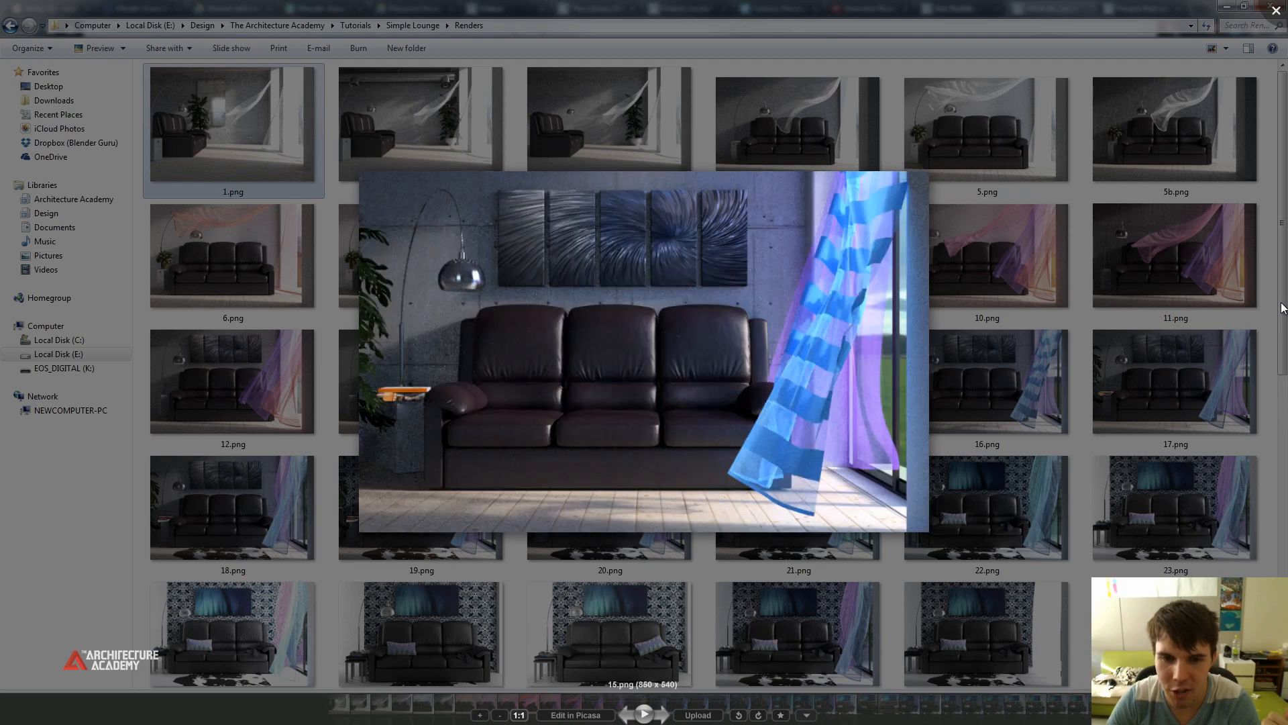
Browse the work-in-progress lounge renders from 15.png past 43b.png, comparing curtains, wallpaper, artwork and lighting
key("Right")
key("Right")
key("Right")
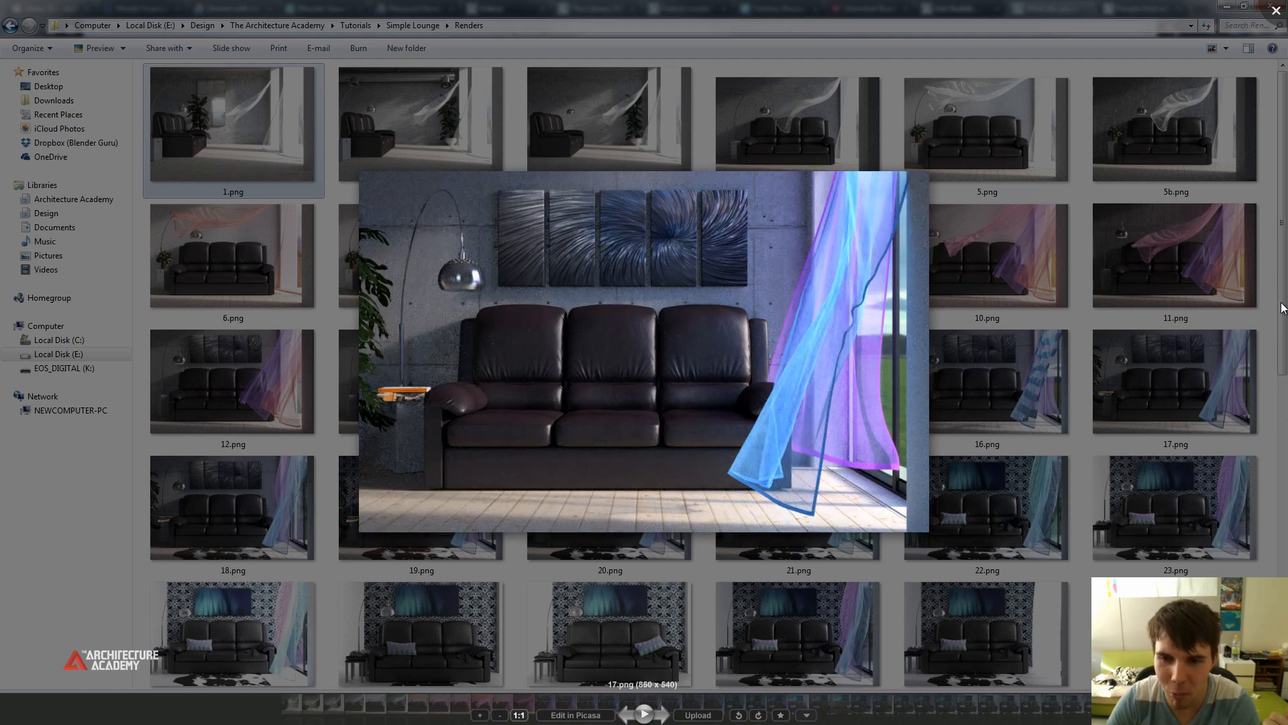
key("Right")
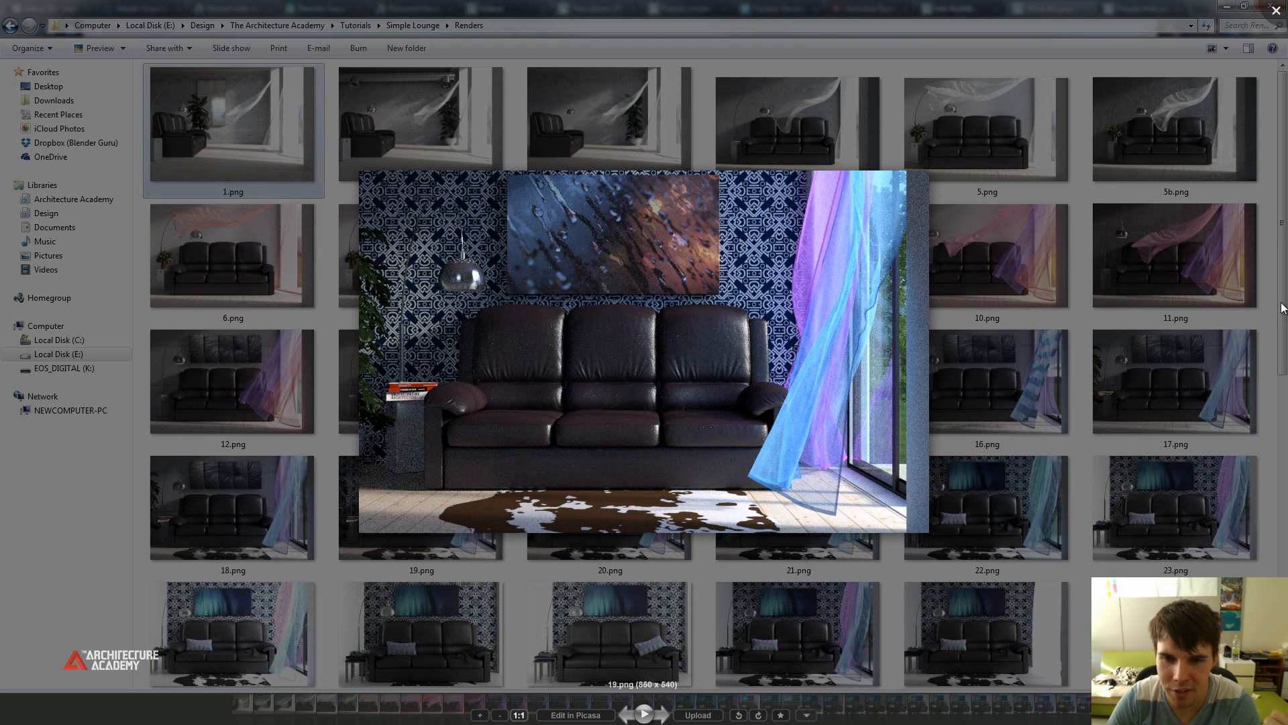
key("Right")
key("Right")
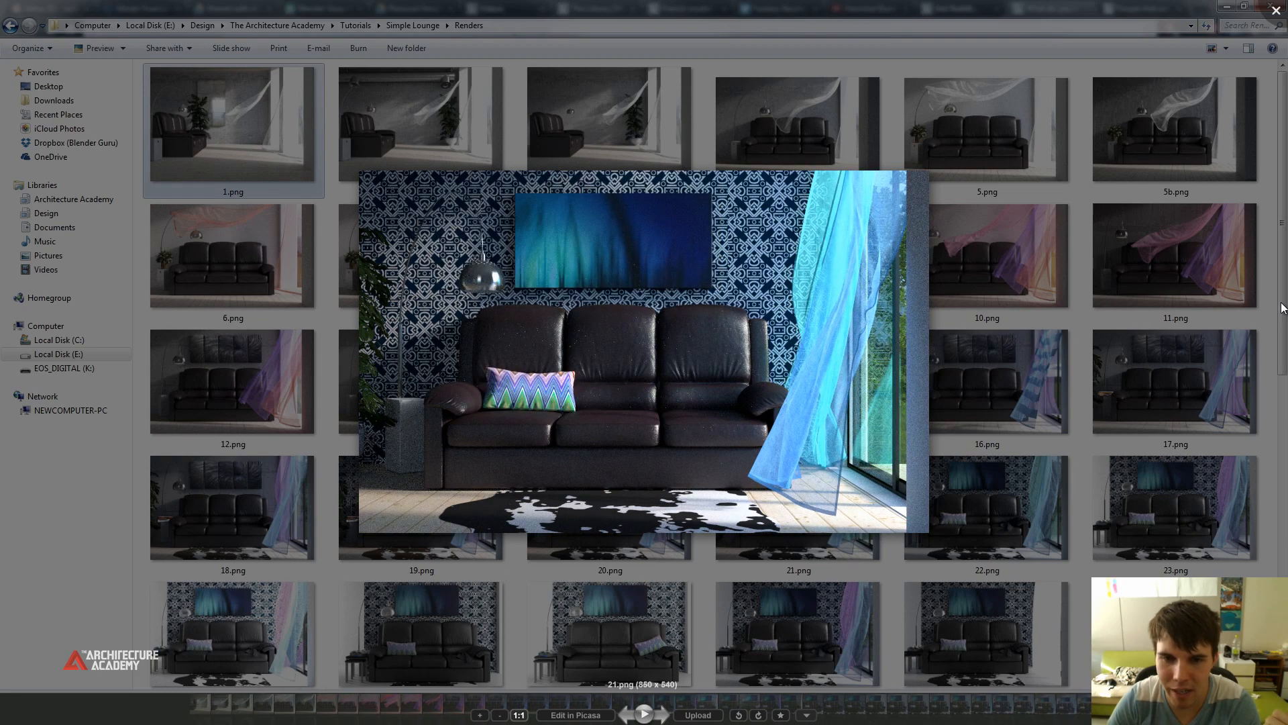
key("Right")
key("Right")
key("Right")
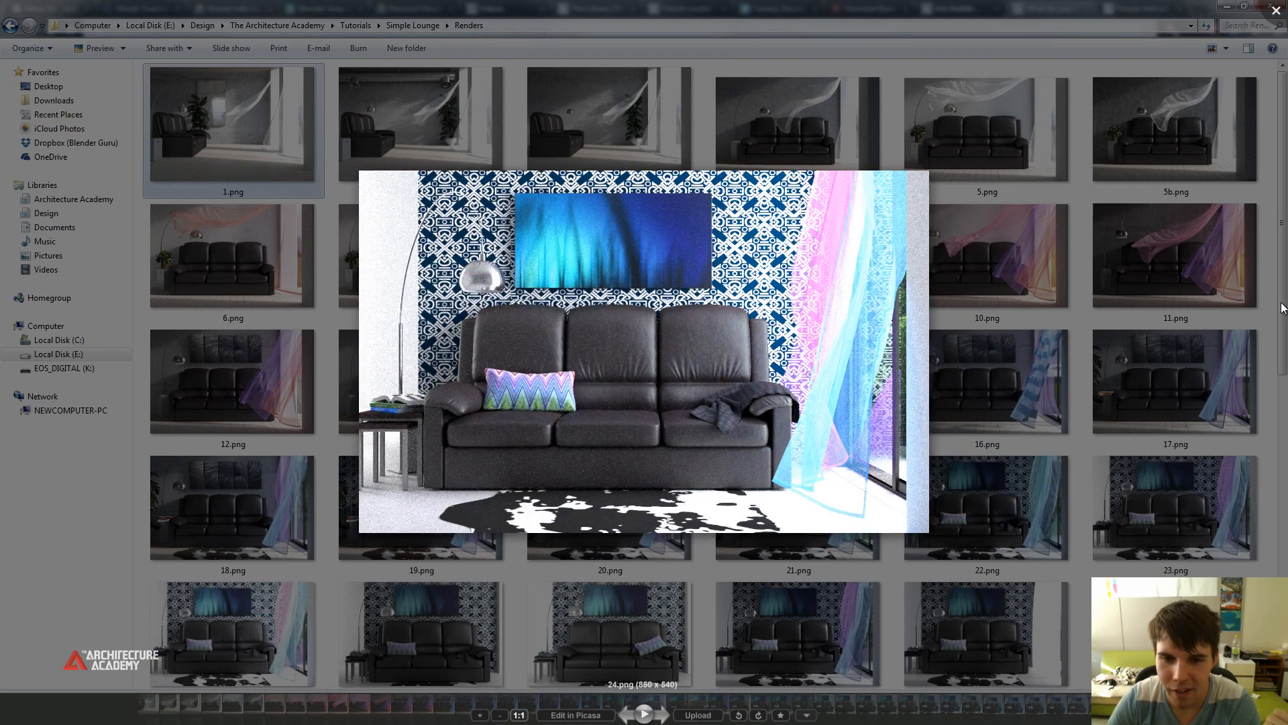
key("Right")
key("Right")
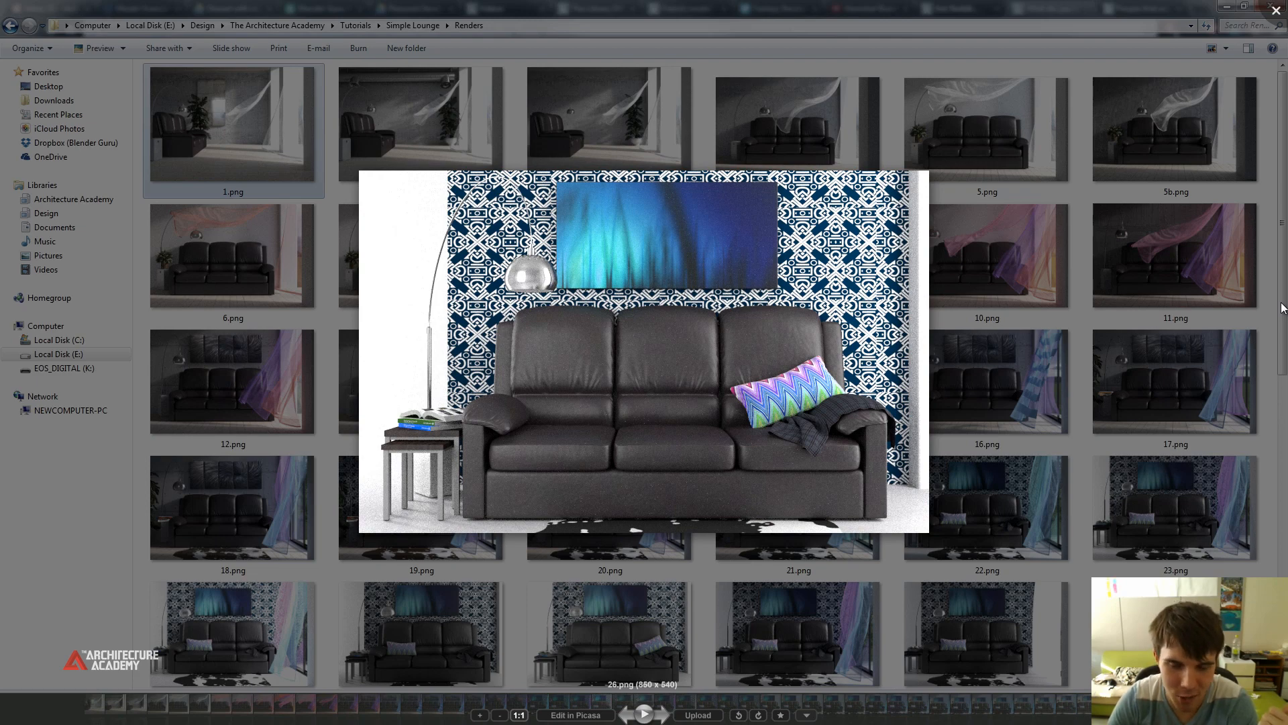
key("Right")
key("Right")
key("Right")
key("Right")
key("Right")
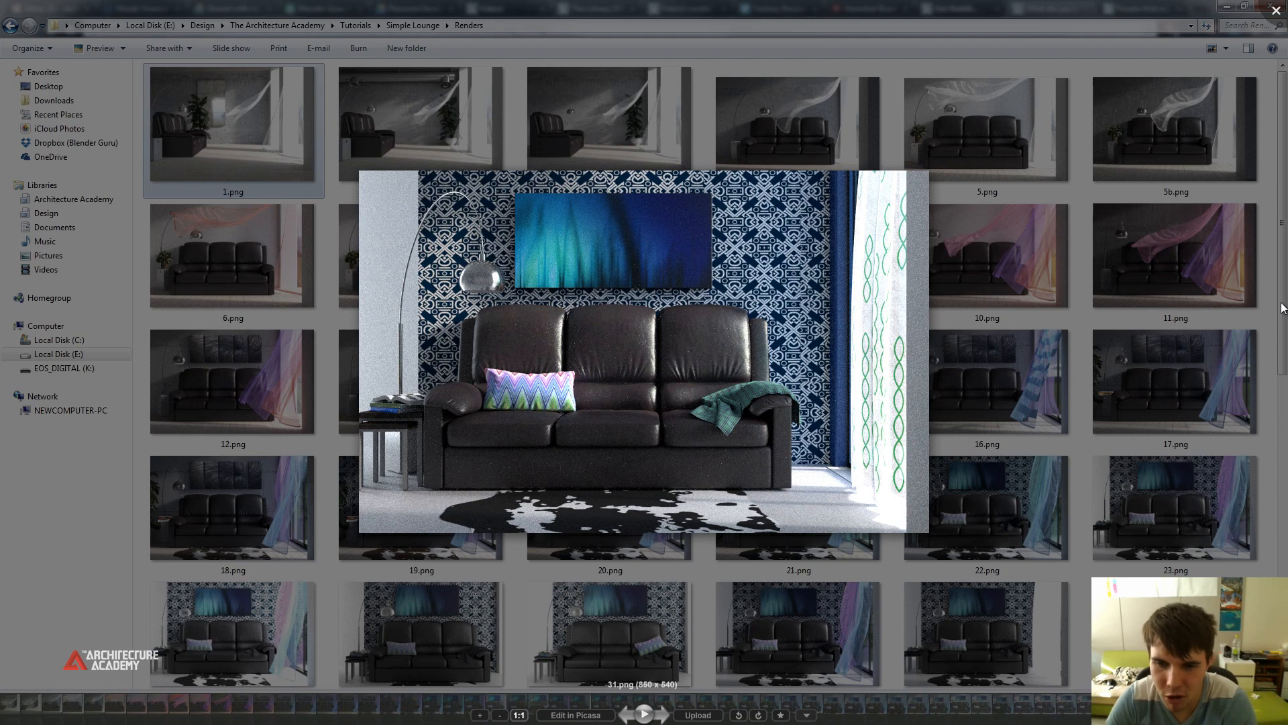
key("Right")
key("Right")
key("Right")
key("Right")
key("Right")
key("Right")
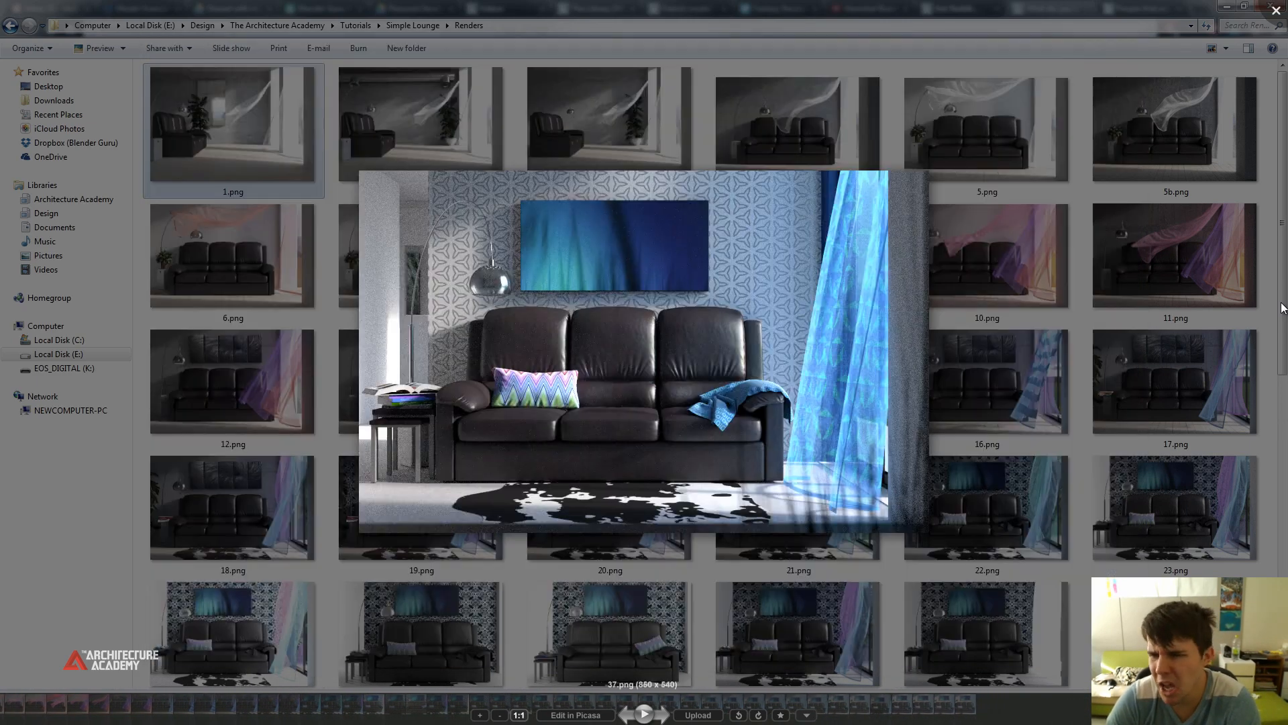
key("Right")
key("Right")
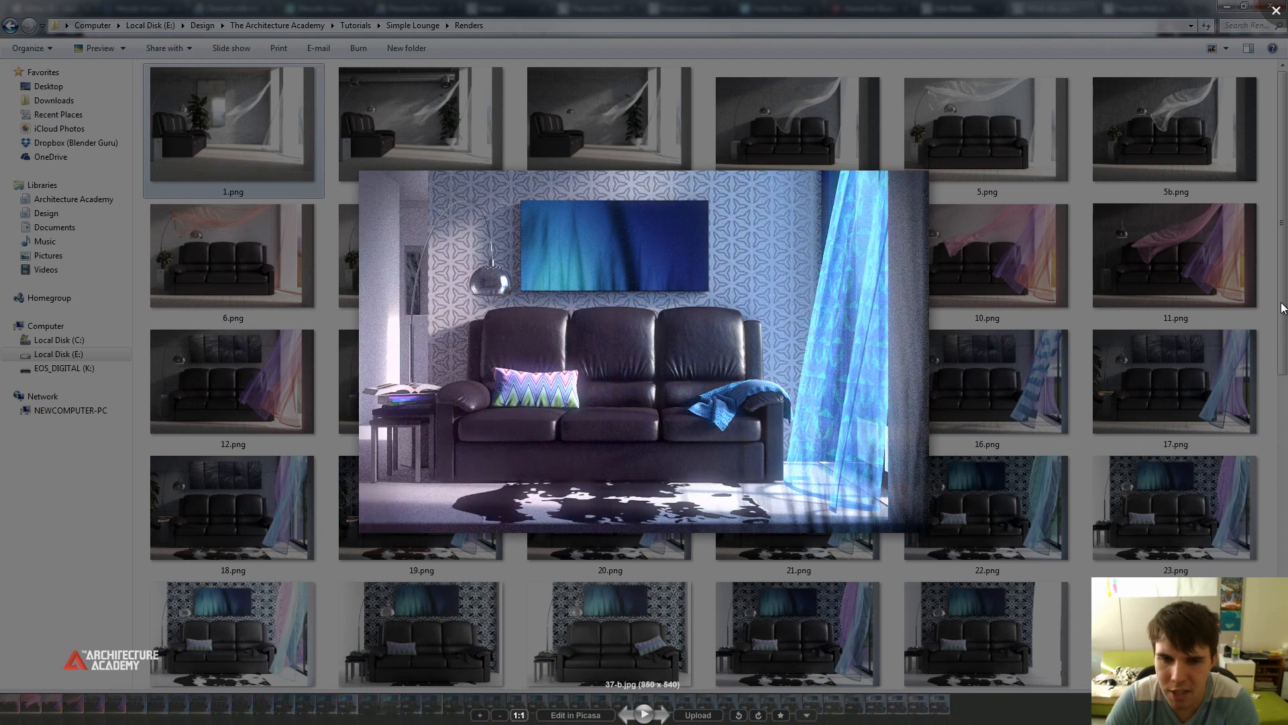
key("Right")
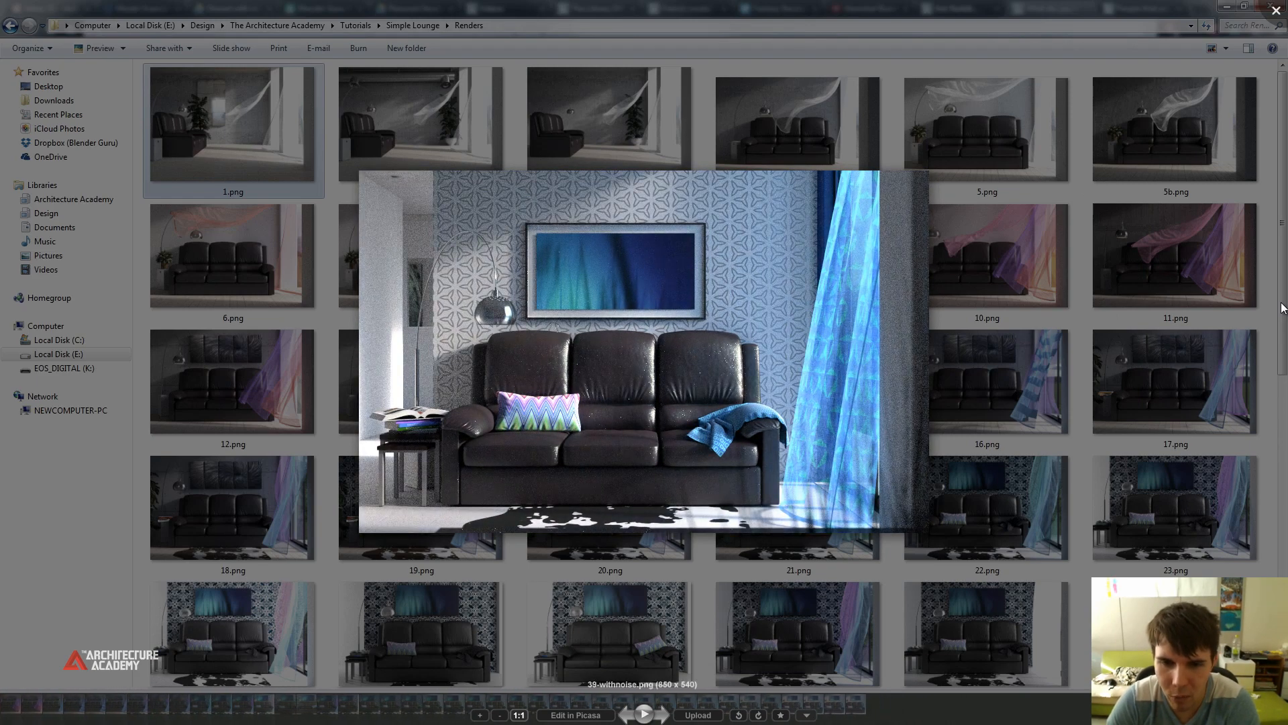
key("Right")
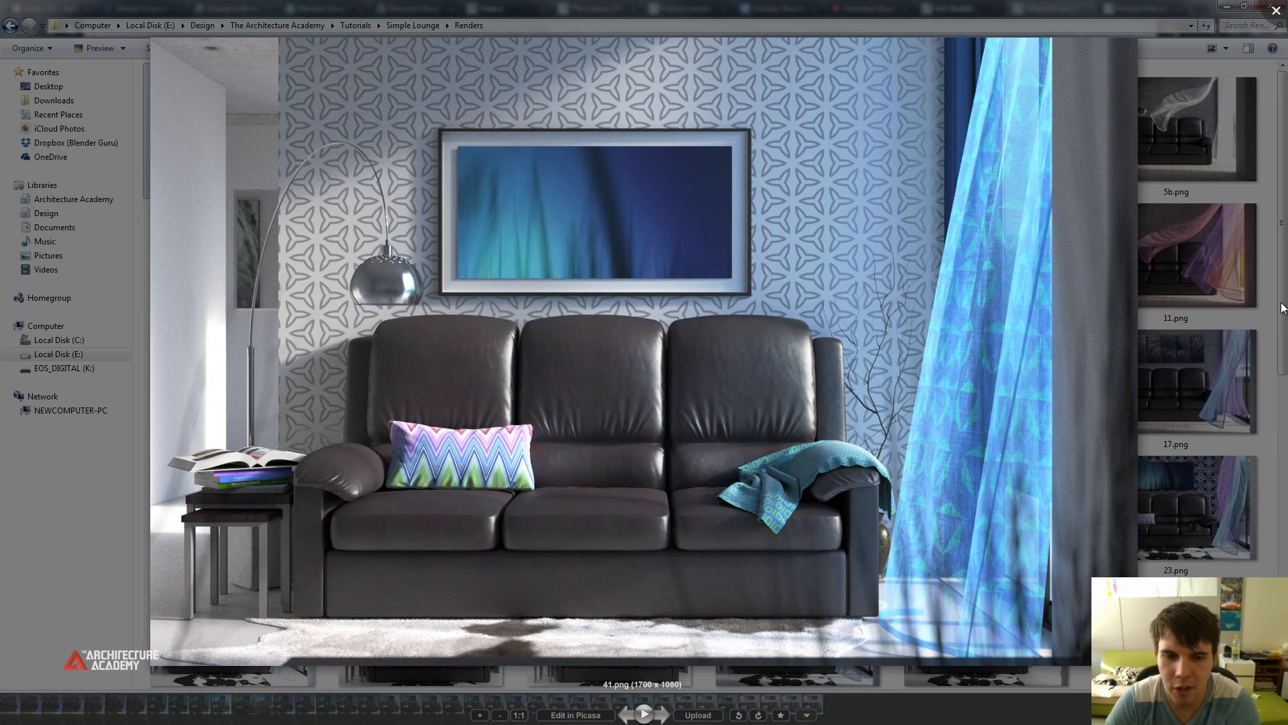
key("Right")
key("Right")
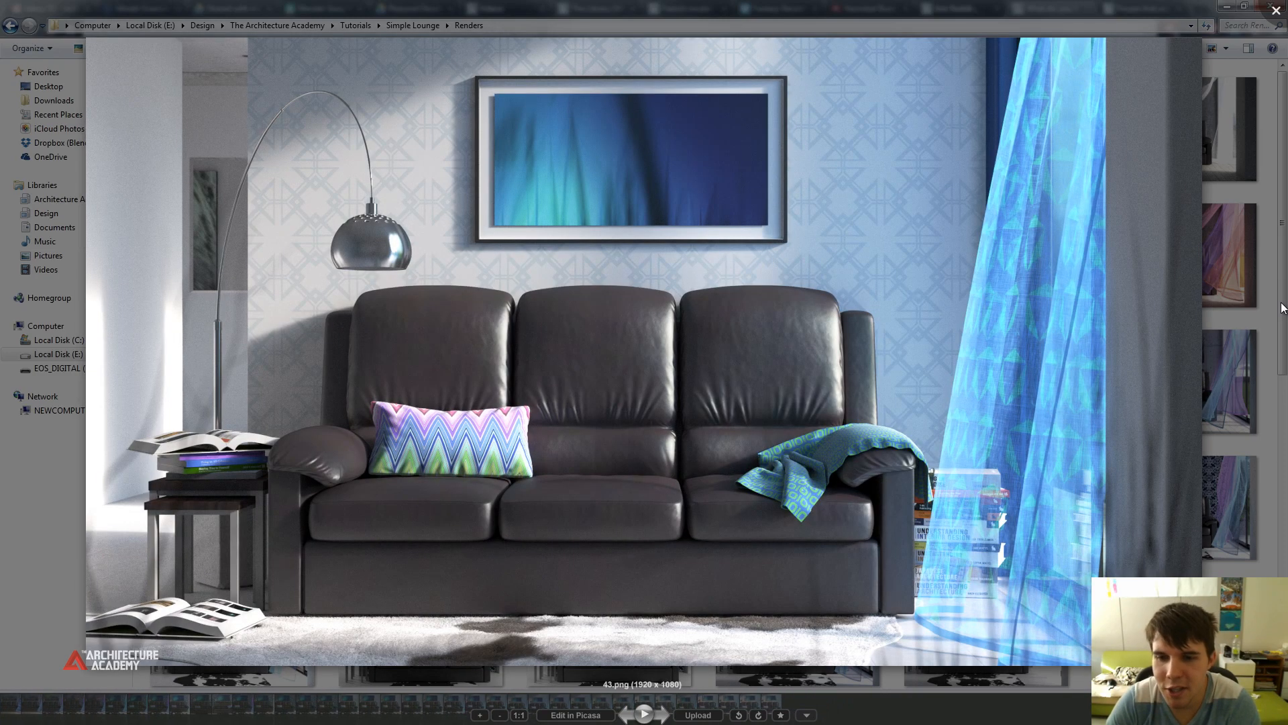
key("Right")
key("Right")
key("Right")
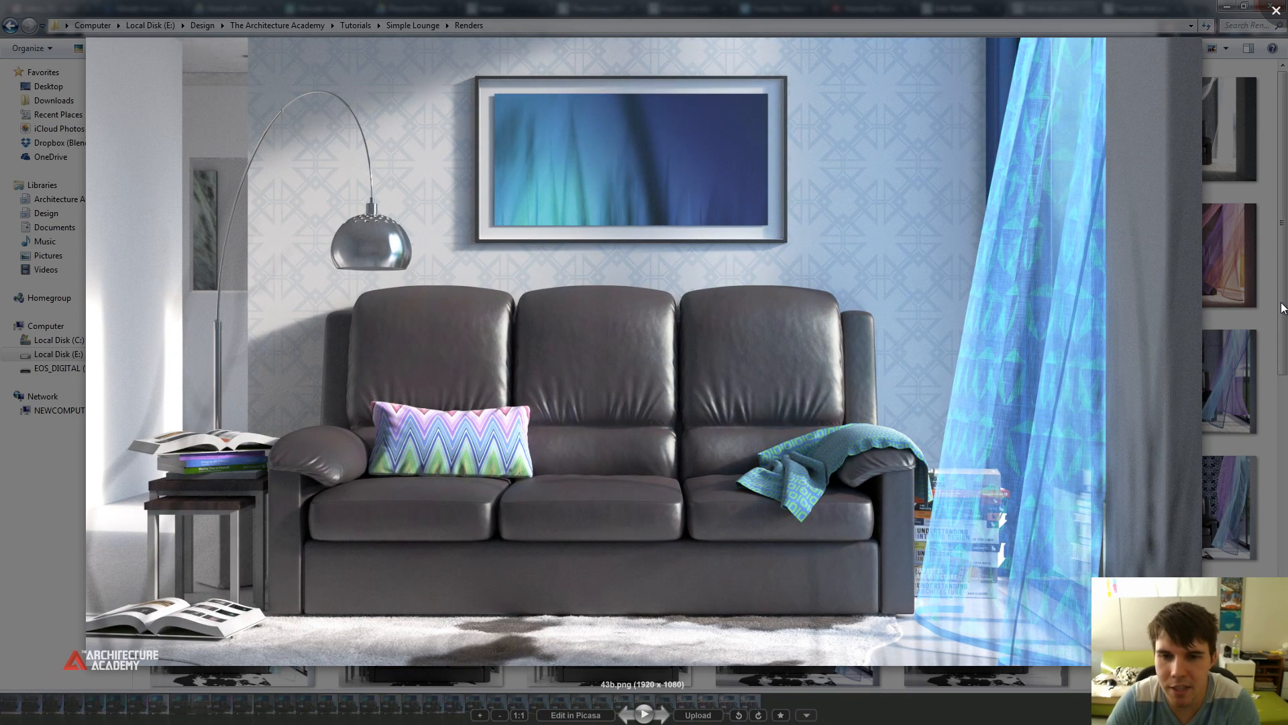
key("Right")
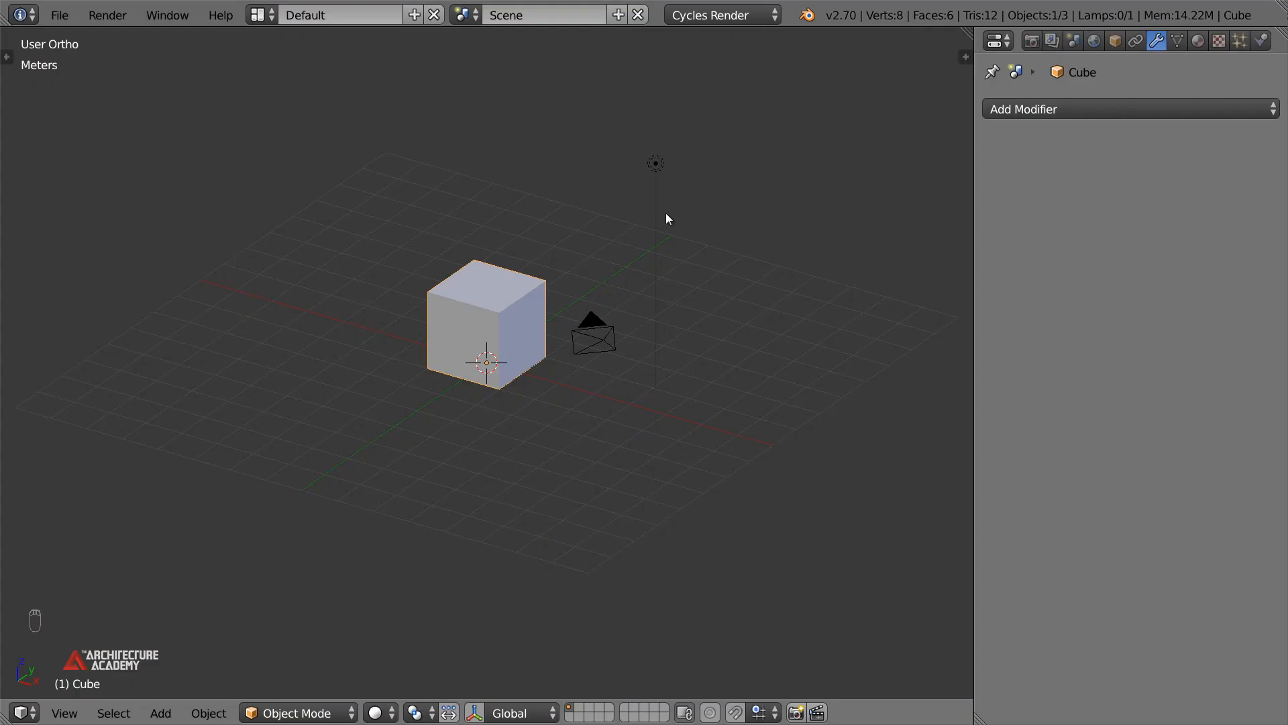
Delete the lamp from the default scene
right_click(658, 171)
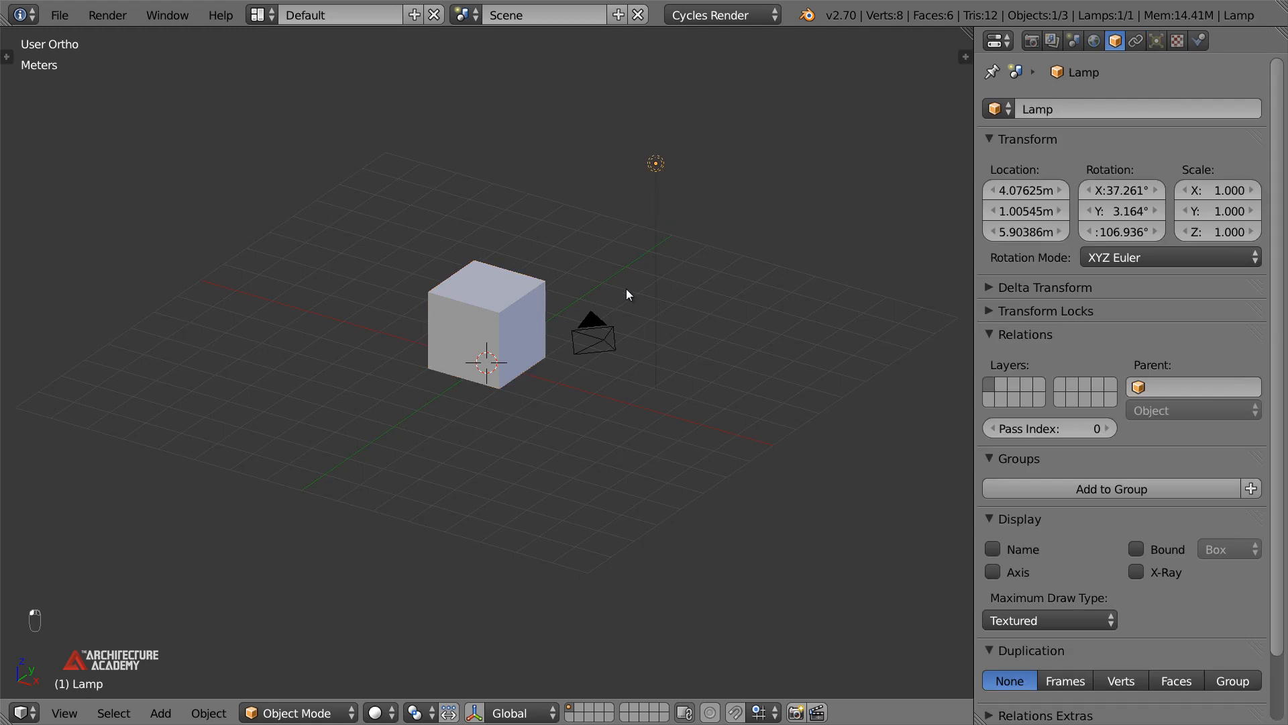
middle_click_drag(633, 222, 622, 180)
key("x")
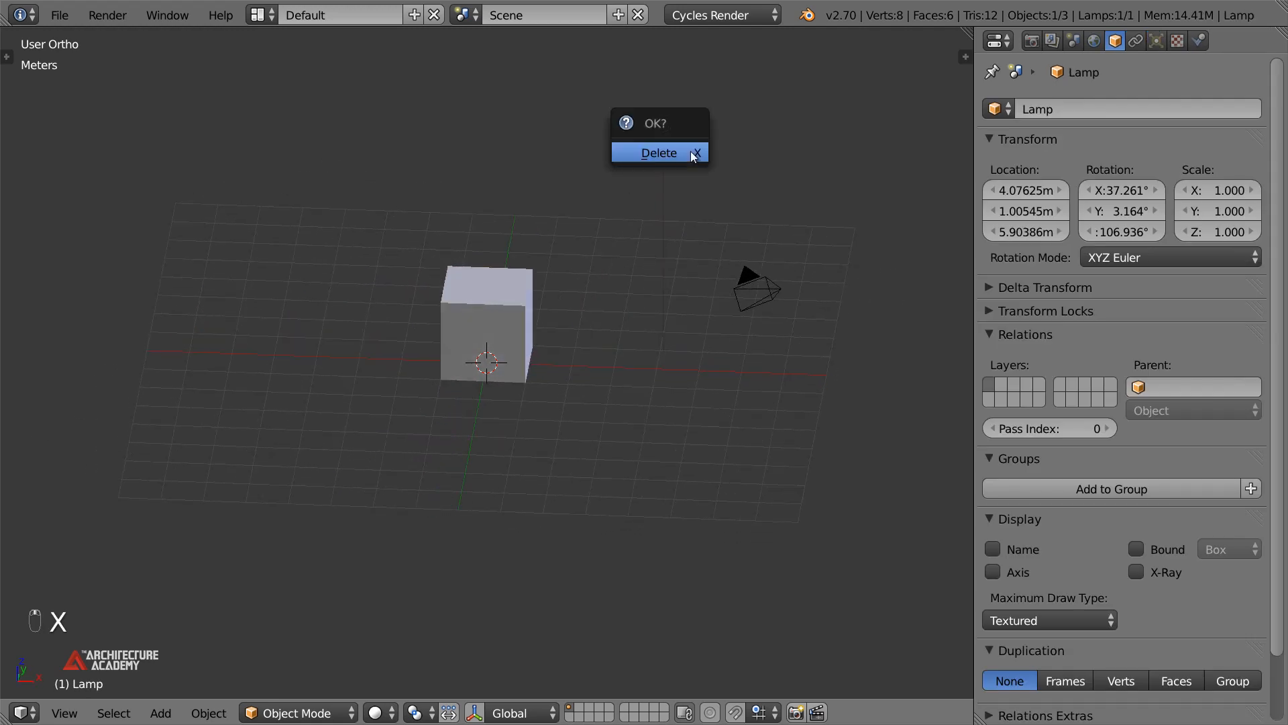
left_click(690, 151)
Select the default cube and display its transform values and dimensions
mouse_move(655, 325)
middle_mouse_down()
mouse_move(604, 327)
mouse_move(670, 307)
middle_mouse_up()
right_click(494, 333)
middle_click_drag(494, 332, 360, 372)
scroll(557, 333, "up", 5)
key("z")
scroll(506, 445, "down", 3)
middle_click_drag(506, 446, 549, 436)
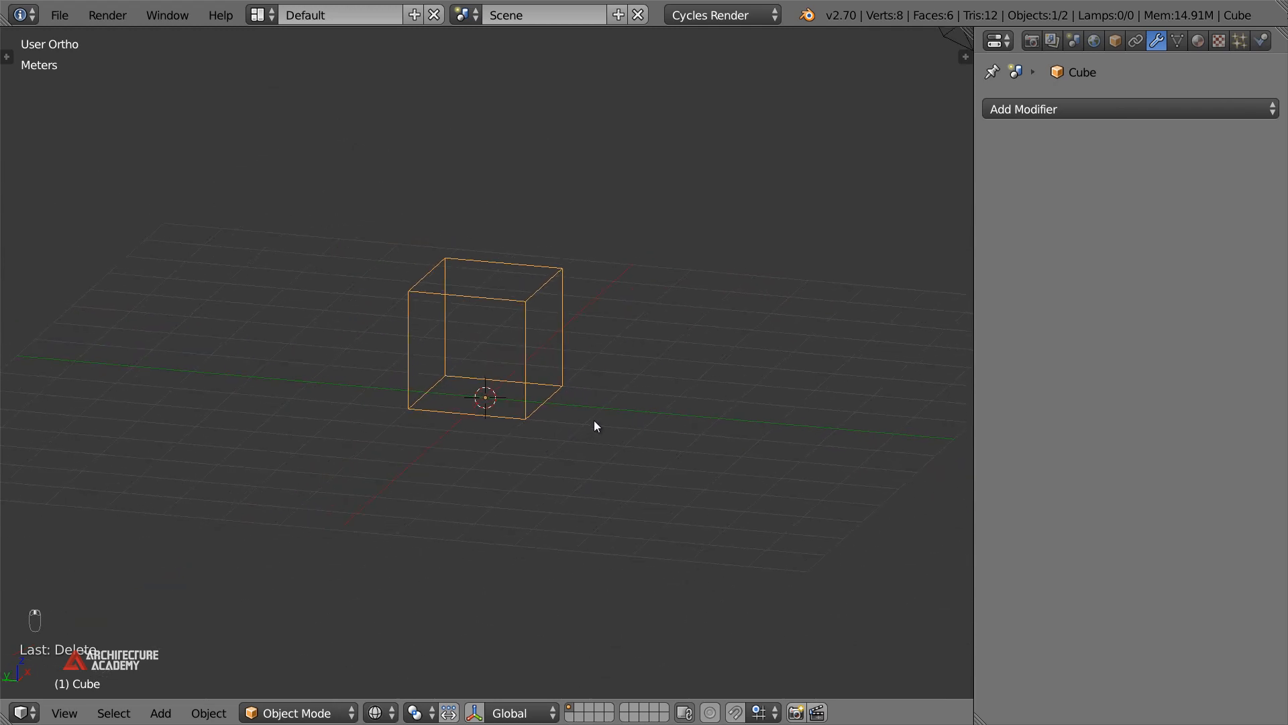
key("n")
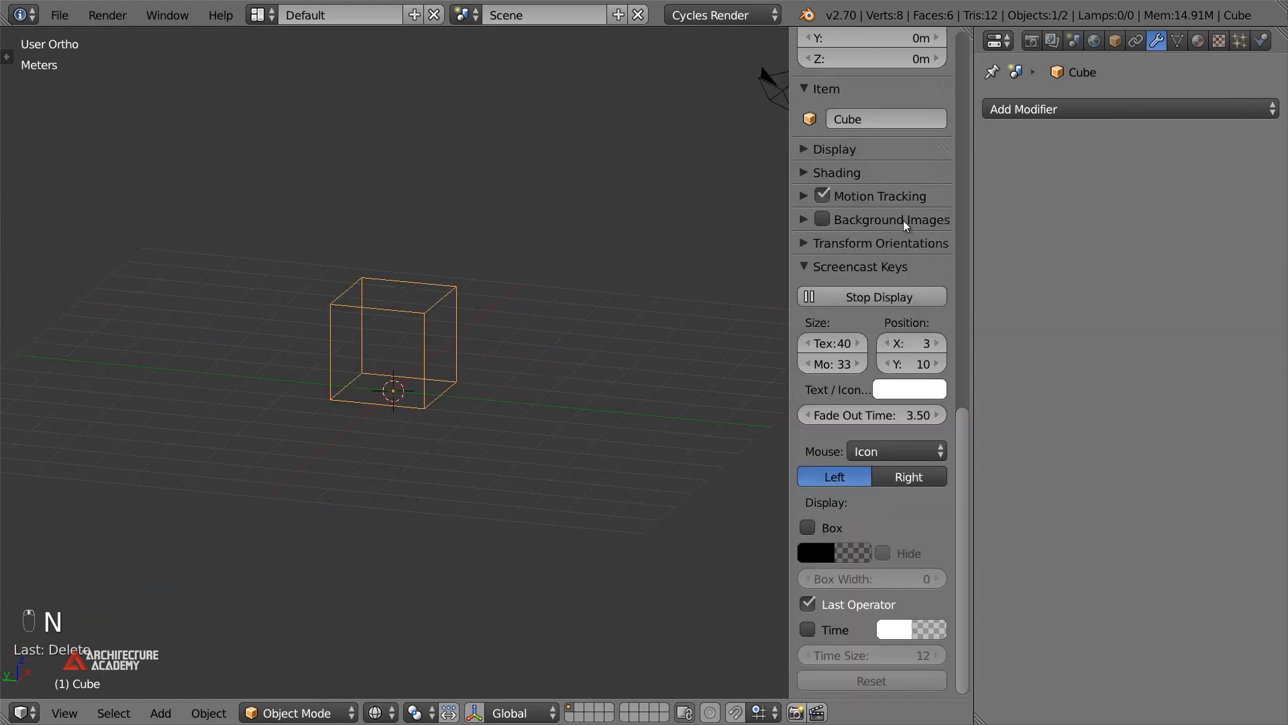
scroll(897, 557, "up", 5)
scroll(897, 557, "up", 12)
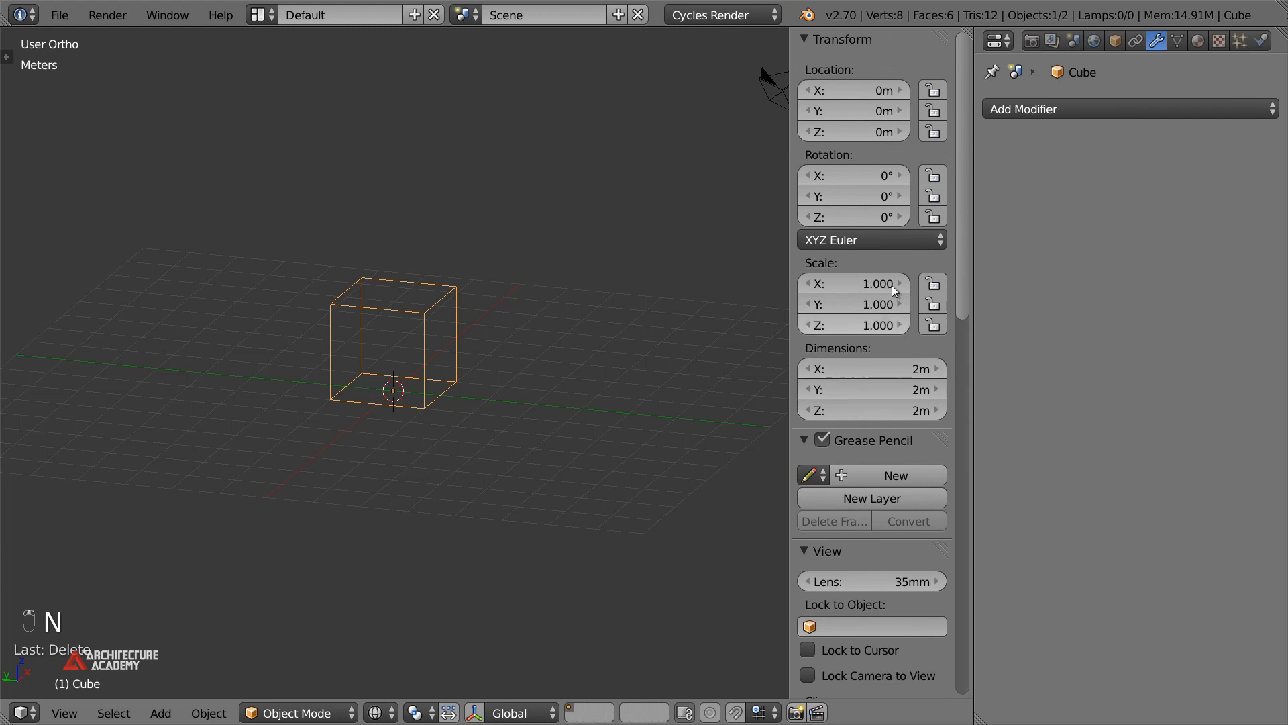
Set the cube's Z dimension to 2.74 m in solid shading and show the scene's unit settings
key("z")
scroll(470, 380, "up", 2)
middle_click_drag(508, 380, 480, 371)
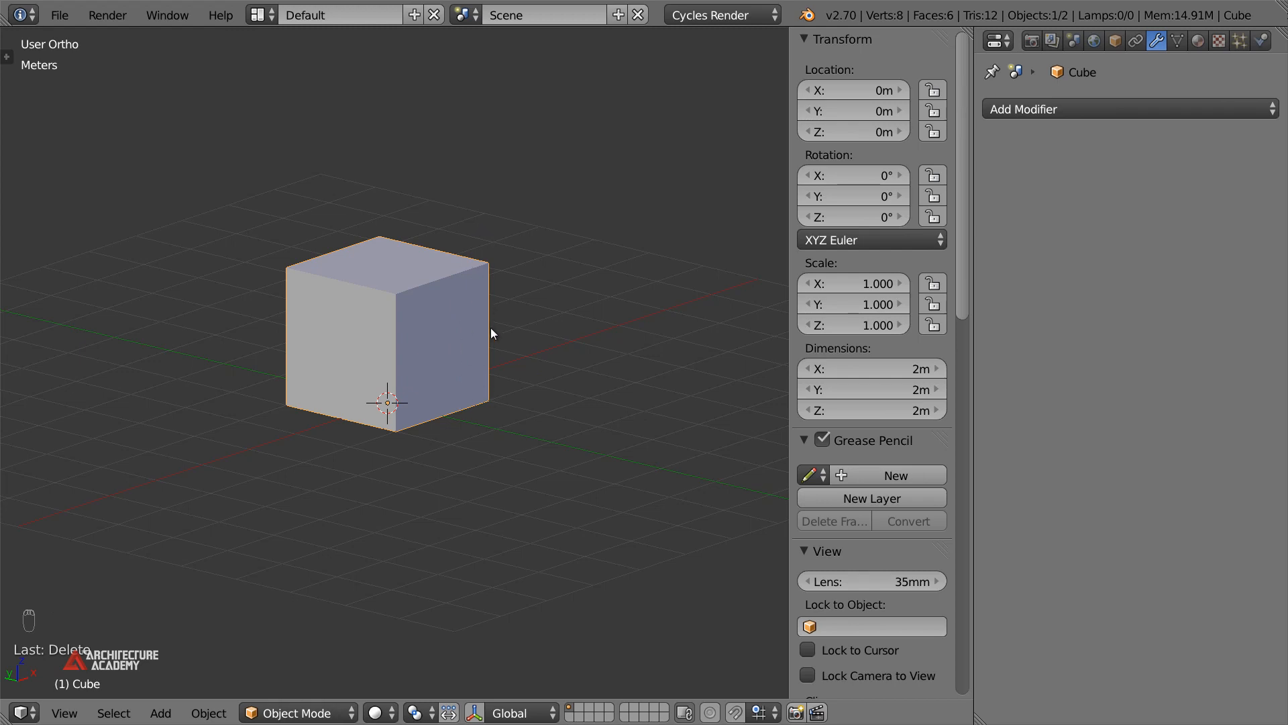
left_click(904, 408)
type(".74")
key("Return")
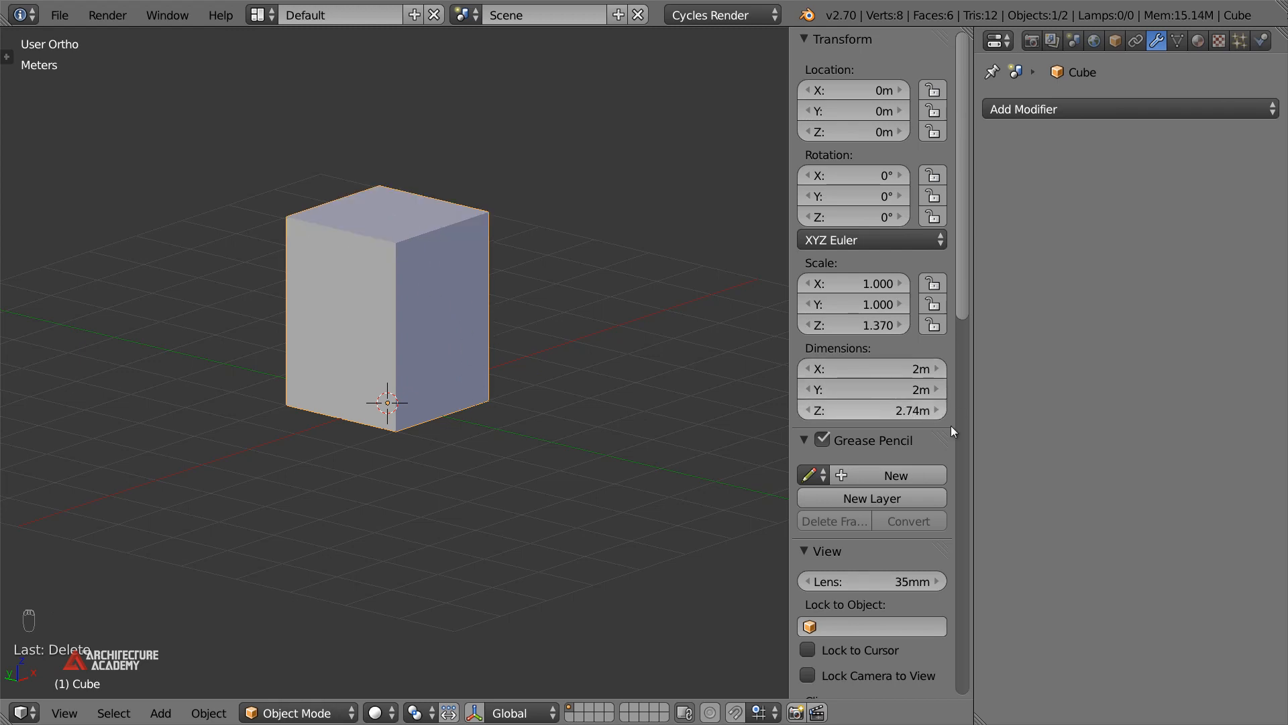
left_click(1074, 42)
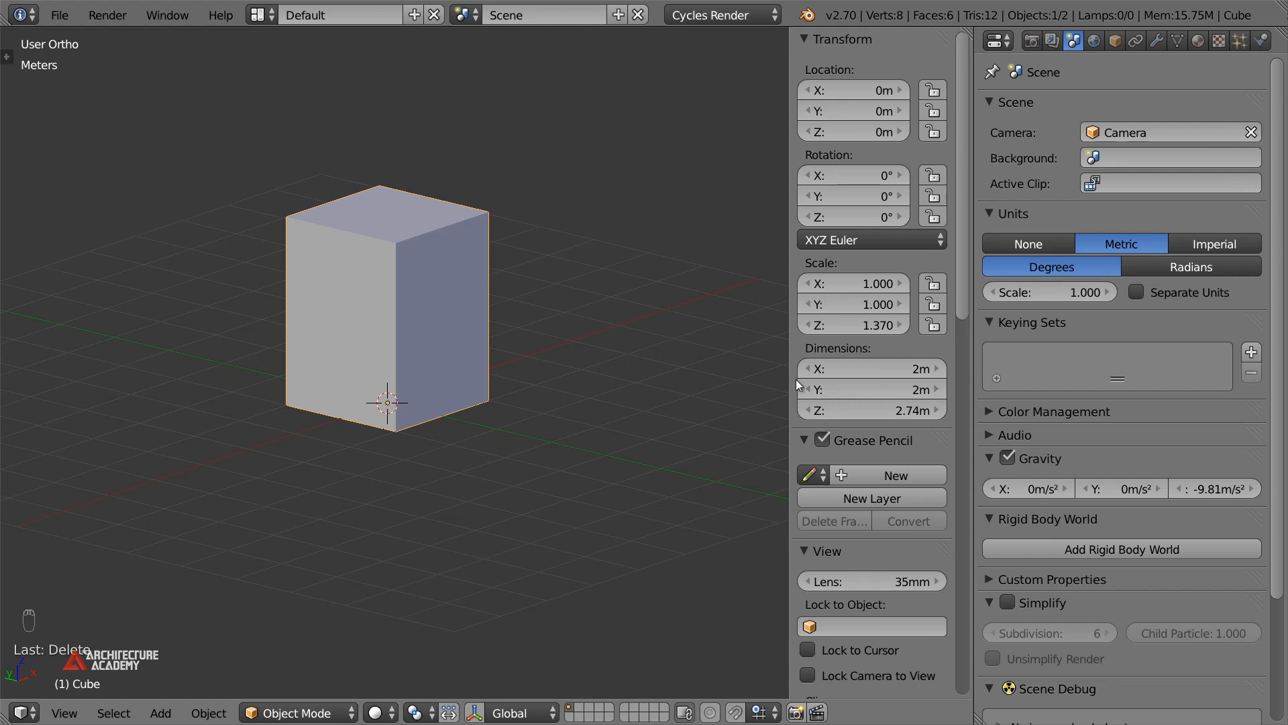
Hide the transform properties, switch to wireframe and align the camera to the front view of the cube
middle_click_drag(434, 252, 517, 360)
key("n")
key("Tab")
key("z")
key("Tab")
key("KP_1")
key("ctrl+alt+KP_0")
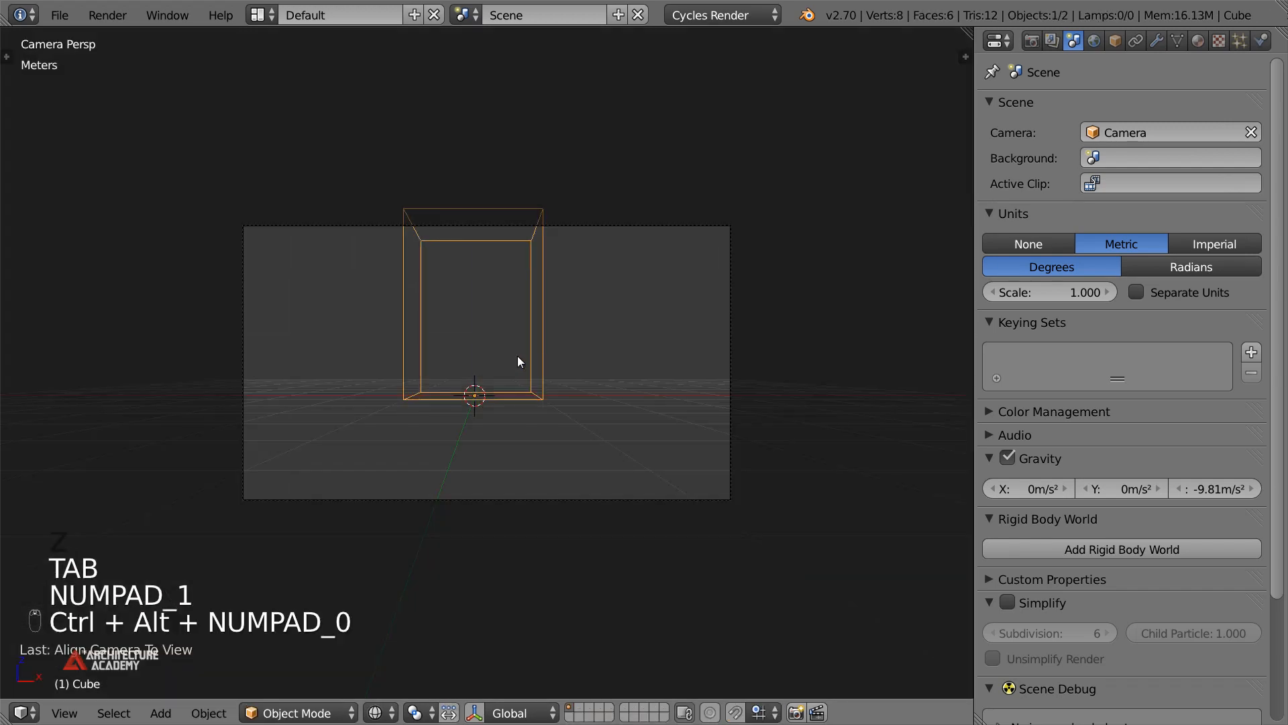
Move the camera to a low position inside the cube and check its placement in wireframe
right_click(497, 500)
key("g")
left_click(504, 376)
key("z")
key("g")
left_click(517, 384)
scroll(496, 377, "down", 1)
middle_click_drag(486, 373, 634, 389)
key("z")
scroll(634, 390, "down", 7)
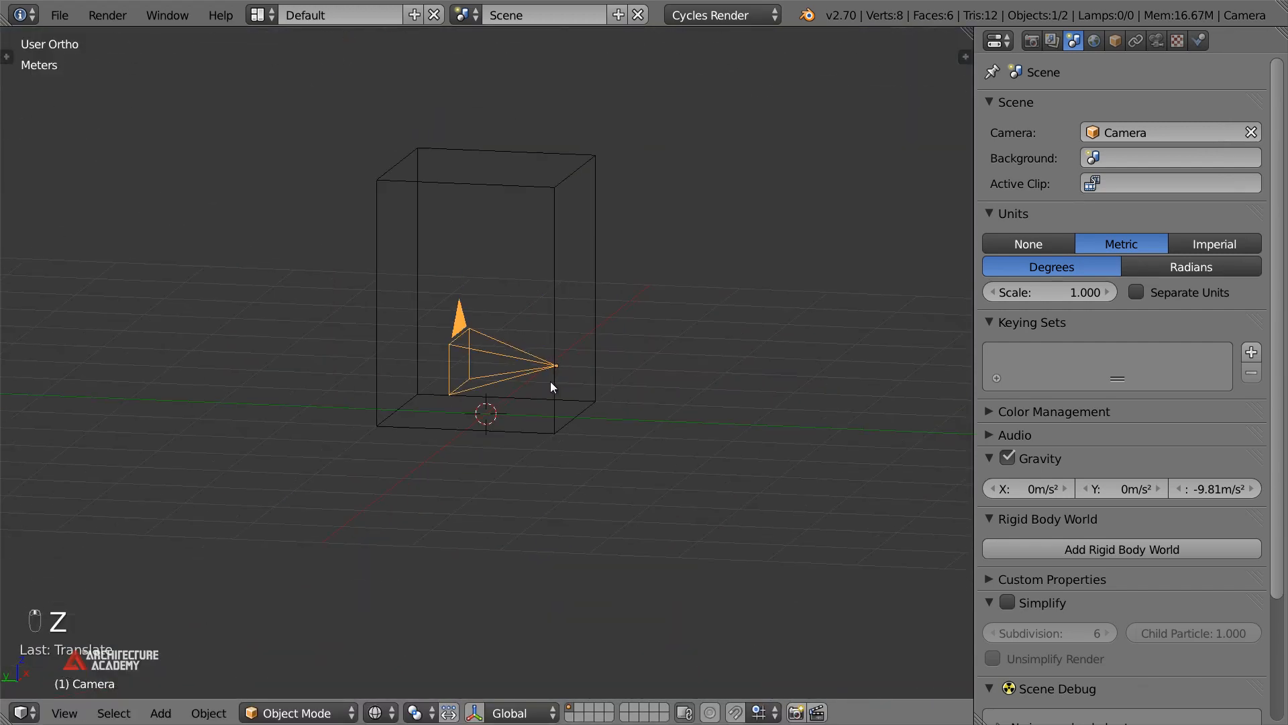
Extend the room by moving the cube's back vertices away from the camera in the top view
right_click(408, 351)
key("Tab")
key("KP_7")
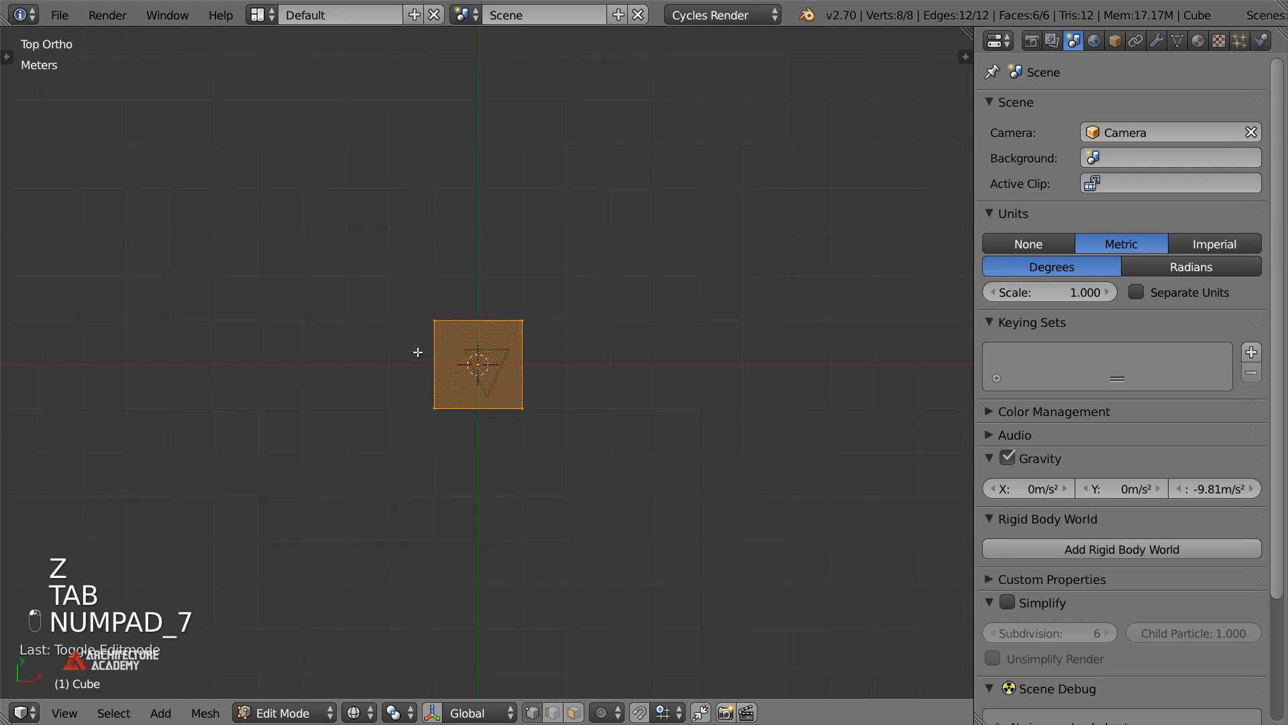
key("a")
key("a")
key("b")
left_click_drag(365, 279, 551, 349)
key("g")
left_click(717, 236)
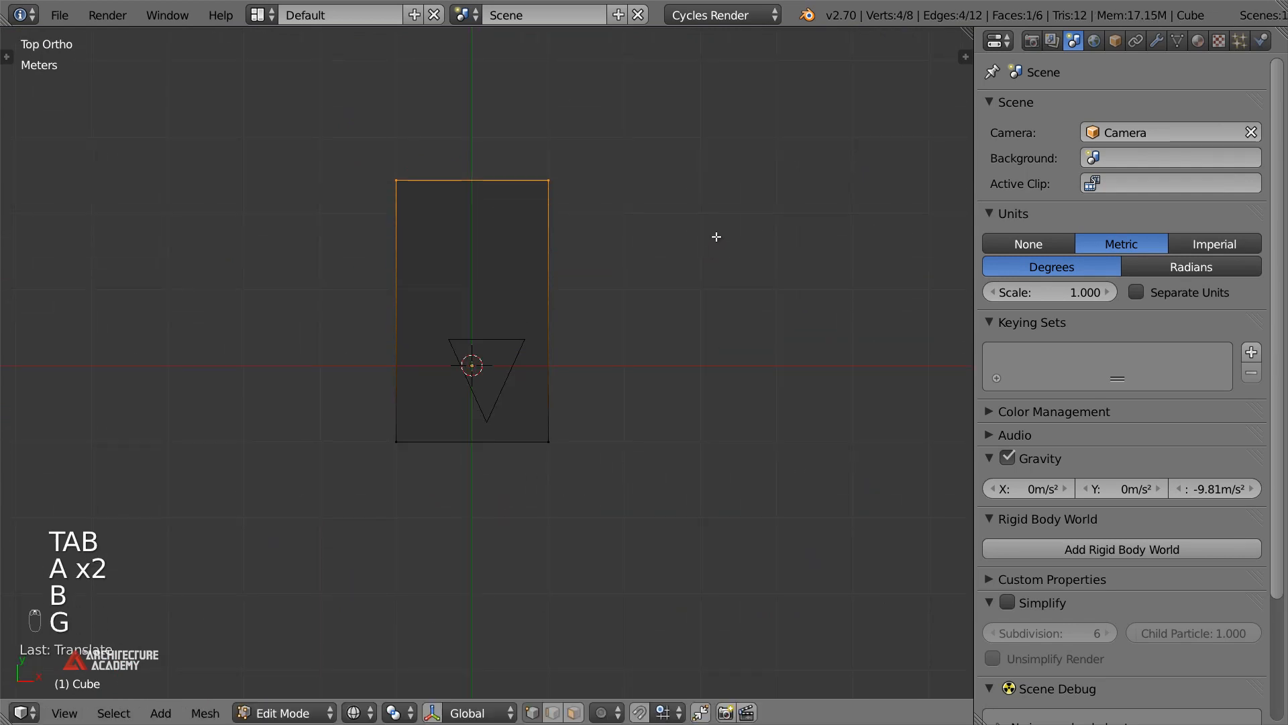
Return to Object Mode and show the room through the camera in solid shading
key("Tab")
key("KP_0")
key("z")
scroll(715, 236, "down", 2)
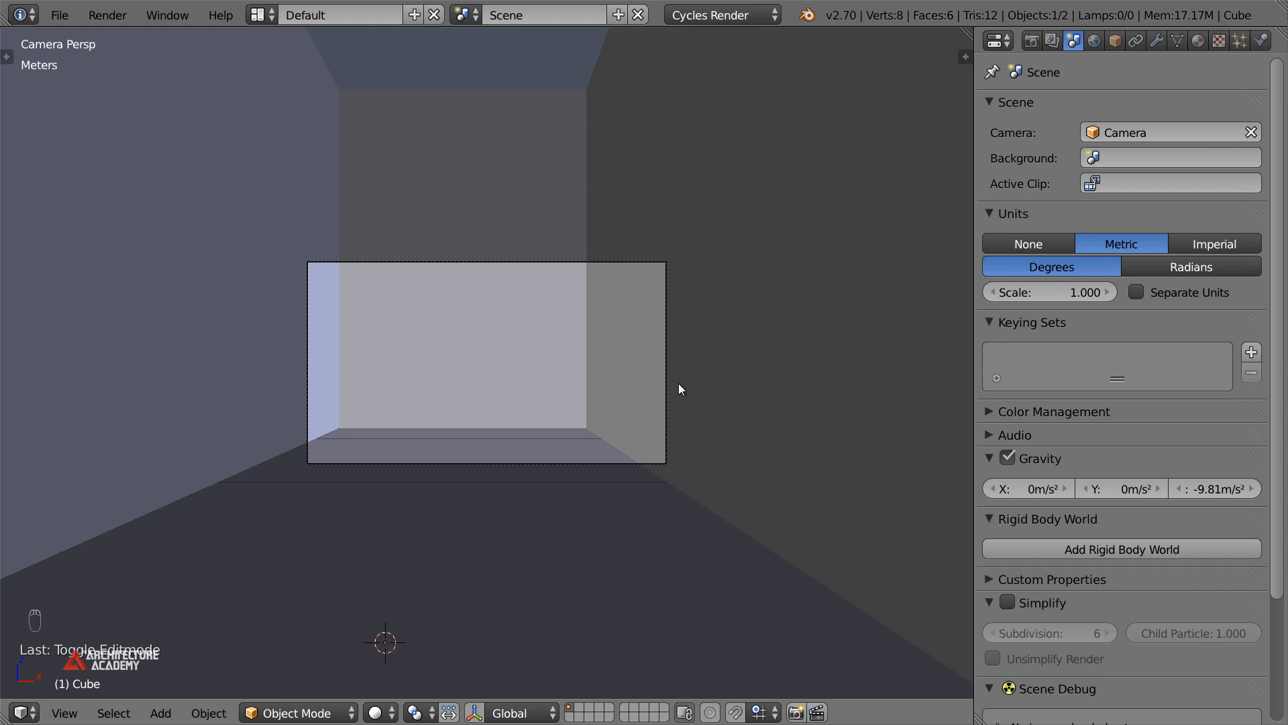
Start appending from a library and browse the starter pack's Models folder as thumbnails
key("shift+F1")
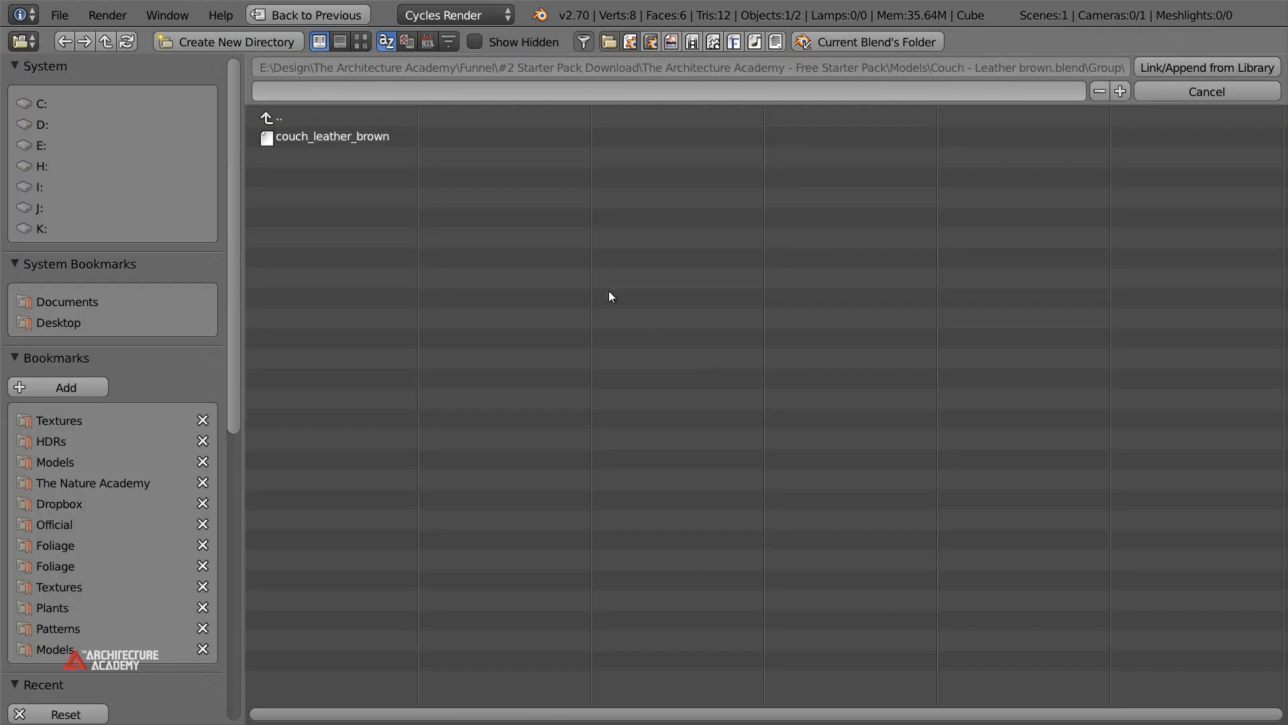
left_click(327, 116)
left_click(307, 116)
left_click(361, 41)
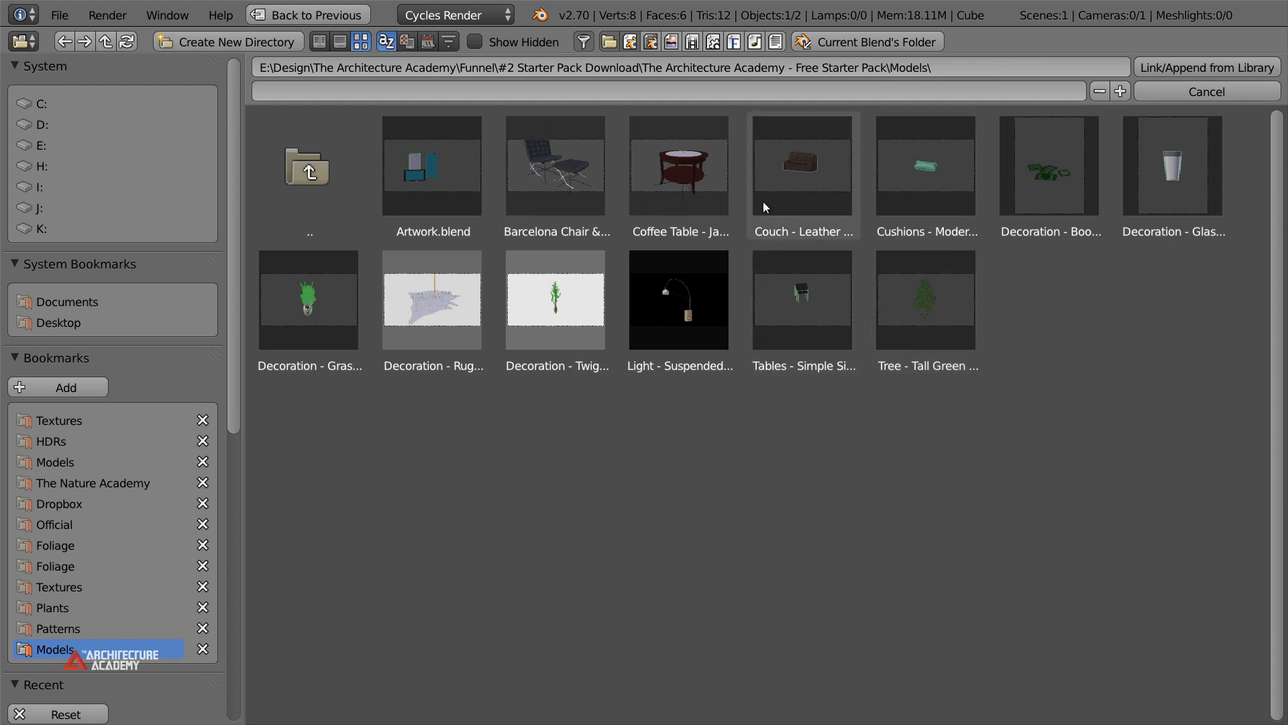
Append the couch_leather_brown group from the Couch - Leather brown.blend file
double_click(819, 172)
left_click(795, 171)
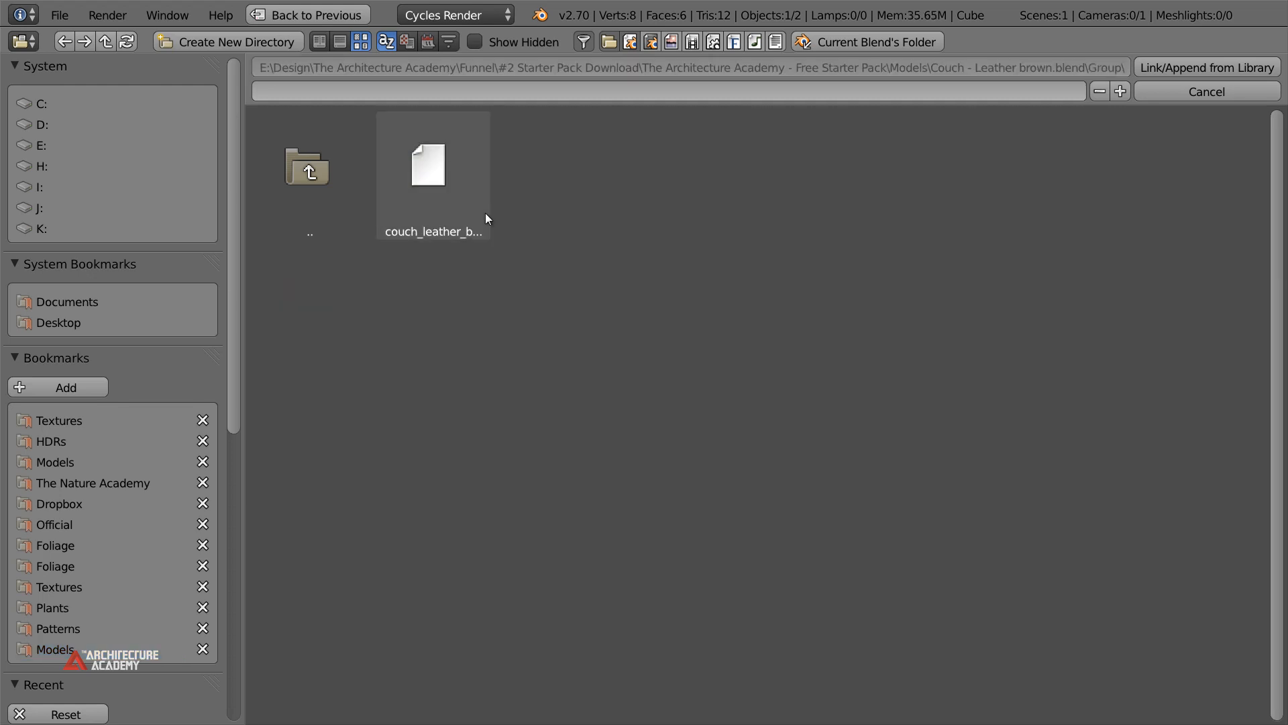
left_click(450, 187)
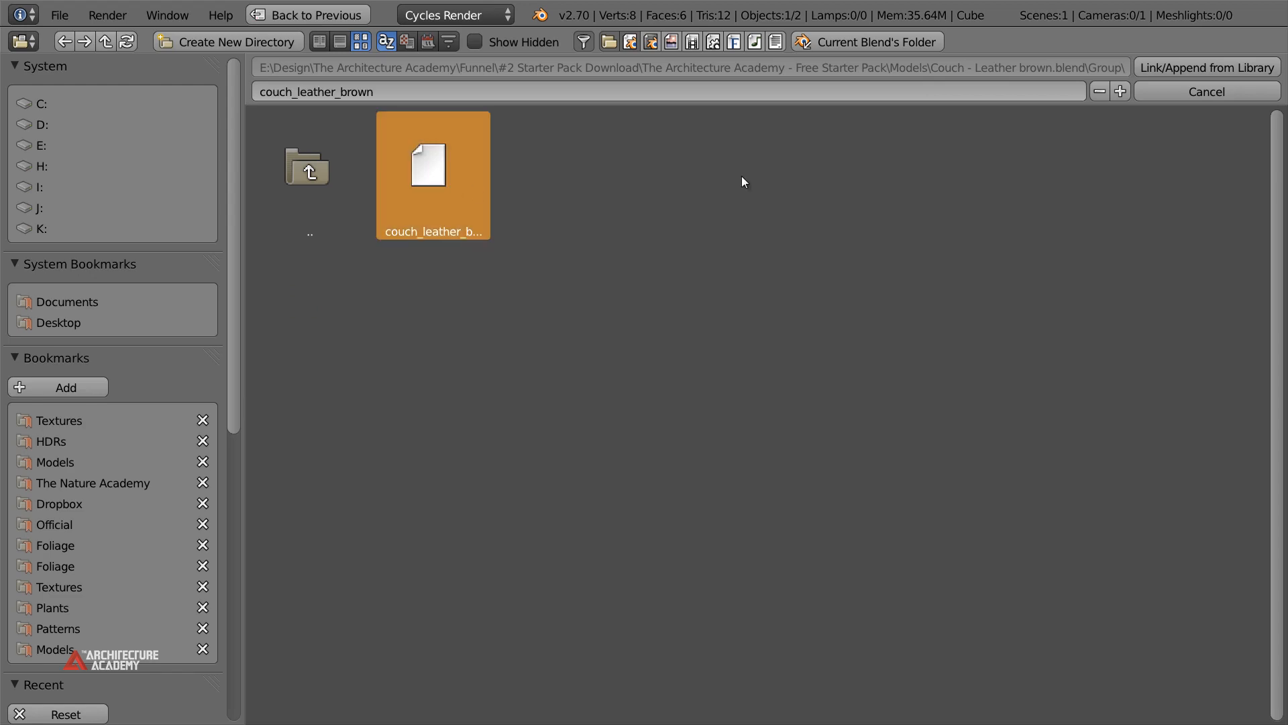
left_click(1173, 68)
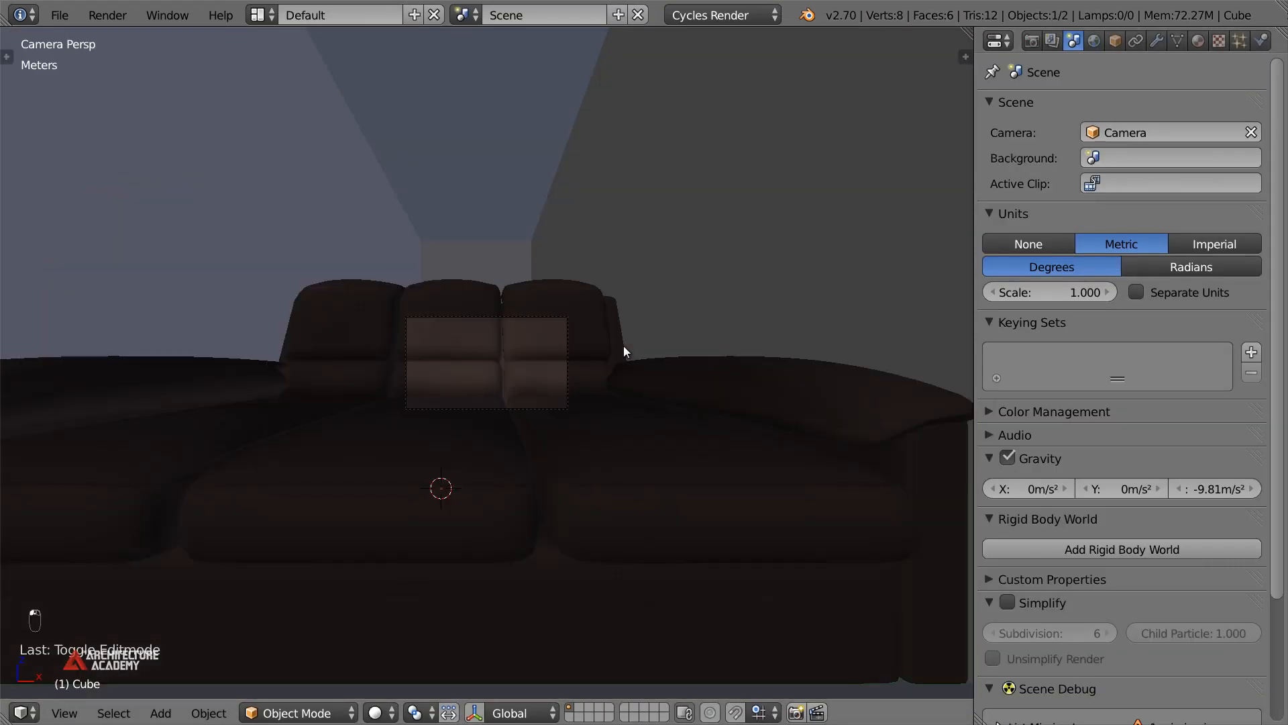
Move the couch along the Y axis toward the back wall and view it through the camera in solid shading
key("z")
middle_click_drag(622, 351, 509, 388)
scroll(508, 388, "down", 8)
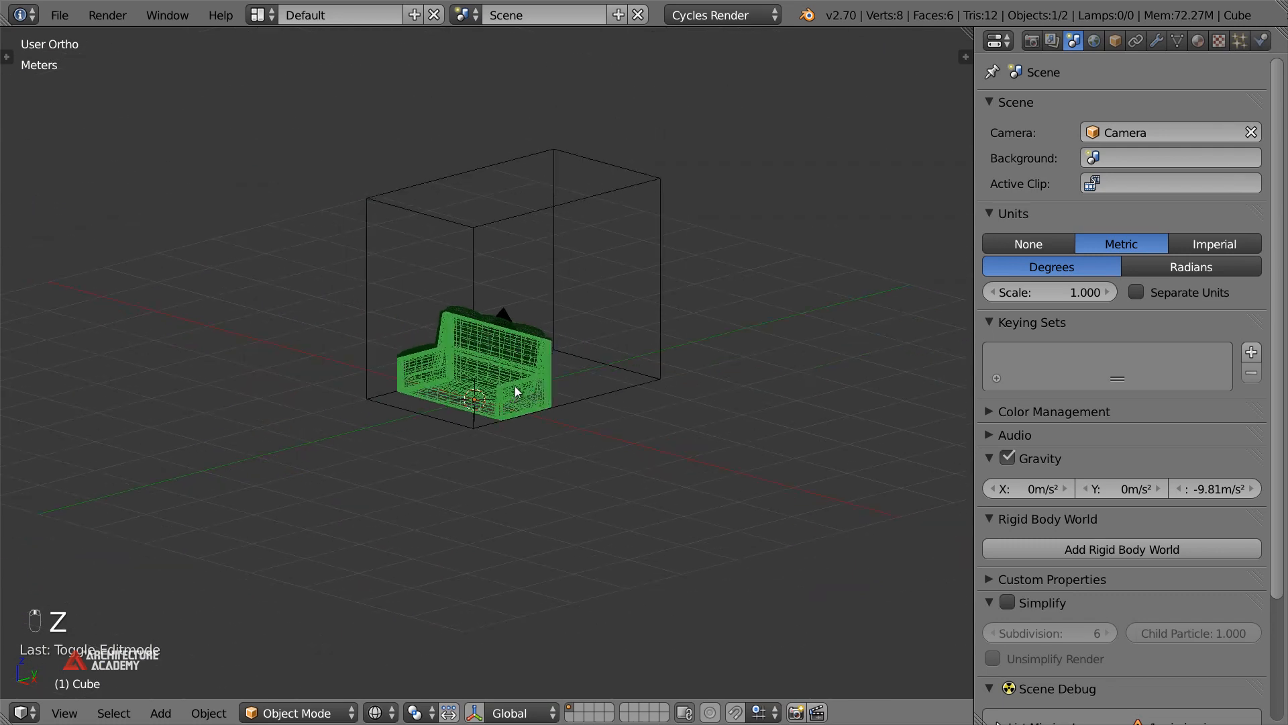
key("g")
key("y")
left_click(618, 361)
key("KP_0")
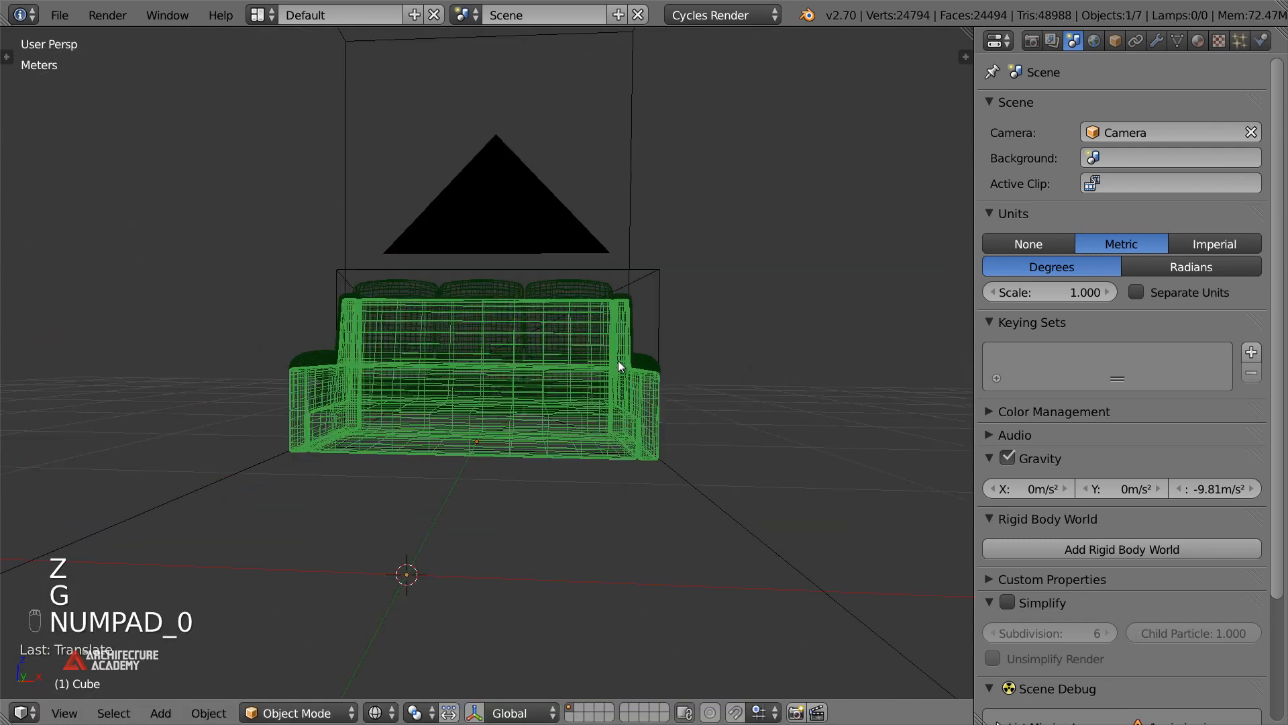
key("z")
scroll(618, 360, "up", 2)
scroll(678, 342, "down", 4)
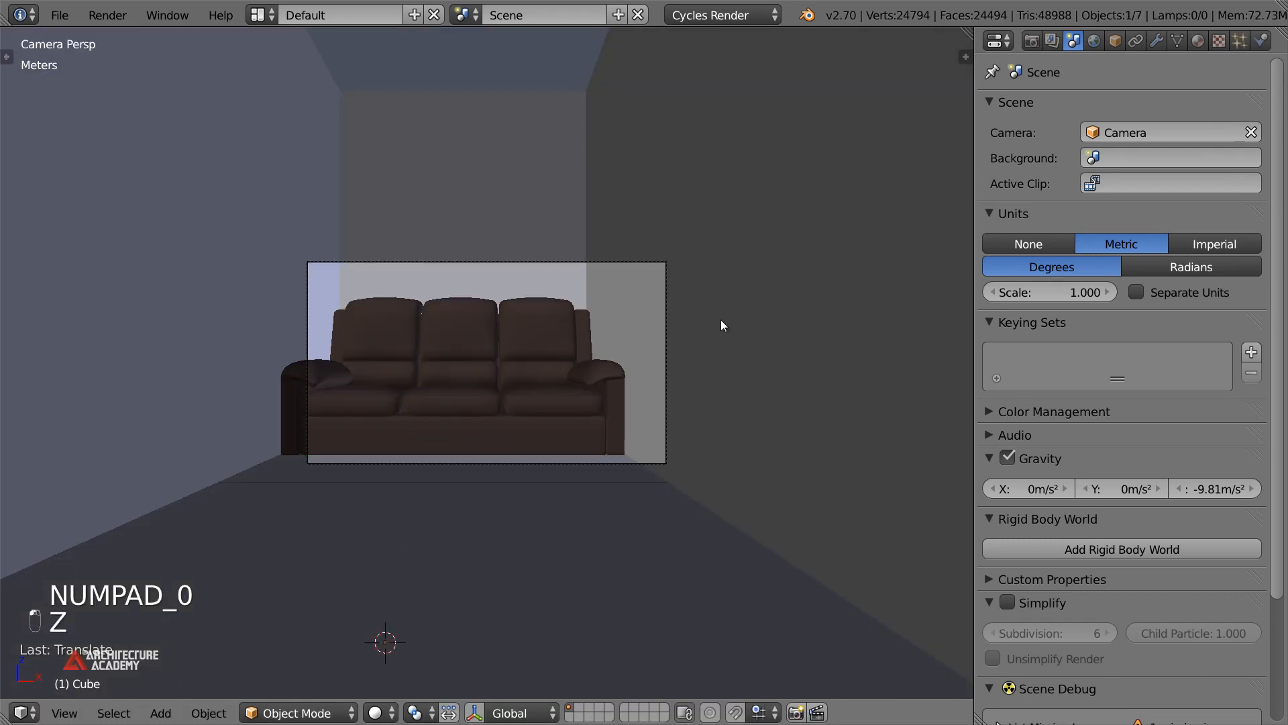
Widen the room by scaling it about 1.59 times along the X axis
scroll(643, 360, "up", 3)
key("s")
key("x")
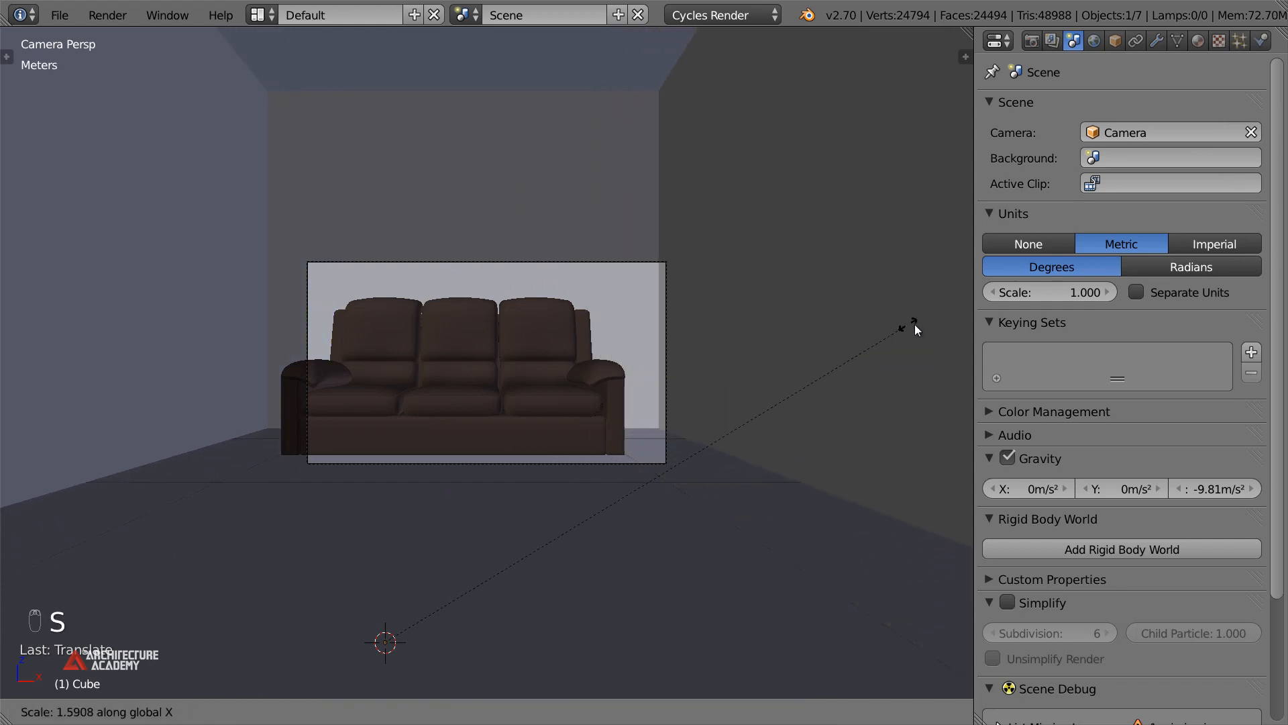
left_click(916, 324)
Move the couch about 1 m along the Y axis past the room's back wall and view it through the camera in solid shading
middle_click_drag(631, 393, 502, 424)
key("z")
scroll(502, 424, "down", 10)
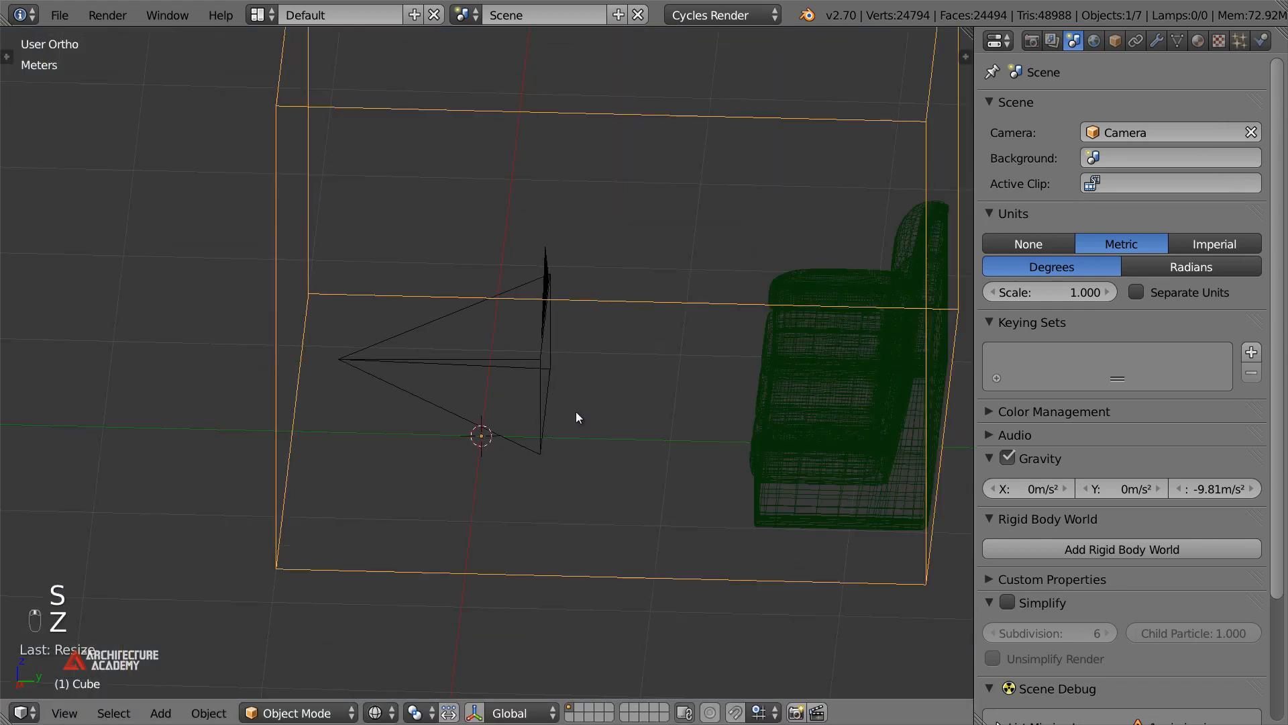
right_click(648, 413)
key("g")
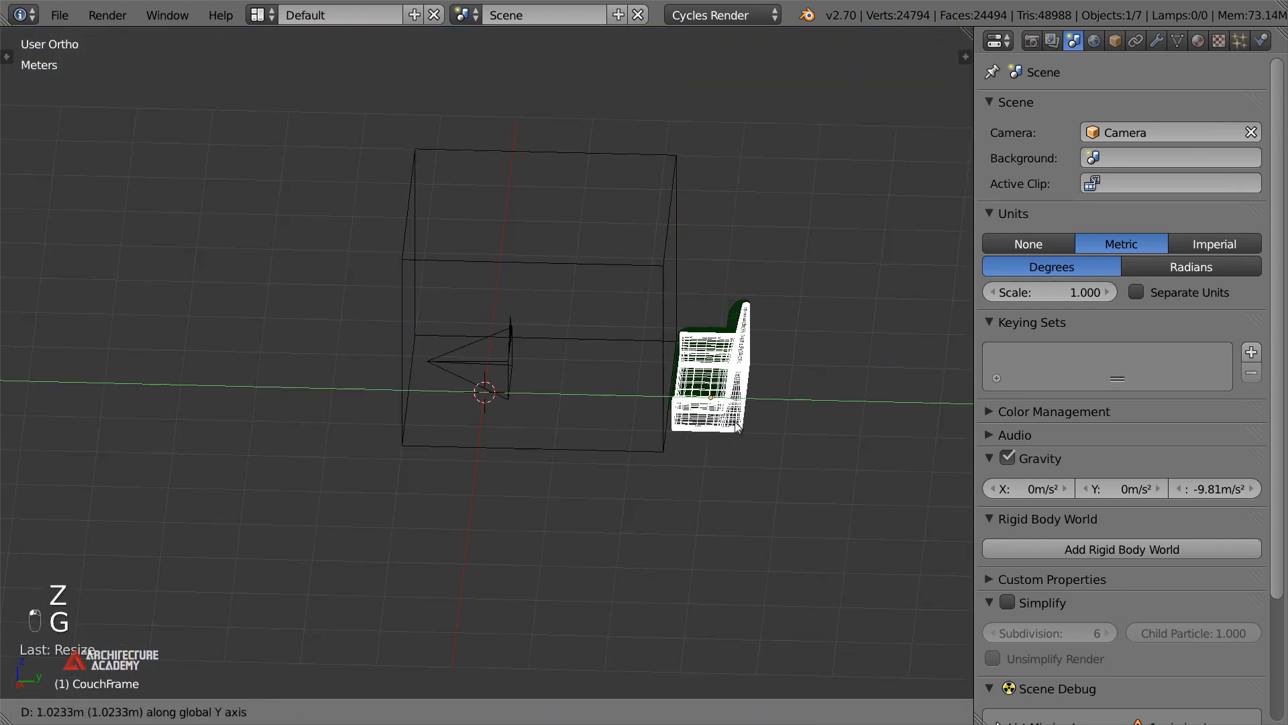
left_click(735, 427)
scroll(736, 426, "down", 2)
key("KP_7")
key("KP_0")
key("z")
Hide the room and move the couch farther away from the camera
right_click(624, 365)
key("h")
right_click(575, 426)
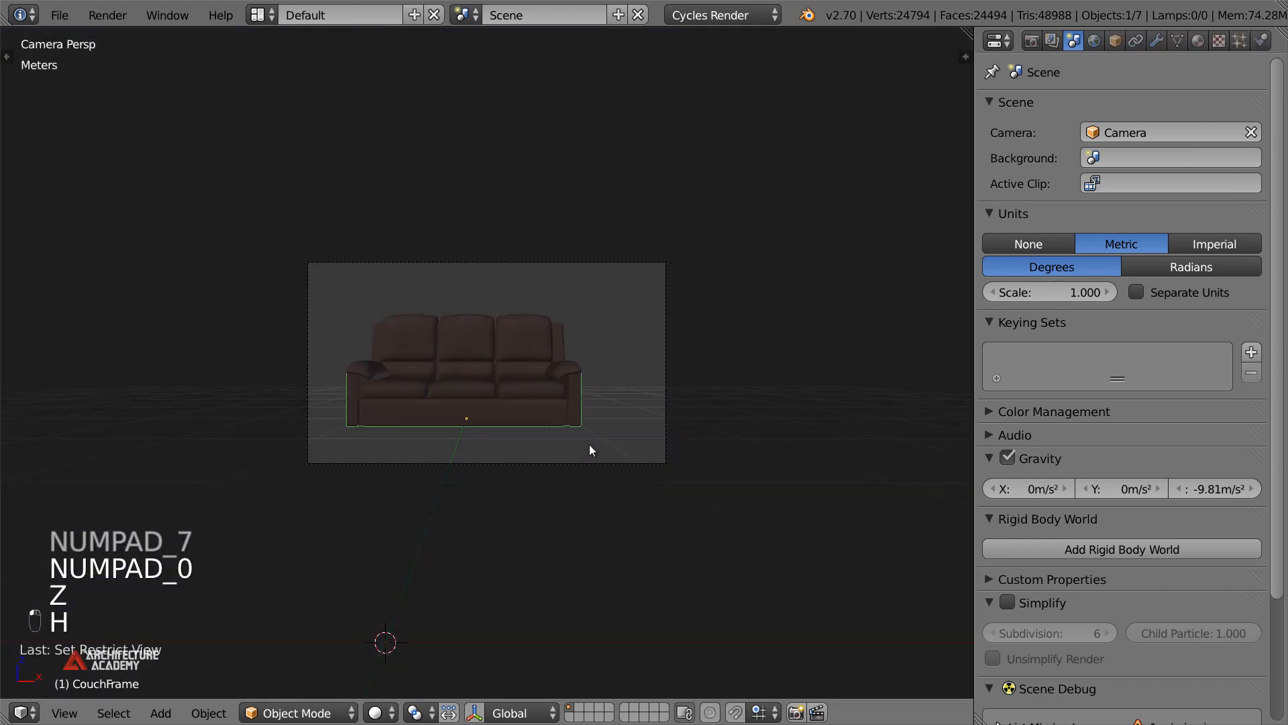
key("g")
left_click(598, 489)
Raise the camera along Z and shift it about 21.5 cm in the negative X direction to frame the couch
left_click(576, 463)
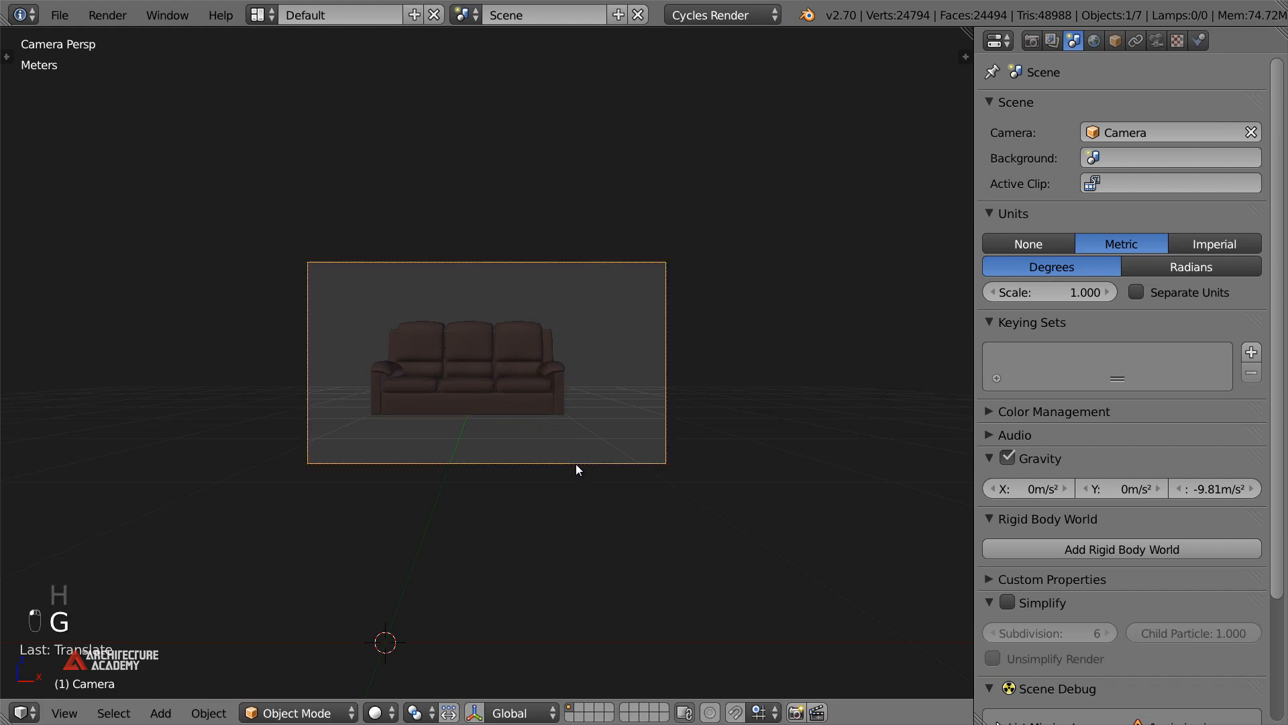
key("g")
key("z")
left_click(585, 447)
key("g")
key("x")
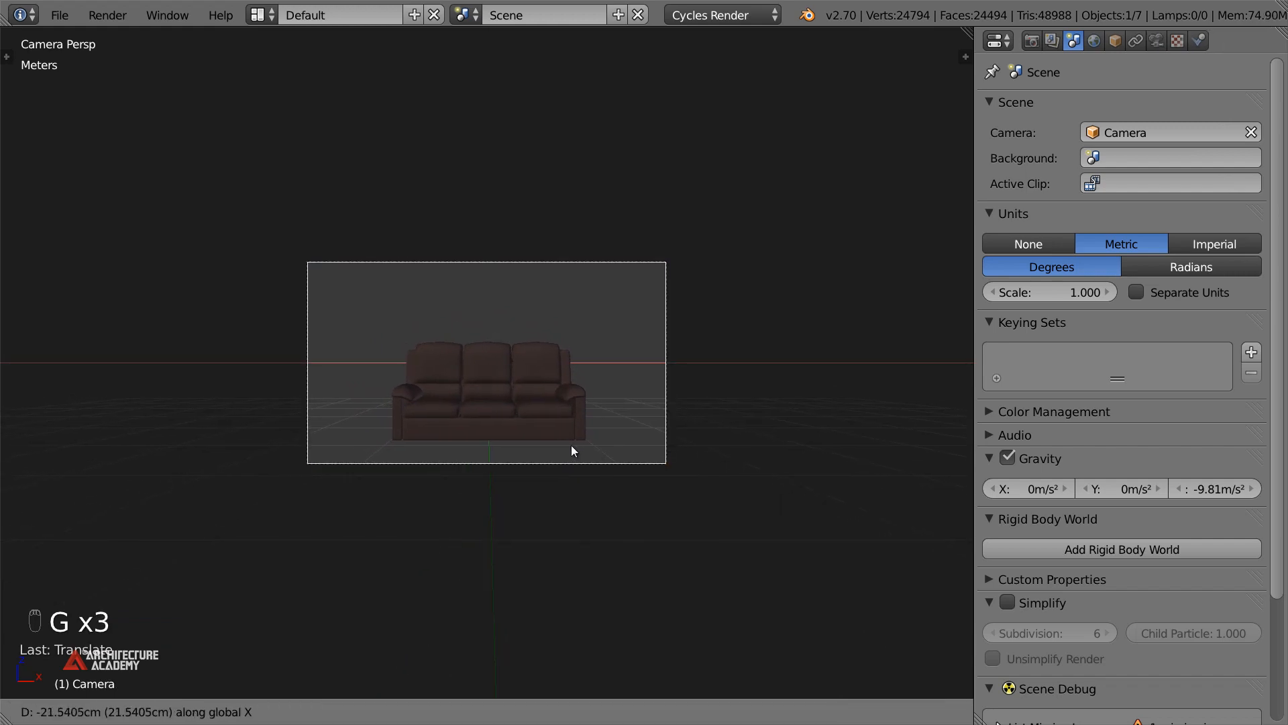
left_click(573, 445)
Adjust the couch's distance from the camera along the Y axis and unhide the room
right_click(553, 430)
key("g")
key("y")
left_click(555, 436)
key("alt+h")
Move the room's back wall vertices about 1.78 m along the Y axis in wireframe top view so the wall sits behind the couch
middle_click_drag(573, 430, 565, 442)
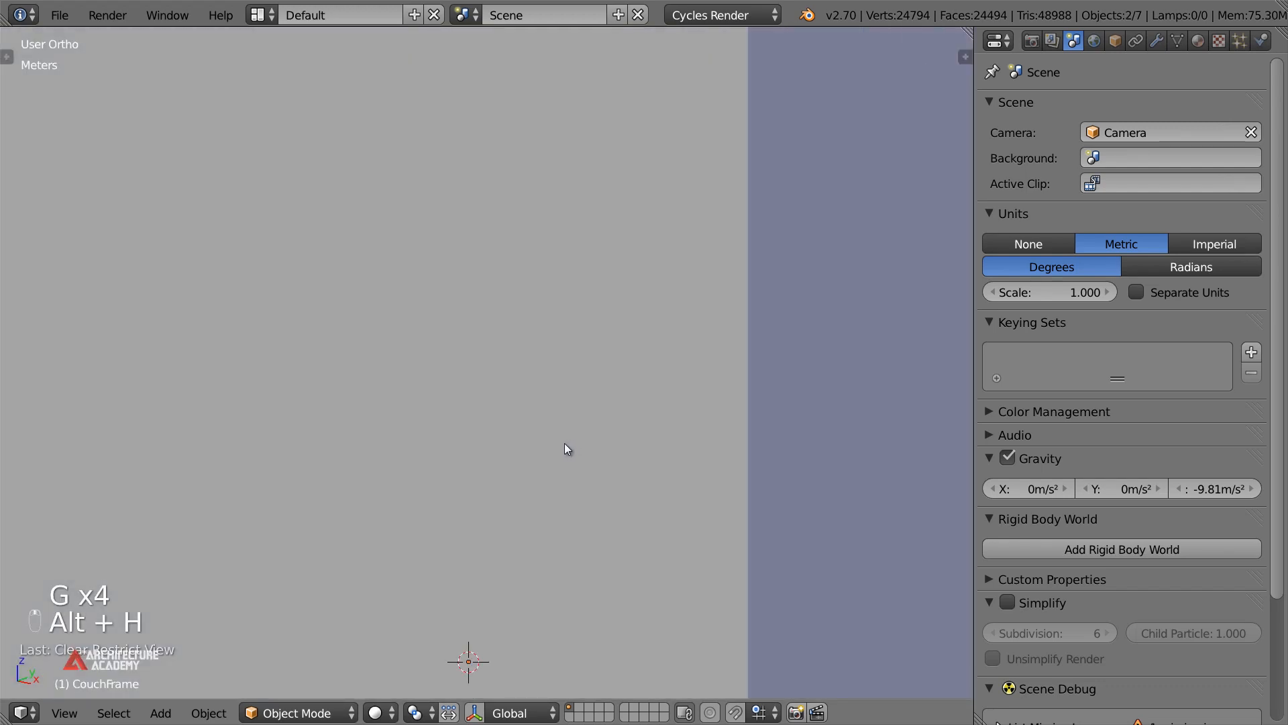
scroll(569, 441, "down", 5)
scroll(631, 408, "down", 3)
right_click(633, 407)
key("KP_7")
key("Tab")
key("z")
scroll(585, 363, "down", 2)
key("a")
key("b")
left_click_drag(308, 276, 662, 358)
key("g")
key("y")
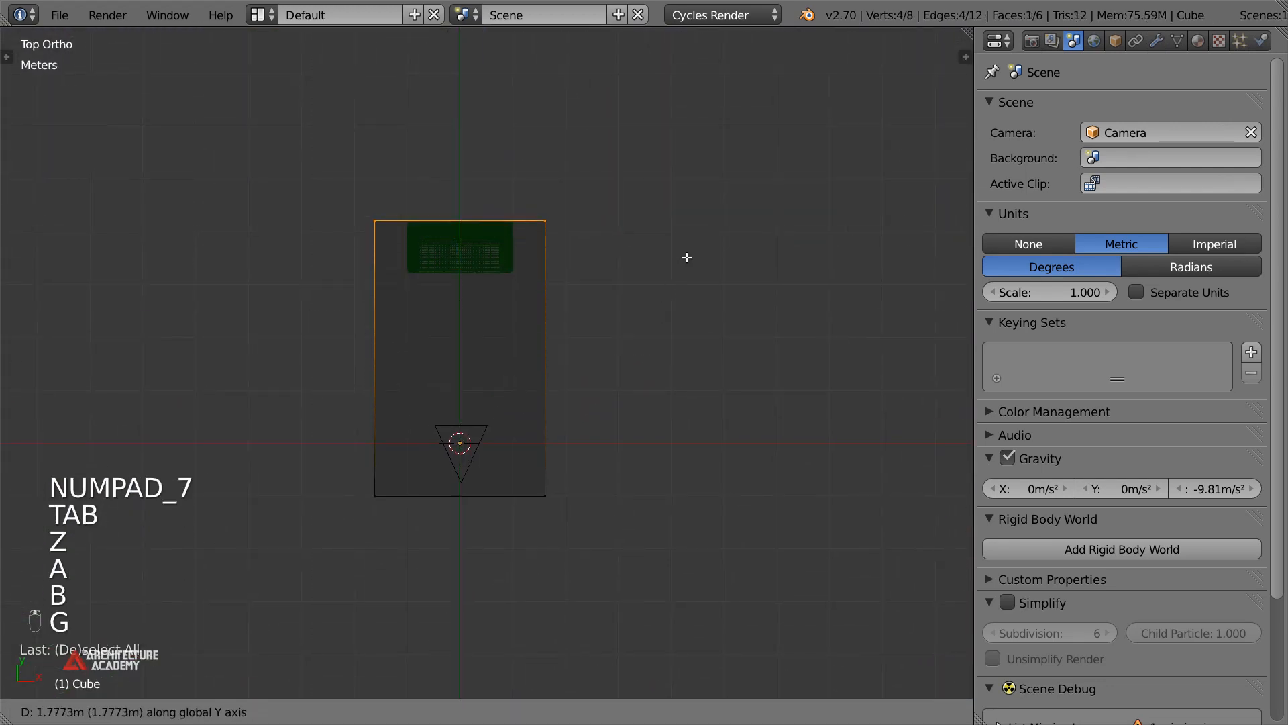
left_click(644, 290)
Deselect the mesh and examine the lengthened room through the camera in solid shading
key("a")
key("a")
key("a")
key("a")
key("KP_0")
key("z")
scroll(644, 425, "up", 2)
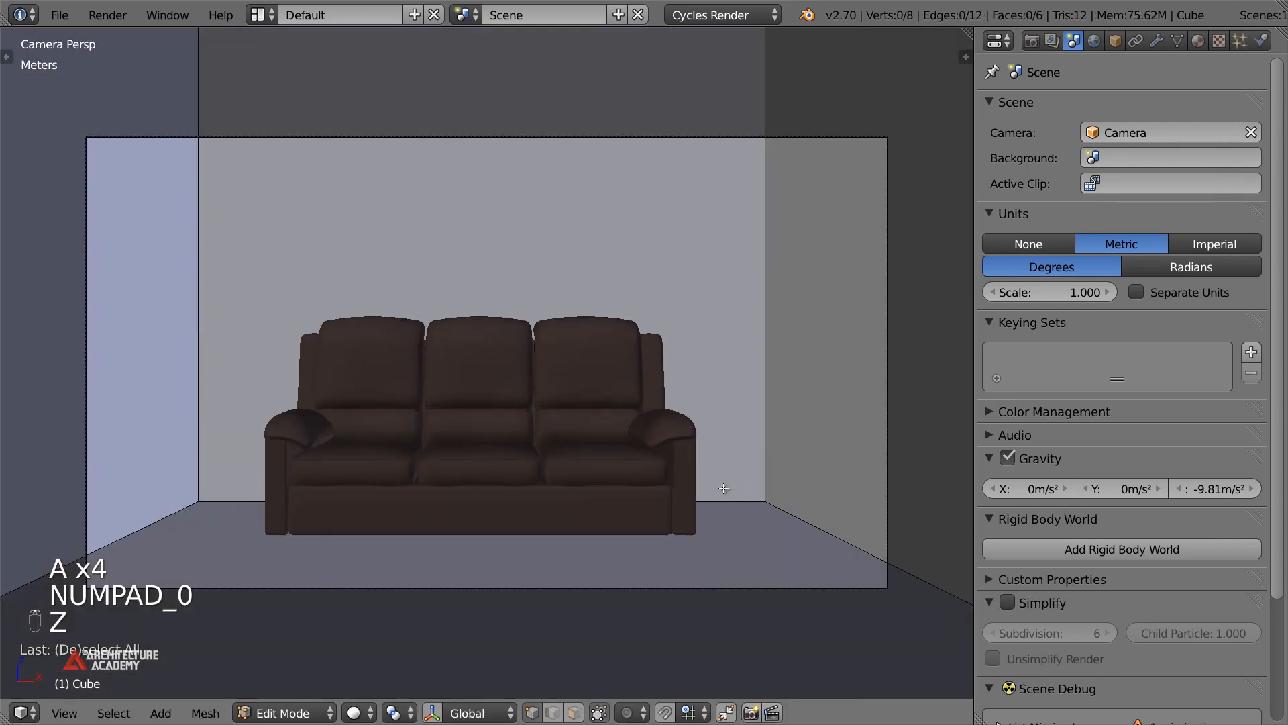
scroll(725, 501, "down", 1)
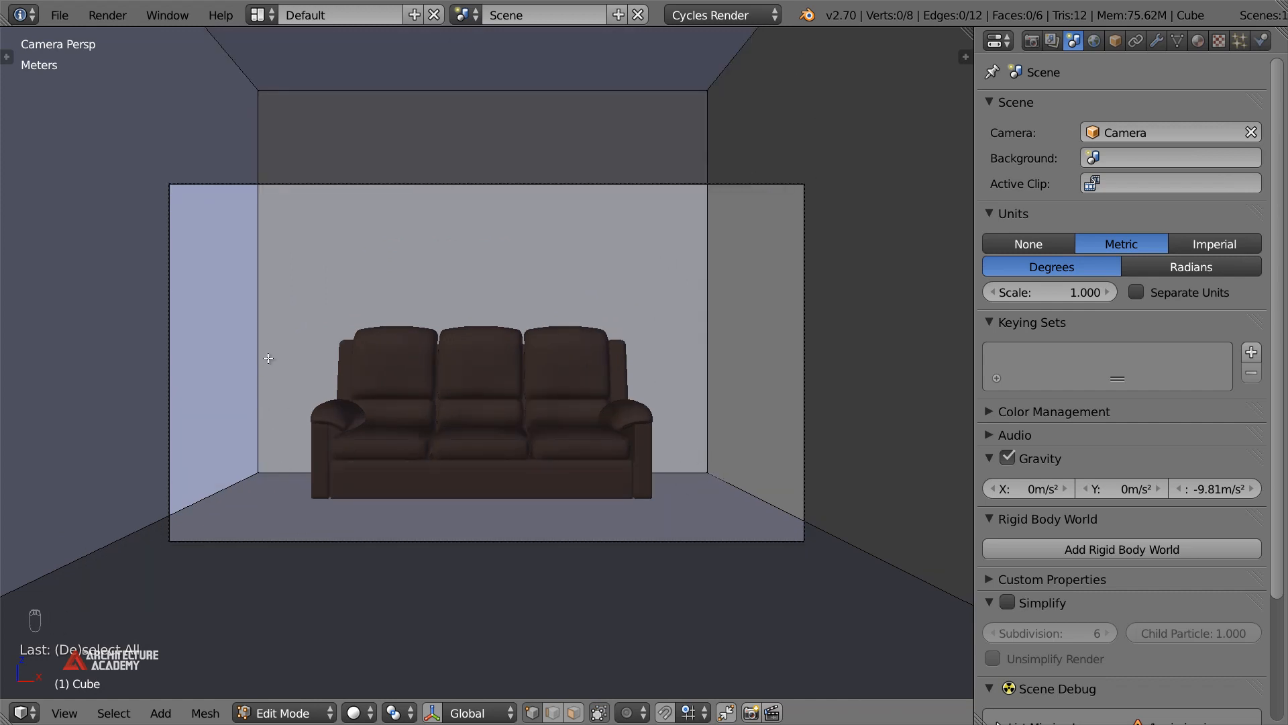
Shift the room's left side wall slightly outward along X and extrude it outward to add a side strip
right_click(246, 481)
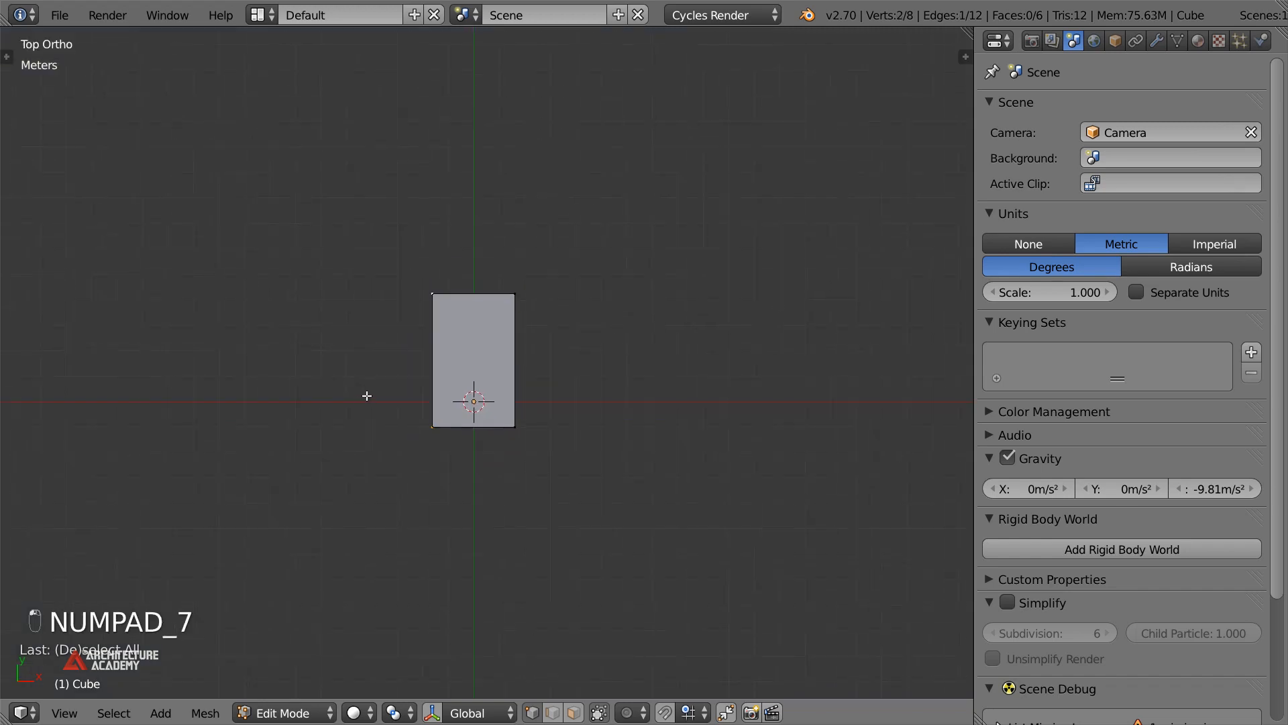
key("a")
key("a")
key("z")
key("b")
left_click_drag(334, 176, 420, 575)
key("g")
left_click(406, 577)
key("g")
key("x")
left_click(465, 541)
key("e")
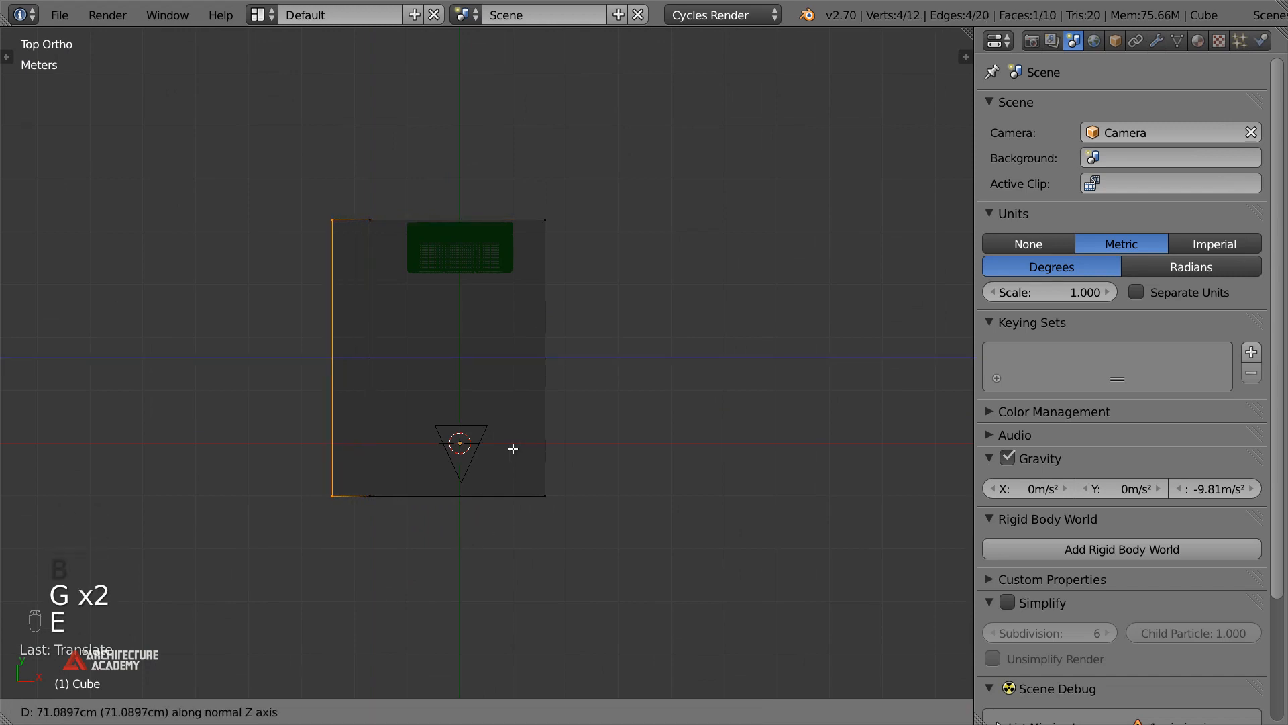
left_click(506, 446)
Extrude the side strip's rear face backward past the couch wall to form a hallway and view it through the camera in solid shading
key("a")
key("b")
left_click_drag(286, 182, 422, 261)
middle_click_drag(437, 219, 454, 424, "shift")
key("e")
left_click(477, 279)
key("KP_0")
key("z")
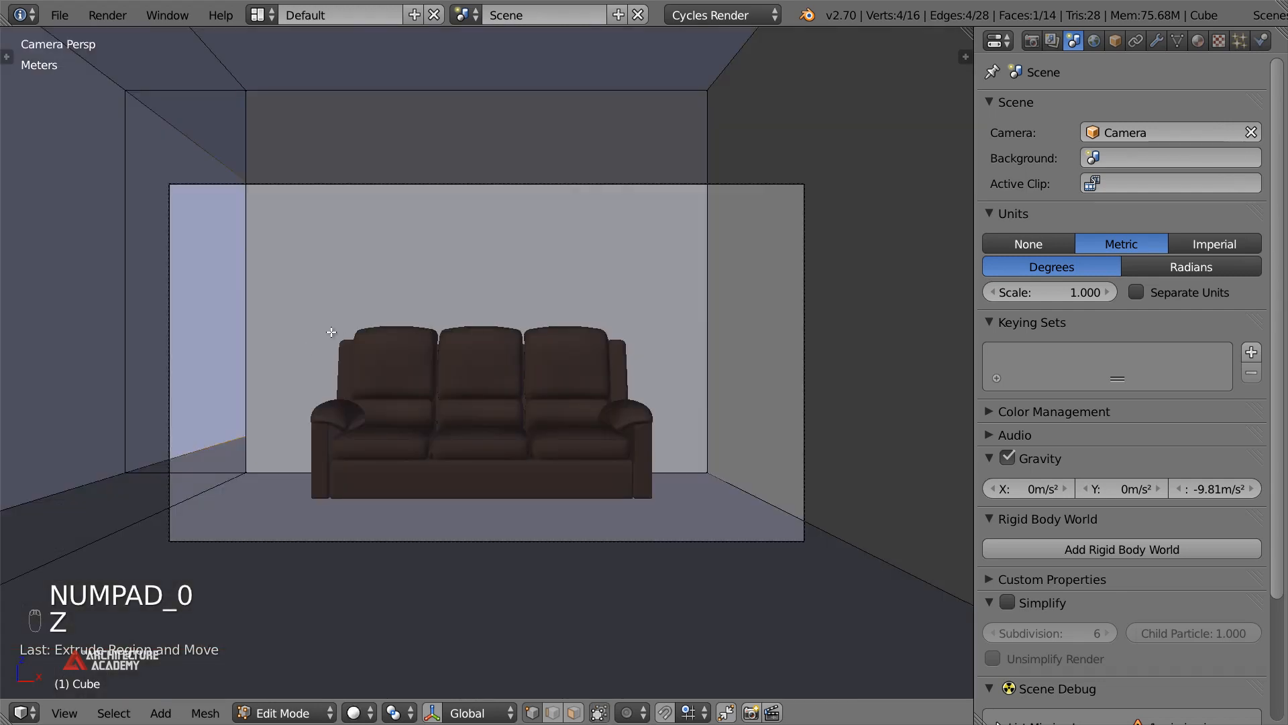
key("Tab")
right_click(642, 538)
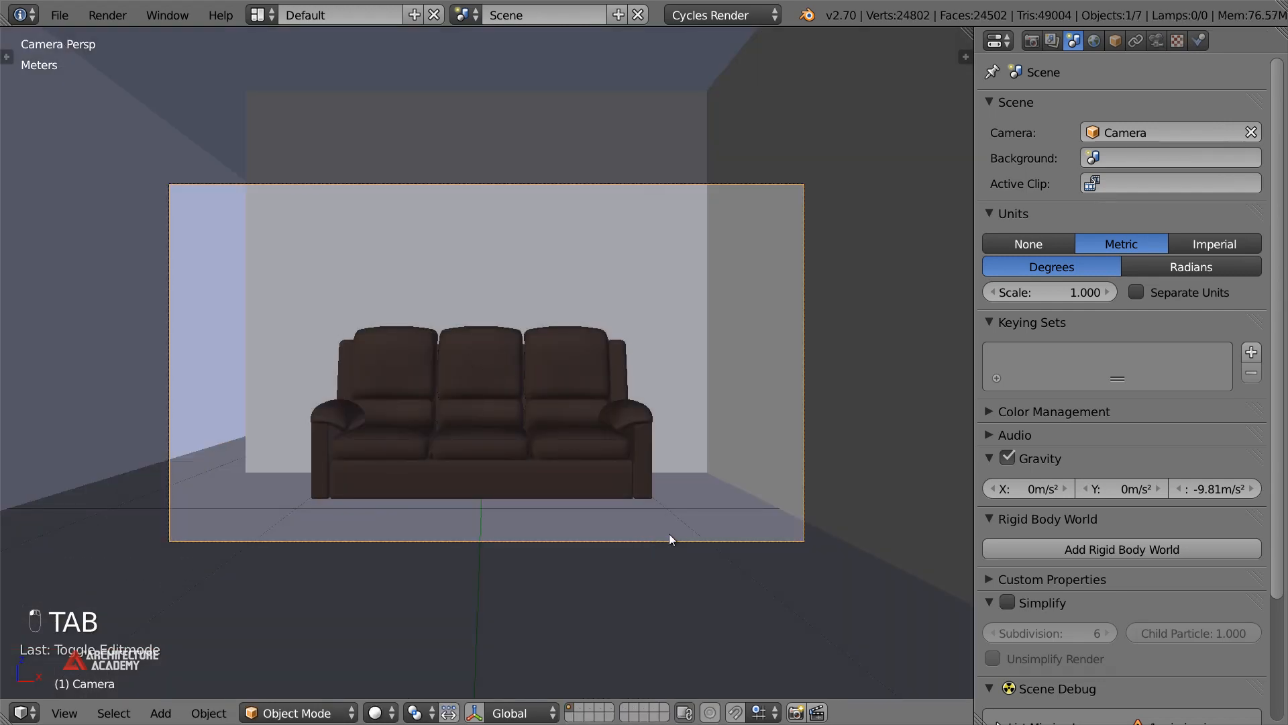
key("g")
right_click(649, 535)
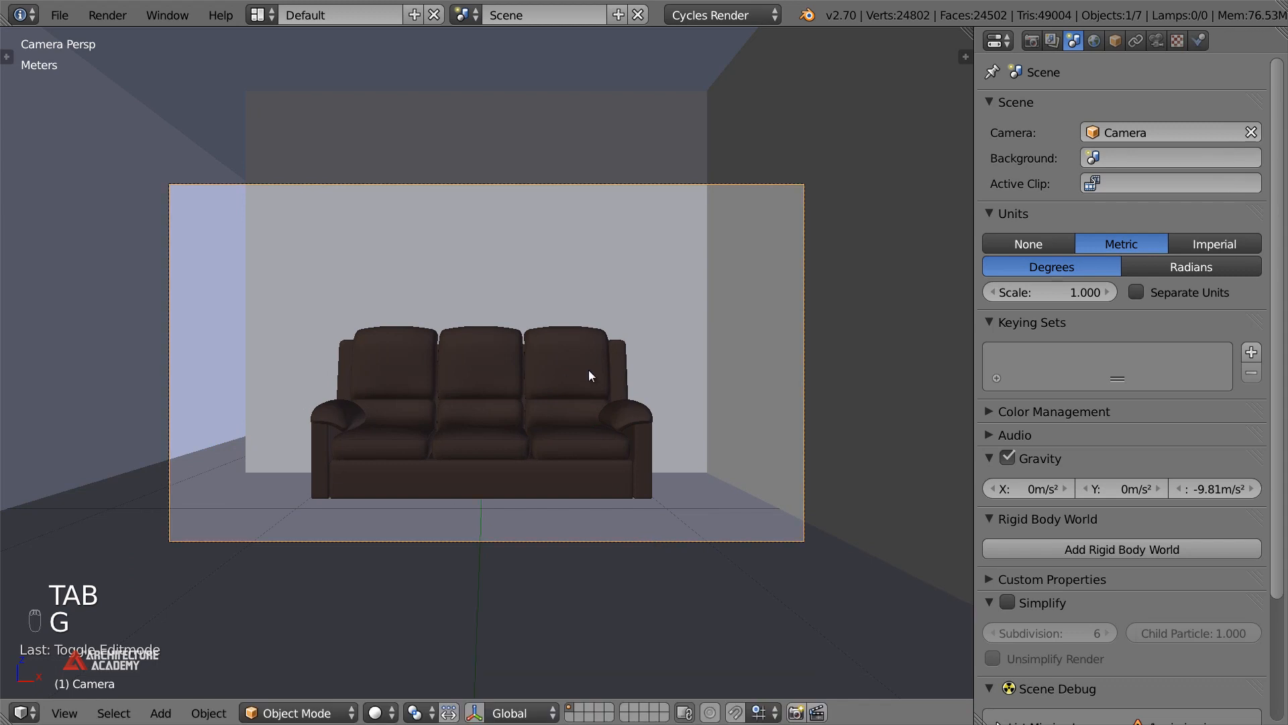
Shorten the hallway by moving its end wall closer to the room in Edit Mode, and return to the camera view in solid shading
key("KP_7")
key("z")
right_click(376, 302)
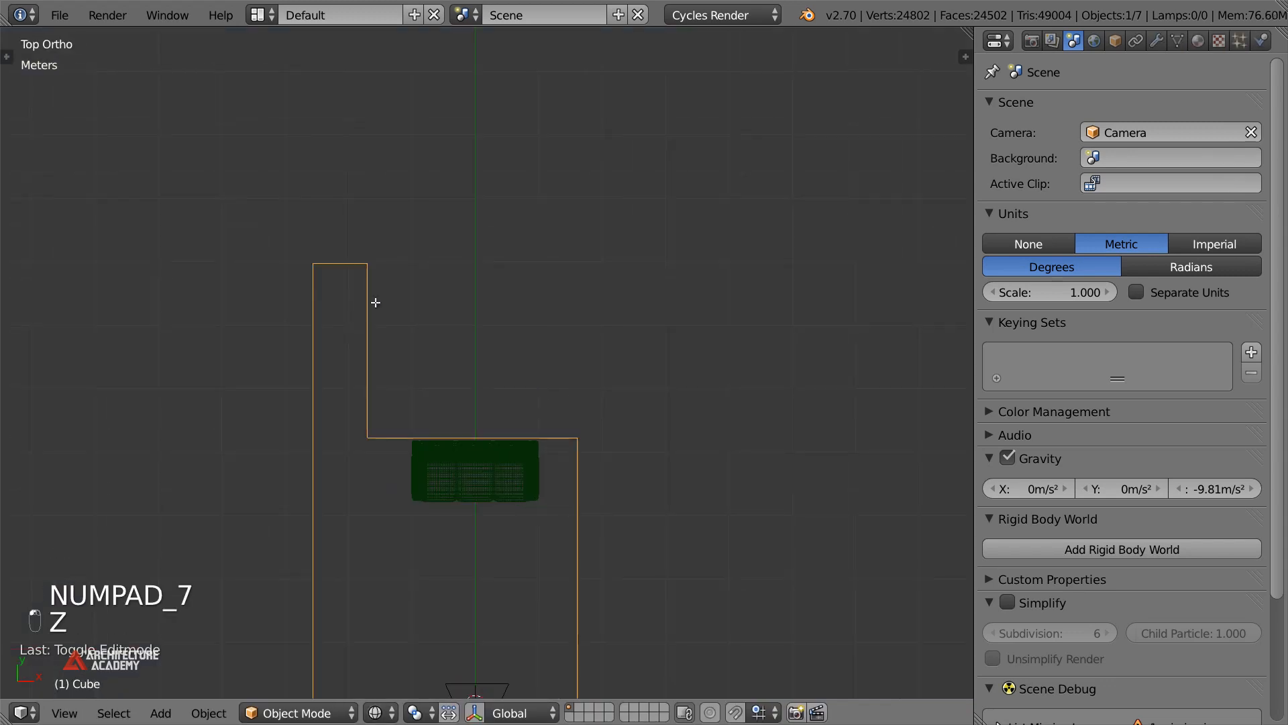
key("Tab")
key("g")
left_click(449, 293)
key("Tab")
key("KP_0")
key("z")
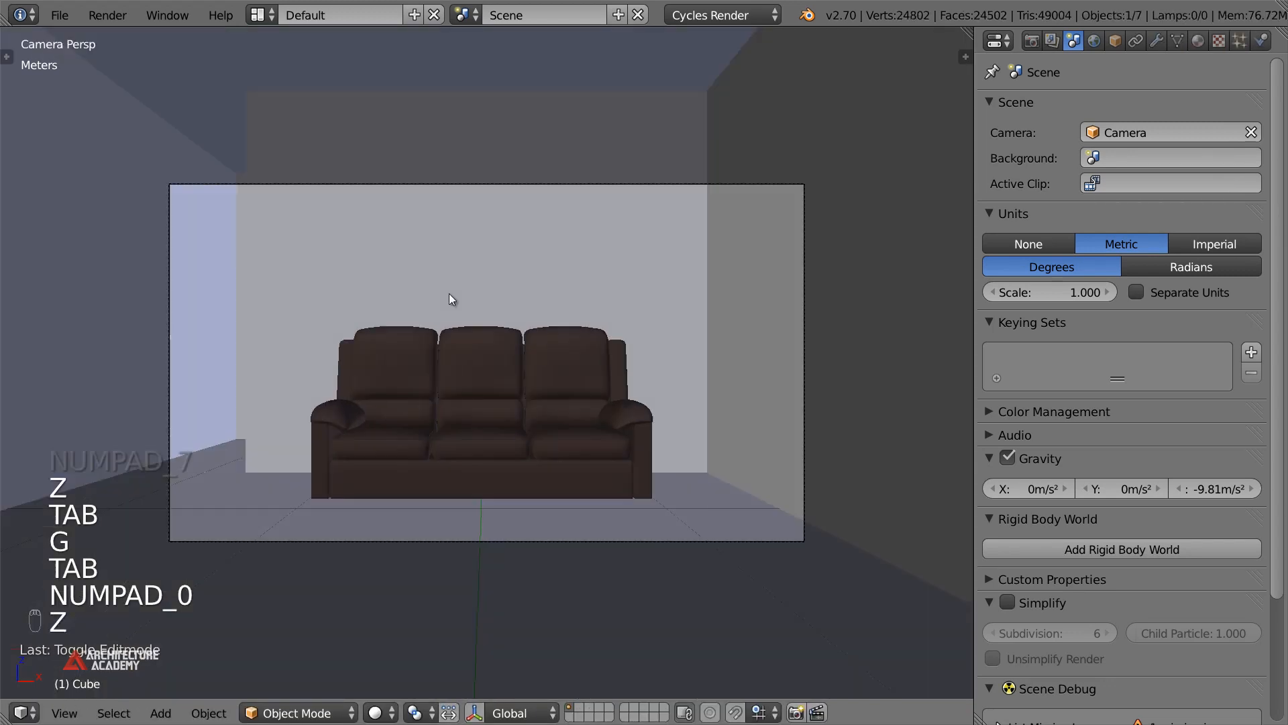
Extrude the hallway's end wall farther back to add another segment in wireframe top view
key("Tab")
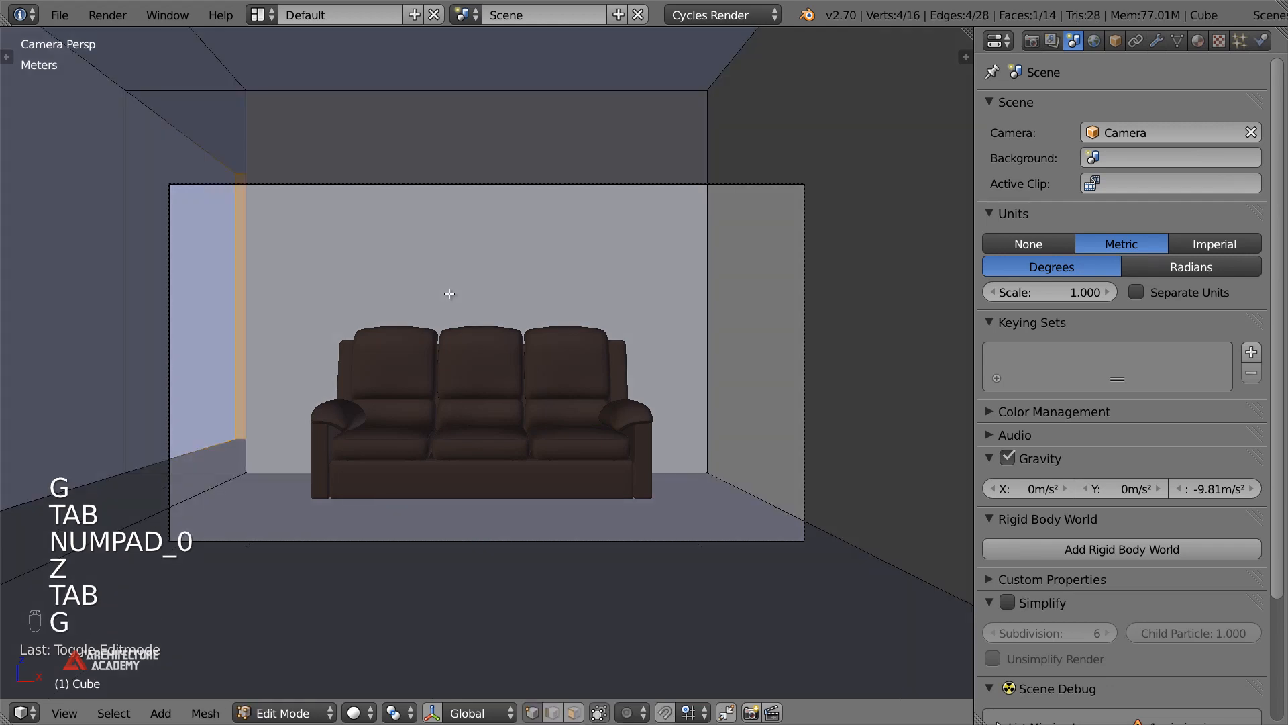
key("g")
left_click(449, 296)
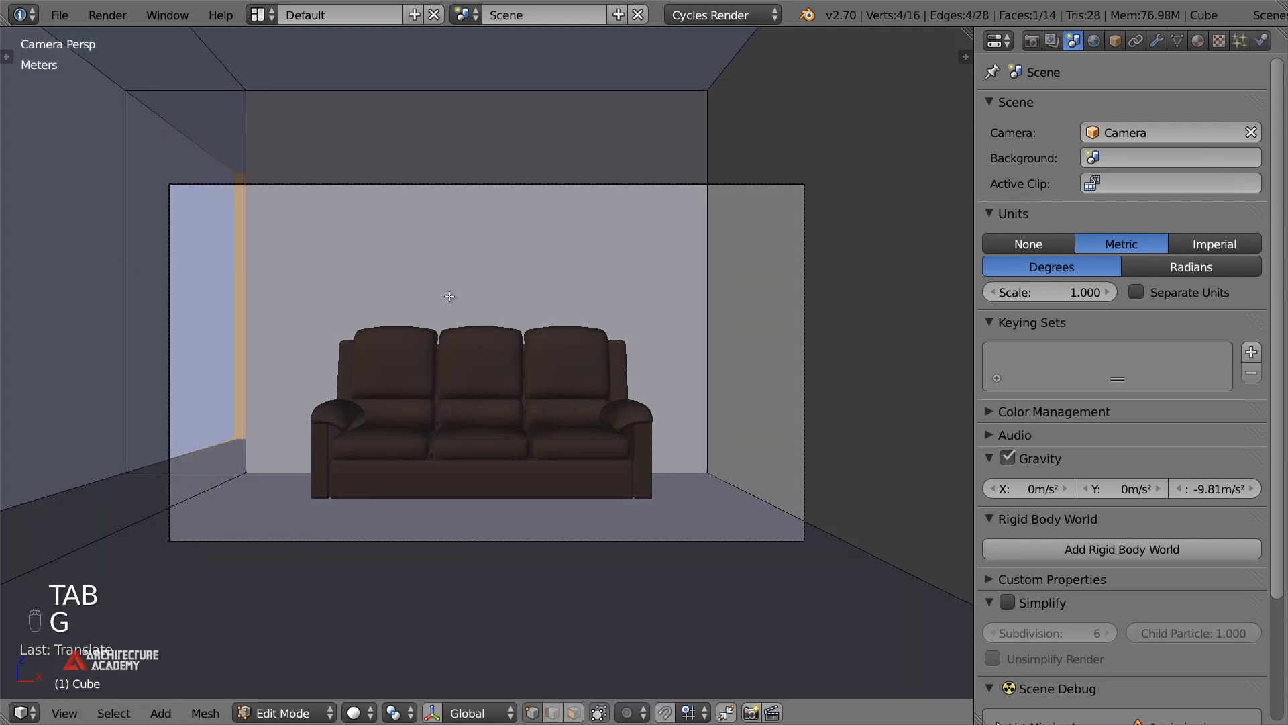
key("KP_7")
key("z")
key("e")
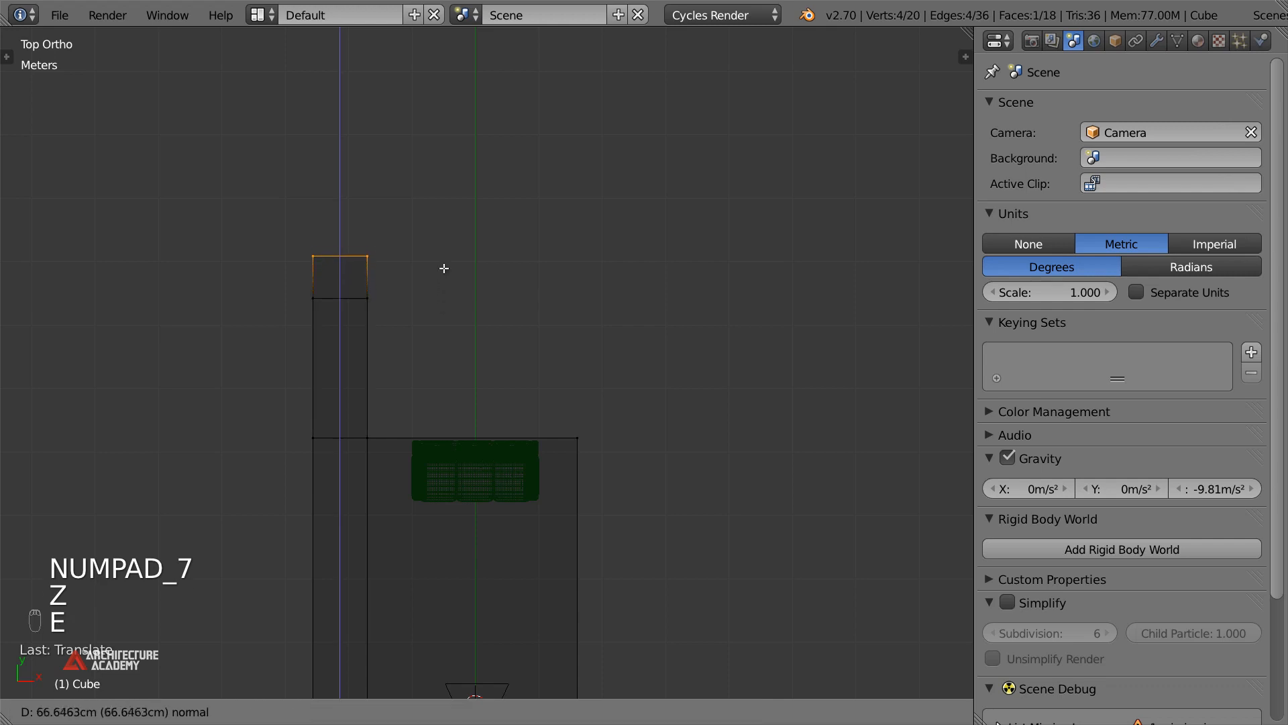
left_click(445, 262)
Extrude the end segment's outer side face, move it about 51 cm in negative X, and show the result through the camera in Object Mode
key("a")
key("b")
left_click_drag(328, 294, 332, 307)
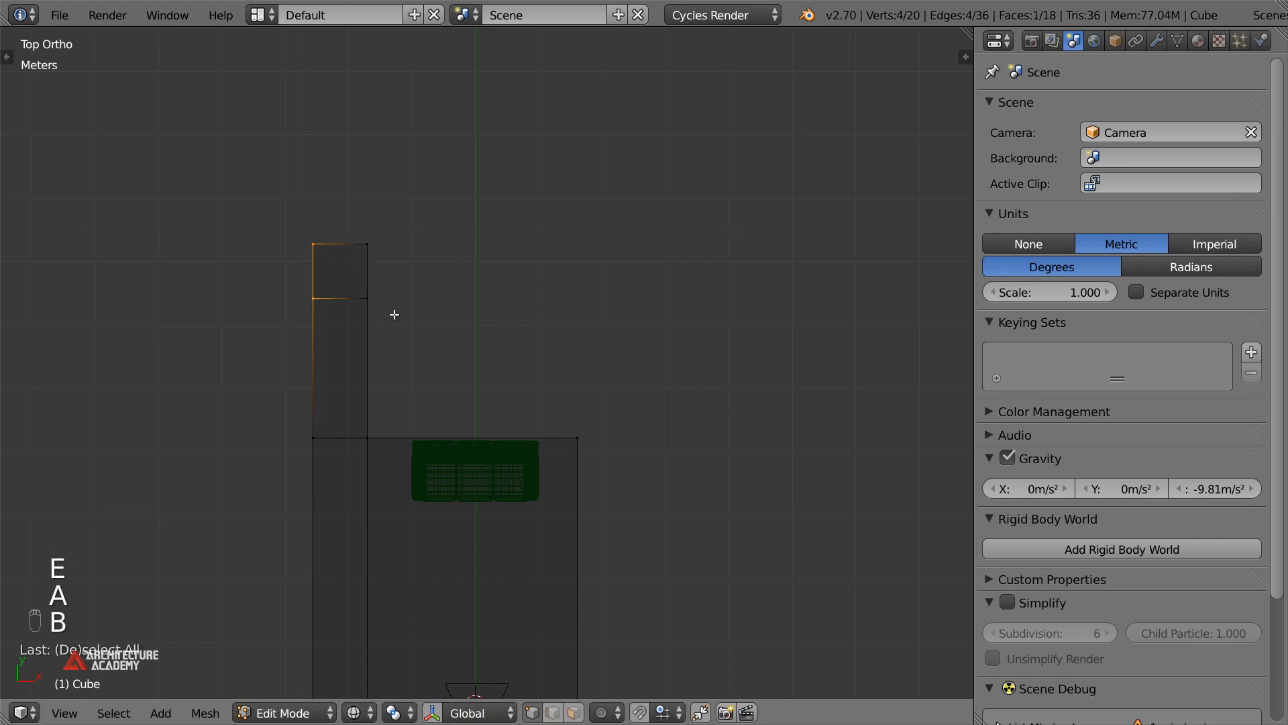
key("e")
left_click(526, 305)
key("g")
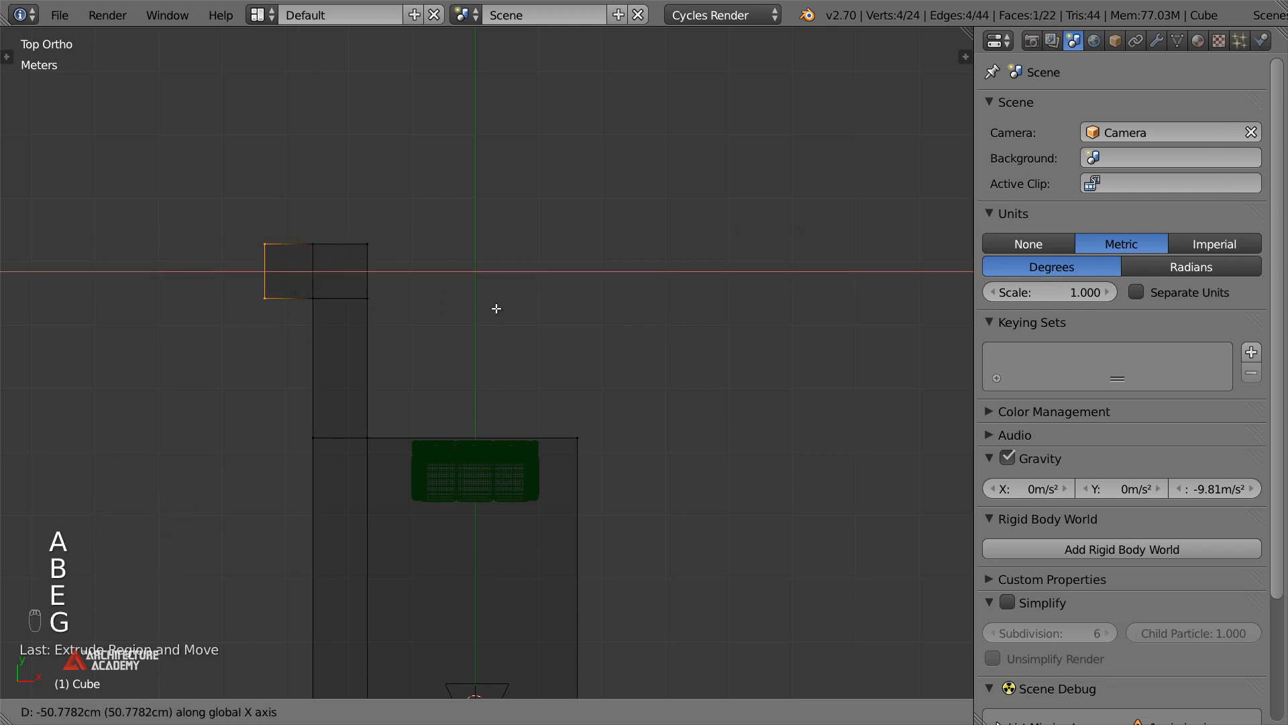
left_click(496, 314)
key("Tab")
key("KP_0")
key("z")
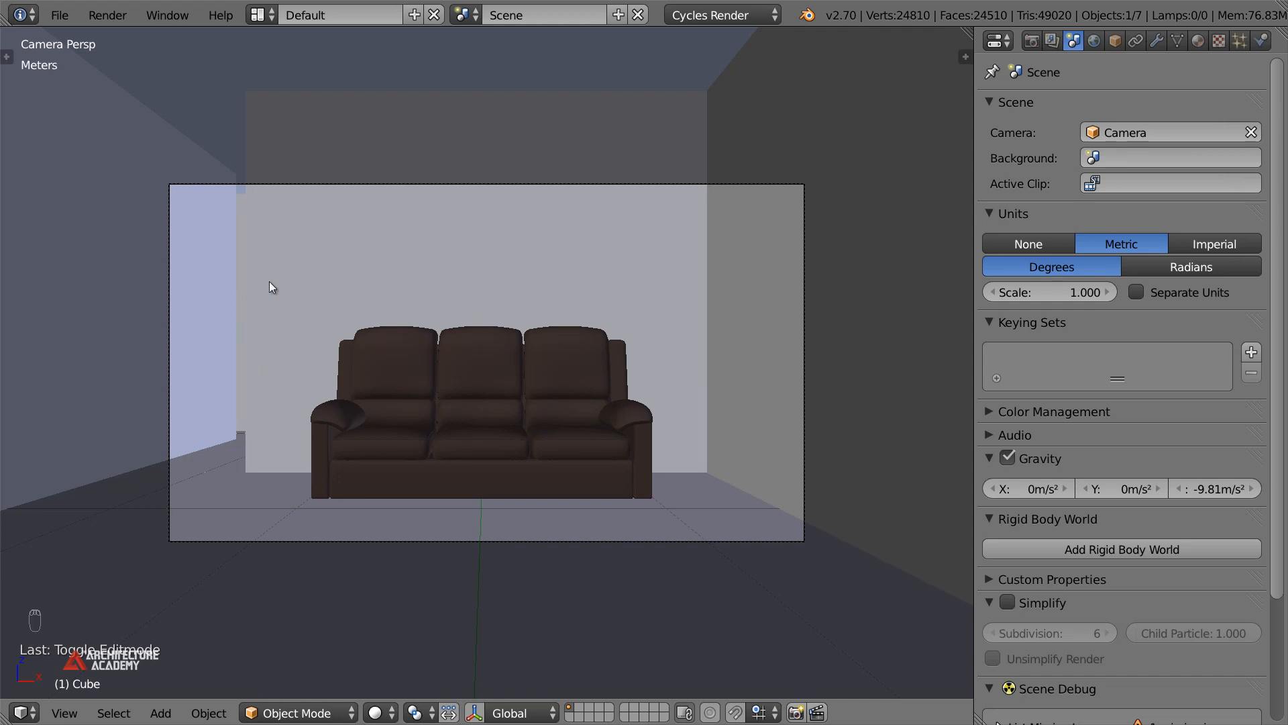
key("shift+a")
mouse_move(269, 49)
left_click(402, 49)
key("s")
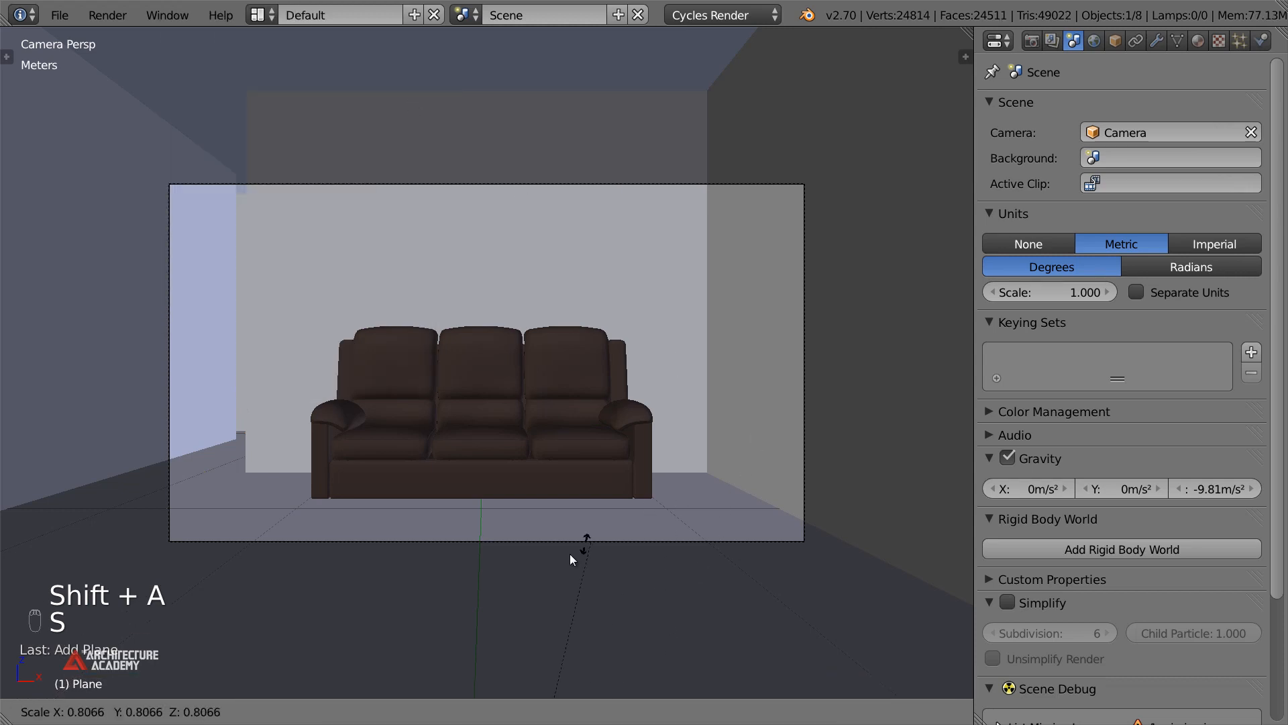
left_click(580, 546)
key("g")
left_click(719, 310)
key("s")
left_click(624, 594)
key("g")
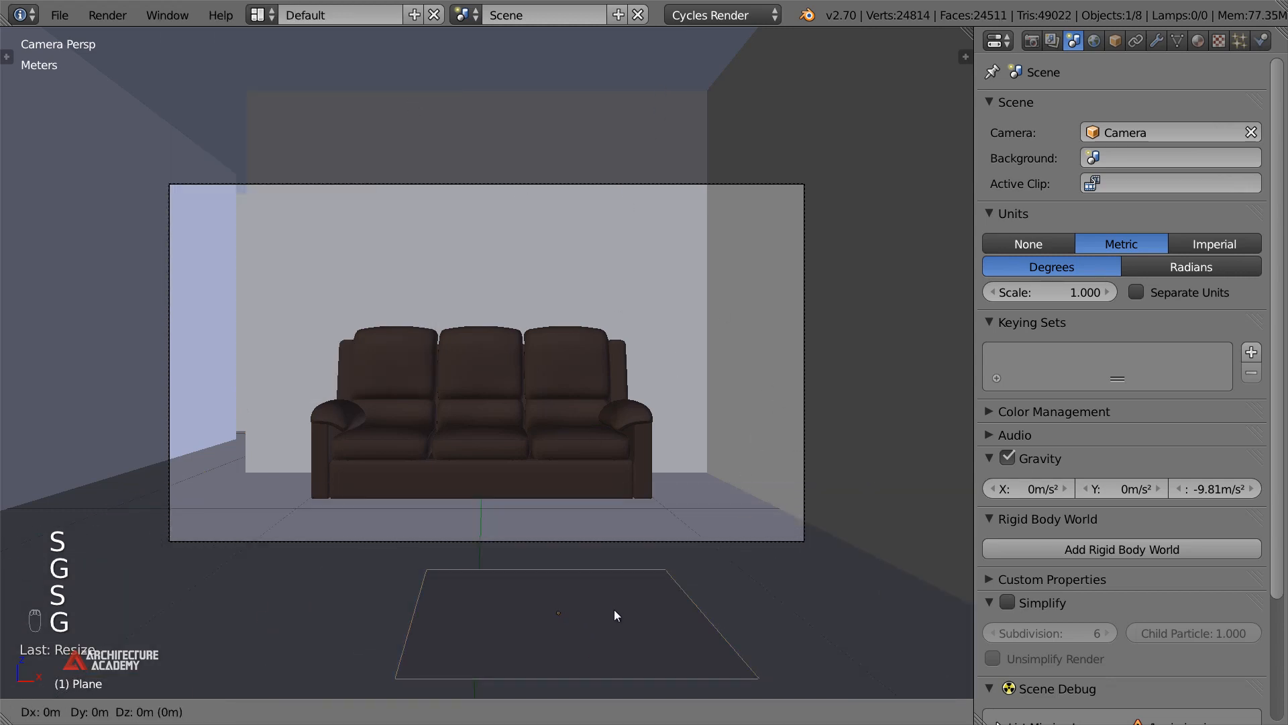
key("y")
left_click(654, 387)
key("g")
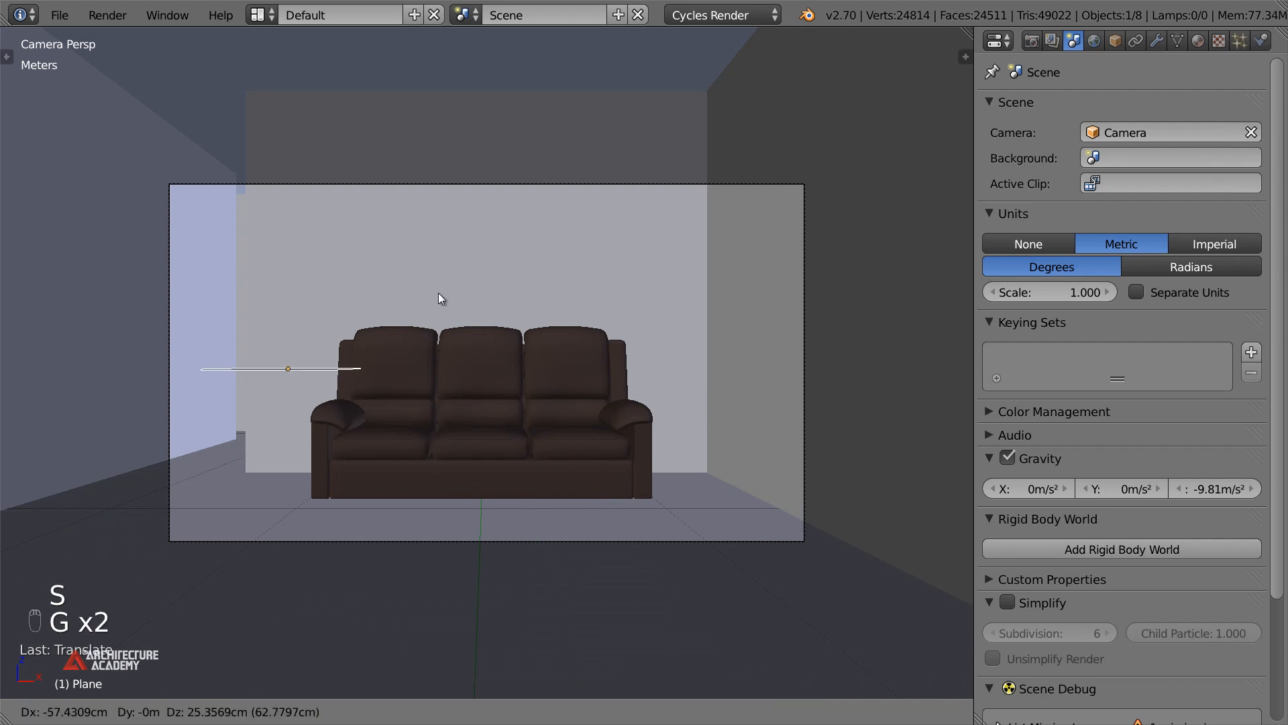
left_click(386, 285)
key("r")
left_click(295, 117)
key("g")
left_click(274, 176)
key("g")
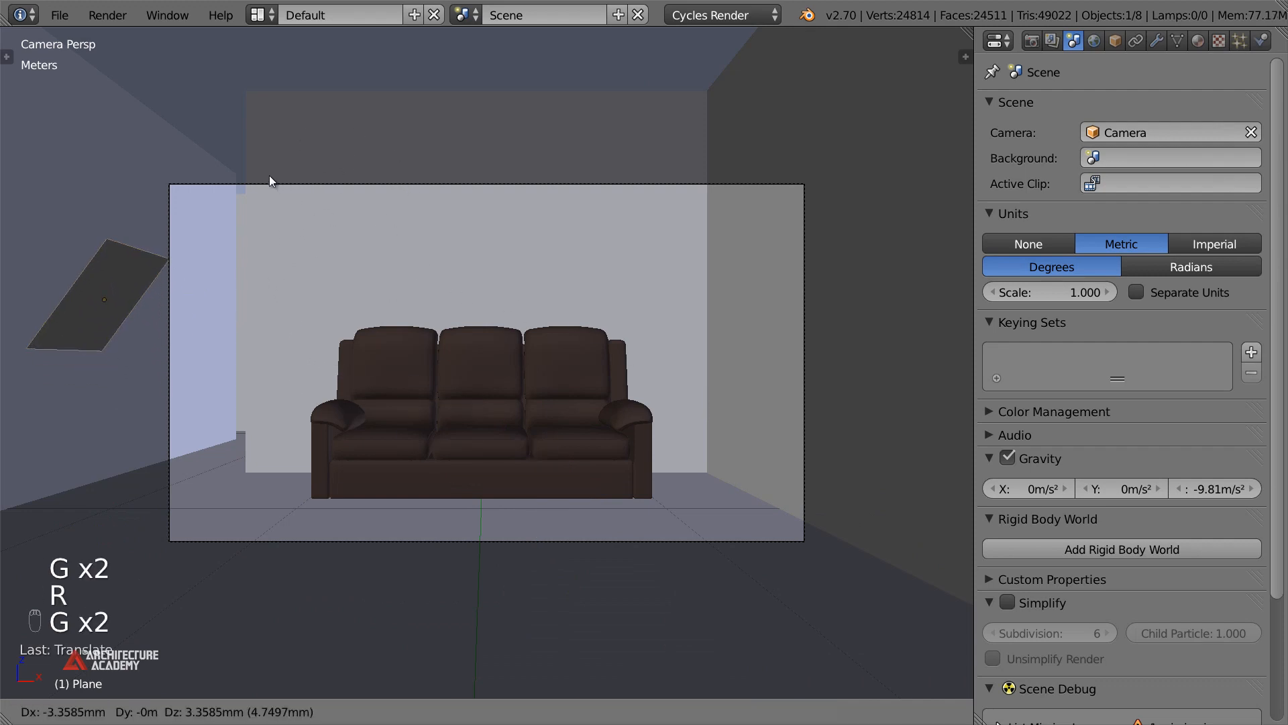
key("x")
left_click(577, 434)
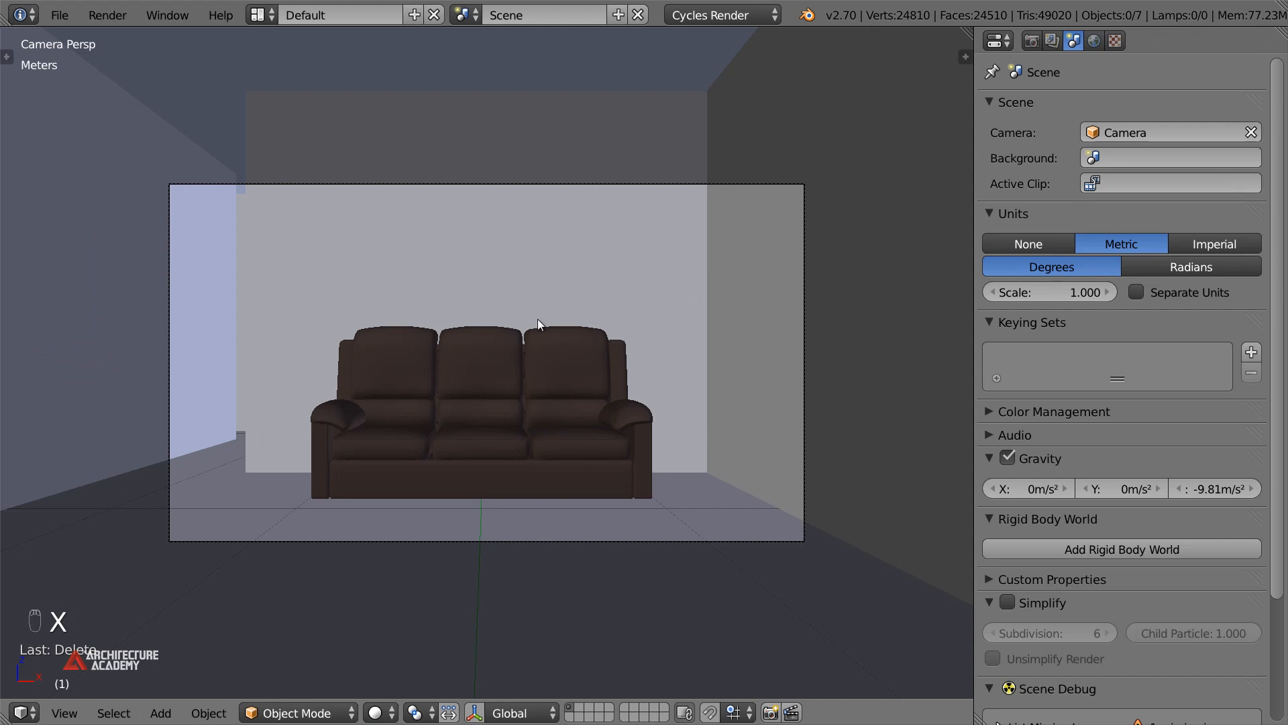
Select the room's ceiling vertices in wireframe front view and delete their faces
right_click(836, 343)
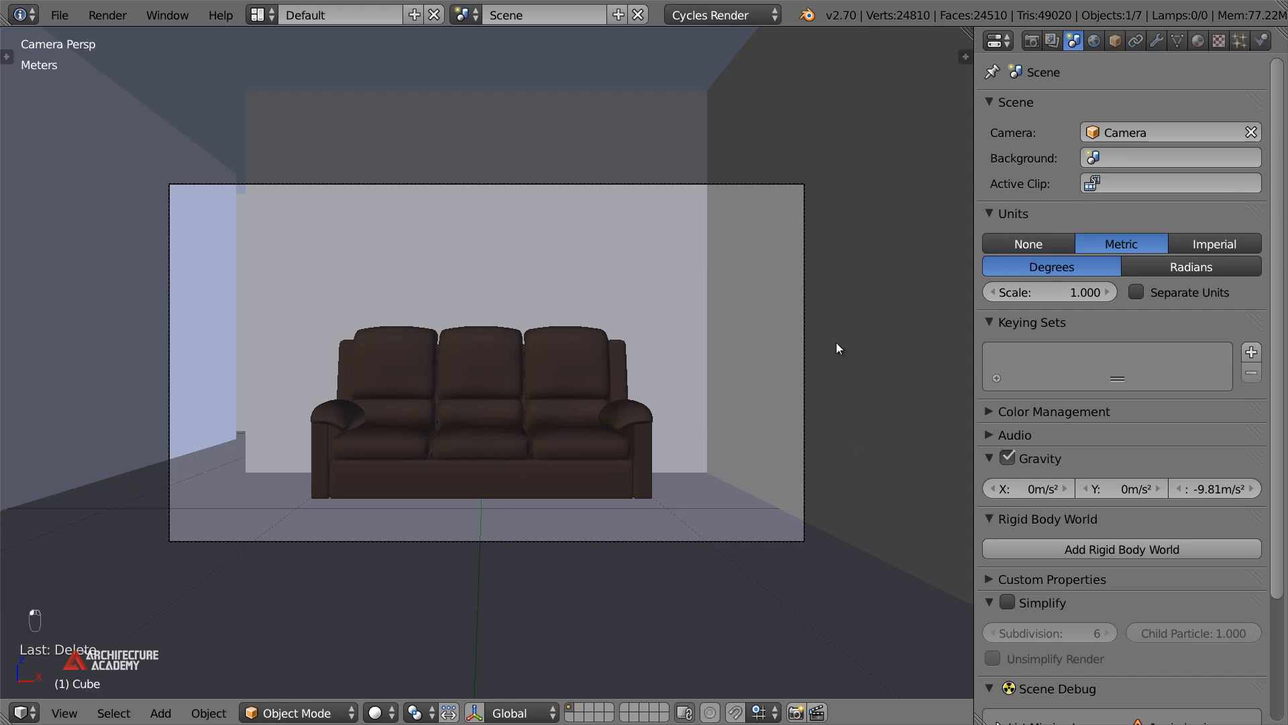
middle_click_drag(710, 376, 347, 418)
scroll(506, 396, "up", 2)
key("Tab")
key("z")
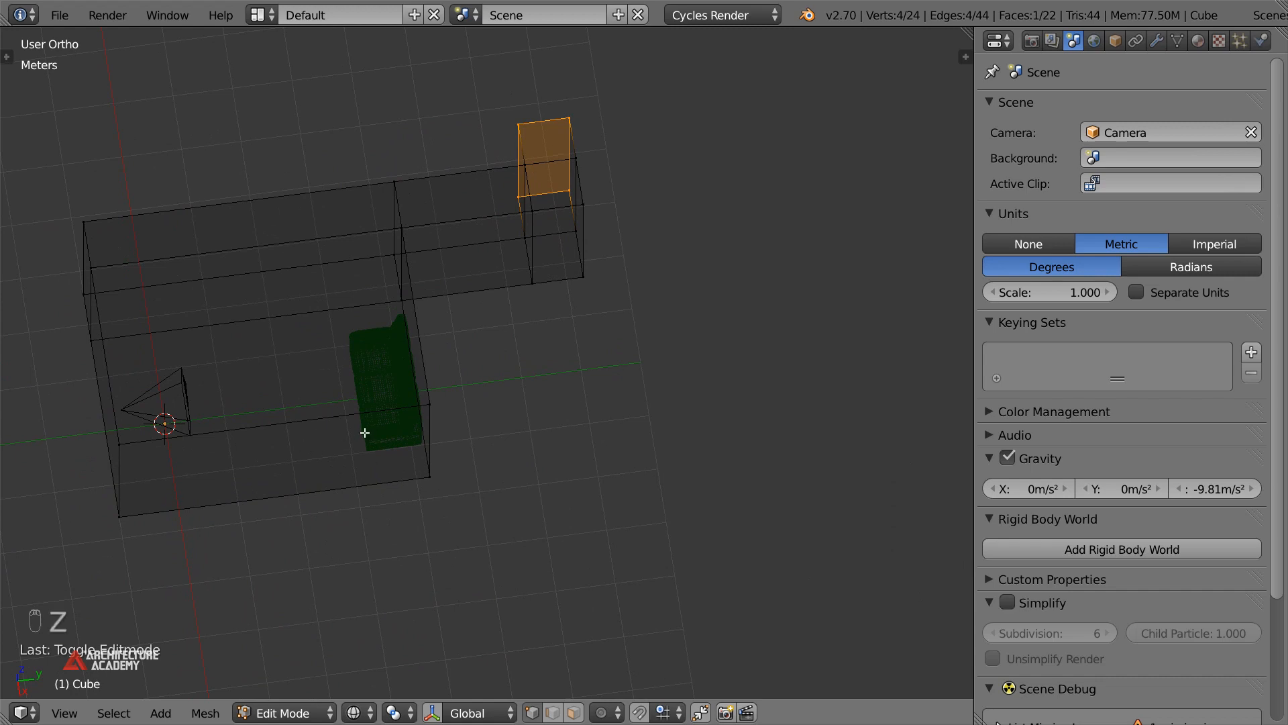
middle_click_drag(339, 423, 502, 331)
key("KP_1")
key("z")
key("a")
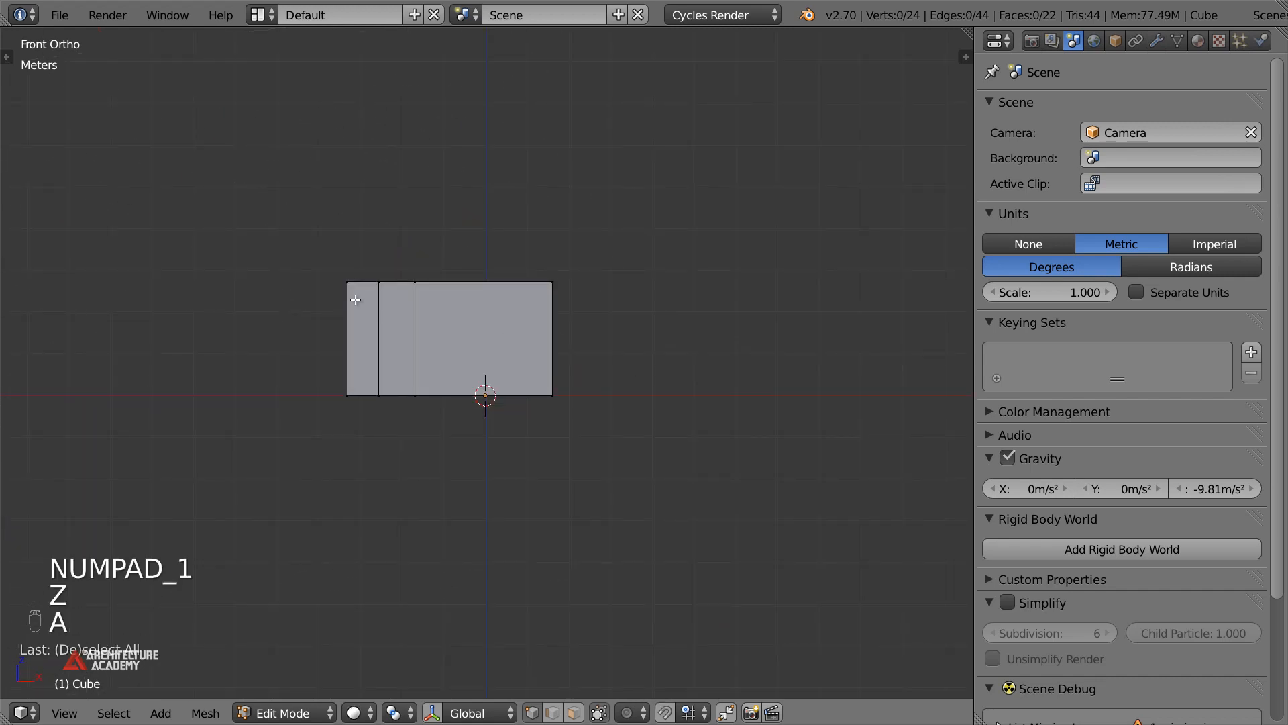
key("z")
key("b")
left_click_drag(288, 244, 709, 324)
key("x")
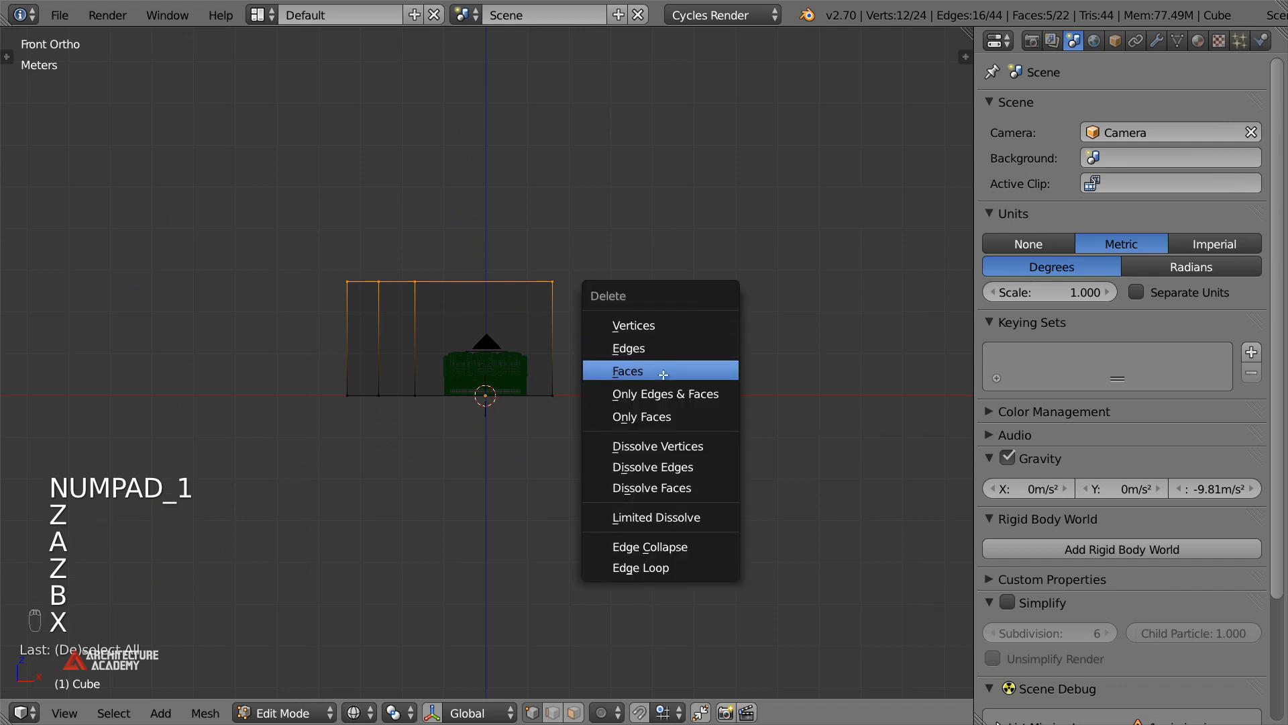
left_click(661, 371)
mouse_move(594, 302)
middle_mouse_down()
mouse_move(477, 354)
mouse_move(459, 404)
mouse_move(506, 437)
mouse_move(509, 469)
middle_mouse_up()
key("z")
key("ctrl+r")
left_click(456, 403)
left_click(500, 410)
key("z")
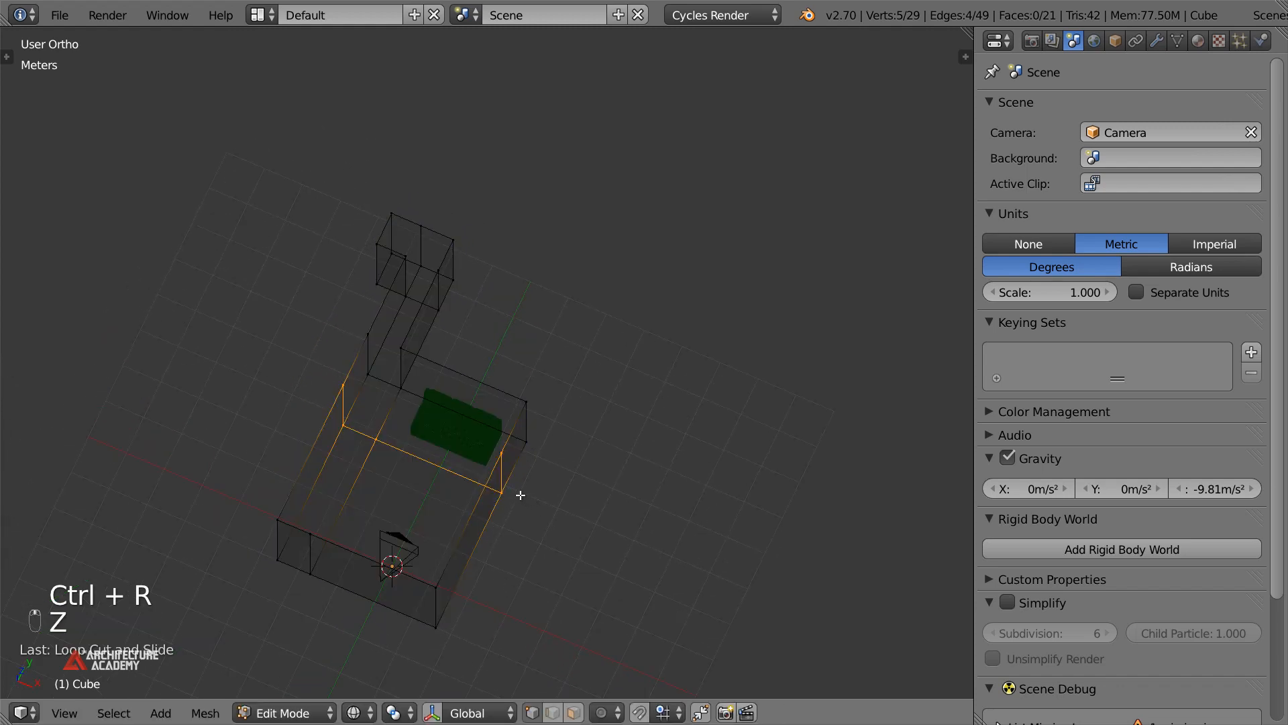
middle_click_drag(339, 366, 430, 366)
key("ctrl+z")
Select the room's floor vertices in wireframe front view and delete their faces, leaving only the walls
mouse_move(596, 325)
middle_mouse_down()
mouse_move(564, 382)
mouse_move(590, 365)
middle_mouse_up()
key("KP_1")
key("z")
key("a")
key("z")
key("b")
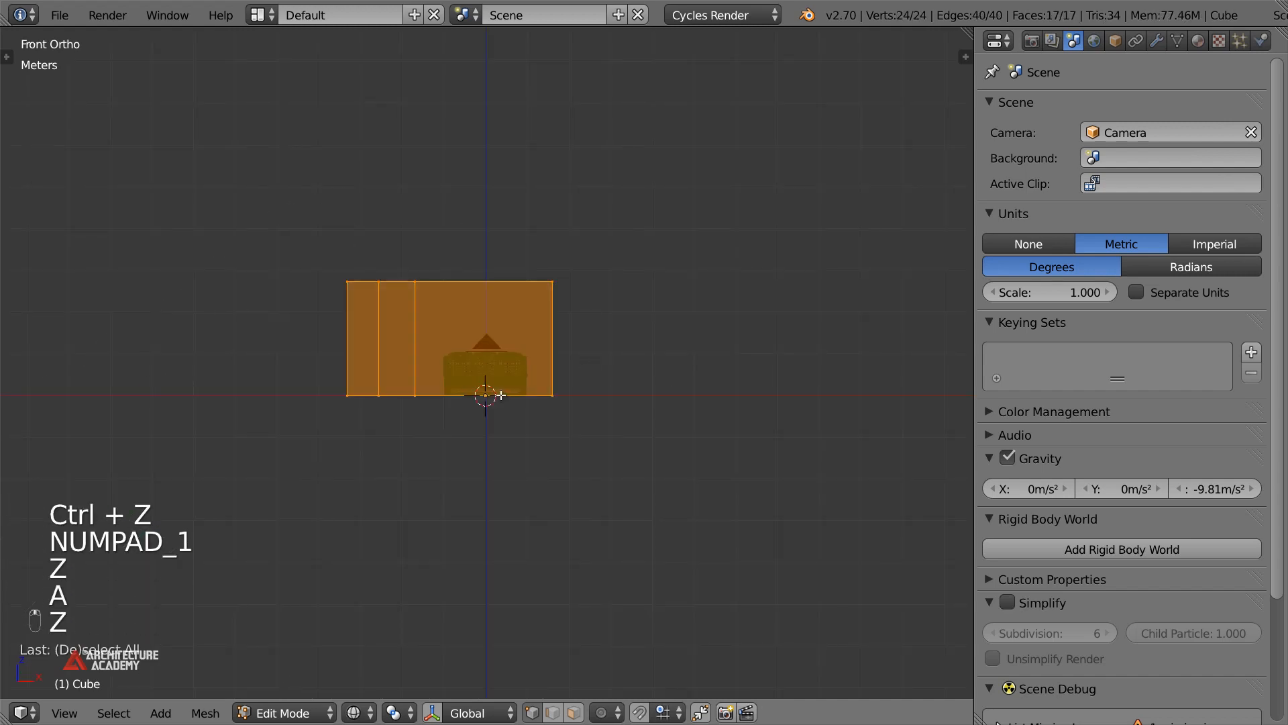
key("a")
key("b")
left_click_drag(279, 368, 743, 476)
key("x")
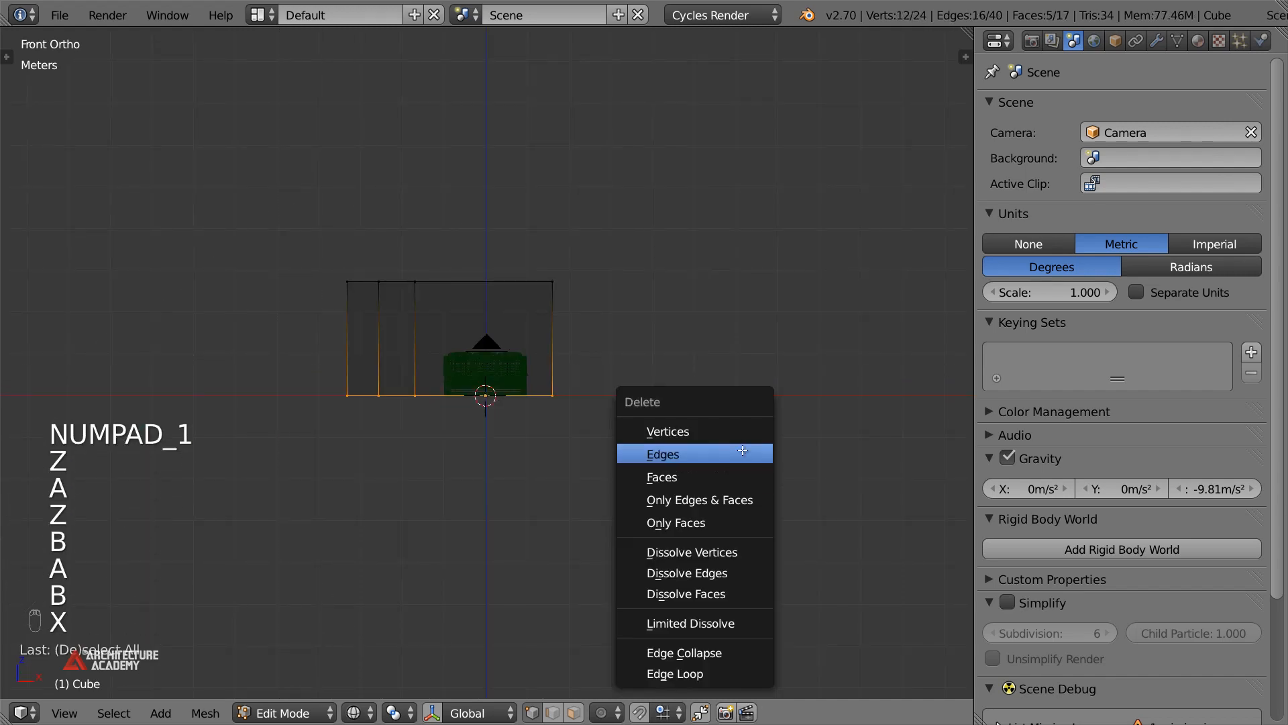
left_click(729, 469)
scroll(612, 399, "down", 2)
scroll(587, 373, "up", 3)
key("Tab")
Add a vertical loop cut to the room's long side wall on the positive X side, in front of the couch
middle_click_drag(587, 371, 526, 409)
key("z")
key("Tab")
key("ctrl+r")
left_click(455, 402)
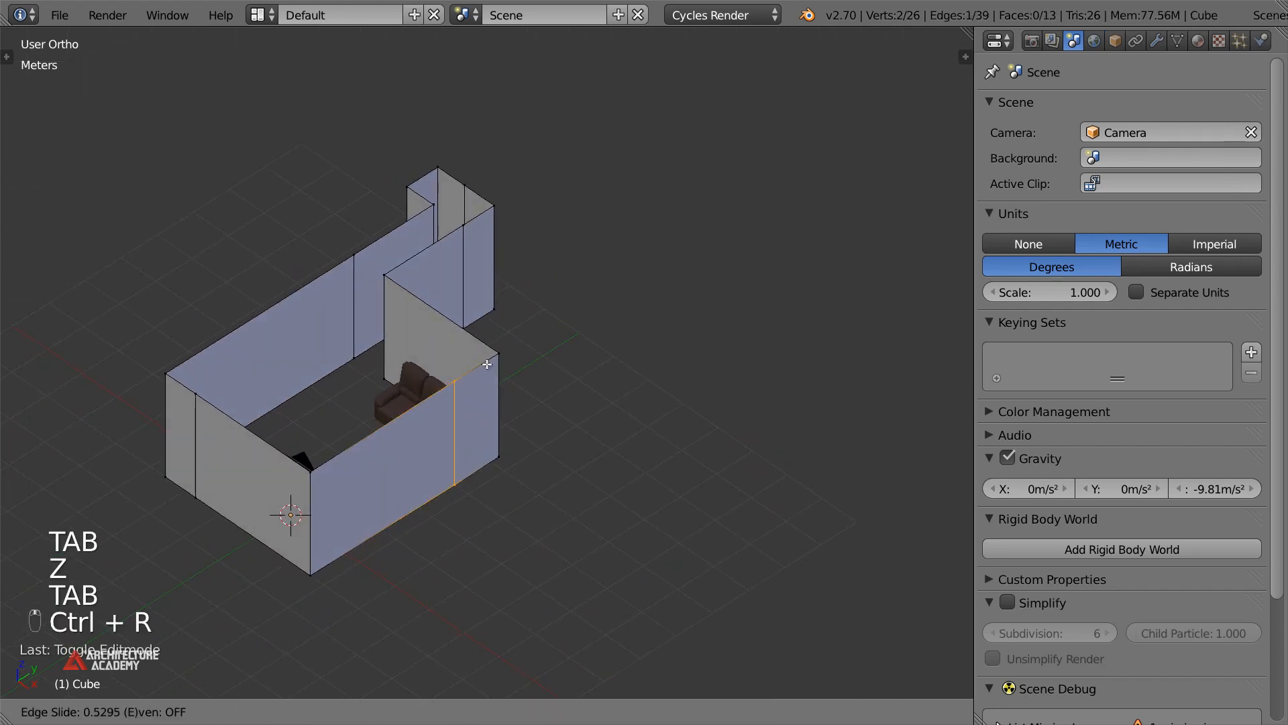
left_click(369, 362)
middle_click_drag(481, 390, 556, 380)
key("Tab")
key("z")
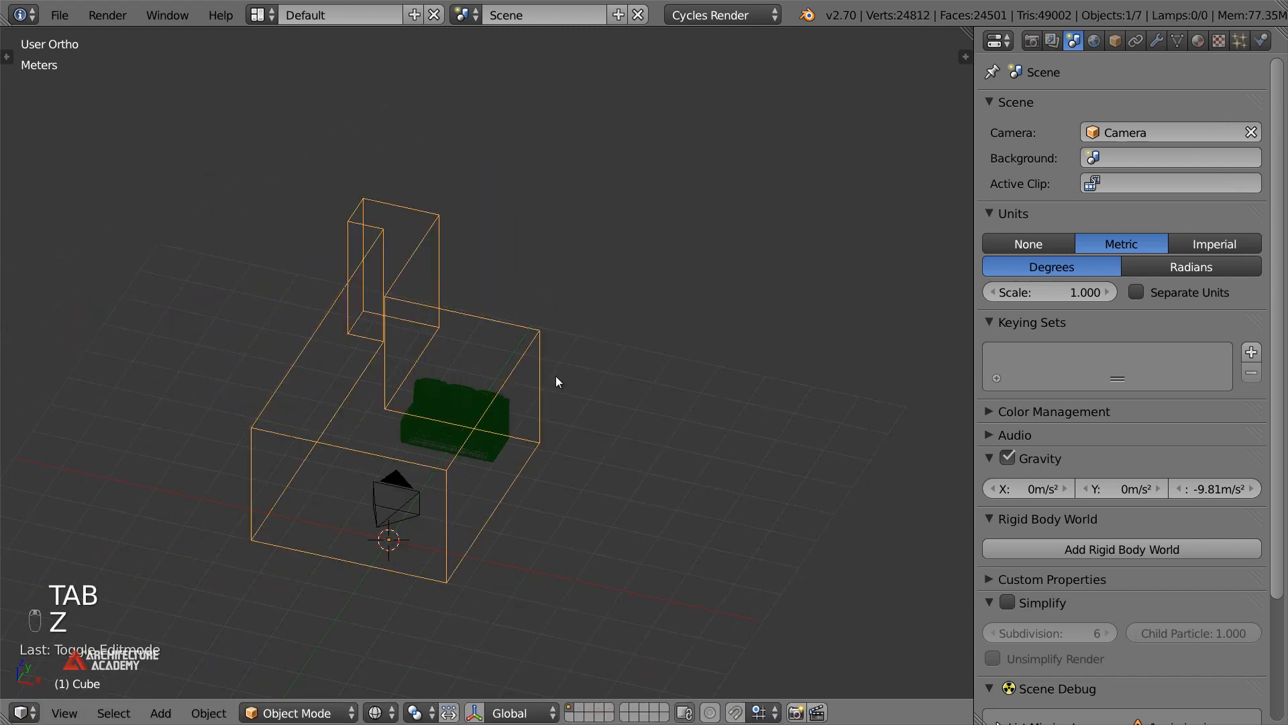
Add a plane for the floor, enlarge it and center it roughly under the room in top view
key("shift+a")
mouse_move(563, 375)
left_click(622, 375)
key("KP_7")
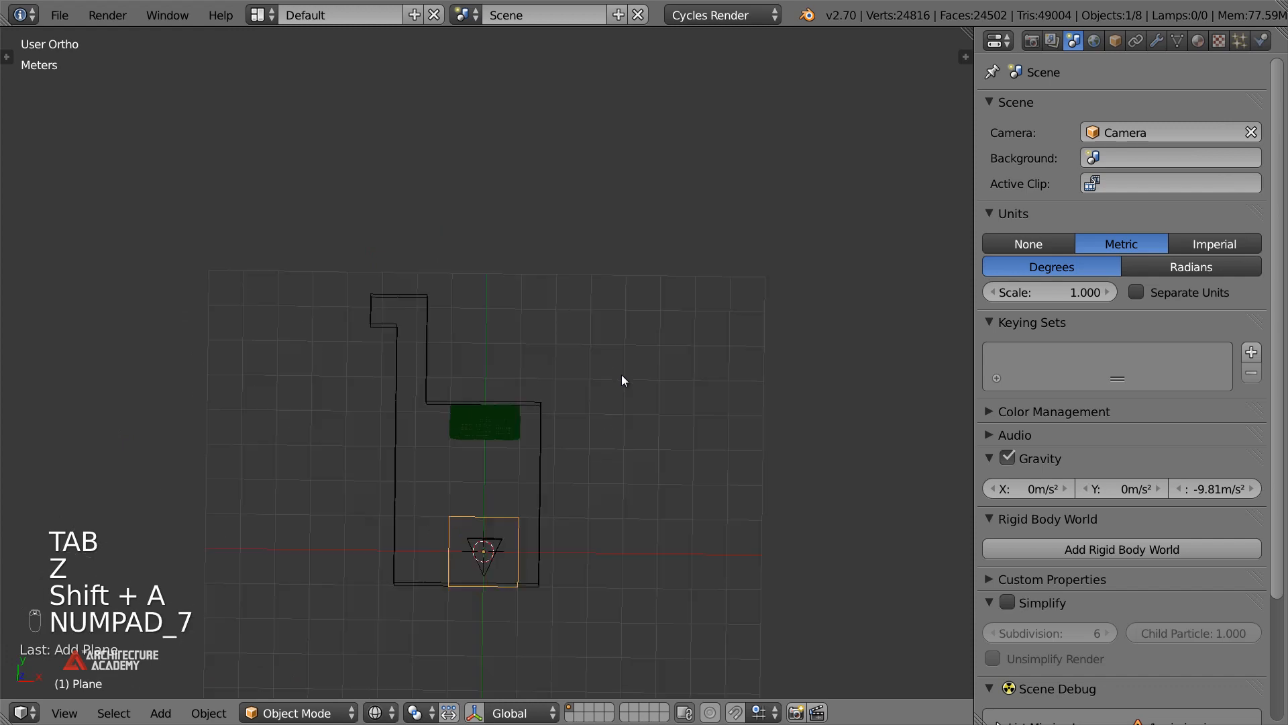
key("s")
left_click(890, 444)
key("g")
key("y")
left_click(660, 451)
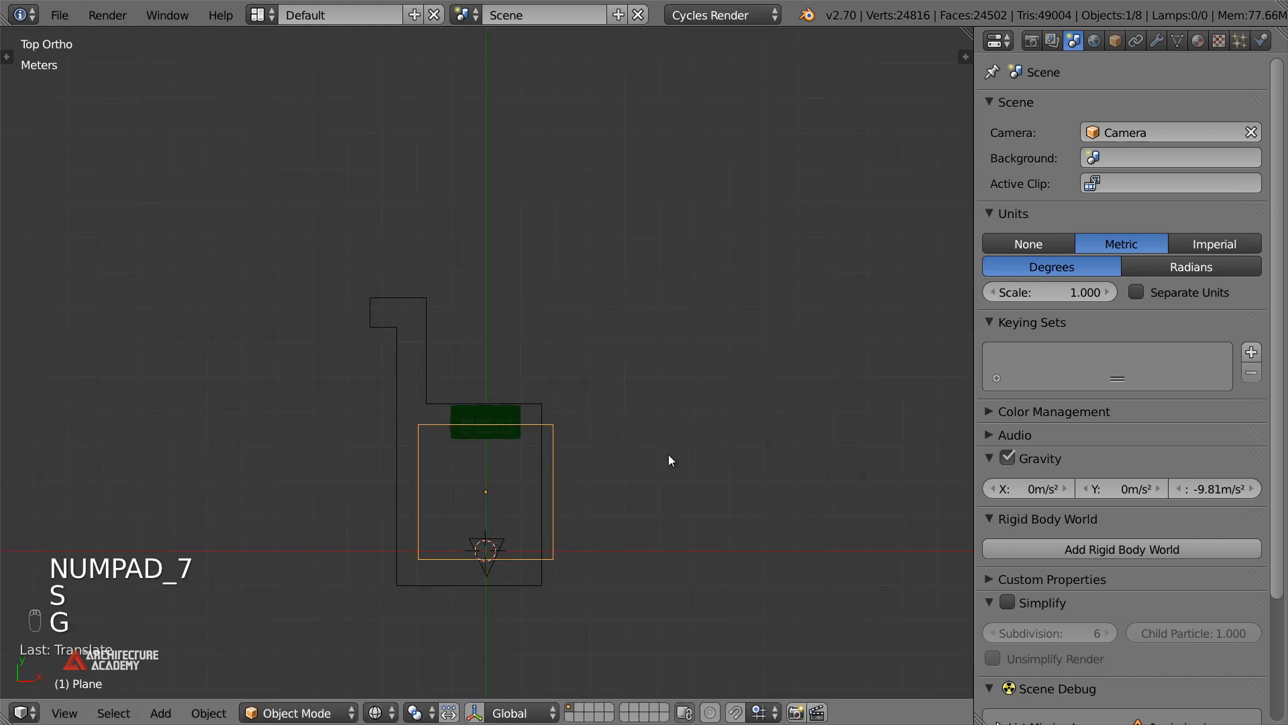
key("s")
left_click(695, 465)
key("g")
left_click(677, 463)
key("s")
left_click(689, 462)
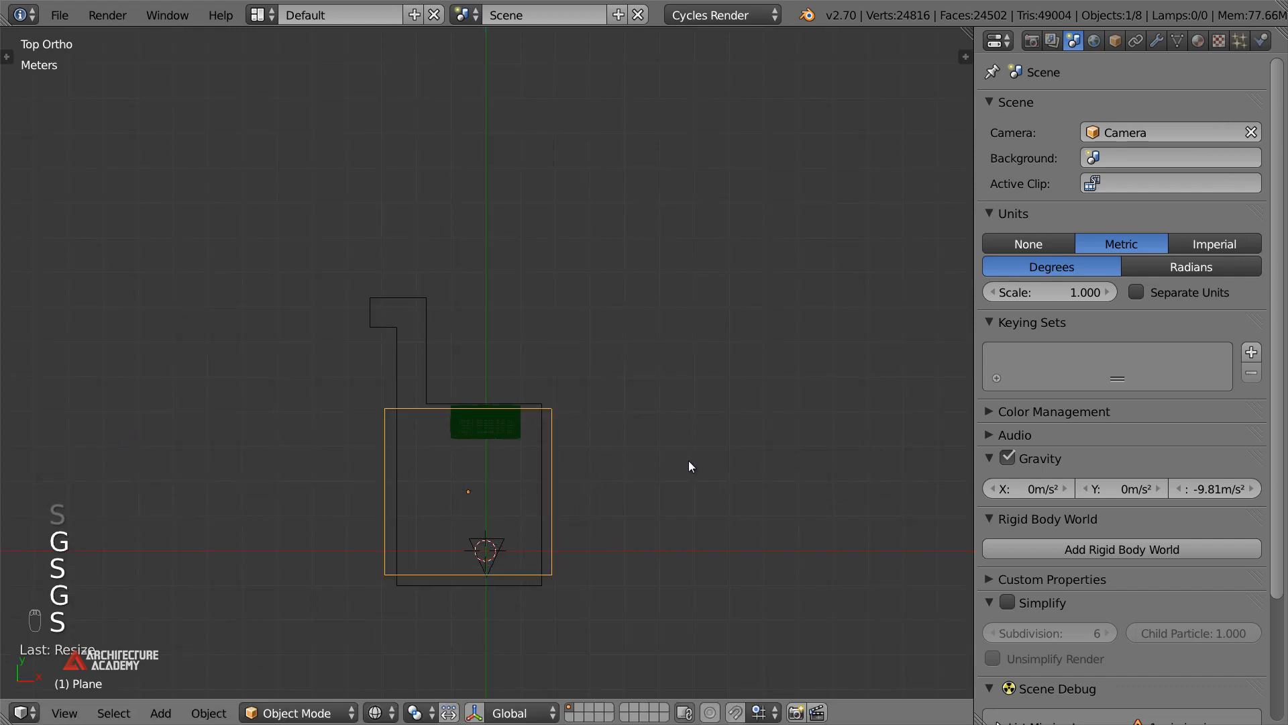
Stretch and reposition the floor plane along X and Y until it extends past the room and the whole hallway
key("s")
key("y")
left_click(812, 620)
key("g")
key("y")
left_click(630, 401)
key("g")
key("x")
left_click(619, 401)
key("s")
key("x")
left_click(638, 406)
key("g")
key("y")
left_click(614, 465)
key("s")
left_click(622, 464)
mouse_move(622, 464)
middle_mouse_down()
mouse_move(605, 438)
mouse_move(630, 340)
mouse_move(642, 386)
mouse_move(661, 393)
middle_mouse_up()
key("z")
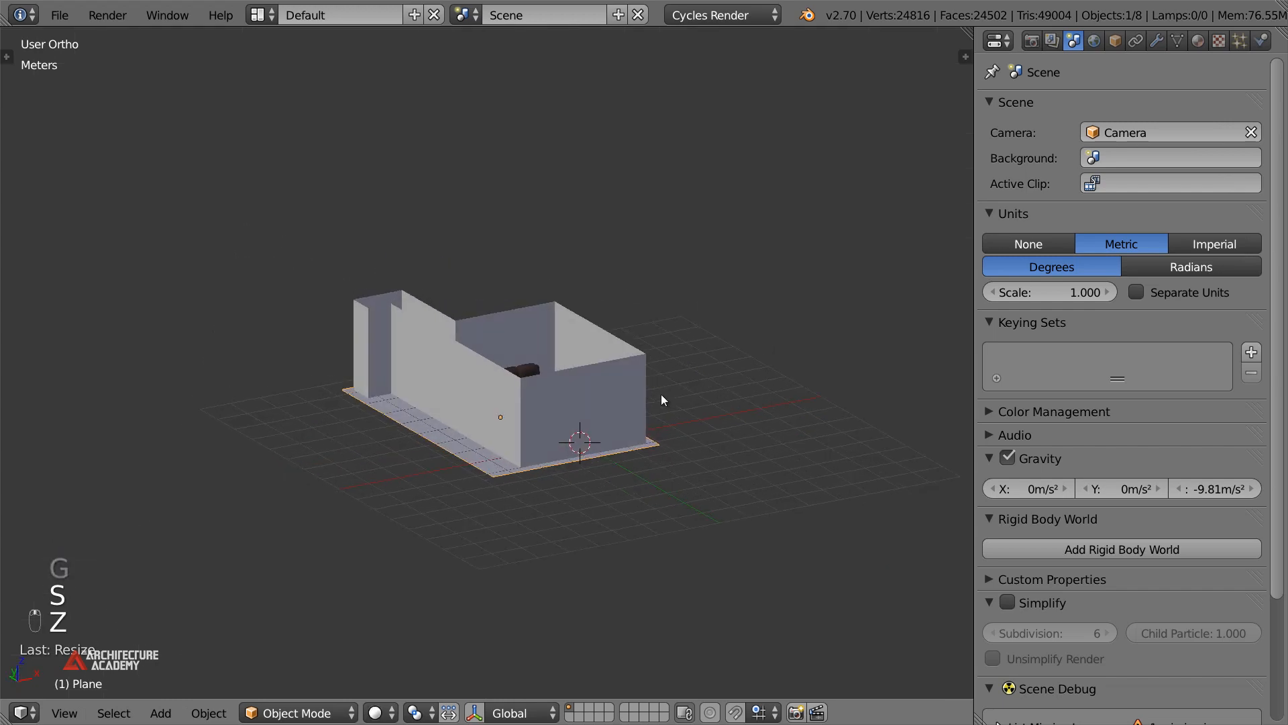
Duplicate the floor plane straight up along Z and fit the copy onto the top of the walls as a ceiling
key("shift+d")
key("z")
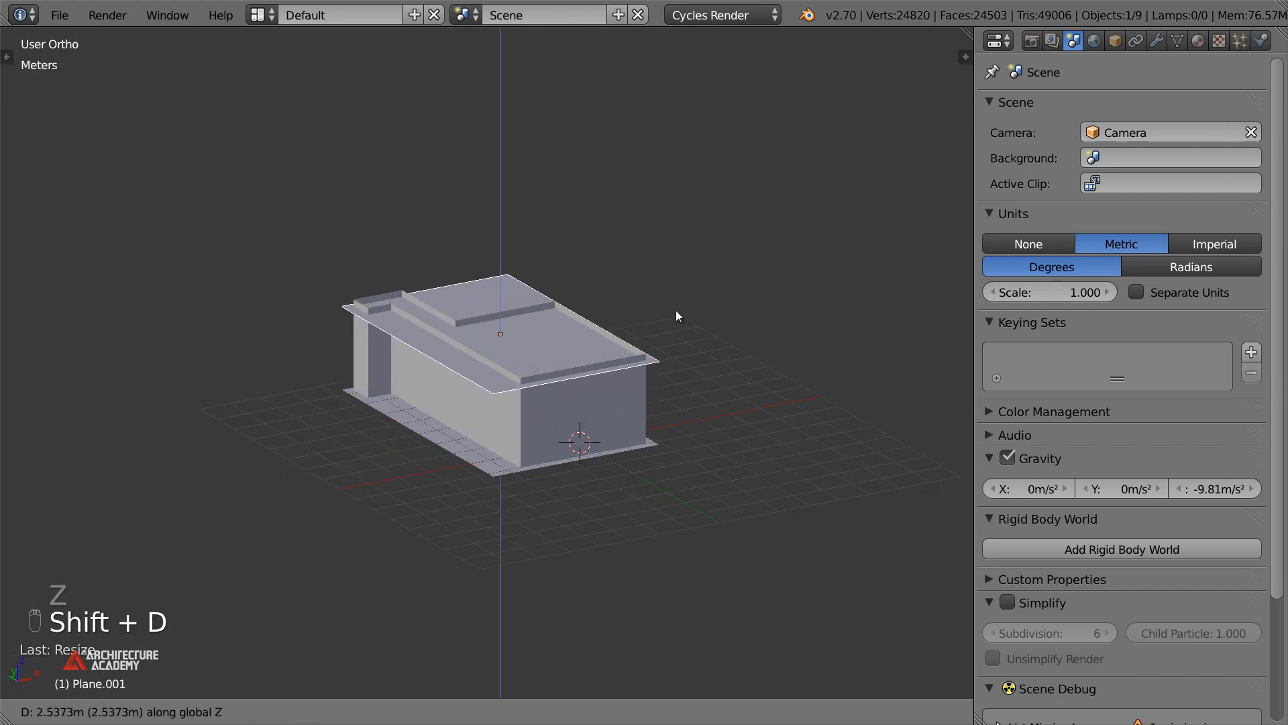
left_click(678, 308)
key("g")
left_click(678, 306)
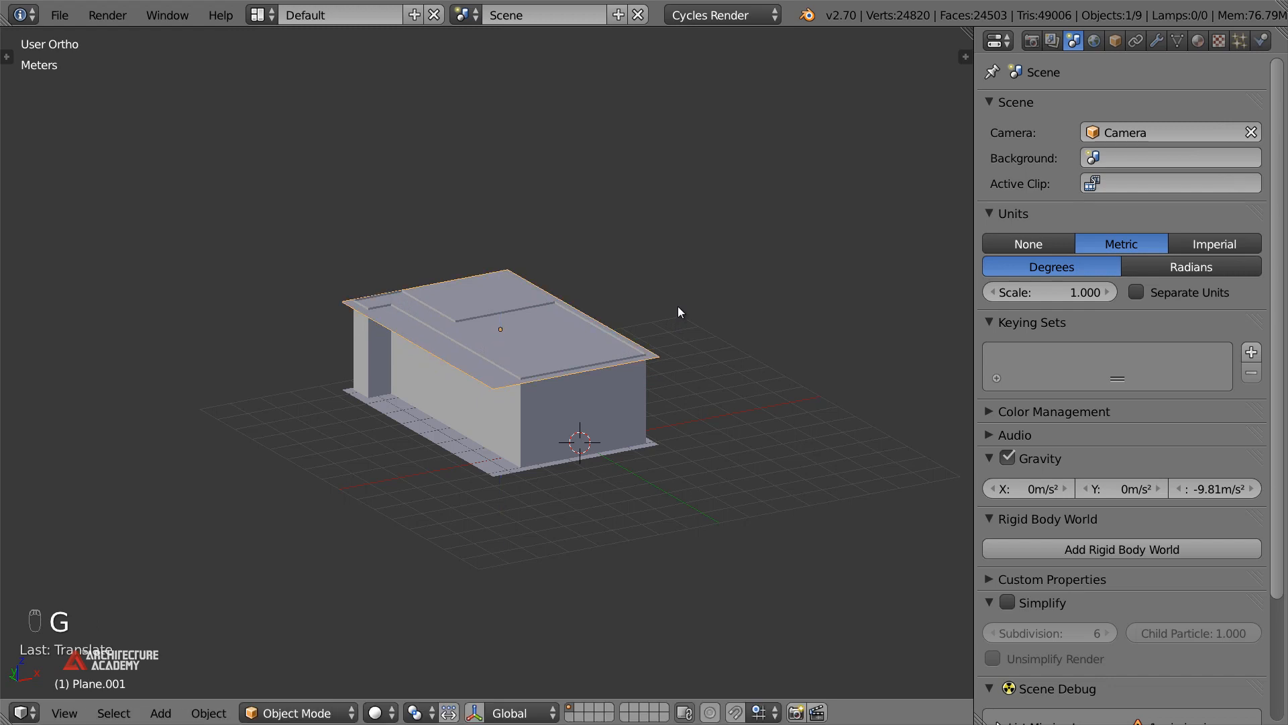
key("g")
left_click(691, 292)
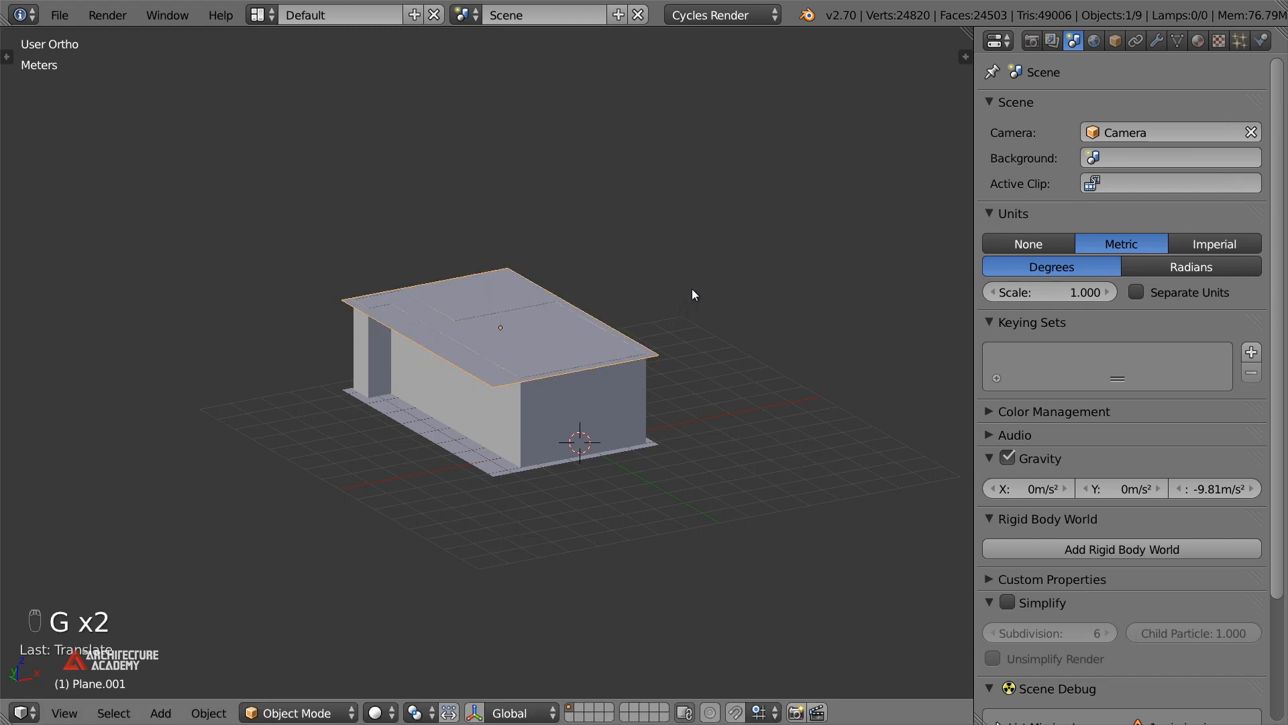
Move the side wall's loop-cut edge along Y toward the camera in wireframe right view, widening the section beside the couch
key("KP_0")
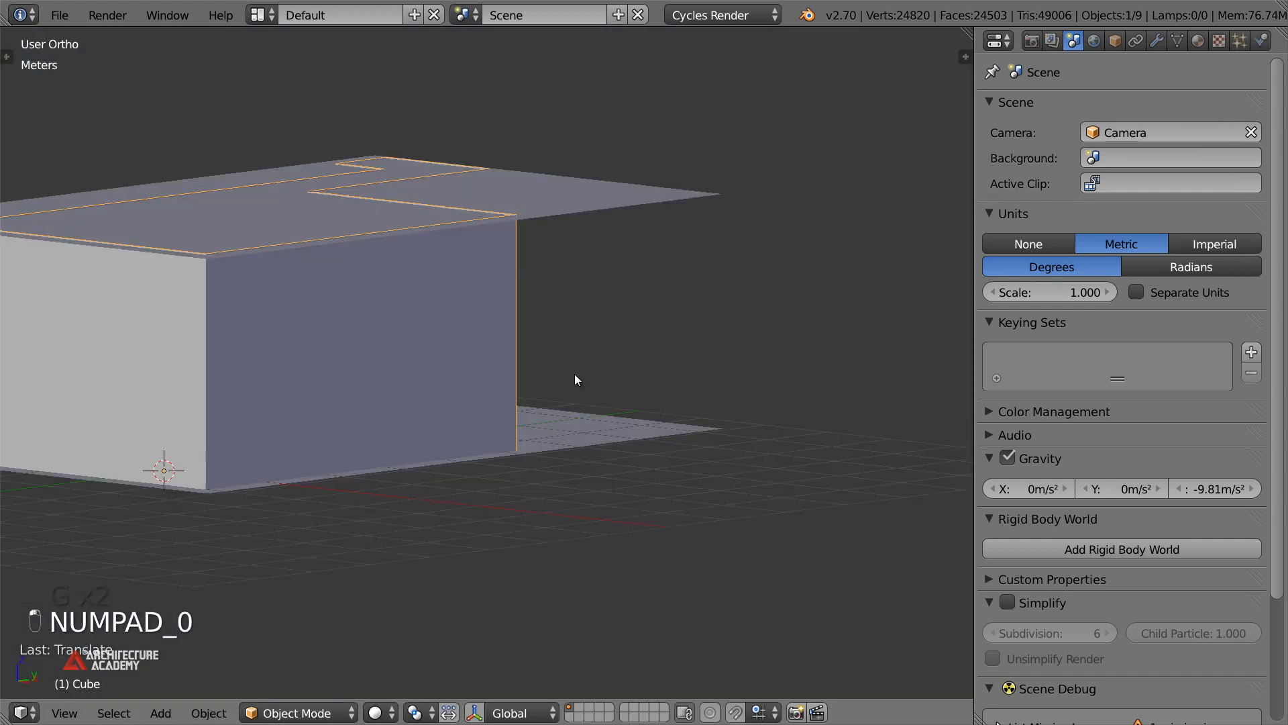
scroll(574, 379, "down", 6)
key("z")
key("Tab")
key("z")
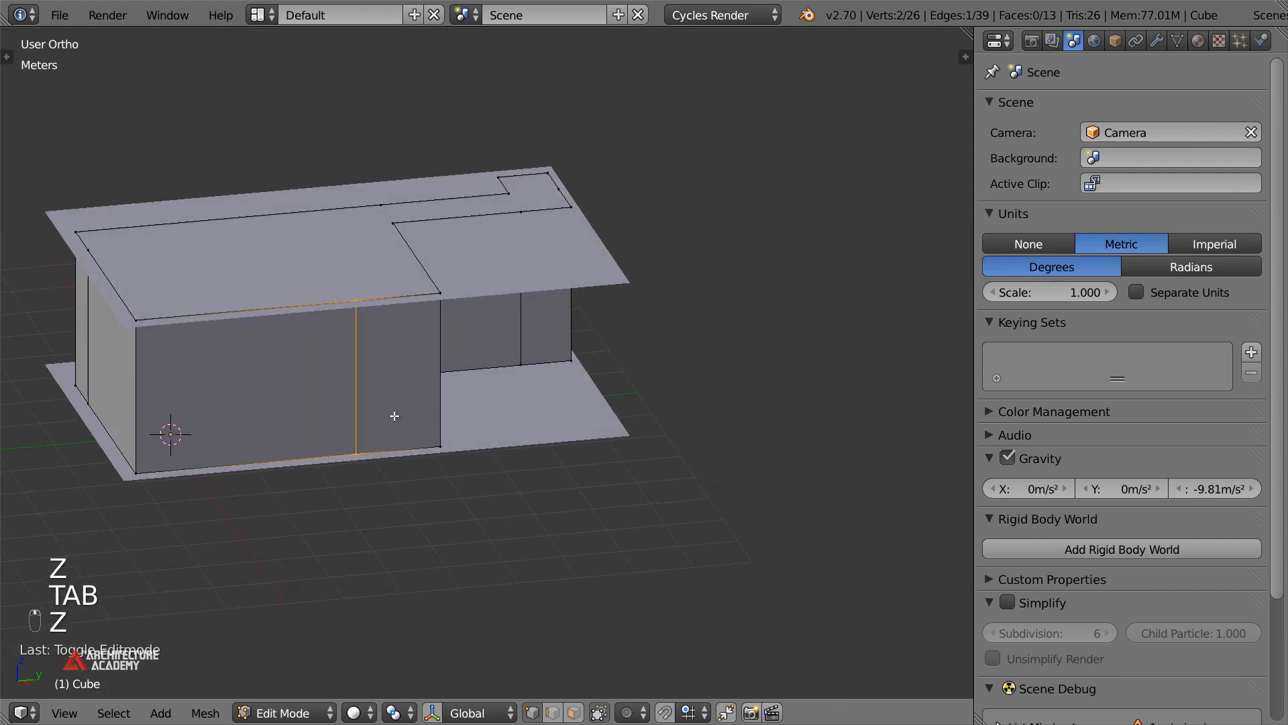
key("g")
left_click(392, 416)
key("z")
key("KP_3")
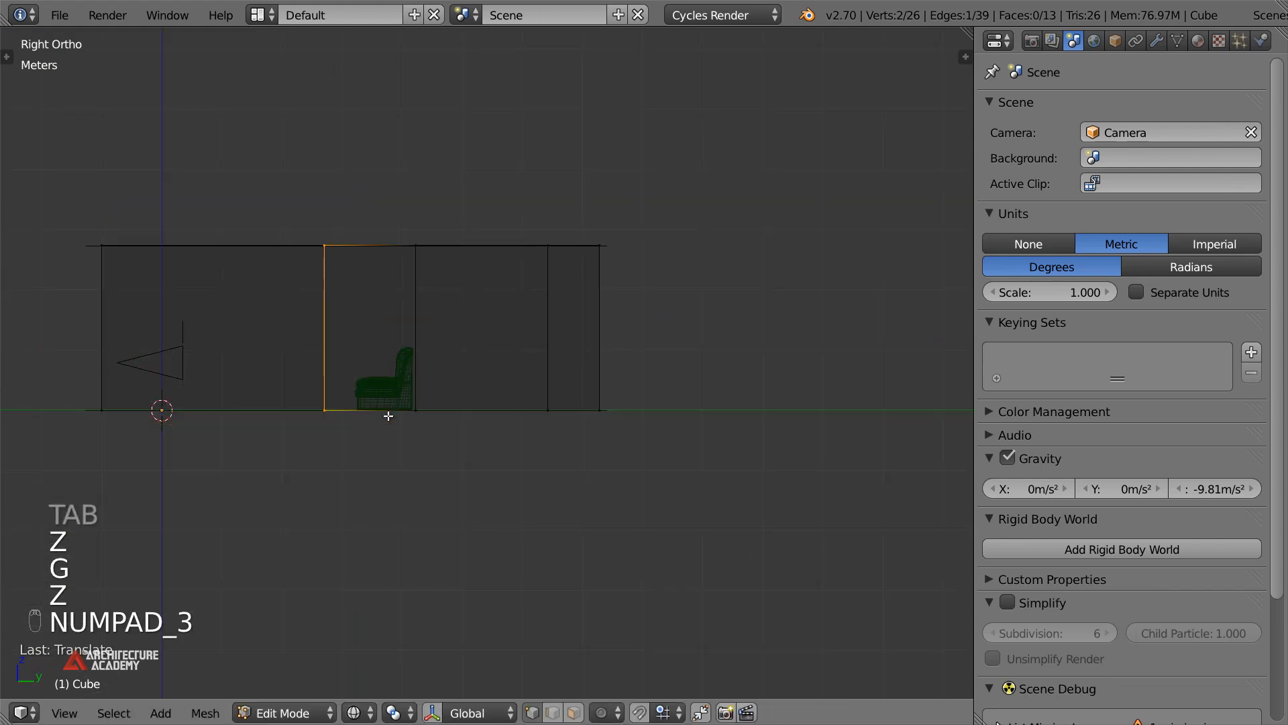
scroll(555, 436, "up", 5)
key("g")
left_click(563, 412)
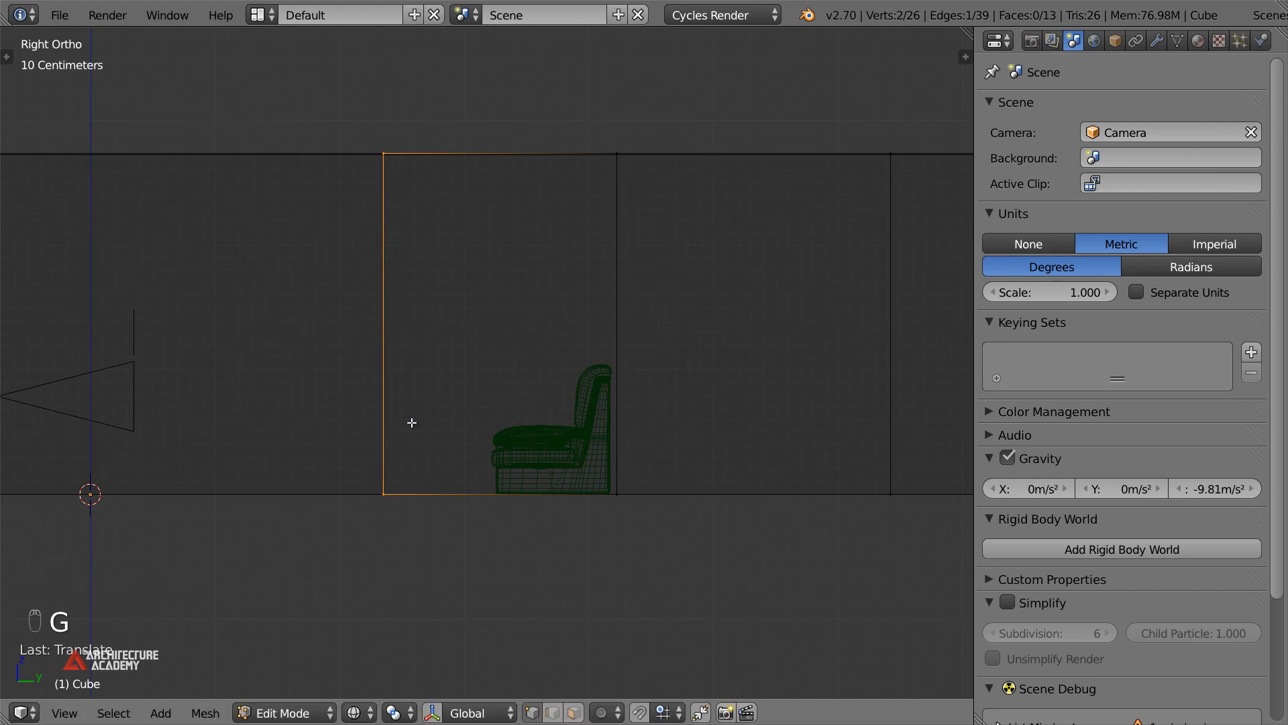
key("g")
left_click(518, 475)
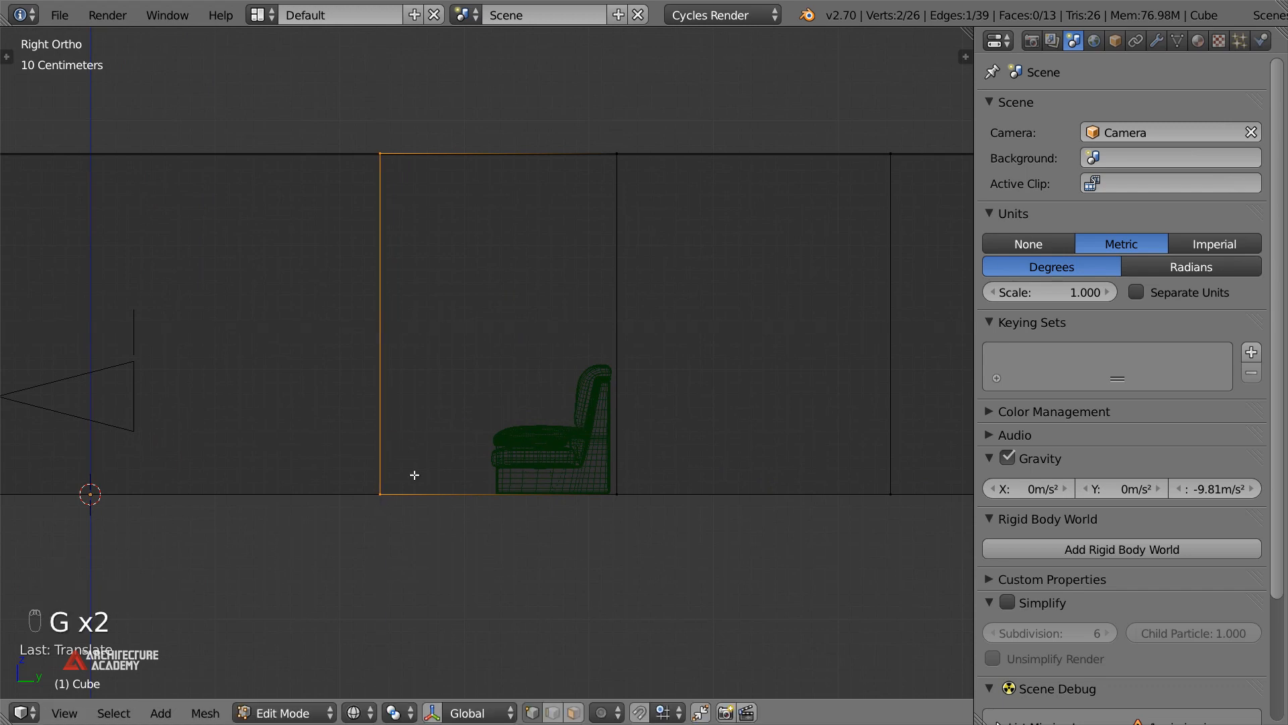
Delete the side wall section beside the couch to make an opening, and check it through the camera in solid shading
middle_click_drag(480, 380, 546, 457)
right_click(604, 310, "shift")
right_click(599, 473, "shift")
key("x")
left_click(599, 473)
key("Tab")
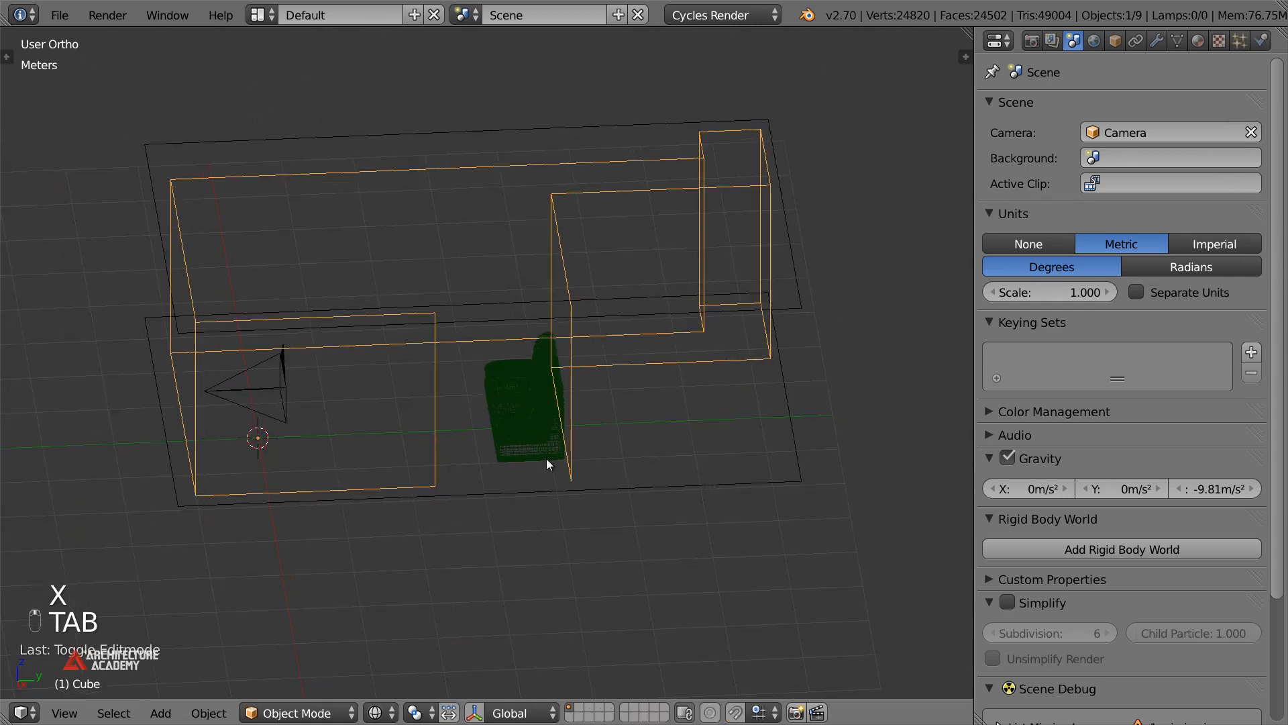
key("KP_0")
key("z")
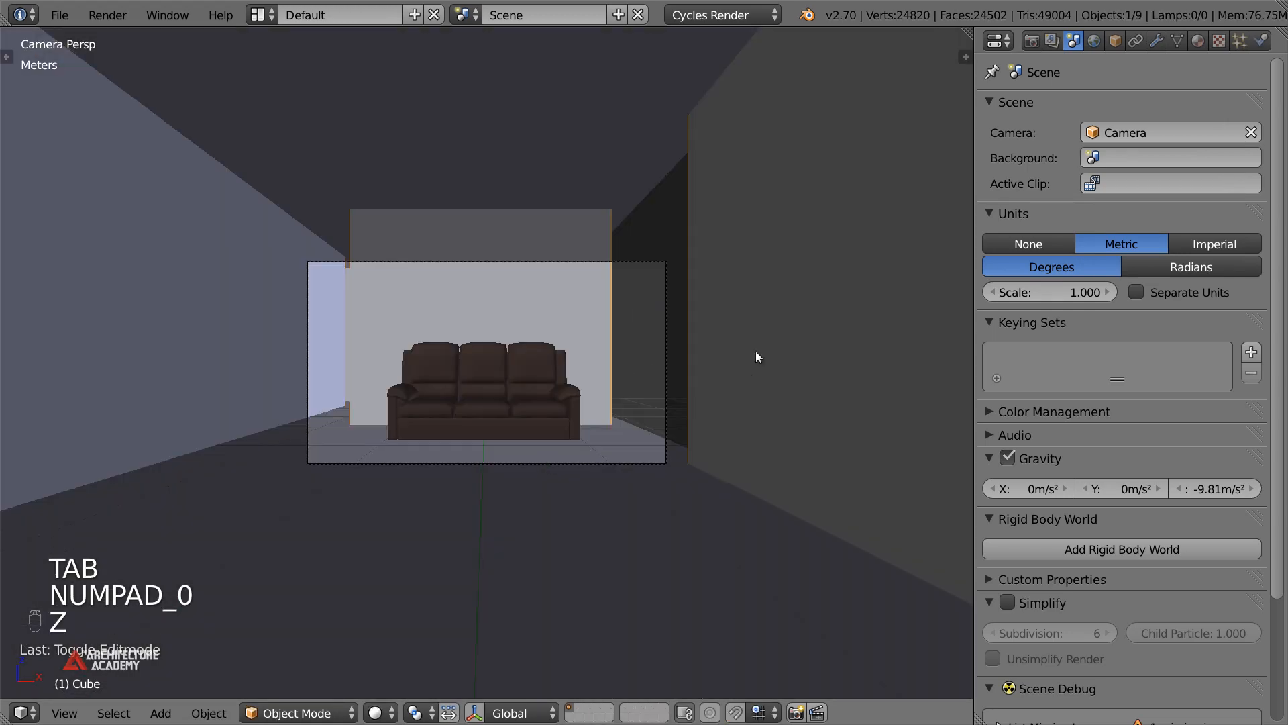
scroll(602, 369, "up", 3)
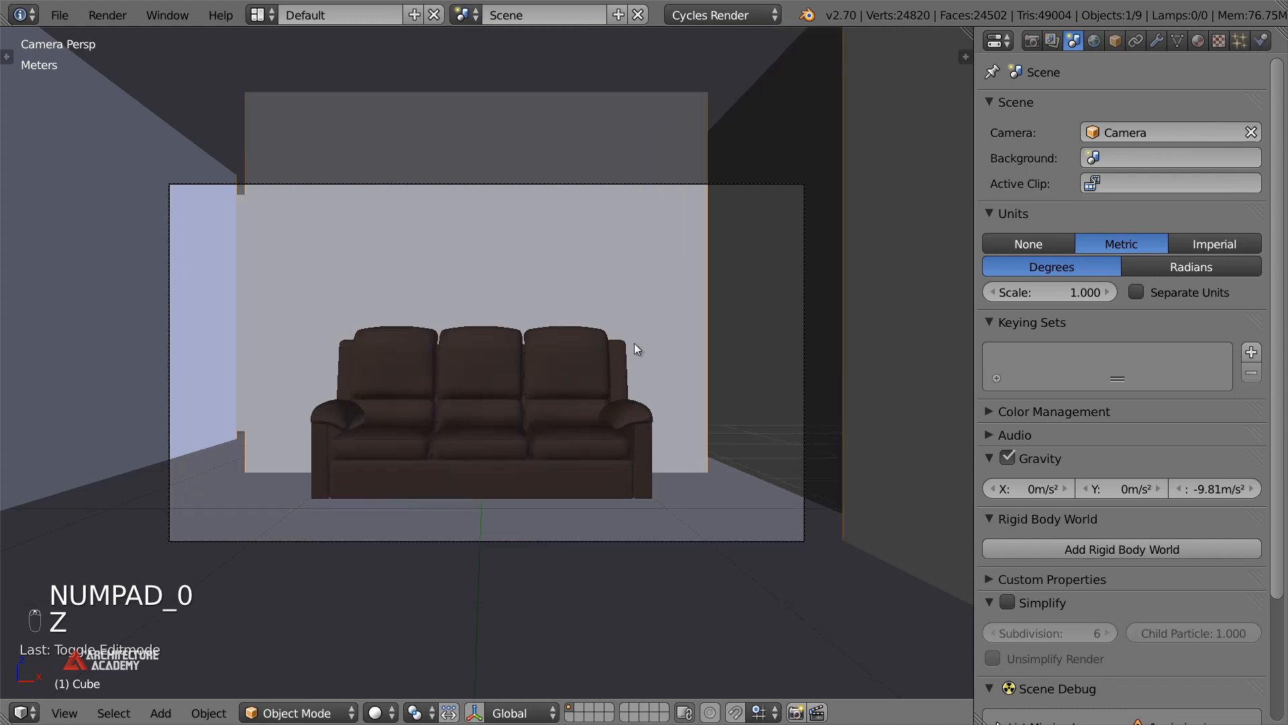
Select the side wall's open end edge and move it slightly to adjust the width of the opening
middle_click_drag(682, 306, 475, 253)
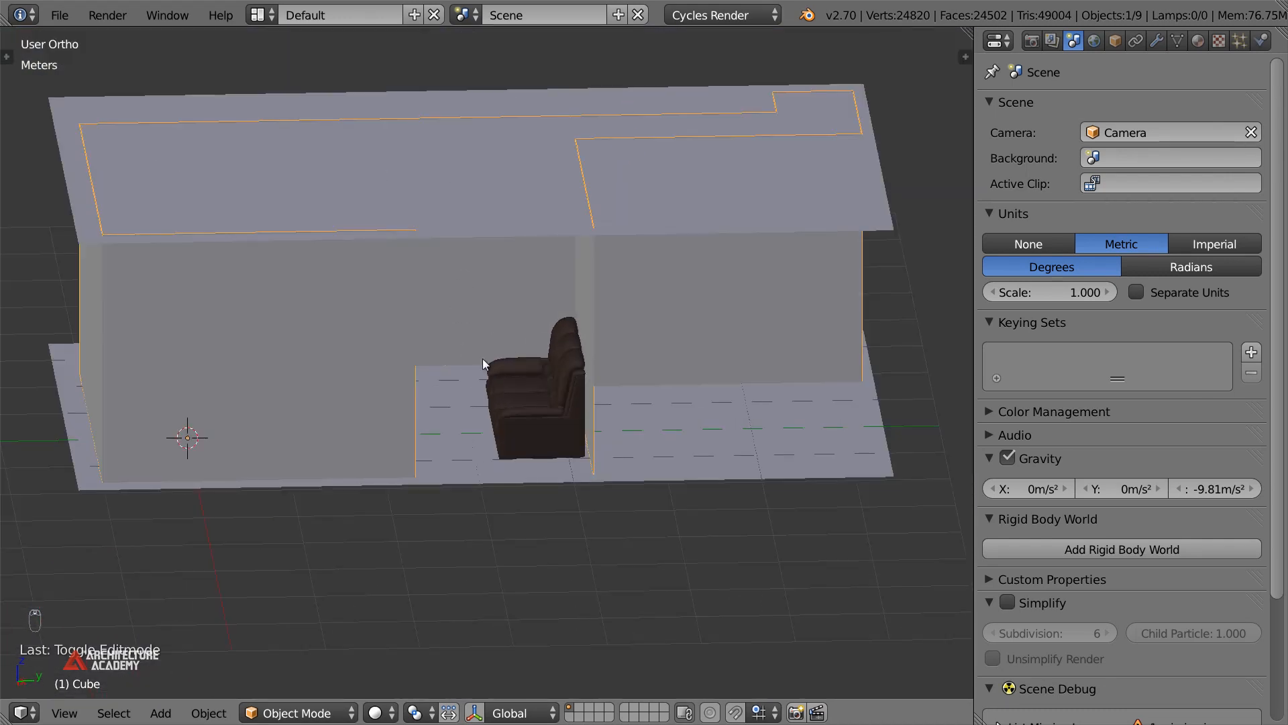
middle_click_drag(467, 407, 461, 425)
key("Tab")
right_click(421, 273)
right_click(430, 495, "shift")
key("g")
left_click(481, 467)
key("Tab")
Duplicate the opening's vertical wall edge in place and separate the copy into its own object
scroll(480, 470, "down", 2)
scroll(480, 470, "up", 1)
key("shift+a")
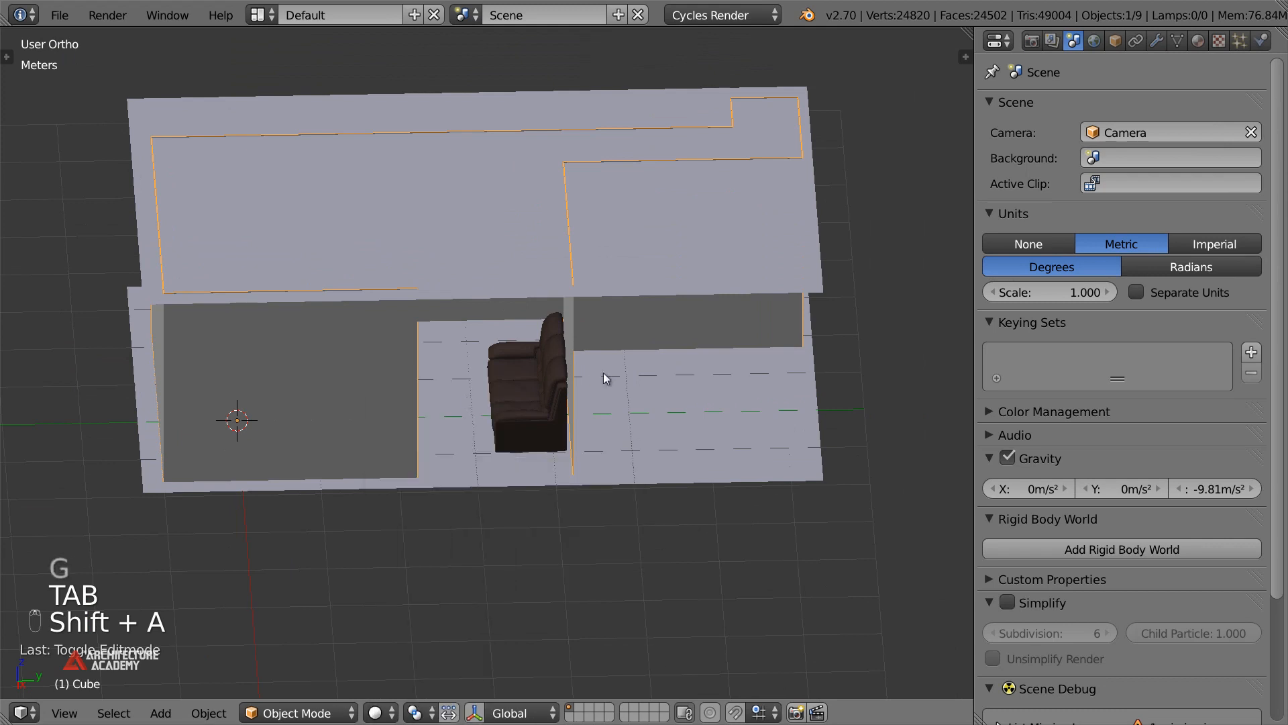
key("Tab")
key("shift+d")
left_click(454, 430)
key("p")
left_click(453, 436)
key("Tab")
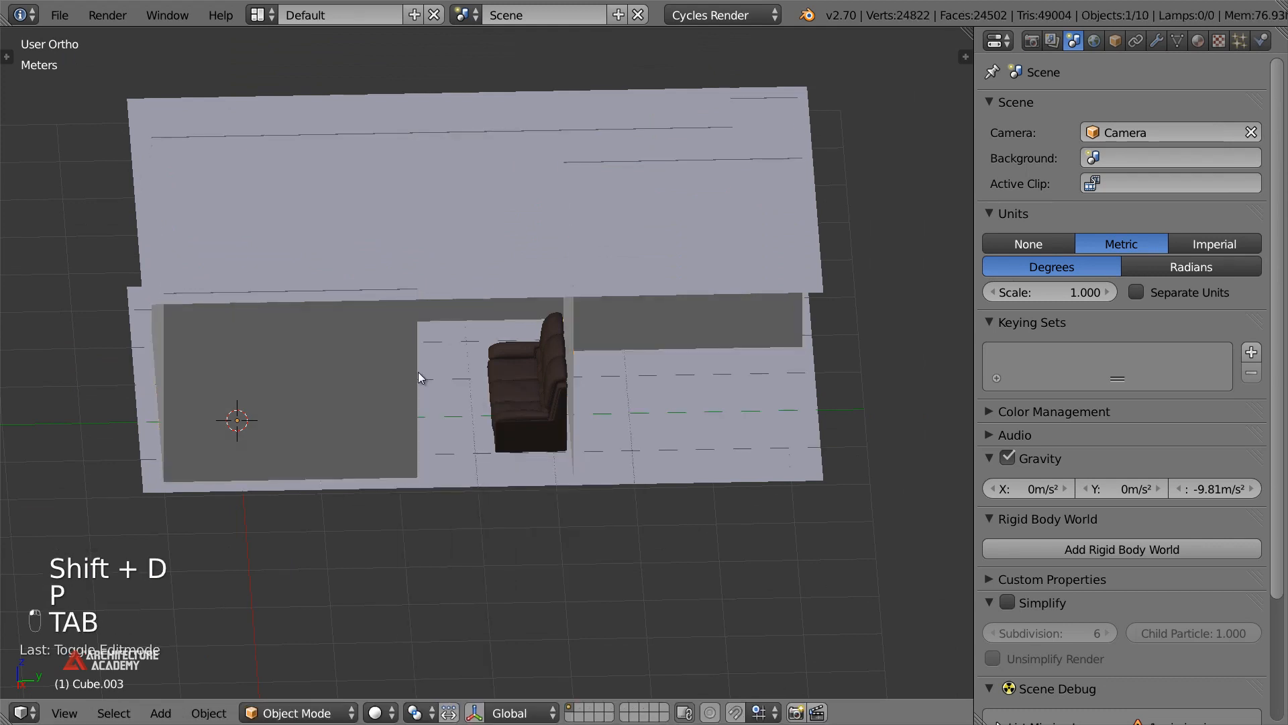
Extrude the separated edge along X, Y and X again in top view to form three sides of a square pillar
key("z")
key("KP_7")
key("Tab")
scroll(423, 373, "up", 1)
middle_click_drag(524, 390, 398, 362, "shift")
key("a")
key("a")
key("e")
key("x")
left_click(580, 390)
key("e")
key("y")
left_click(585, 363)
key("e")
key("x")
left_click(607, 361)
Select the pillar's two open edges and fill a face between them to close its fourth side
key("b")
left_click_drag(498, 361, 546, 483)
key("f")
key("a")
key("a")
key("a")
key("a")
Scale the pillar's wall-side vertices along Y to square up its outline, and view it through the camera in solid shading
key("b")
left_click_drag(509, 385, 566, 470)
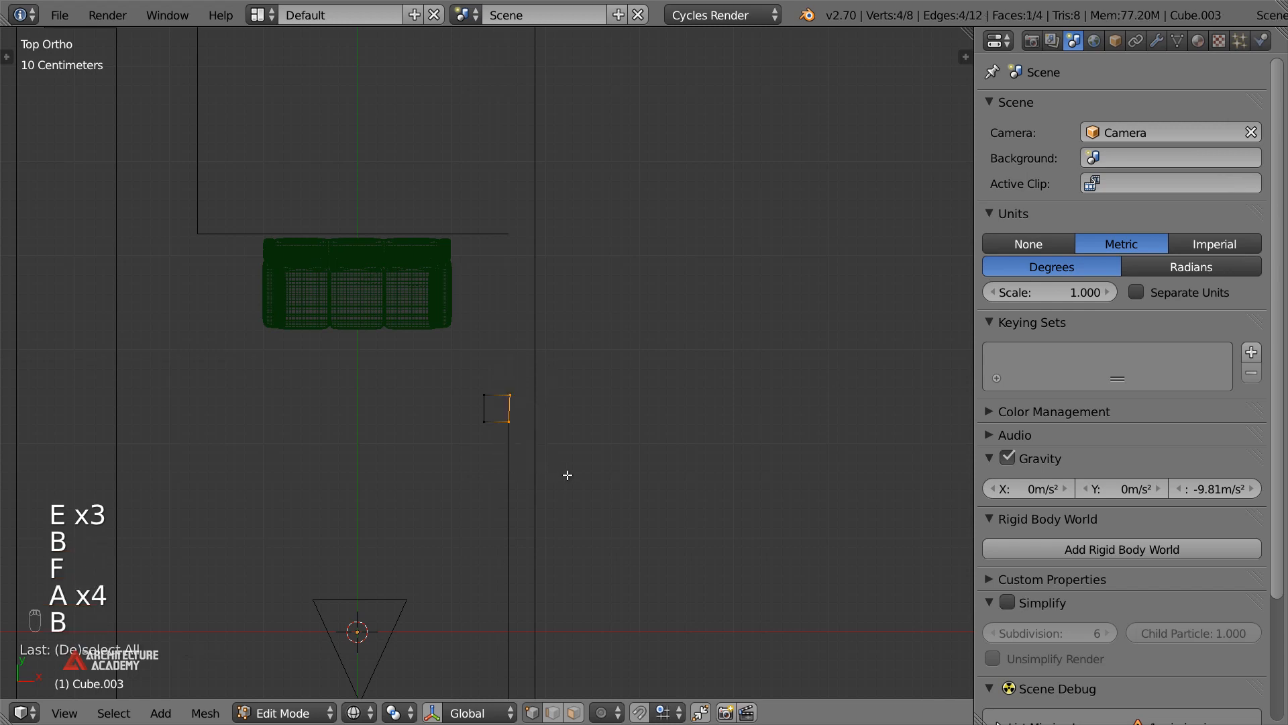
key("s")
key("y")
left_click(567, 475)
key("Tab")
scroll(570, 471, "down", 3)
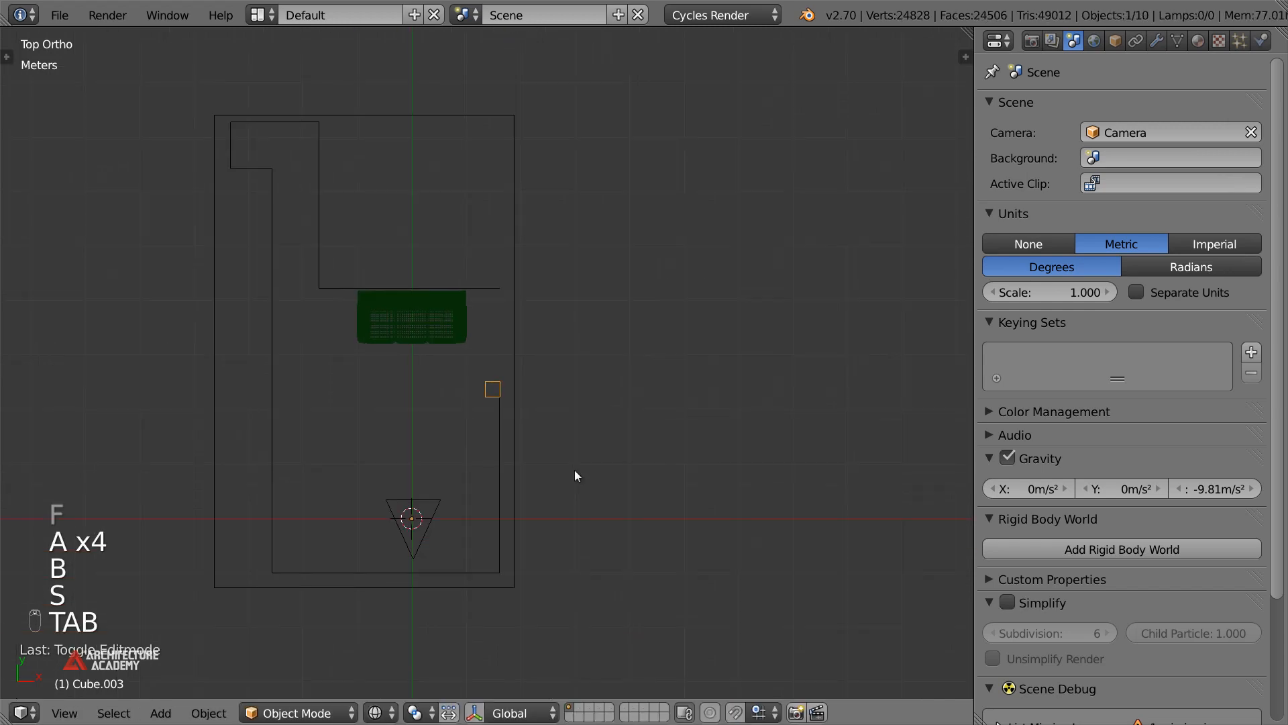
key("z")
key("KP_0")
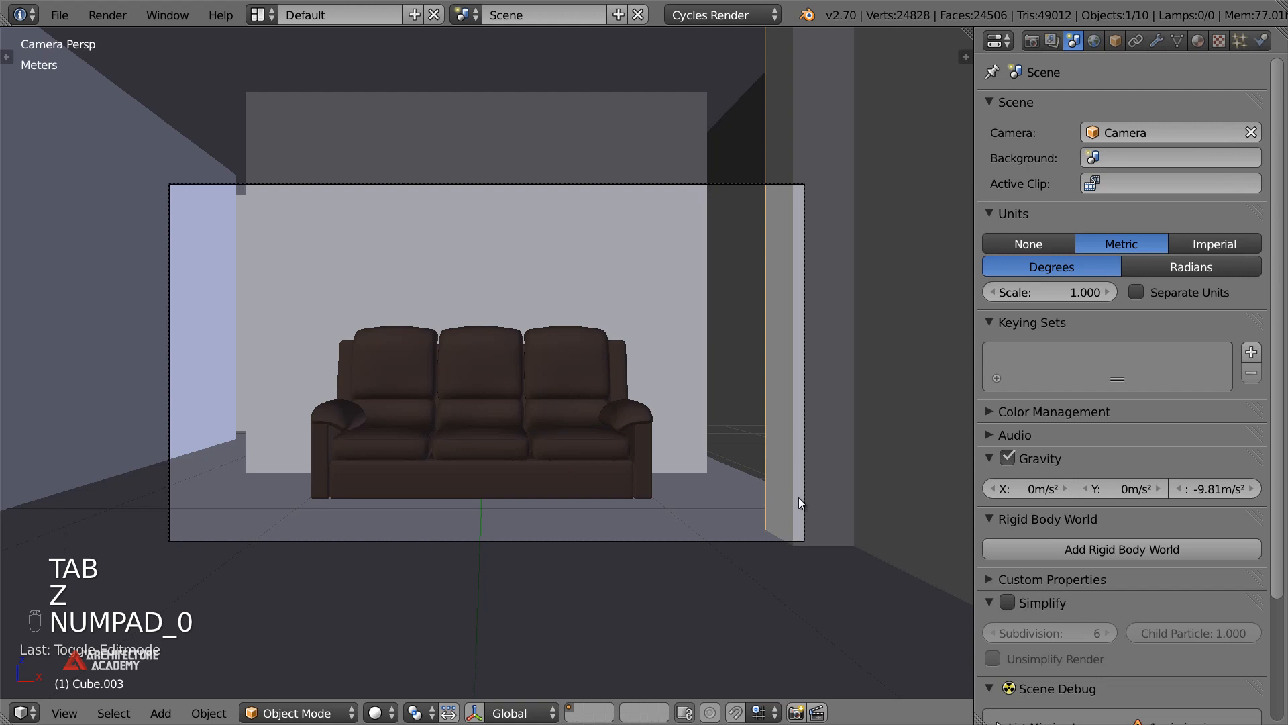
Duplicate the pillar along Y to the back wall's open end beside the couch in wireframe top view
key("KP_7")
key("z")
scroll(735, 501, "up", 2)
key("shift+d")
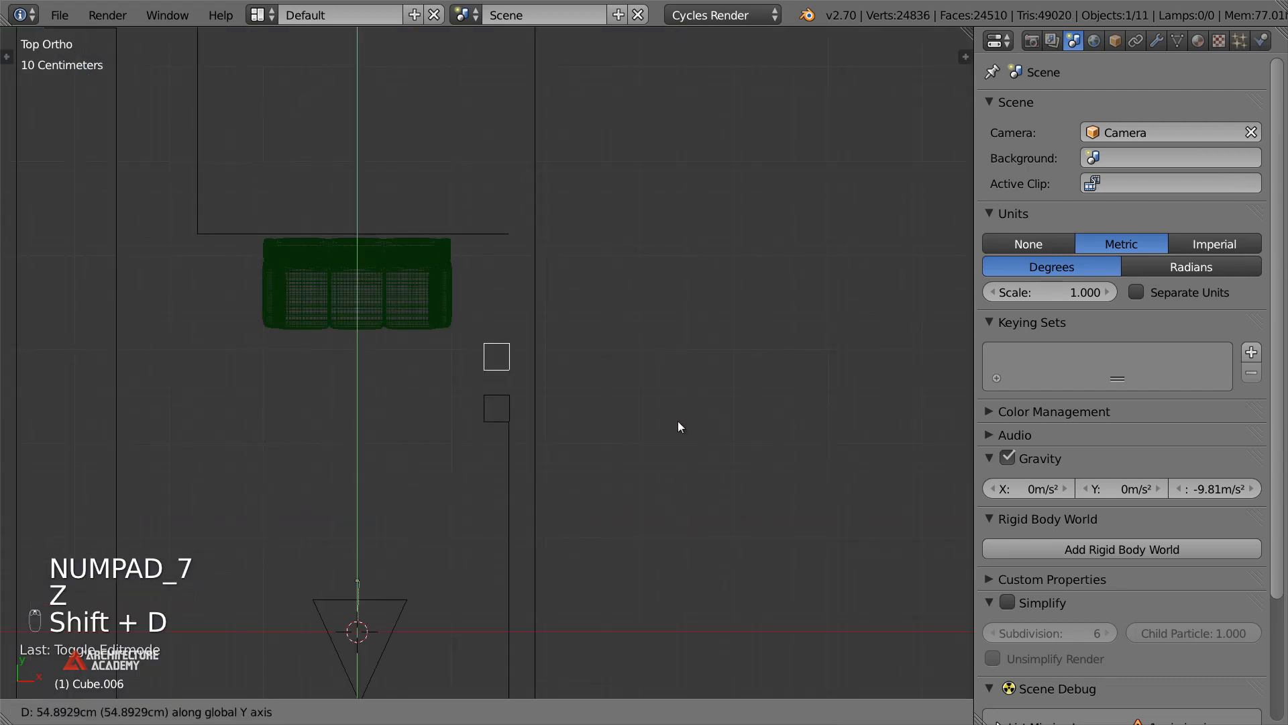
left_click(695, 344)
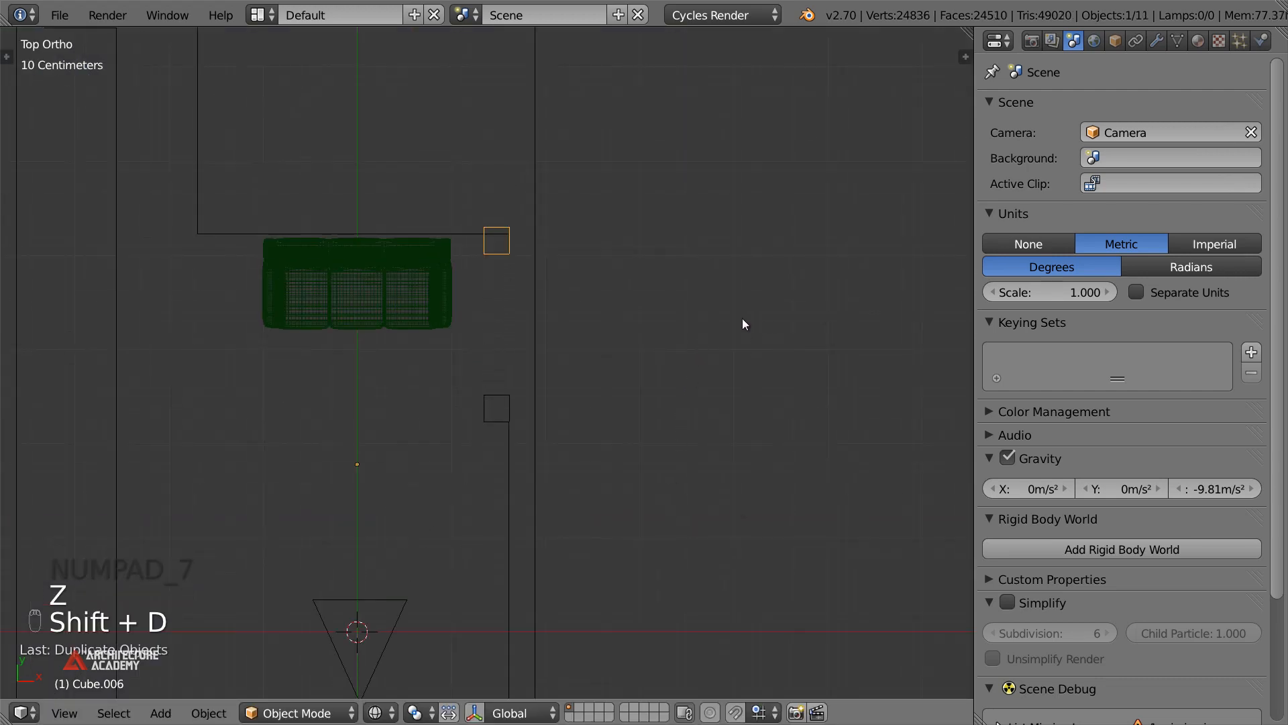
key("s")
key("y")
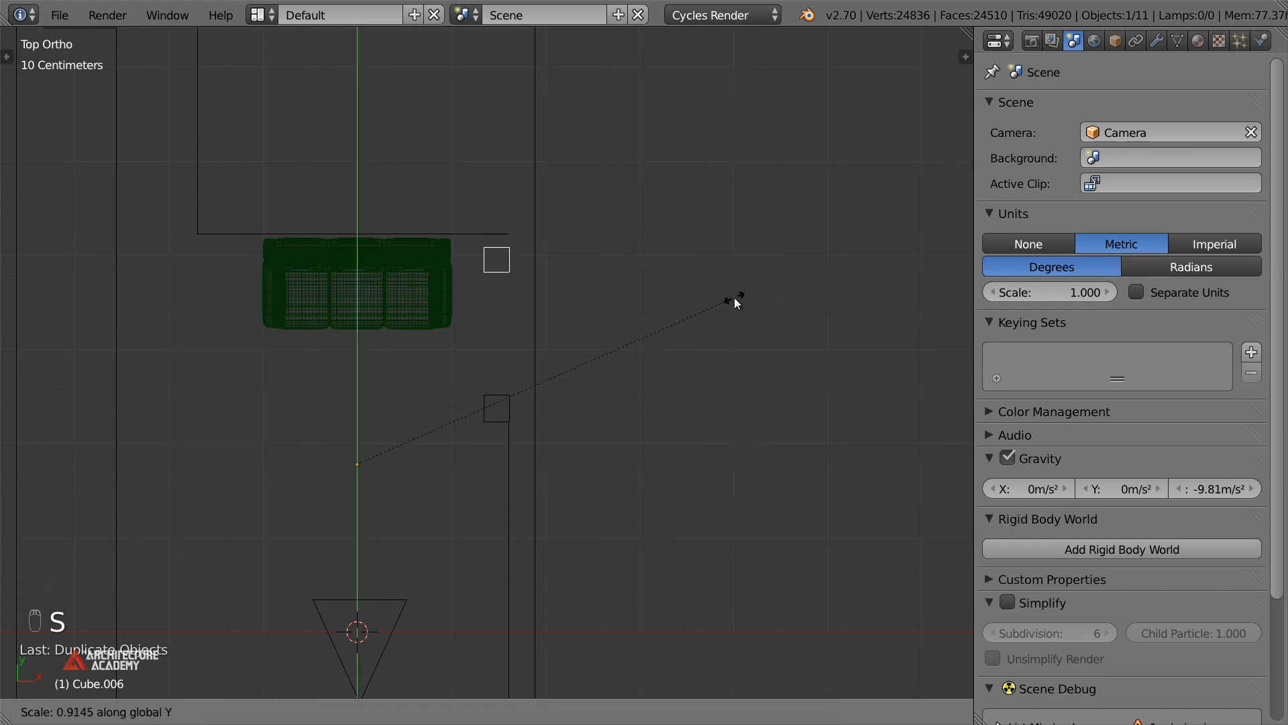
right_click(683, 324)
Center the copied pillar's origin on its geometry and scale the pillar slightly narrower in X
key("ctrl+alt+shift+c")
left_click(732, 297)
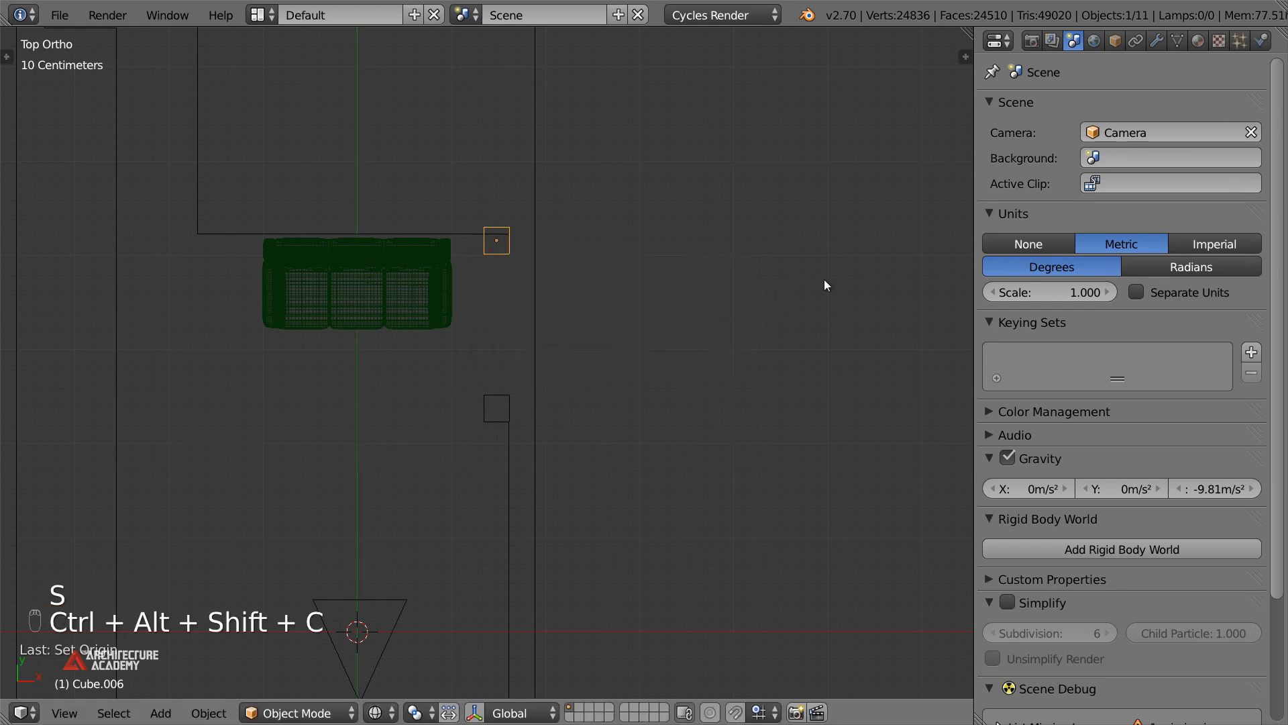
key("s")
key("y")
right_click(756, 276)
Nudge the back pillar along positive X, and scale it slightly narrower again while looking through the camera
key("g")
key("x")
left_click(769, 273)
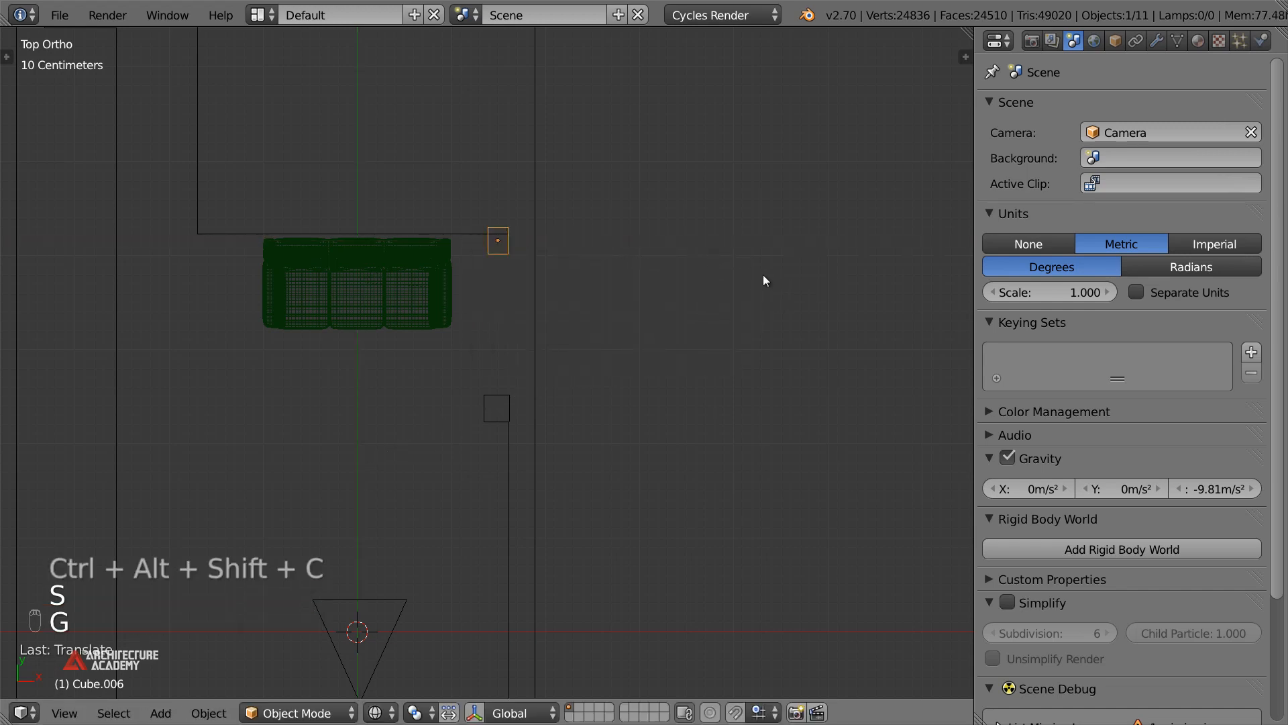
key("Right")
key("KP_0")
key("z")
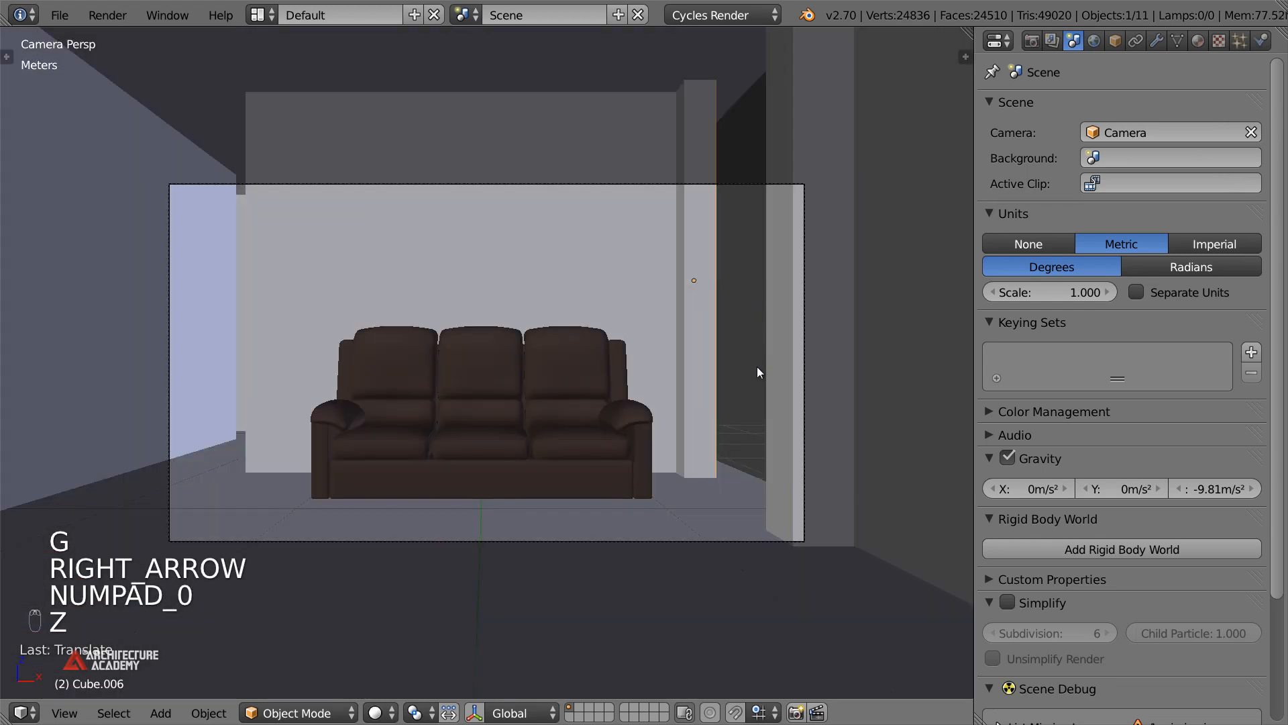
middle_click_drag(757, 367, 699, 360, "shift")
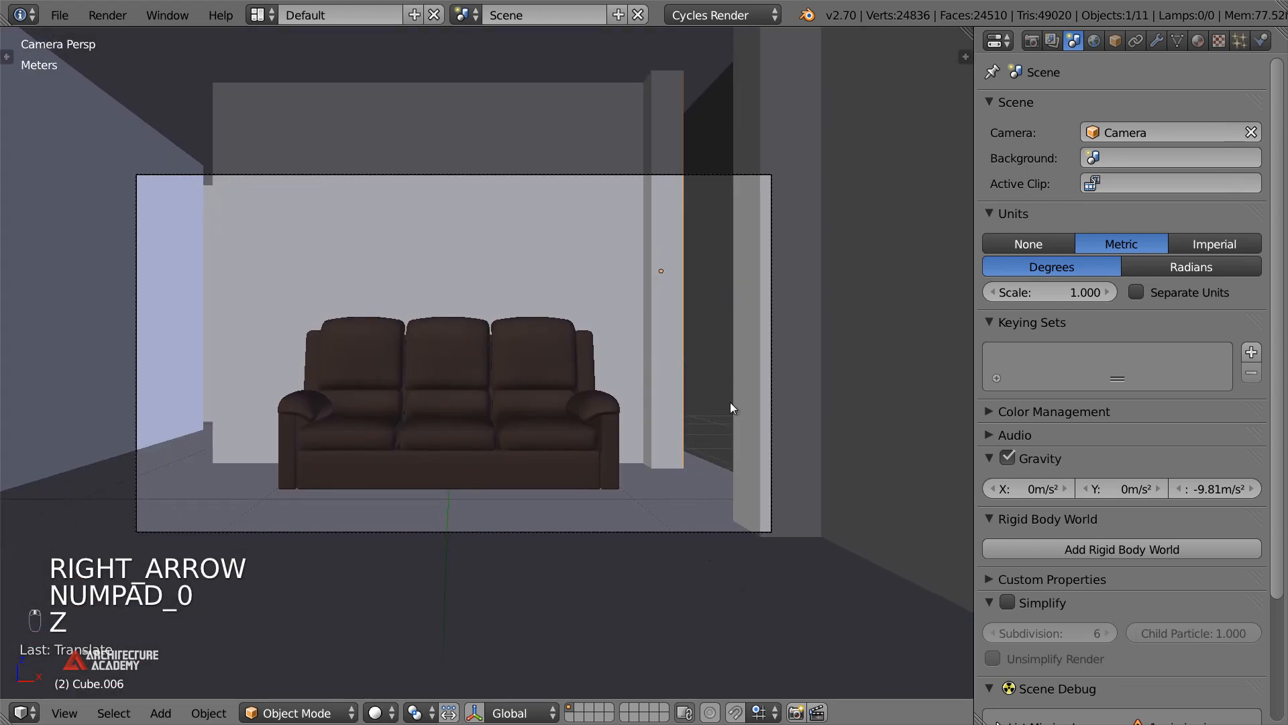
key("s")
middle_click(771, 359)
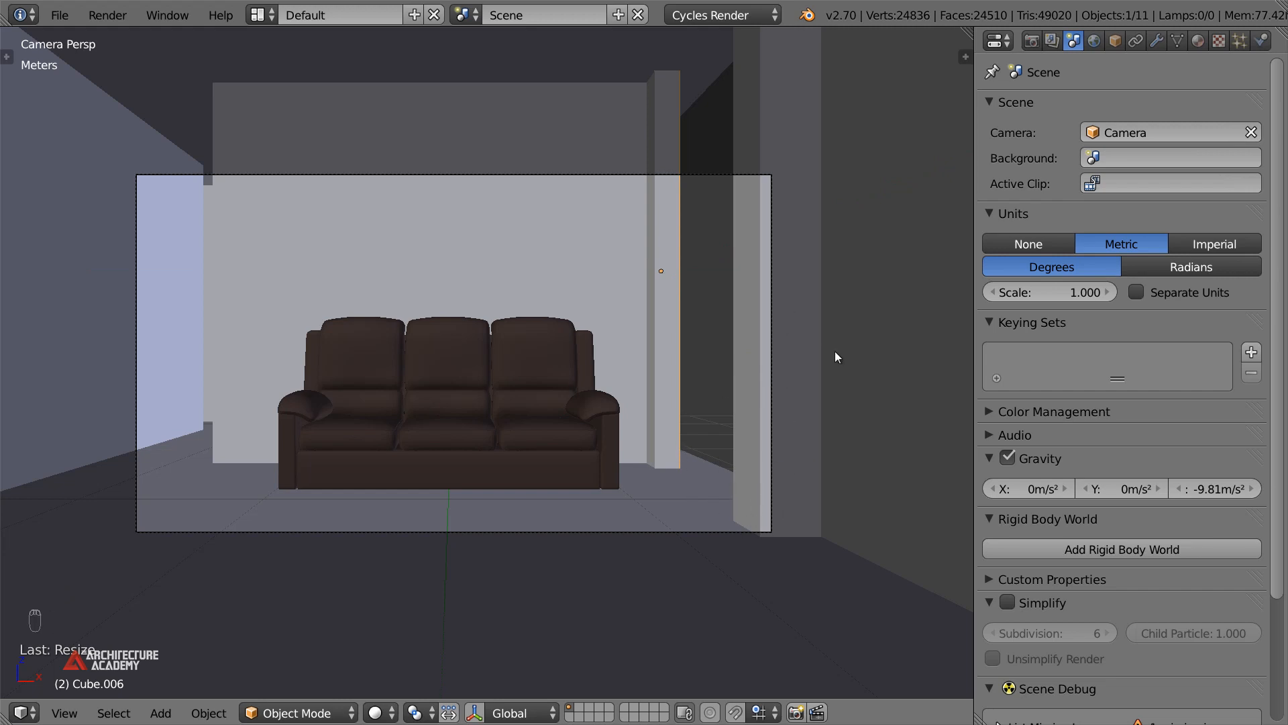
Move the back pillar about 2.8 cm along positive X
key("g")
key("x")
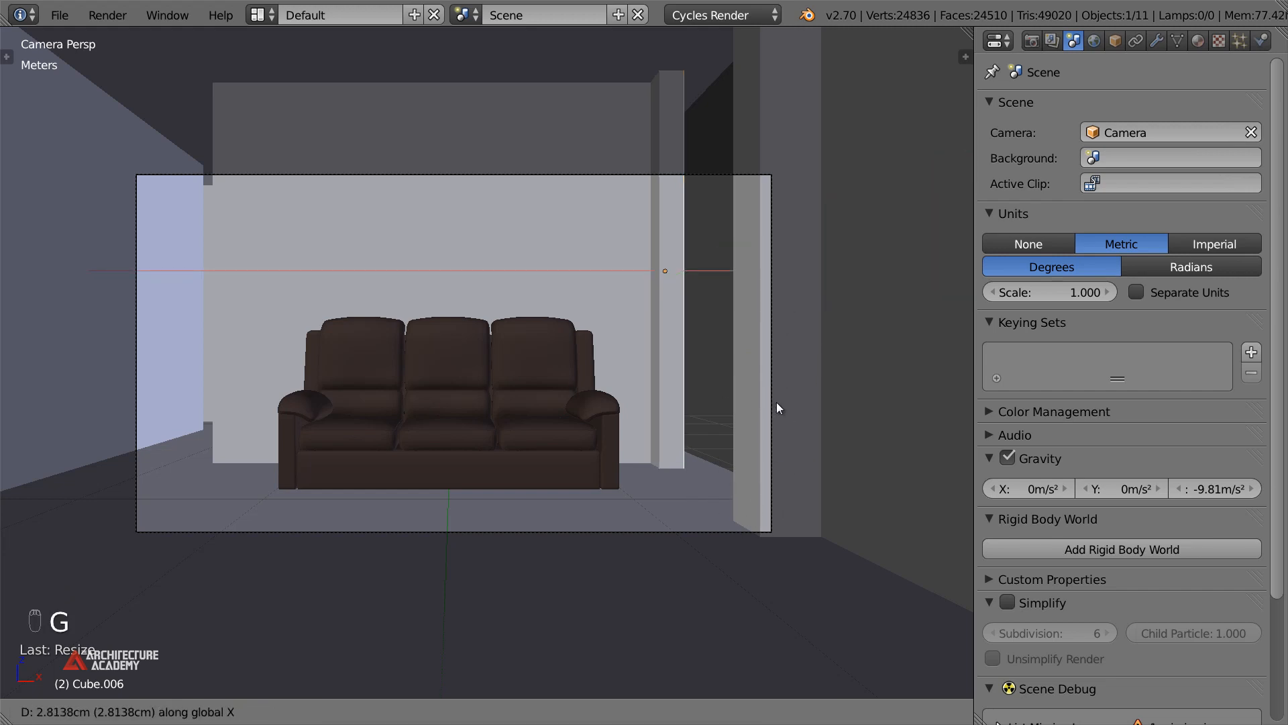
left_click(777, 402)
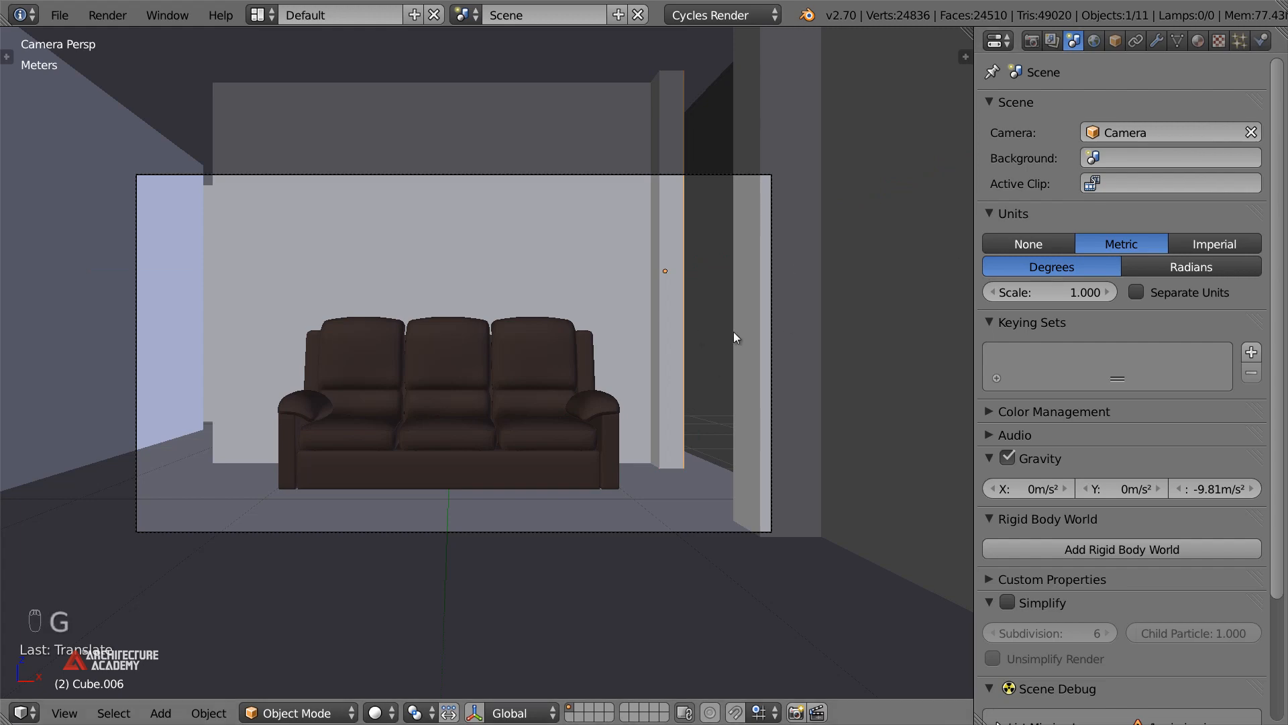
Select only the couch parts in wireframe, move them to the second layer, and return to solid shading
middle_click_drag(682, 408, 587, 463)
right_click(544, 382)
key("z")
scroll(544, 385, "up", 3)
middle_click_drag(544, 395, 522, 367)
key("b")
left_click_drag(541, 320, 634, 465)
key("b")
middle_click_drag(628, 219, 741, 277)
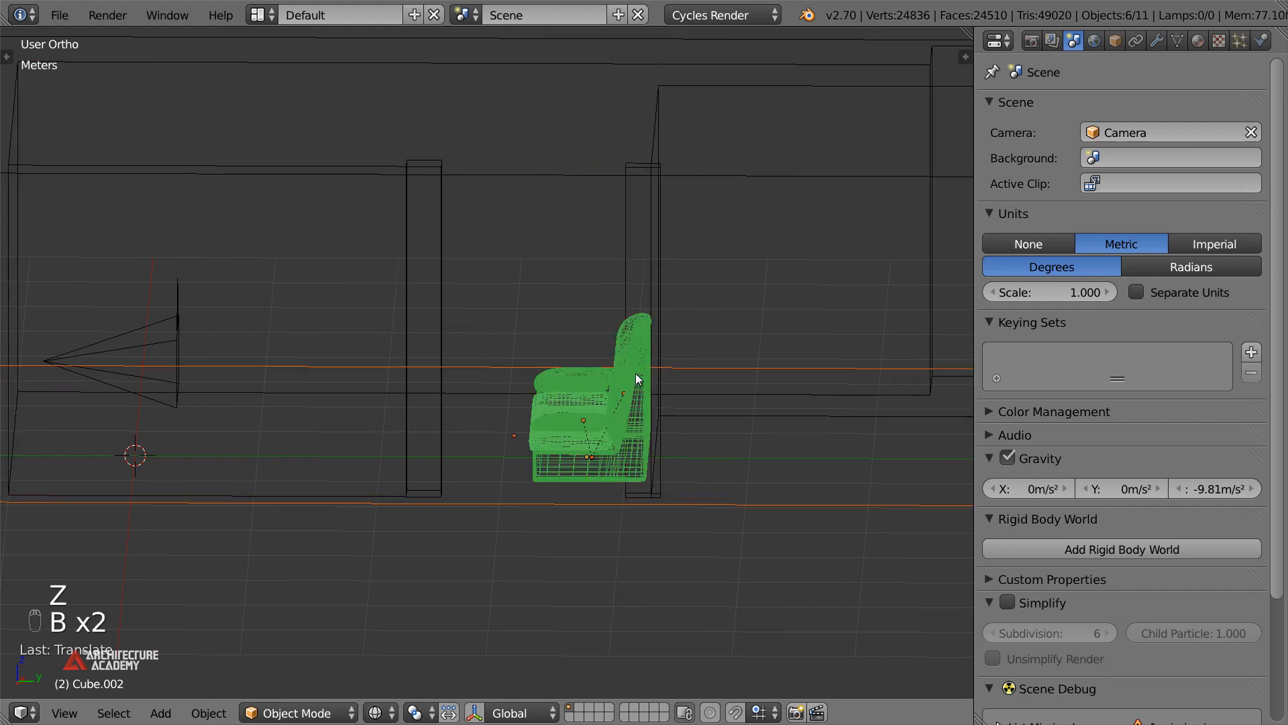
key("b")
middle_click_drag(763, 373, 771, 397)
key("m")
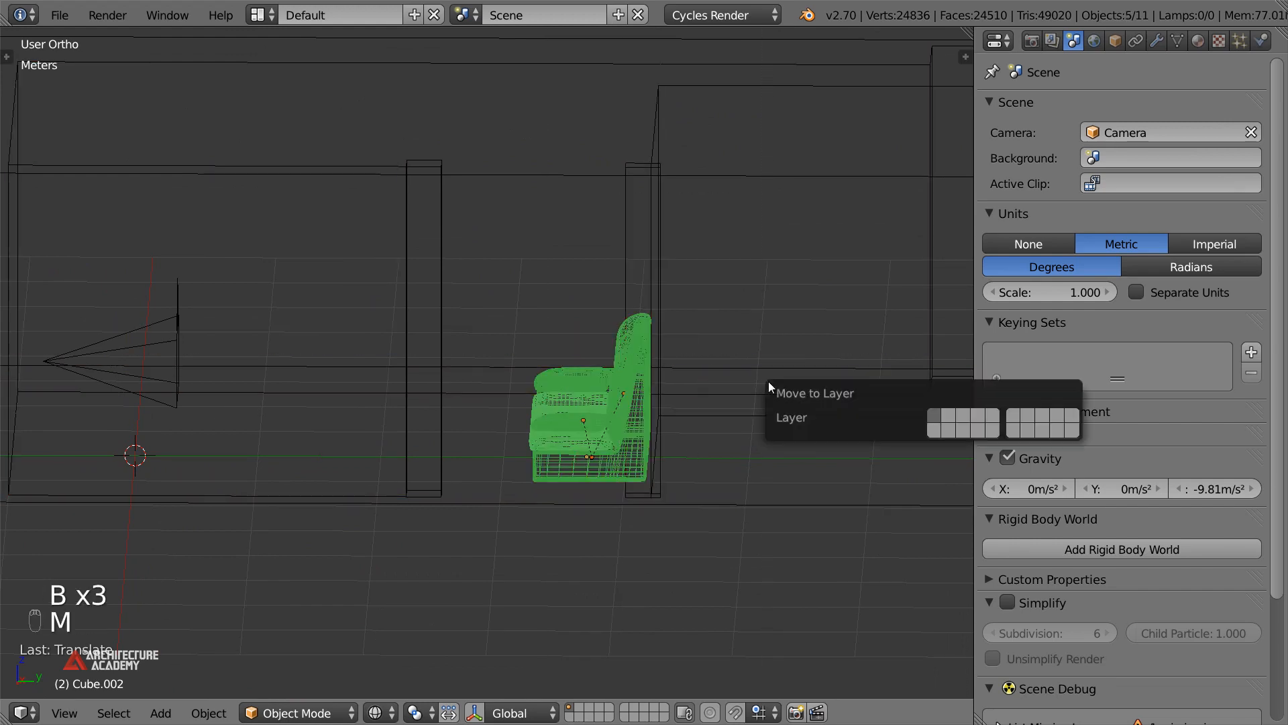
left_click(947, 418)
middle_click_drag(645, 448, 689, 453)
key("z")
scroll(687, 453, "down", 3)
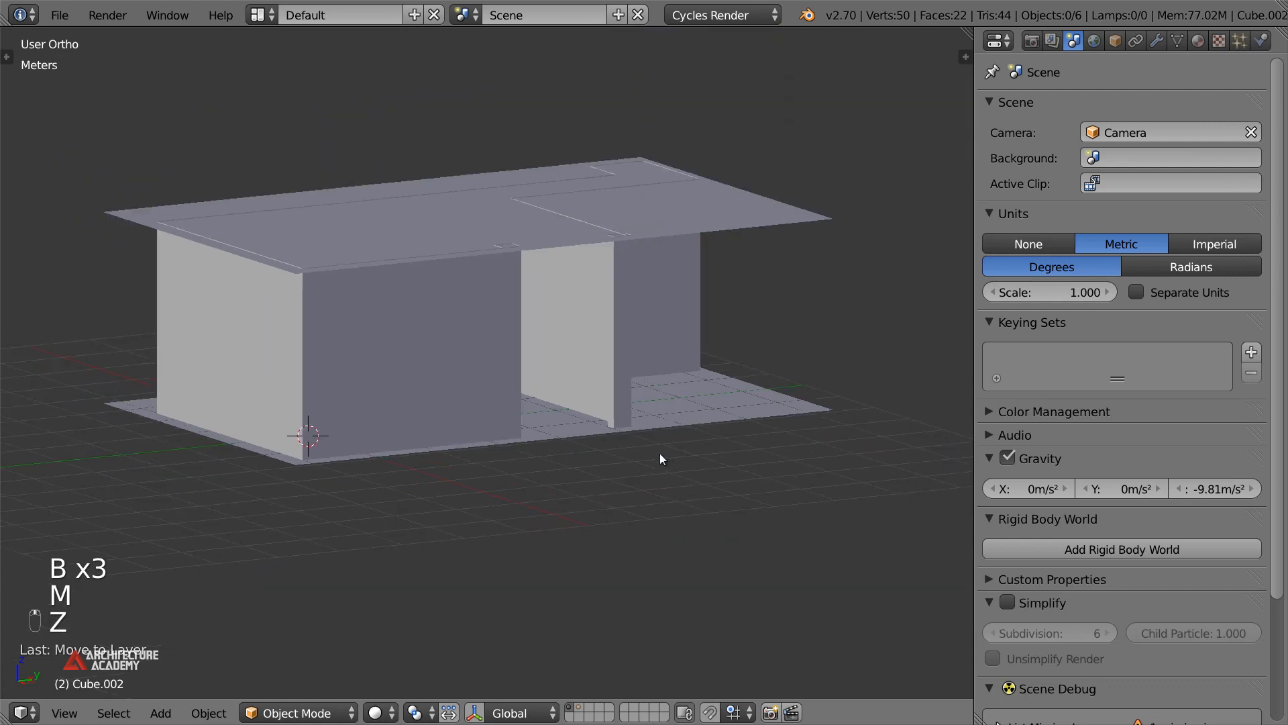
Enable nodes for the world surface and assign an Environment Texture to the background color
middle_click_drag(730, 382, 710, 408)
left_click(1095, 41)
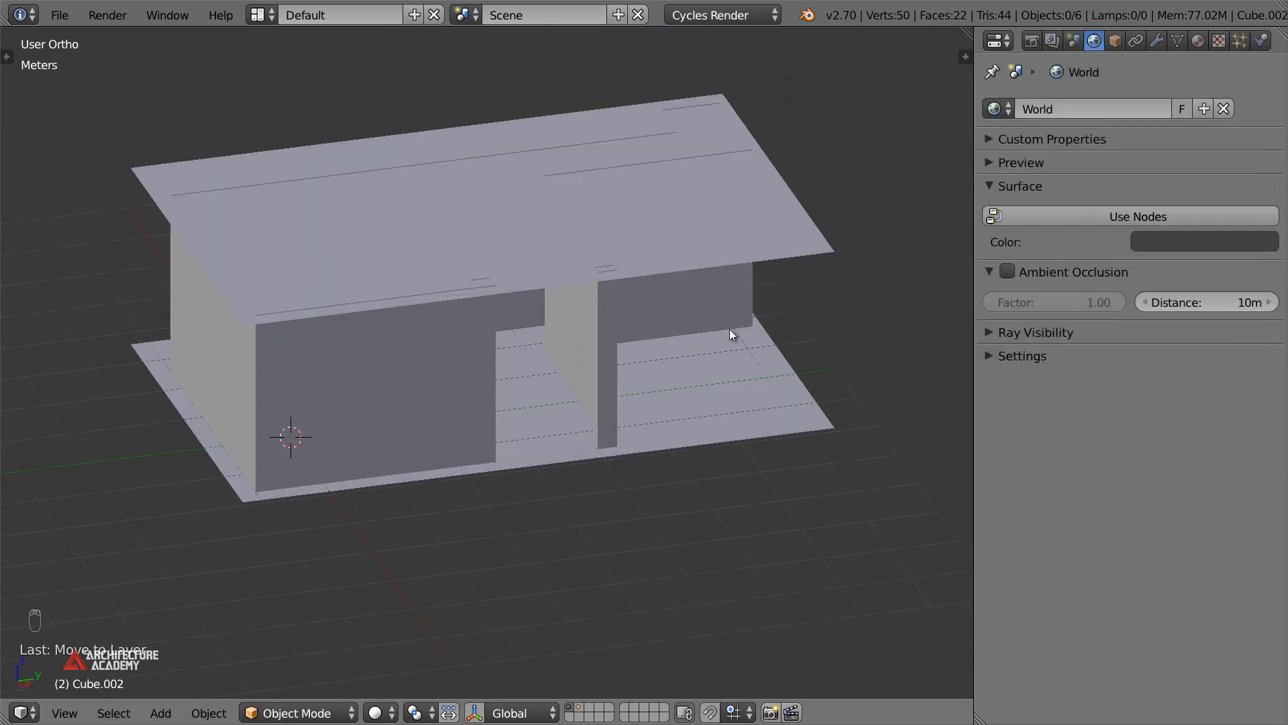
scroll(734, 327, "down", 6)
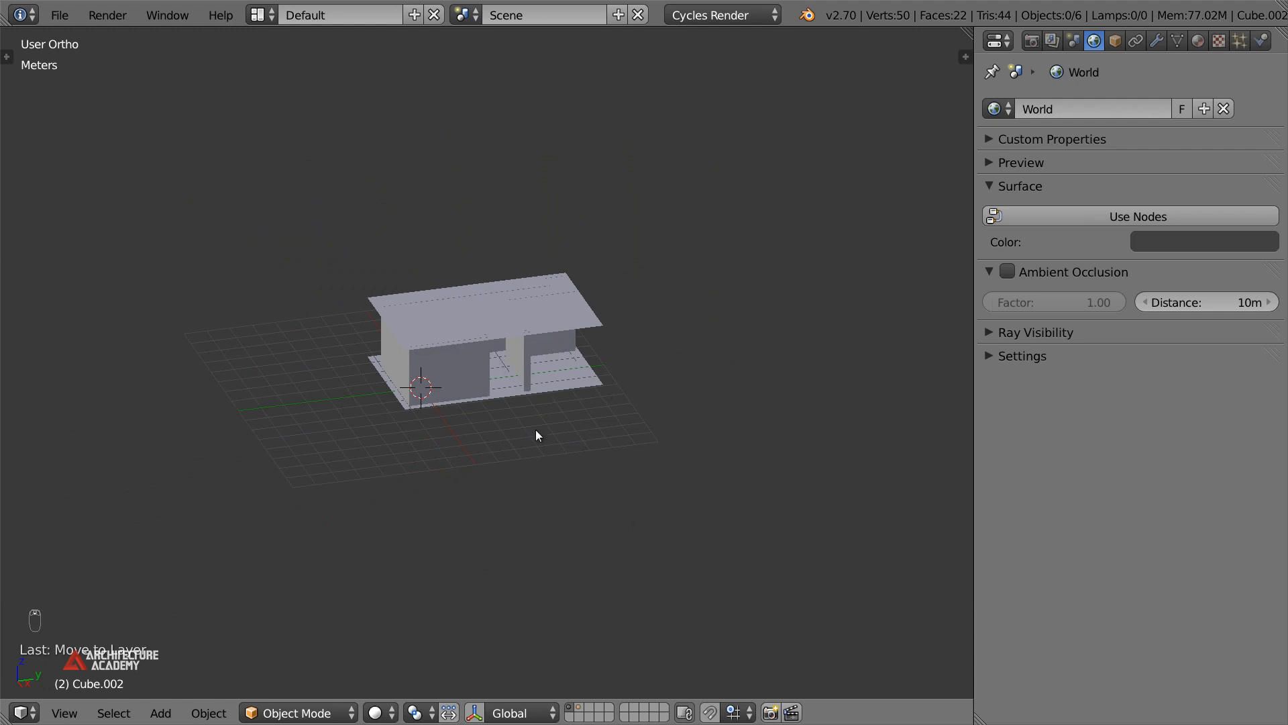
scroll(538, 431, "up", 4)
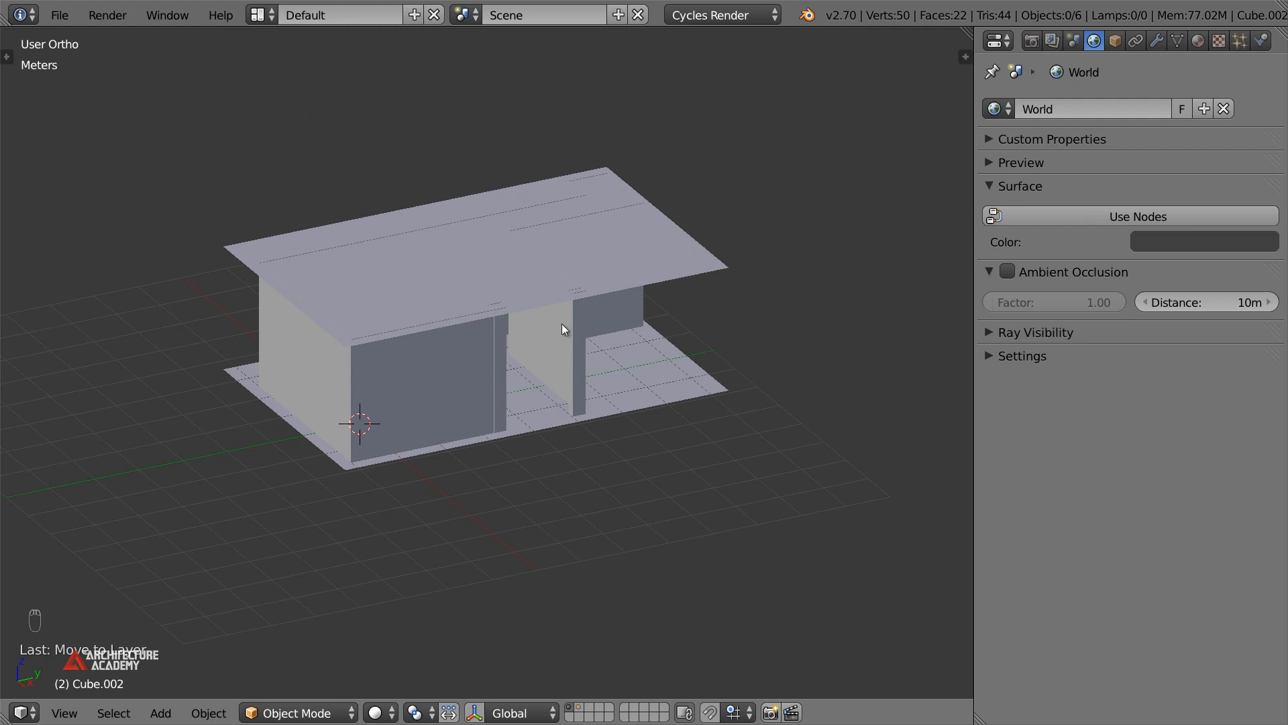
middle_click_drag(518, 363, 479, 354)
scroll(651, 276, "up", 3)
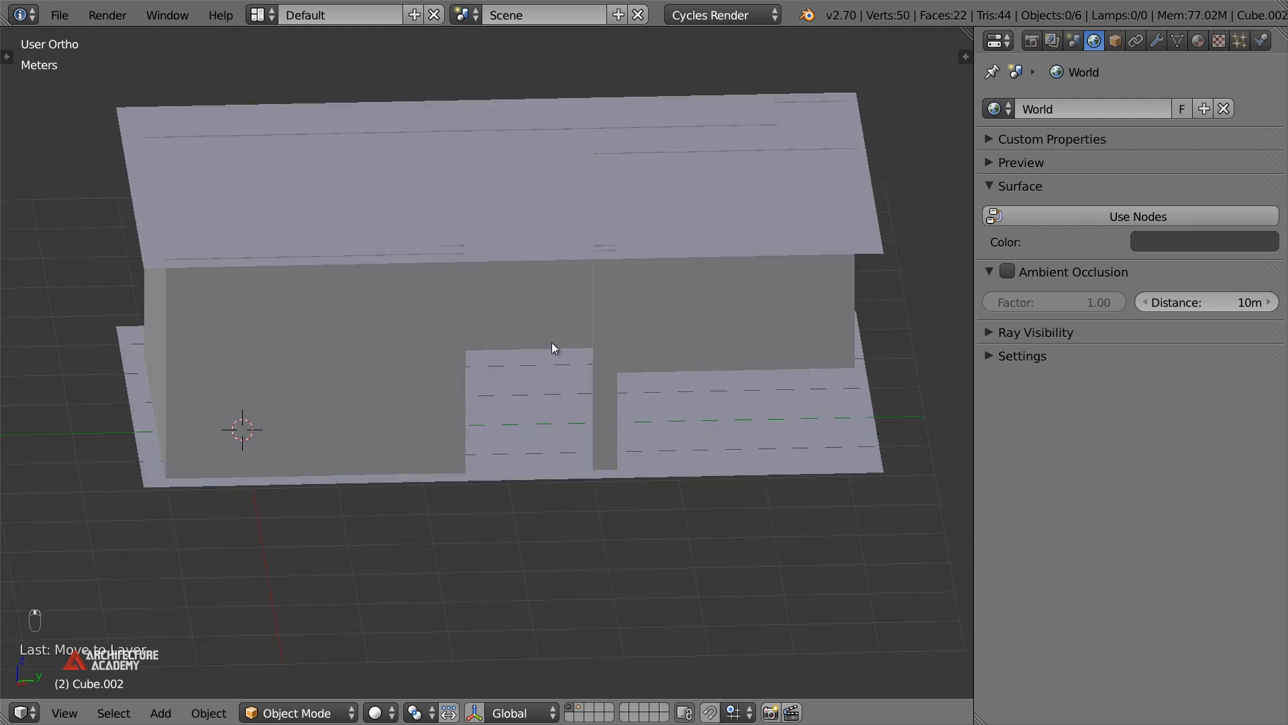
middle_click_drag(504, 401, 590, 402)
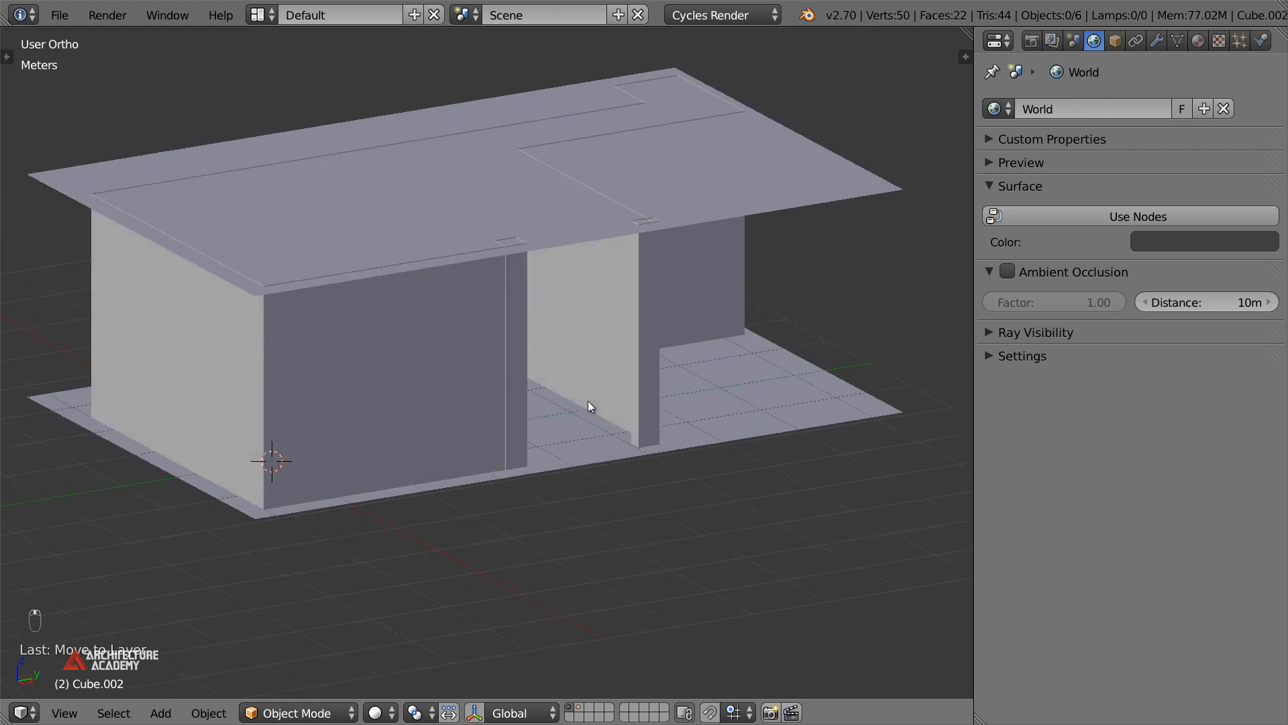
left_click(1093, 216)
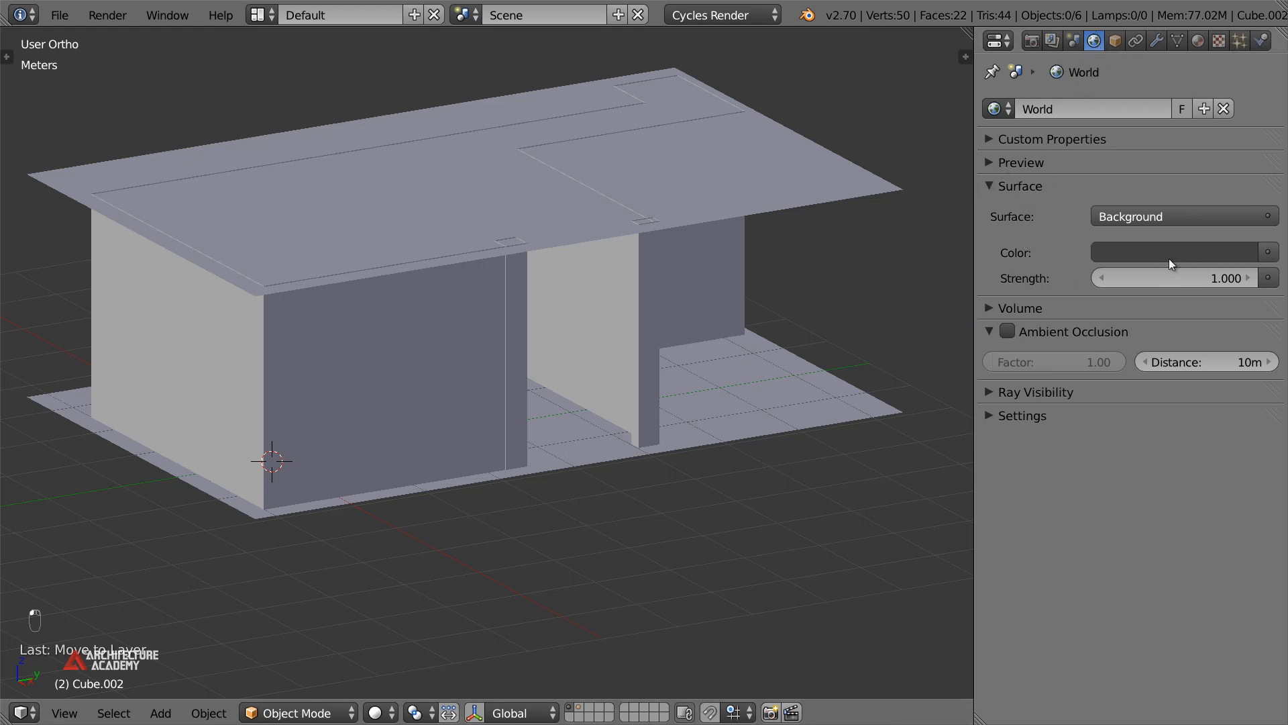
left_click(1268, 254)
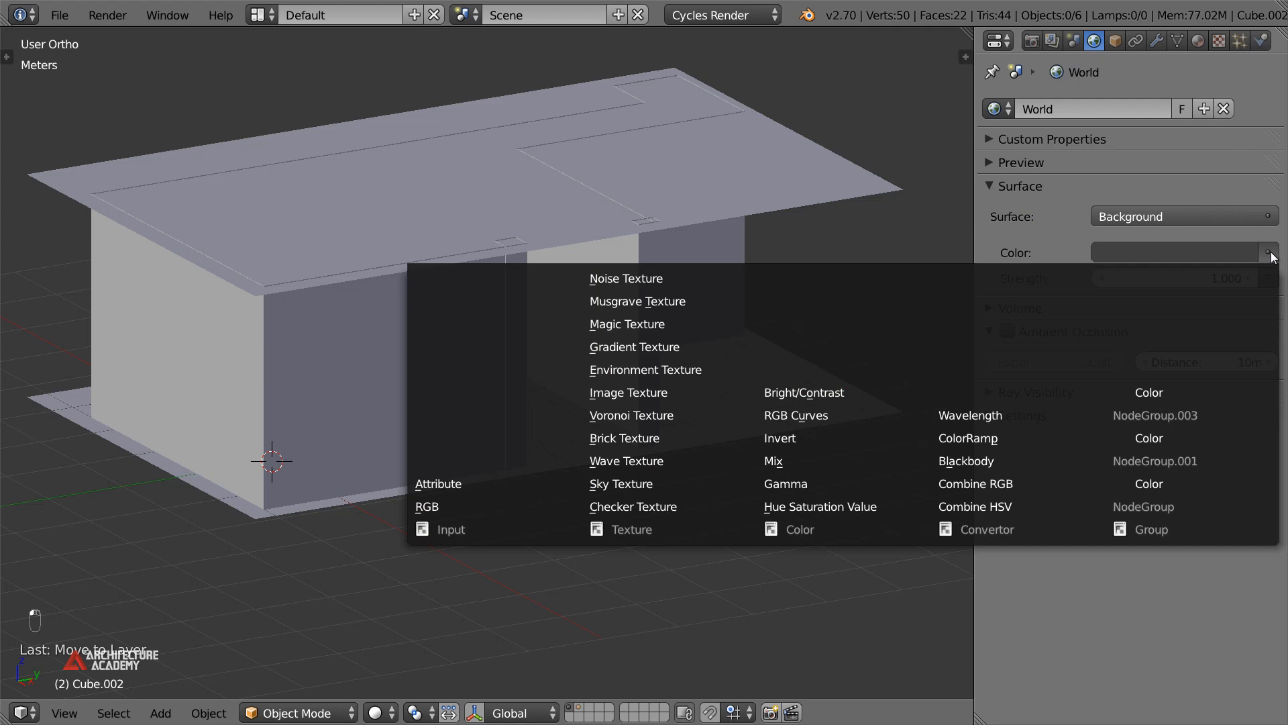
left_click(677, 369)
Load 004_Half.hdr from the Free Starter Pack's HDR folder as the environment image
left_click(1216, 278)
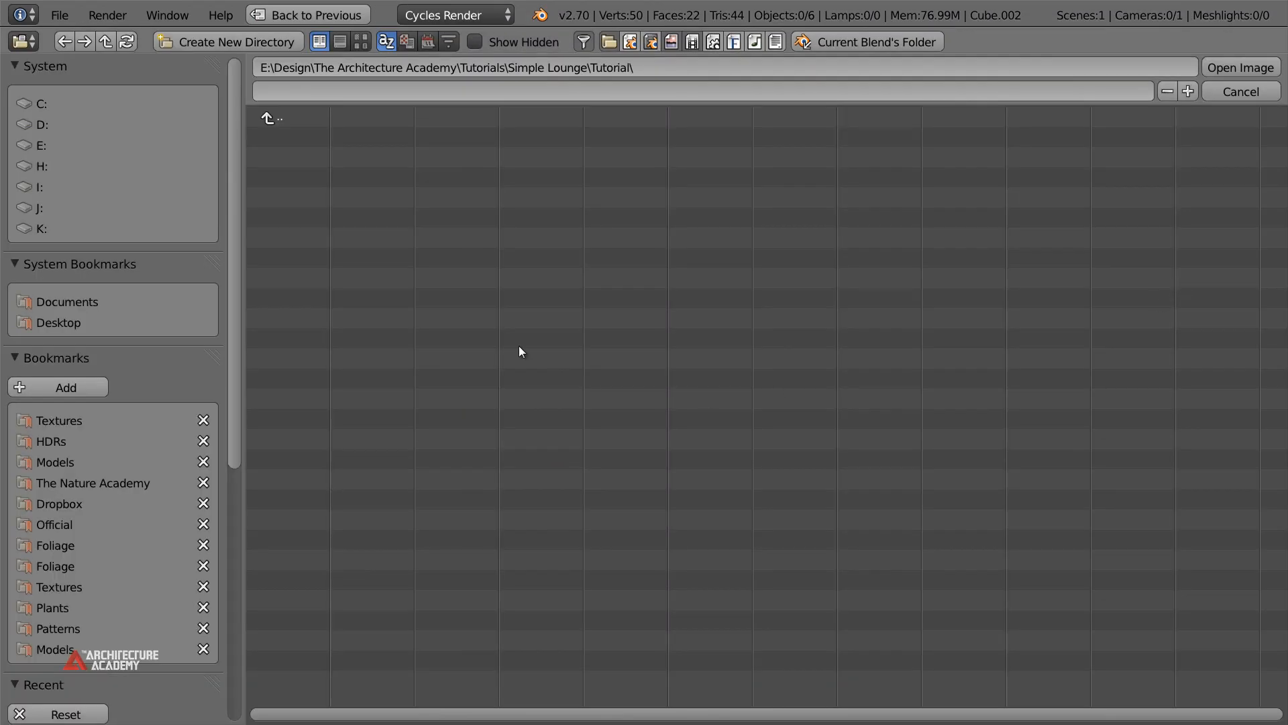
left_click(55, 649)
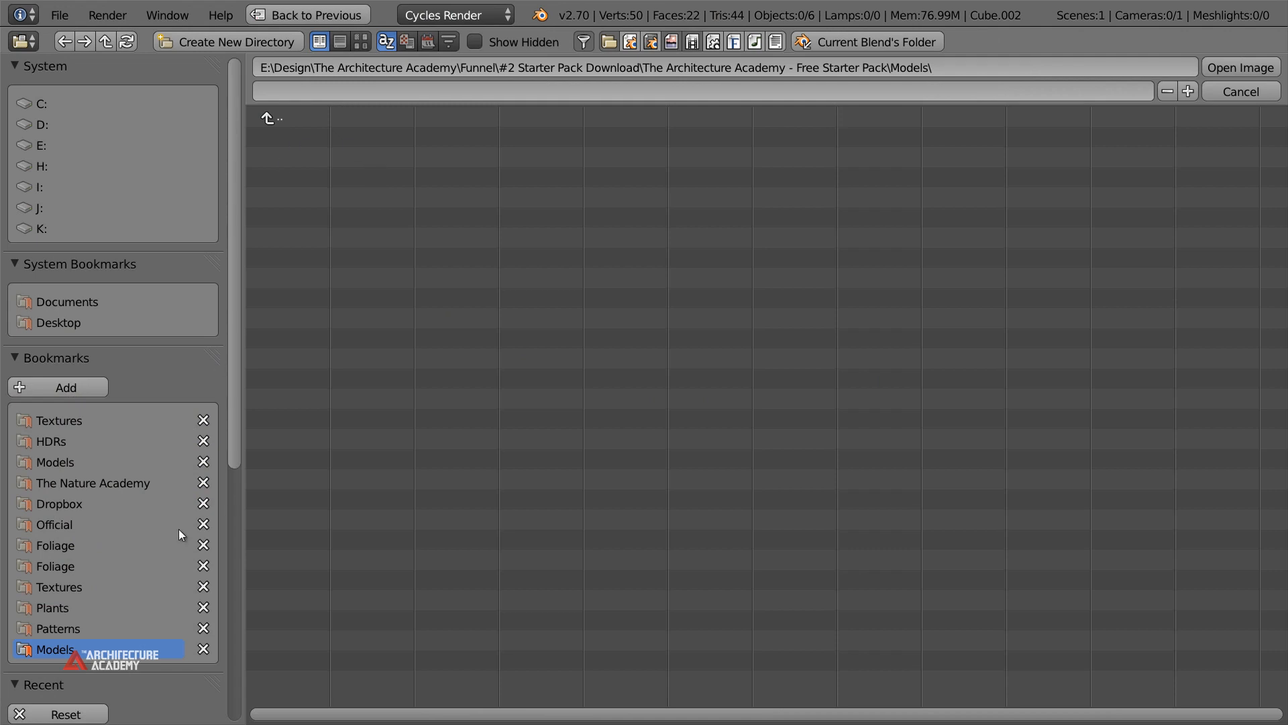
left_click(290, 119)
left_click(295, 135)
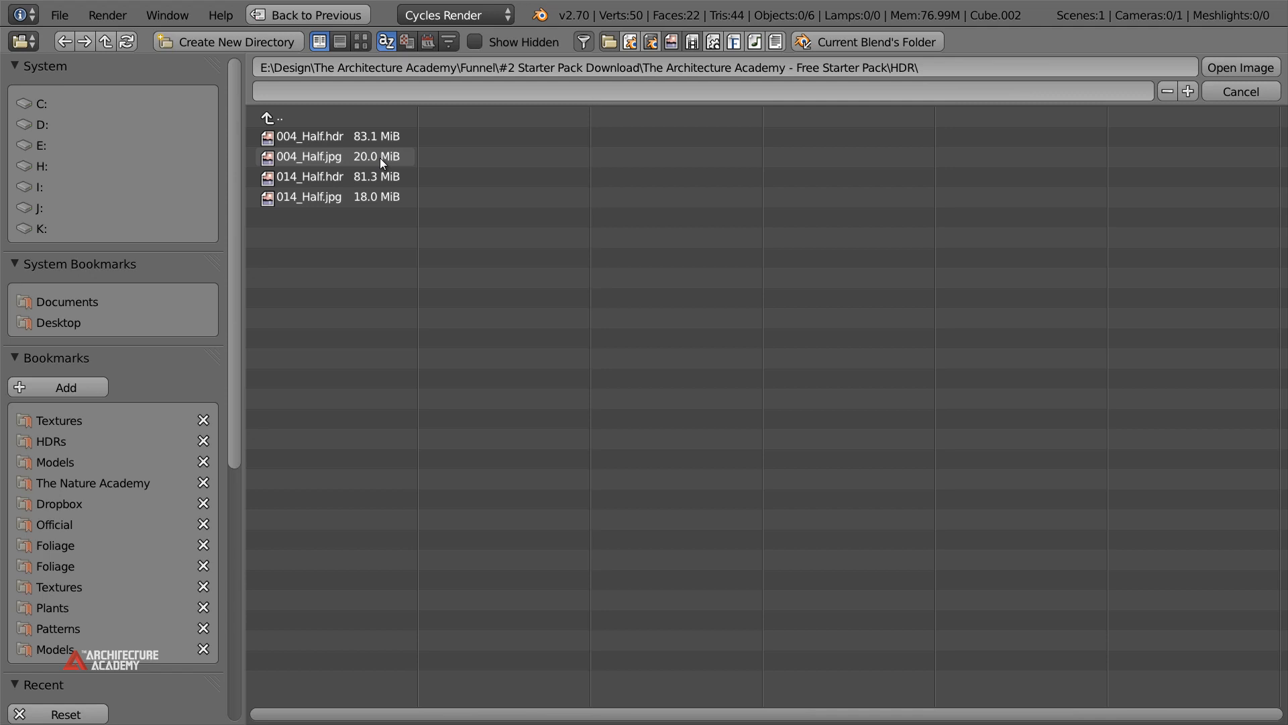
left_click(350, 137)
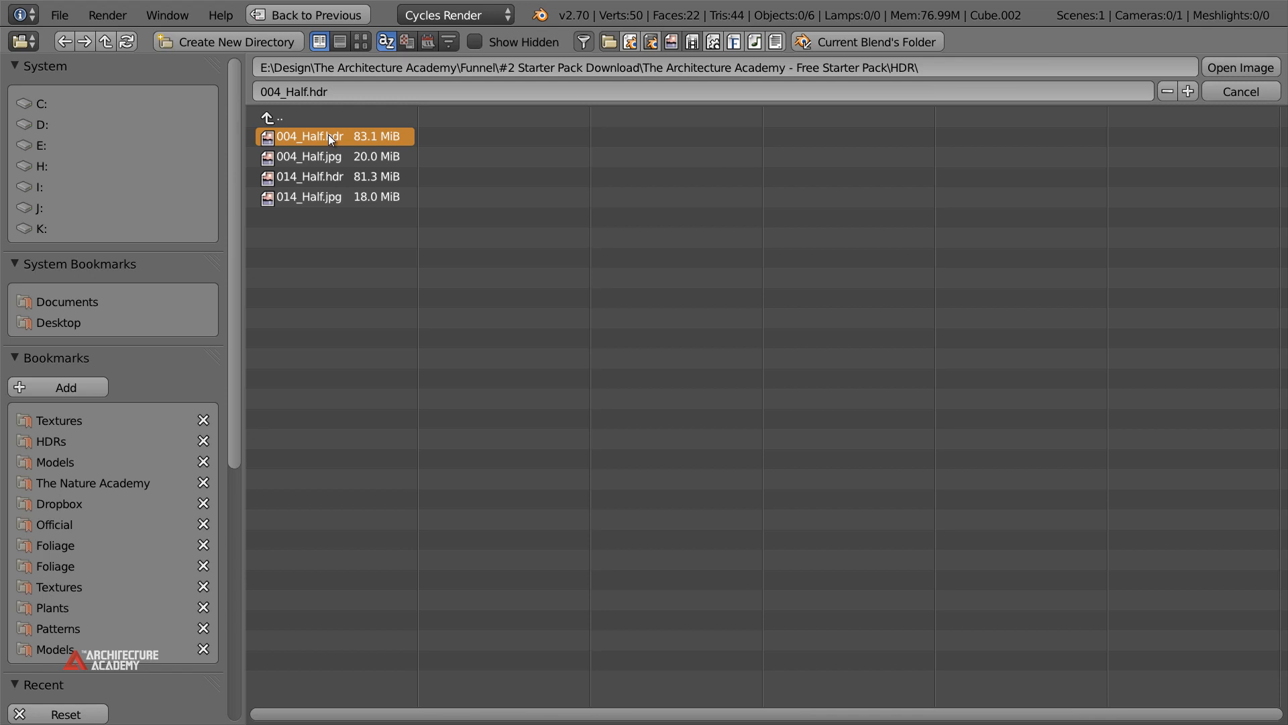
left_click(320, 196)
left_click(320, 135)
left_click(1237, 67)
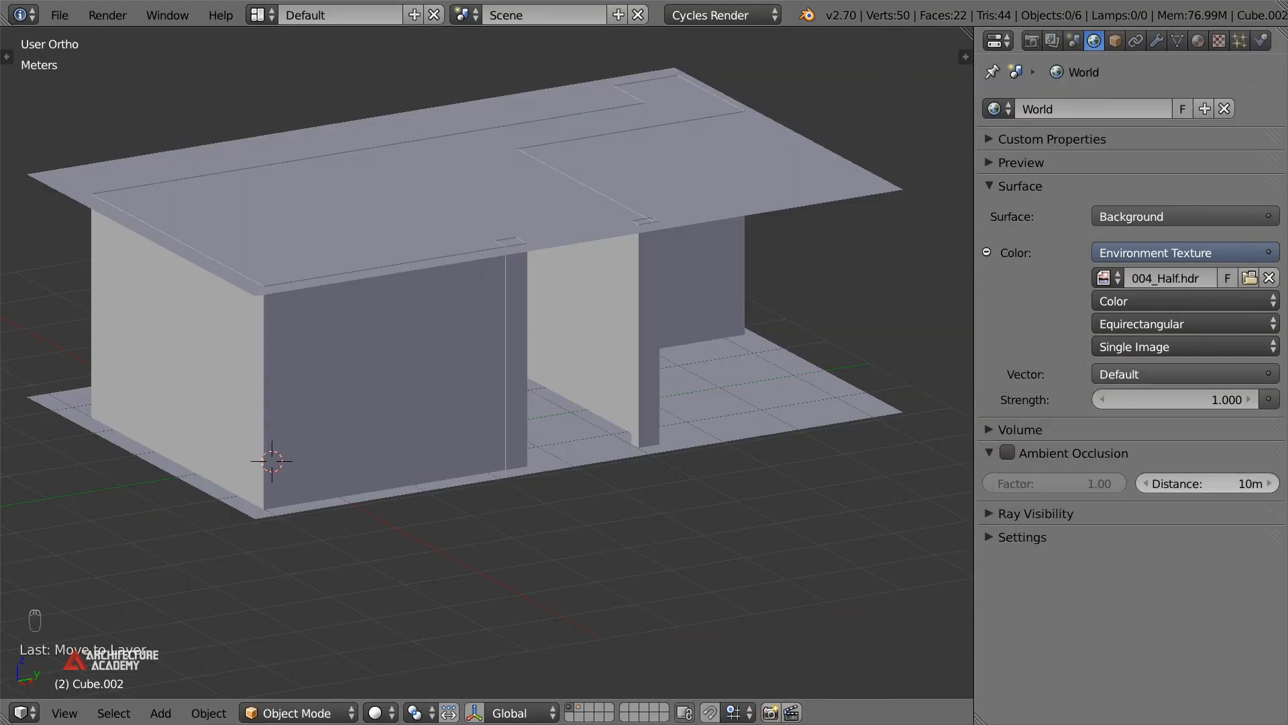
Preview the building's exterior in rendered shading with a perspective view
middle_click_drag(614, 367, 761, 406)
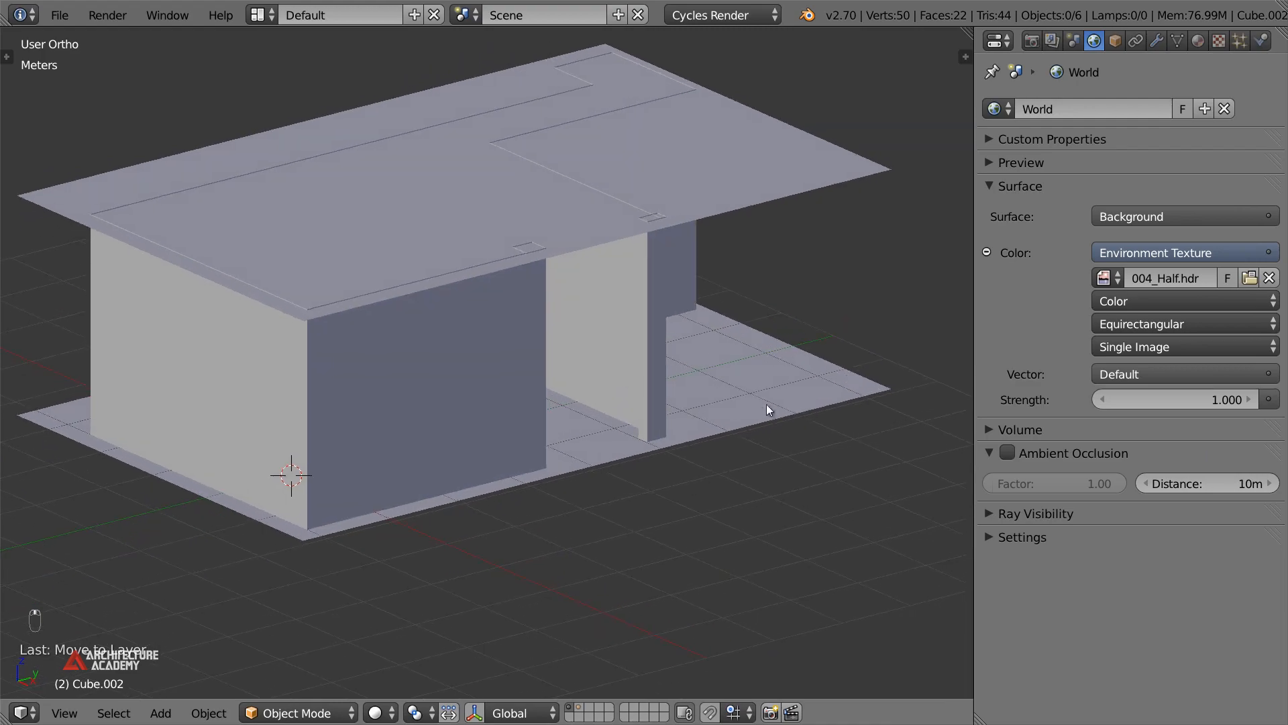
left_click(384, 713)
left_click(457, 567)
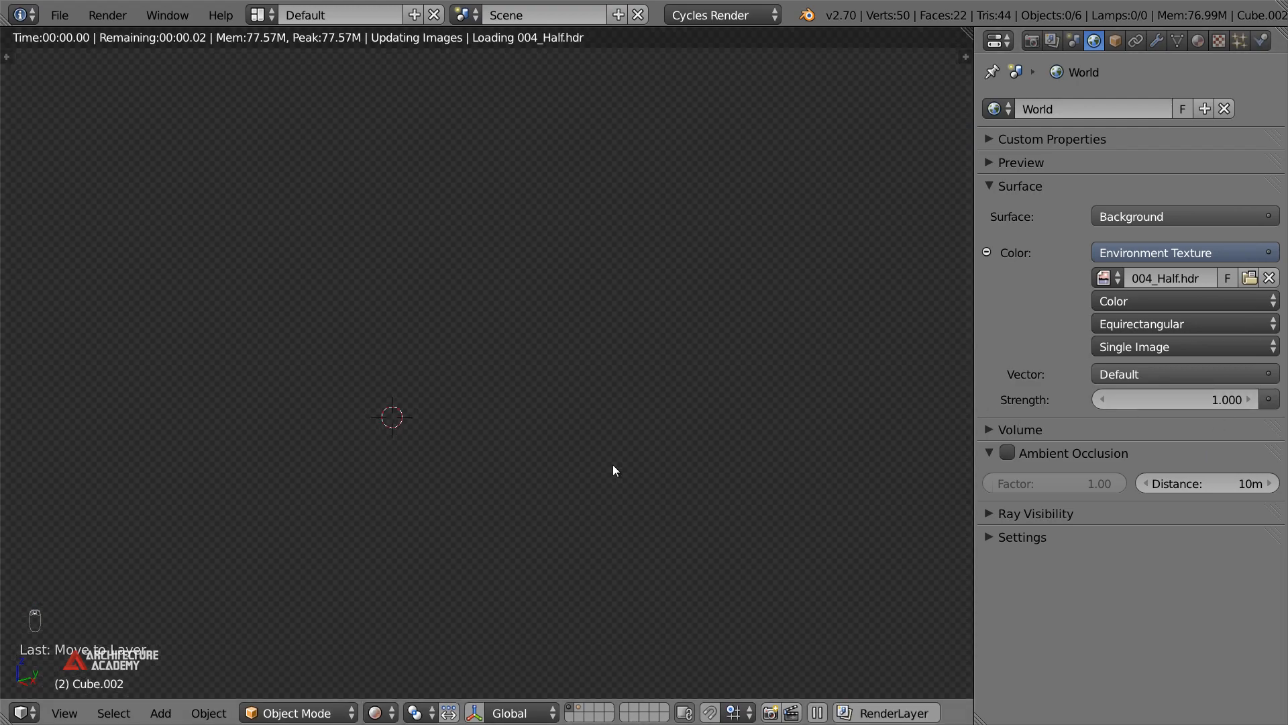
key("KP_5")
middle_click_drag(562, 386, 359, 351)
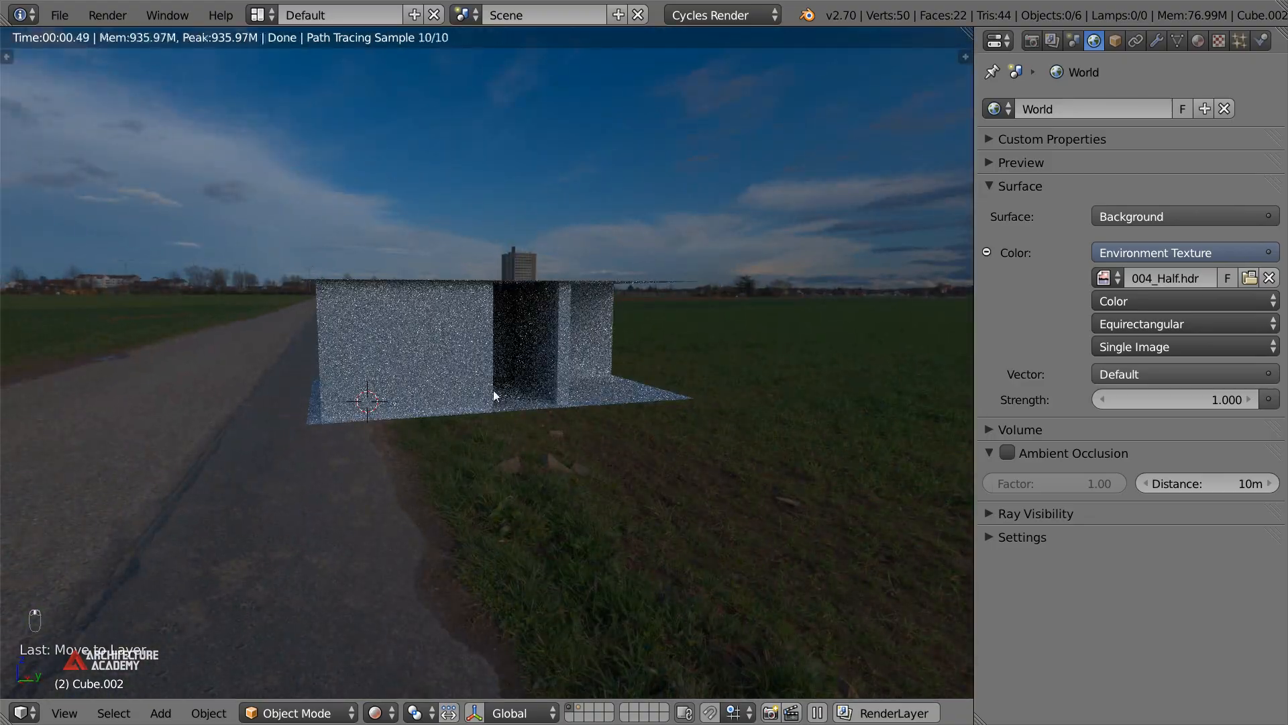
scroll(519, 406, "up", 5)
scroll(520, 406, "up", 2)
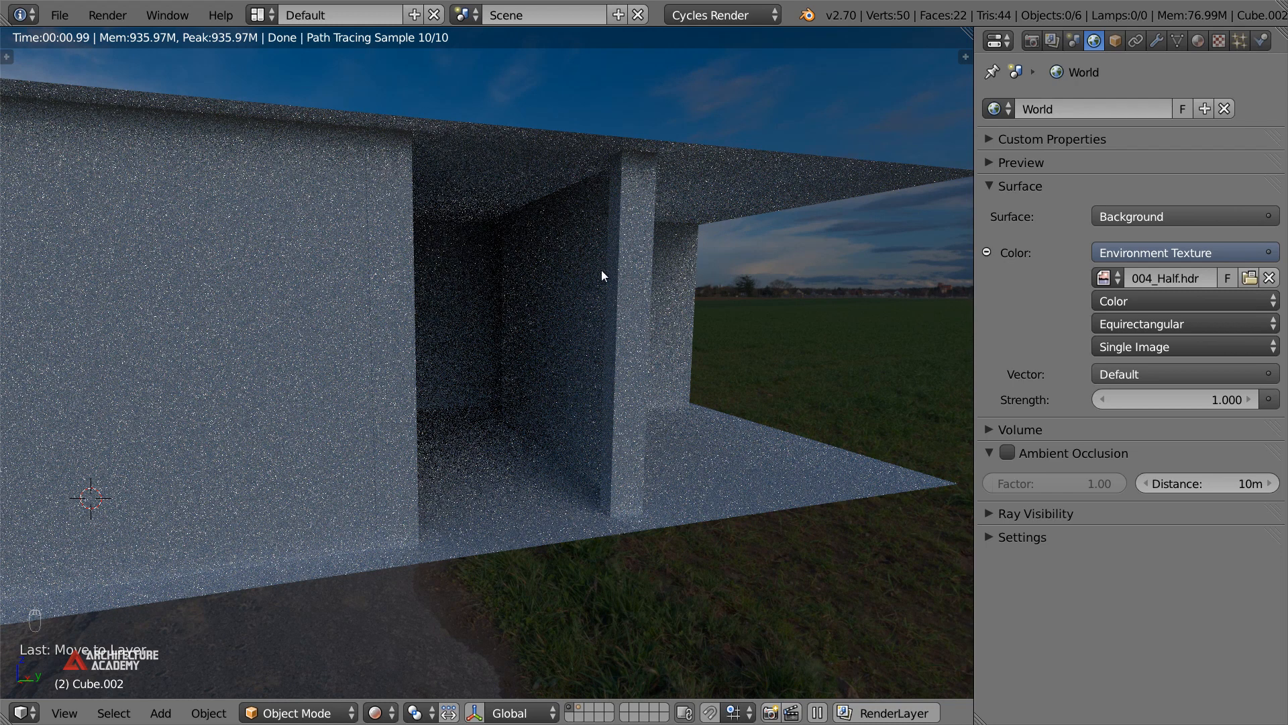
Enable Multiple Importance Sample for the world and set its map resolution to 2048
left_click(995, 538)
left_click(994, 566)
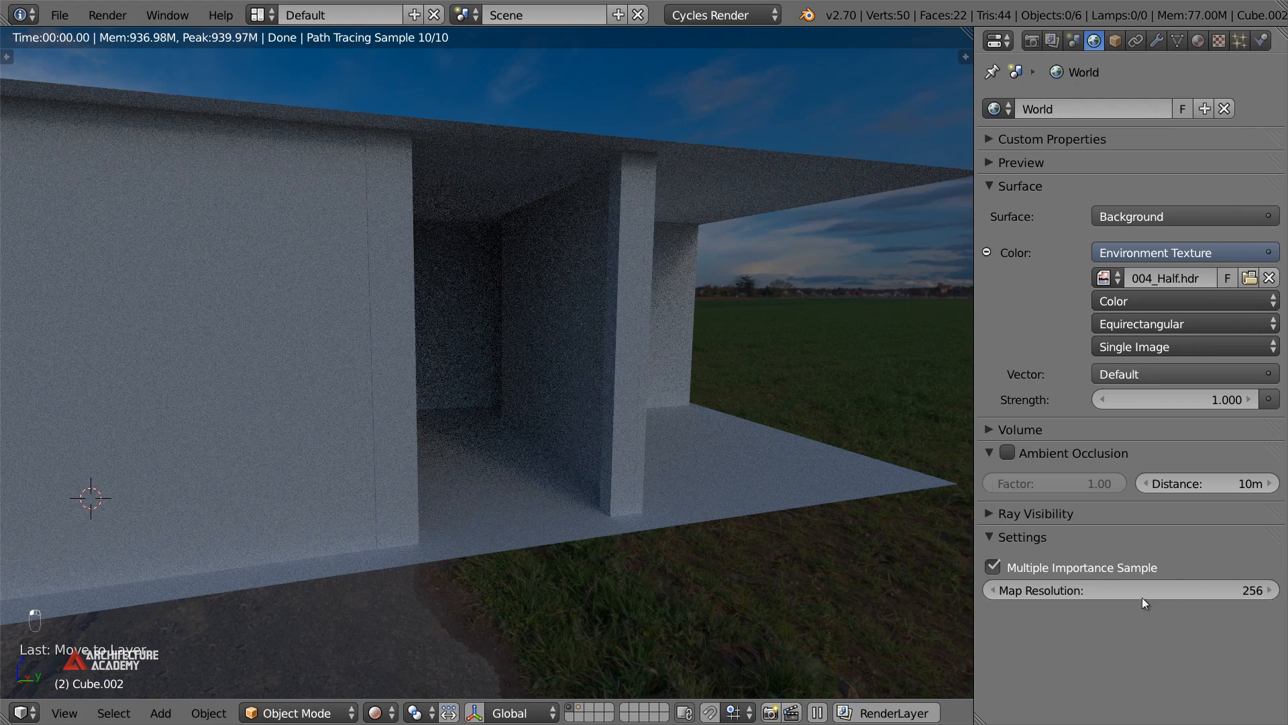
middle_click_drag(871, 376, 722, 421)
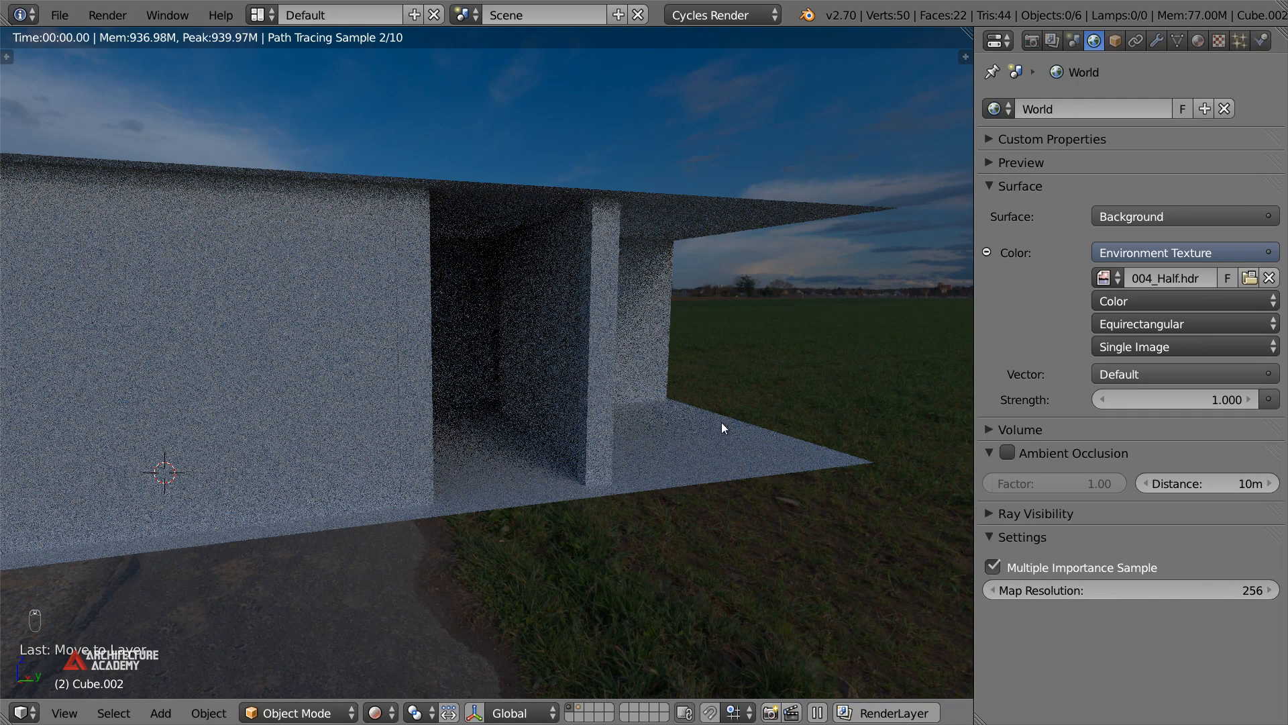
scroll(722, 421, "down", 3)
middle_click_drag(467, 235, 826, 247)
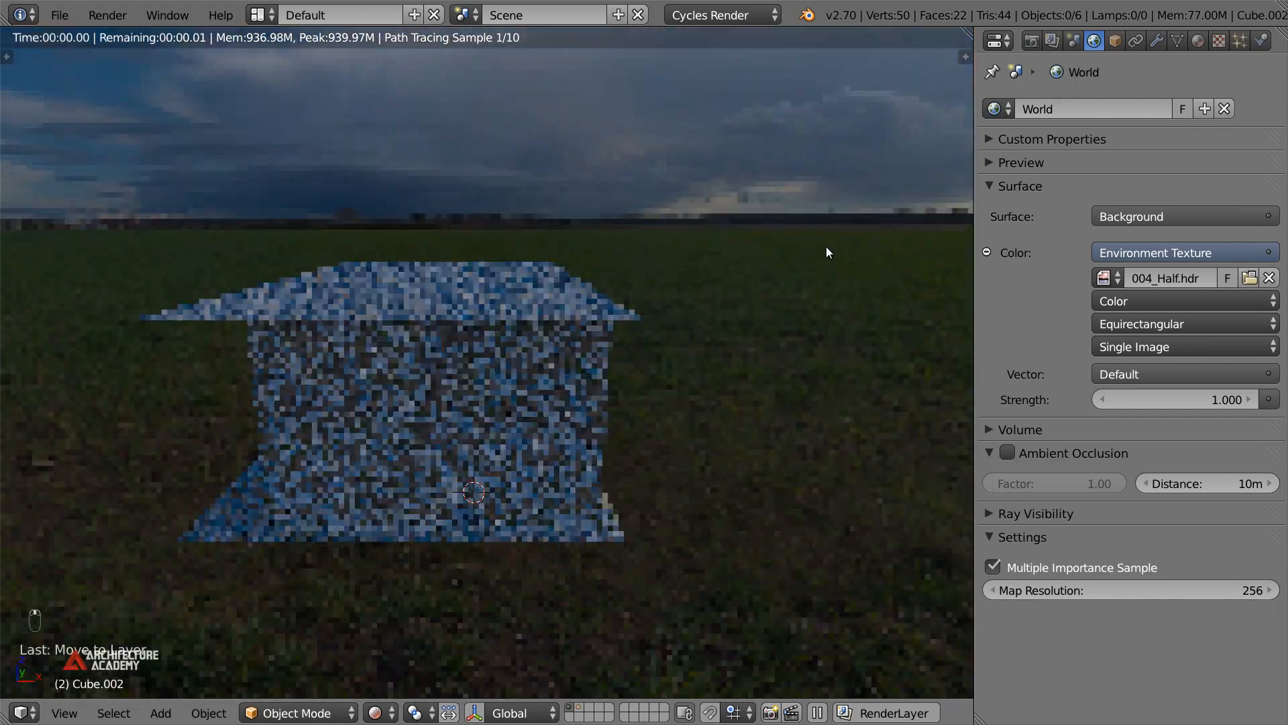
left_click(1161, 581)
type("10")
key("BackSpace")
key("BackSpace")
type("2048")
key("Return")
Try a background strength of 9 and view the lit room through the camera
middle_click_drag(746, 472, 667, 464)
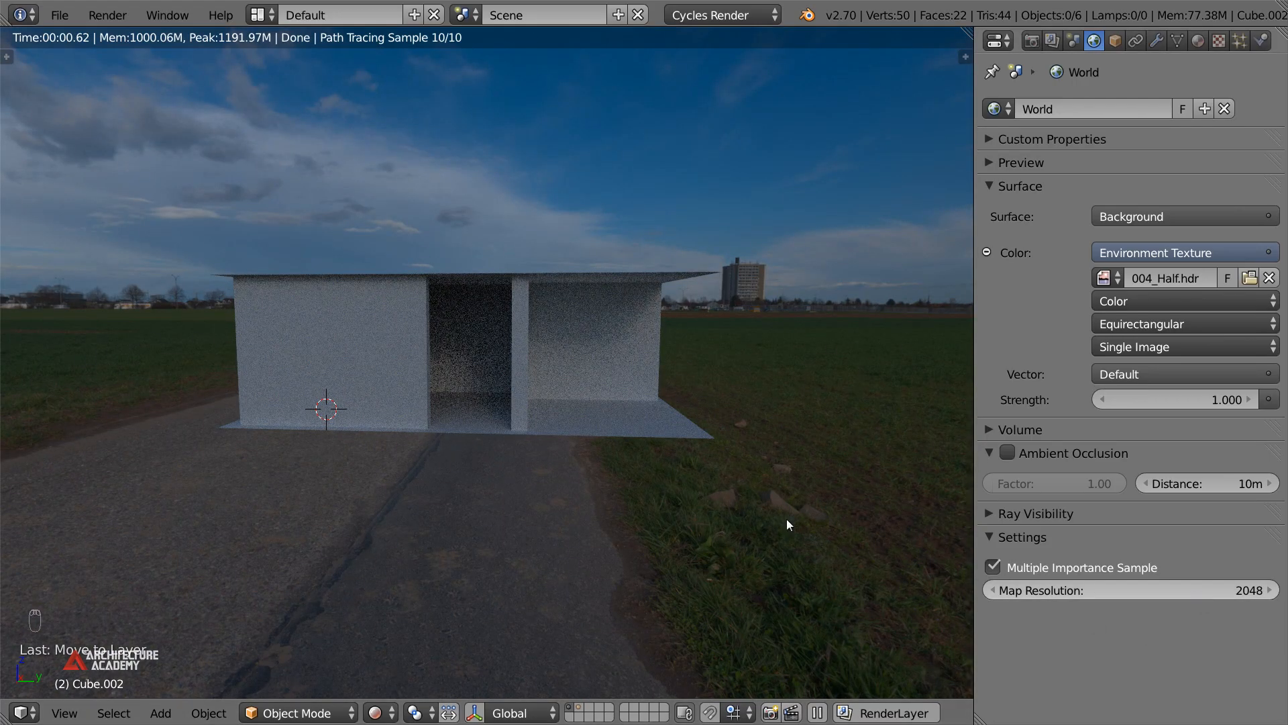
middle_click_drag(572, 349, 631, 403)
scroll(594, 367, "up", 4)
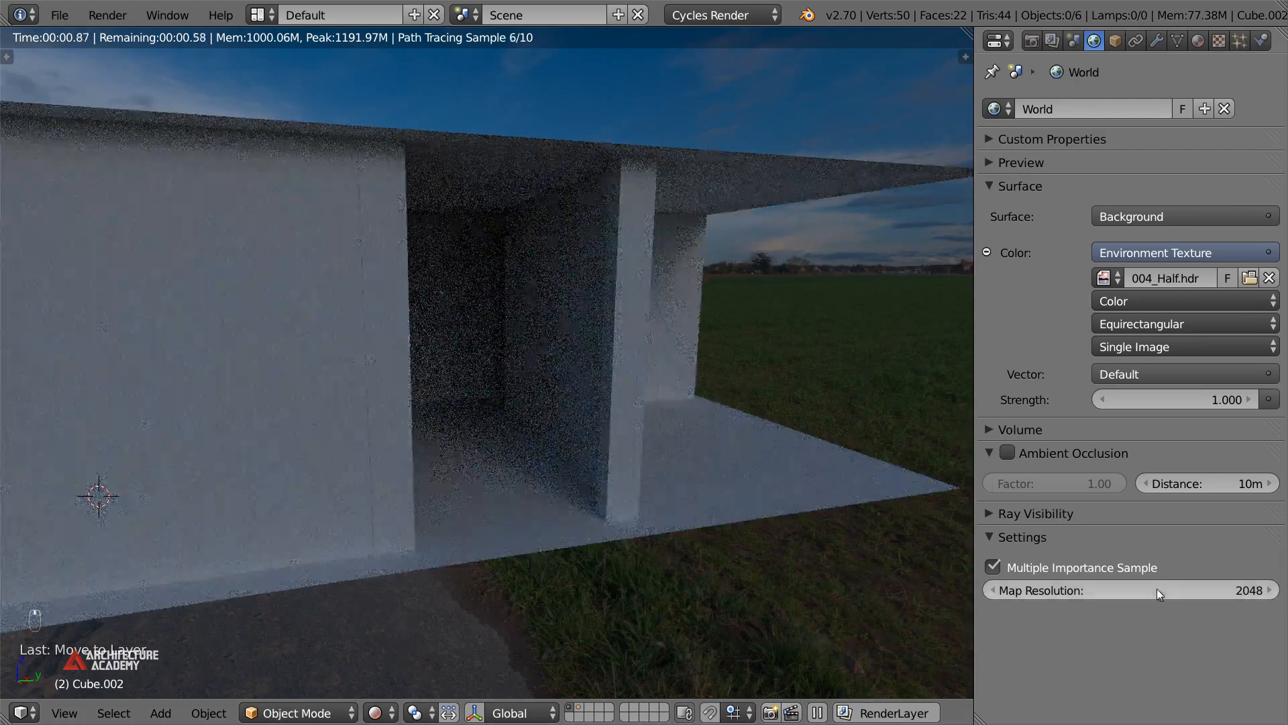
middle_click_drag(698, 490, 685, 496)
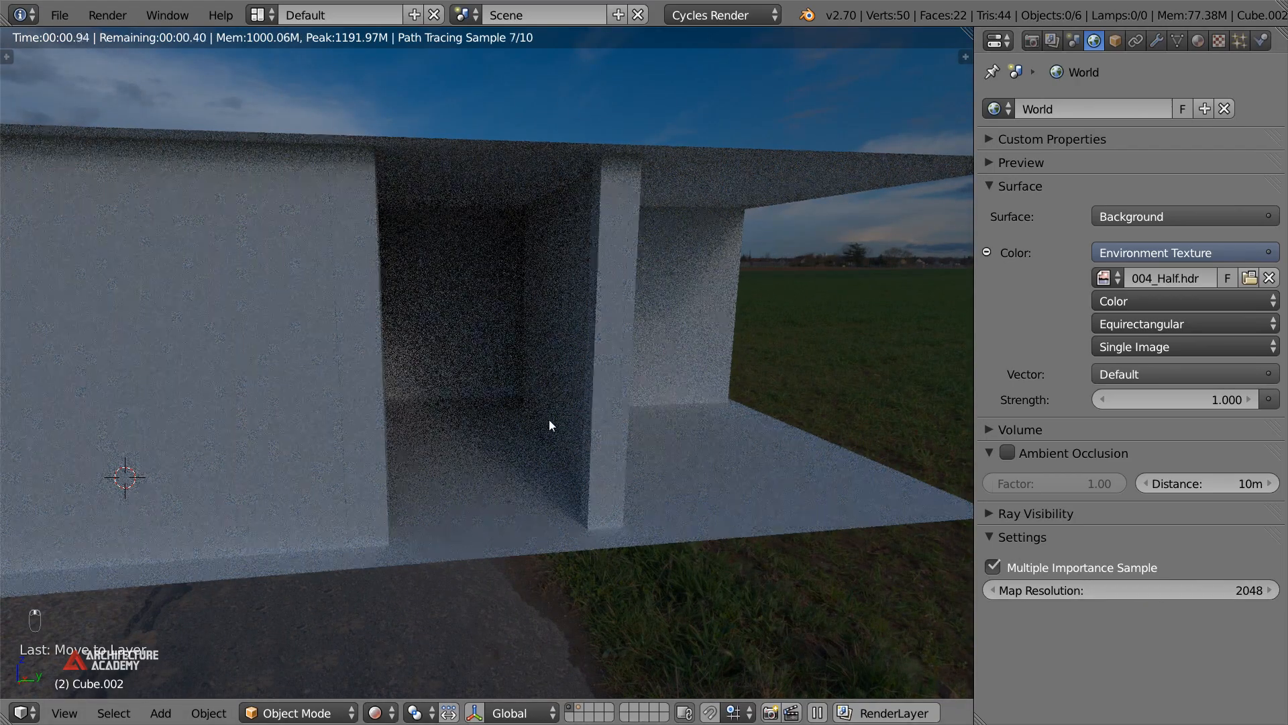
middle_click_drag(549, 417, 539, 420)
left_click_drag(1178, 395, 1237, 397)
key("KP_0")
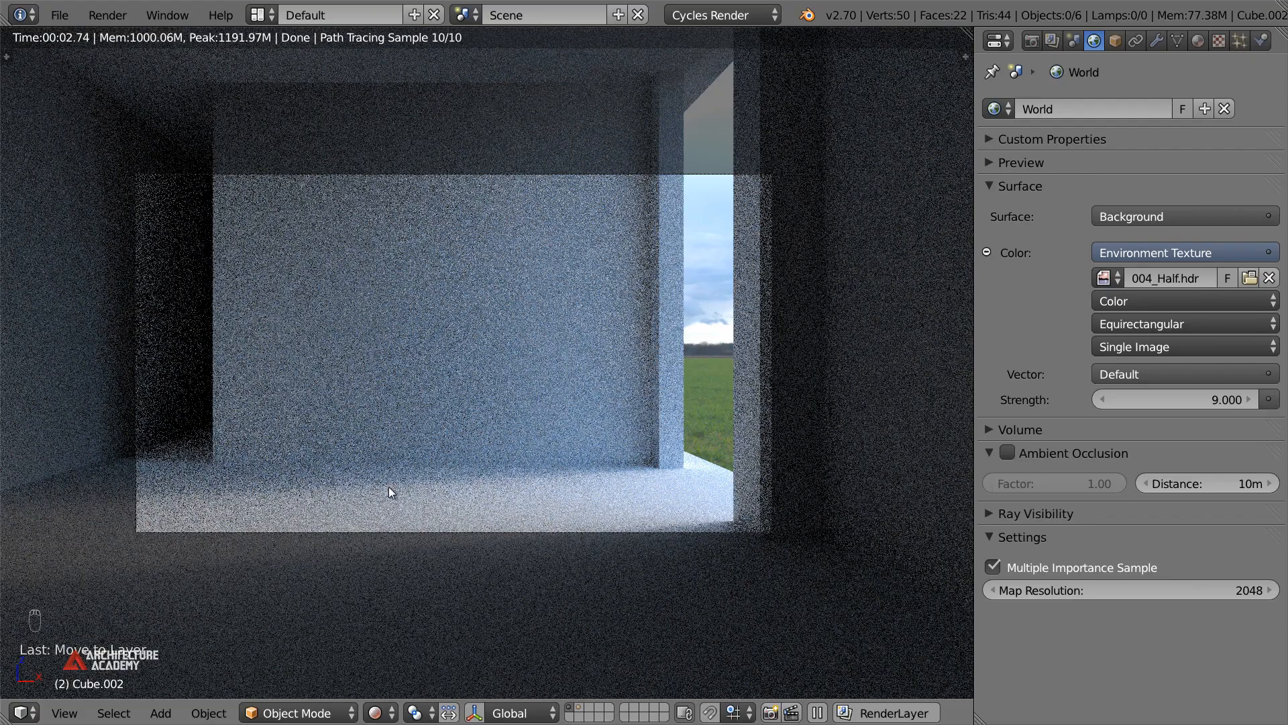
Examine from outside how the bright environment lights the building and its wall opening
middle_click_drag(606, 450, 558, 518)
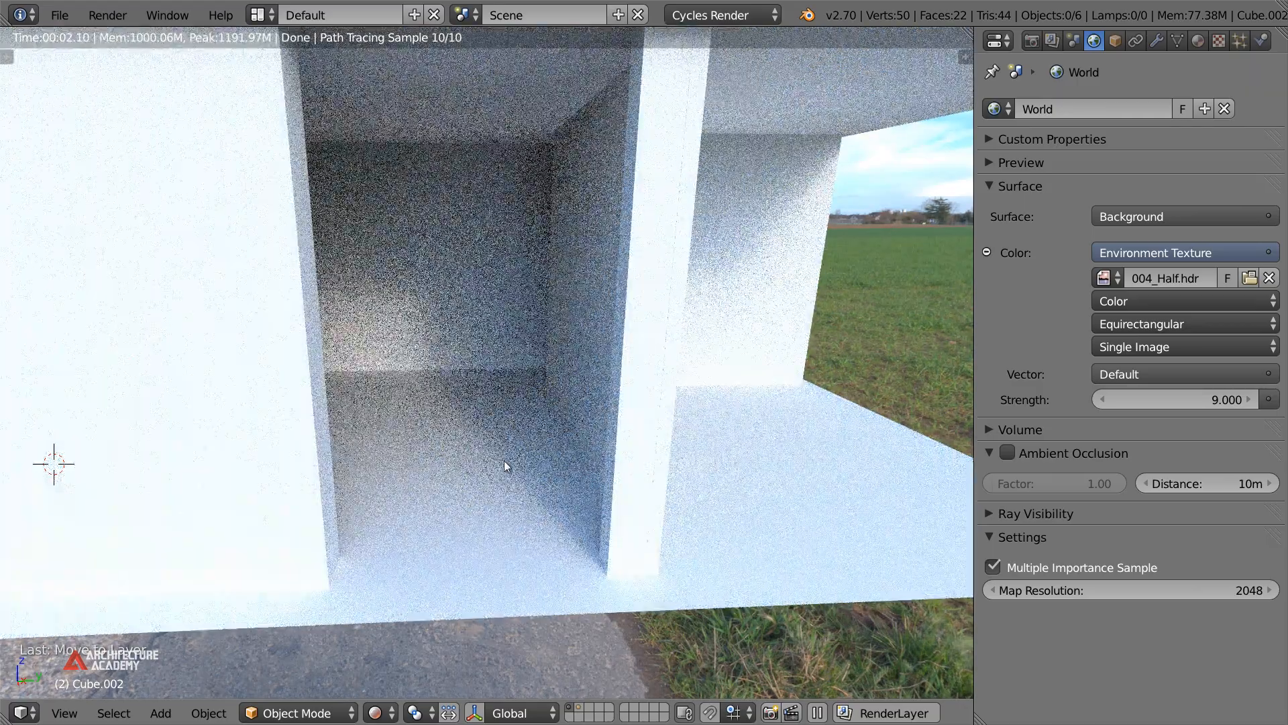
scroll(487, 443, "down", 6)
mouse_move(487, 444)
middle_mouse_down()
mouse_move(678, 431)
mouse_move(422, 448)
mouse_move(618, 441)
mouse_move(494, 444)
middle_mouse_up()
scroll(422, 447, "up", 1)
scroll(423, 447, "up", 1)
scroll(542, 449, "down", 5)
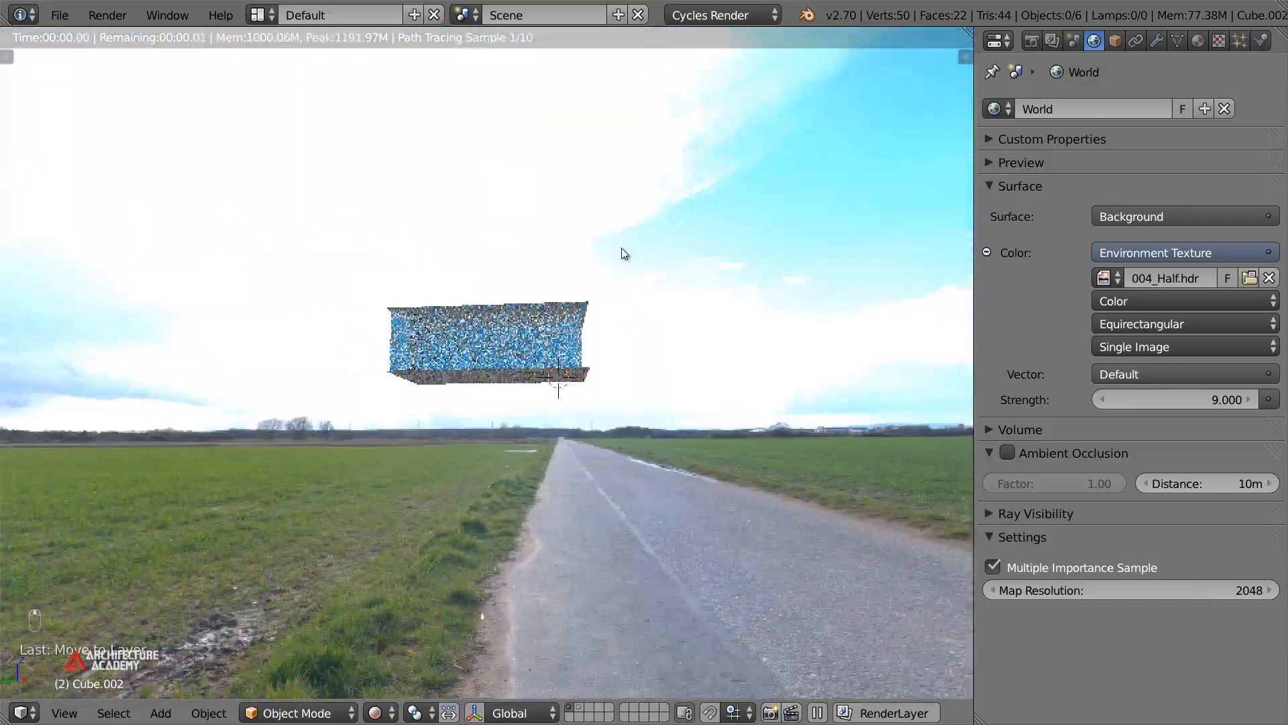
middle_click_drag(340, 347, 471, 419)
scroll(473, 419, "up", 6)
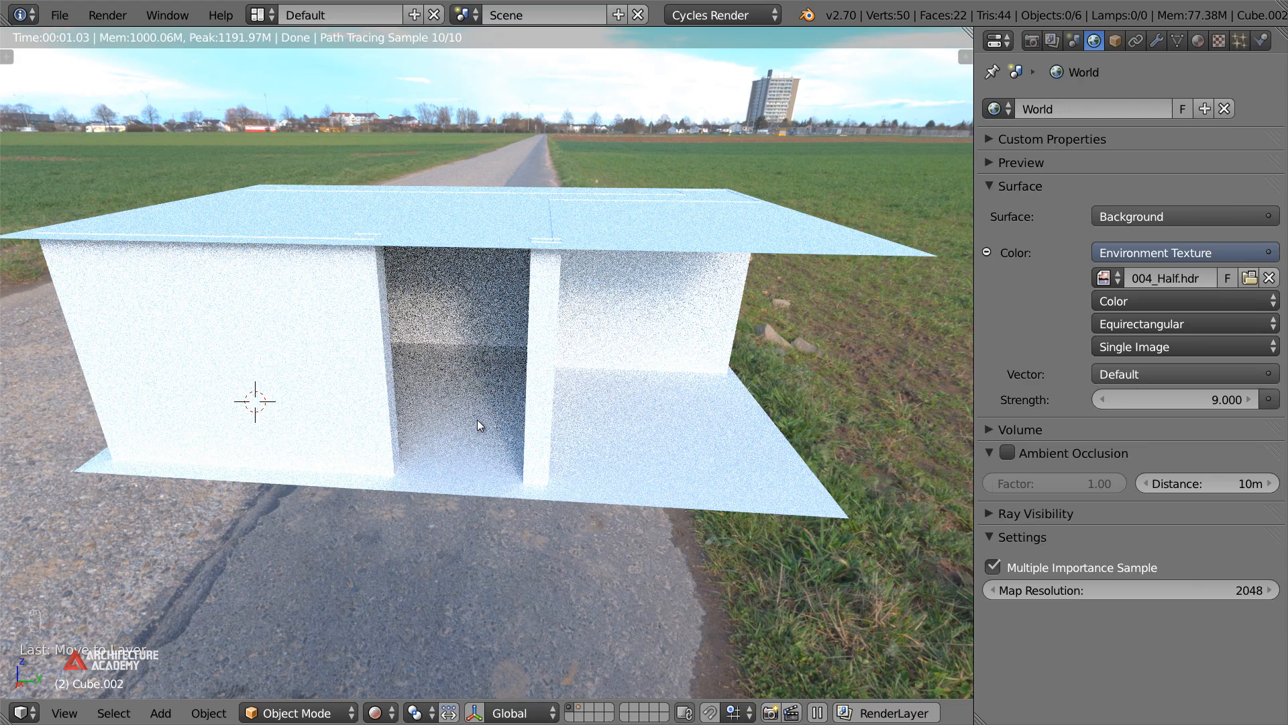
scroll(710, 373, "down", 6)
middle_click_drag(618, 389, 832, 378)
Lower the background strength to 0.1 with the environment's sun in view, and raise it back to 0.3
left_click_drag(1171, 401, 1126, 401)
middle_click_drag(557, 374, 722, 346)
left_click(1105, 396)
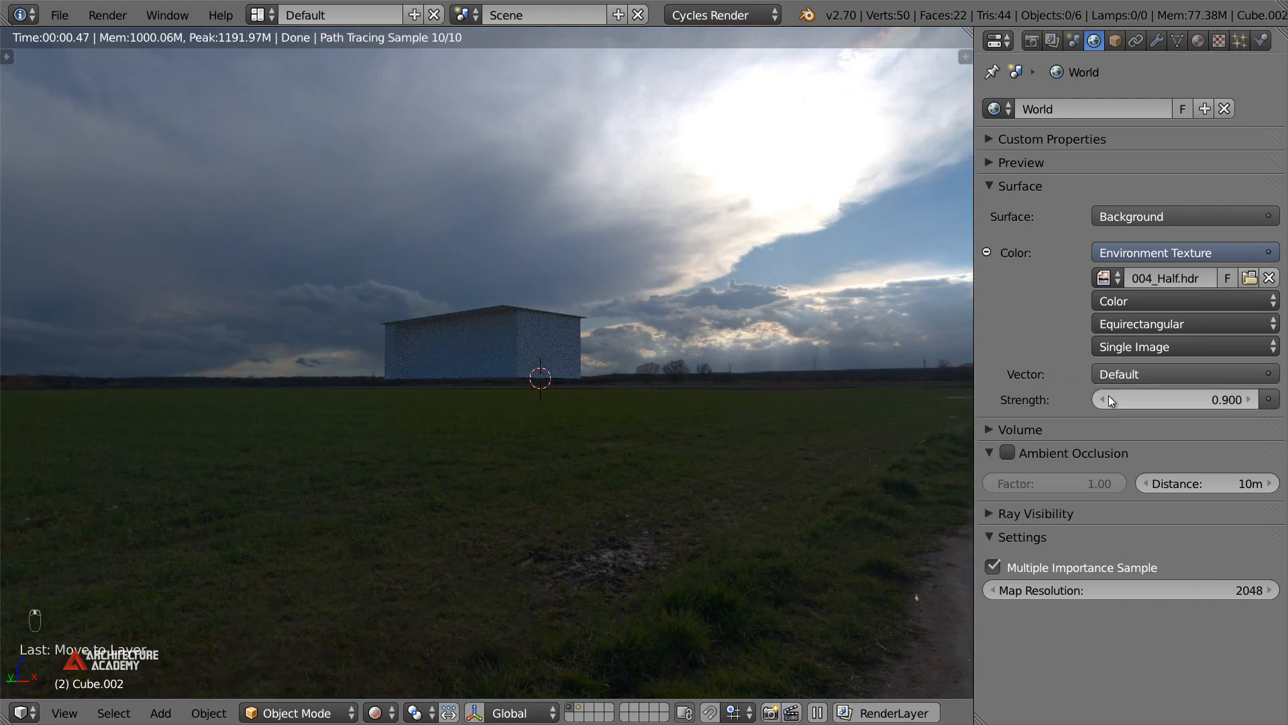
left_click(1105, 399)
left_click(1105, 399)
left_click(1105, 399)
left_click(1105, 399)
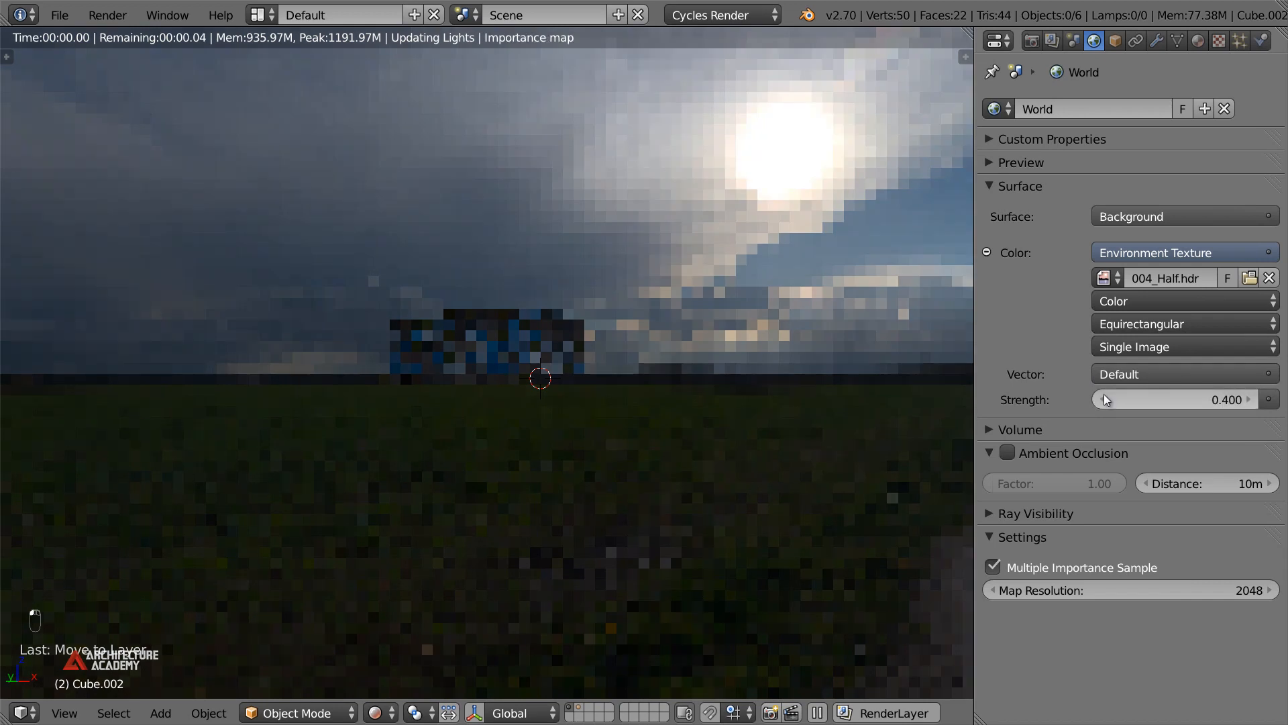
left_click(1105, 399)
left_click(1106, 397)
left_click(1106, 397)
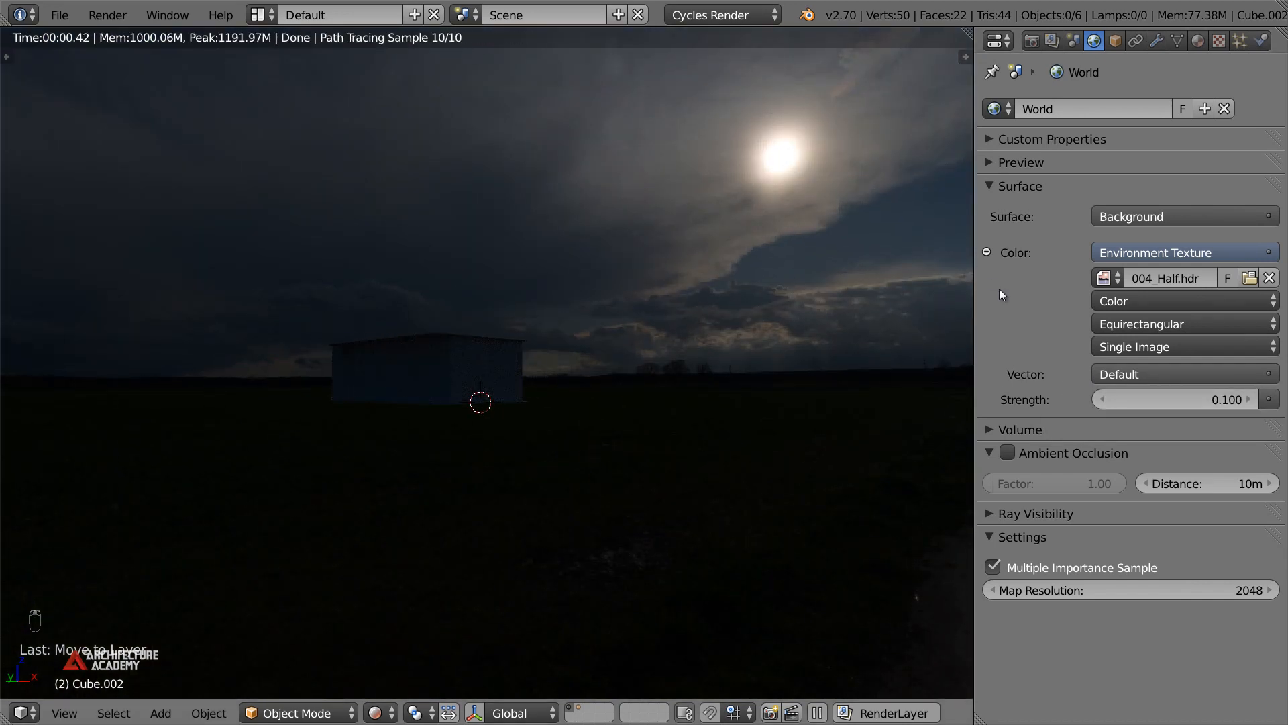
left_click(1252, 400)
left_click(1252, 400)
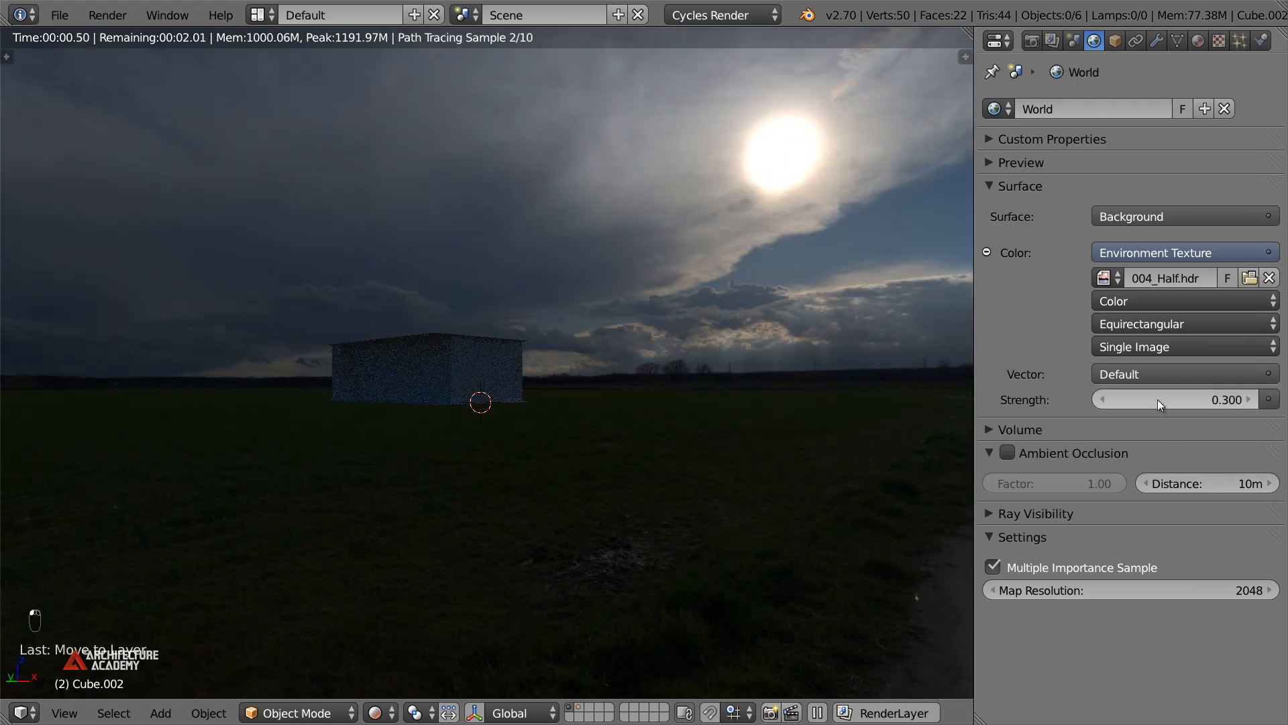
Load 004_Half.jpg as the environment image at a background strength of 0.2, and test its lighting down to almost zero strength
left_click(1103, 400)
left_click(1249, 278)
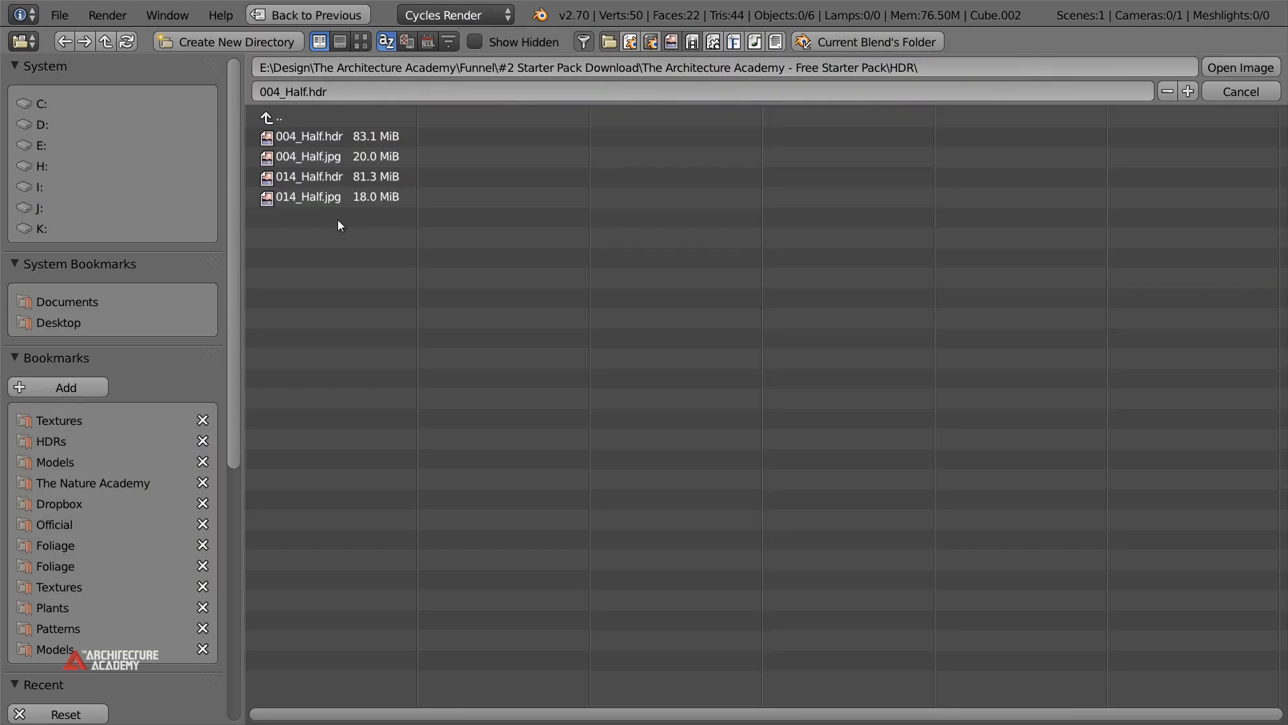
double_click(351, 155)
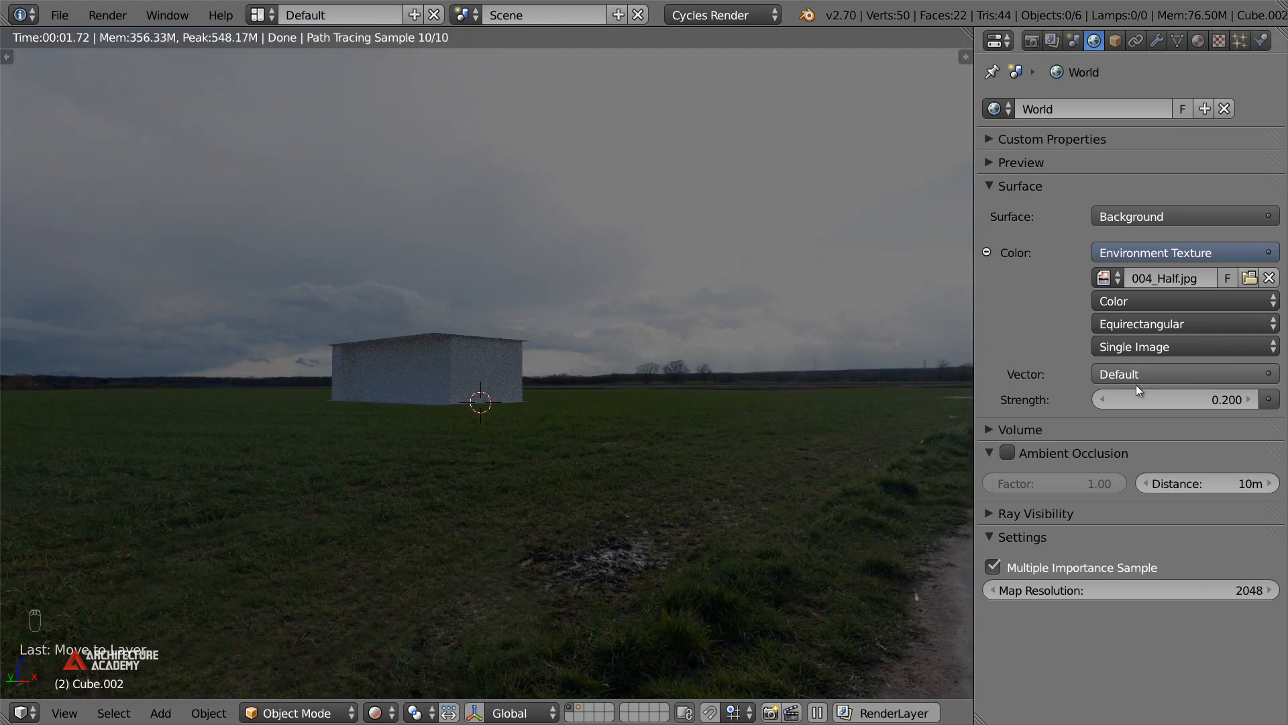
left_click(1107, 394)
left_click(1107, 393)
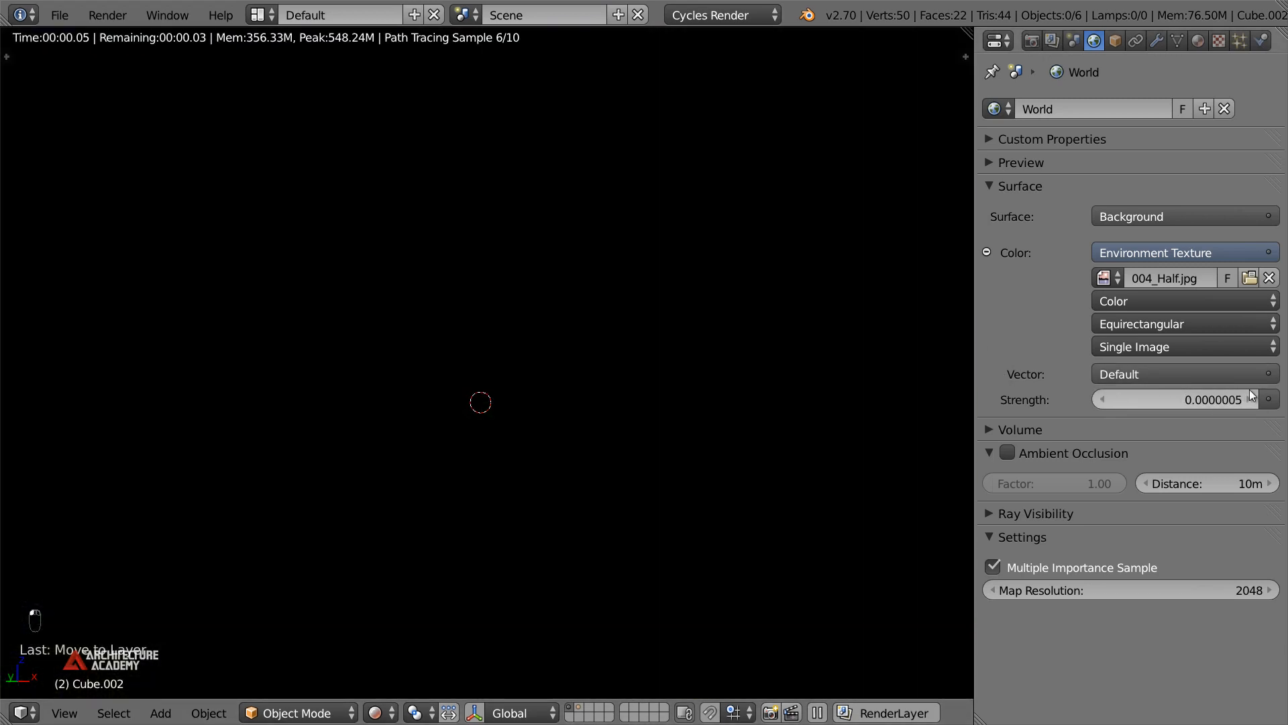
left_click(1248, 398)
left_click(1248, 398)
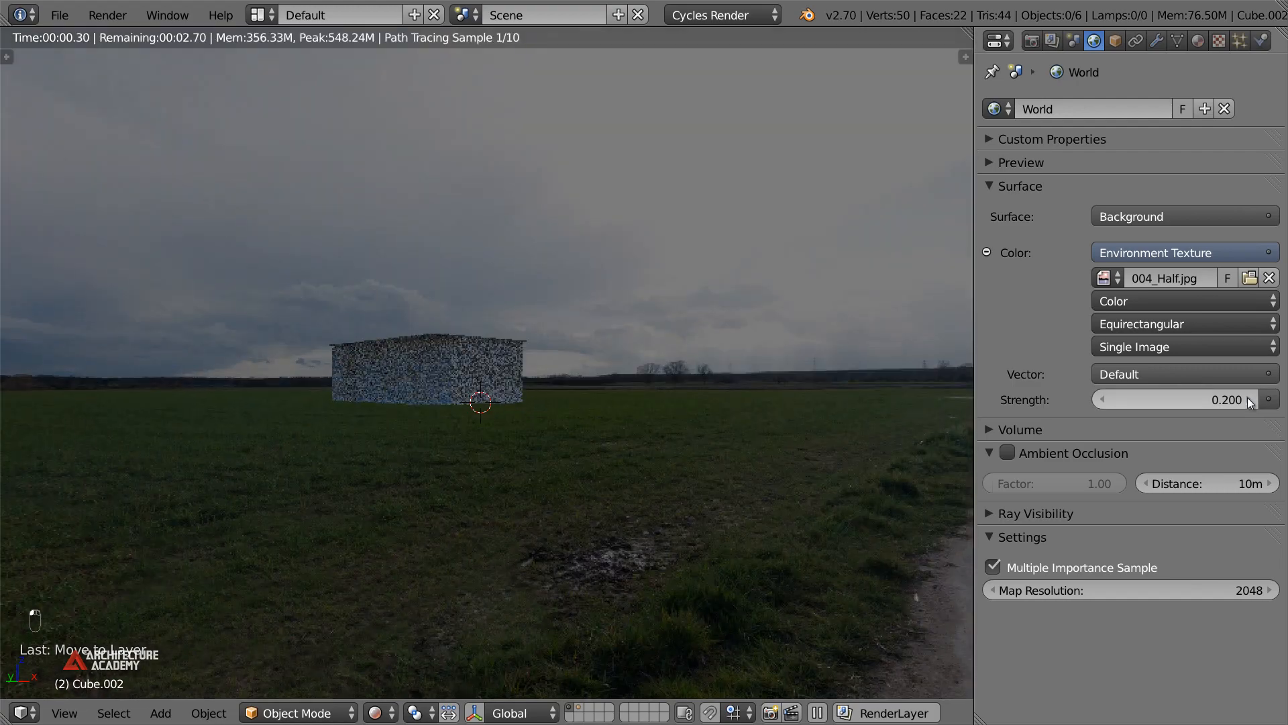
Raise the background strength to 0.4 and load 004_Half.hdr as the environment image
left_click(1249, 398)
left_click(1250, 397)
left_click(1249, 278)
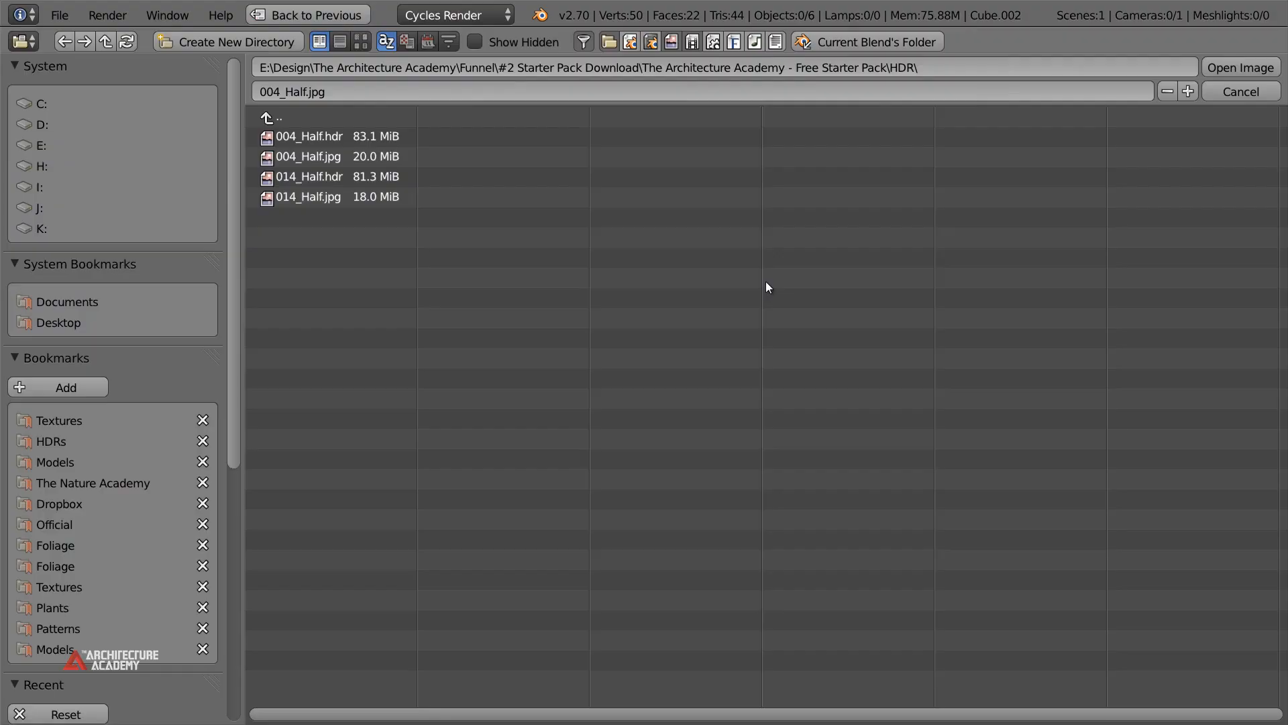
double_click(344, 126)
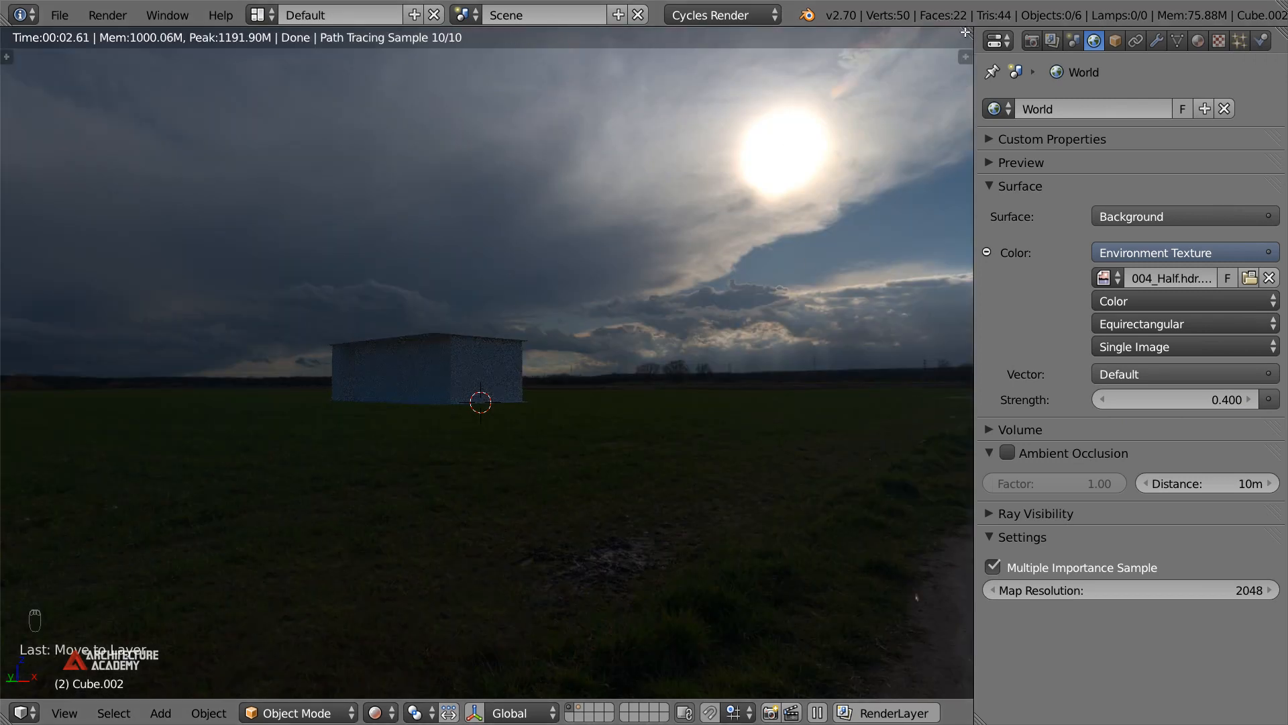
Split the 3D view in two and turn the new area into a Node Editor showing the world nodes
left_click_drag(967, 32, 367, 40)
left_click(391, 712)
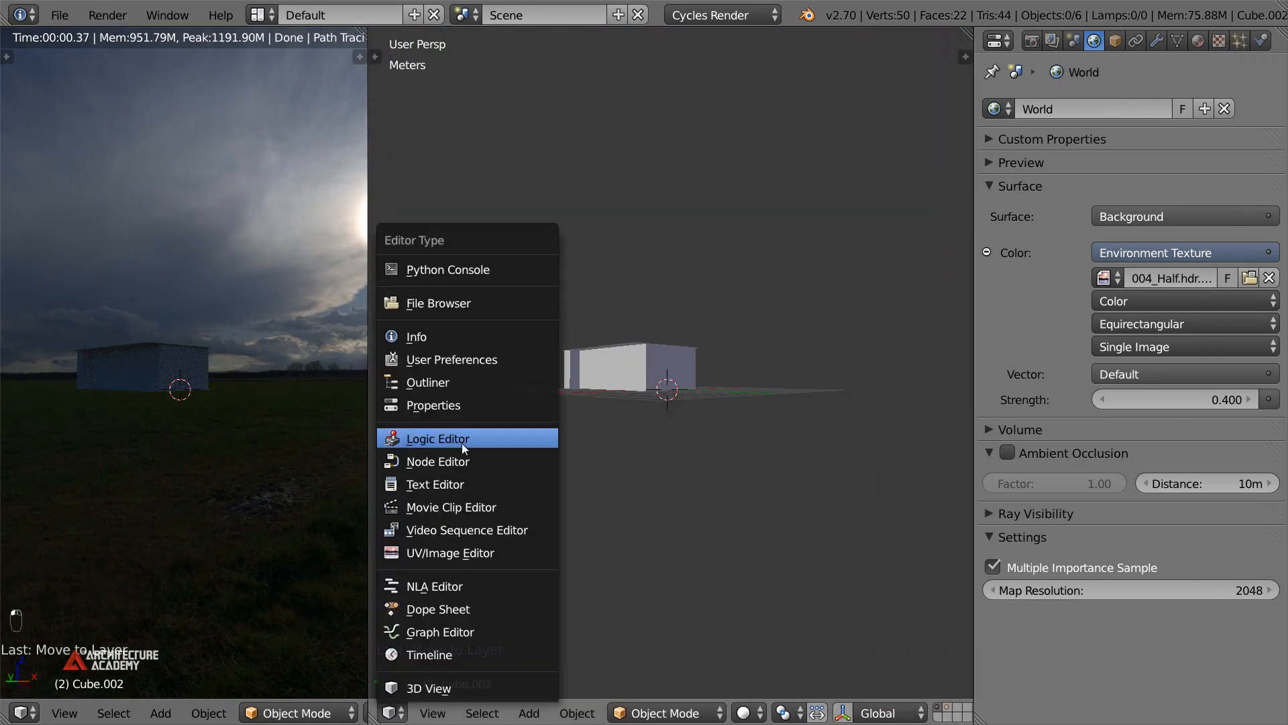
left_click(469, 461)
key("n")
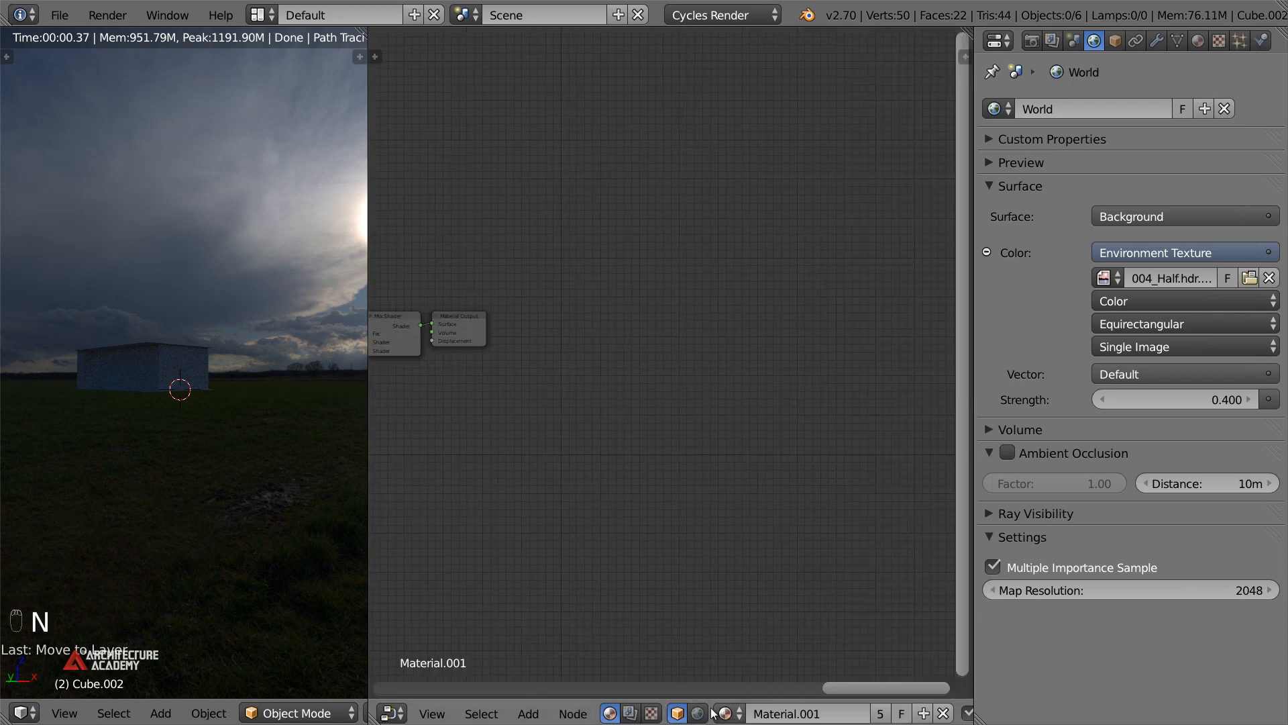
left_click(697, 714)
scroll(685, 477, "up", 2)
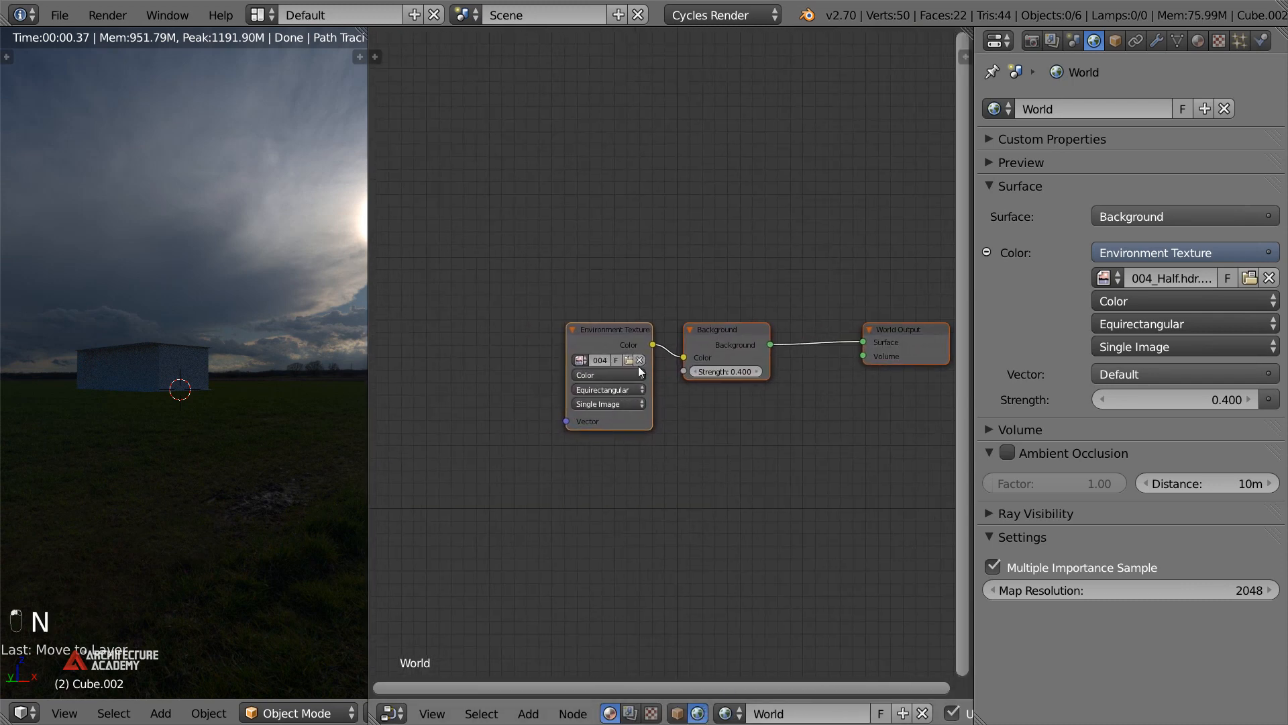
Move the Environment Texture node well away from the Background node to make room between them
key("g")
left_click(457, 347)
key("g")
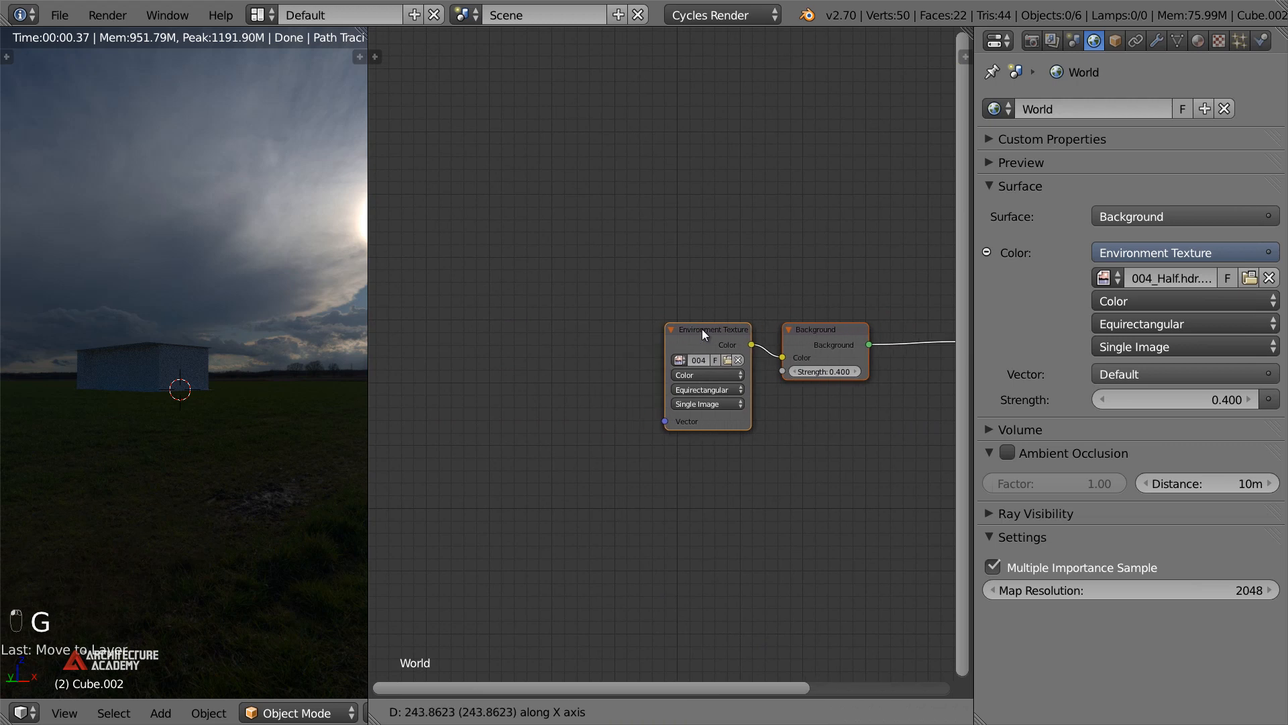
right_click(594, 335)
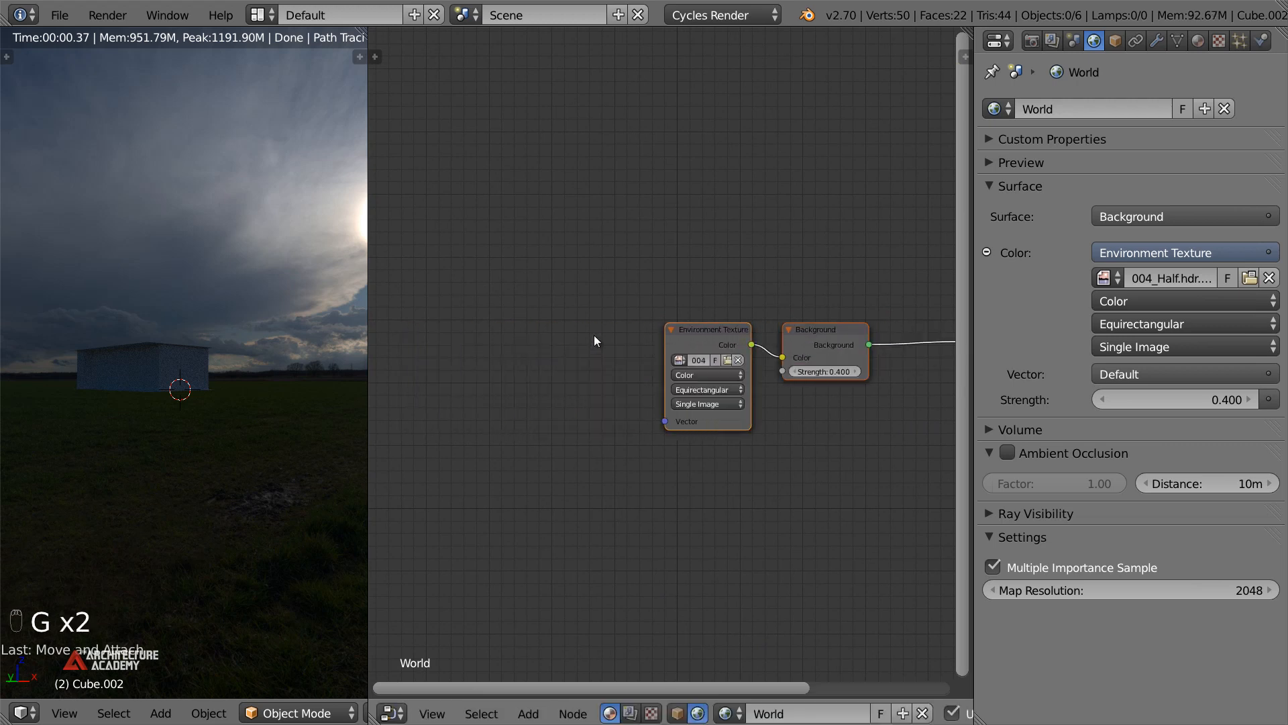
left_click(716, 333)
key("g")
left_click(543, 362)
scroll(581, 371, "up", 2)
middle_click_drag(602, 362, 597, 361)
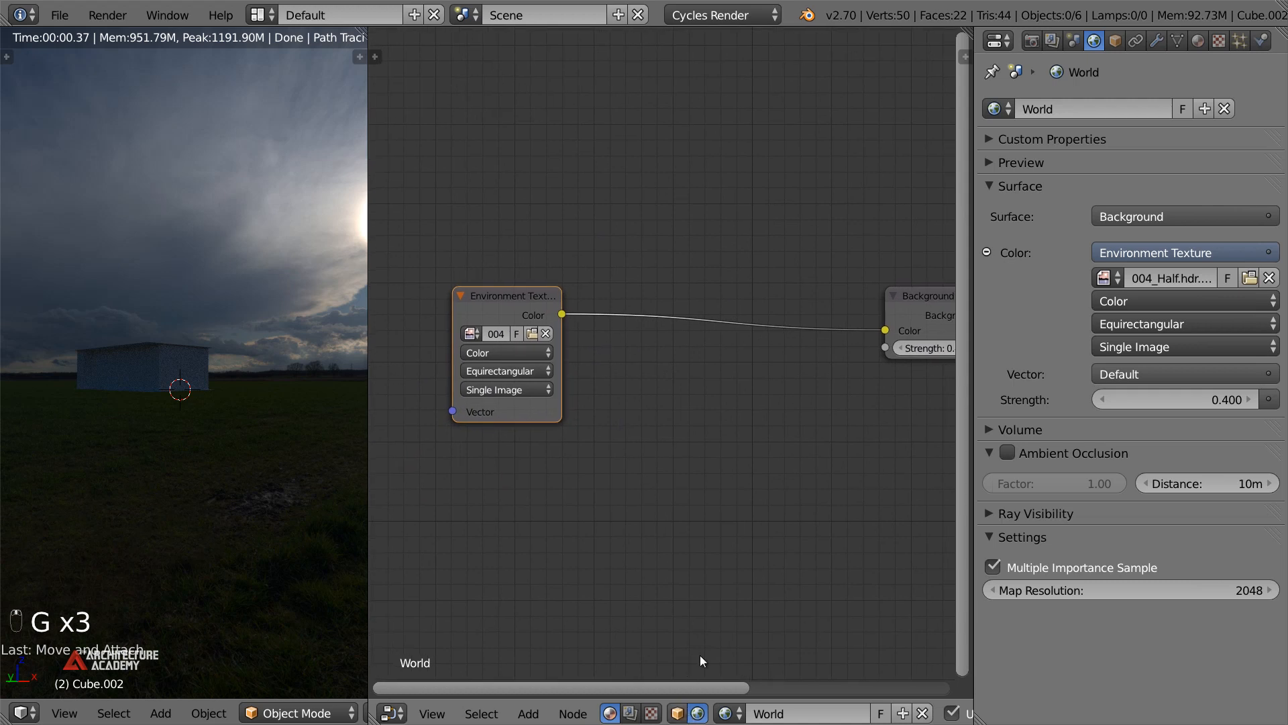
left_click(406, 713)
left_click(457, 458)
middle_click_drag(700, 380, 669, 372)
left_click(482, 288)
Add a Math node between the Environment Texture and Background nodes and link the texture's color to its first value
middle_click_drag(651, 426, 605, 349)
key("shift+a")
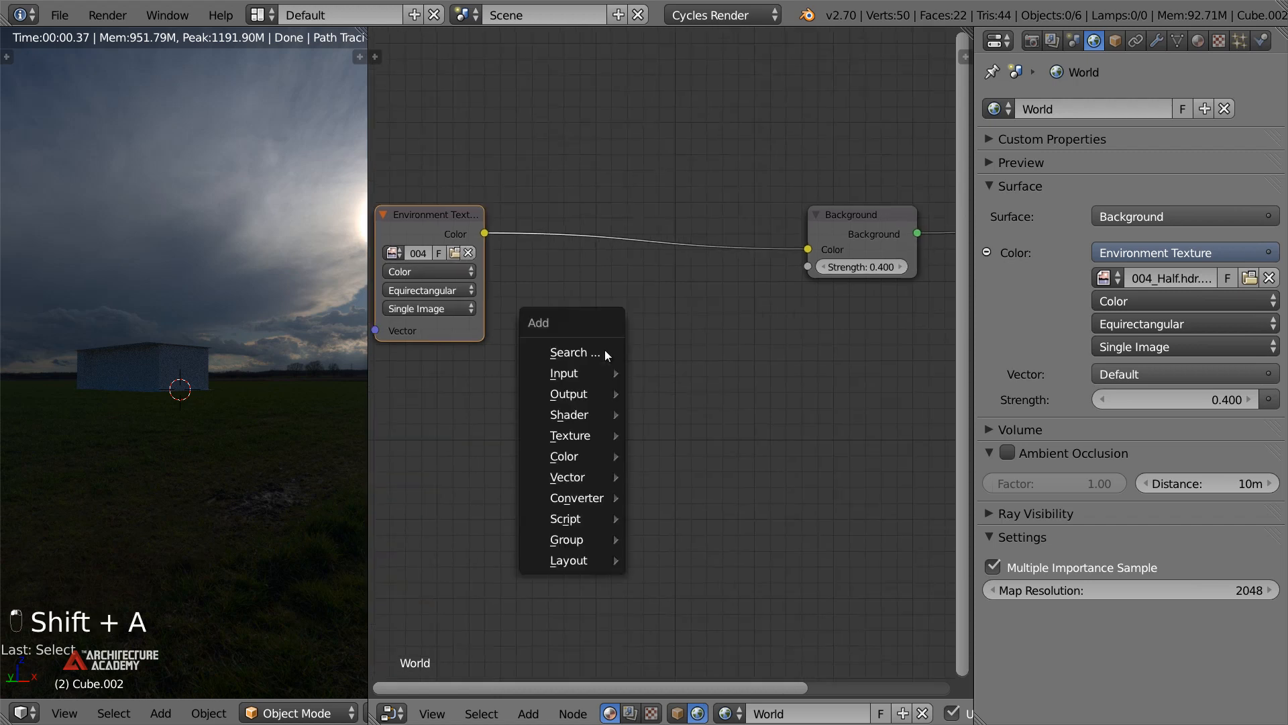
mouse_move(594, 501)
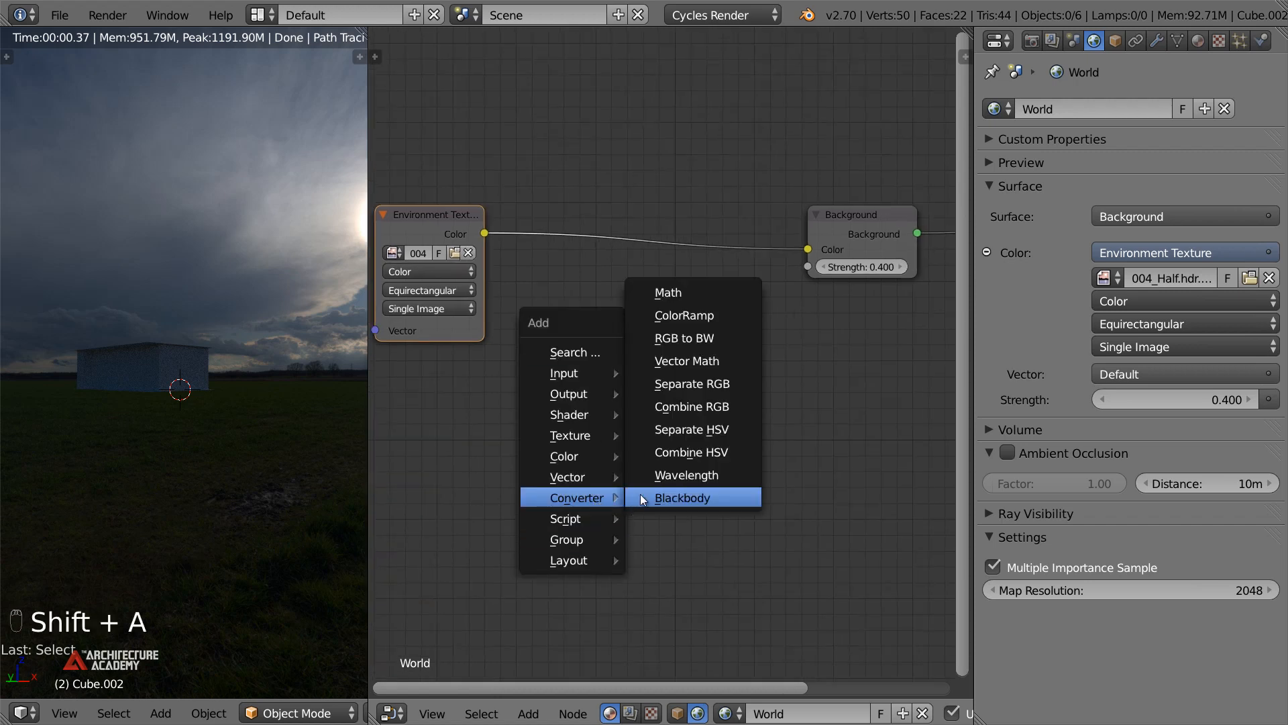
left_click(688, 295)
left_click(581, 289)
left_click_drag(483, 233, 577, 370)
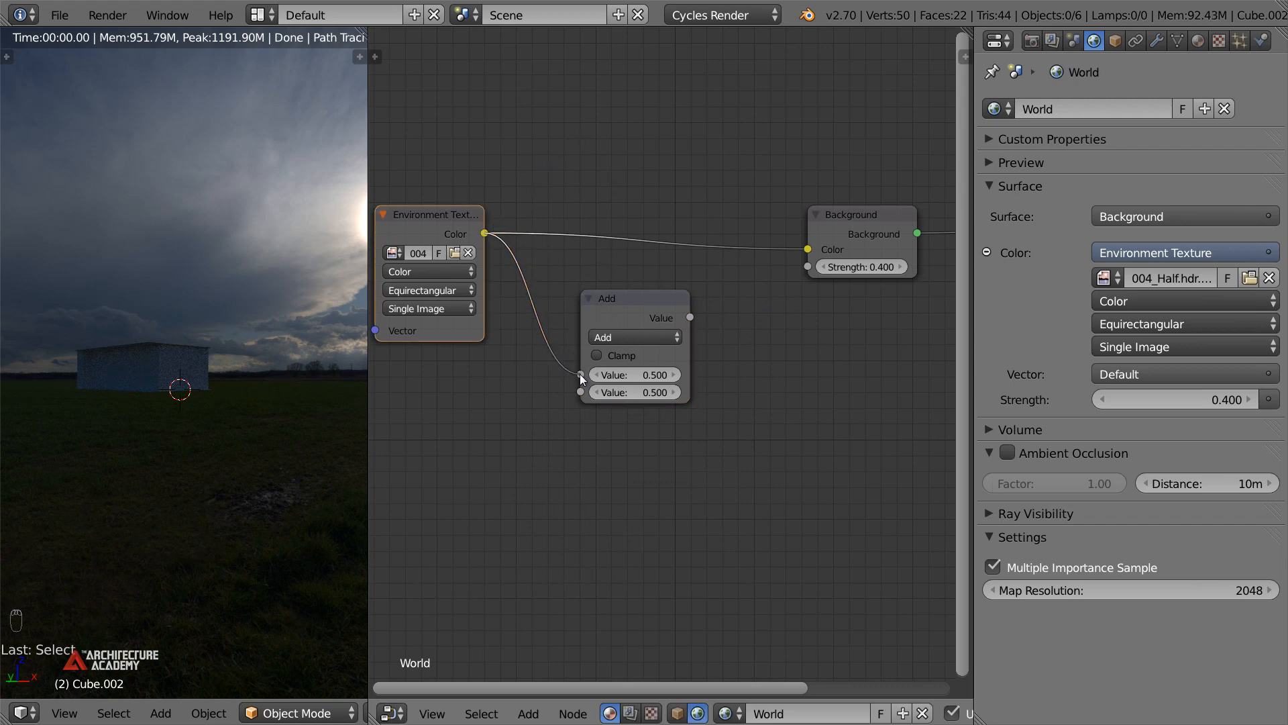
Set the Math node's operation to Multiply and link its output to the Background node's strength
left_click(633, 337)
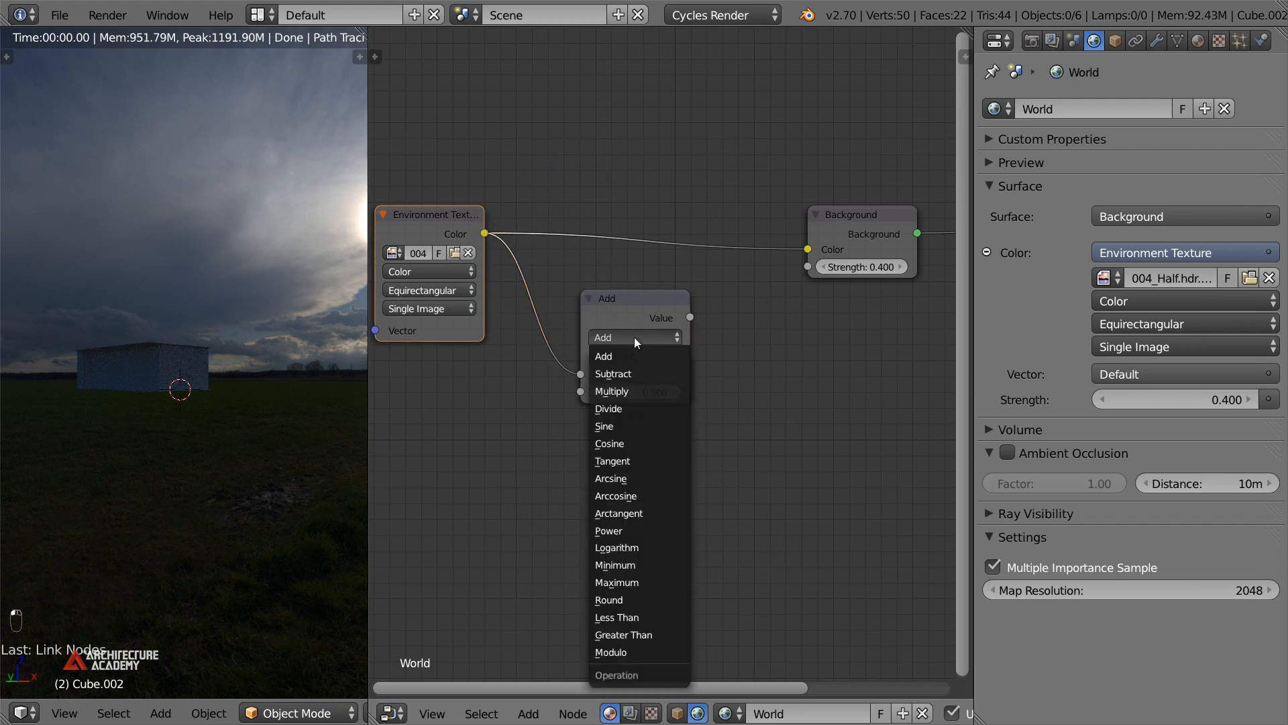
left_click(634, 389)
left_click_drag(691, 317, 807, 267)
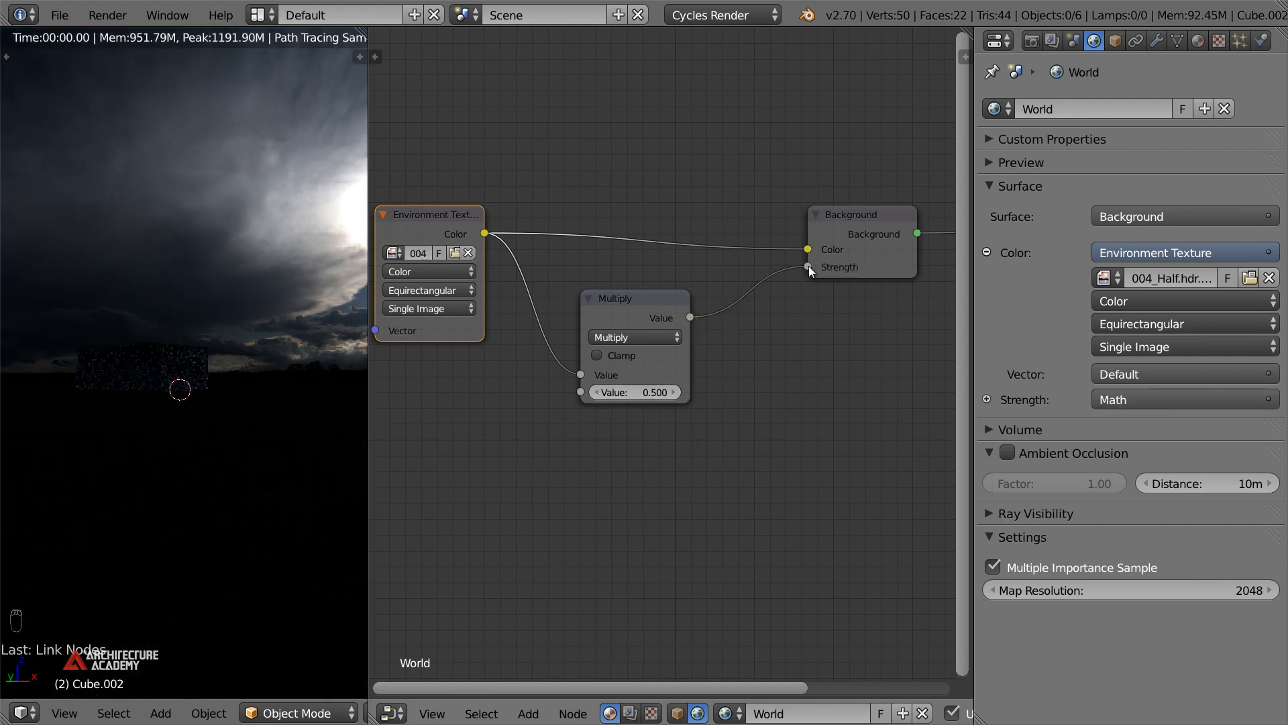
Set the Multiply node's second value to 3.3 and view the room through the camera in a widened viewport
middle_click_drag(308, 421, 325, 424)
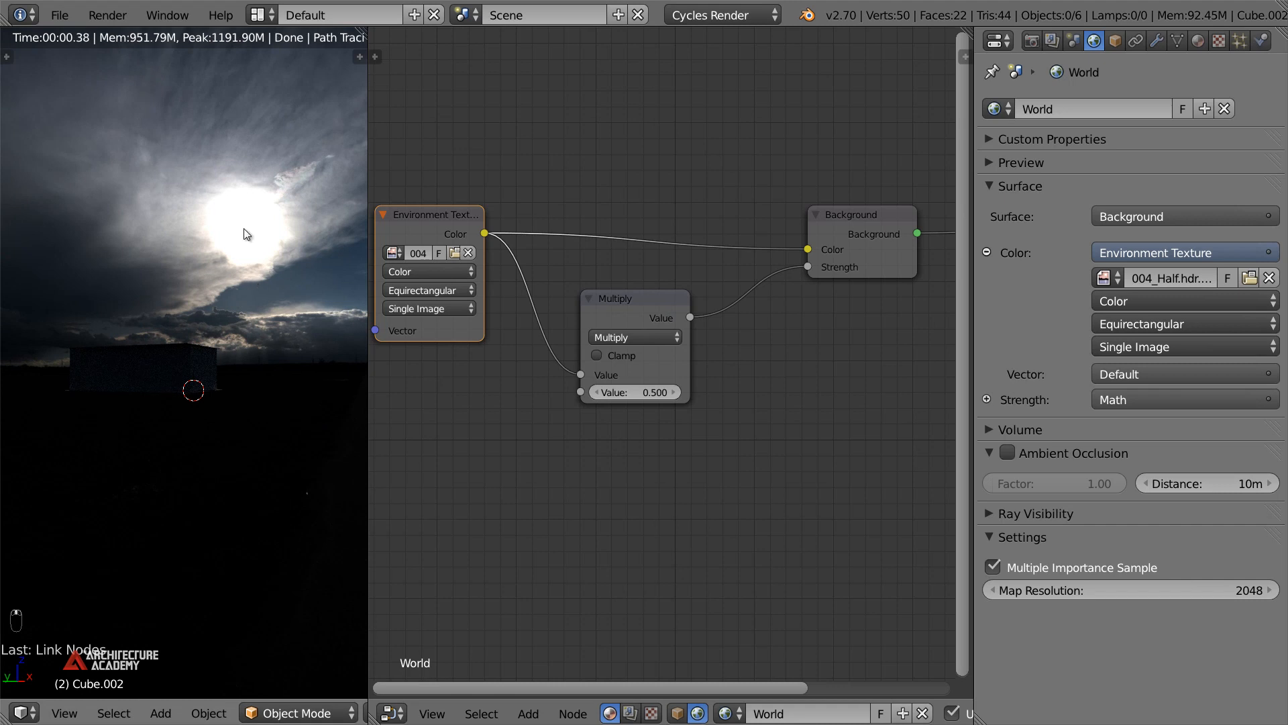
left_click_drag(682, 388, 512, 416)
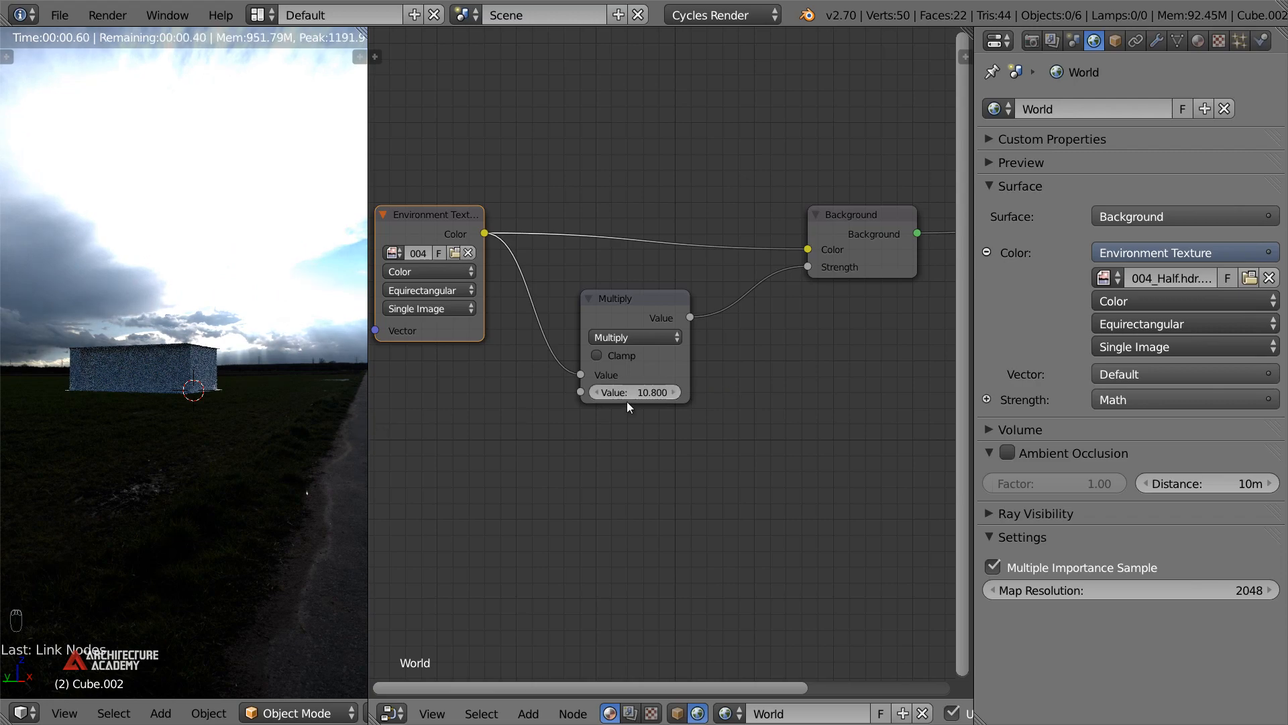
key("KP_0")
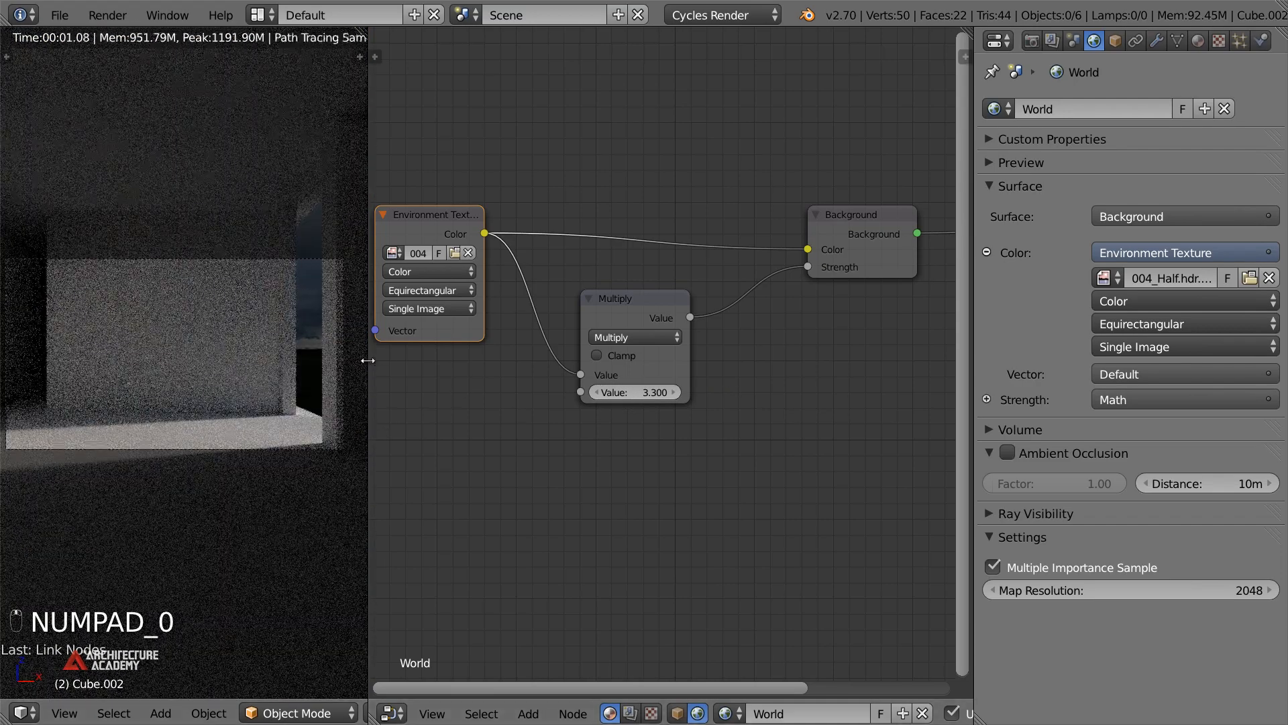
left_click_drag(368, 360, 551, 375)
middle_click_drag(373, 440, 426, 427, "shift")
scroll(415, 433, "up", 1)
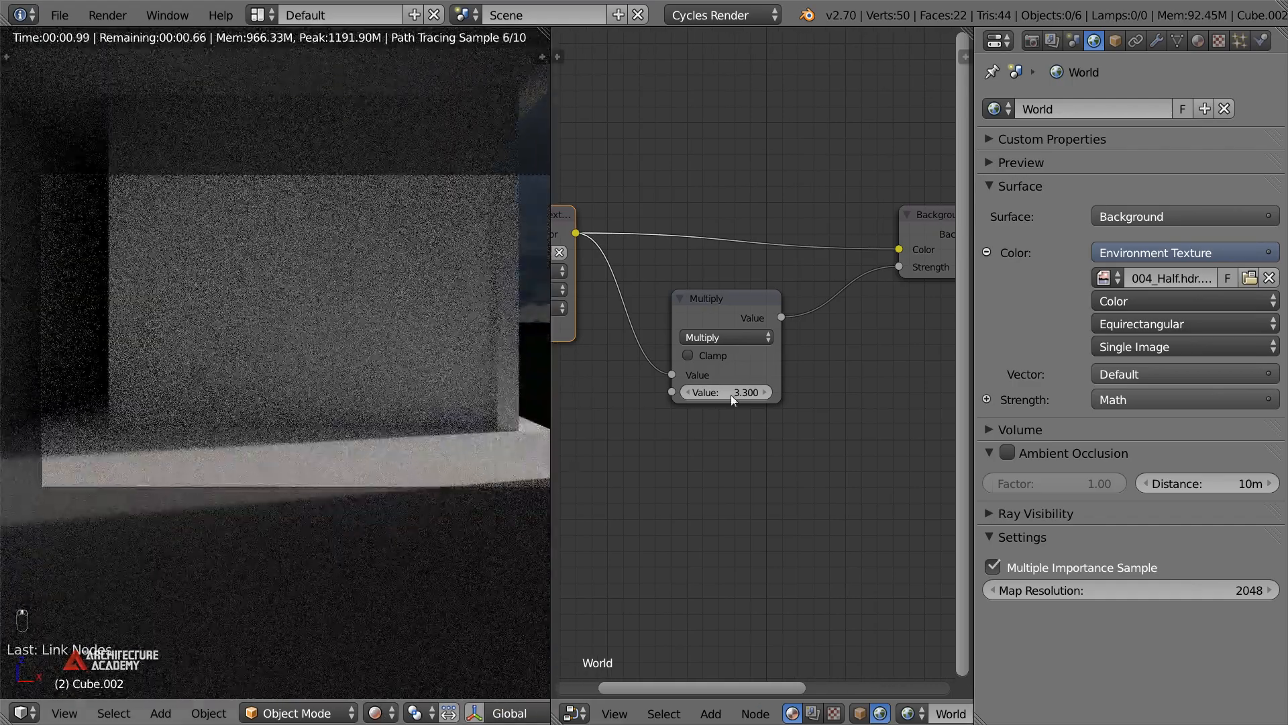
Try 14.4 as the Multiply node's second value, and set it to 12
mouse_move(730, 394)
left_mouse_down()
mouse_move(820, 396)
mouse_move(727, 393)
left_mouse_up()
left_click(729, 394)
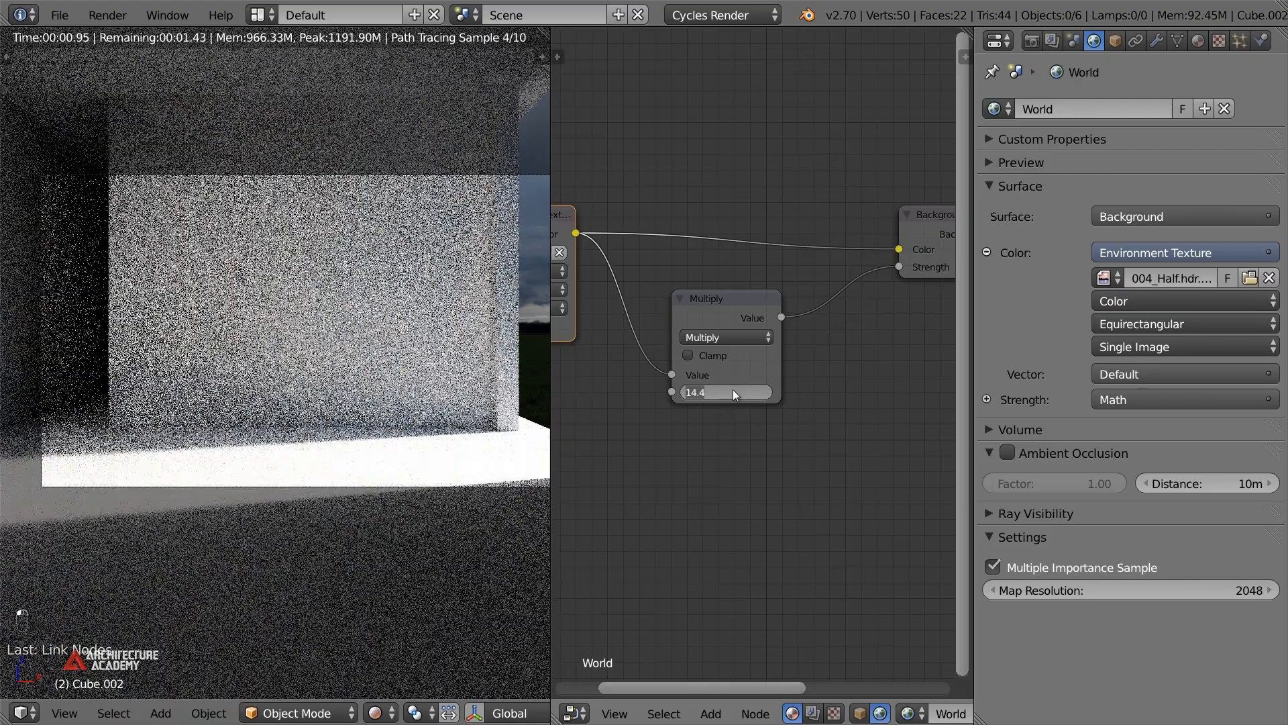
type("12")
key("Return")
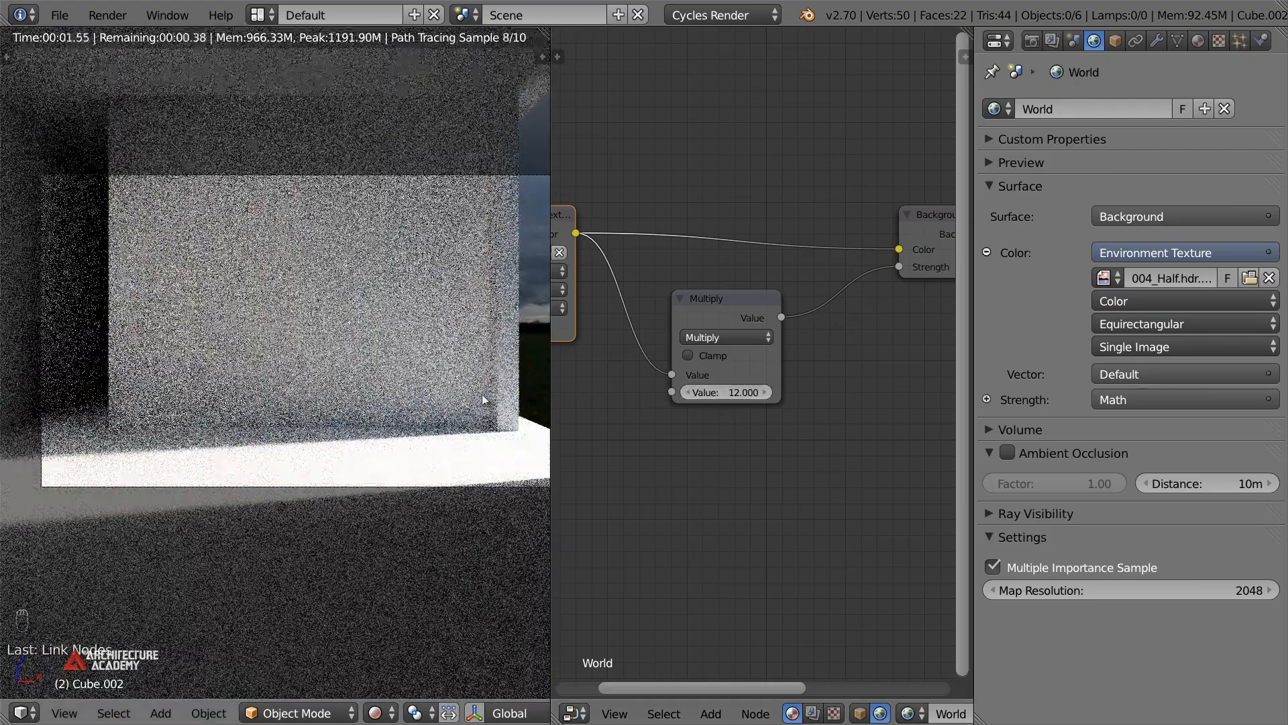
Compare with a fixed background strength of 10 by cutting the Multiply node's link, and reconnect it to the strength
middle_click_drag(884, 365, 811, 362)
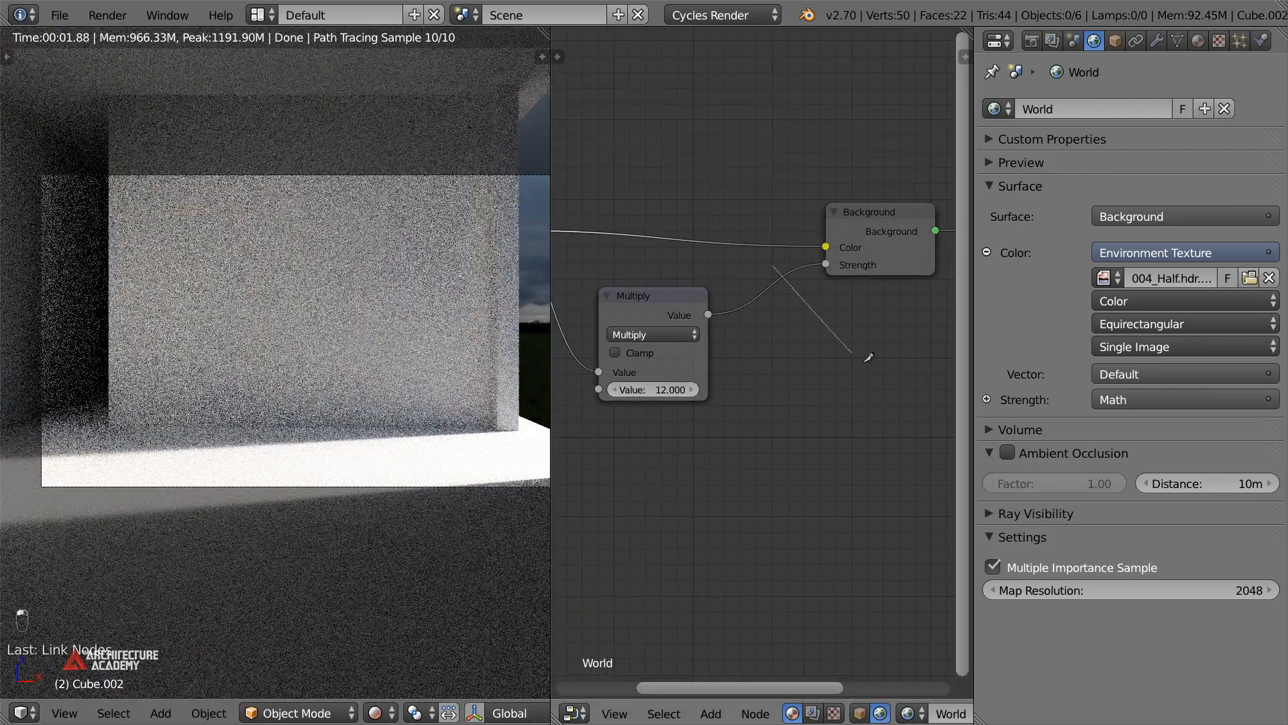
right_click_drag(869, 356, 870, 356, "ctrl")
left_click(883, 271)
type("1")
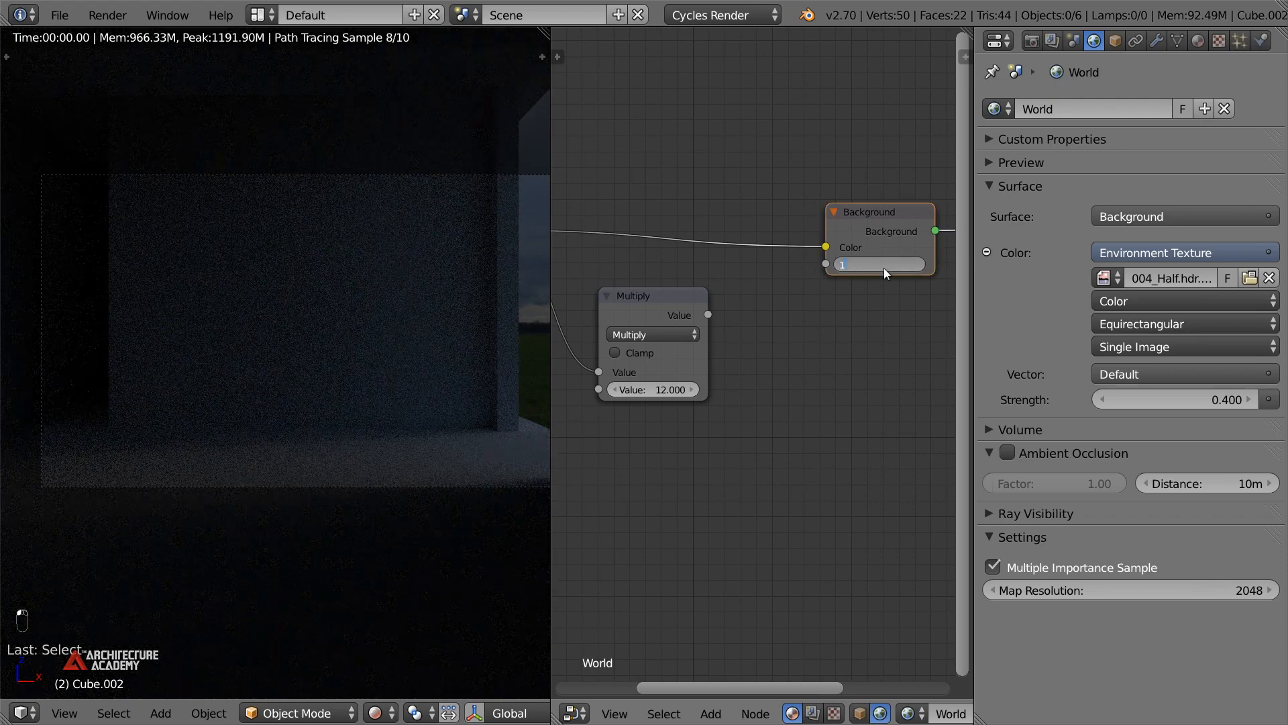
type("0")
key("Return")
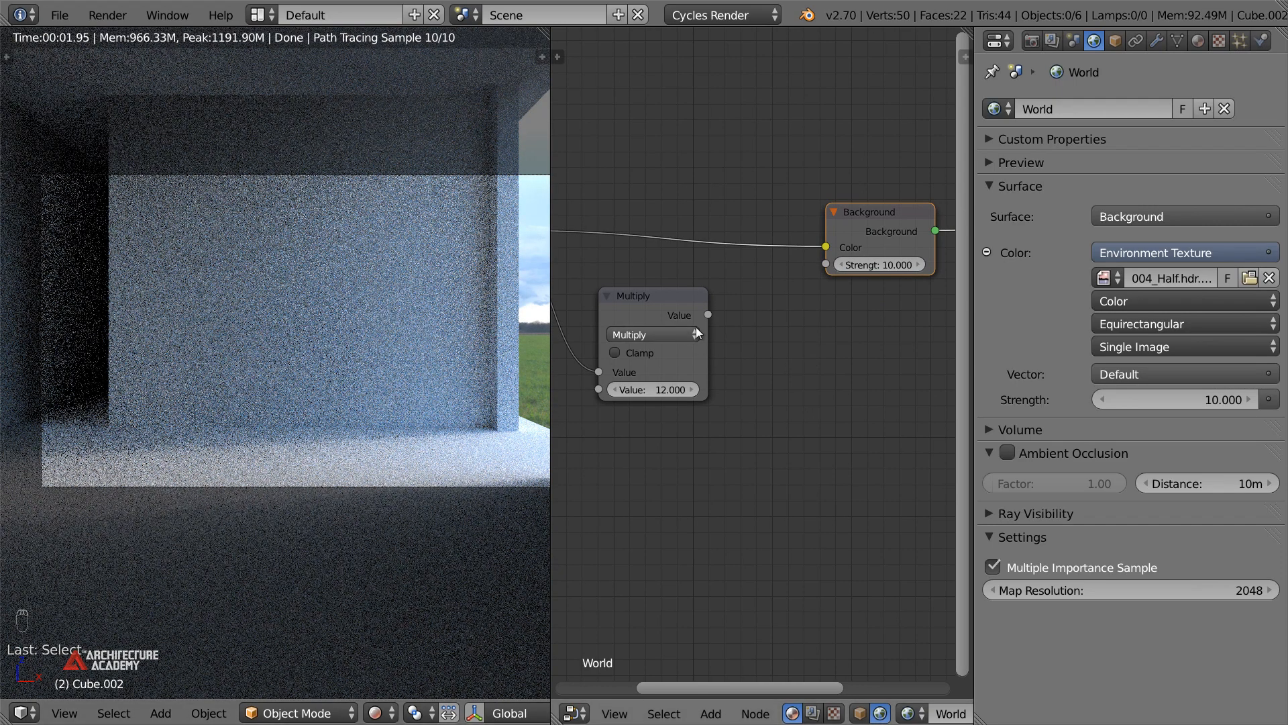
left_click_drag(839, 268, 832, 266)
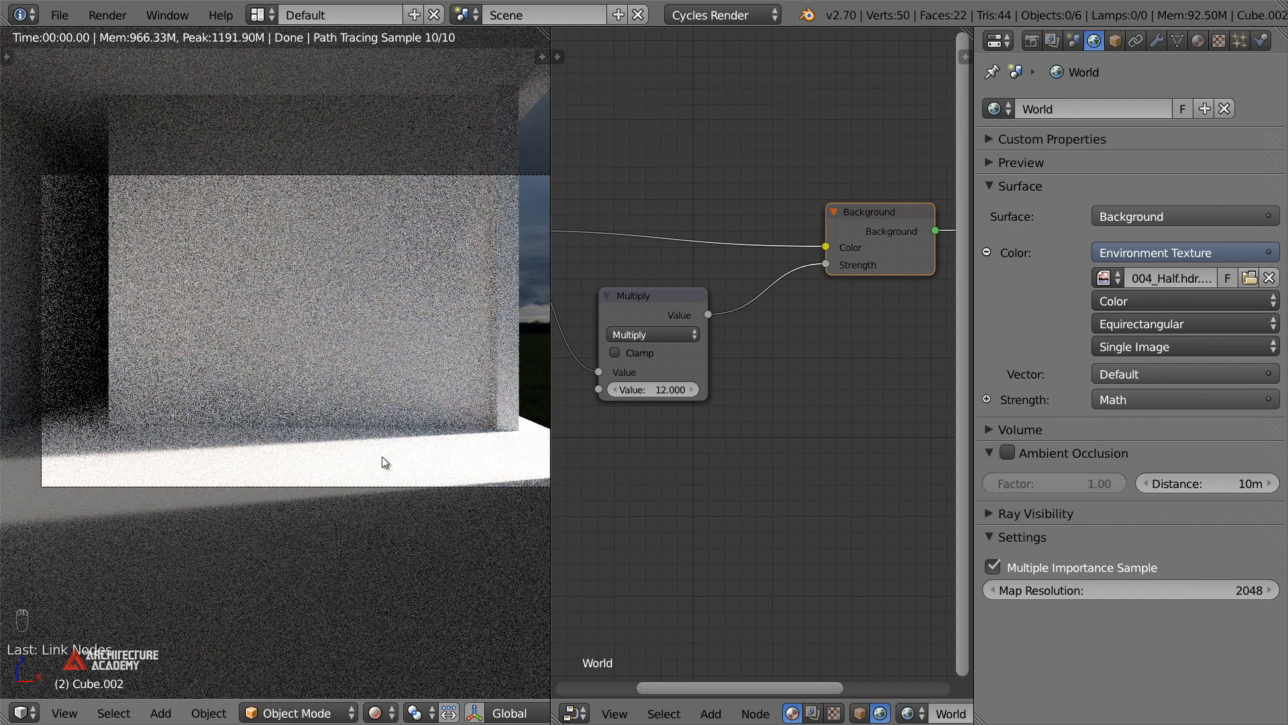
middle_click_drag(240, 463, 319, 445)
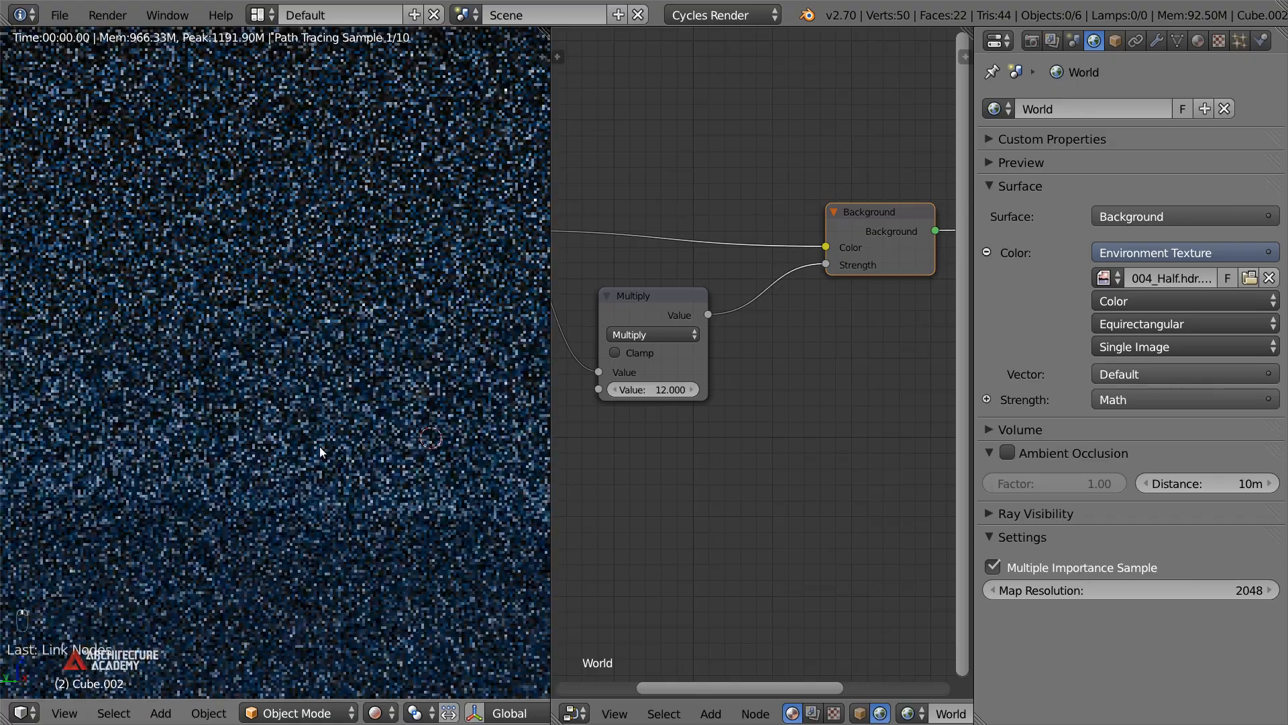
scroll(299, 438, "down", 10)
key("KP_0")
Move the Background and World Output nodes further from the Multiply node to free space for another node
scroll(715, 345, "down", 2)
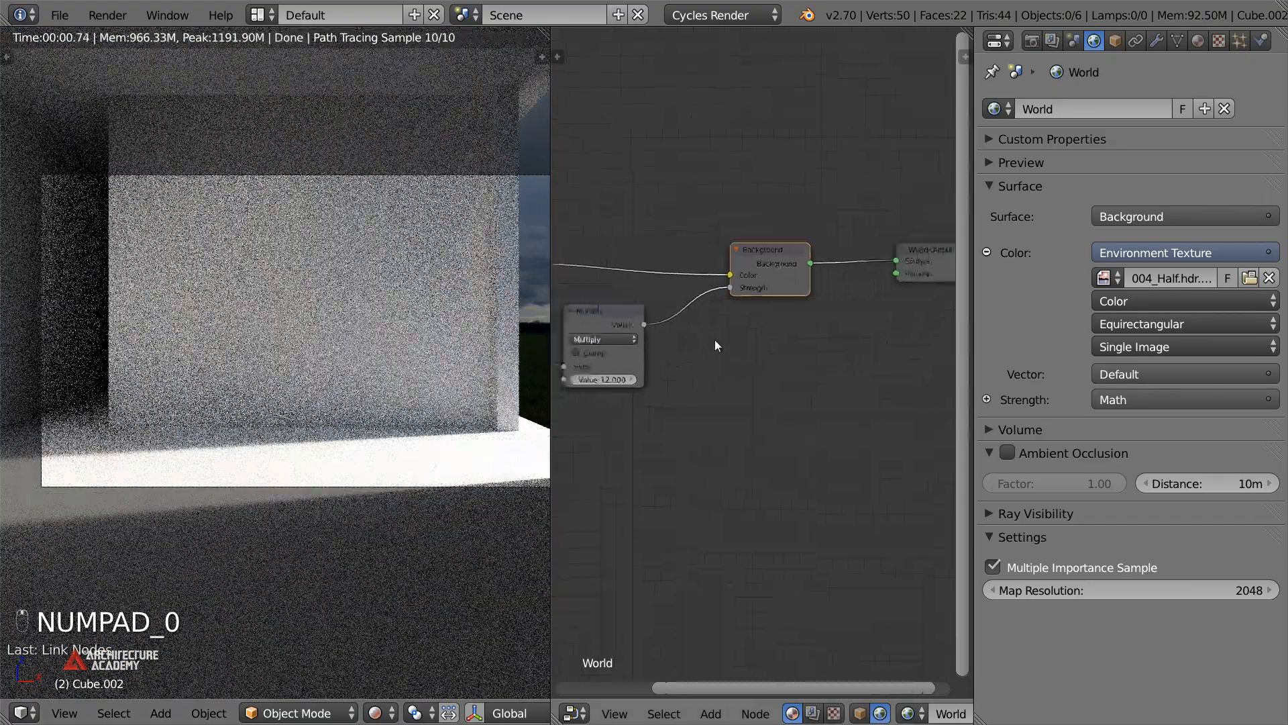
middle_click_drag(713, 338, 664, 337)
key("g")
left_click(858, 275)
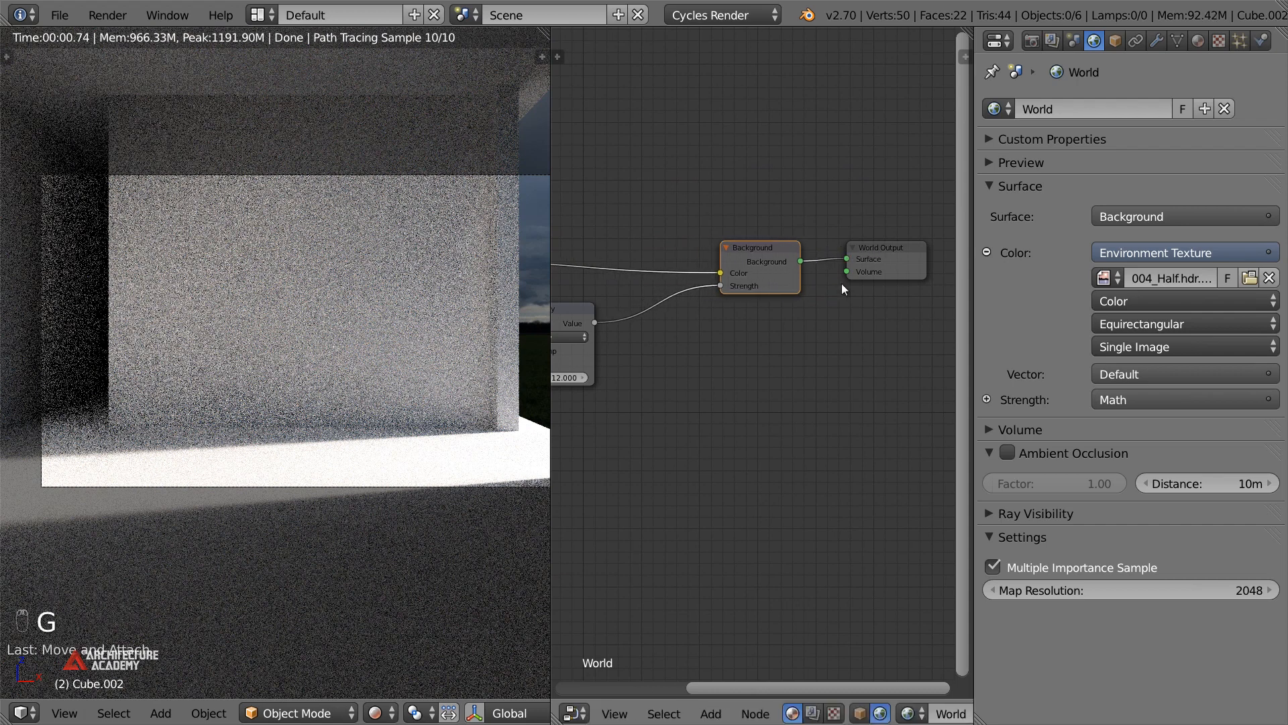
key("g")
left_click(820, 332)
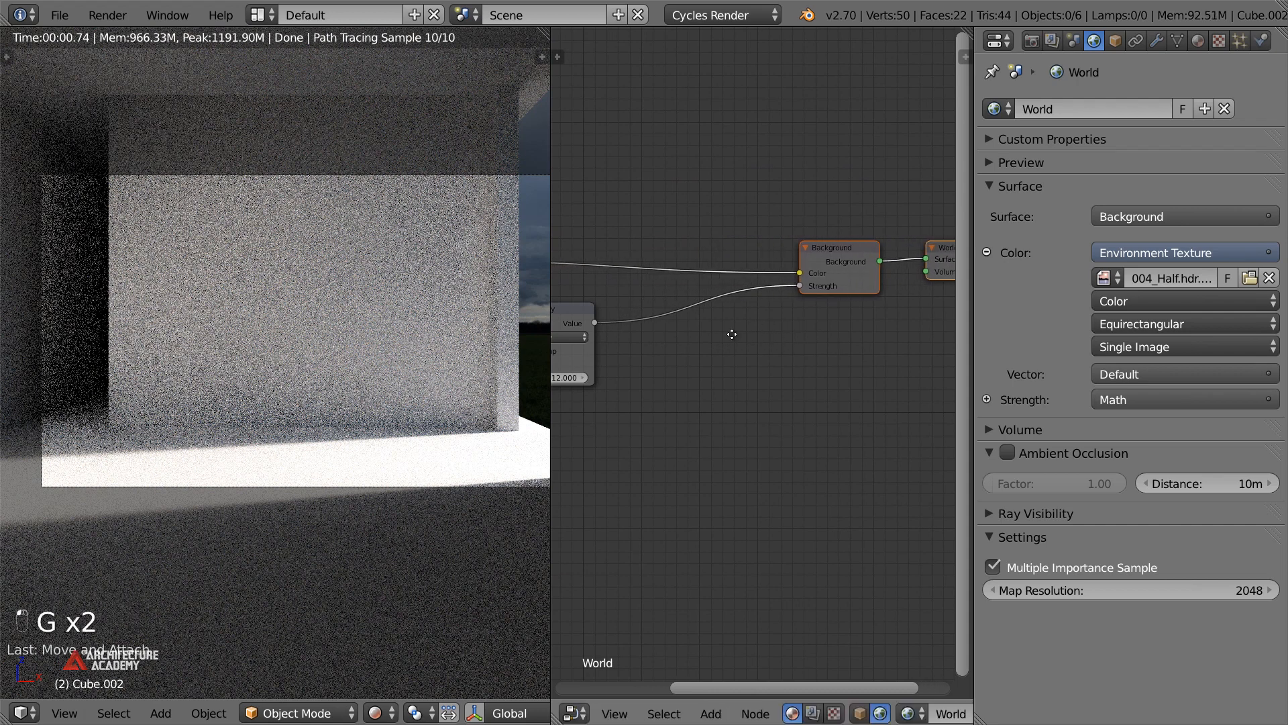
middle_click_drag(731, 334, 818, 325)
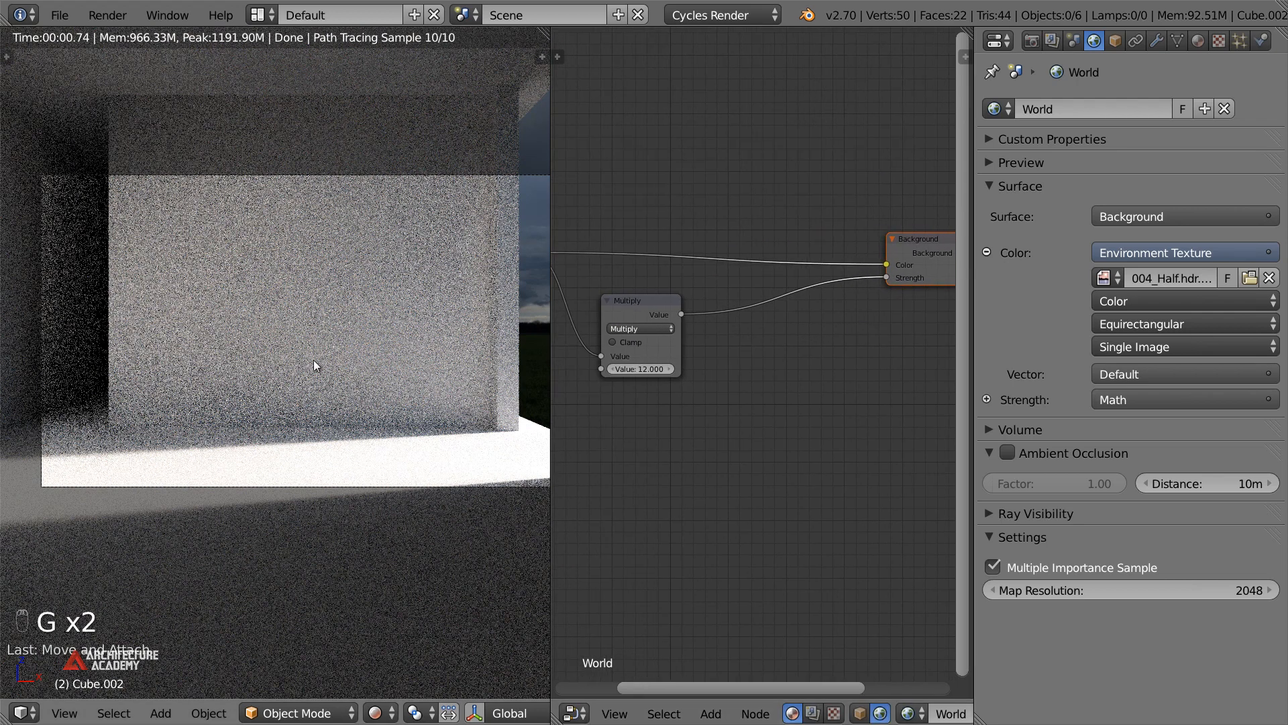
Duplicate the Multiply node onto its link to the Background strength and change the copy's operation to Add
middle_click_drag(757, 362, 752, 335)
left_click(697, 299)
scroll(705, 336, "up", 1)
key("shift+d")
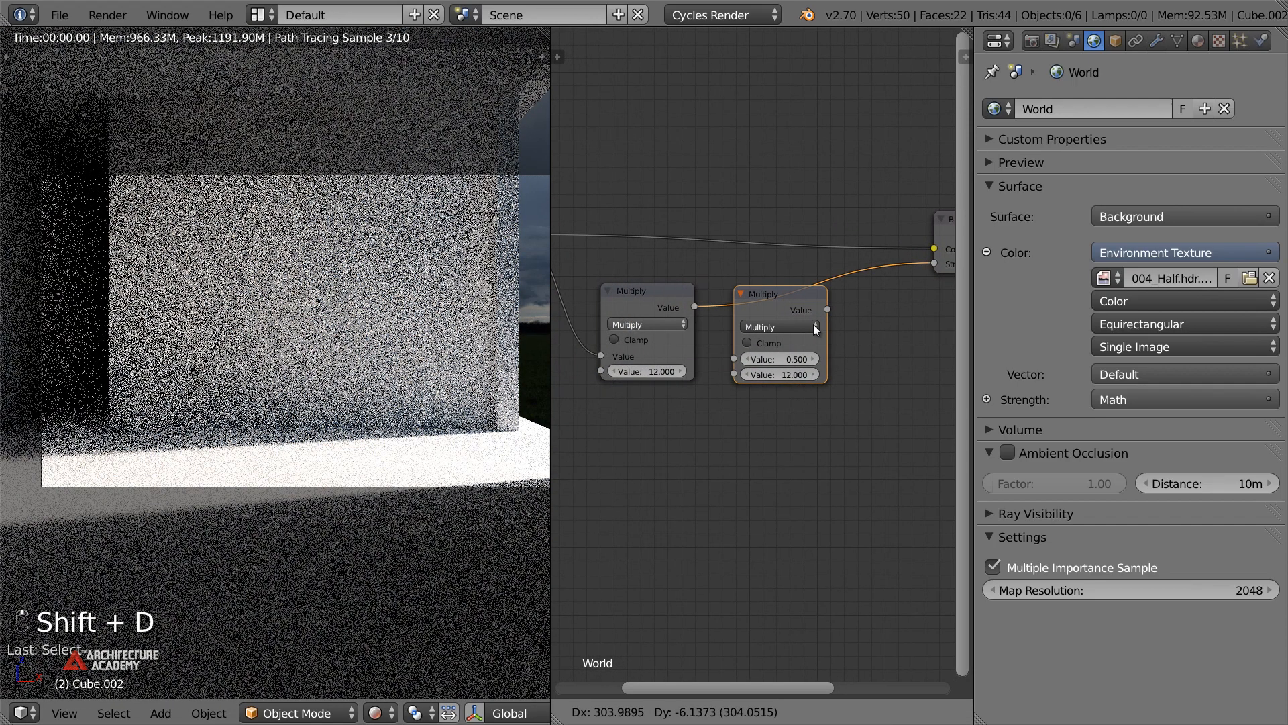
left_click(812, 323)
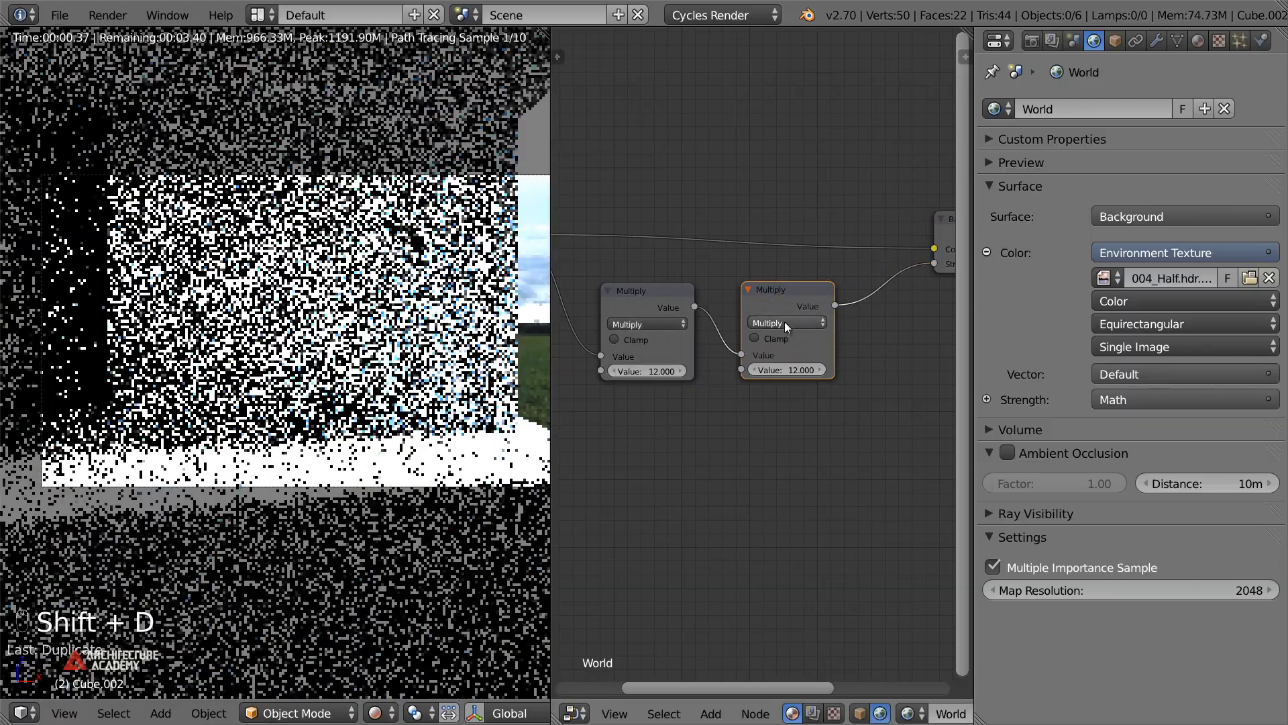
left_click(784, 321)
left_click(768, 307)
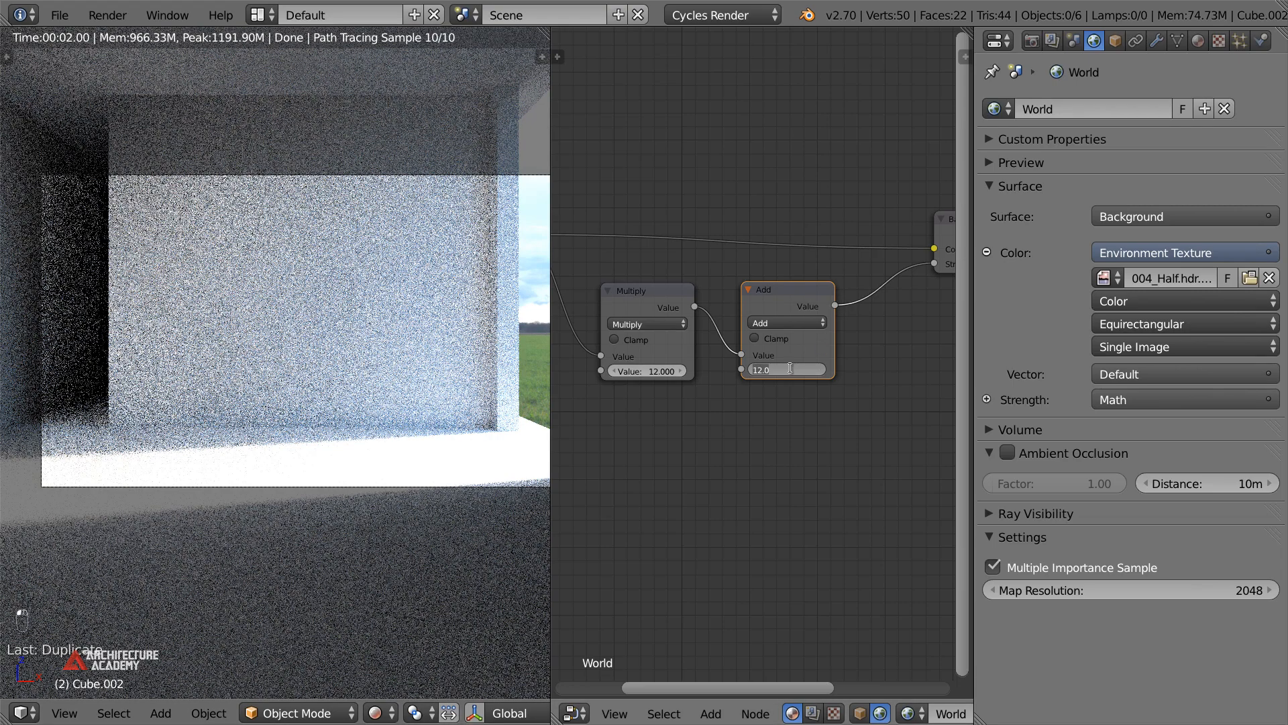
Try 6.2 as the Add node's second value, and set it to 10
key("Return")
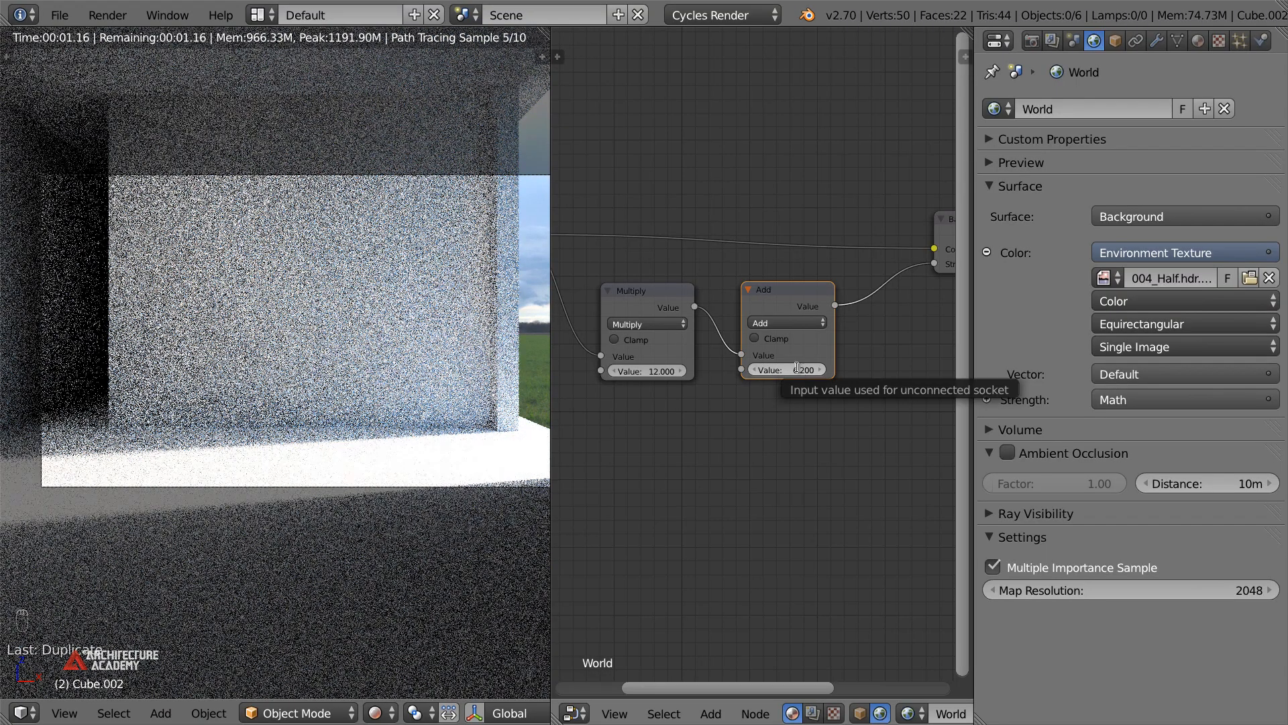
left_click(797, 367)
type("6.2")
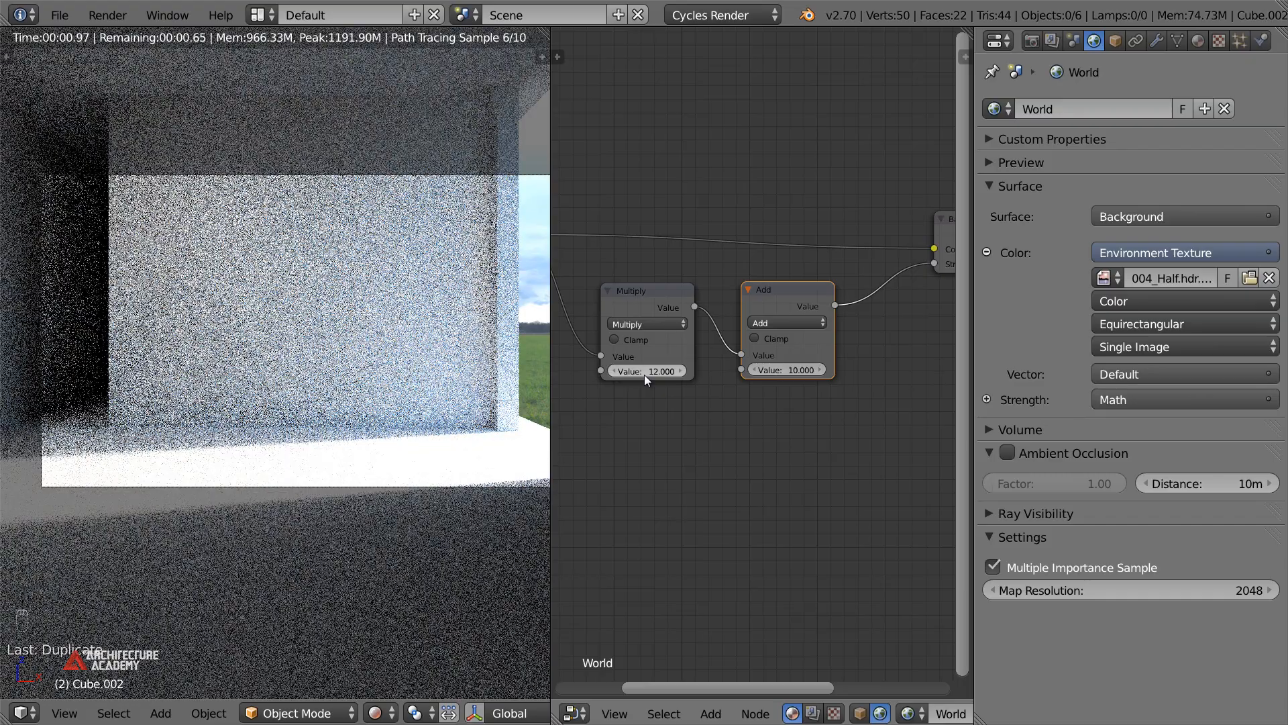
Try 5.9 as the Multiply node's second value, and set it back to 12
left_click_drag(642, 375, 601, 375)
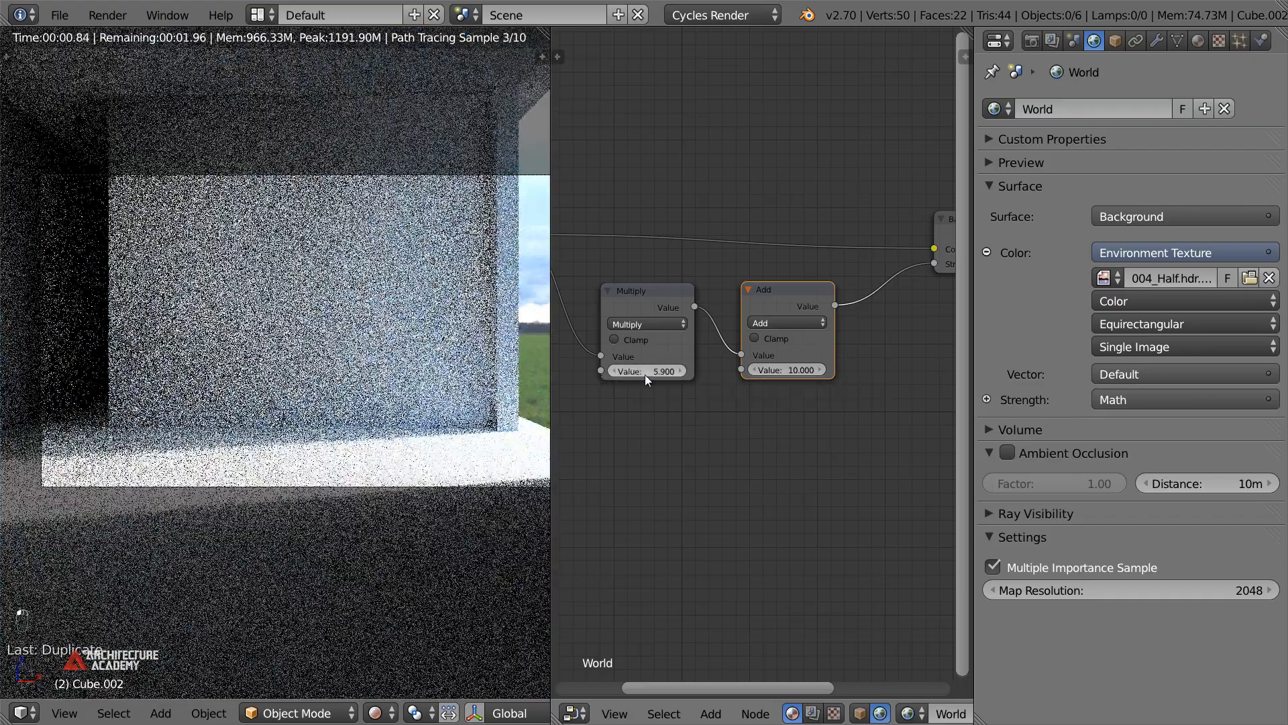
left_click(646, 371)
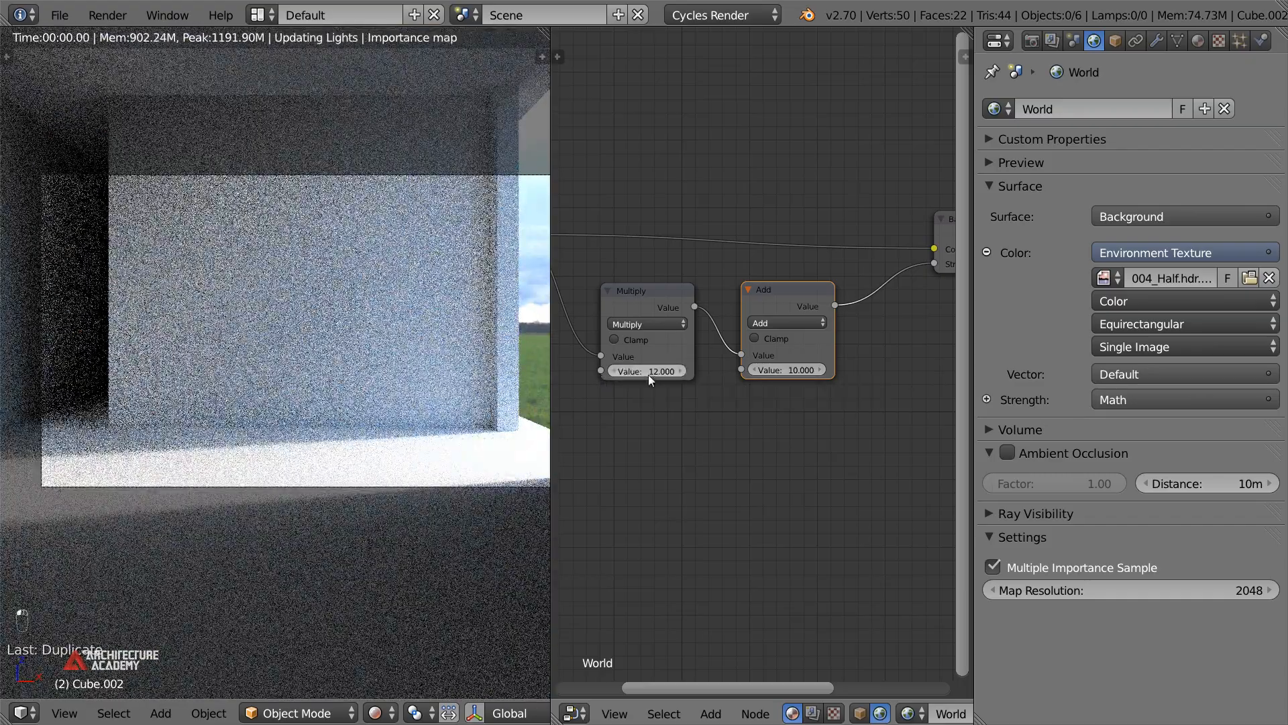
type("12")
key("Return")
Add a Texture Coordinate node and place it well before the Environment Texture node, leaving a gap between them
middle_click_drag(662, 436, 704, 447)
key("shift+a")
mouse_move(660, 153)
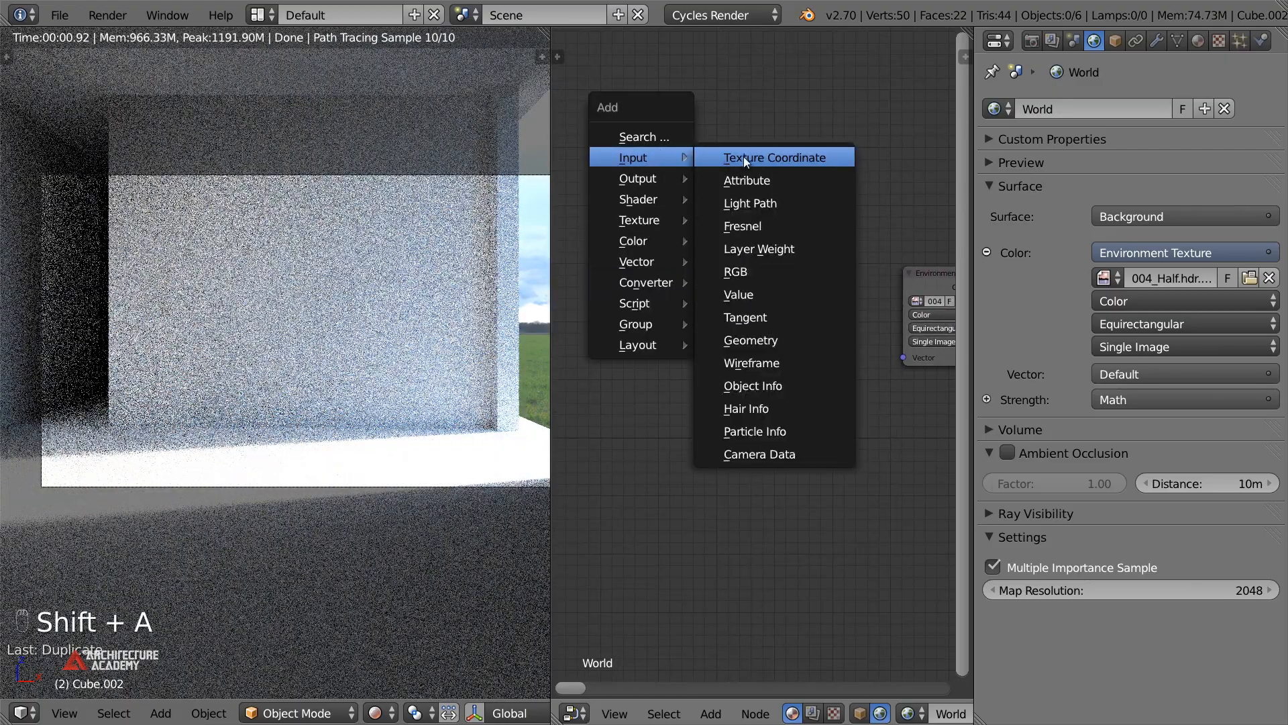
left_click(744, 156)
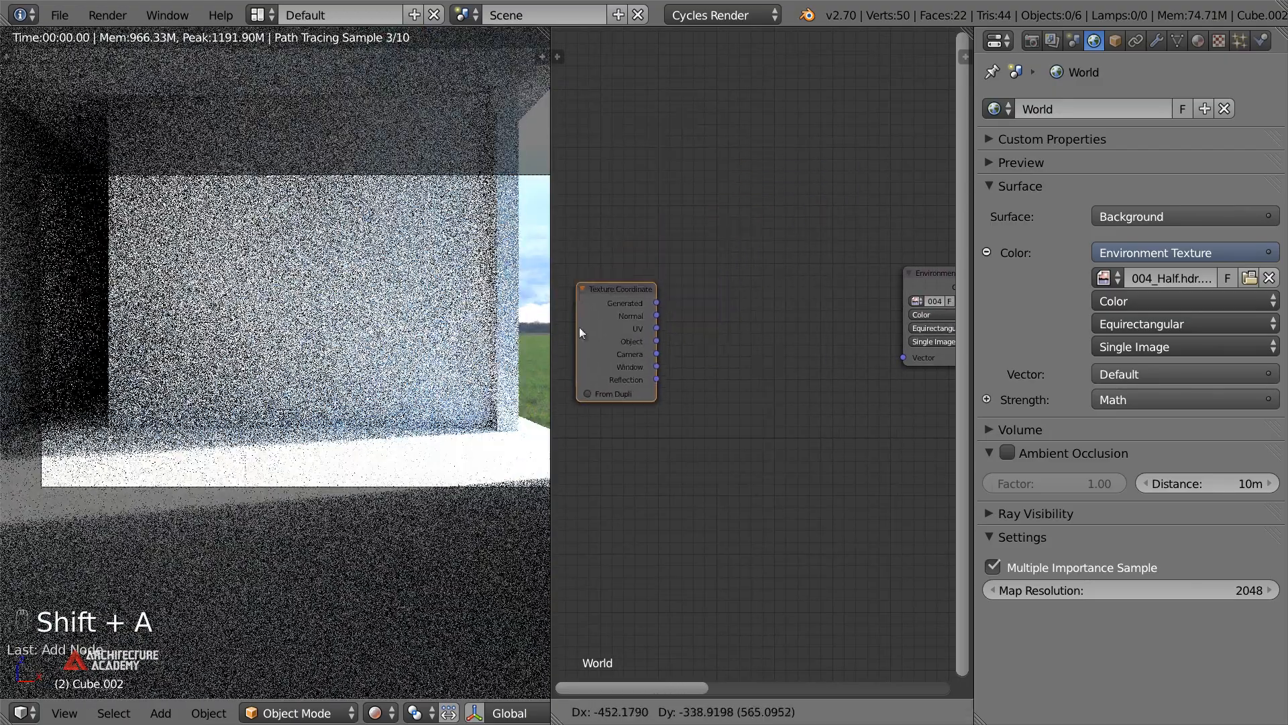
left_click(578, 328)
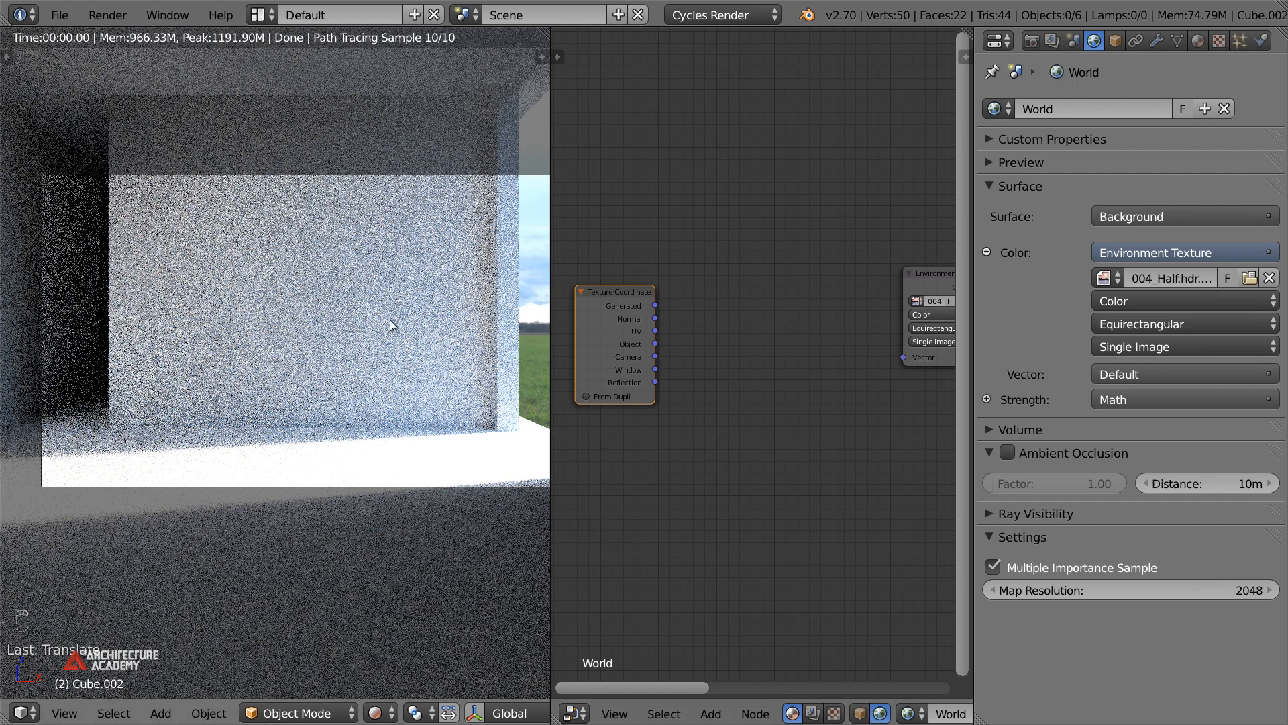
key("g")
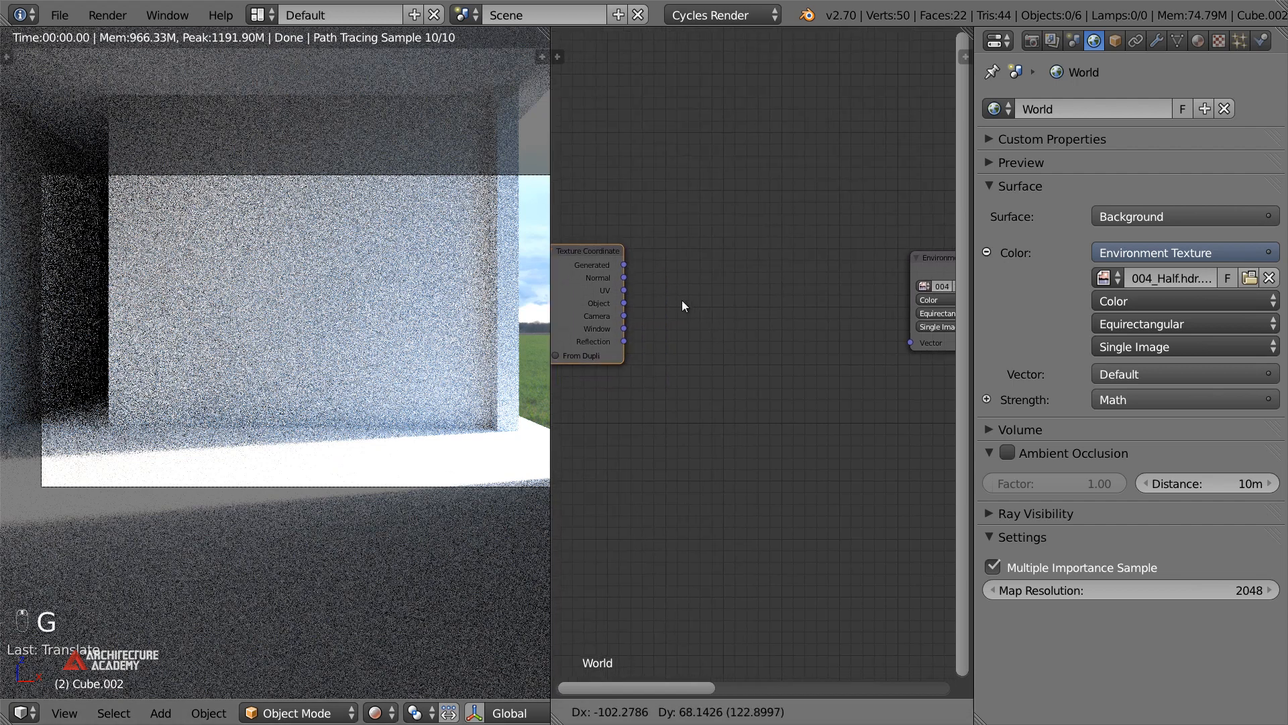
left_click(673, 305)
Add a Mapping node between the Texture Coordinate and Environment Texture nodes
scroll(660, 334, "down", 1)
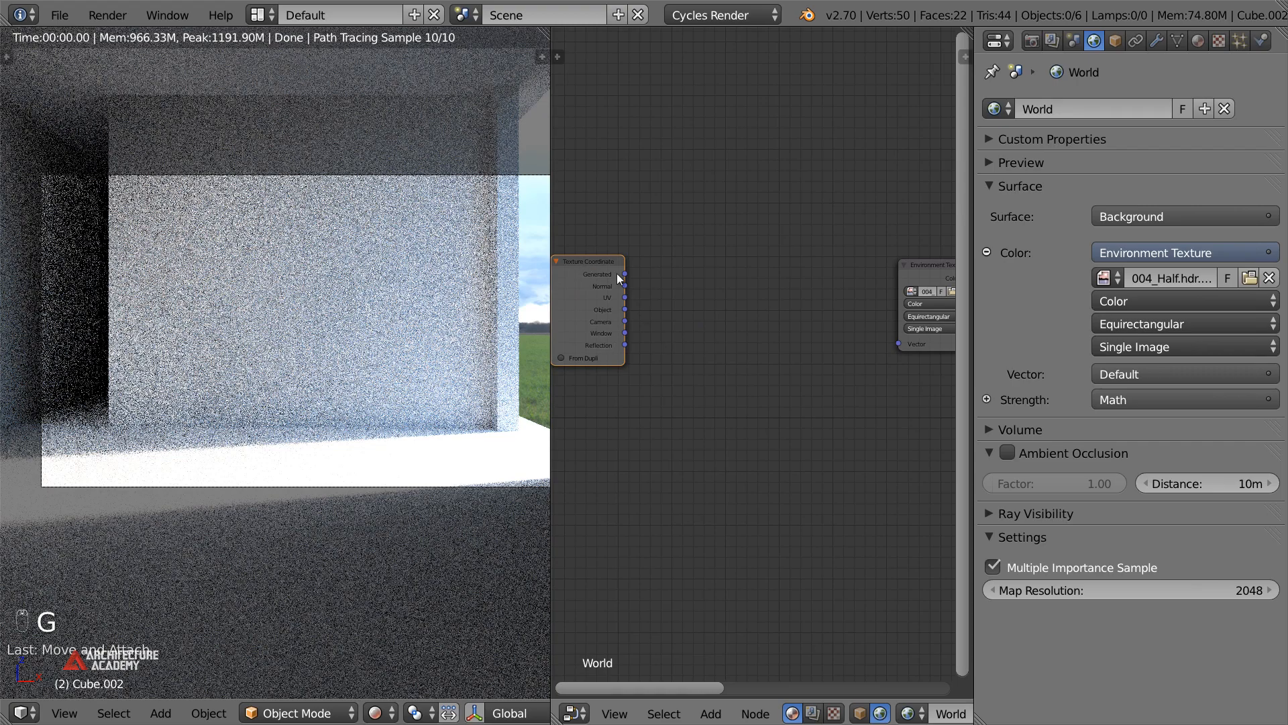
key("shift+a")
mouse_move(630, 417)
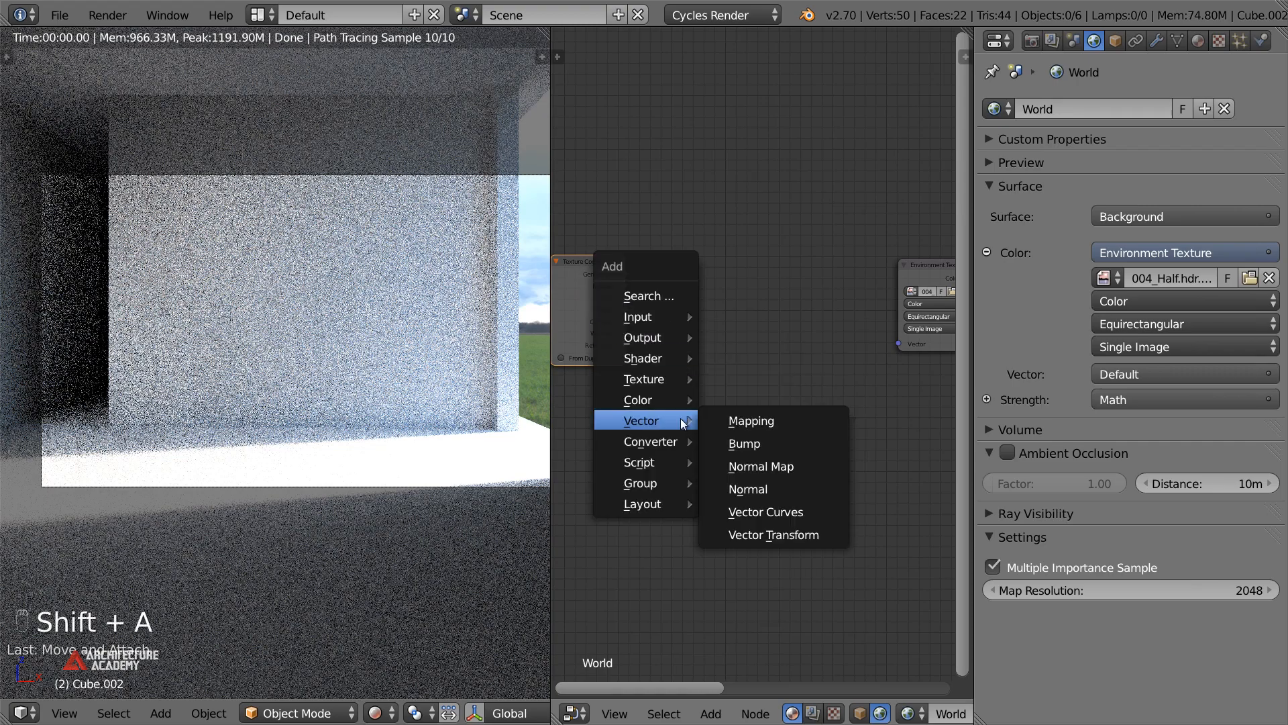
left_click(754, 416)
left_click(646, 315)
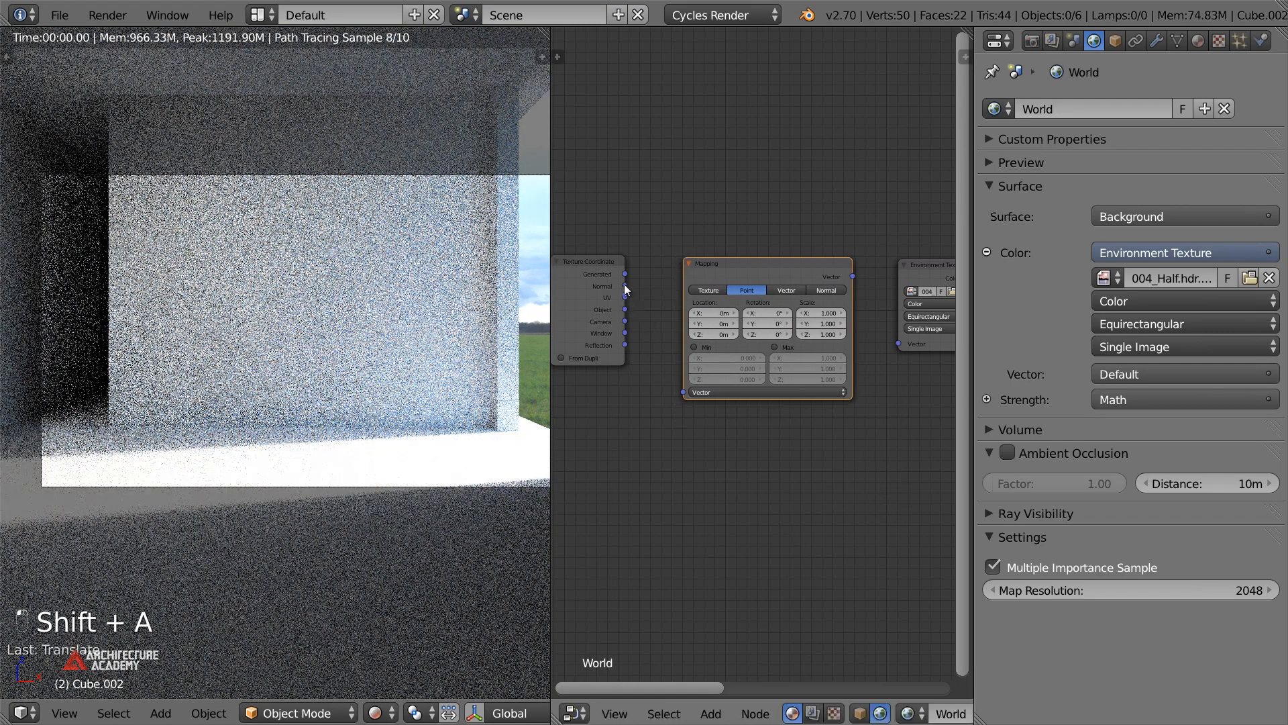
Link the Generated output to the Mapping node's Vector input, and the Mapping output to the Environment Texture's Vector input
left_click(626, 277)
left_click_drag(657, 225, 682, 390)
left_click_drag(852, 276, 900, 343)
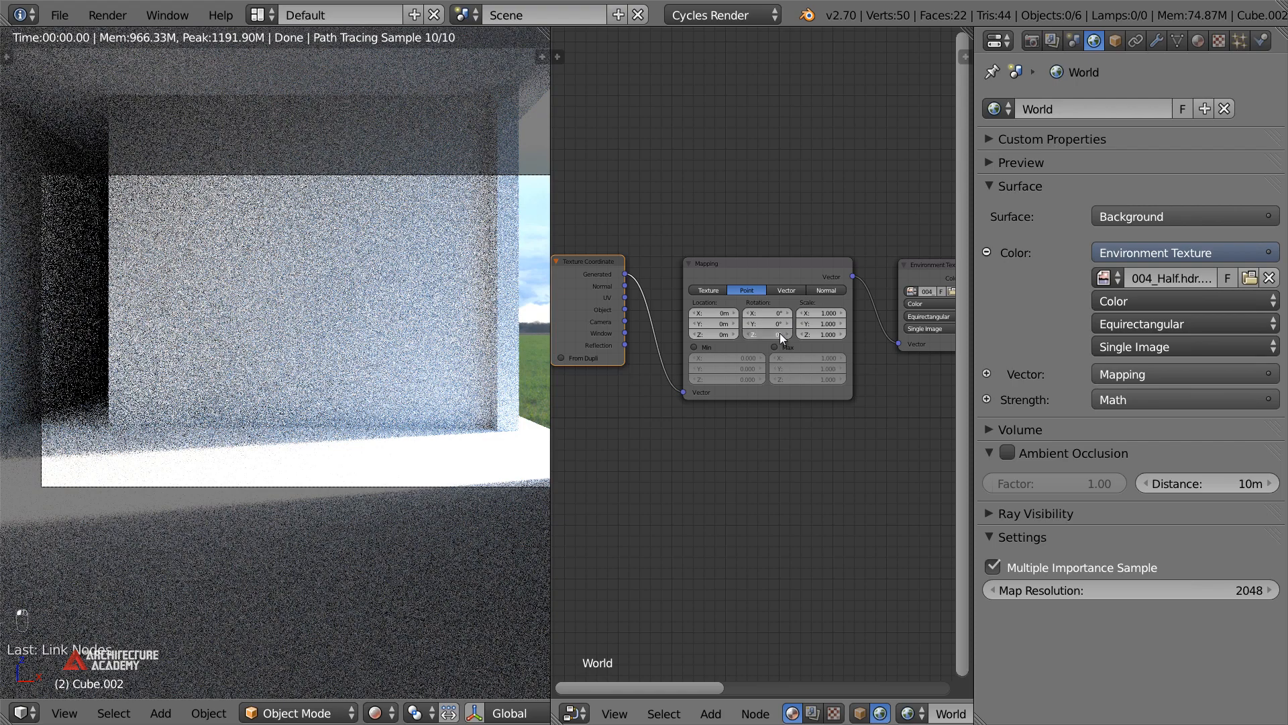
Set the Mapping node's Z rotation to 30° and inspect the building with its surroundings from outside
scroll(785, 335, "up", 12)
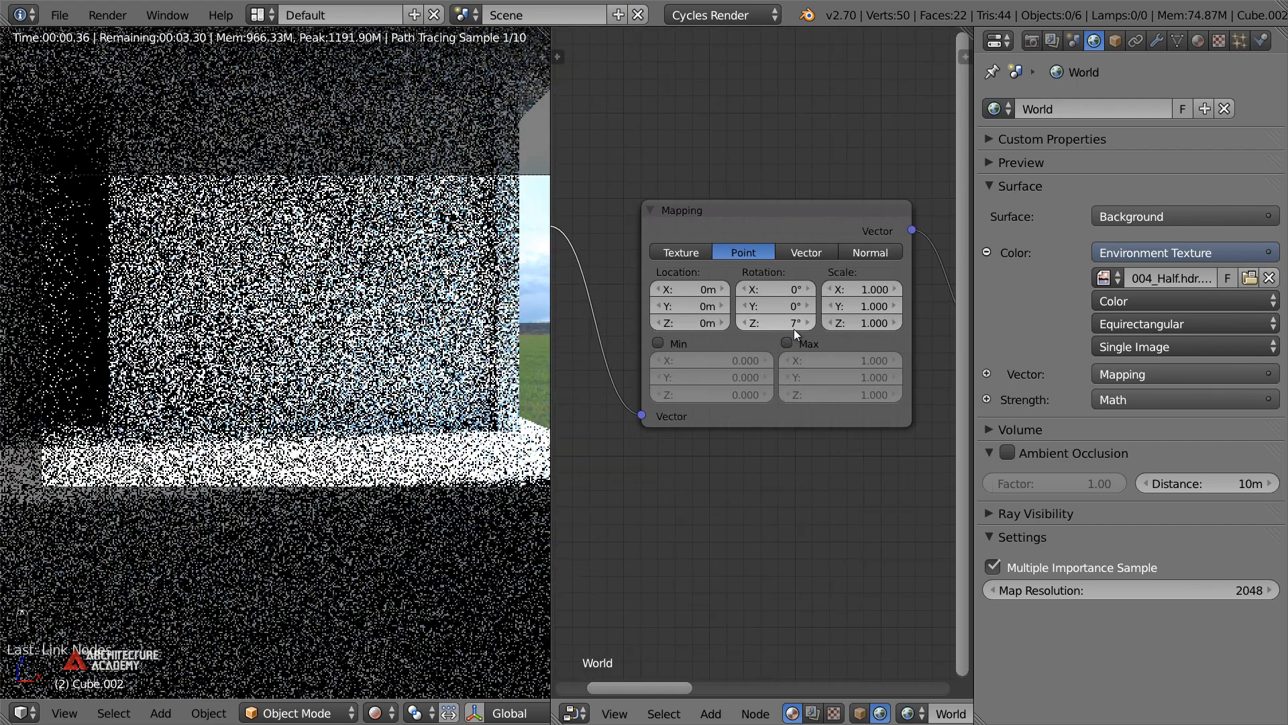
middle_click_drag(751, 361, 751, 358)
left_click_drag(751, 359, 759, 356)
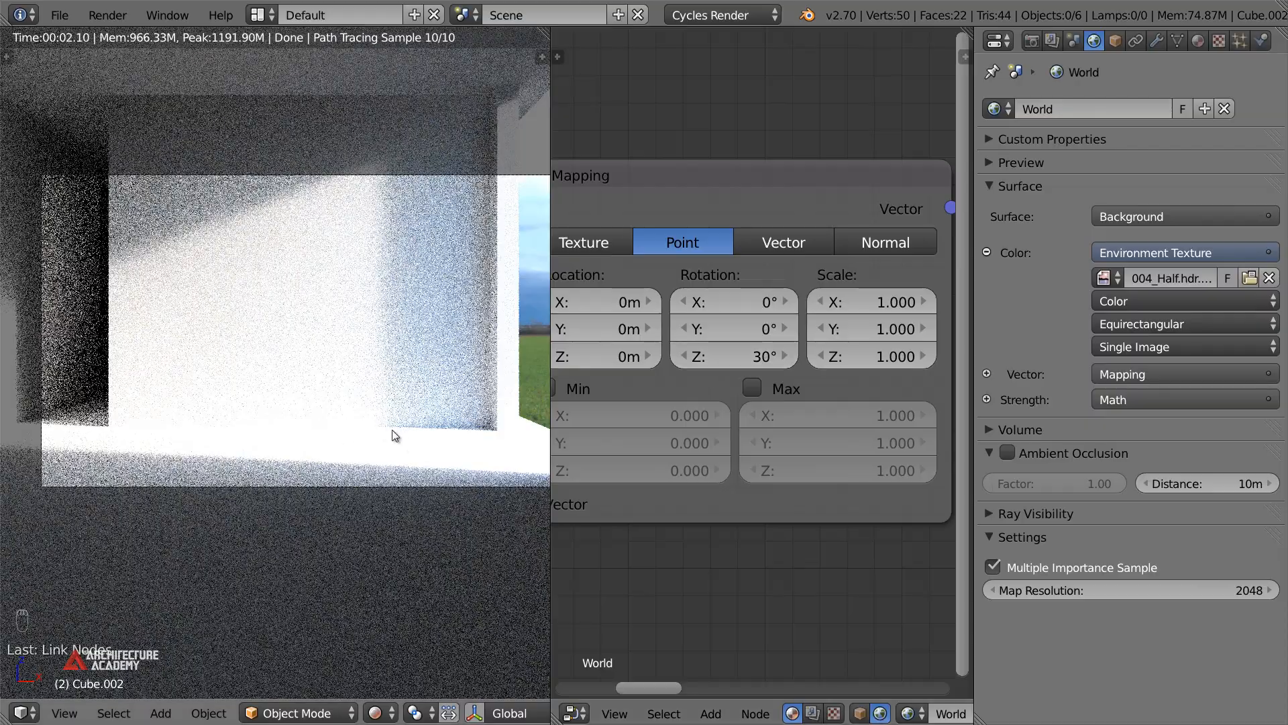
scroll(288, 462, "down", 4)
middle_click_drag(289, 461, 407, 445)
scroll(407, 446, "down", 4)
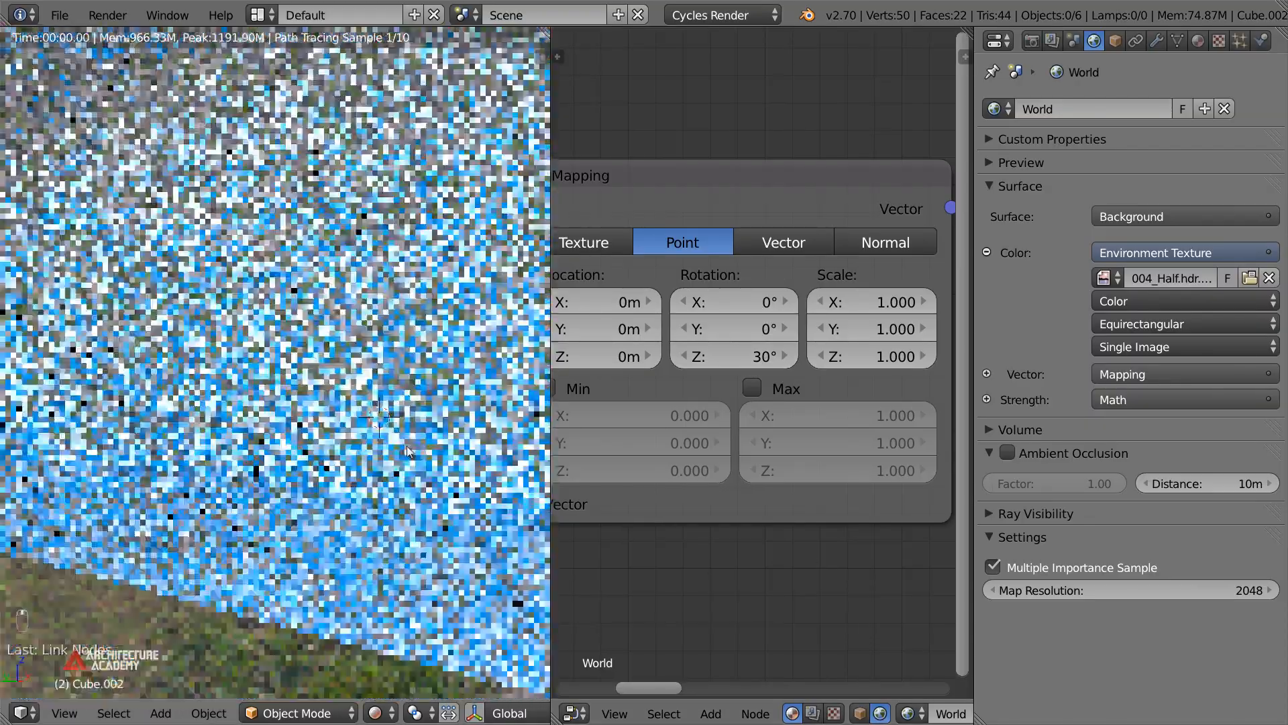
scroll(407, 449, "down", 5)
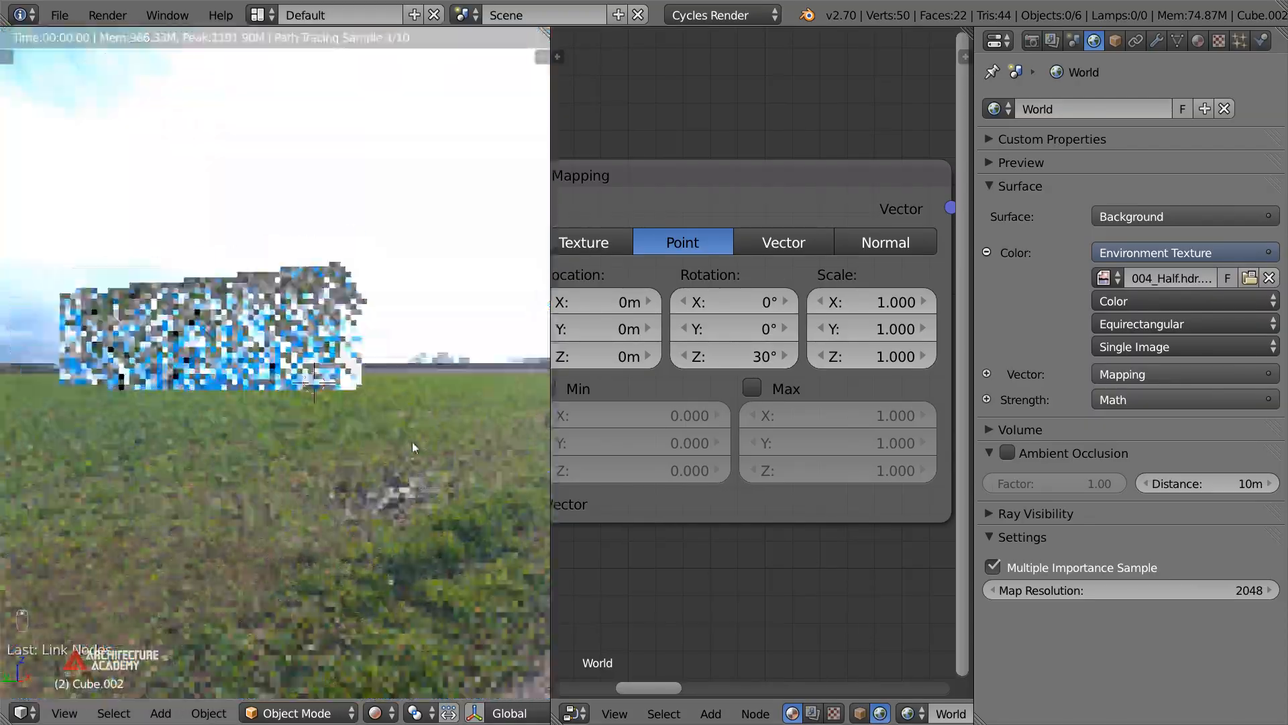
Set the Mapping node's Z rotation to 28° and check the lighting through the camera
mouse_move(781, 352)
left_mouse_down()
mouse_move(731, 353)
mouse_move(797, 352)
mouse_move(760, 352)
left_mouse_up()
left_click(761, 355)
type("28")
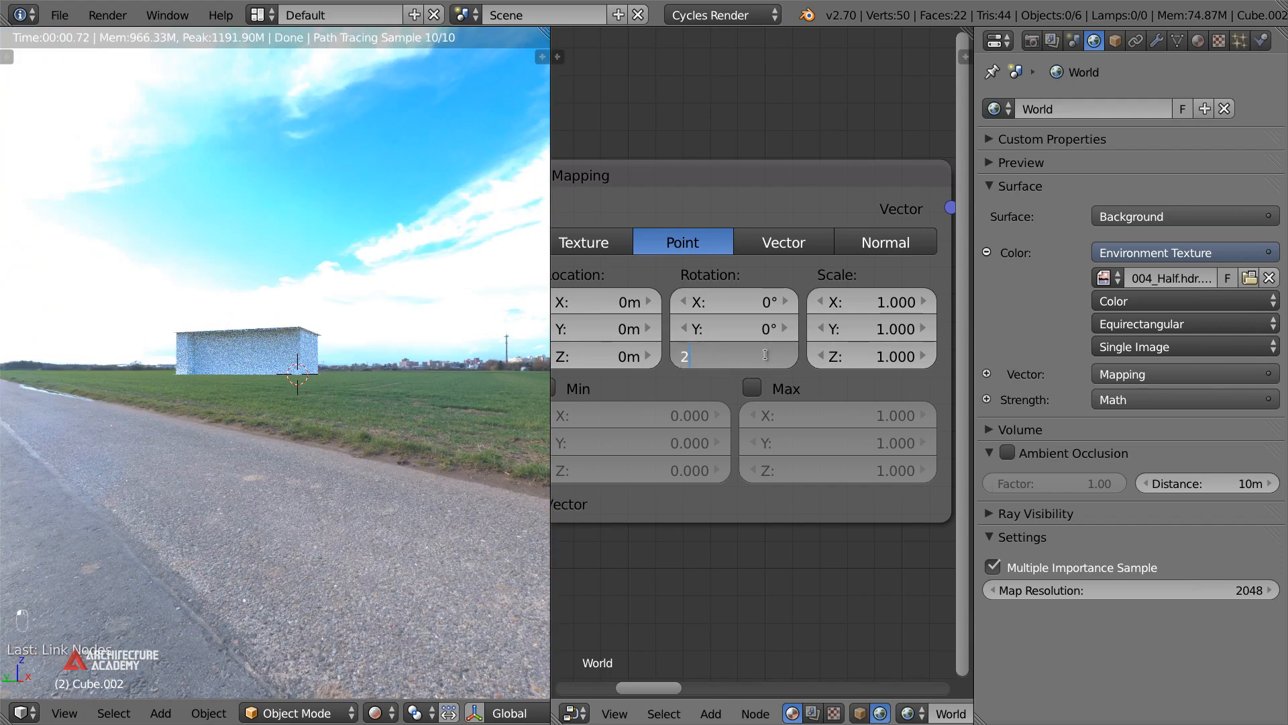
key("KP_0")
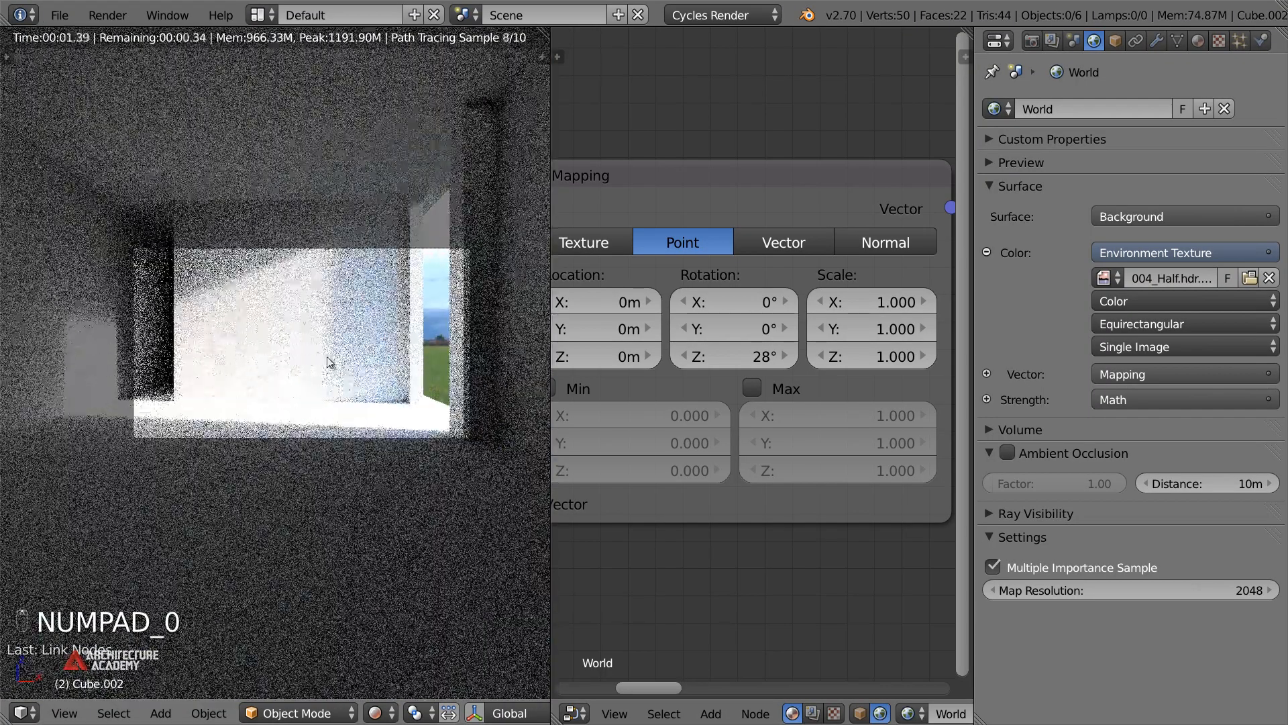
scroll(327, 357, "up", 2)
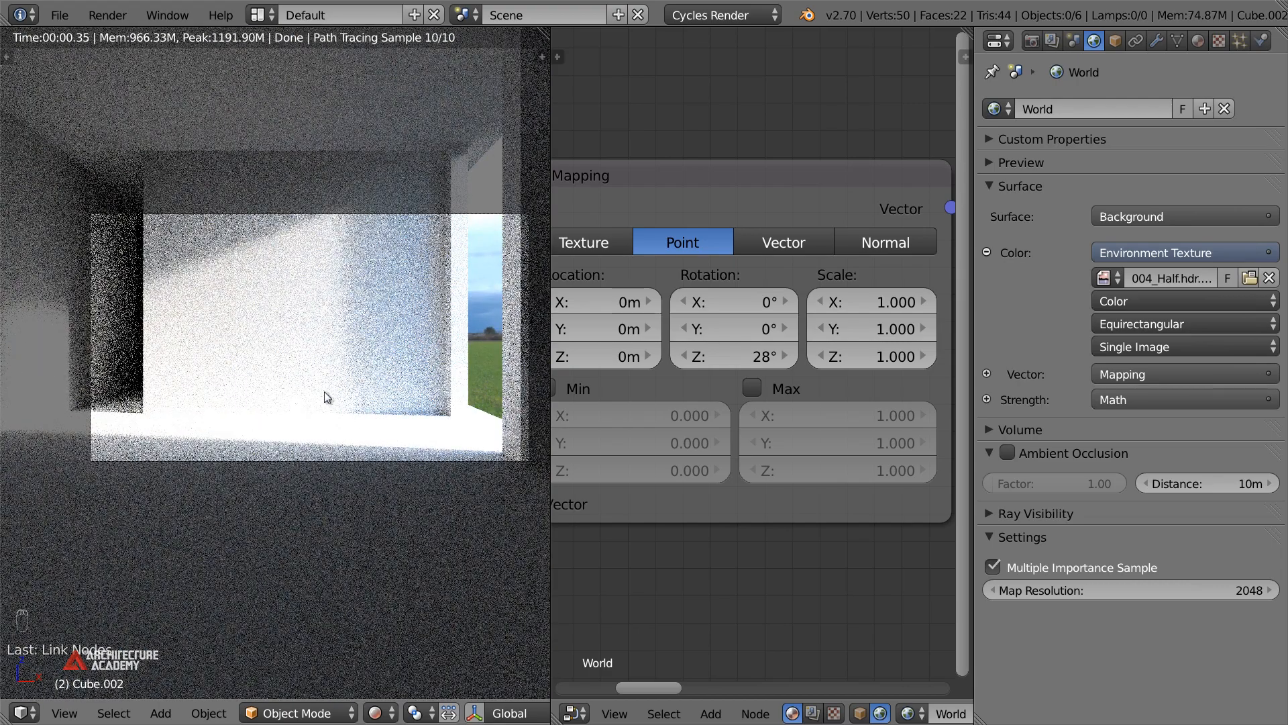
scroll(342, 708, "down", 5)
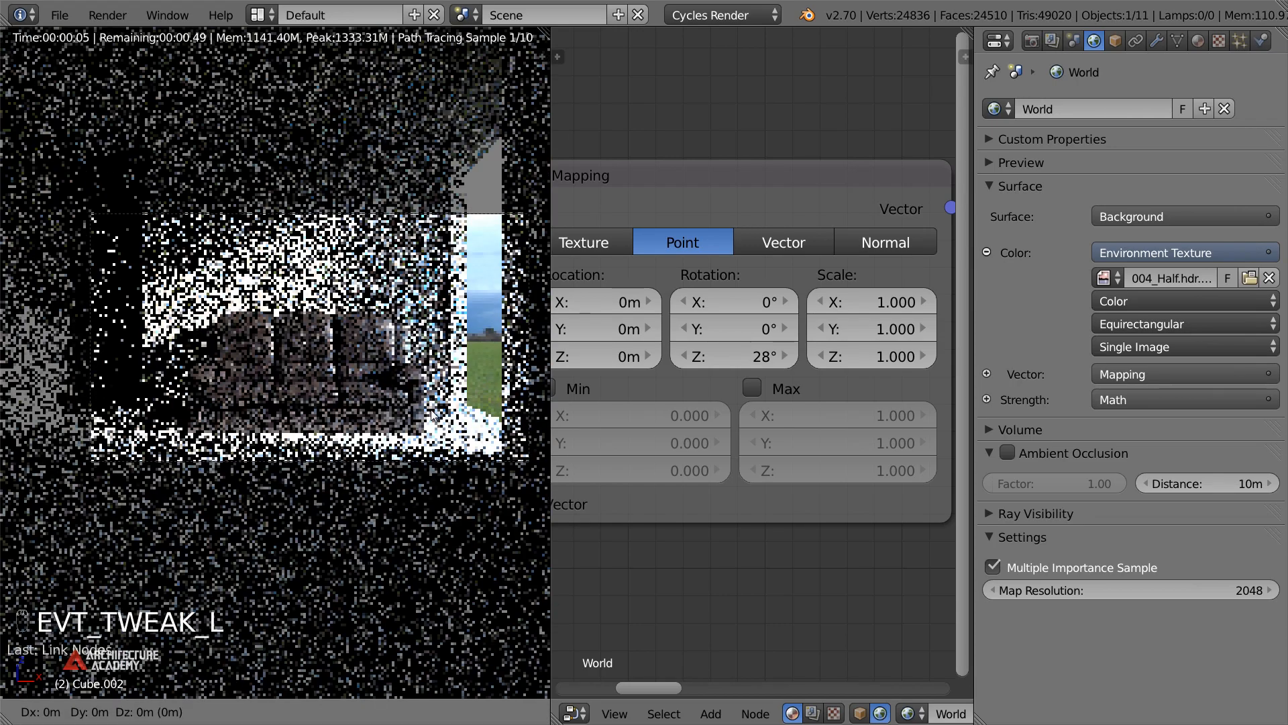
Show the 3D view in solid shading with nothing selected, and extend it over the node editor area
left_click_drag(433, 416, 391, 424)
right_click(389, 421)
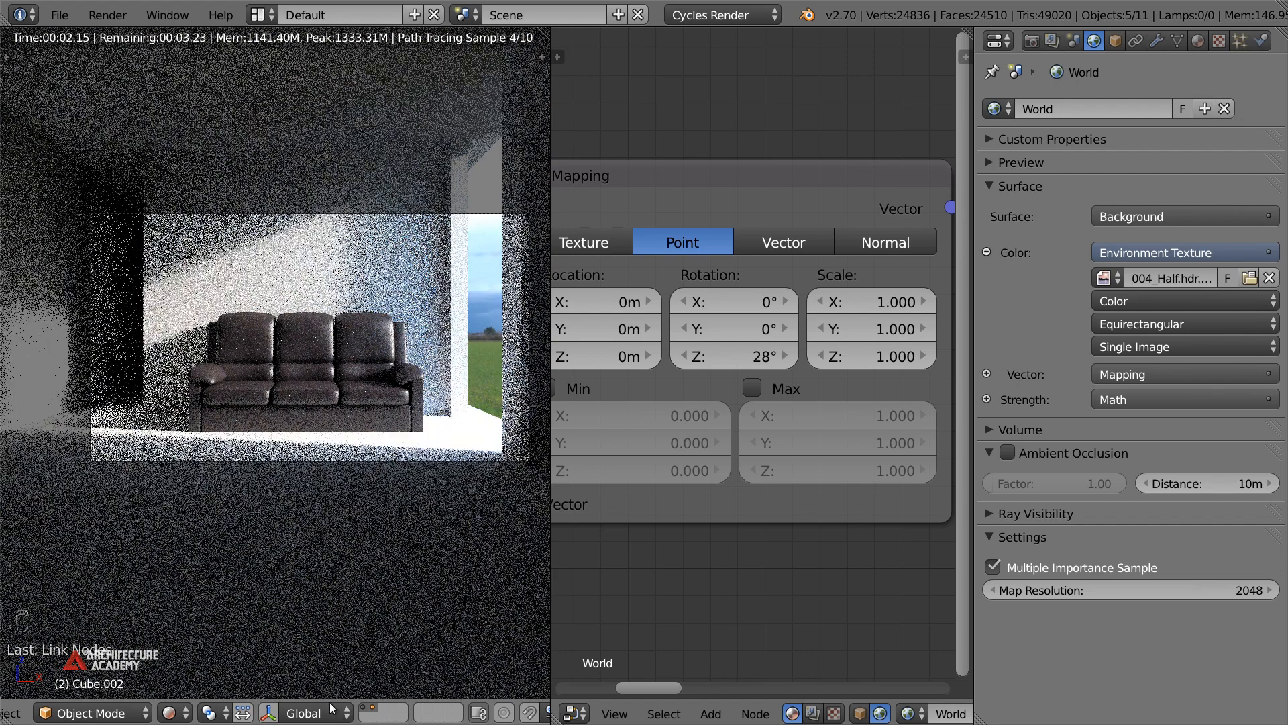
left_click(169, 713)
left_click(196, 640)
middle_click_drag(423, 375, 256, 428)
scroll(365, 398, "down", 3)
key("a")
scroll(329, 377, "up", 5)
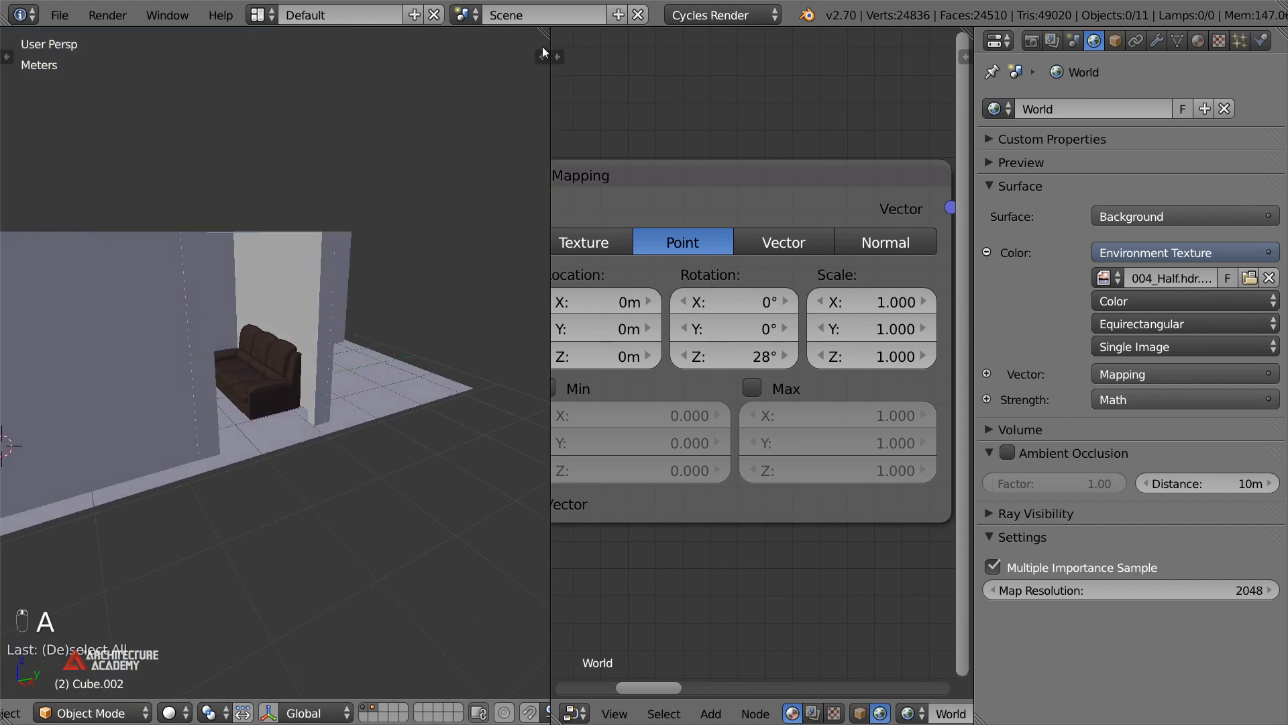
left_click_drag(563, 37, 597, 283)
scroll(548, 287, "up", 6)
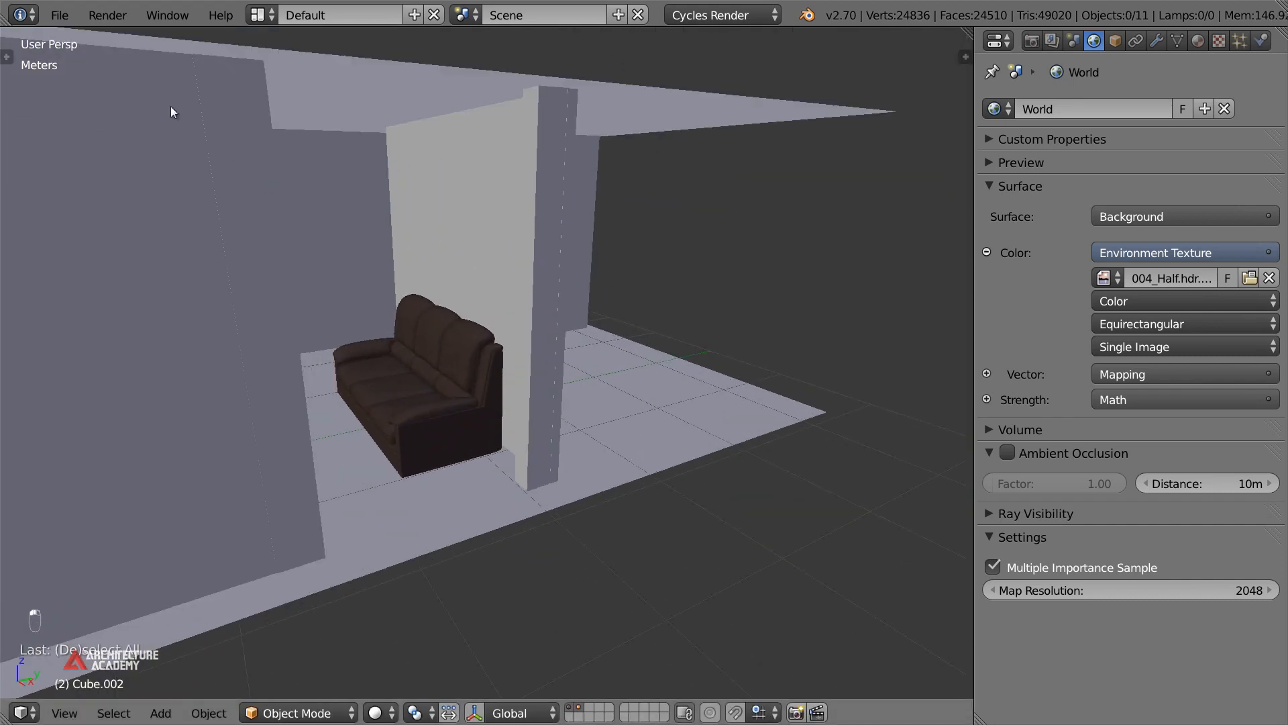
Search the add-ons in the user preferences for "window" to check that Window Generator 2 is enabled
left_click(55, 18)
left_click(159, 241)
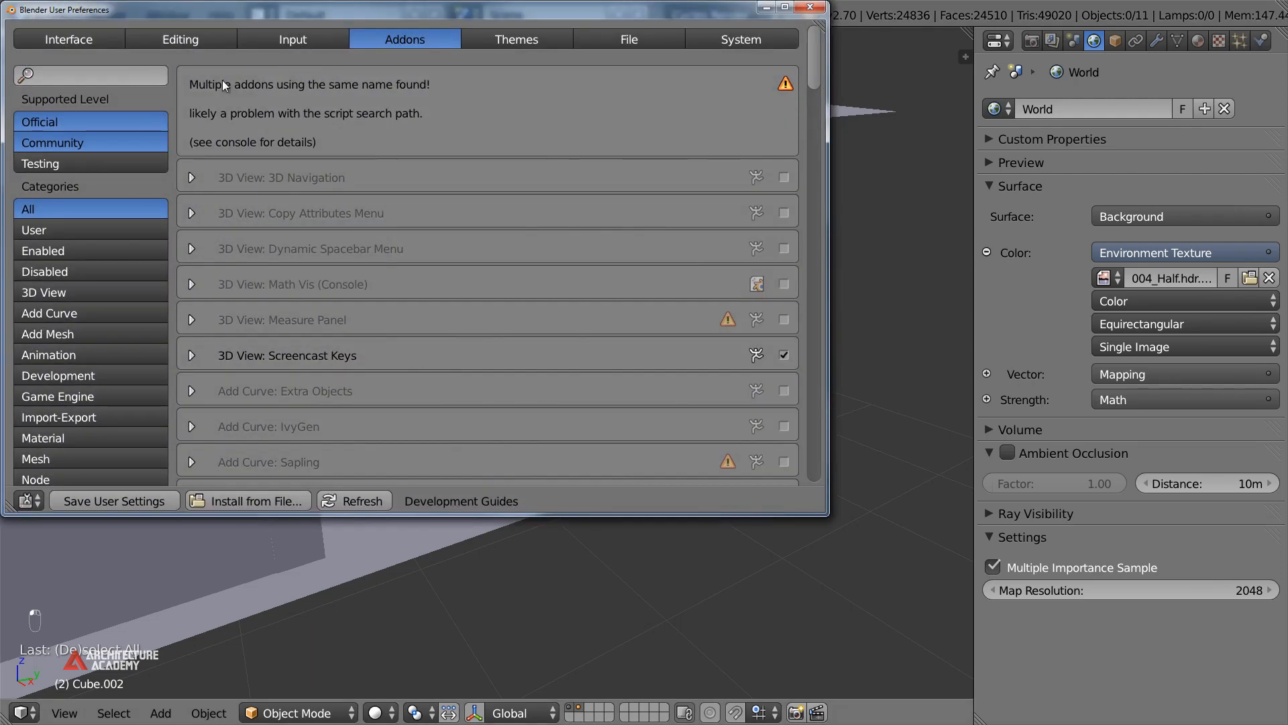
type("window")
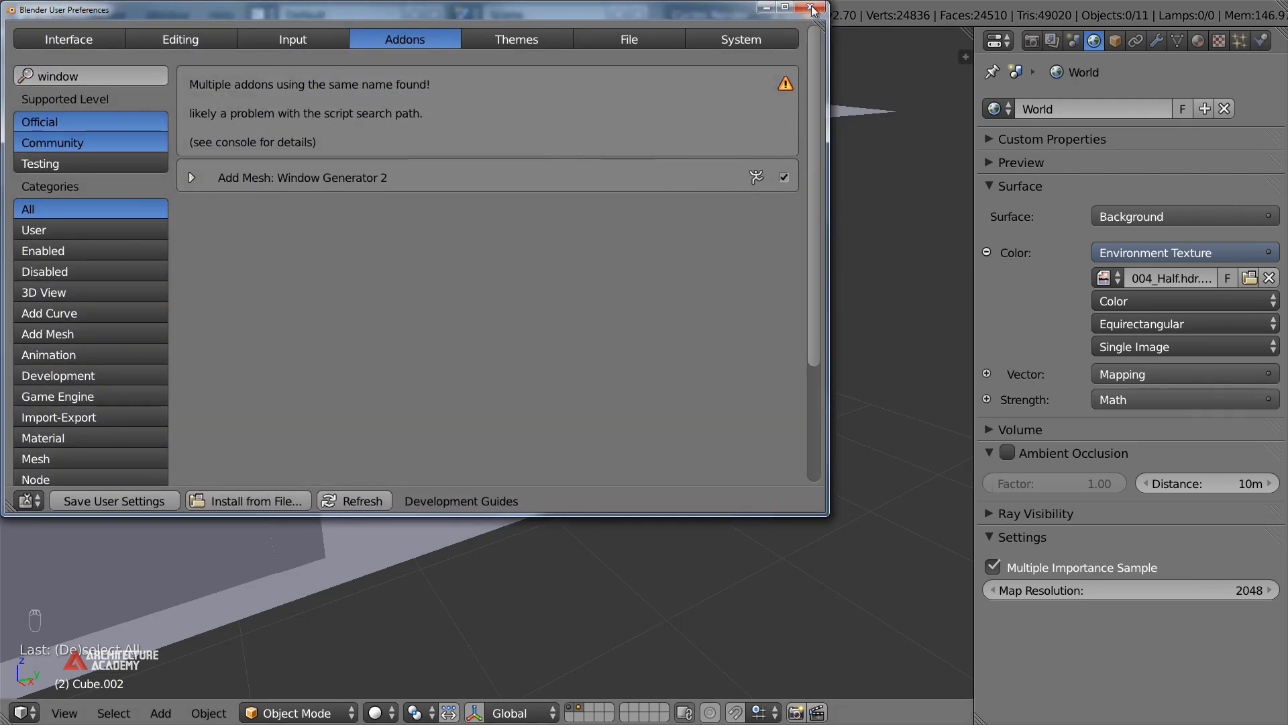
left_click_drag(718, 12, 771, 47)
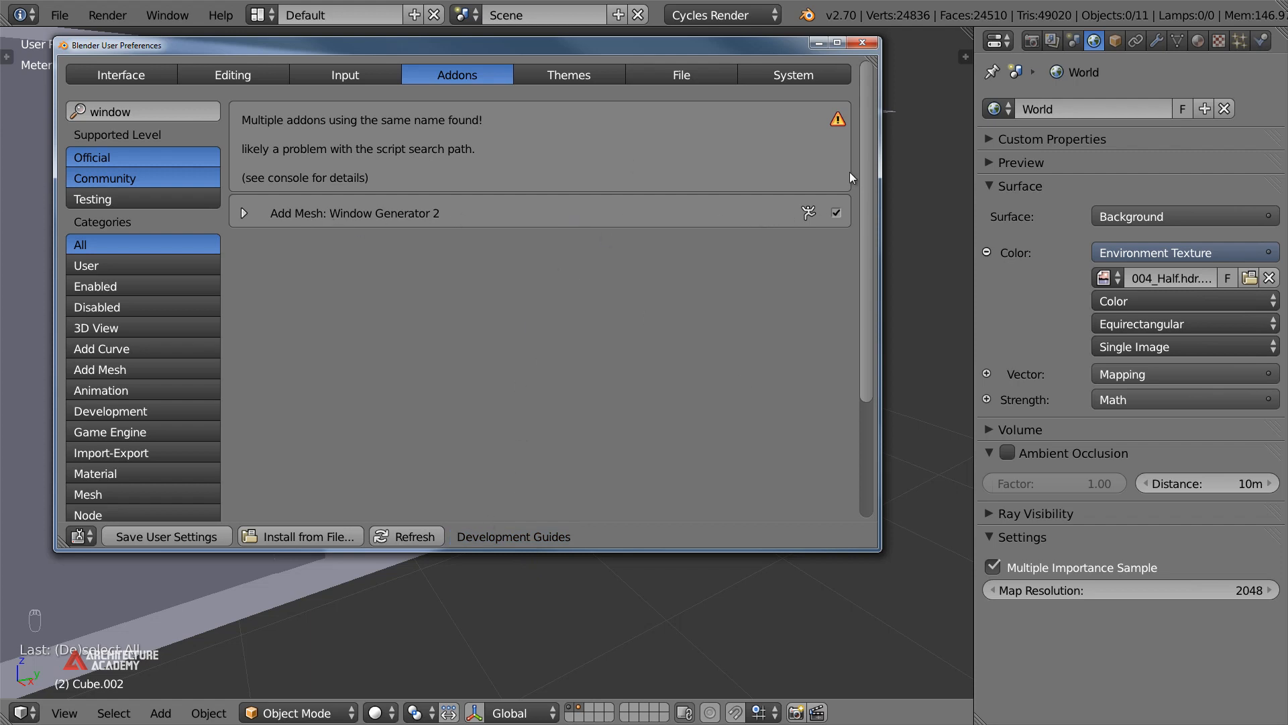
left_click(863, 42)
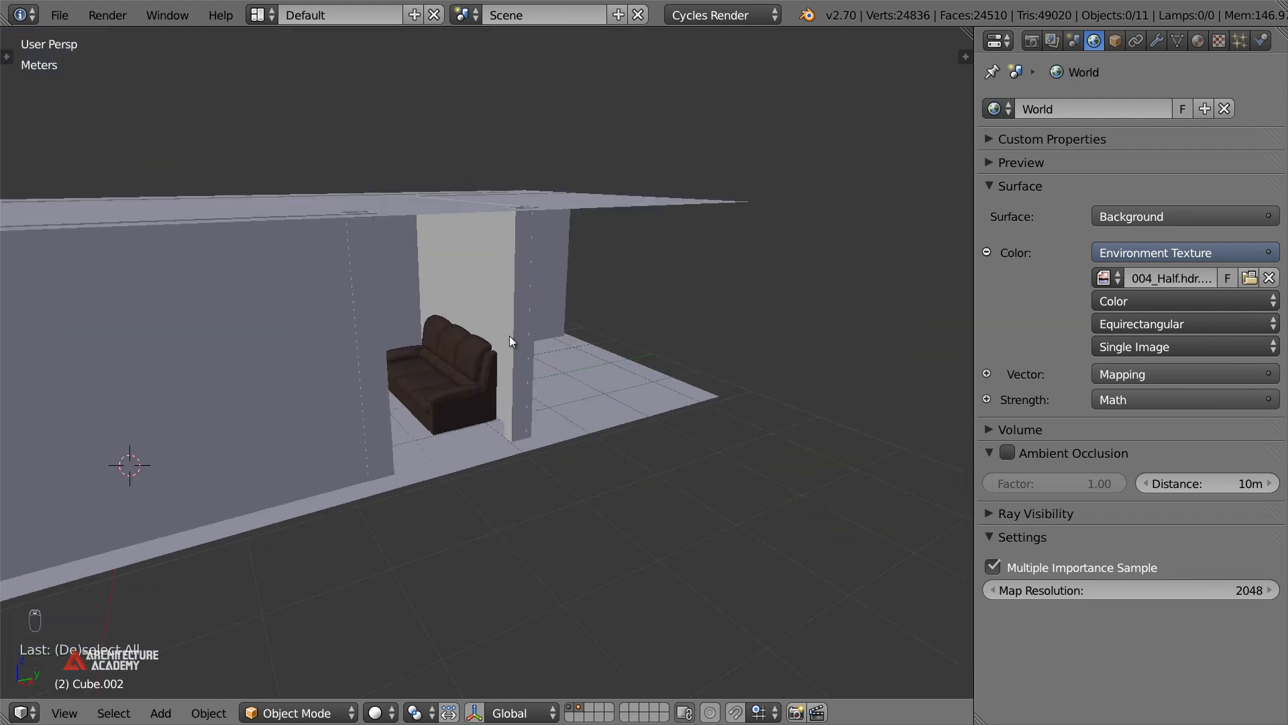
Select the two pillars on the room's open side and snap the 3D cursor to the selection
key("shift+a")
mouse_move(512, 337)
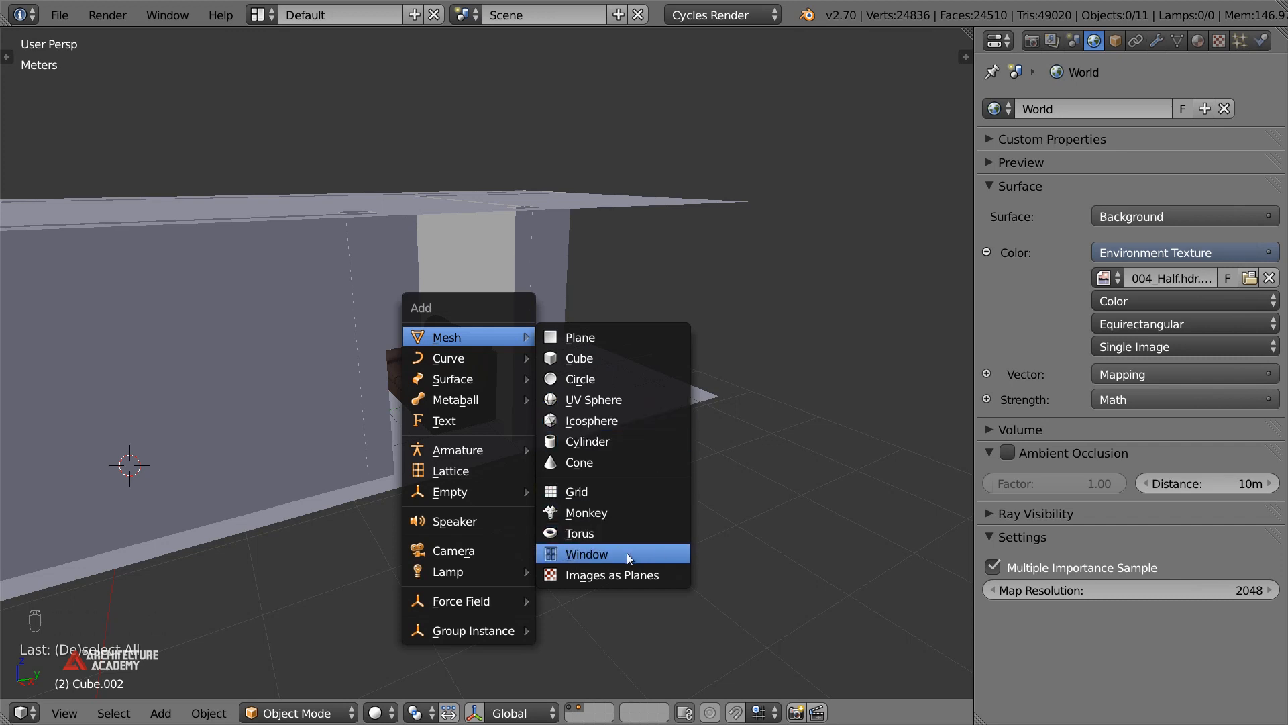
scroll(376, 448, "down", 3)
middle_click_drag(416, 429, 372, 443)
scroll(424, 449, "up", 2)
right_click(372, 442)
right_click(506, 442, "shift")
key("shift+s")
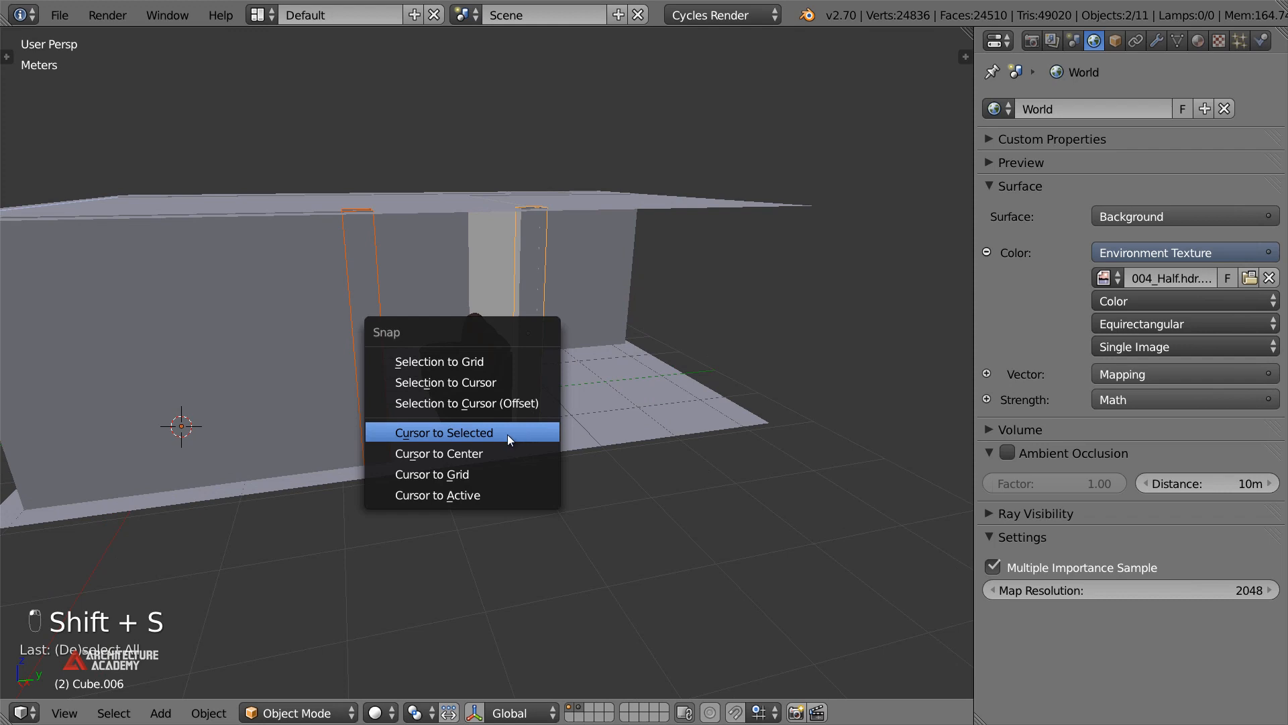
left_click(508, 433)
Switch to wireframe display and view the two selected pillars from the right in orthographic projection
middle_click_drag(500, 432, 502, 409)
key("z")
key("Tab")
key("Tab")
right_click(510, 457, "shift")
key("KP_3")
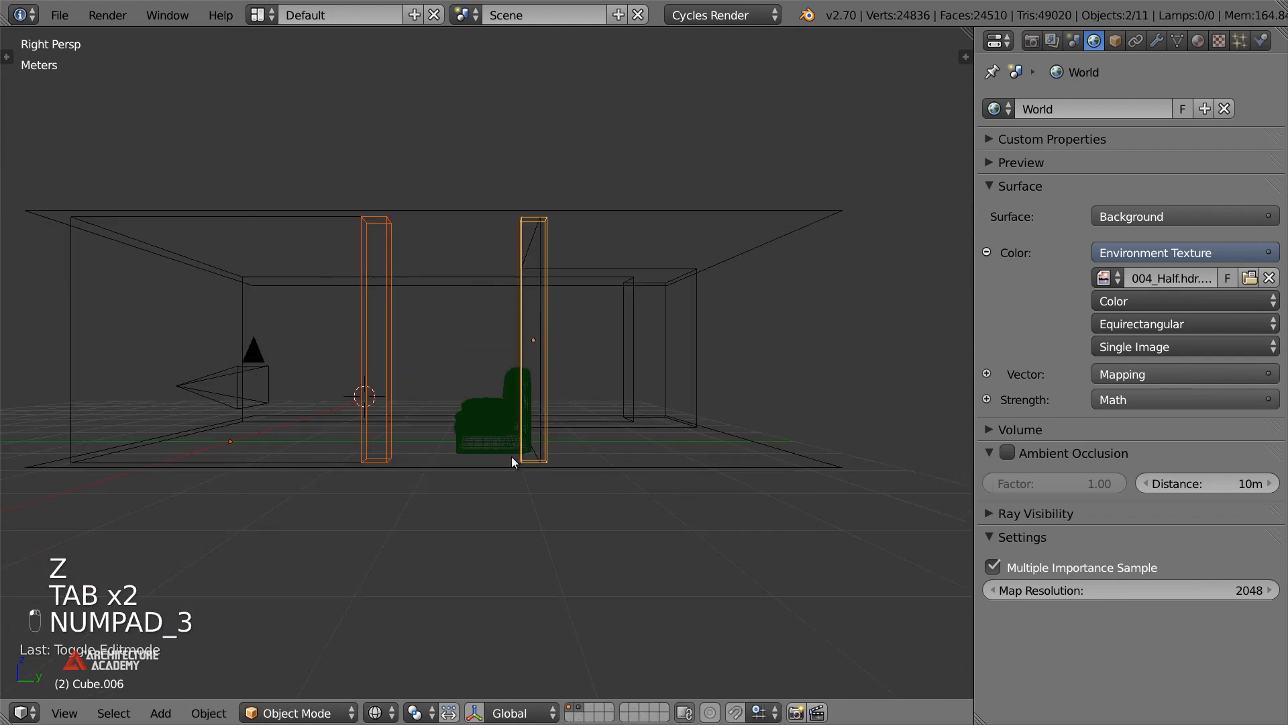
key("KP_5")
scroll(512, 429, "up", 5)
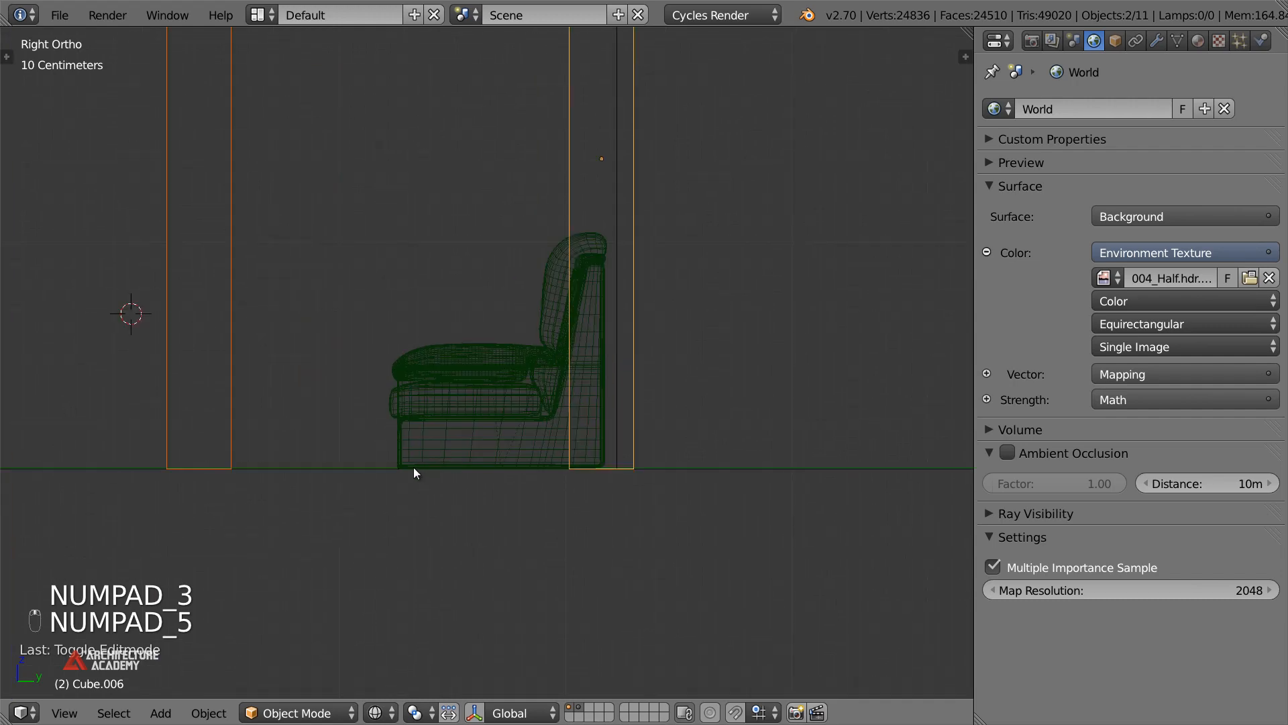
Snap the 3D cursor to the two selected pillars again
scroll(414, 469, "down", 3)
middle_click_drag(420, 454, 489, 445)
key("shift+s")
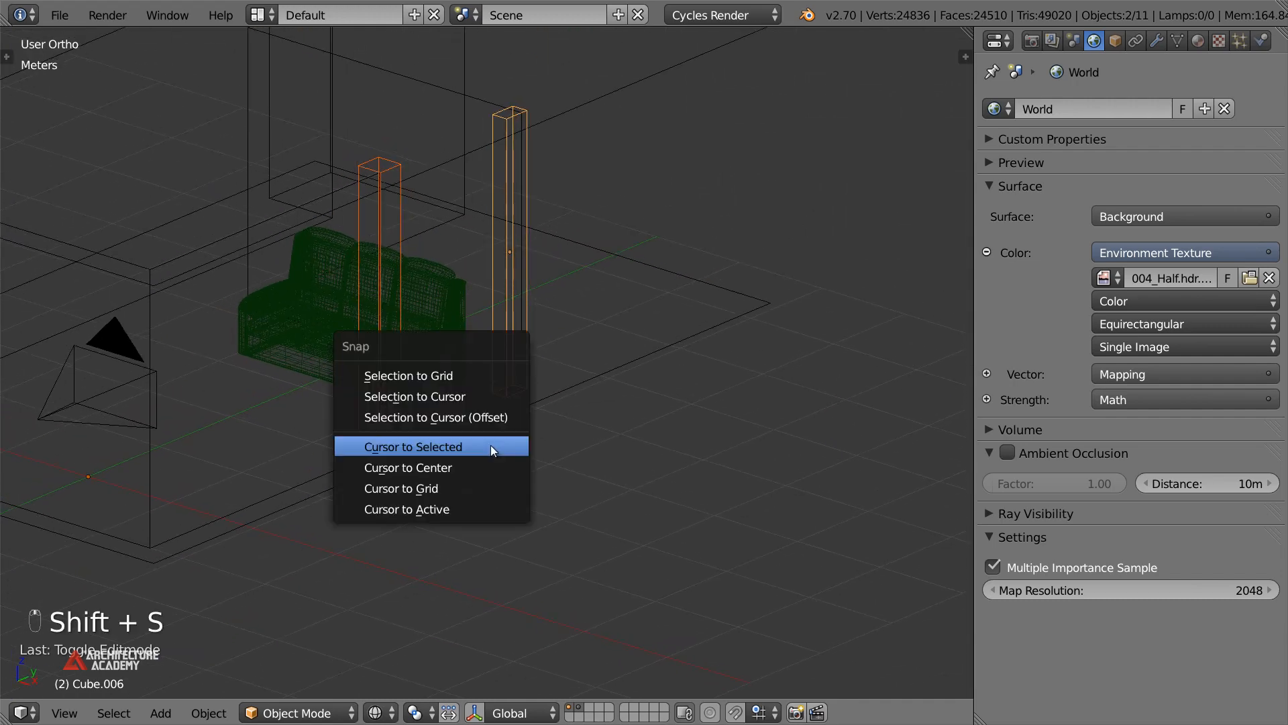
left_click(489, 444)
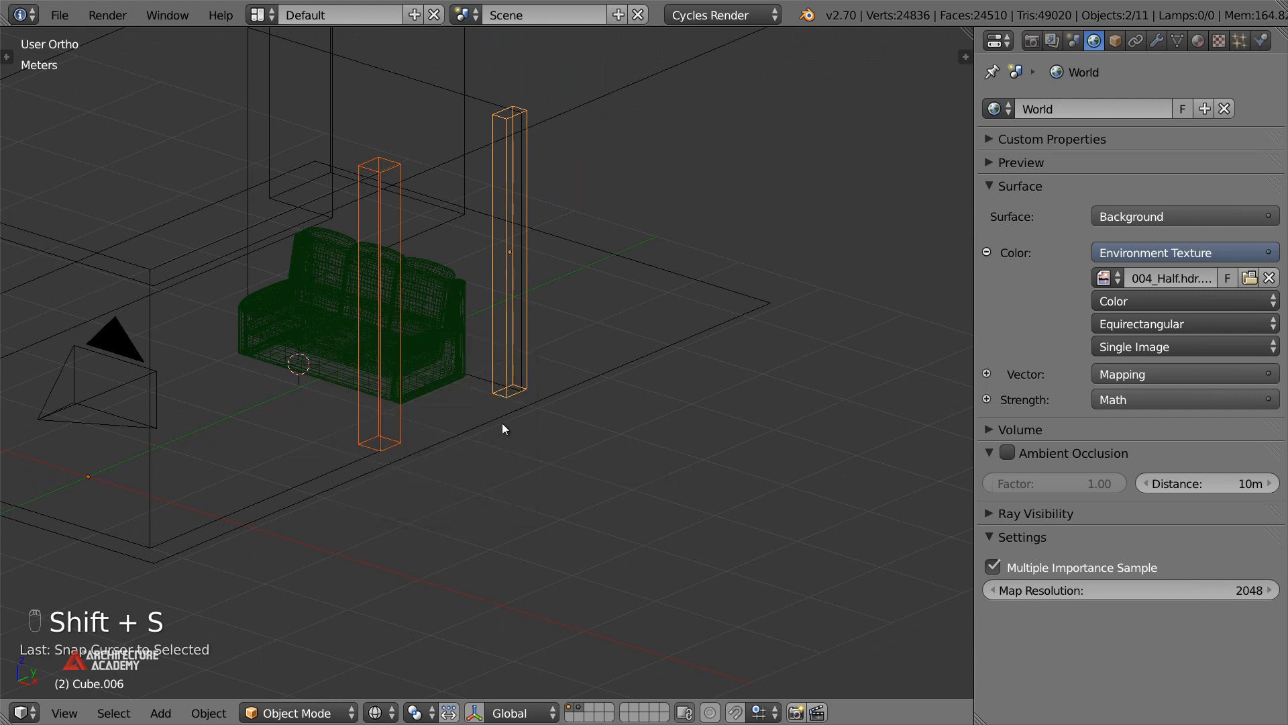
Set the origins of the two selected pillars to the centre of their geometry in the right side view
key("KP_3")
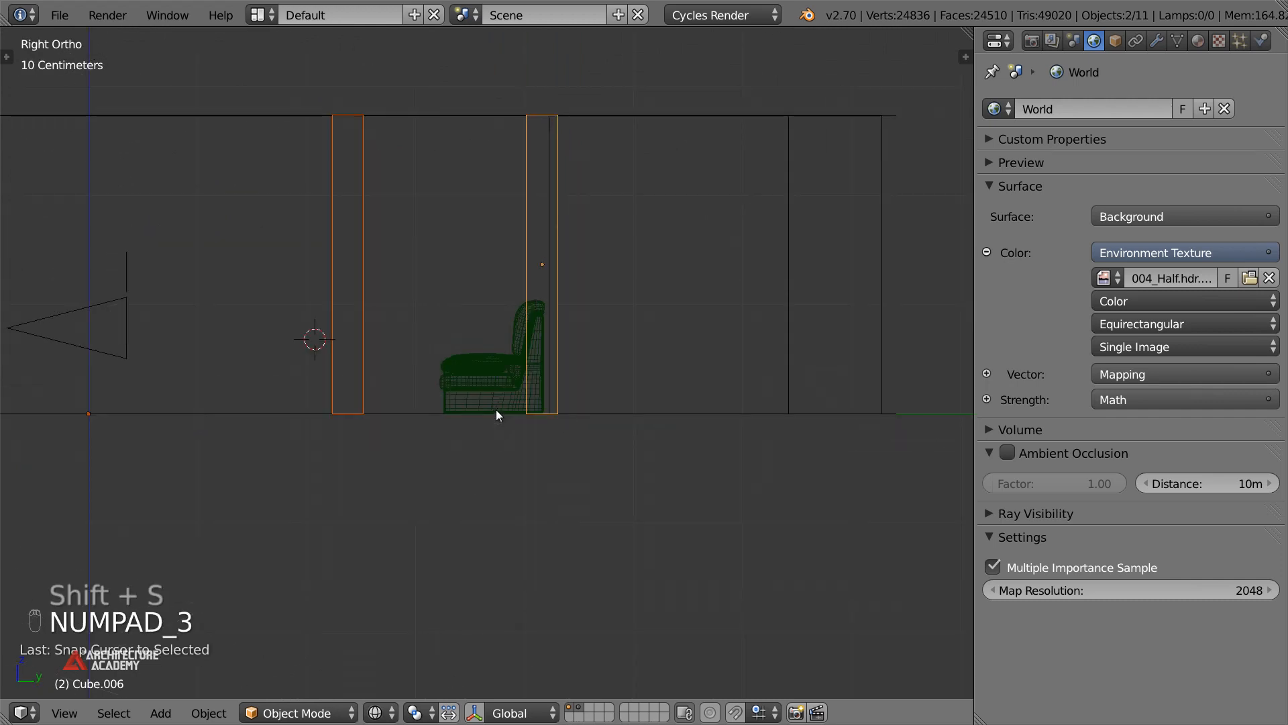
scroll(461, 414, "down", 3)
key("ctrl+alt+shift+c")
left_click(463, 401)
scroll(467, 410, "up", 5)
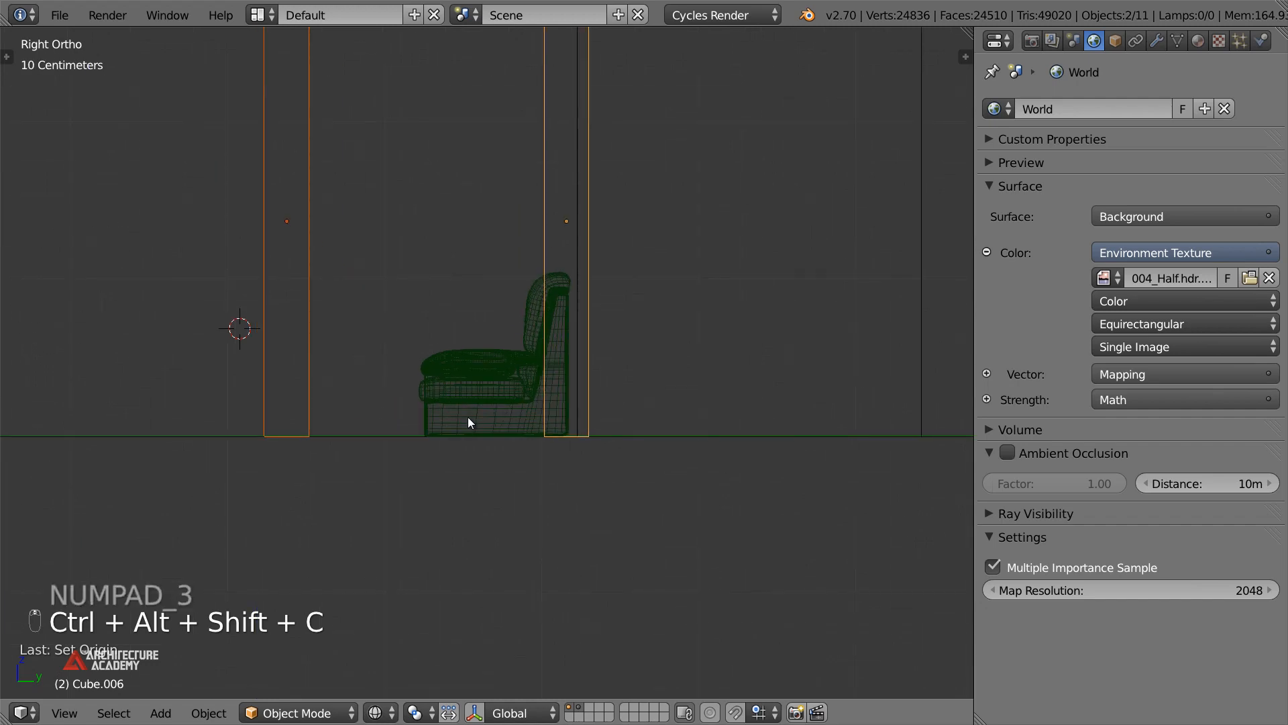
Place the 3D cursor on the floor line between the two pillars, near the sofa's front edge
key("shift+s")
left_click(468, 417)
left_click(432, 436)
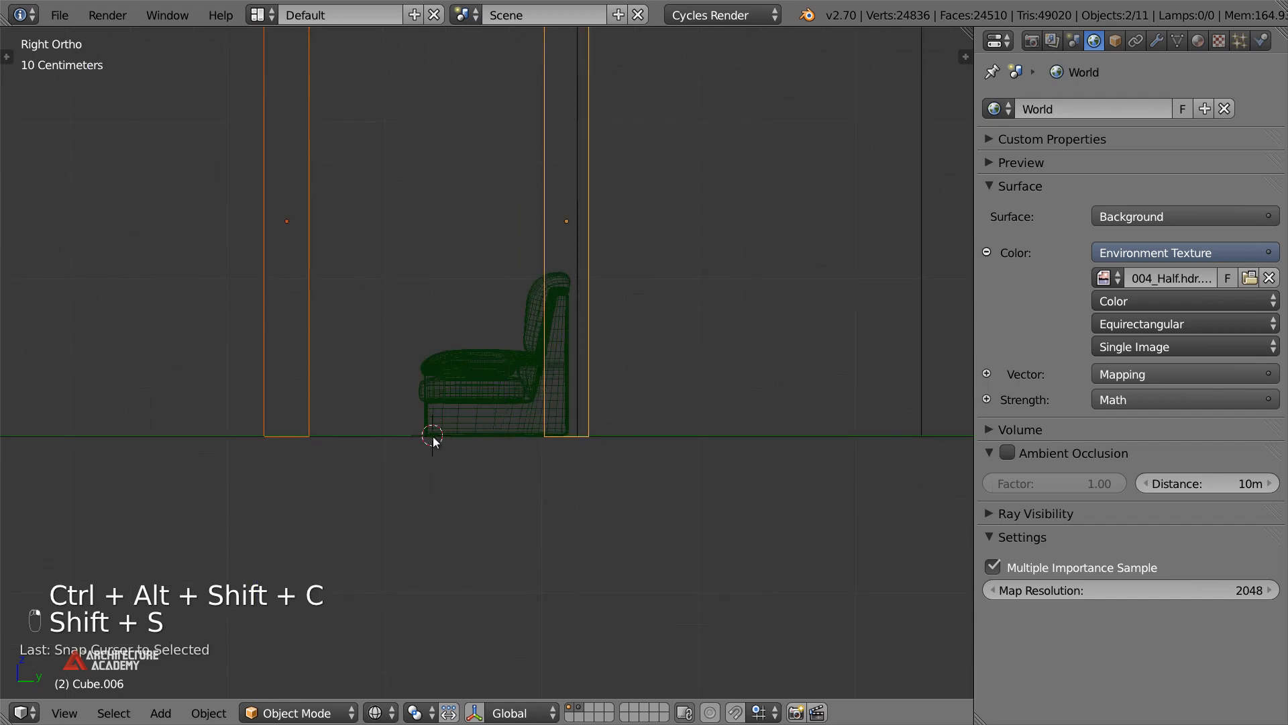
Add a Window mesh object at the 3D cursor, with the room shown in solid display
key("KP_1")
mouse_move(445, 434)
middle_mouse_down()
mouse_move(494, 388)
mouse_move(510, 342)
middle_mouse_up()
key("z")
key("shift+a")
mouse_move(530, 340)
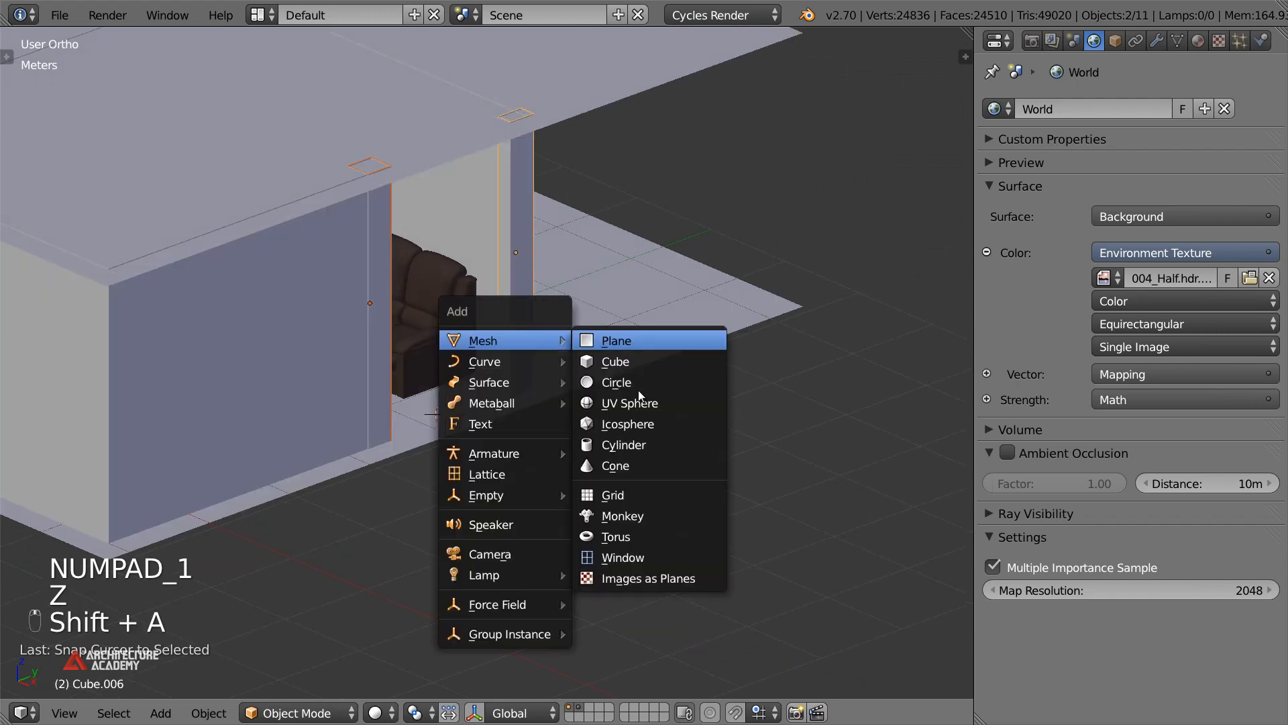
left_click(646, 558)
middle_click_drag(647, 532, 370, 551)
scroll(594, 341, "up", 3)
scroll(519, 458, "up", 2)
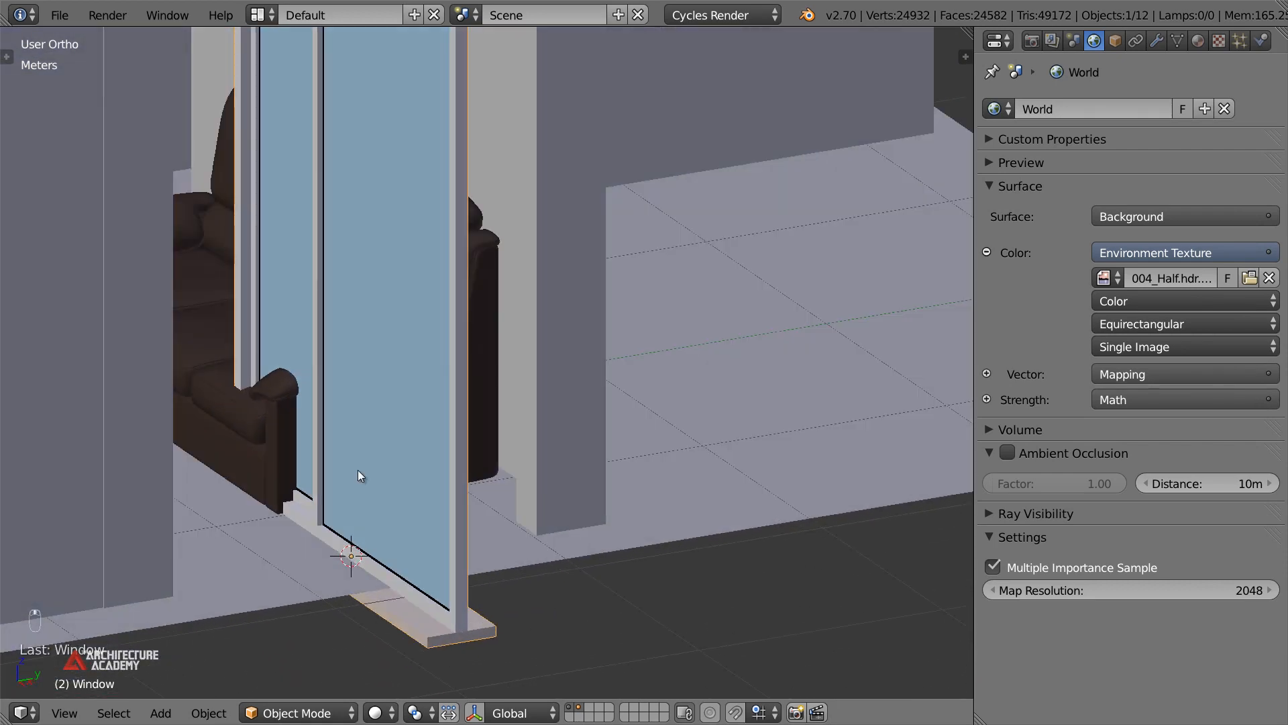
middle_click_drag(509, 151, 589, 308, "shift")
scroll(586, 312, "down", 2)
Show the new window's creation settings and enlarge their area so all the options are readable
key("t")
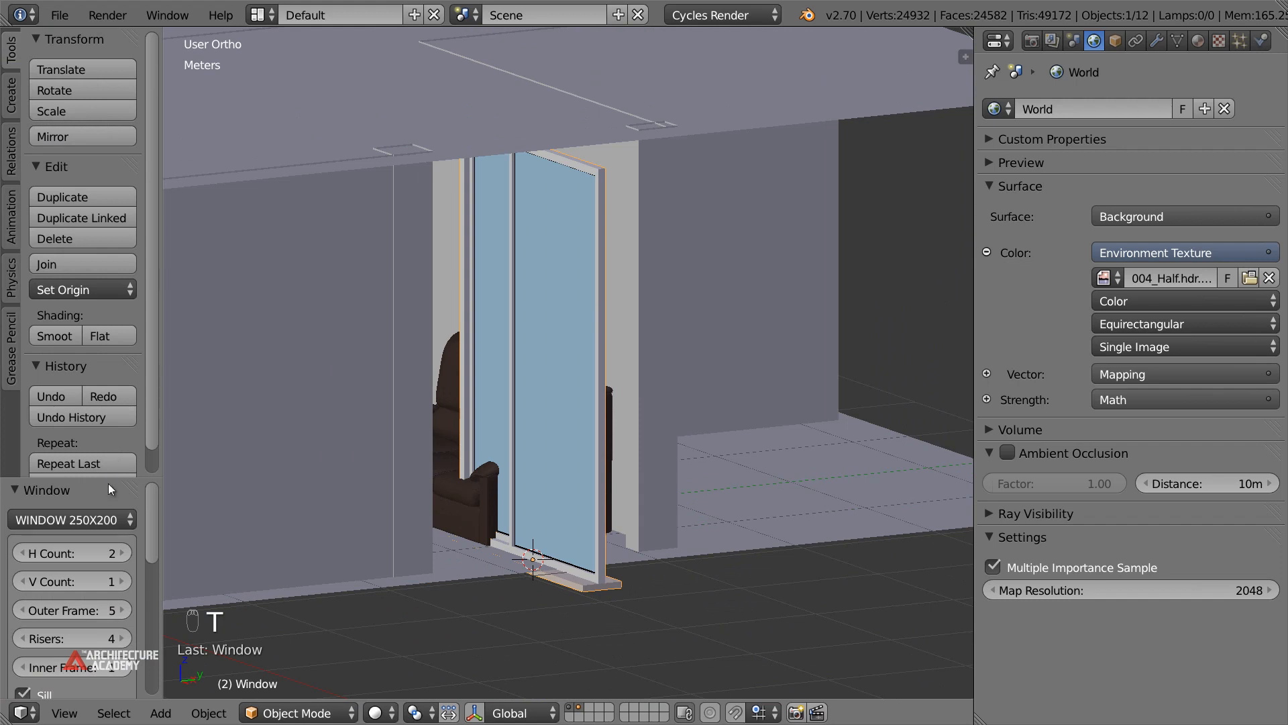
left_click_drag(111, 446, 209, 104)
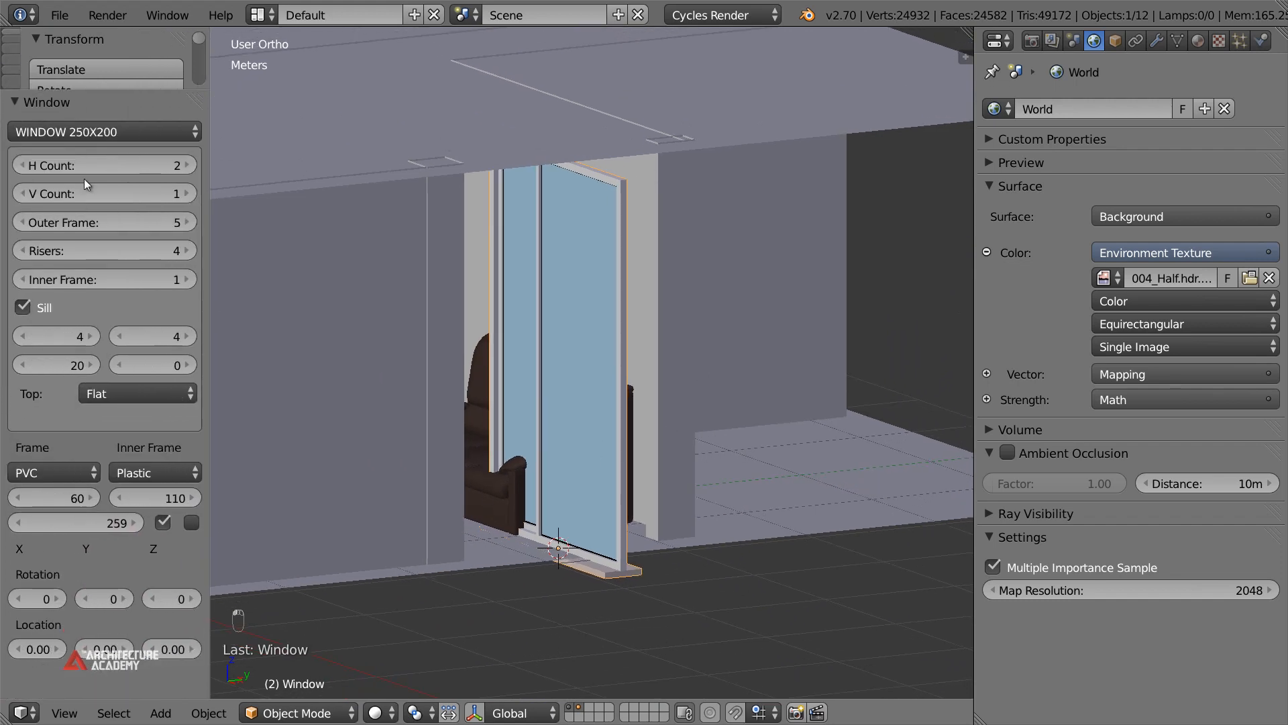
mouse_move(676, 448)
middle_mouse_down()
mouse_move(716, 445)
mouse_move(677, 441)
middle_mouse_up()
middle_click_drag(575, 328, 557, 280)
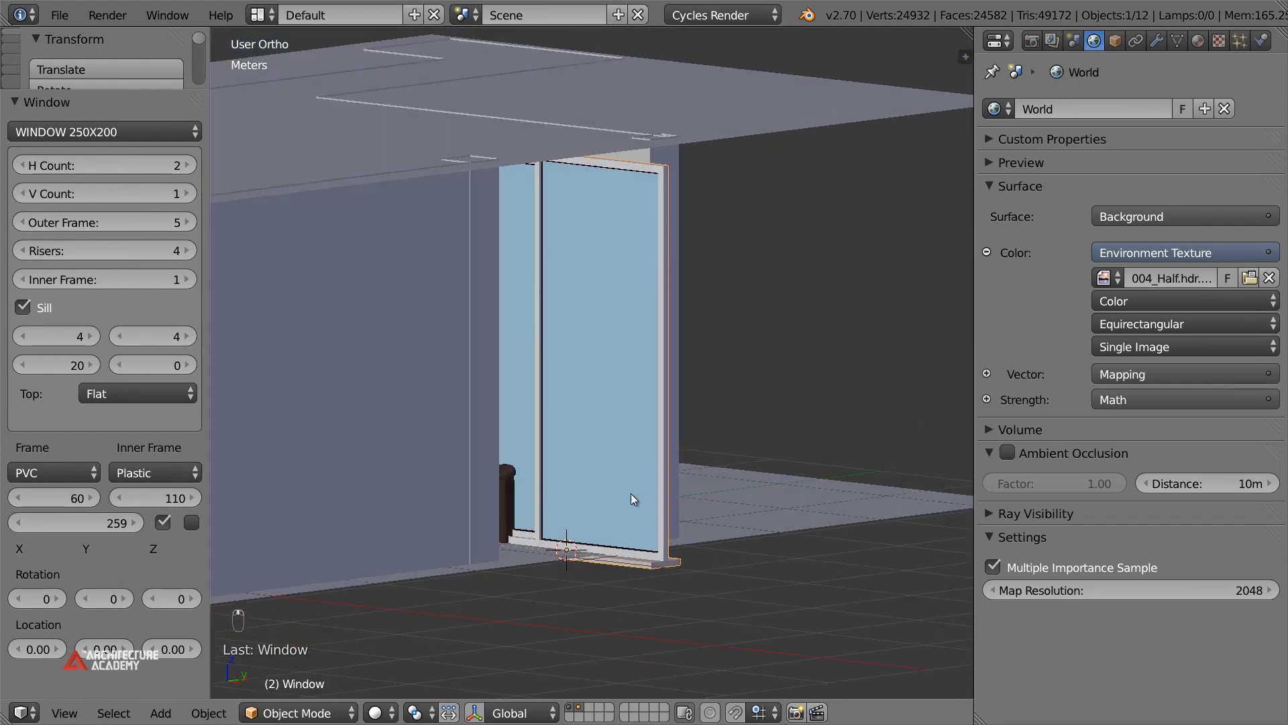
middle_click_drag(571, 493, 614, 498)
Try a denser pane grid on the window with H Count 5 and V Count 3
left_click(180, 166)
left_click(182, 166)
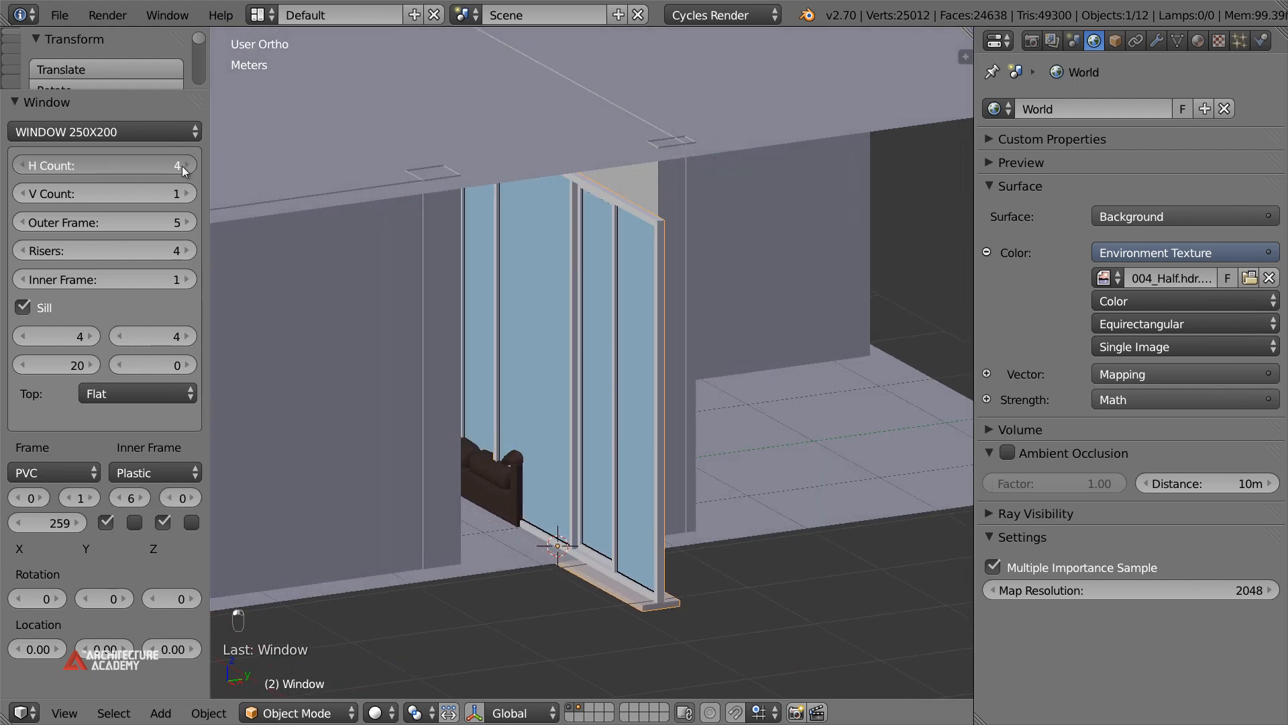
left_click(181, 167)
left_click(182, 195)
left_click(182, 196)
scroll(561, 207, "down", 4)
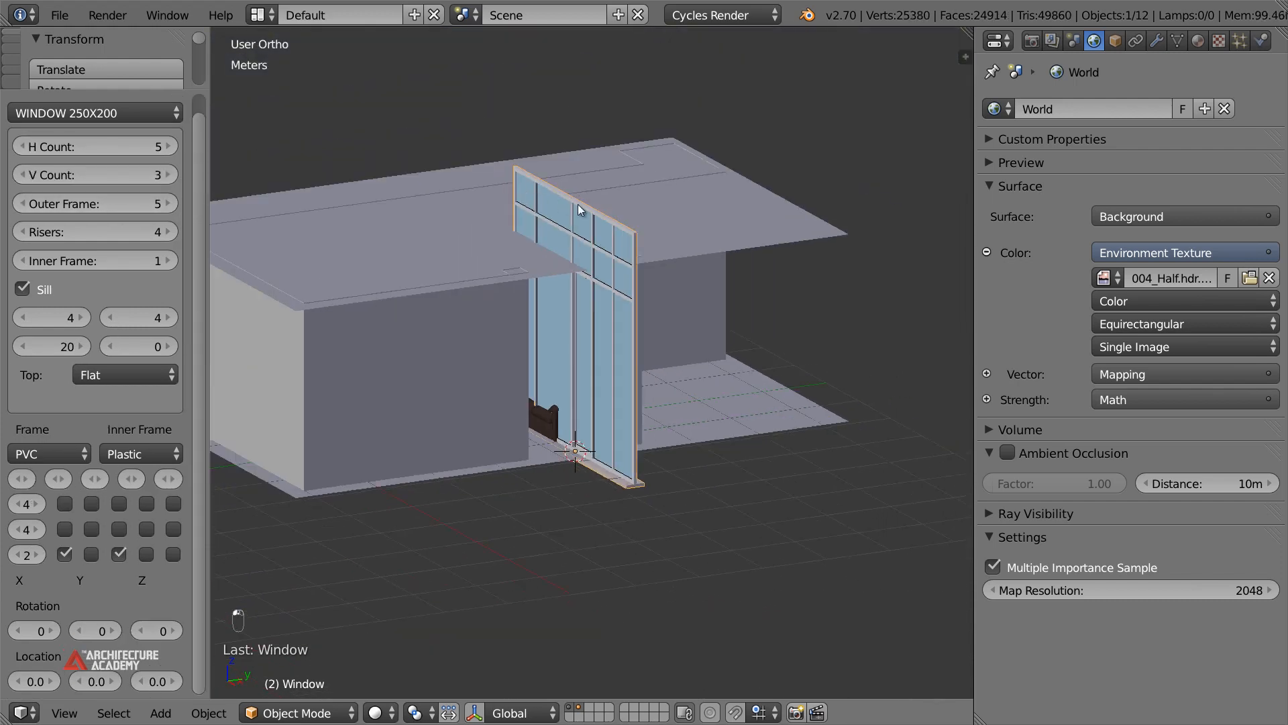
middle_click_drag(561, 207, 619, 217)
Try the Arch top shape on the window, and set the top back to Flat
left_click(98, 379)
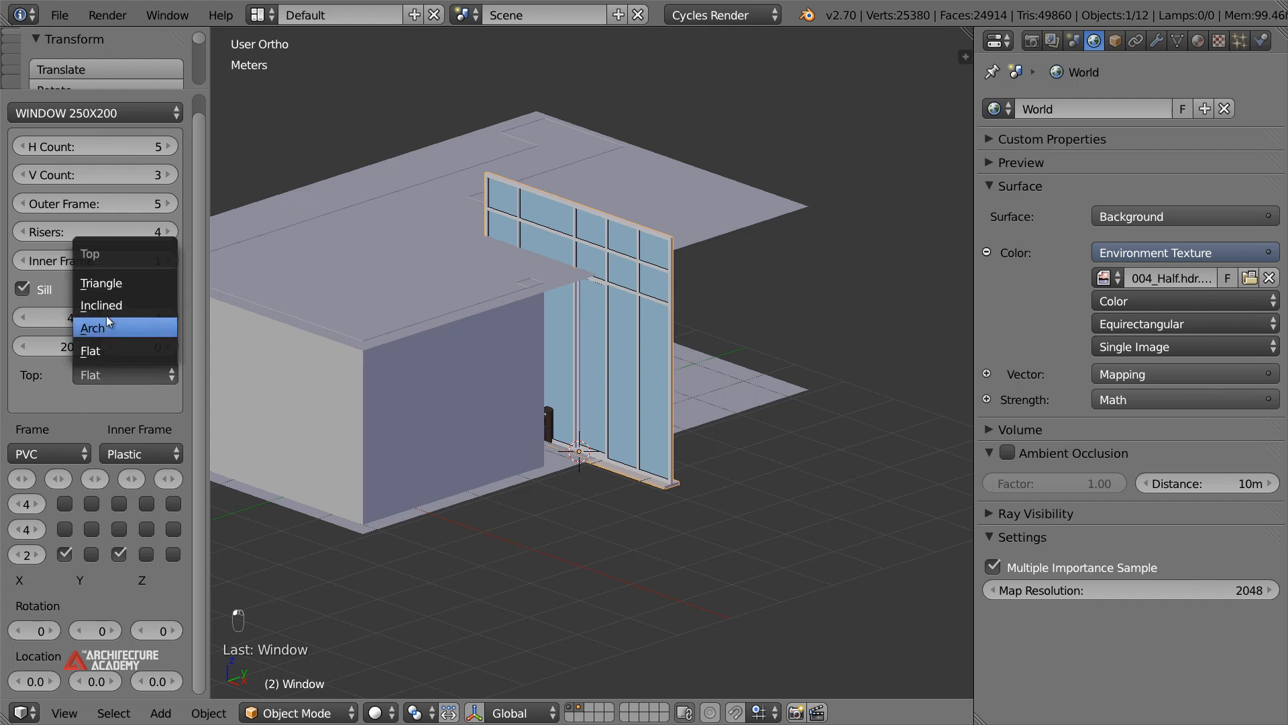
left_click(109, 326)
middle_click_drag(371, 302, 589, 233)
left_click(100, 375)
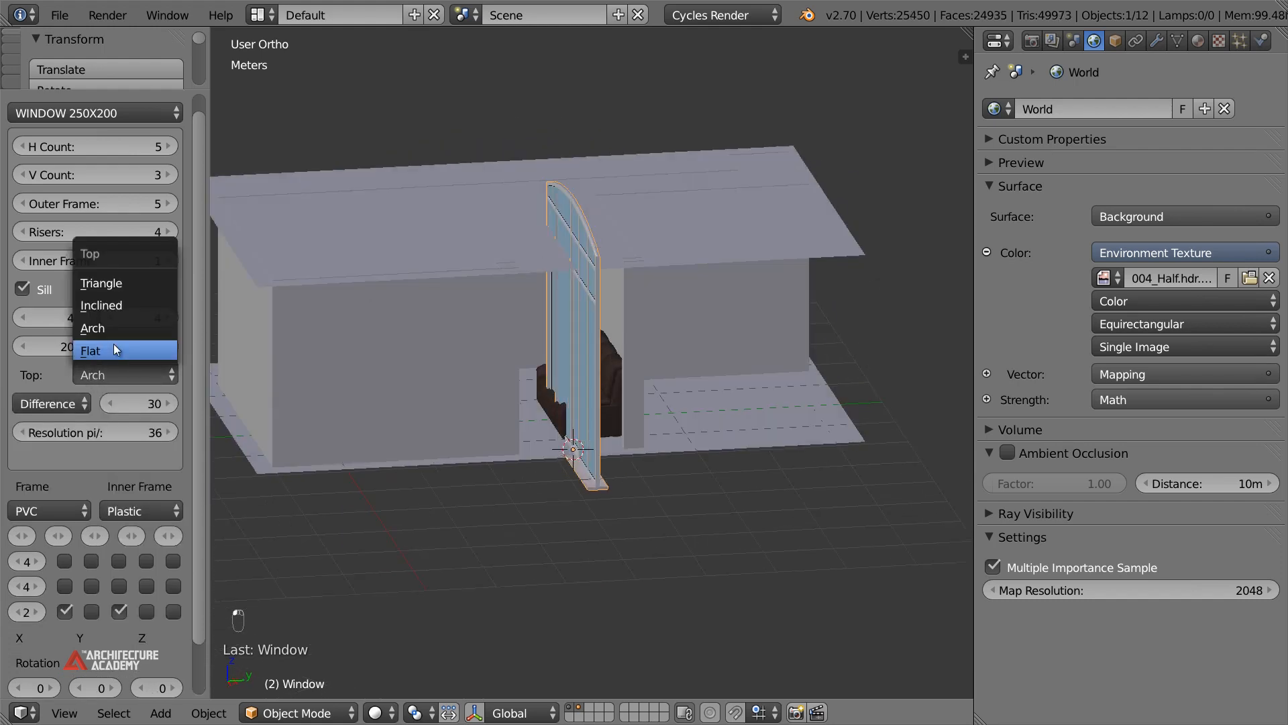
left_click(114, 343)
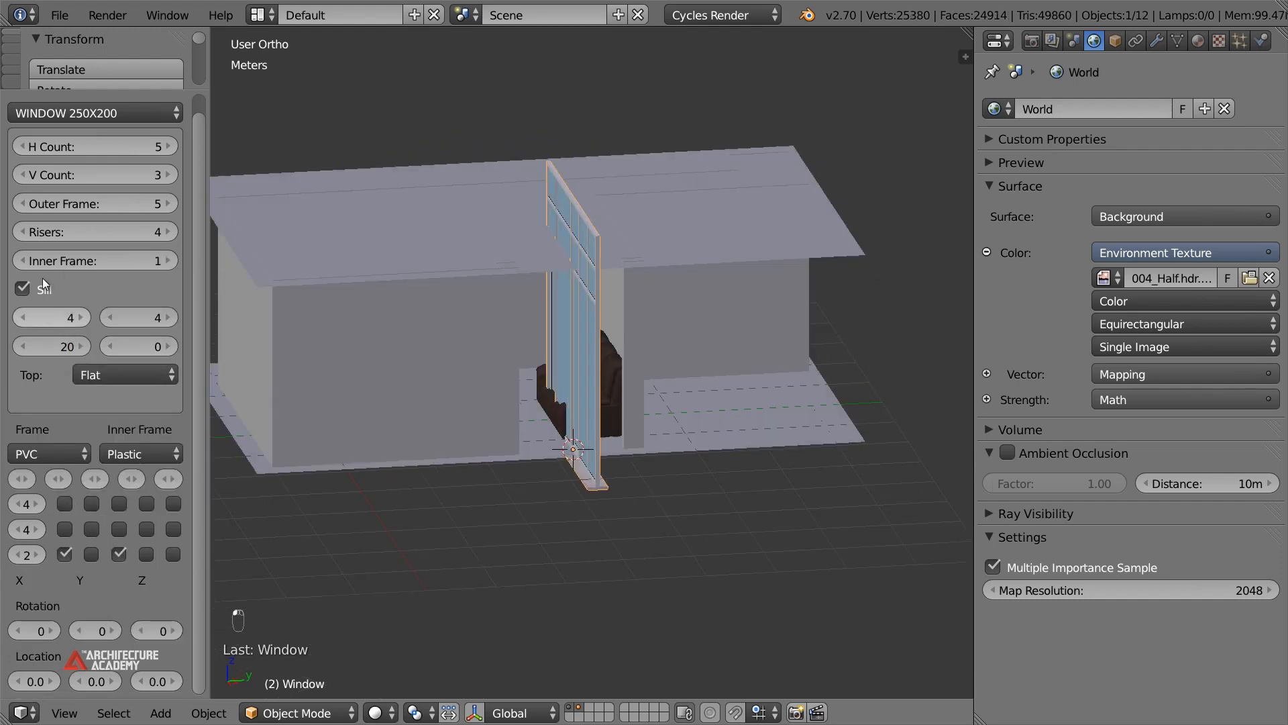
Set the window's H Count back to 2 and V Count back to 1
key("Return")
left_click(125, 175)
key("Return")
middle_click_drag(561, 260, 656, 411)
scroll(646, 335, "up", 2)
scroll(603, 453, "up", 1)
scroll(602, 453, "up", 1)
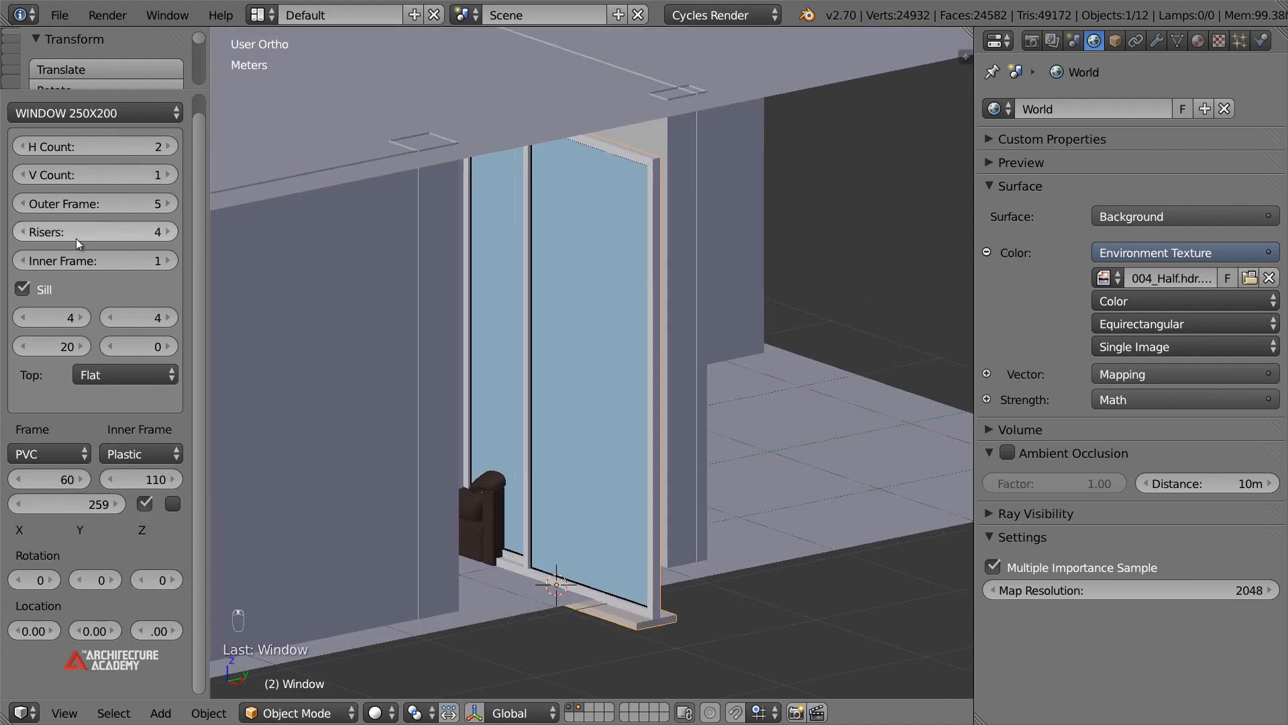
Set the window's first pane width to 96 and its pane height to 262
left_click(167, 232)
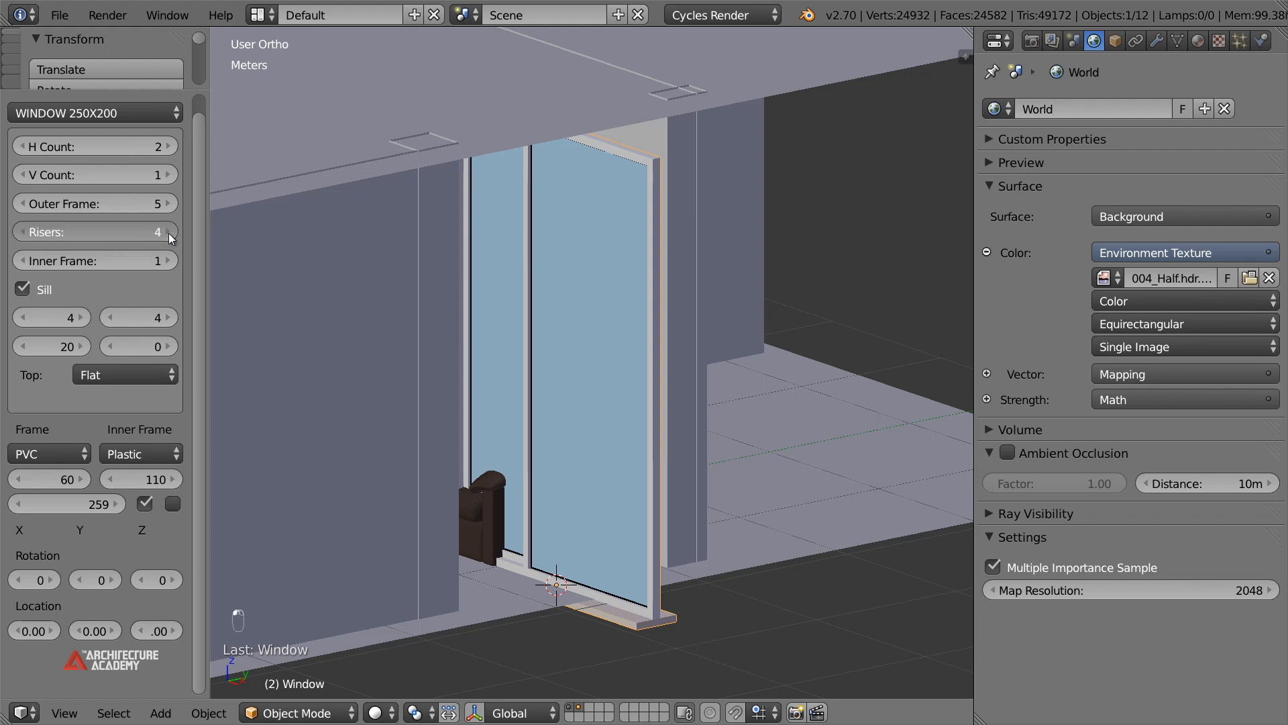
left_click(19, 232)
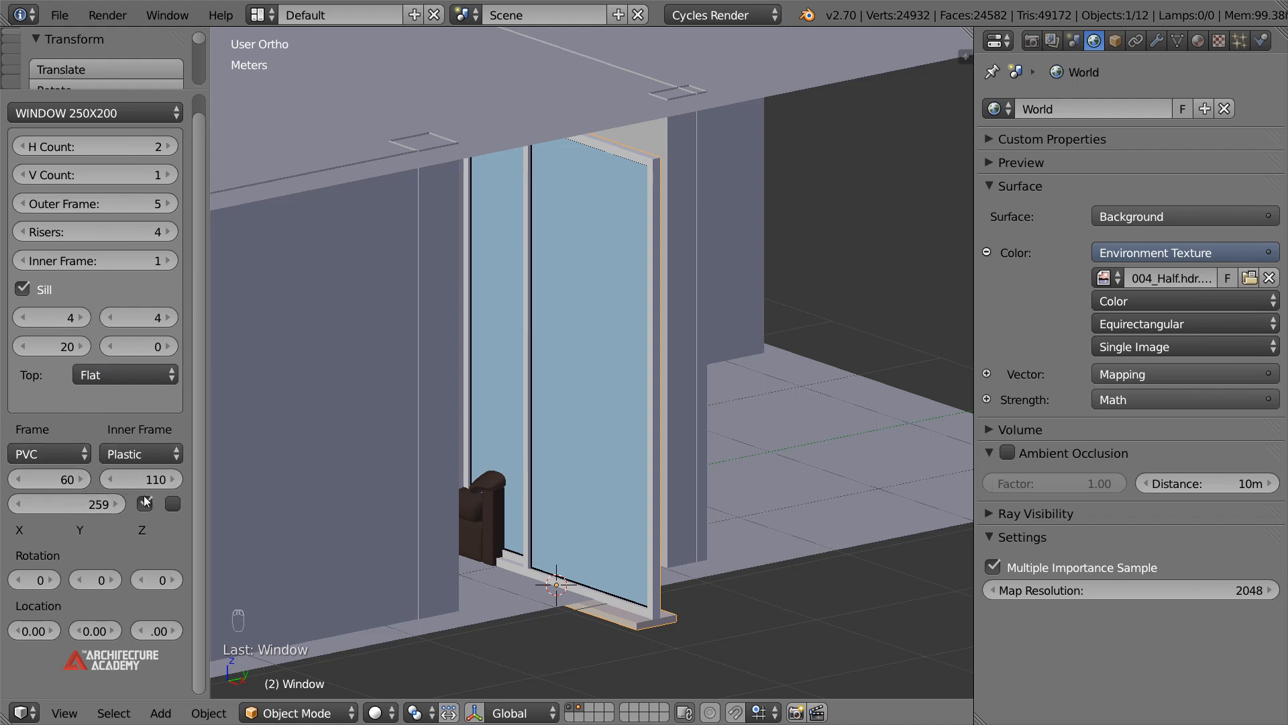
mouse_move(85, 504)
left_mouse_down()
mouse_move(79, 481)
mouse_move(91, 484)
left_mouse_up()
scroll(628, 428, "down", 2)
middle_click_drag(639, 430, 589, 456)
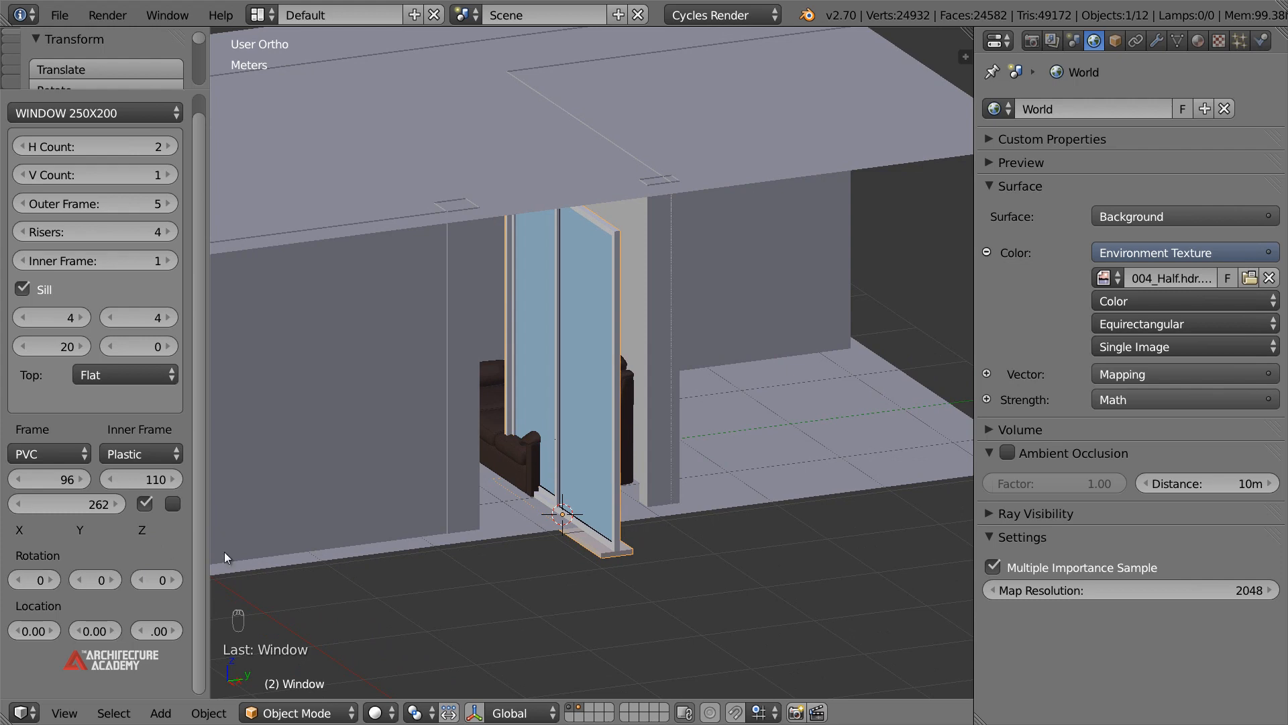
left_click_drag(207, 544, 216, 544)
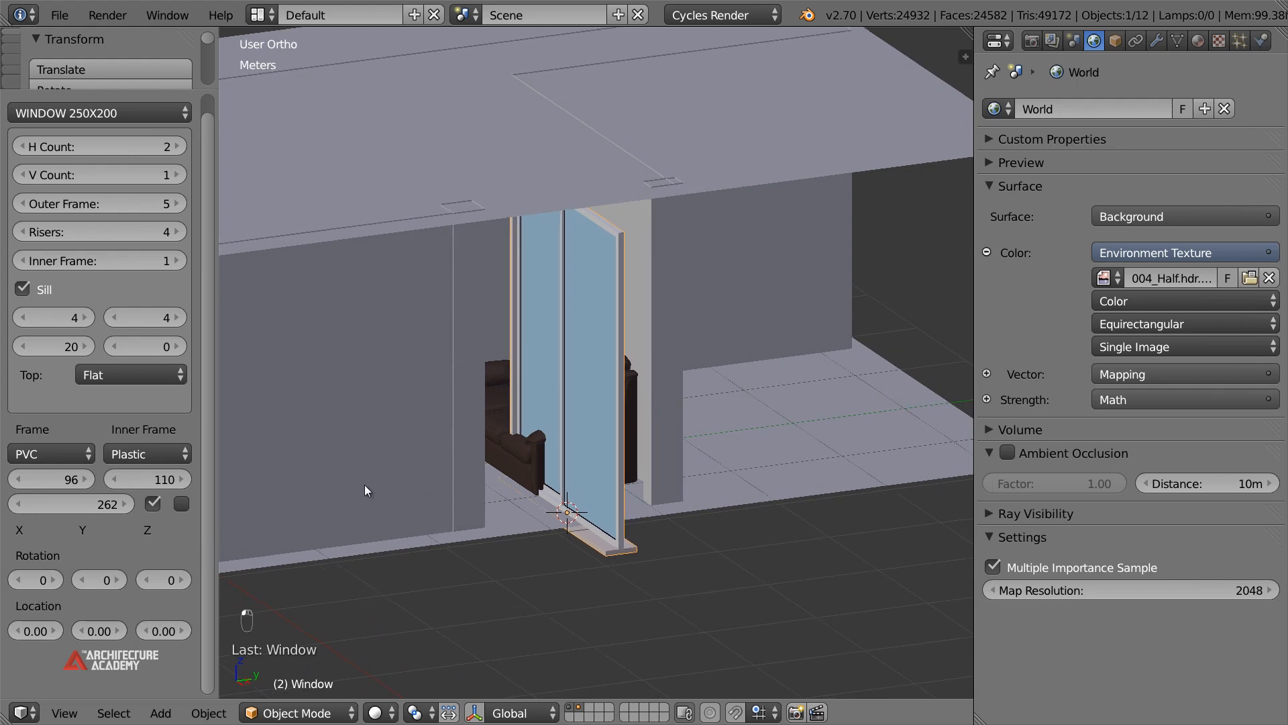
Raise the window about 1.9 cm along Z, and lower it by about 2.3 mm to refine its height
middle_click_drag(522, 348, 622, 235)
key("g")
key("z")
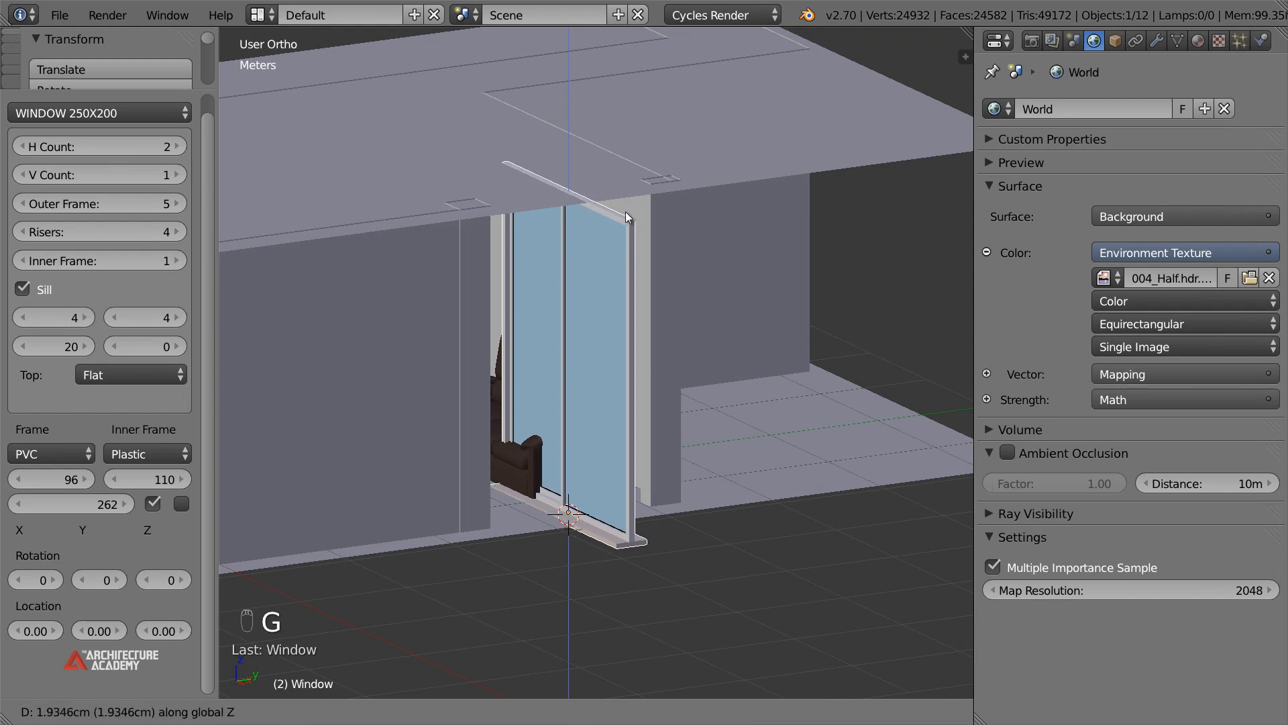
left_click(625, 212)
scroll(631, 509, "up", 6)
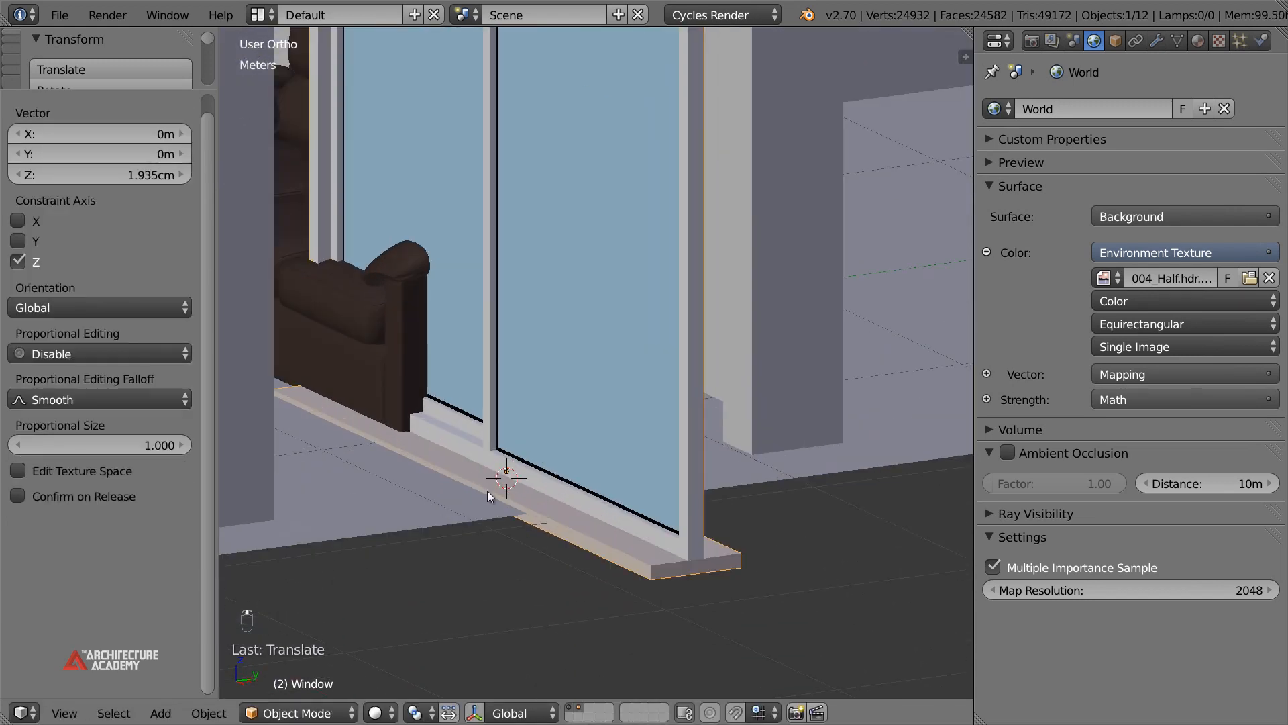
key("g")
key("z")
left_click(499, 502)
scroll(523, 494, "down", 3)
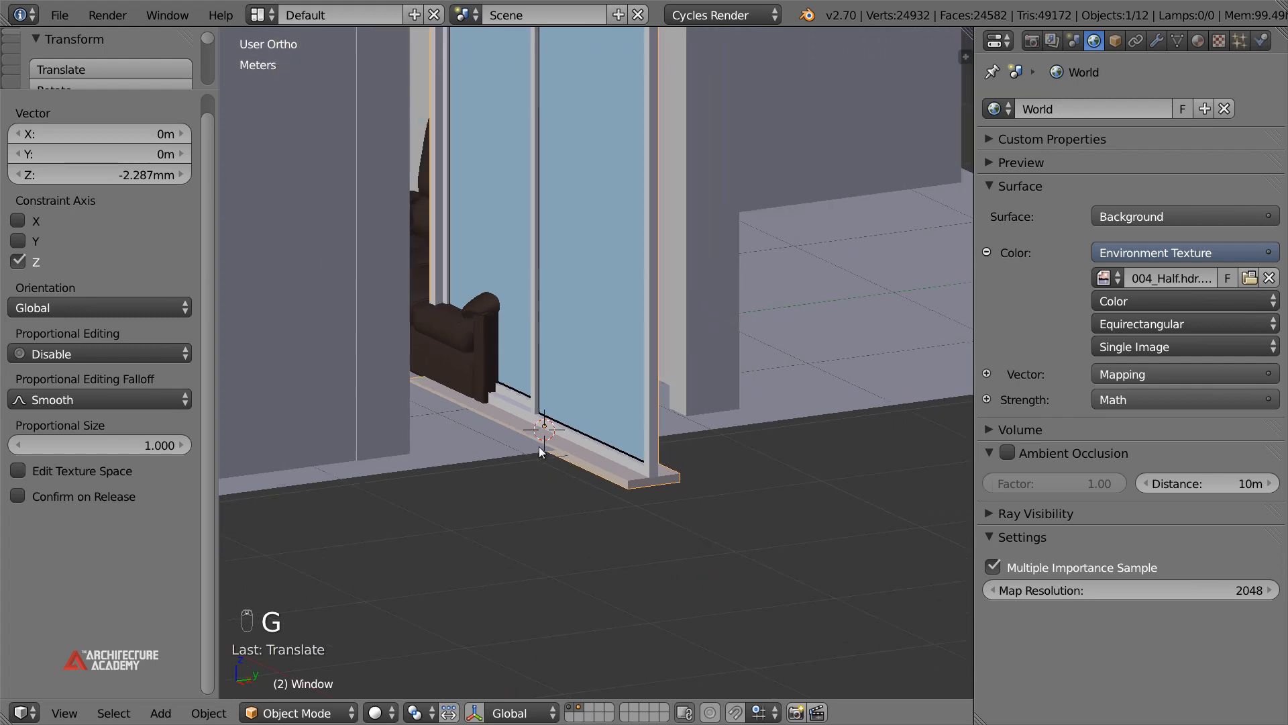
Rotate the window in the top view so it runs parallel to the opening between the pillars
key("t")
scroll(546, 428, "down", 4)
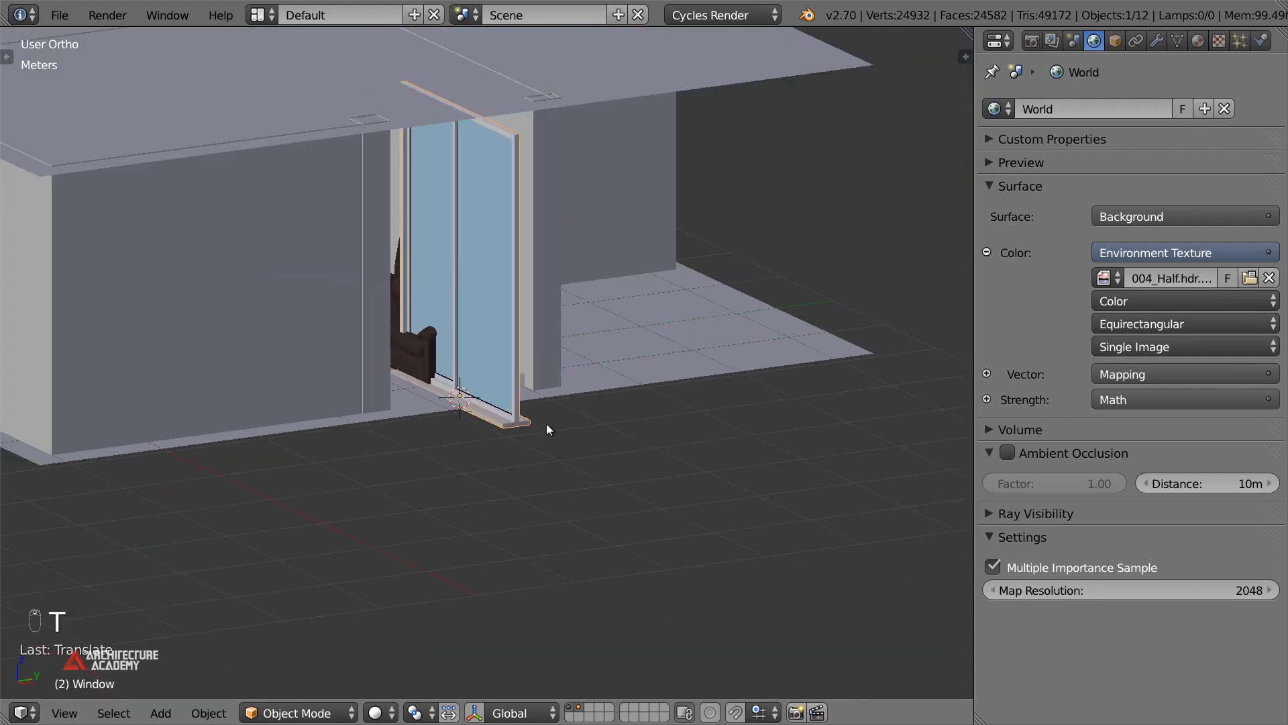
key("KP_7")
key("z")
scroll(556, 411, "up", 1)
key("r")
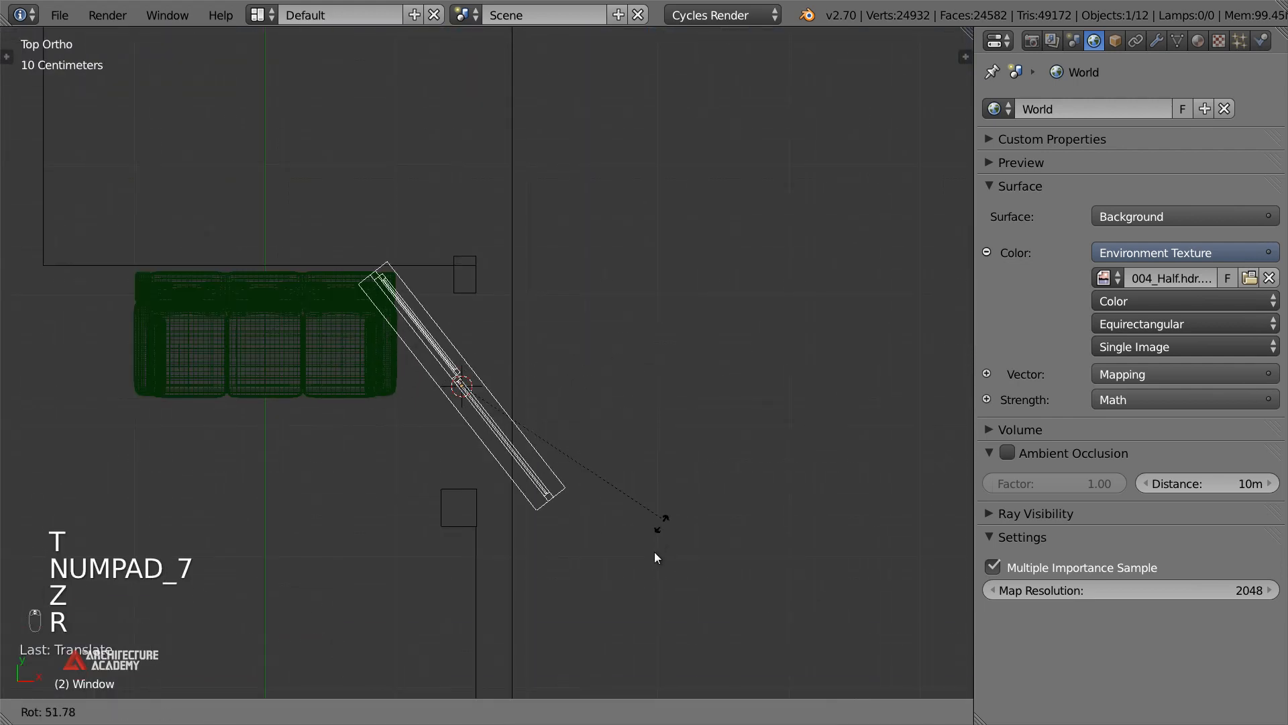
left_click(526, 602)
mouse_move(600, 459)
middle_mouse_down()
mouse_move(469, 416)
mouse_move(418, 342)
middle_mouse_up()
key("z")
Slide the window along the Y axis, away from the sofa, into the opening beside the pillar
key("g")
key("y")
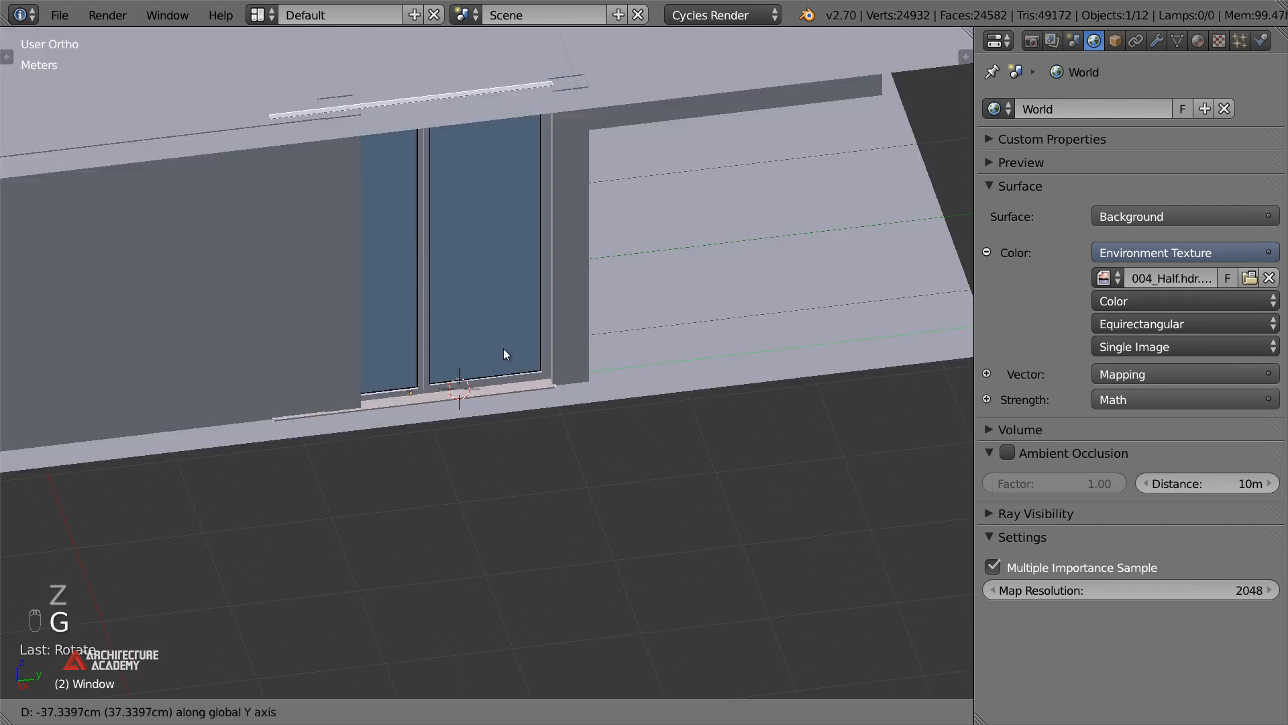
left_click(490, 352)
mouse_move(480, 348)
middle_mouse_down()
mouse_move(493, 337)
mouse_move(437, 356)
mouse_move(437, 338)
middle_mouse_up()
Select the whole sliding sash on the sofa side of the window mesh and move it about 81 cm along Y, away from the sofa
key("z")
key("KP_3")
key("Tab")
key("z")
key("a")
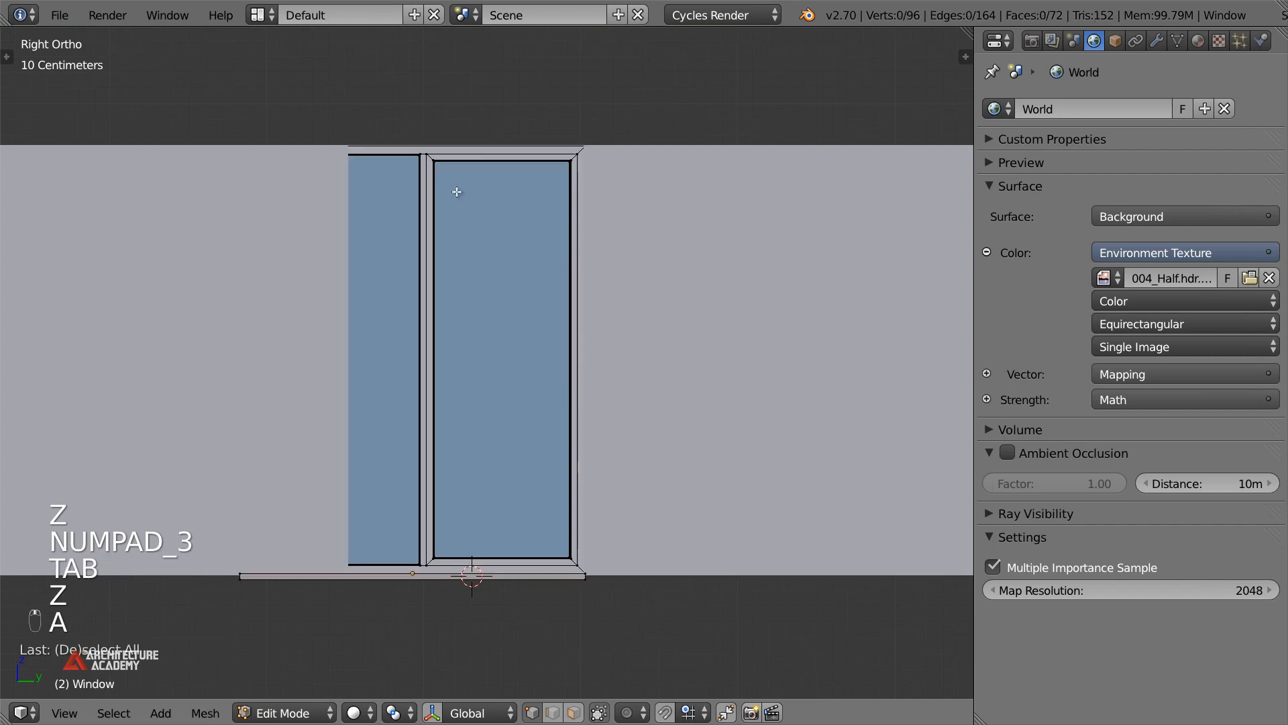
key("b")
key("Escape")
key("z")
key("b")
left_click_drag(431, 154, 575, 380)
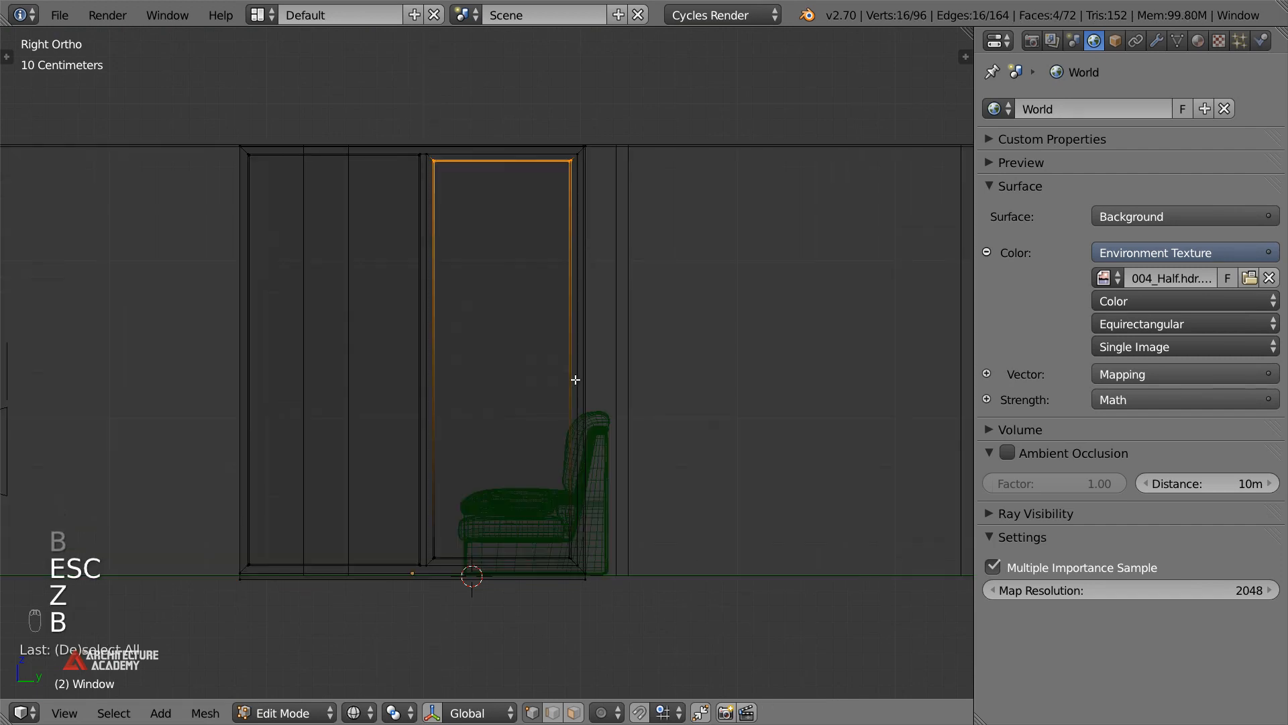
key("ctrl+l")
key("z")
scroll(510, 356, "down", 3)
middle_click_drag(498, 348, 489, 411)
scroll(463, 480, "up", 2)
middle_click_drag(479, 483, 644, 444)
key("g")
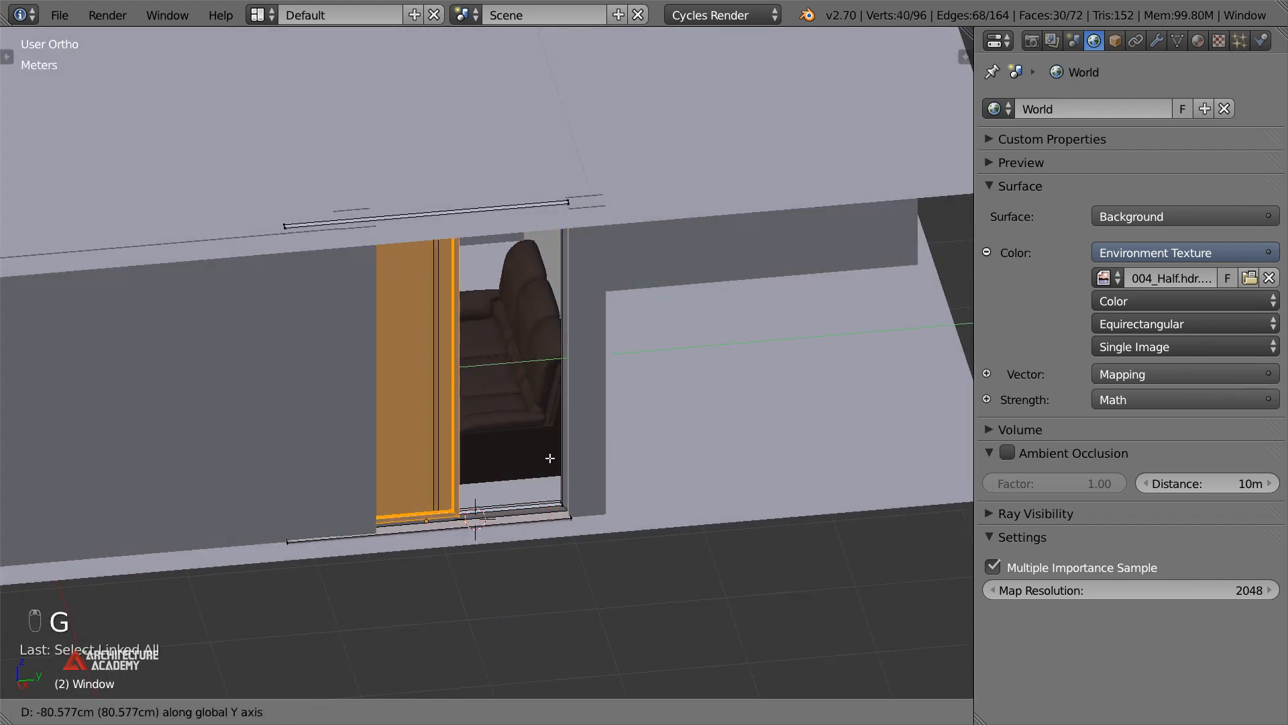
left_click(547, 456)
key("Tab")
mouse_move(509, 457)
middle_mouse_down()
mouse_move(417, 443)
mouse_move(546, 431)
middle_mouse_up()
Select the outer upright of the moved sash in the window mesh and shift it along Y to adjust the sash's width
key("z")
key("Tab")
middle_click_drag(429, 332, 439, 313)
key("g")
left_click(440, 318)
key("b")
left_click_drag(411, 144, 460, 532)
key("g")
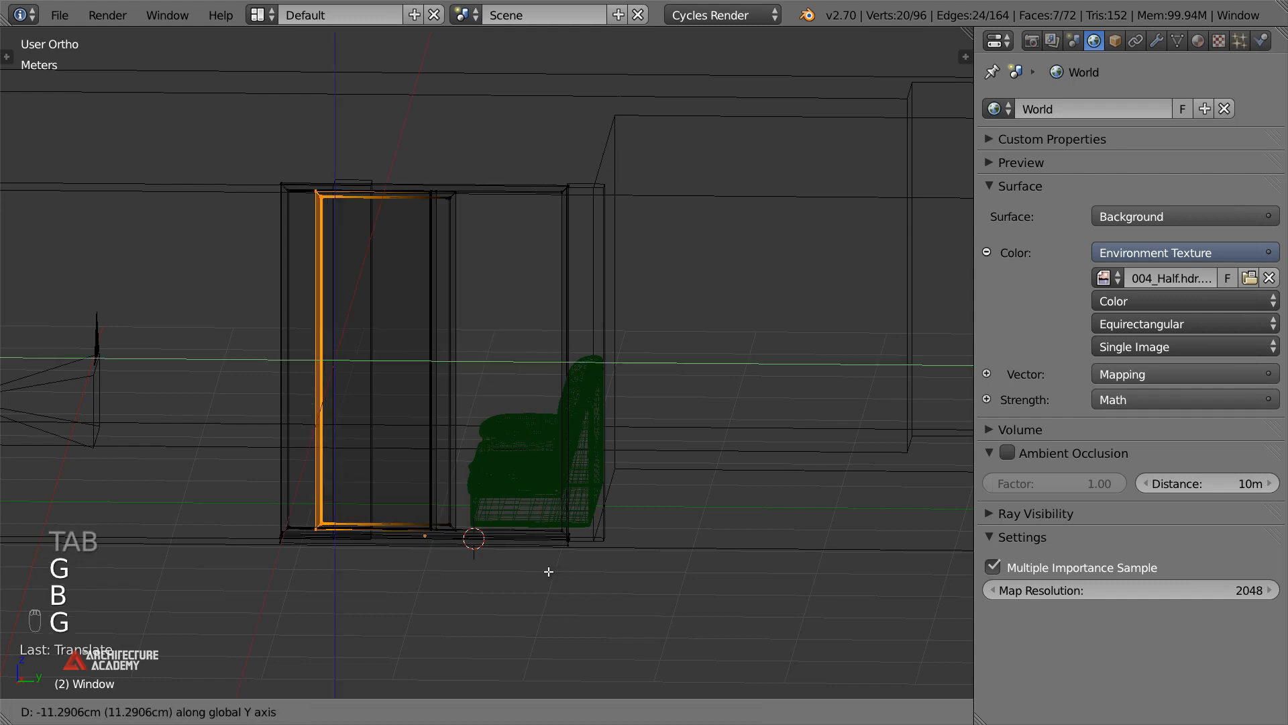
left_click(499, 435)
key("Tab")
scroll(499, 435, "down", 3)
middle_click_drag(499, 434, 509, 437)
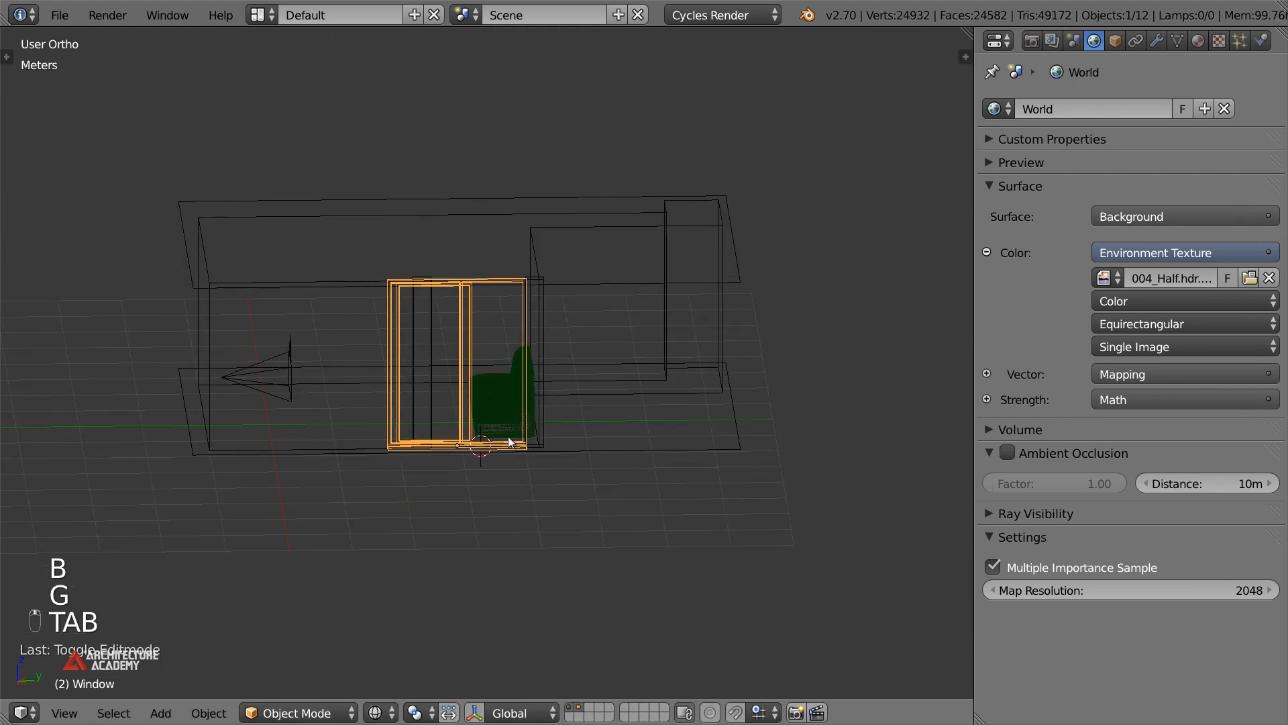
Move the pillar that overlaps the window along the Y axis, away from the sofa, in the right side view
key("KP_3")
scroll(509, 436, "up", 3)
scroll(382, 350, "down", 3)
middle_click_drag(382, 351, 408, 358)
key("KP_6")
key("KP_3")
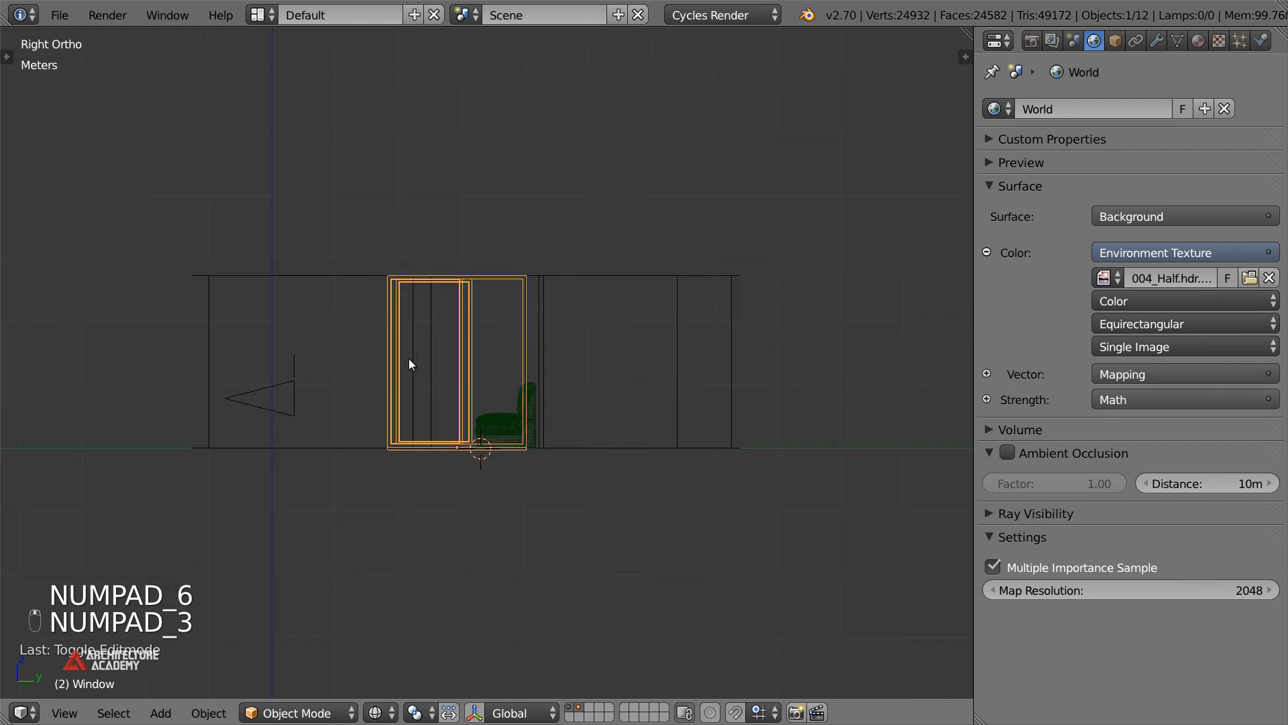
right_click(432, 365)
scroll(430, 365, "up", 3)
key("g")
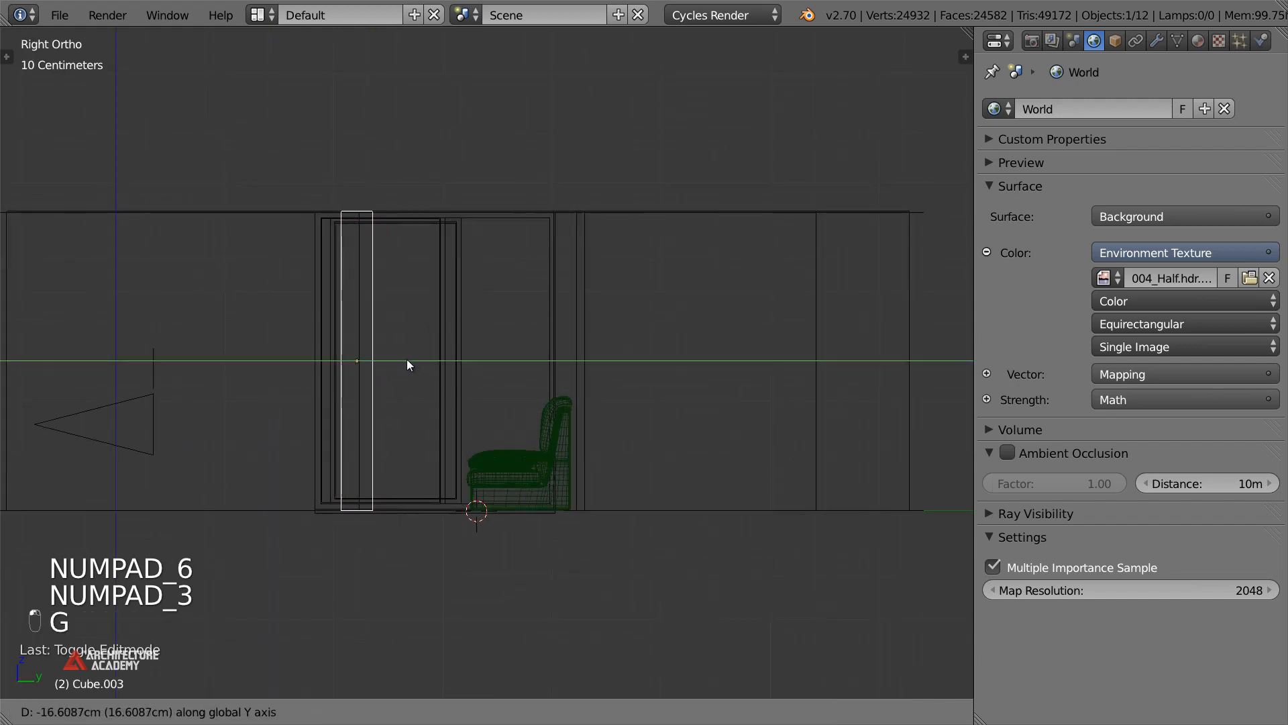
left_click(400, 362)
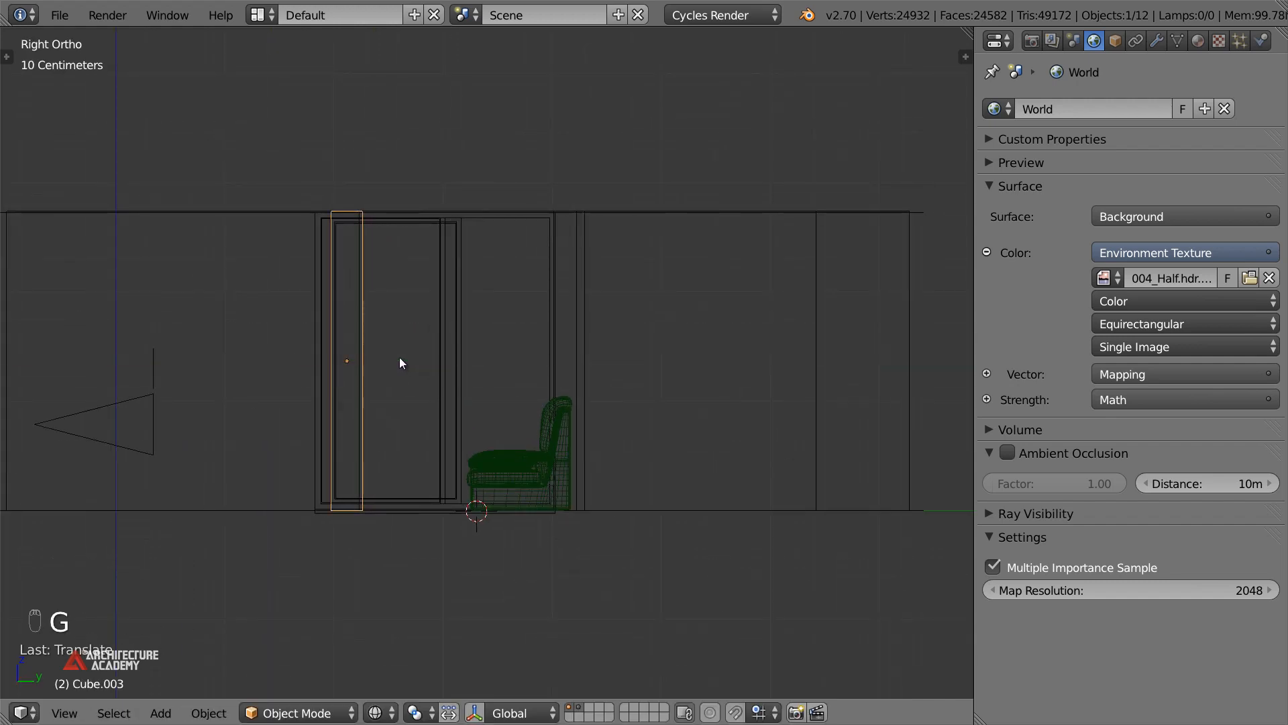
Narrow the window by moving its end farthest from the sofa about 45 cm along Y to meet the moved pillar
right_click(344, 320)
key("Tab")
key("a")
key("a")
key("a")
key("a")
key("a")
key("b")
left_click_drag(278, 154, 403, 578)
key("g")
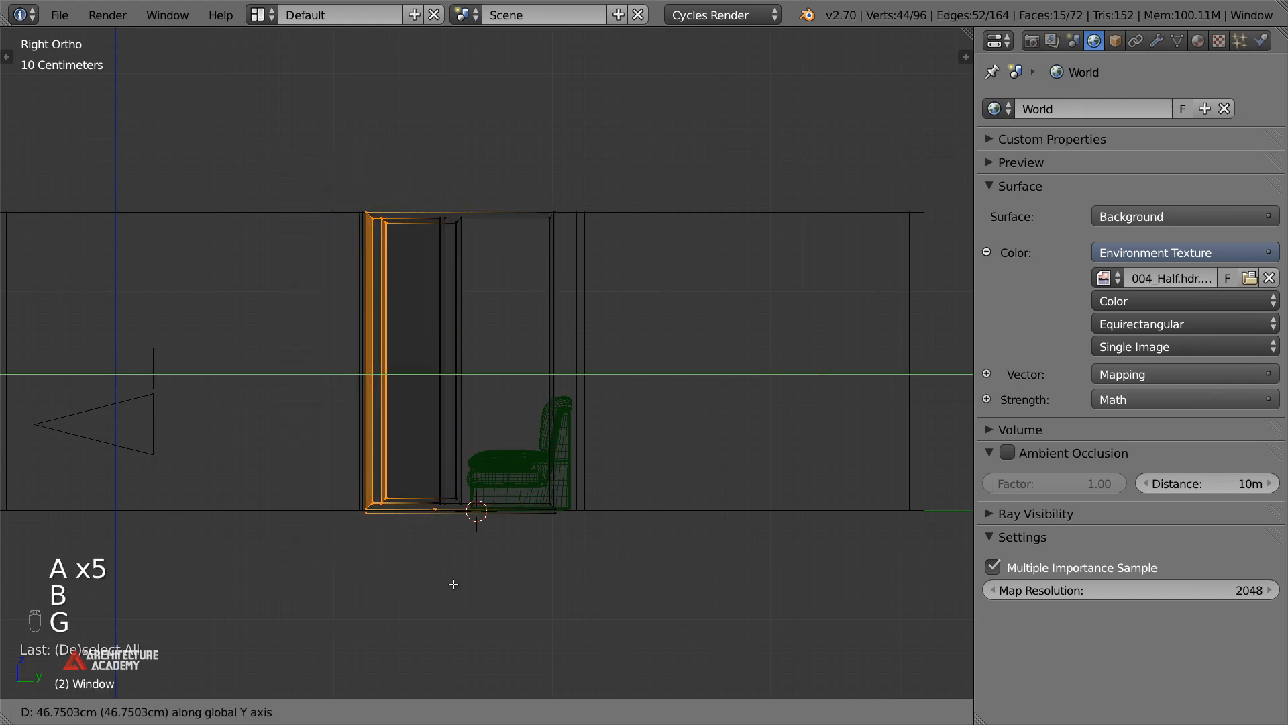
left_click(449, 583)
Return to object mode and view the room through the camera in solid display
scroll(475, 456, "down", 3)
middle_click_drag(475, 456, 500, 463)
key("KP_0")
key("z")
key("Tab")
middle_click_drag(832, 412, 497, 443)
key("KP_0")
scroll(622, 418, "down", 3)
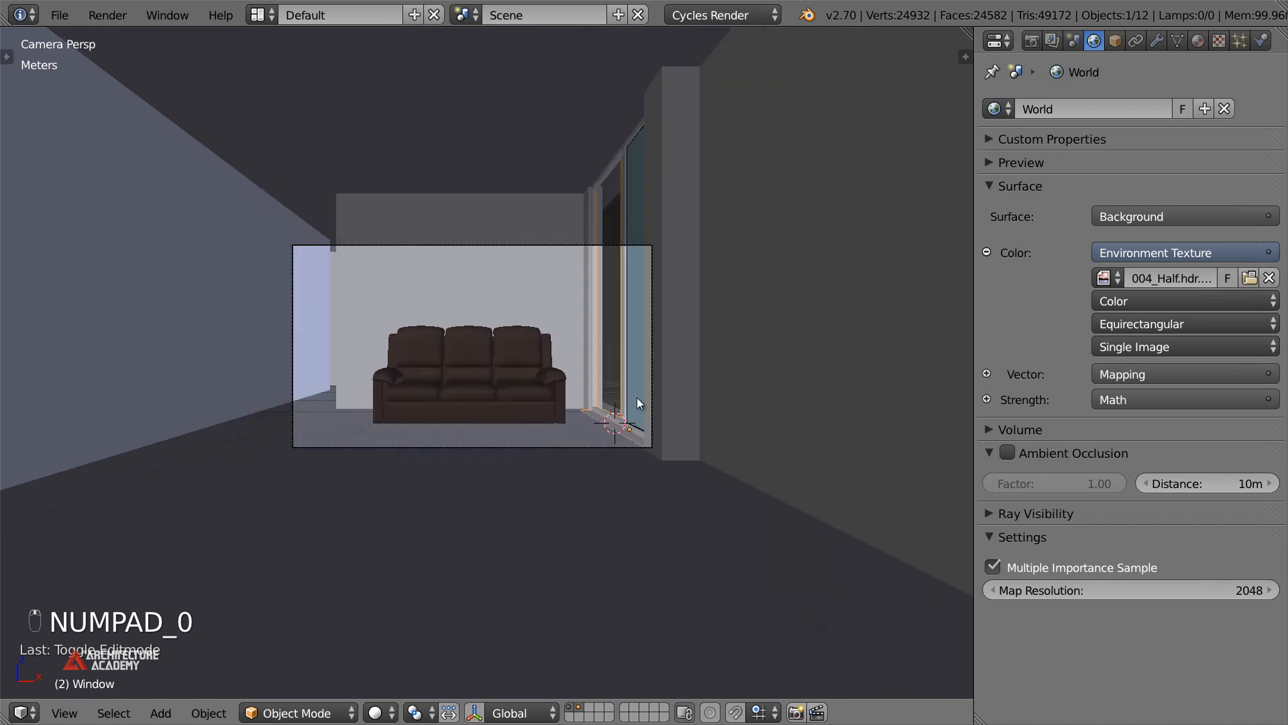
Review the window's PVC, Plastic, Glass and Marble material slots
left_click(1197, 40)
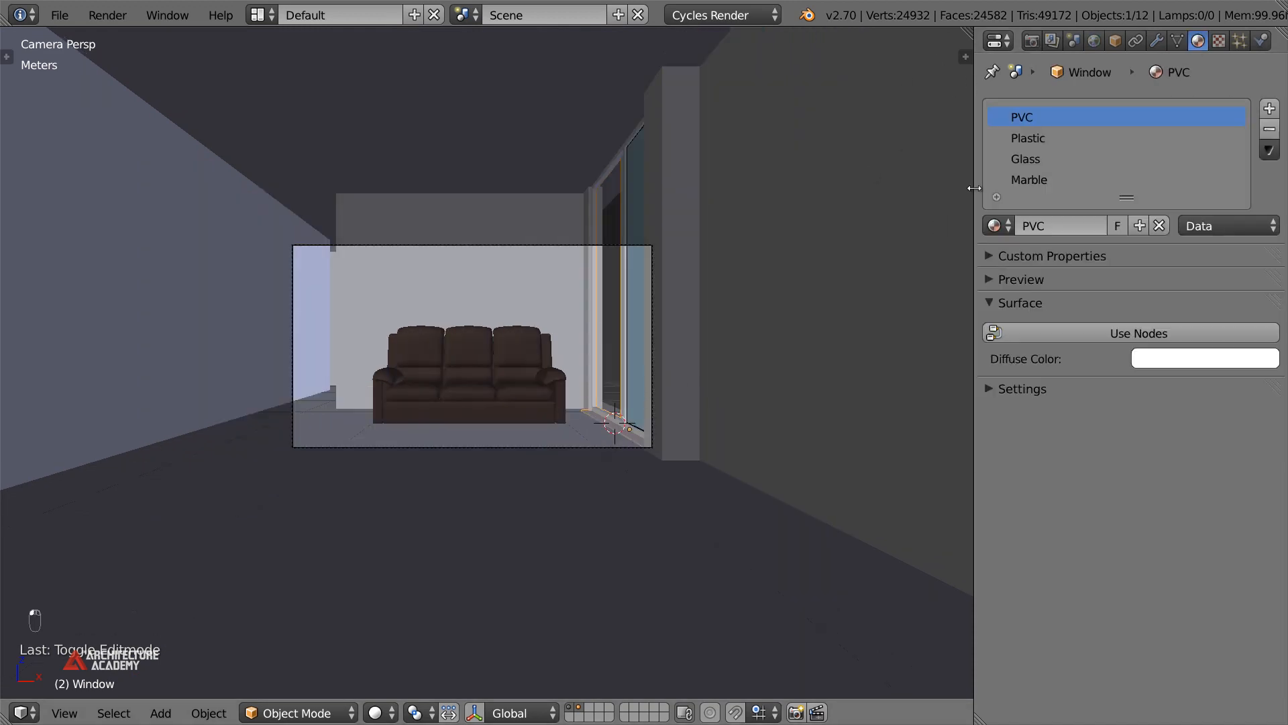
left_click(1041, 137)
left_click(1033, 159)
left_click(1034, 179)
Split the 3D view into two side-by-side views and frame the sofa and window closer in one of them
left_click_drag(960, 31, 547, 73)
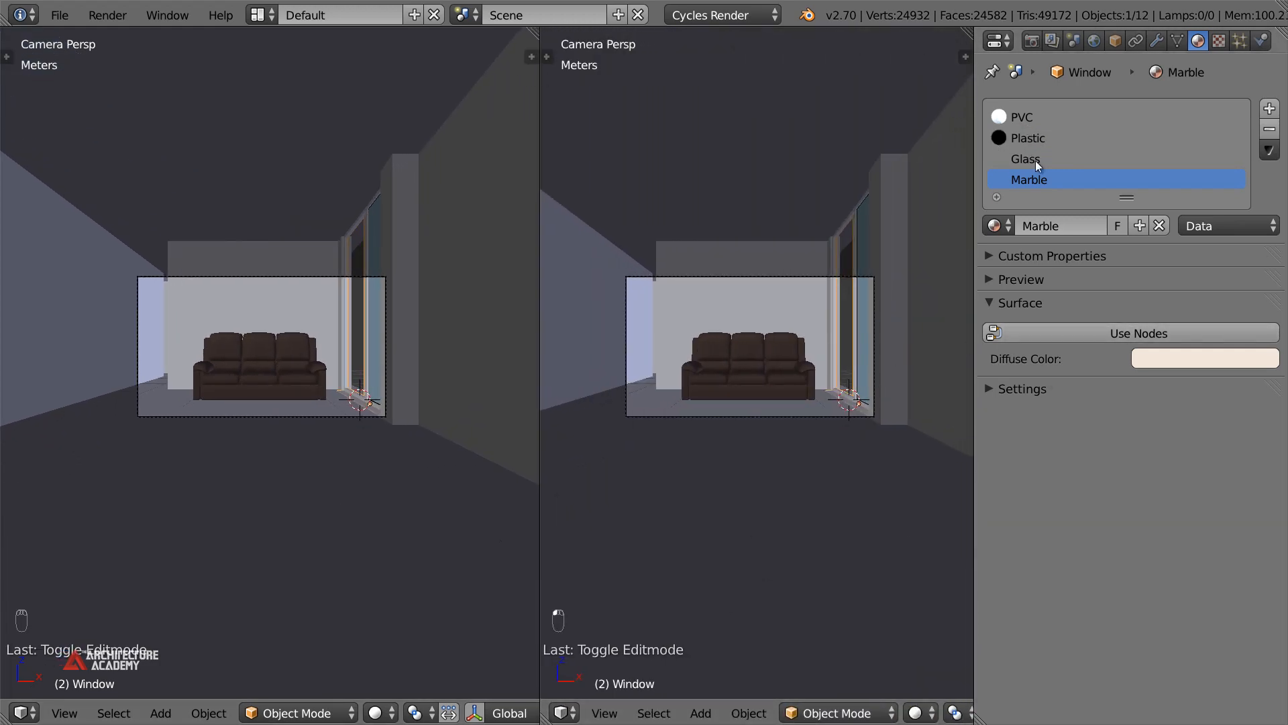
scroll(302, 409, "up", 3)
middle_click_drag(414, 391, 220, 400, "shift")
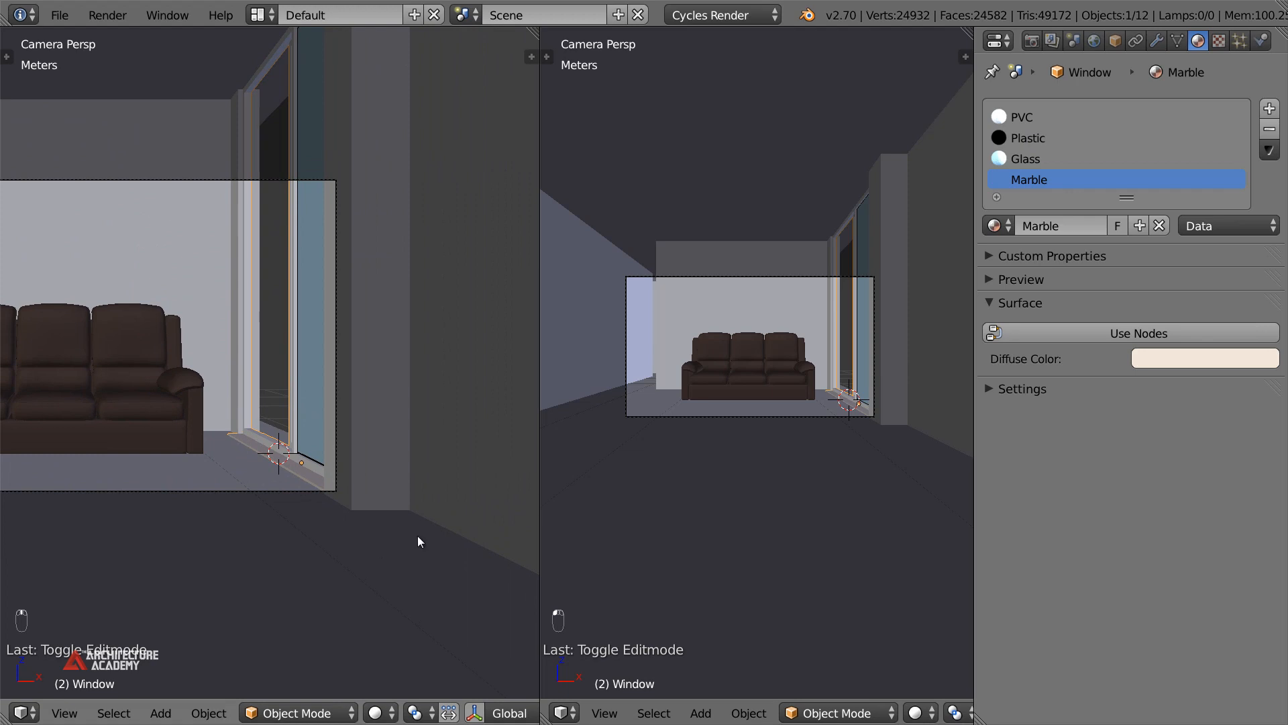
Turn the second 3D view into a node editor and enable nodes on the window's Glass material
key("shift+F3")
key("n")
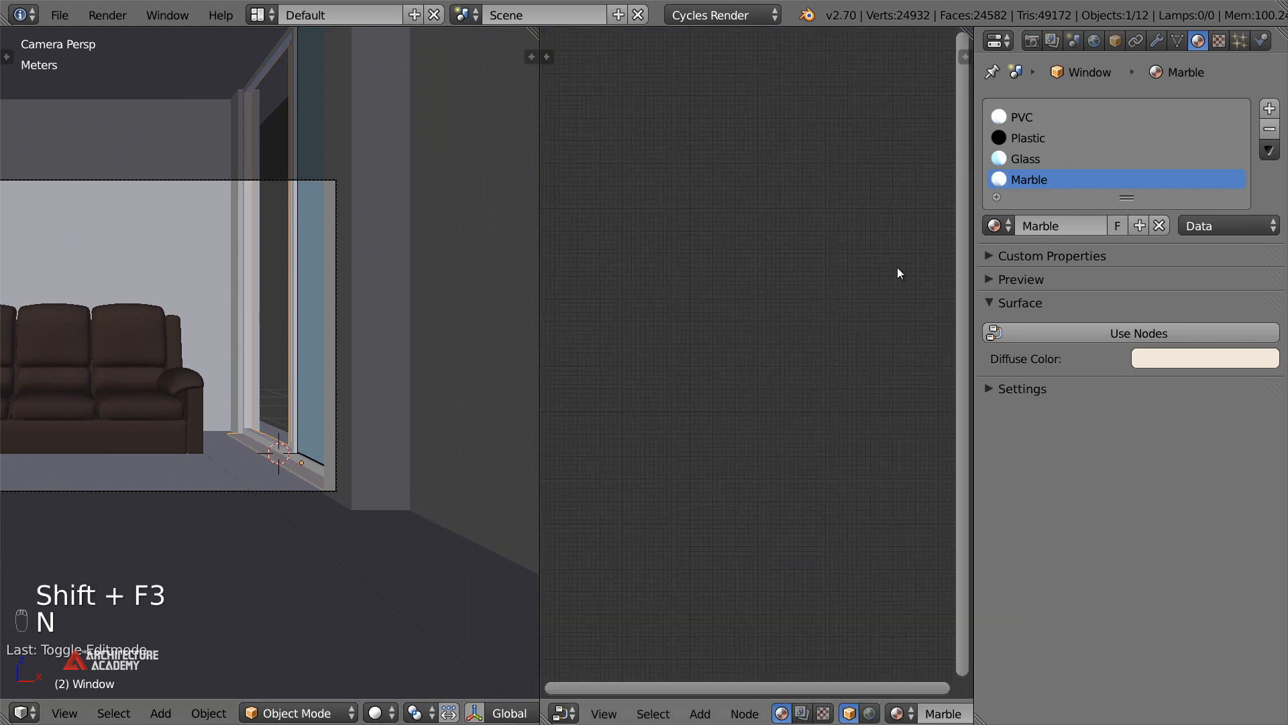
left_click(1039, 158)
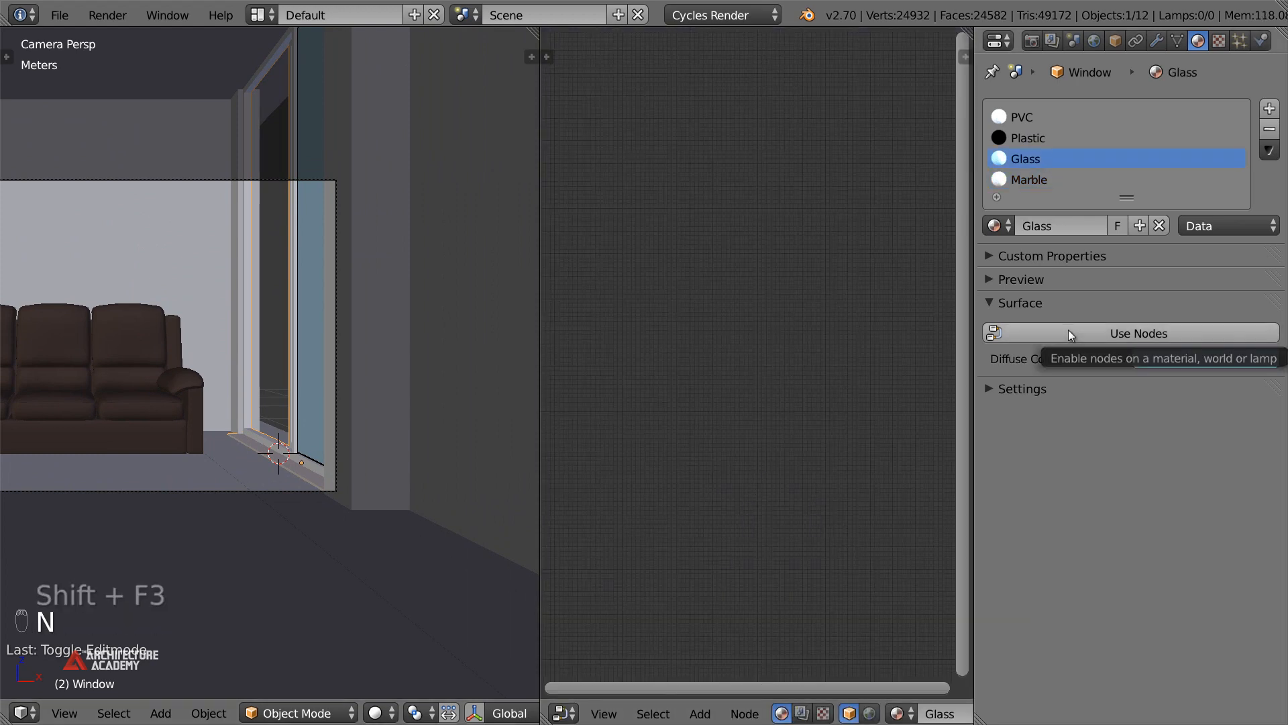
left_click(1068, 333)
scroll(738, 403, "up", 5)
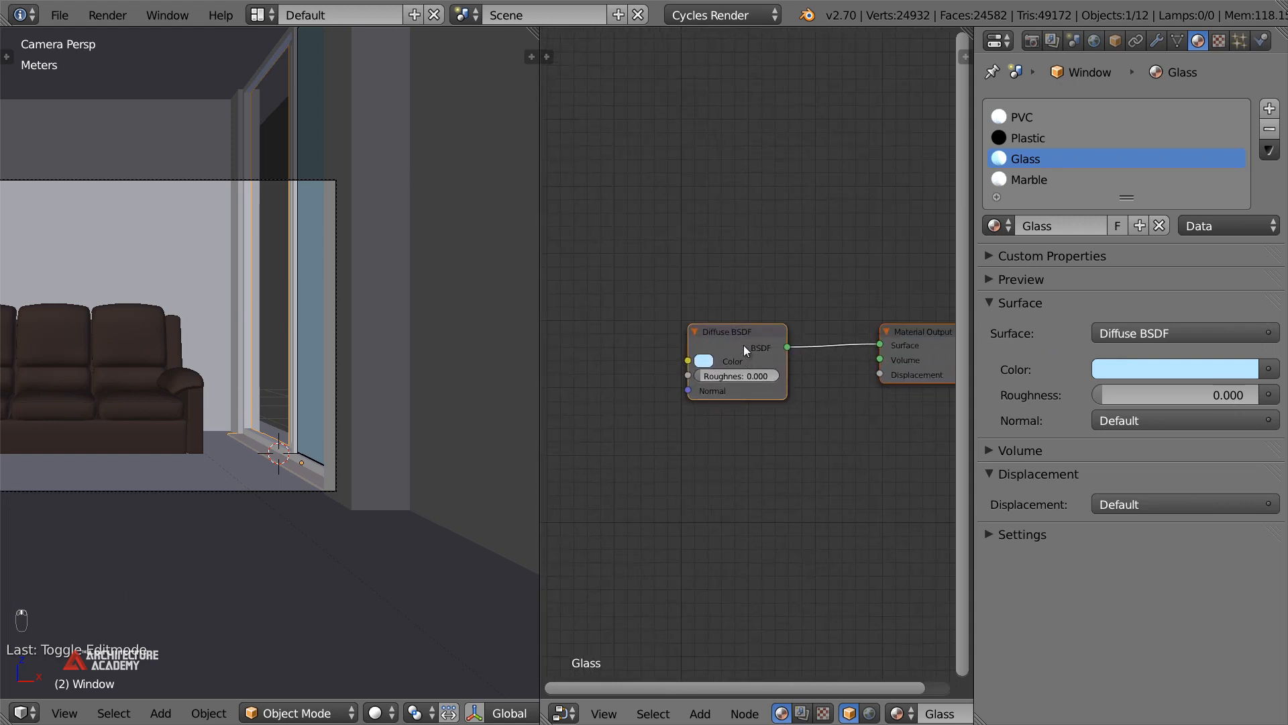
Replace the Glass material's Diffuse BSDF with a Glass BSDF connected to the Material Output's Surface, widening the node editor
left_click(752, 381)
key("x")
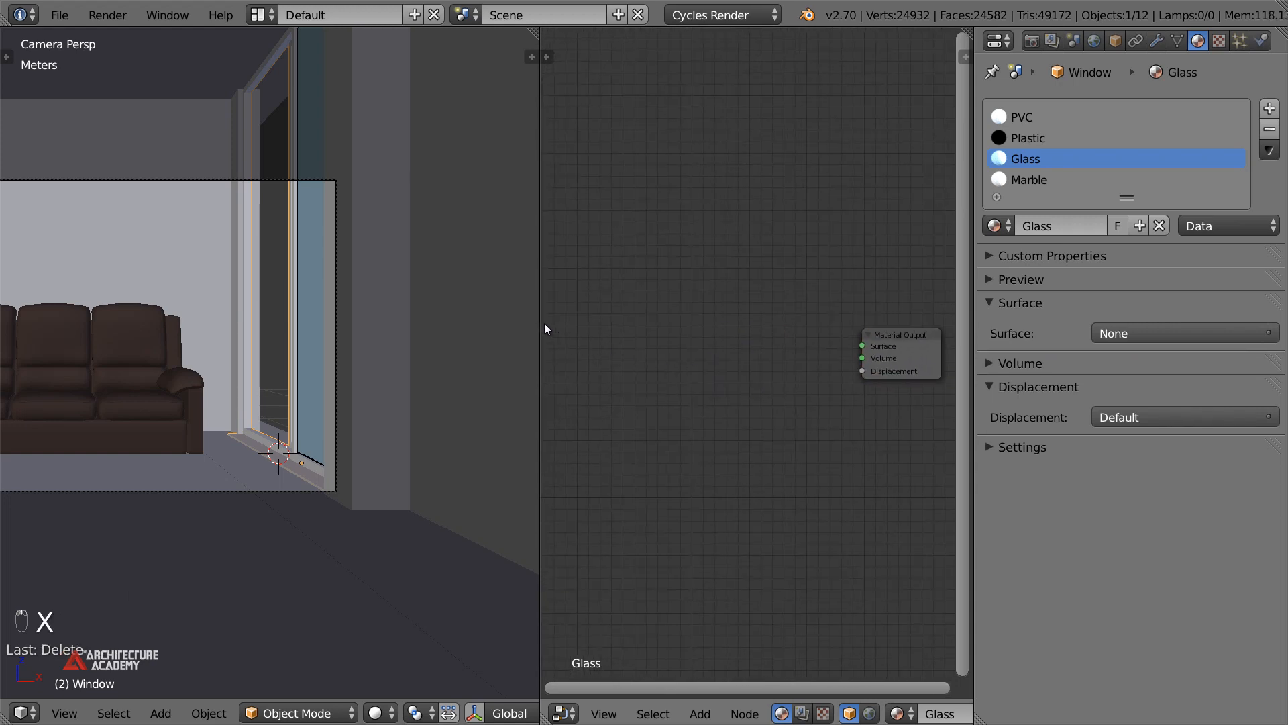
left_click_drag(538, 320, 460, 320)
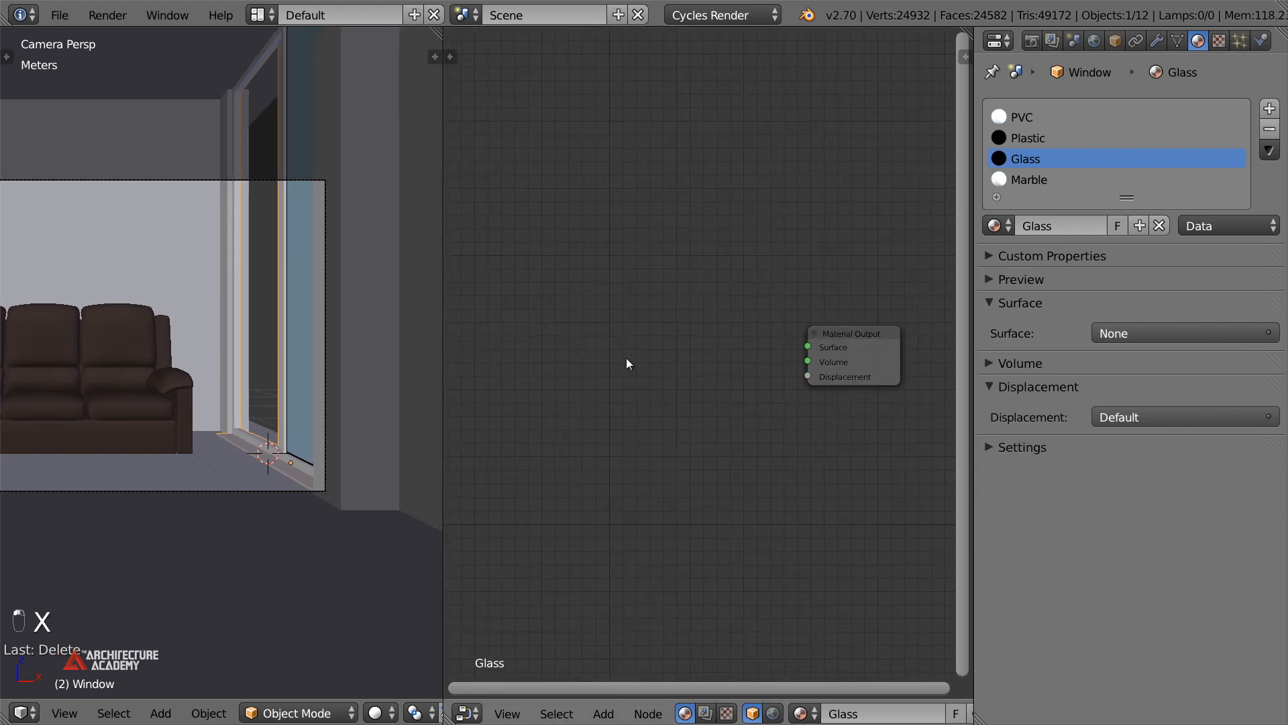
key("shift+a")
mouse_move(607, 415)
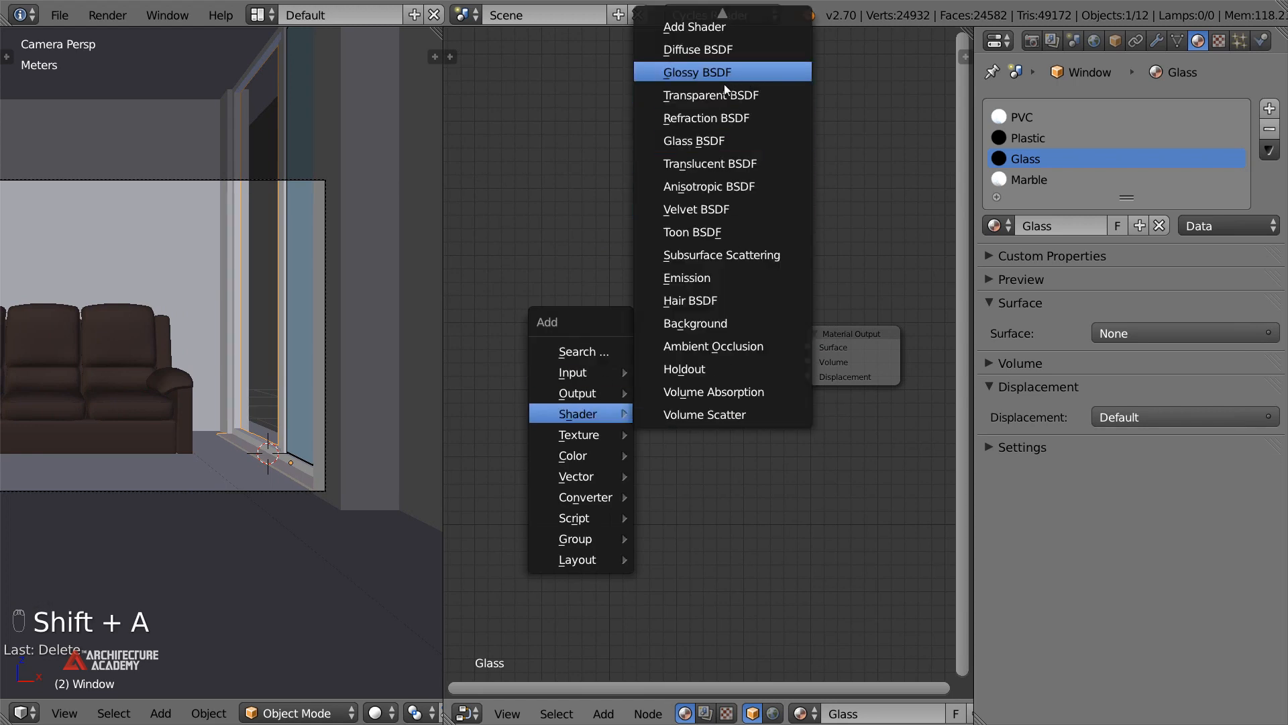
left_click(715, 139)
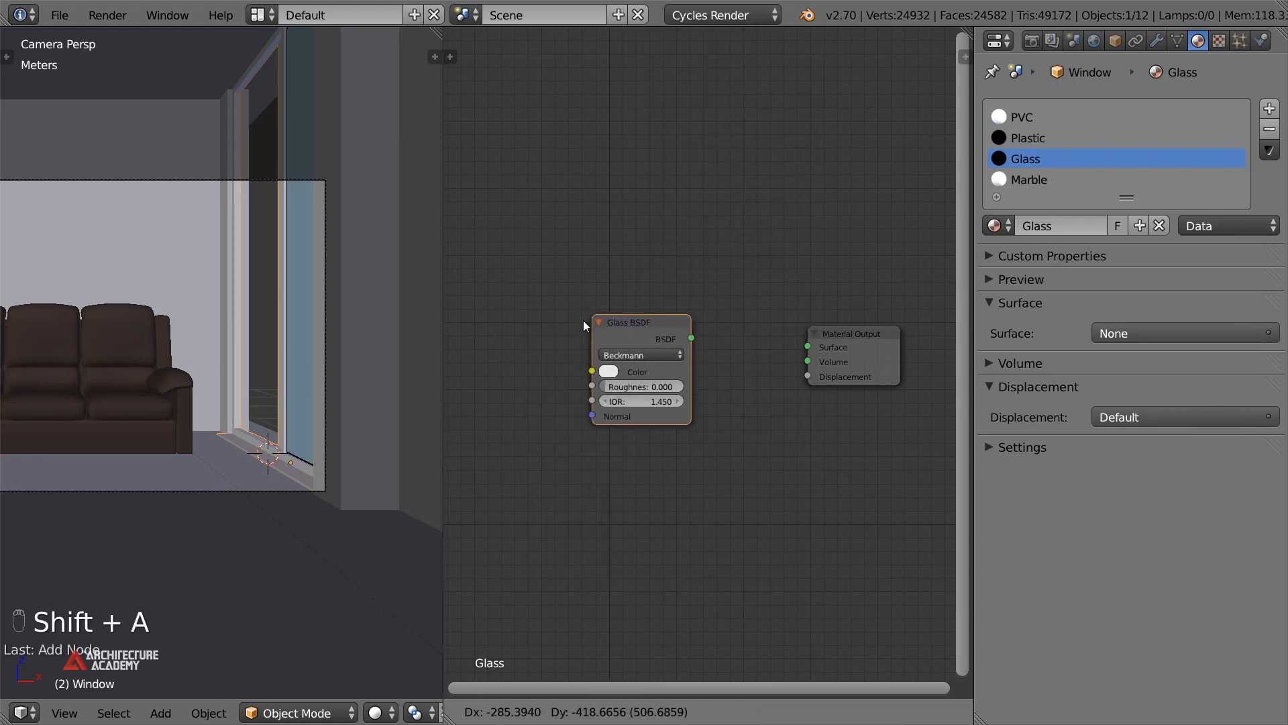
left_click(547, 325)
left_click_drag(802, 352, 812, 347)
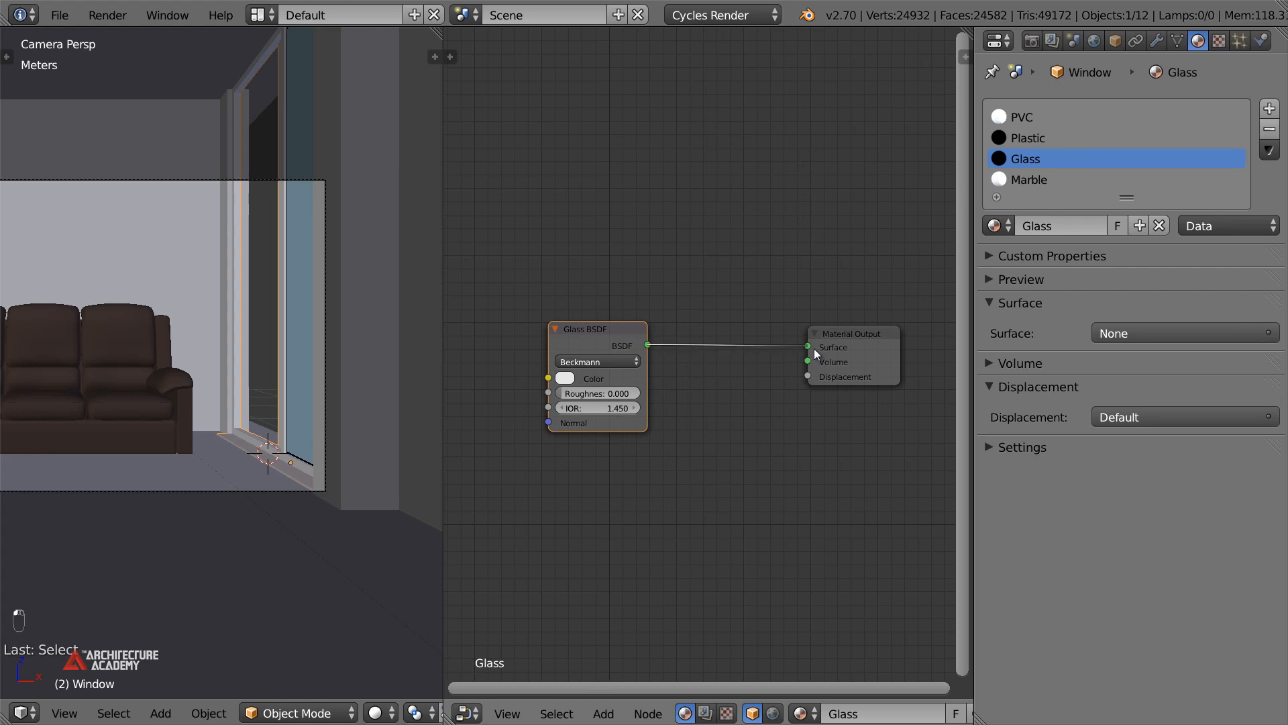
Move the window to the first layer and show only that layer so the sofa is hidden
middle_click_drag(360, 593, 329, 629)
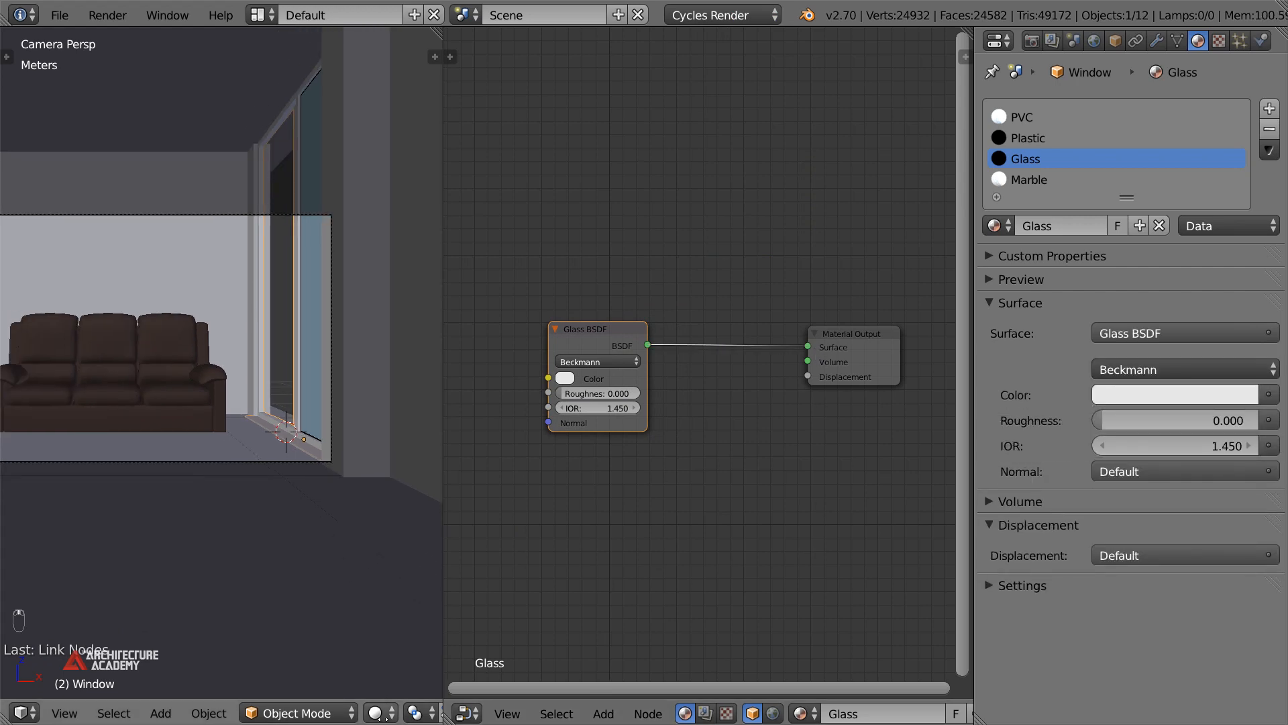
scroll(203, 718, "down", 5)
key("n")
key("n")
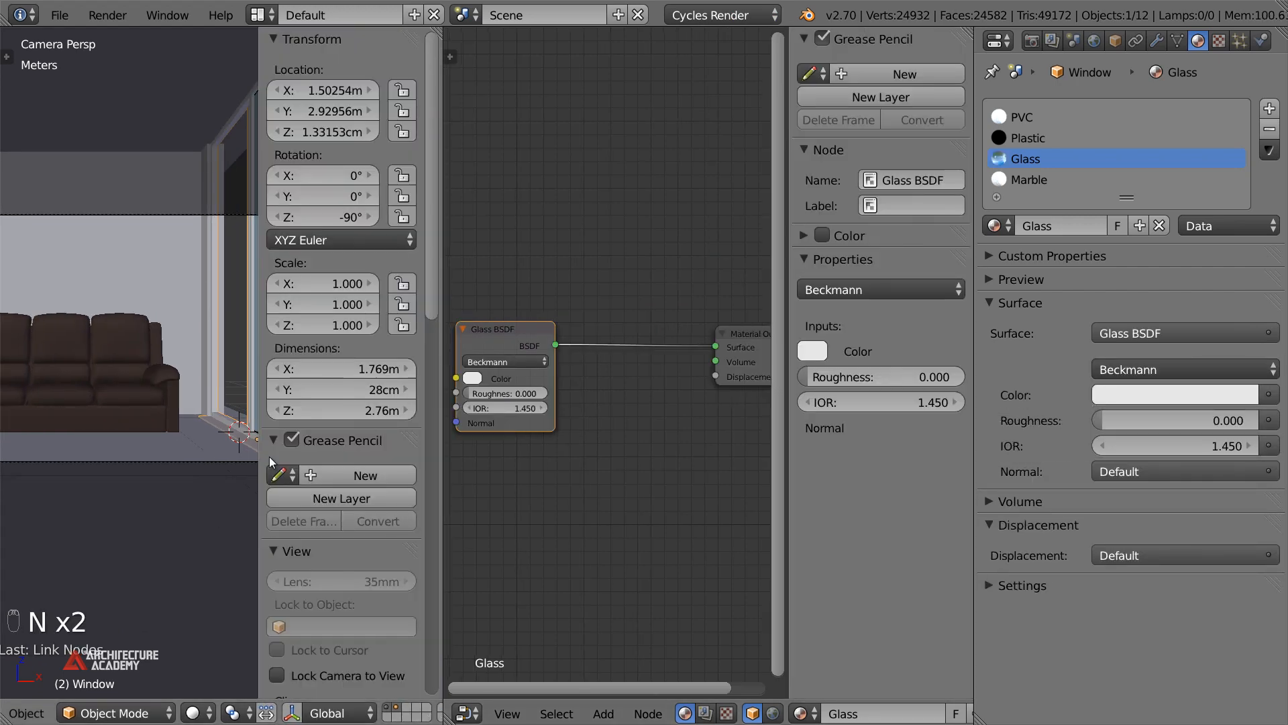
key("n")
key("n")
key("m")
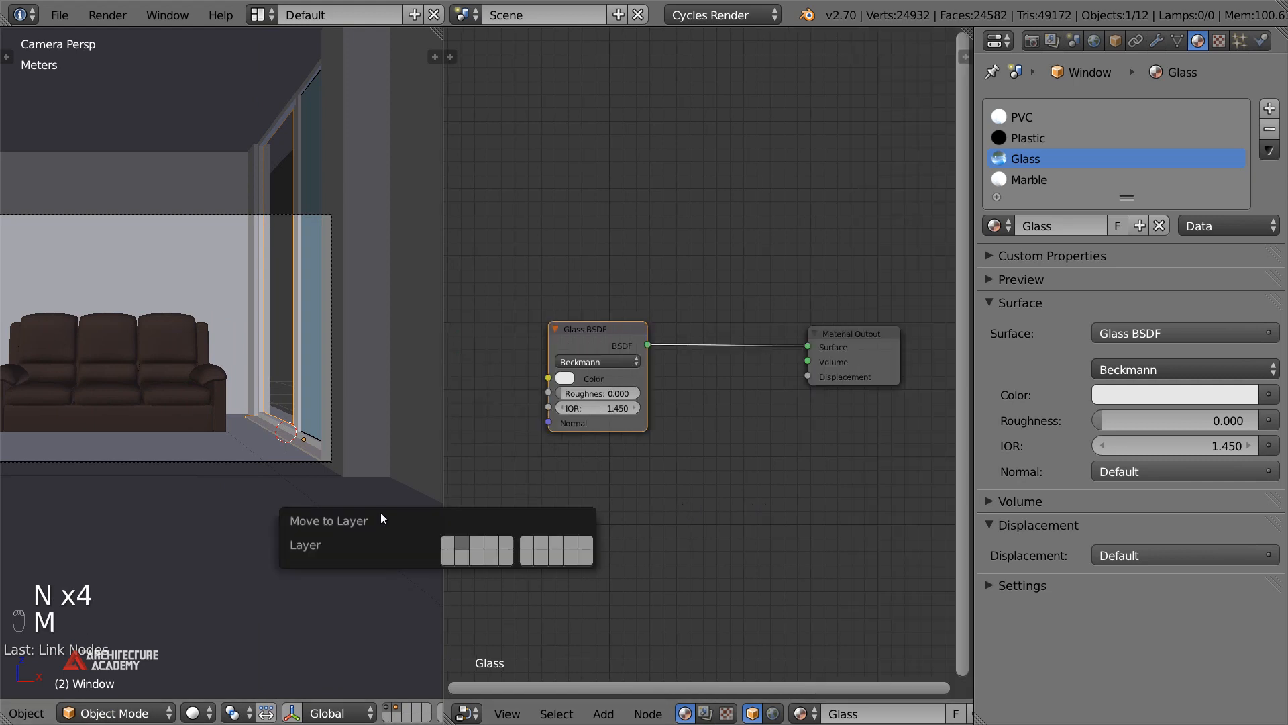
left_click(388, 706)
Switch the camera view to Rendered shading and frame the back wall and window
middle_click_drag(307, 485, 353, 497, "shift")
scroll(353, 497, "down", 2)
left_click(199, 713)
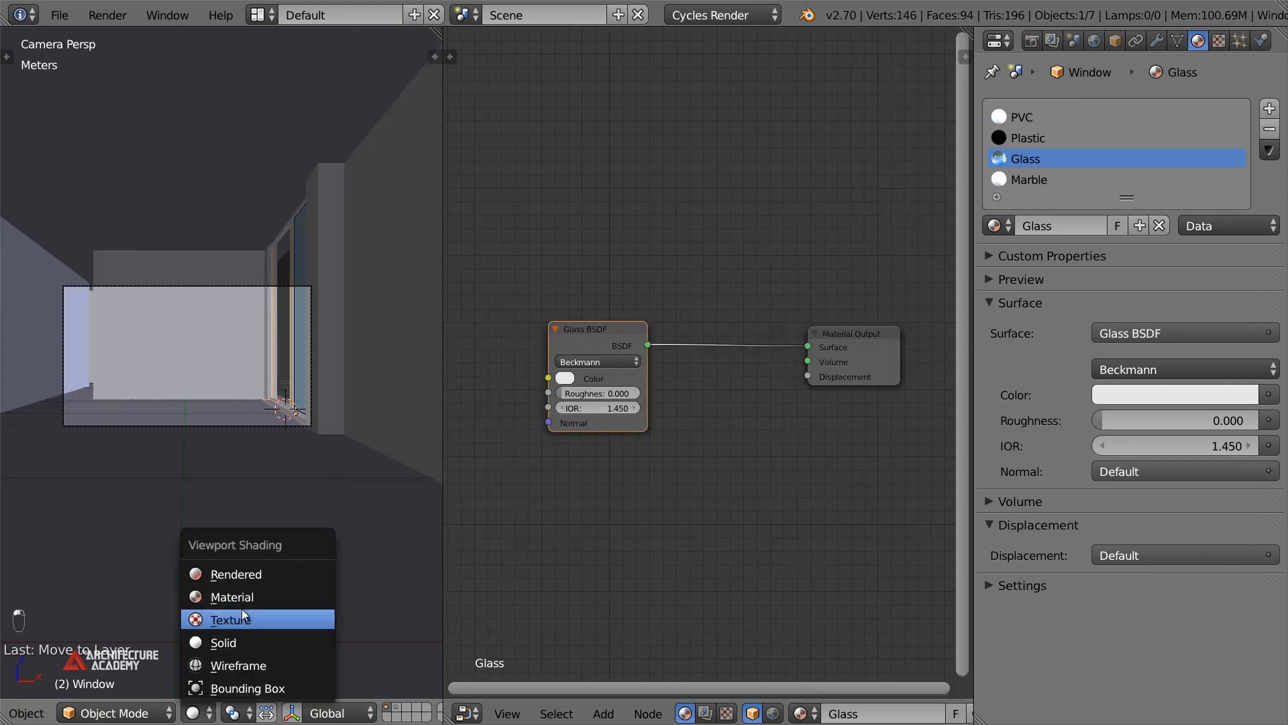
left_click(242, 574)
scroll(297, 457, "up", 2)
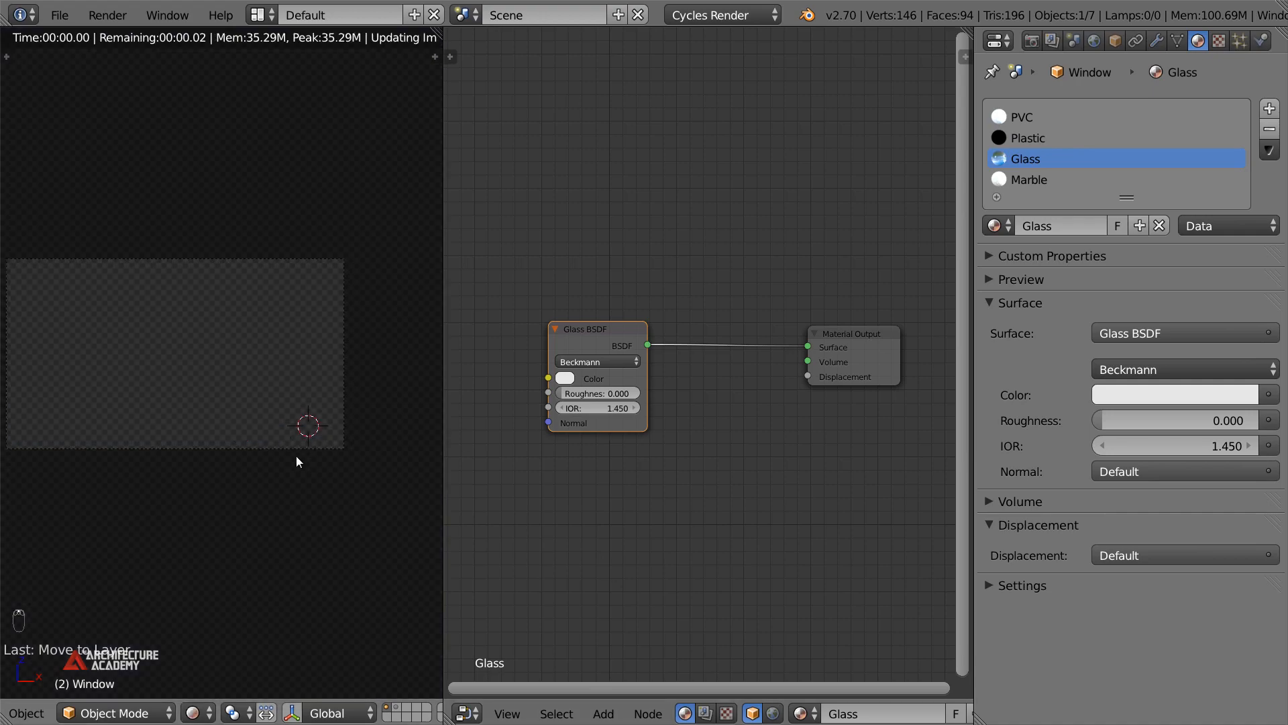
scroll(295, 457, "up", 1)
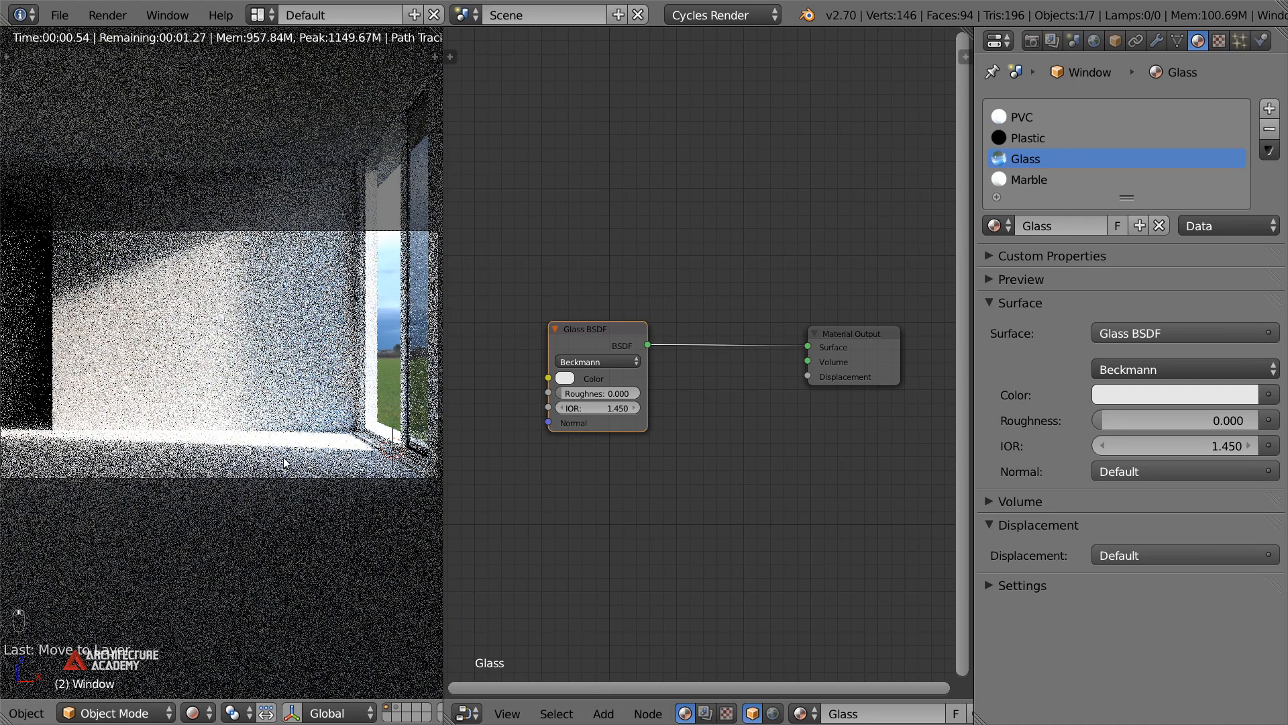
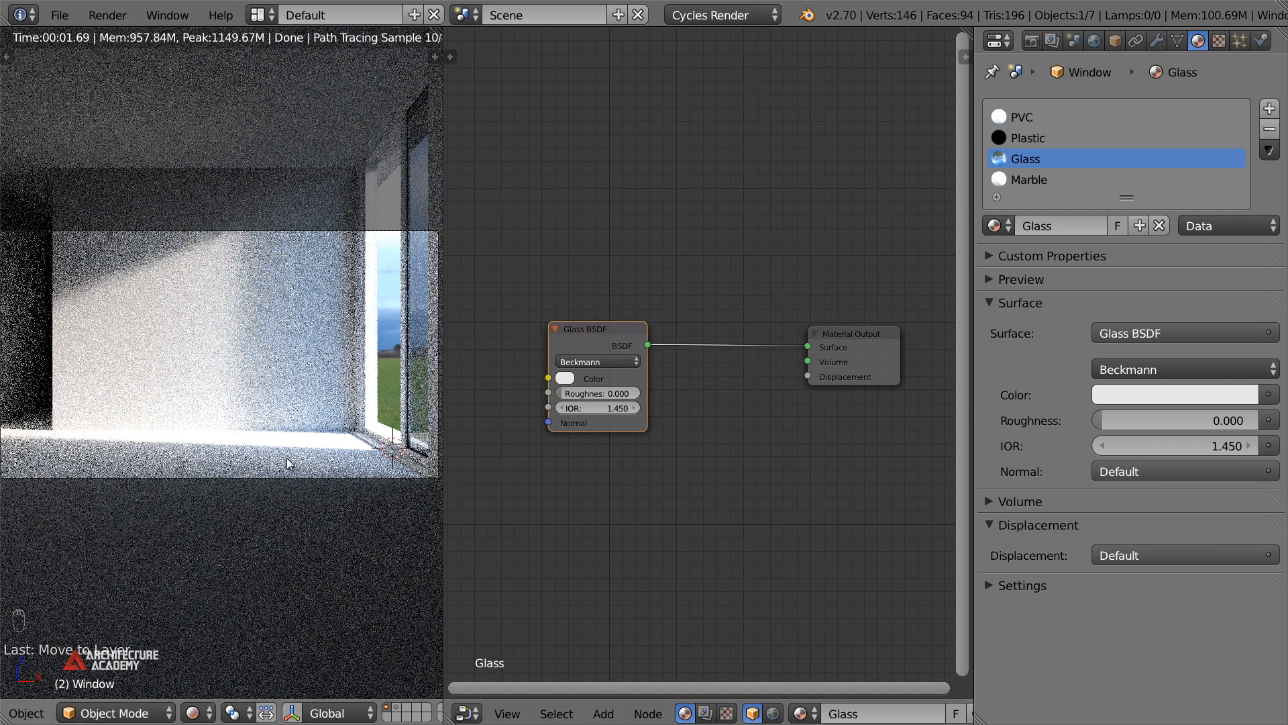
Space out the Glass material's nodes and add a Transparent BSDF below the Glass BSDF
middle_click_drag(678, 442, 715, 433)
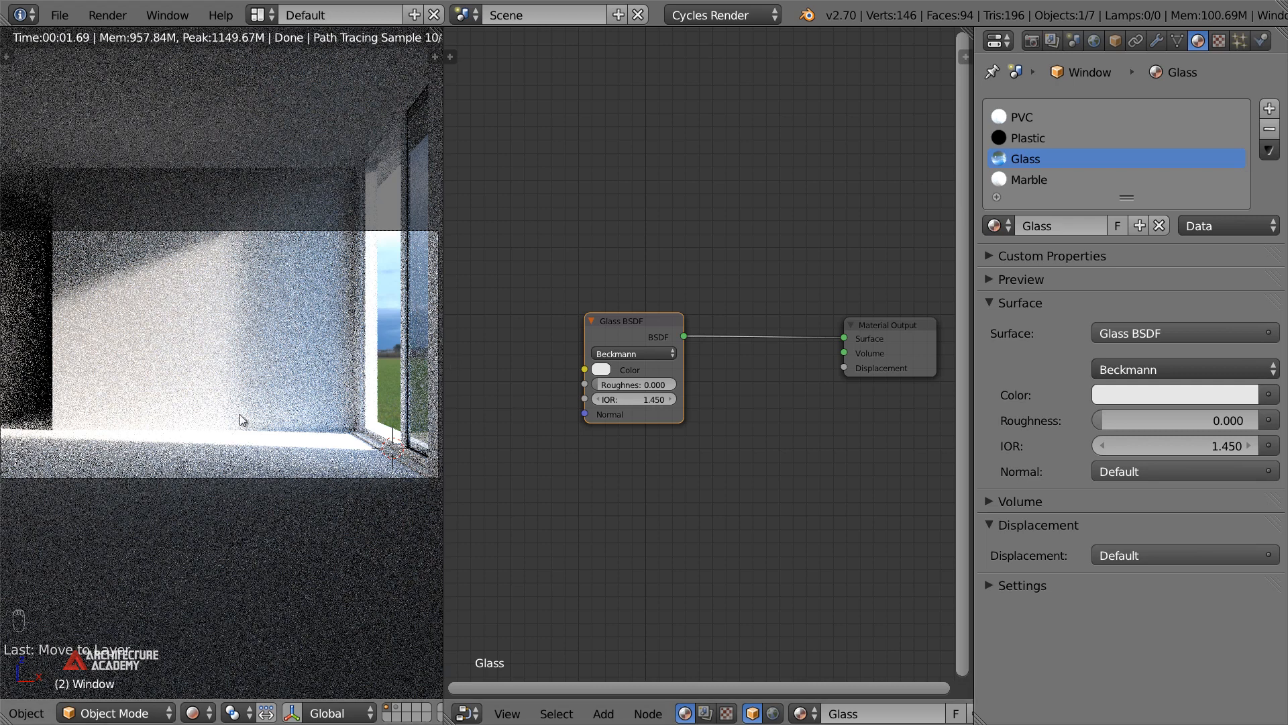
left_click(602, 370)
scroll(724, 411, "down", 2)
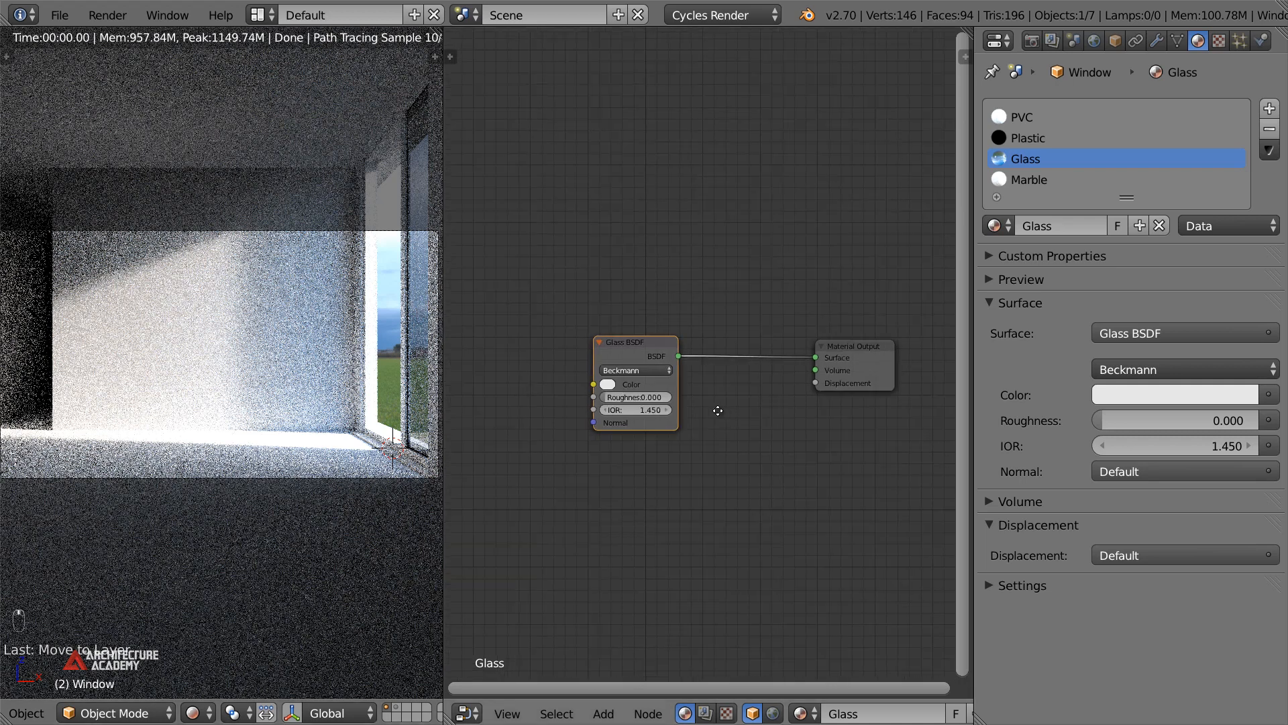
key("g")
left_click(737, 411)
middle_click_drag(737, 410, 694, 402)
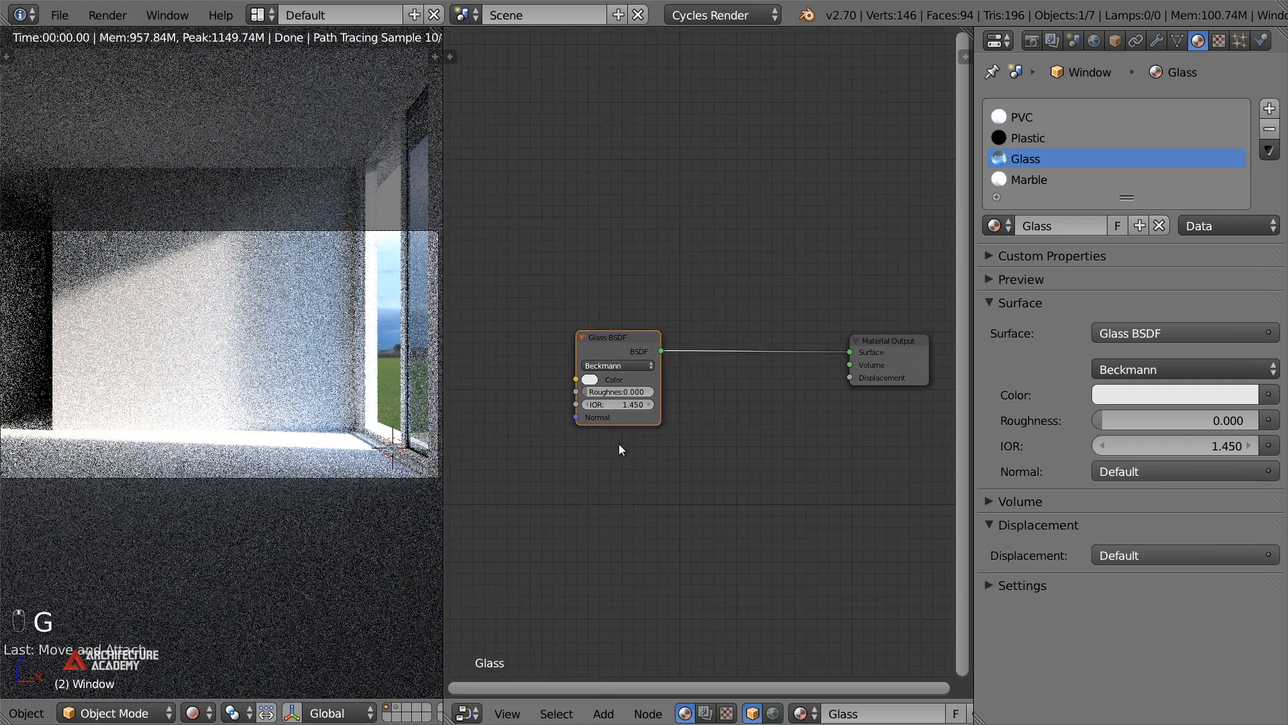
key("shift+a")
mouse_move(603, 446)
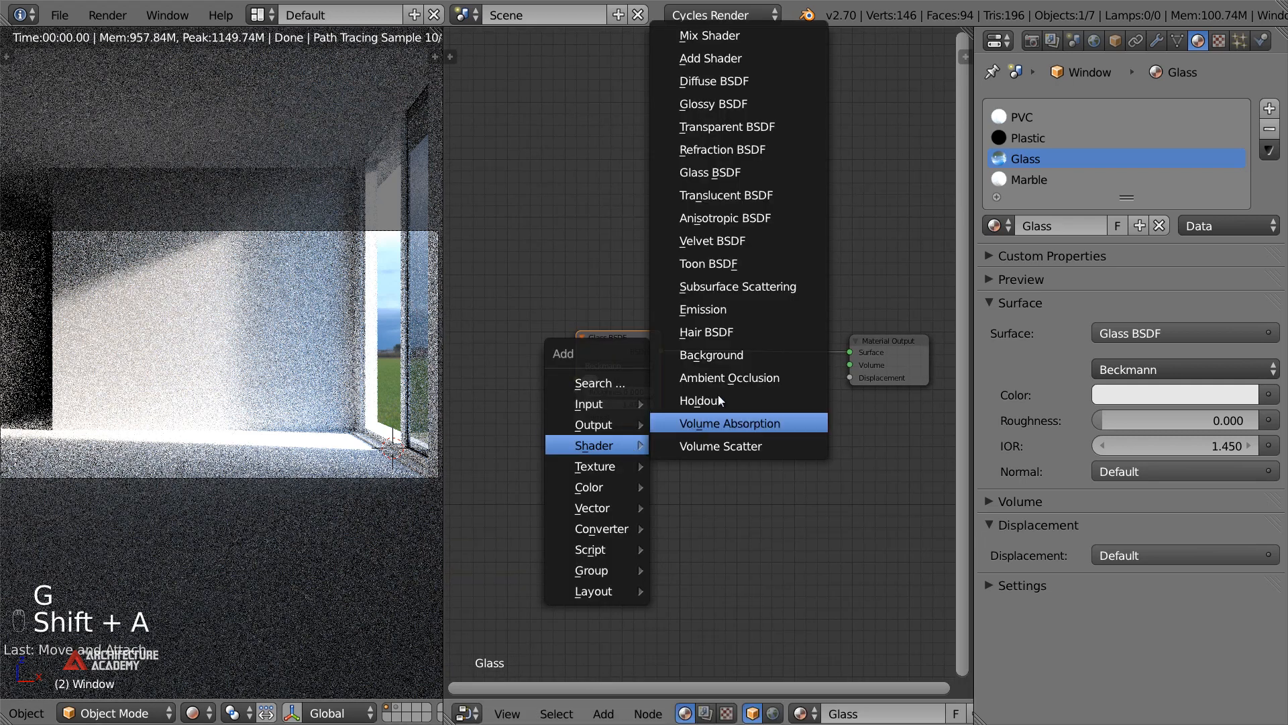
left_click(766, 128)
left_click(604, 425)
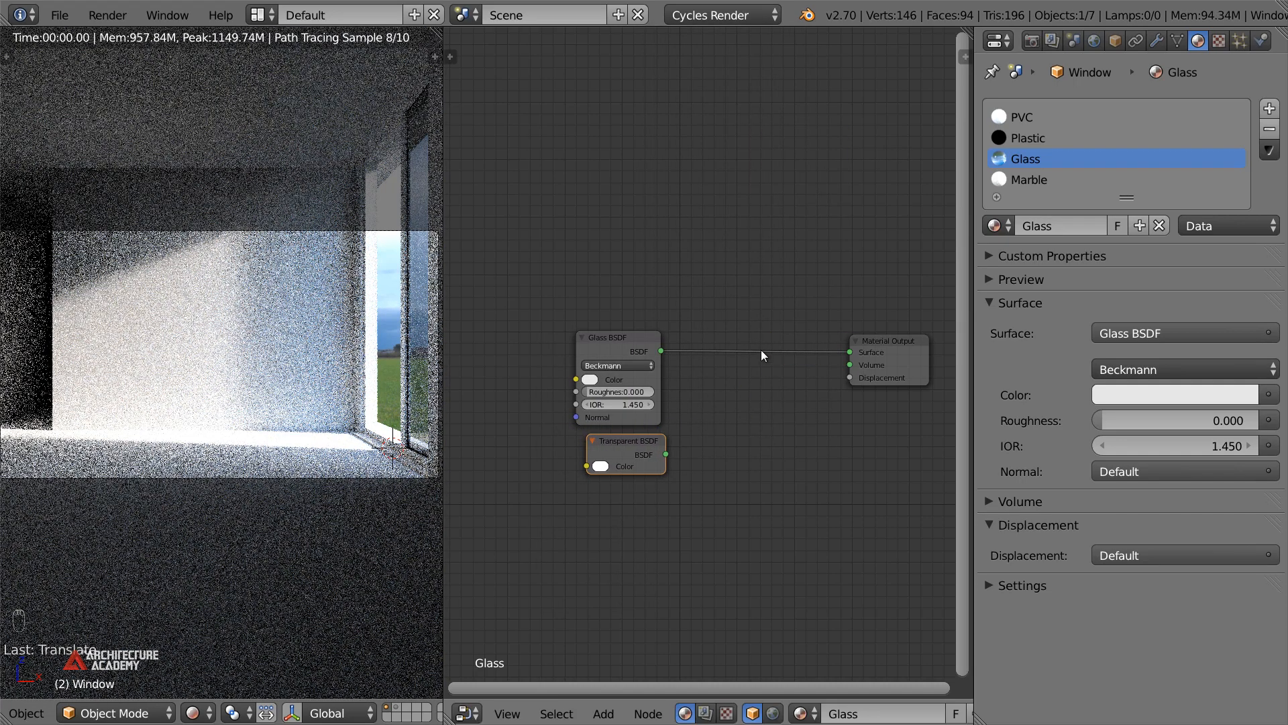
Insert a Mix Shader between the Glass BSDF and the Material Output and connect the Transparent BSDF to its second Shader input
key("shift+a")
mouse_move(761, 349)
left_click(865, 350)
left_click(723, 332)
left_click_drag(666, 454, 722, 389)
Add a Light Path input node and place it above the Glass BSDF
key("shift+a")
mouse_move(565, 172)
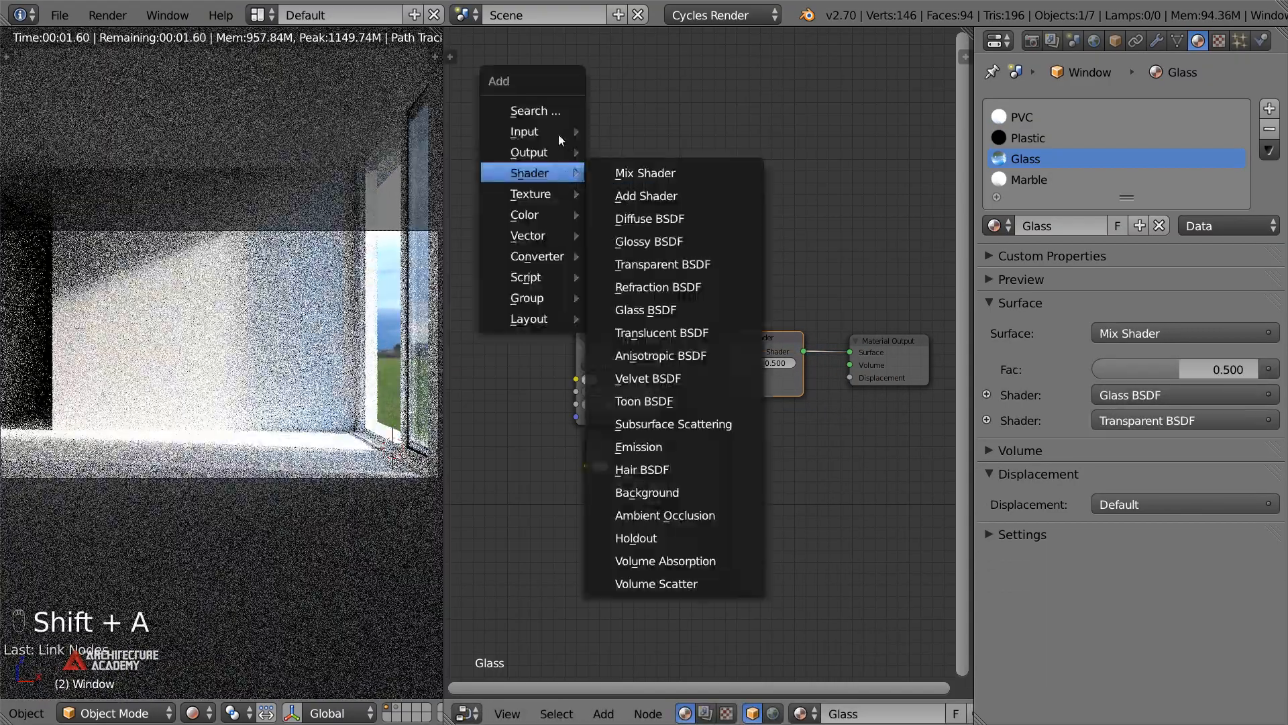
mouse_move(566, 132)
left_click(645, 176)
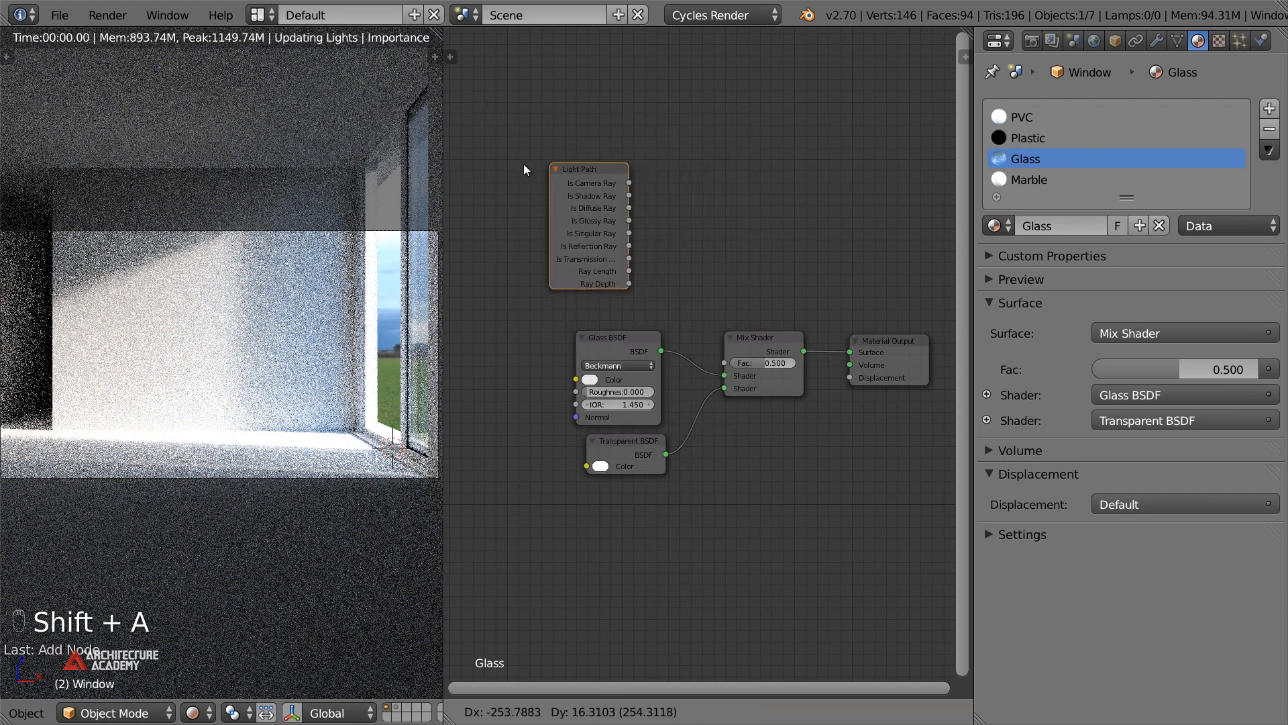
left_click(487, 170)
middle_click_drag(593, 240, 624, 271)
scroll(620, 270, "up", 1)
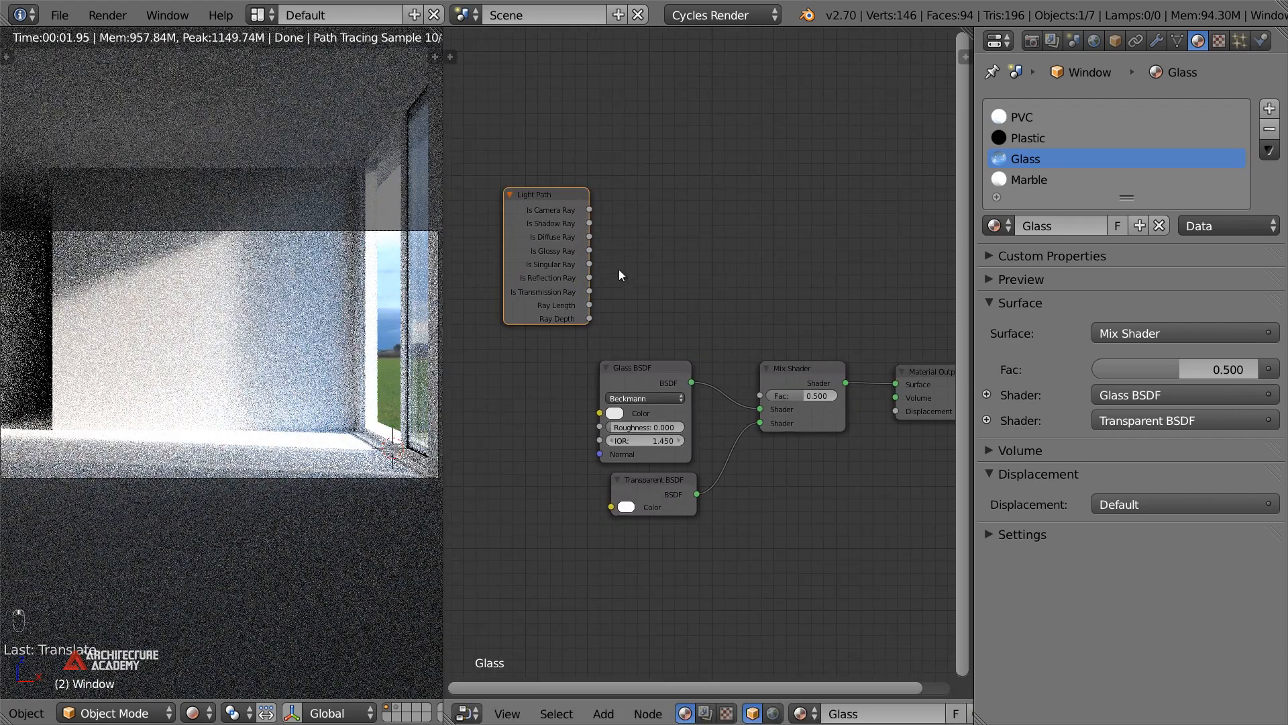
key("g")
left_click(613, 311)
Add a Math node set to Add, feed it Is Shadow Ray and Is Diffuse Ray, and connect it to the Mix Shader's Fac
key("shift+a")
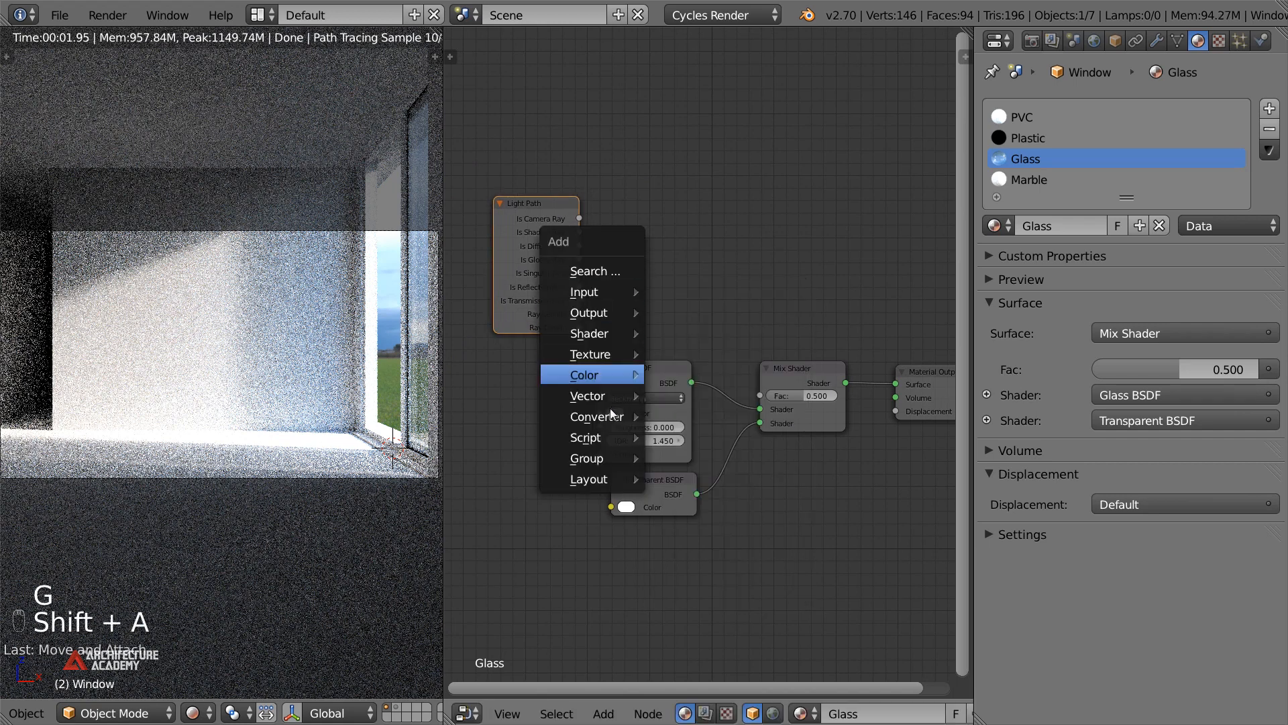
mouse_move(610, 413)
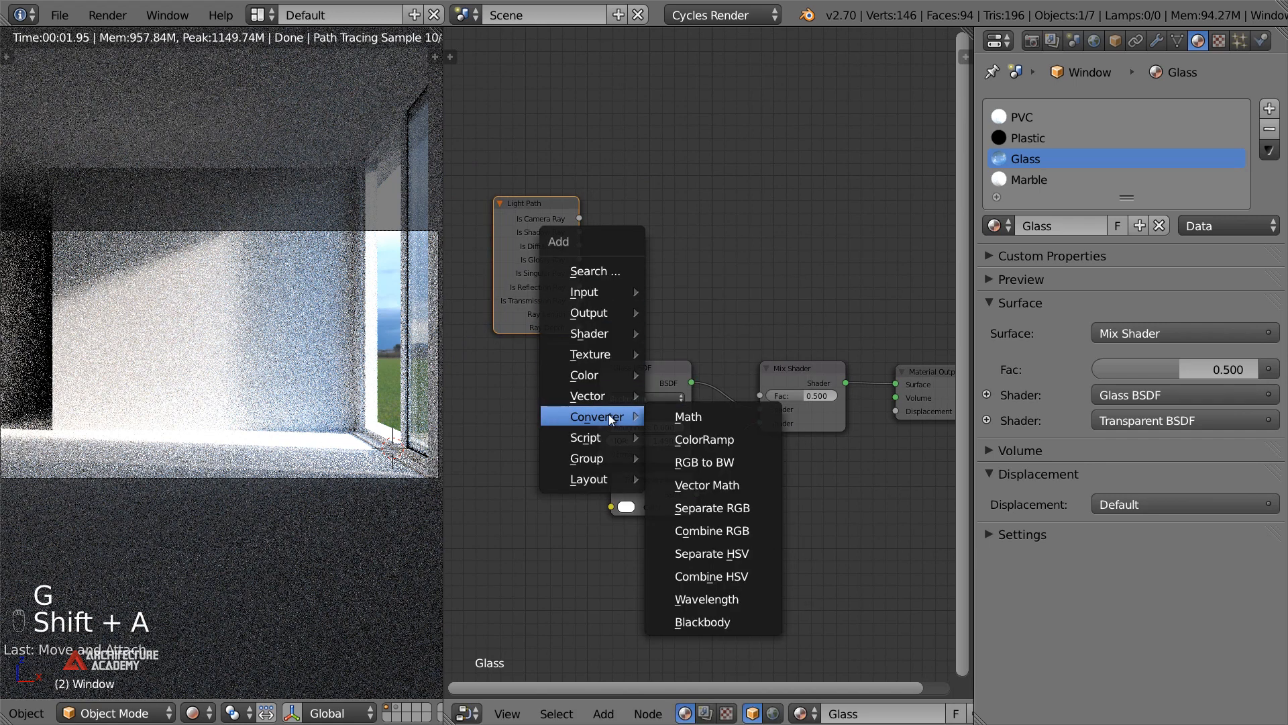
left_click(687, 414)
left_click(598, 195)
left_click_drag(578, 231, 615, 290)
left_click(573, 242)
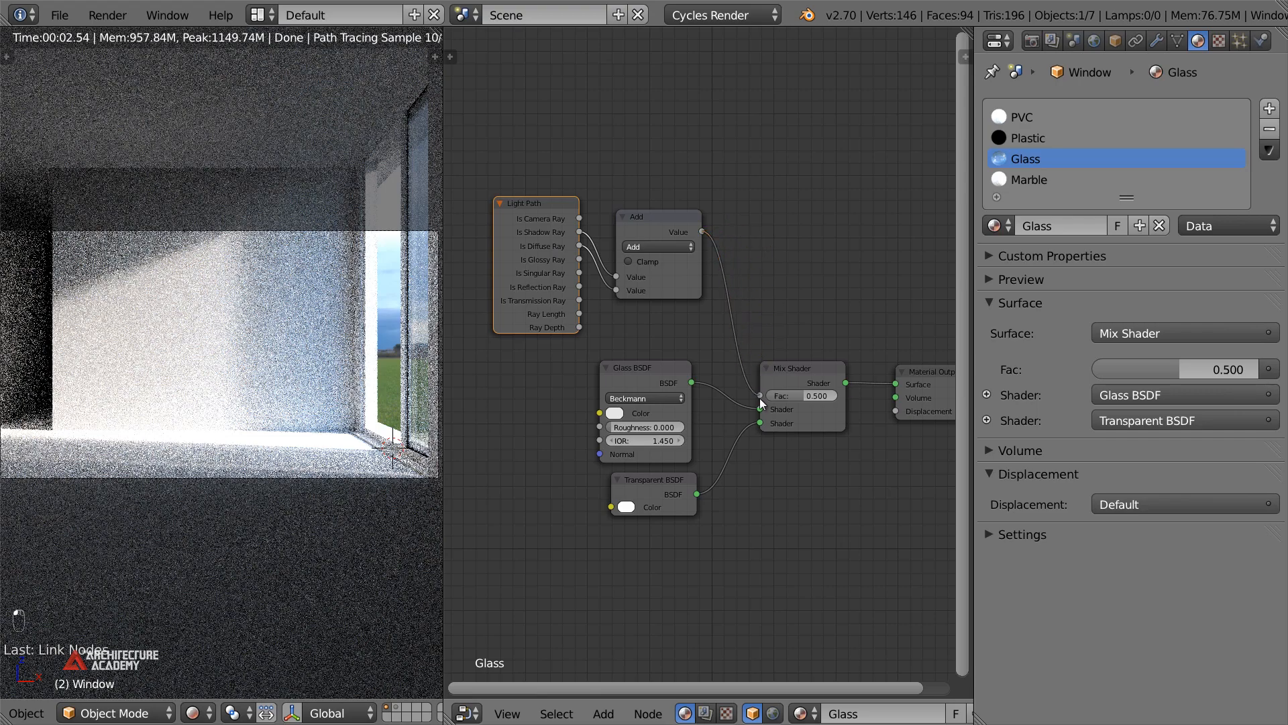
left_click_drag(759, 397, 759, 395)
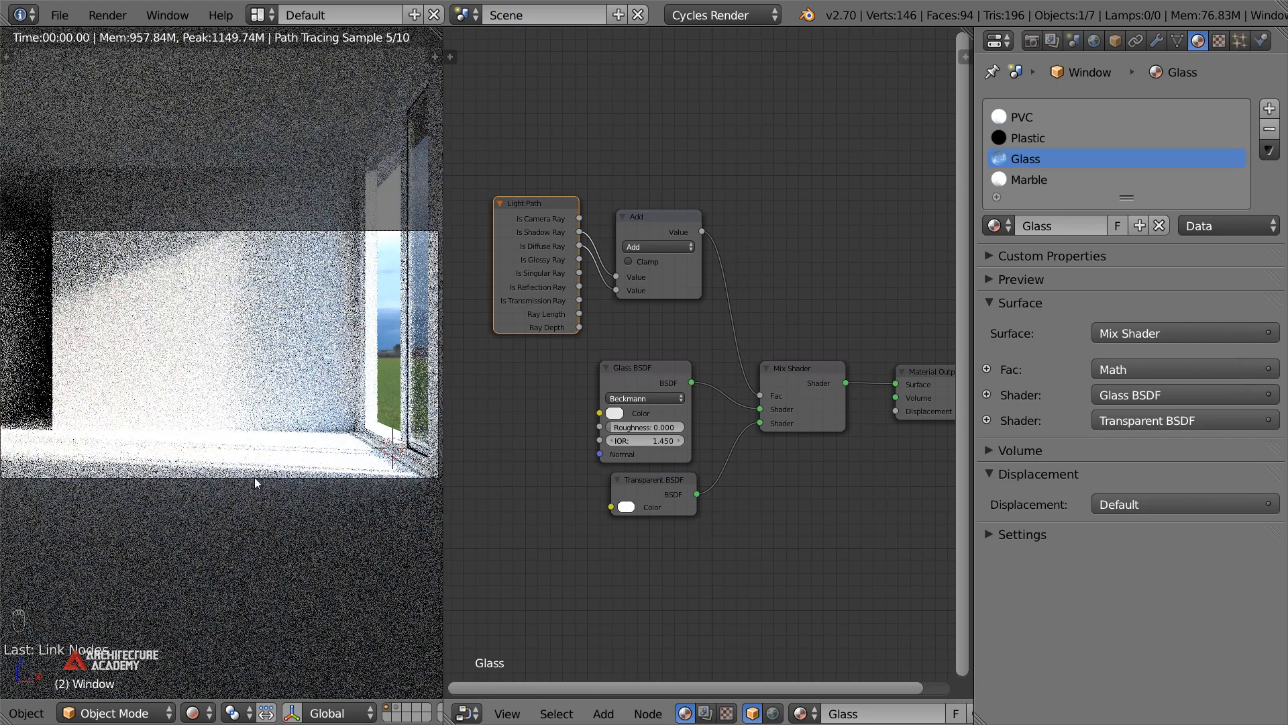
Examine the glass panes and the light they let into the room in the rendered view
scroll(357, 460, "up", 1)
middle_click_drag(295, 475, 179, 446, "shift")
scroll(180, 446, "up", 2)
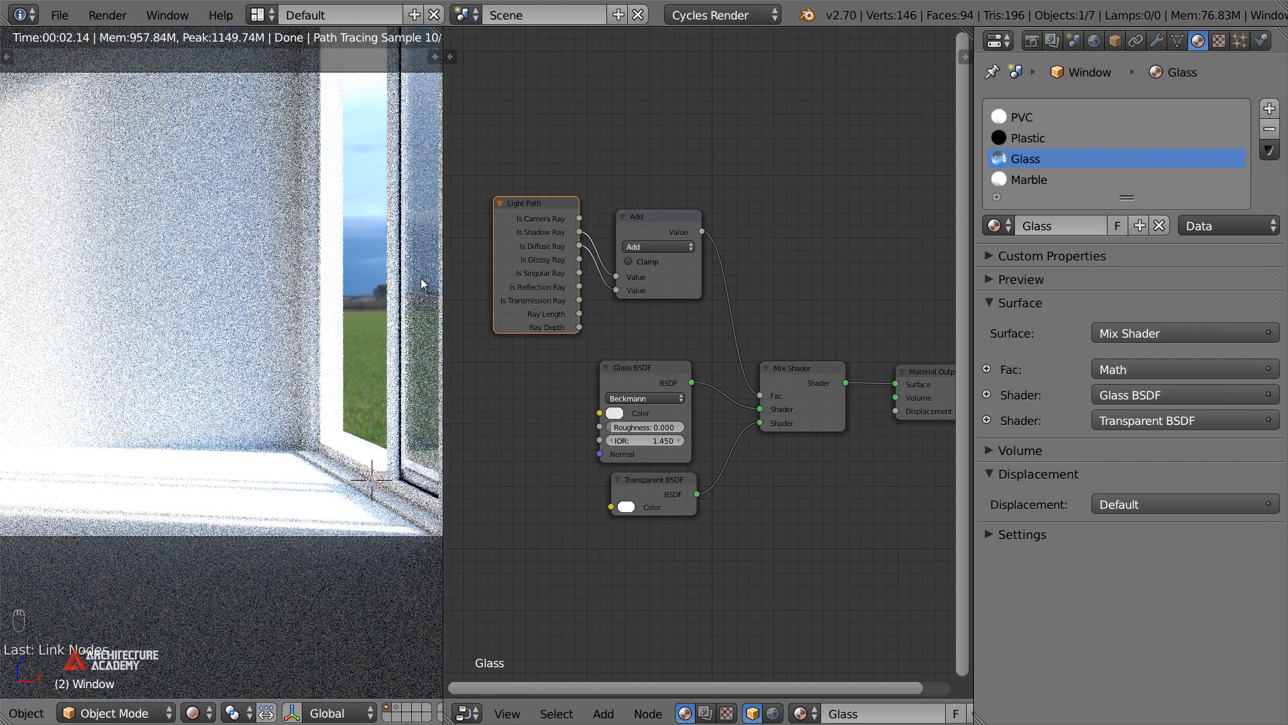
scroll(419, 286, "down", 1)
scroll(191, 431, "down", 2)
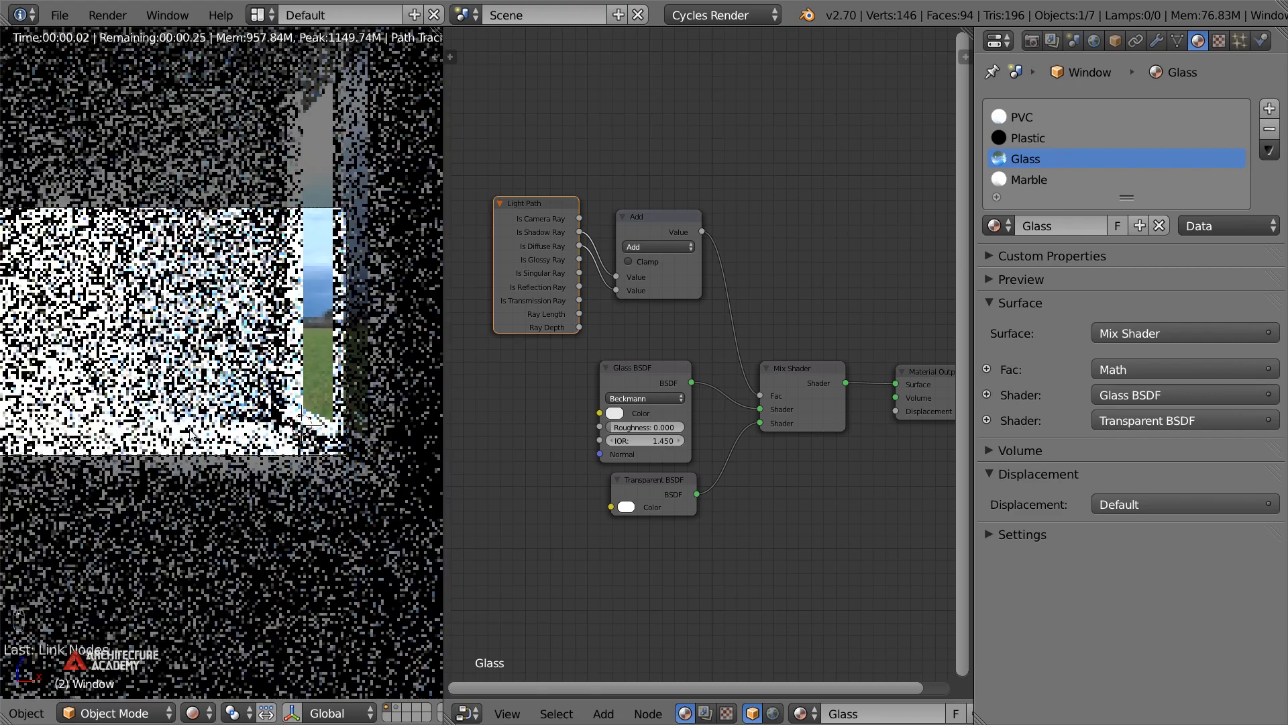
scroll(191, 433, "down", 2)
middle_click_drag(190, 434, 218, 434, "shift")
scroll(218, 434, "up", 1)
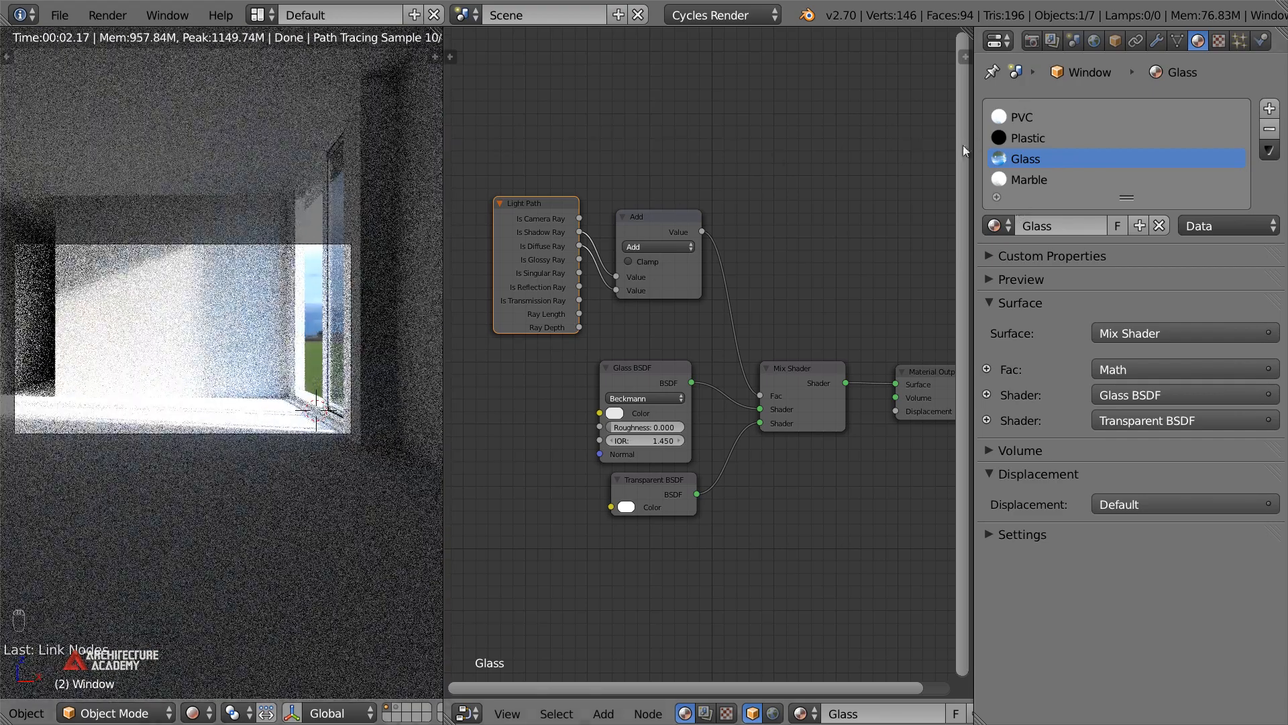
Enable nodes on the window's PVC material and darken its Diffuse BSDF colour to near black
left_click(1032, 115)
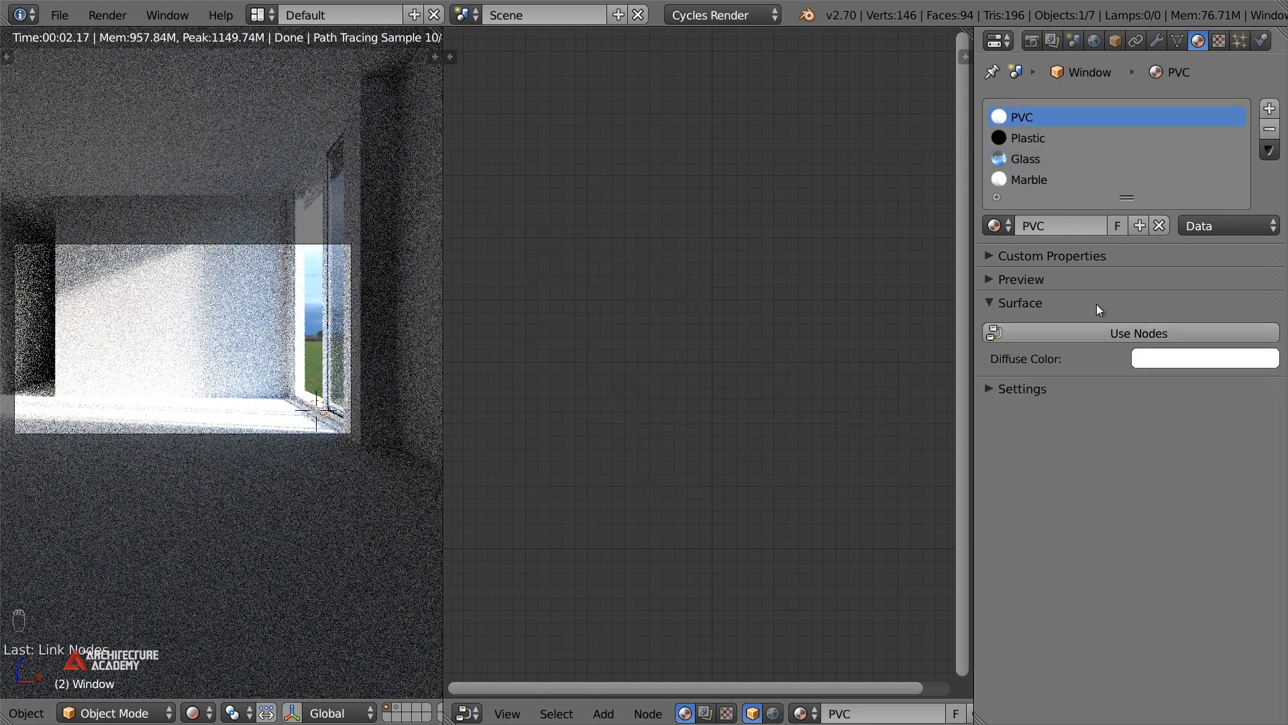
left_click(1072, 331)
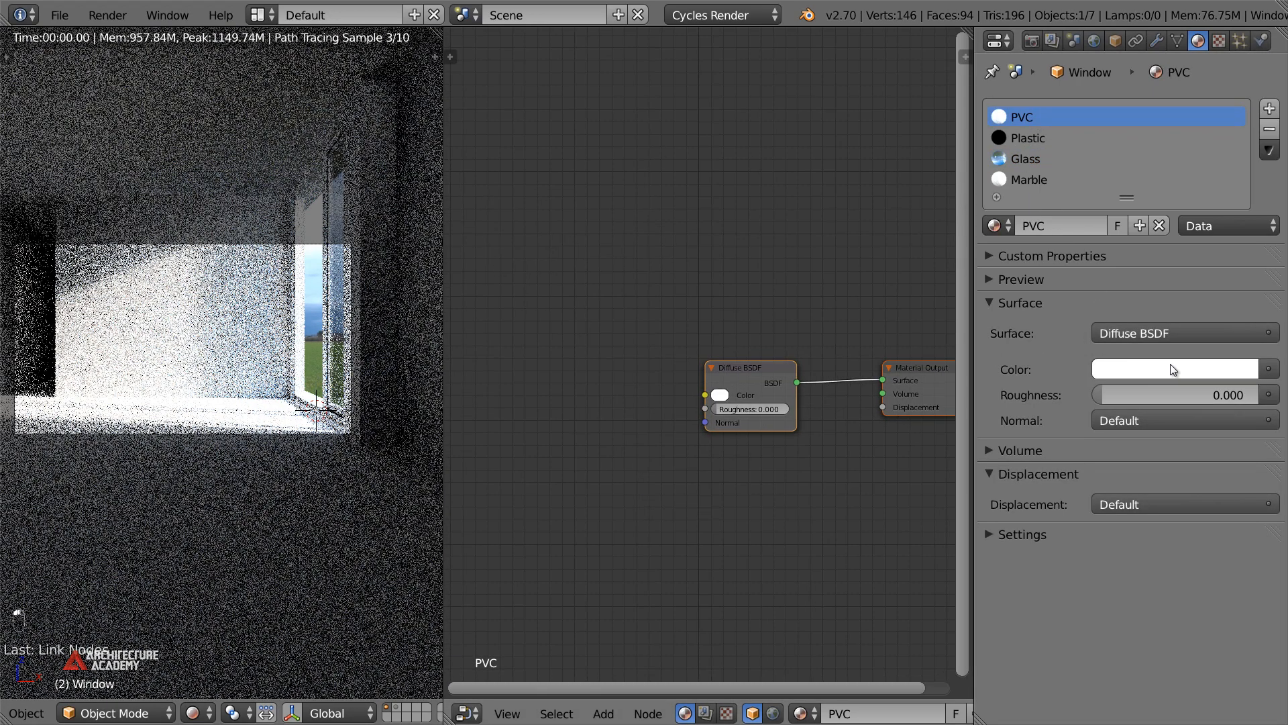
left_click(1201, 369)
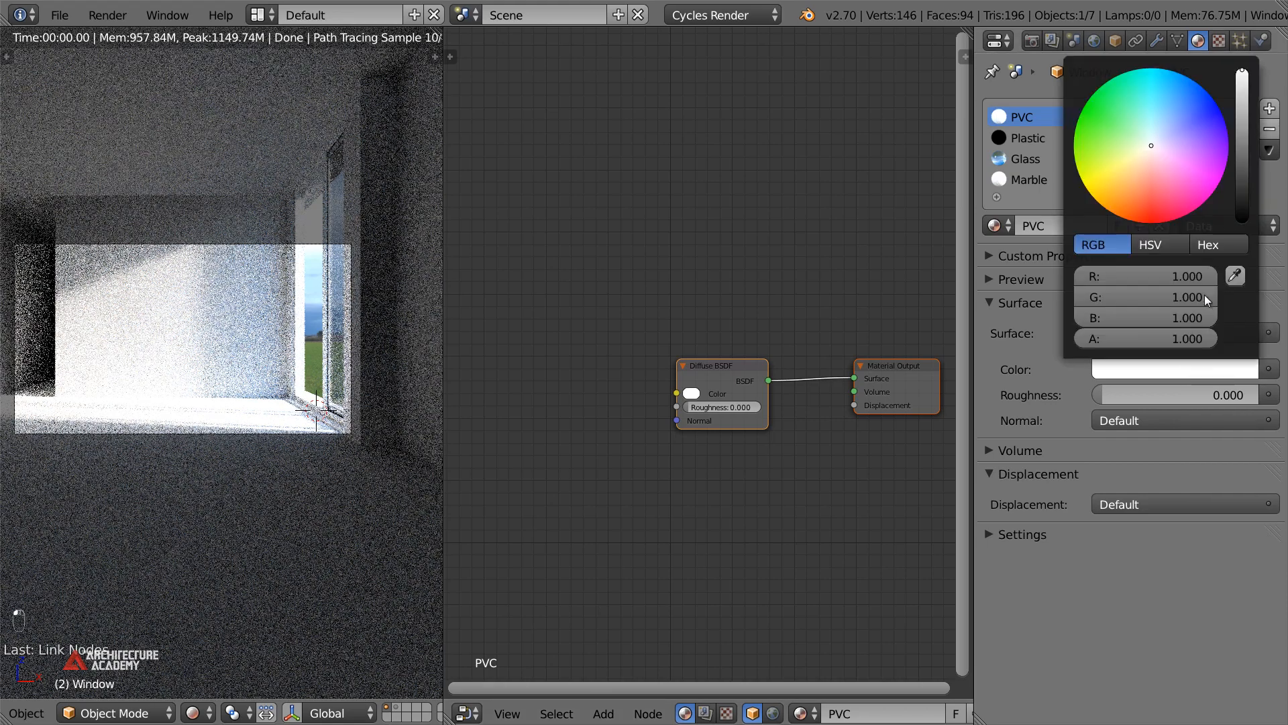
left_click(1238, 203)
Move the PVC material's Diffuse BSDF away from the Material Output and insert a Mix Shader between them
left_click(710, 365)
key("g")
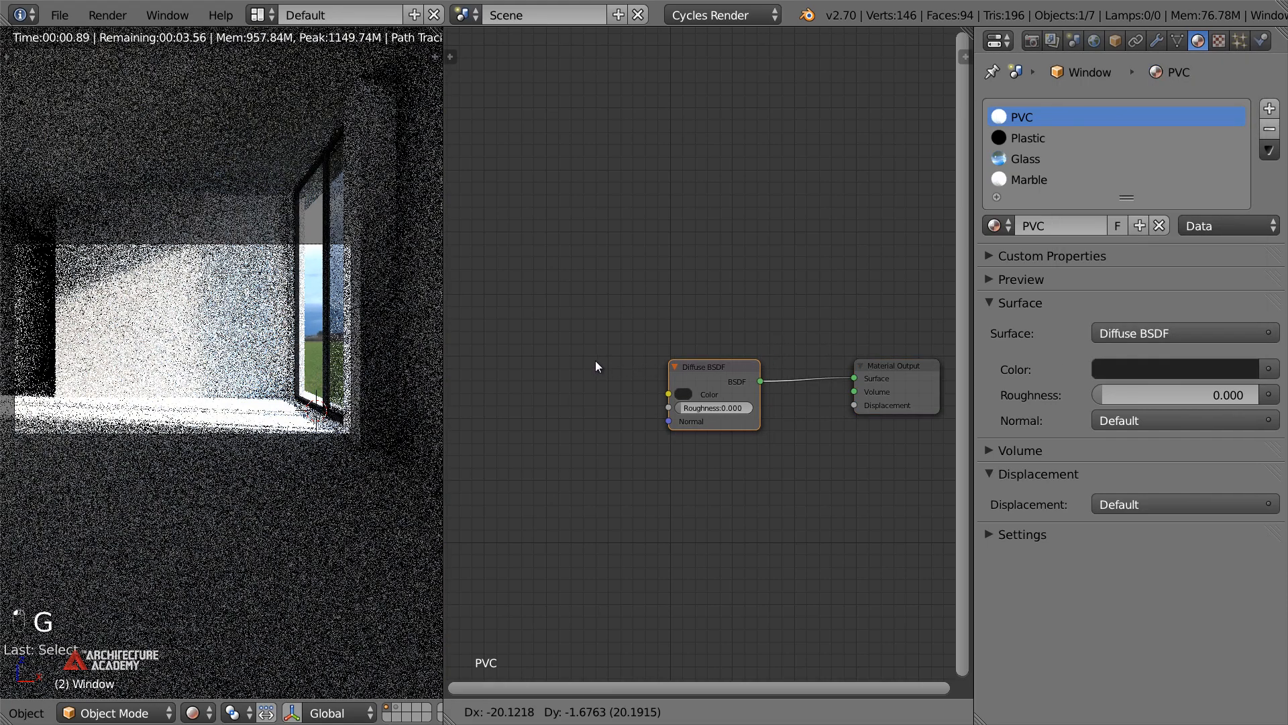
left_click(628, 369)
key("shift+a")
mouse_move(647, 288)
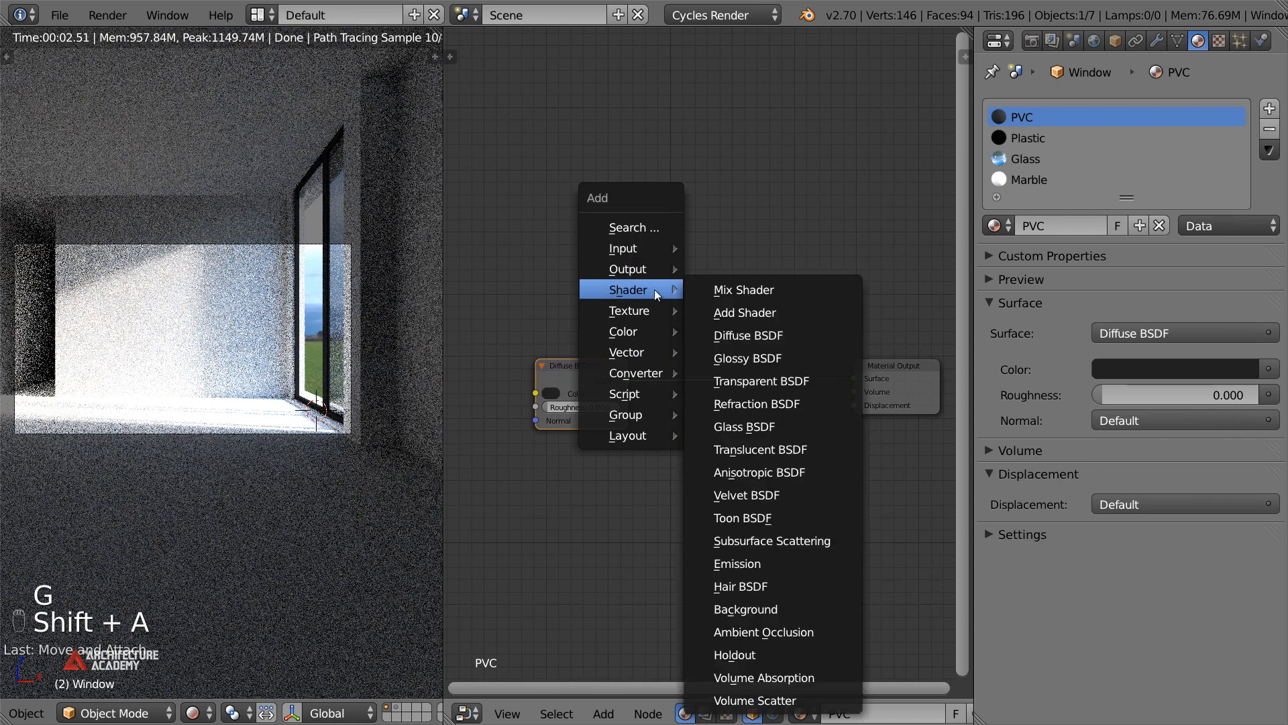
left_click(743, 289)
left_click(730, 346)
Add a Glossy BSDF below the Diffuse BSDF, connect it to the Mix Shader's second input, and set Fac to 0.100
key("shift+a")
key("Escape")
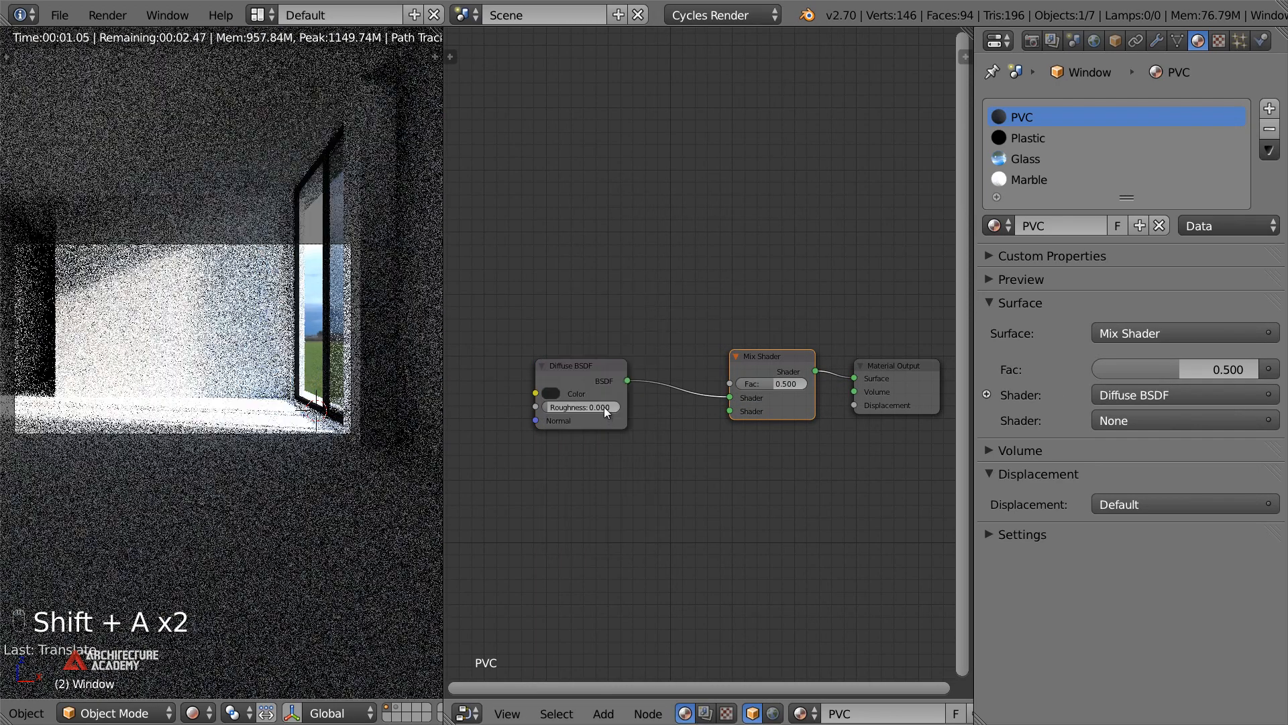
key("shift+a")
key("shift+a")
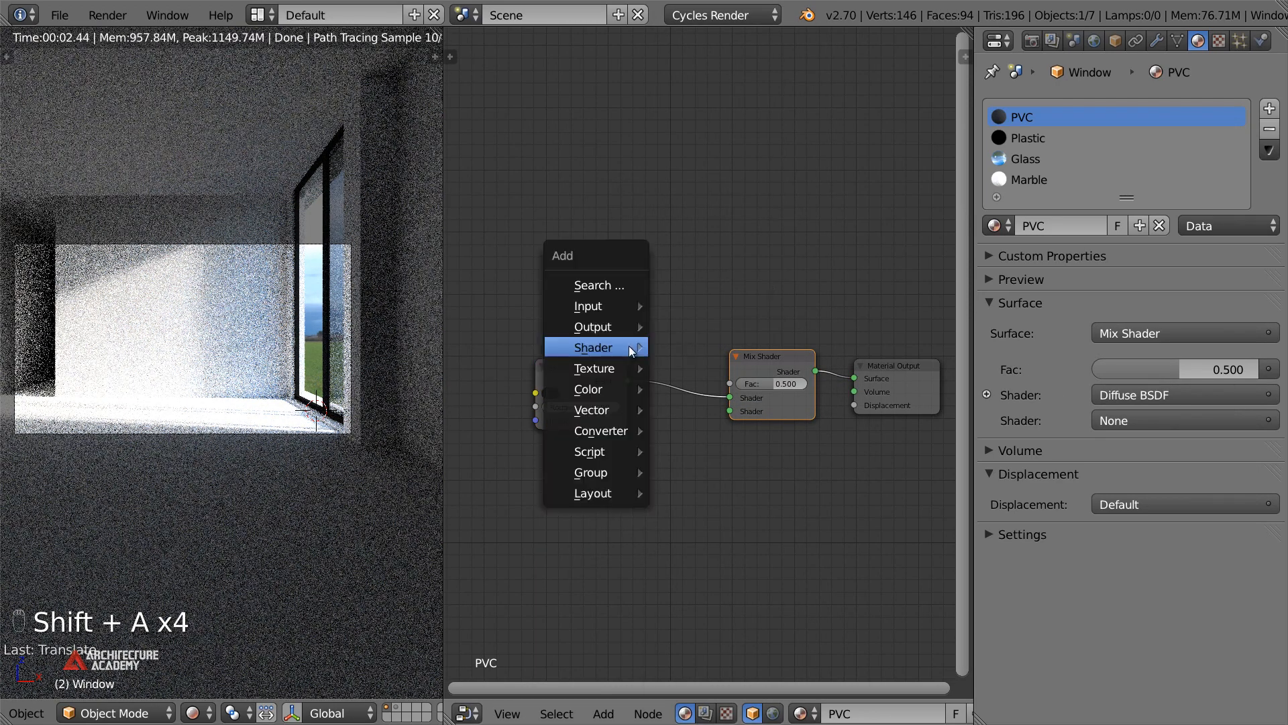
mouse_move(631, 349)
left_click(754, 411)
left_click(540, 445)
left_click_drag(629, 463, 752, 384)
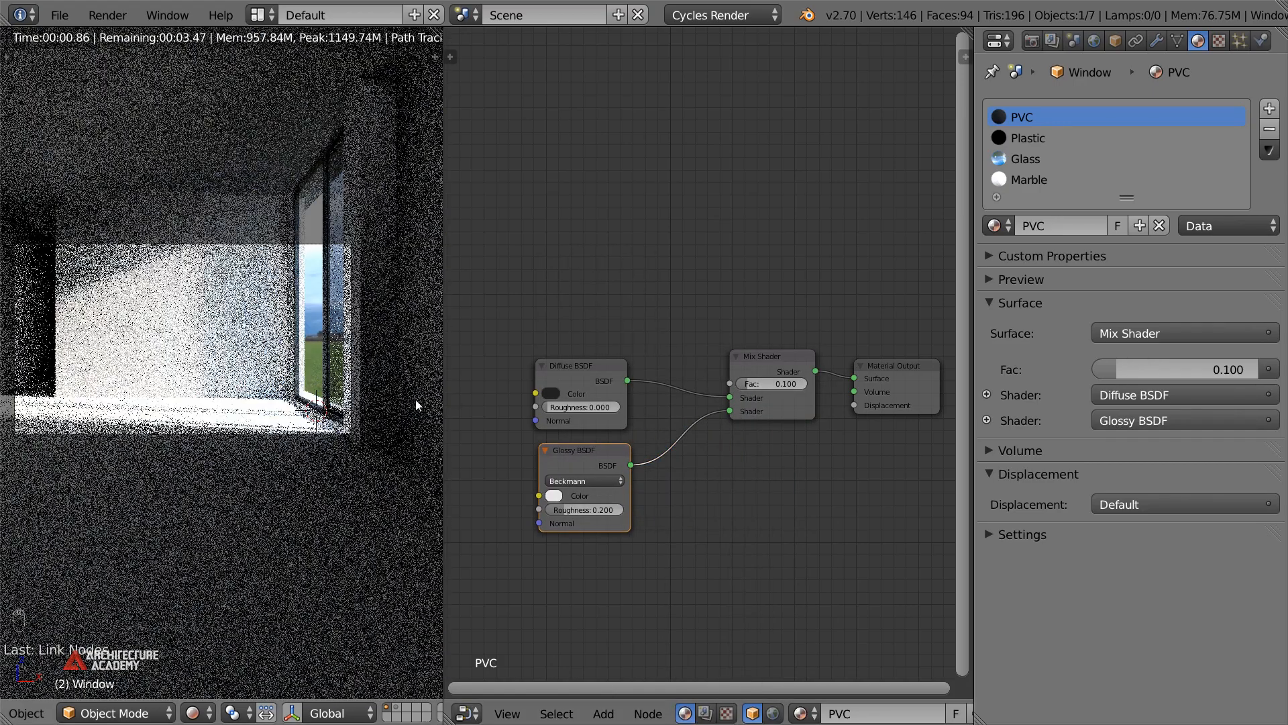
Widen the 3D view, switch it to Solid shading, and show the sofa's layer together with the room
left_click_drag(441, 388, 636, 389)
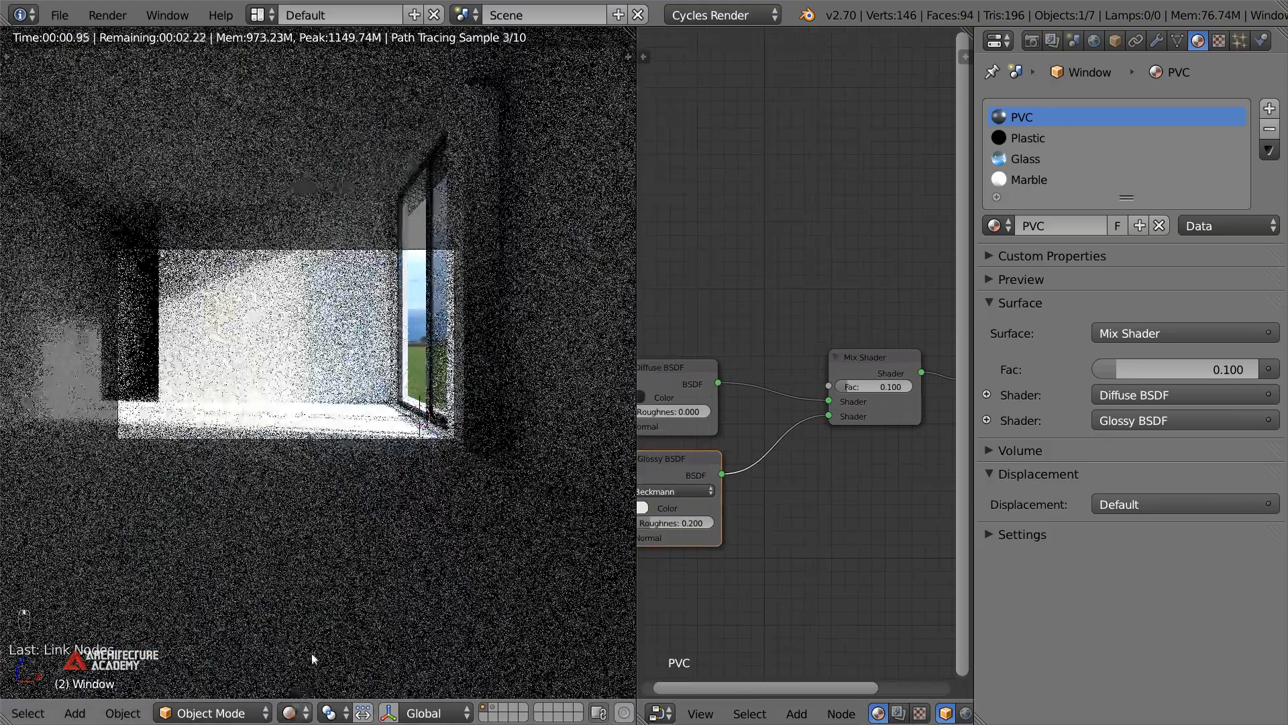
left_click(293, 712)
left_click(311, 642)
left_click(494, 708, "shift")
scroll(369, 461, "up", 2)
middle_click_drag(368, 460, 401, 461, "shift")
scroll(385, 347, "down", 1)
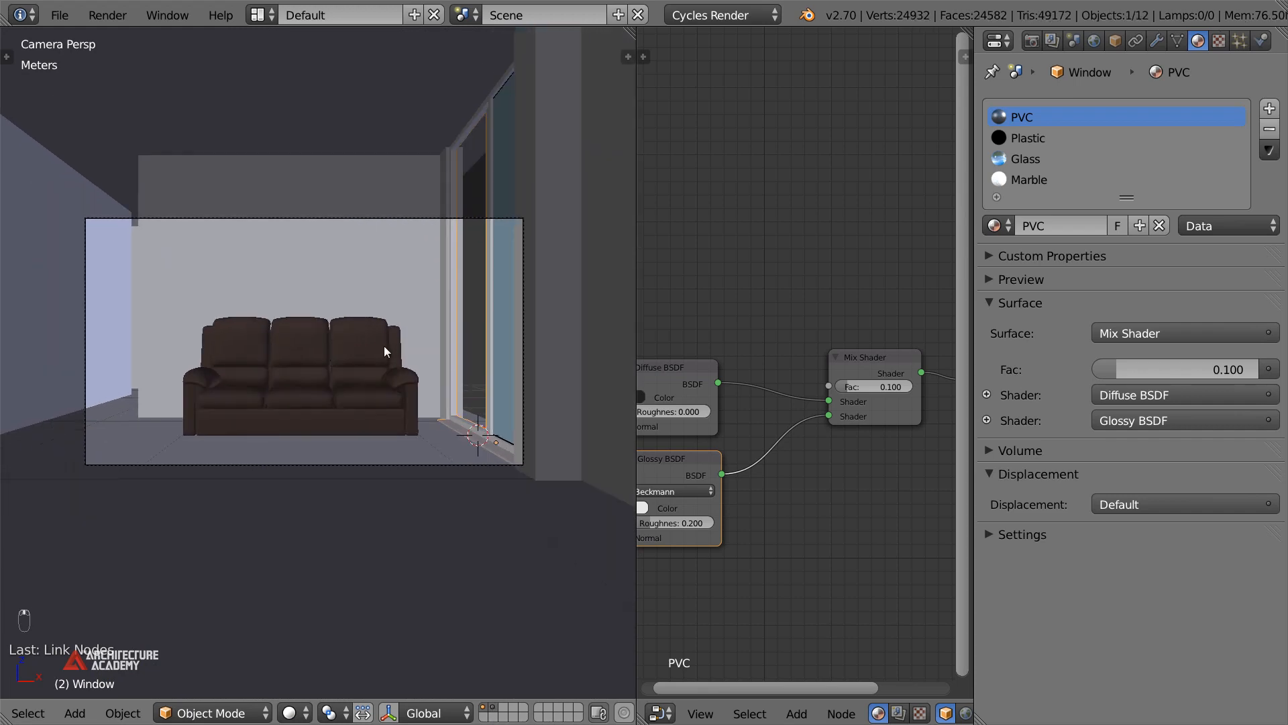
scroll(384, 345, "up", 1)
Deselect all objects and save over tutorial2.blend
key("a")
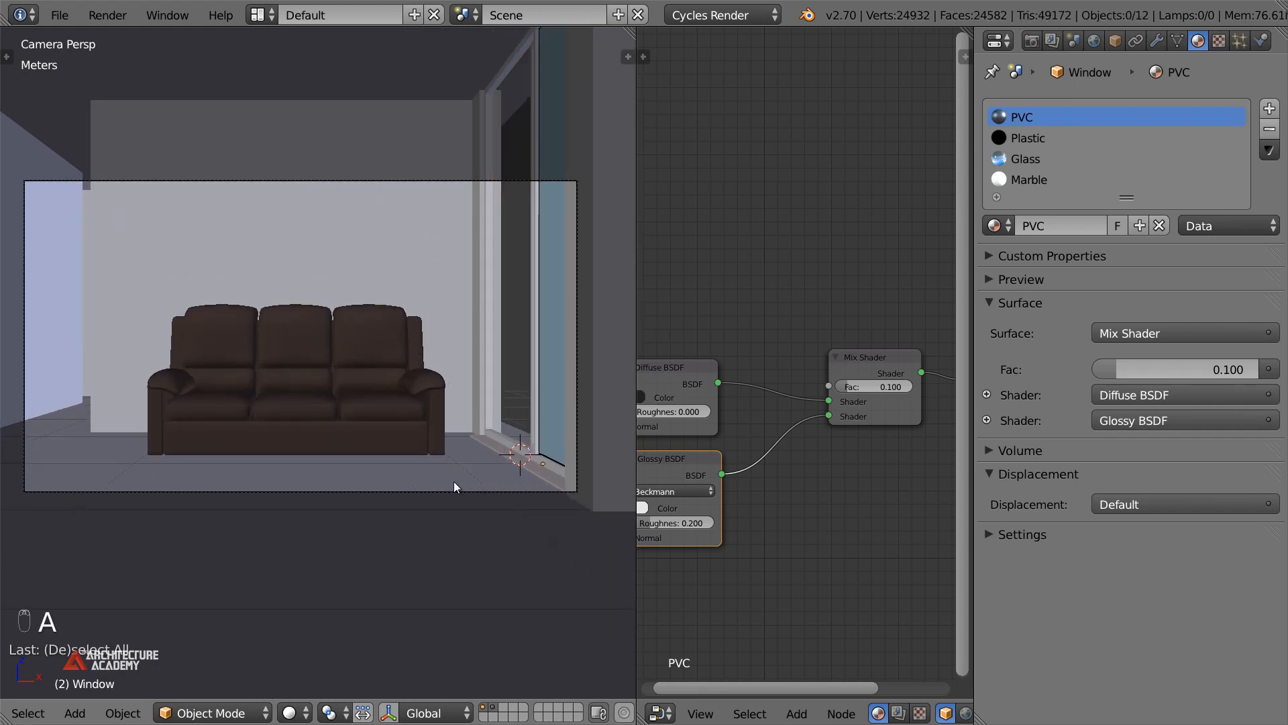
key("ctrl+s")
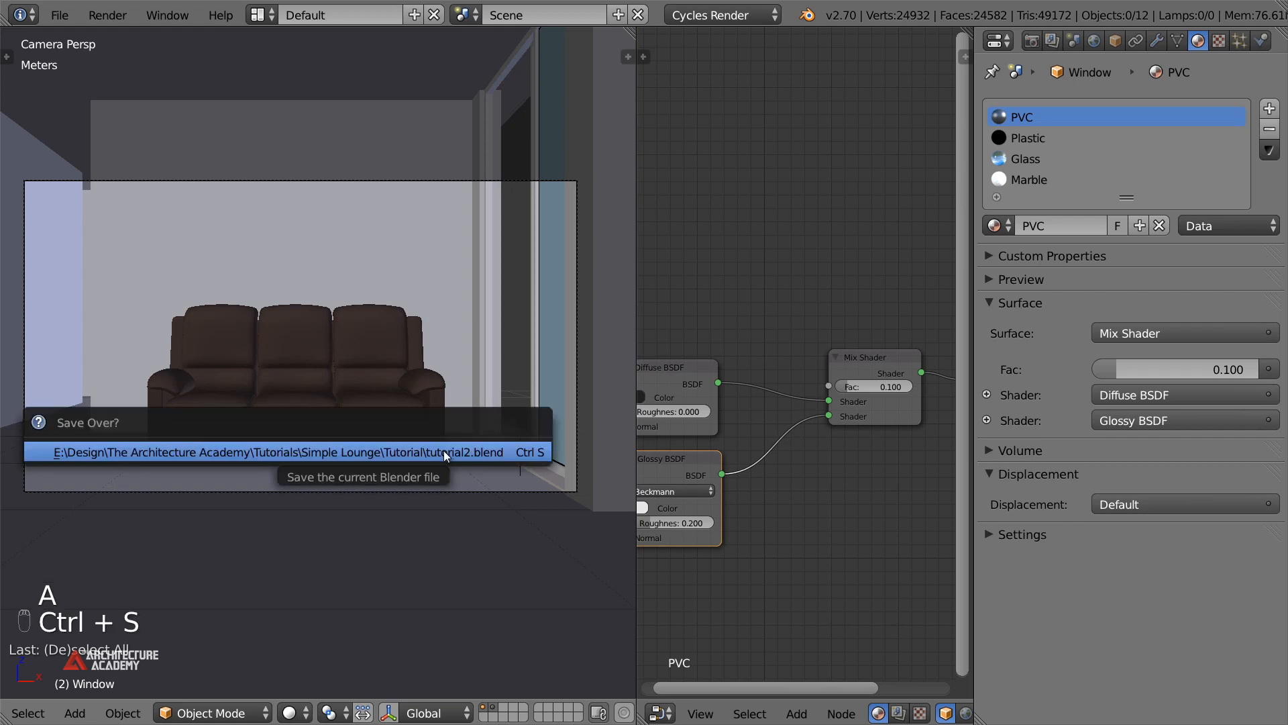
left_click(444, 449)
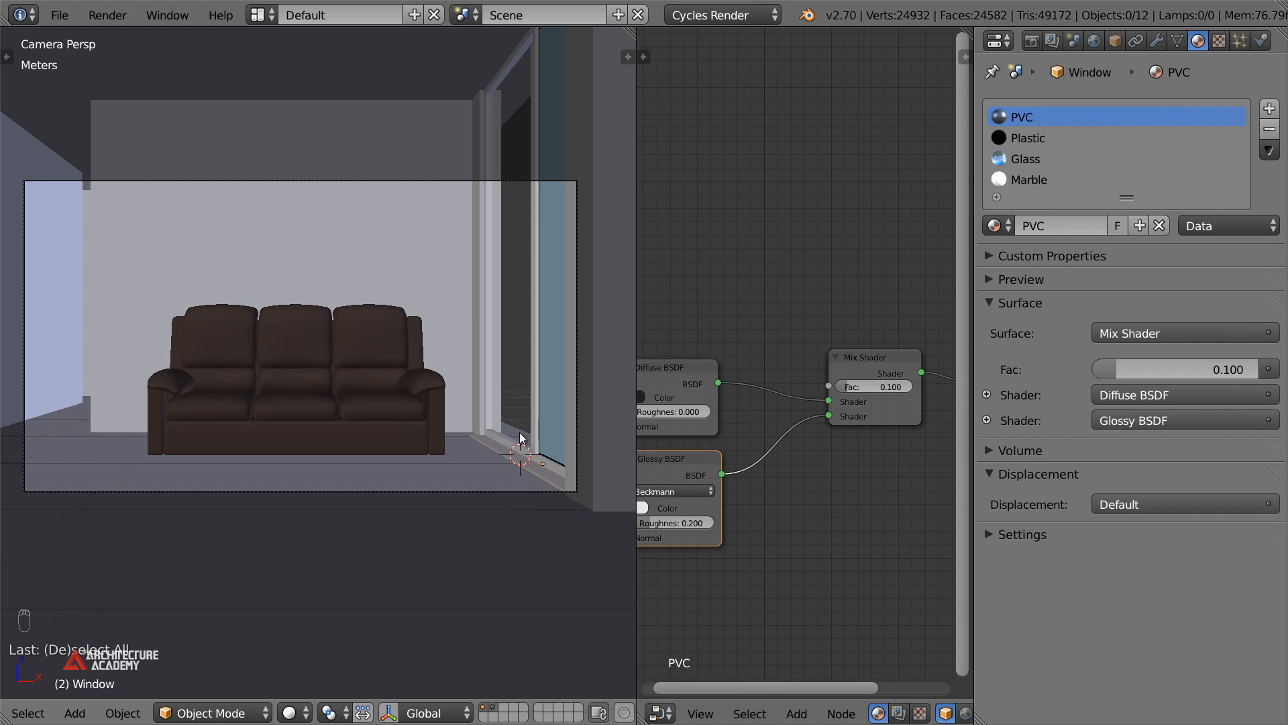
Add a plane at the window, rotate it upright in front view, and raise its upper edge to the window's top
key("shift+a")
mouse_move(492, 377)
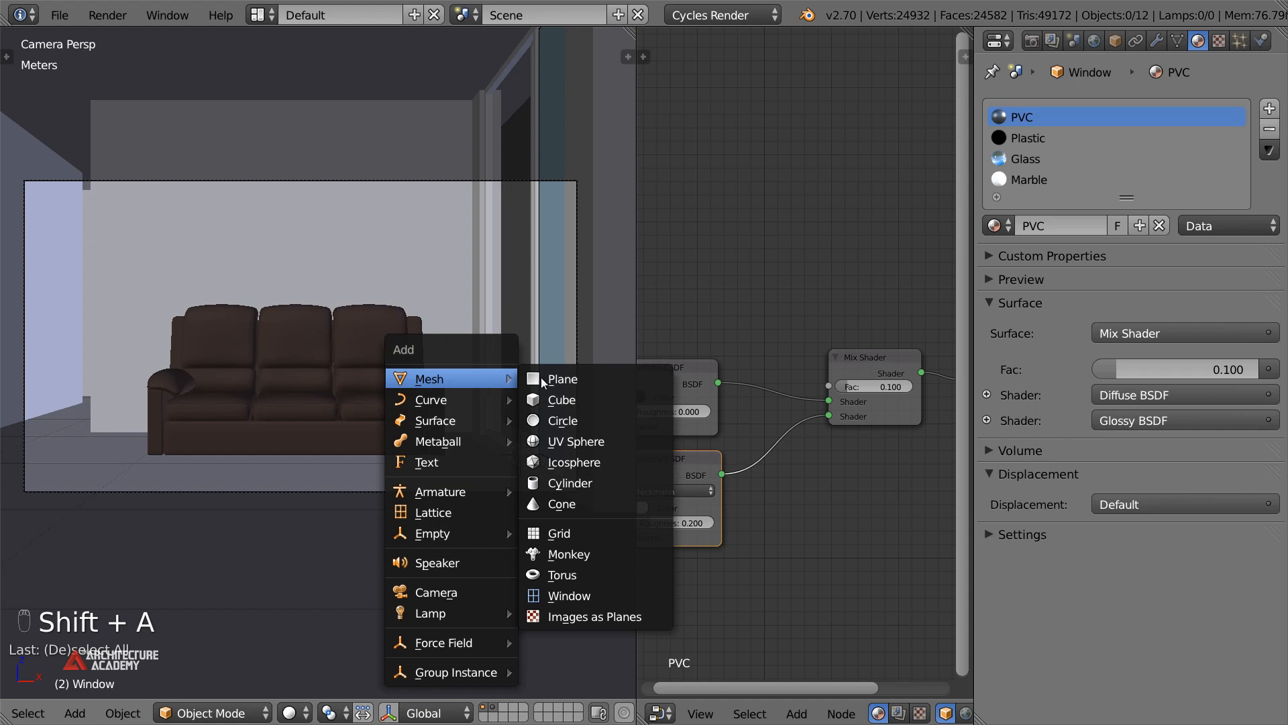
left_click(559, 376)
key("KP_3")
key("z")
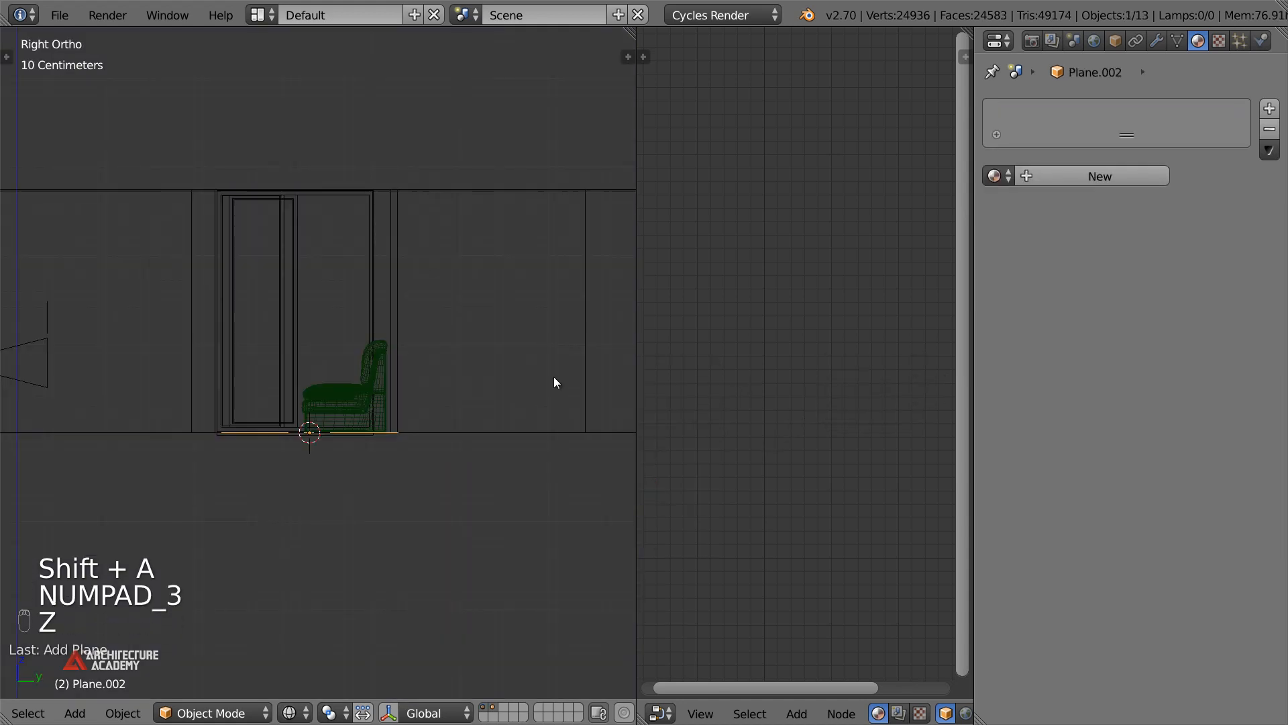
key("KP_1")
key("r")
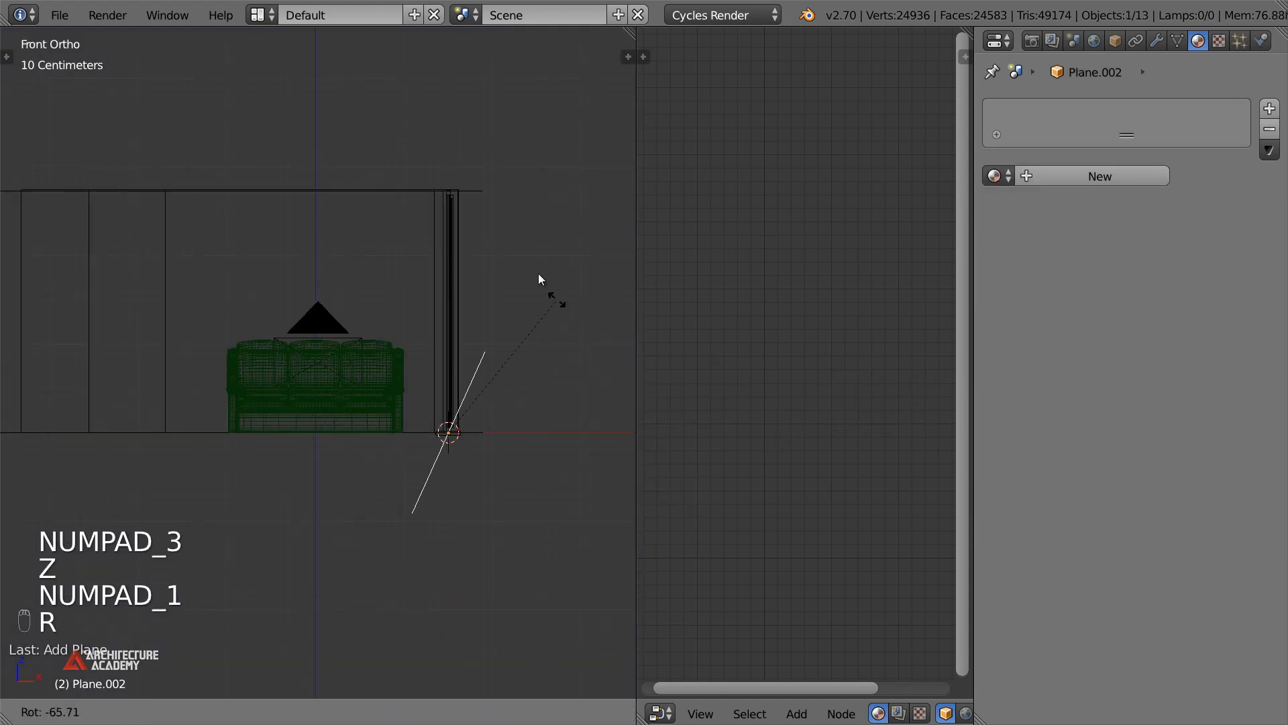
left_click(497, 229)
key("KP_3")
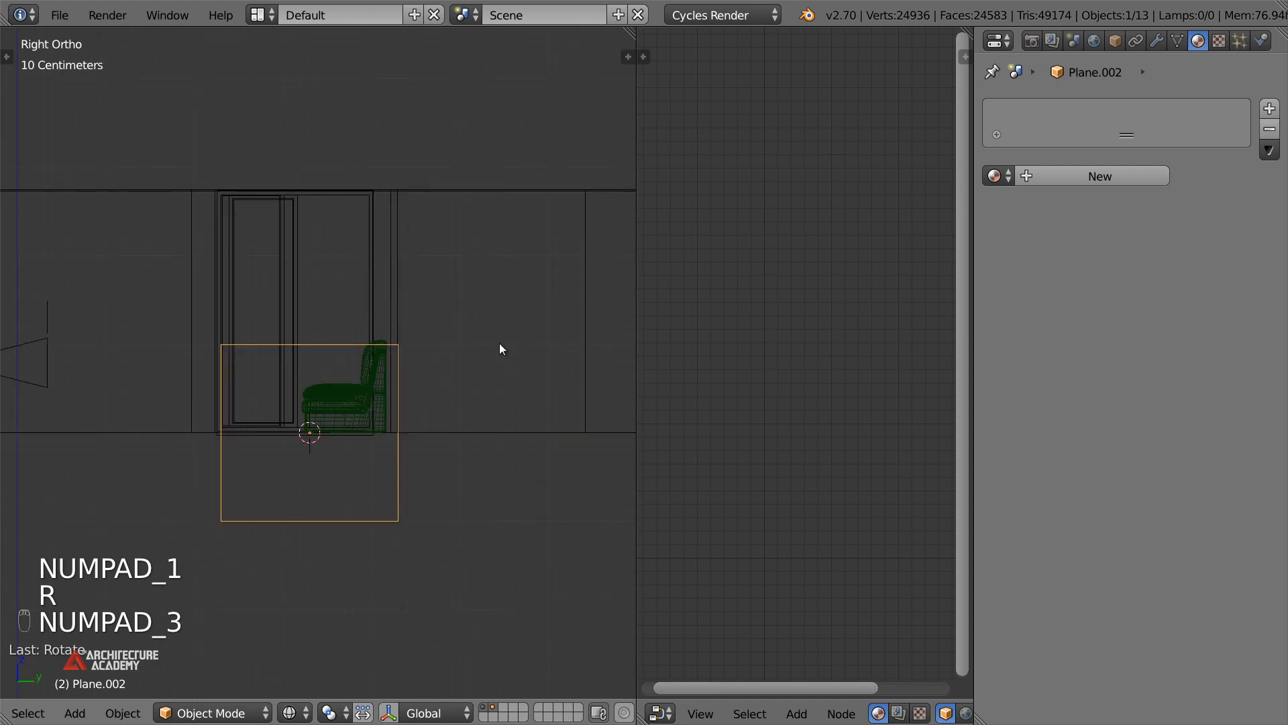
key("g")
left_click(504, 213)
Move the vertices of the upright plane's sofa-side edge along Y to narrow it to about half its width
key("Tab")
key("a")
key("a")
key("b")
left_click_drag(373, 164, 432, 386)
key("g")
key("y")
left_click(421, 467)
Move the plane's bottom vertices down to the base of the window so it spans the full window height
key("a")
key("a")
key("a")
key("a")
key("Tab")
key("a")
key("a")
key("b")
left_click_drag(192, 356, 394, 416)
key("g")
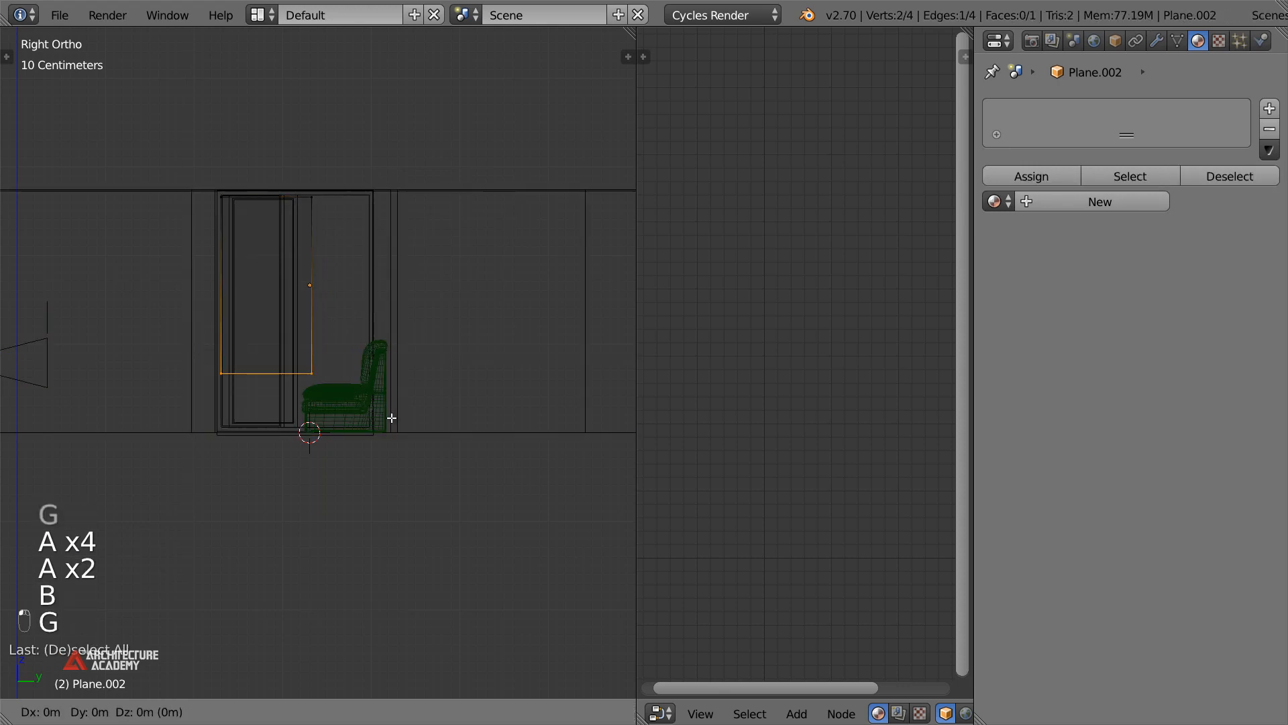
left_click(391, 459)
Move the curtain plane to the third layer and display only that layer in solid shading
key("z")
mouse_move(391, 459)
middle_mouse_down()
mouse_move(291, 391)
mouse_move(393, 331)
middle_mouse_up()
key("Tab")
scroll(290, 392, "up", 2)
key("Tab")
key("z")
key("a")
key("a")
key("a")
key("Tab")
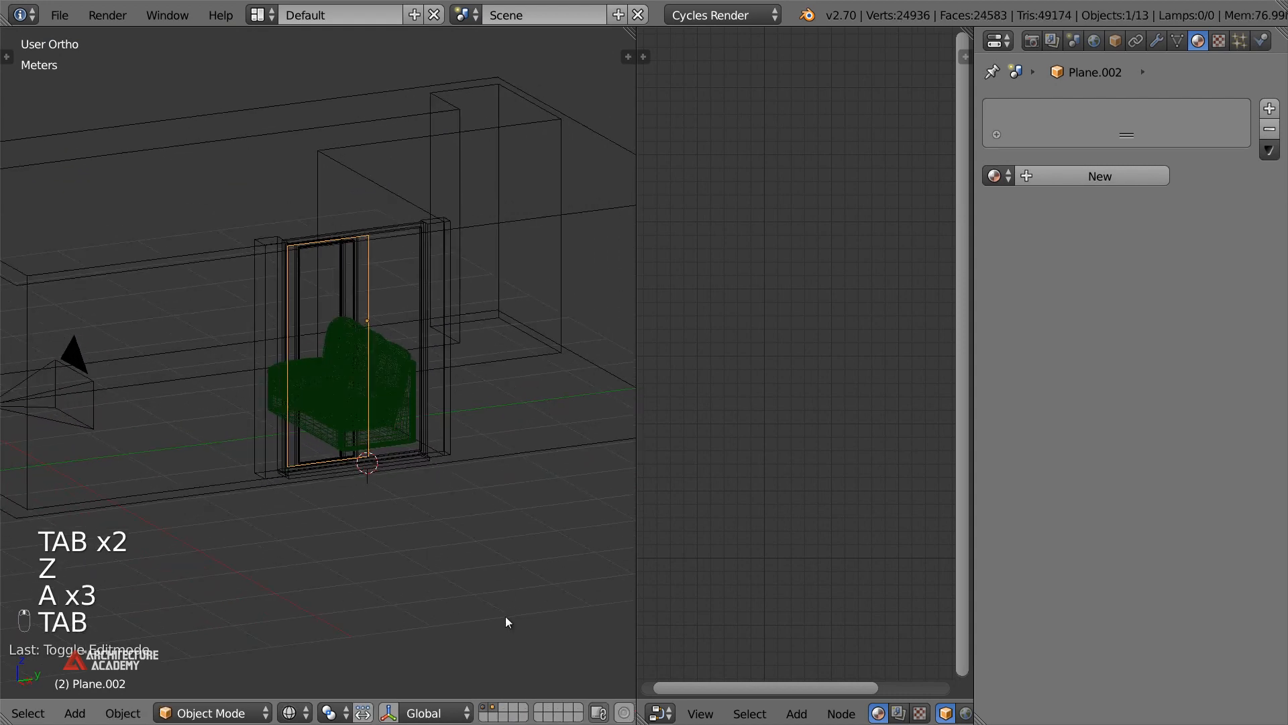
key("m")
left_click(621, 517)
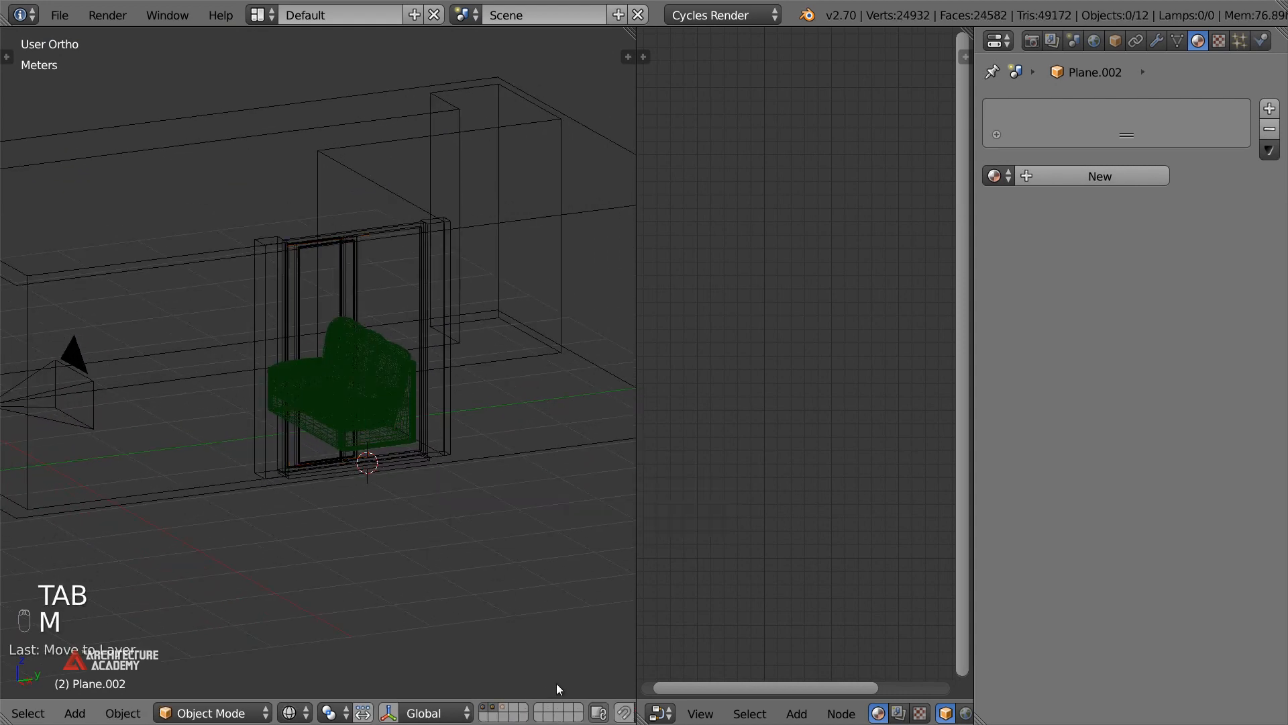
left_click(506, 708)
key("z")
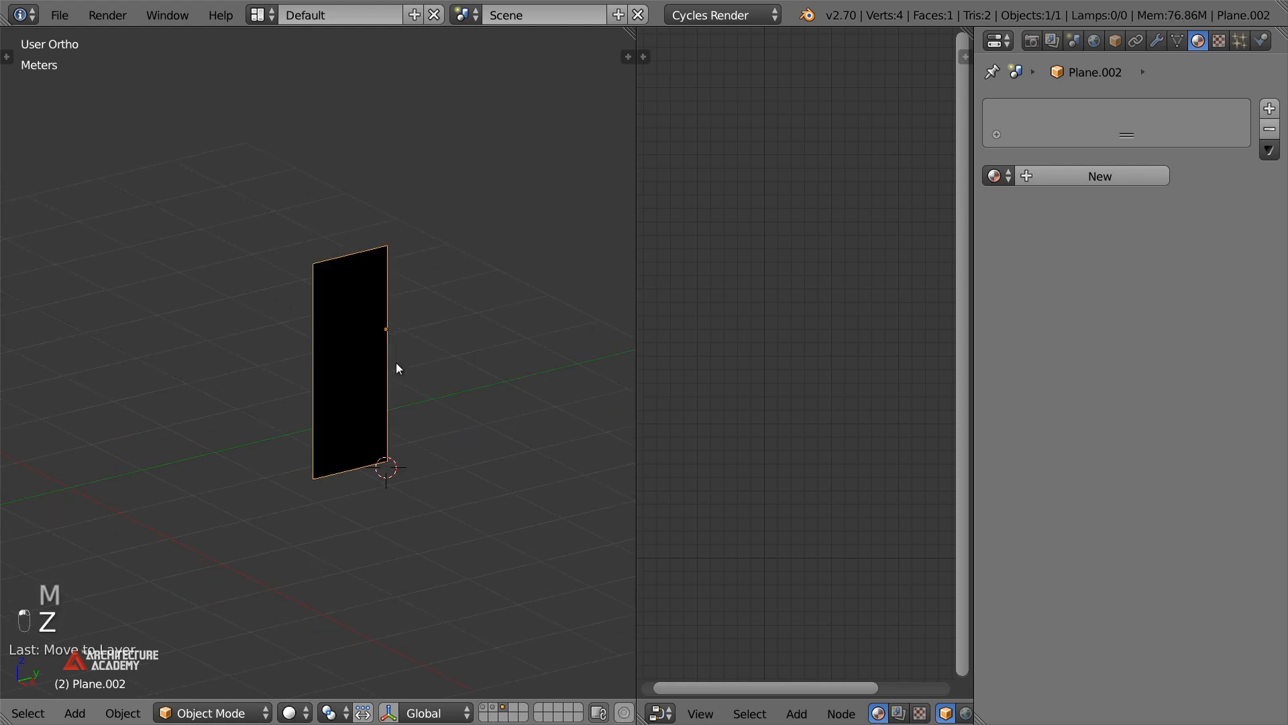
middle_click_drag(358, 348, 345, 291)
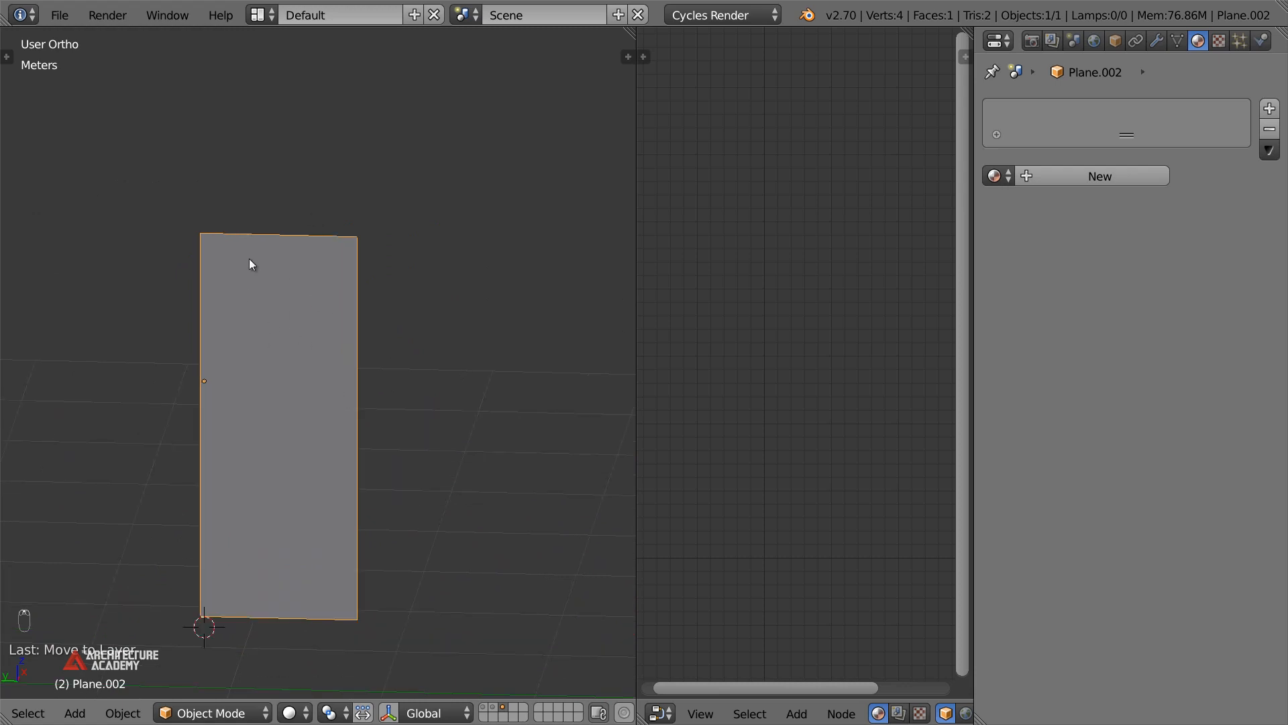
Try subdividing the whole plane three times, and undo those subdivisions
key("Tab")
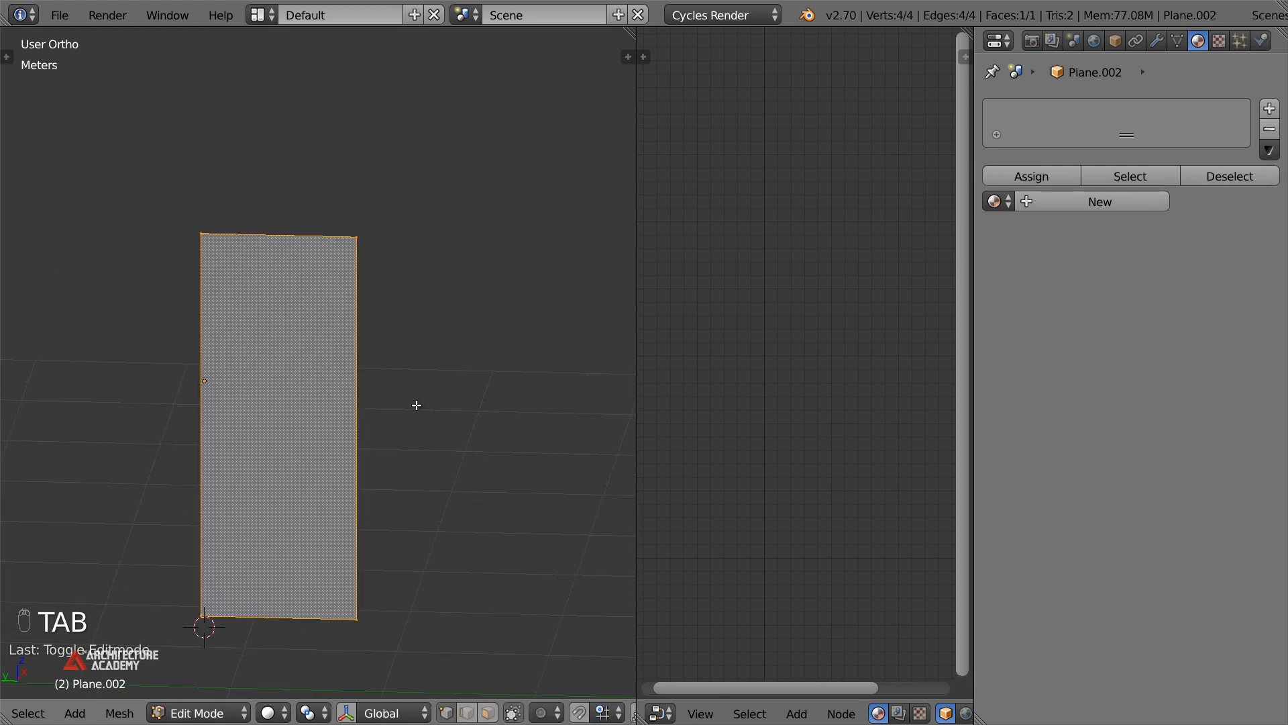
key("w")
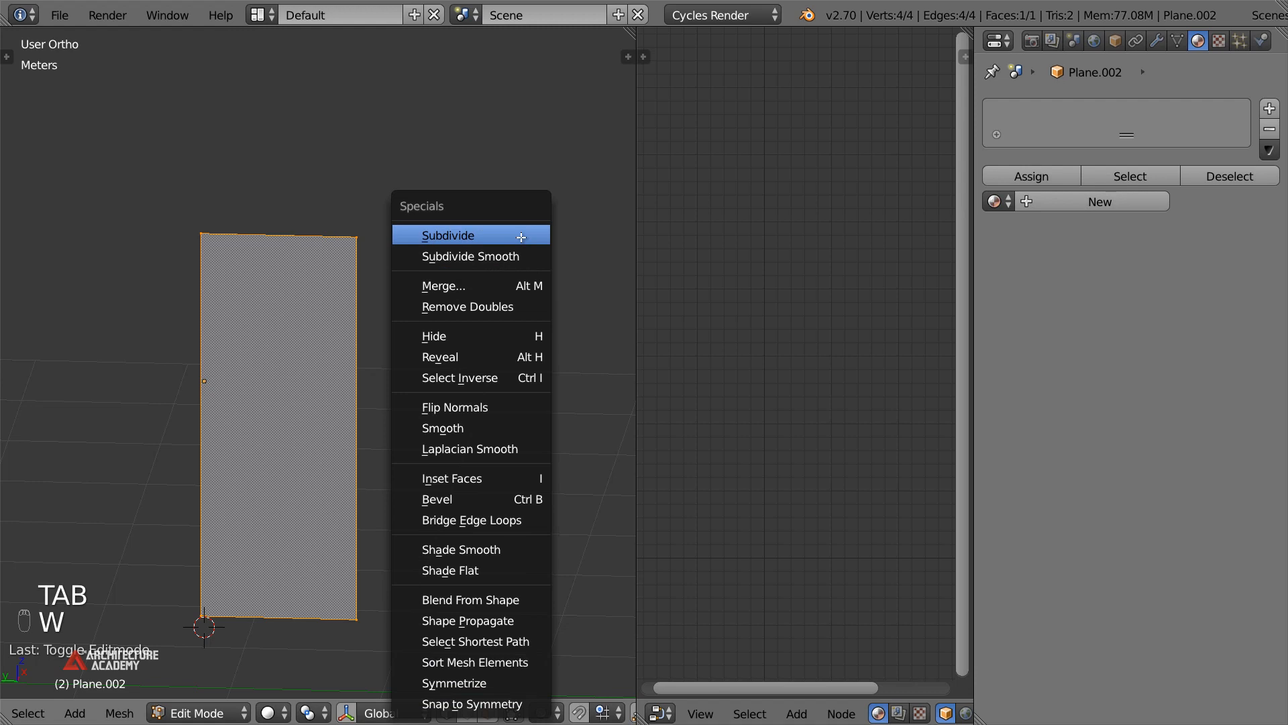
left_click(521, 235)
key("w")
left_click(520, 235)
key("w")
left_click(520, 235)
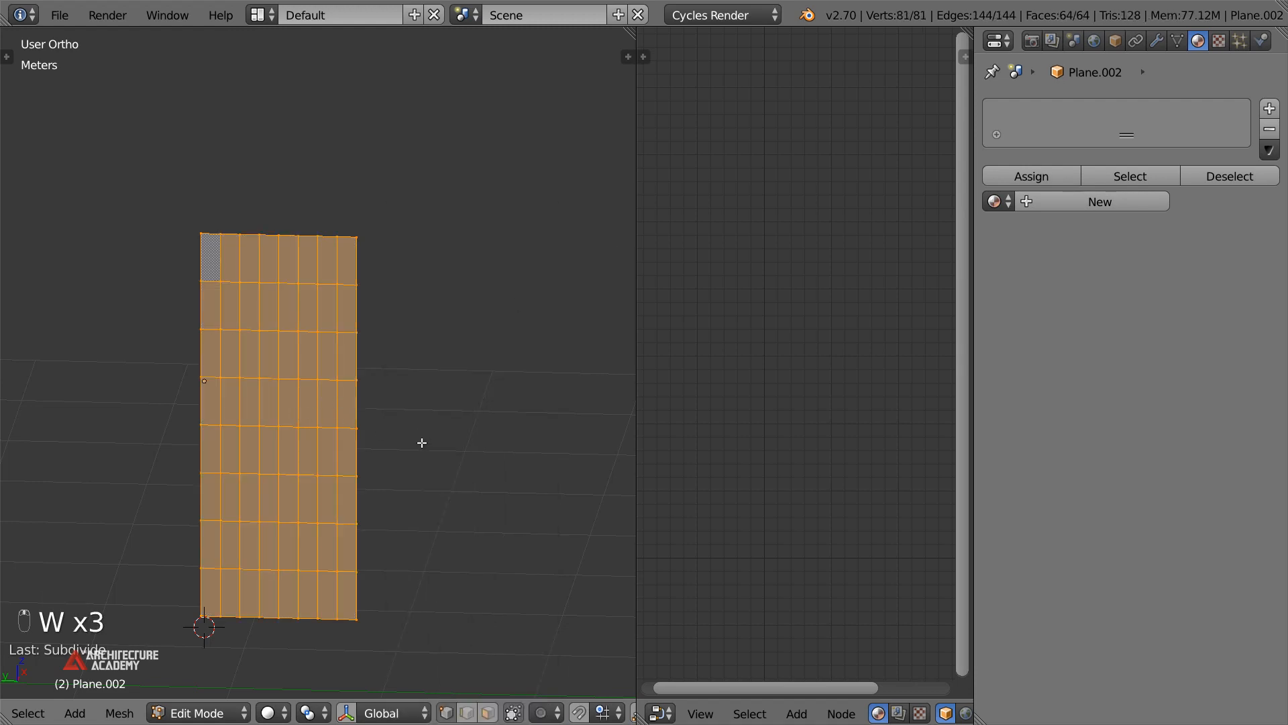
key("ctrl+z")
key("ctrl+z")
key("ctrl+z")
key("ctrl+z")
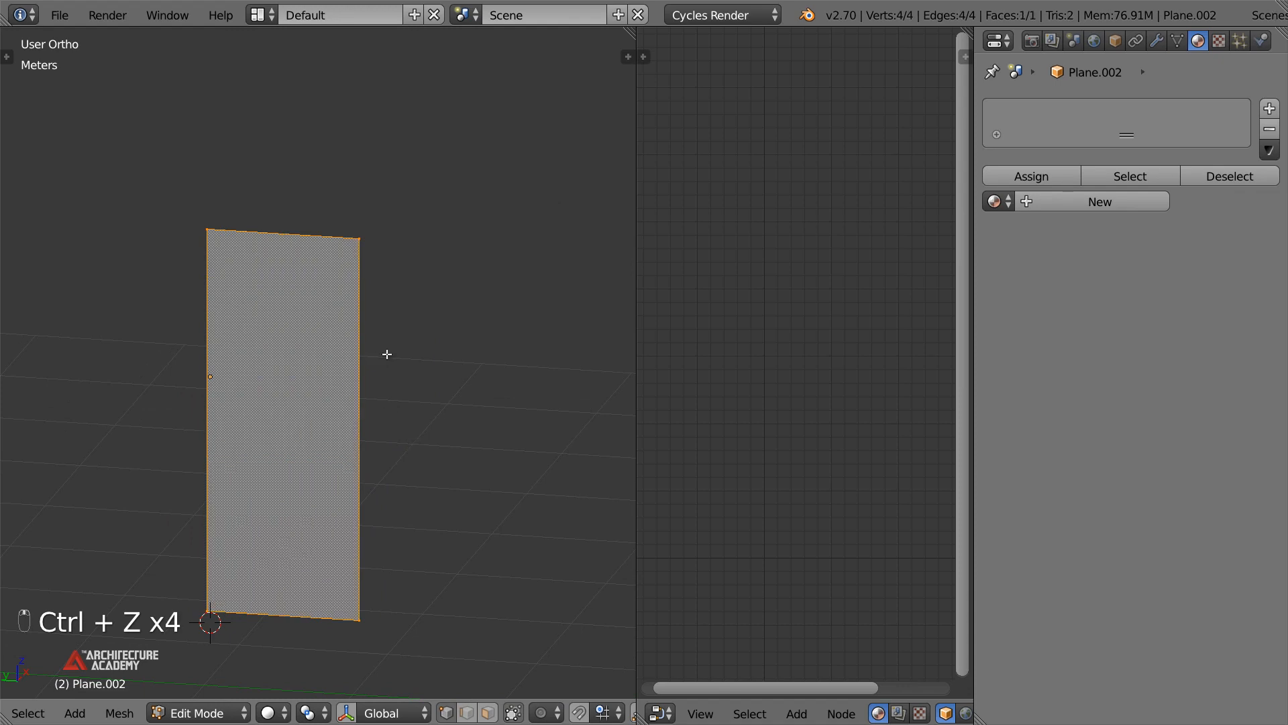
Add two evenly spaced horizontal loop cuts across the plane
middle_click_drag(381, 356, 342, 405)
key("ctrl+r")
scroll(366, 446, "up", 1)
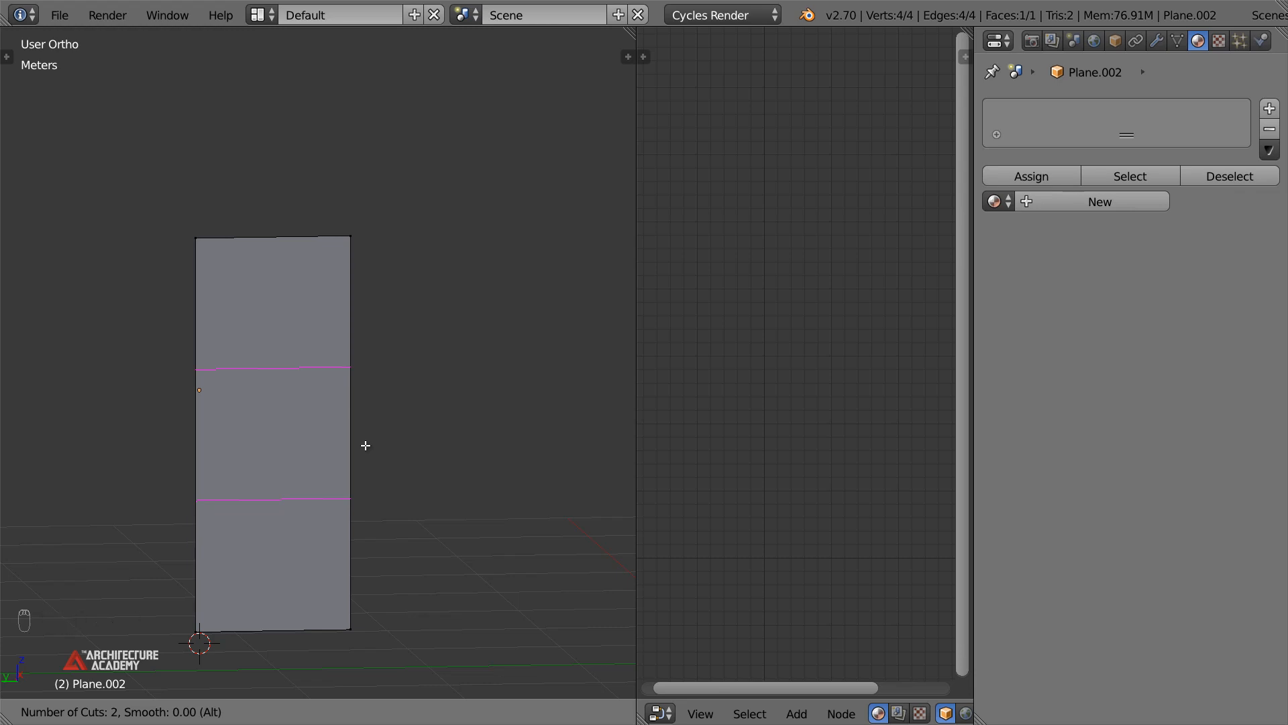
left_click(366, 445)
middle_click_drag(395, 381, 358, 344)
middle_click_drag(341, 403, 361, 429)
Select the whole plane mesh and subdivide it four times
key("a")
key("a")
key("w")
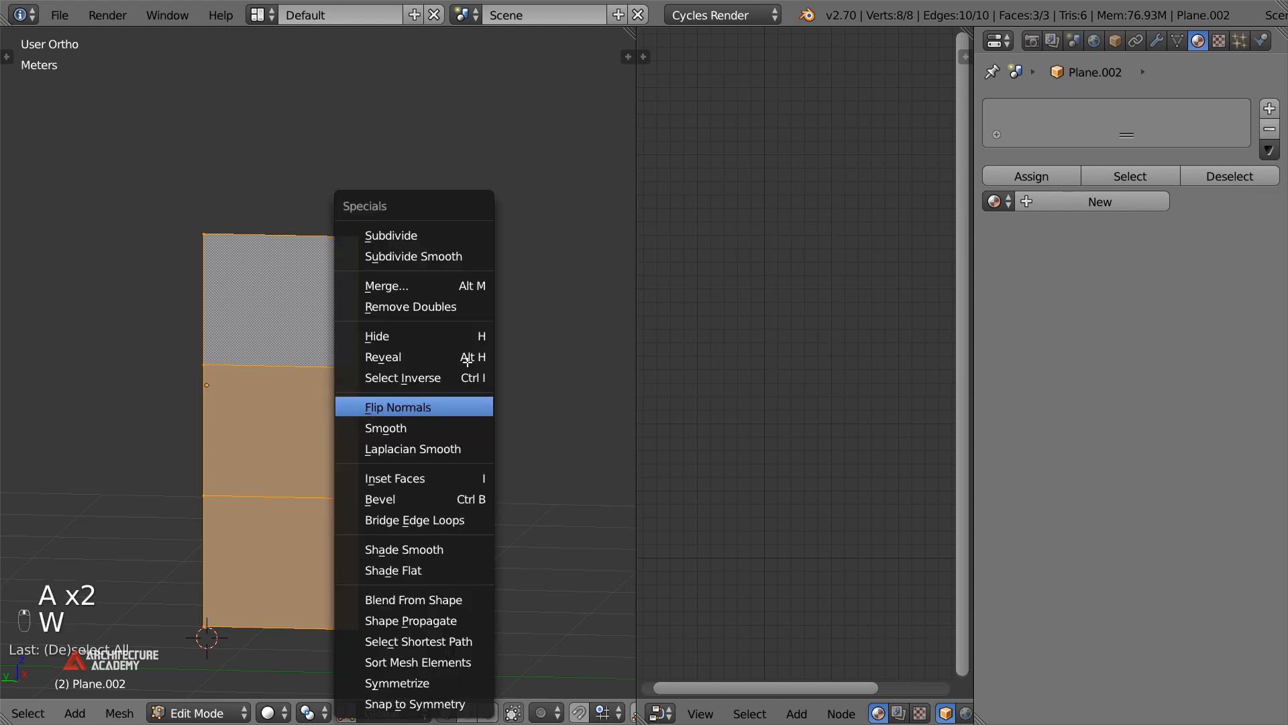
left_click(462, 230)
key("w")
left_click(463, 231)
key("w")
left_click(463, 231)
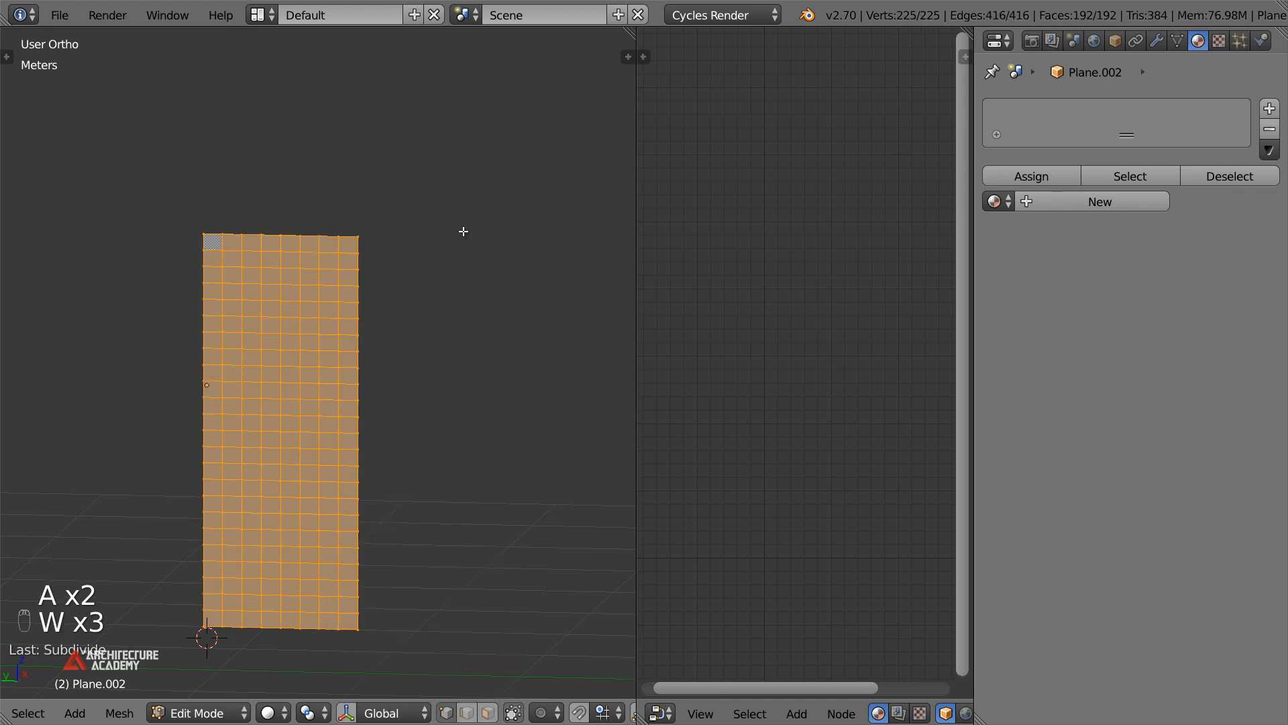
key("w")
left_click(463, 231)
middle_click_drag(463, 233, 474, 233)
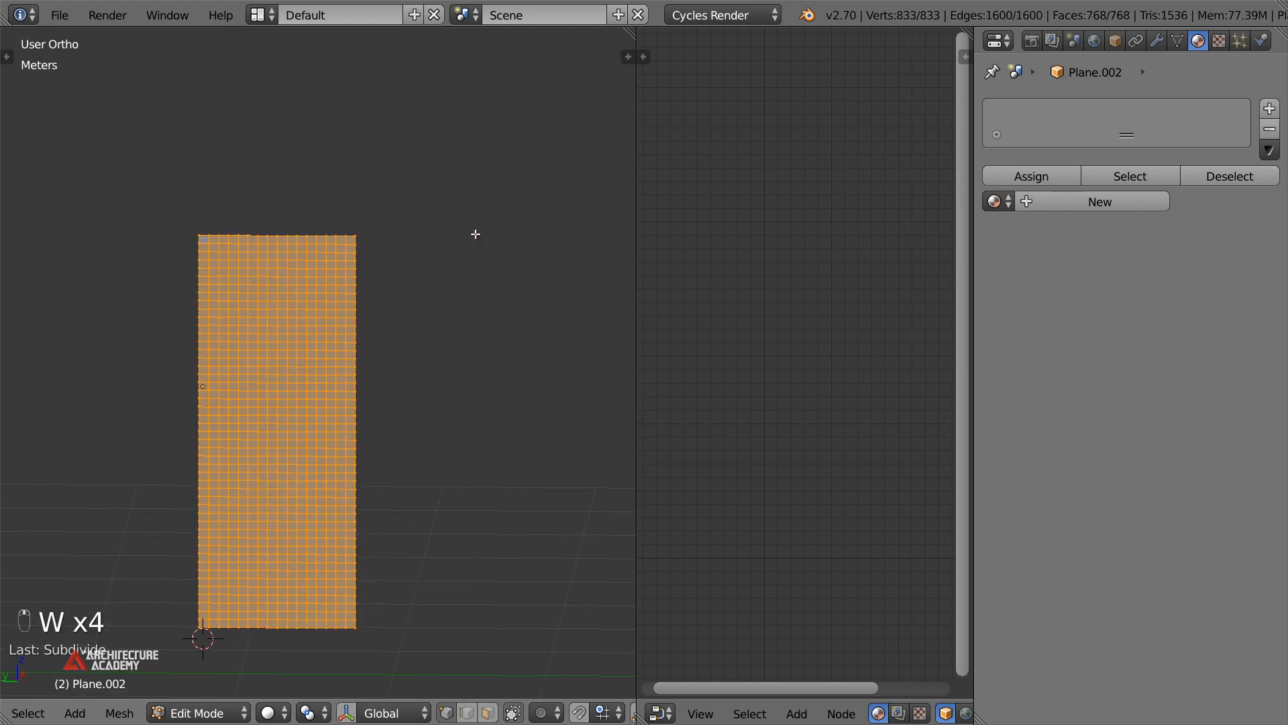
Select every second vertical edge loop of the plane and try shifting them along X in top view to form a zigzag
scroll(407, 300, "up", 1)
scroll(407, 300, "up", 3)
left_click(376, 295, "alt")
left_click(335, 289, "alt+shift")
left_click(295, 292, "alt+shift")
left_click(254, 293, "alt+shift")
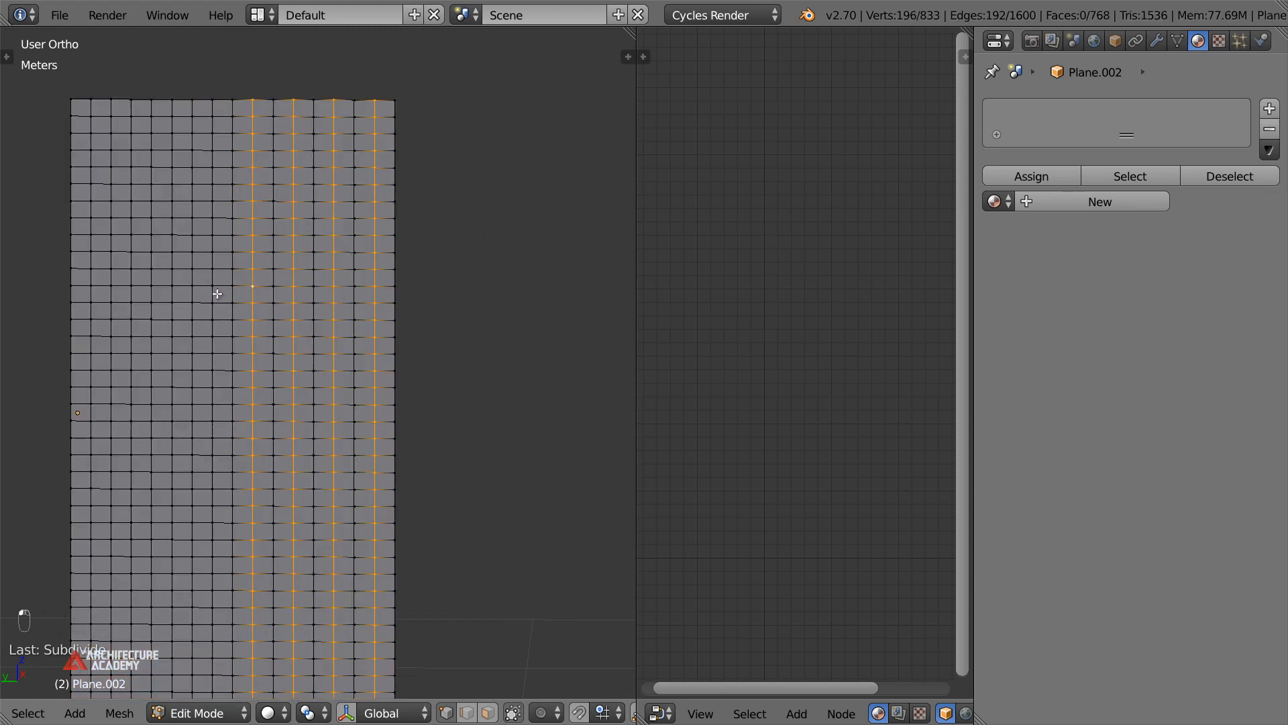
left_click(215, 295, "alt+shift")
left_click(175, 300, "alt+shift")
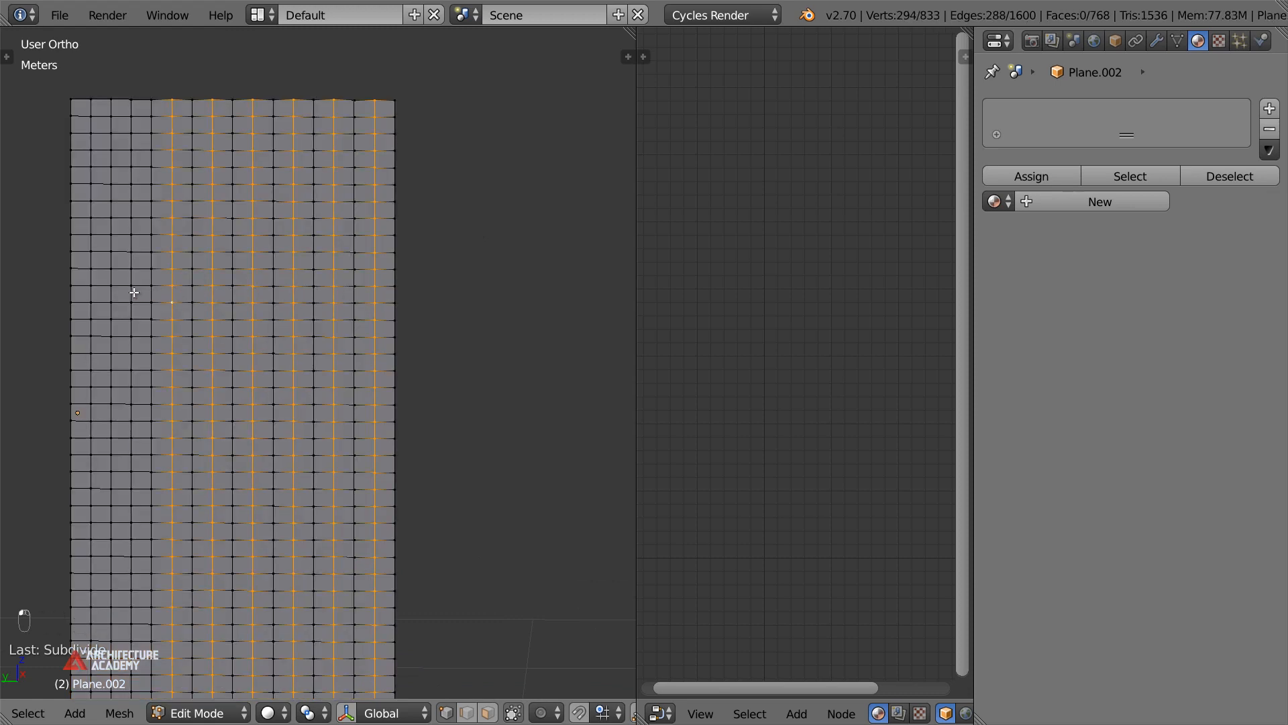
left_click(132, 293, "alt+shift")
left_click(93, 294, "alt+shift")
scroll(325, 308, "down", 3)
middle_click_drag(373, 331, 349, 382)
key("KP_7")
key("KP_8")
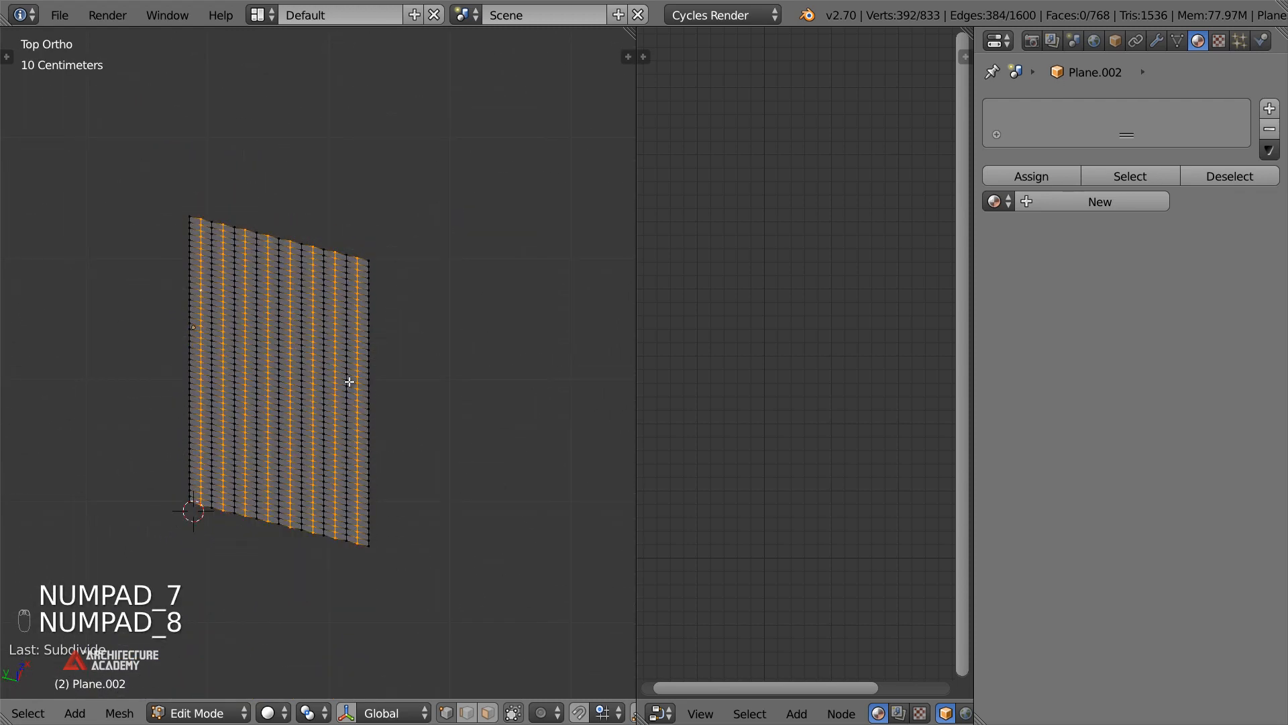
key("KP_7")
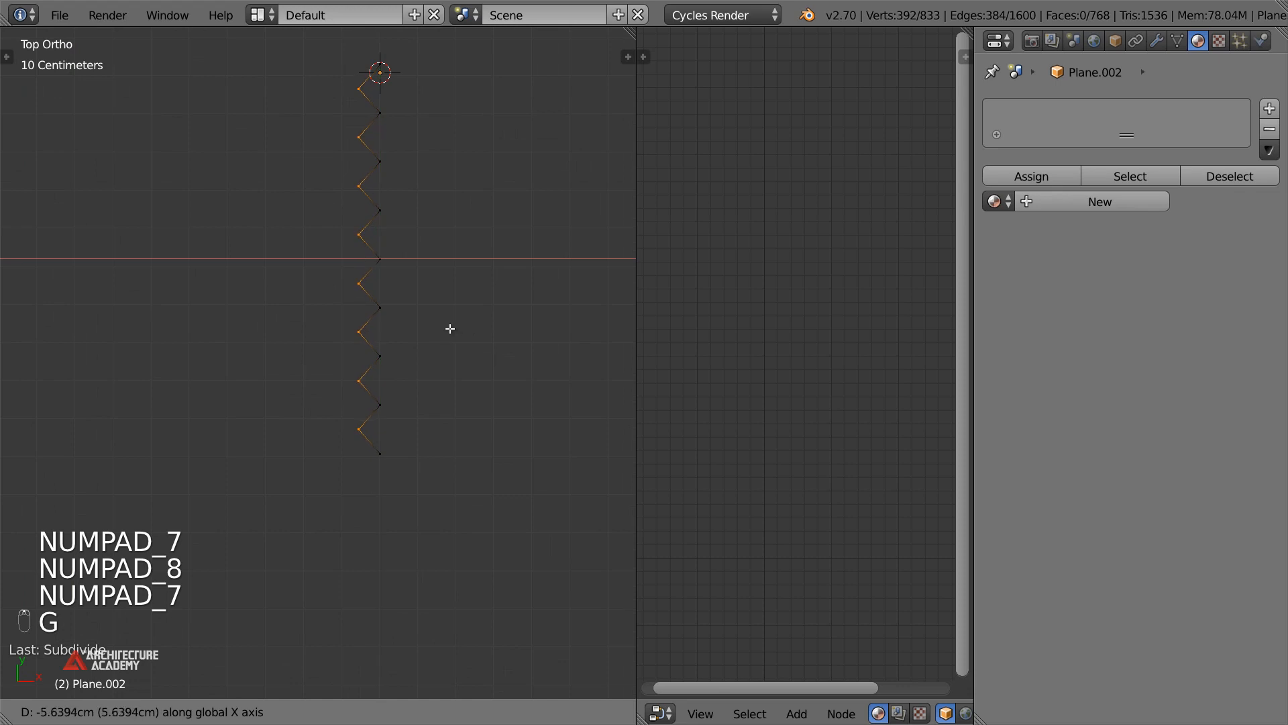
right_click(451, 328)
Place the 3D cursor on the plane's upper edge in front view and set the pivot point to 3D Cursor
key("KP_1")
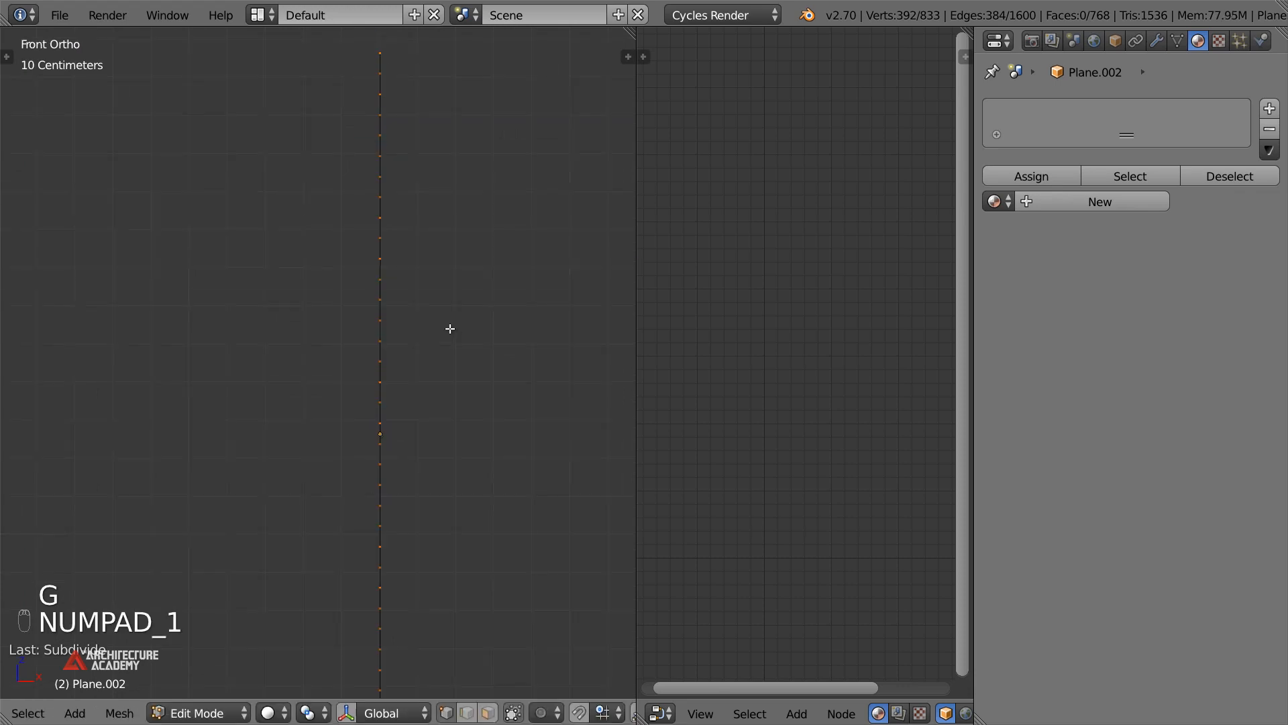
middle_click_drag(455, 321, 431, 310)
key("Tab")
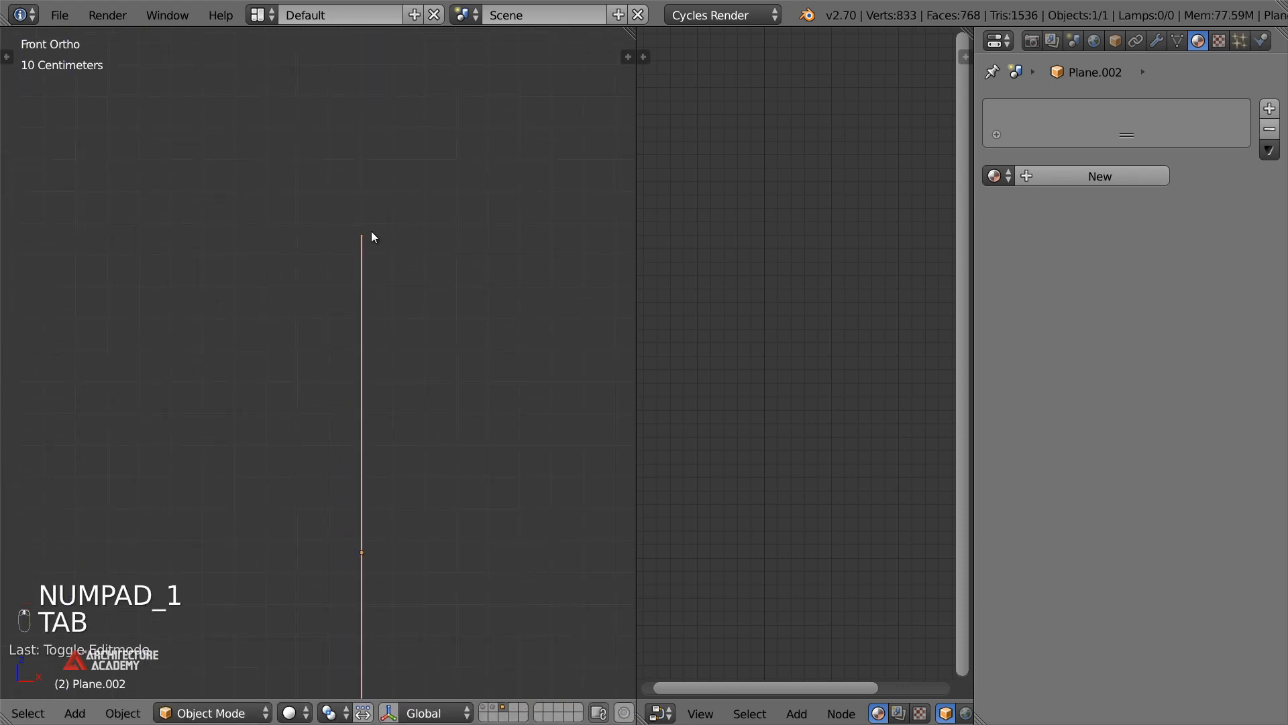
mouse_move(376, 232)
middle_mouse_down()
mouse_move(344, 227)
mouse_move(388, 231)
middle_mouse_up()
key("KP_1")
left_click(362, 236)
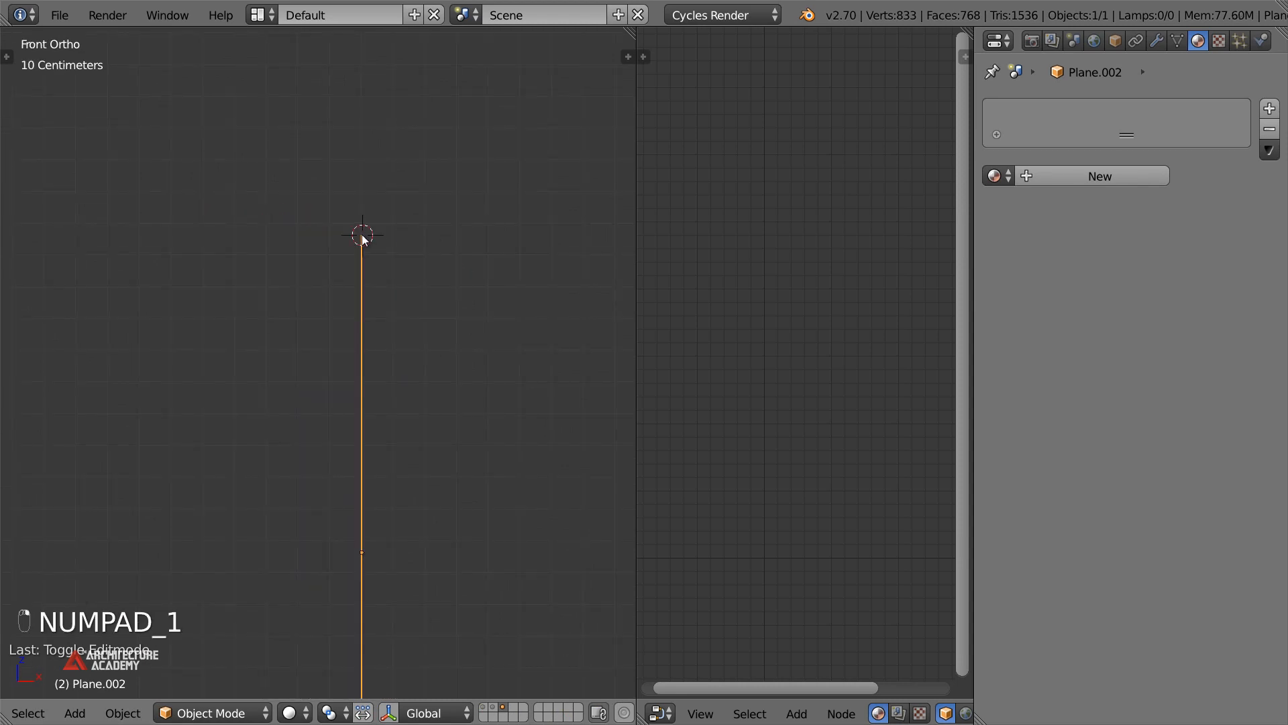
key("KP_3")
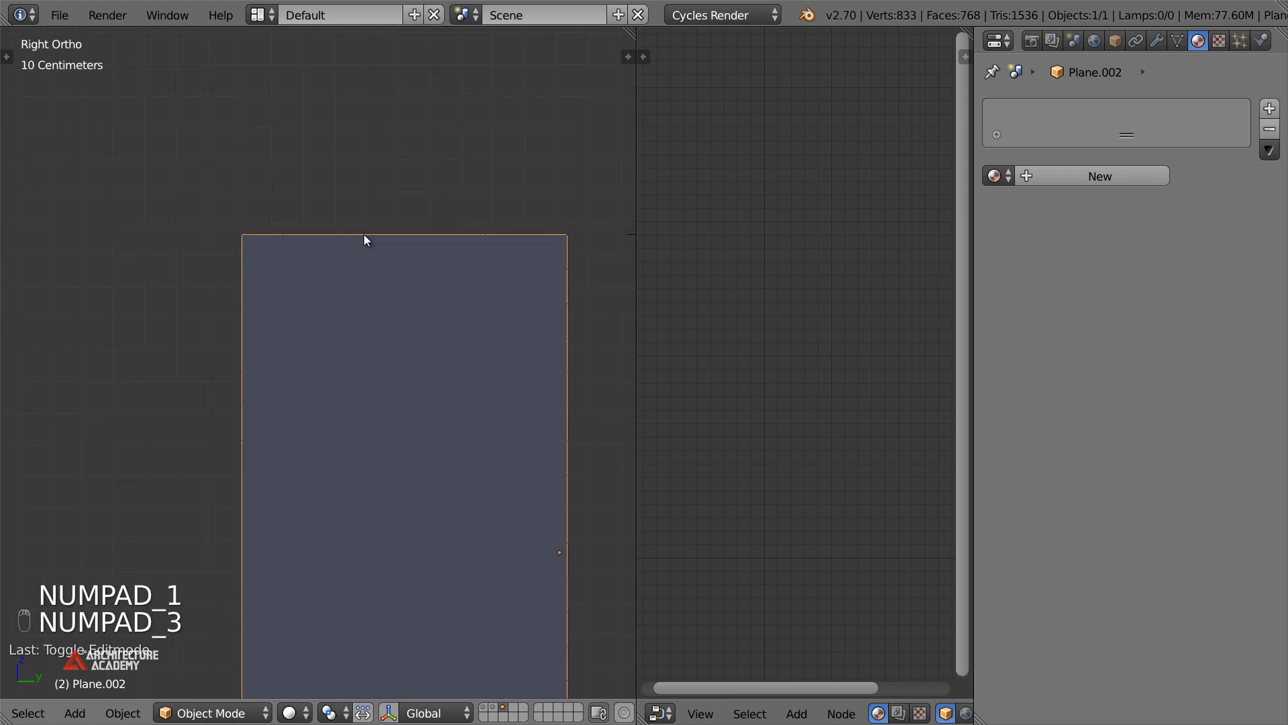
key("KP_1")
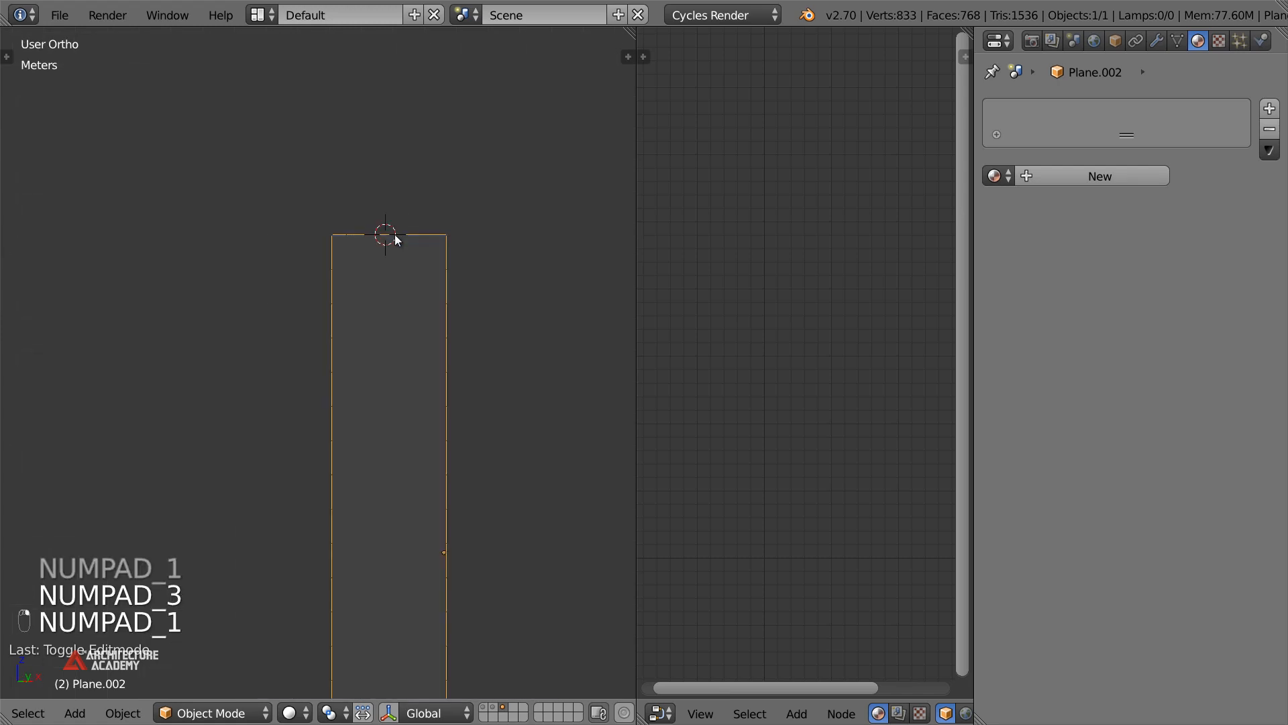
left_click(340, 711)
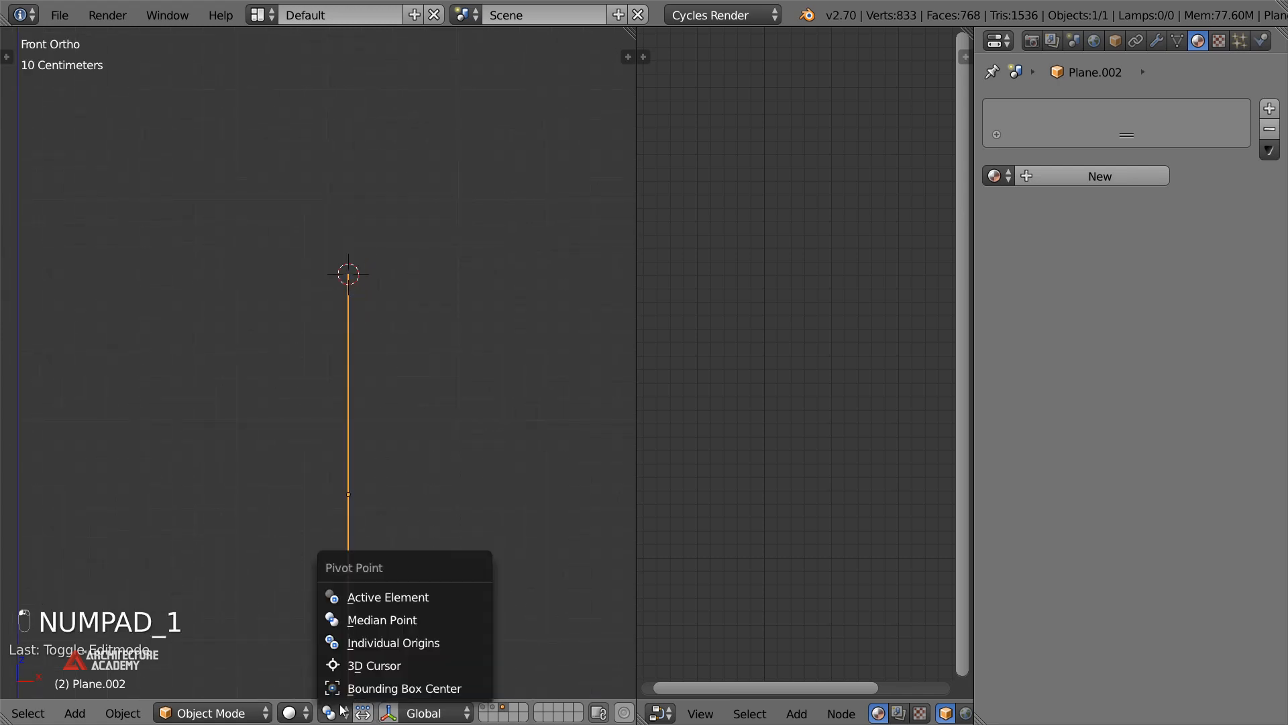
left_click(374, 665)
Try rotating the selected edge loops slightly about the 3D cursor in front view and shifting them along X
key("Tab")
scroll(559, 297, "down", 1)
key("r")
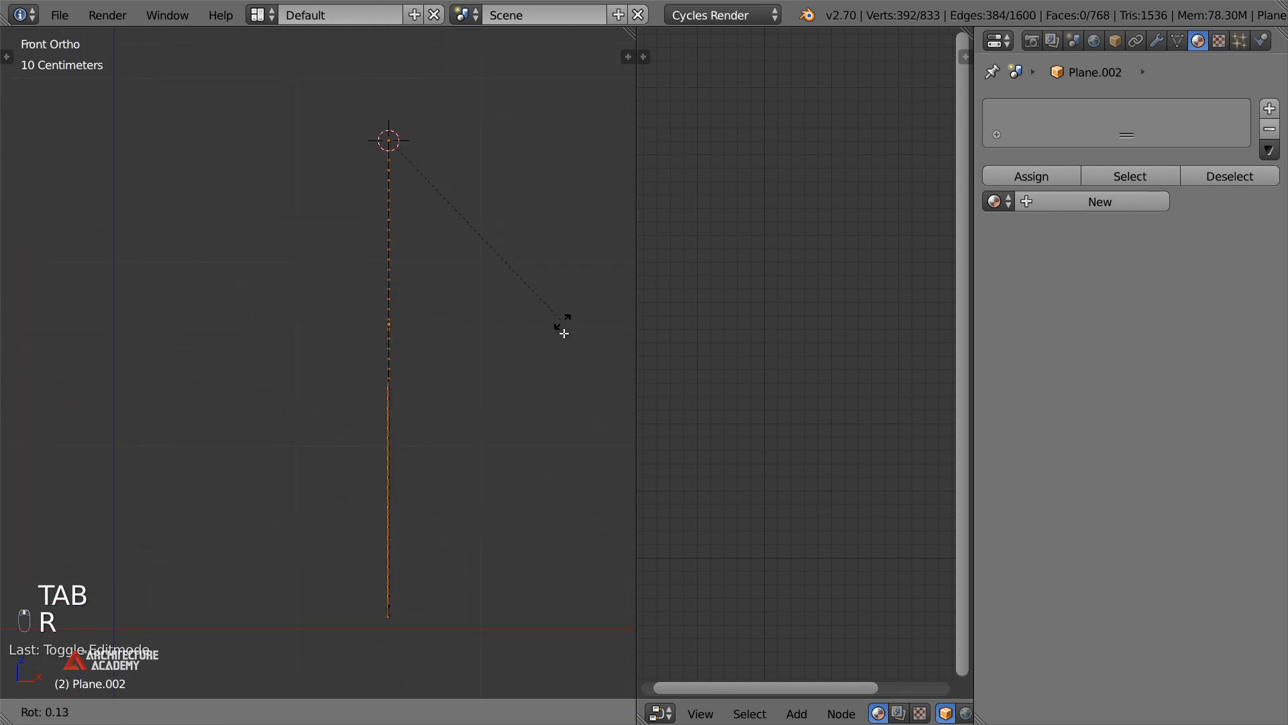
left_click(351, 546)
key("z")
middle_click_drag(468, 441, 551, 459)
key("z")
key("Tab")
middle_click_drag(451, 477, 480, 281)
key("Tab")
key("g")
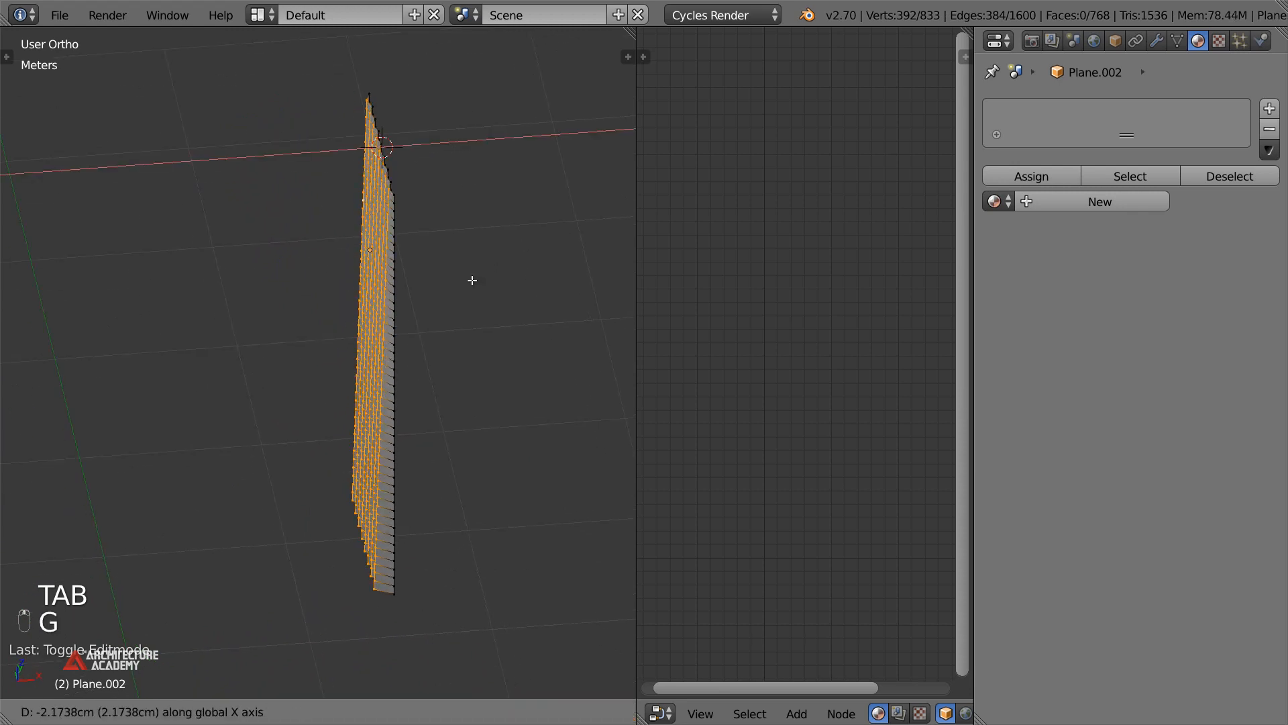
left_click(469, 278)
Try rotating the selected edge loops a little further about the 3D cursor in front view
key("Tab")
middle_click_drag(434, 324, 429, 351)
key("Tab")
key("KP_3")
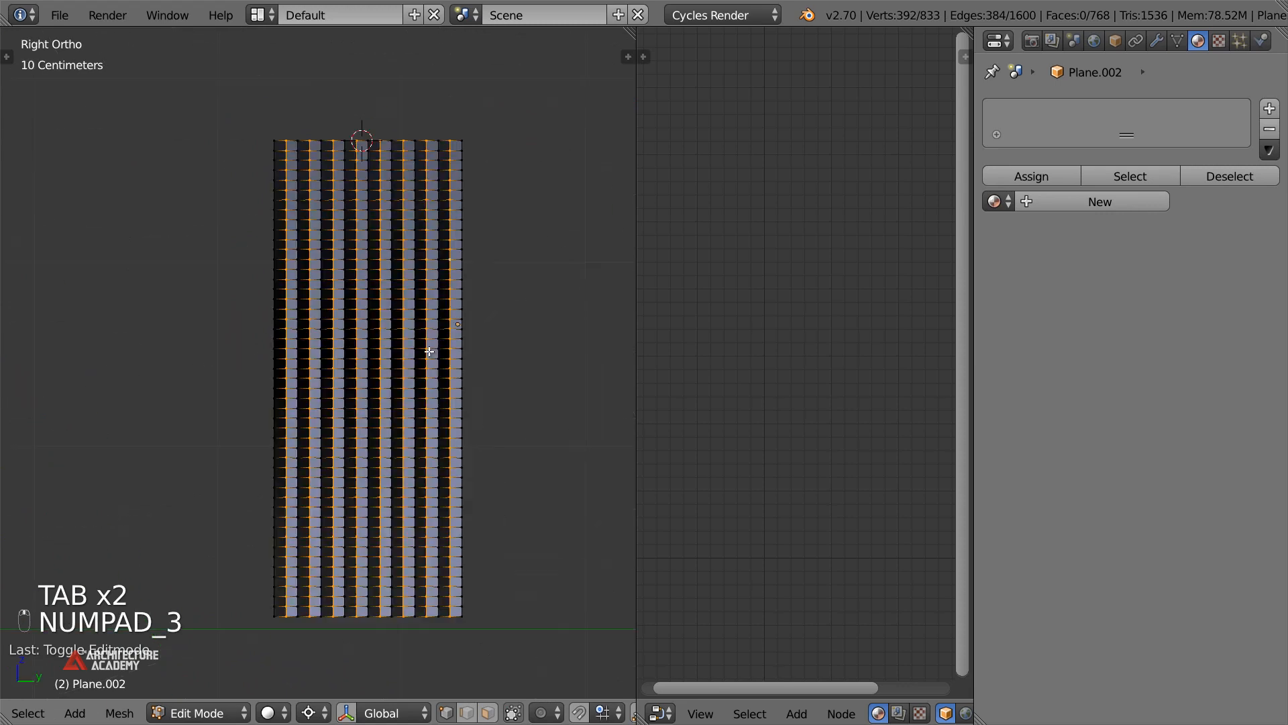
key("KP_1")
key("KP_0")
key("KP_1")
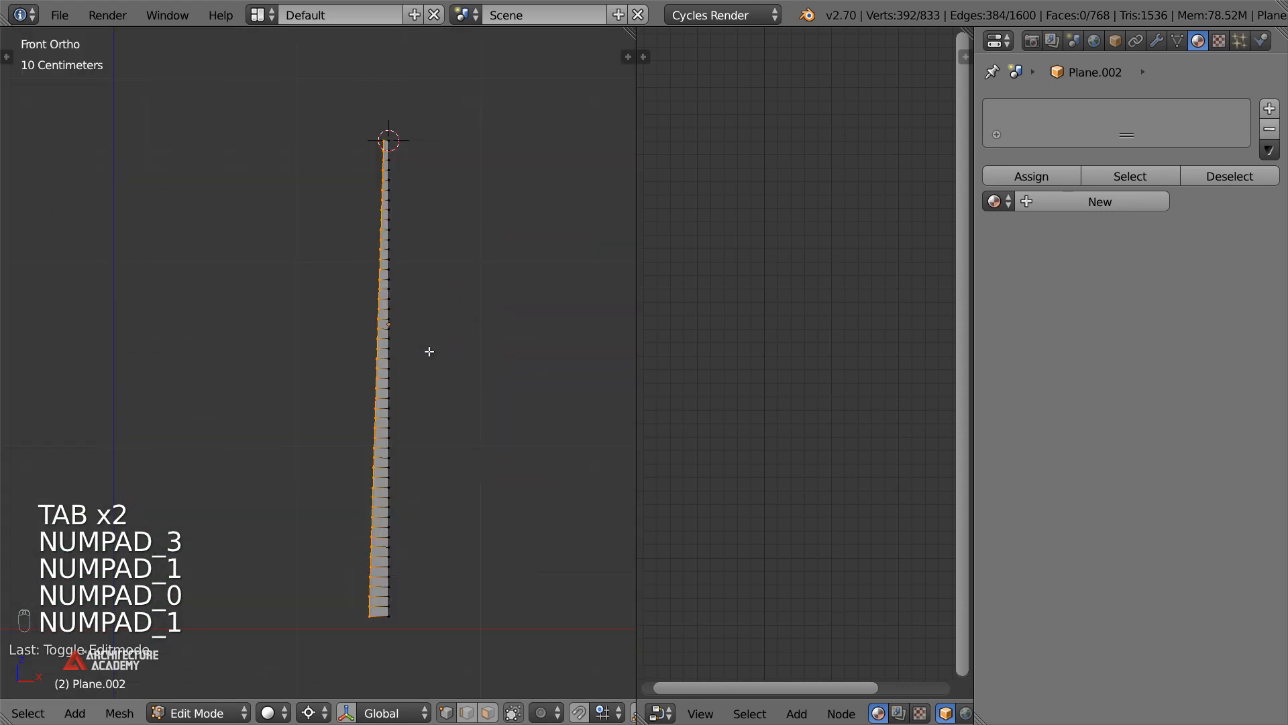
key("r")
left_click(496, 365)
key("Tab")
middle_click_drag(497, 365, 537, 450)
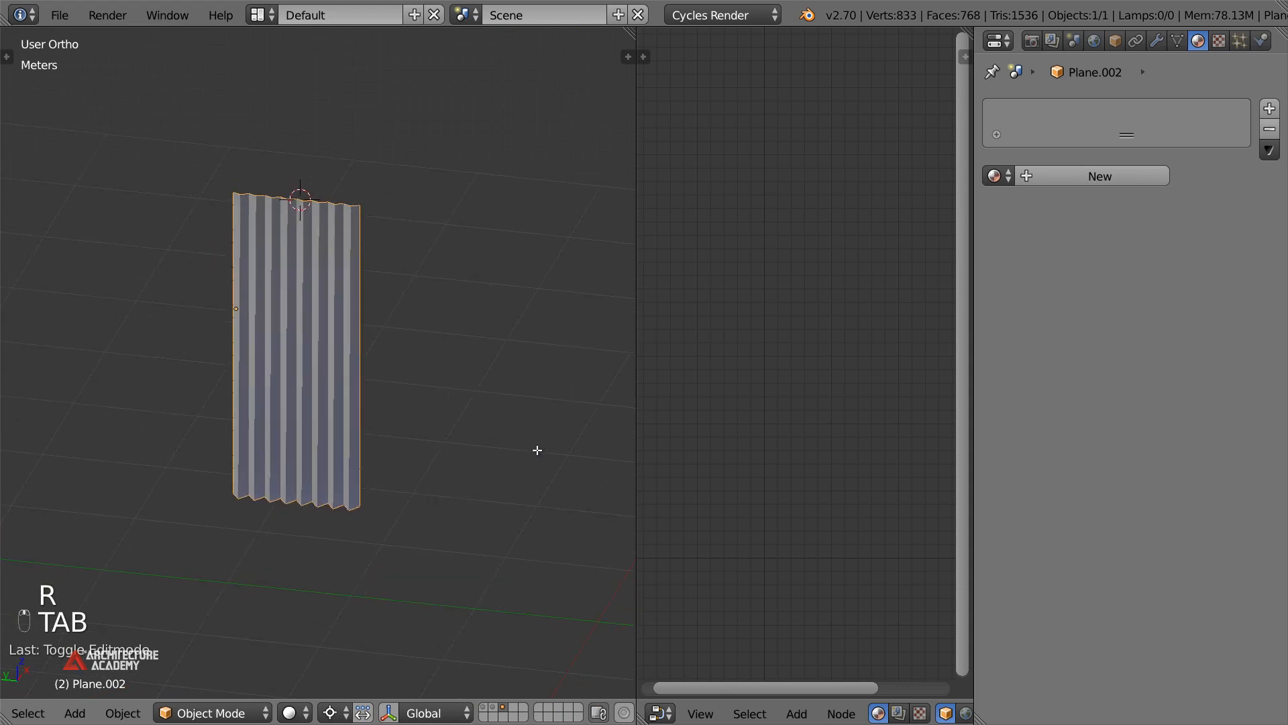
Try recalculating the normals of the entire pleated curtain mesh
key("Tab")
key("a")
key("a")
key("a")
key("a")
key("a")
key("ctrl+n")
key("Tab")
key("Tab")
middle_click_drag(477, 455, 368, 340)
scroll(412, 347, "up", 3)
scroll(368, 340, "down", 5)
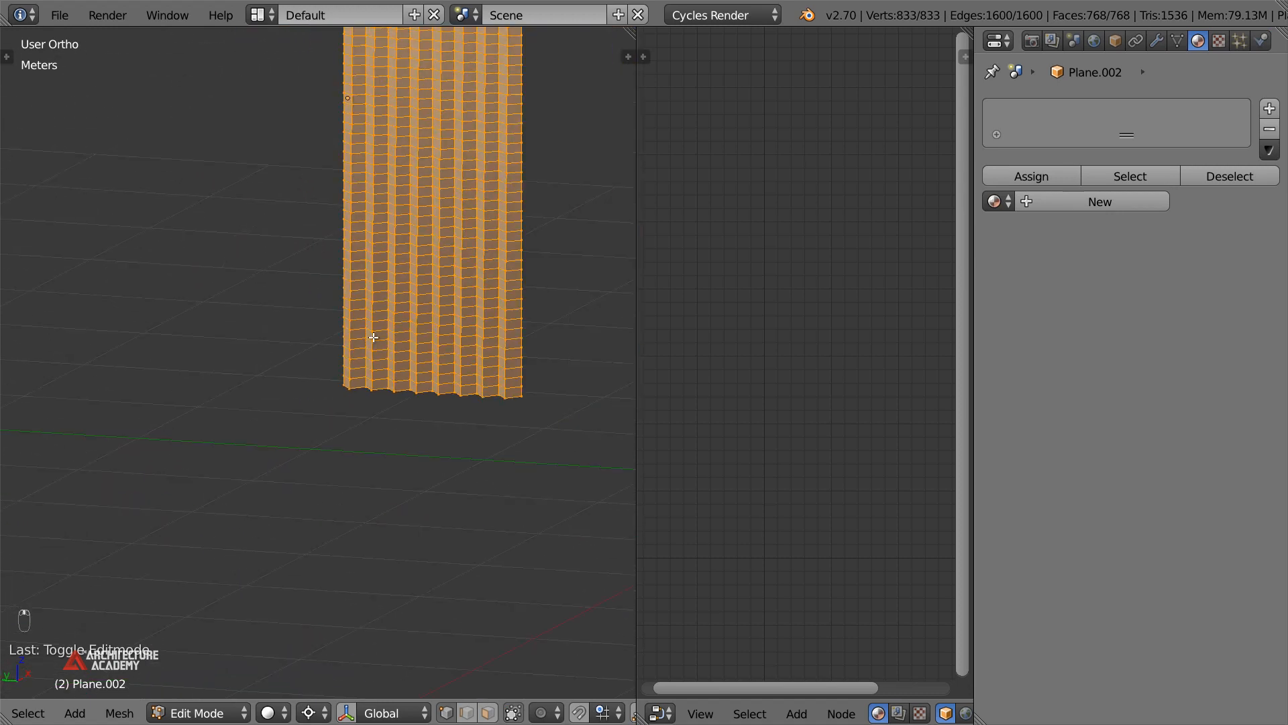
Enlarge the node editor area and switch it to the UV/Image Editor
left_click_drag(635, 202, 454, 198)
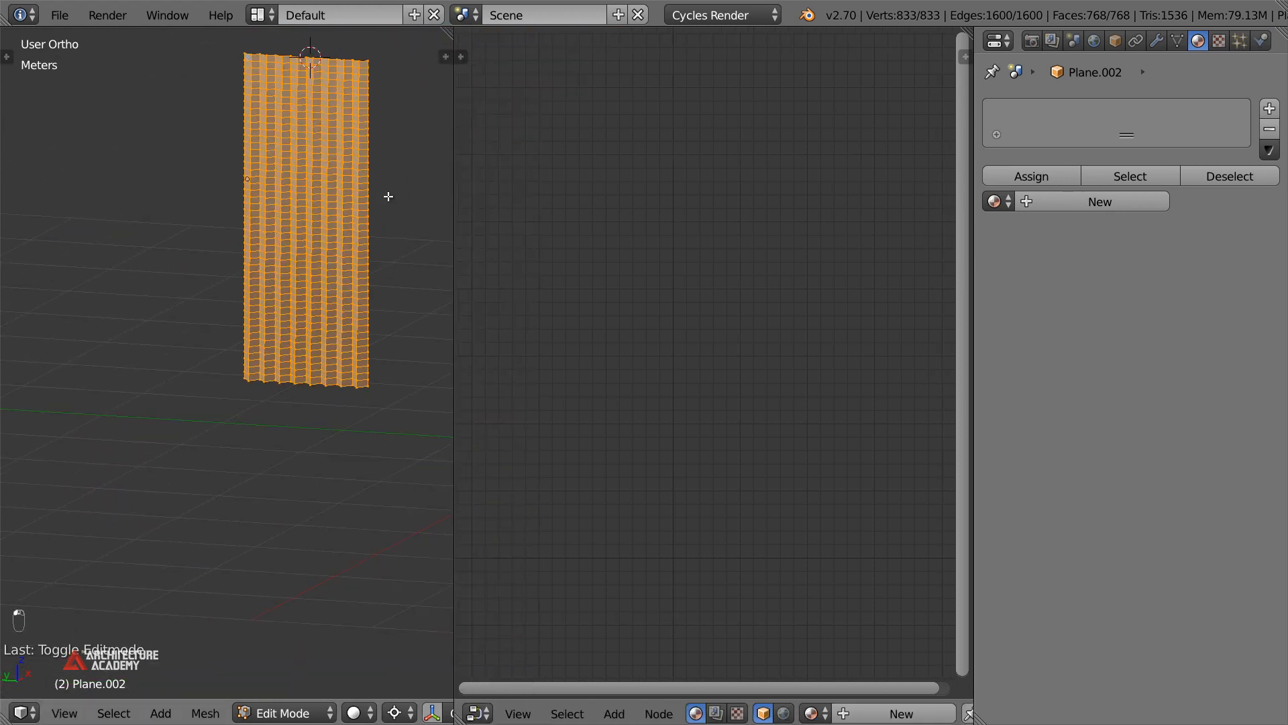
middle_click_drag(396, 193, 186, 269, "shift")
left_click(478, 712)
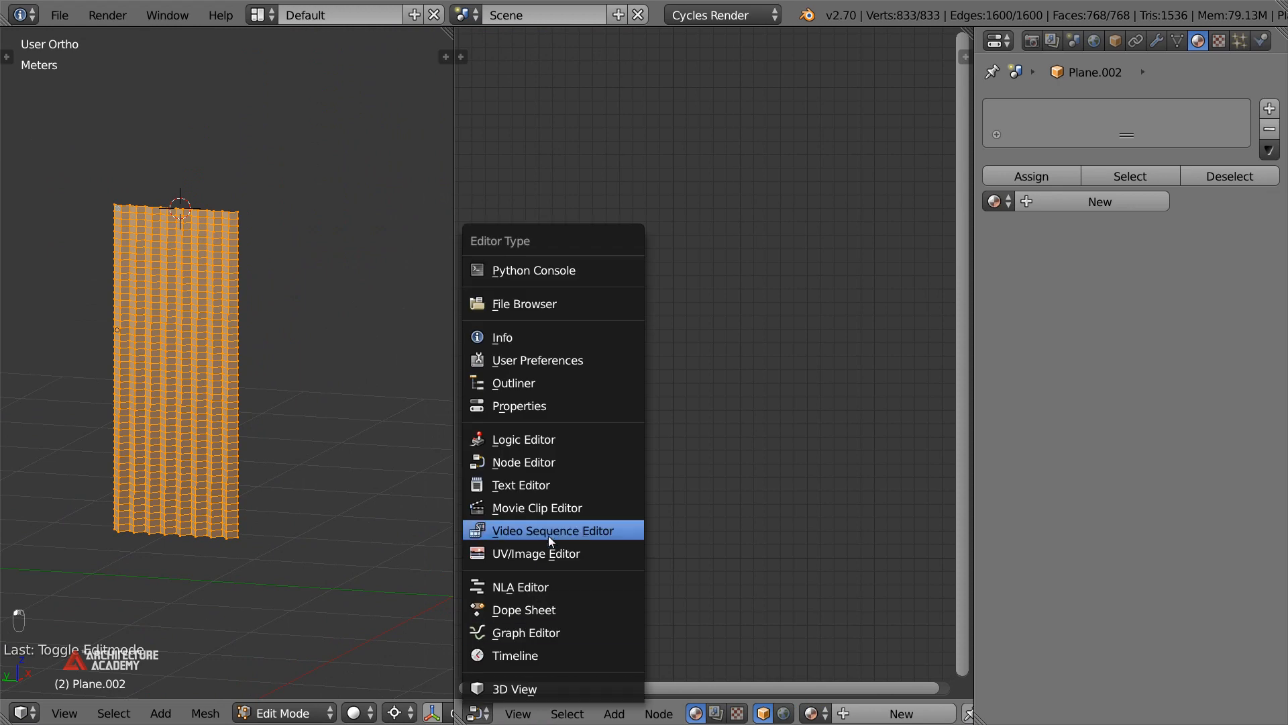
left_click(577, 553)
Try unwrapping the whole pleated curtain mesh
scroll(272, 378, "up", 3)
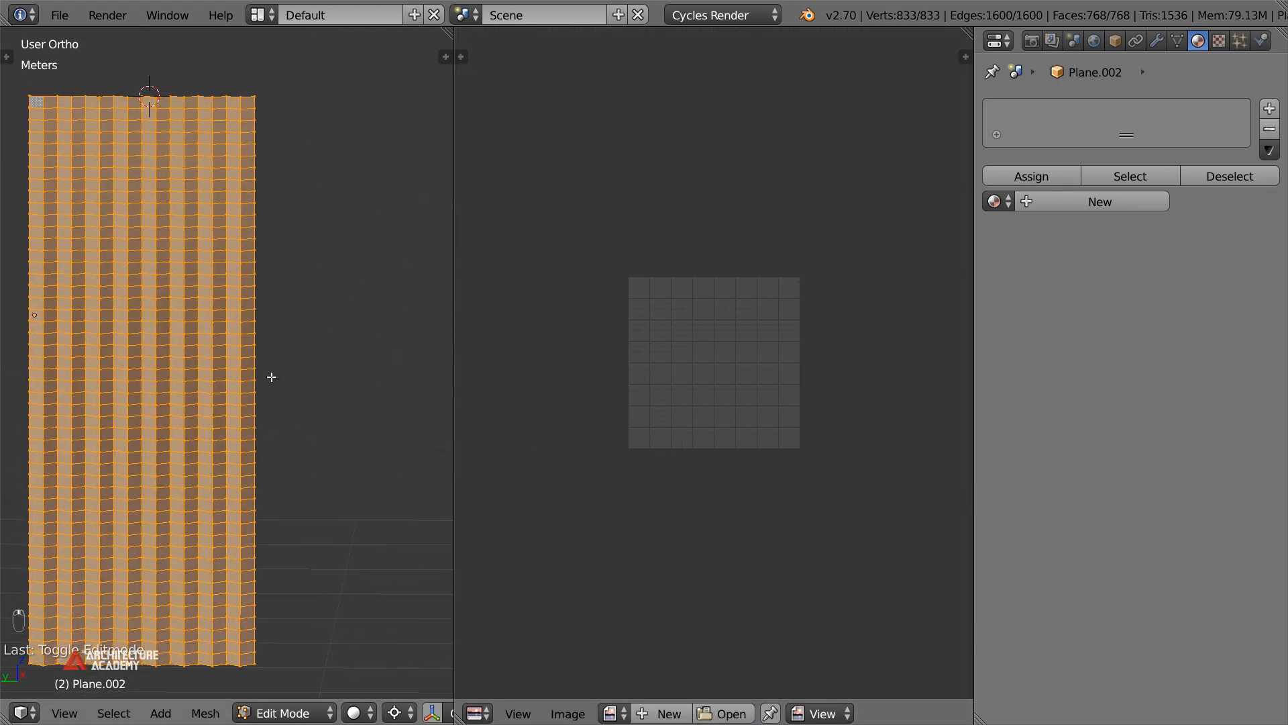
key("u")
left_click(272, 375)
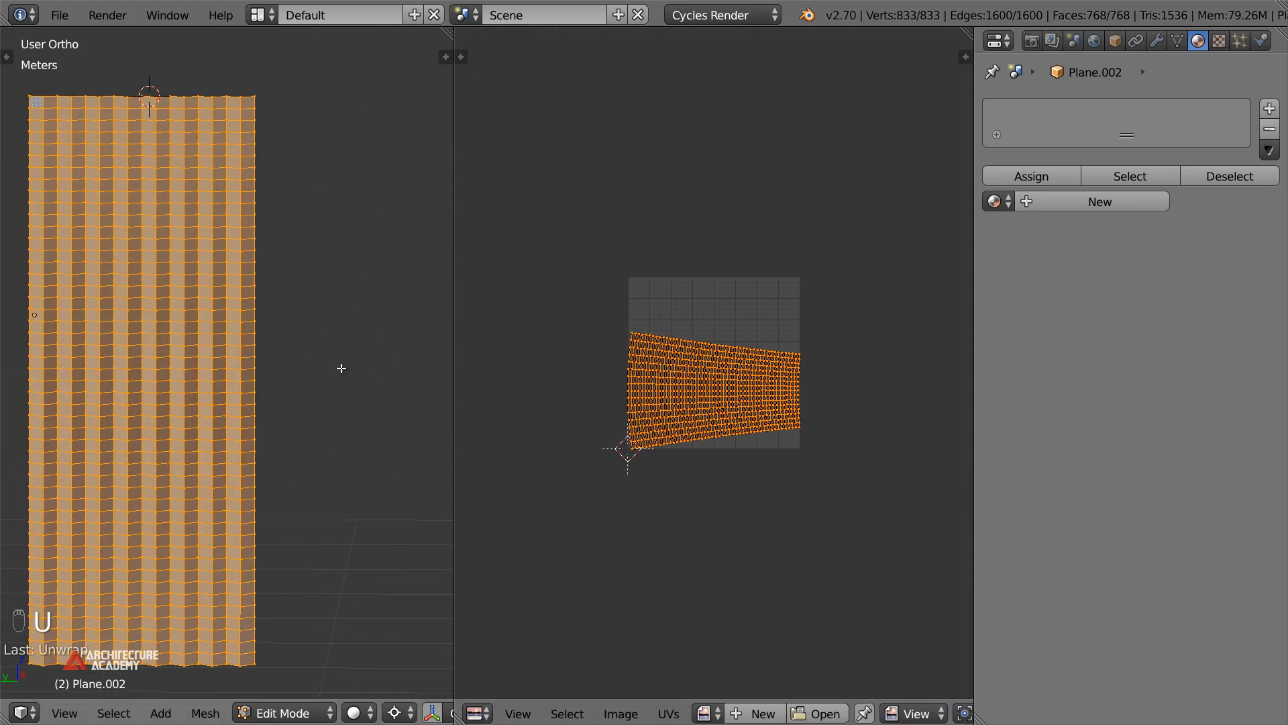
middle_click_drag(272, 318, 230, 383)
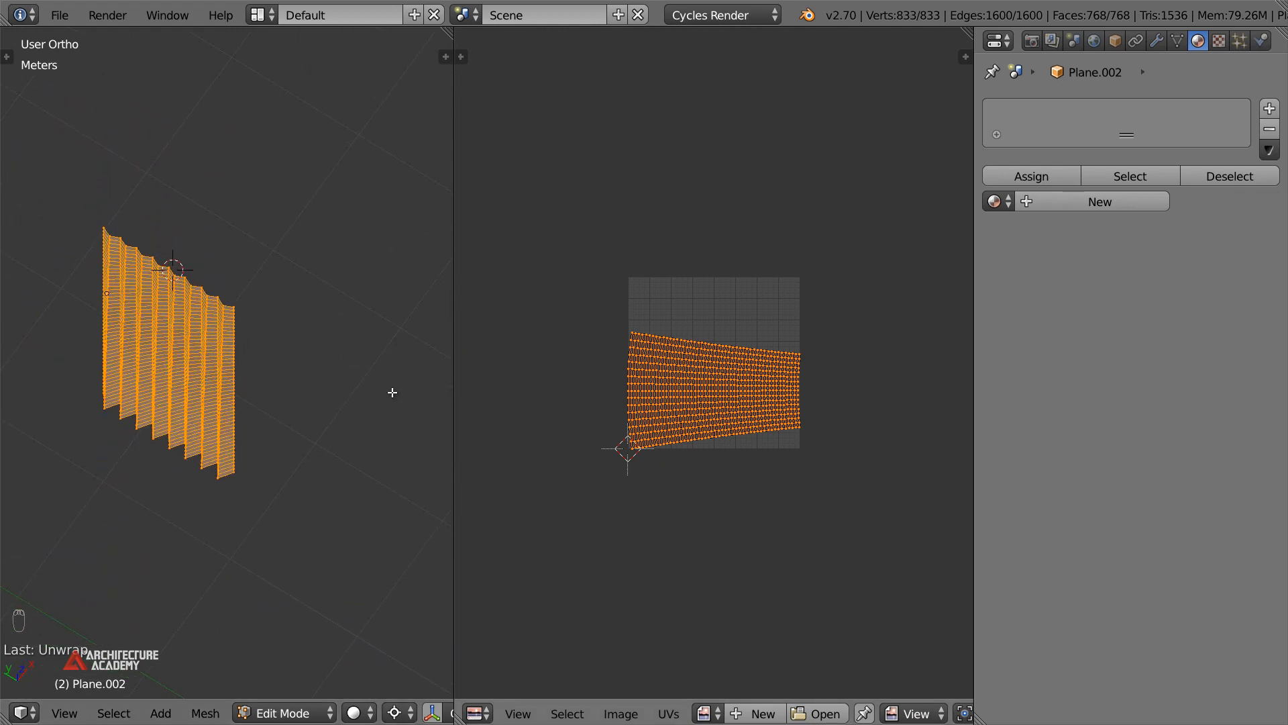
scroll(298, 394, "up", 2)
middle_click_drag(306, 353, 309, 341)
Undo the unwrap and the pleat edits back to the flat plane with alternate edge loops selected
key("ctrl+z")
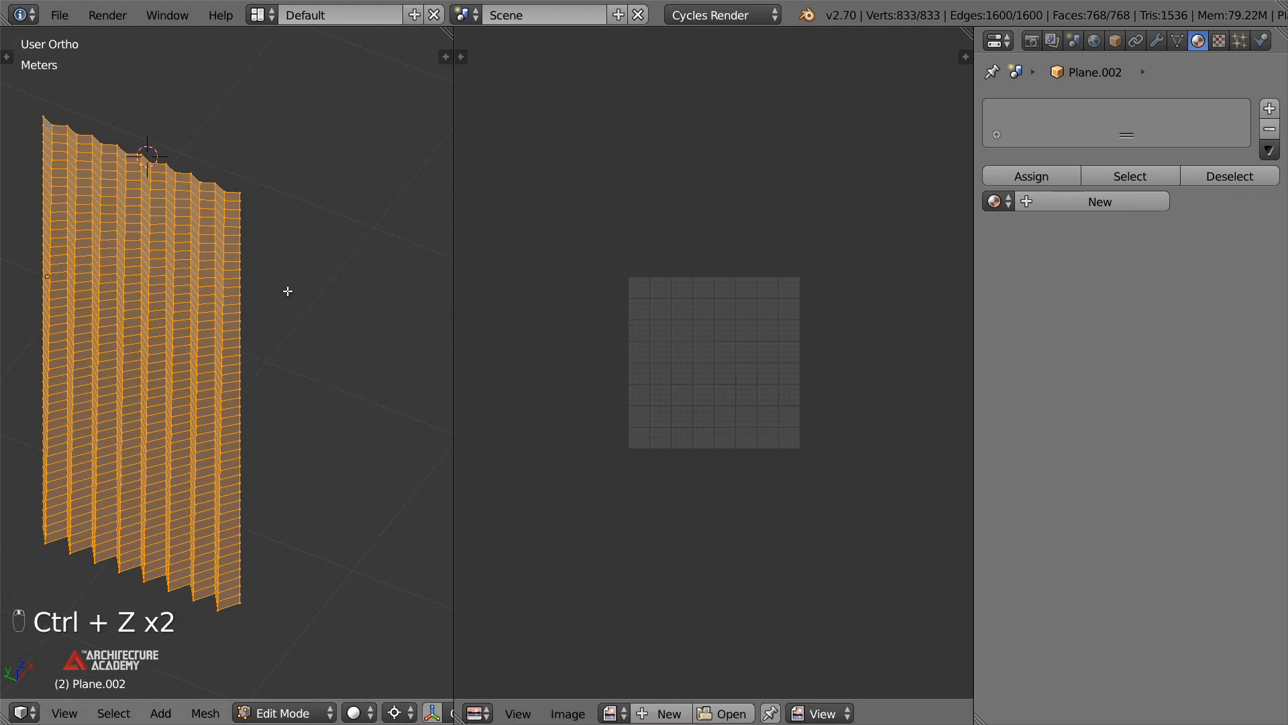
key("ctrl+z")
key("ctrl+z")
key("ctrl+z")
key("ctrl+z")
key("ctrl+z")
key("ctrl+z")
key("ctrl+z")
key("ctrl+z")
key("ctrl+z")
key("ctrl+z")
key("ctrl+z")
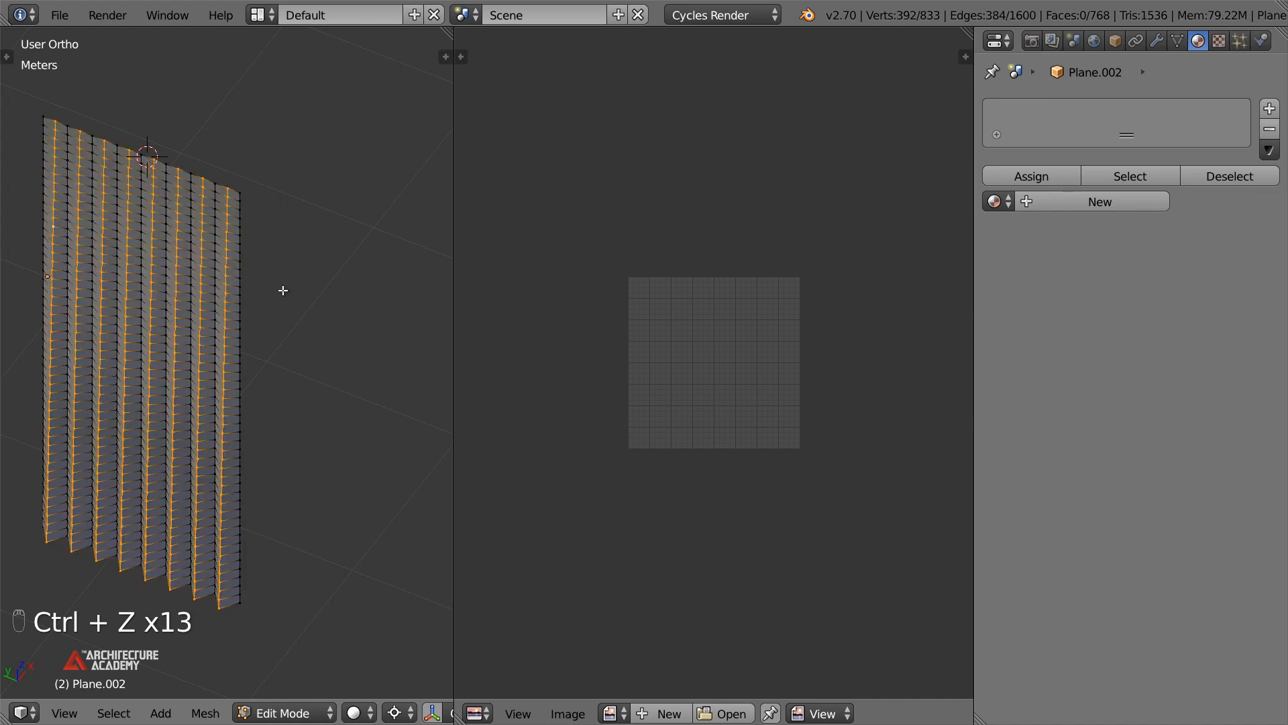
key("ctrl+z")
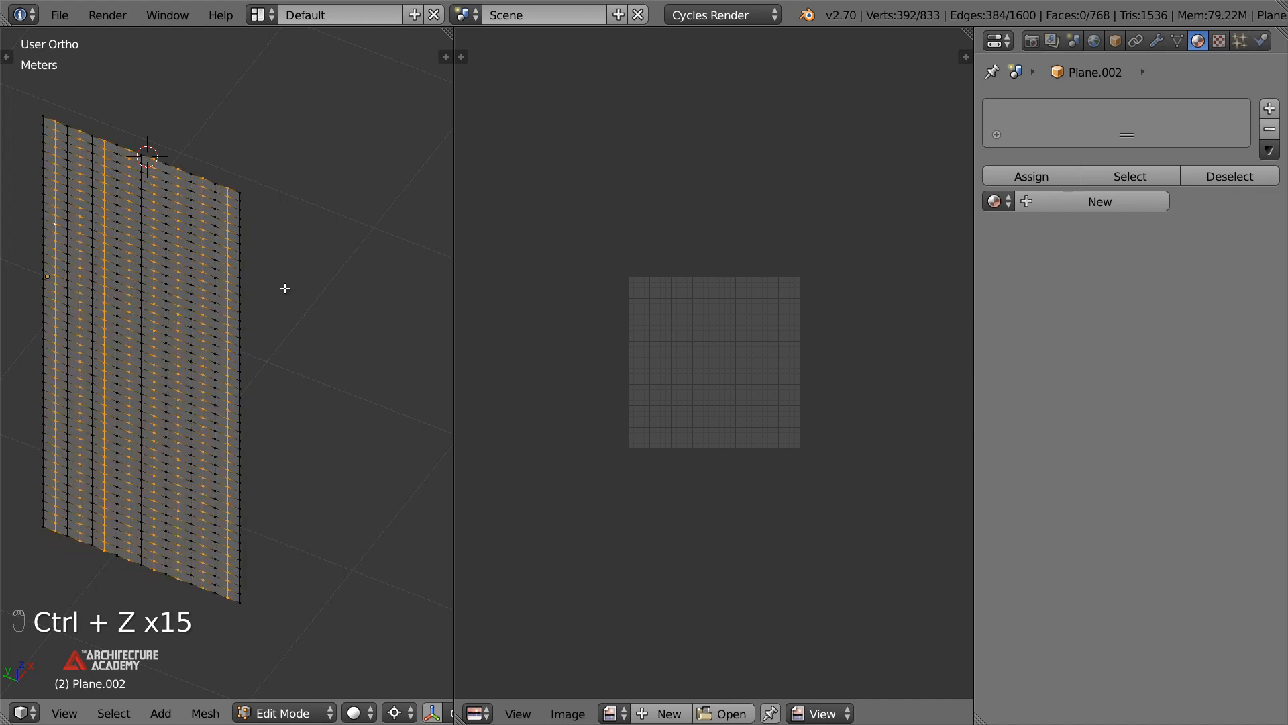
Select the entire flat plane mesh and unwrap it
key("a")
key("a")
key("a")
key("u")
left_click(285, 288)
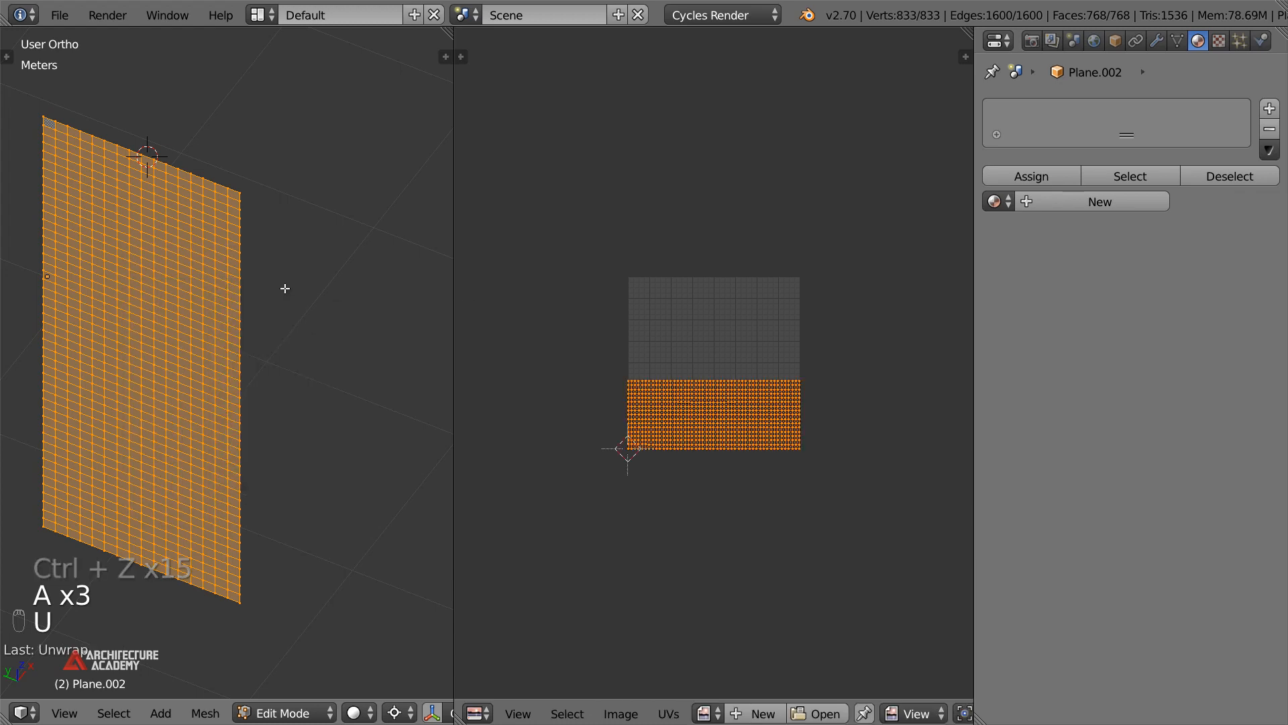
Reselect every second vertical edge loop of the flat plane
scroll(714, 426, "up", 3)
middle_click_drag(253, 399, 230, 347)
left_click(233, 339, "alt")
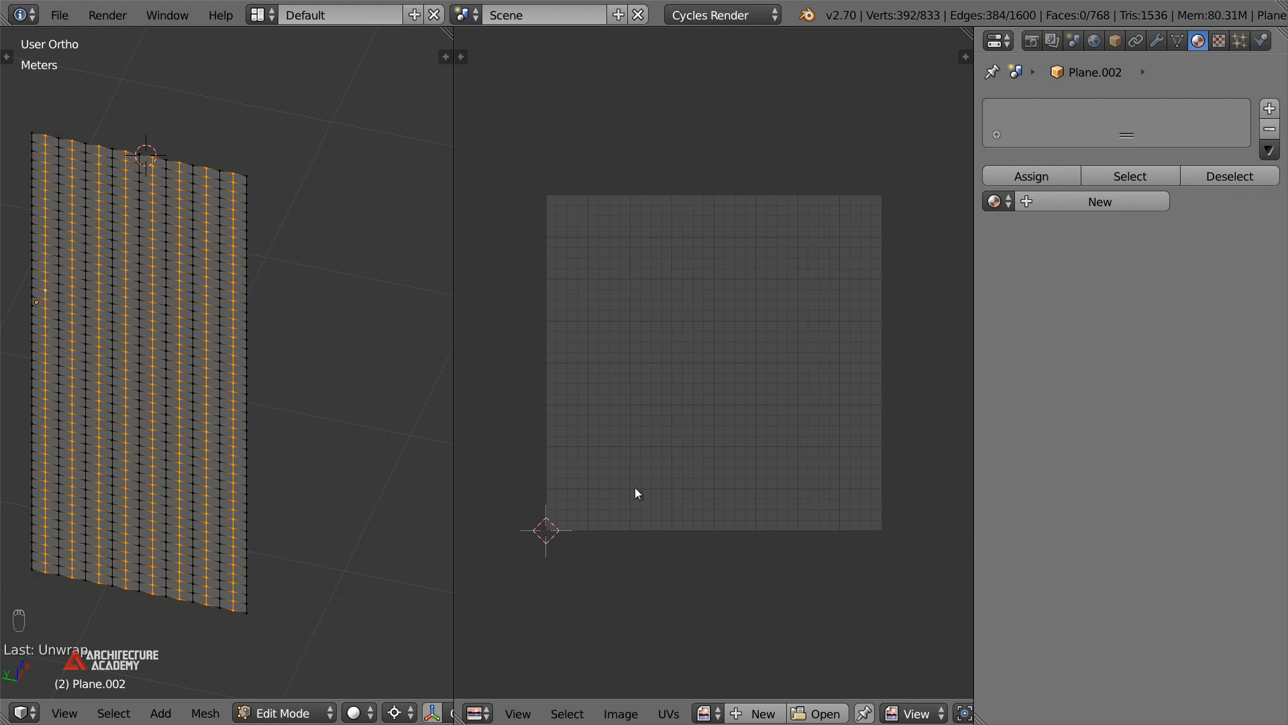
middle_click_drag(282, 395, 259, 387)
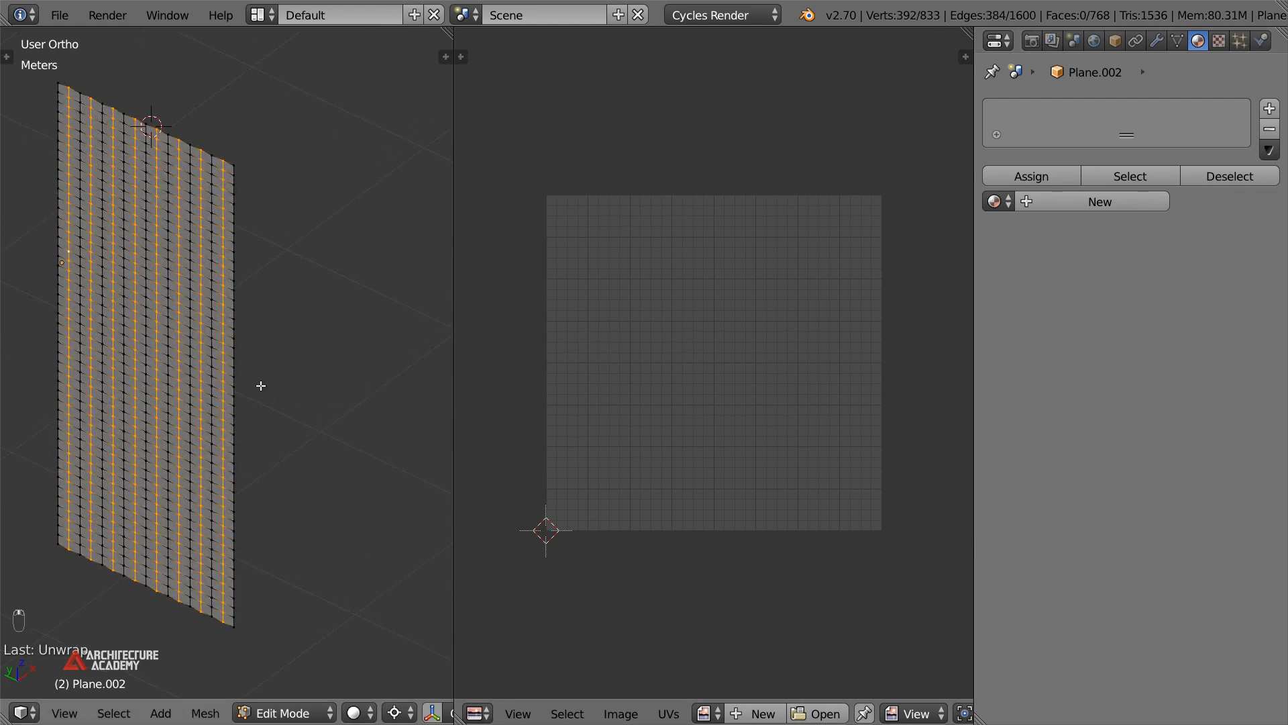
Rotate the selected edge loops slightly about the 3D cursor in front view and shift them to form pleats
key("KP_3")
key("KP_1")
key("r")
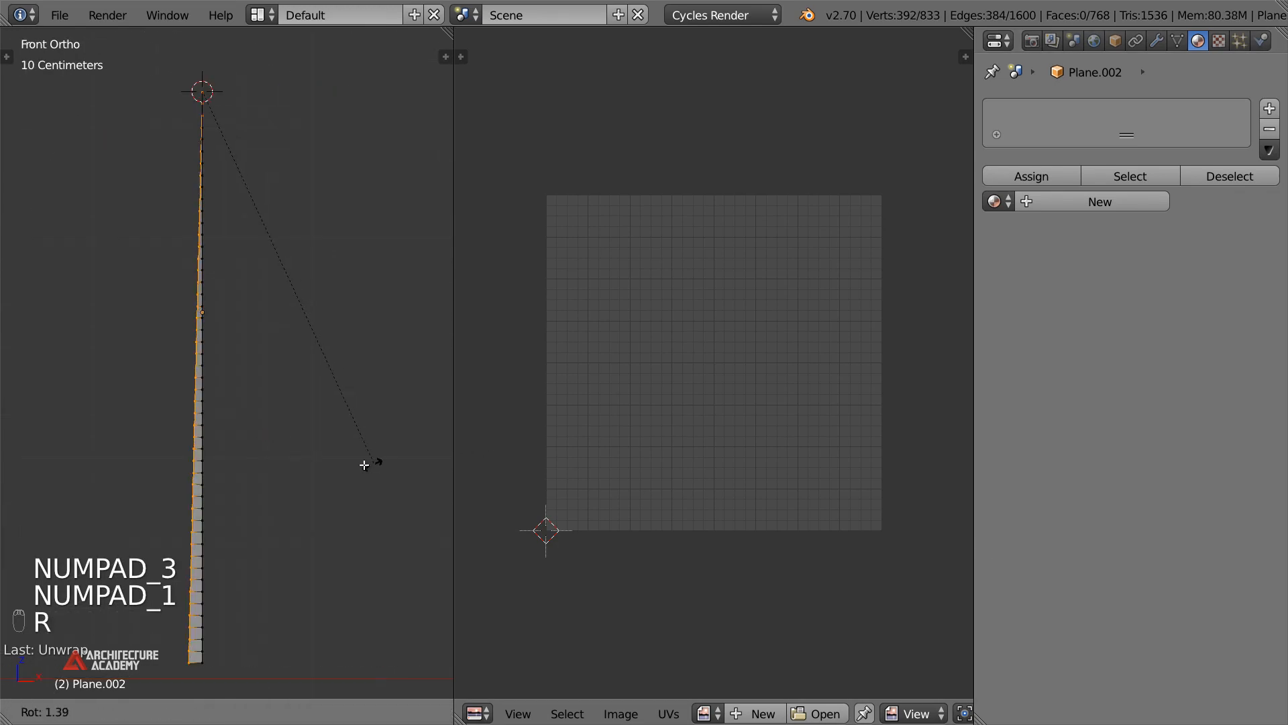
left_click(346, 459)
key("g")
left_click(333, 452)
middle_click_drag(325, 451, 337, 478)
Inspect the pleated curtain and its UV layout with the whole mesh selected, from several angles
key("Tab")
key("Tab")
key("a")
key("a")
key("a")
key("a")
key("a")
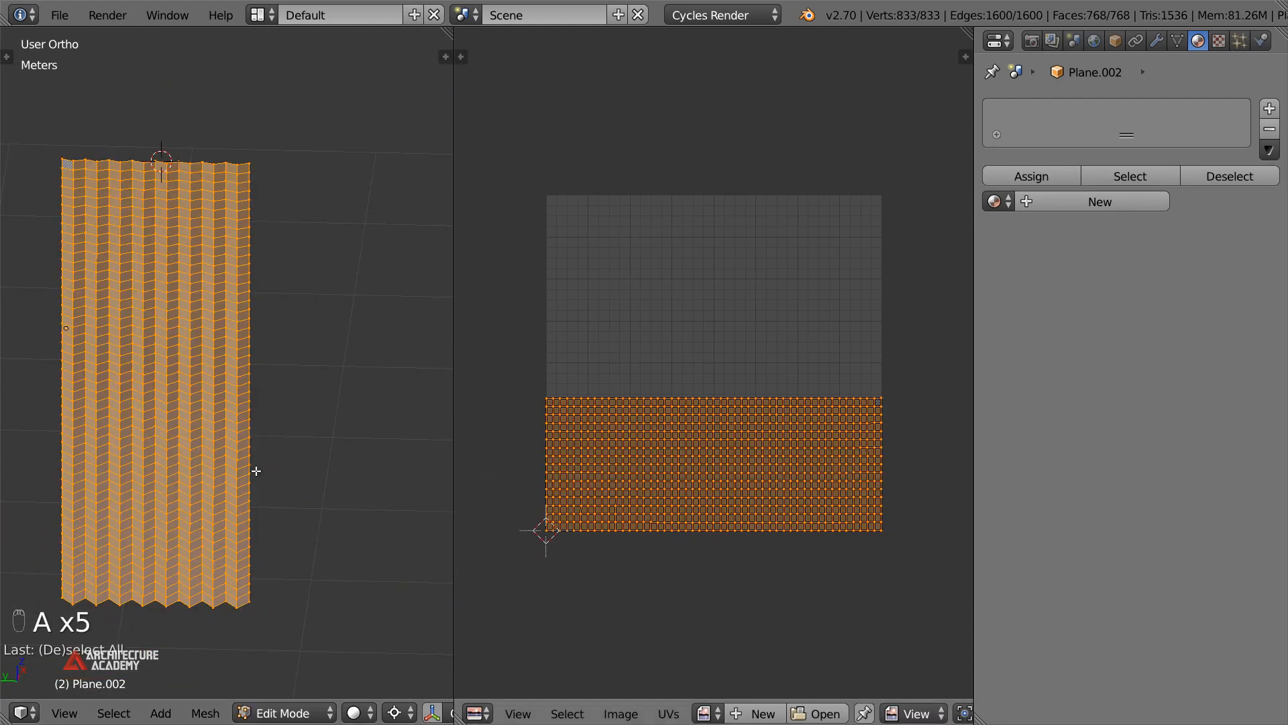
scroll(187, 436, "up", 2)
middle_click_drag(187, 437, 250, 440)
middle_click_drag(302, 396, 342, 153, "shift")
scroll(329, 174, "up", 2)
middle_click_drag(227, 411, 115, 356)
scroll(201, 342, "down", 3)
middle_click_drag(308, 308, 320, 400, "shift")
scroll(316, 383, "down", 3)
key("Tab")
key("Tab")
key("Tab")
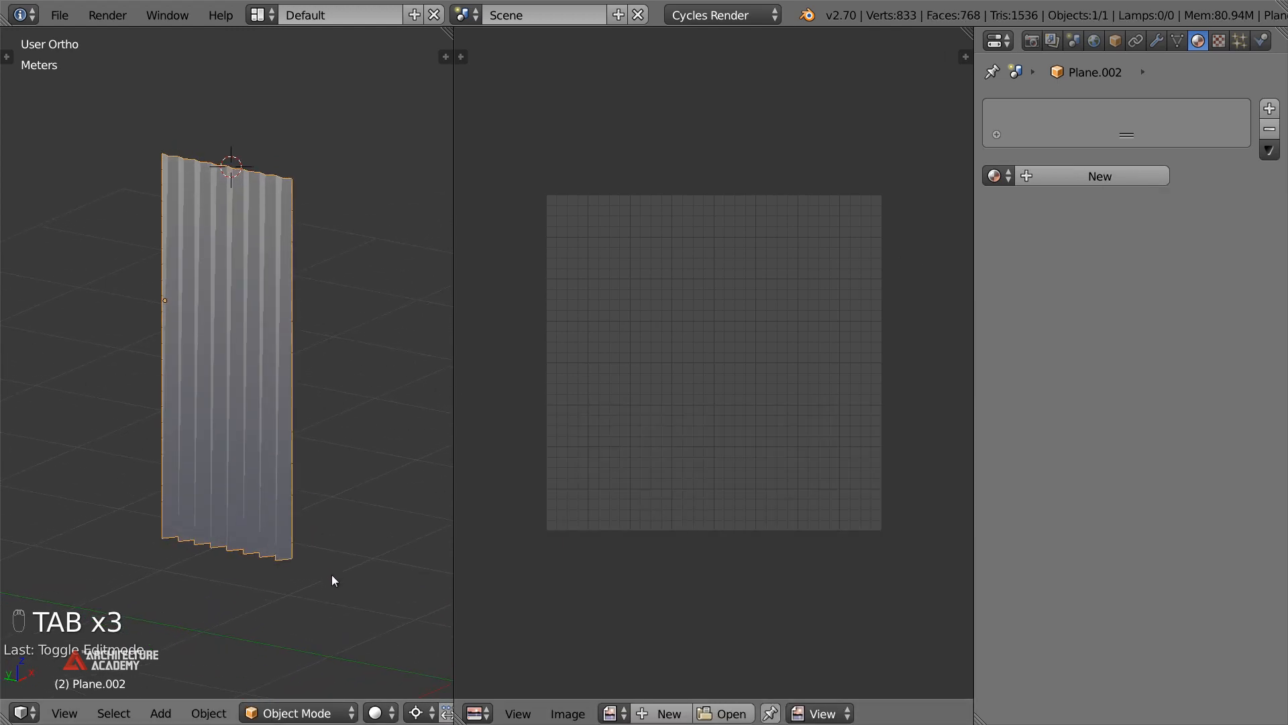
Save the file over the existing version and merge the UV/Image Editor area into the 3D view
key("ctrl+s")
left_click(338, 420)
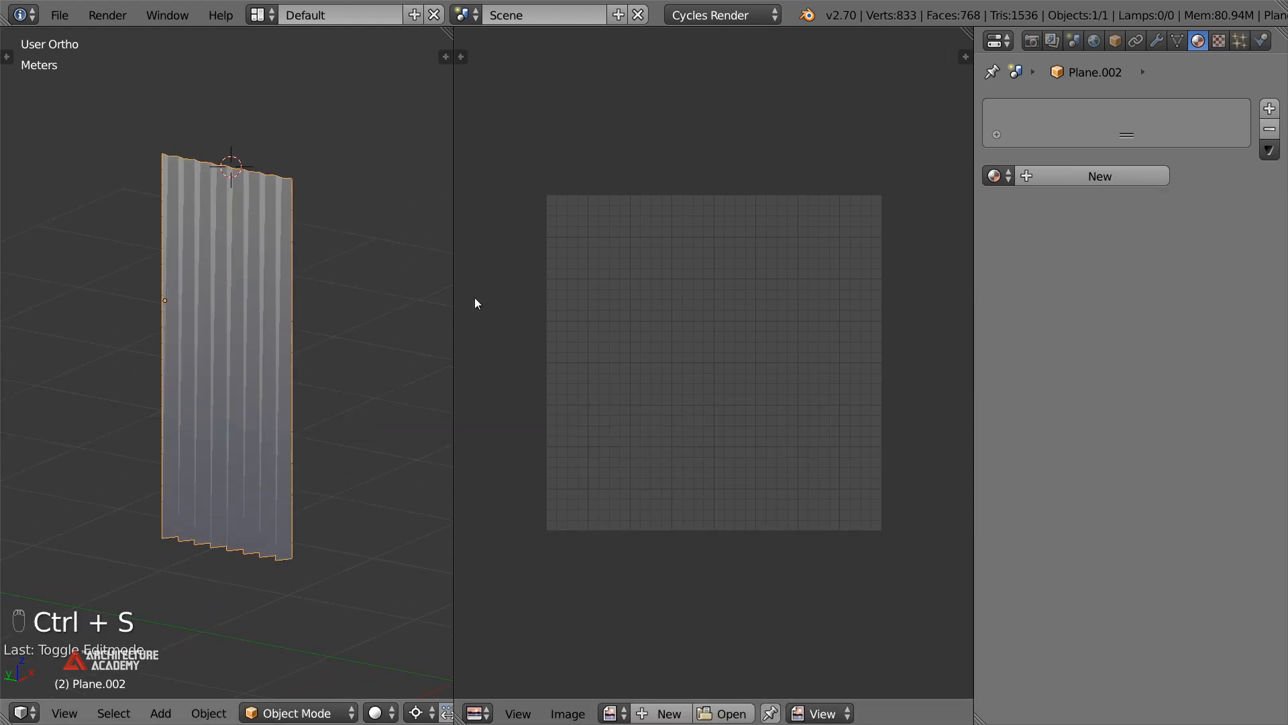
left_click_drag(455, 286, 565, 288)
left_click_drag(563, 32, 631, 40)
Enable Cloth physics on the curtain and widen the properties area
left_click(1262, 42)
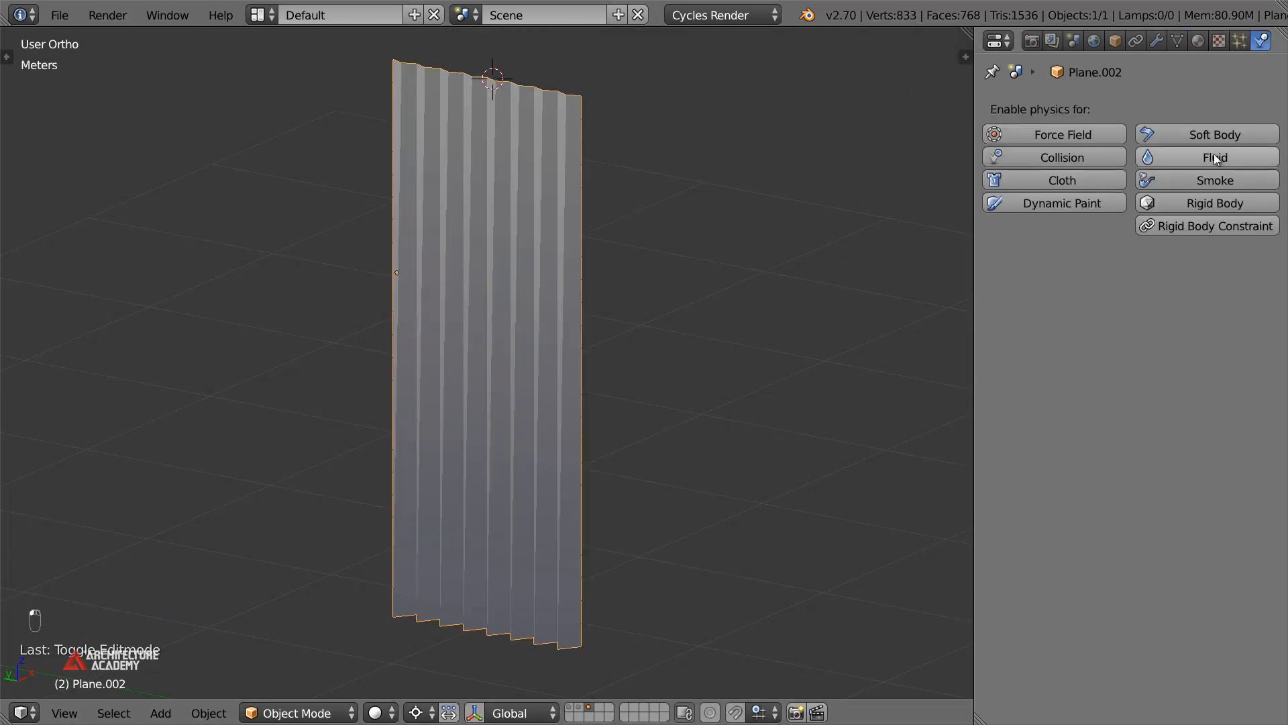
left_click(1118, 179)
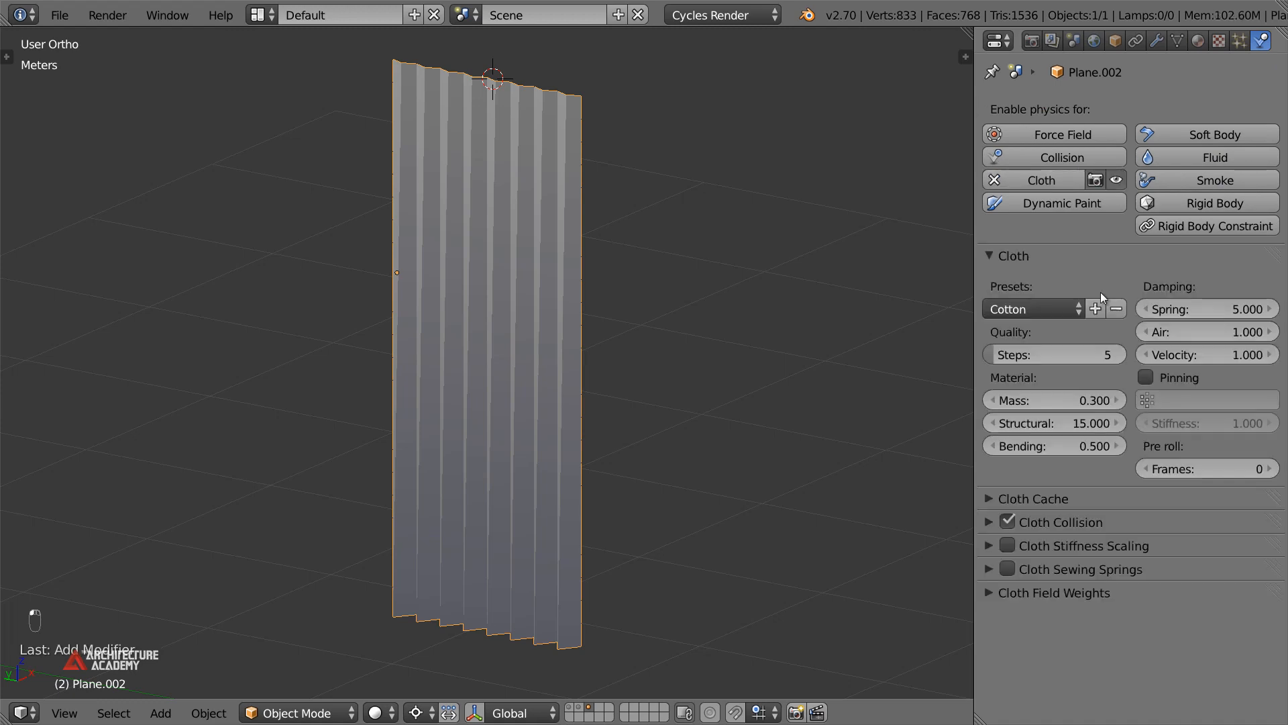
left_click_drag(974, 263, 935, 262)
middle_click_drag(718, 331, 558, 362)
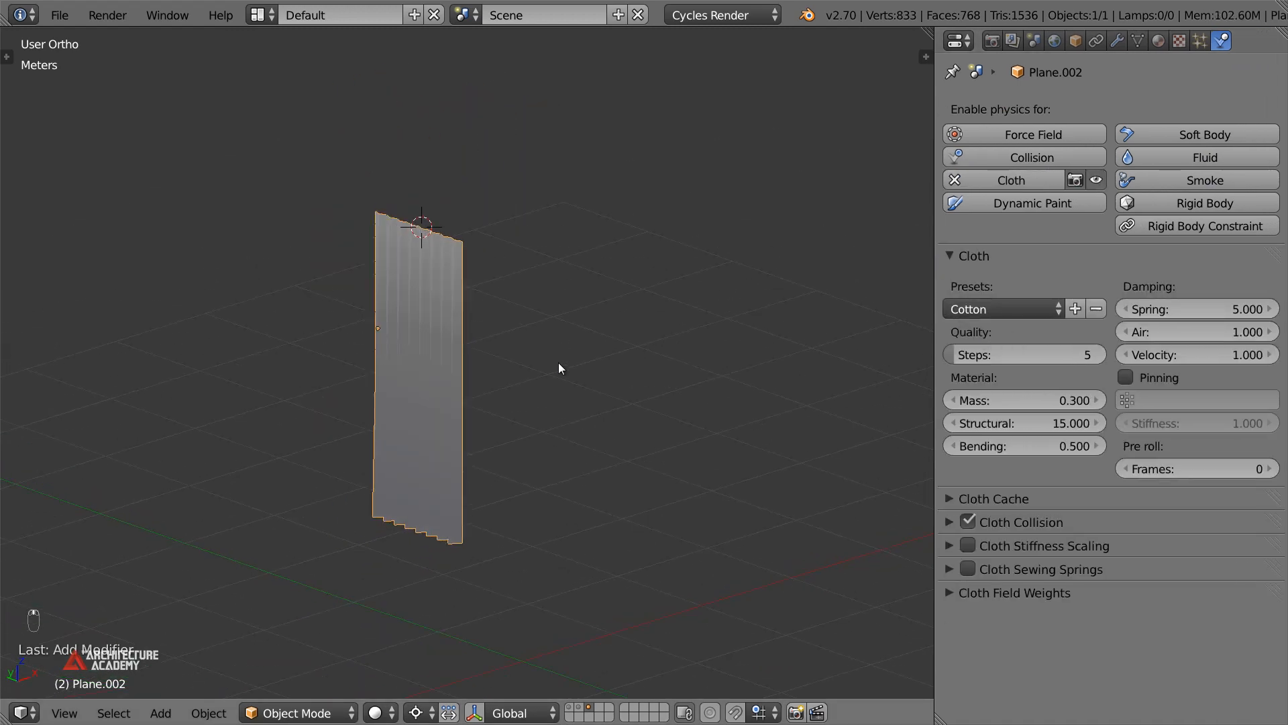
key("shift+s")
left_click(541, 363)
middle_click_drag(491, 332, 437, 337)
scroll(437, 336, "up", 3)
middle_click_drag(424, 267, 406, 281)
middle_click_drag(418, 279, 578, 190, "shift")
Select the curtain's upper edge loop and assign it to a new vertex group
key("Tab")
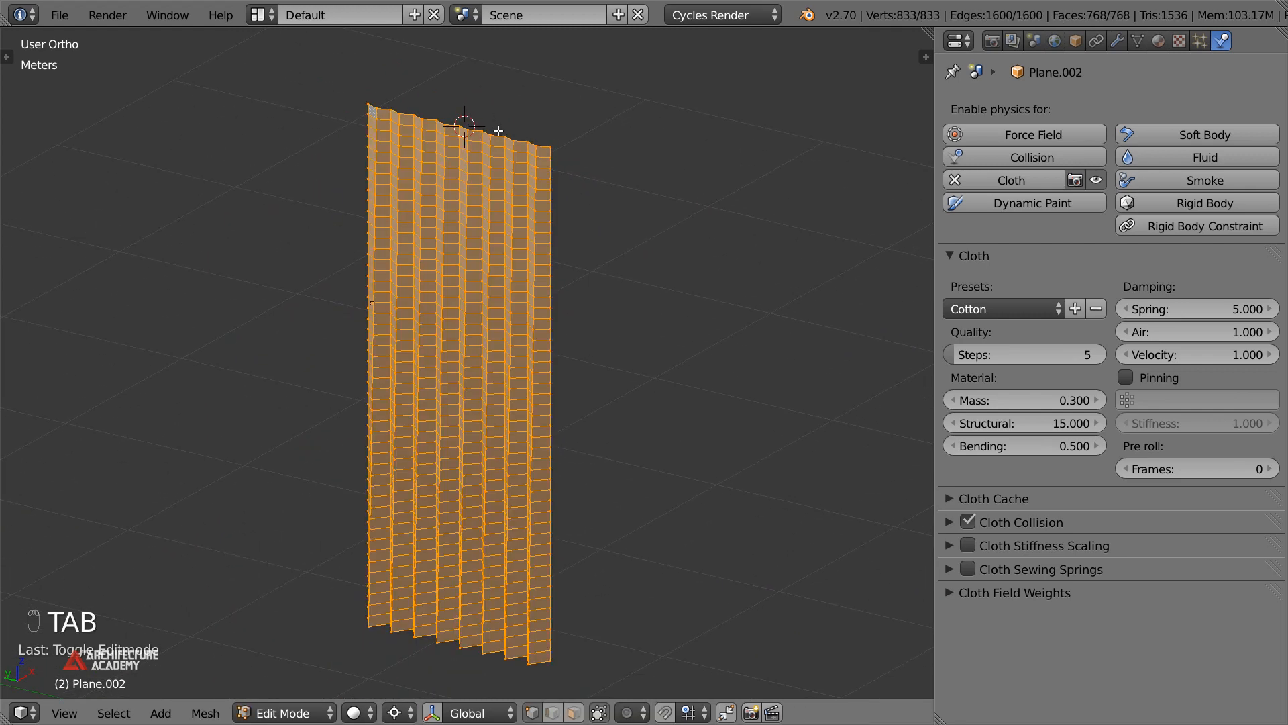
key("Tab")
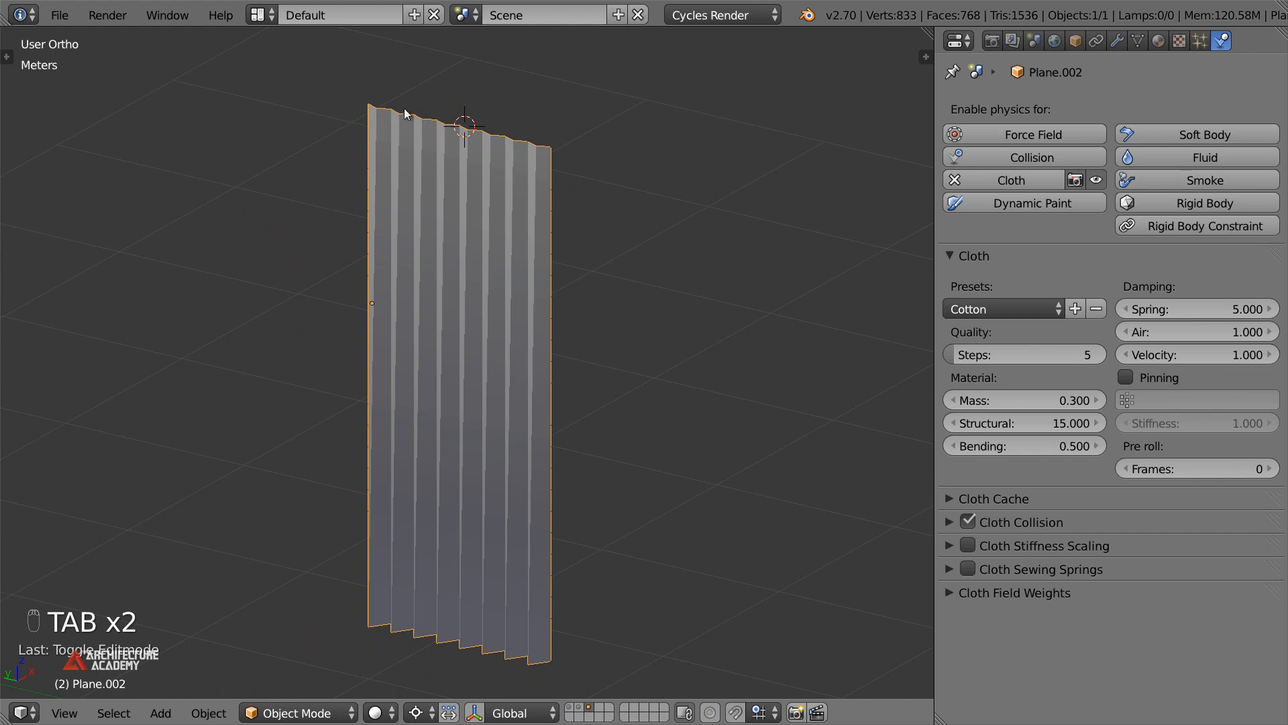
key("Tab")
left_click(499, 137, "alt")
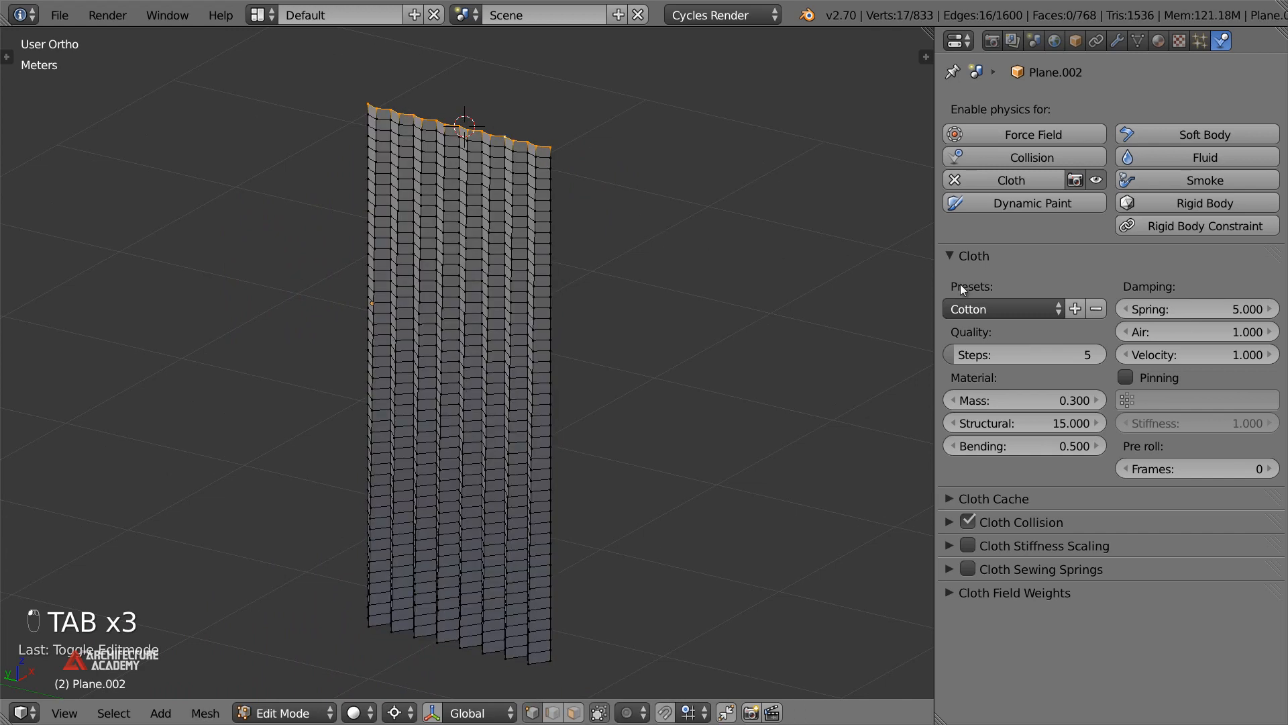
left_click(1137, 41)
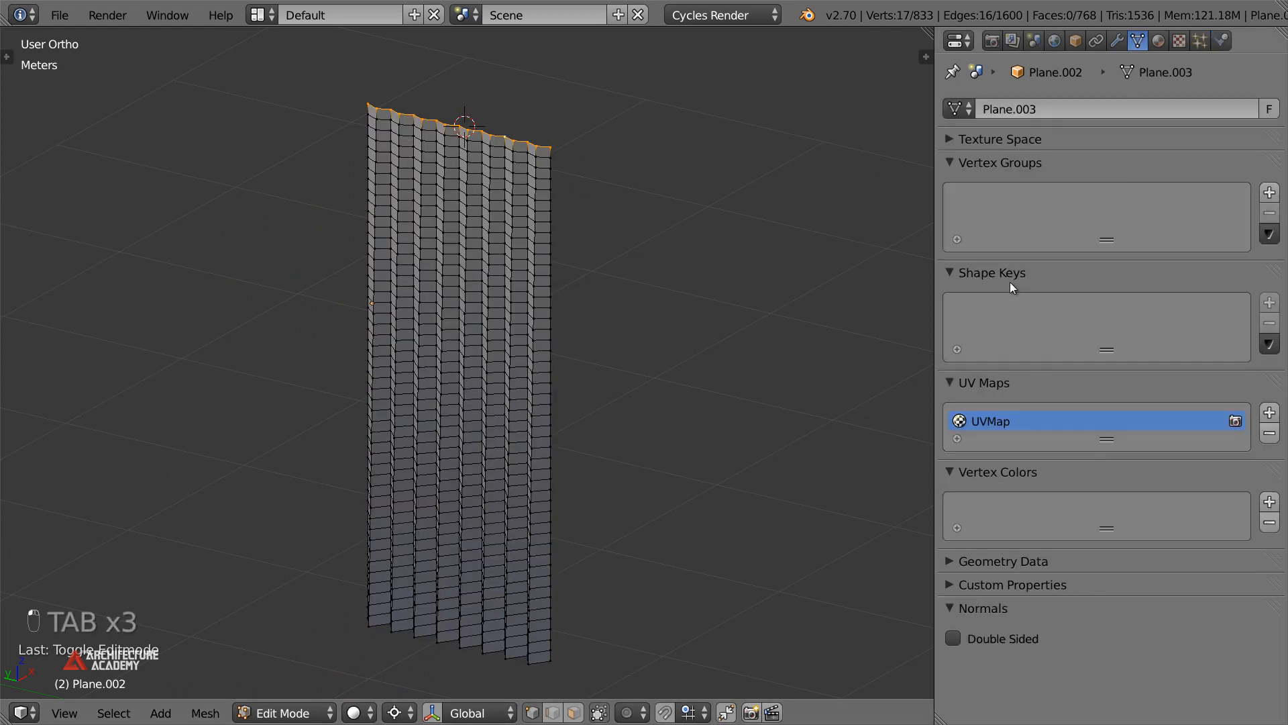
left_click(1270, 193)
left_click(979, 312)
key("Tab")
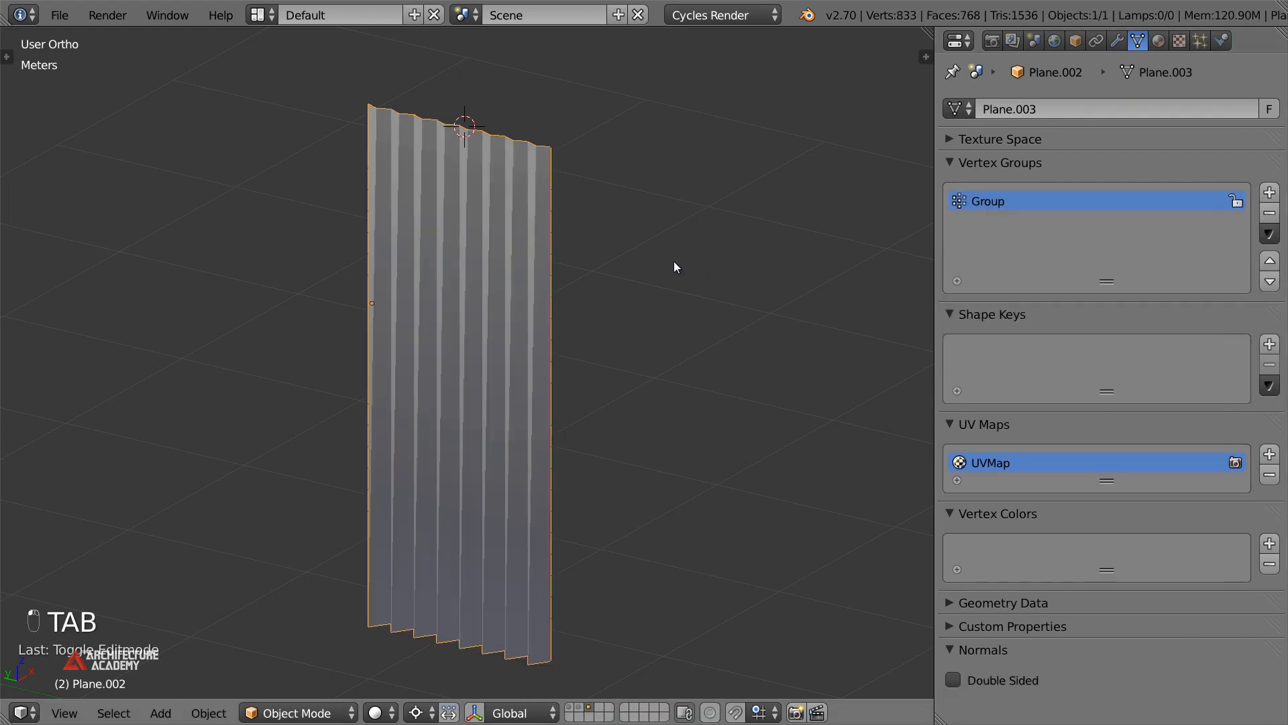
Enable pinning in the curtain's cloth settings using the vertex group named Group
key("ctrl+Tab")
key("ctrl+Tab")
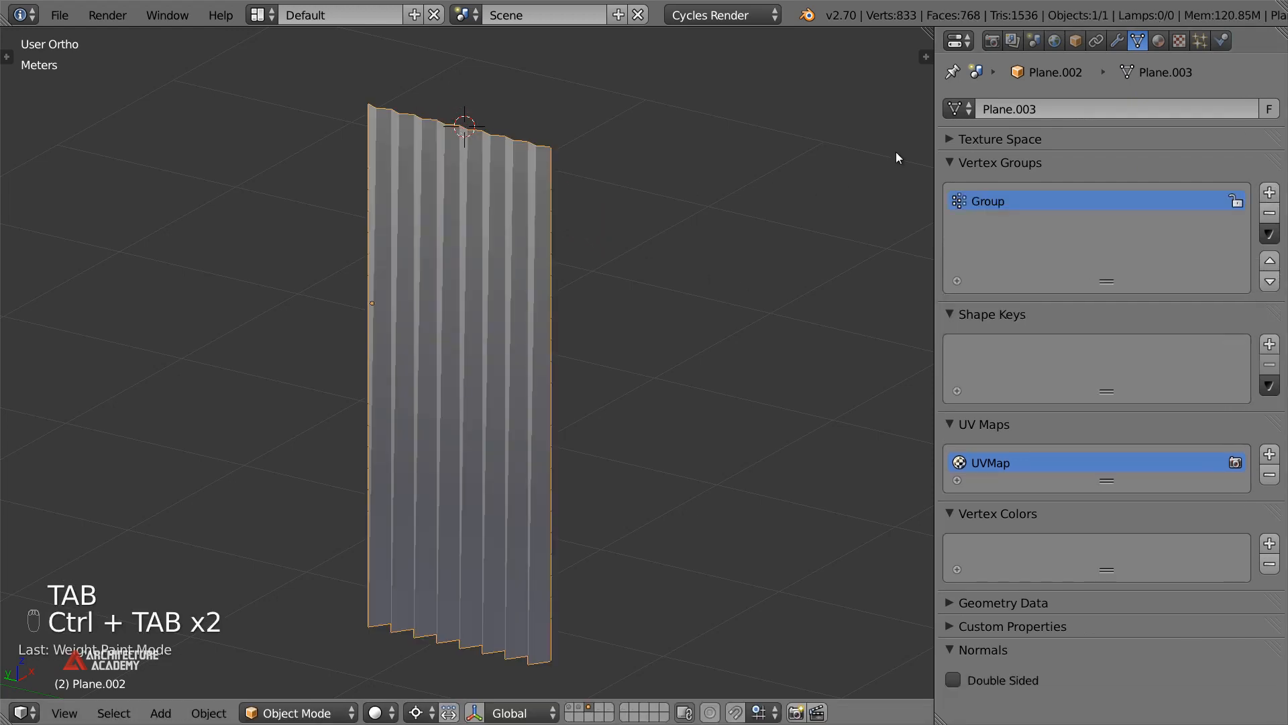
left_click(1179, 41)
left_click(1221, 41)
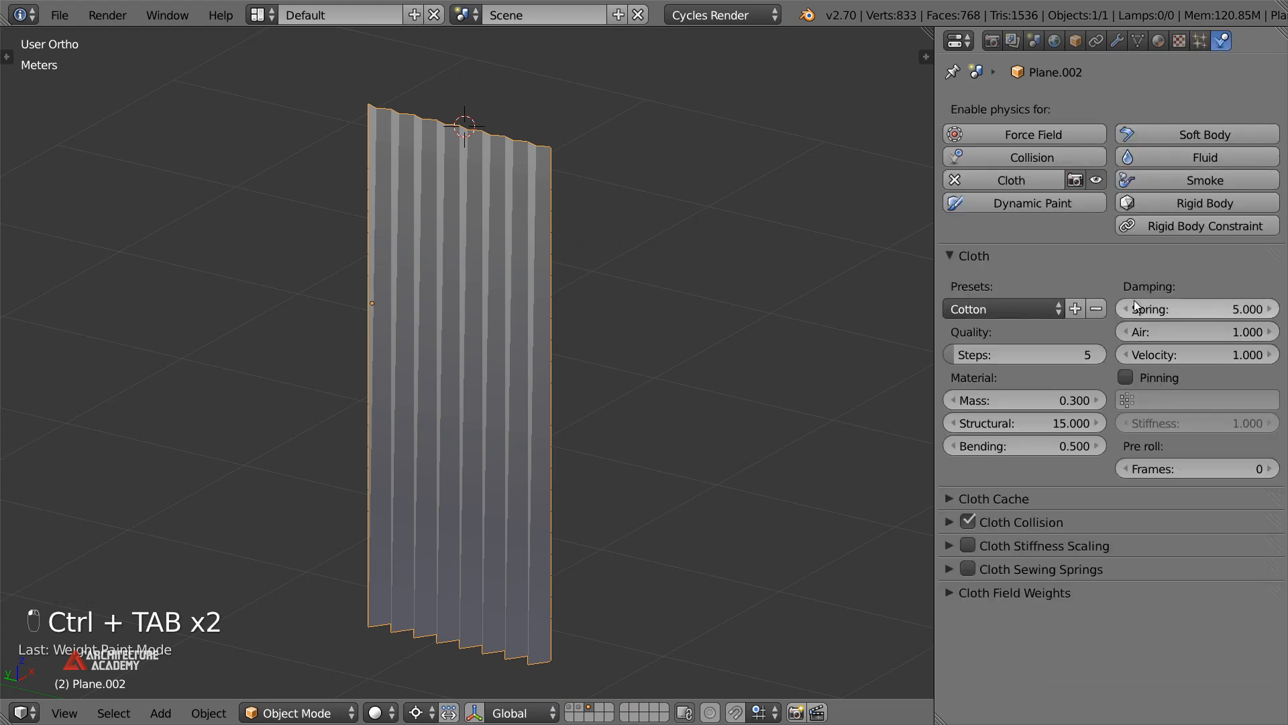
left_click(1125, 377)
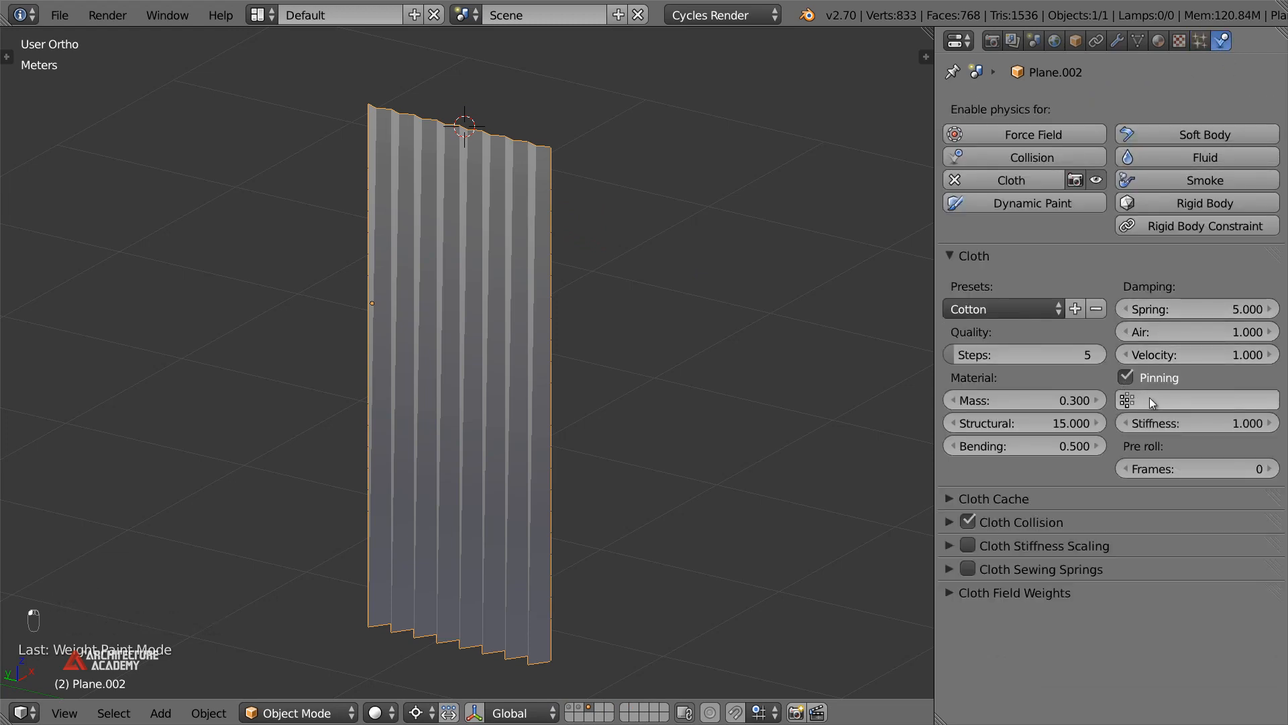
left_click(1136, 401)
left_click(1121, 426)
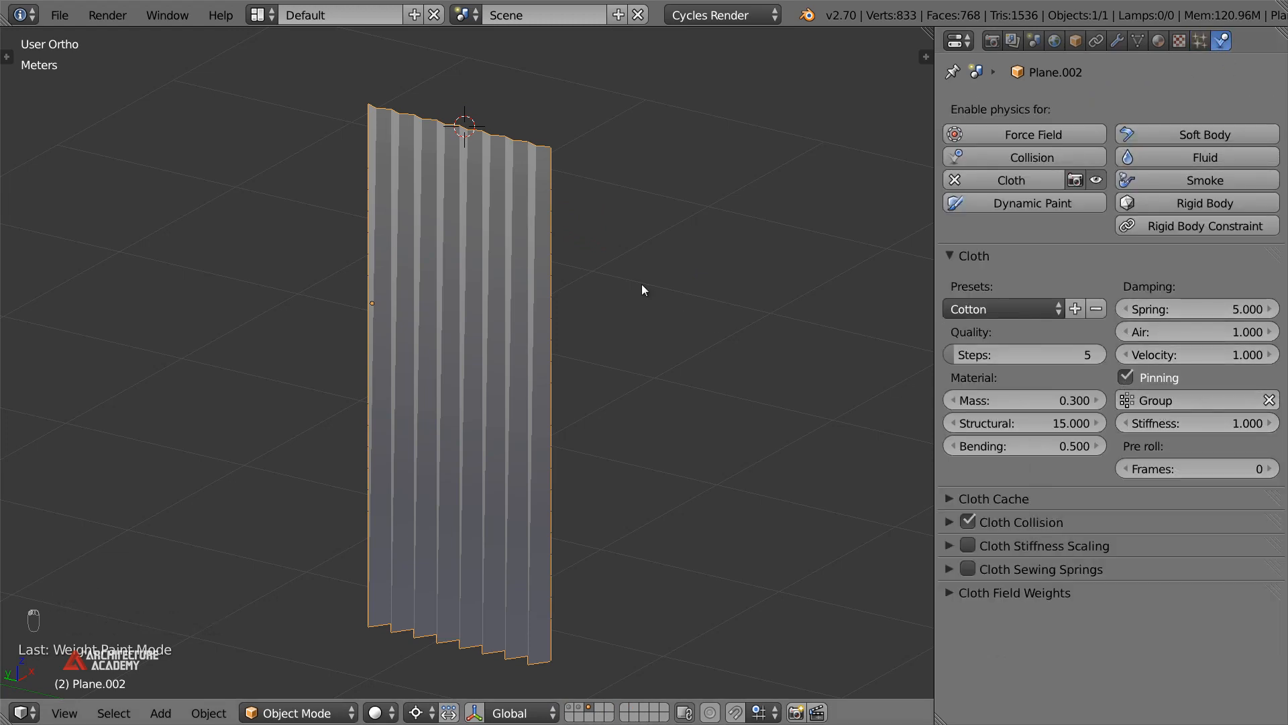
Play the pinned cloth simulation, restart it from the first frame and stop it
key("alt+a")
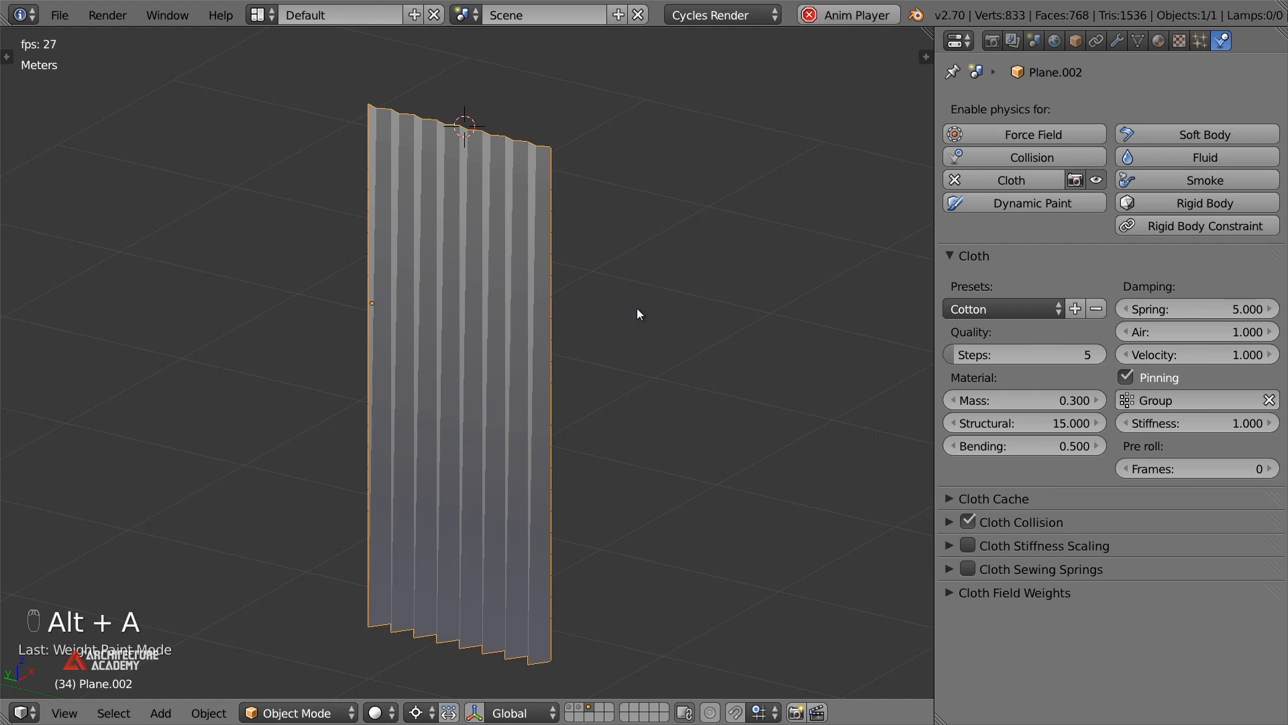
key("Escape")
key("shift+Left")
key("alt+a")
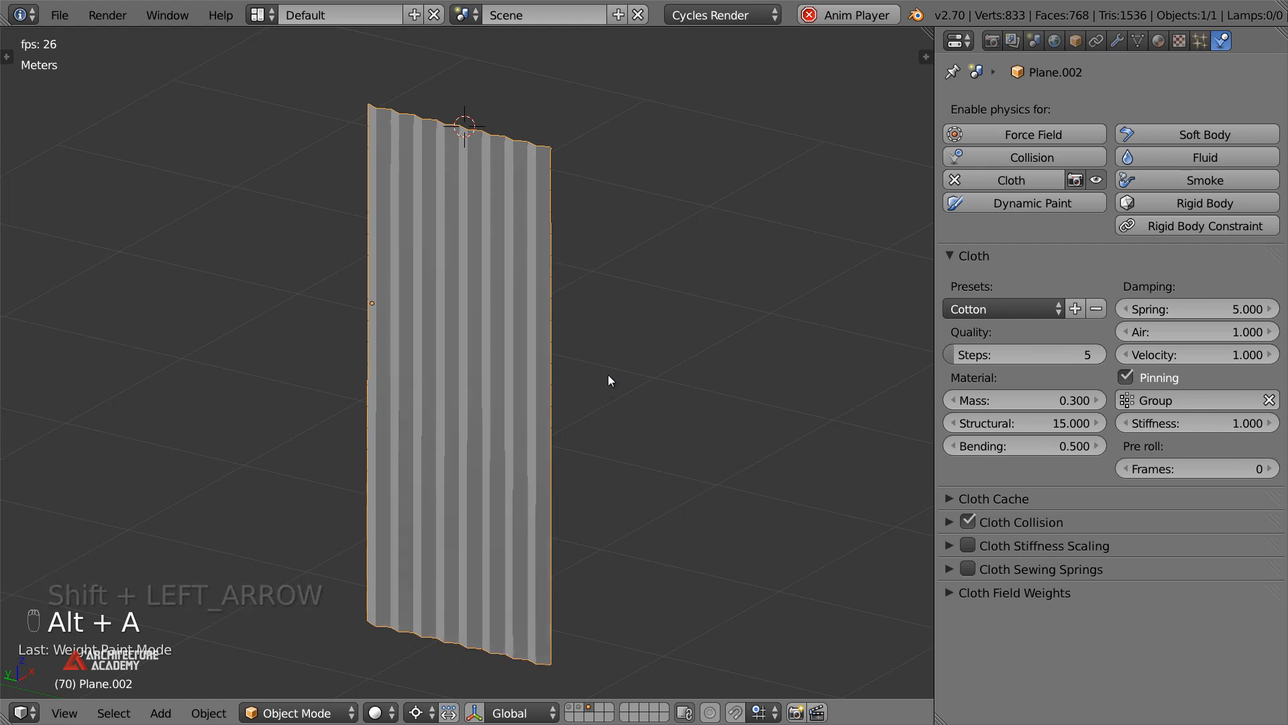
key("Escape")
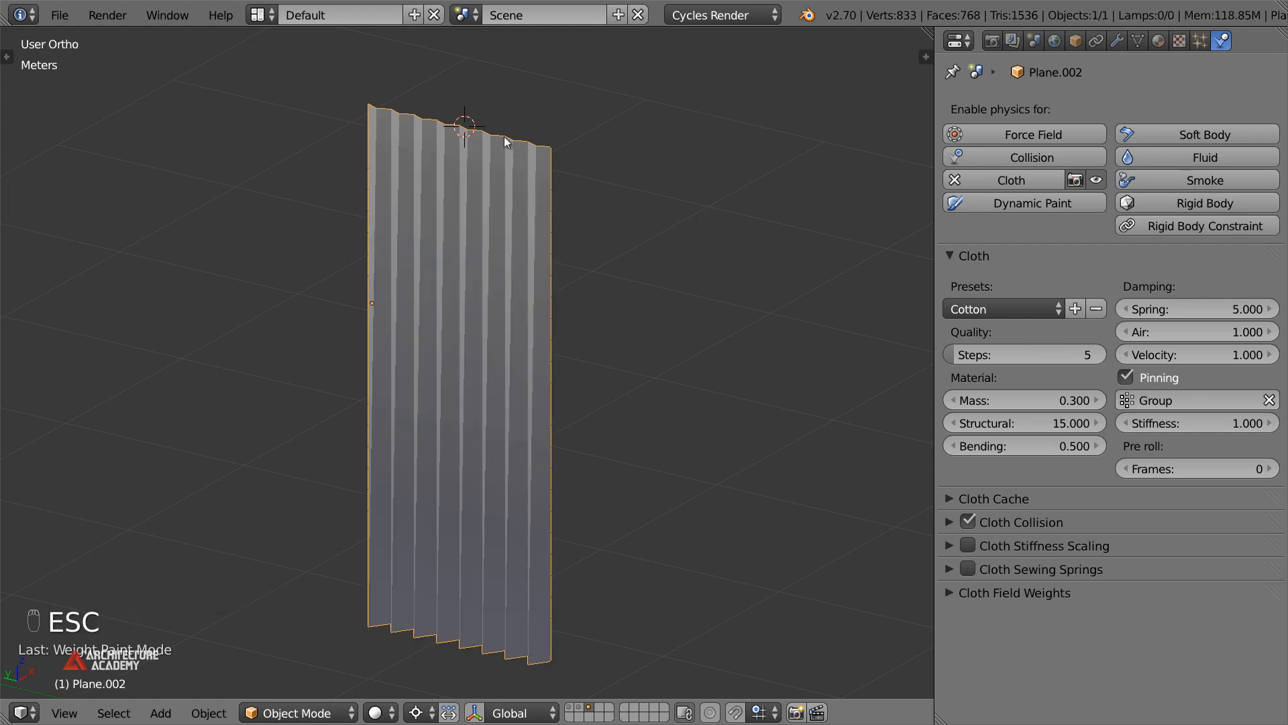
Add a Subdivision Surface modifier above the curtain's Cloth modifier, with view and render subdivisions both at 1
left_click(1118, 41)
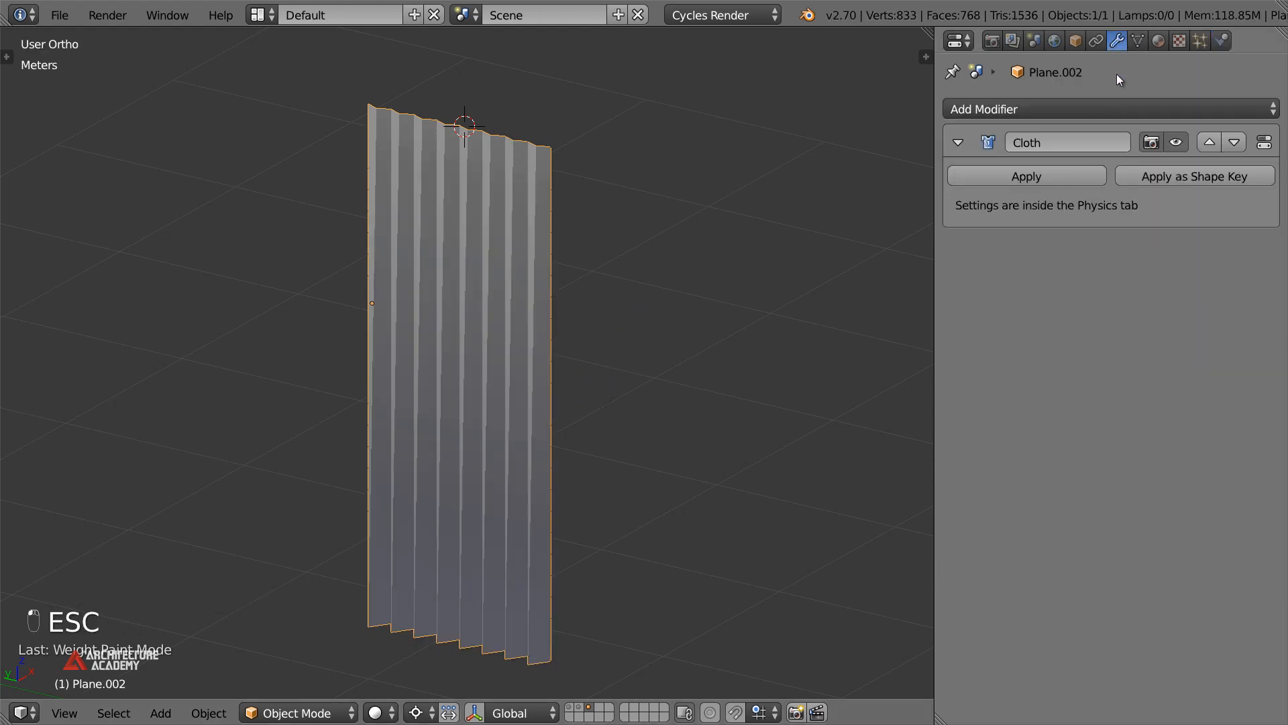
left_click(1032, 111)
left_click(738, 535)
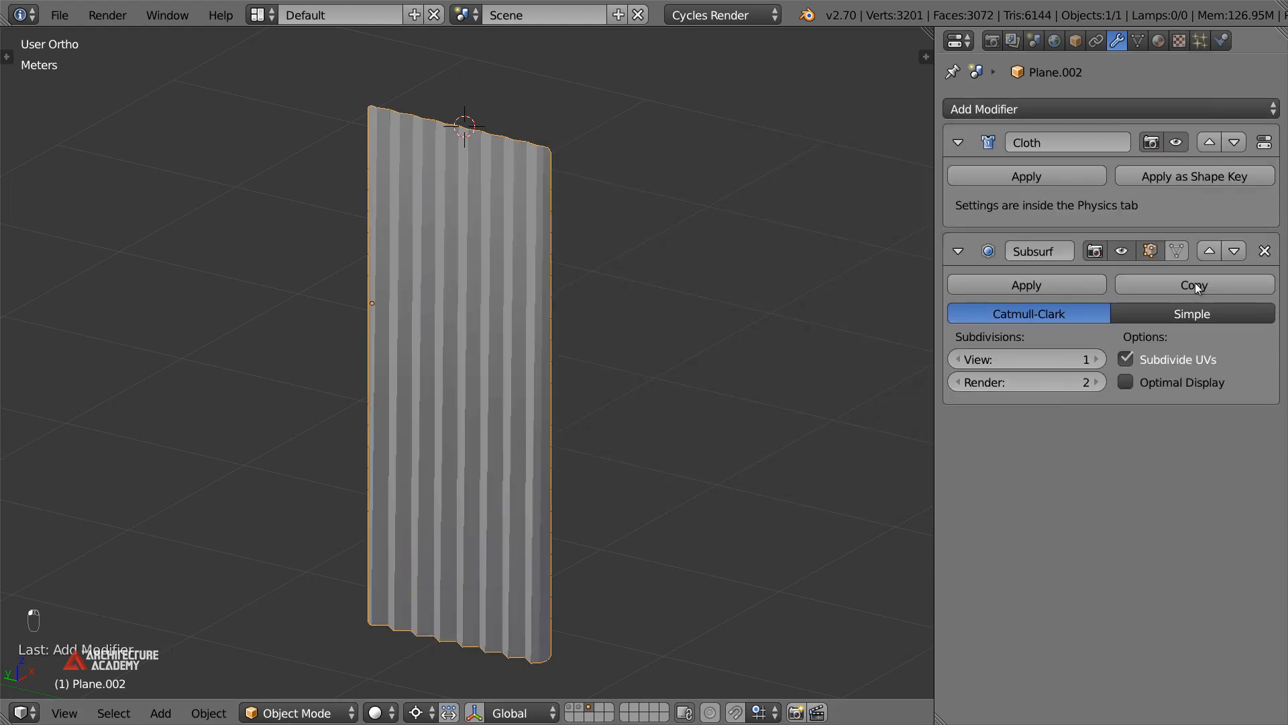
left_click(1209, 251)
left_click(1095, 251)
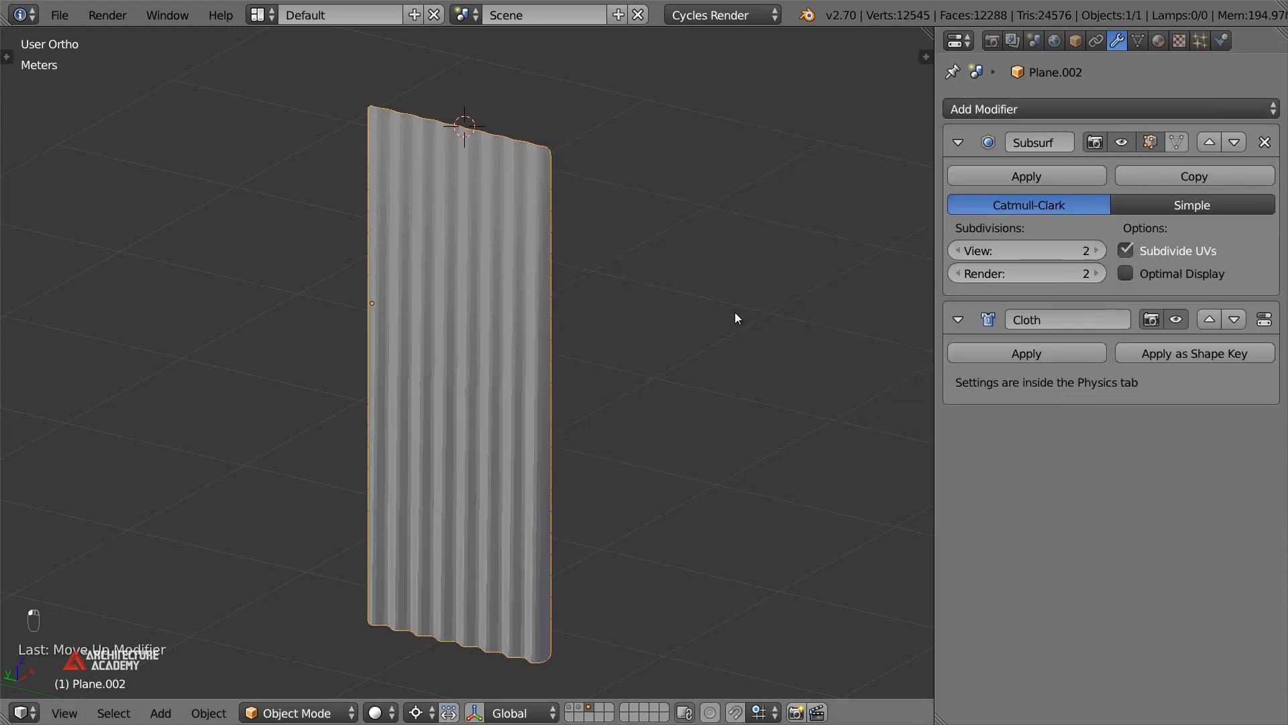
left_click(958, 273)
left_click(959, 251)
Play the subdivided curtain's cloth simulation and examine its folds and lower edge from several angles
middle_click_drag(850, 272, 798, 278)
key("alt+a")
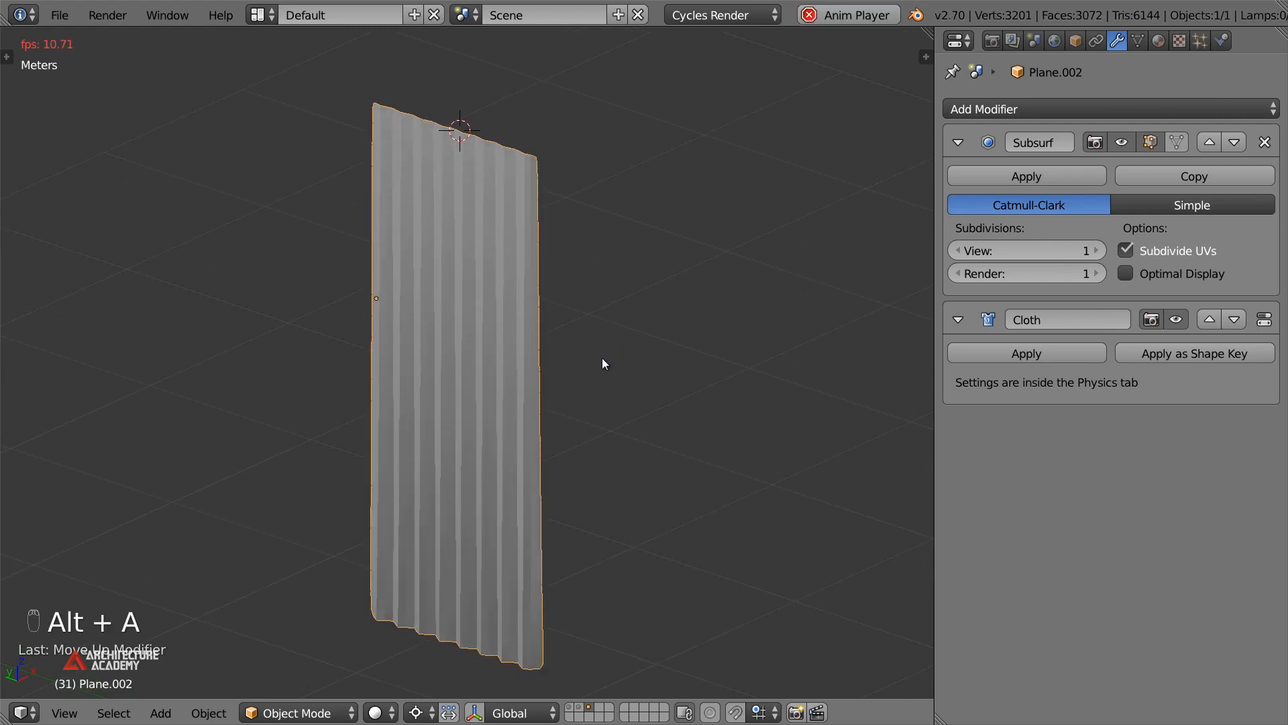
middle_click_drag(492, 551, 558, 575)
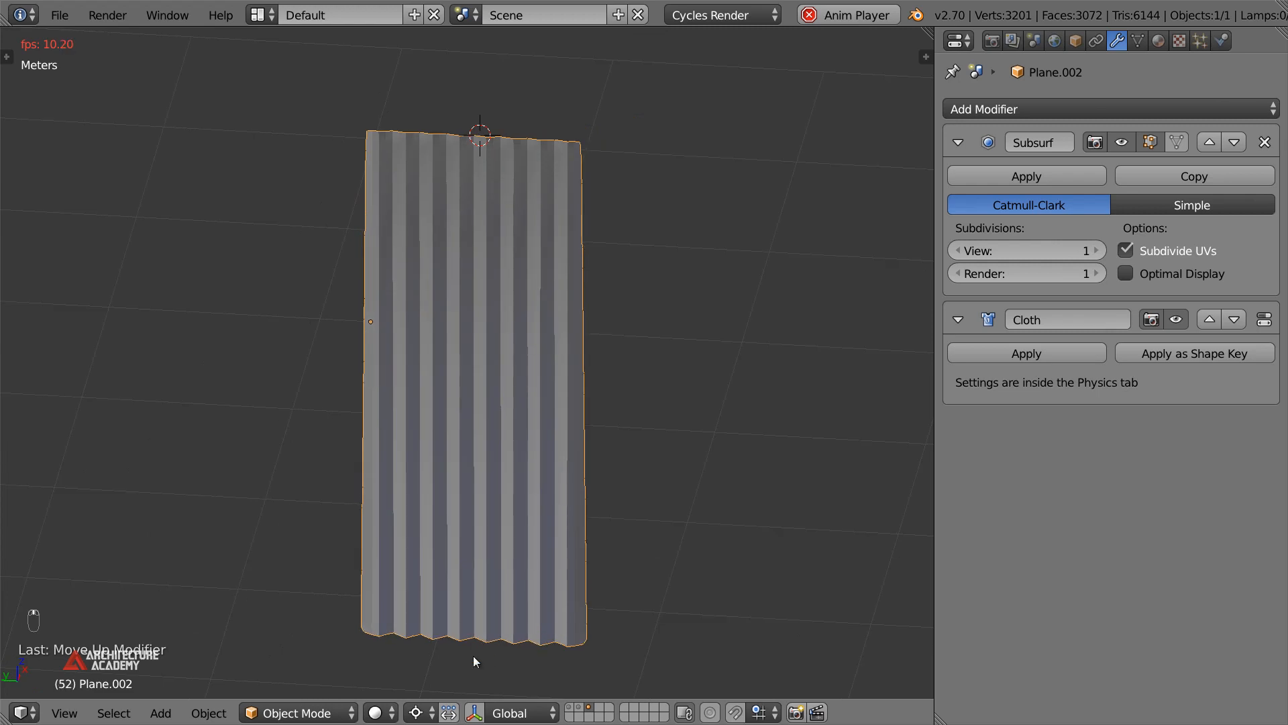
middle_click_drag(616, 443, 558, 448)
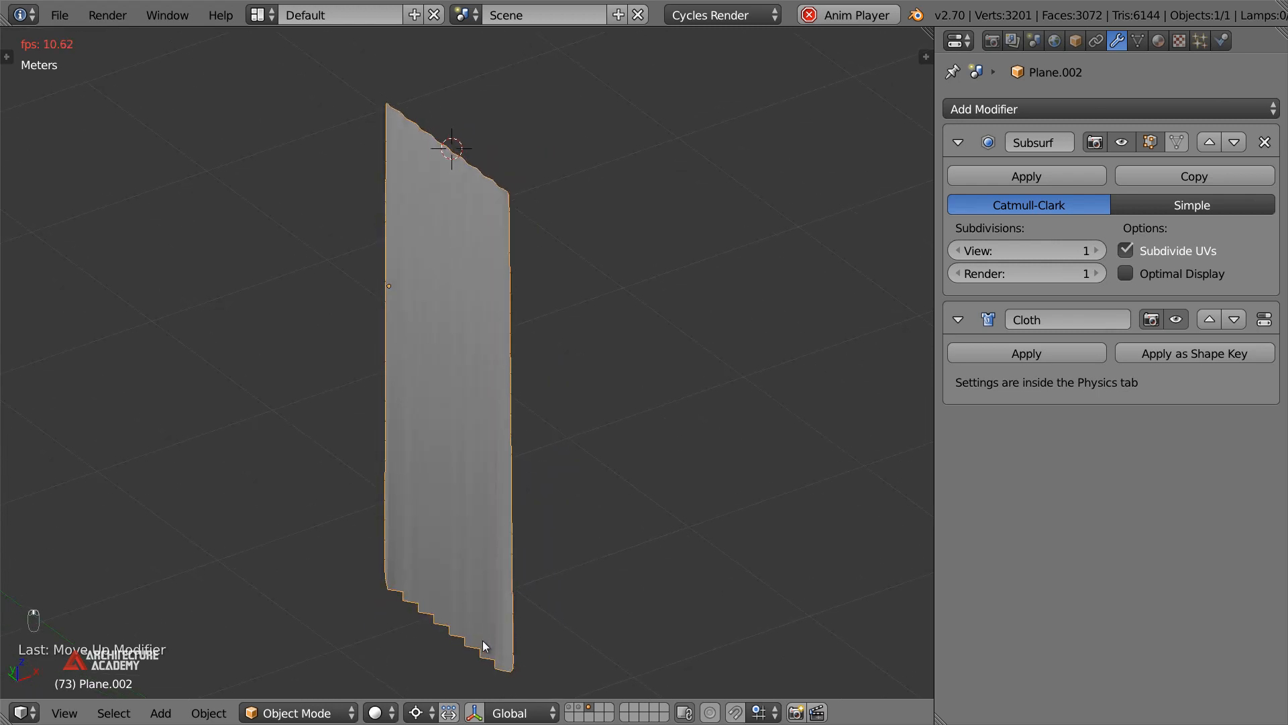
middle_click_drag(510, 657, 570, 475)
key("Escape")
Select the edge loops along all four borders of the curtain and crease them to 1.000
key("Tab")
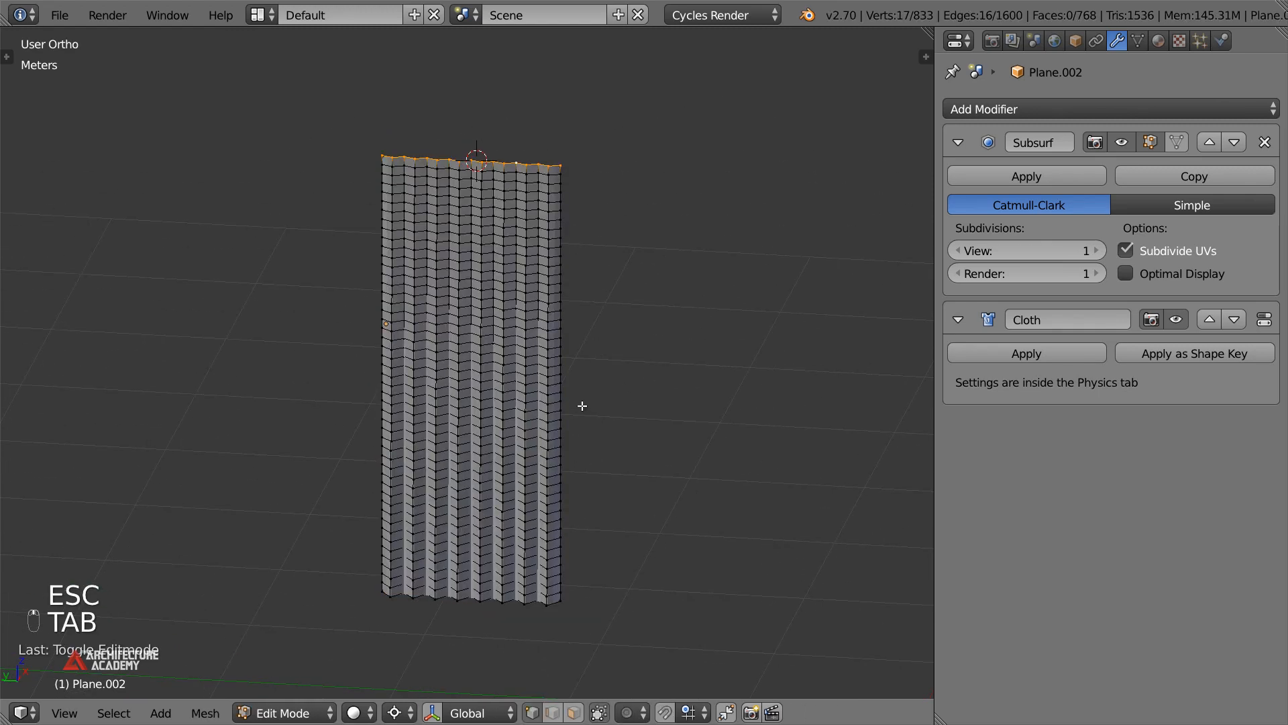
right_click(569, 369, "alt")
right_click(374, 247, "alt+shift")
right_click(433, 163, "alt+shift")
right_click(499, 606, "alt+shift")
key("shift+e")
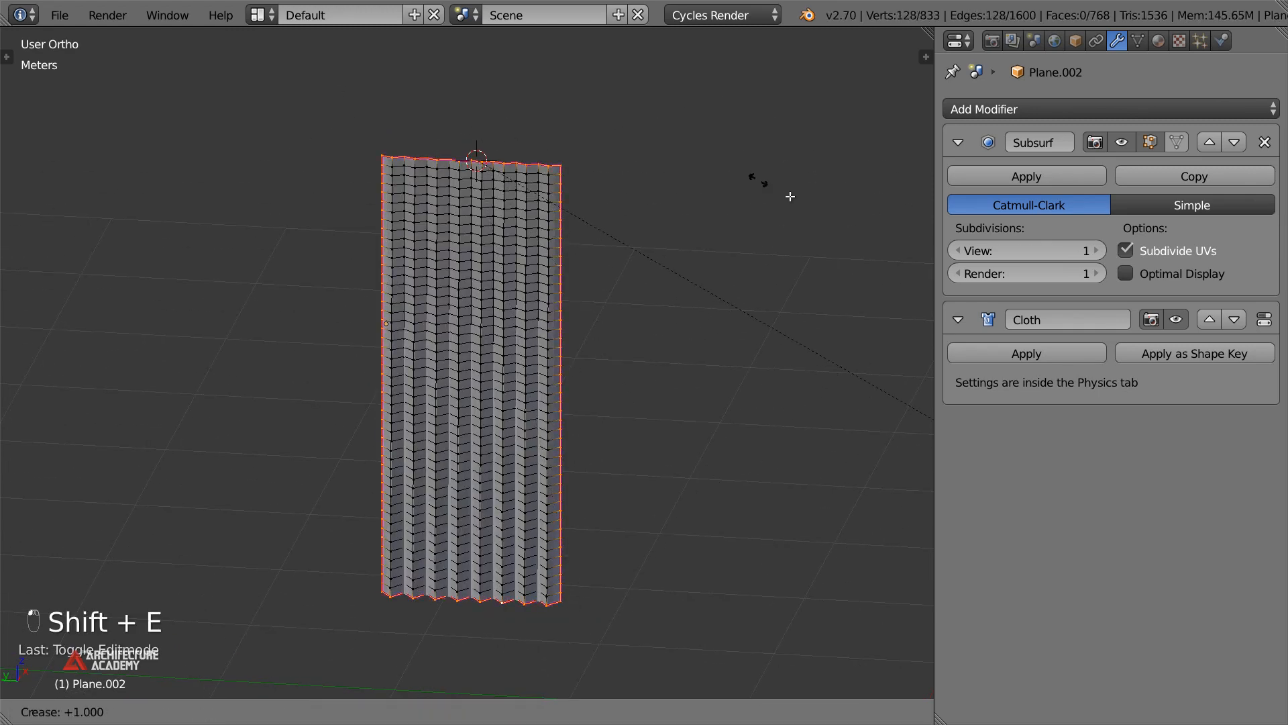
left_click(756, 181)
key("Tab")
Examine the curtain's creased borders and corners up close, comparing Edit Mode with Object Mode
middle_click_drag(633, 607, 441, 282, "shift")
scroll(440, 281, "up", 6)
scroll(415, 183, "down", 3)
middle_click_drag(423, 184, 492, 492, "shift")
middle_click_drag(493, 490, 538, 444)
middle_click_drag(463, 238, 540, 467, "shift")
middle_click_drag(540, 218, 541, 416, "shift")
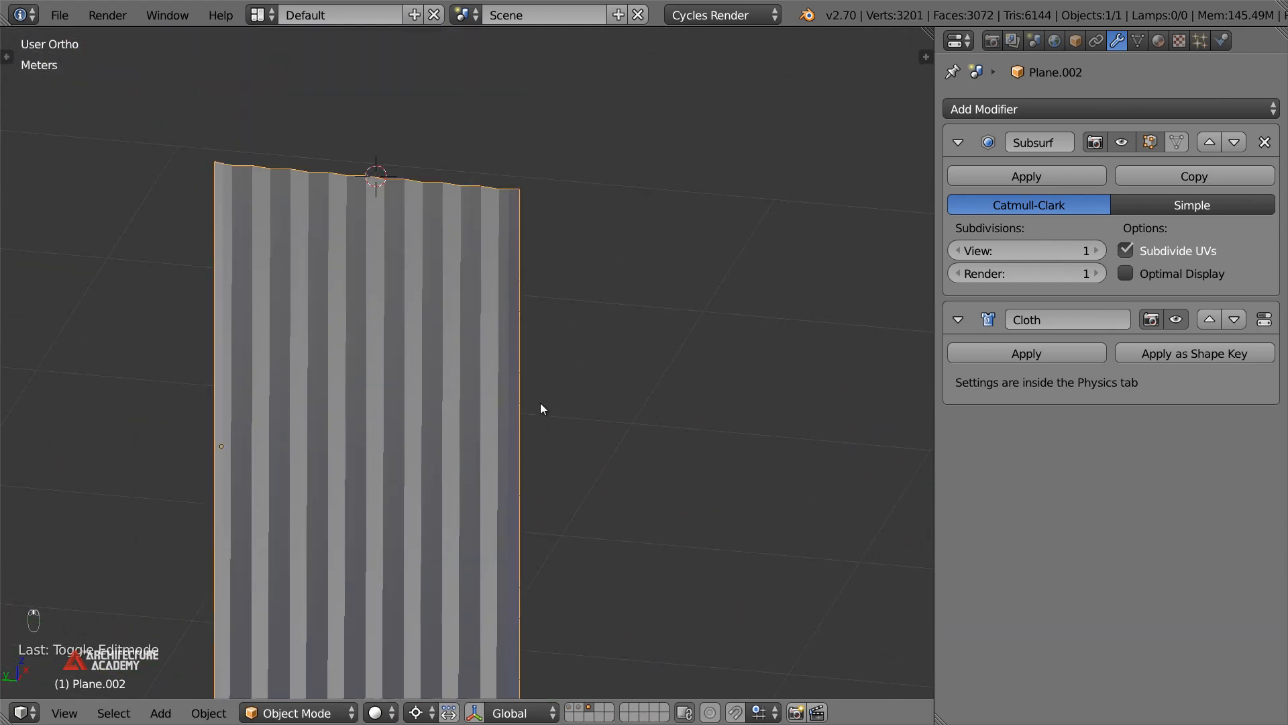
scroll(538, 408, "down", 3)
middle_click_drag(518, 366, 515, 453)
key("Tab")
key("Tab")
key("Tab")
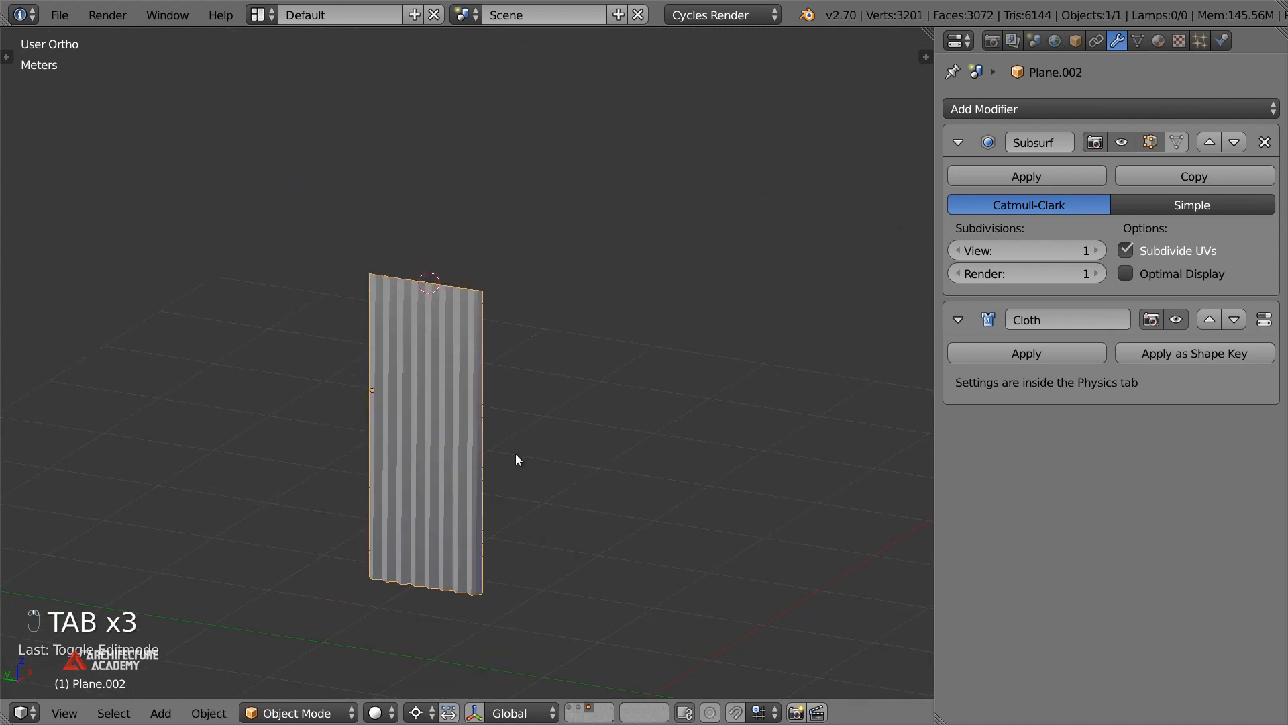
Show the room and sofa with the curtain through the camera, move the sofa to the third layer, and isolate that layer
left_click(570, 707, "shift")
key("KP_0")
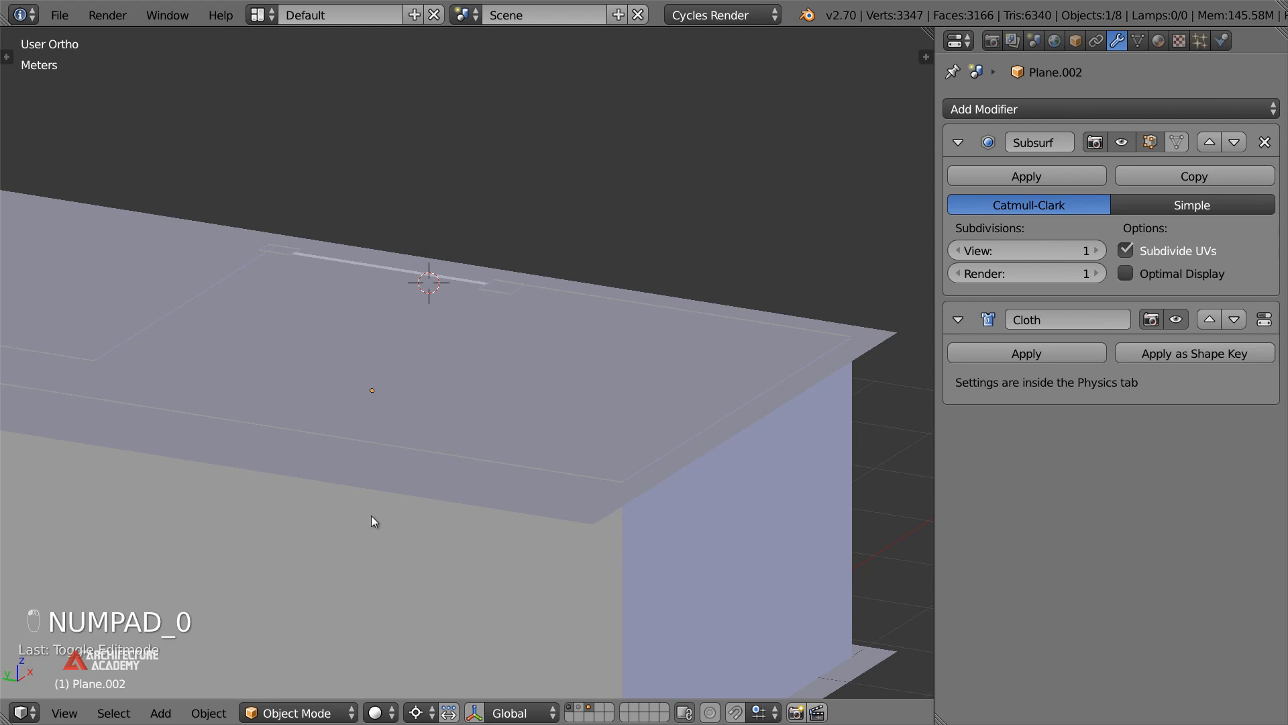
key("KP_0")
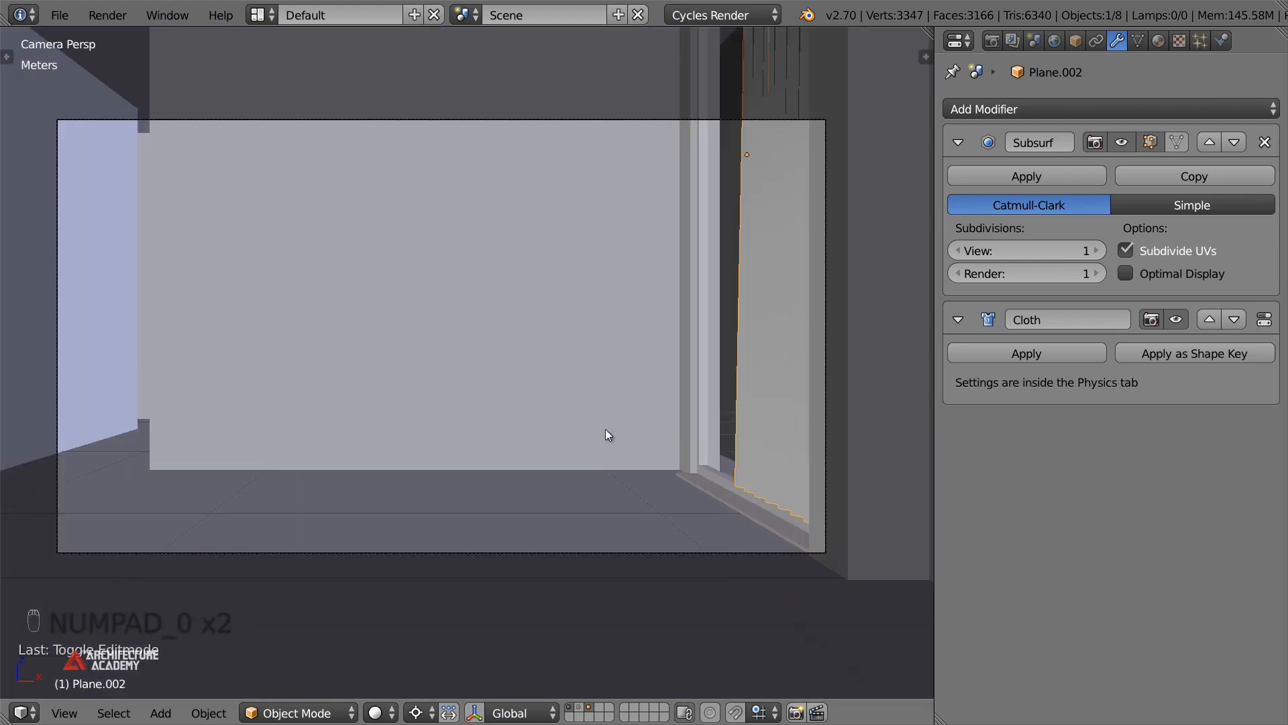
left_click(582, 714, "shift")
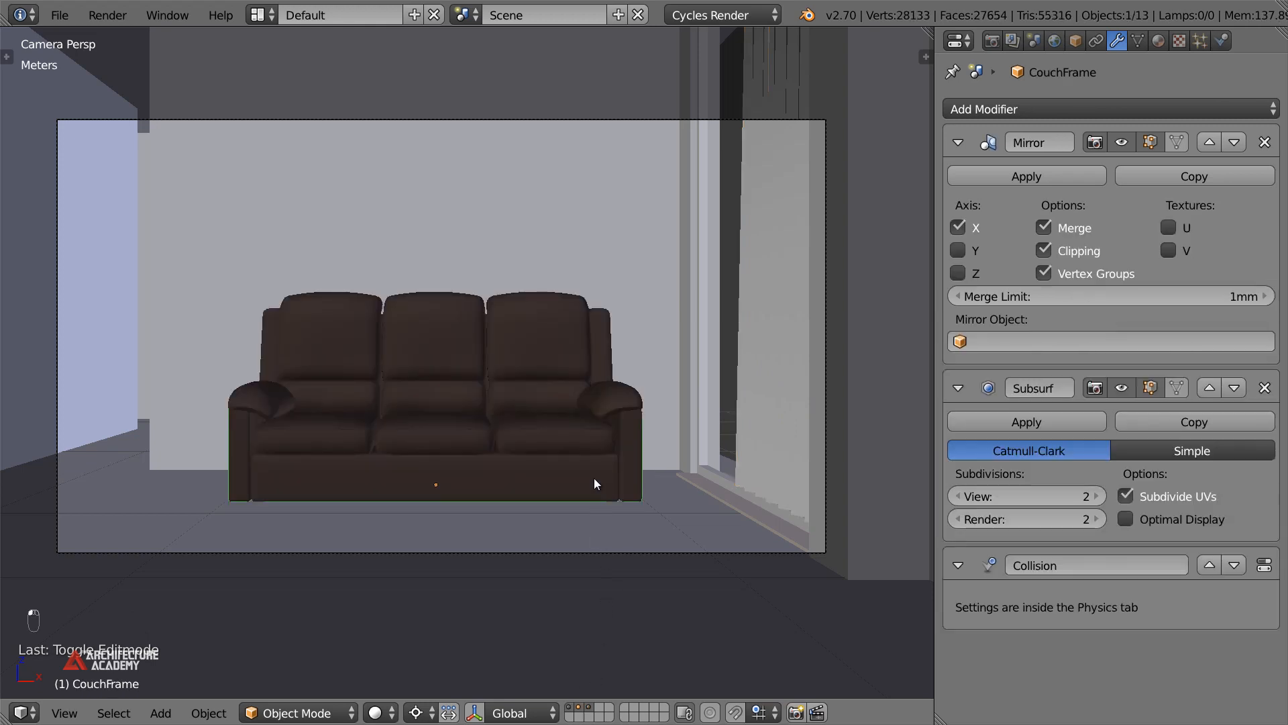
key("m")
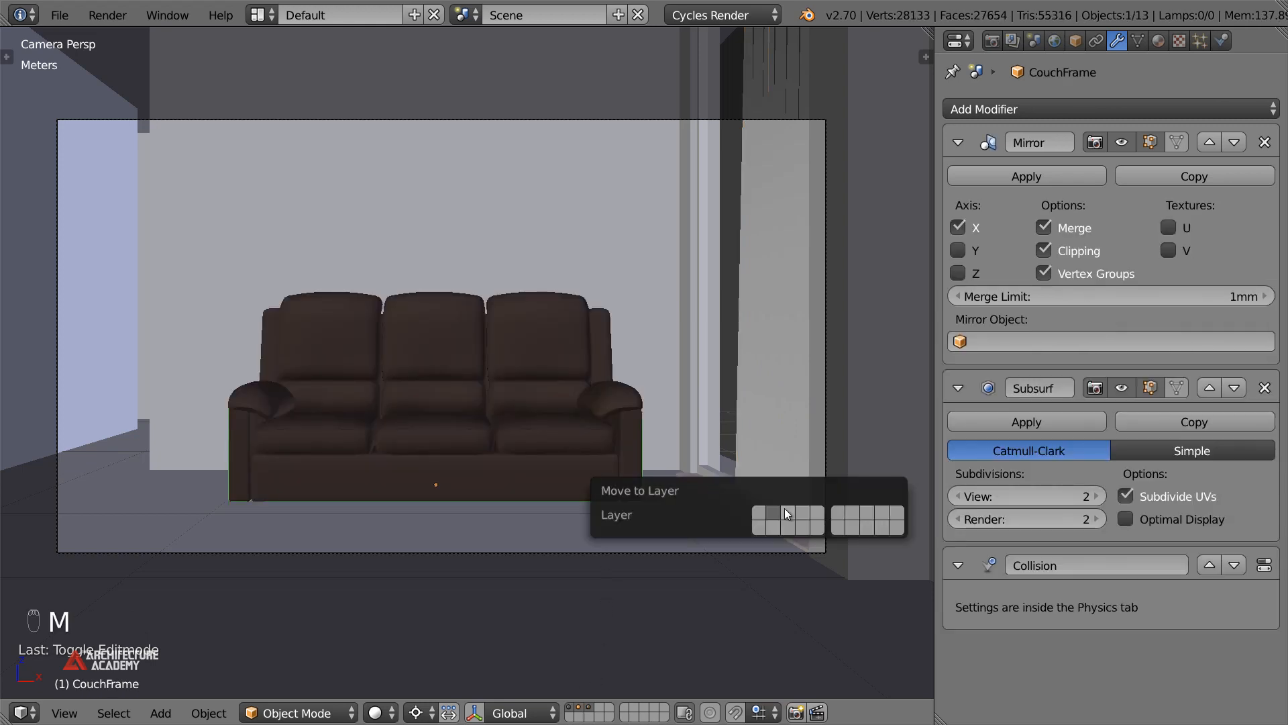
left_click(783, 510)
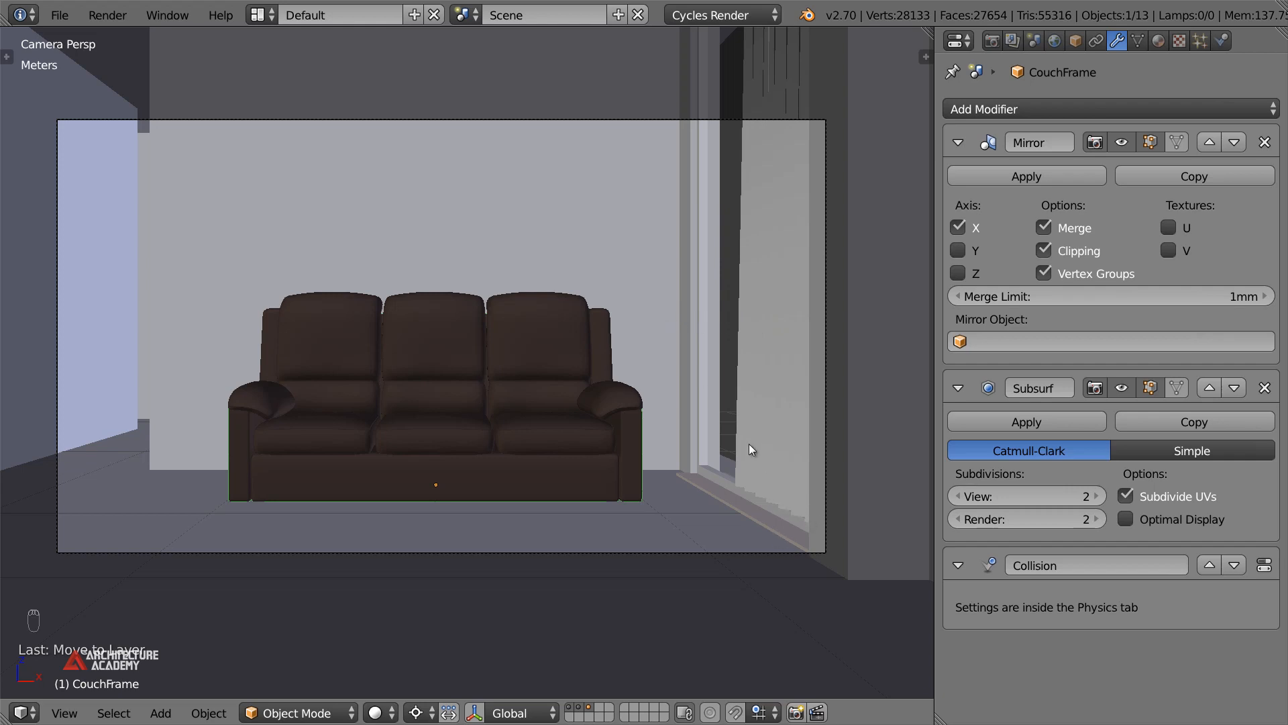
left_click(591, 710)
Show the room layer in wireframe and move the curtain along X into the room, away from the window glass
middle_click_drag(617, 570, 726, 450)
right_click(645, 461)
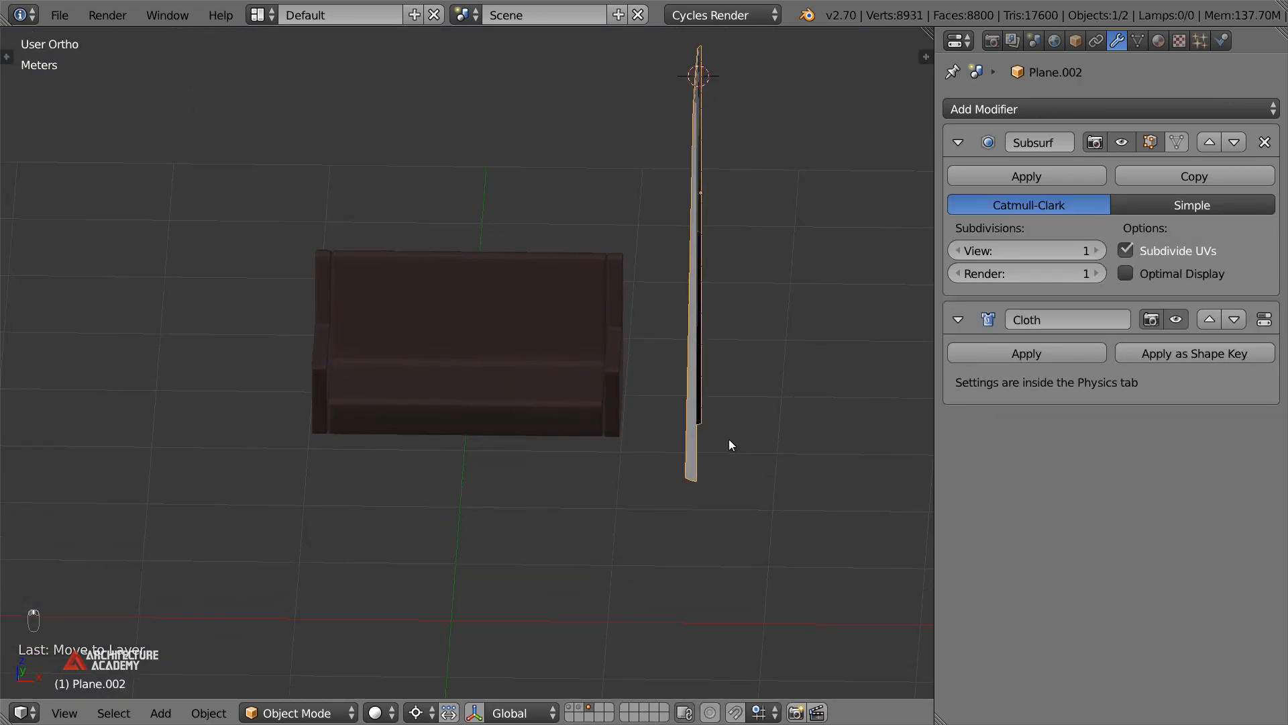
left_click(568, 708)
middle_click_drag(667, 497, 670, 541)
key("z")
key("g")
key("x")
left_click(645, 510)
Check the curtain's fit in top and front views, scale it up slightly and apply its object transform
key("KP_7")
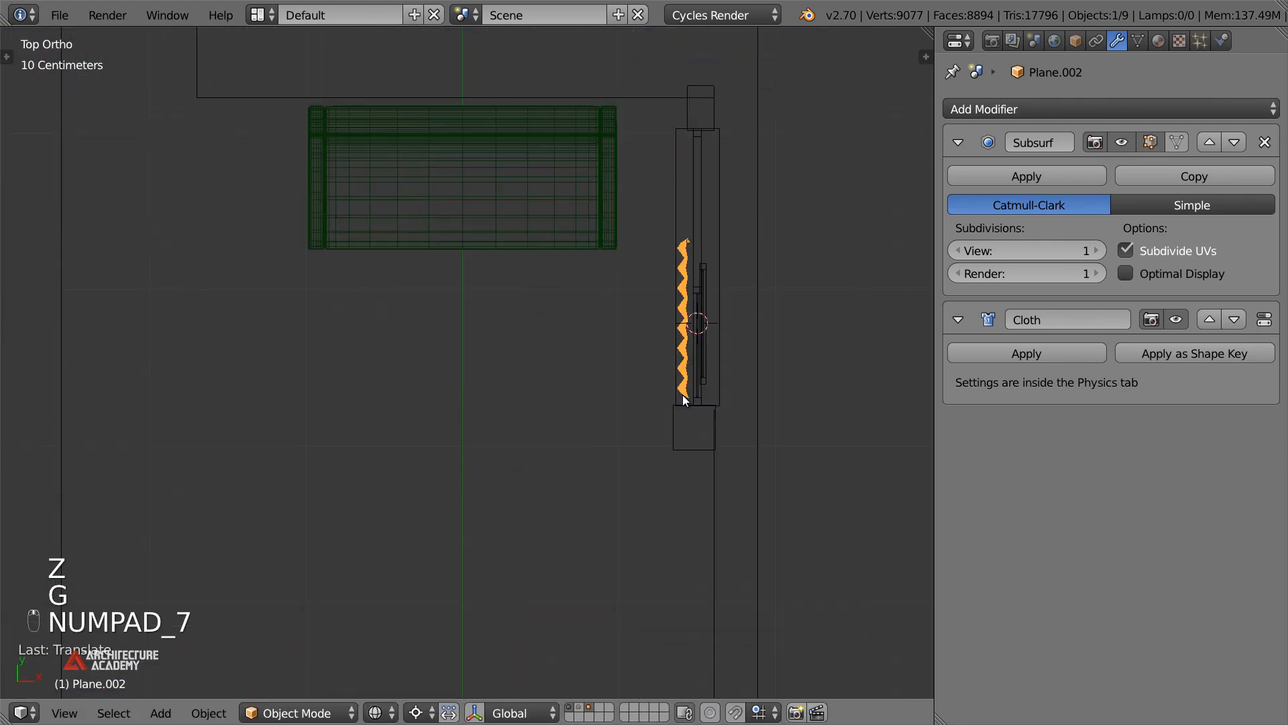
key("KP_1")
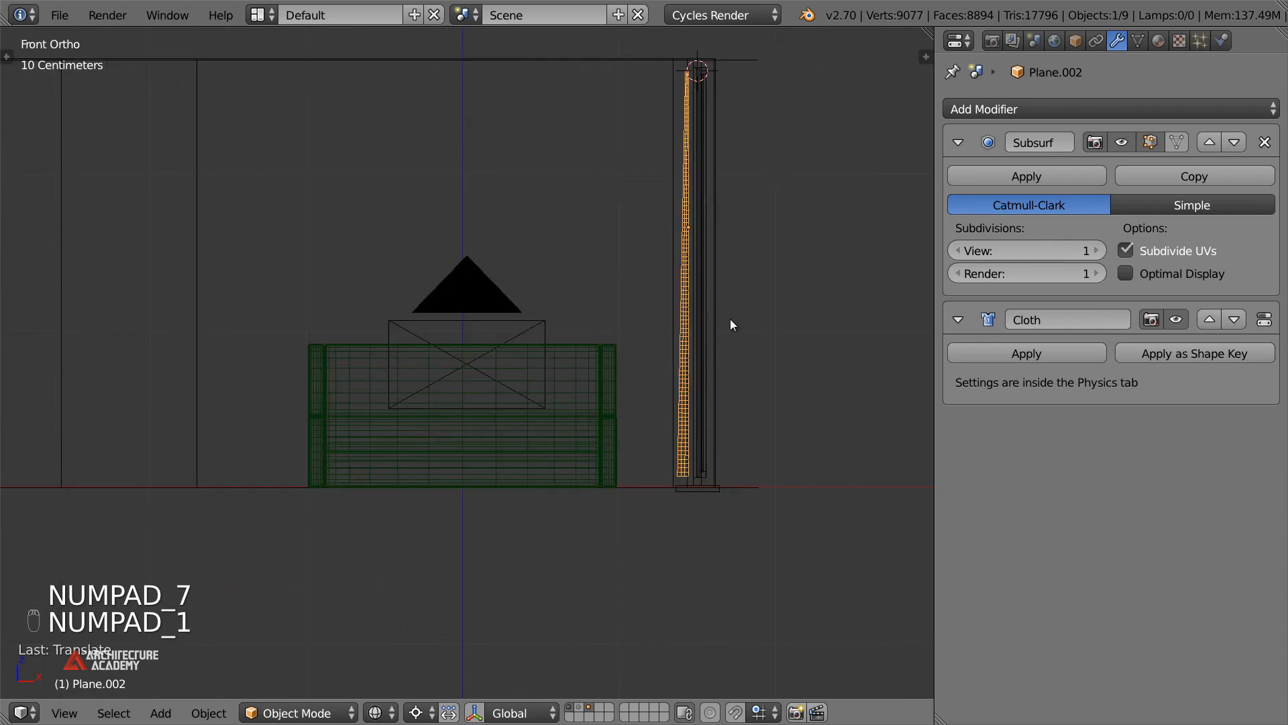
scroll(637, 548, "up", 1)
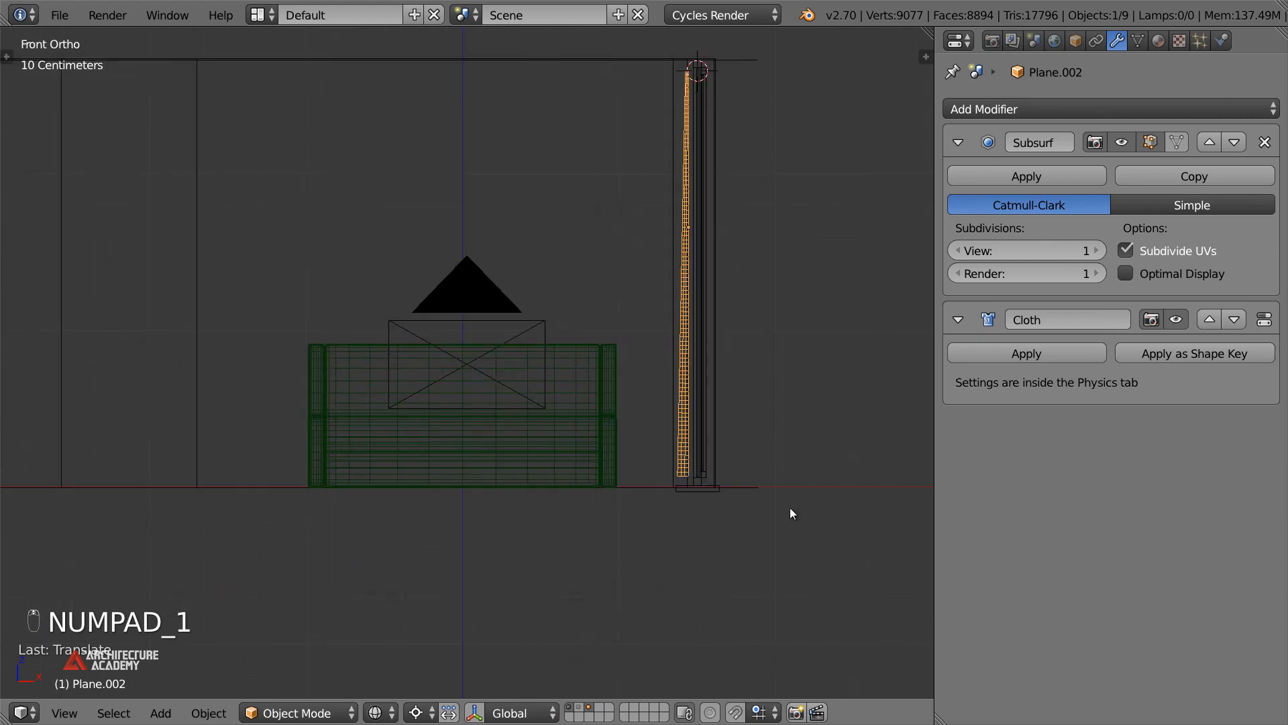
key("s")
left_click(764, 475)
middle_click_drag(765, 476, 711, 479)
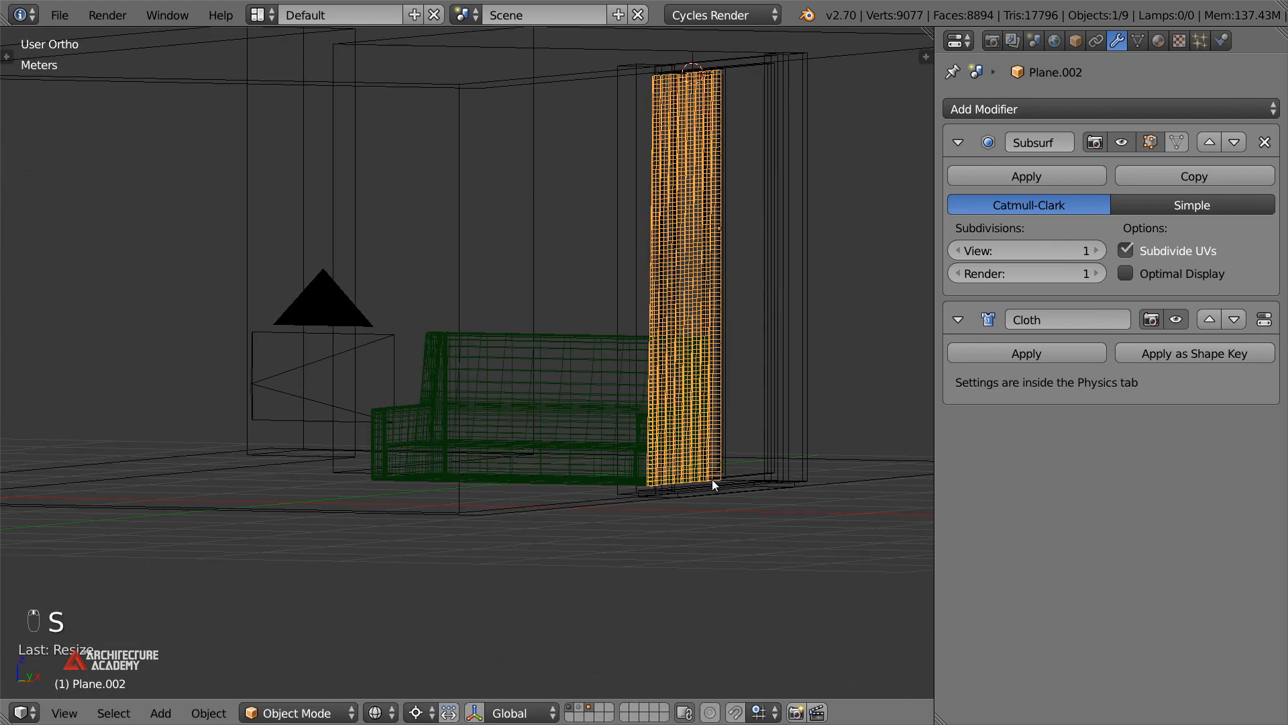
key("ctrl+a")
left_click(713, 480)
Isolate the sofa and curtain layer, add a Force field, and place it at the curtain's edge, Y about 3.33 m and Z about 1.43 m
left_click(590, 708)
key("z")
mouse_move(640, 453)
middle_mouse_down()
mouse_move(595, 457)
mouse_move(676, 465)
mouse_move(646, 470)
middle_mouse_up()
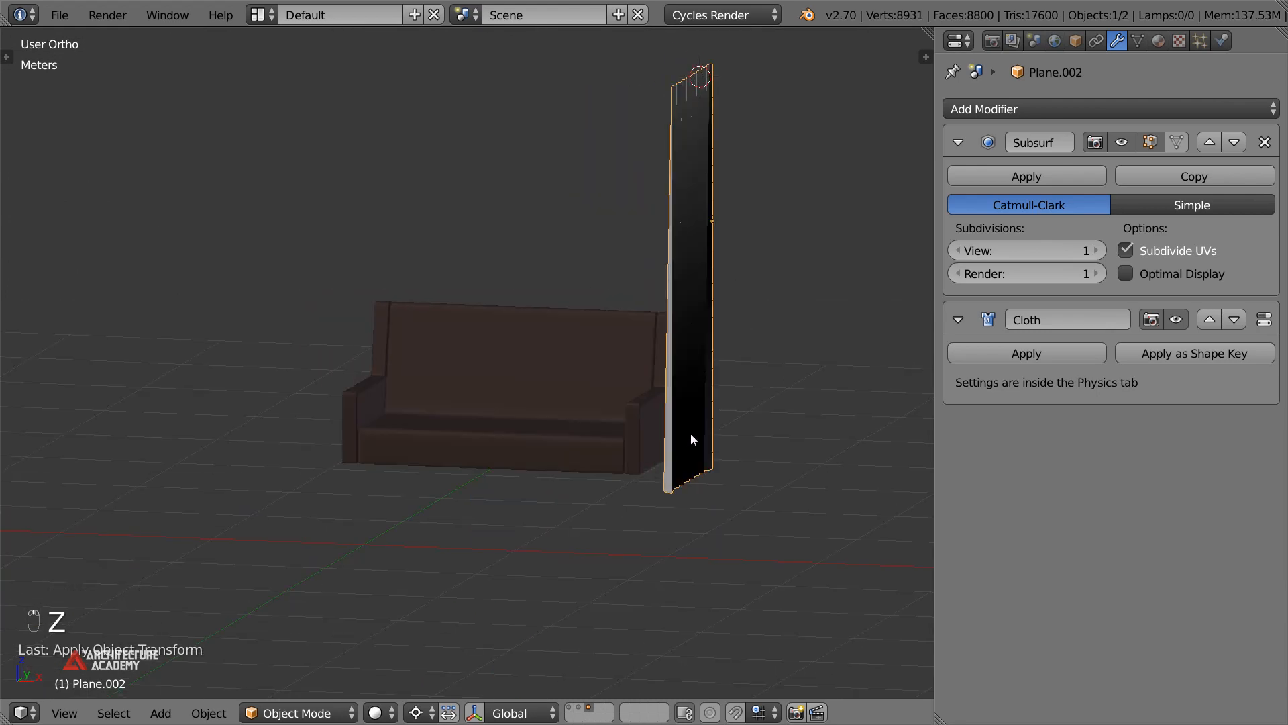
key("shift+a")
mouse_move(661, 676)
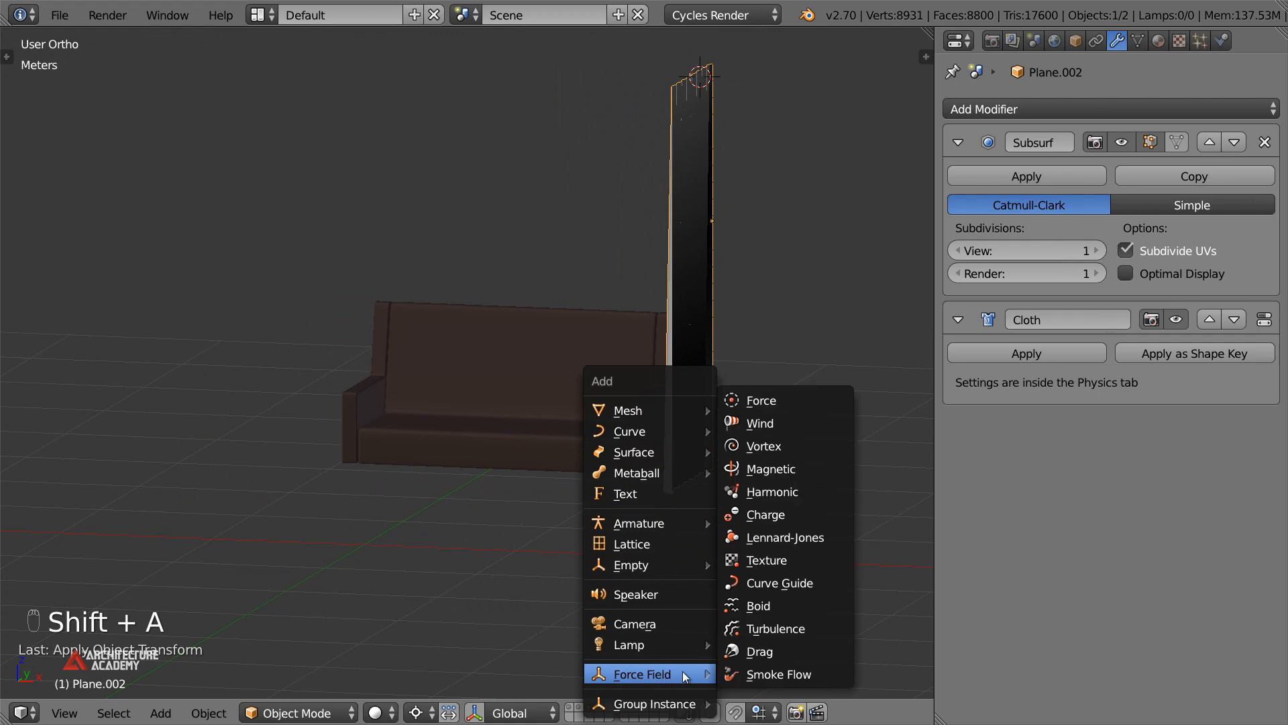
left_click(825, 402)
key("KP_3")
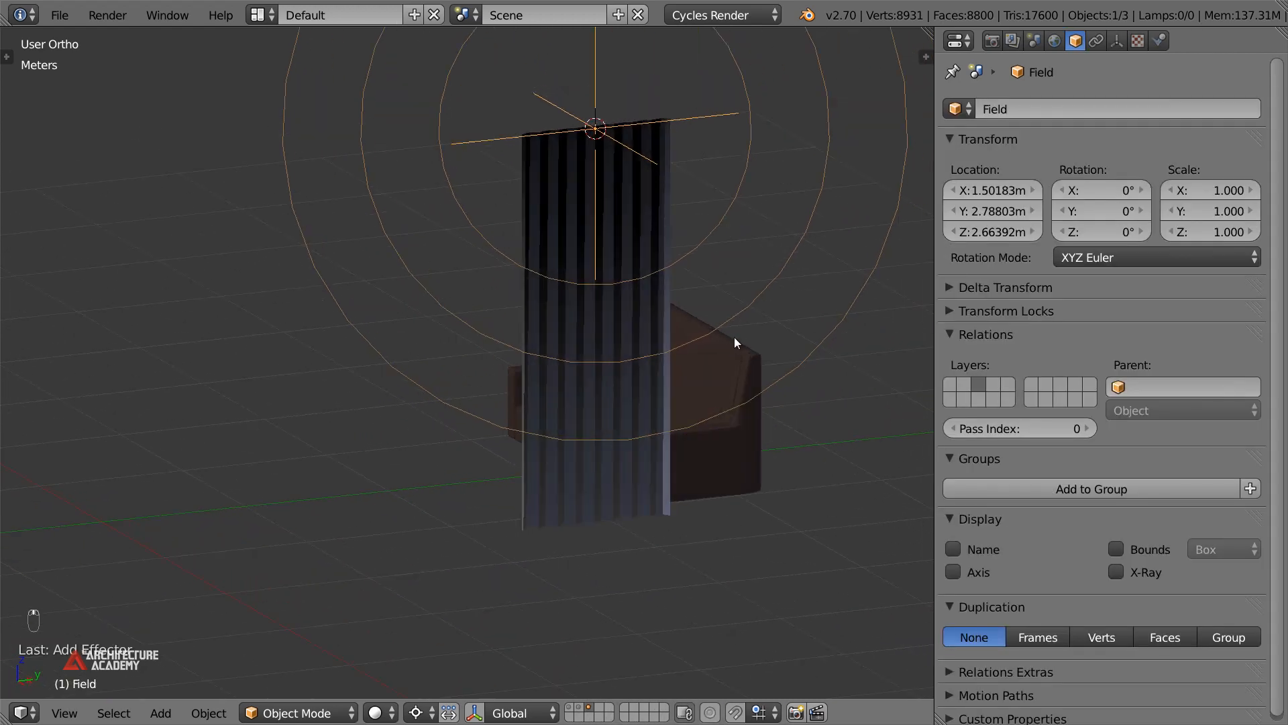
key("g")
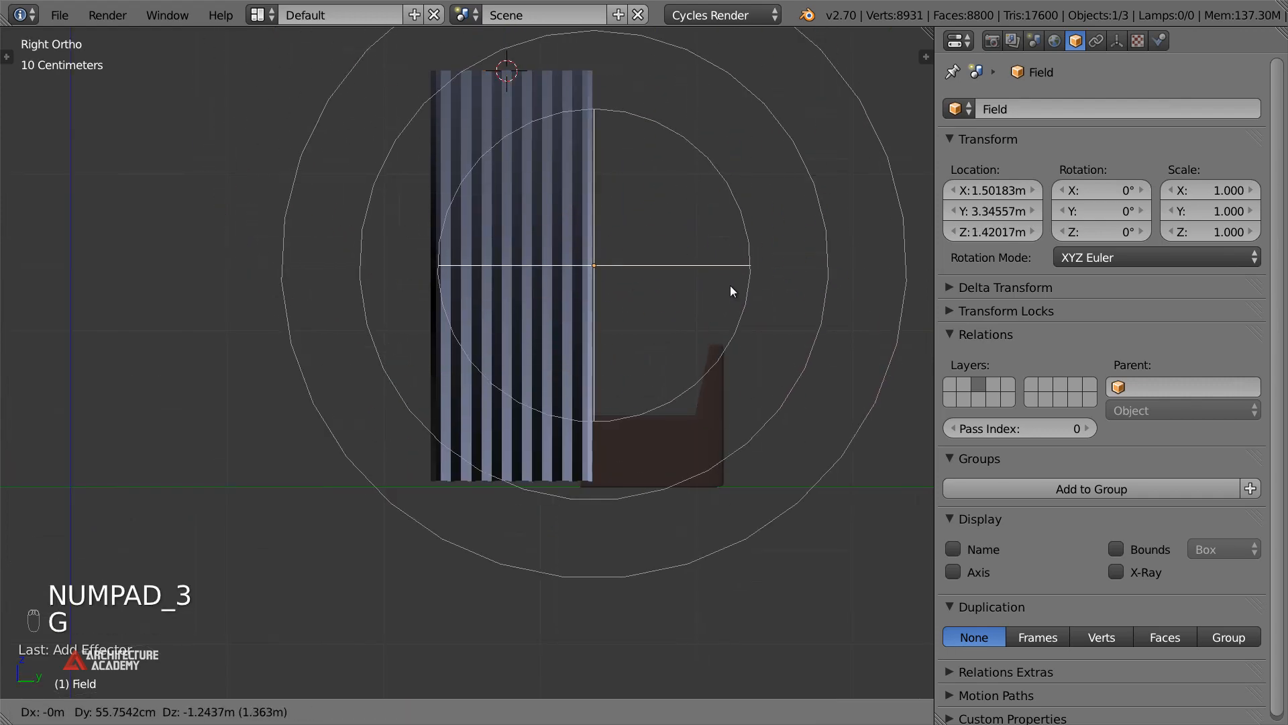
left_click(727, 283)
middle_click_drag(459, 380, 805, 402)
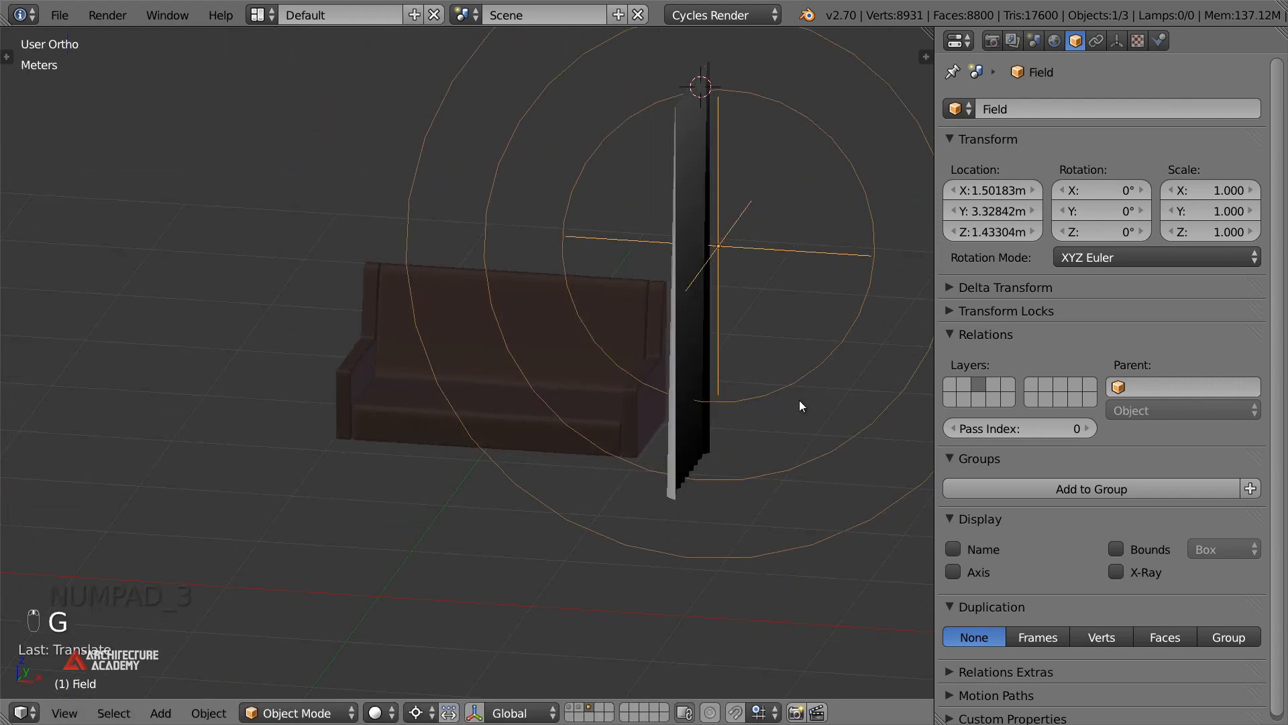
mouse_move(613, 418)
middle_mouse_down()
mouse_move(557, 416)
mouse_move(612, 414)
middle_mouse_up()
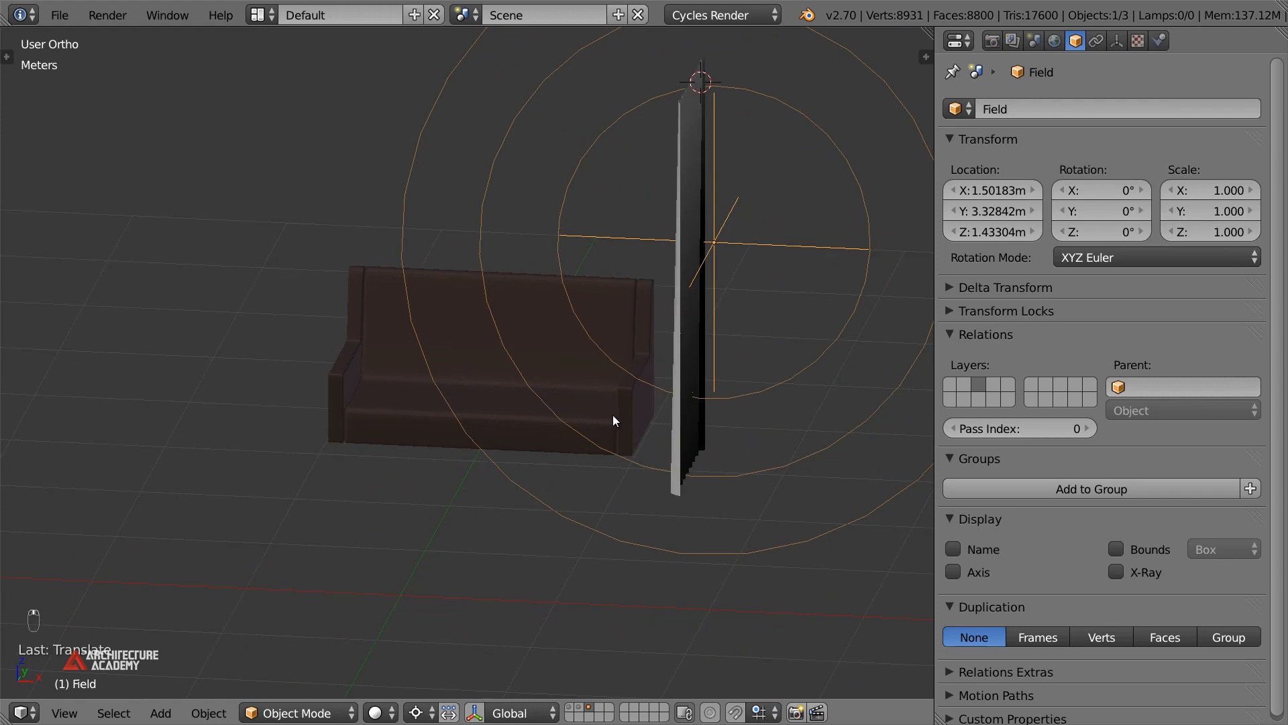
Lower the force field along Z to about 1.38 m and set its strength to 519.7
middle_click_drag(702, 285, 645, 271)
key("g")
key("z")
left_click(651, 272)
key("g")
key("z")
left_click(650, 272)
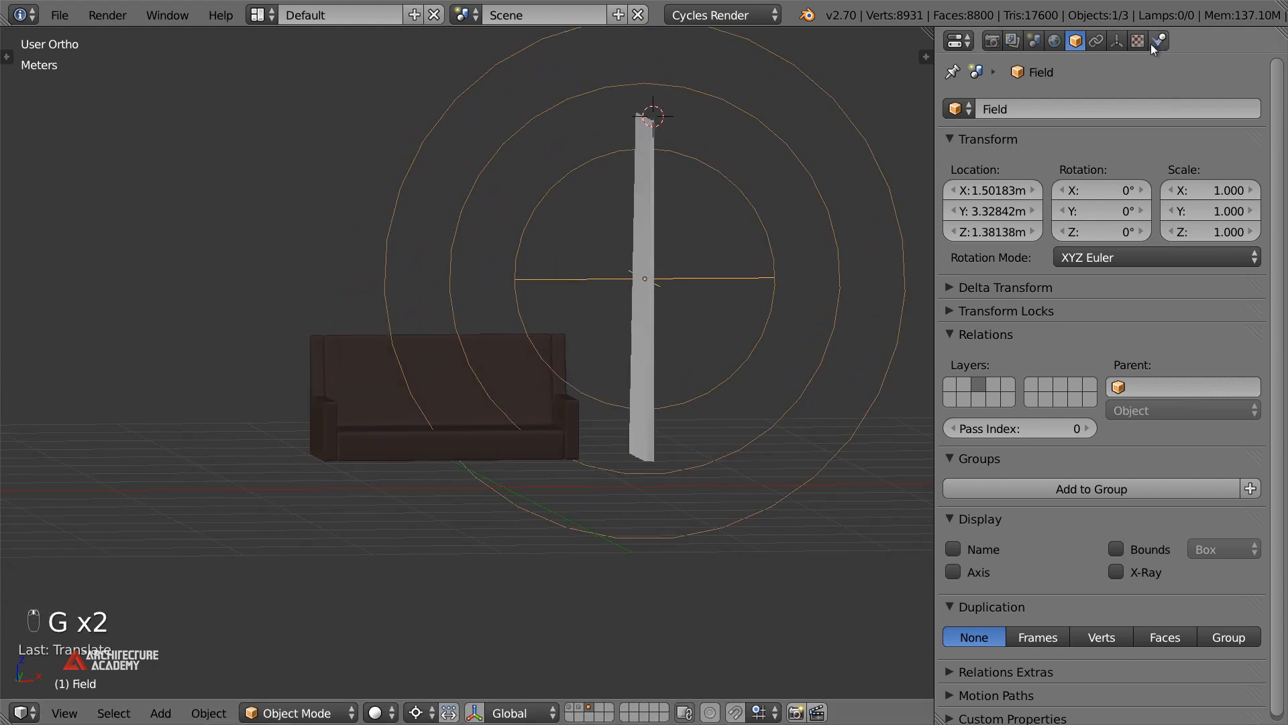
left_click(1159, 40)
left_click_drag(1027, 247, 189, 260)
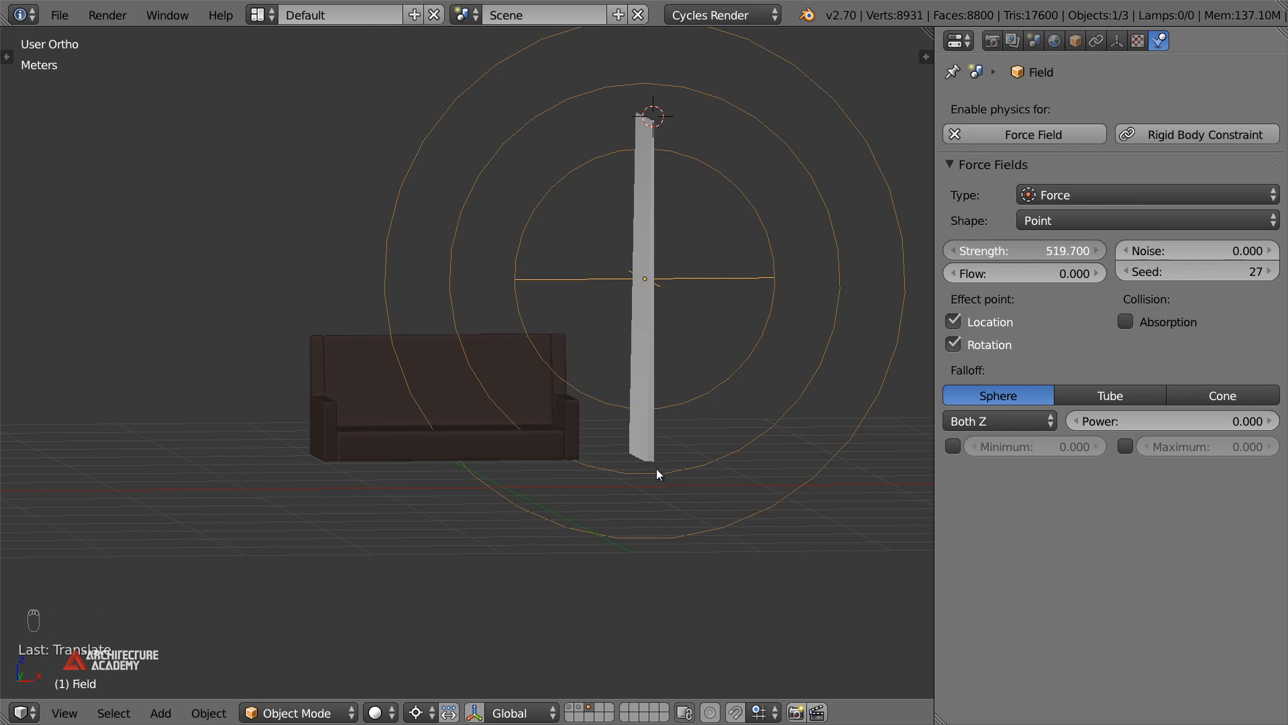
Set the force field's strength to 713.3 and enable Collision physics for the sofa
middle_click_drag(669, 513, 406, 402)
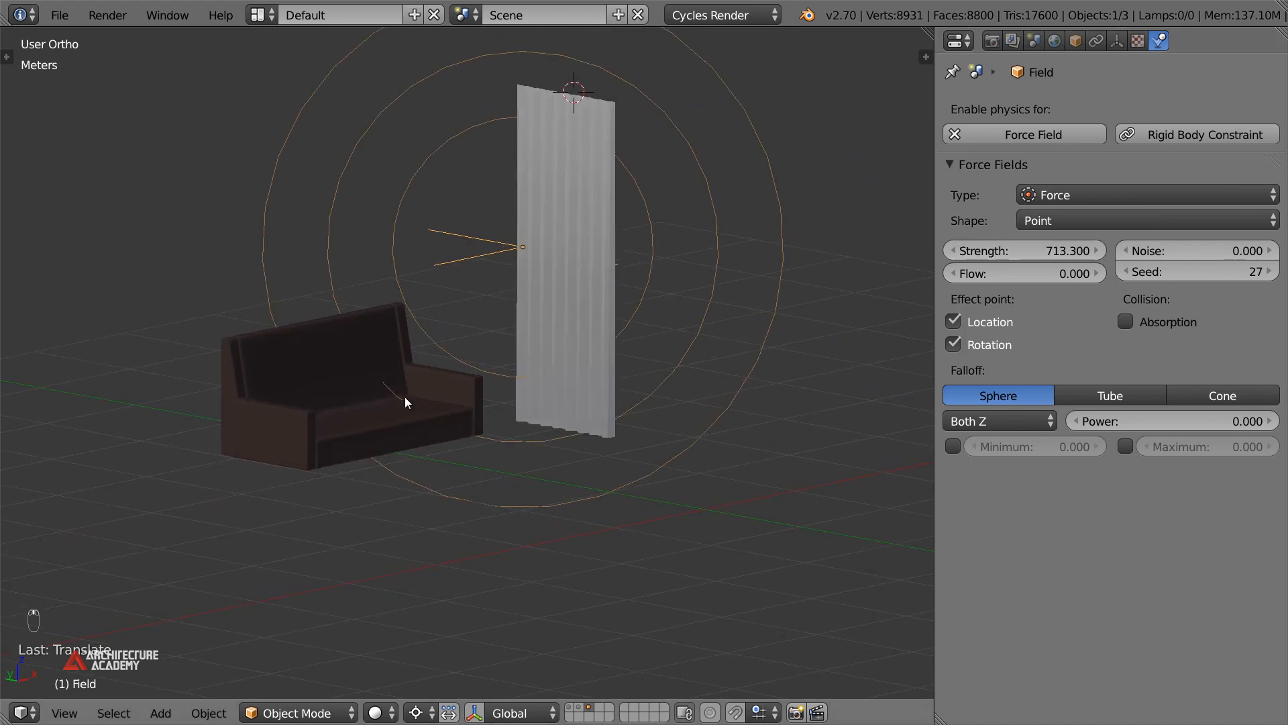
right_click(406, 402)
left_click(1032, 157)
left_click(1031, 157)
Check the curtain's cloth settings, reselect the force field and play the curtain simulation in an angled view, stopping at about frame 62
right_click(566, 350)
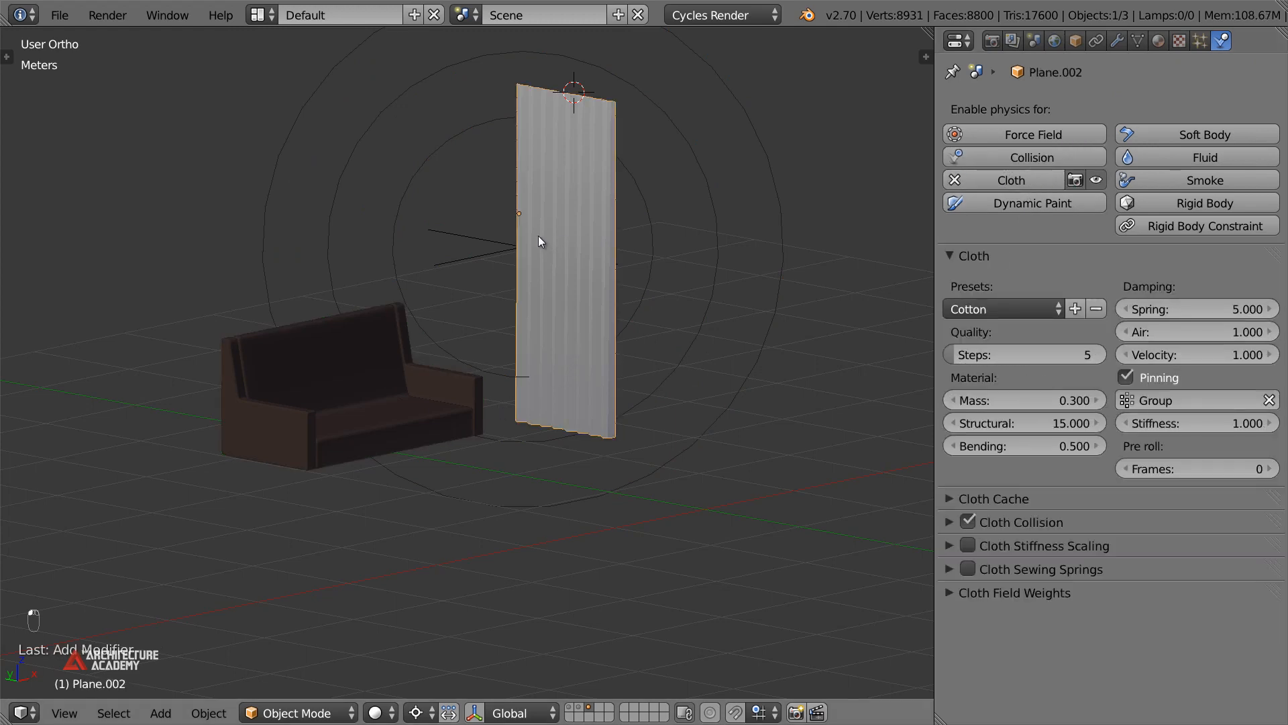
right_click(508, 244)
middle_click_drag(509, 245, 552, 397)
key("alt+a")
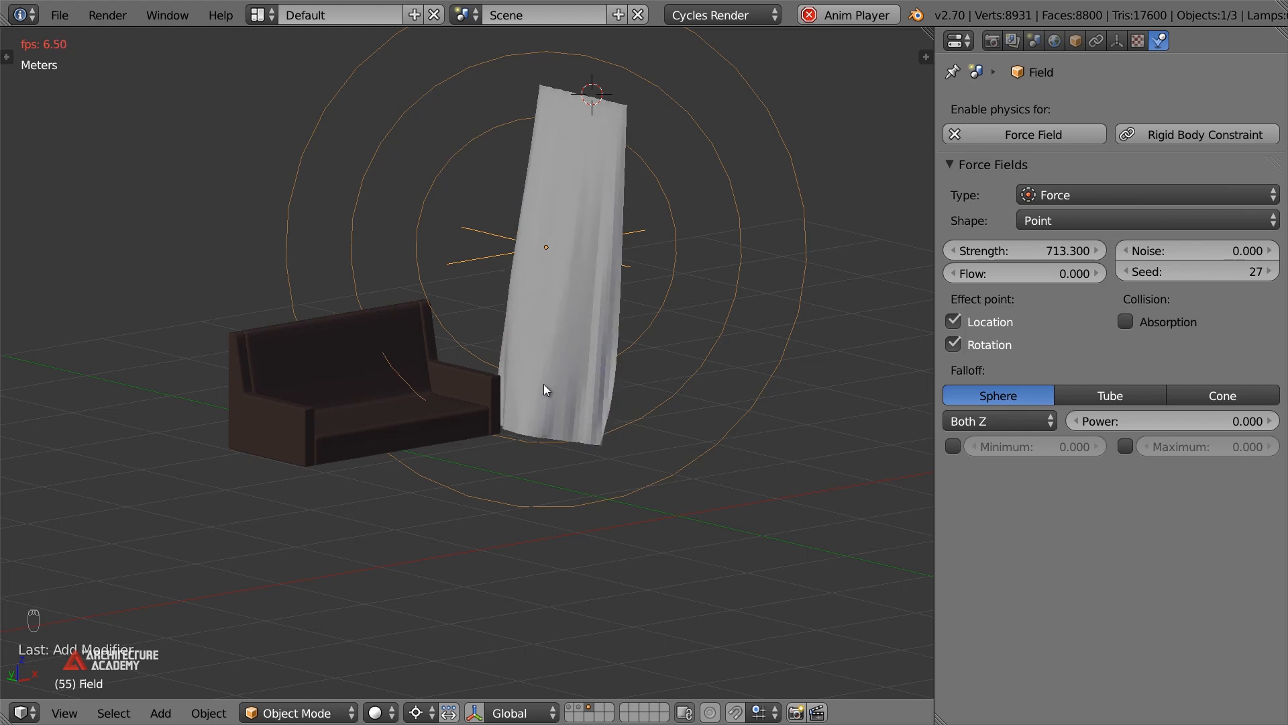
key("alt+a")
Preview the curtain simulation through the camera, replay it from the first frame and stop at frame 51
key("KP_0")
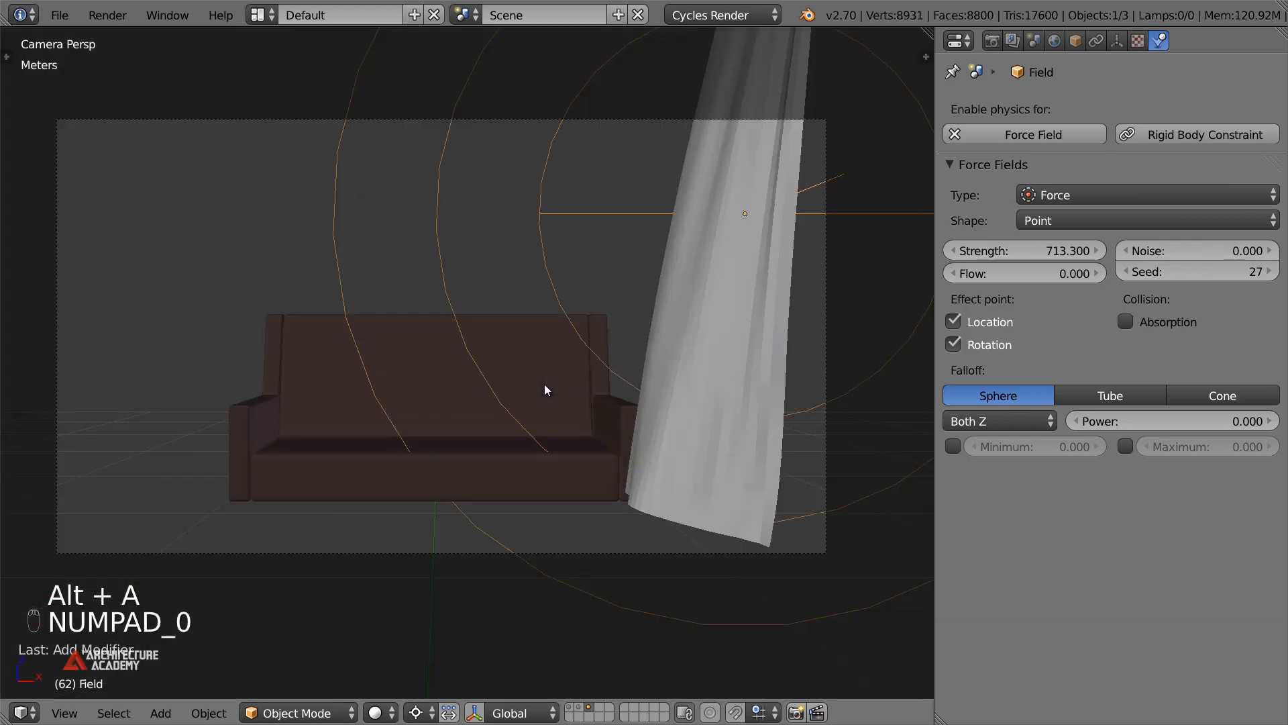
middle_click_drag(543, 384, 454, 351, "shift")
key("alt+a")
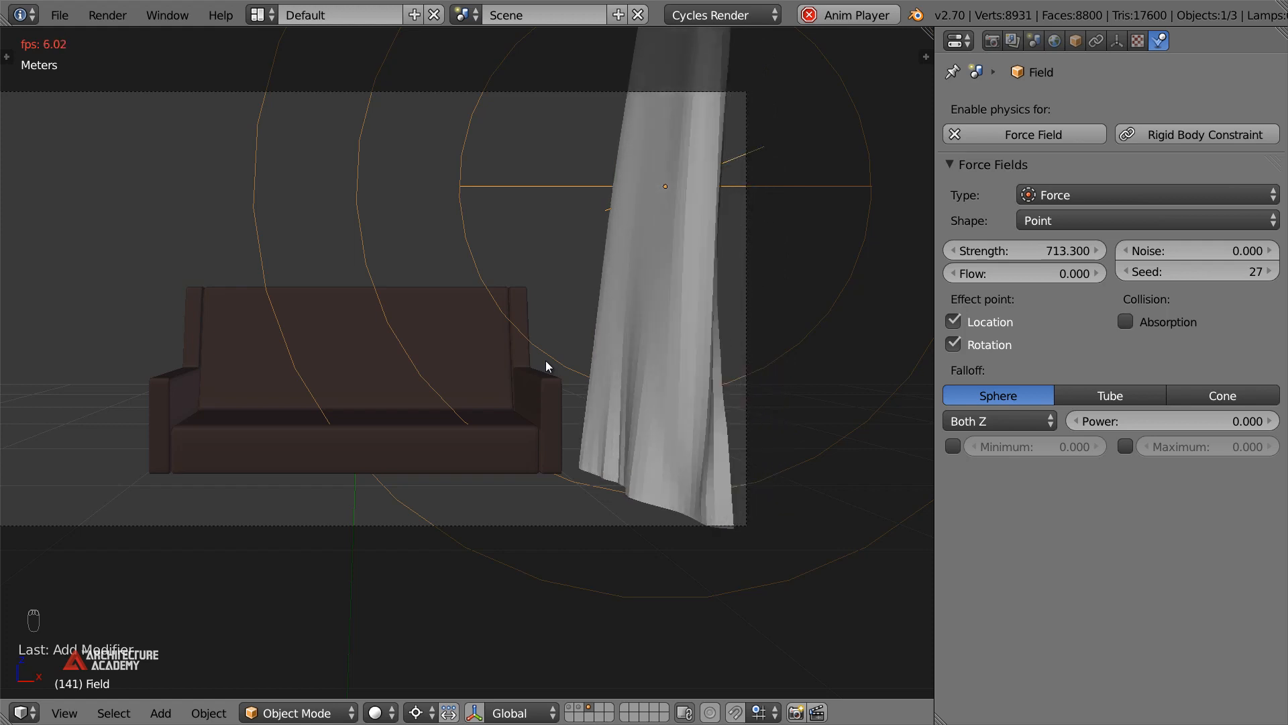
key("alt+a")
key("shift+Left")
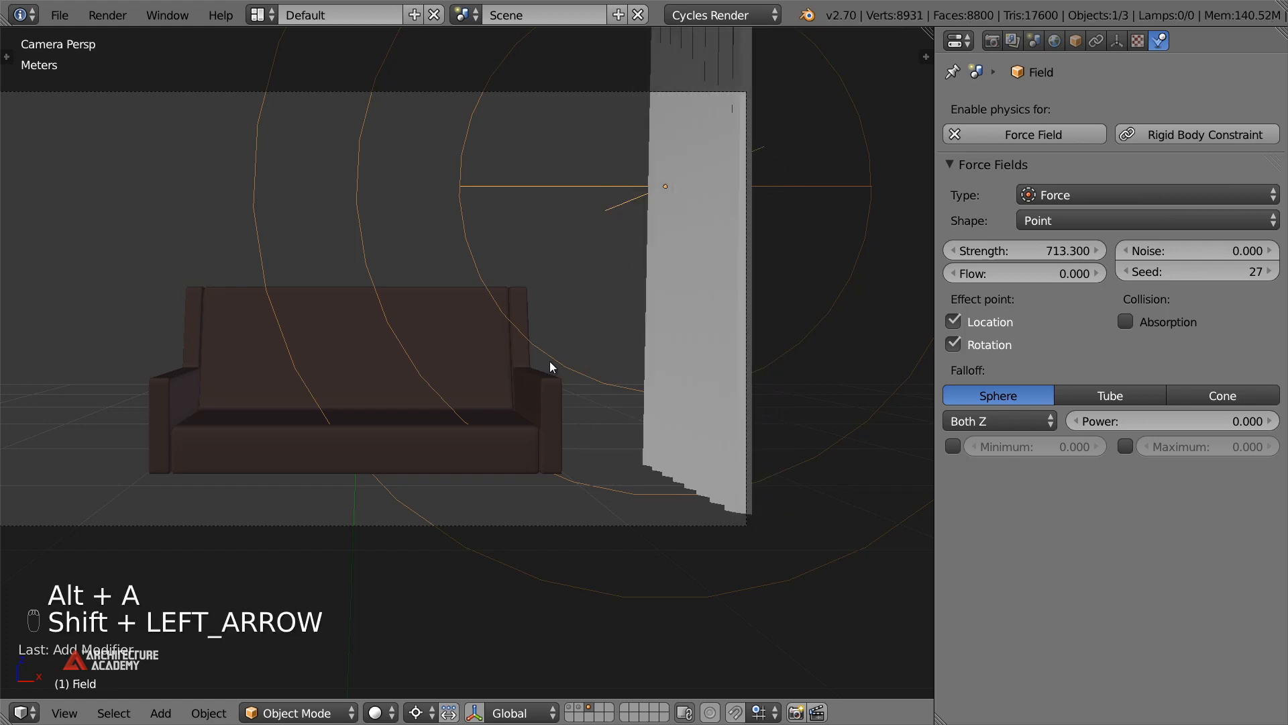
key("alt+a")
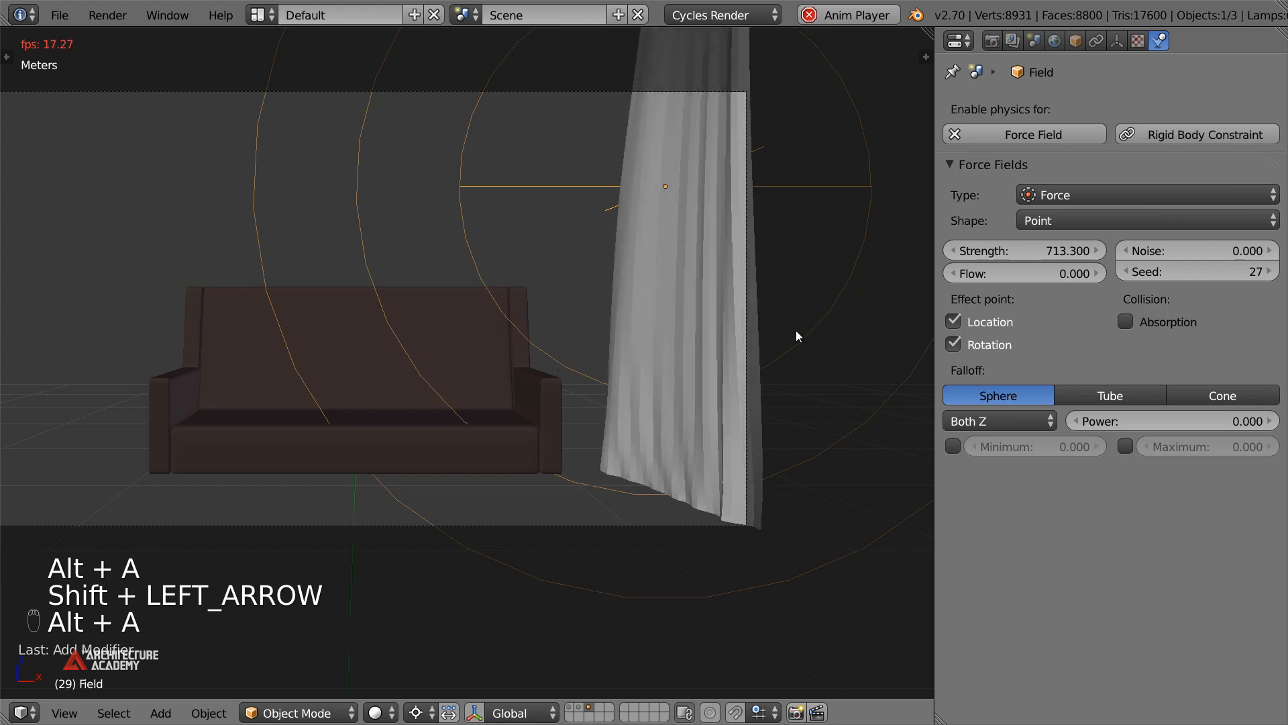
key("alt+a")
Inspect the draped curtain from several angles, select it in camera view and show the room layer as well
middle_click_drag(665, 327, 494, 289)
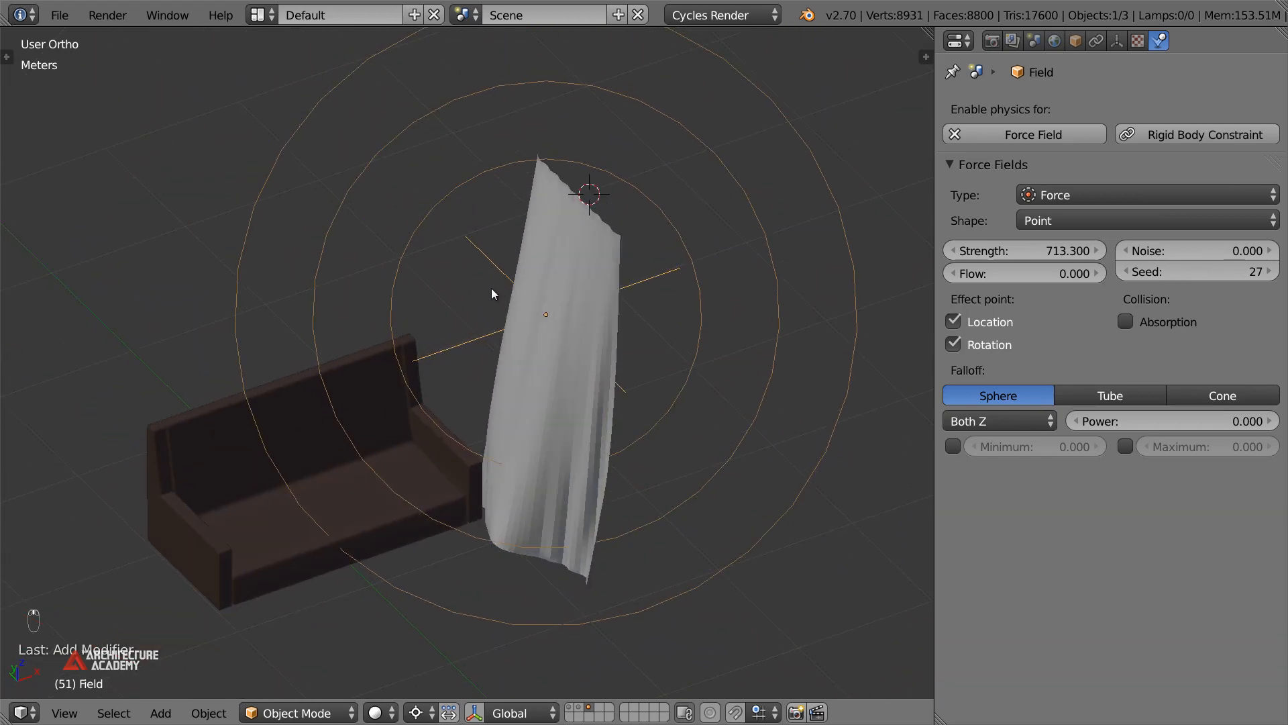
middle_click_drag(584, 304, 557, 301)
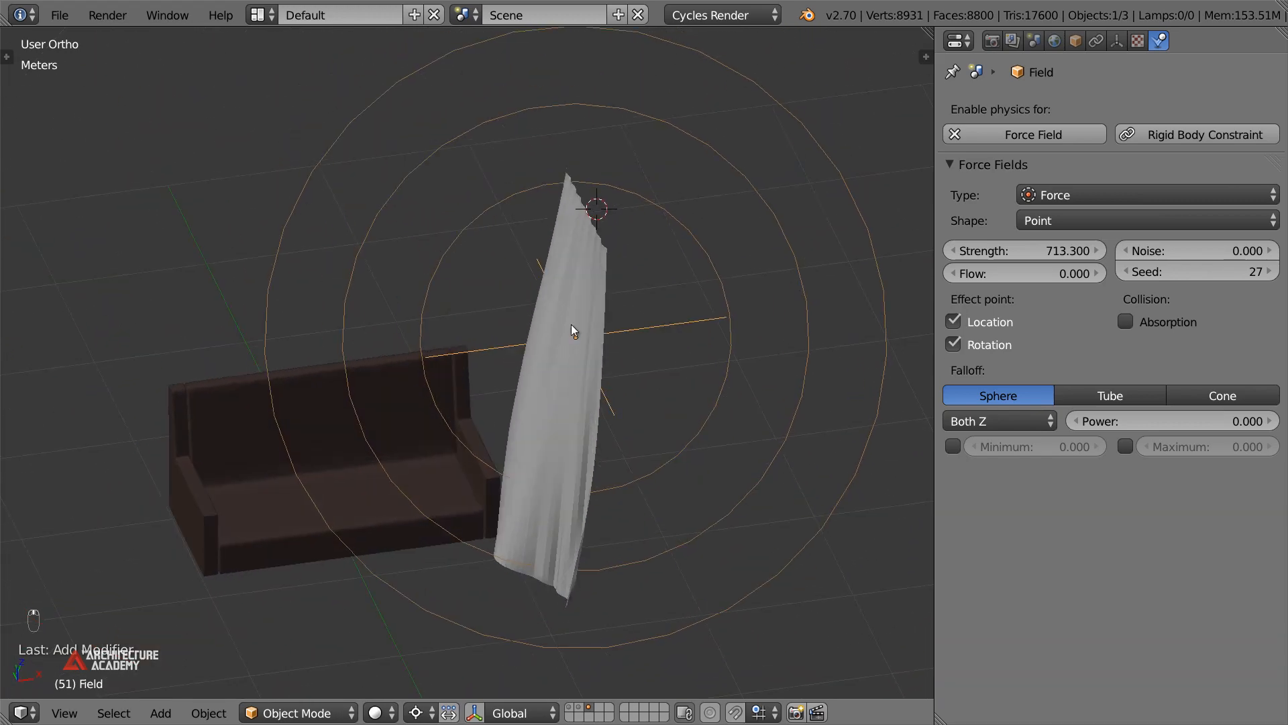
mouse_move(549, 347)
middle_mouse_down()
mouse_move(629, 353)
mouse_move(552, 361)
mouse_move(565, 356)
middle_mouse_up()
key("KP_0")
right_click(628, 337)
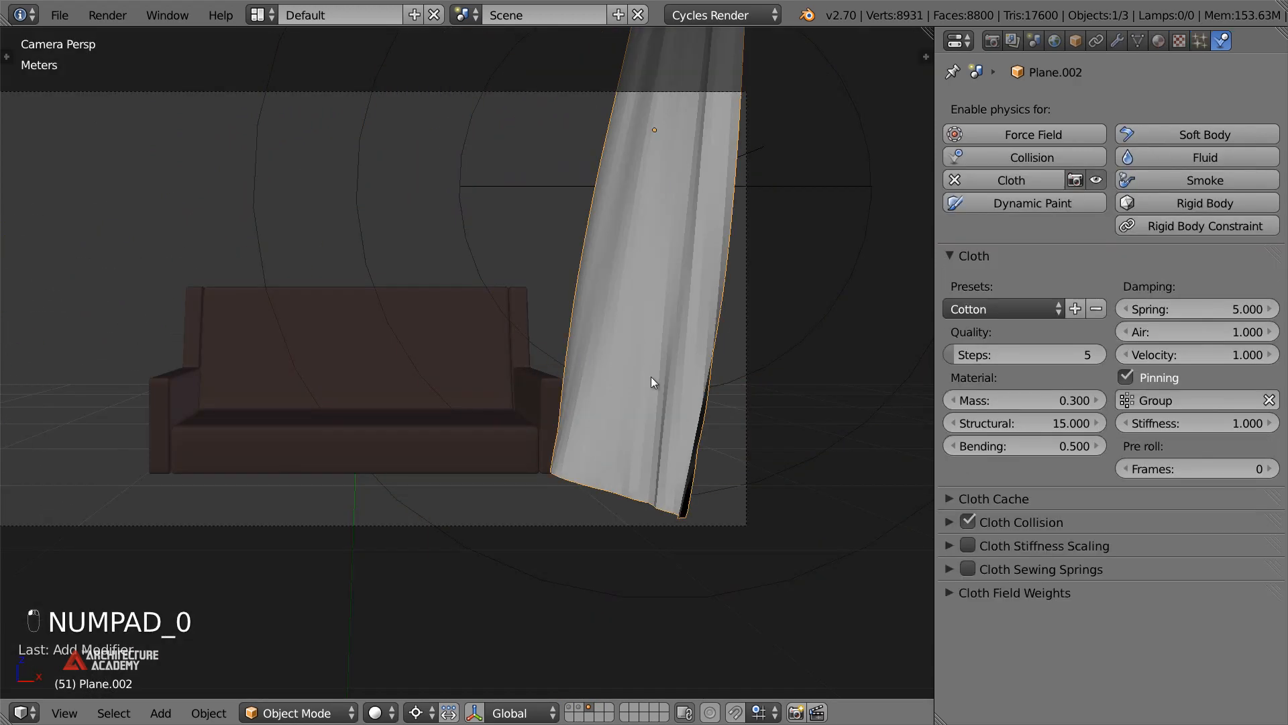
left_click(568, 708, "shift")
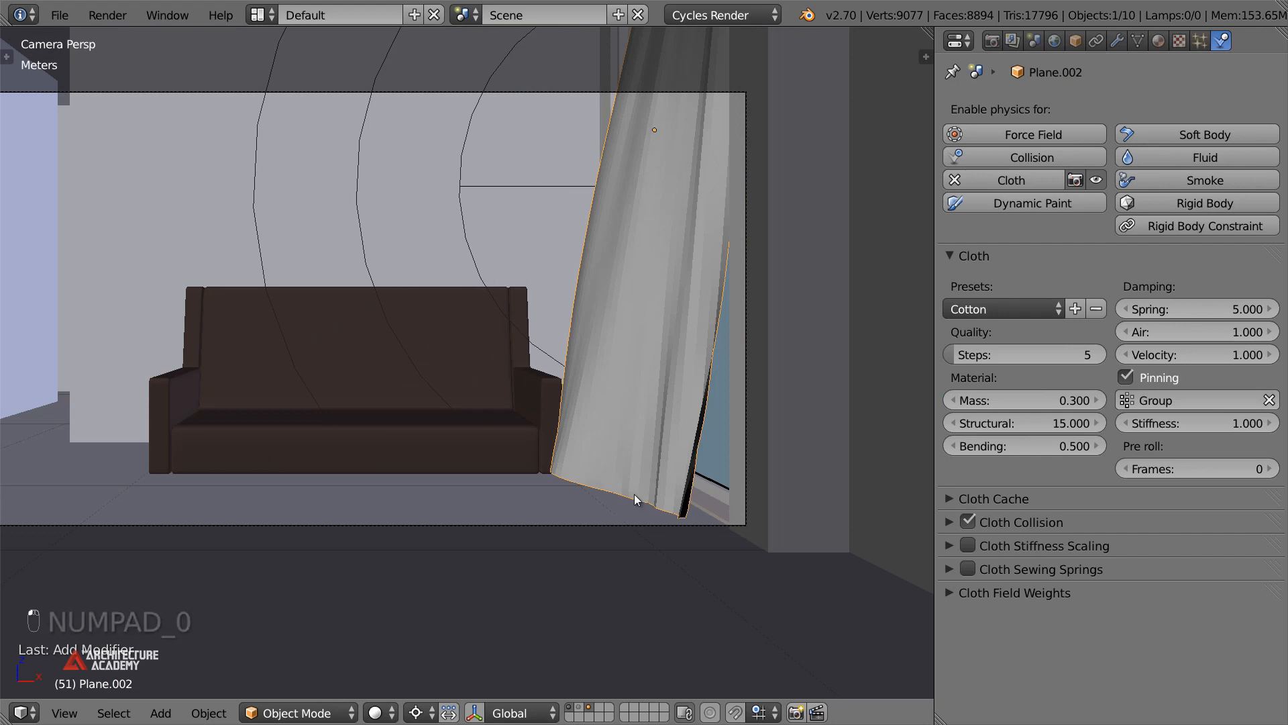
Step the timeline back frame by frame to frame 40 to choose the curtain's draped shape
key("Left")
key("Left")
key("Left")
key("Left")
key("Left")
key("Left")
key("Left")
key("Left")
key("Left")
key("Left")
key("Left")
key("Left")
key("Left")
key("Left")
key("Left")
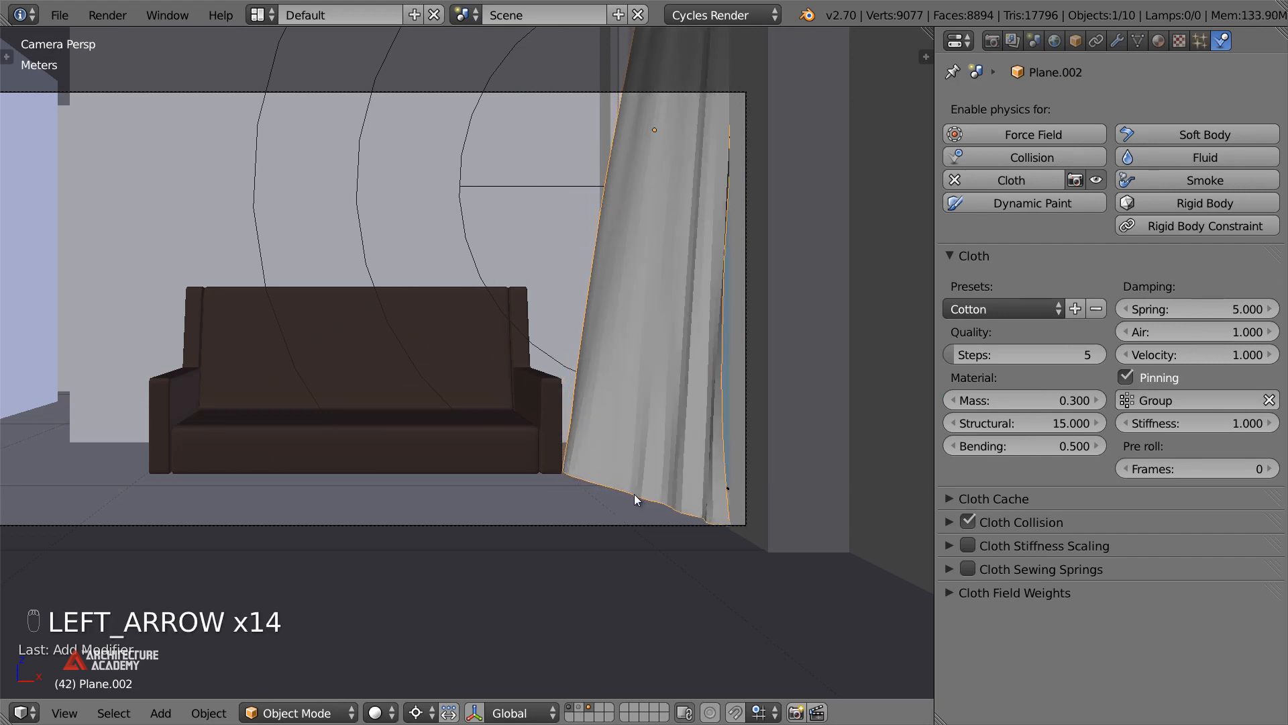
key("Left")
key("Right")
key("Left")
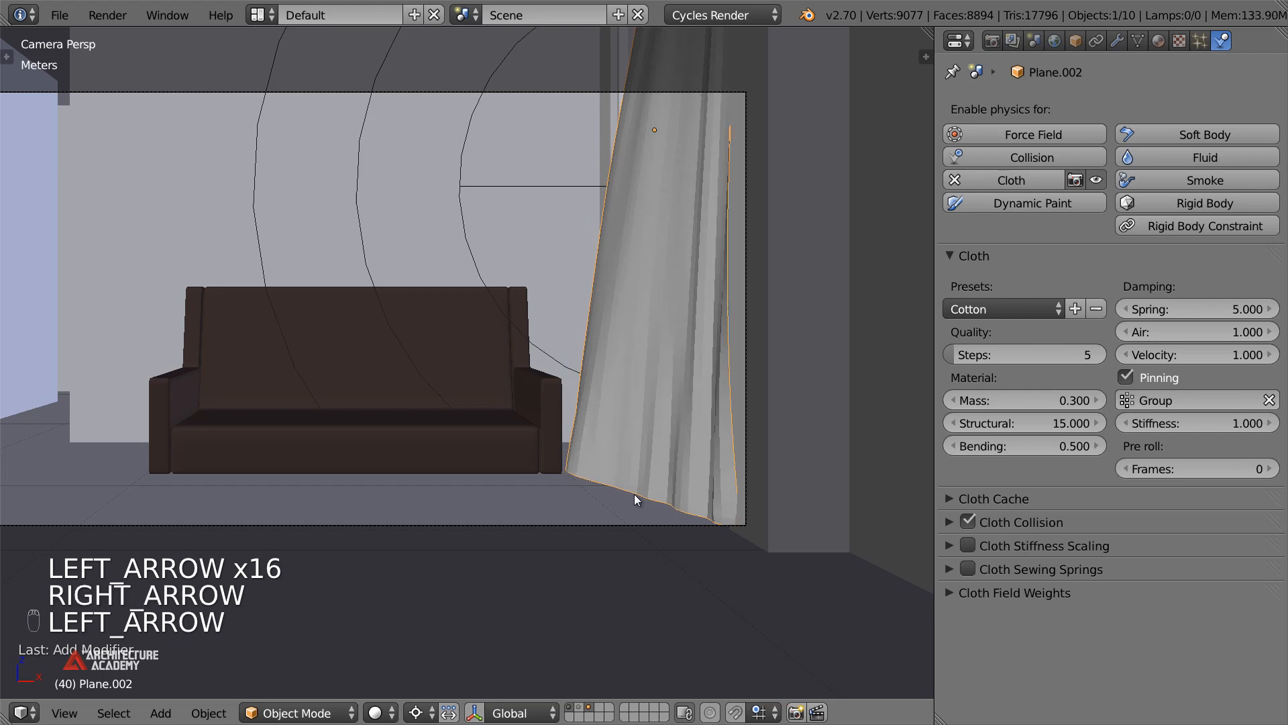
Check the curtain in wireframe and solid shading, from outside the room and through the camera
key("z")
key("z")
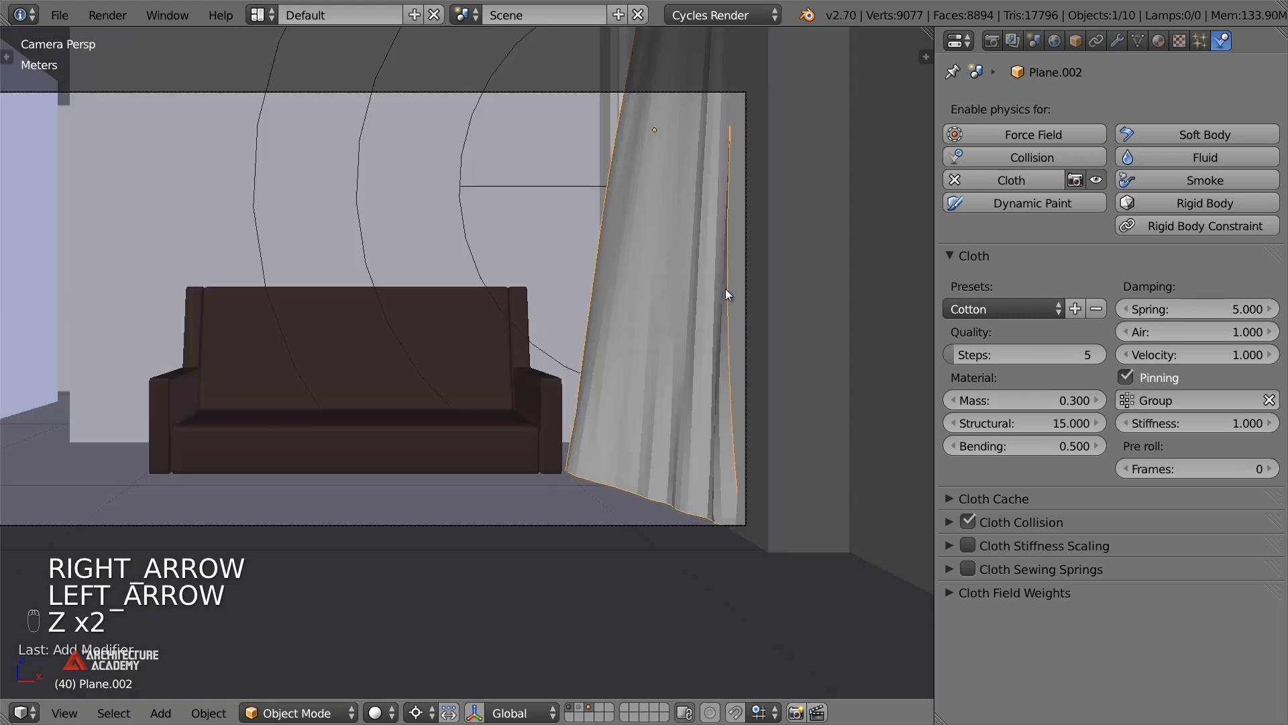
middle_click_drag(734, 279, 689, 390)
scroll(689, 390, "down", 4)
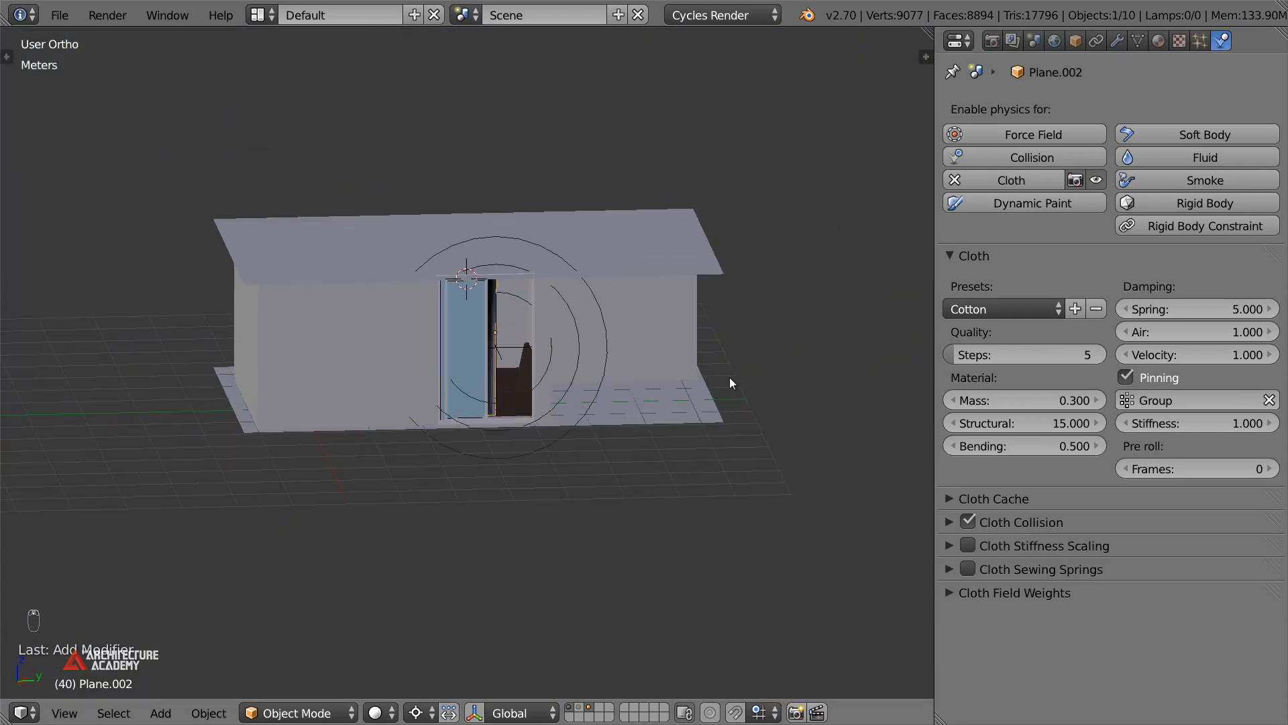
key("KP_0")
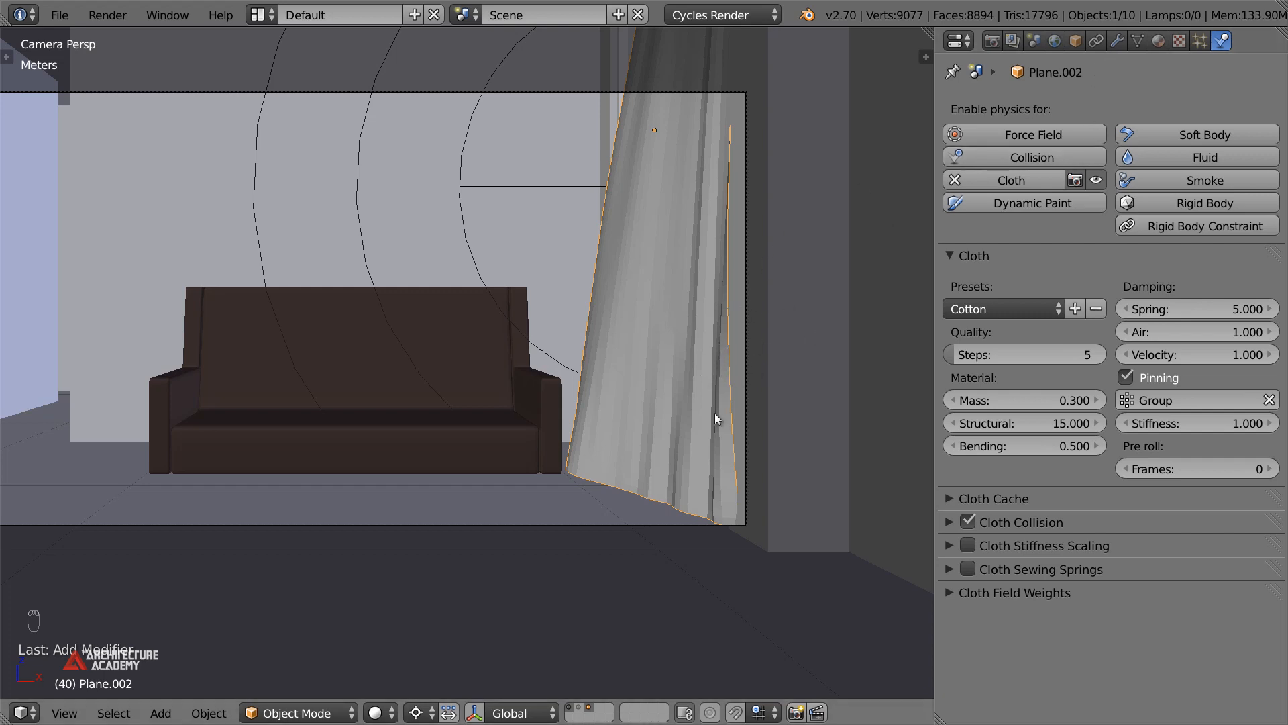
Duplicate the curtain in place and move the copy to the last layer as a backup
key("z")
middle_click_drag(725, 408, 622, 454)
scroll(623, 451, "down", 3)
key("shift+d")
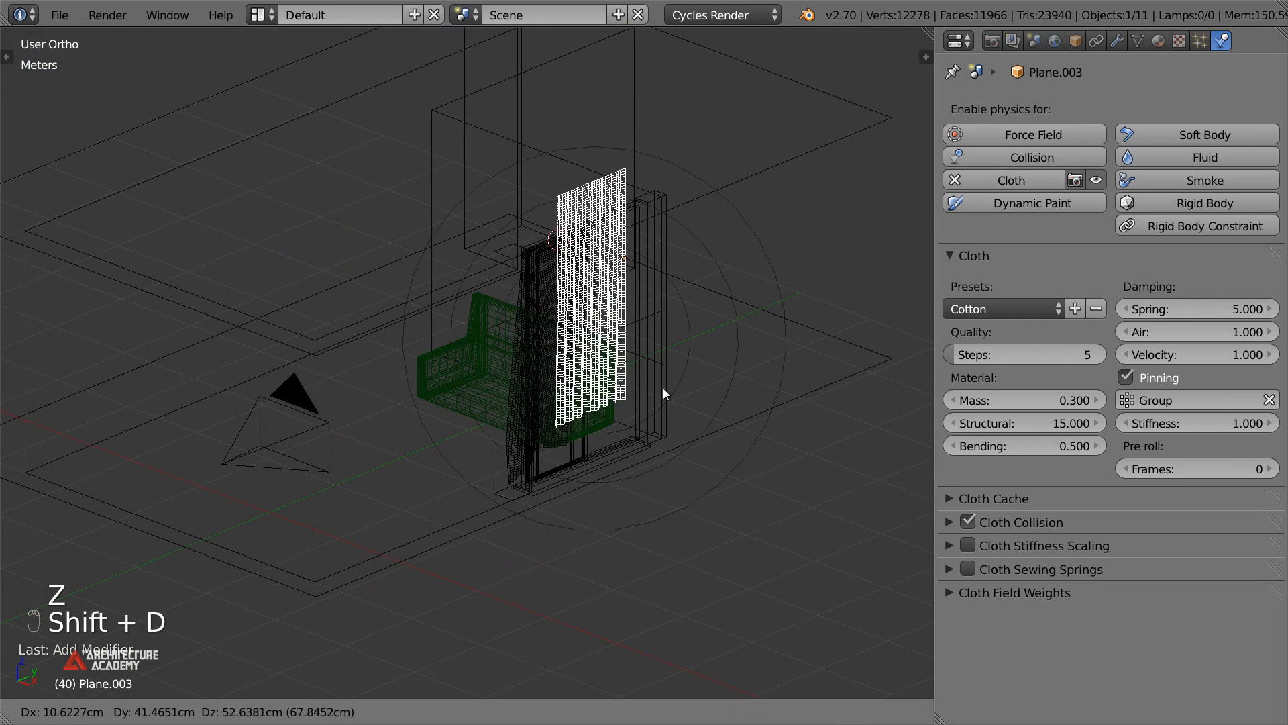
right_click(663, 388)
key("m")
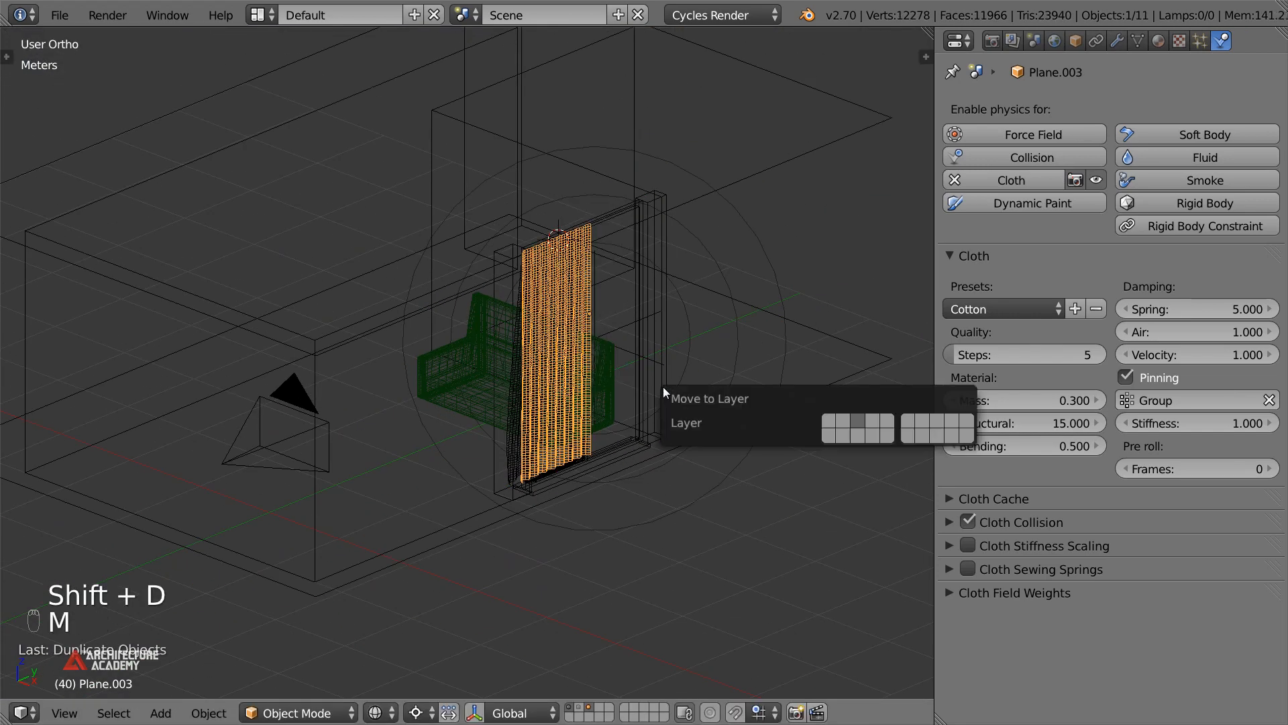
left_click(962, 438)
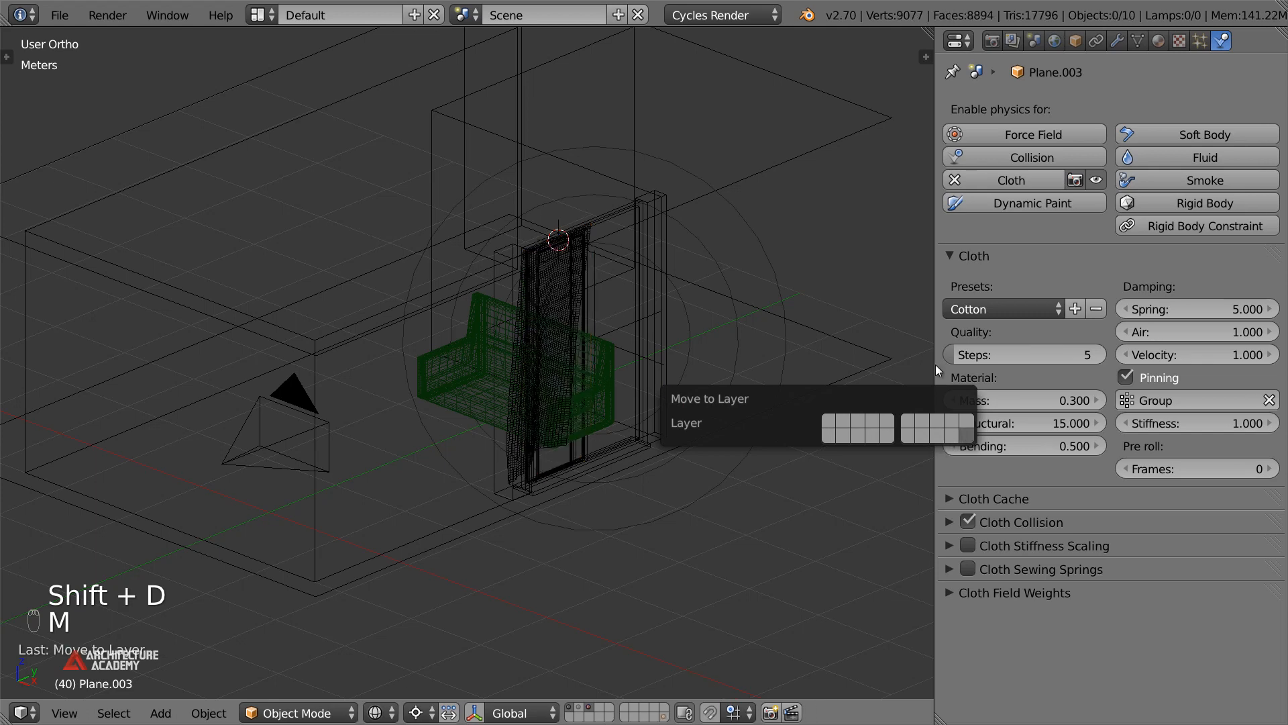
Apply both the Subsurf and the Cloth modifiers on the original curtain
right_click(564, 277)
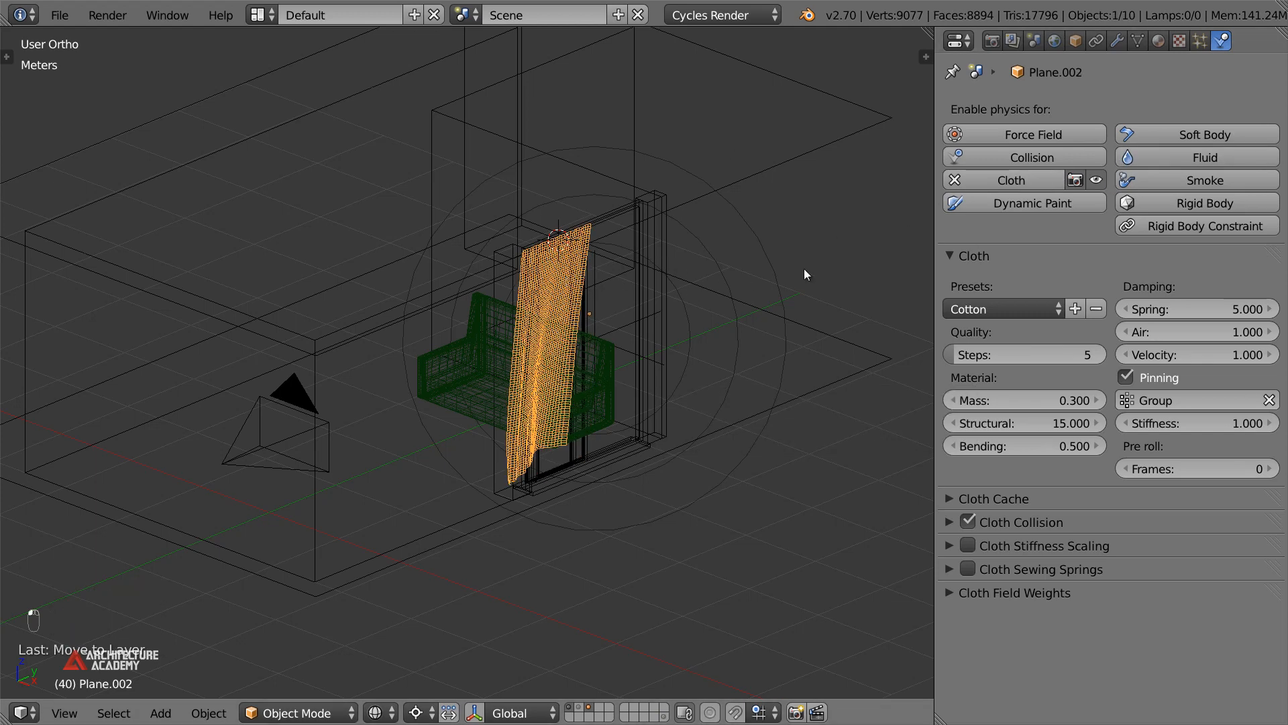
left_click(1117, 40)
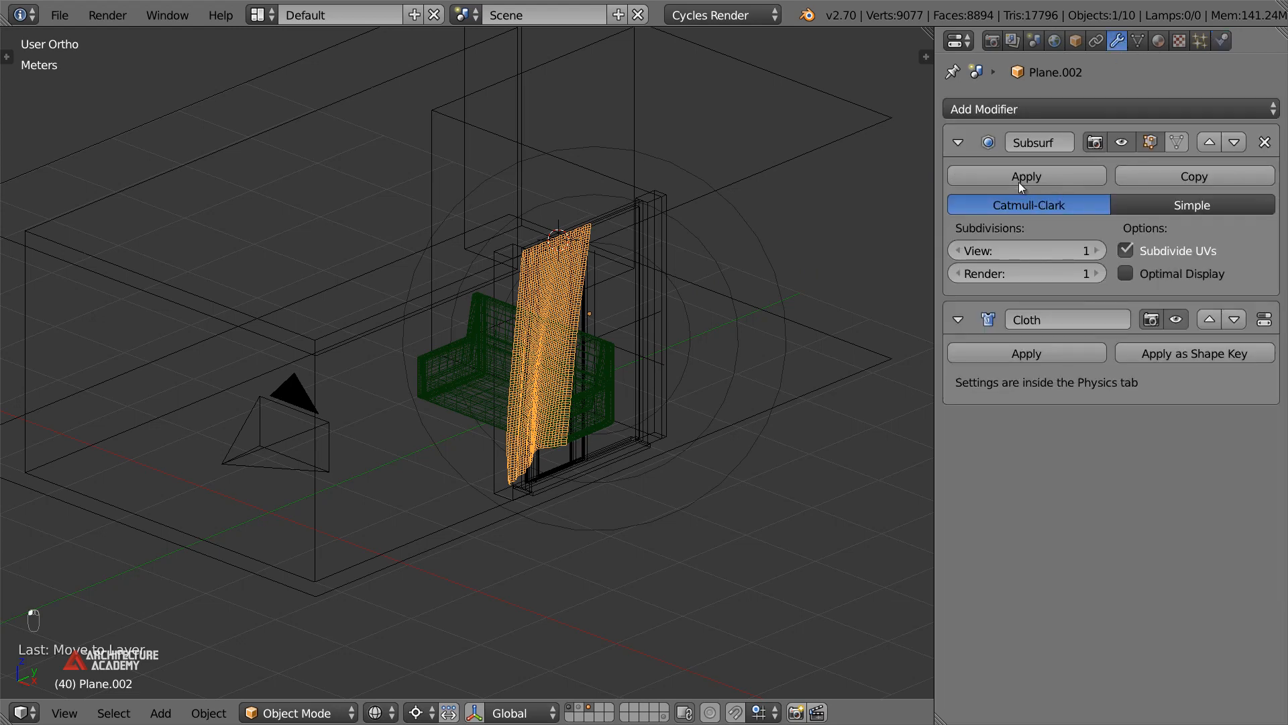
left_click(1016, 176)
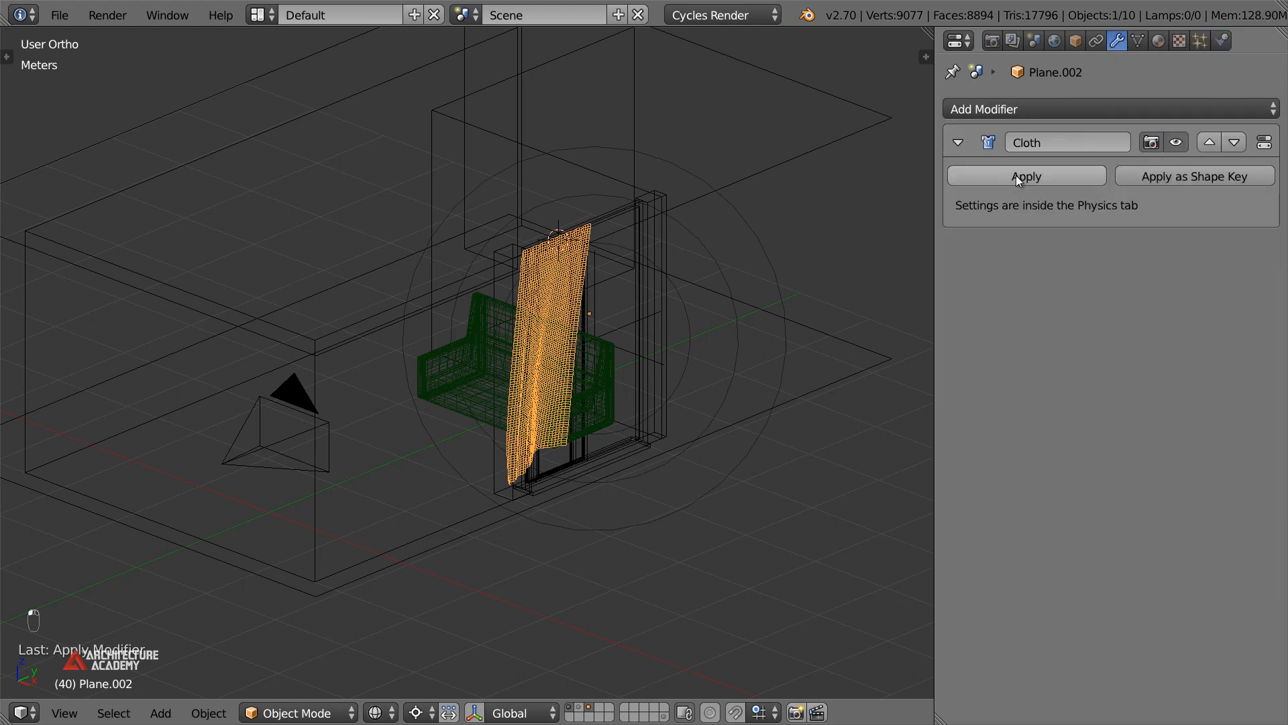
left_click(1016, 175)
Examine the curtain's mesh geometry in Edit Mode from another angle
key("Tab")
key("a")
key("a")
middle_click_drag(575, 291, 502, 279)
key("a")
key("a")
key("a")
key("a")
key("Tab")
Move the force field to the last layer and the couch frame to the first layer
right_click(505, 303)
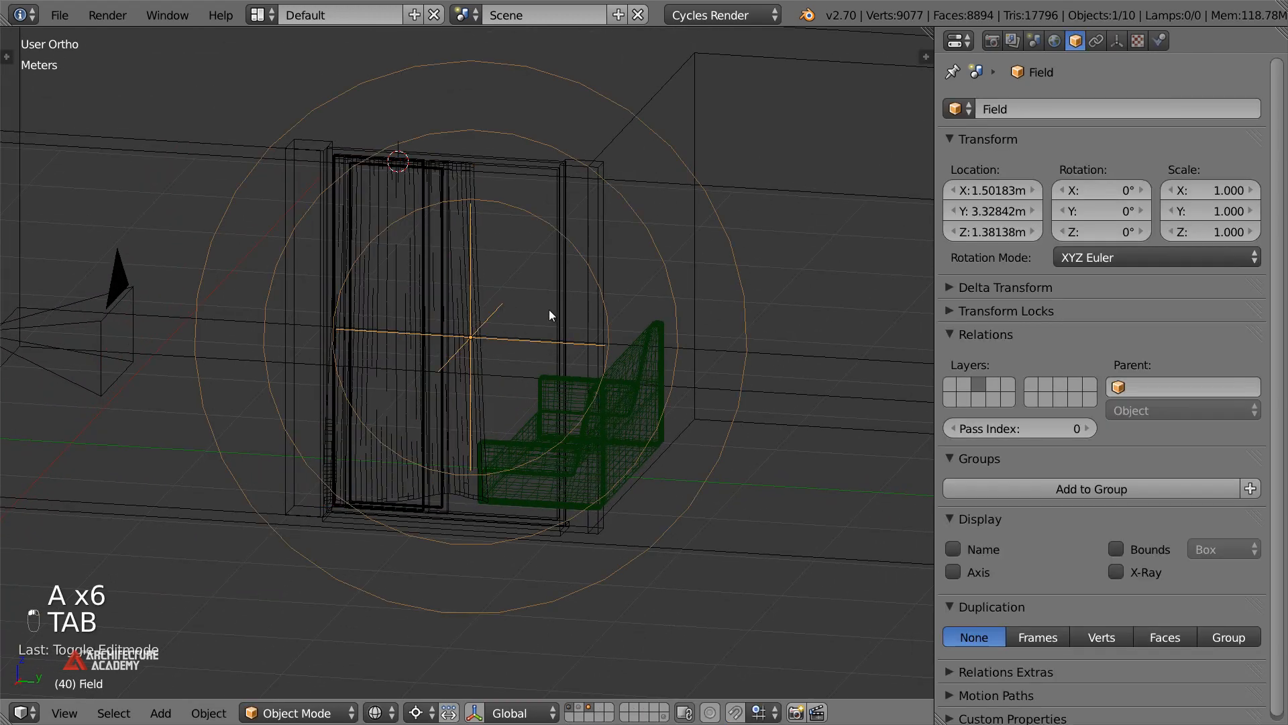
key("m")
left_click(901, 333)
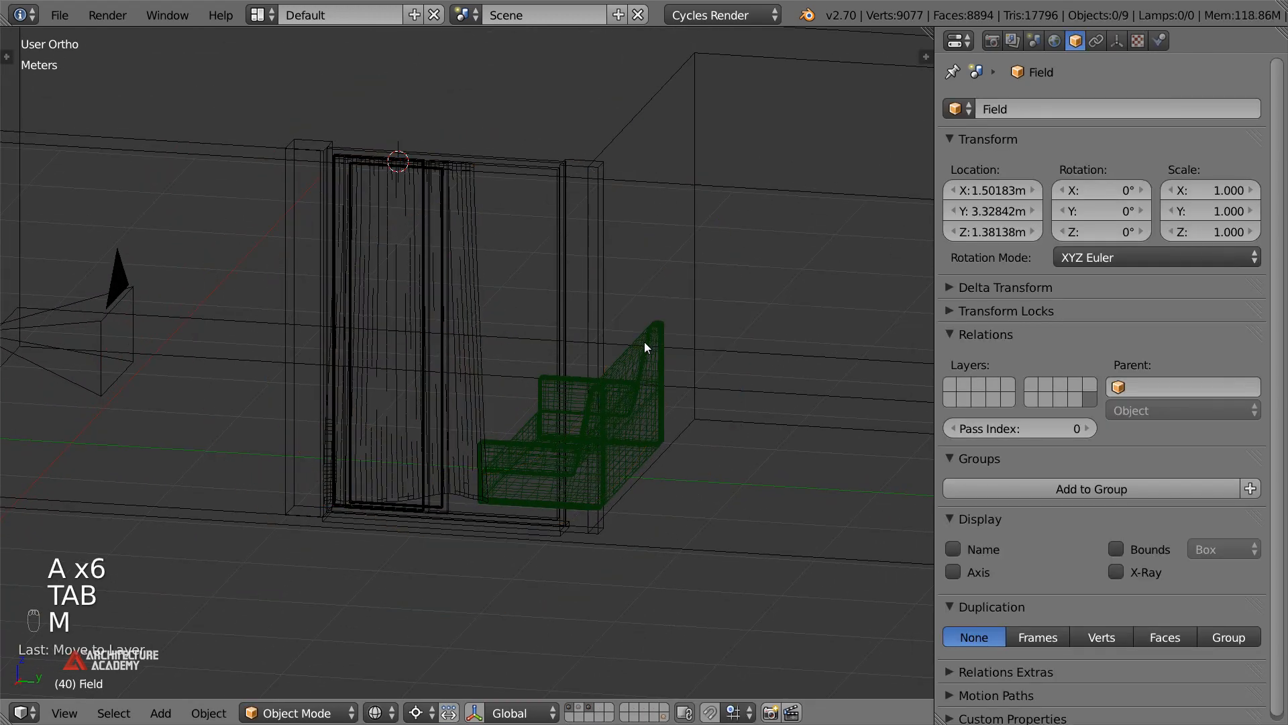
right_click(612, 389)
key("m")
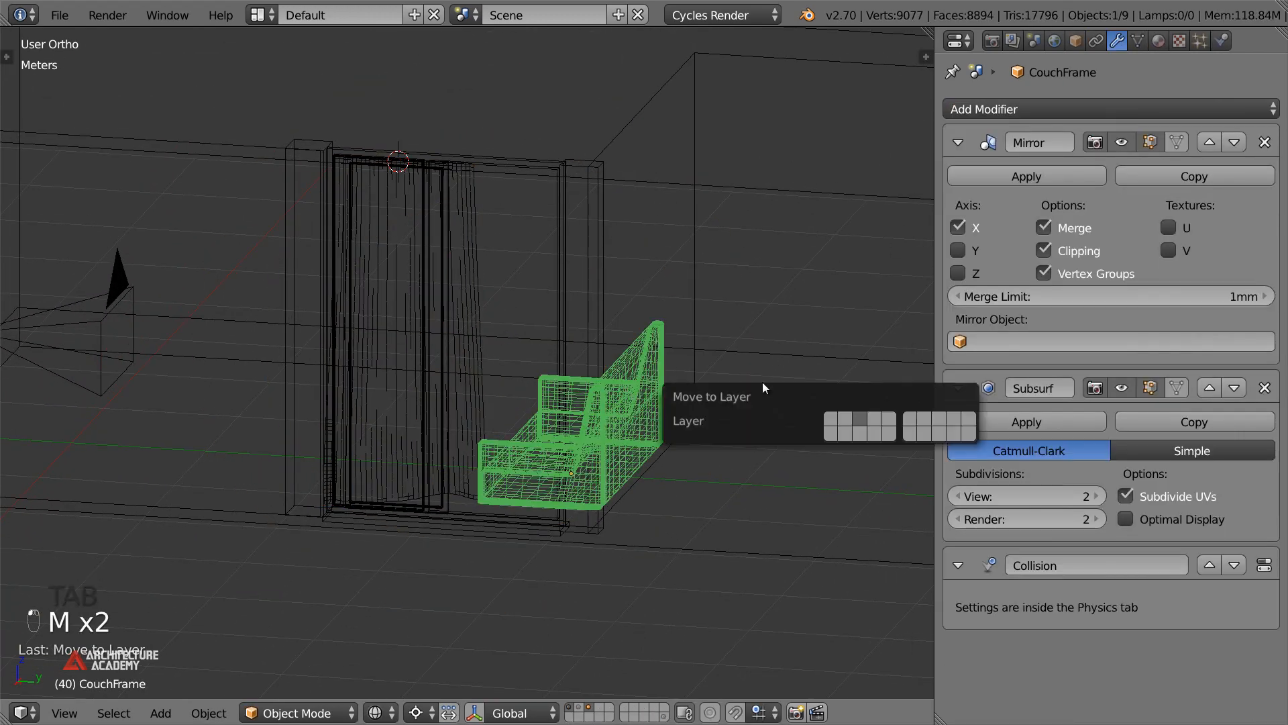
left_click(836, 417)
Select the curtain in the solid camera view and apply smooth shading to it
key("KP_0")
key("z")
right_click(574, 401)
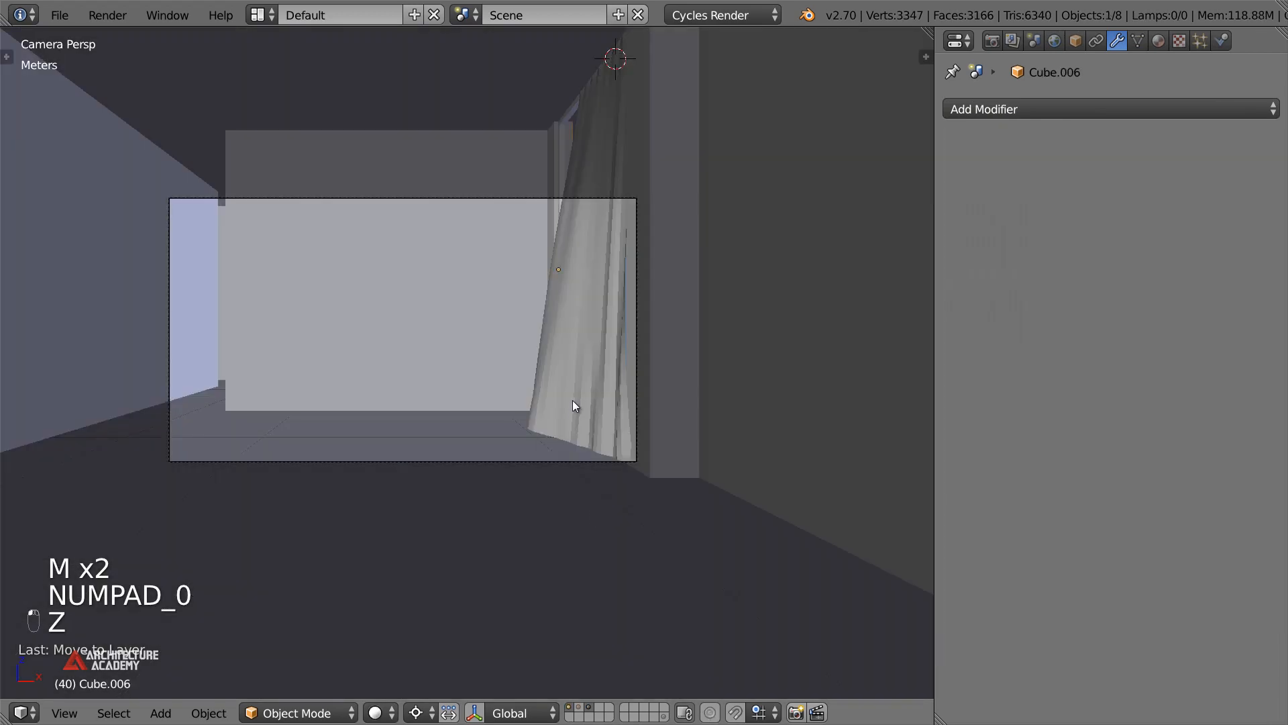
scroll(489, 420, "up", 3)
right_click(489, 420)
key("t")
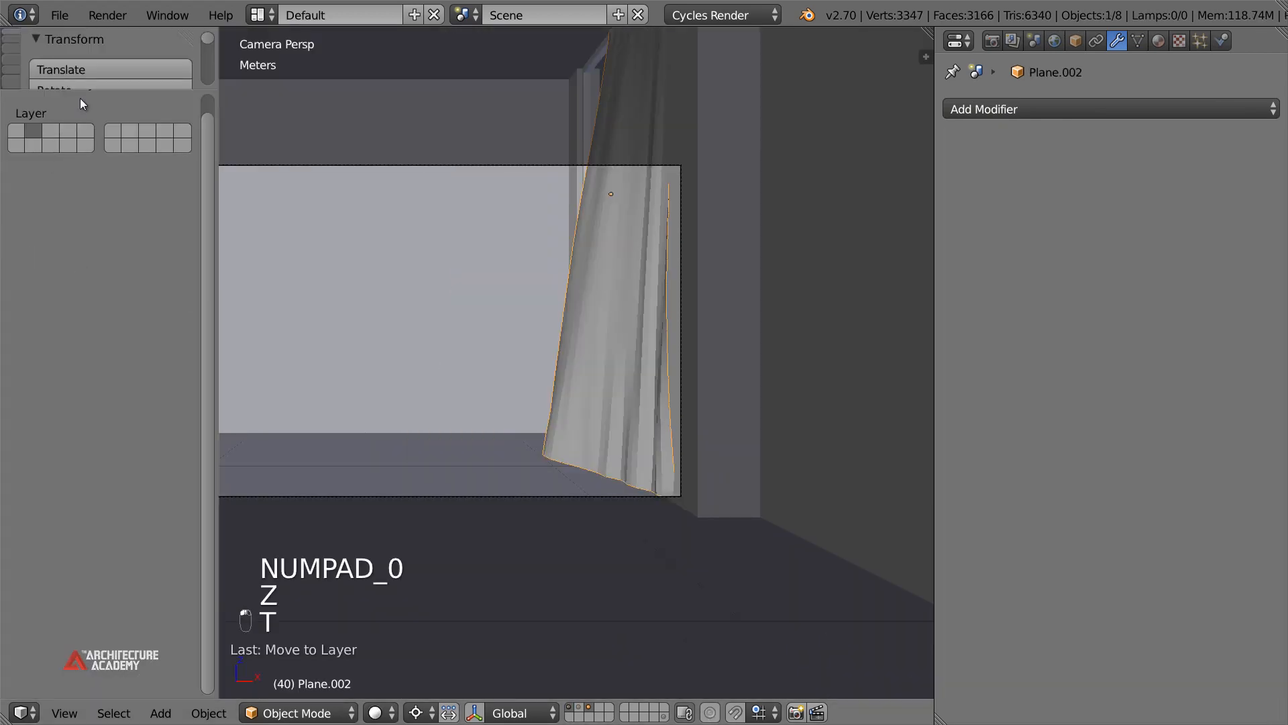
left_click(82, 340)
key("t")
Move the curtain about 4.4 cm along the Y axis in the top wireframe view
scroll(490, 362, "down", 1)
middle_click_drag(505, 360, 415, 399)
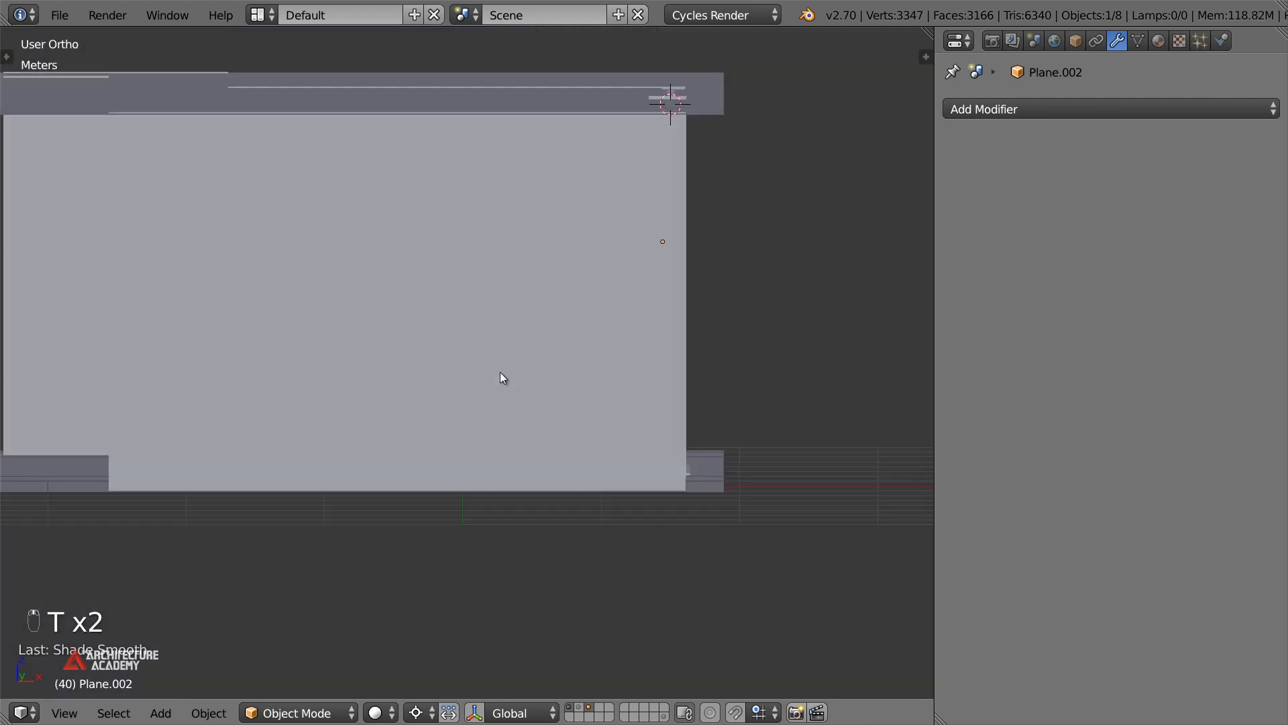
key("z")
key("KP_7")
middle_click_drag(506, 397, 363, 373, "shift")
scroll(510, 406, "up", 4)
middle_click_drag(553, 425, 514, 405, "shift")
key("g")
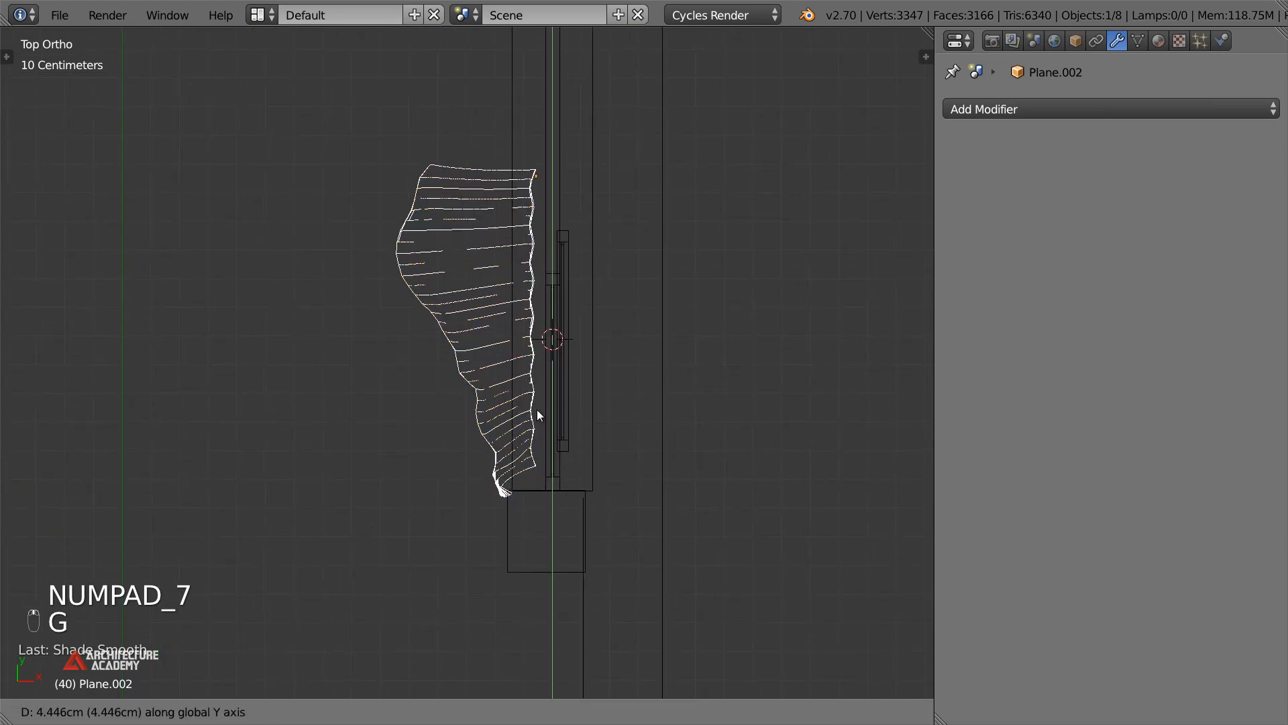
left_click(537, 410)
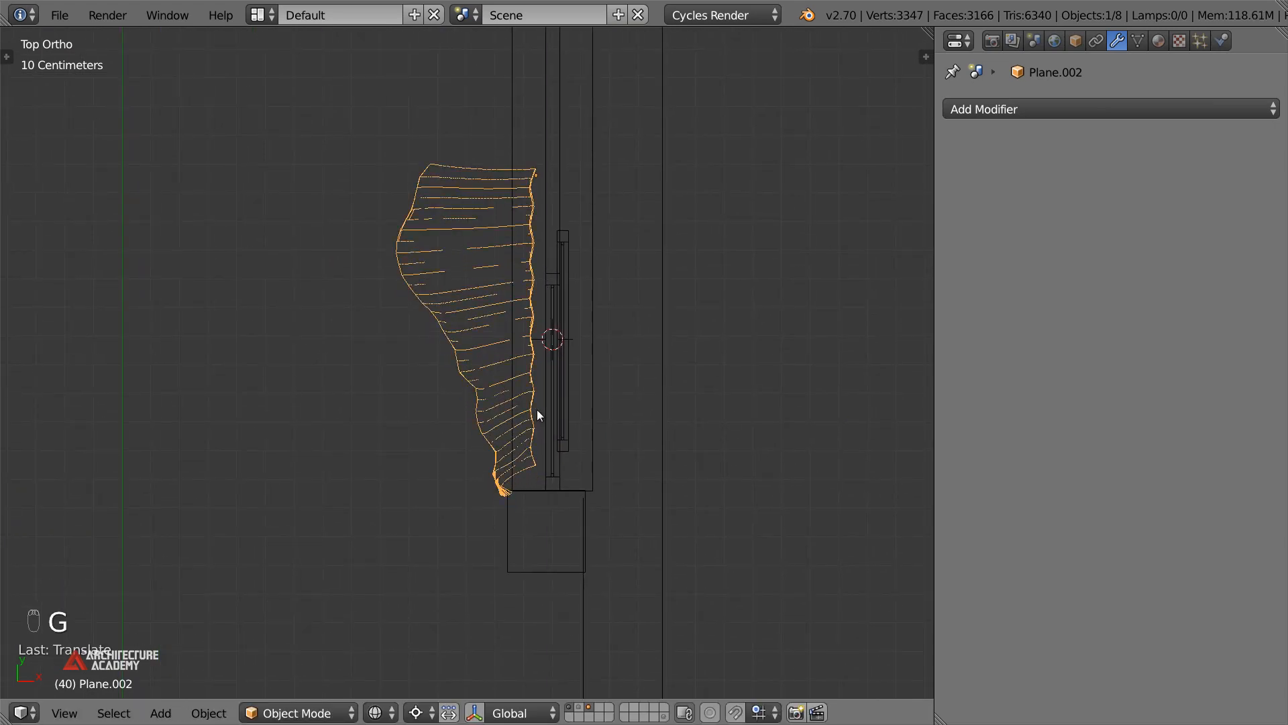
Reset the curtain's origin point with the Set Origin command
middle_click_drag(531, 392, 584, 239)
key("ctrl+alt+shift+c")
left_click(554, 266)
key("ctrl+alt+shift+c")
left_click(571, 252)
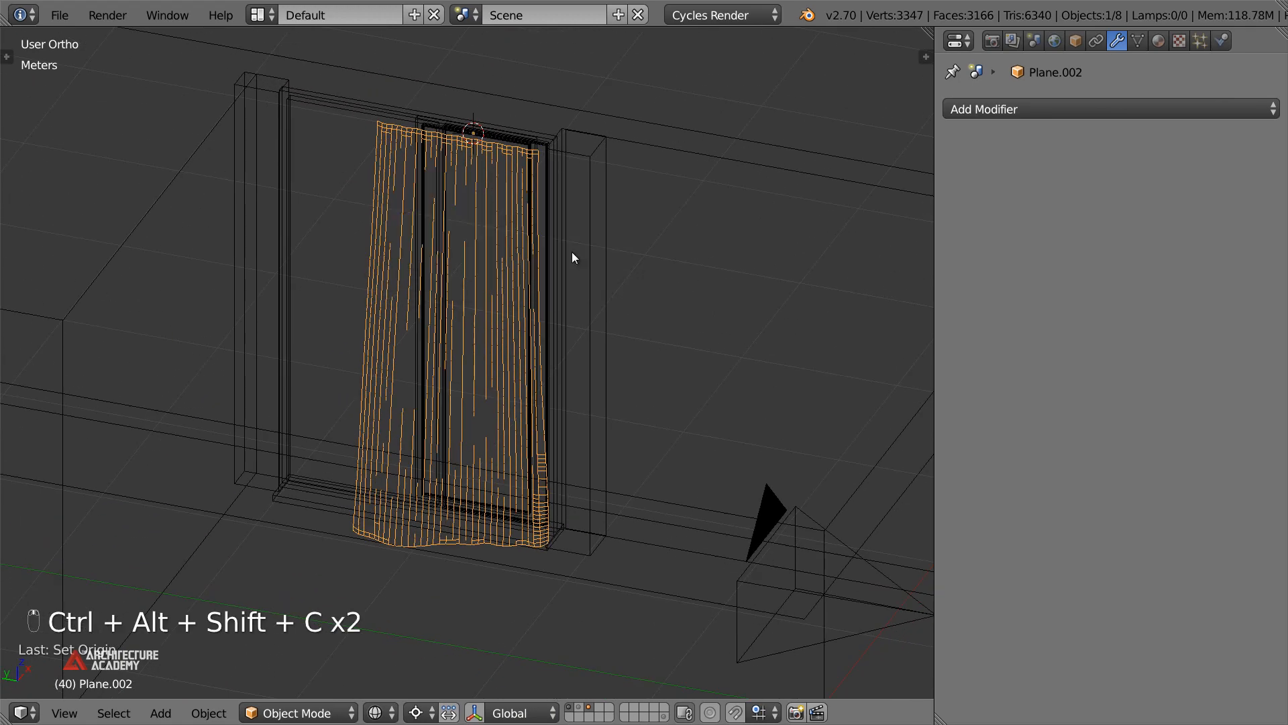
Shift the curtain about 3.4 cm along the X axis toward the window wall while checking through the camera
key("KP_0")
key("z")
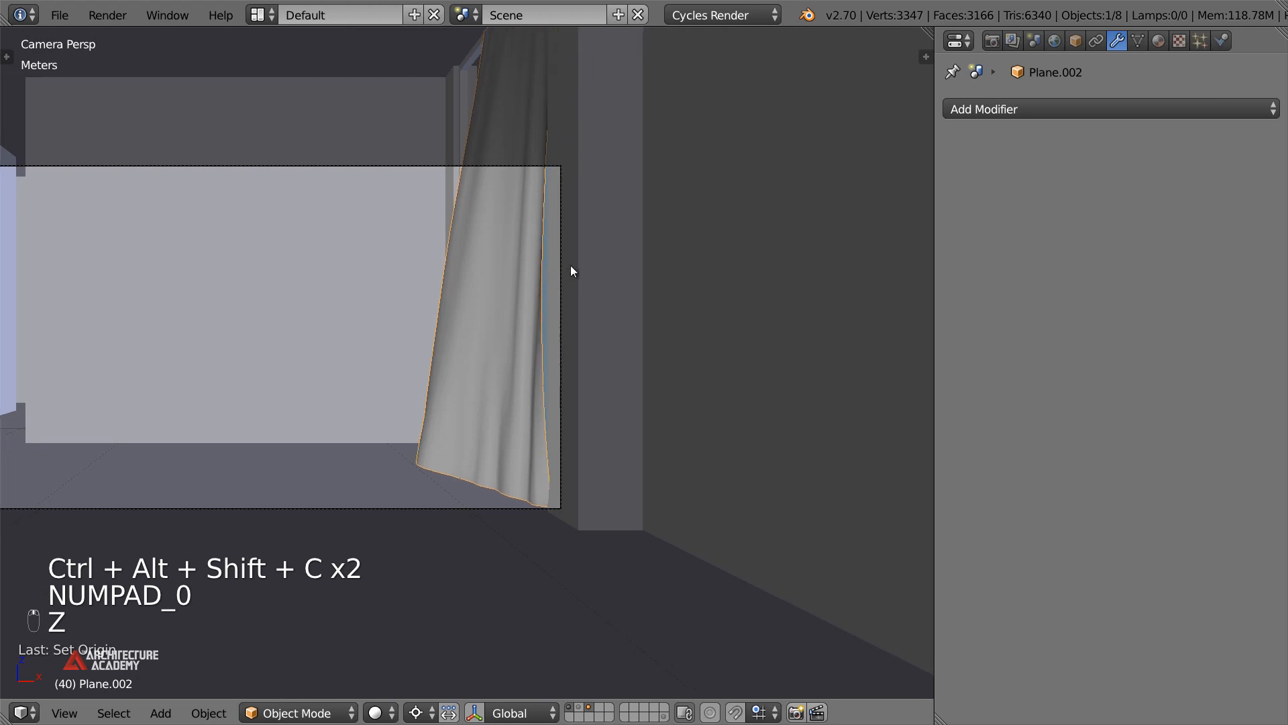
key("g")
key("x")
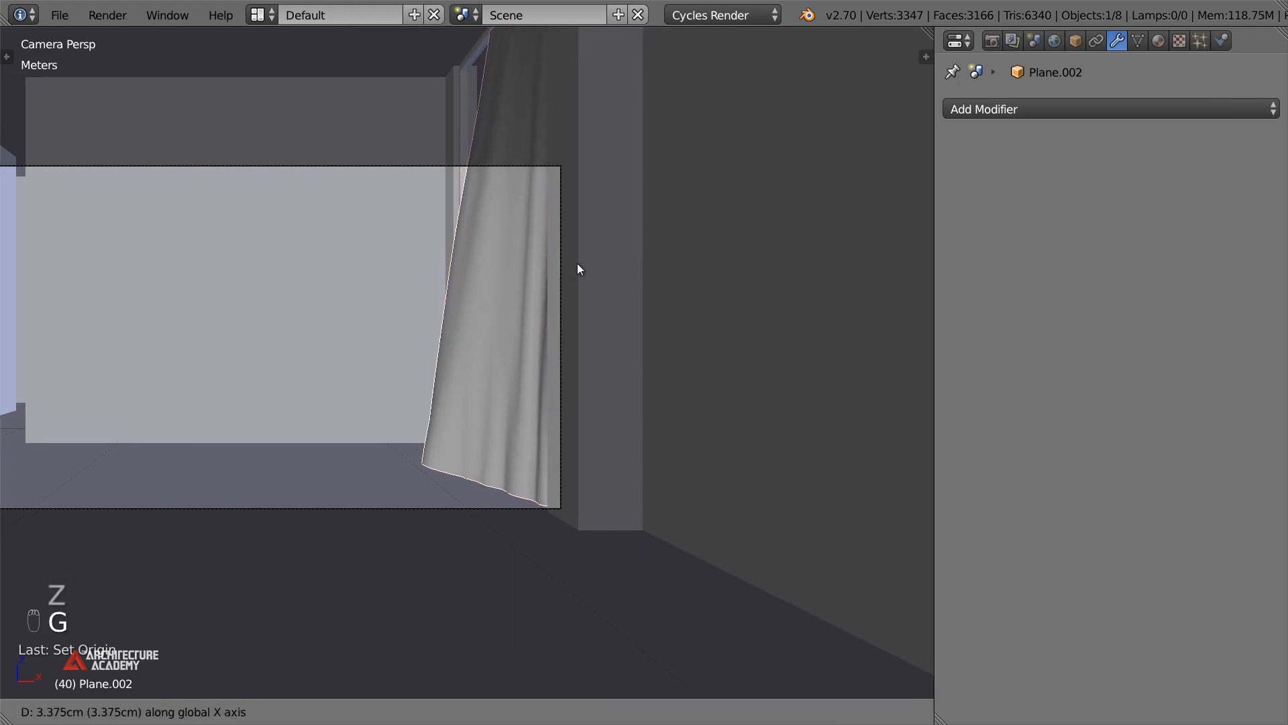
left_click(581, 261)
Open a wide node editor beside the 3D view and create a new material for the curtain
key("KP_0")
key("z")
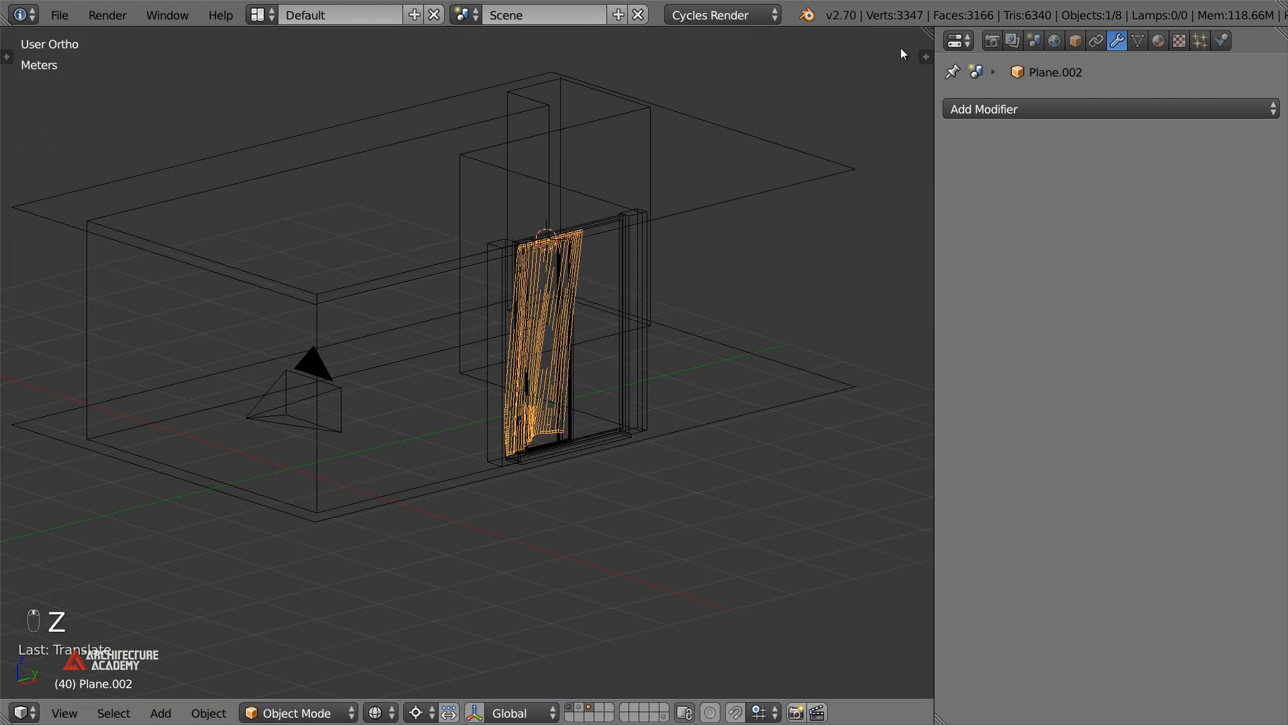
left_click_drag(928, 31, 510, 356)
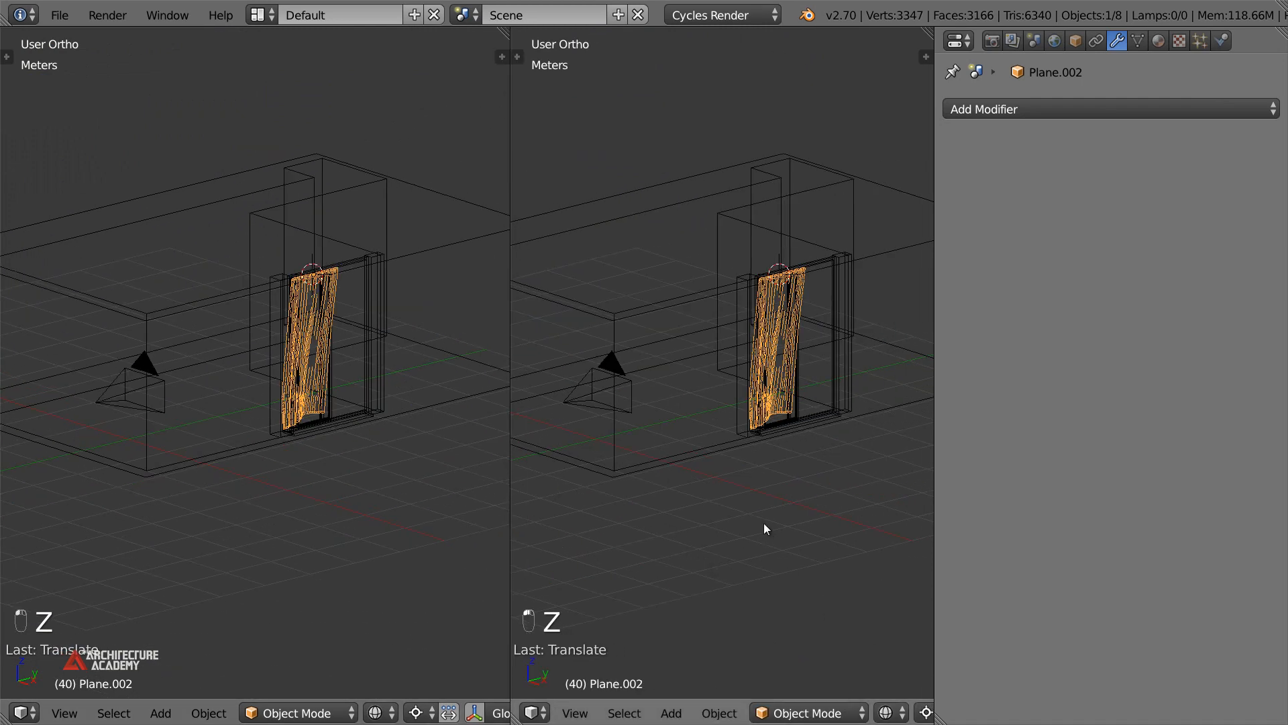
key("shift+F3")
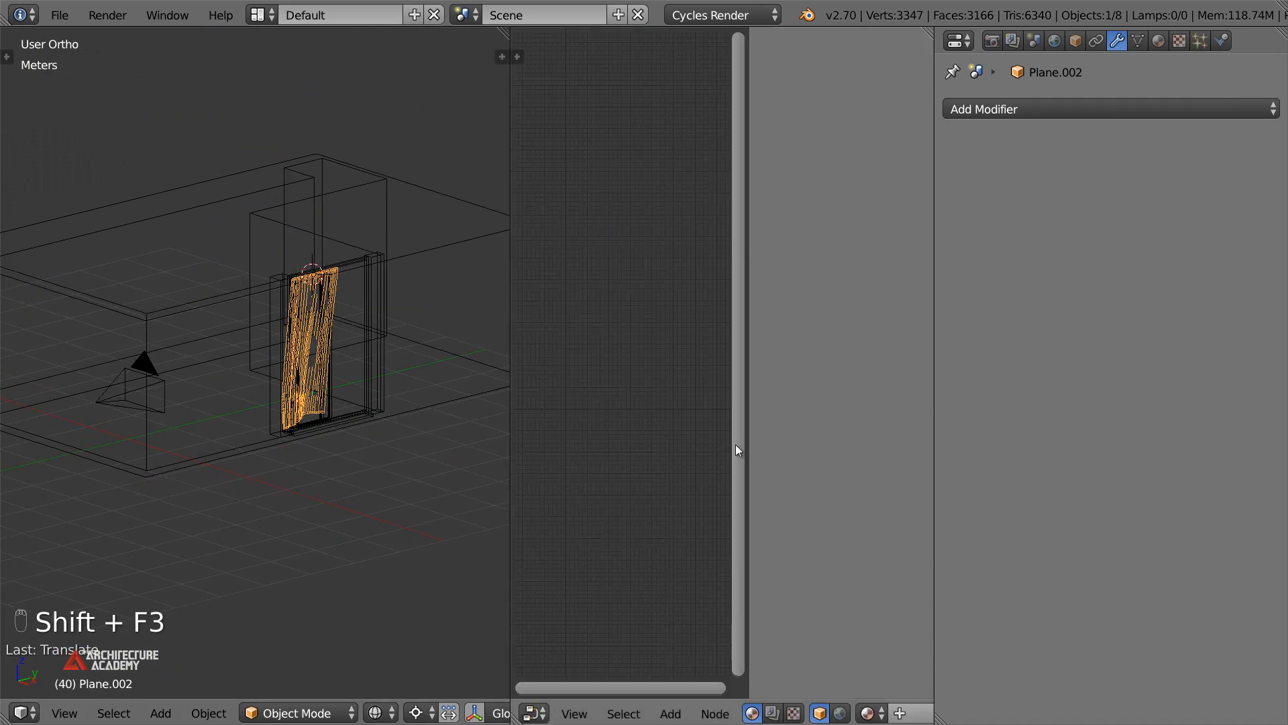
key("n")
left_click(900, 714)
left_click_drag(509, 393, 339, 390)
scroll(454, 393, "up", 7)
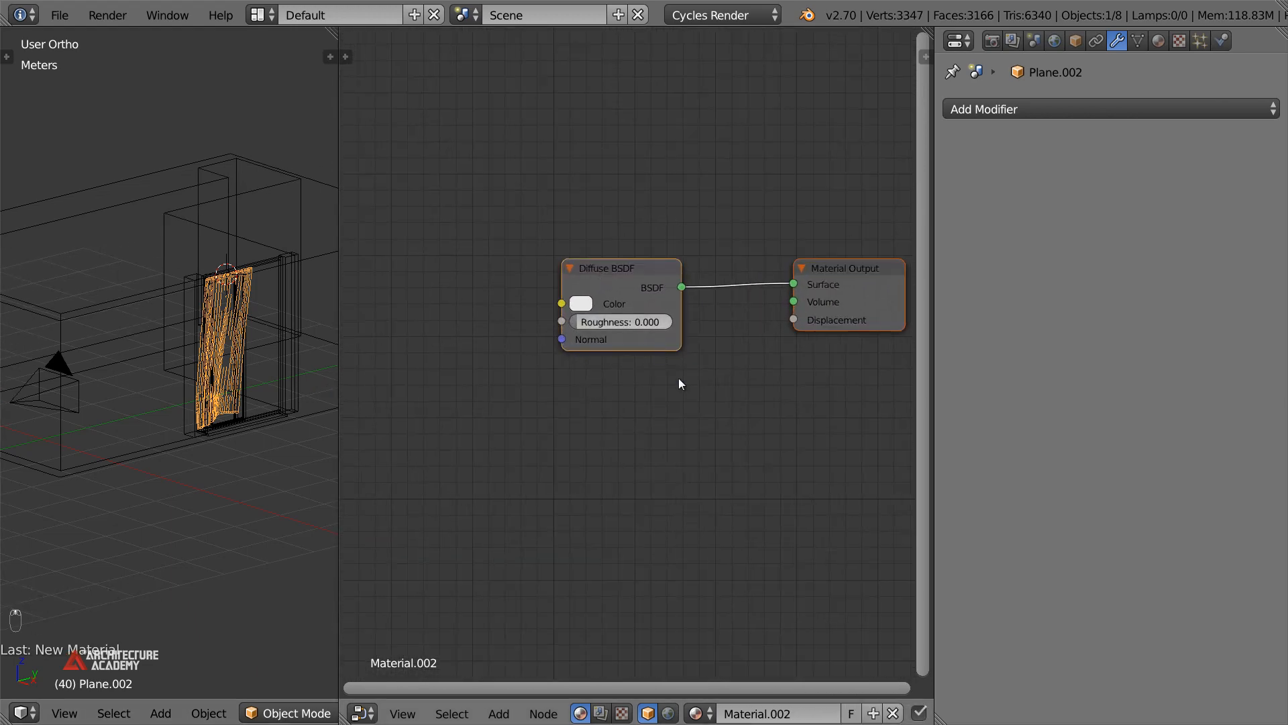
middle_click_drag(613, 394, 564, 392)
middle_click_drag(232, 428, 259, 393)
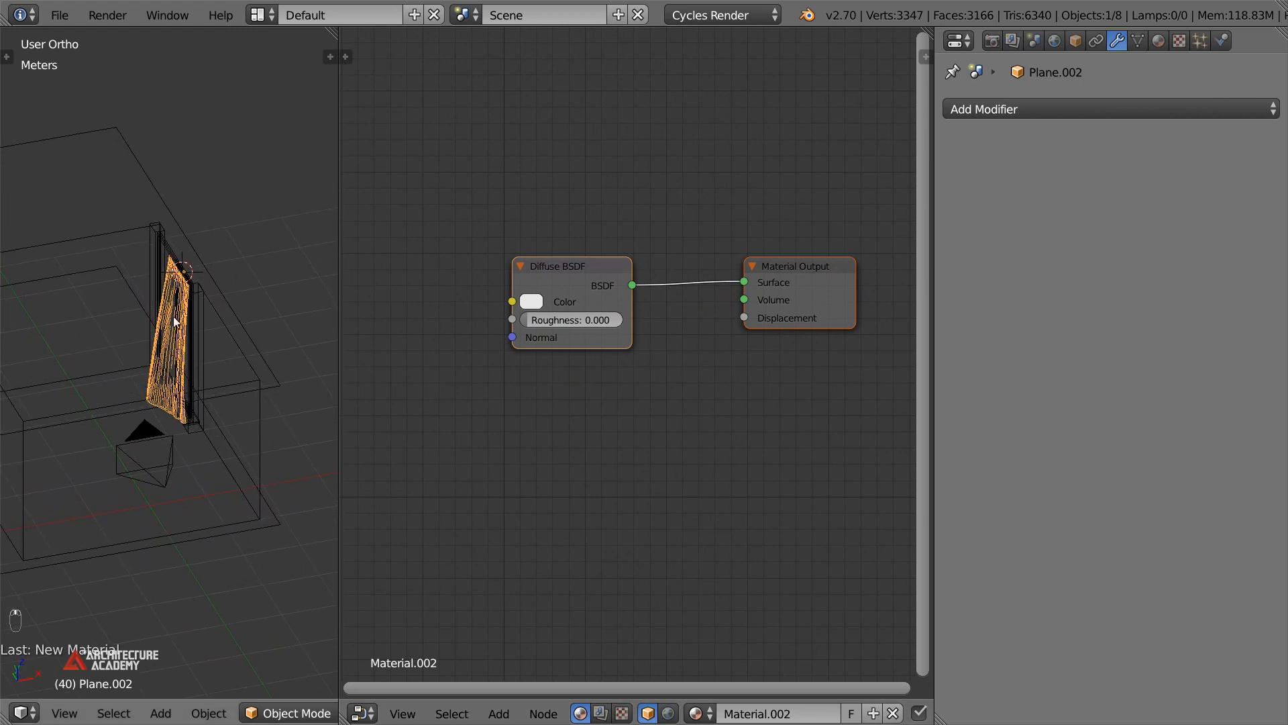
middle_click_drag(204, 343, 179, 377)
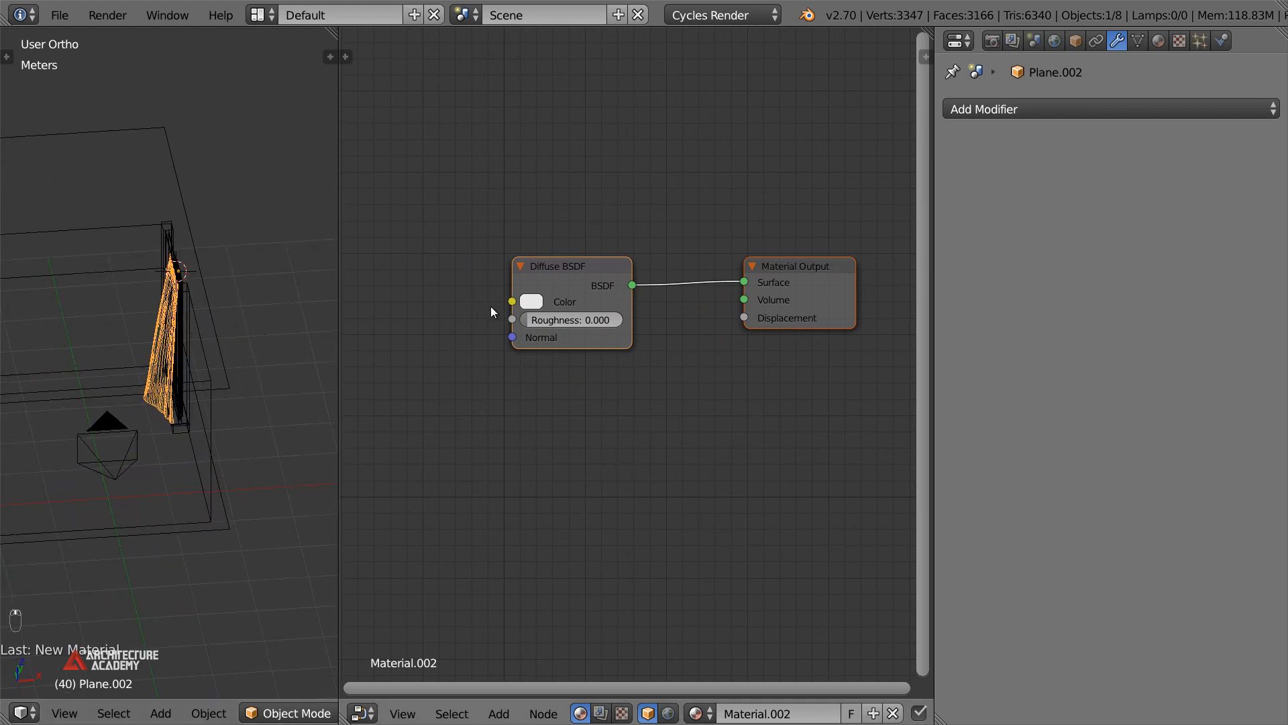
middle_click_drag(488, 305, 511, 305)
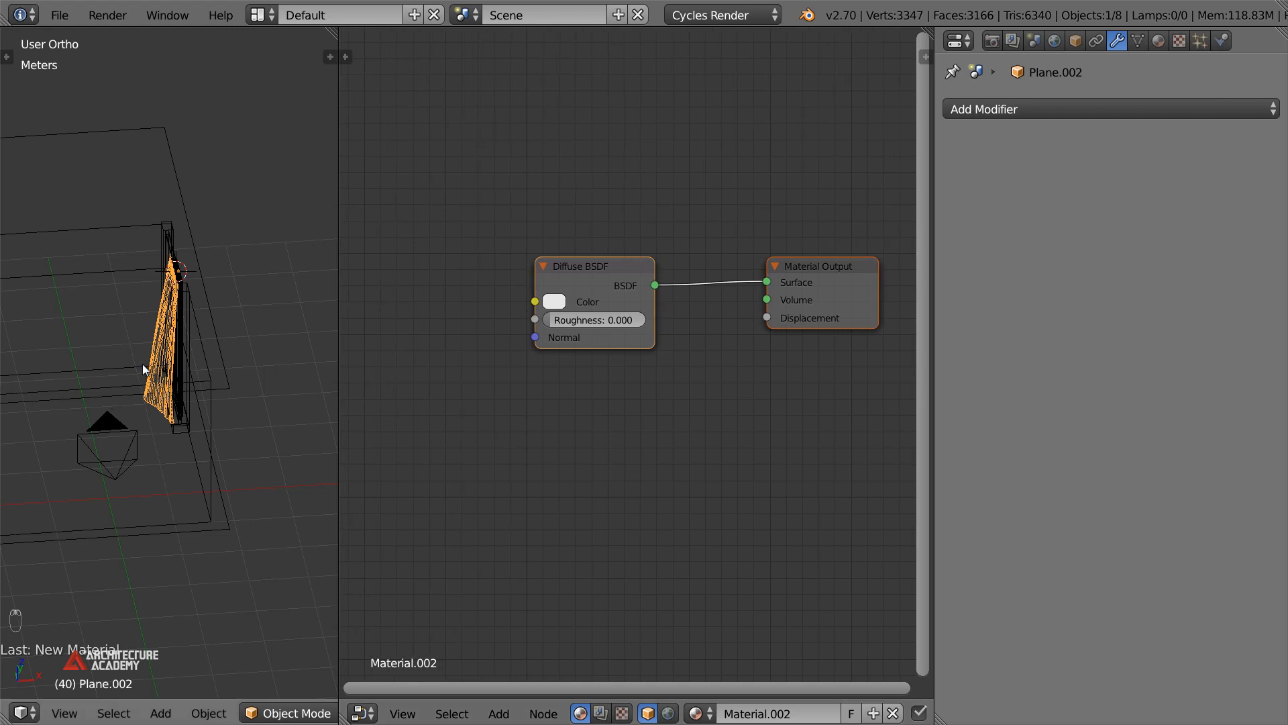
left_click(582, 276)
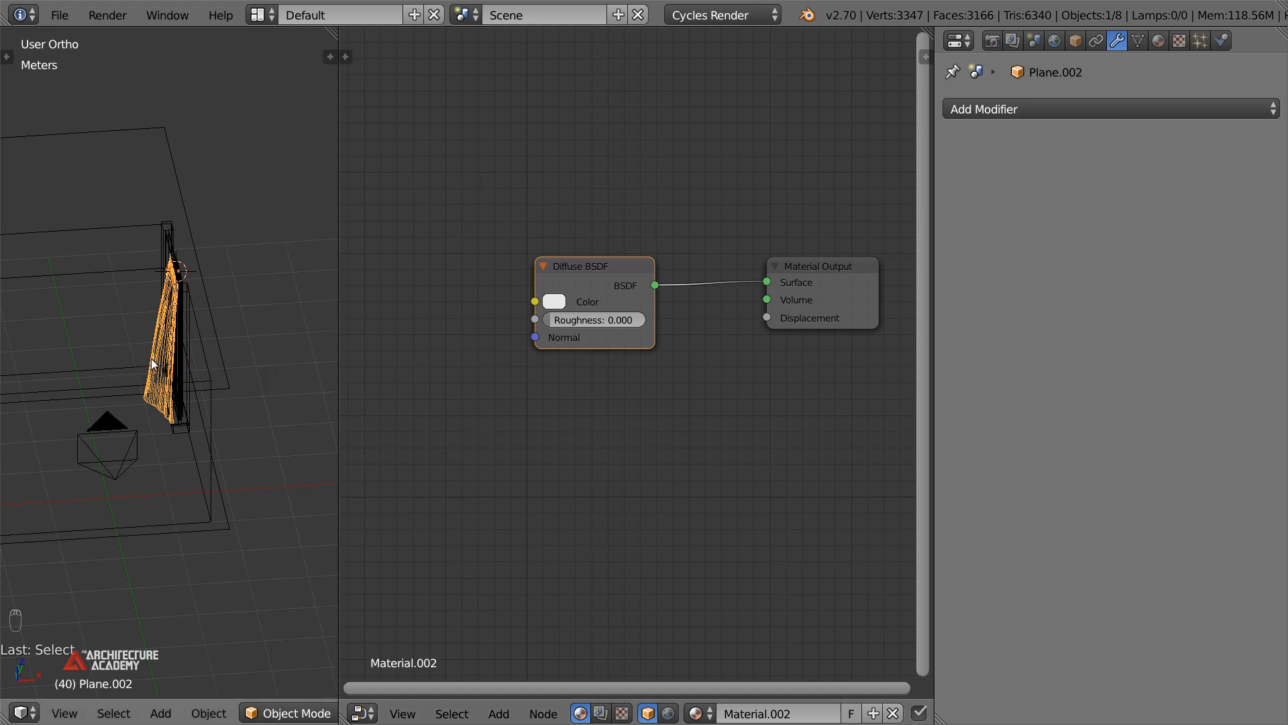
Add a Translucent BSDF node and place it directly below the Diffuse BSDF
scroll(574, 392, "down", 1)
key("shift+a")
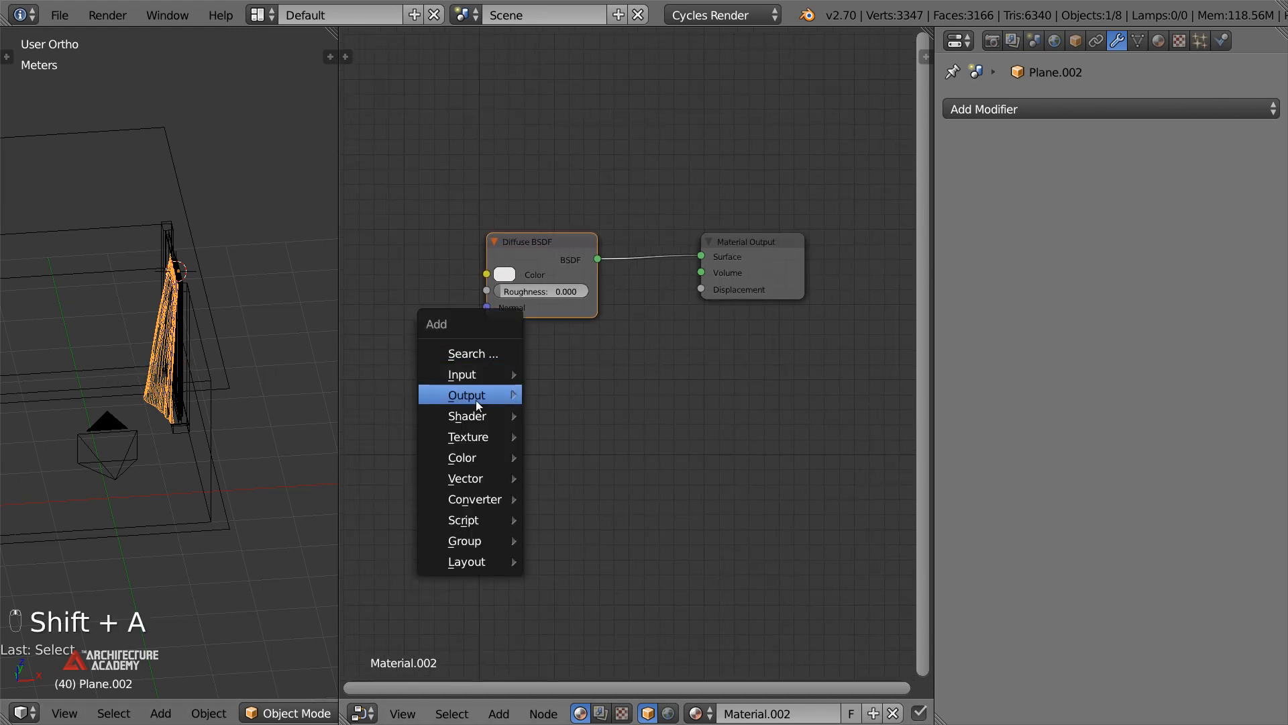
mouse_move(524, 417)
left_click(614, 166)
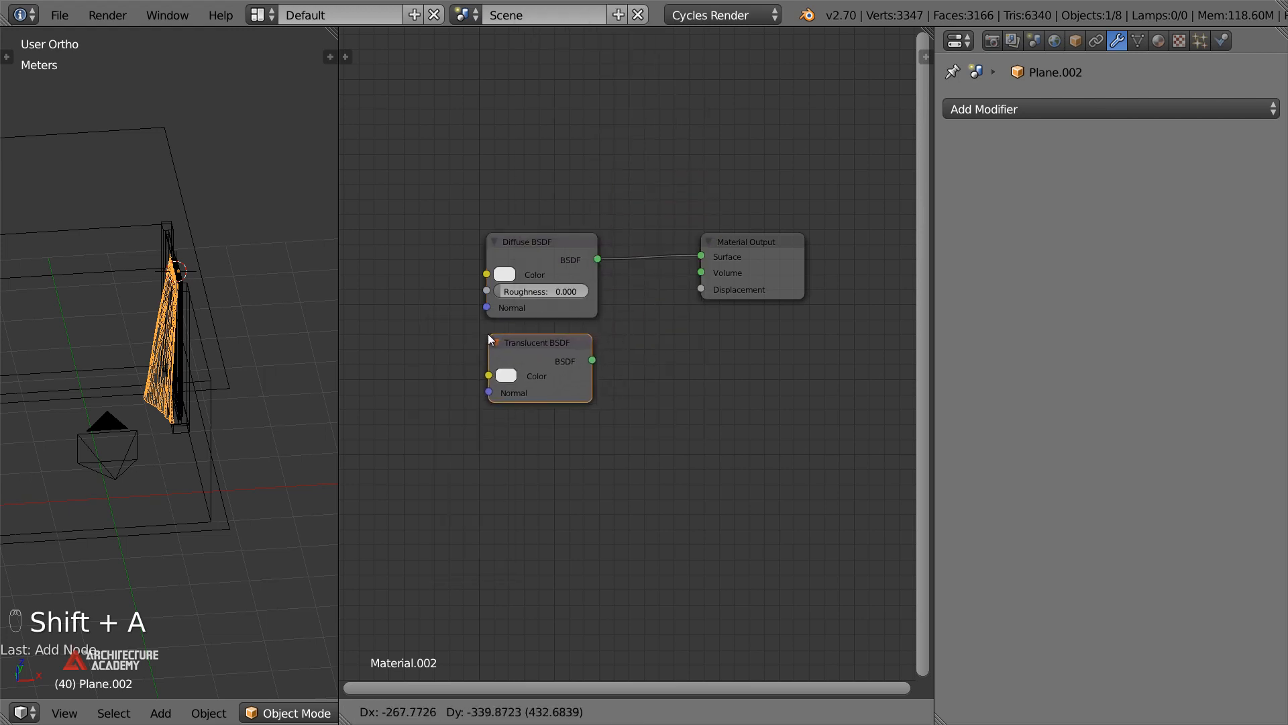
left_click(485, 340)
Add a Transparent BSDF node and place it below the Translucent BSDF
middle_click_drag(179, 369, 164, 372)
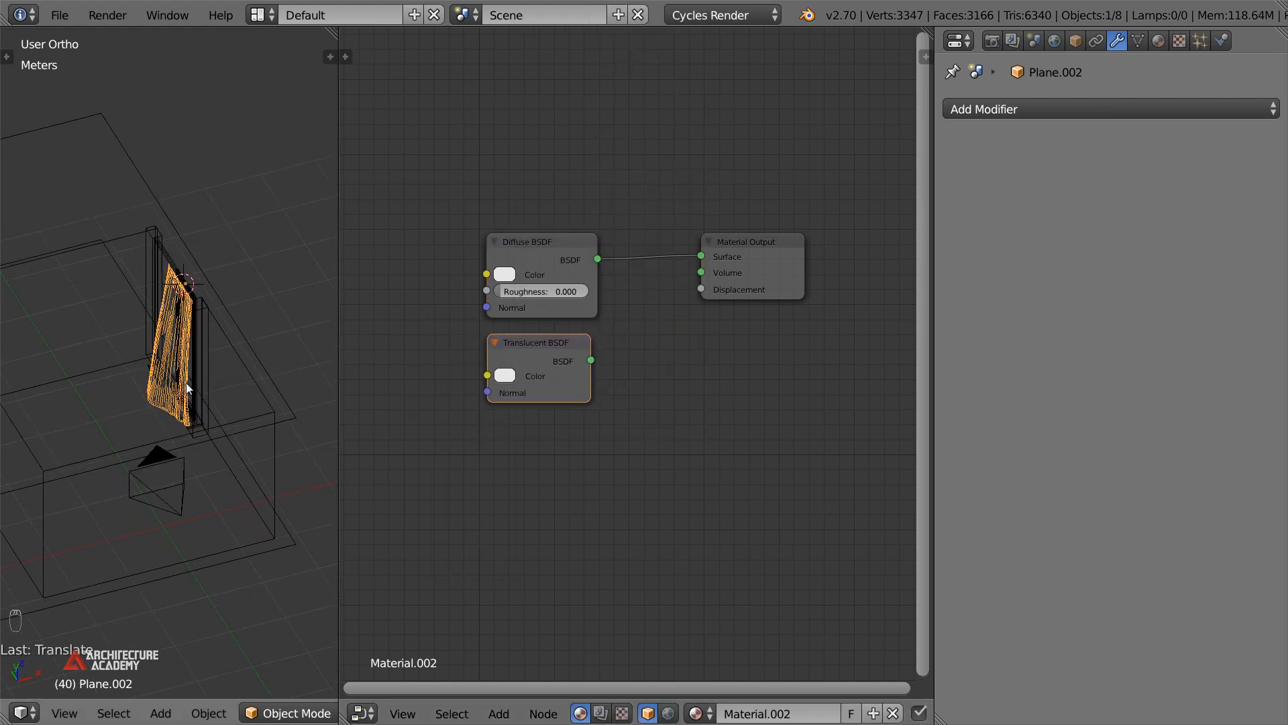
left_click(757, 255)
scroll(620, 375, "down", 2)
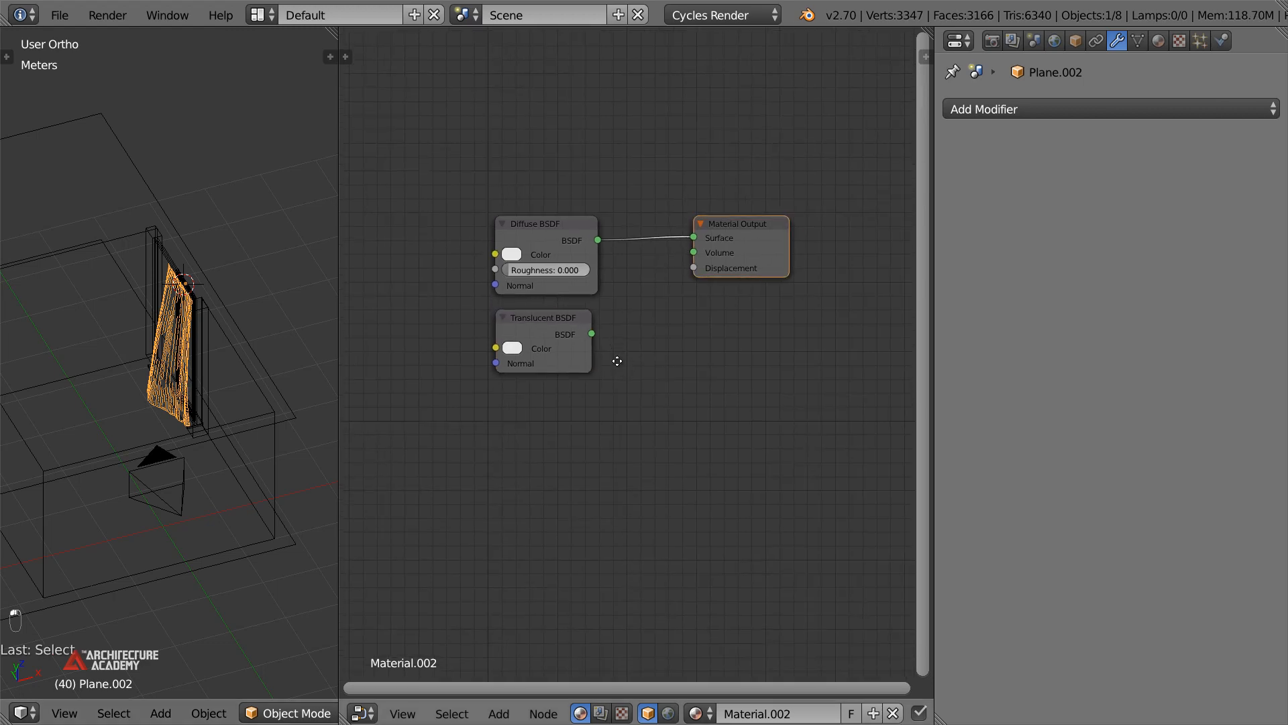
key("shift+a")
mouse_move(530, 395)
left_click(631, 73)
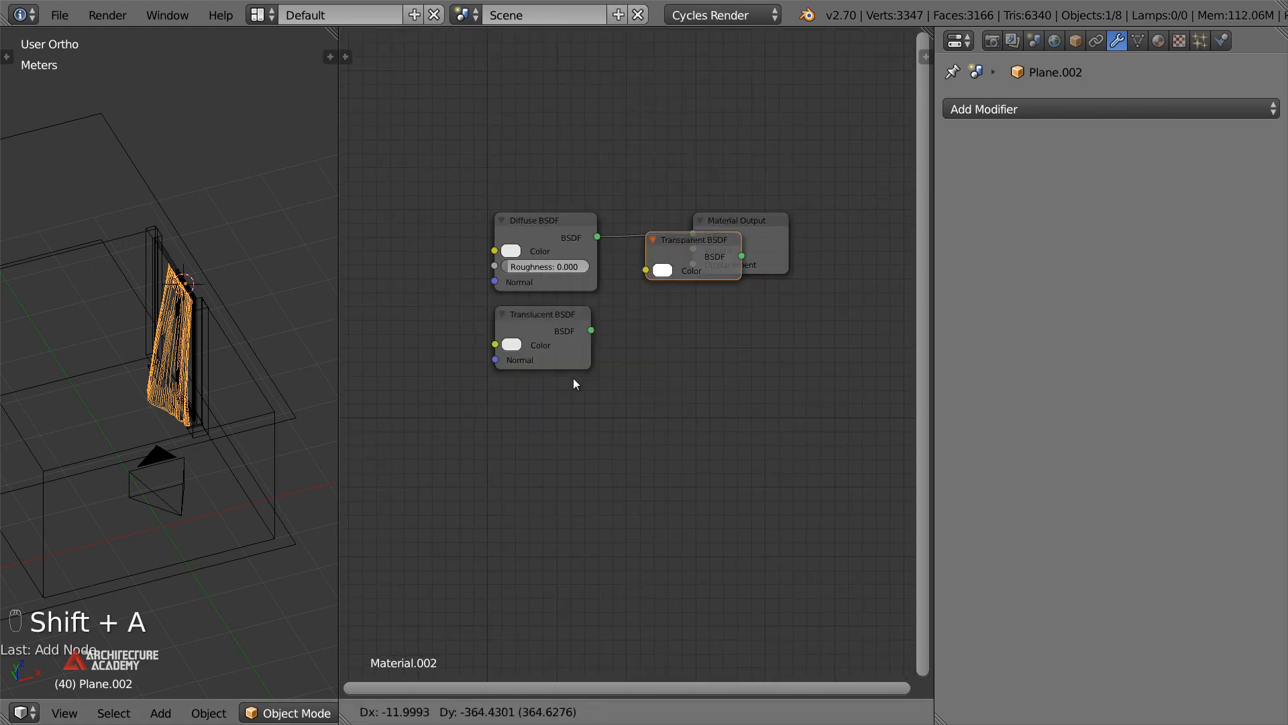
left_click(499, 386)
Move the Material Output farther right and insert an Add Shader that combines the Diffuse and Translucent BSDFs
key("g")
left_click(917, 232)
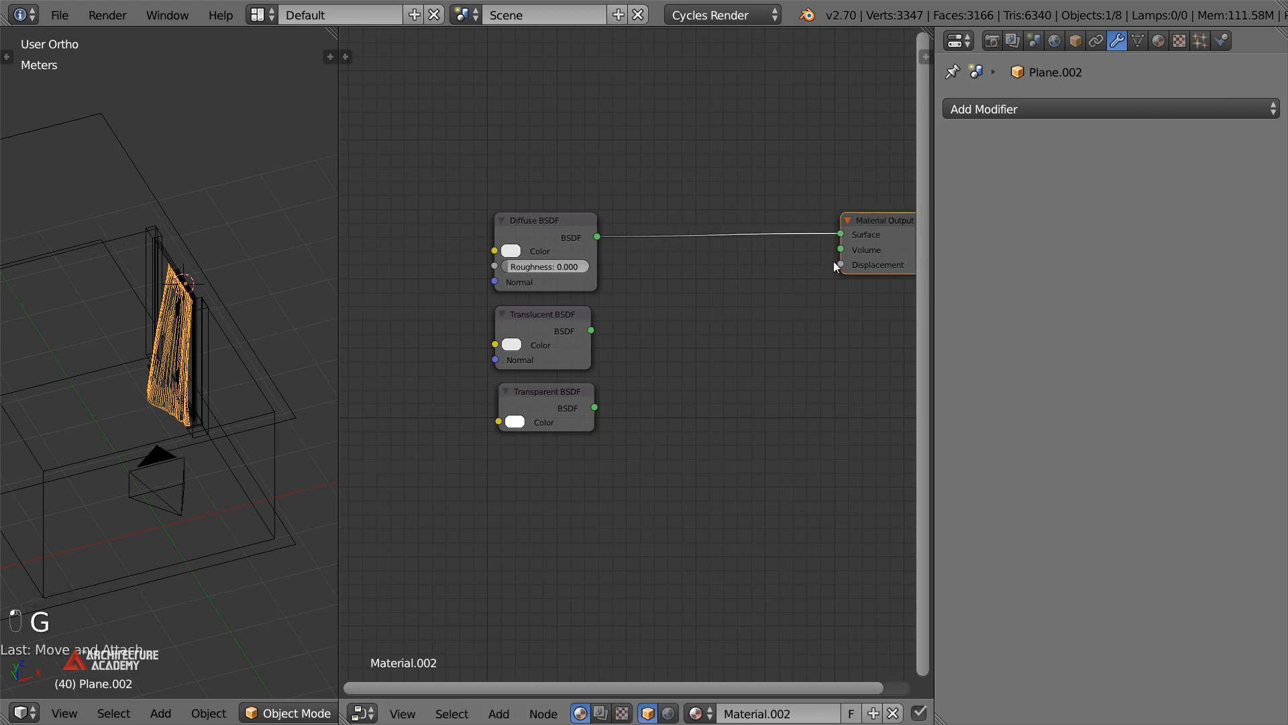
middle_click_drag(869, 243, 805, 243)
key("shift+a")
mouse_move(638, 286)
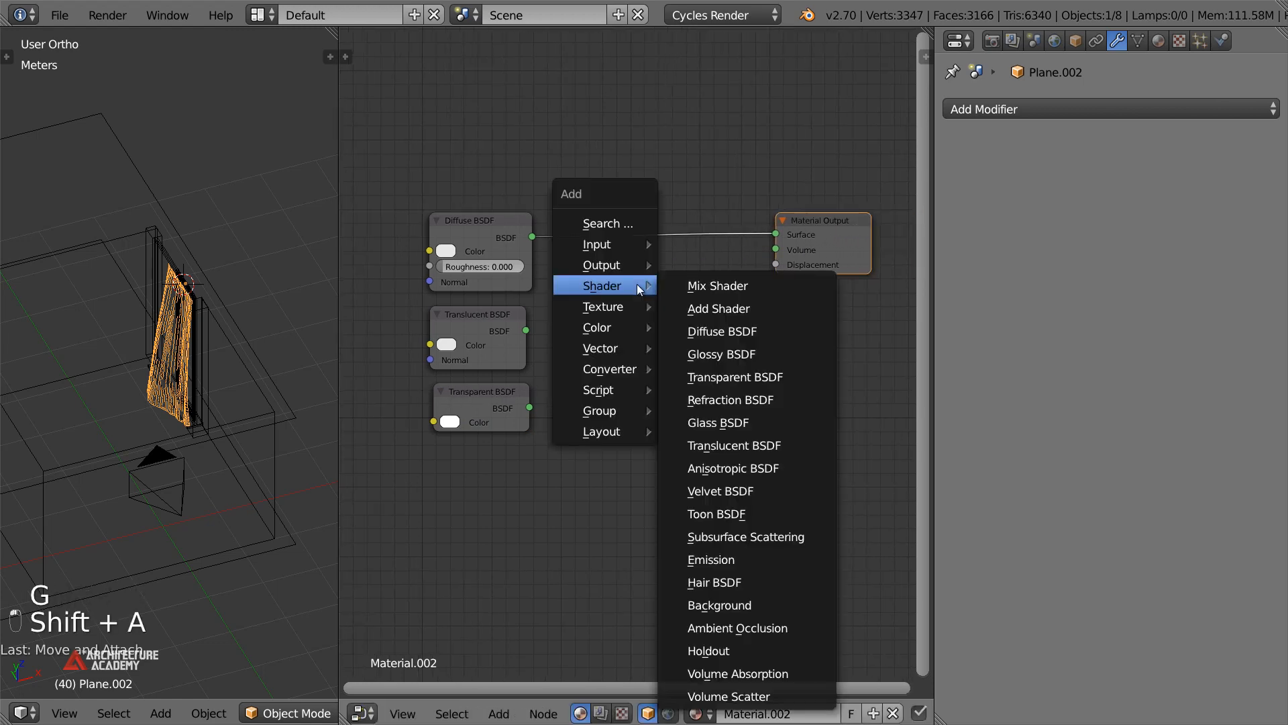
left_click(713, 309)
left_click(593, 215)
left_click_drag(526, 330, 588, 267)
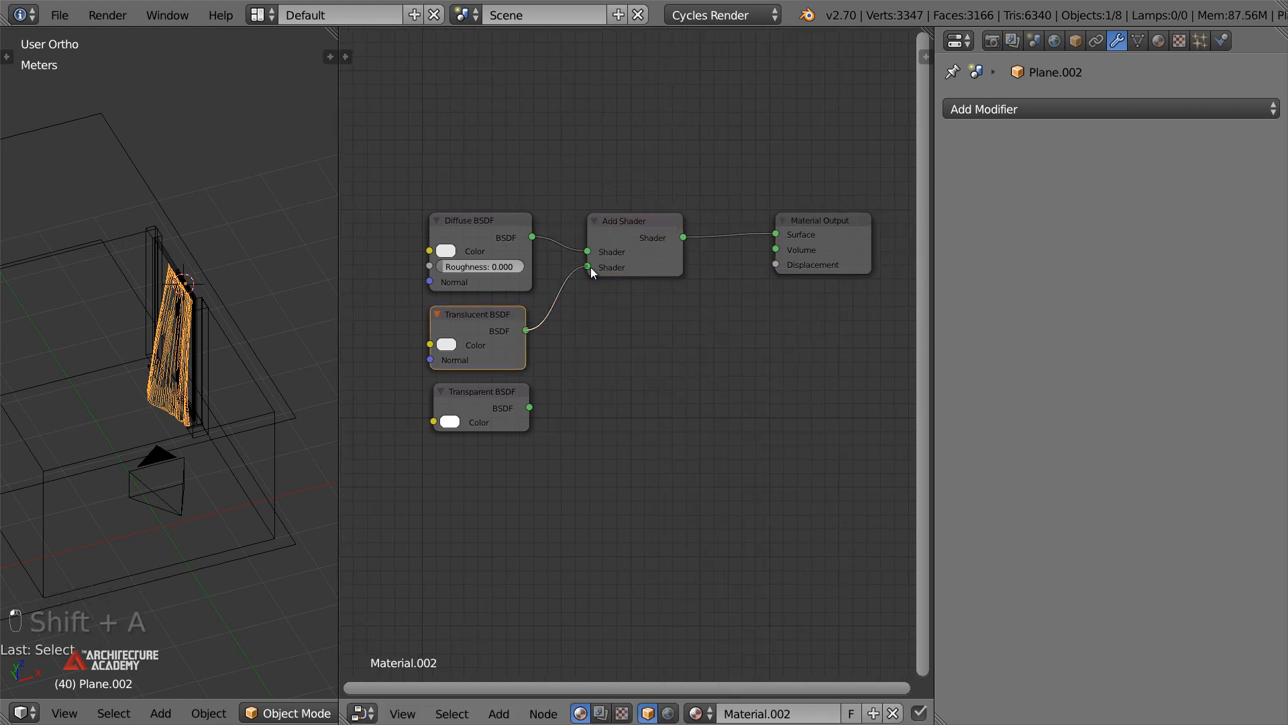
Insert a Mix Shader before the Material Output, combining the Add Shader with the Transparent BSDF at a factor of 0.2
left_click(631, 232)
left_click(835, 229)
key("g")
left_click(393, 222)
middle_click_drag(694, 257, 602, 258)
key("shift+a")
mouse_move(602, 257)
left_click(694, 259)
left_click(675, 207)
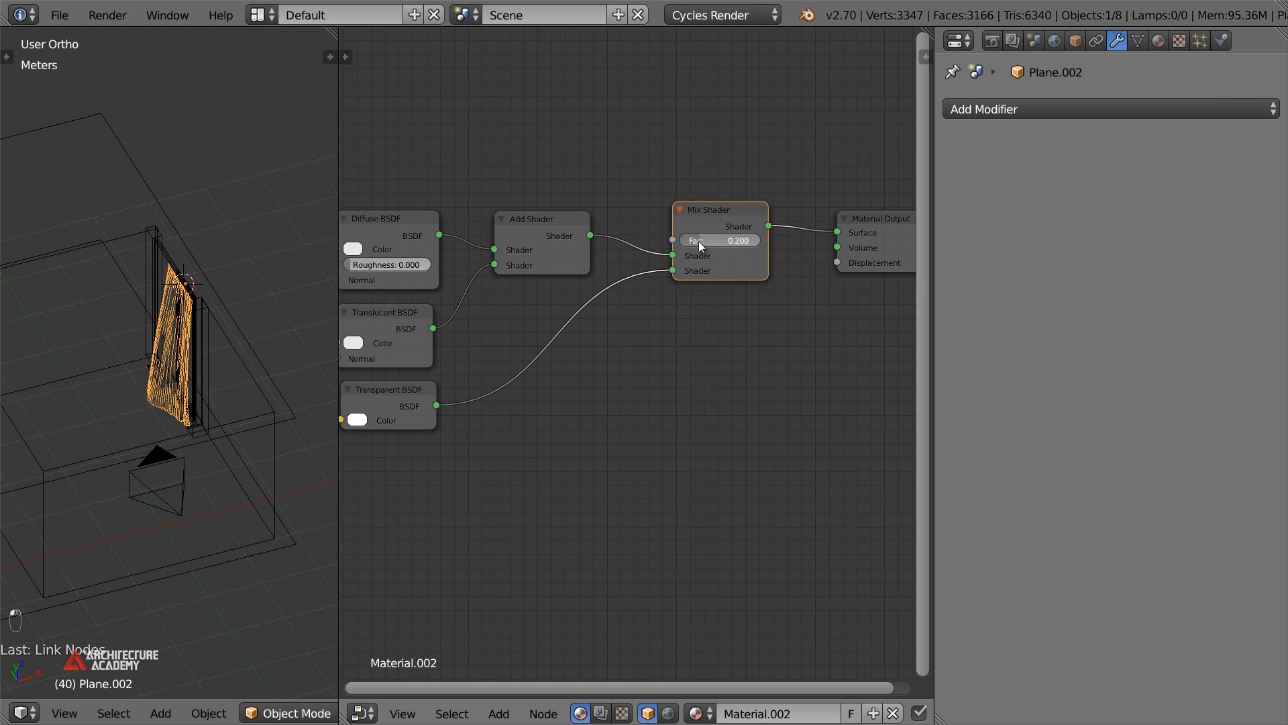
left_click_drag(684, 248, 841, 243)
Add an Image Texture node in the free space left of the Diffuse and Translucent BSDFs
middle_click_drag(419, 322, 645, 320)
scroll(645, 320, "up", 1)
scroll(500, 344, "down", 1)
middle_click_drag(480, 351, 547, 351)
key("shift+a")
mouse_move(546, 338)
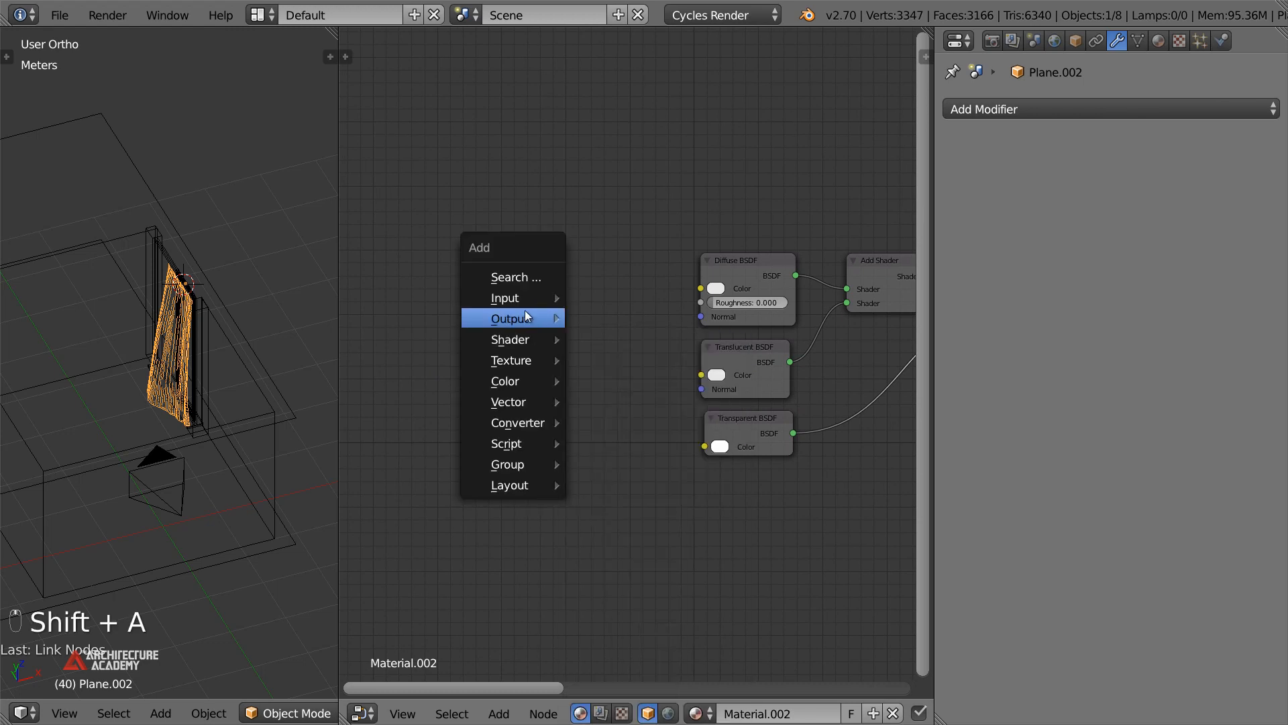
mouse_move(512, 359)
left_click(624, 359)
left_click(424, 239)
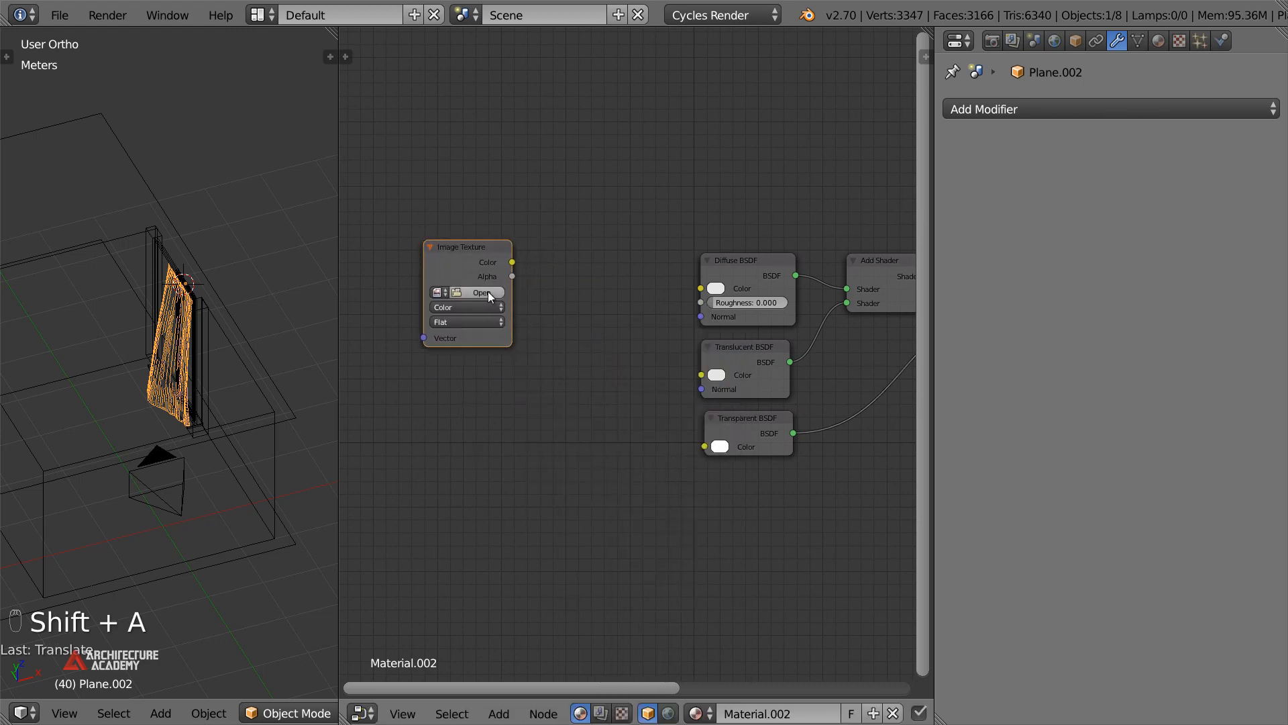
Load edgy triangle.png from the starter pack's Texture\Textures folder into the Image Texture node
left_click(488, 292)
left_click(327, 119)
left_click(328, 119)
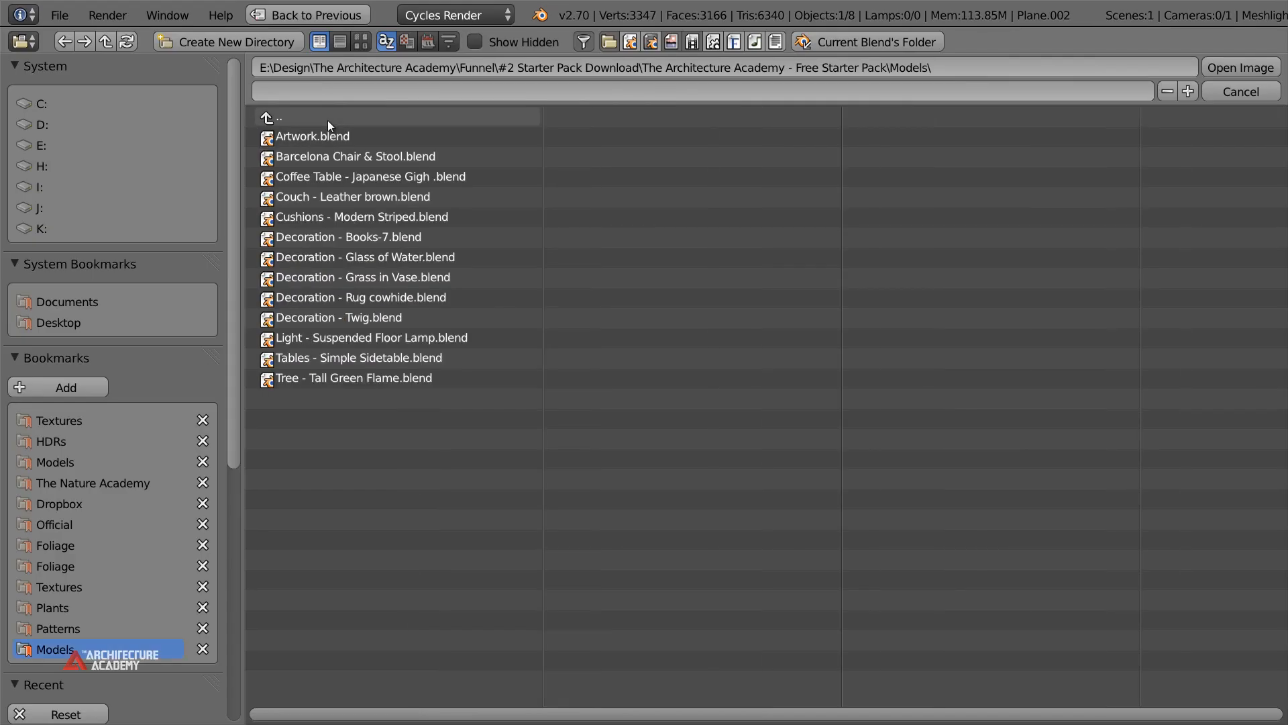
left_click(328, 120)
left_click(306, 175)
left_click(303, 139)
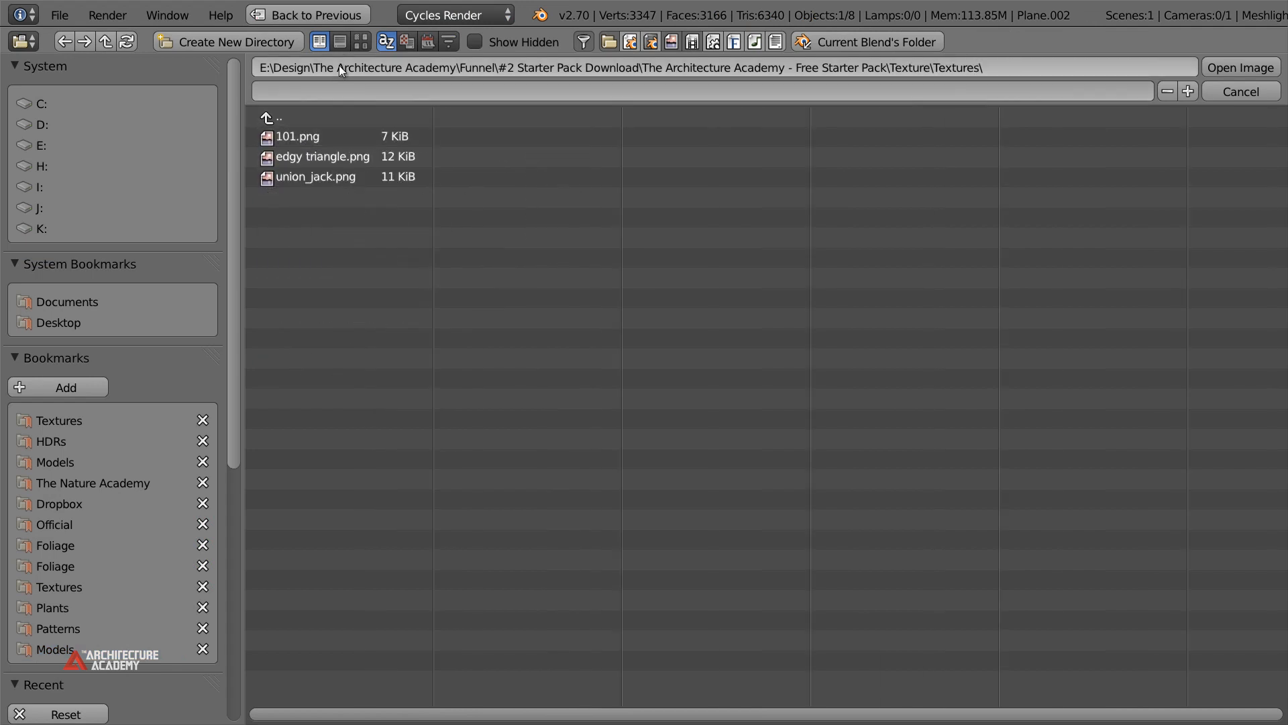
left_click(361, 41)
left_click(572, 173)
left_click(308, 167)
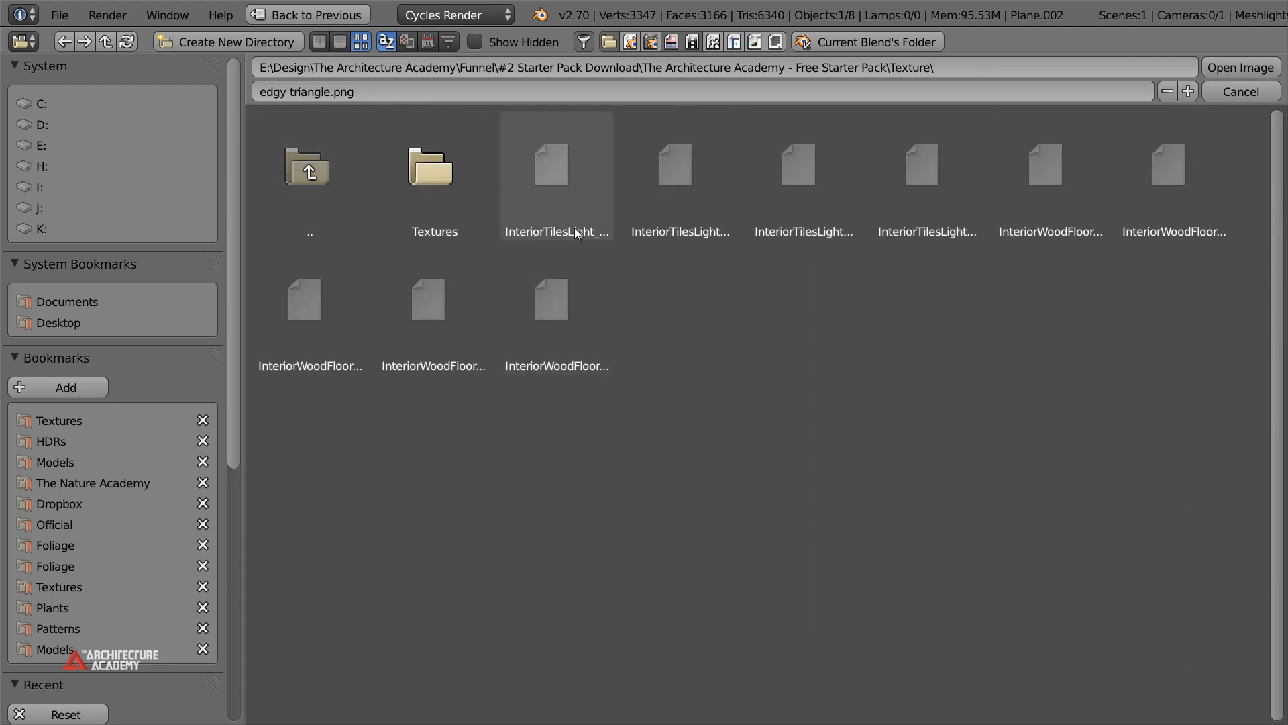
left_click(460, 173)
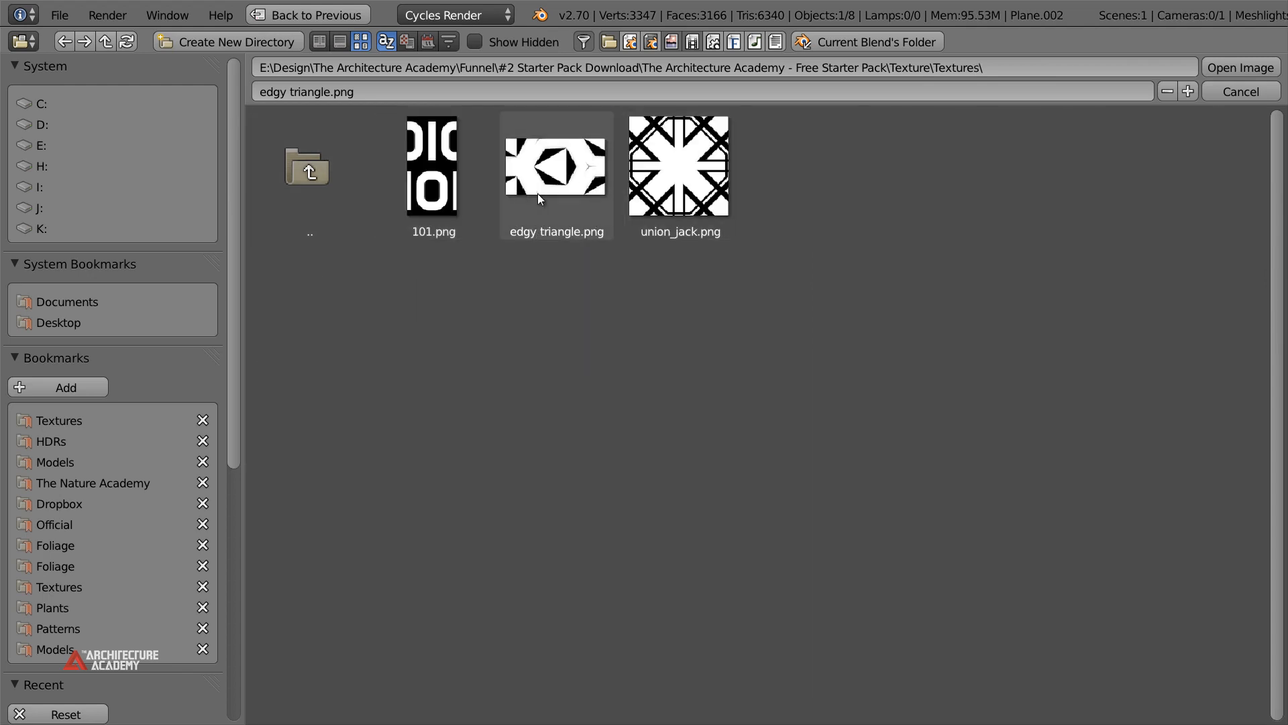
left_click(563, 195)
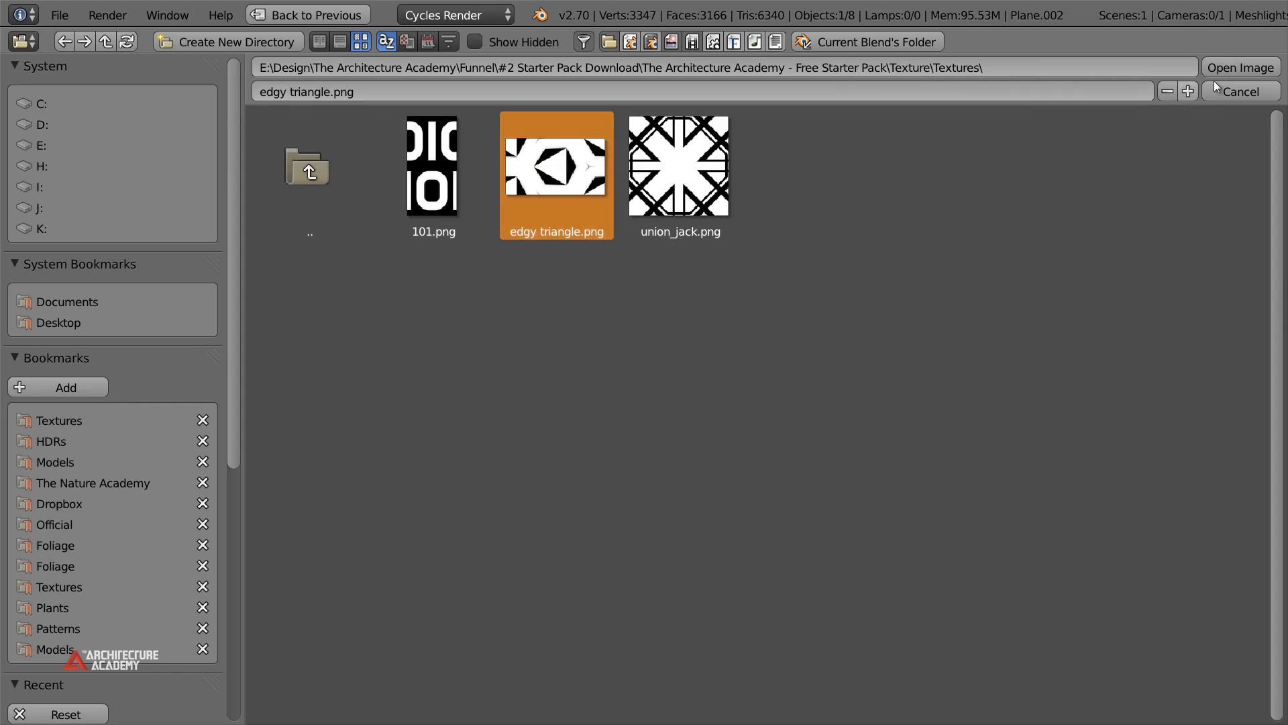
left_click(1232, 69)
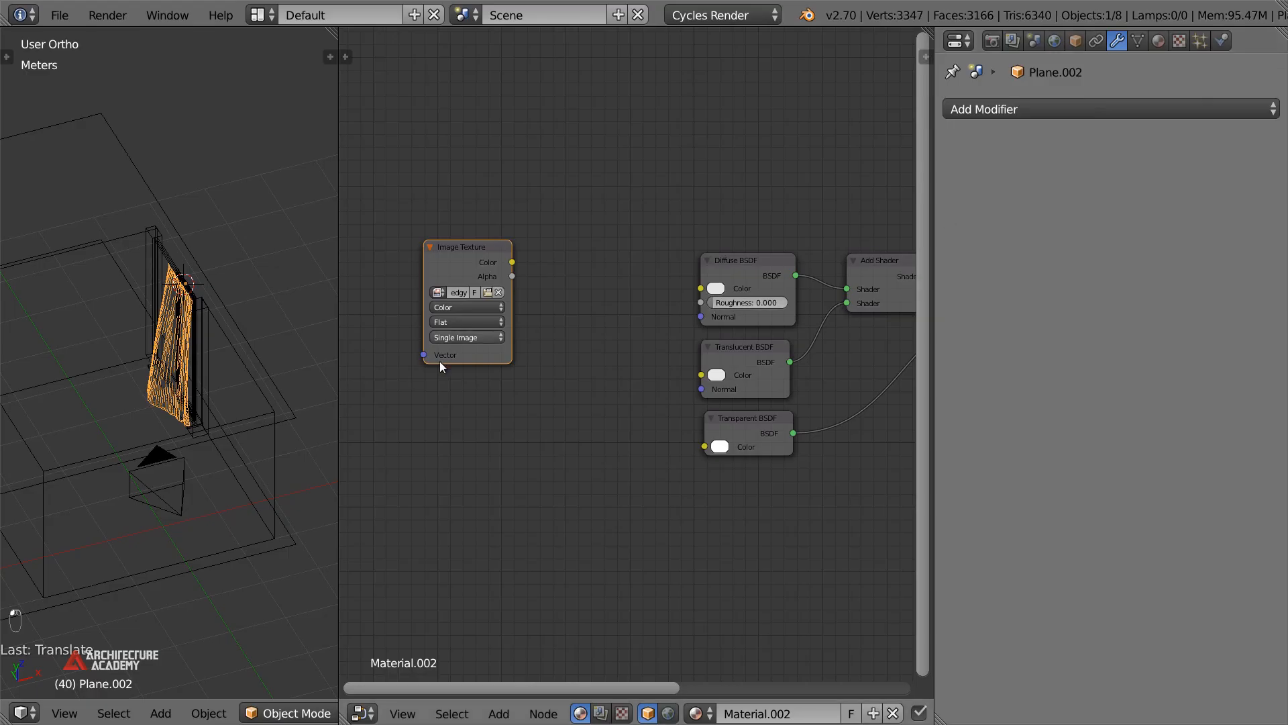
Link the Image Texture's Color output to the Color inputs of both the Diffuse BSDF and the Translucent BSDF
scroll(626, 345, "down", 2)
mouse_move(601, 349)
middle_mouse_down()
mouse_move(679, 357)
mouse_move(597, 341)
middle_mouse_up()
key("g")
left_click(527, 321)
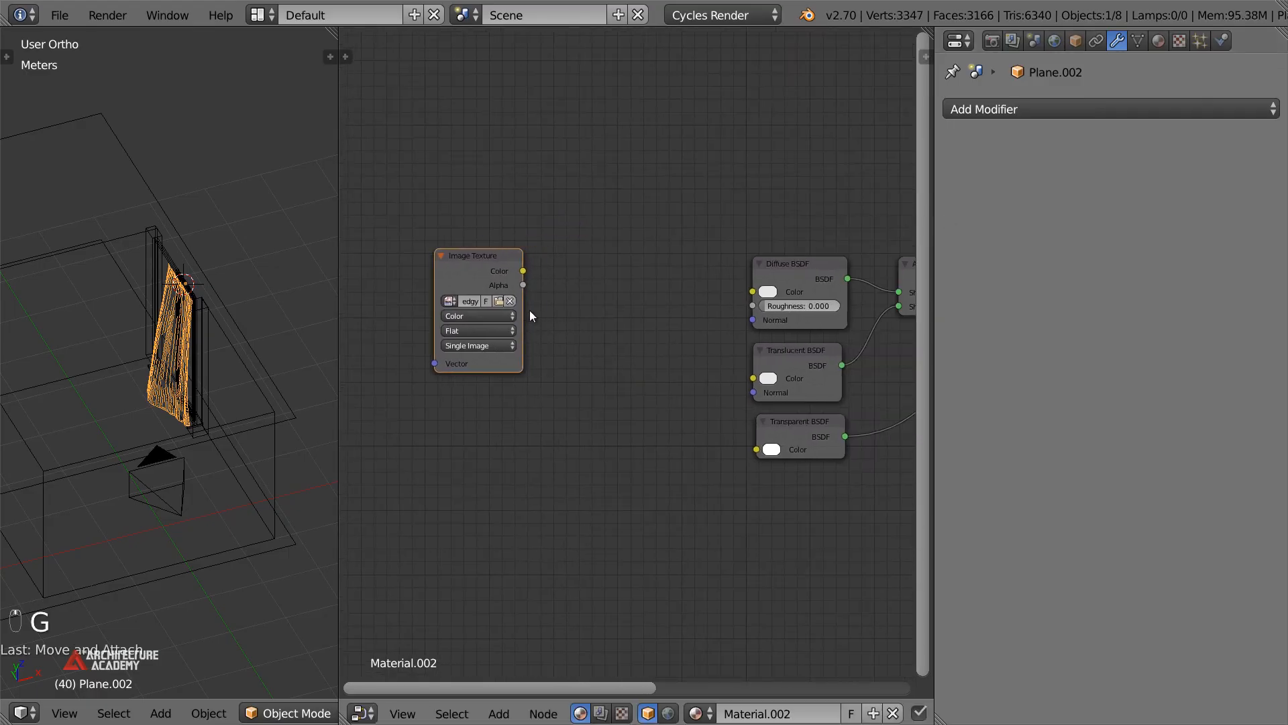
left_click_drag(523, 271, 754, 293)
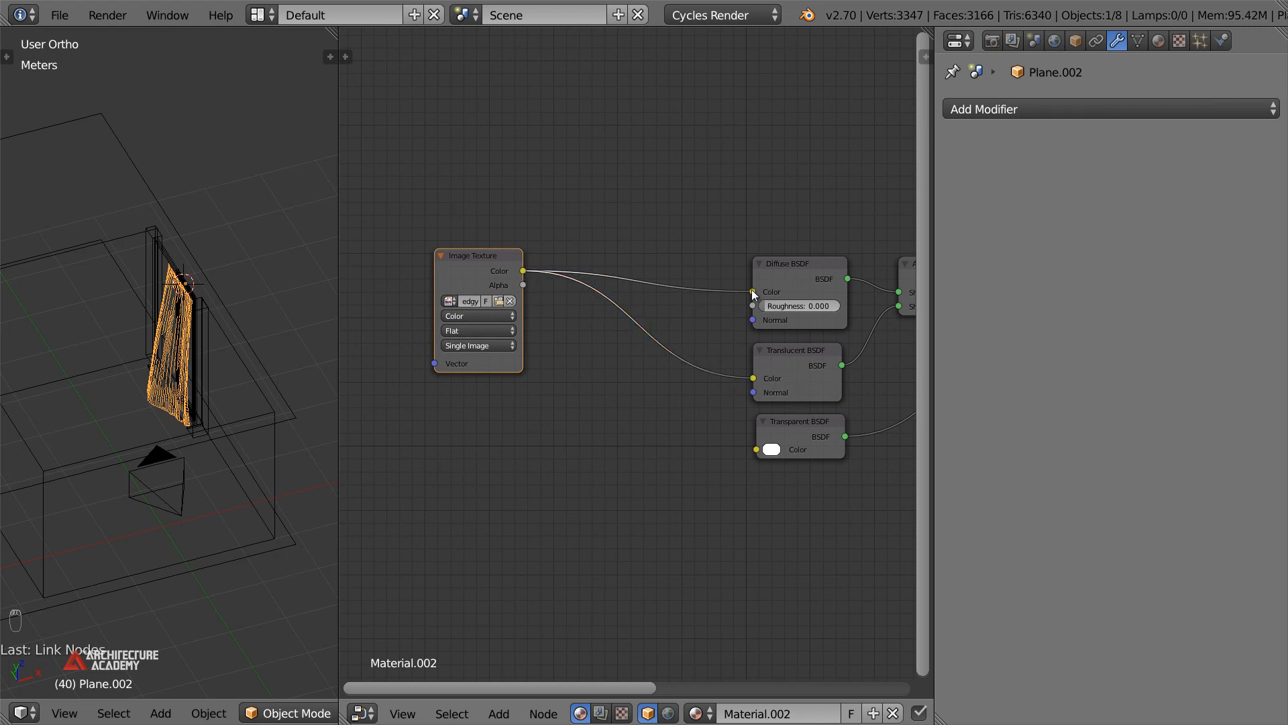
Set up a rendered camera view in a widened viewport, with a render border drawn around the curtain
key("KP_0")
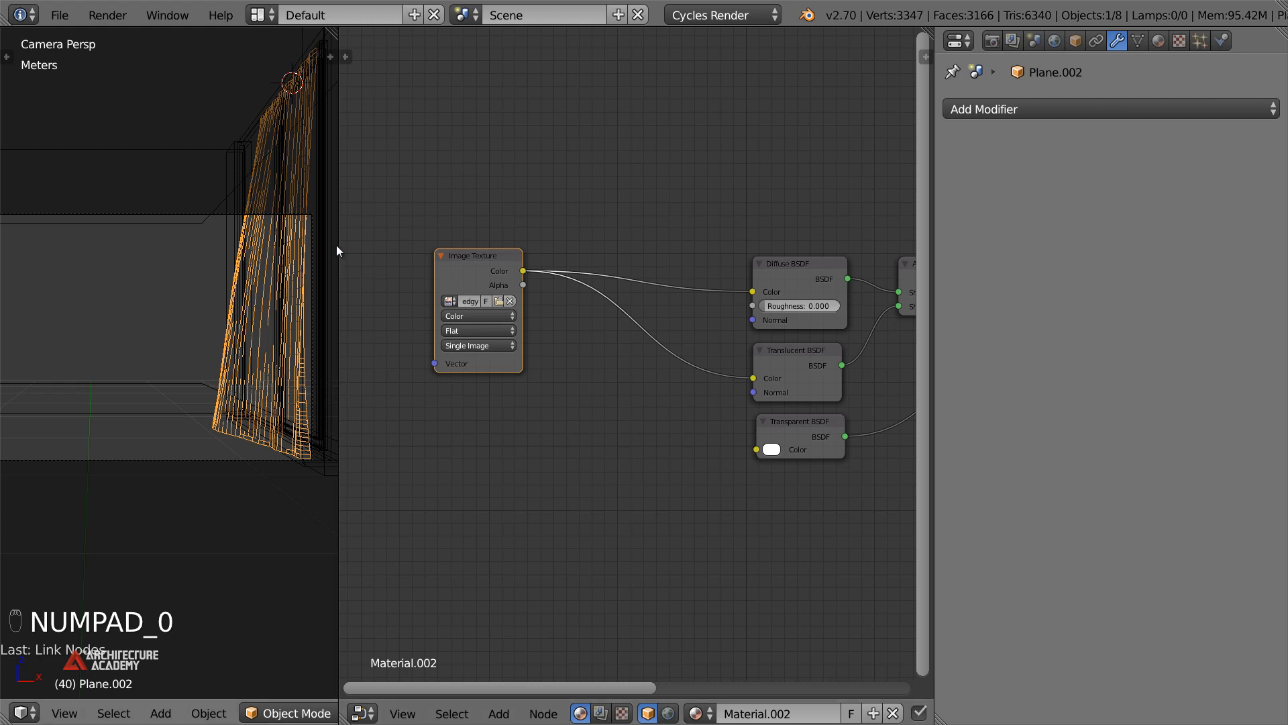
left_click_drag(337, 244, 604, 244)
key("shift+b")
left_click_drag(265, 167, 416, 485)
left_click(374, 712)
left_click(442, 574)
middle_click_drag(709, 401, 814, 398)
scroll(376, 434, "up", 1)
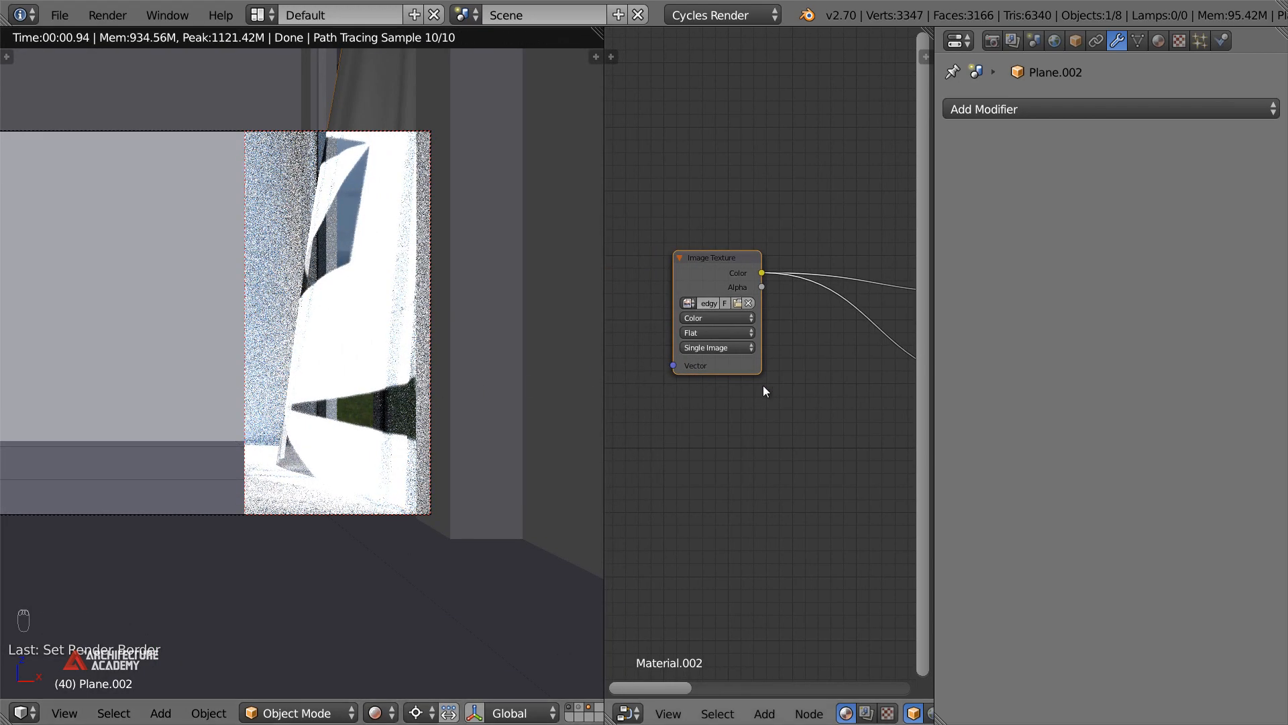
middle_click_drag(734, 378, 633, 359)
scroll(770, 371, "down", 1)
middle_click_drag(769, 368, 654, 363)
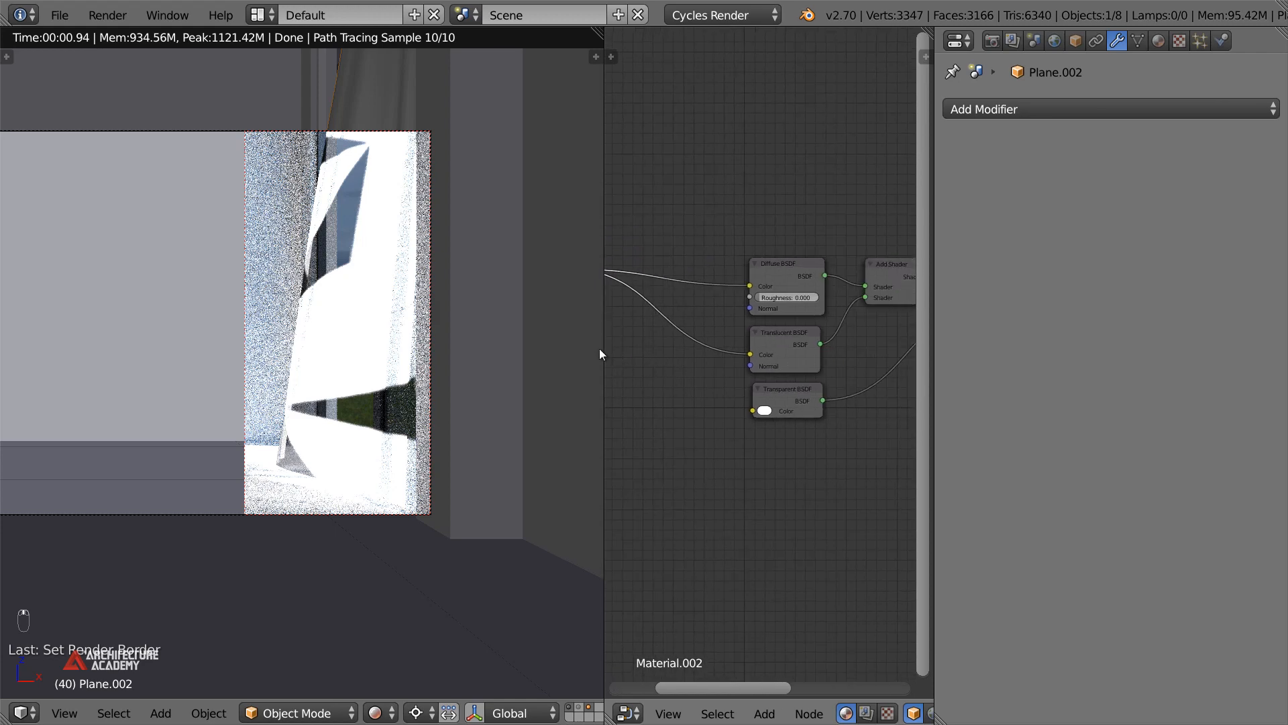
left_click_drag(602, 344, 518, 342)
Add a Texture Coordinate node to the left of the Image Texture, leaving room for another node between them
middle_click_drag(725, 345, 755, 360)
scroll(689, 351, "up", 1)
scroll(750, 364, "up", 2)
scroll(755, 360, "down", 1)
middle_click_drag(671, 347, 775, 378)
scroll(722, 384, "down", 1)
middle_click_drag(653, 384, 621, 385)
scroll(726, 385, "up", 4)
middle_click_drag(713, 366, 908, 353)
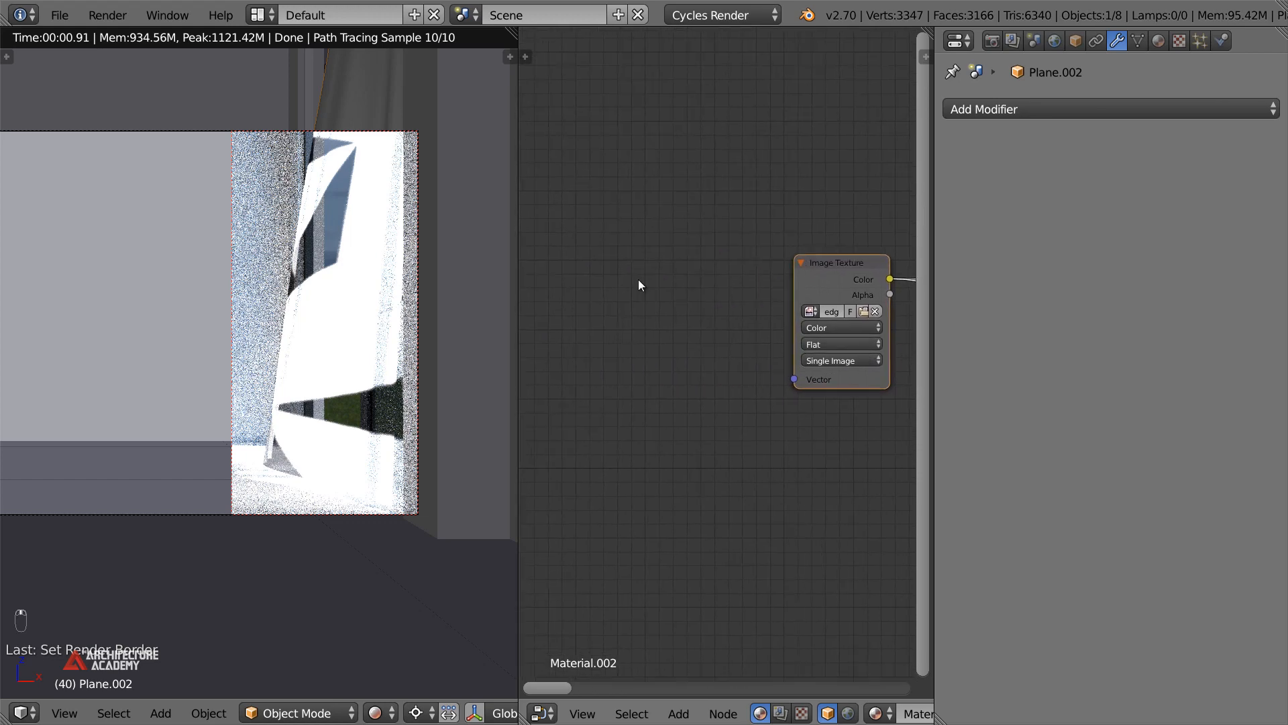
key("shift+a")
mouse_move(620, 216)
left_click(707, 217)
left_click(558, 248)
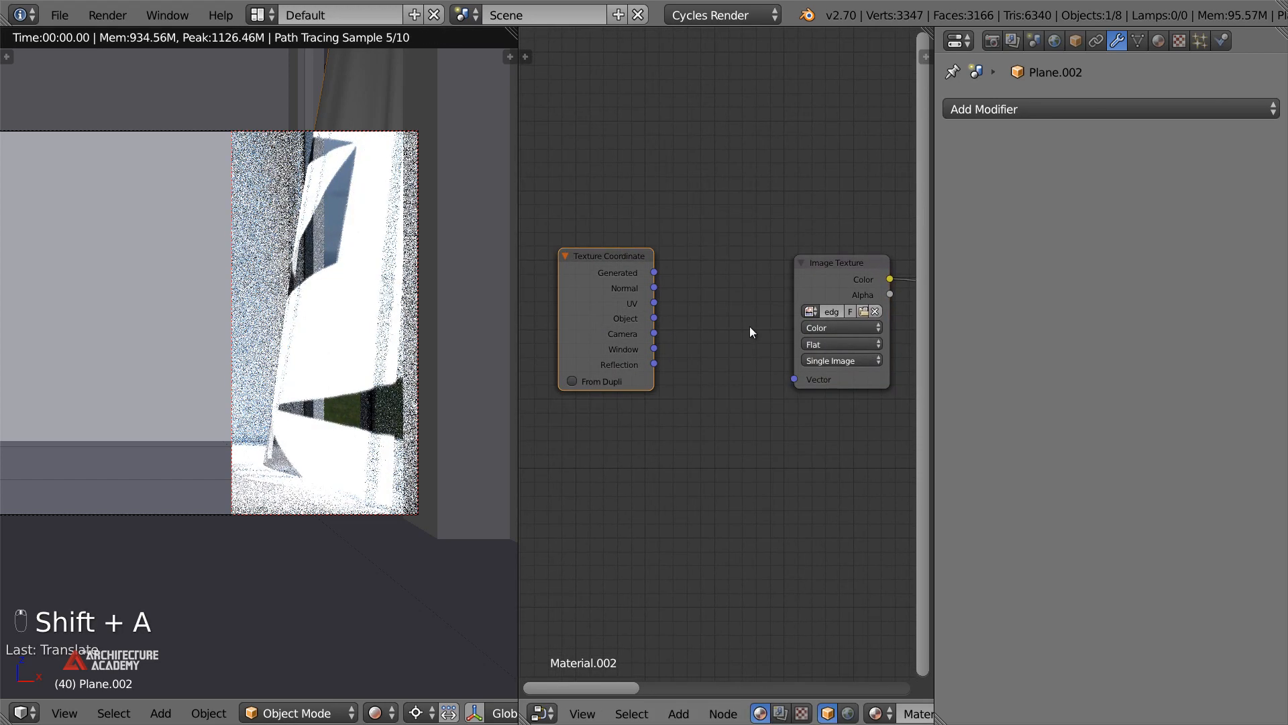
key("g")
left_click(673, 344)
Insert a Mapping node that takes the UV coordinates and feeds the Image Texture's Vector input
key("shift+a")
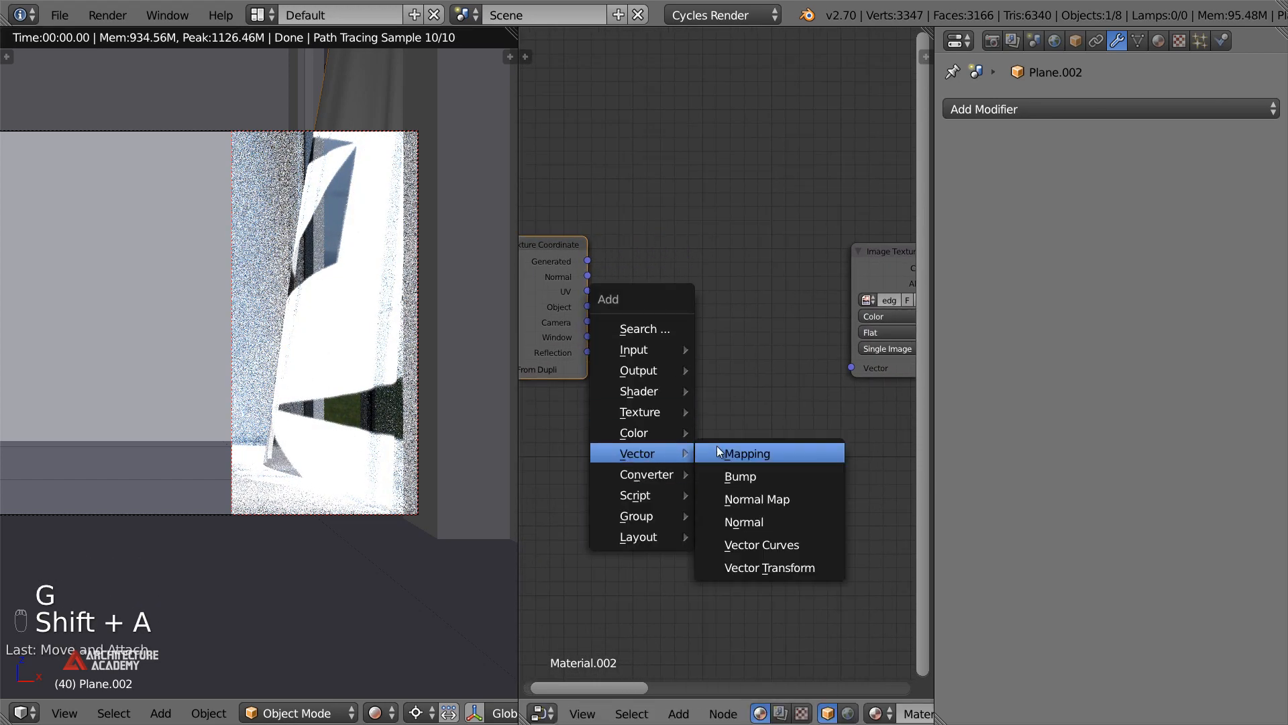
left_click(712, 445)
left_click(667, 285)
middle_click_drag(667, 284, 727, 277)
right_click(598, 288)
key("g")
left_click(545, 288)
left_click_drag(657, 396, 654, 411)
left_click_drag(873, 261, 911, 360)
Set the Mapping node's X and Y scale to 8
left_click(835, 309)
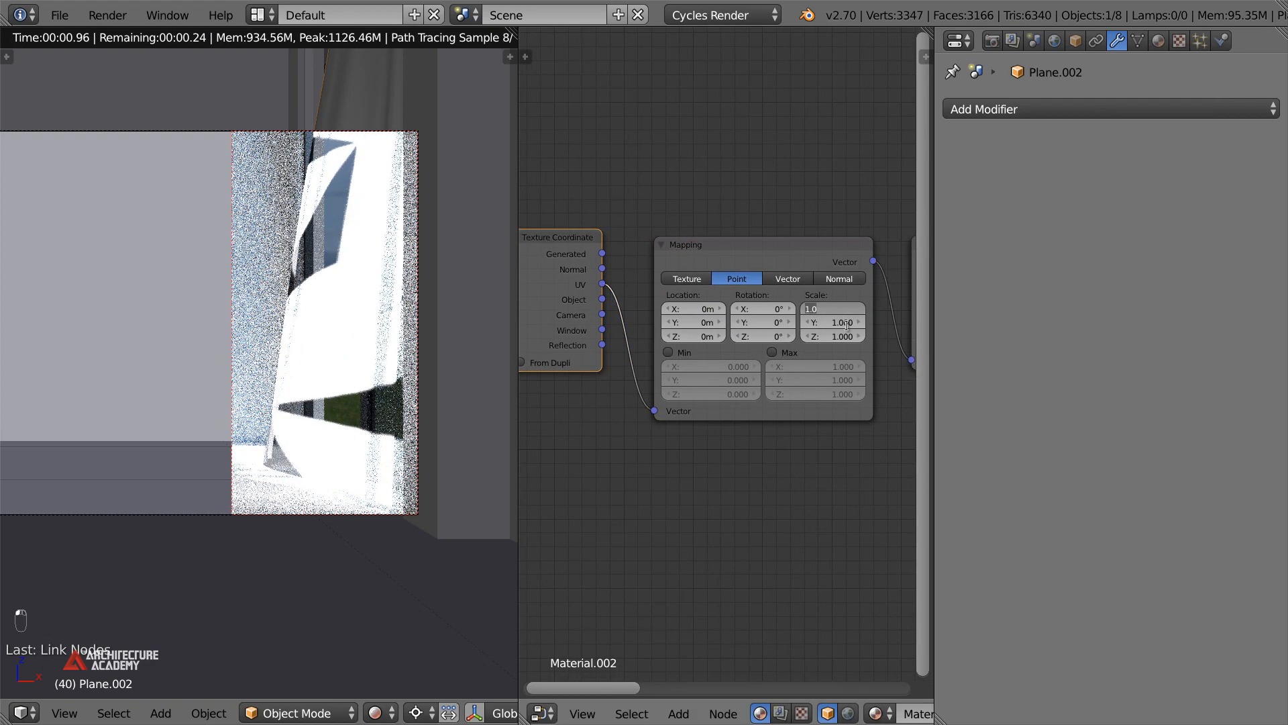
type("8")
key("Tab")
type("8")
key("Return")
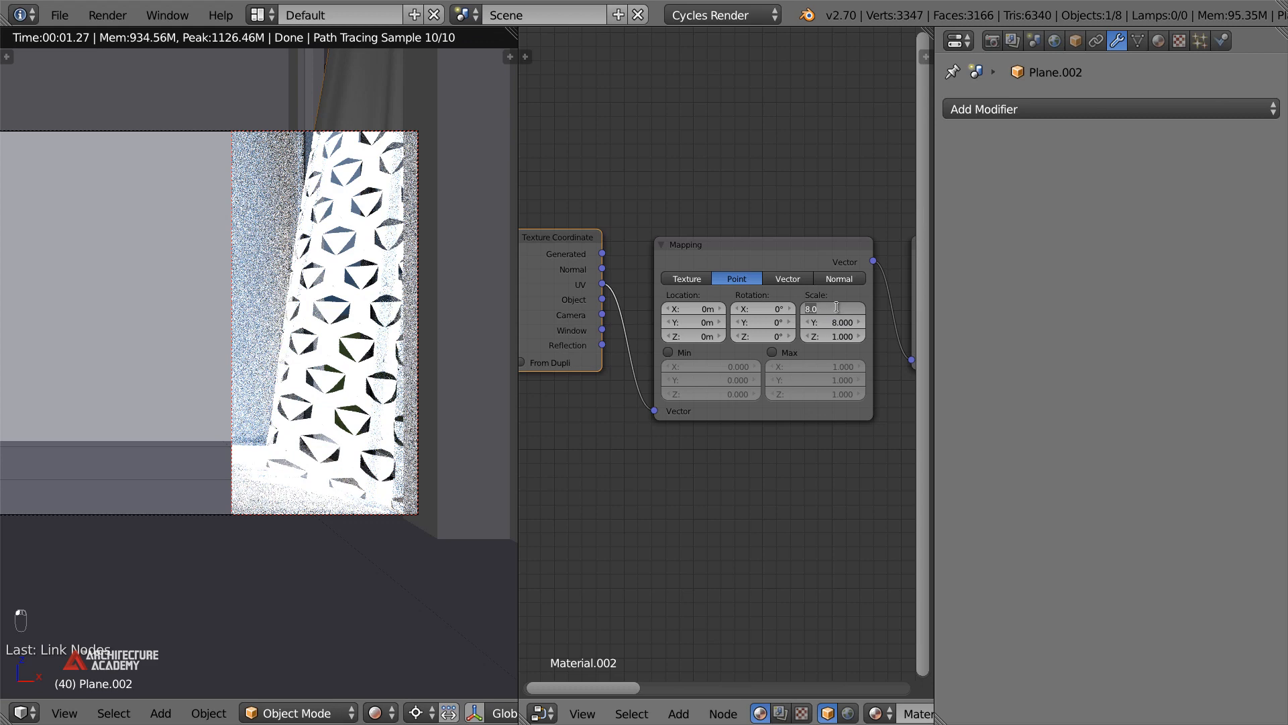
Reload edgy triangle.png in the Image Texture node and set the Mapping node's Y scale to 16
middle_click_drag(830, 304, 729, 312)
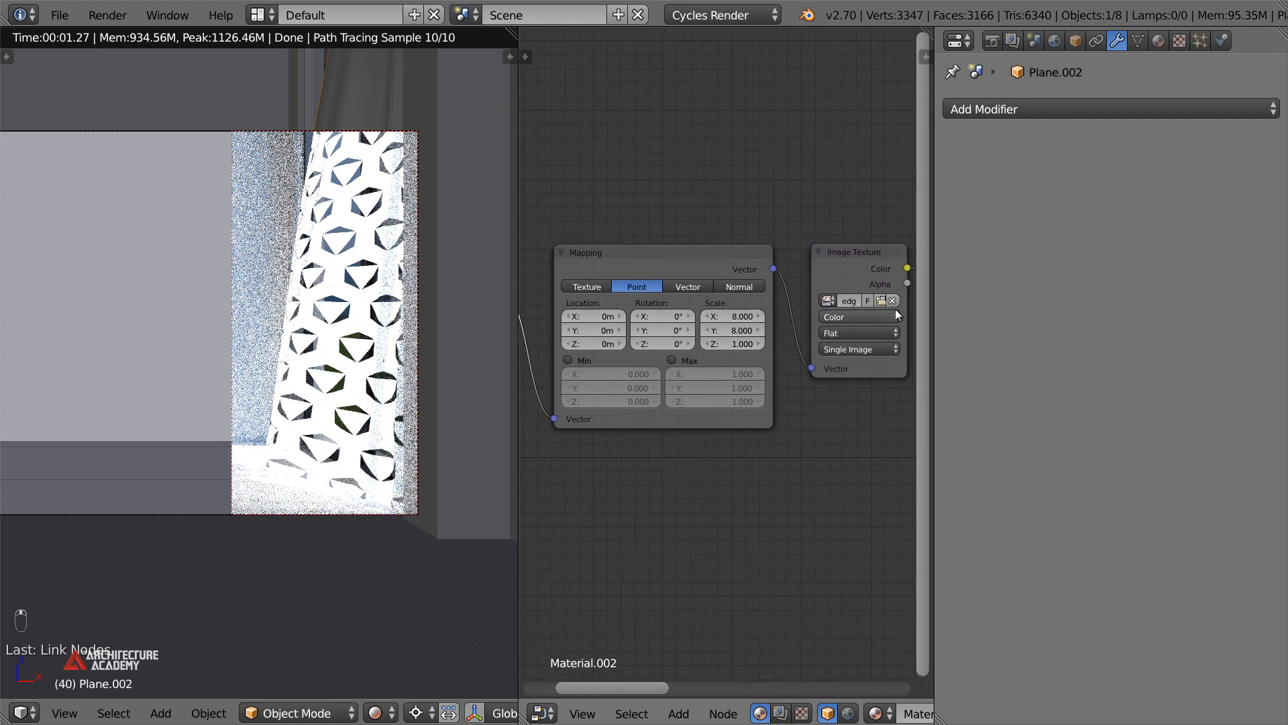
left_click(881, 301)
left_click(361, 42)
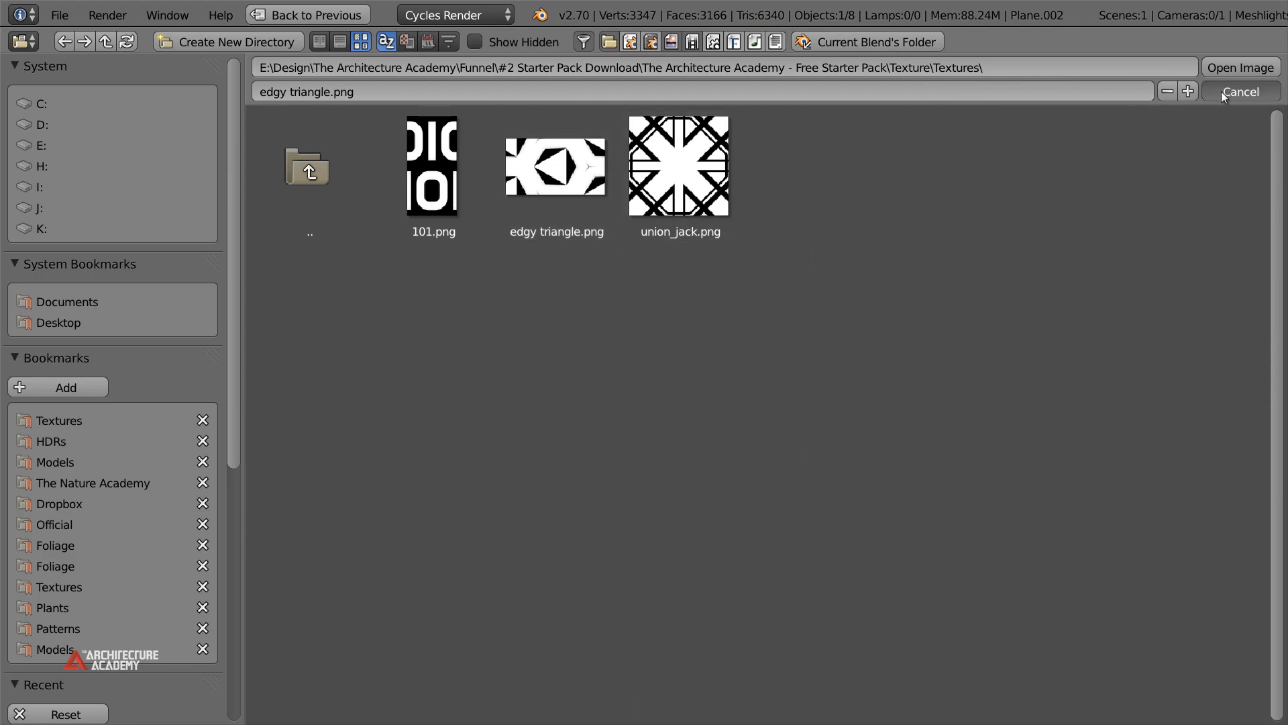
left_click(1241, 68)
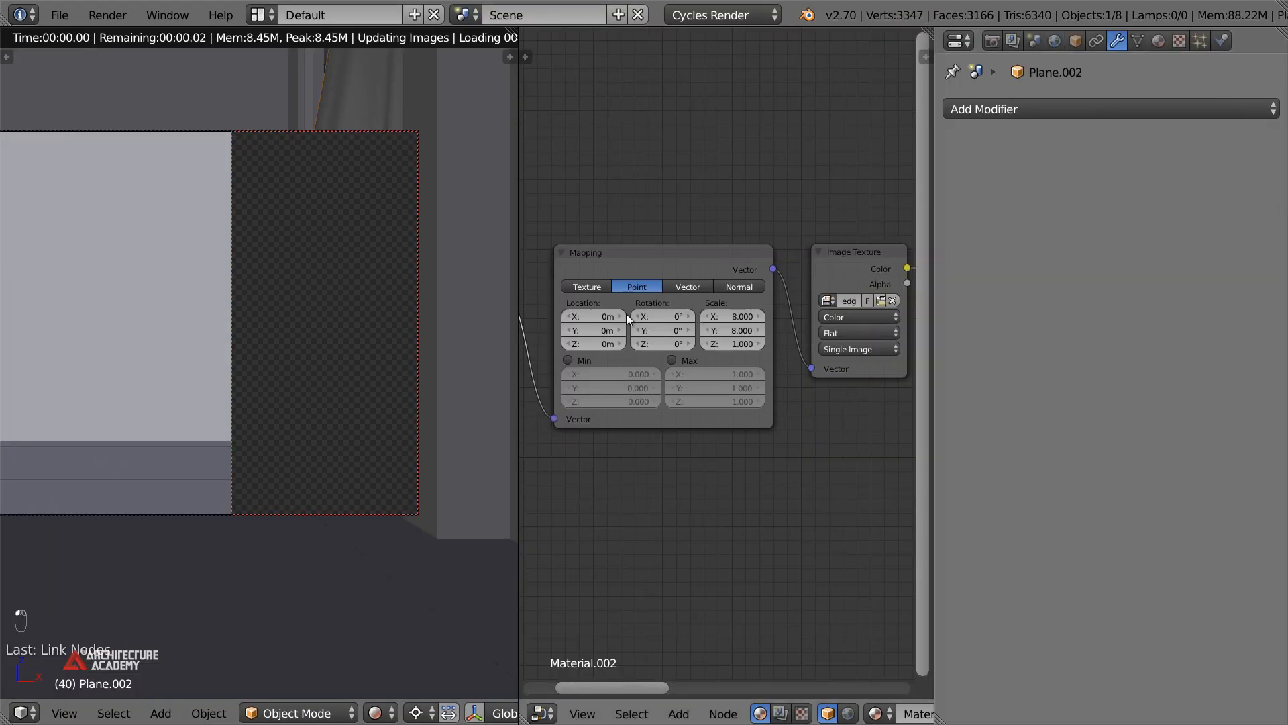
left_click(747, 332)
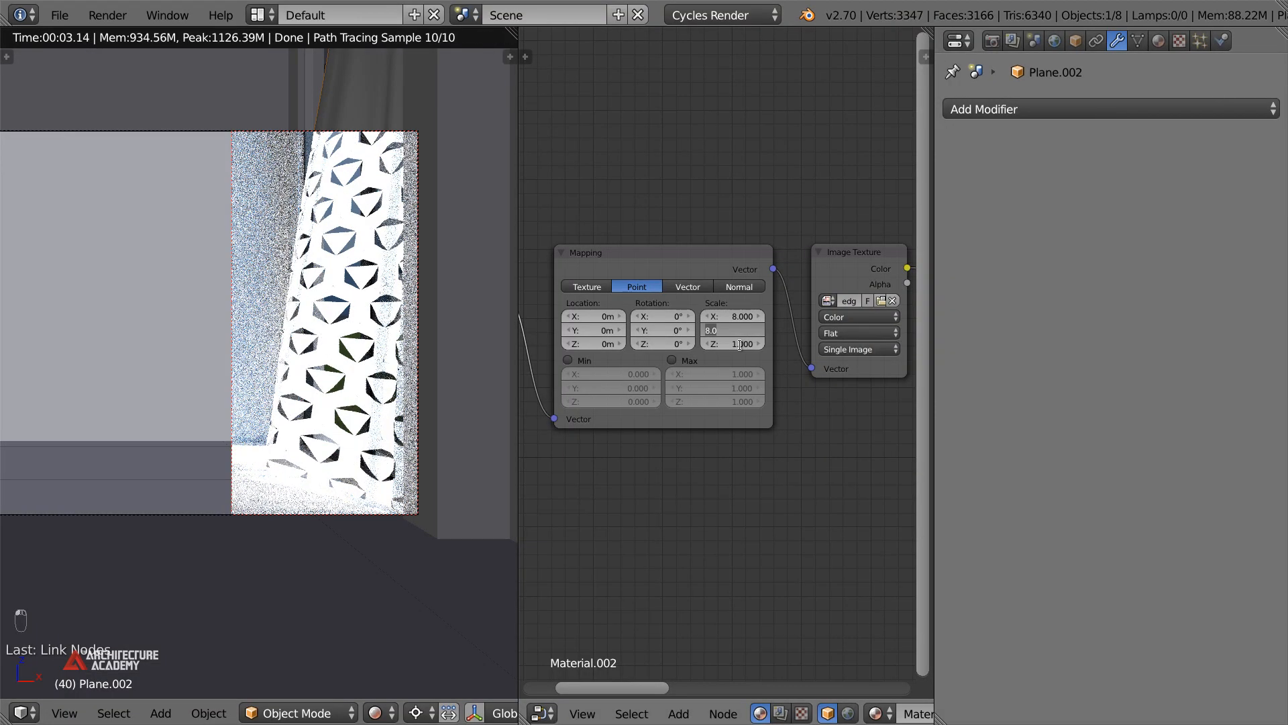
key("Return")
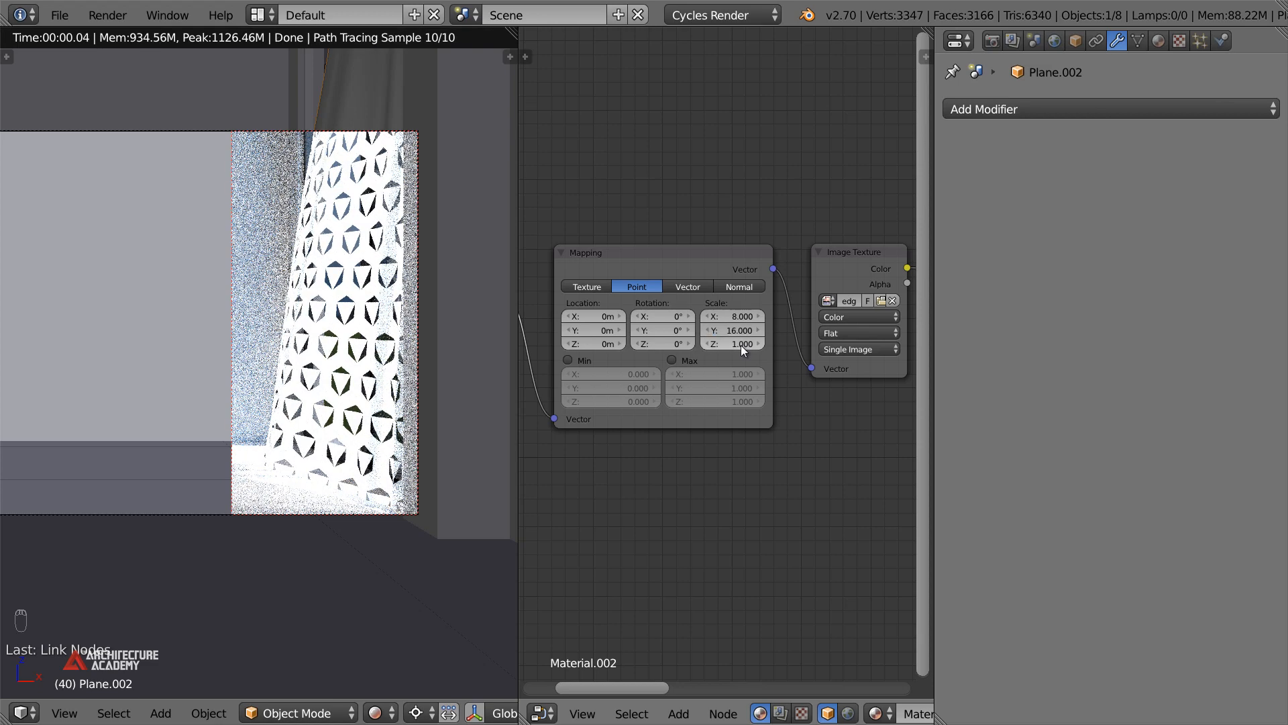
Insert a ColorRamp node on the link between the Image Texture and the Diffuse BSDF
middle_click_drag(818, 405, 569, 395)
scroll(566, 369, "down", 3)
middle_click_drag(696, 346, 644, 375)
key("shift+a")
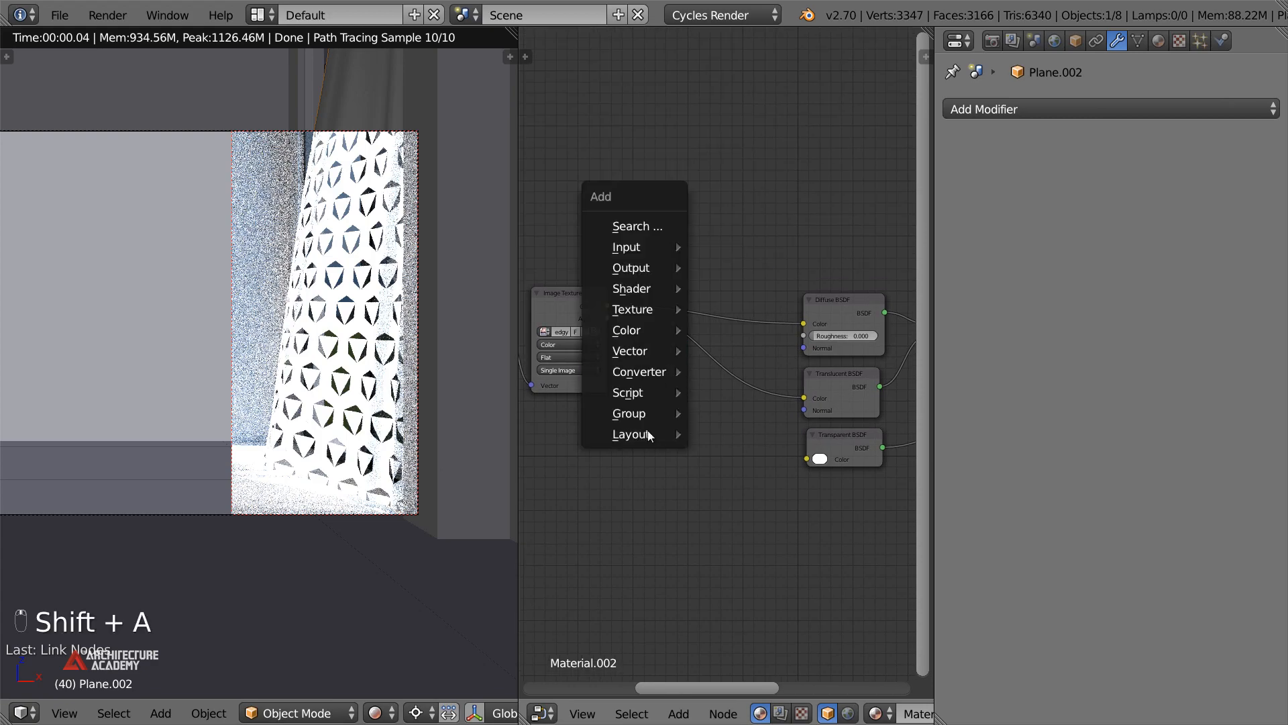
mouse_move(660, 379)
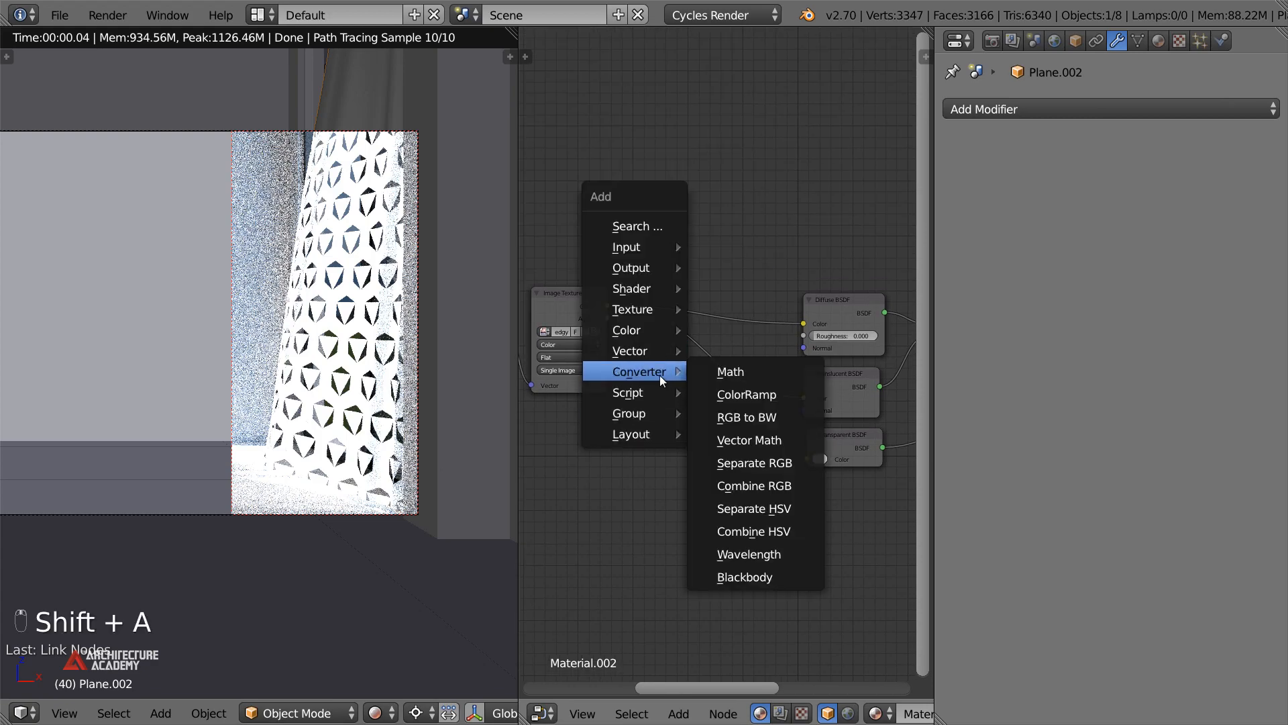
left_click(747, 394)
left_click(660, 208)
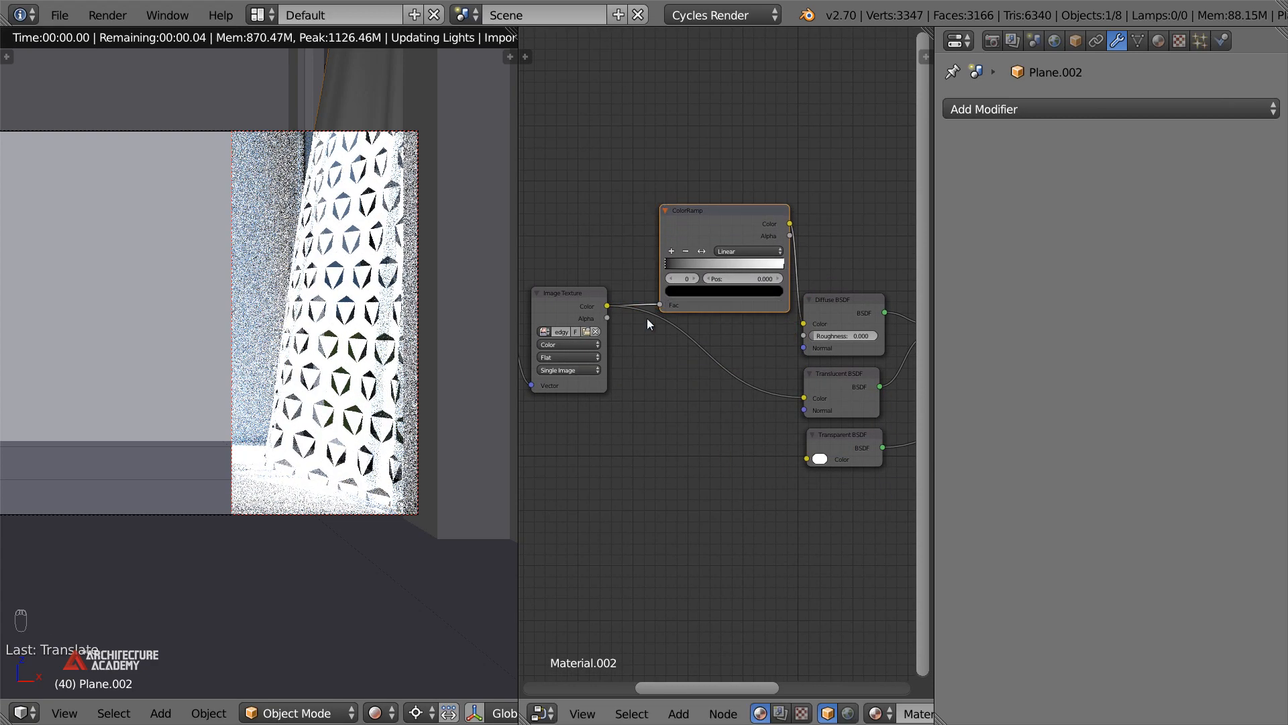
key("g")
left_click(687, 320)
Recolor the ColorRamp's black stop to cyan-blue (R 0, G 0.529, B 0.631) and link its Color output to the Translucent BSDF
scroll(687, 320, "up", 4)
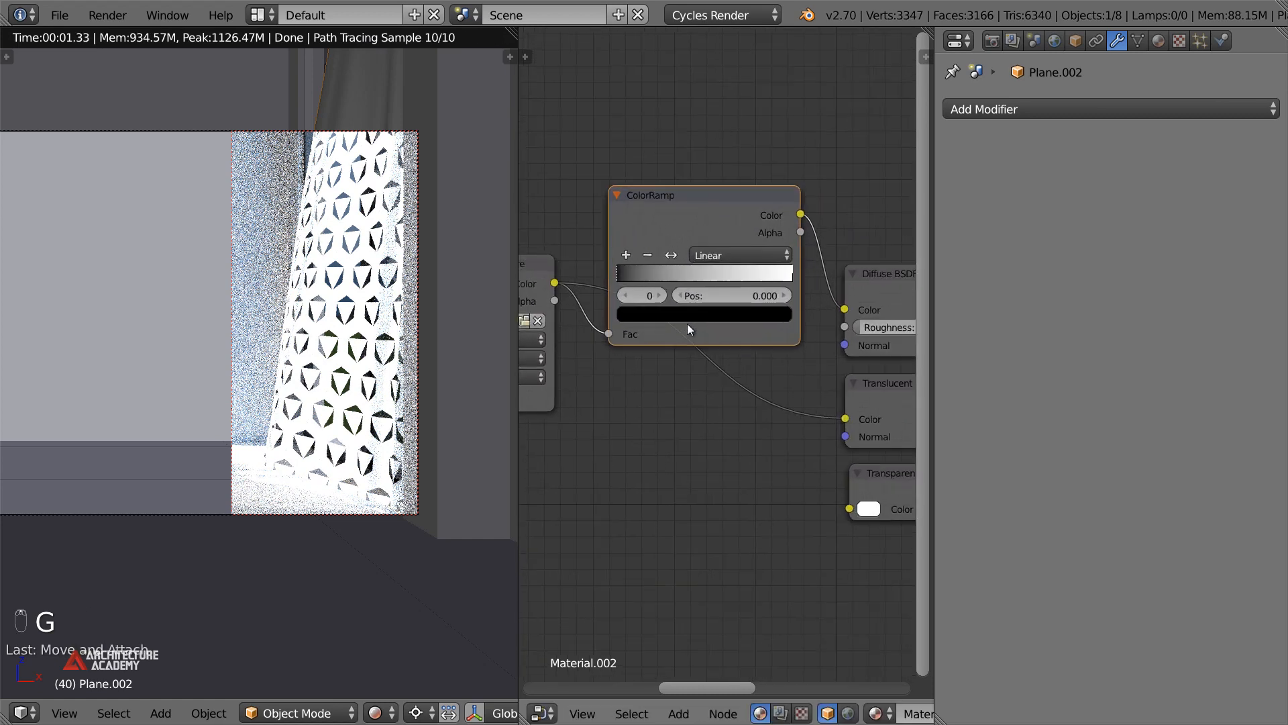
left_click(587, 286)
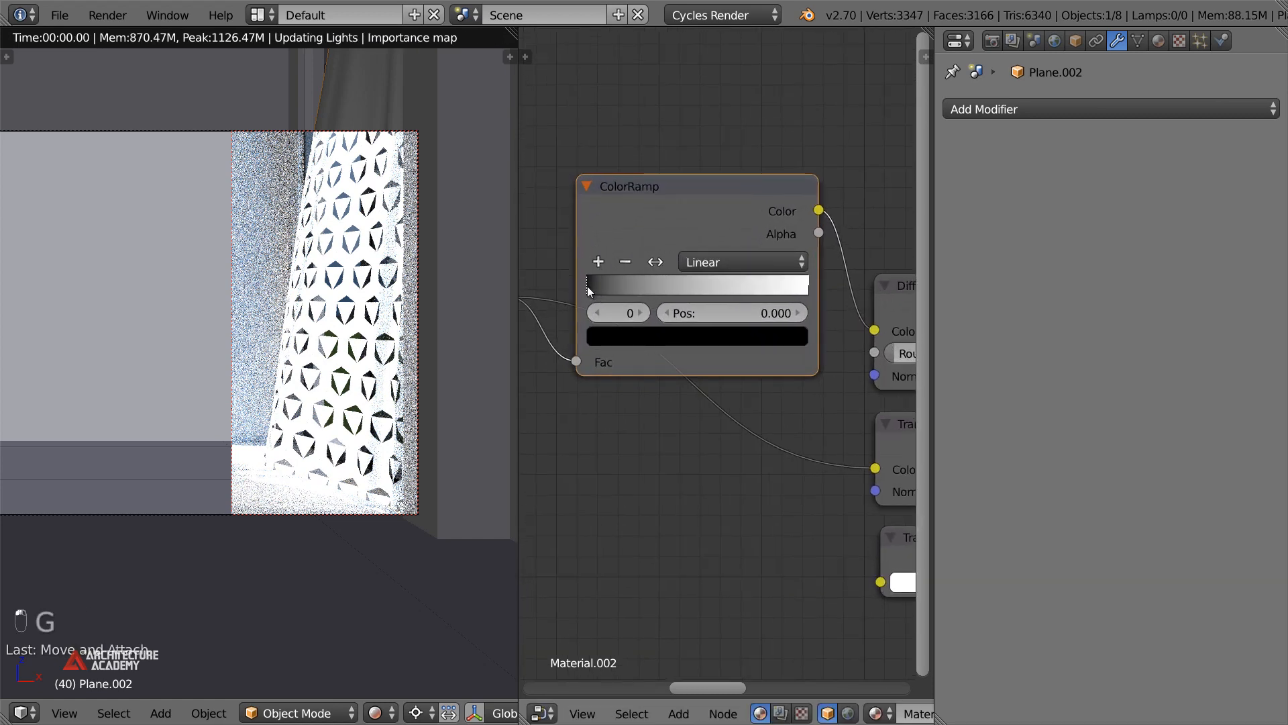
left_click(615, 338)
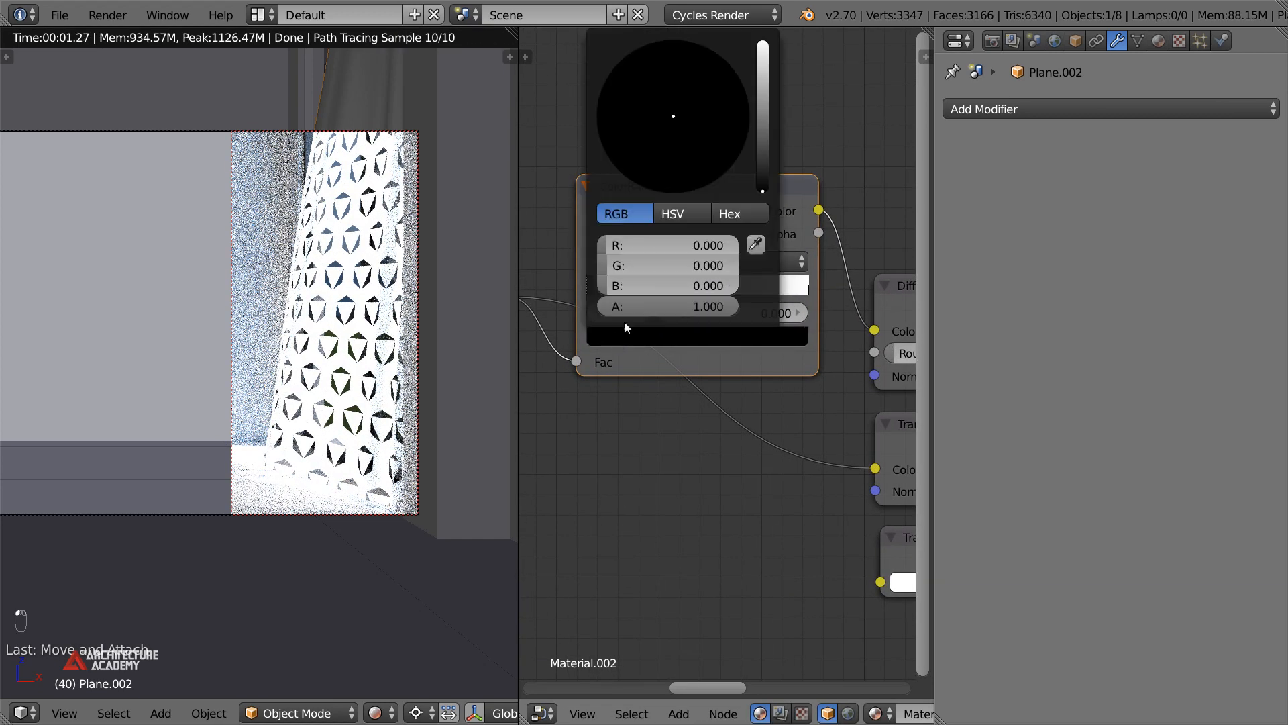
left_click_drag(764, 168, 767, 115)
left_click_drag(656, 132, 691, 43)
left_click_drag(764, 77, 761, 74)
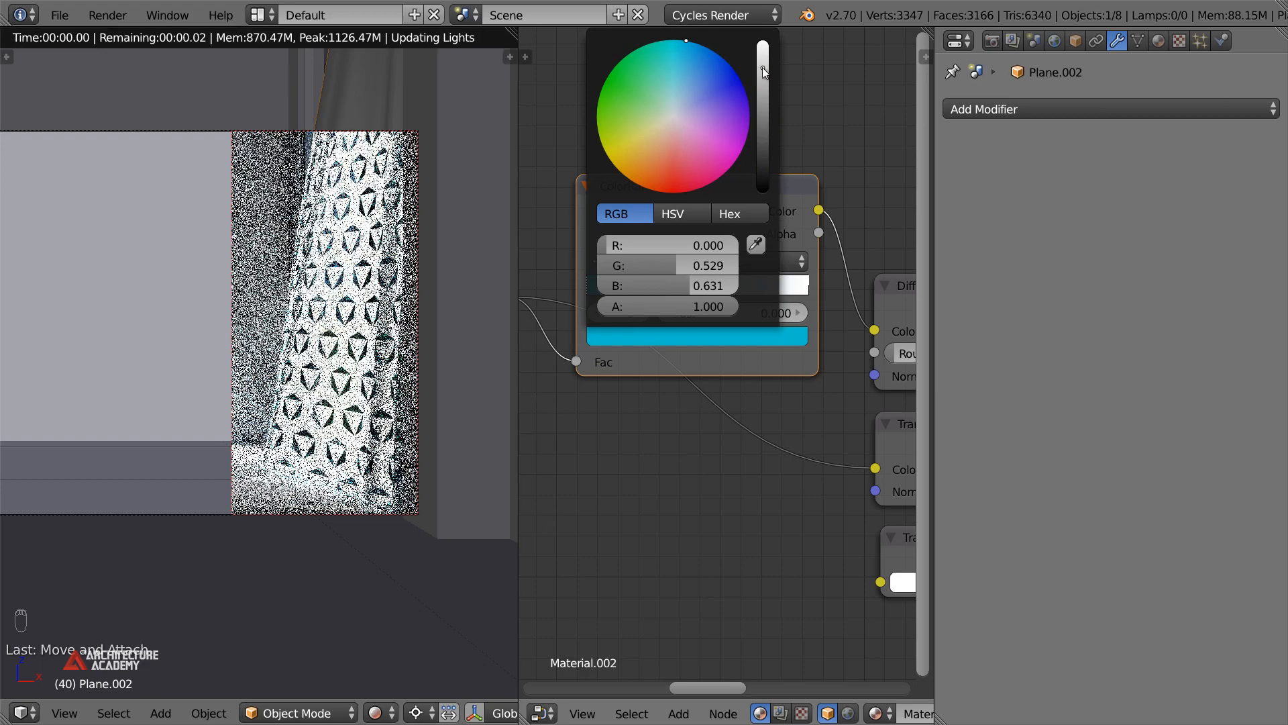
middle_click_drag(782, 490, 718, 434)
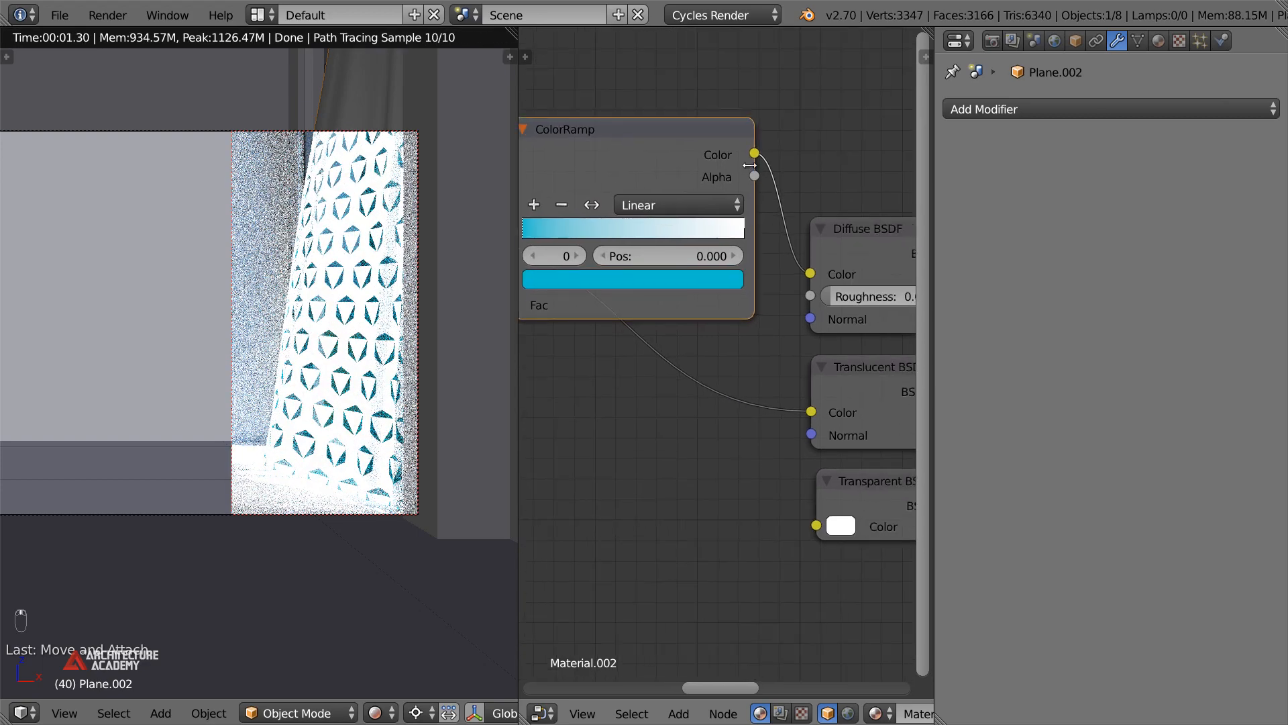
left_click_drag(810, 416, 810, 415)
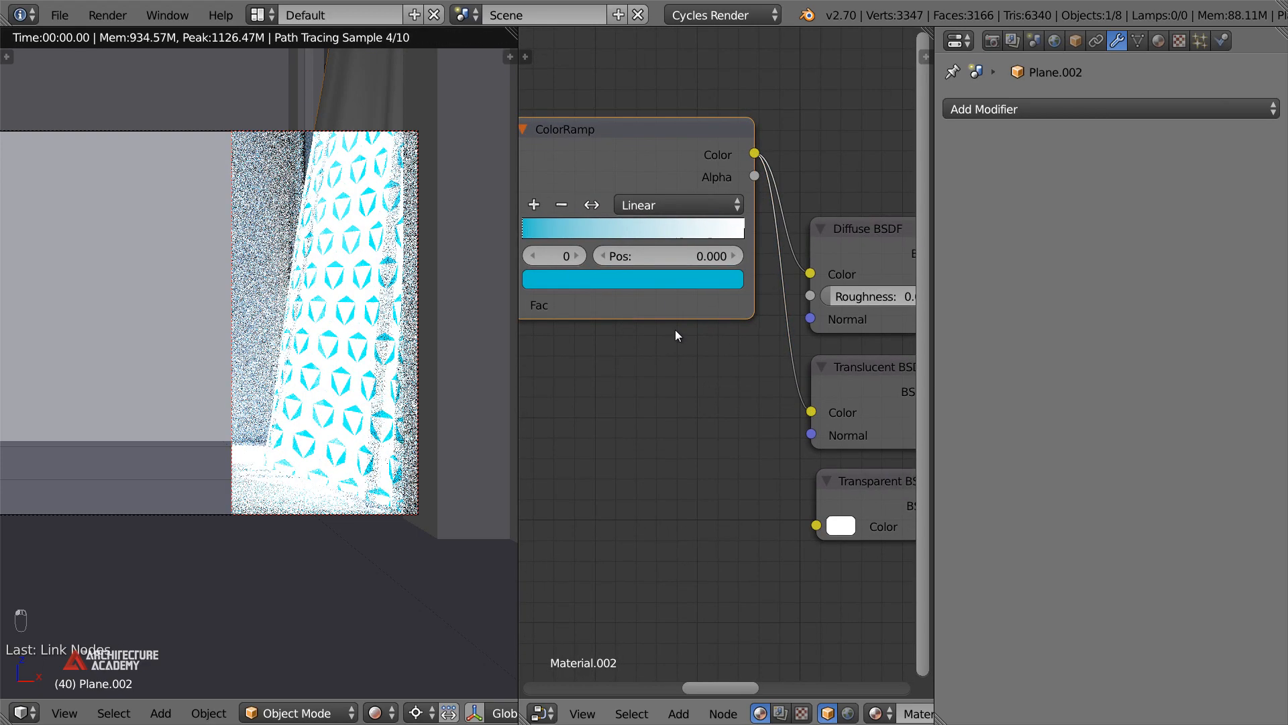
Move the shader nodes after the ColorRamp farther right as a group to make room before the BSDFs
scroll(679, 339, "down", 3)
middle_click_drag(687, 368, 602, 356)
scroll(783, 400, "down", 3)
key("a")
middle_click_drag(782, 400, 718, 400)
key("a")
key("a")
key("b")
left_click_drag(848, 473, 865, 477)
key("g")
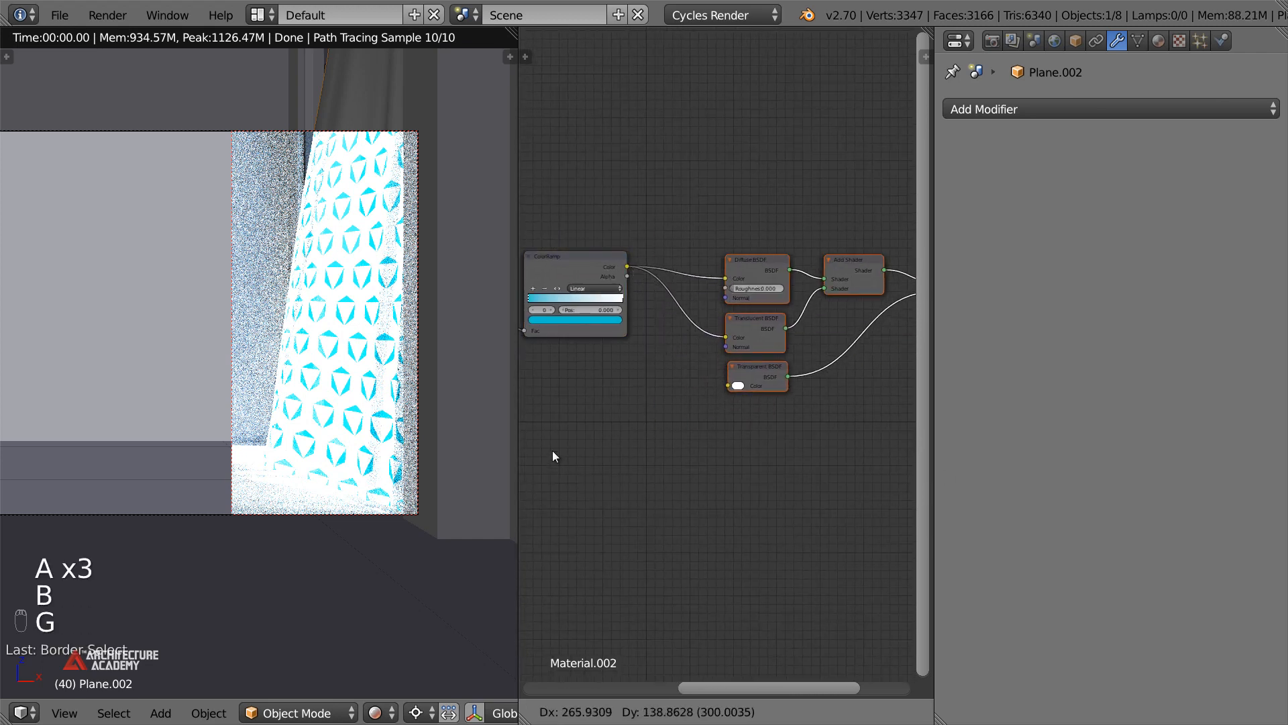
left_click(661, 408)
scroll(662, 407, "up", 2)
key("g")
left_click(734, 363)
key("a")
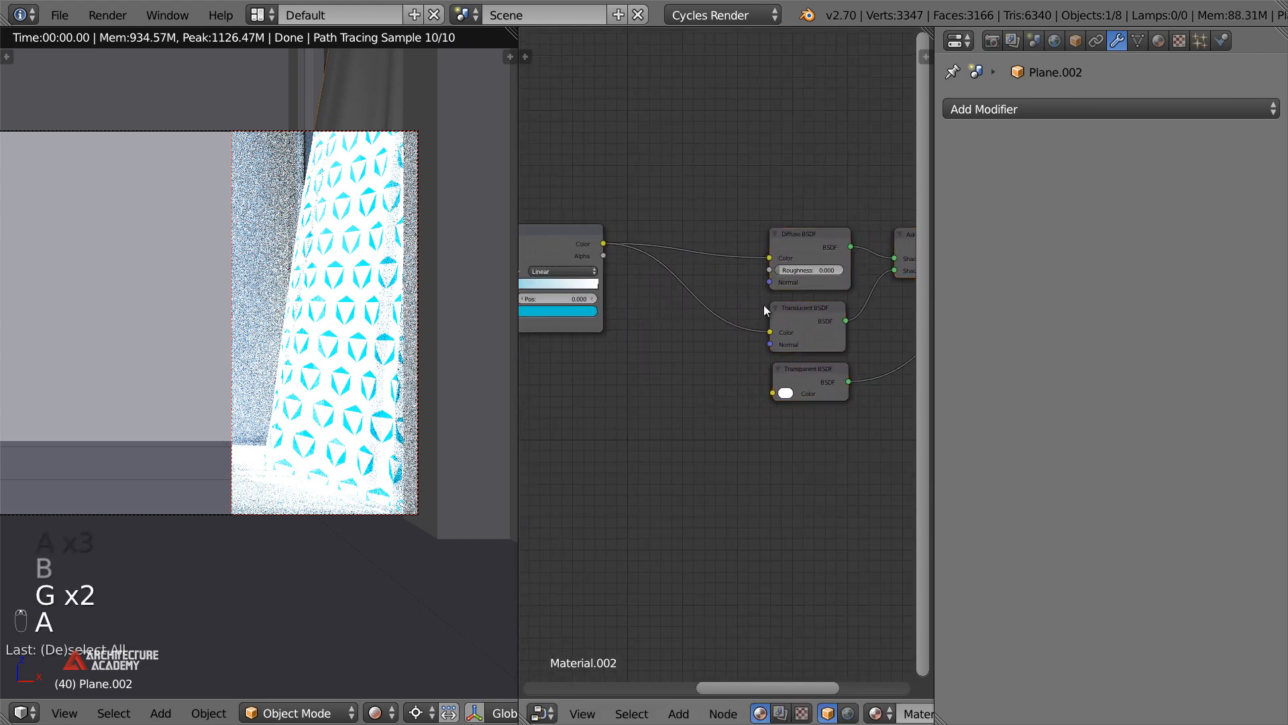
Insert a MixRGB node on the link between the ColorRamp and the Translucent BSDF, and set its Color2 to black
left_click(813, 322)
mouse_move(770, 332)
left_mouse_down()
mouse_move(711, 340)
mouse_move(769, 332)
left_mouse_up()
scroll(762, 380, "up", 2)
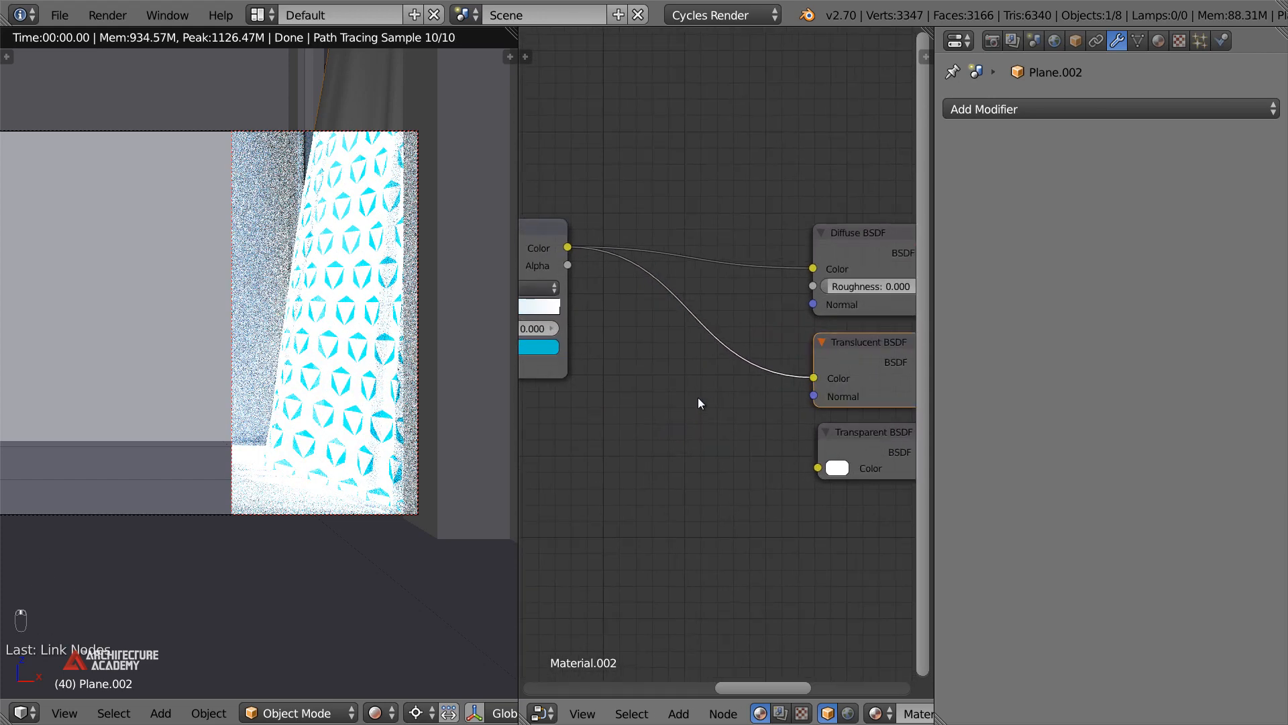
key("shift+a")
mouse_move(678, 354)
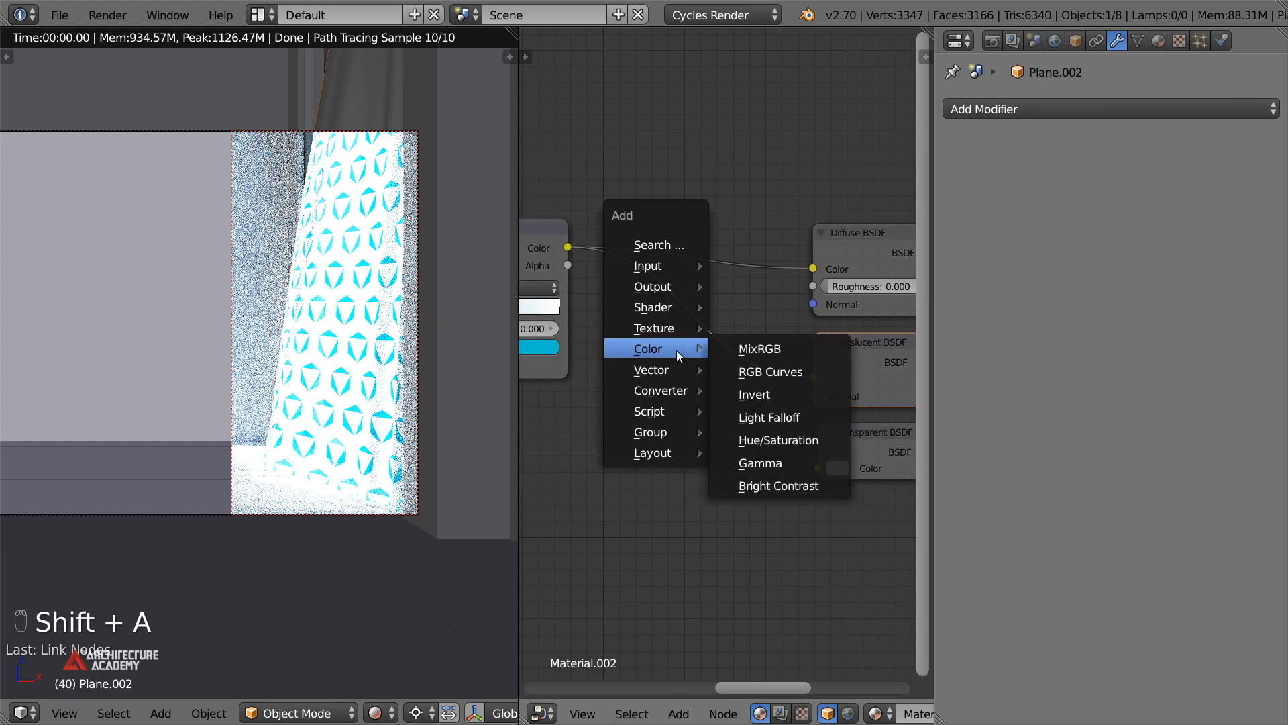
left_click(725, 348)
left_click(643, 295)
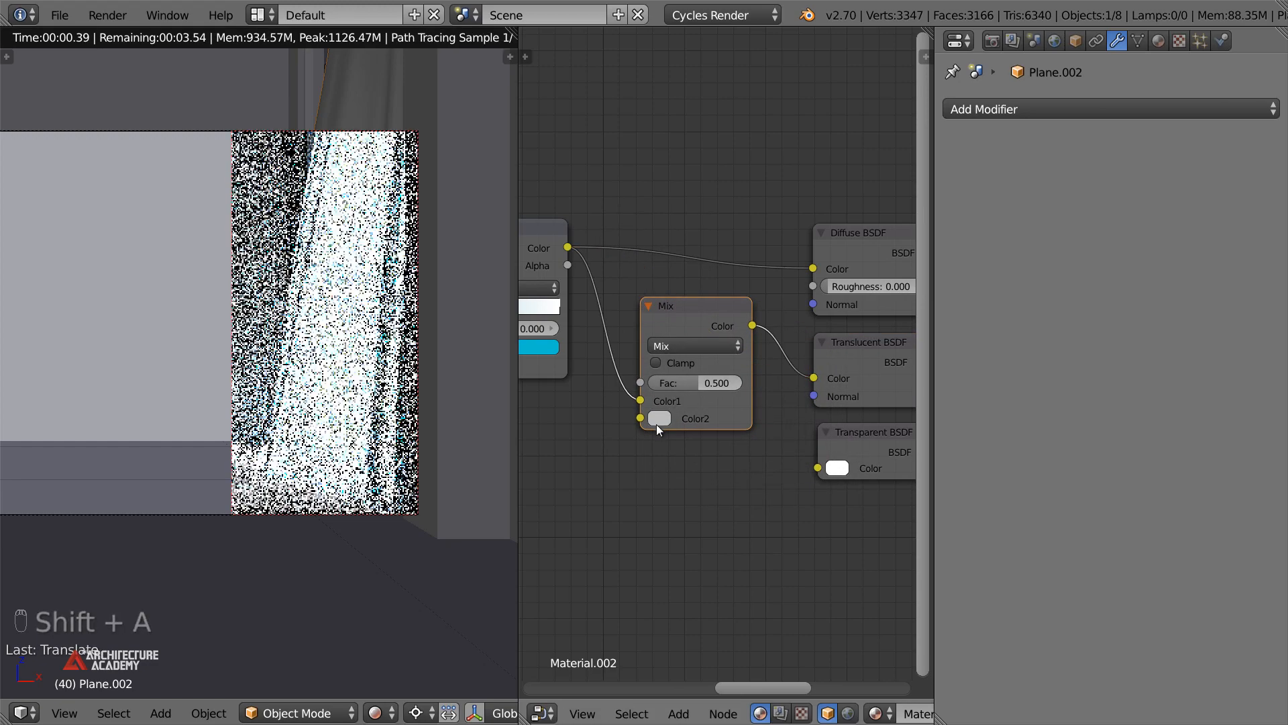
left_click(659, 420)
left_click_drag(723, 378, 660, 378)
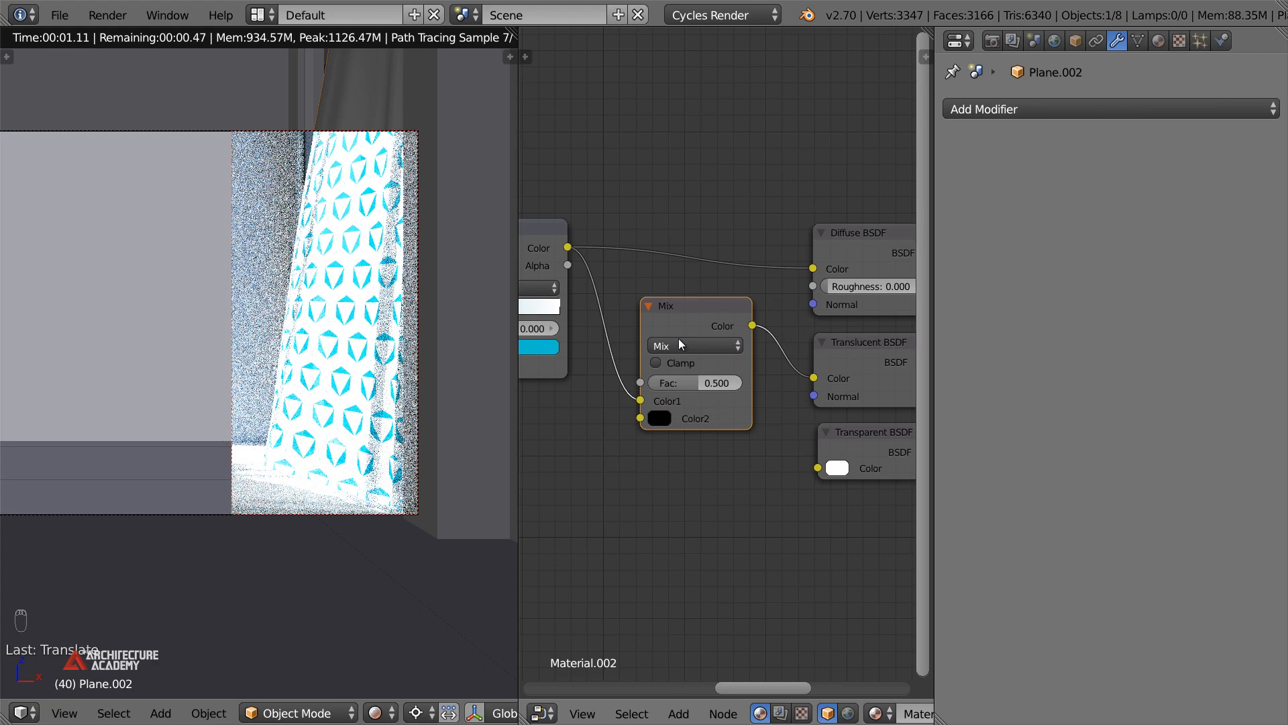
Recolor the ColorRamp's white stop to a darkened blue (H 0.623, S 0.834)
middle_click_drag(616, 320, 769, 337)
scroll(624, 346, "up", 3)
left_click(778, 307)
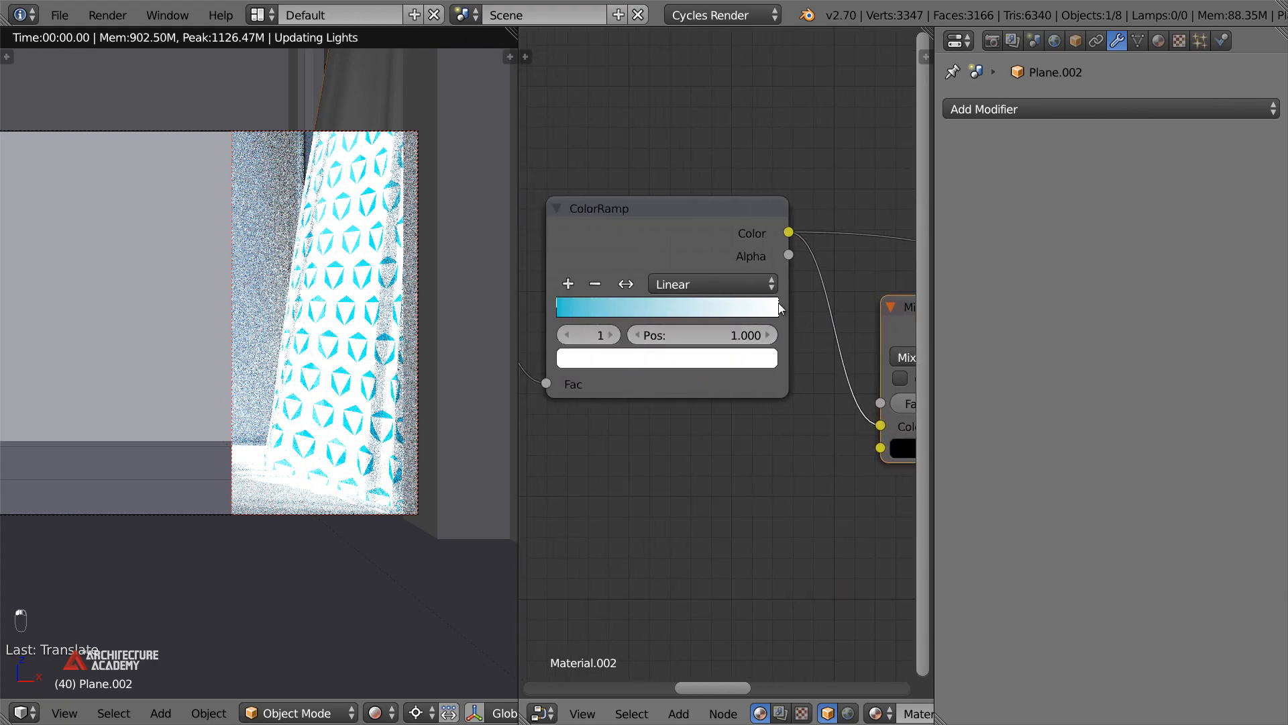
left_click(755, 362)
left_click(688, 92)
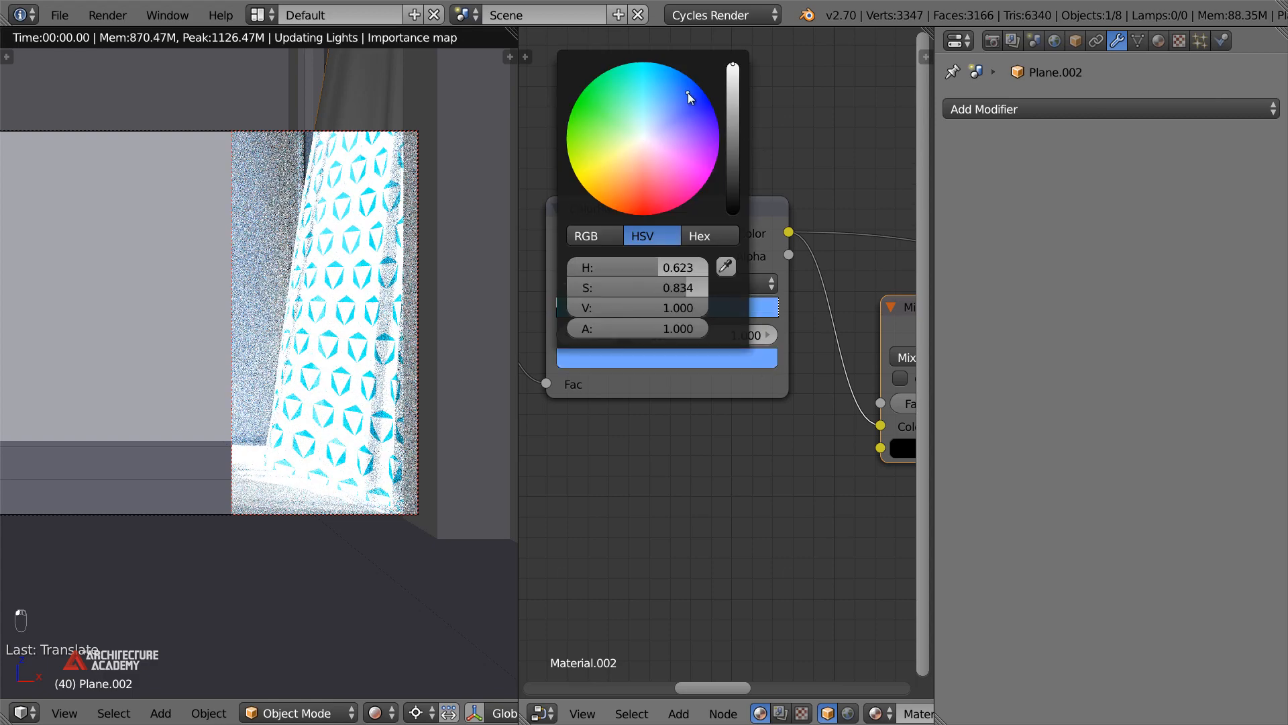
left_click(734, 106)
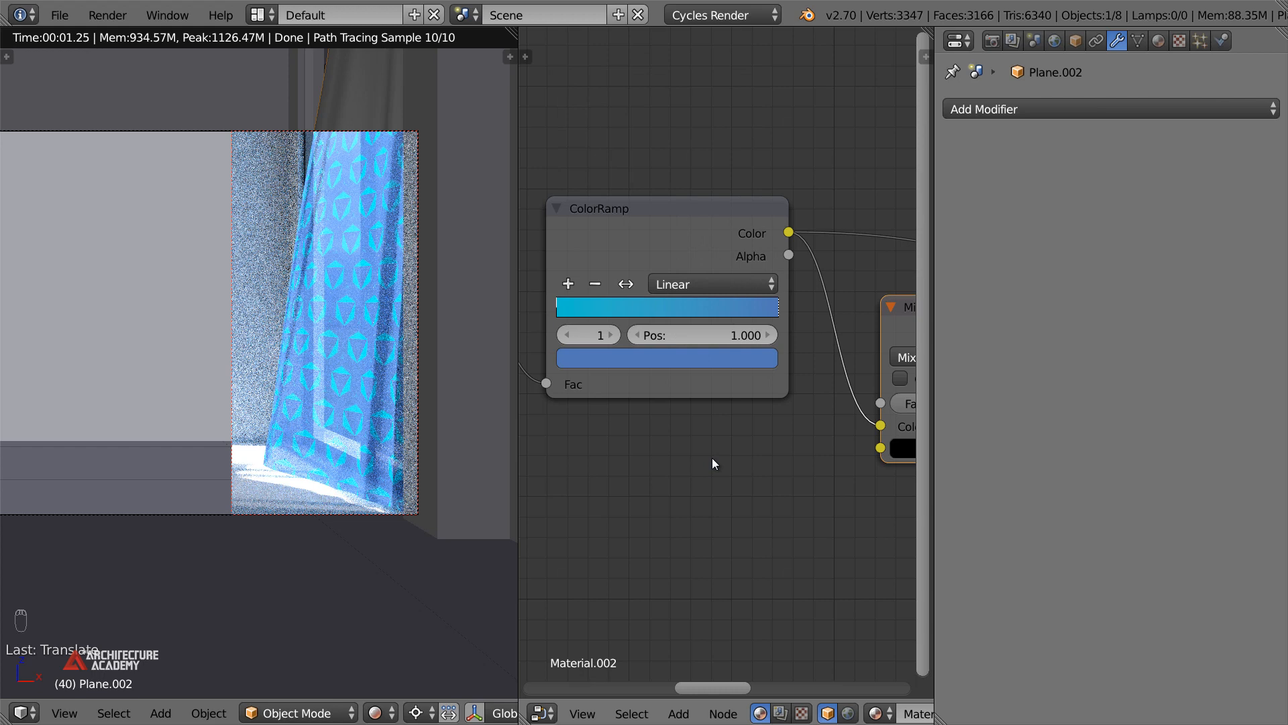
Move the Material Output node out from under the Mix Shader so it sits to the right of it
middle_click_drag(774, 460, 578, 452)
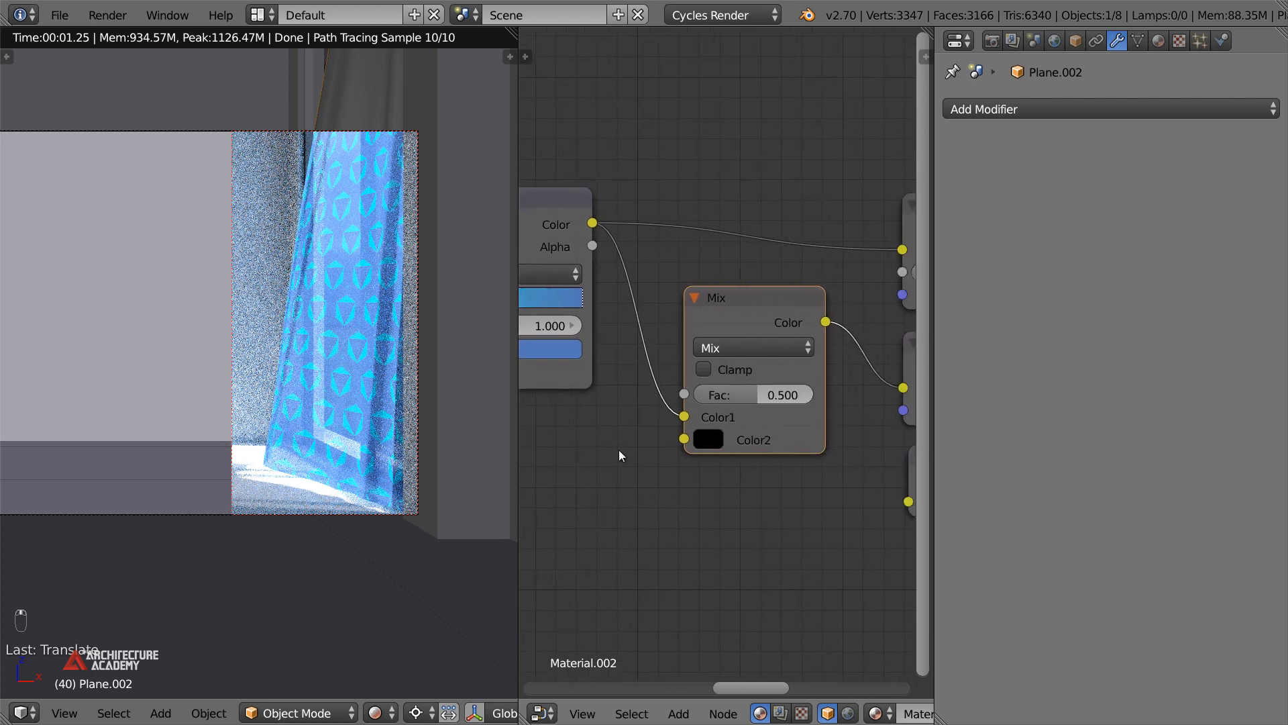
scroll(722, 449, "down", 4)
middle_click_drag(723, 449, 436, 441)
middle_click_drag(874, 345, 672, 363)
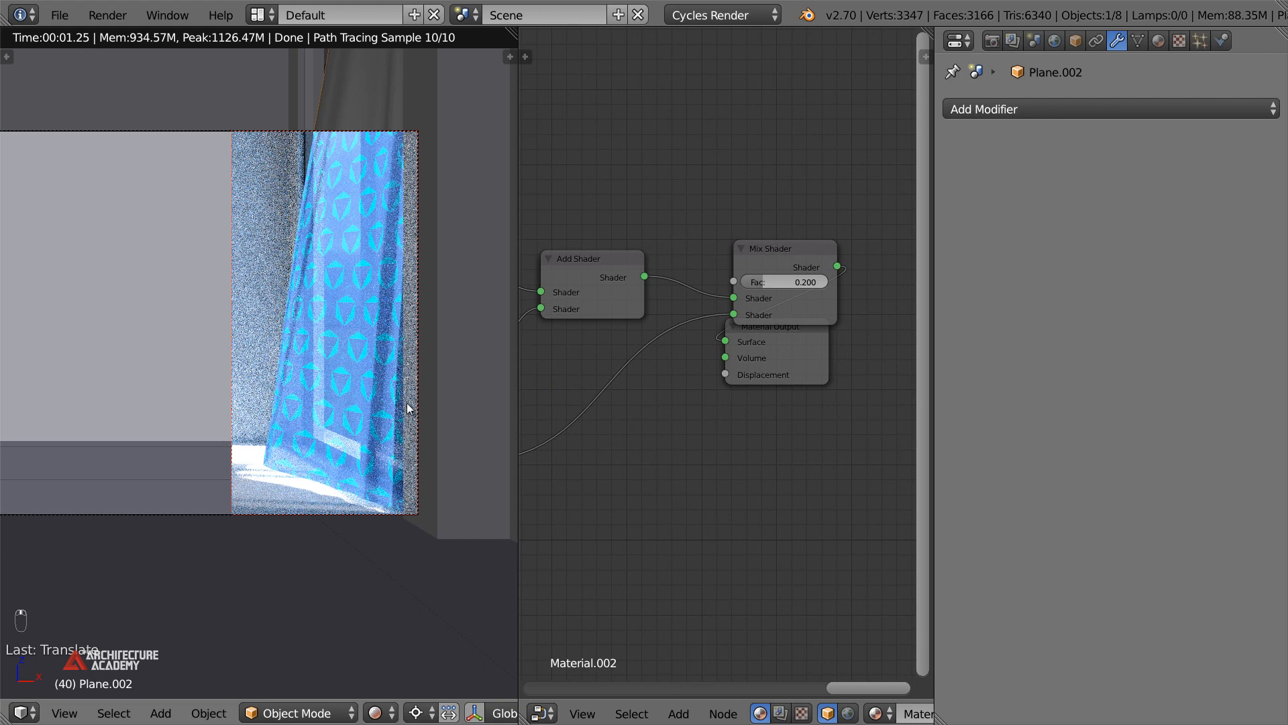
right_click(795, 333)
key("g")
left_click(619, 260)
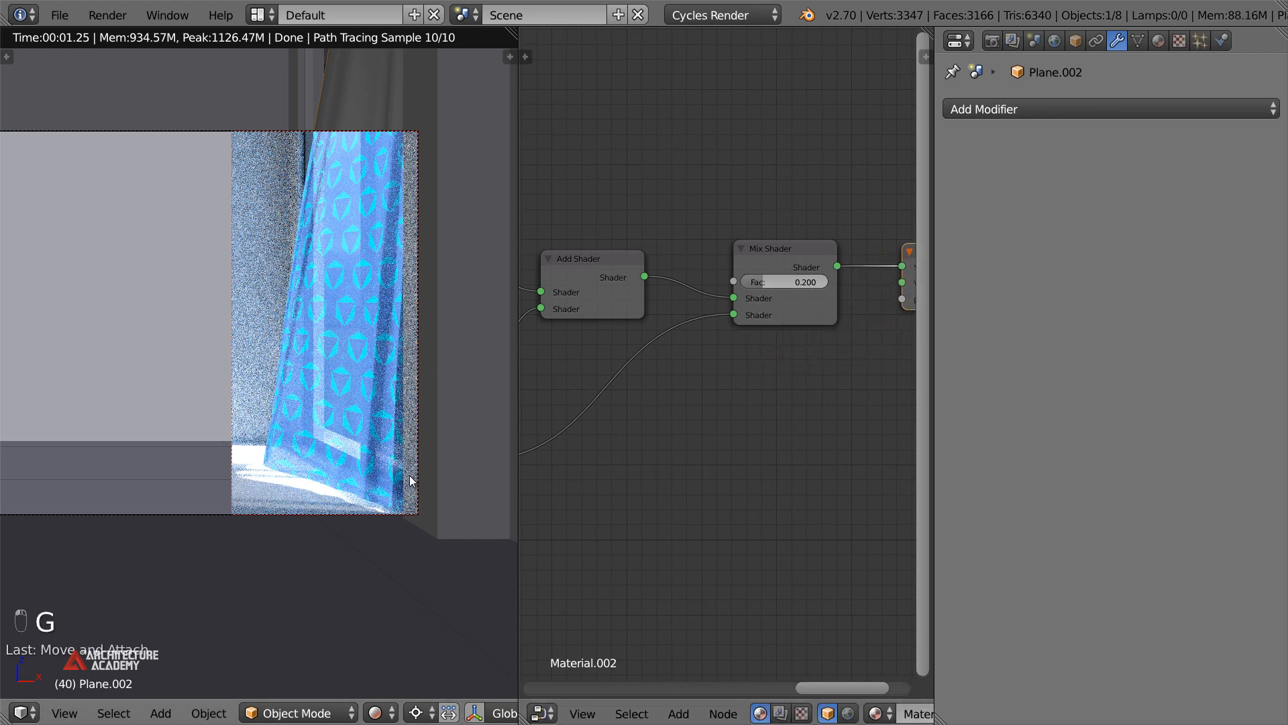
Set the viewport to solid shading and reposition the Transparent BSDF node just below the Translucent BSDF
left_click(381, 713)
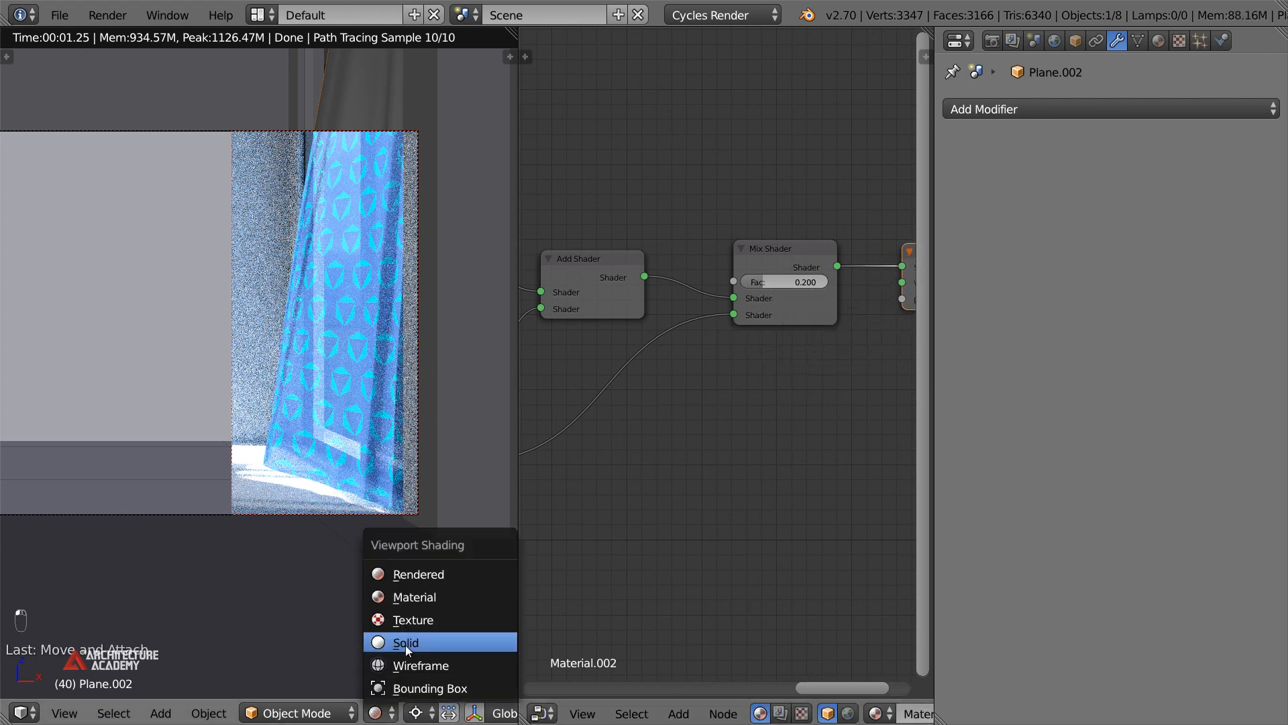
left_click(405, 644)
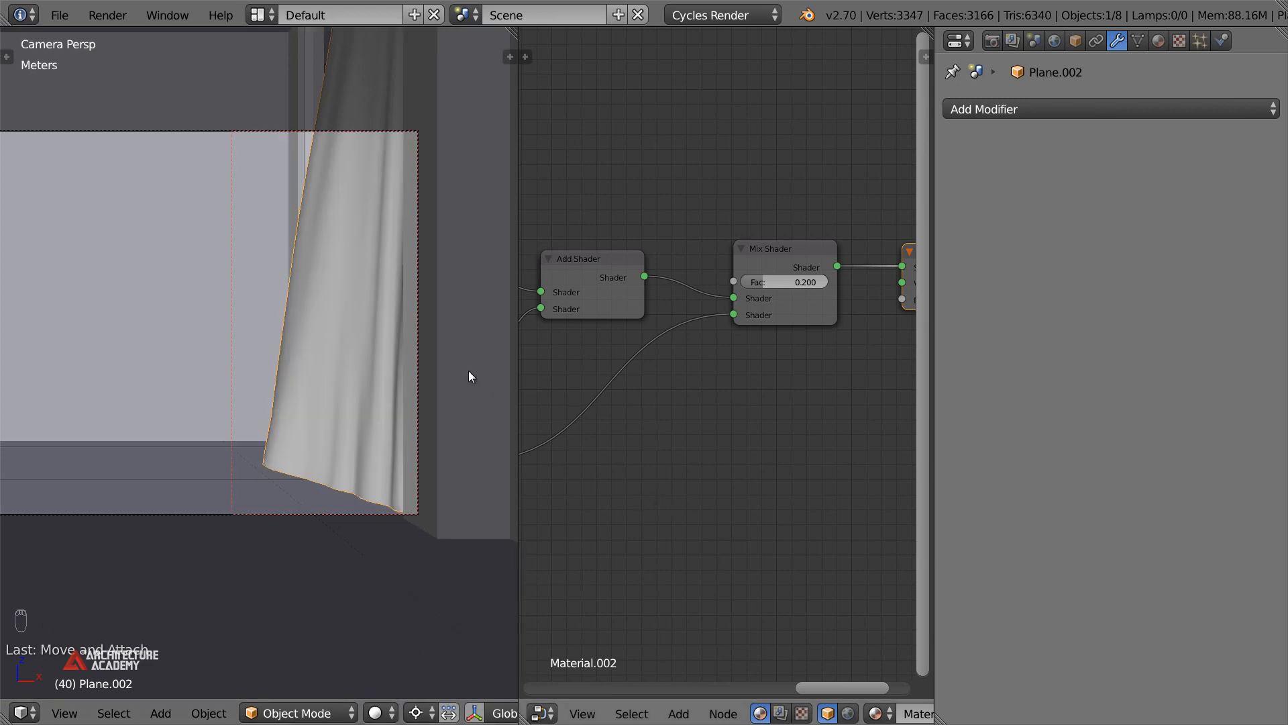
middle_click_drag(842, 456, 1050, 413)
left_click(588, 396)
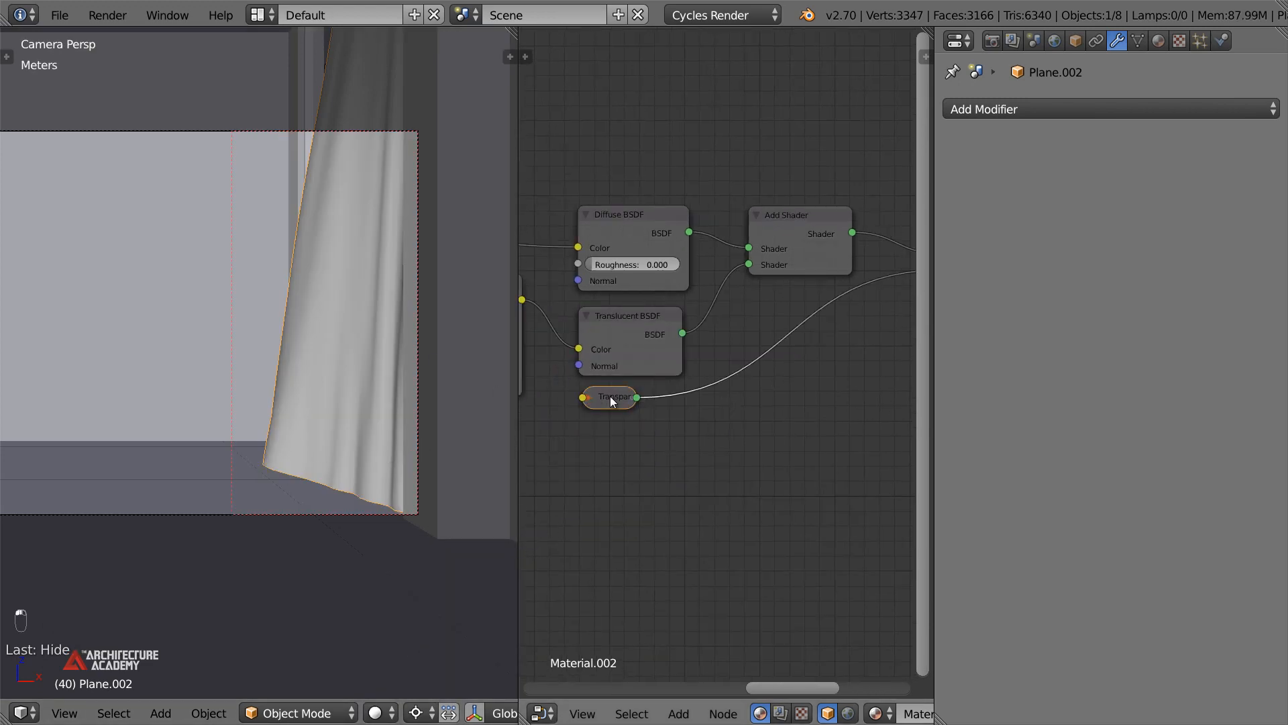
key("g")
left_click(637, 406)
left_click(590, 398)
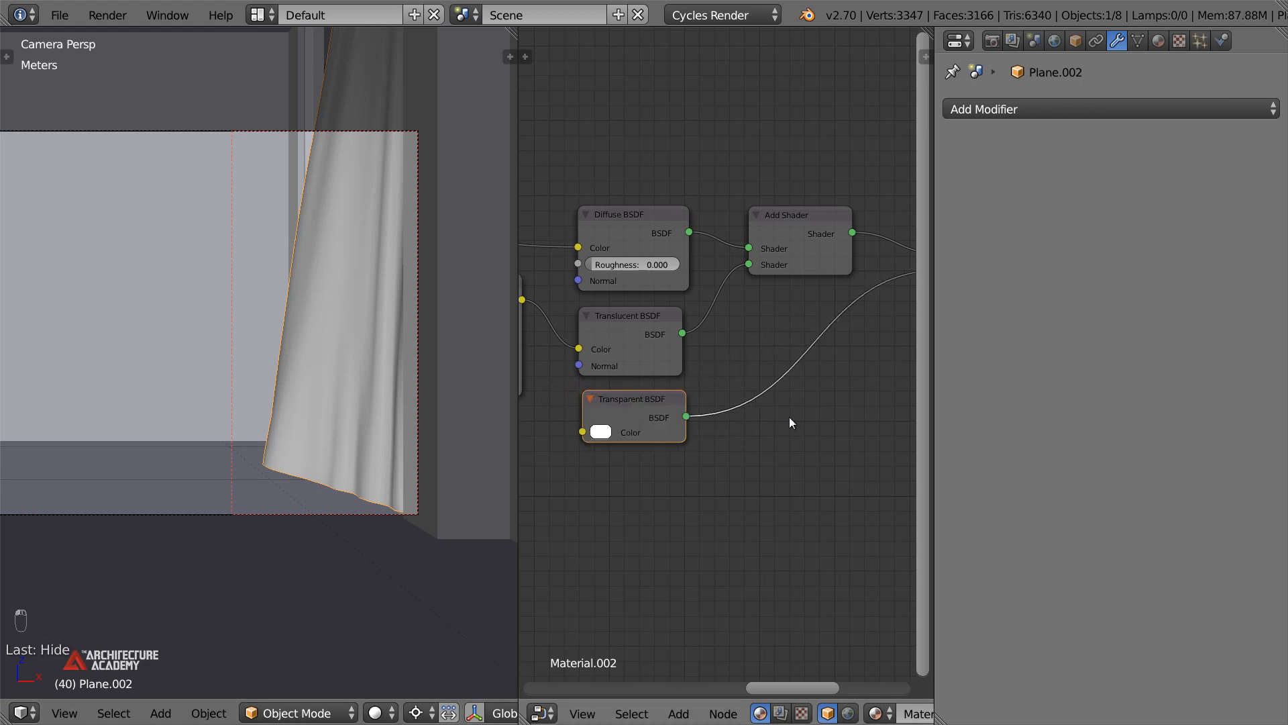
Enter Edit Mode on the curtain and extend the hem edge selection to include its bottom row of faces
middle_click_drag(788, 420, 633, 496)
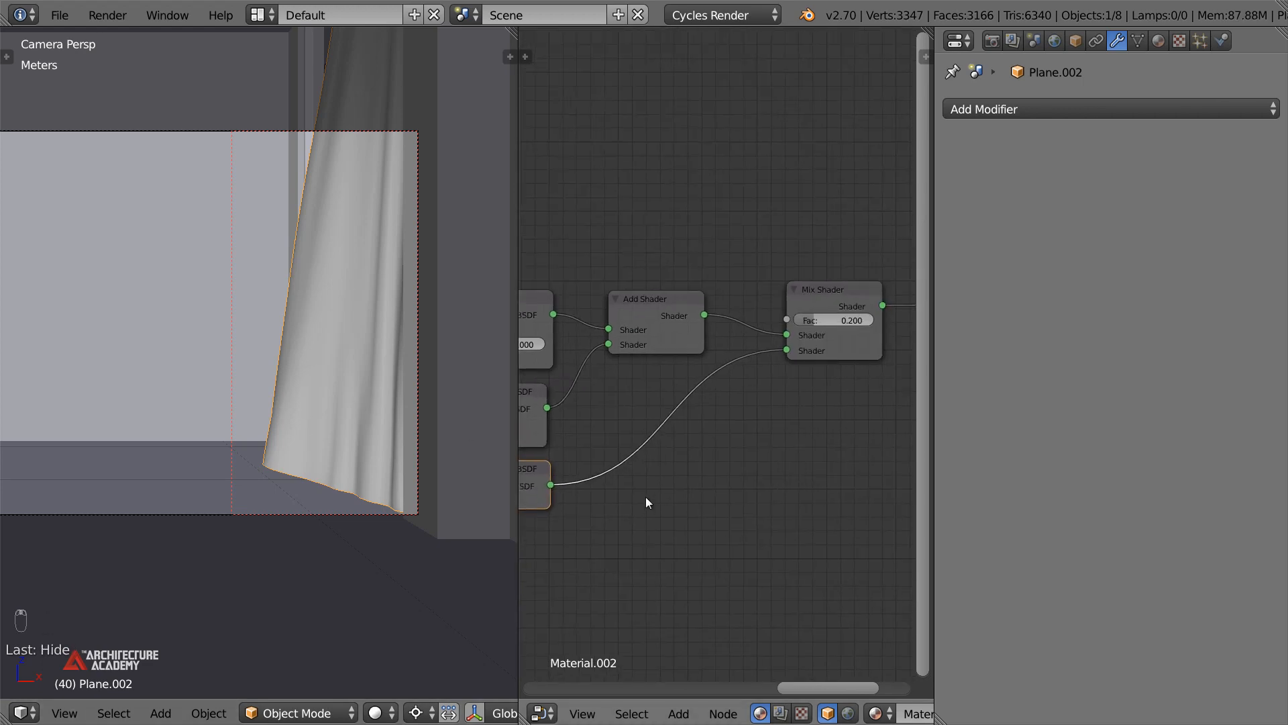
middle_click_drag(643, 449, 686, 449)
middle_click_drag(785, 417, 767, 373)
scroll(742, 375, "up", 3)
scroll(711, 391, "down", 1)
scroll(715, 394, "down", 1)
scroll(368, 493, "up", 2)
key("Tab")
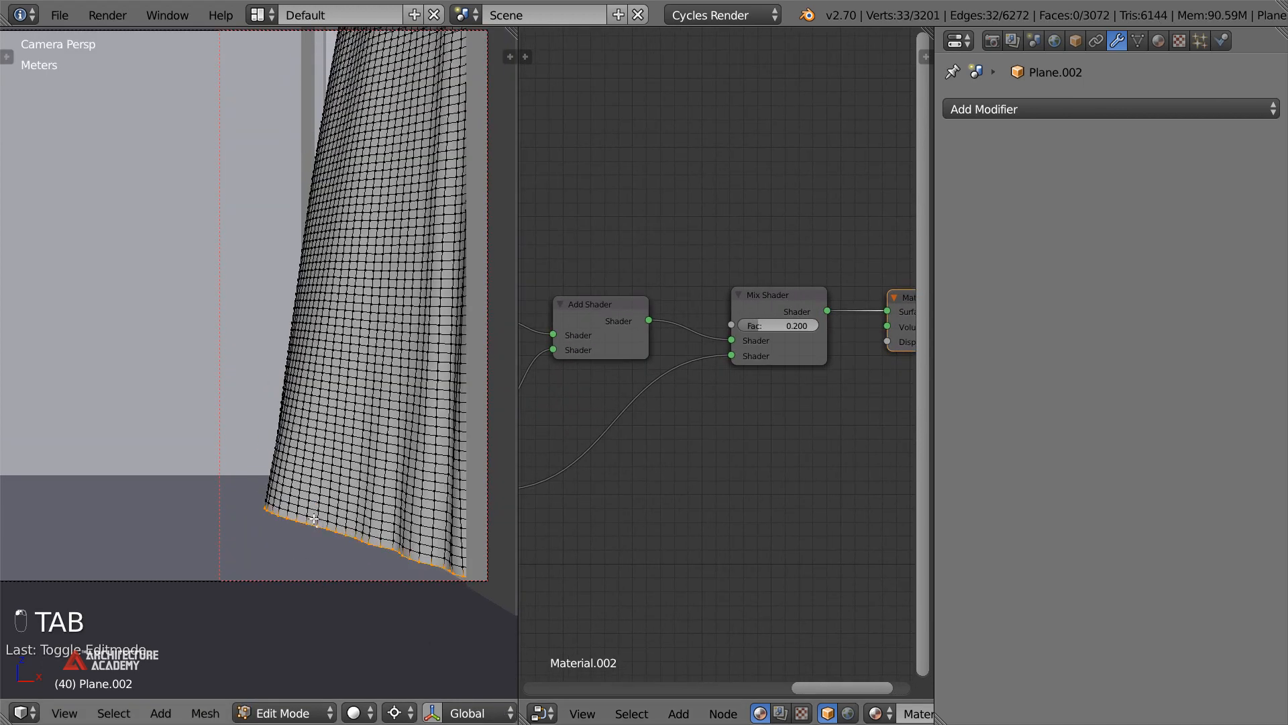
right_click(280, 513, "alt+shift")
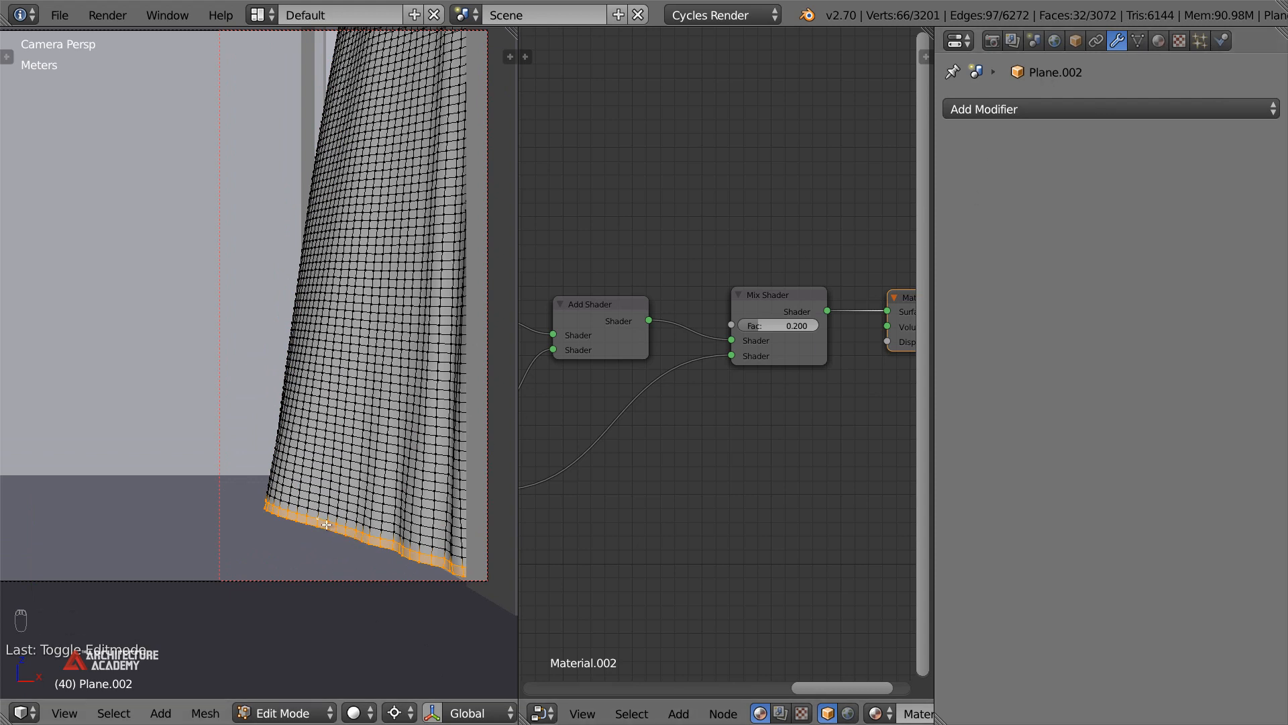
Preview the curtain in rendered viewport shading, and return to solid shading in Edit Mode
key("F12")
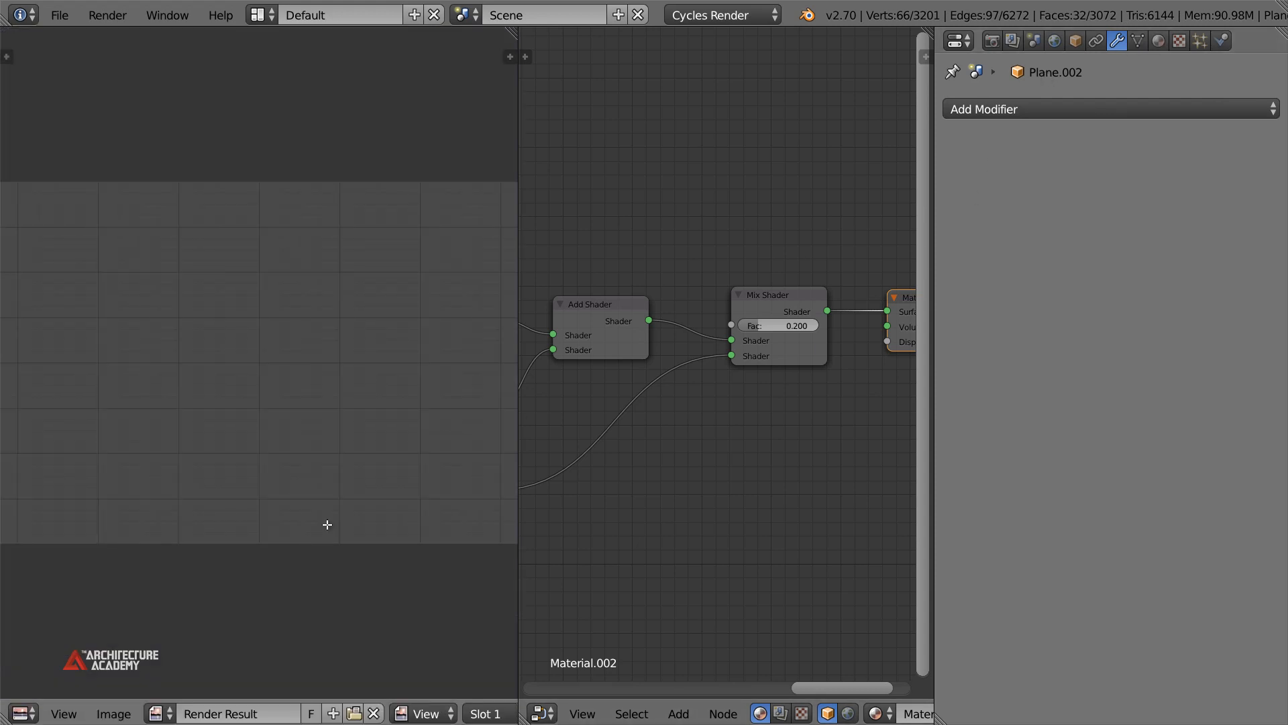
key("Escape")
key("Tab")
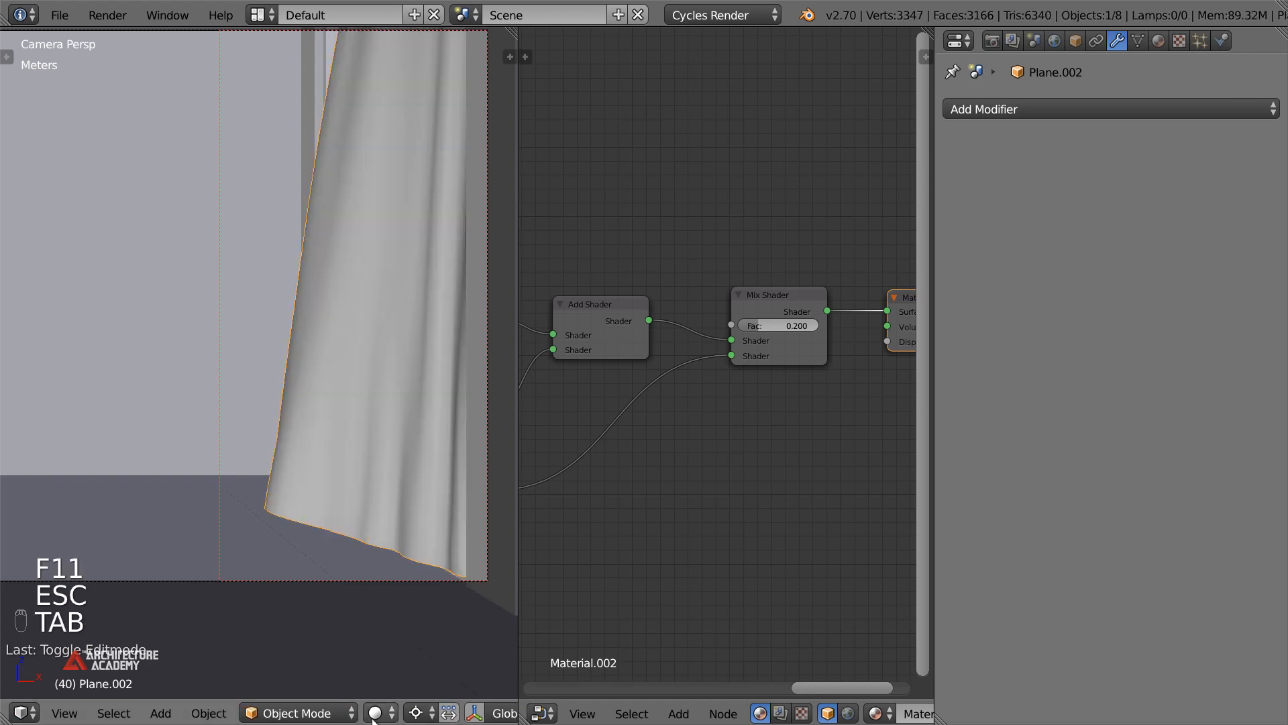
left_click(374, 712)
left_click(418, 573)
scroll(387, 406, "down", 1)
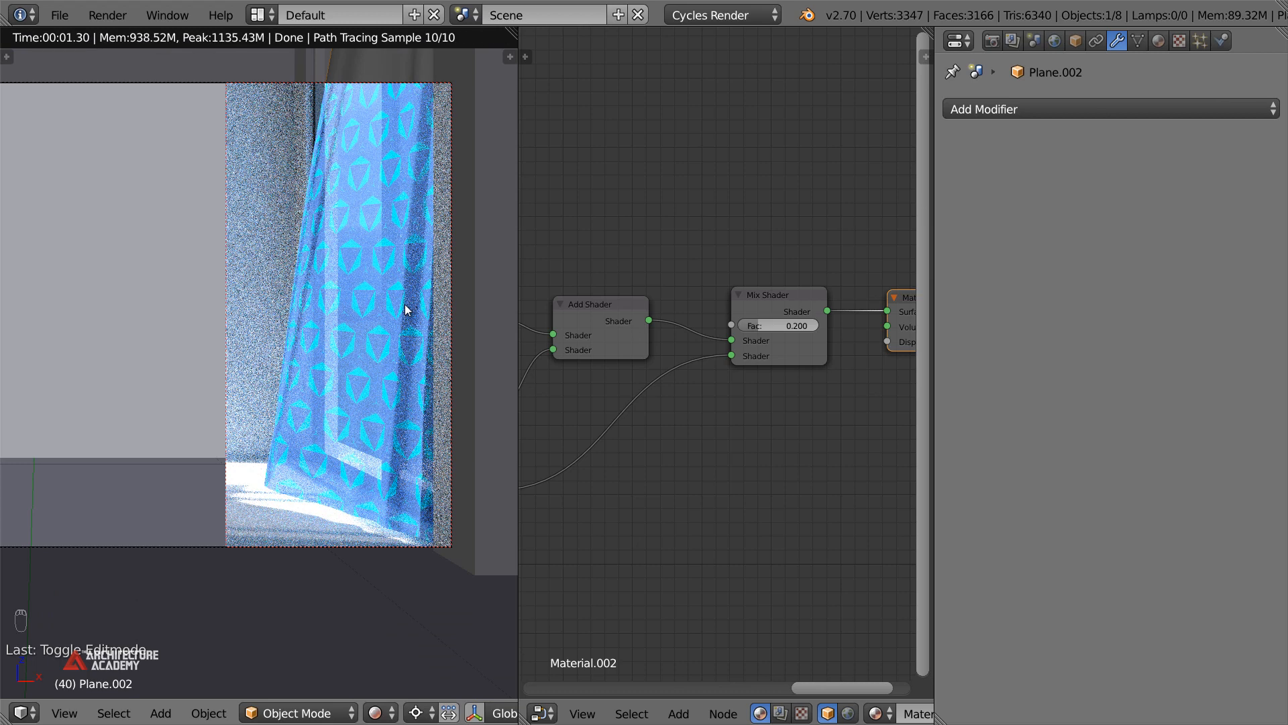
left_click(379, 708)
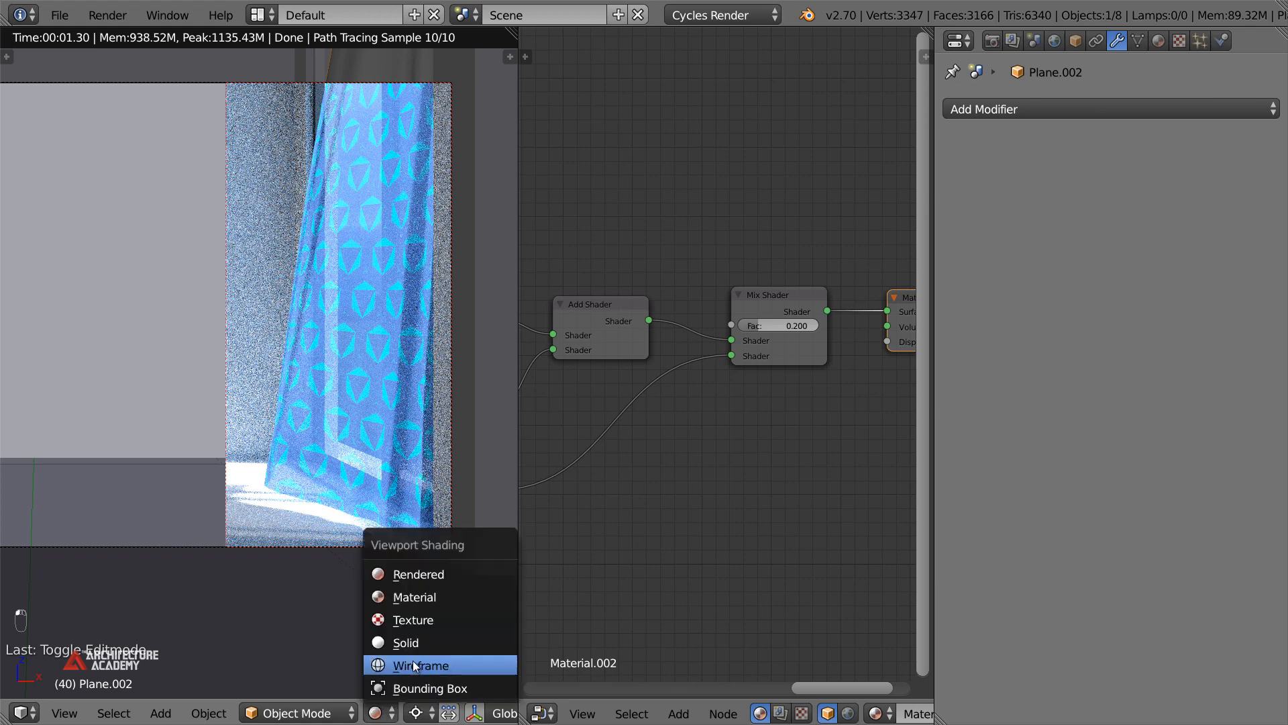
left_click(418, 640)
key("Tab")
scroll(375, 512, "up", 3)
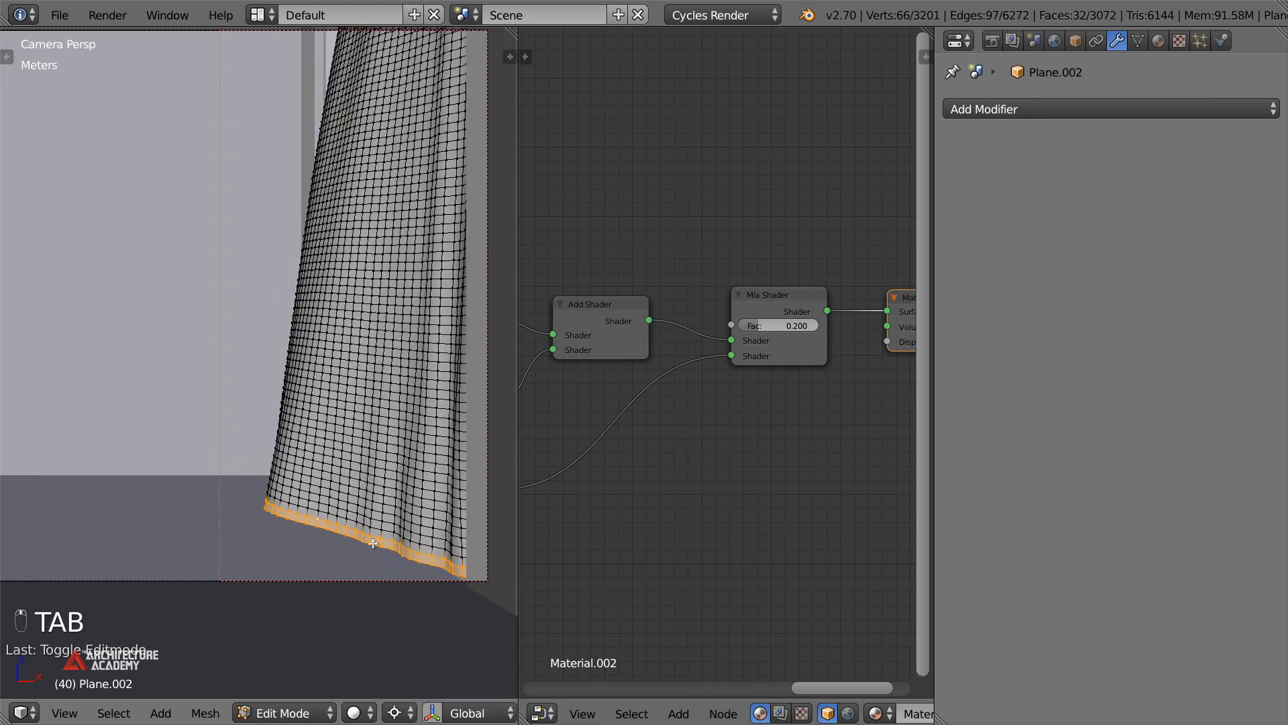
scroll(328, 523, "down", 3)
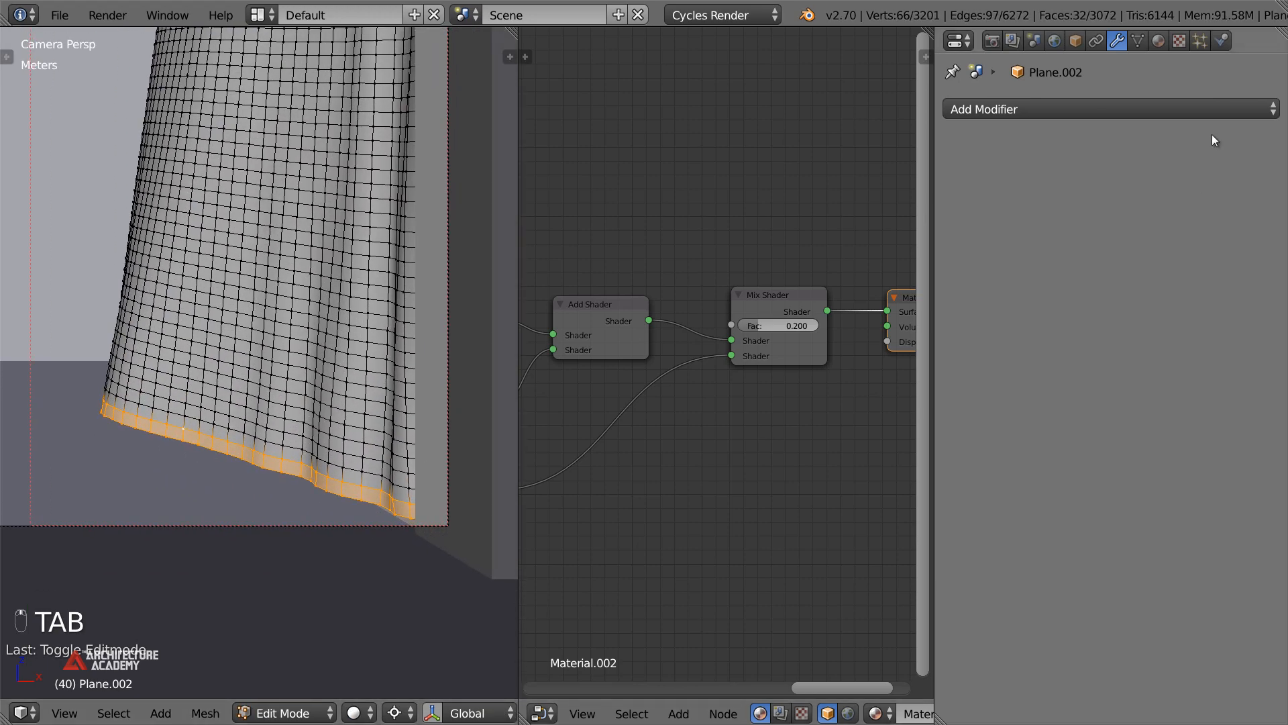
Rename the curtain's material as Curtain
left_click(1158, 41)
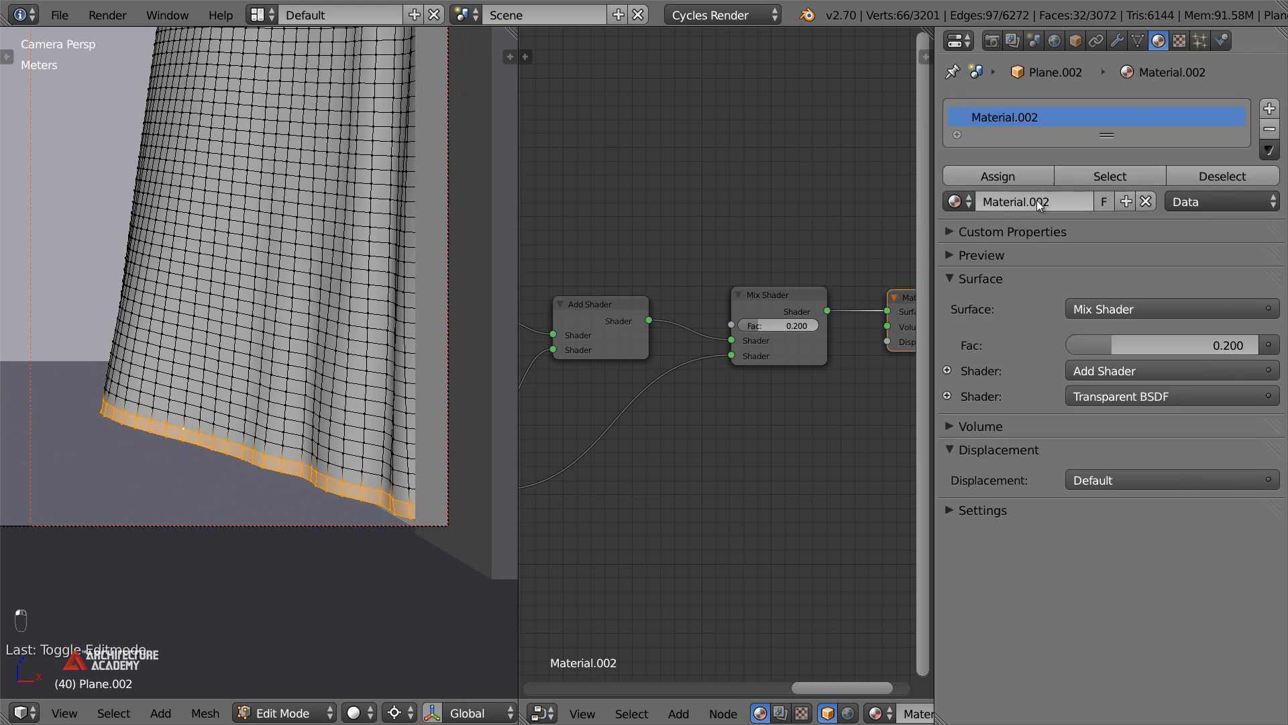
type("Curtain")
key("Return")
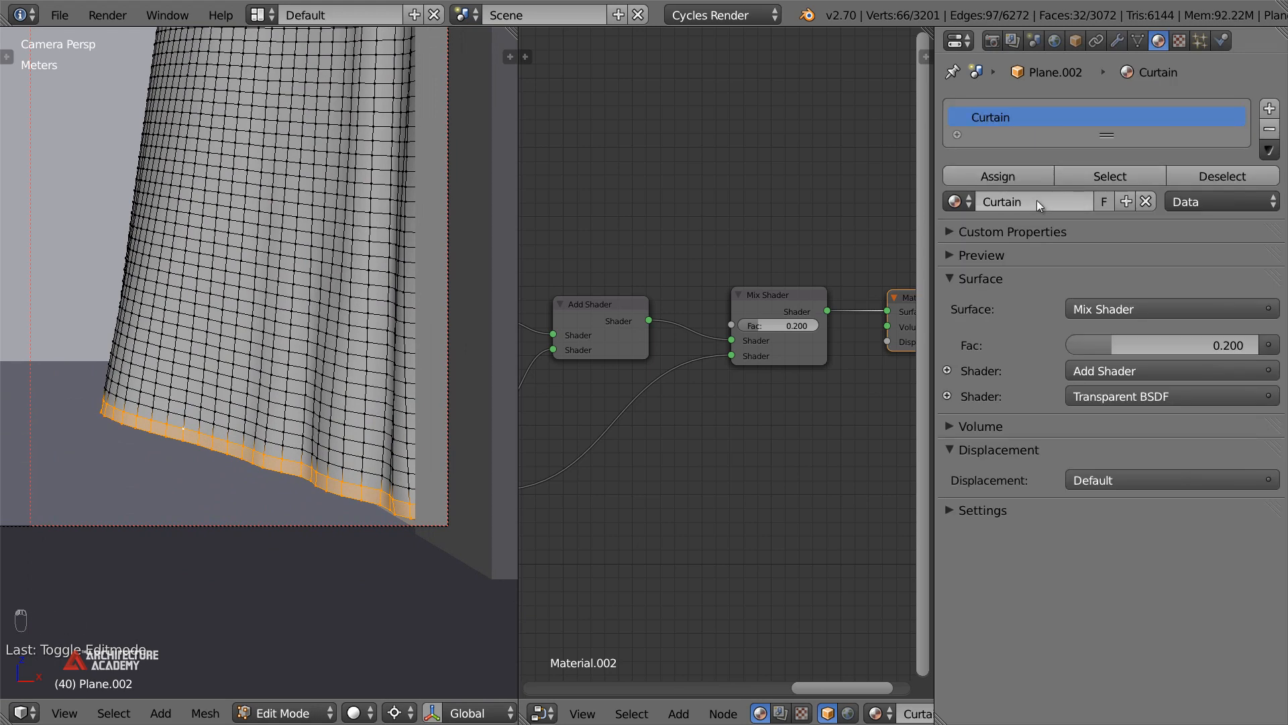
Add a second material slot, assign the Curtain material to it, and make it a single-user copy
left_click(1269, 108)
left_click(1066, 210)
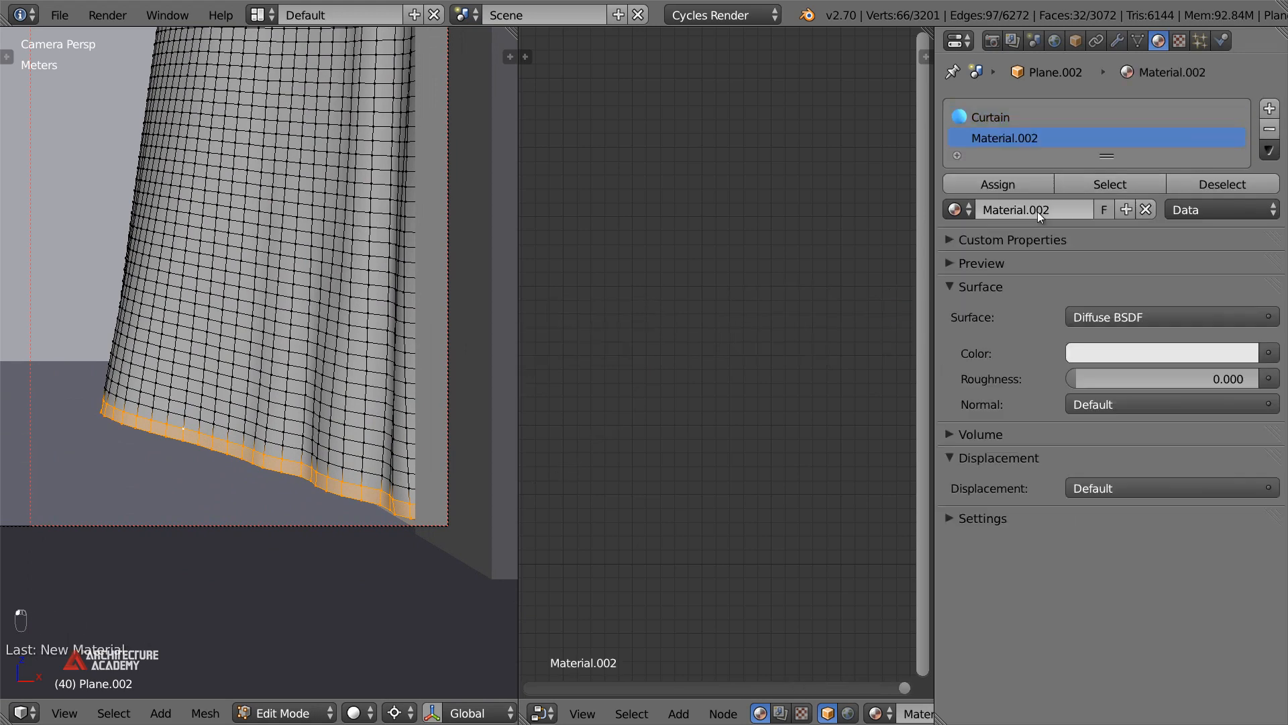
type("Curtai")
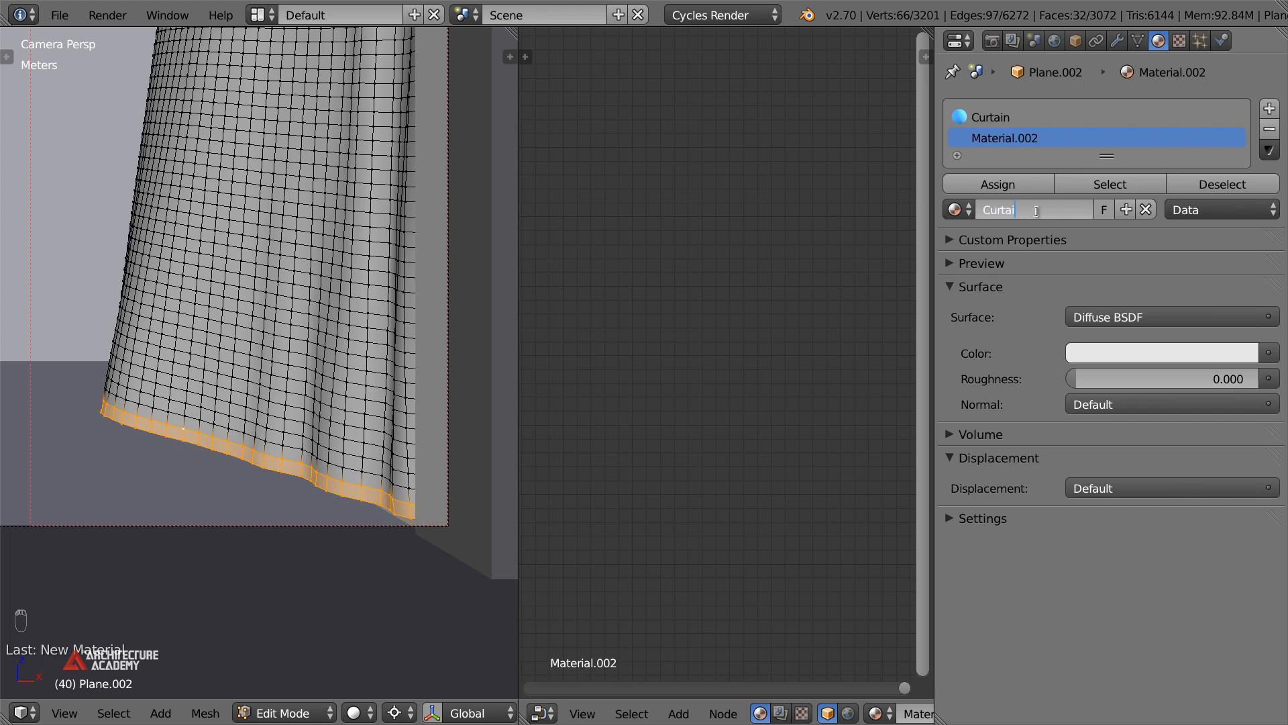
left_click(960, 209)
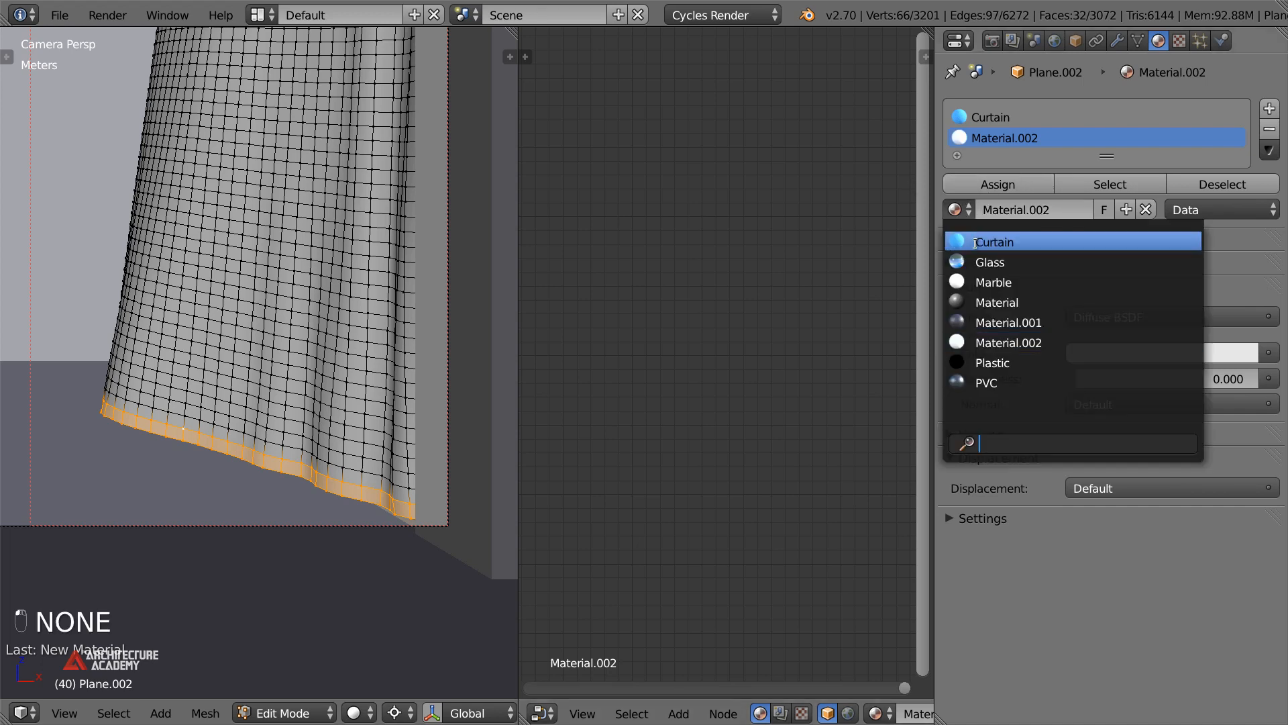
left_click(988, 241)
key("Tab")
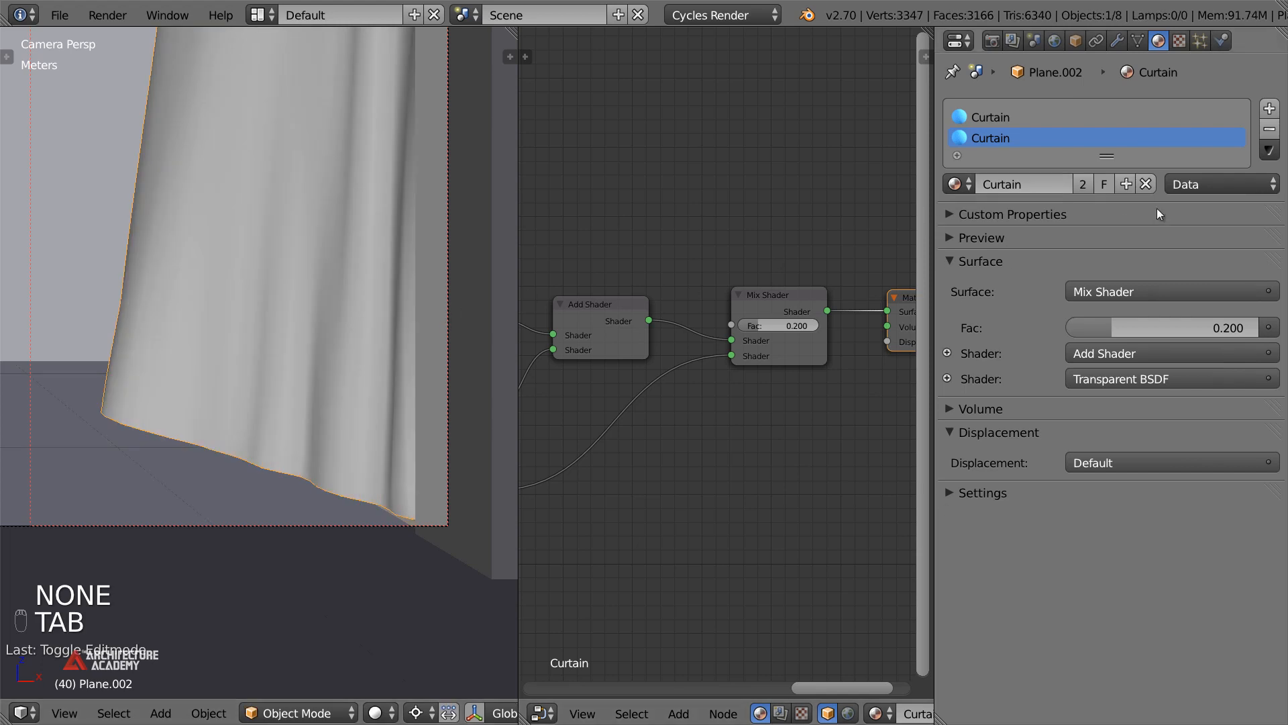
left_click(1083, 183)
key("Tab")
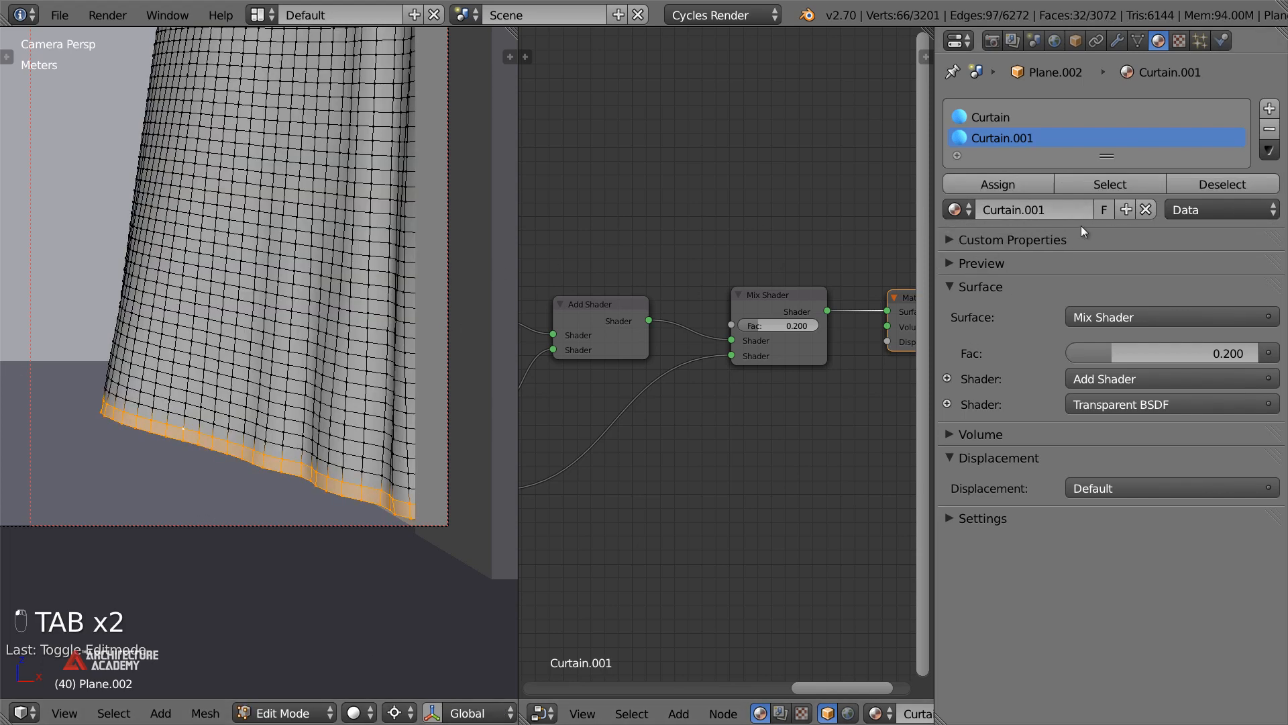
Rename the copied material in the second slot as CurtainThick
left_click(1053, 213)
type("CurtainThick")
key("Return")
Delete the Transparent BSDF and Mix Shader nodes from CurtainThick and link the Add Shader directly to the Material Output's Surface
scroll(727, 432, "down", 4)
middle_click_drag(737, 448, 816, 428)
left_click(618, 426)
left_click(864, 292, "shift")
key("x")
middle_click_drag(762, 312, 698, 315)
left_click_drag(683, 314, 862, 311)
Cut the ColorRamp's incoming link from the Image Texture and its outgoing links to the Diffuse BSDF and Mix nodes
middle_click_drag(580, 381, 810, 326)
middle_click_drag(709, 370, 786, 404)
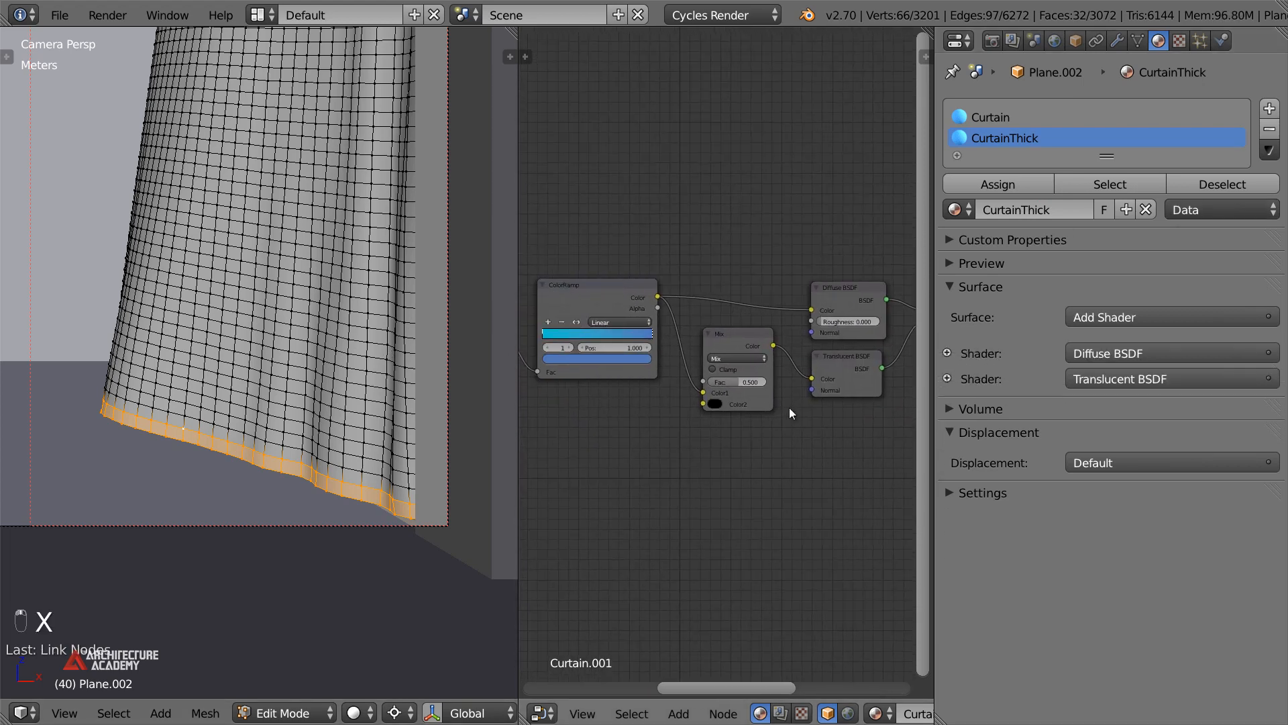
scroll(709, 397, "up", 4)
middle_click_drag(707, 396, 781, 368)
left_click_drag(601, 408, 597, 365, "ctrl")
middle_click_drag(589, 372, 480, 343)
mouse_move(727, 371)
middle_mouse_down()
mouse_move(809, 369)
mouse_move(715, 366)
middle_mouse_up()
scroll(714, 365, "down", 2)
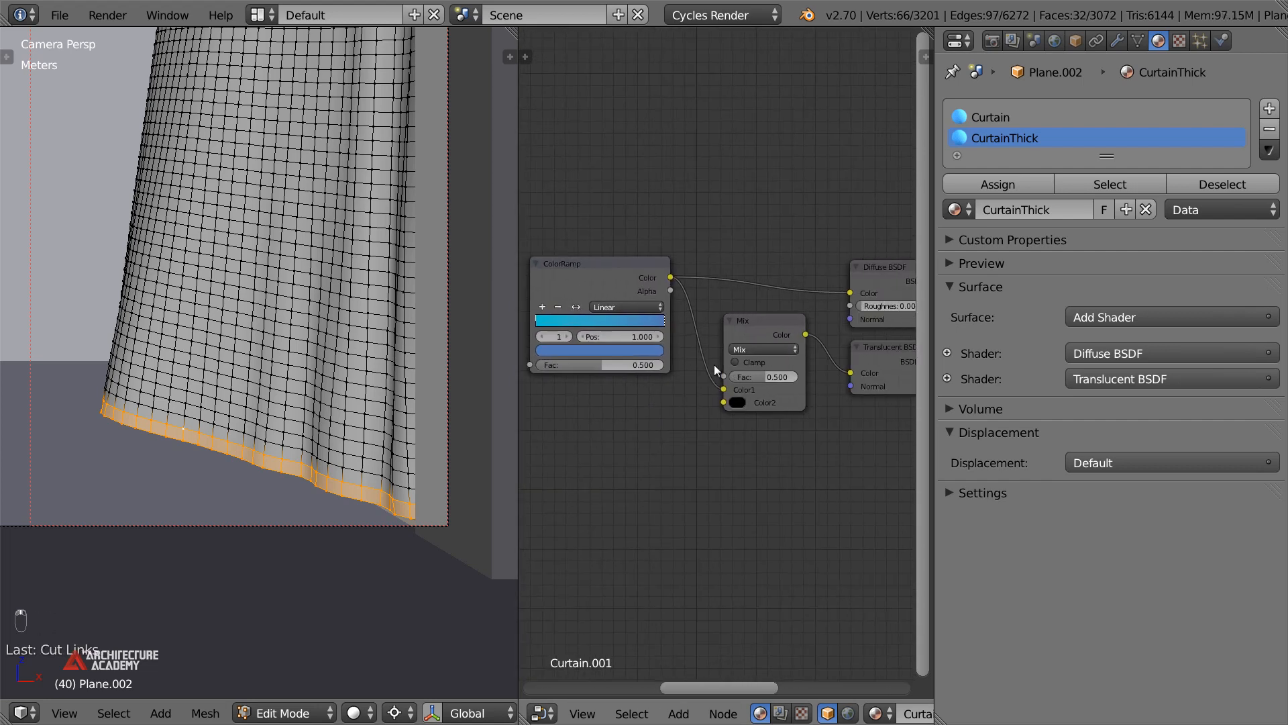
right_click_drag(693, 263, 696, 314, "ctrl")
Remove the ColorRamp's cyan stop and link its Color output to the Mix node's Color1 and the Diffuse BSDF
scroll(706, 372, "up", 1)
middle_click_drag(840, 369, 786, 348)
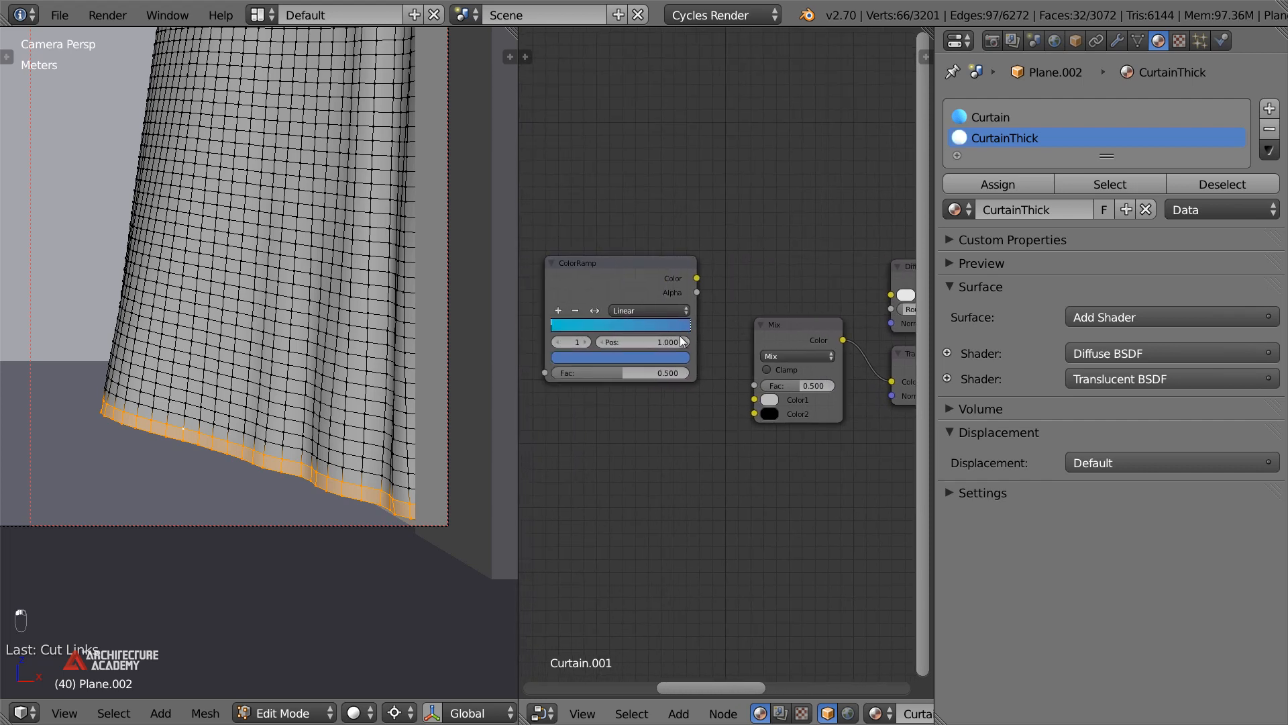
left_click(564, 327)
left_click(576, 310)
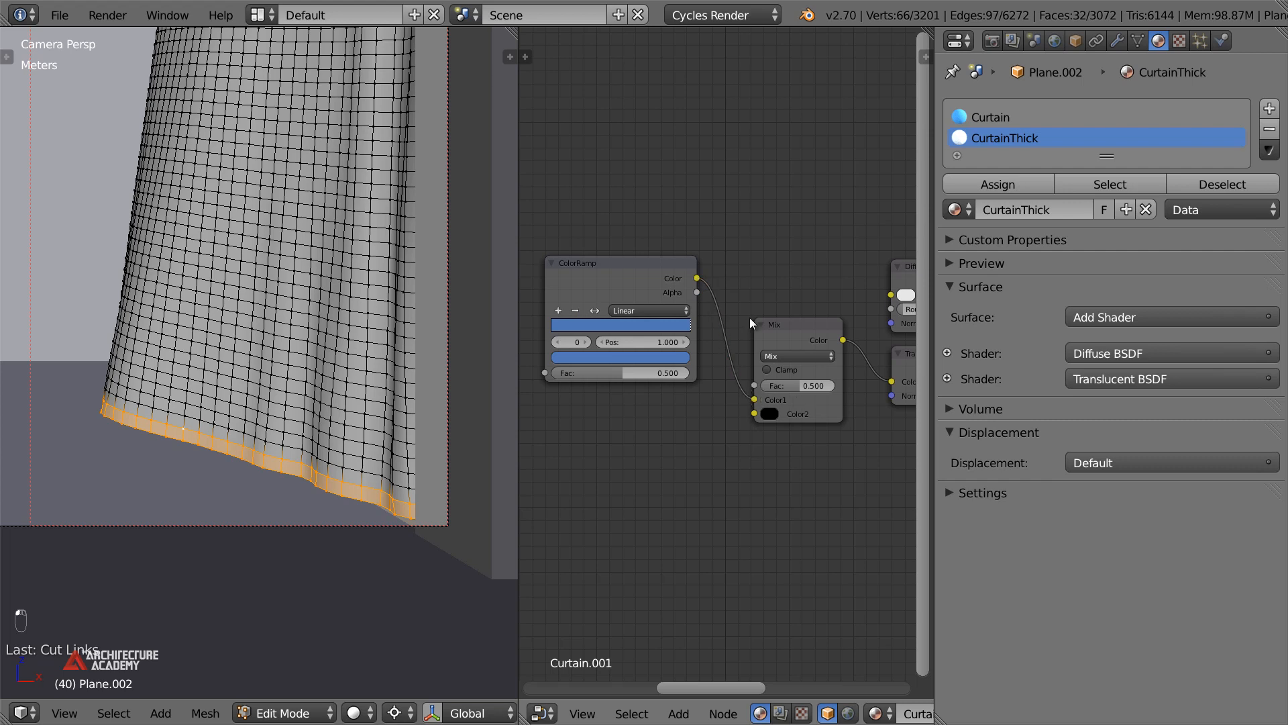
middle_click_drag(602, 406, 808, 364)
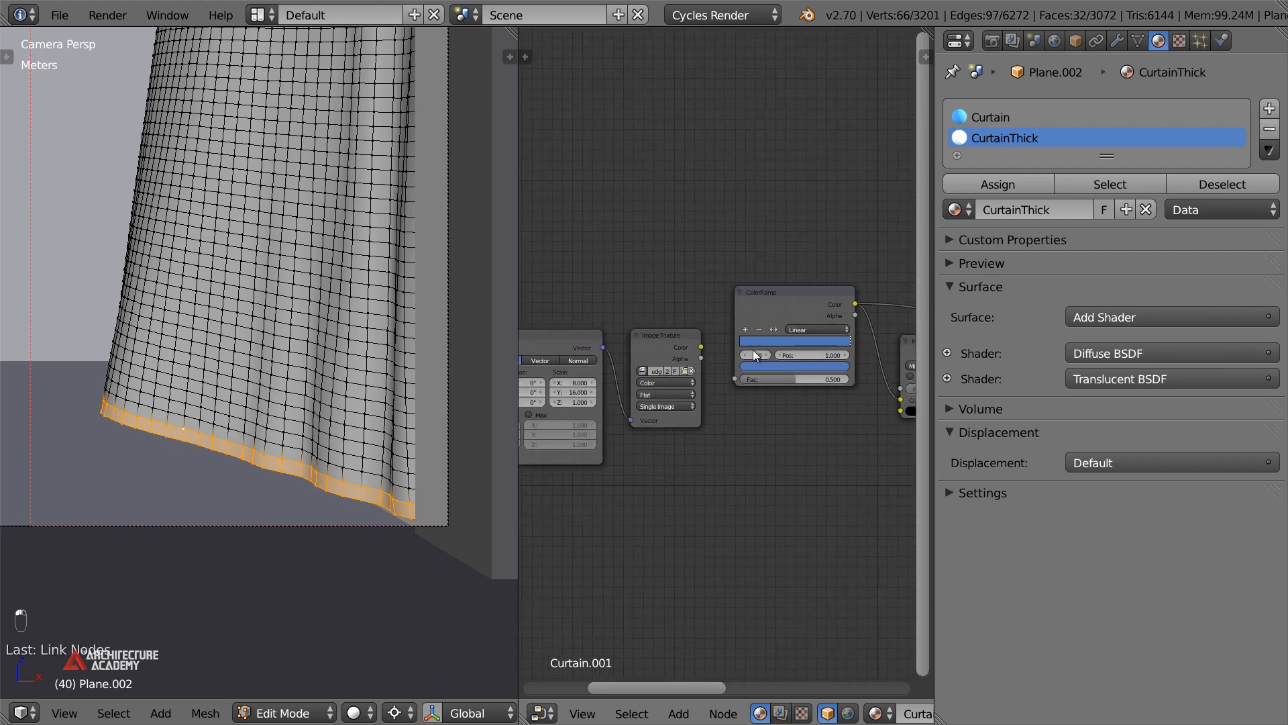
Delete the unused mapping and Image Texture nodes to the left of the ColorRamp in CurtainThick
key("a")
key("a")
scroll(623, 314, "left", 3, "ctrl")
key("b")
left_click_drag(545, 294, 837, 495)
key("x")
middle_click_drag(838, 495, 569, 494)
middle_click_drag(741, 383, 642, 376)
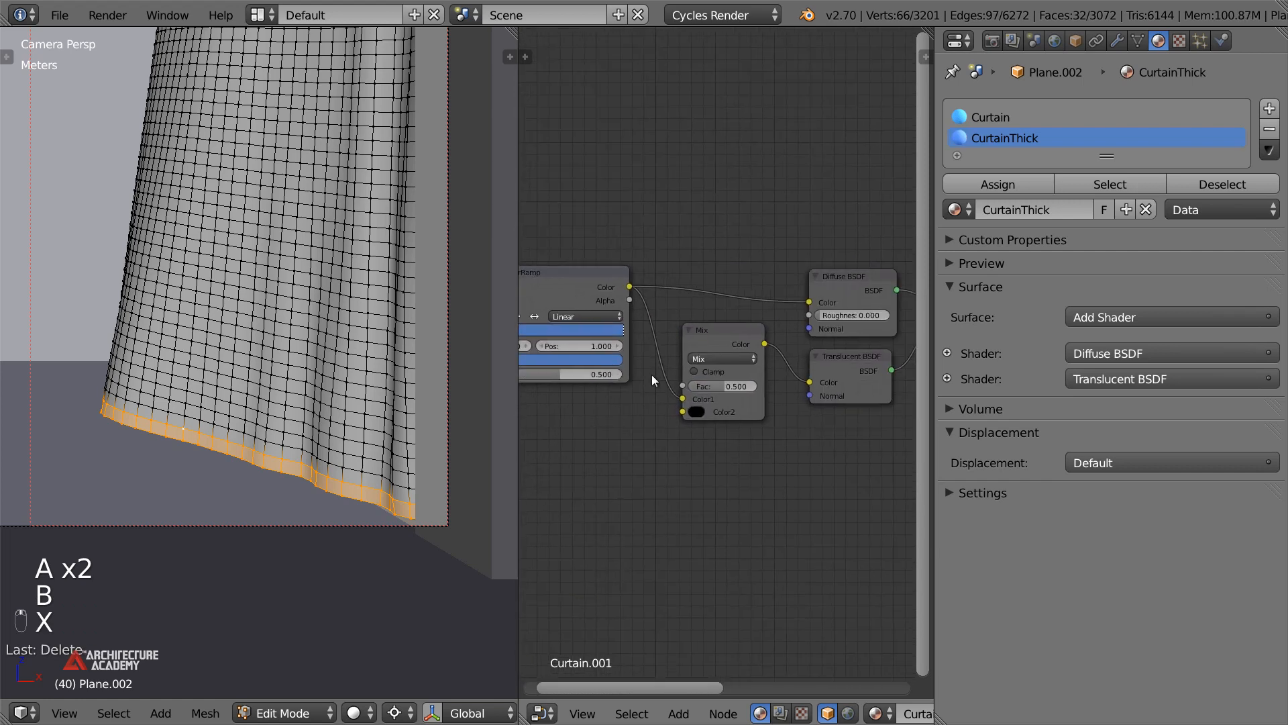
middle_click_drag(732, 413, 663, 407)
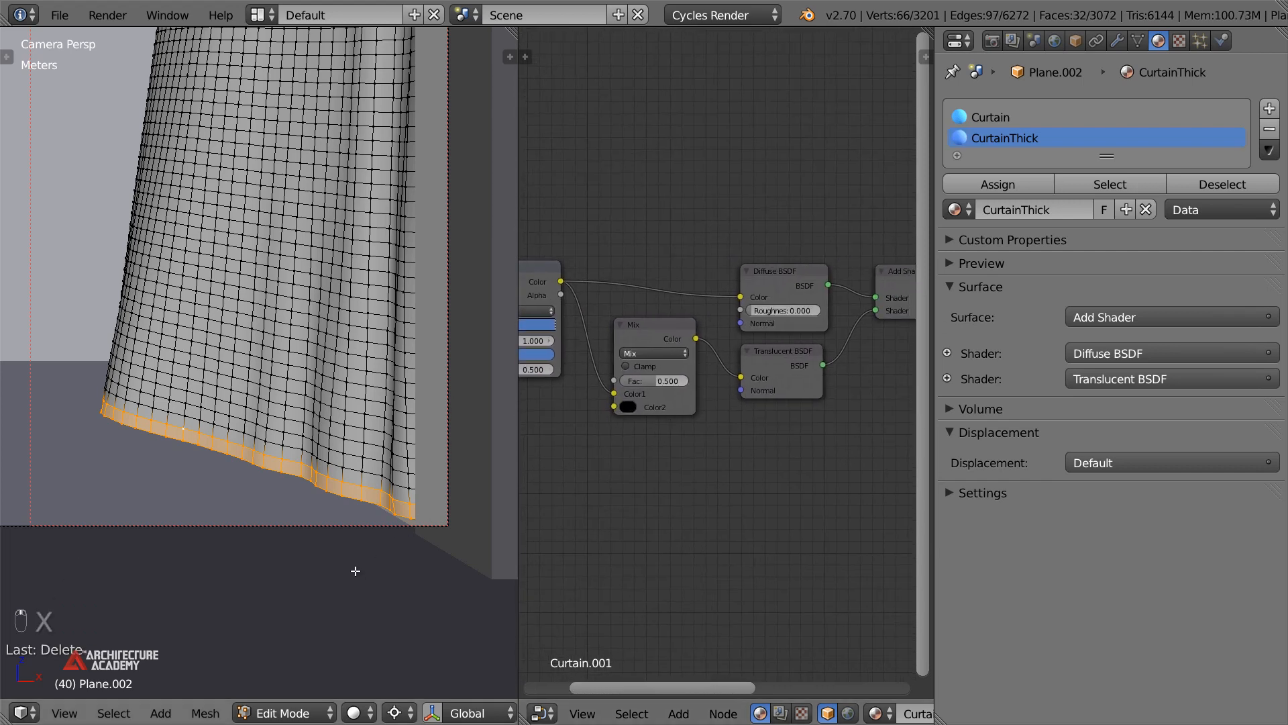
Assign CurtainThick to the selected hem faces and give the material a light blue viewport color
left_click(997, 182)
key("Tab")
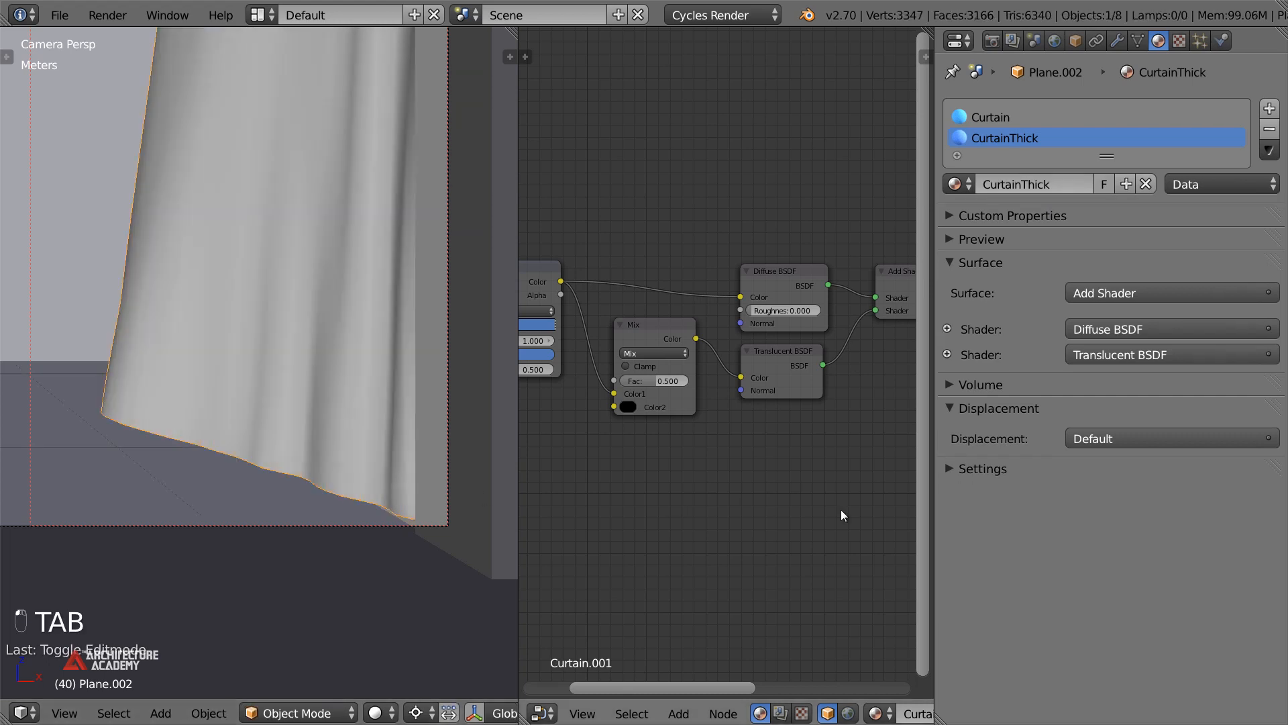
left_click(960, 468)
left_click(995, 516)
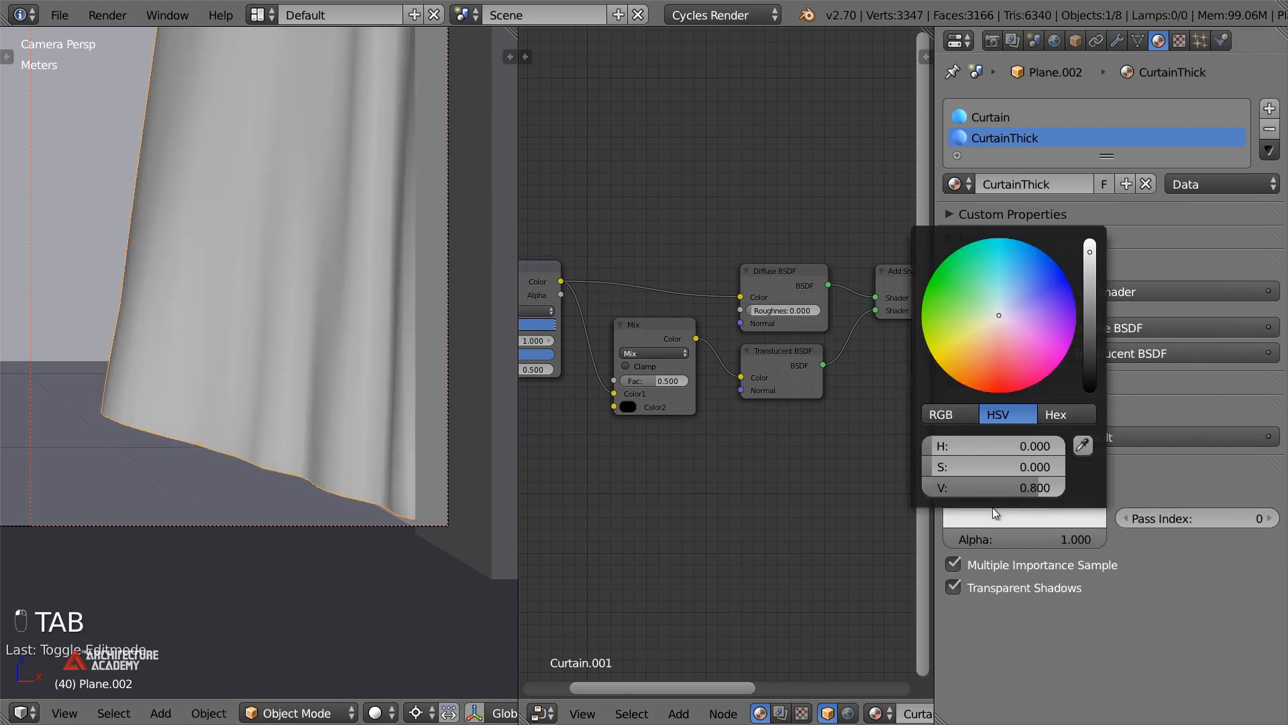
left_click(1029, 280)
Set CurtainThick's Mix node Fac to 0.700 against a rendered preview, and return the viewport to Solid shading
left_click(374, 712)
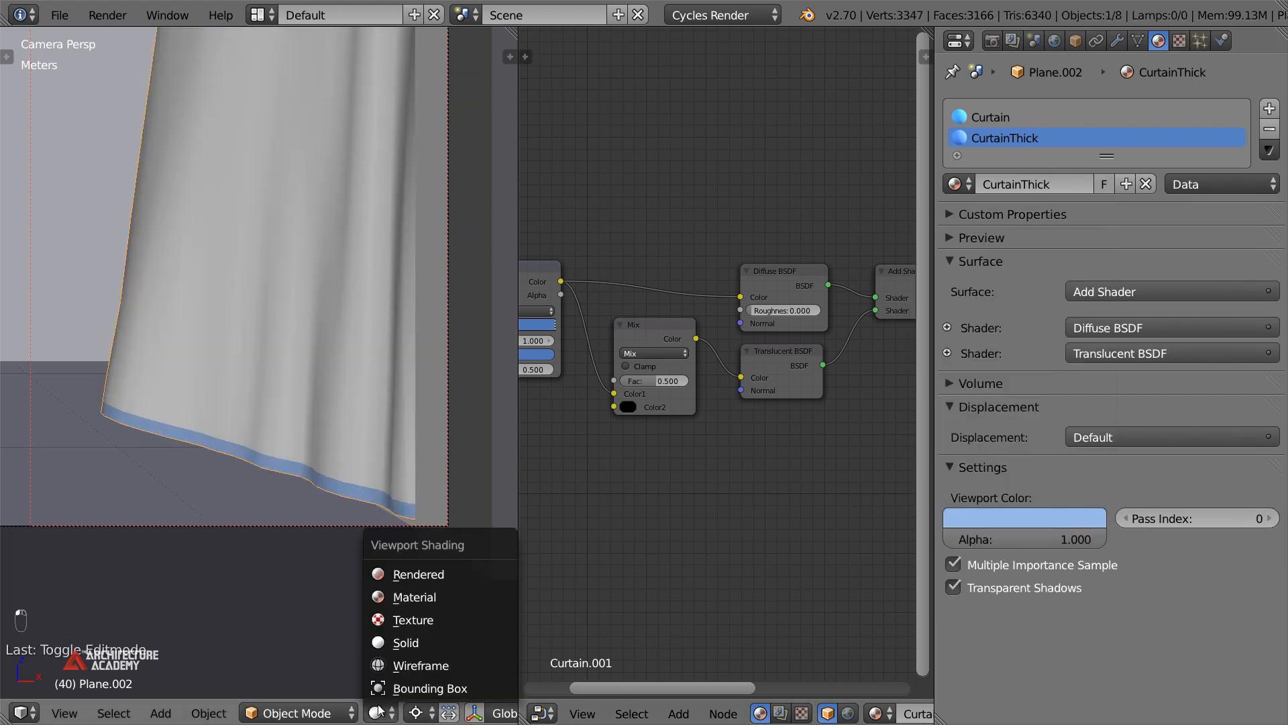
left_click(433, 574)
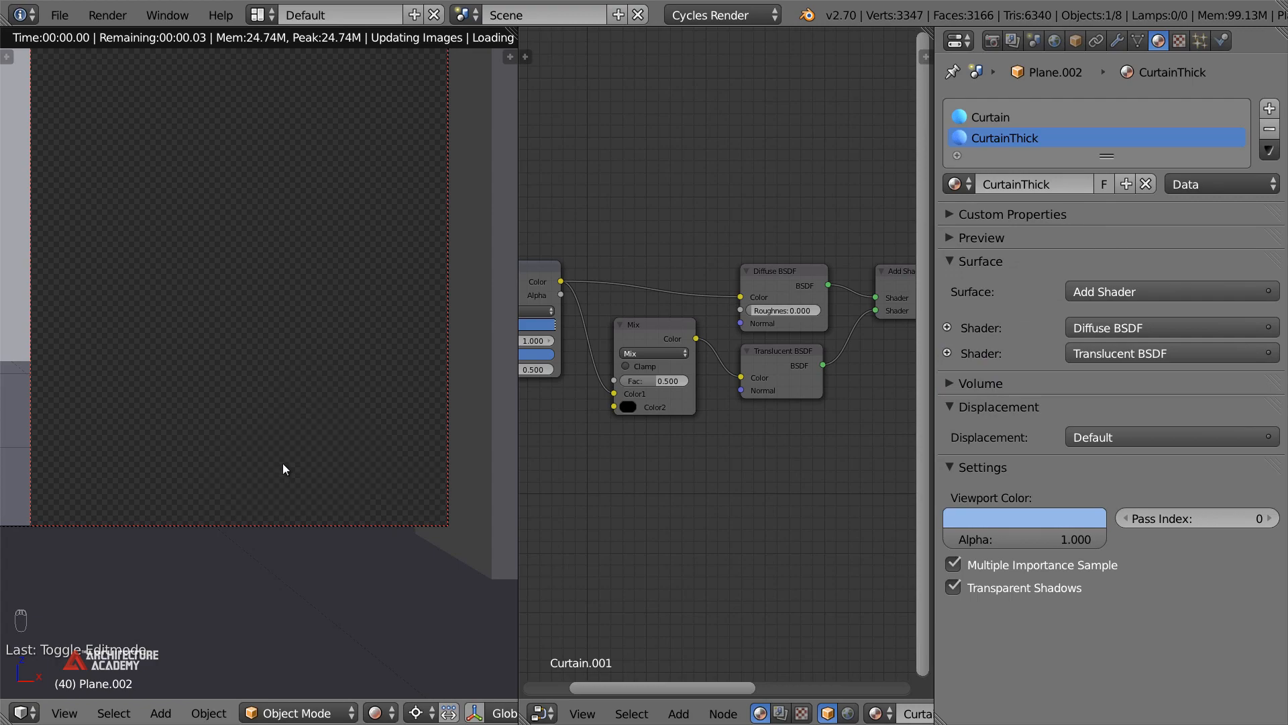
middle_click_drag(852, 434, 891, 439)
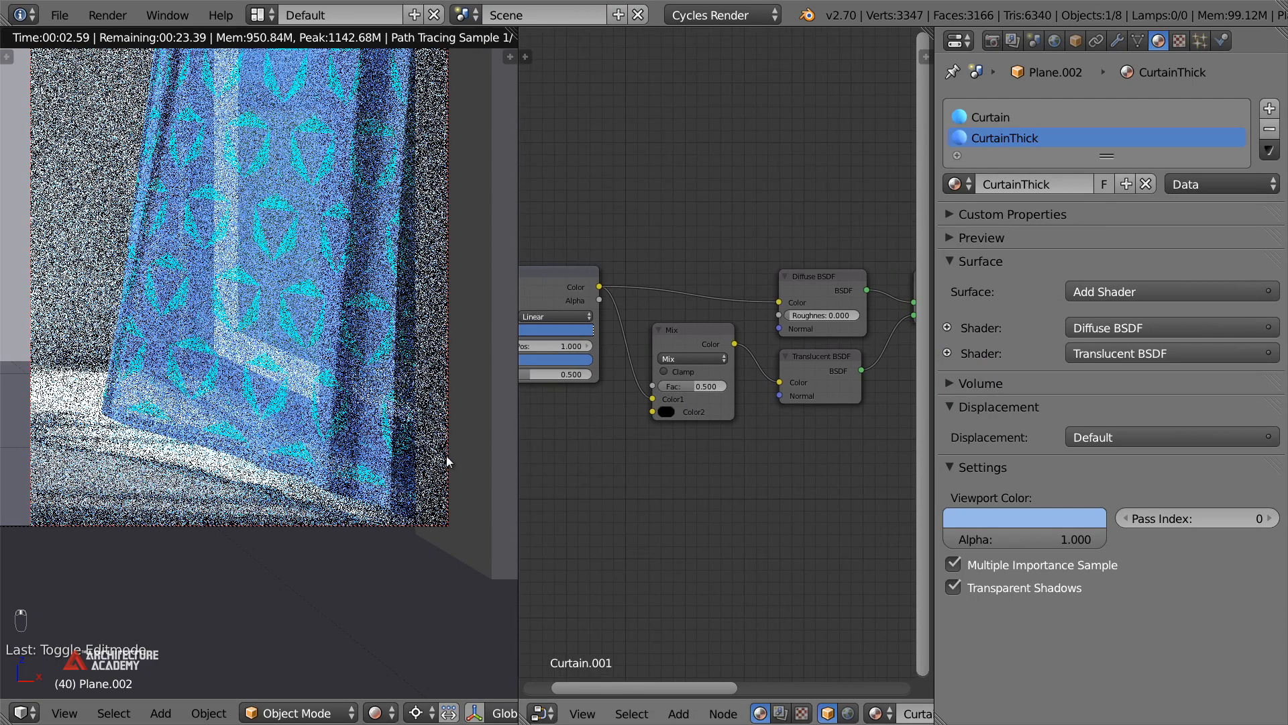
left_click_drag(706, 389, 726, 388)
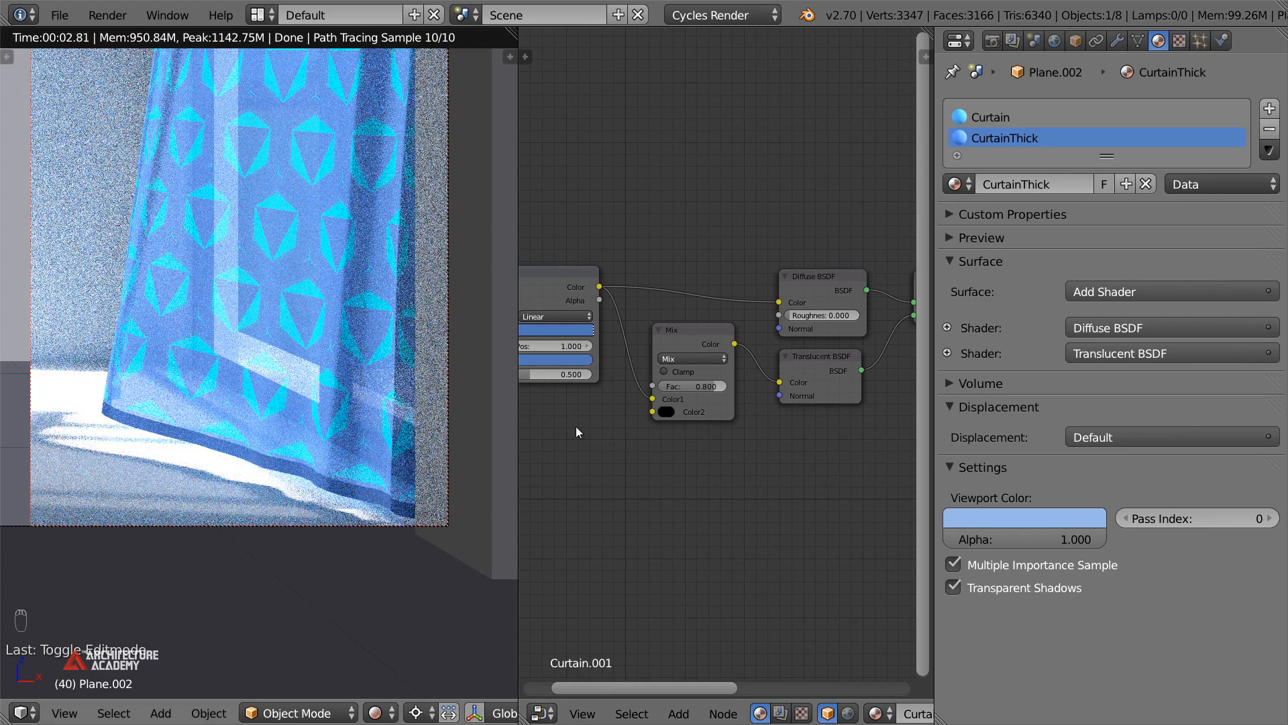
left_click_drag(726, 388, 719, 388)
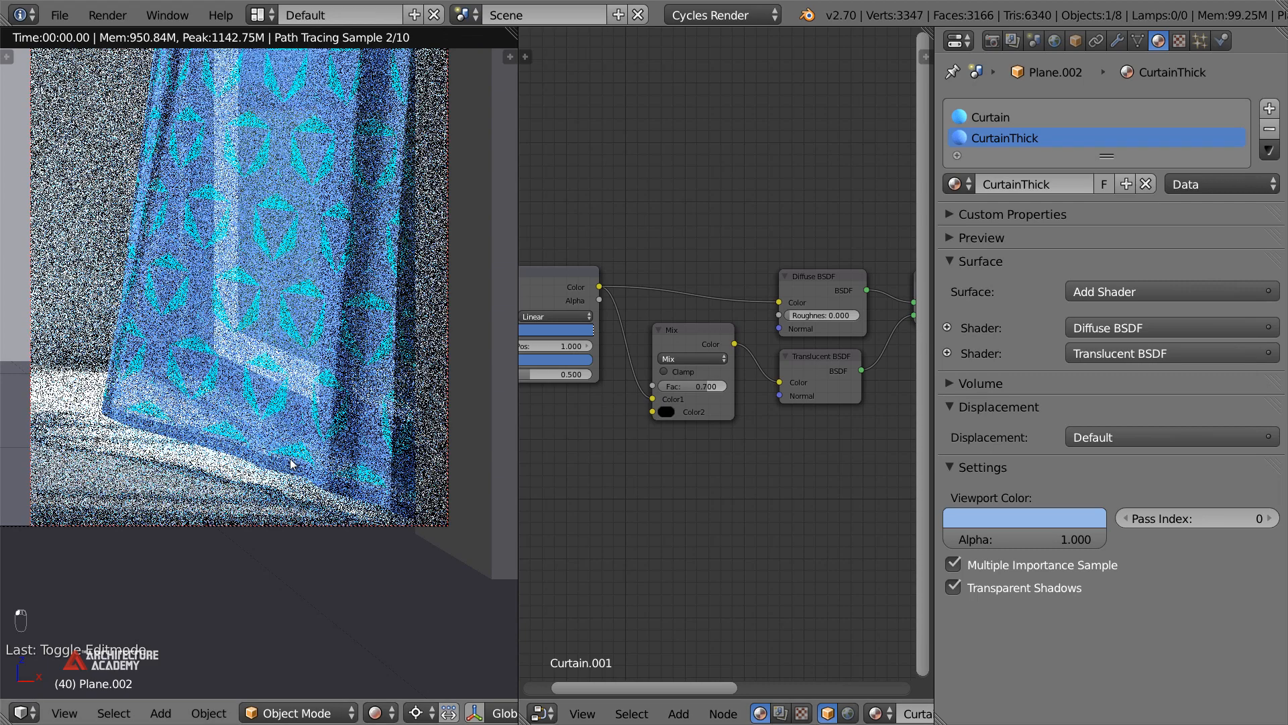
scroll(328, 461, "down", 2)
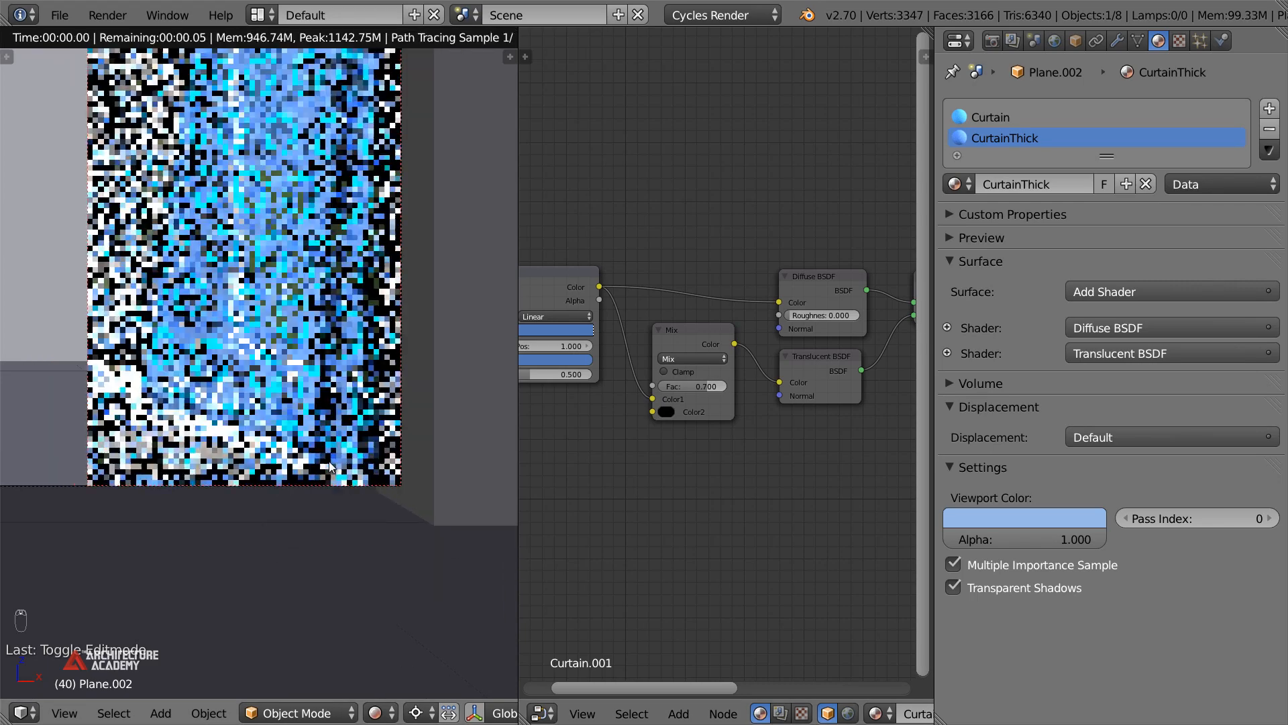
left_click(384, 709)
left_click(412, 641)
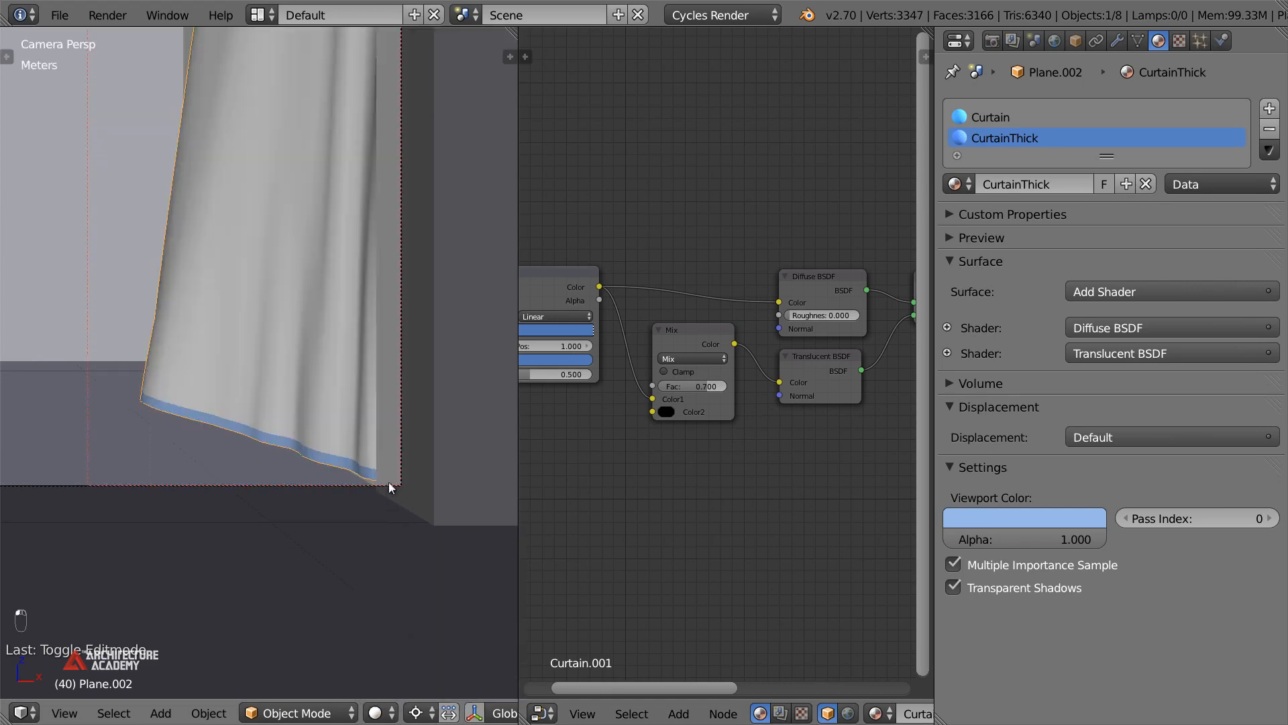
Add a vertical loop cut close to the curtain mesh's window-side edge
key("Tab")
key("z")
middle_click_drag(393, 322, 410, 400)
scroll(408, 410, "up", 6)
middle_click_drag(443, 439, 288, 456, "shift")
key("ctrl+r")
left_click(304, 491)
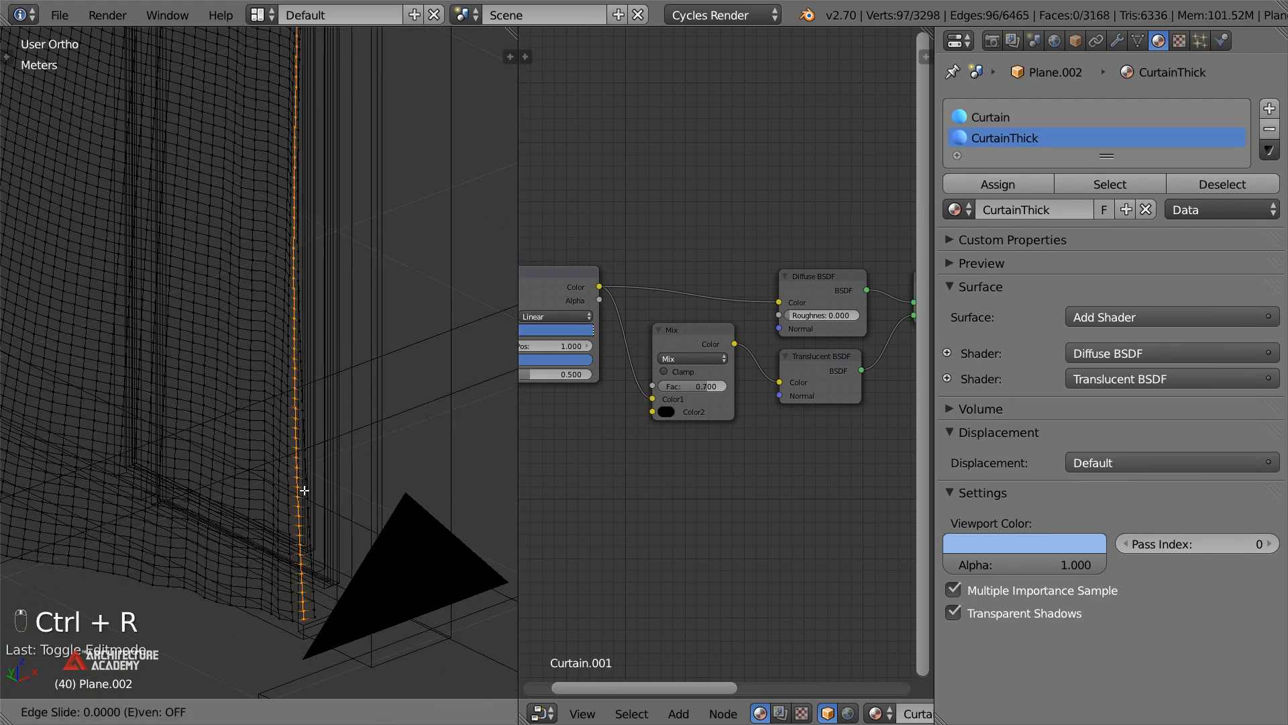
left_click(310, 489)
Select the narrow face strip along that vertical edge and assign it to CurtainThick
scroll(202, 416, "down", 4)
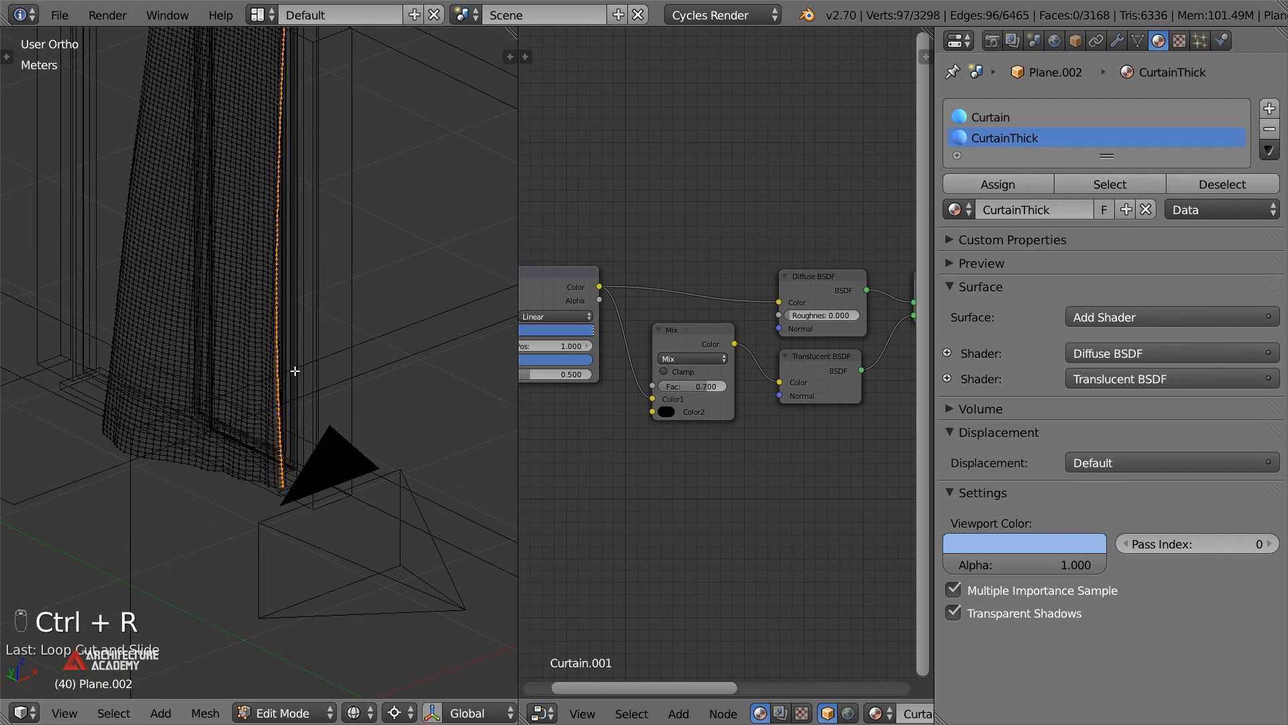
scroll(295, 371, "up", 3)
right_click(297, 370, "alt+shift")
left_click(956, 183)
Add a vertical loop cut close to the curtain's opposite edge and assign its outer face strip to CurtainThick
scroll(530, 272, "down", 1)
scroll(335, 322, "down", 2)
middle_click_drag(185, 336, 368, 346, "shift")
key("Tab")
scroll(236, 349, "up", 3)
key("Tab")
scroll(207, 357, "up", 2)
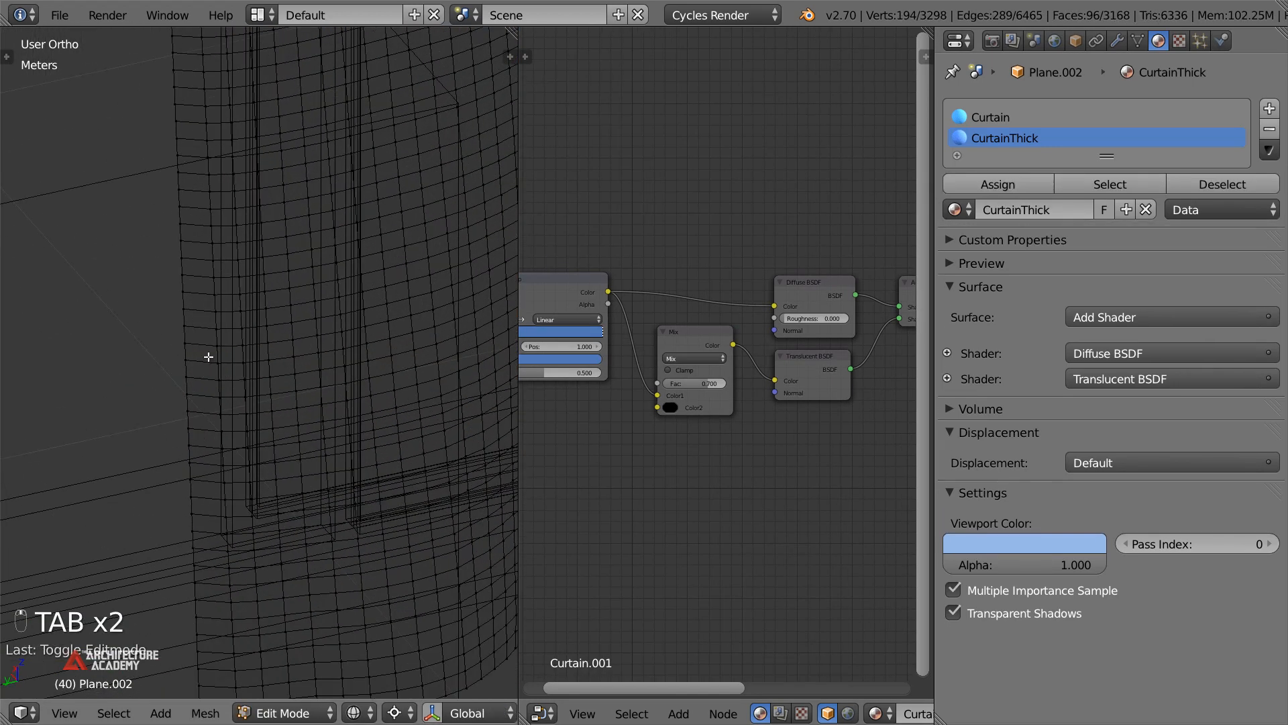
key("ctrl+r")
left_click(200, 355)
left_click(185, 360)
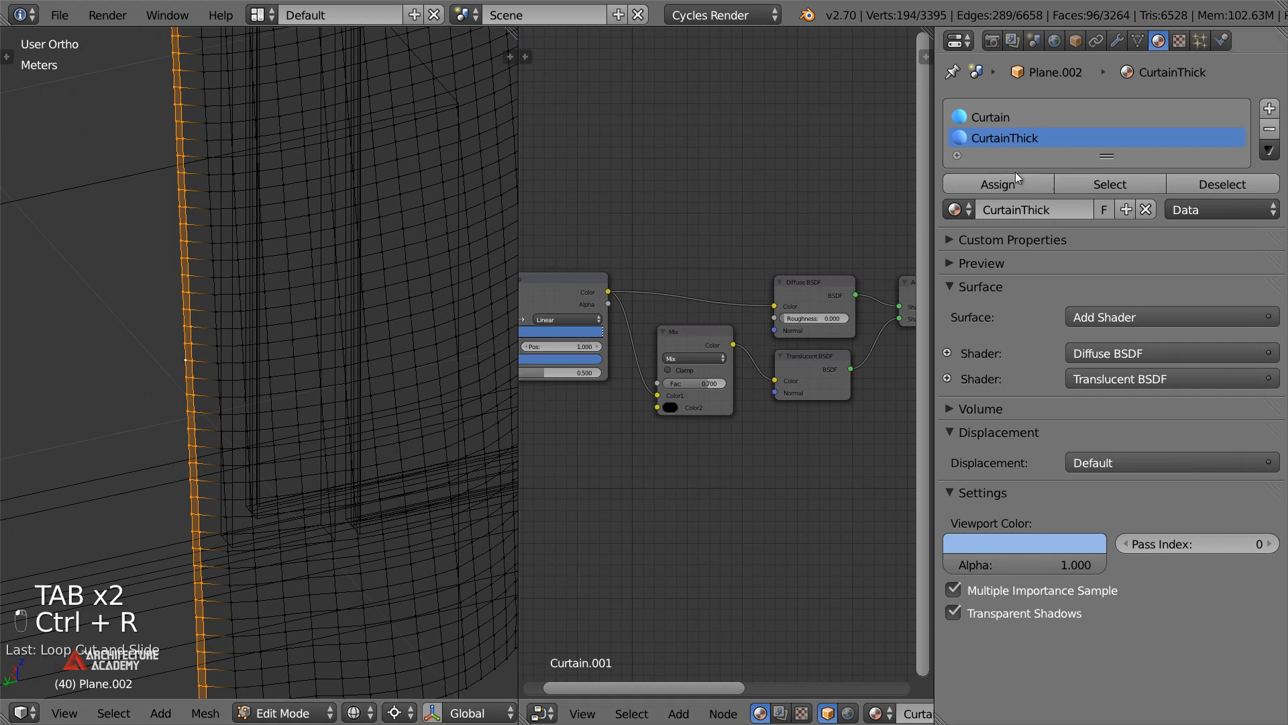
left_click(952, 192)
key("Tab")
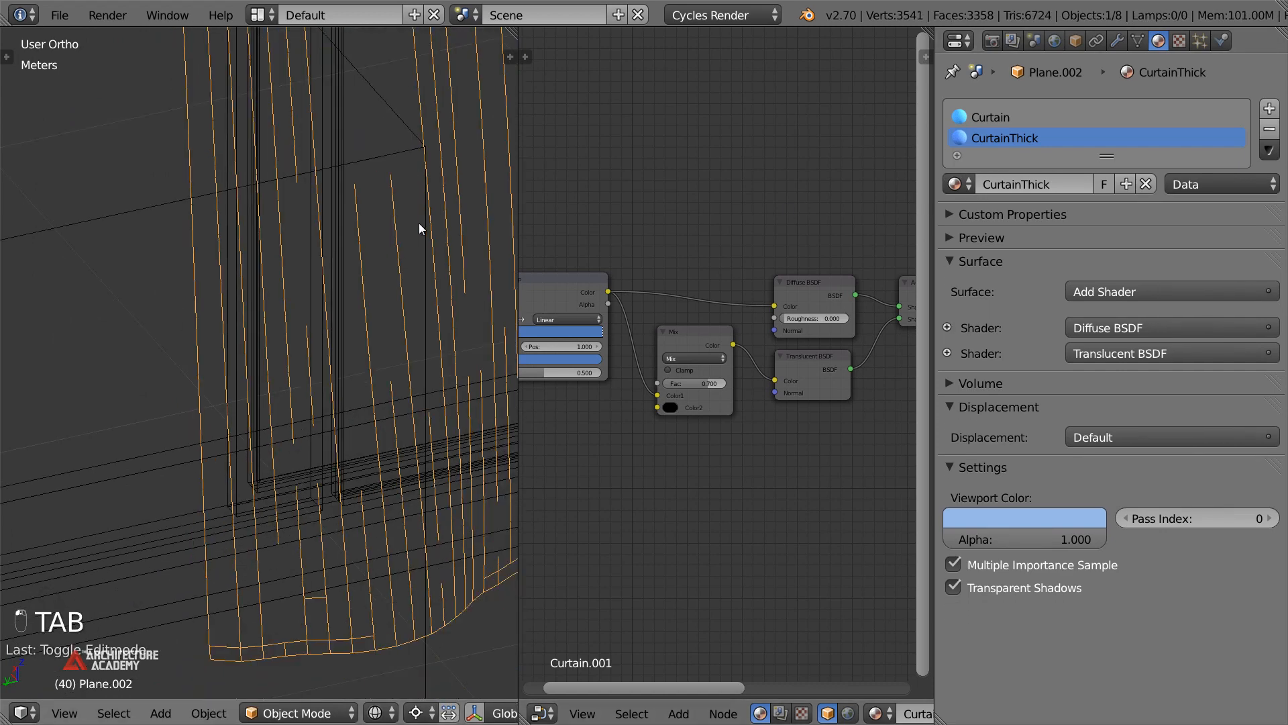
Return to the camera view in Solid shading and clear the render border
key("KP_0")
key("z")
scroll(328, 295, "down", 6)
middle_click_drag(276, 308, 414, 332, "shift")
key("shift+b")
left_click_drag(310, 436, 449, 557)
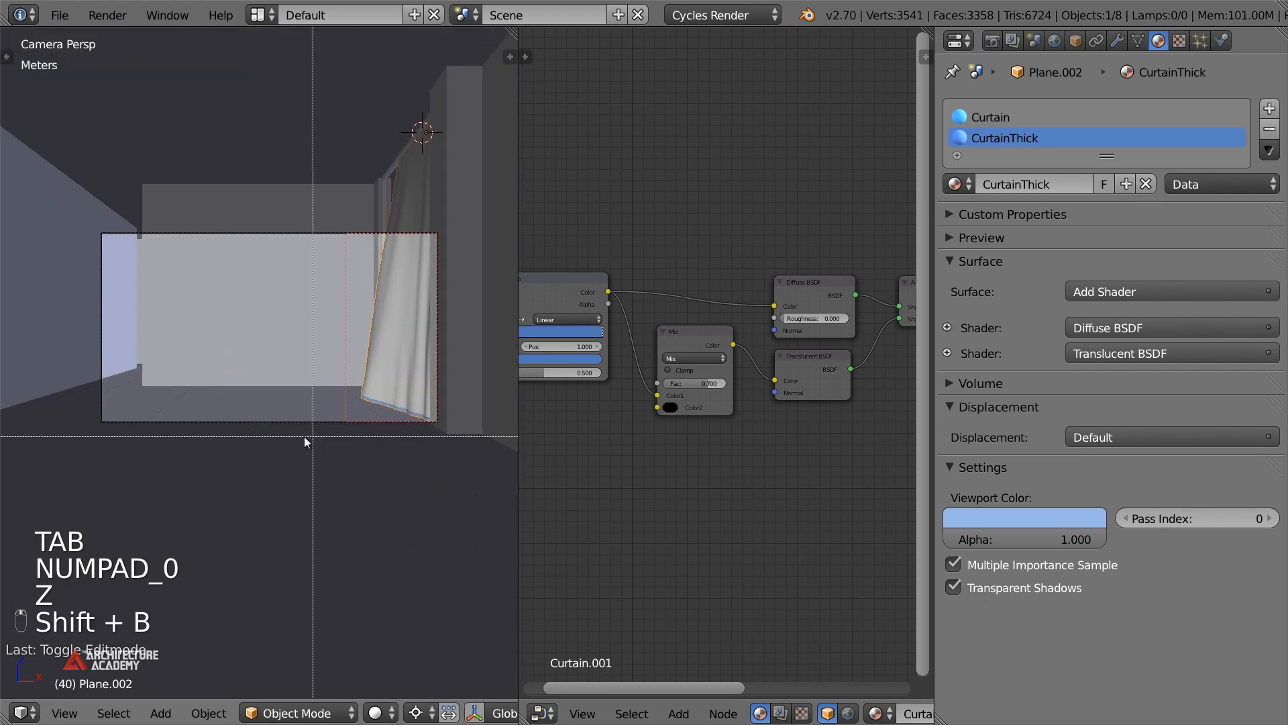
Expand the 3D view over the node editor with the couch's layer shown, and save the file
left_click_drag(518, 359, 592, 282)
left_click_drag(585, 31, 658, 61)
scroll(562, 439, "up", 2)
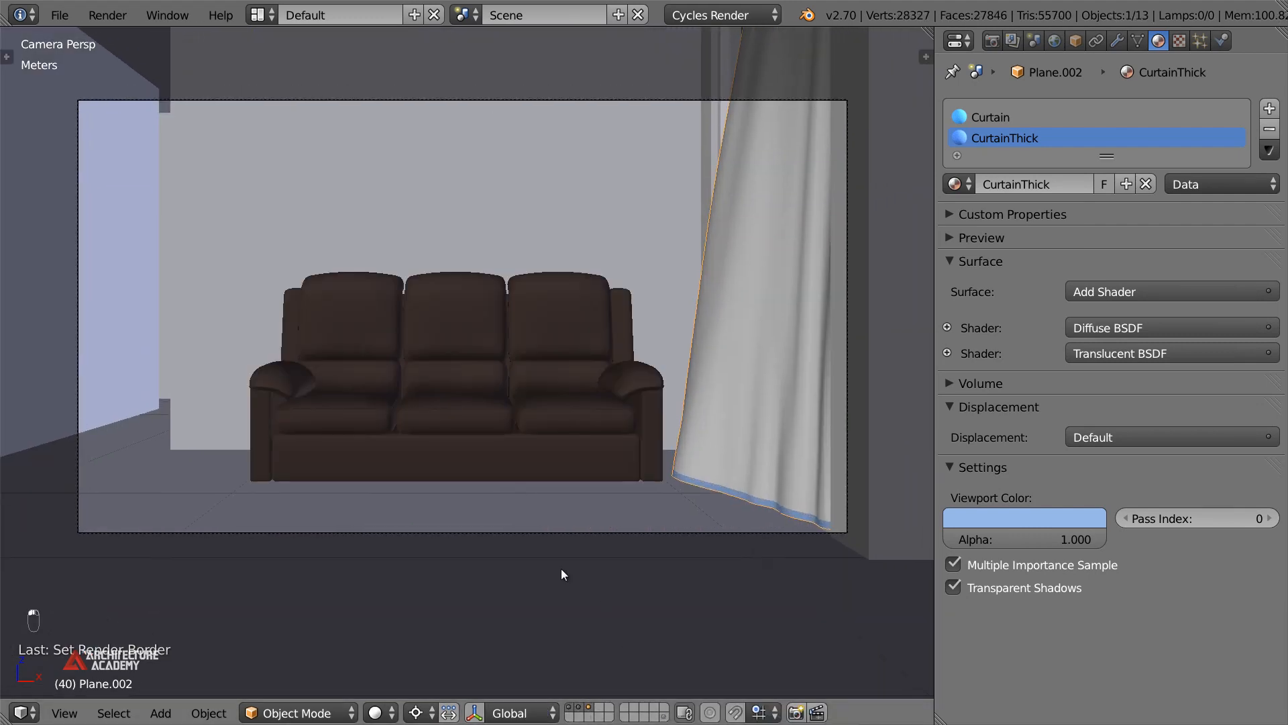
key("ctrl+s")
Edit the render sample count and render the full camera view as a still image
left_click(992, 43)
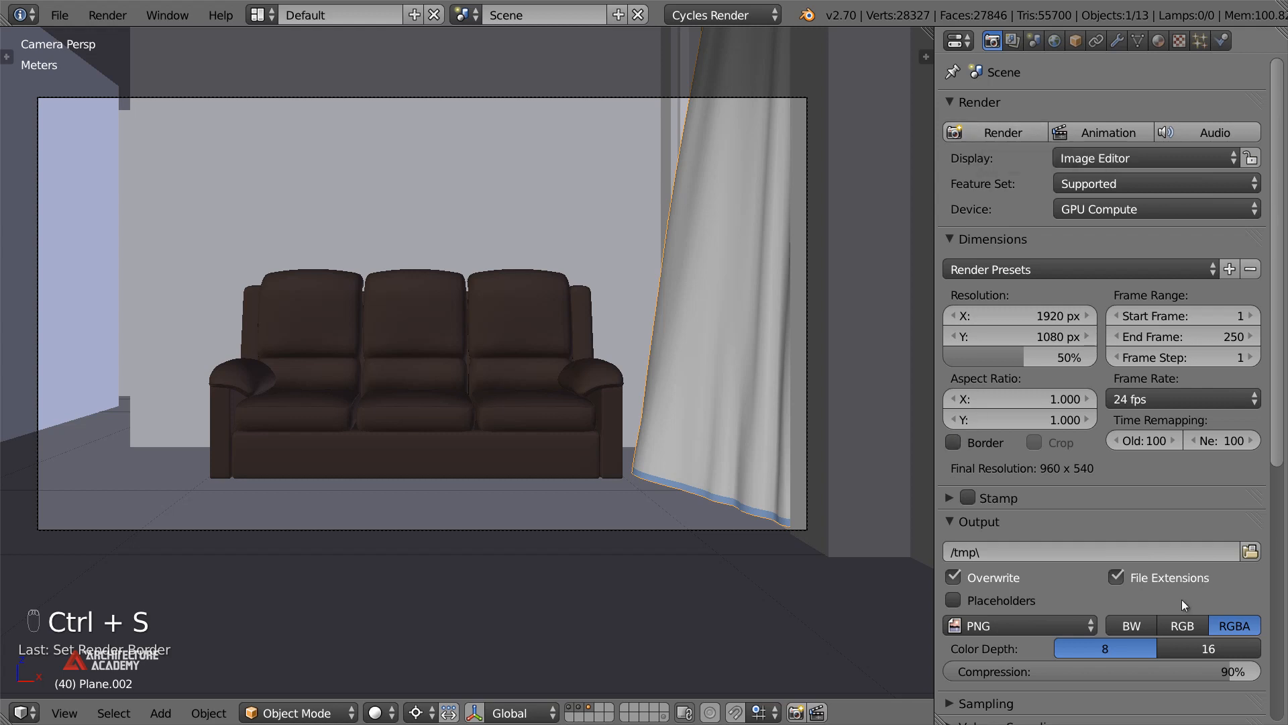
scroll(1116, 555, "down", 9)
left_click(986, 462)
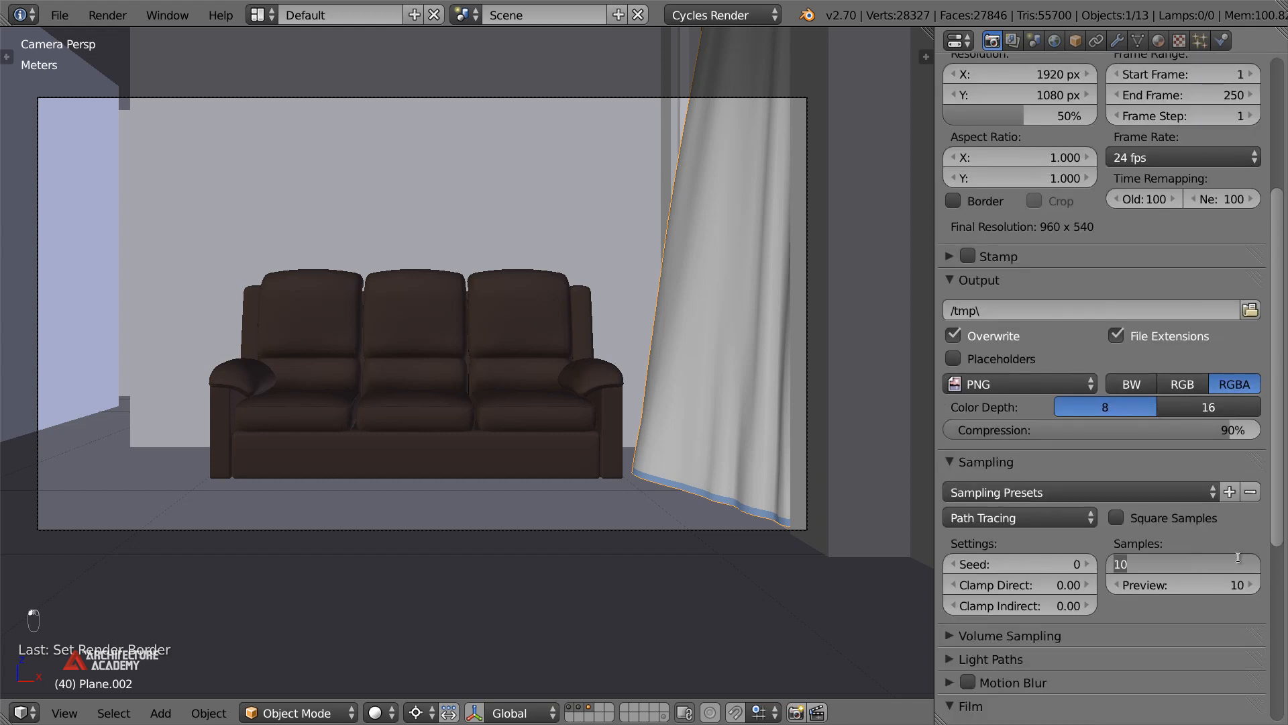
key("KP_0")
scroll(1116, 323, "up", 9)
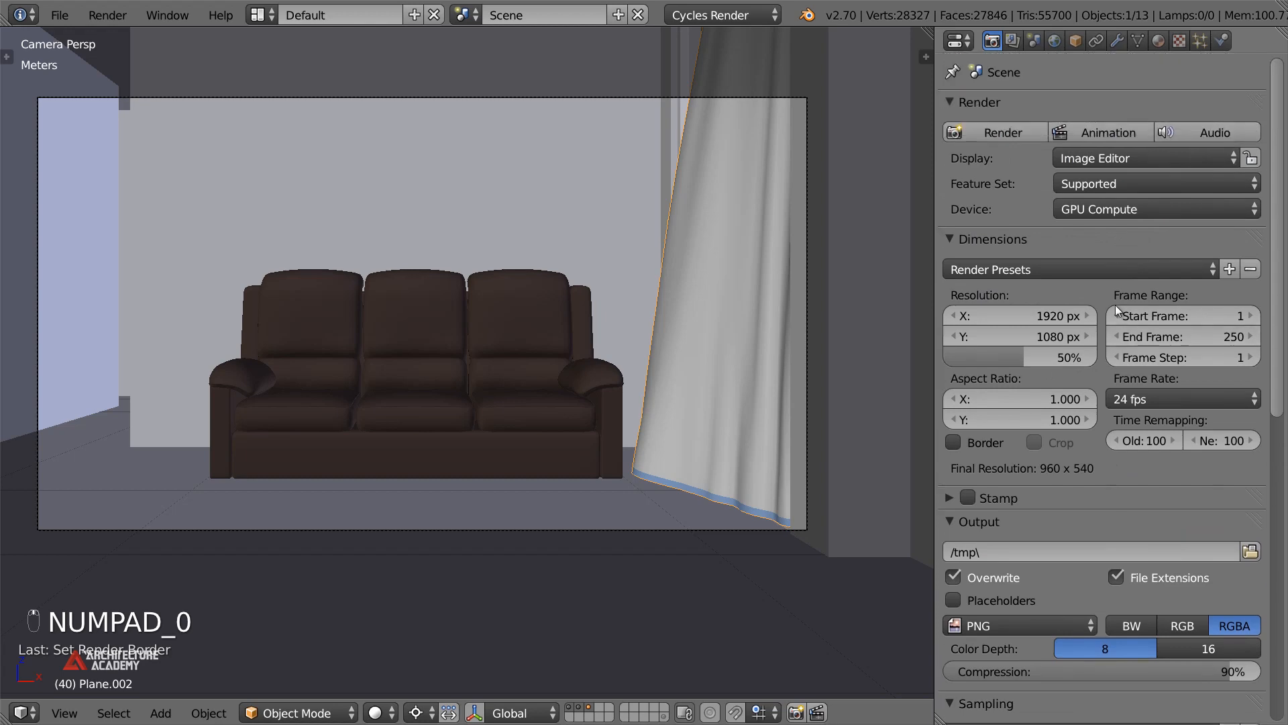
left_click(1020, 133)
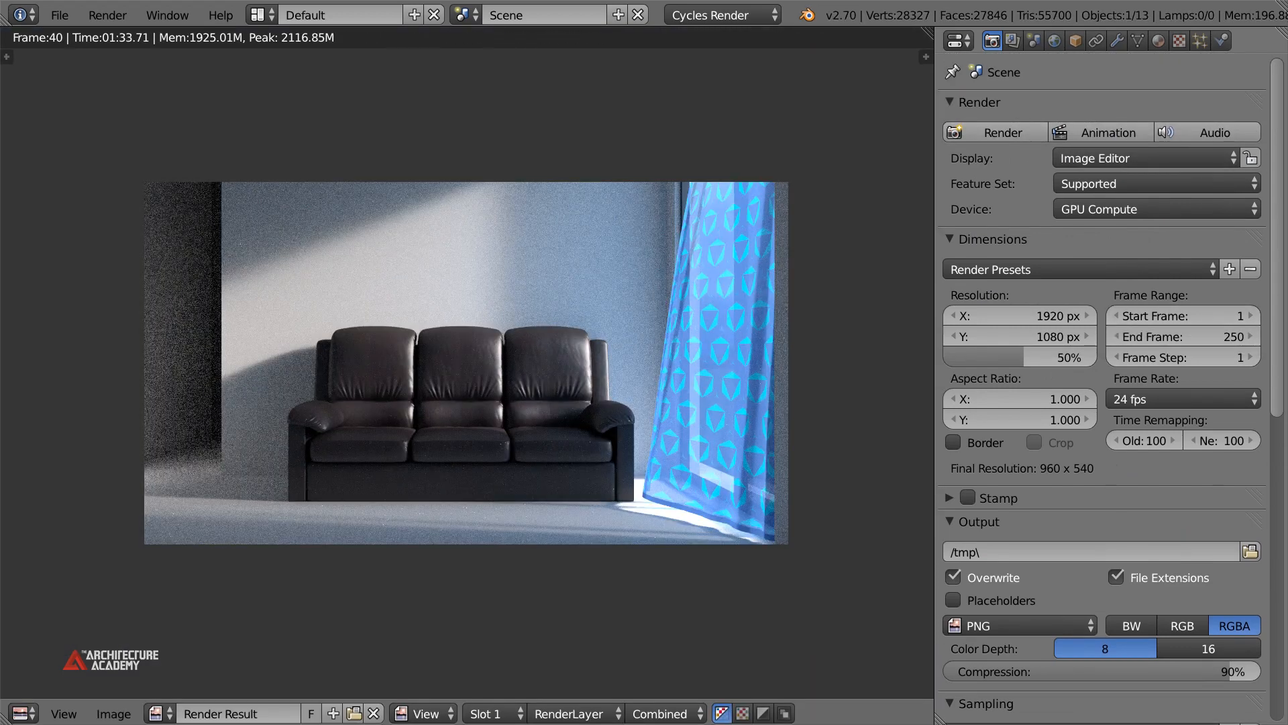
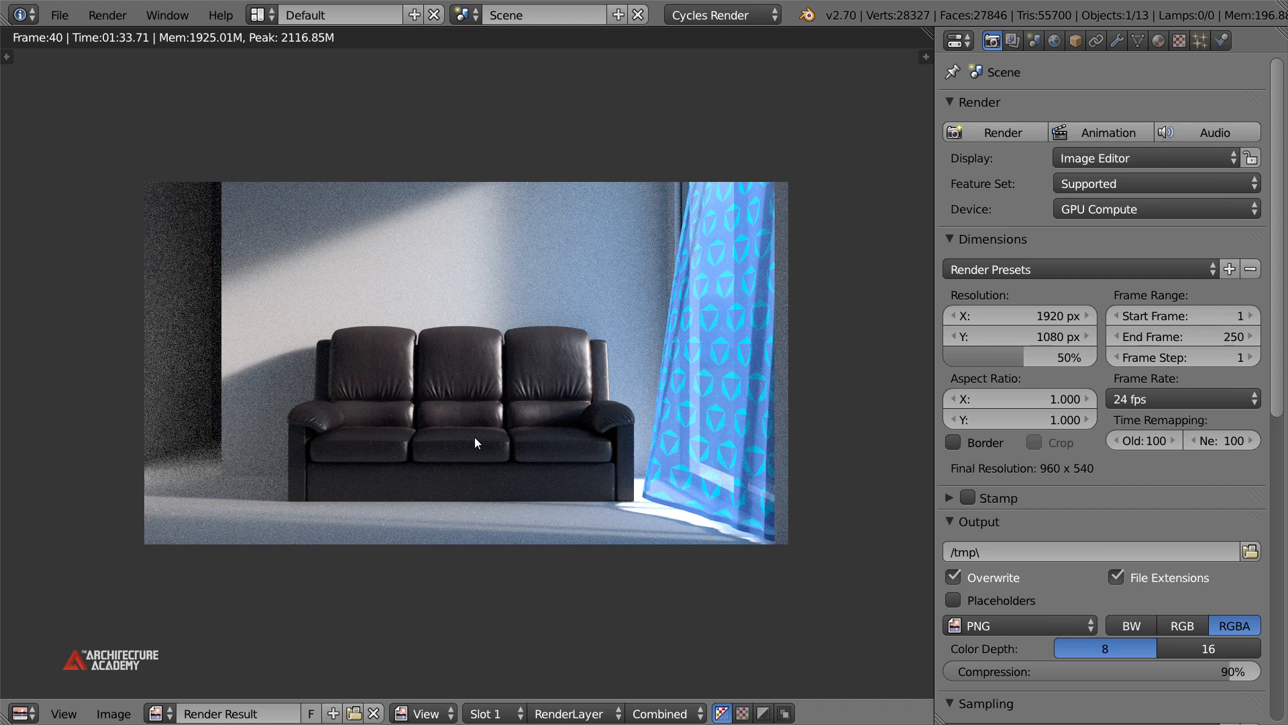
key("Escape")
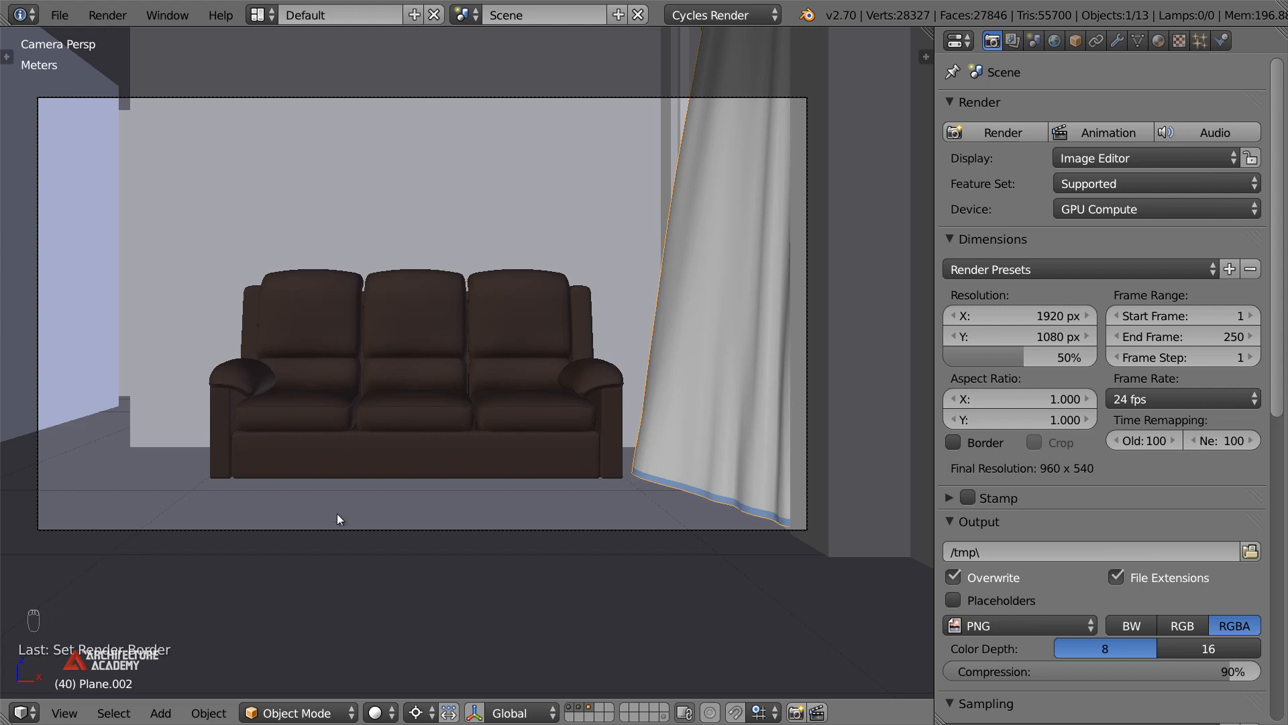
Append the side table group from "Tables - Simple Sidetable.blend" in the starter pack's Models folder
right_click(454, 452)
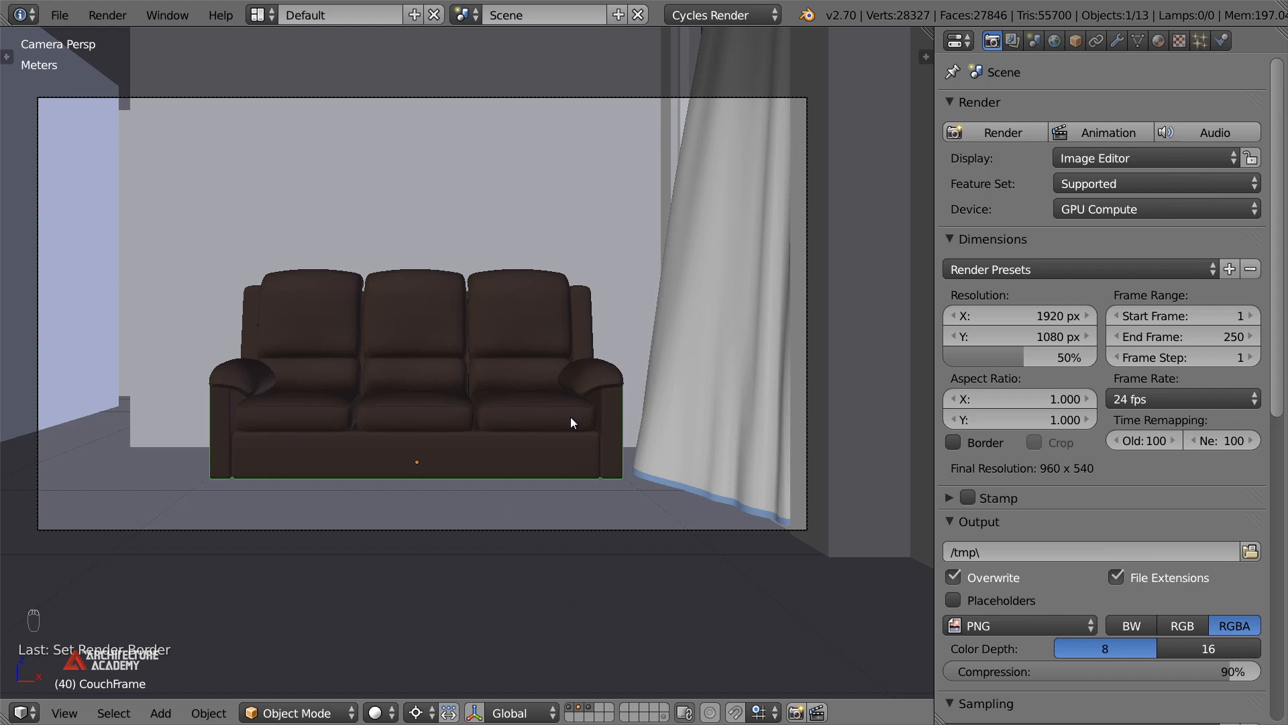
key("shift+F1")
left_click(304, 129)
left_click(305, 121)
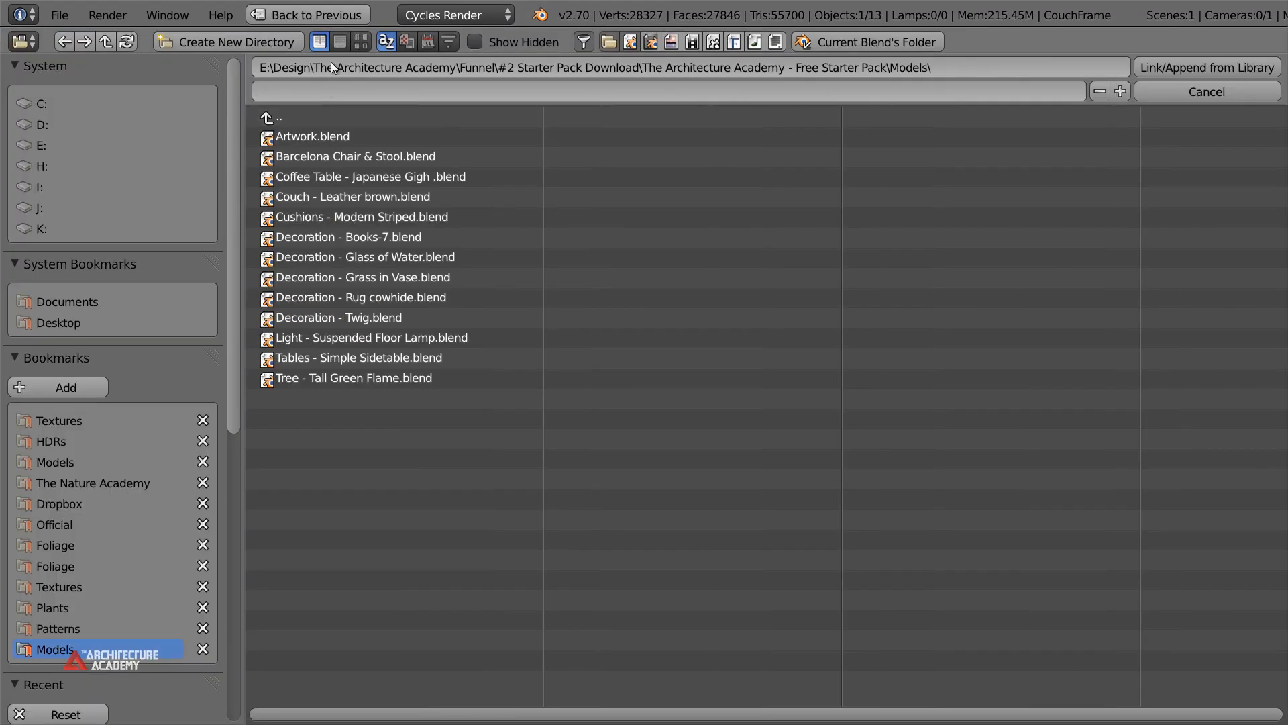
left_click(362, 41)
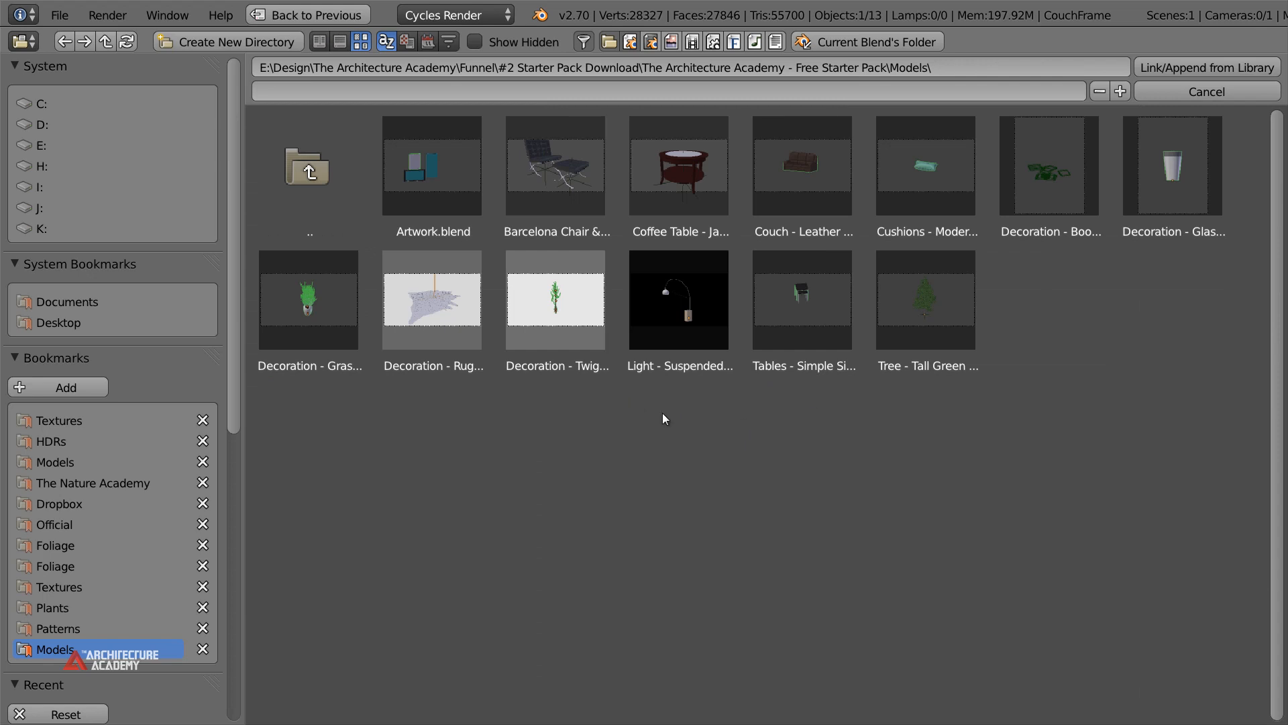
left_click(836, 315)
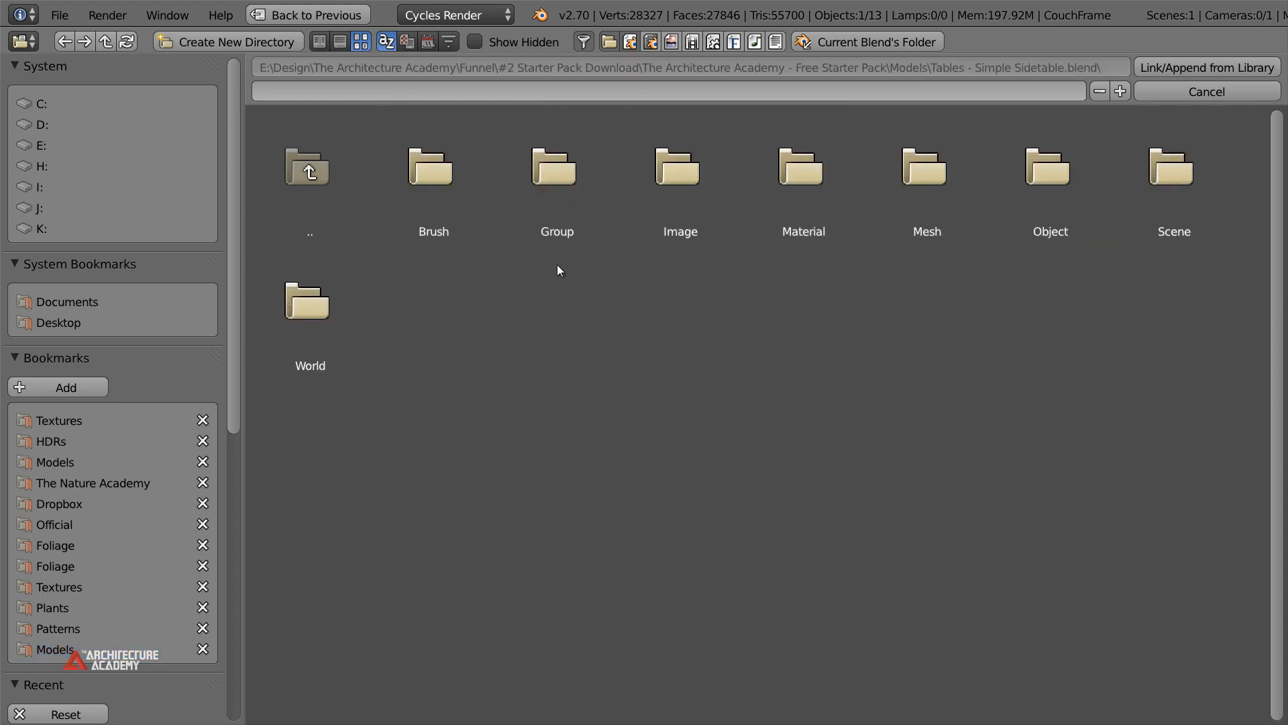
left_click(579, 197)
left_click(438, 196)
left_click(1147, 73)
Deselect everything and select only the appended side table objects in wireframe shading
scroll(515, 514, "down", 4)
key("z")
key("a")
key("a")
key("a")
key("a")
key("b")
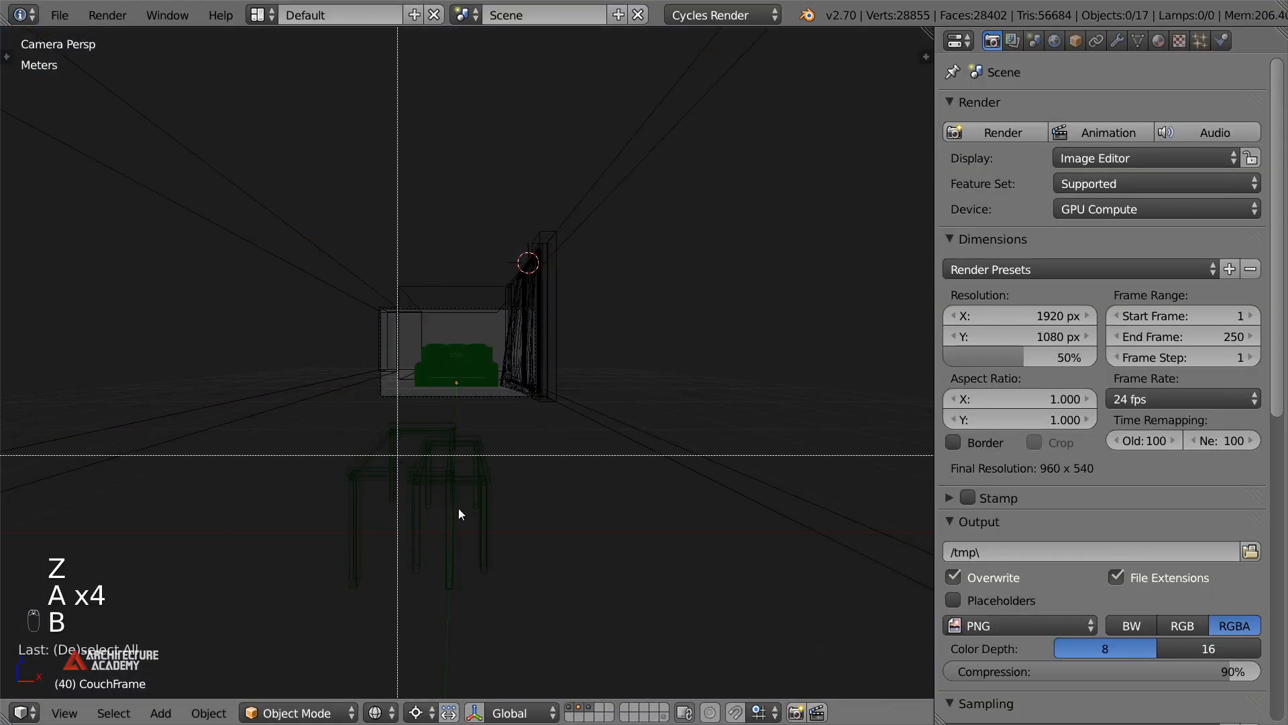
left_click_drag(436, 491, 512, 527)
Move the side tables to the couch's location in the top orthographic view
key("z")
key("KP_7")
key("z")
key("KP_5")
key("KP_5")
key("KP_Decimal")
scroll(512, 527, "down", 10)
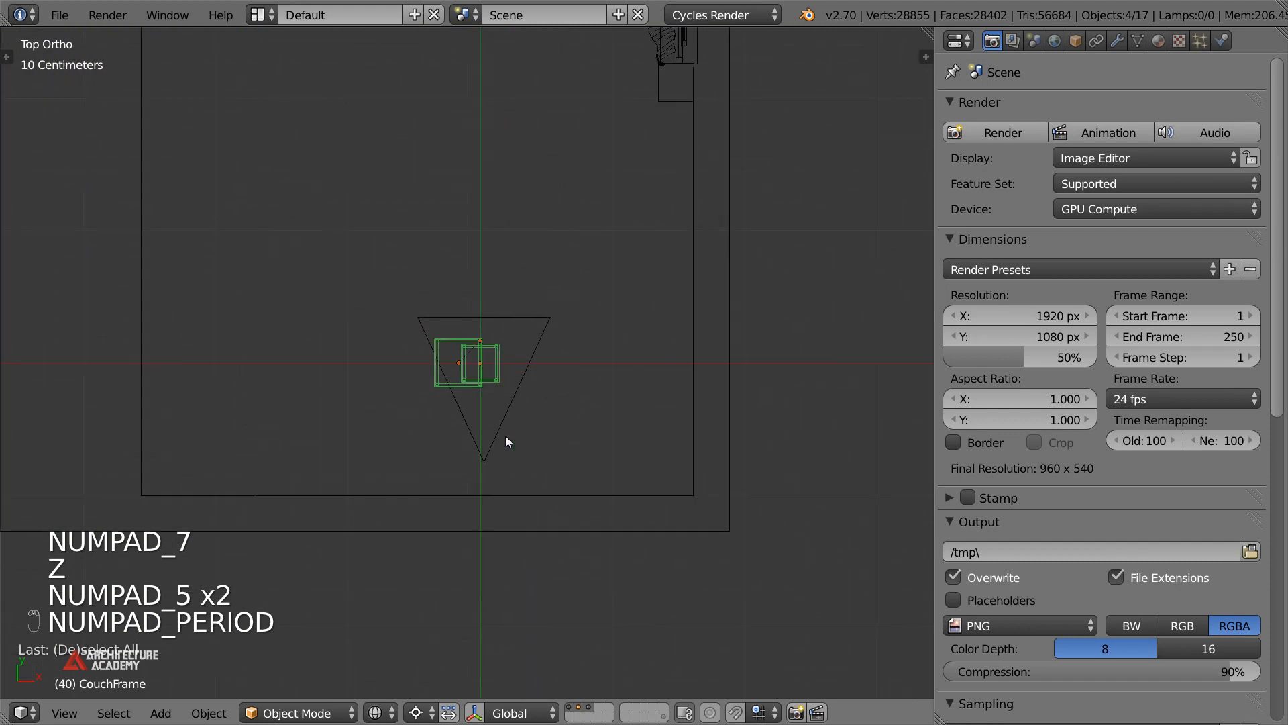
key("g")
left_click(484, 267)
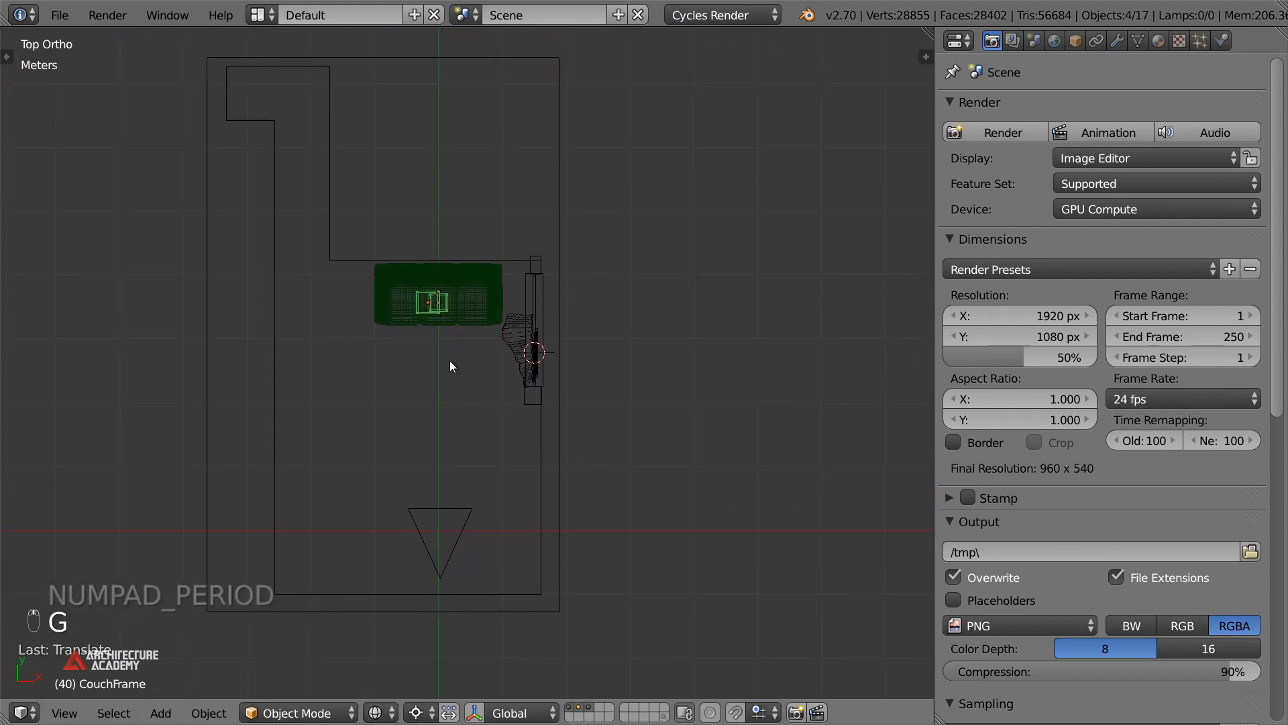
scroll(455, 332, "up", 4)
key("r")
right_click(433, 442)
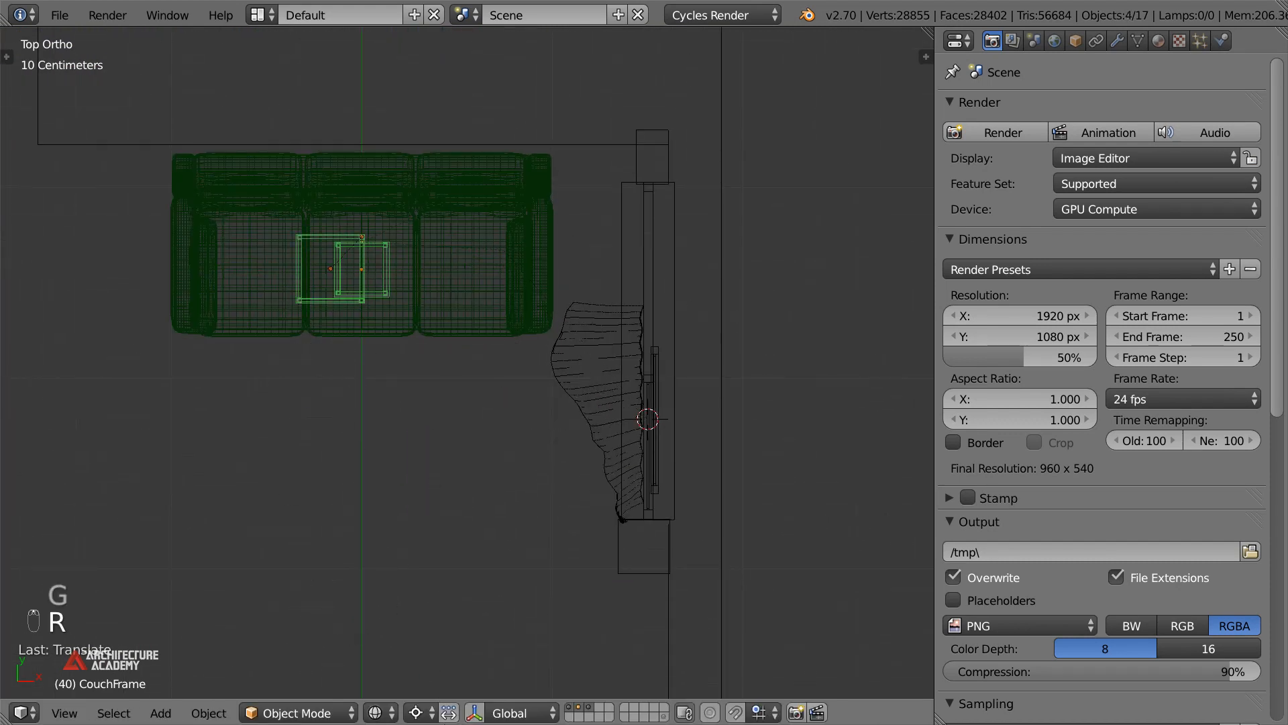
Set the pivot point to Bounding Box Center and rotate the side tables about 90° clockwise
left_click(418, 712)
left_click(450, 685)
scroll(430, 336, "down", 3)
middle_click_drag(436, 260, 500, 373, "shift")
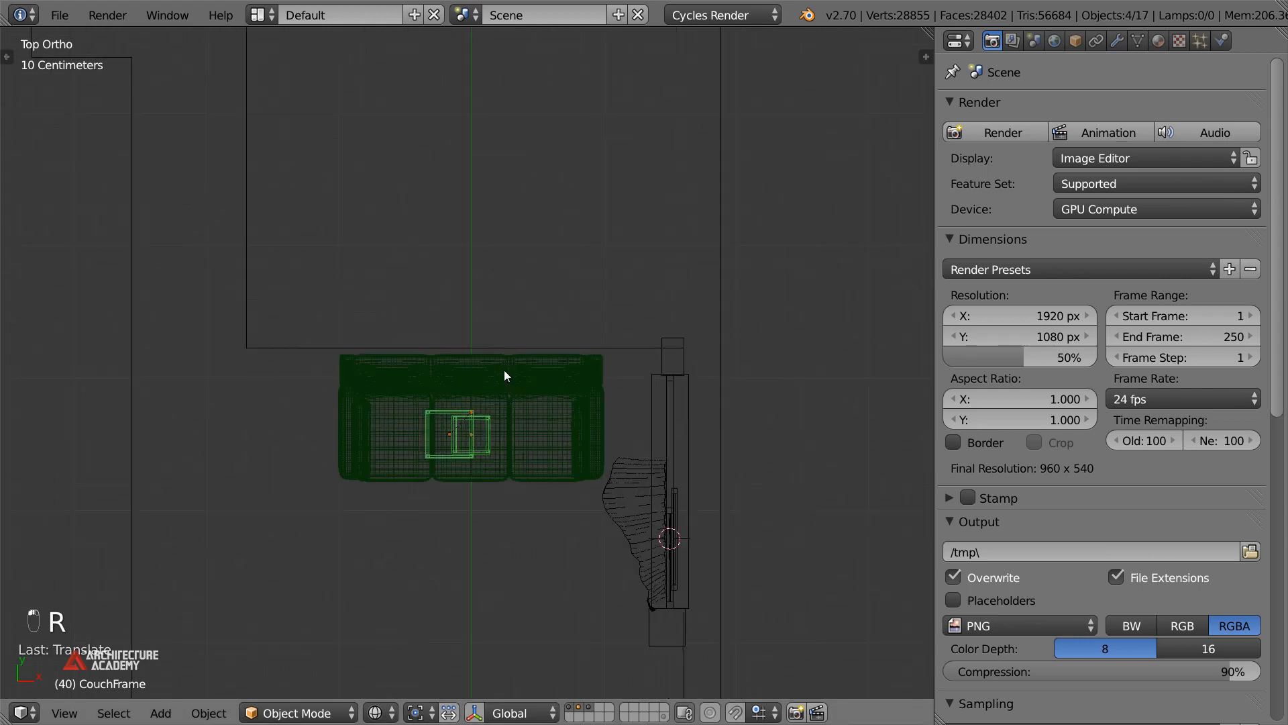
scroll(501, 374, "up", 3)
key("r")
left_click(573, 528)
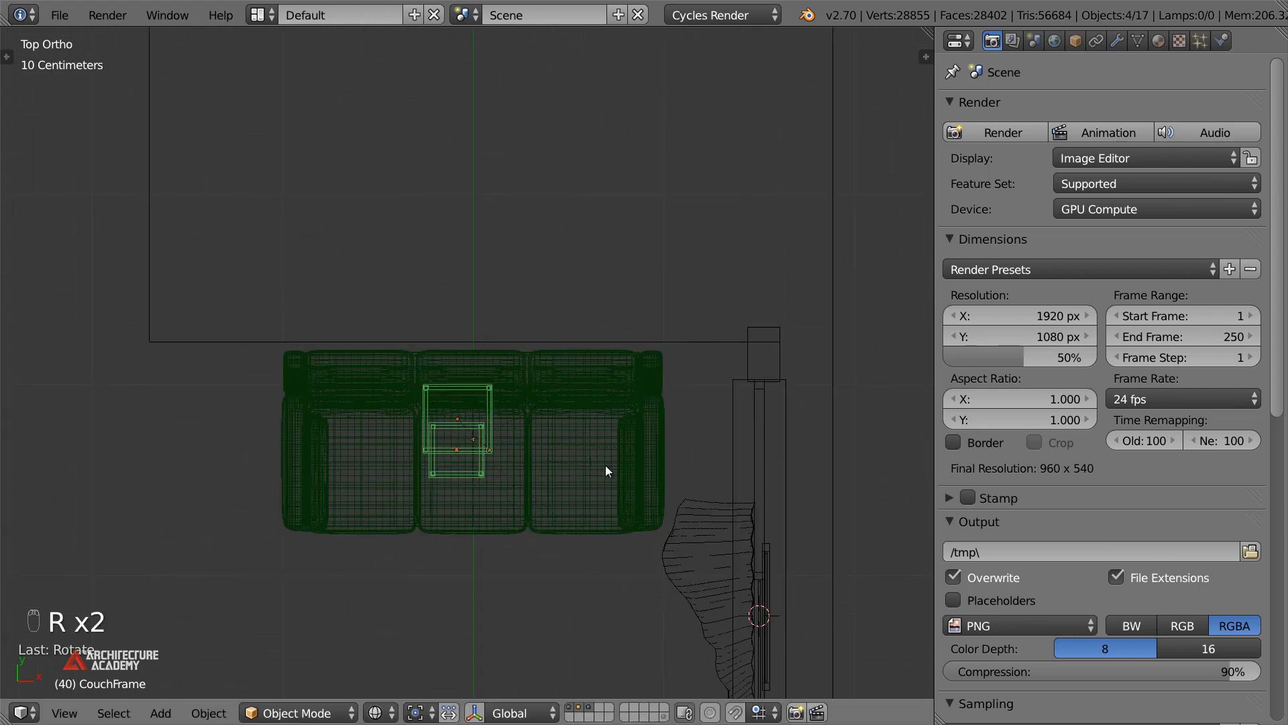
Move the side tables along the X axis to just beyond the couch's left armrest
key("g")
key("x")
left_click(391, 440)
scroll(499, 391, "up", 3)
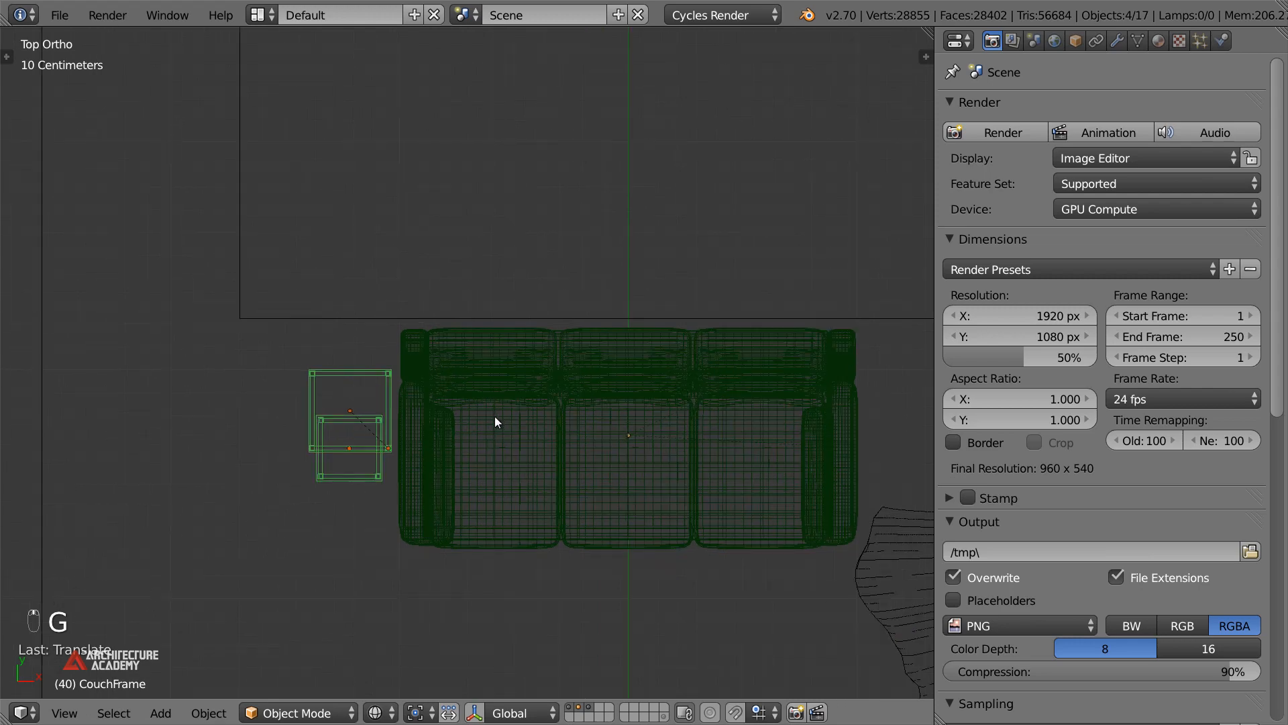
Move the side tables along the Y axis beside the couch and show the scene through the camera in solid shading
key("g")
key("y")
left_click(494, 460)
scroll(494, 460, "down", 3)
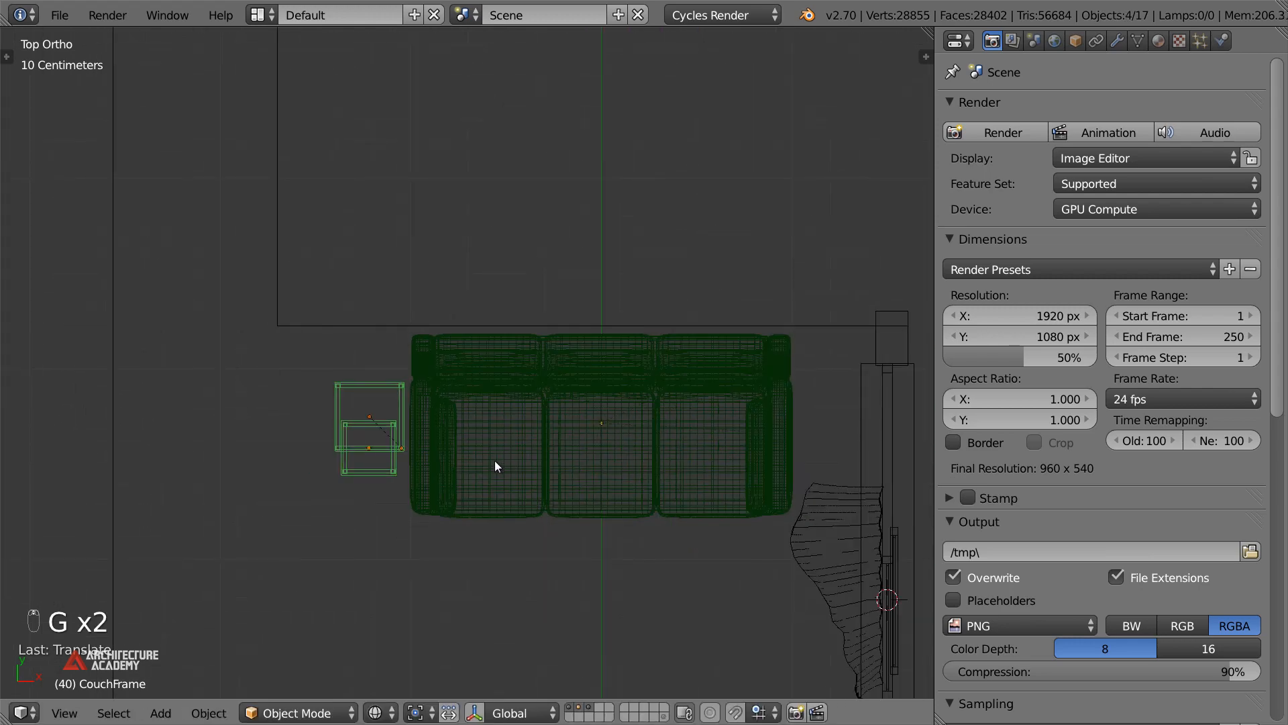
key("KP_1")
key("KP_0")
key("z")
scroll(462, 410, "up", 8)
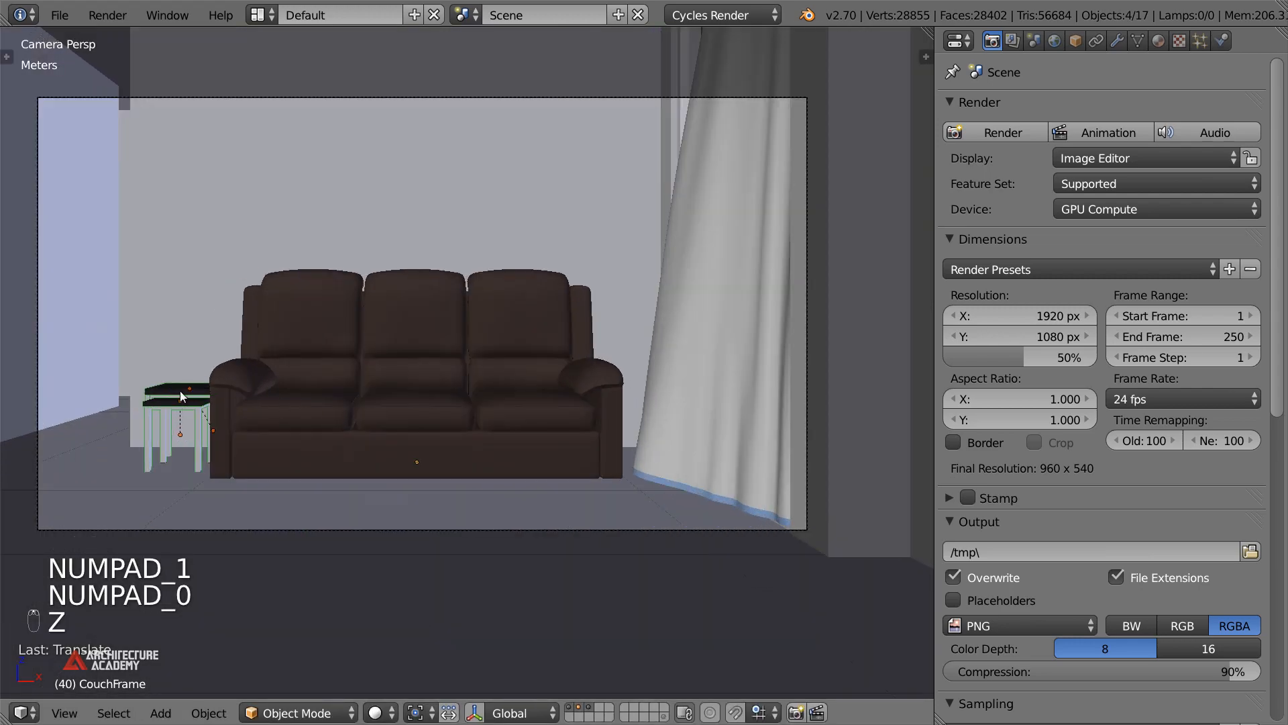
Select the lower side table's top and display its material settings
right_click(180, 404)
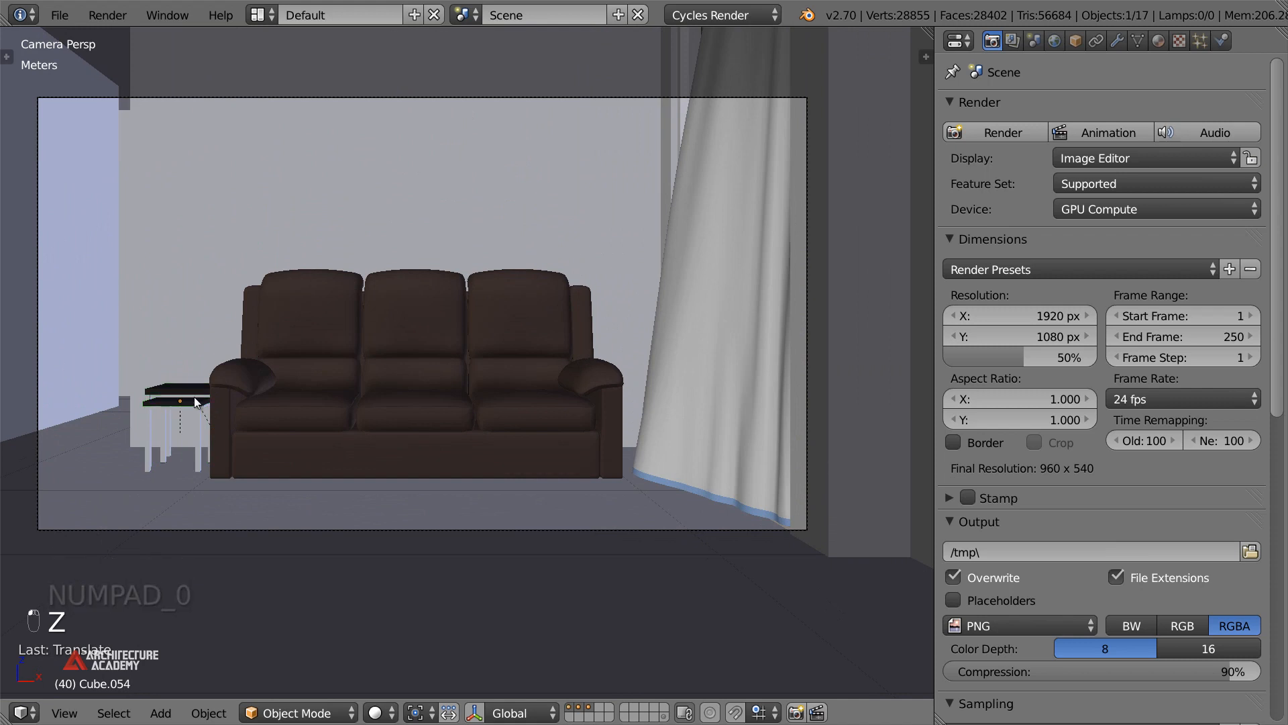
left_click(1158, 41)
scroll(536, 367, "up", 4)
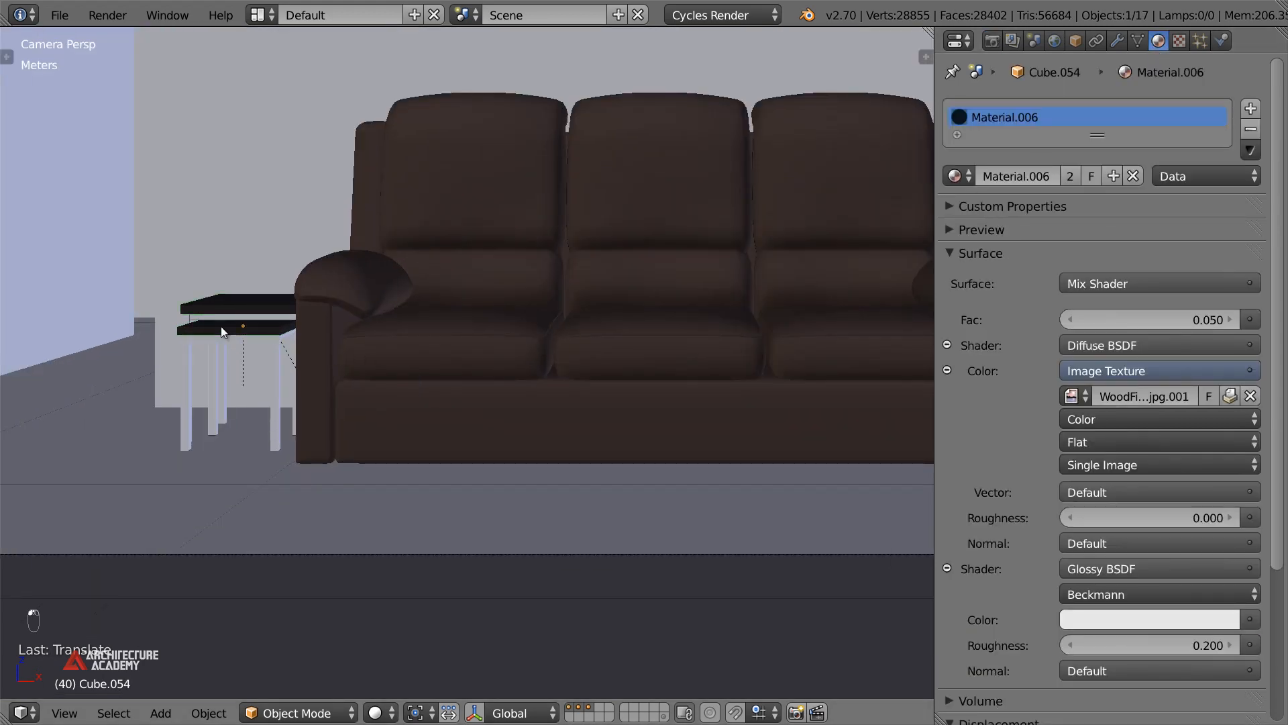
Box-select all parts of both side tables in the top orthographic wireframe view
key("KP_7")
key("z")
scroll(252, 343, "down", 3)
scroll(367, 382, "up", 5)
right_click(355, 397)
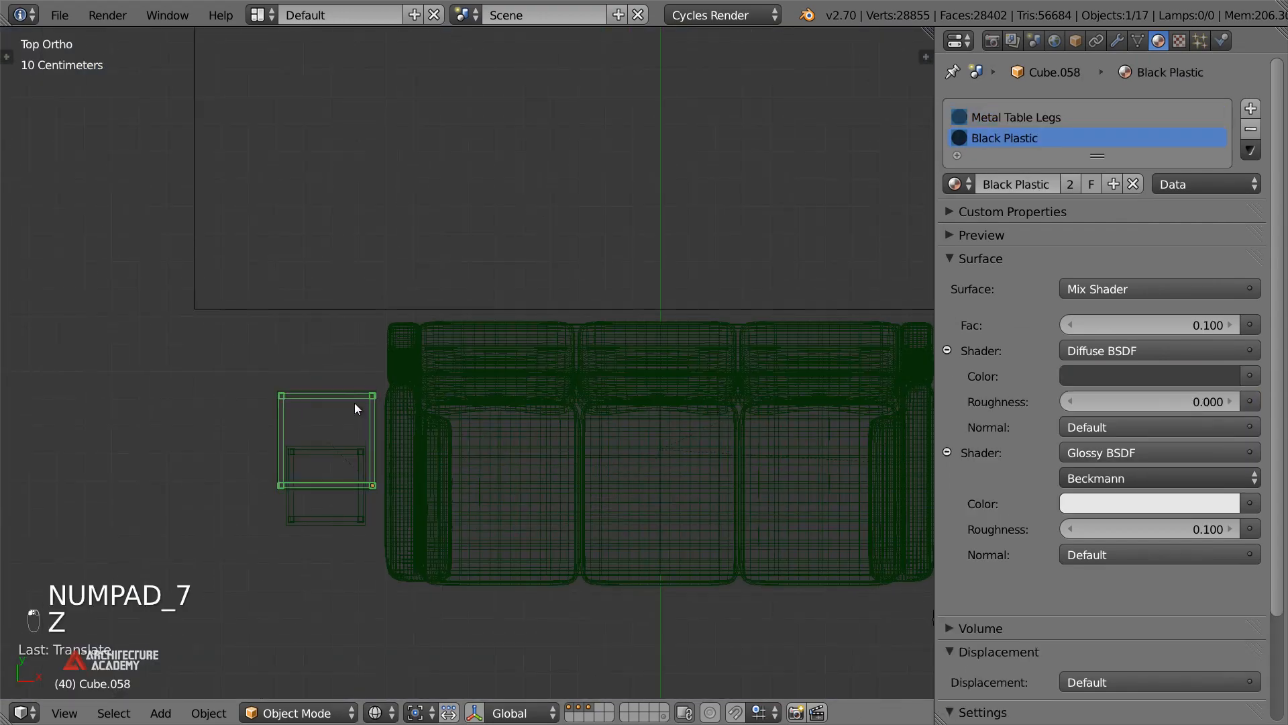
key("b")
left_click_drag(260, 365, 374, 533)
Shift the selected side tables slightly beside the couch and return to the camera view in solid shading
key("g")
left_click(370, 551)
middle_click_drag(370, 551, 435, 438)
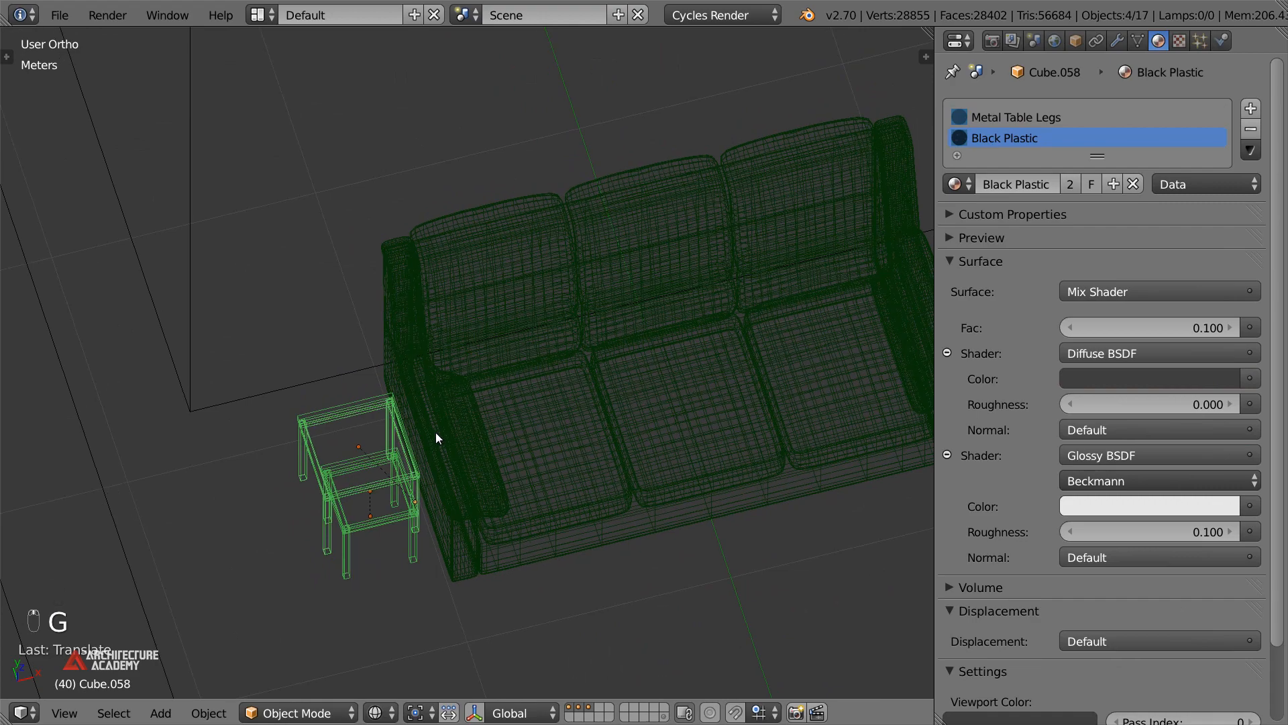
key("KP_7")
key("KP_0")
key("z")
scroll(436, 415, "down", 4)
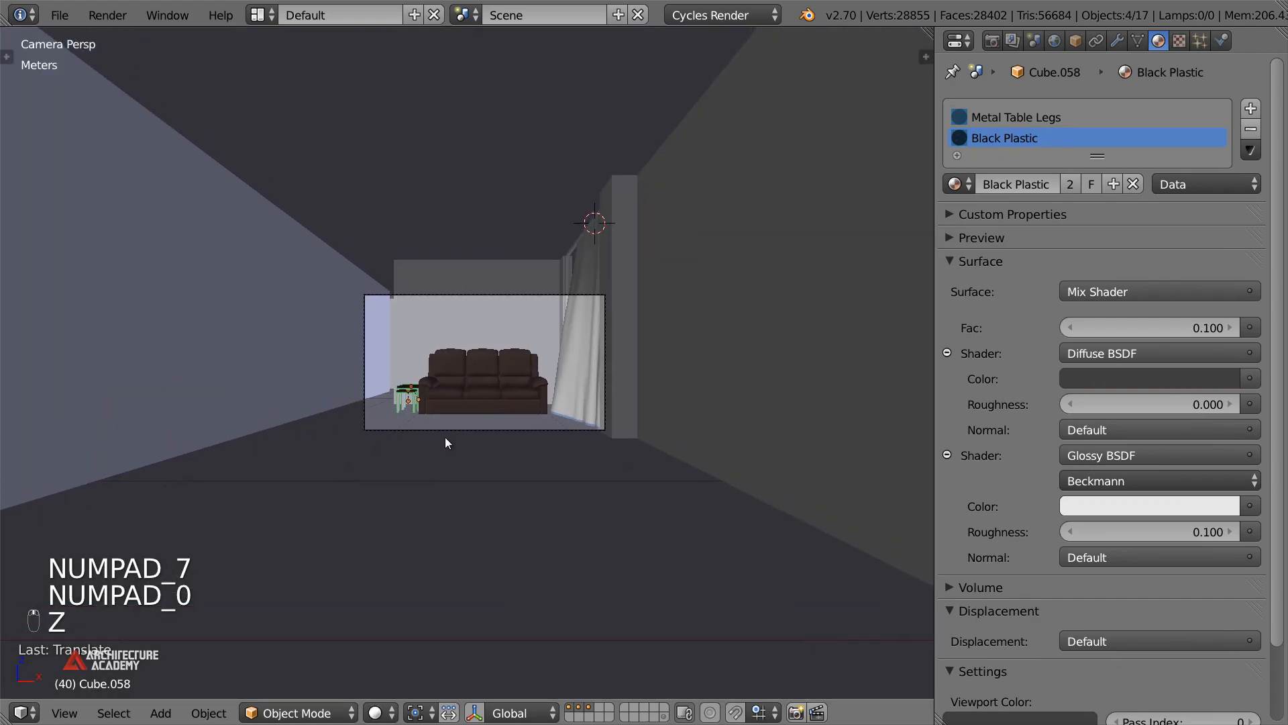
scroll(445, 438, "up", 5)
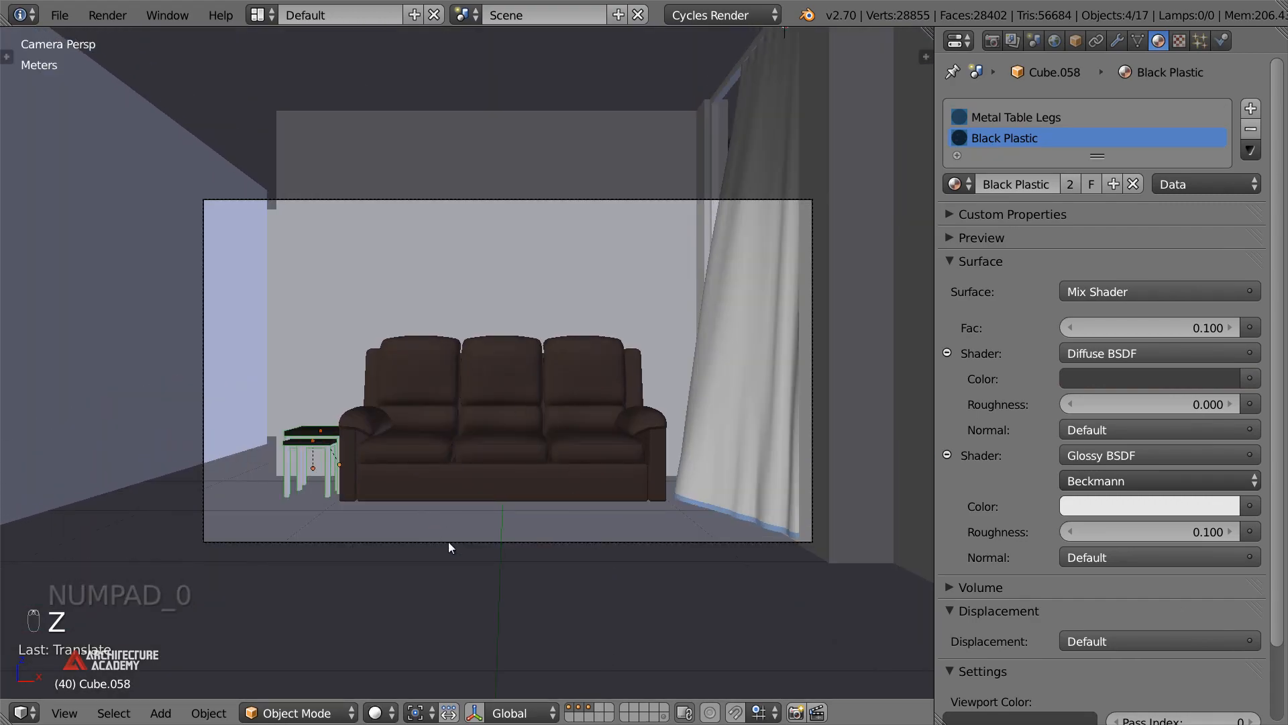
Move the side tables to the second layer and deselect everything
key("n")
key("n")
key("m")
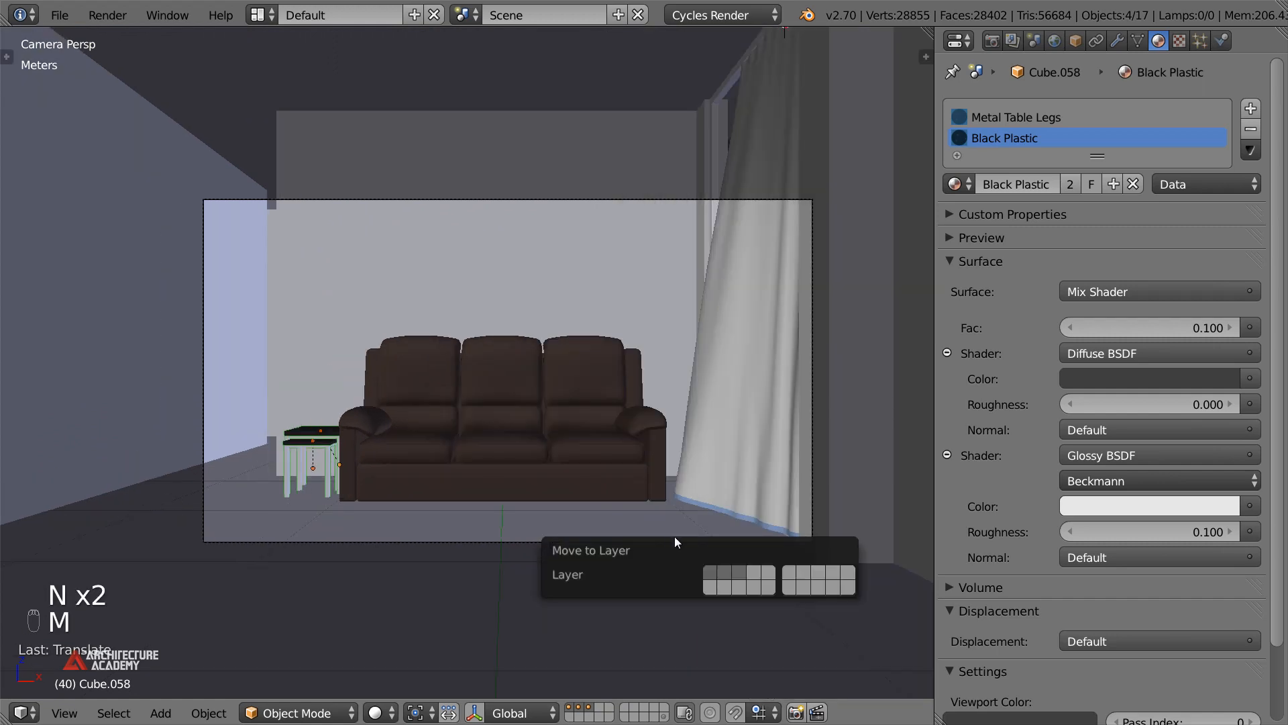
left_click(723, 573)
key("a")
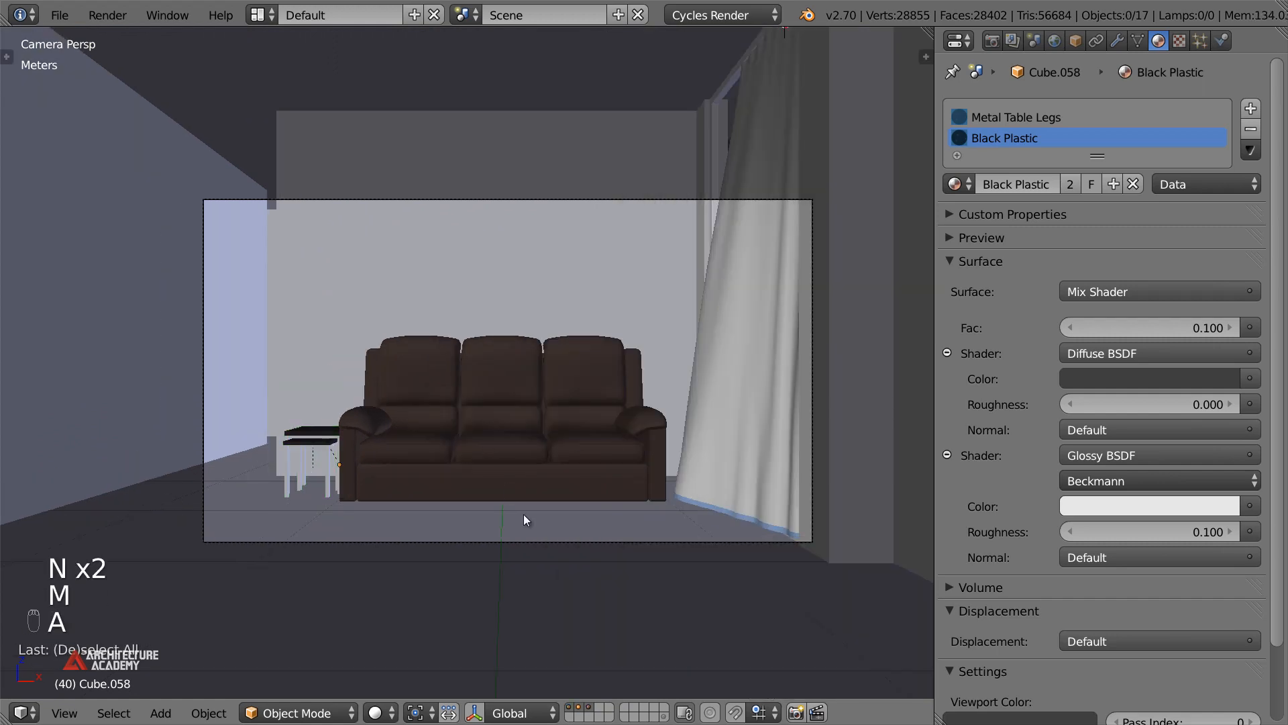
Append the Arco Floor Lamp group from Light - Suspended Floor Lamp.blend
key("shift+F1")
left_click(306, 117)
left_click(307, 117)
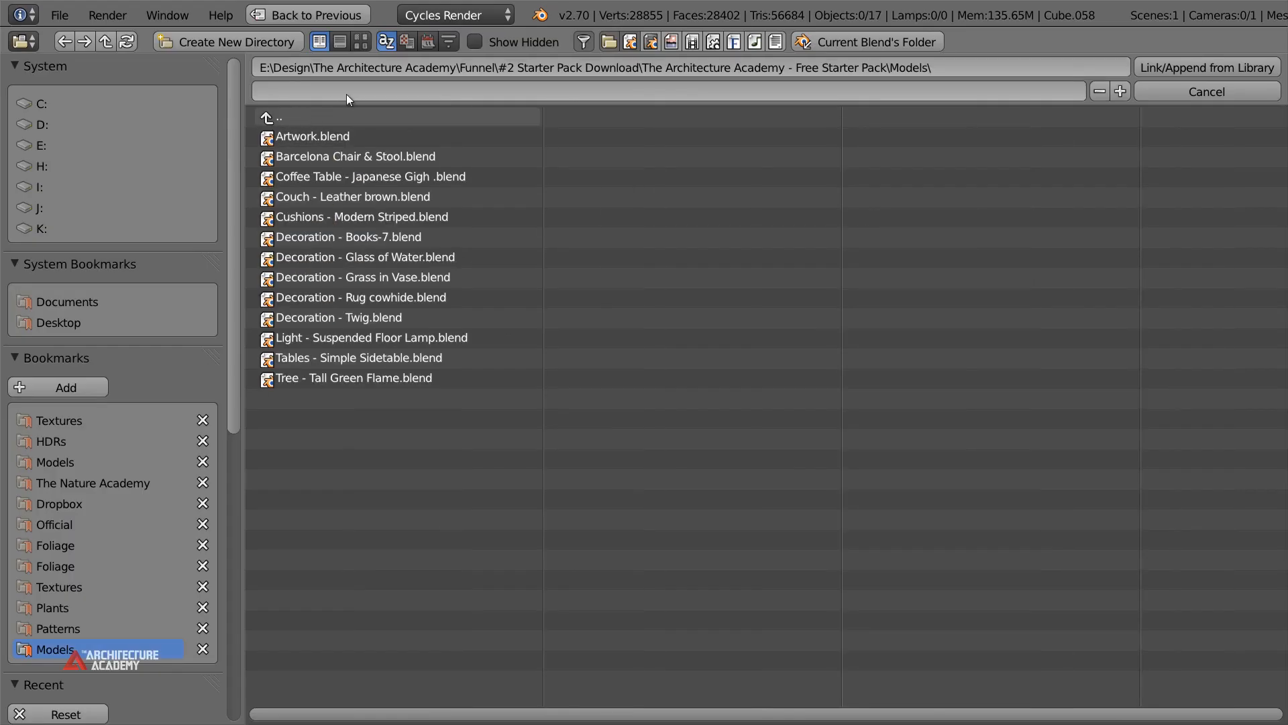
left_click(361, 42)
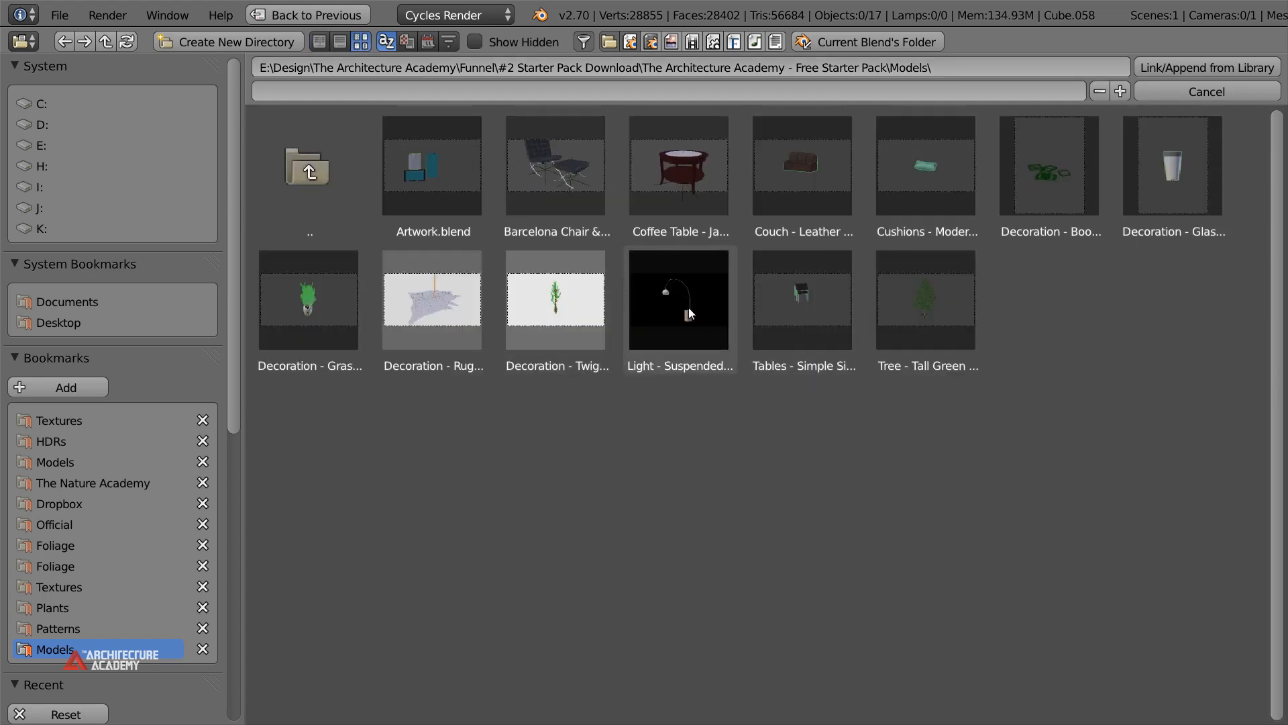
left_click(690, 303)
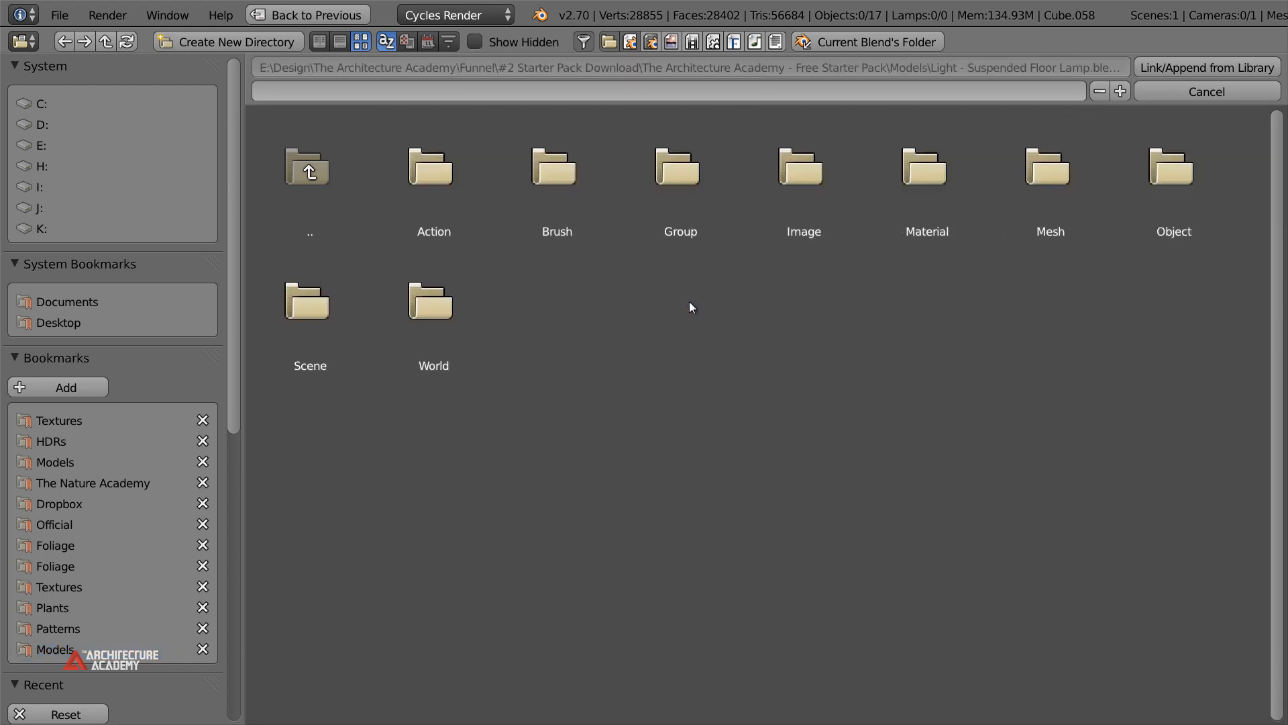
left_click(685, 196)
left_click(434, 173)
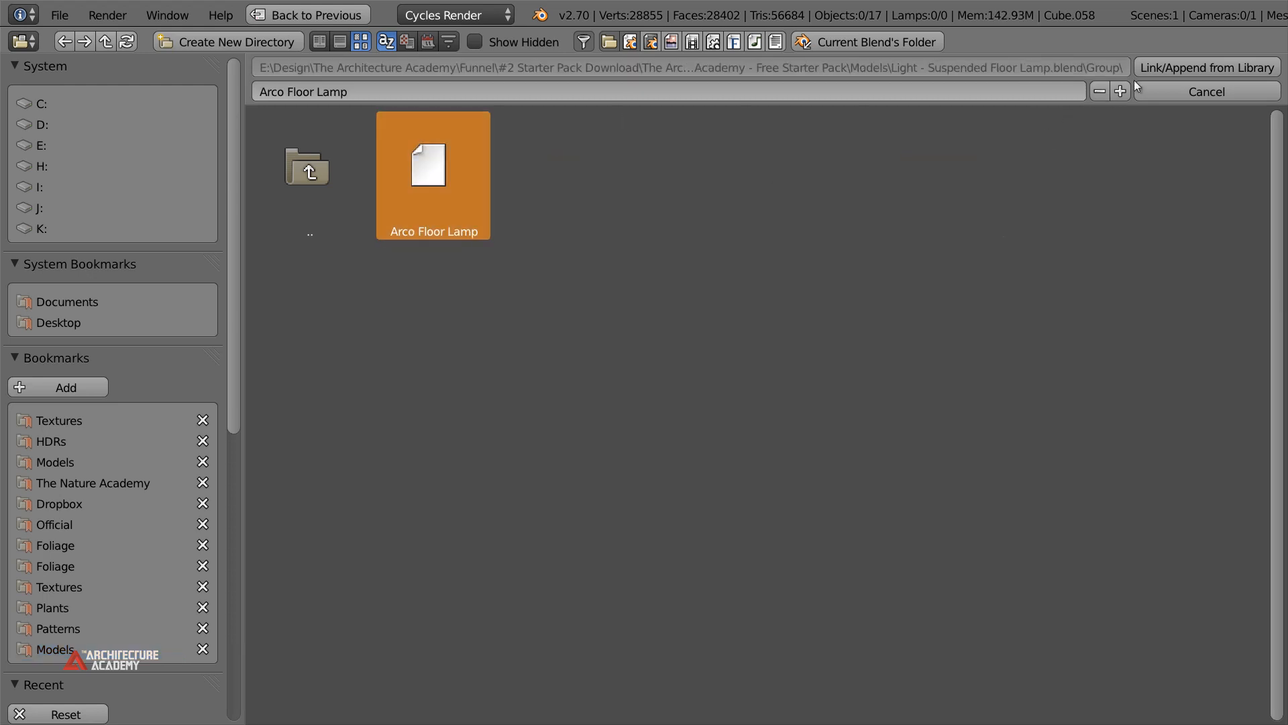
left_click(1207, 67)
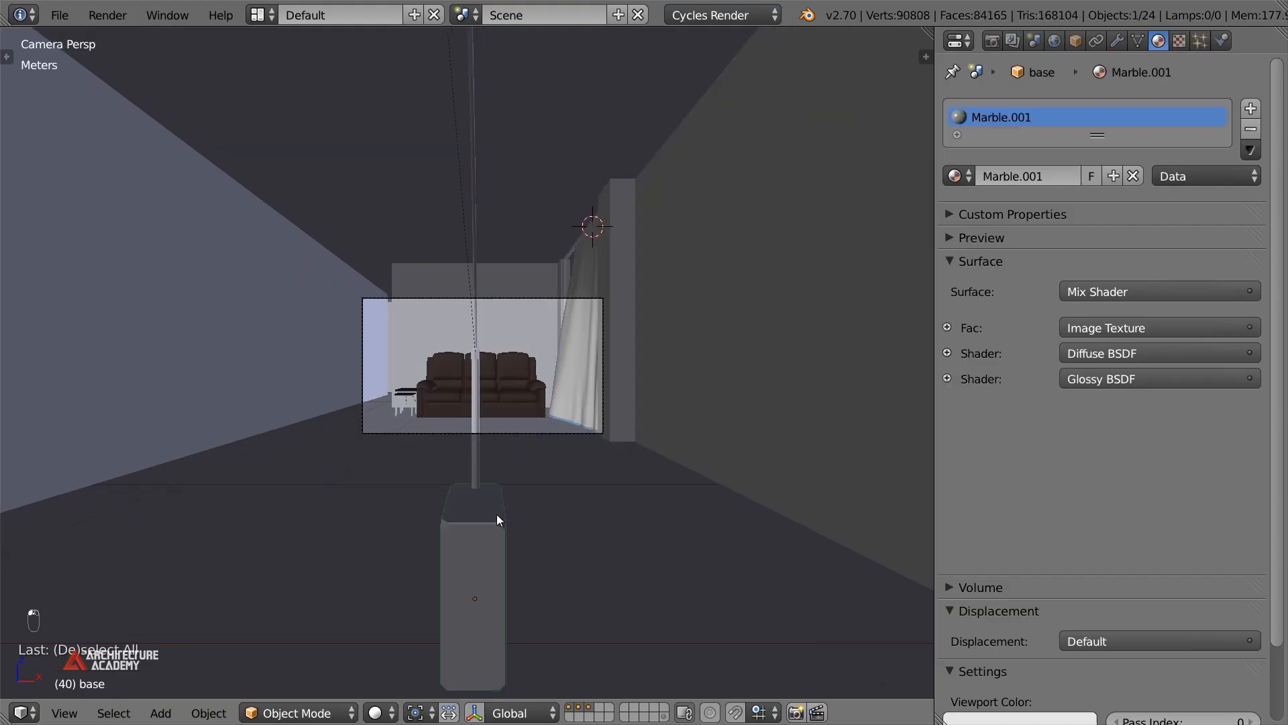
Place the floor lamp's base behind the side tables in top view and rotate the lamp about 65° counterclockwise so its arm reaches over the couch
key("KP_7")
key("z")
key("KP_Decimal")
scroll(495, 515, "down", 10)
scroll(512, 439, "up", 3, "shift")
key("g")
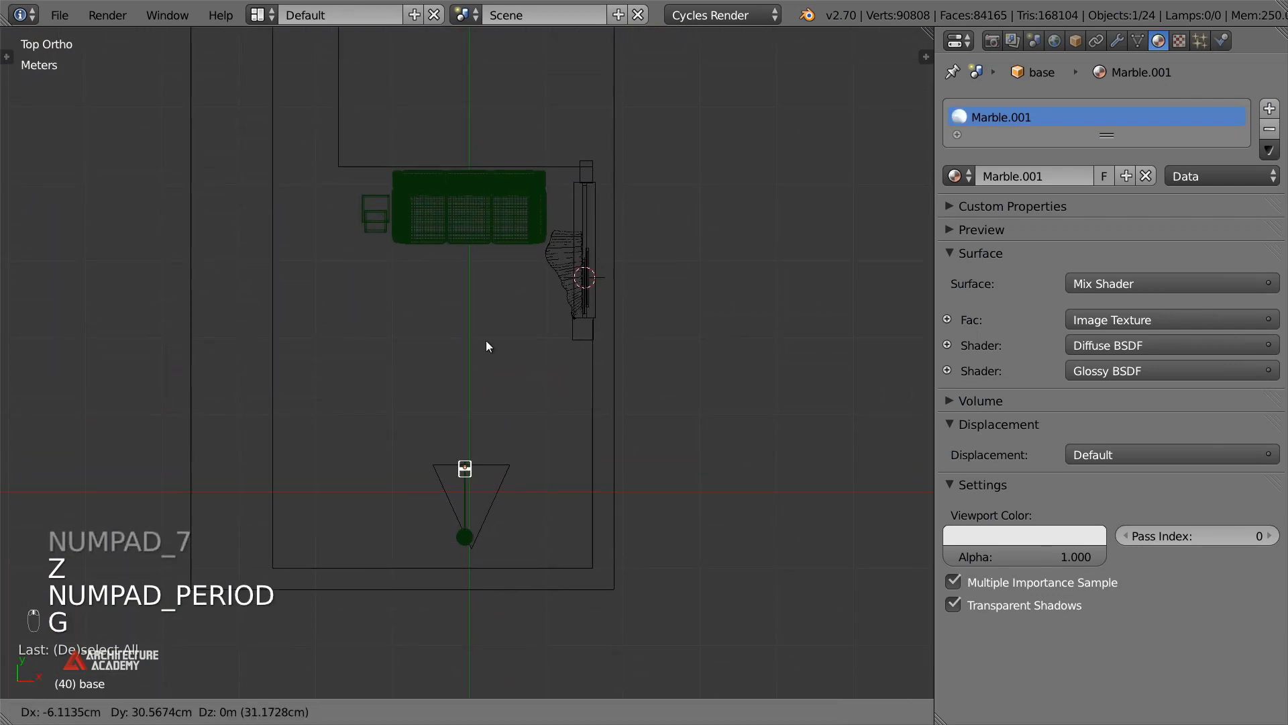
left_click(413, 169)
scroll(454, 430, "up", 5)
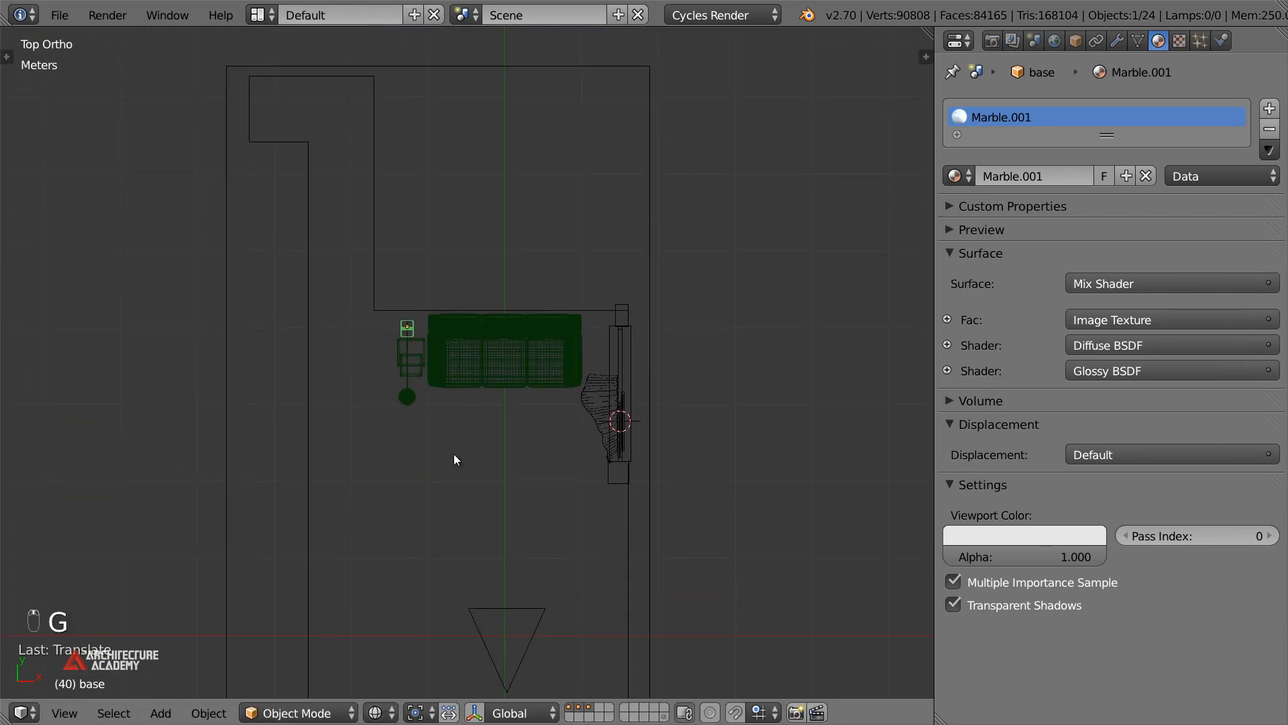
key("r")
left_click(575, 236)
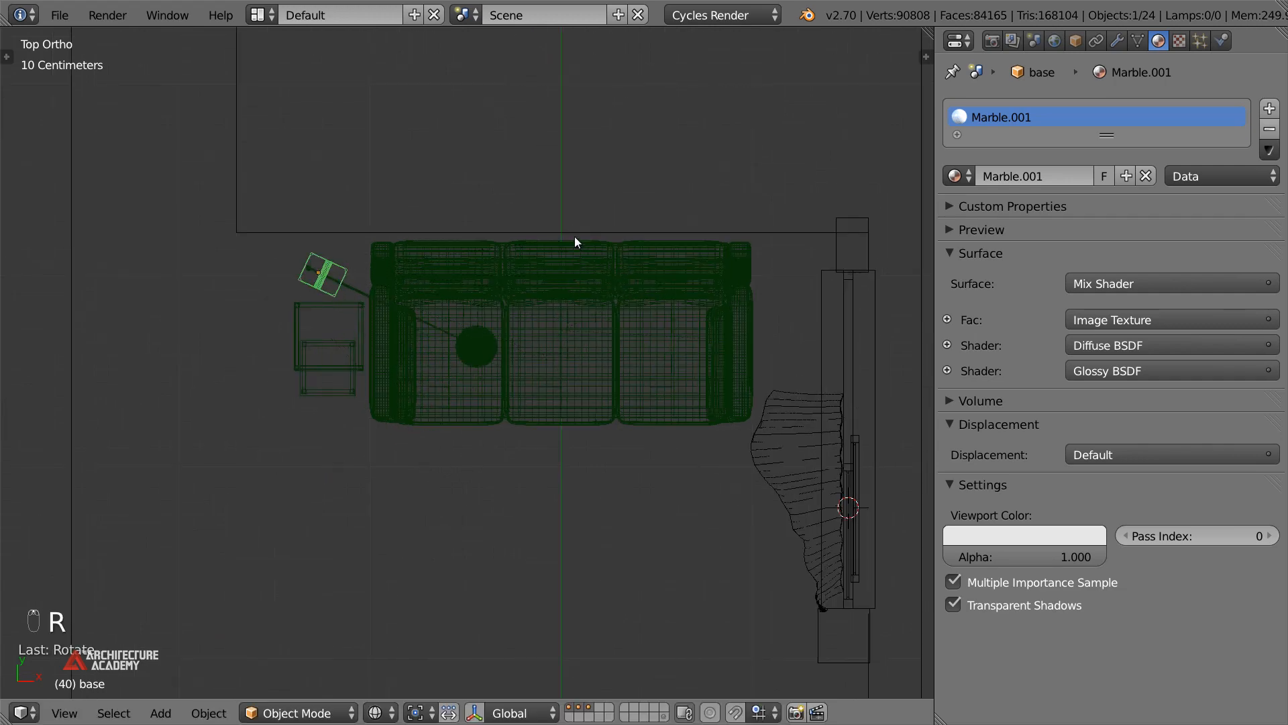
Scale the floor lamp in the solid-shaded camera view and shift it slightly along the X axis
key("KP_0")
key("z")
key("s")
left_click(554, 300)
scroll(551, 305, "down", 2)
key("g")
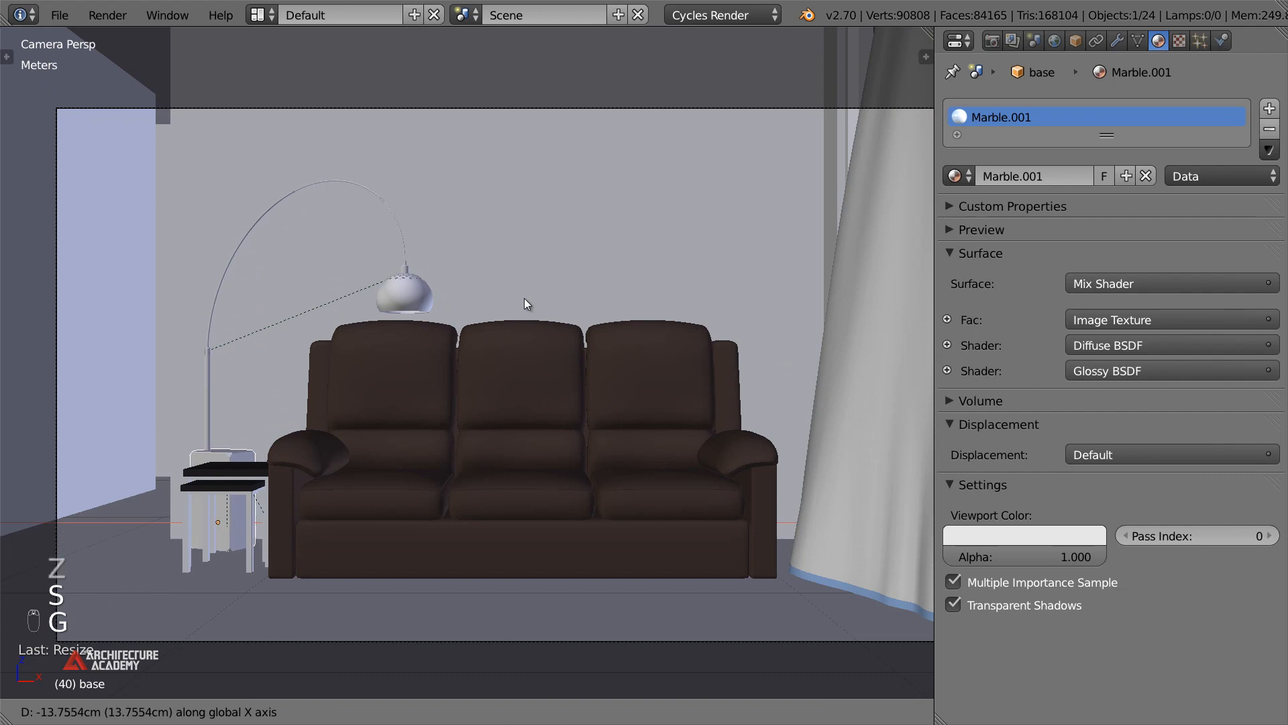
left_click(528, 299)
Fine-tune the floor lamp's rotation about the Z axis so its shade hangs over the couch's left seat
key("r")
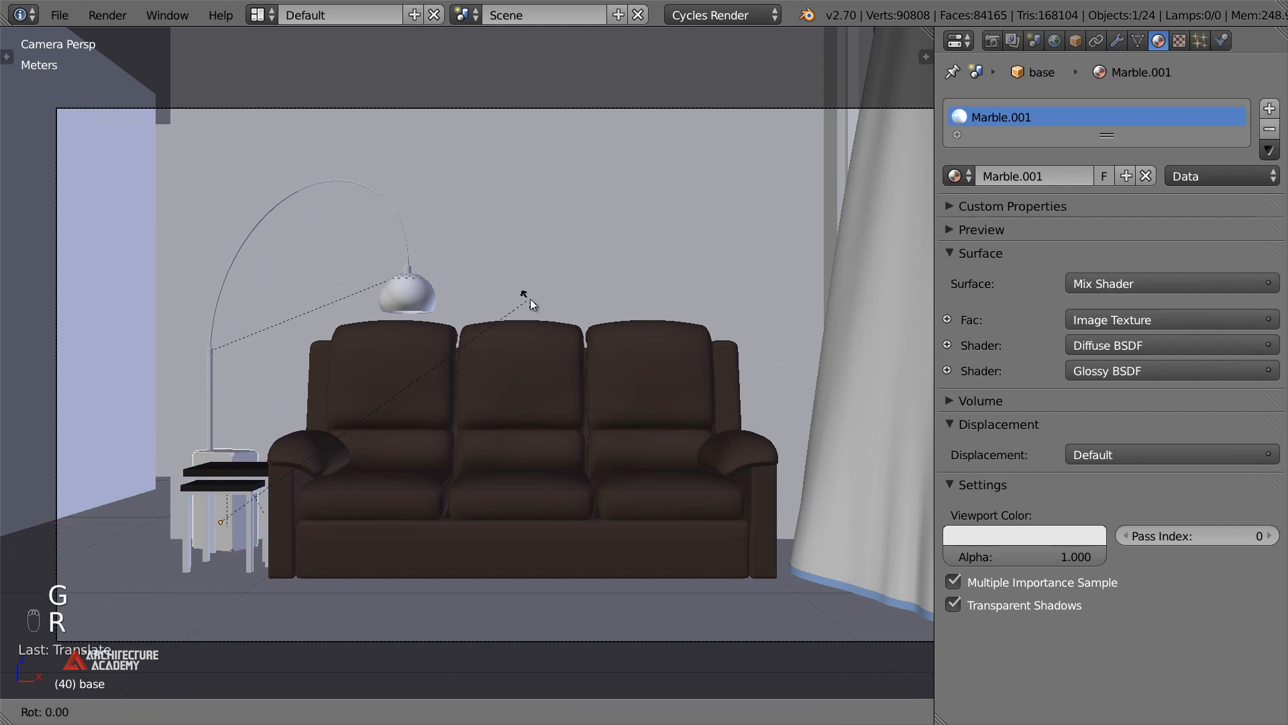
left_click(534, 266)
scroll(583, 304, "down", 2)
scroll(583, 310, "up", 4)
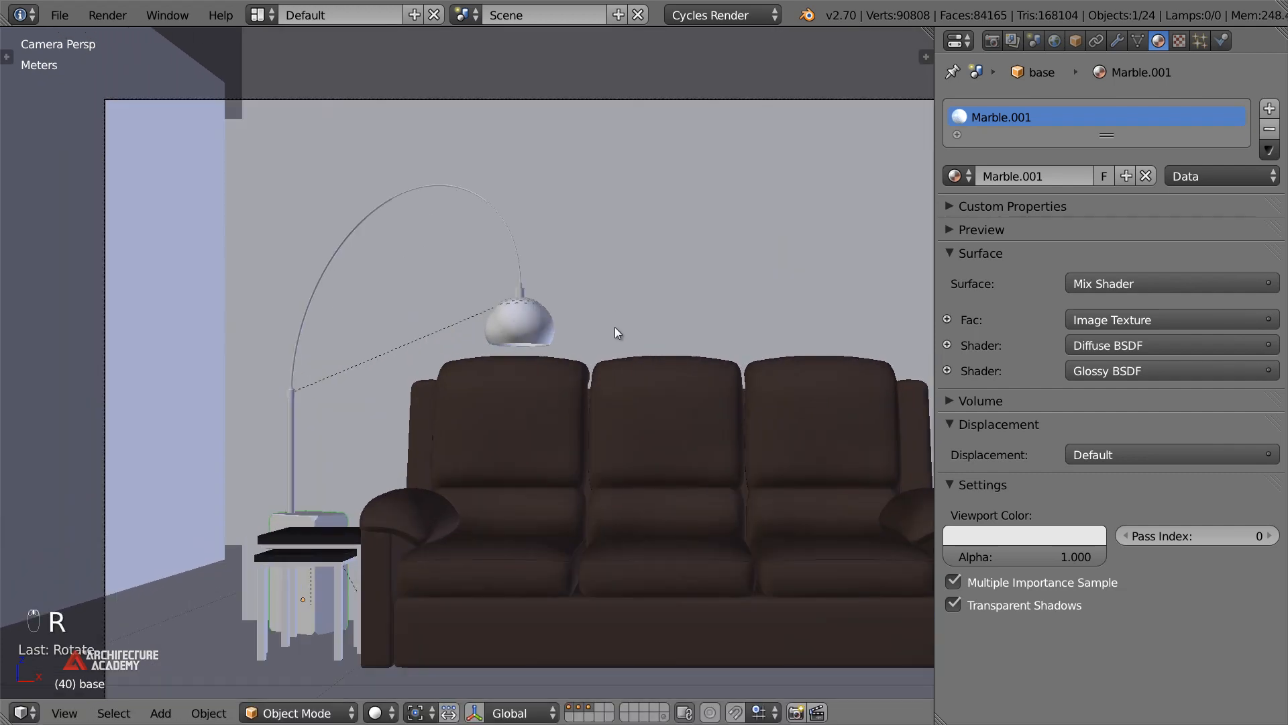
key("r")
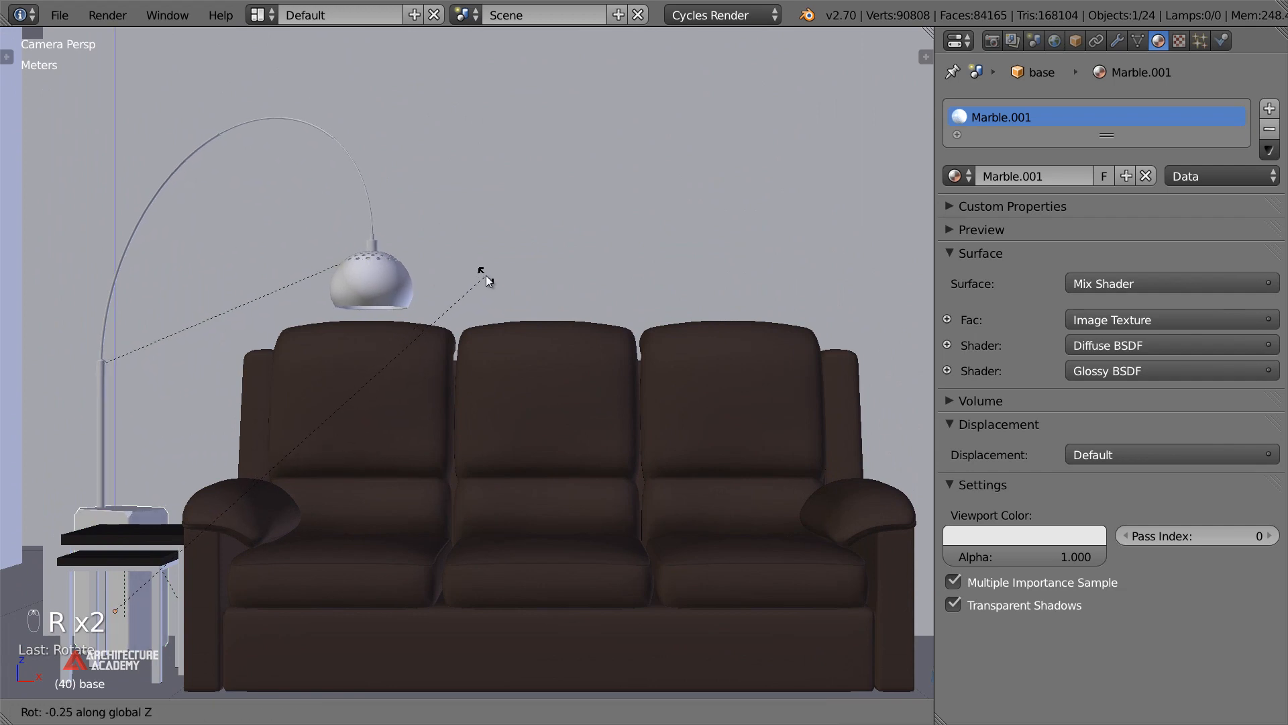
left_click(480, 289)
scroll(439, 449, "down", 3)
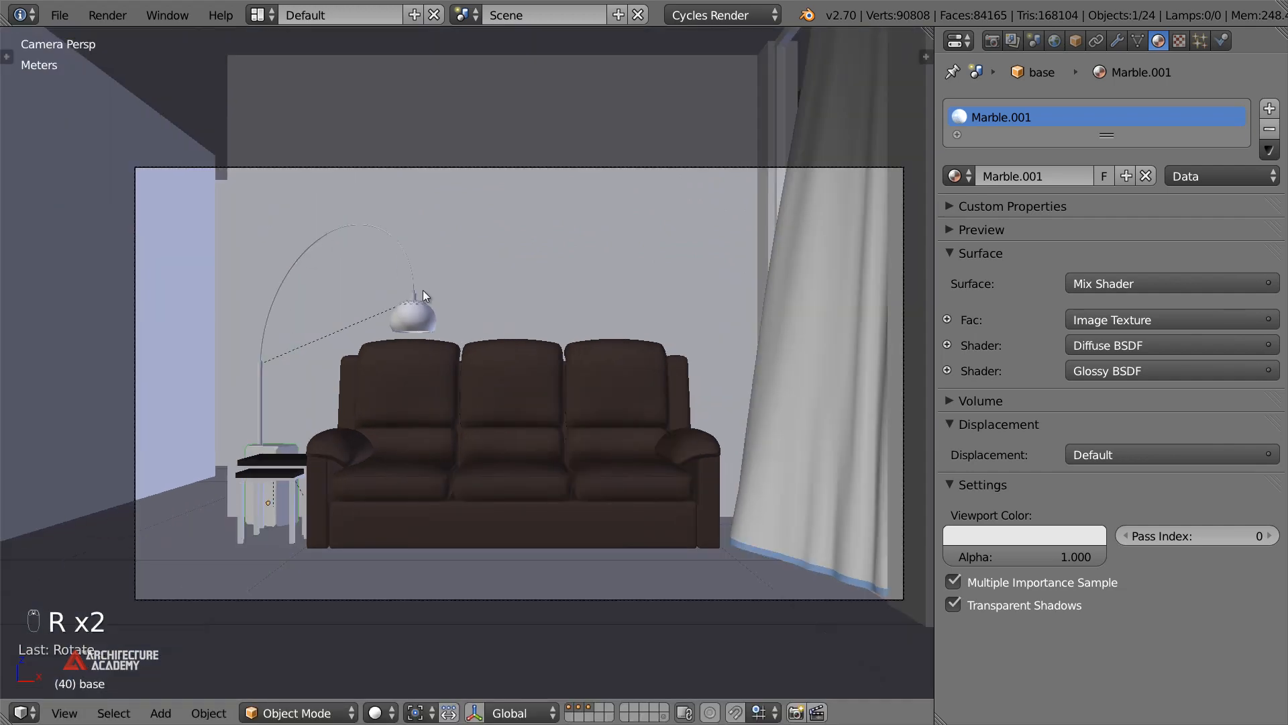
Examine the lamp's arch, the couch and the overall furniture composition in the camera view
right_click(329, 234)
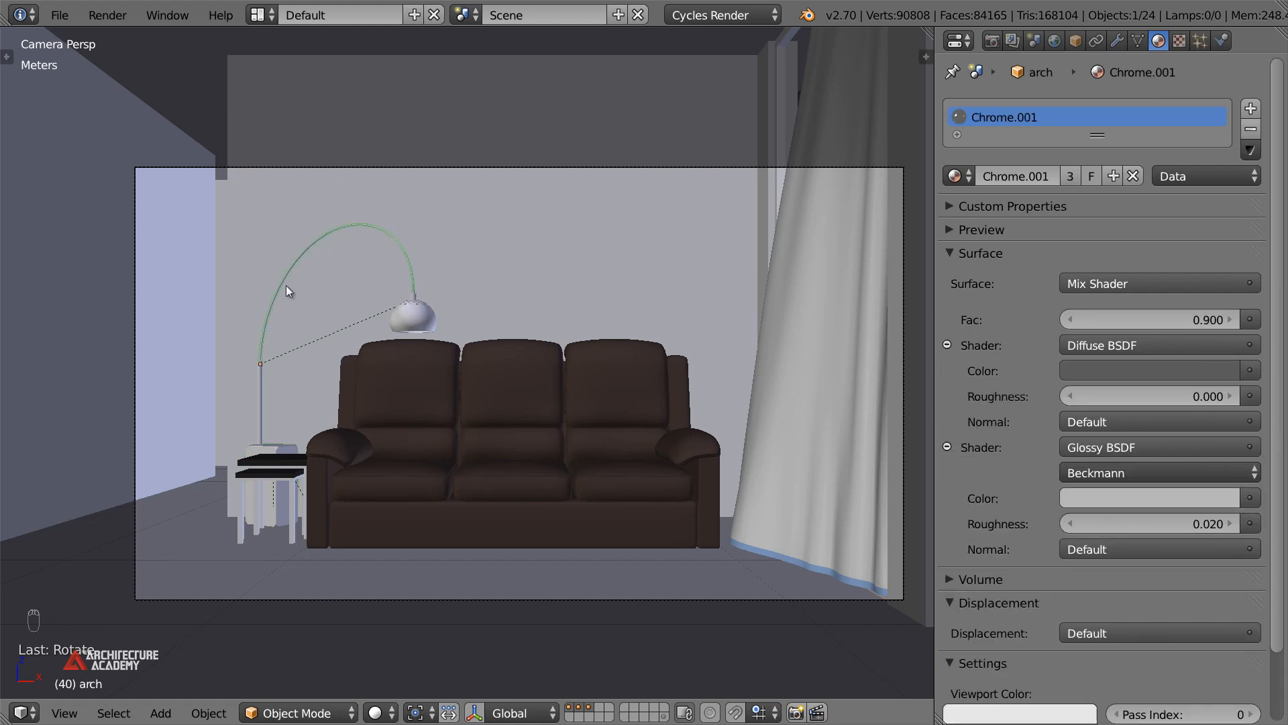
scroll(402, 300, "up", 2)
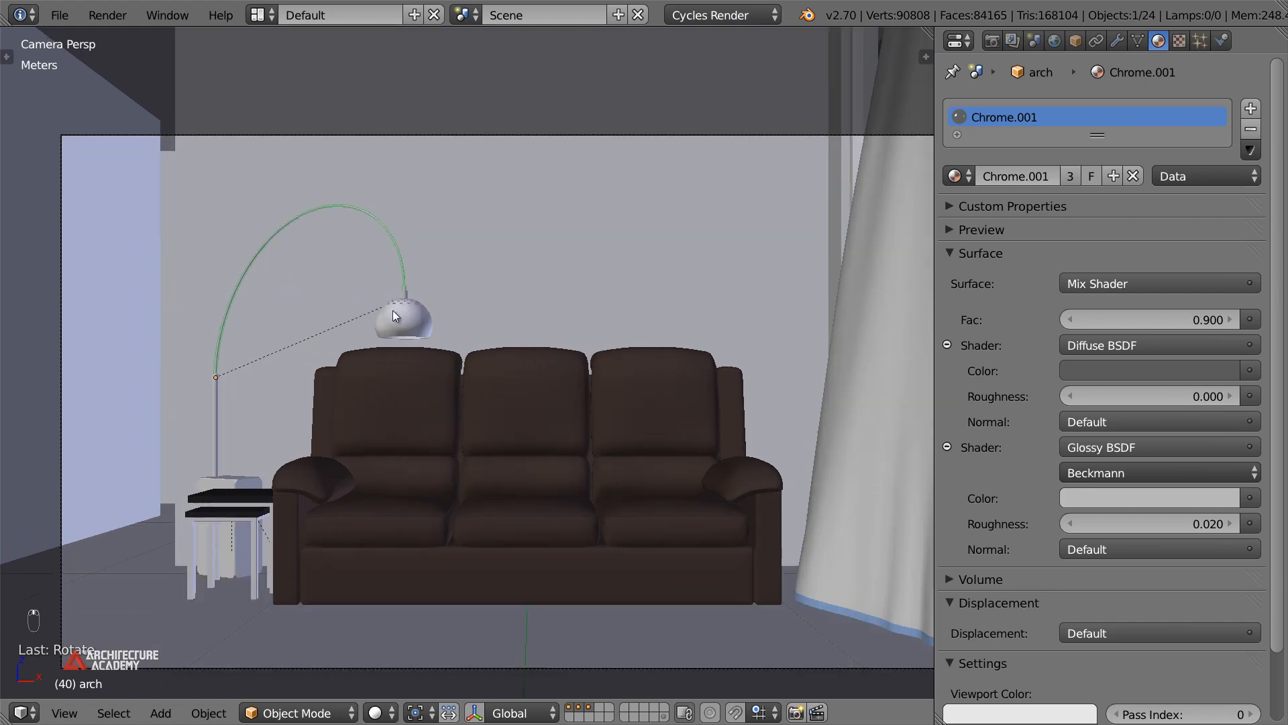
middle_click_drag(395, 319, 415, 315, "shift")
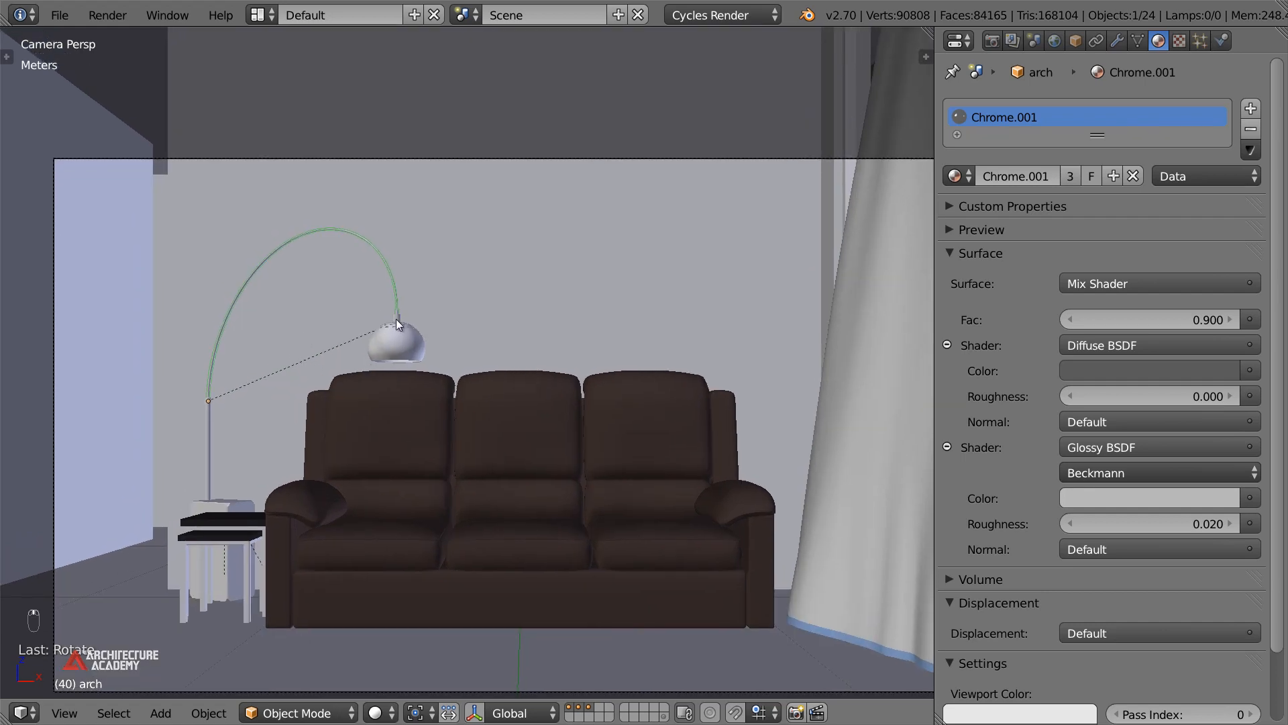
scroll(416, 315, "up", 1)
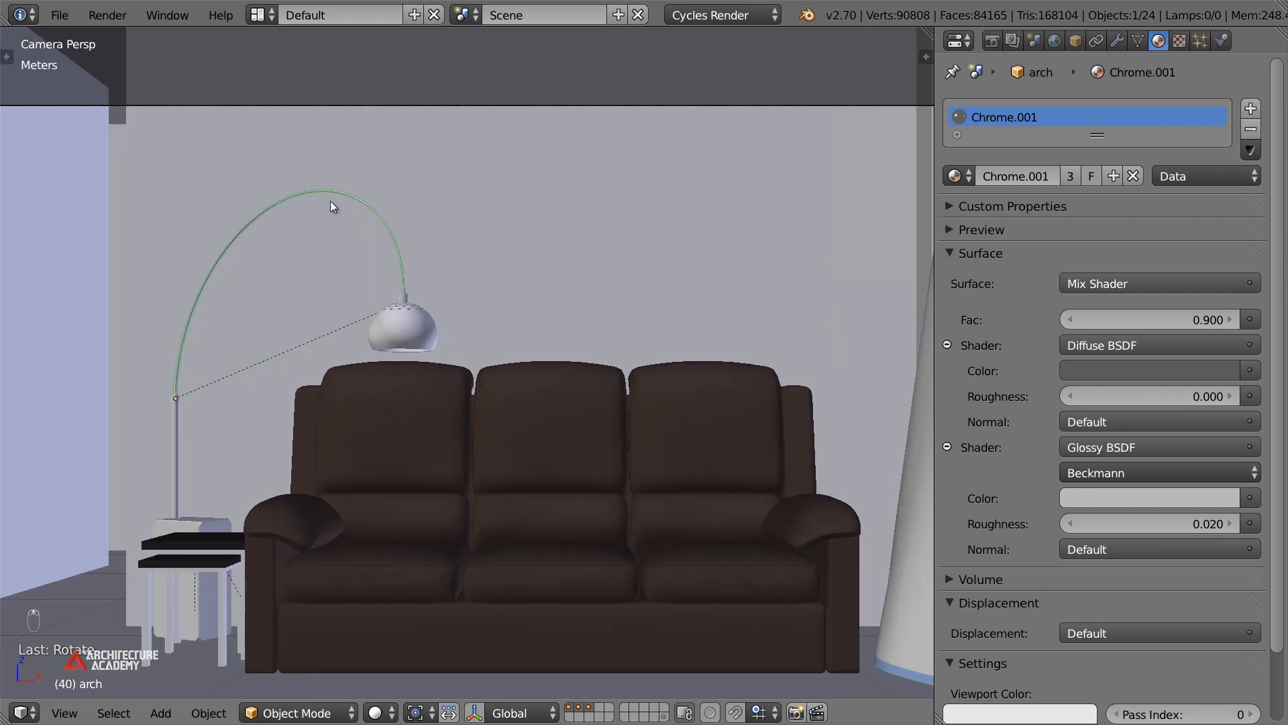
scroll(424, 440, "down", 2)
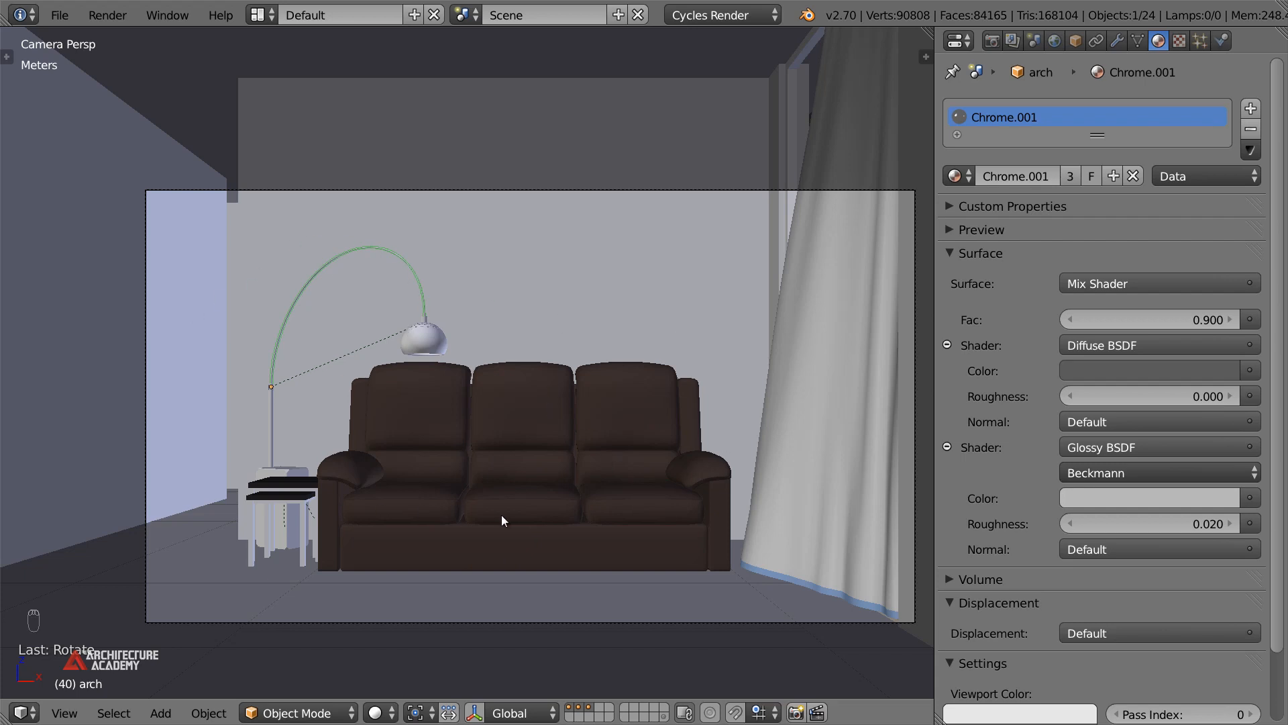
middle_click_drag(502, 513, 582, 440, "shift")
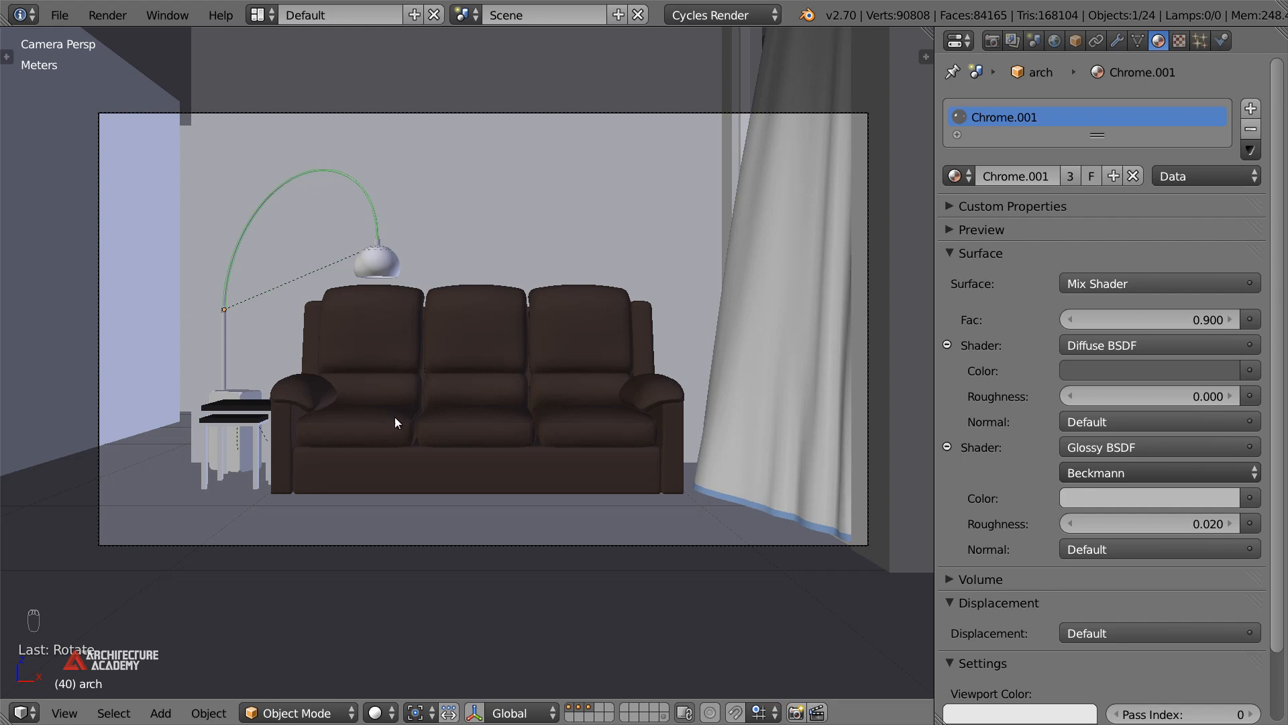
scroll(455, 439, "up", 3)
right_click(331, 417)
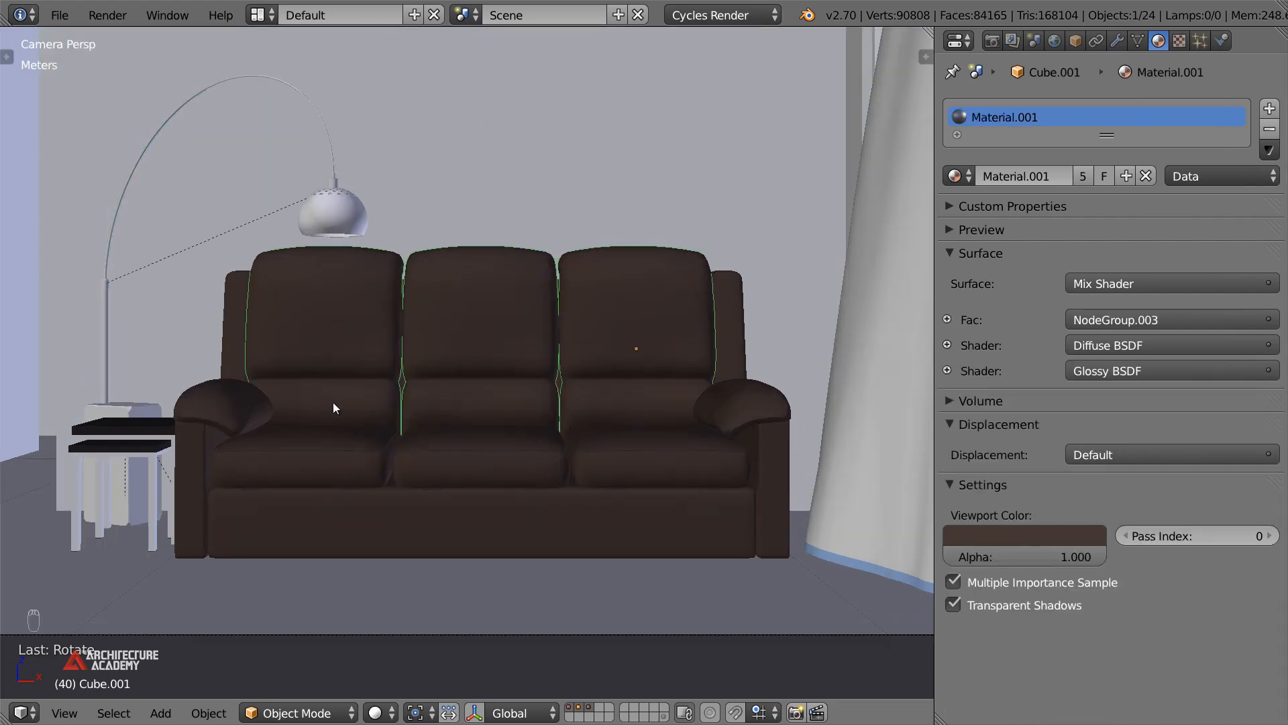
scroll(360, 414, "down", 4)
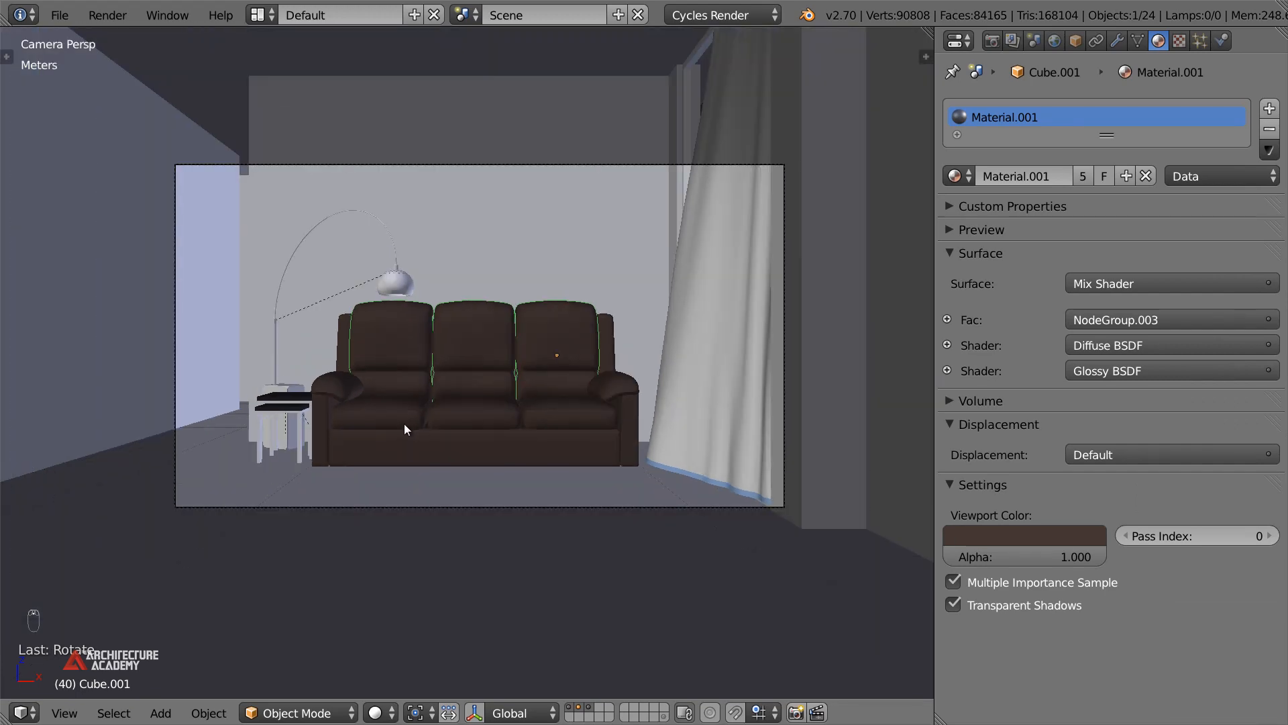
Append the modern cushions group from Cushions - Modern Striped.blend in the Models folder, browsing the library with thumbnails
key("shift+F1")
left_click(297, 116)
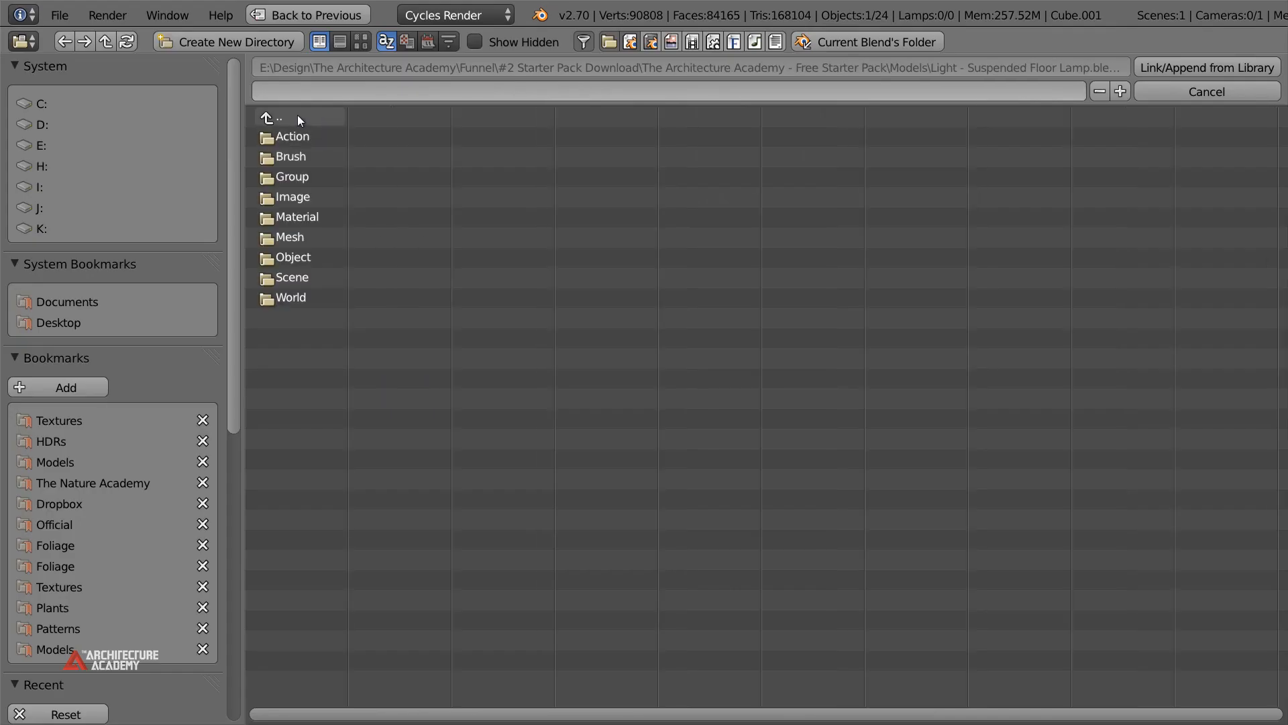
left_click(297, 116)
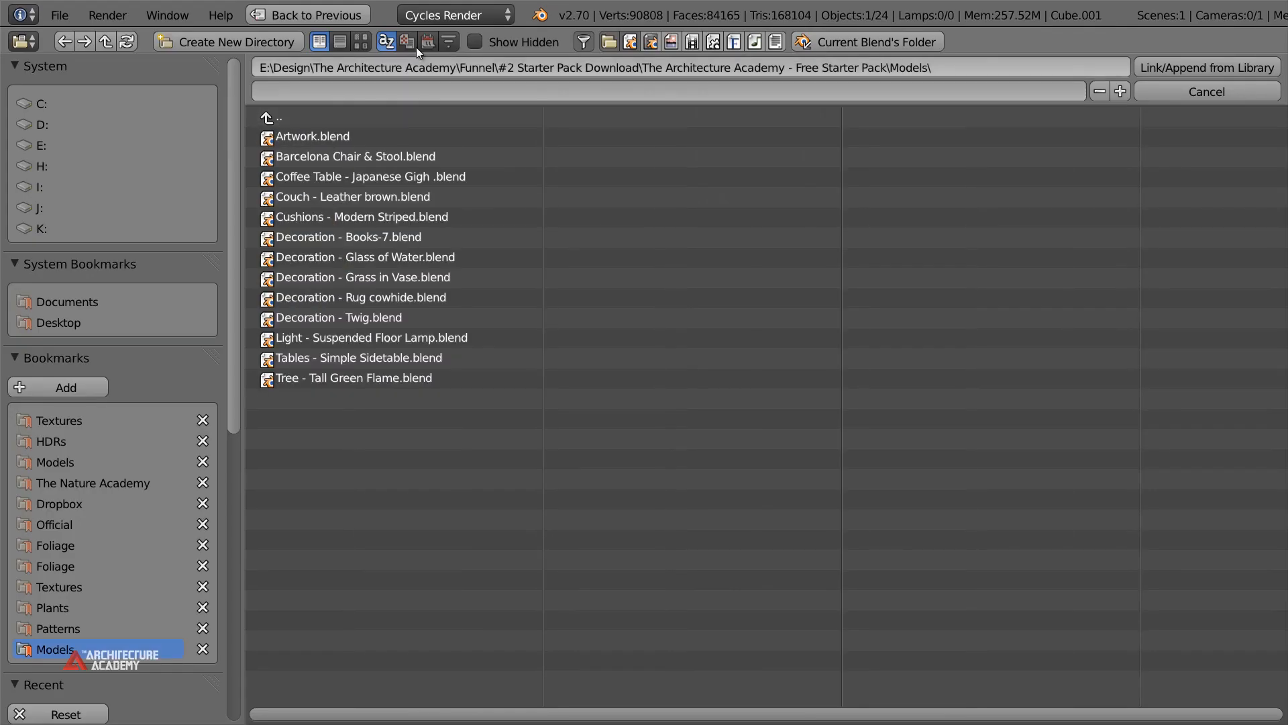
left_click(365, 44)
left_click(952, 177)
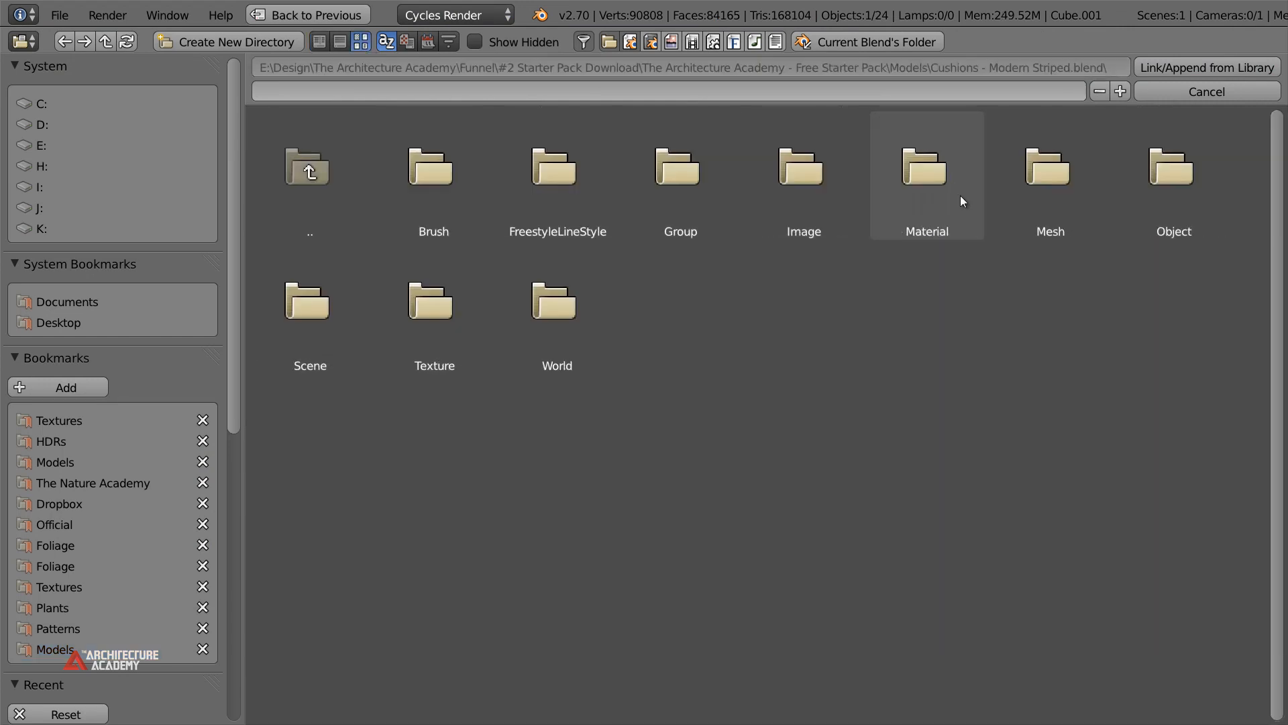
left_click(714, 191)
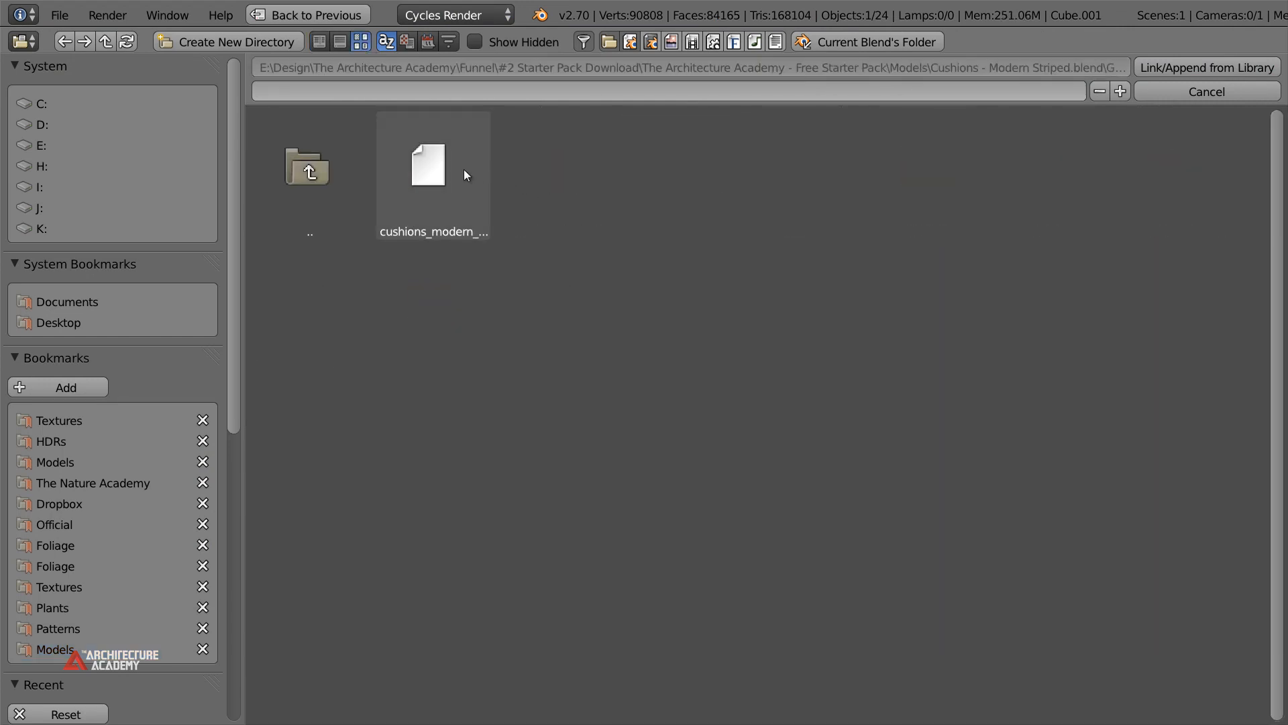
left_click(329, 157)
left_click(339, 158)
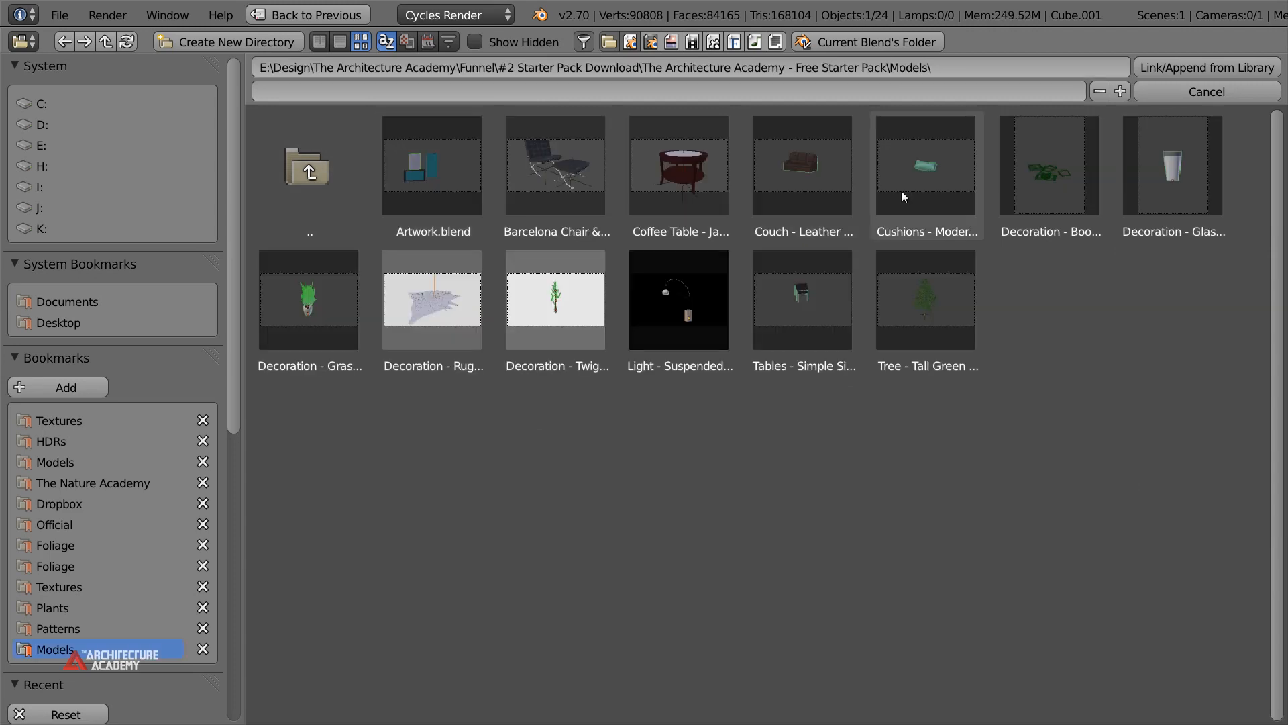
left_click(879, 190)
left_click(675, 174)
left_click(428, 177)
left_click(427, 178)
Move the appended cushion from the foreground to the middle of the couch and raise it about 47 cm along Z
scroll(413, 429, "down", 3)
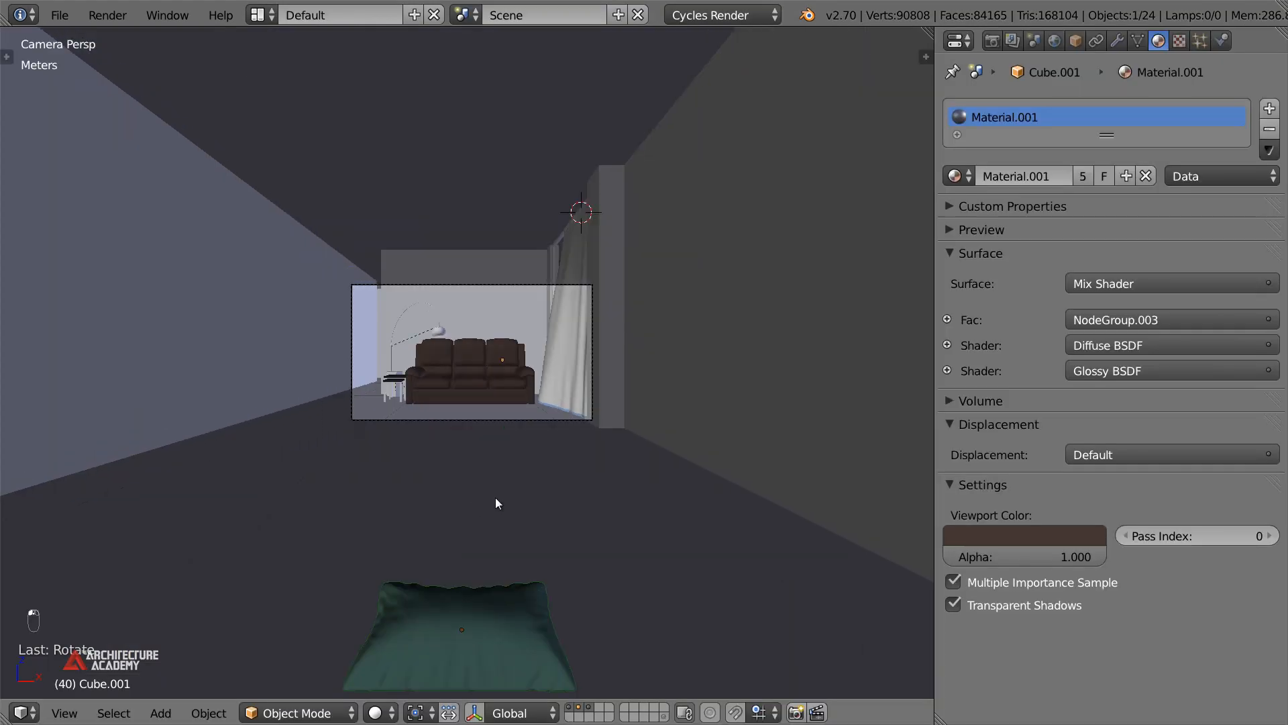
key("g")
left_click(659, 164)
scroll(607, 293, "up", 5)
key("g")
key("z")
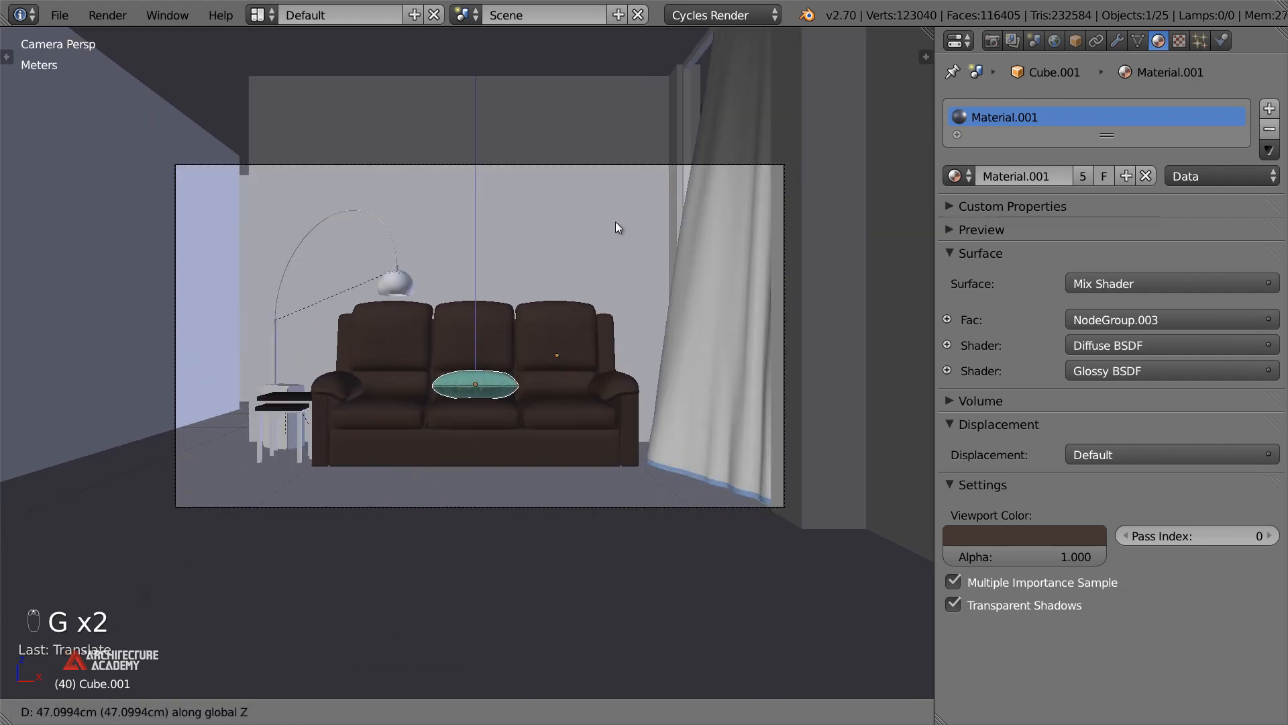
left_click(615, 221)
Shift the cushion along X to the couch's left seat, turn its front face toward the camera and adjust its depth along Y
scroll(653, 293, "up", 3)
key("g")
key("x")
left_click(538, 275)
key("r")
key("z")
left_click(524, 473)
key("g")
key("y")
left_click(524, 467)
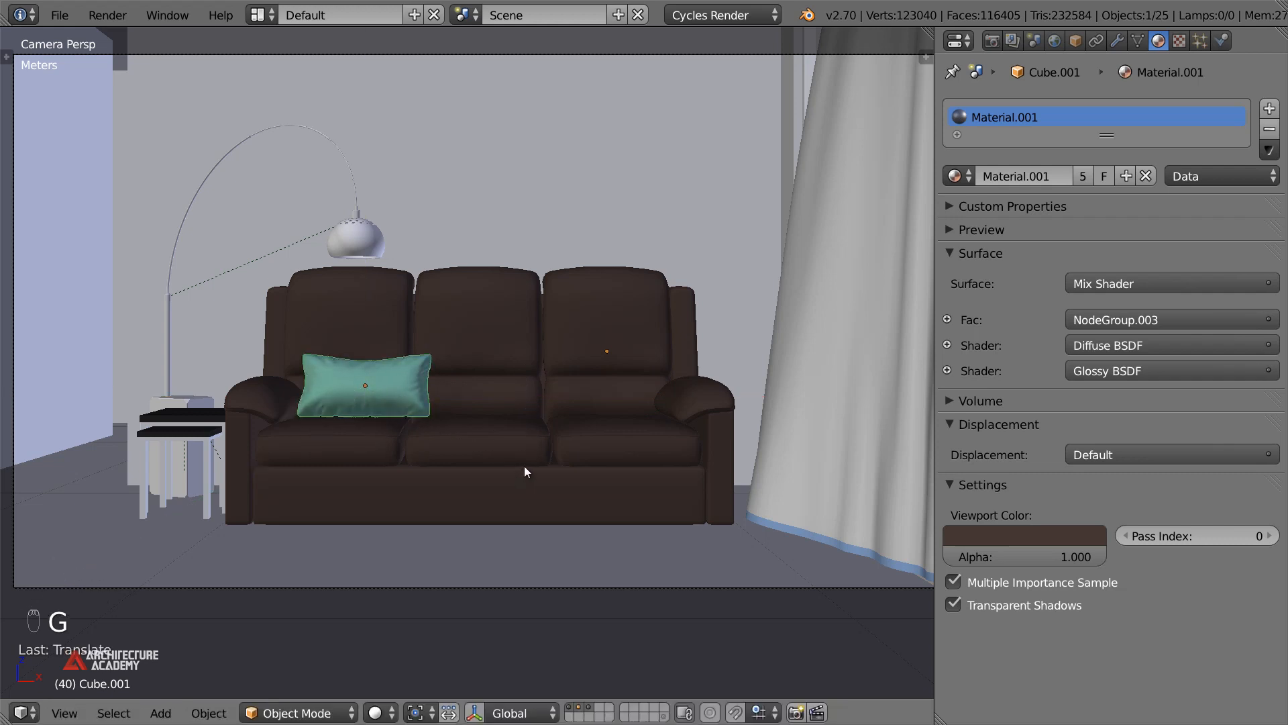
Refine the cushion's depth along Y and its position along X beside the couch's left armrest
scroll(513, 457, "up", 3)
key("g")
key("y")
left_click(551, 525)
key("g")
key("y")
key("x")
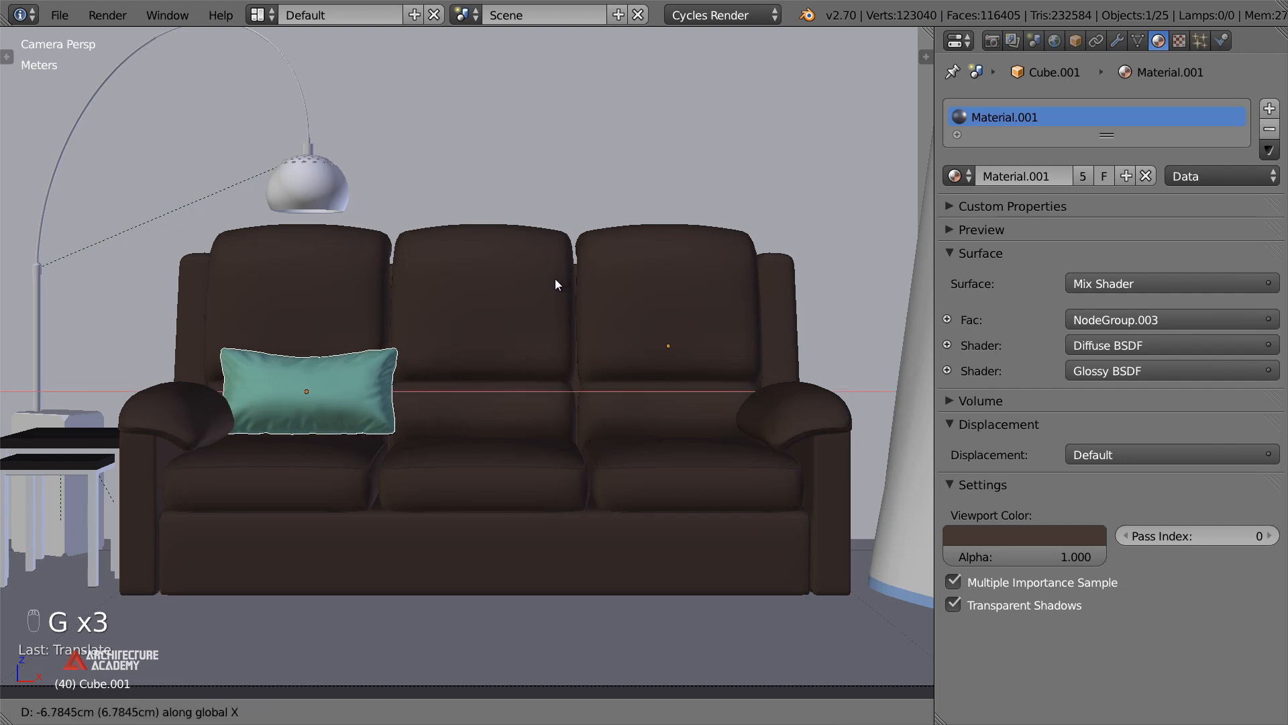
left_click(581, 291)
Rotate the cushion slightly about the Z axis and nudge it about 1 cm to the left along X
key("r")
key("z")
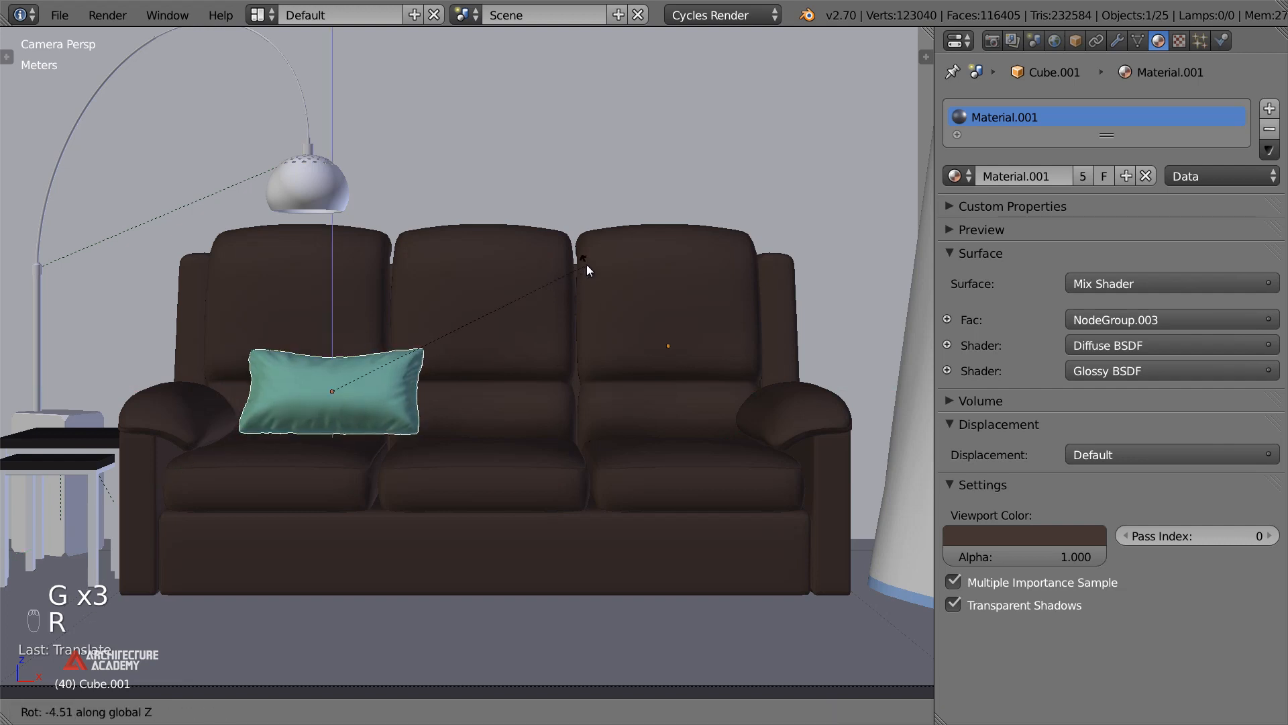
left_click(582, 310)
key("g")
key("x")
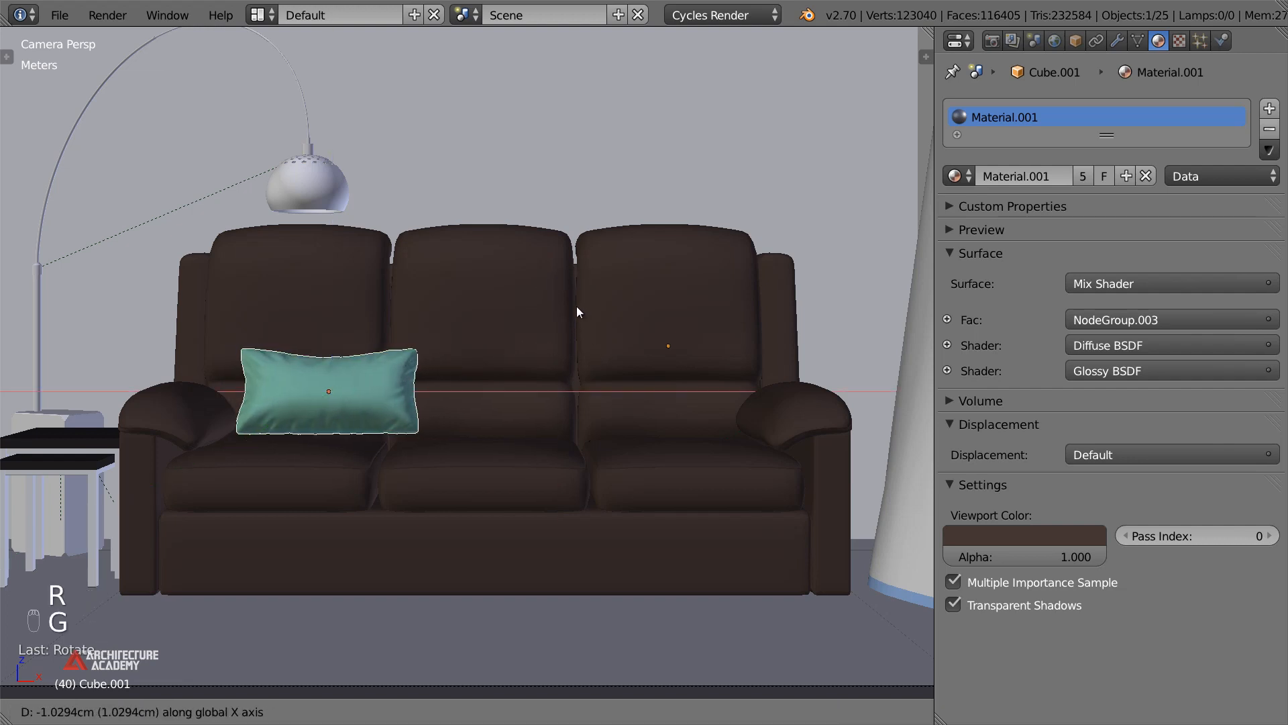
left_click(575, 309)
key("r")
key("z")
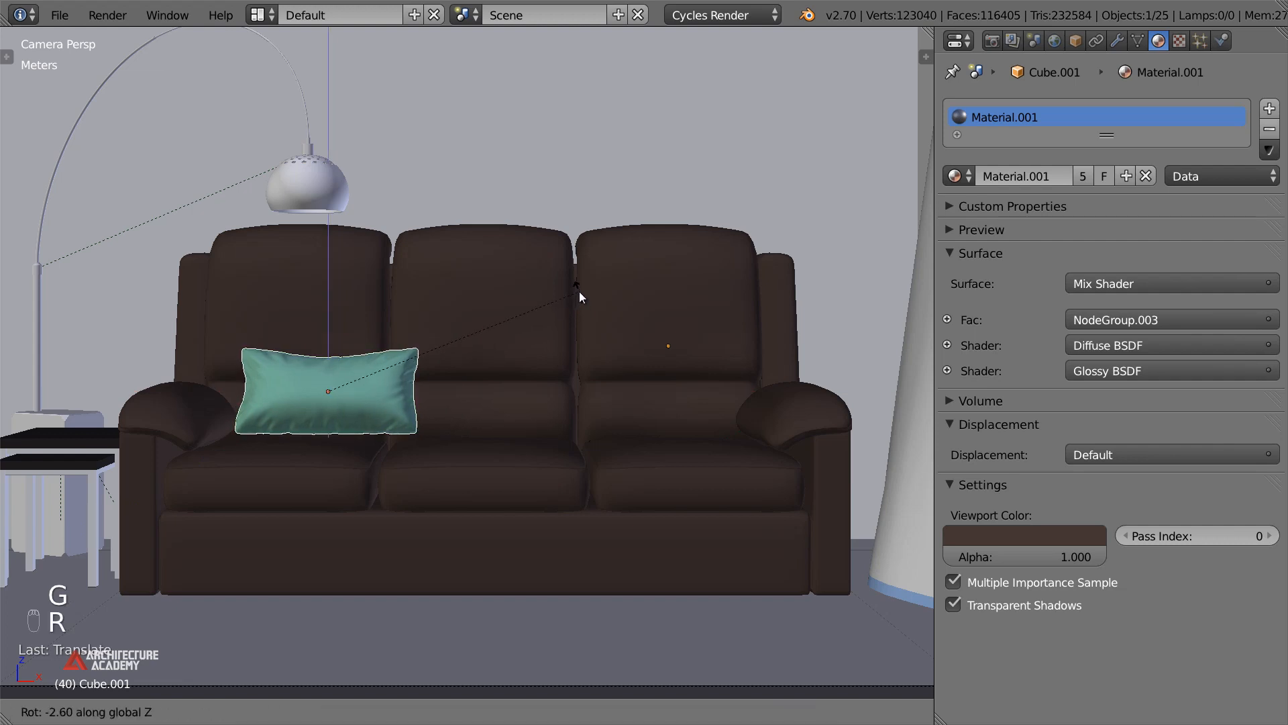
left_click(578, 331)
Fine-tune the cushion's height, Z rotation and depth so it rests against the left backrest
key("g")
key("z")
left_click(578, 315)
key("r")
key("z")
left_click(585, 311)
key("g")
left_click(581, 310)
key("g")
key("y")
left_click(587, 271)
Select the camera and enable its Thirds composition guide
scroll(586, 271, "down", 3)
right_click(536, 118)
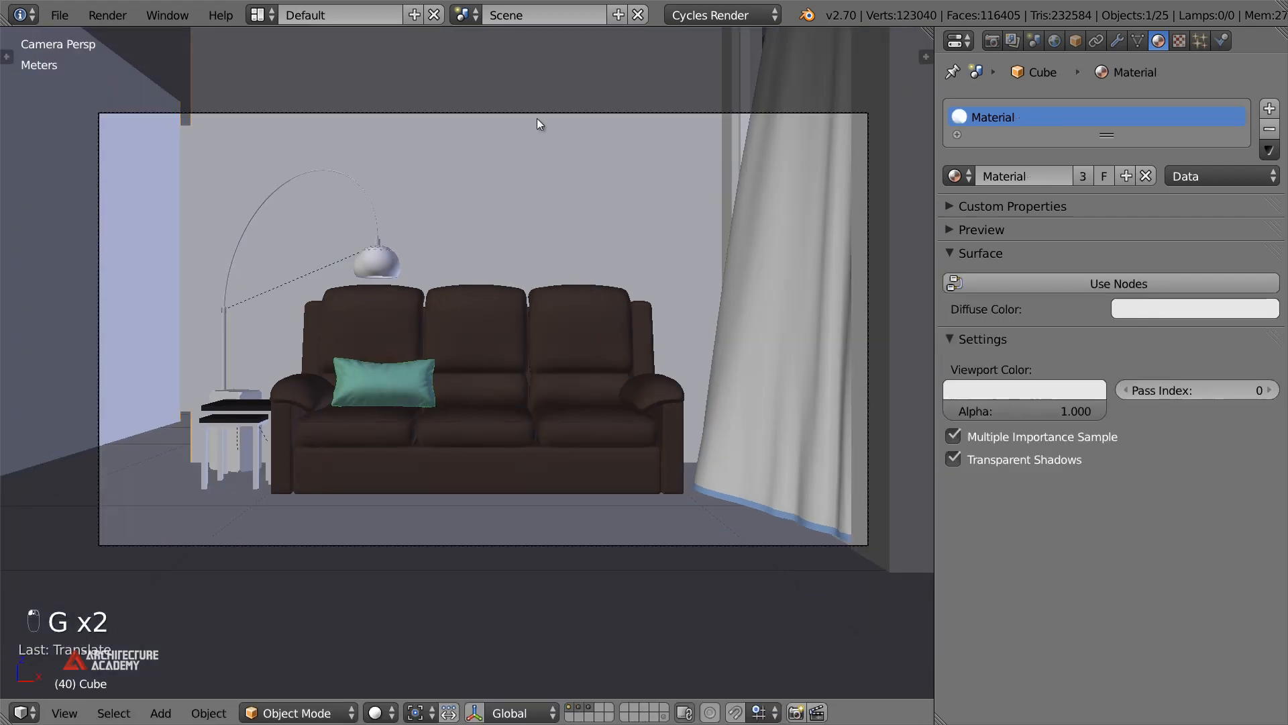
right_click(545, 113)
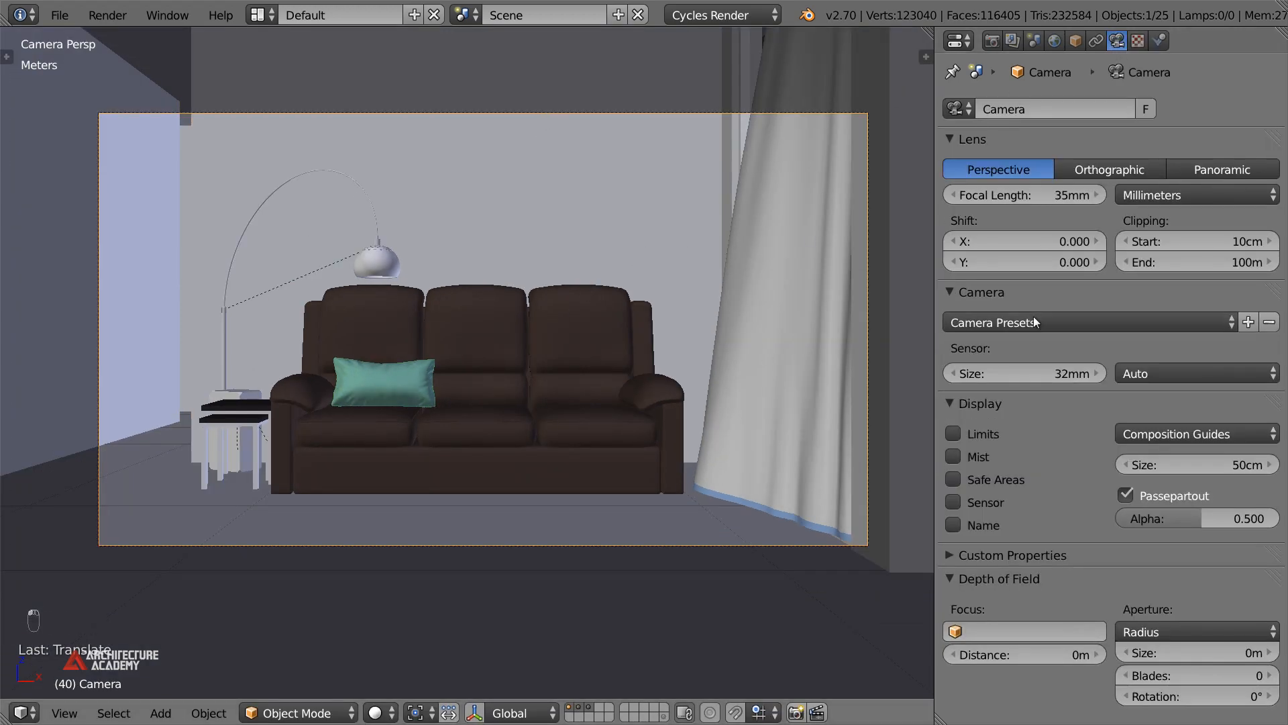
left_click(1140, 437)
left_click(1139, 436)
left_click(1136, 430)
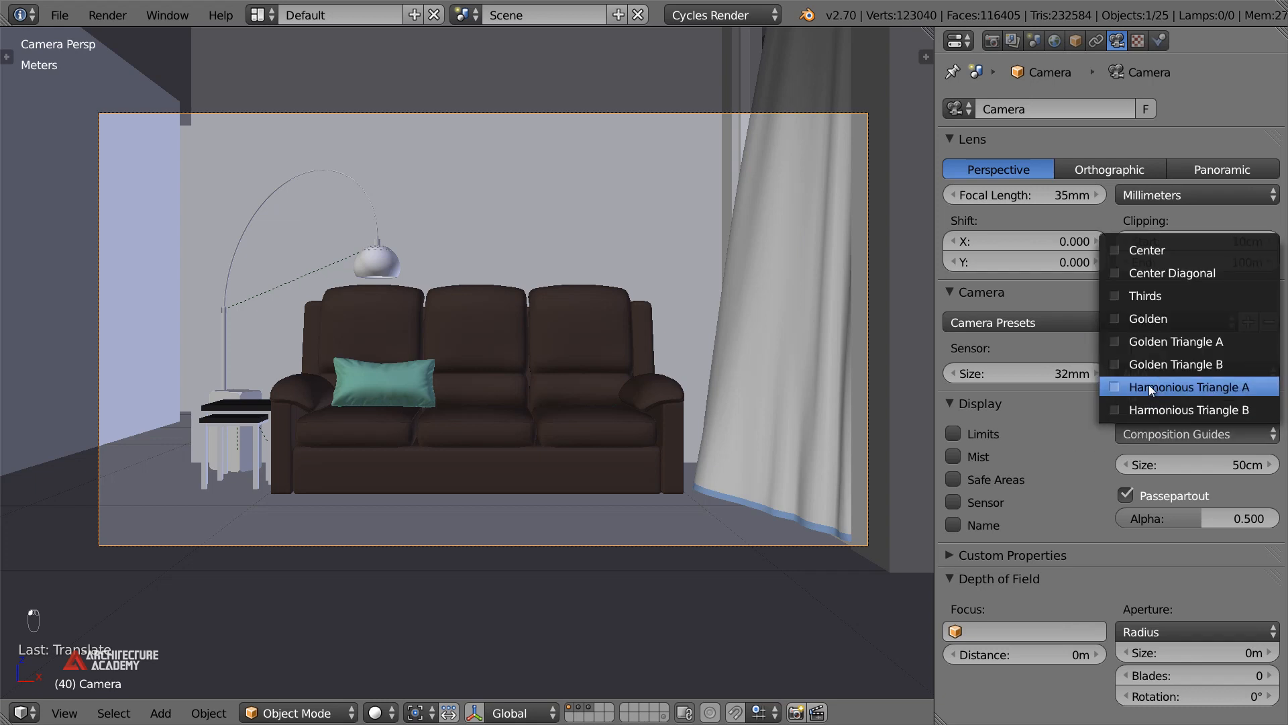
left_click(1118, 295)
Raise the camera slightly along Z and nudge it along X to balance the couch and lamp against the thirds guides
right_click(390, 381)
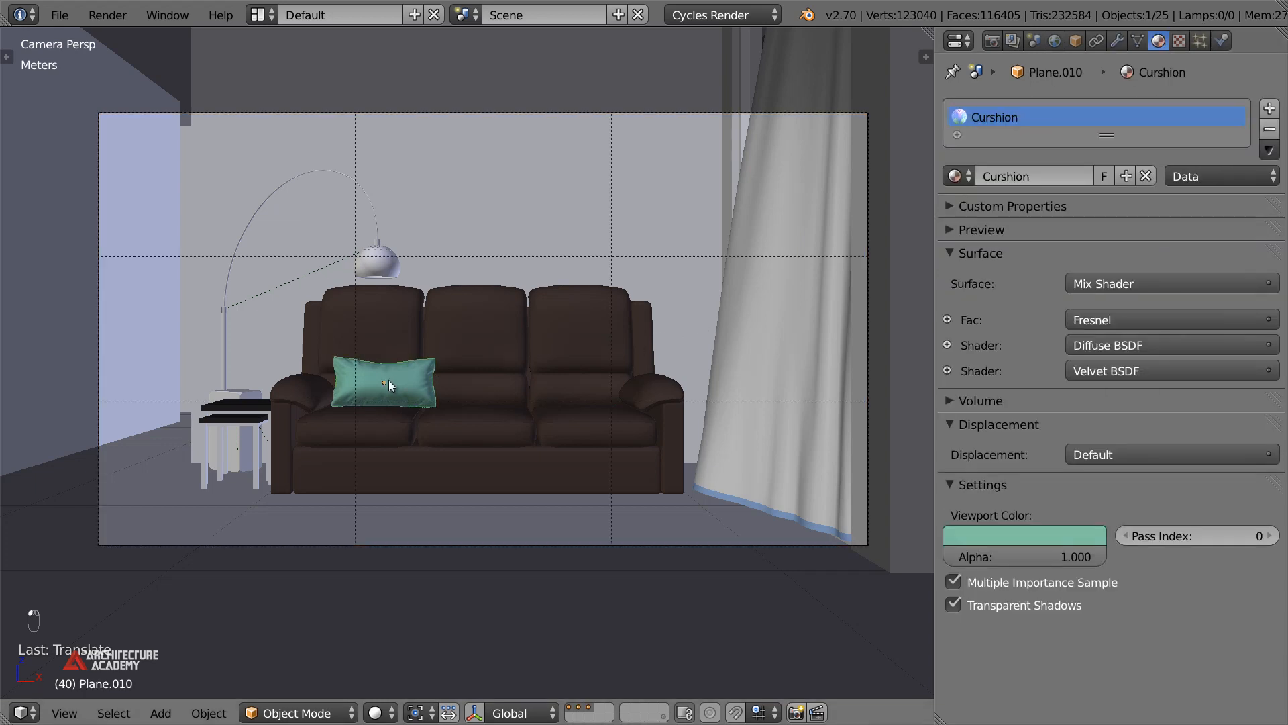
right_click(431, 544)
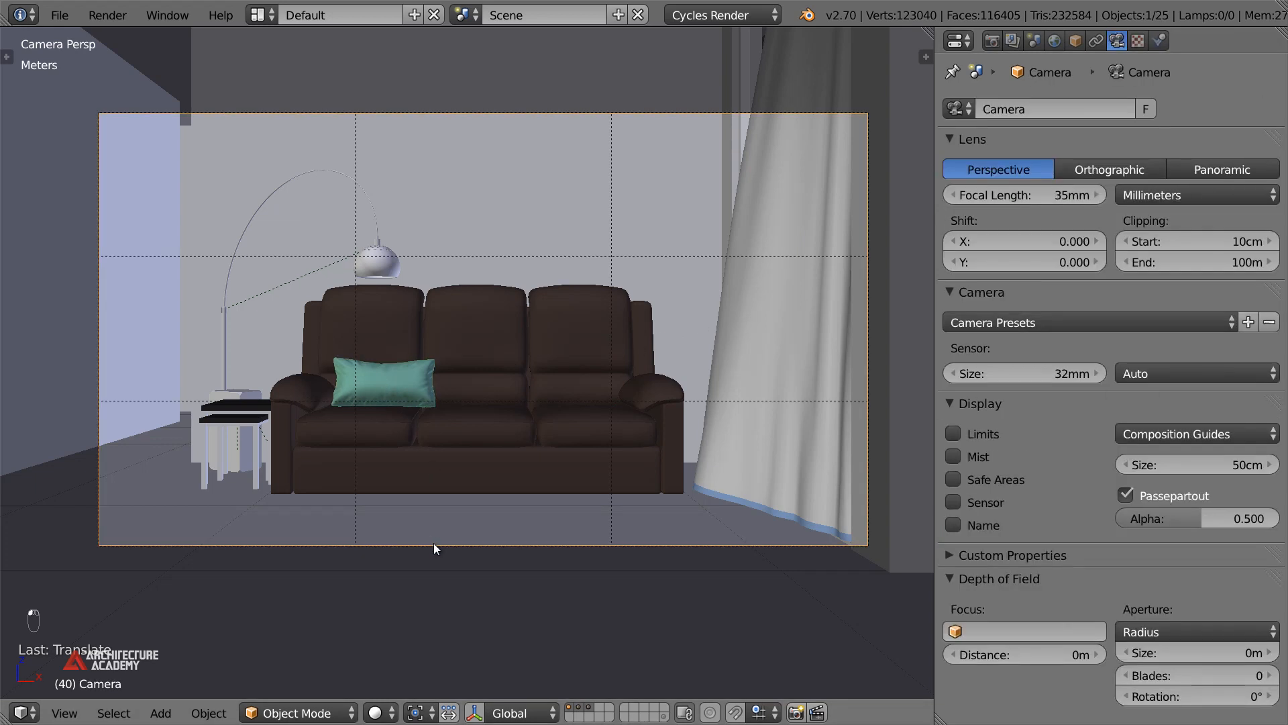
key("g")
key("z")
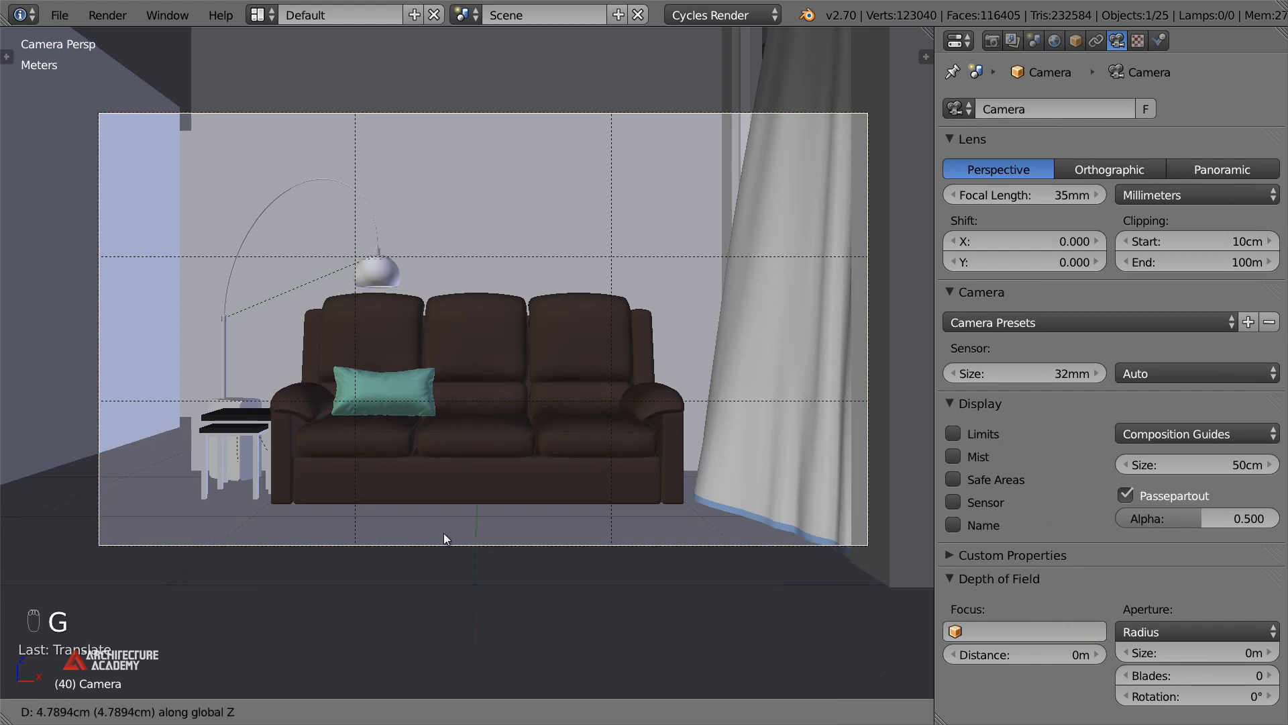
left_click(454, 507)
key("g")
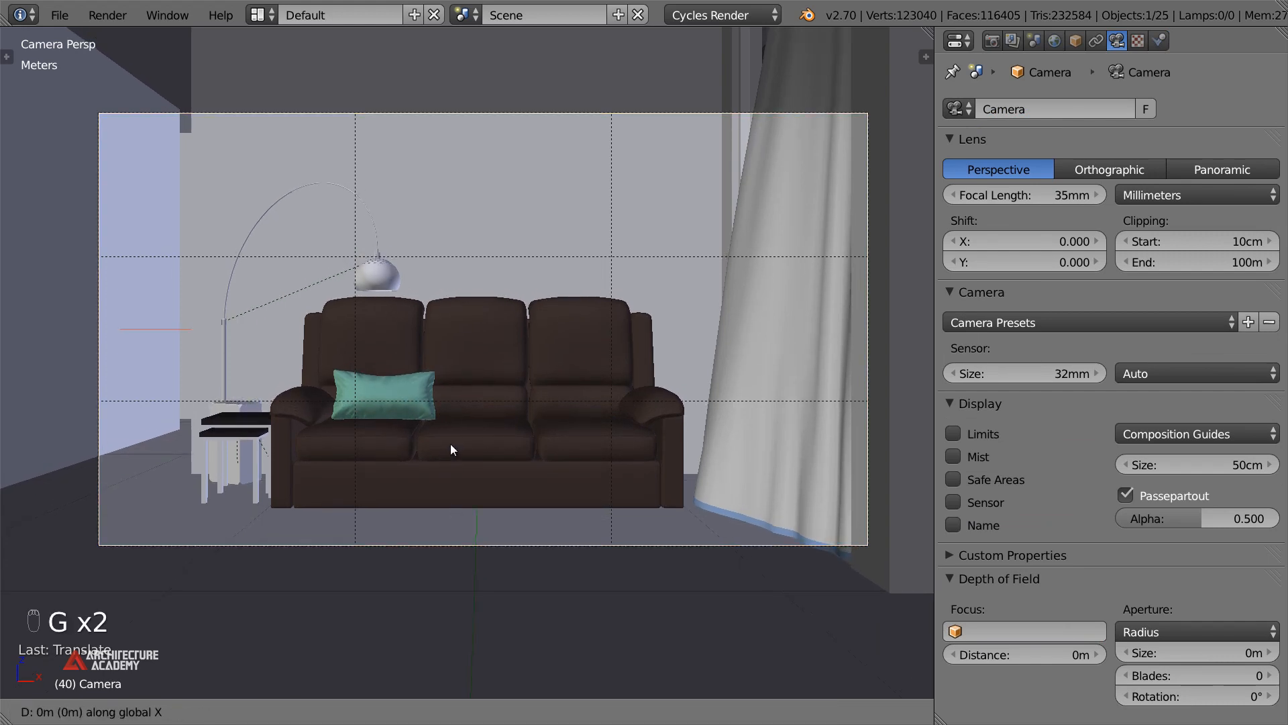
left_click(456, 444)
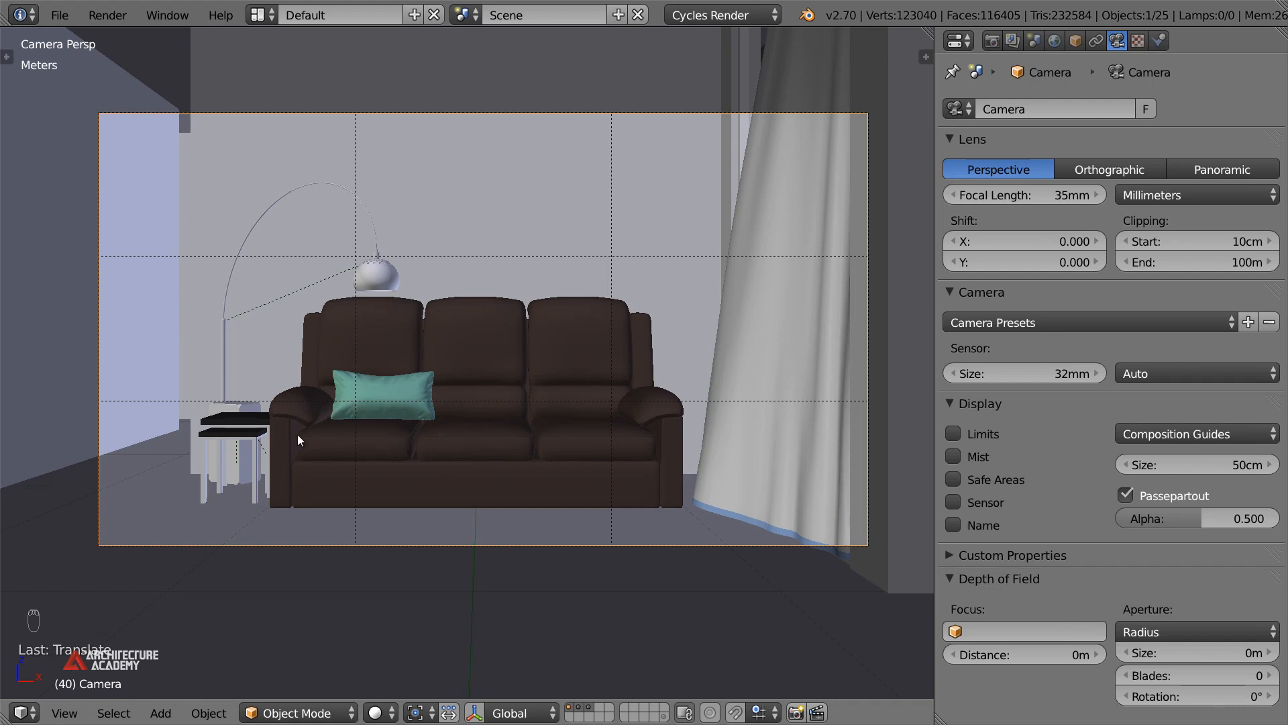
Move the floor lamp slightly to the left behind the side tables and deselect everything
right_click(246, 404)
key("g")
left_click(393, 429)
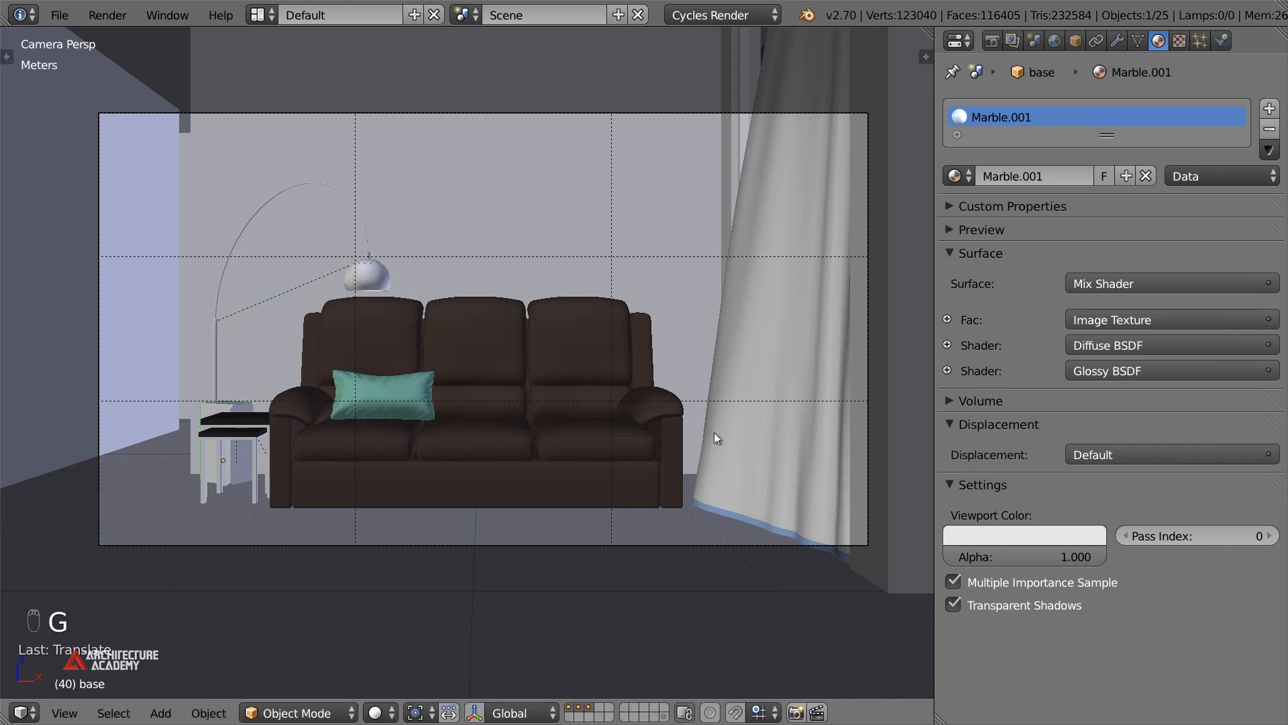
key("a")
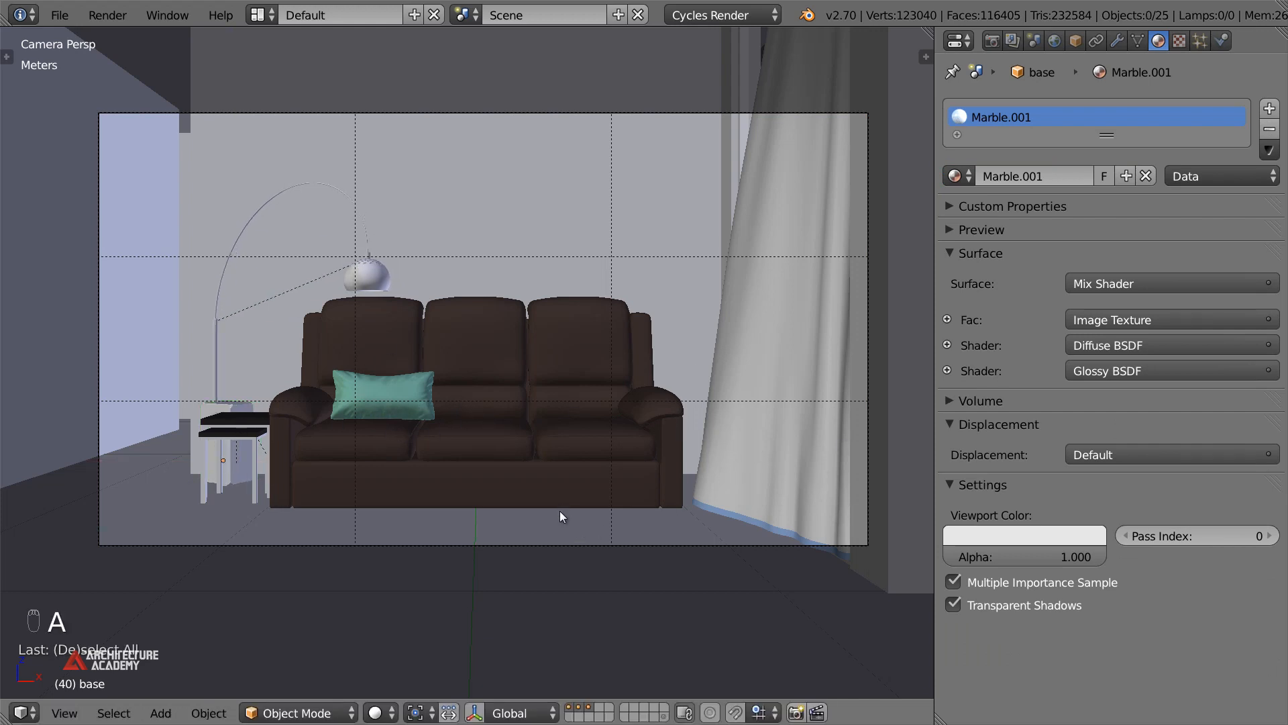
Append the rug group from Decoration - Rug cowhide.blend in the Models folder
key("shift+F1")
left_click(323, 120)
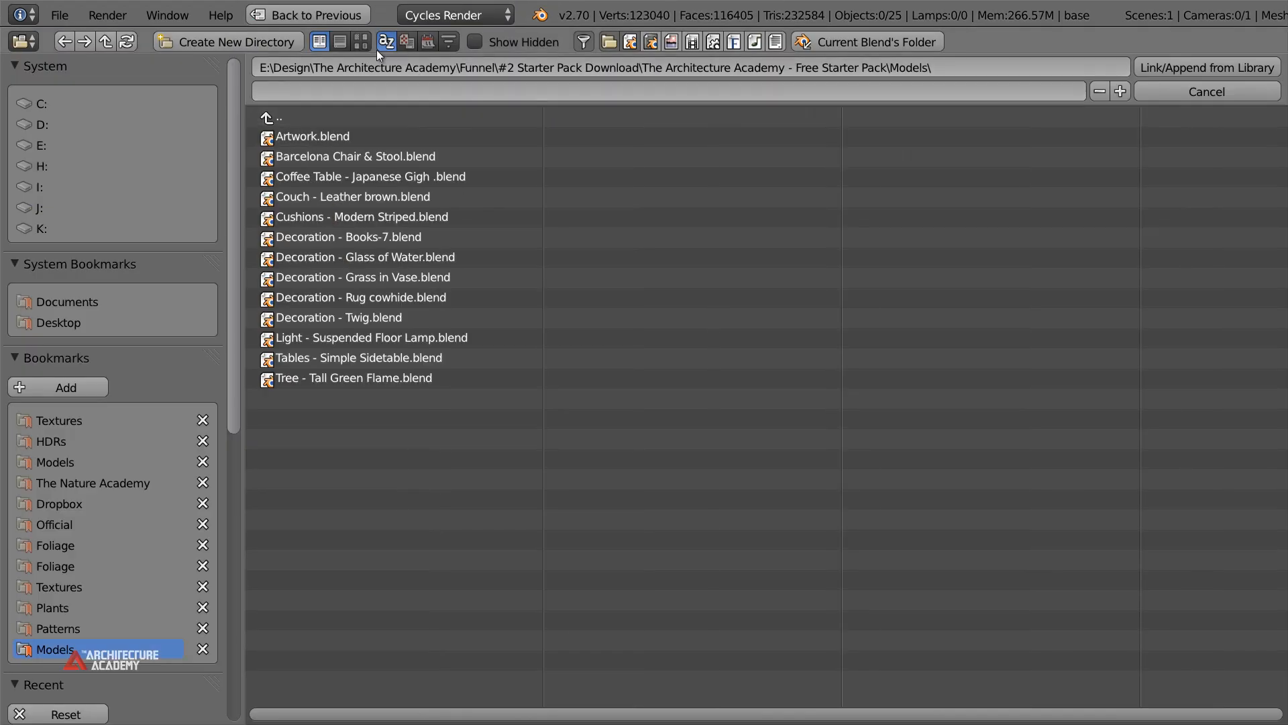
left_click(361, 42)
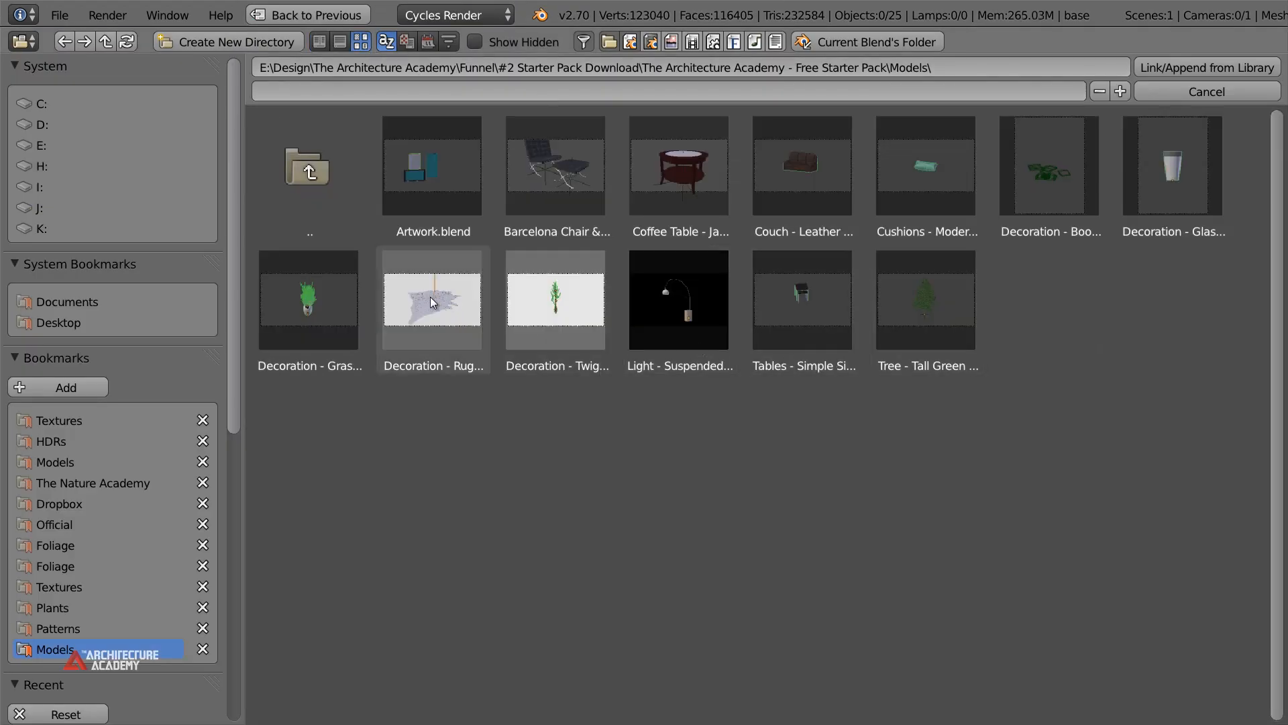
left_click(429, 297)
left_click(698, 200)
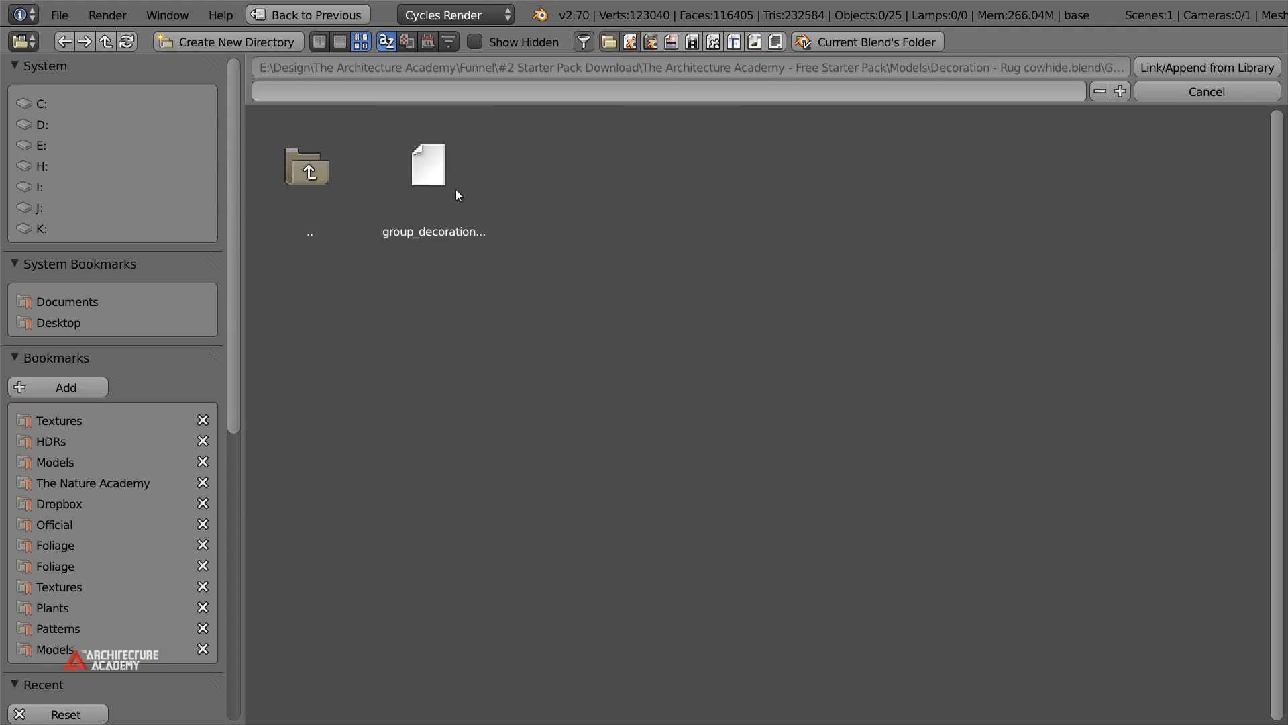
left_click(409, 186)
left_click(1182, 67)
Place the cowhide rug in front of the couch in top view and rotate it about 75° counterclockwise
key("z")
key("z")
key("KP_7")
key("z")
scroll(521, 487, "down", 4)
key("g")
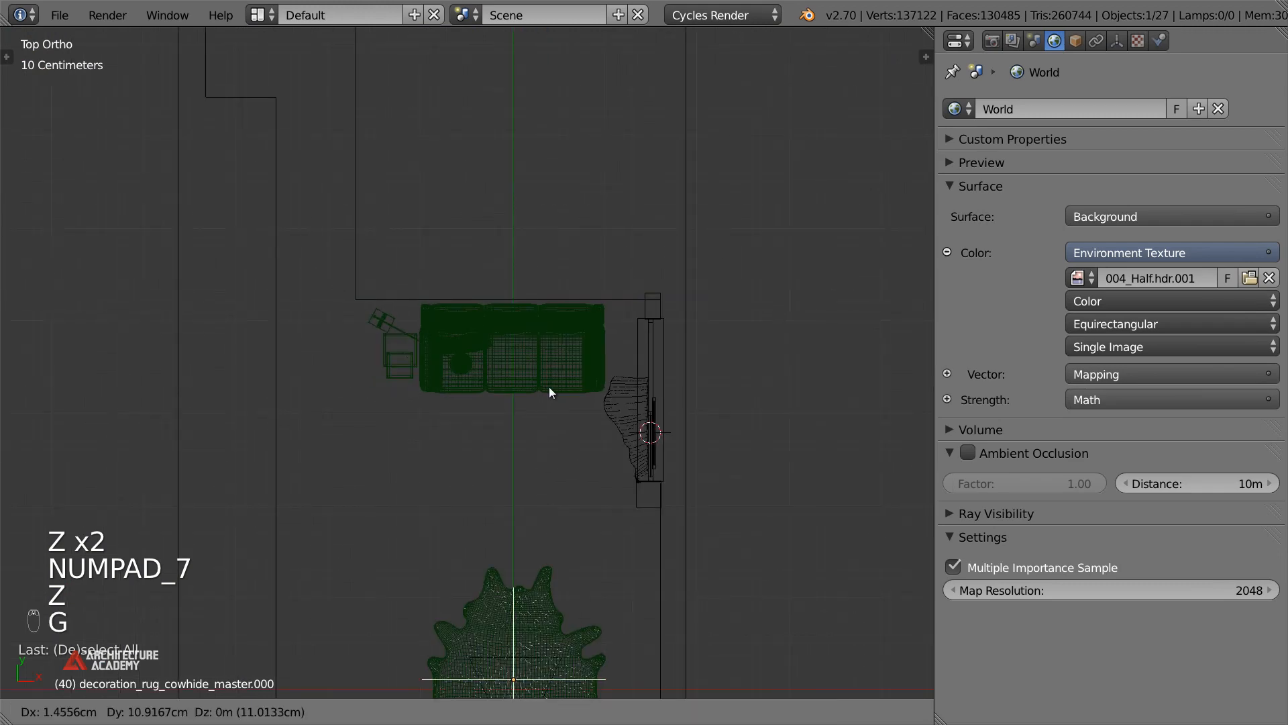
left_click(665, 368)
key("r")
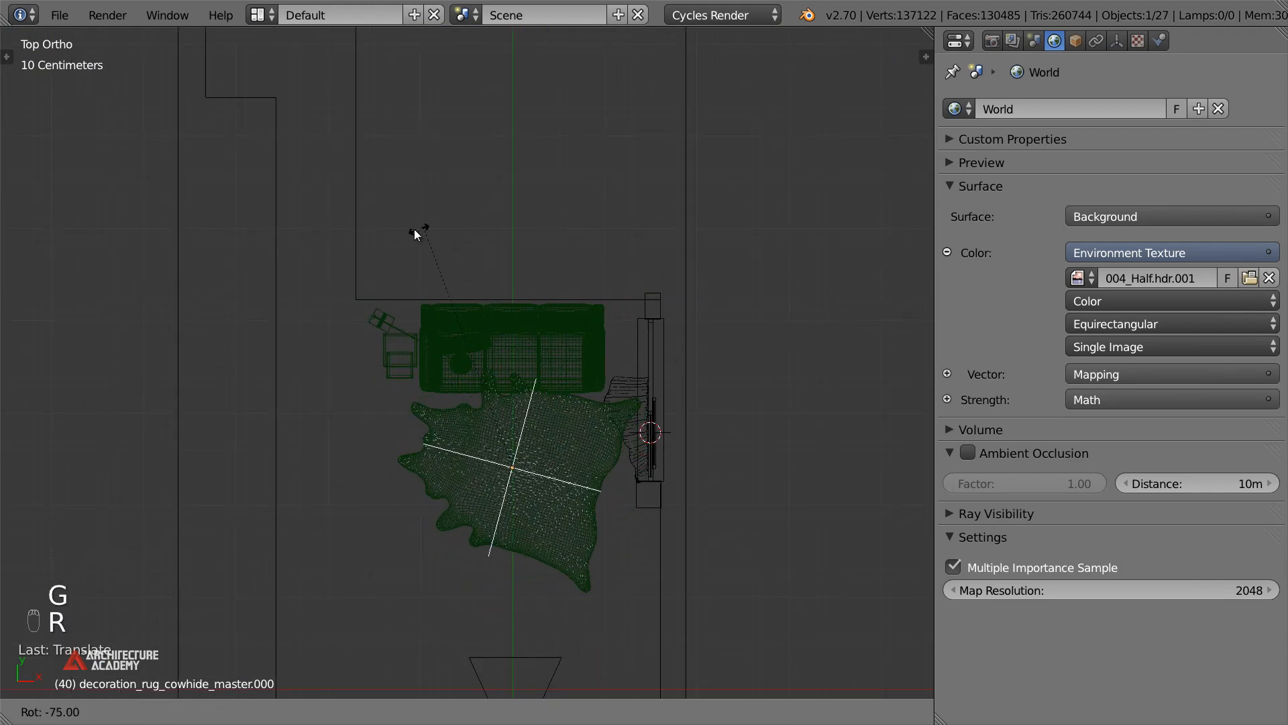
left_click(411, 233)
Scale the rug down in the solid-shaded camera view and move it closer to the couch
key("KP_0")
key("z")
scroll(776, 627, "up", 4)
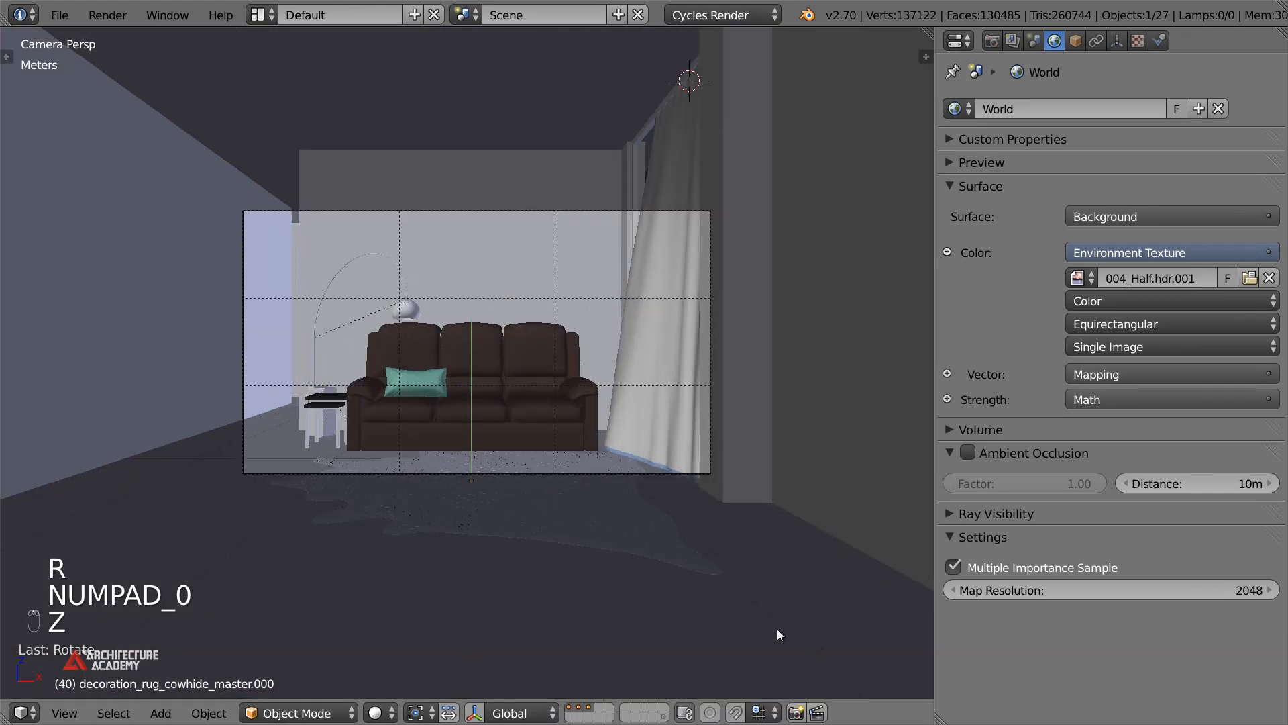
key("s")
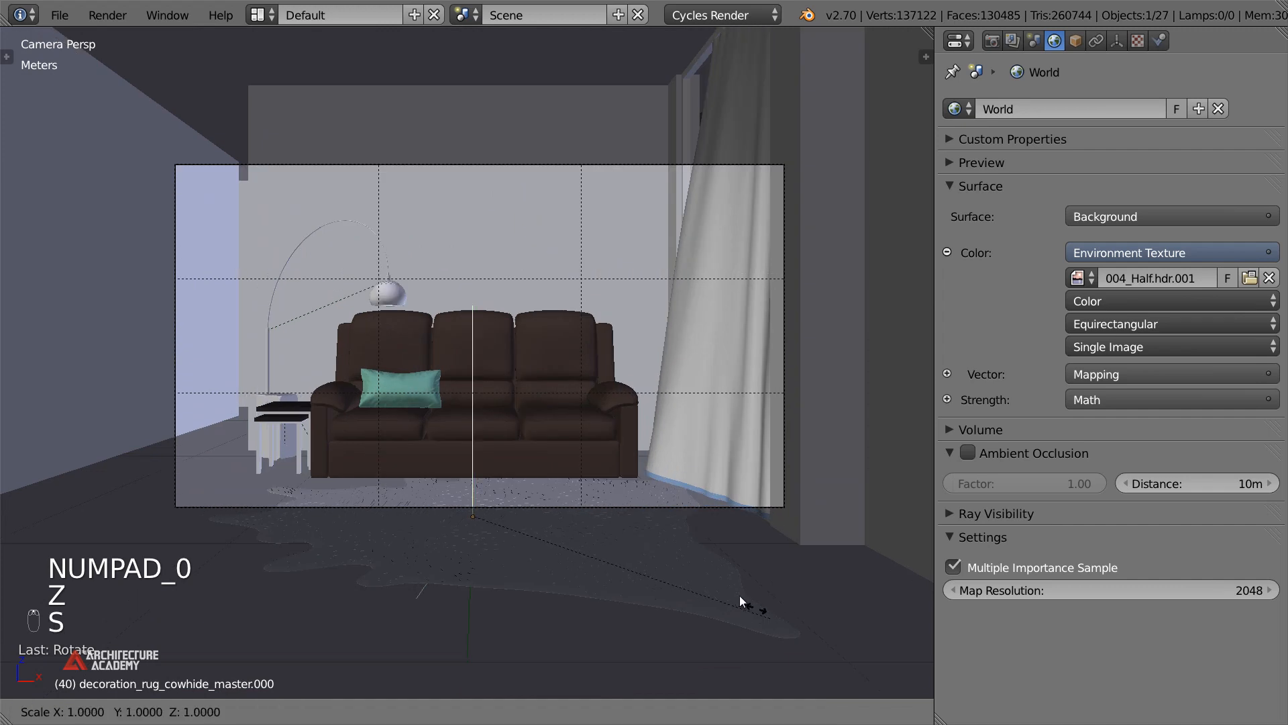
left_click(708, 579)
key("g")
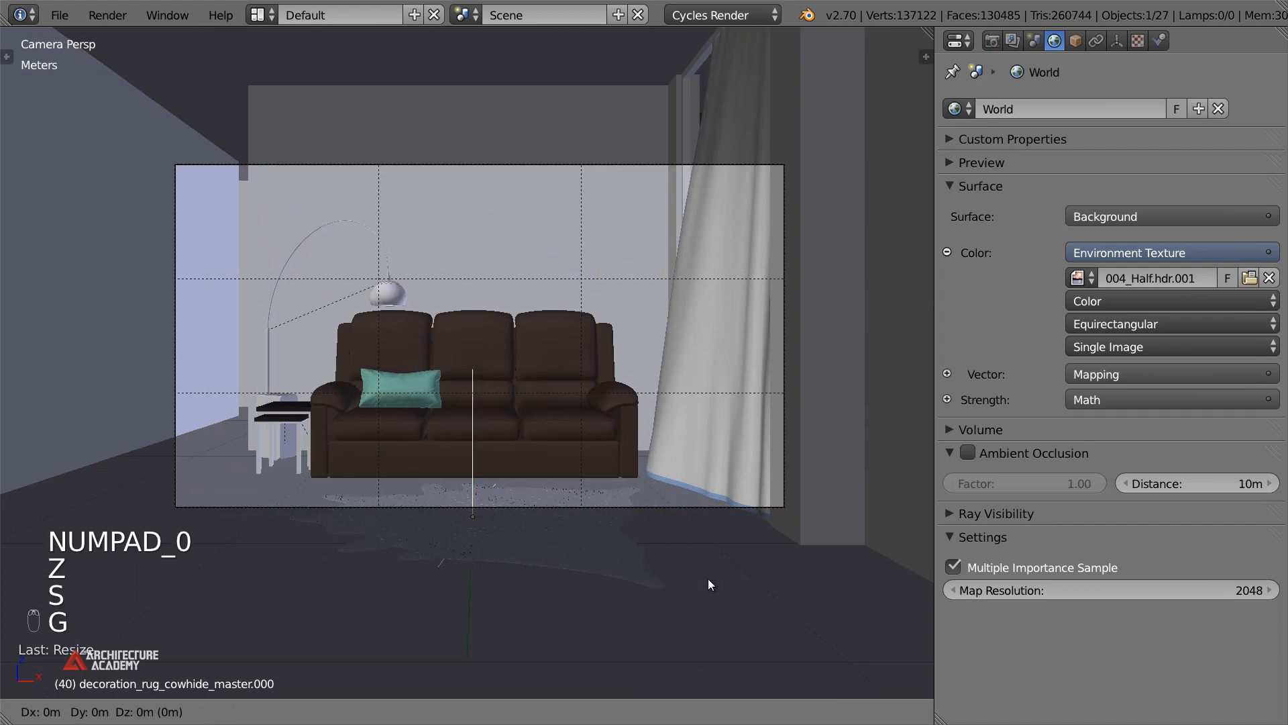
left_click(748, 648)
Rotate the rug slightly about the Z axis and reposition it on the floor in front of the couch
key("r")
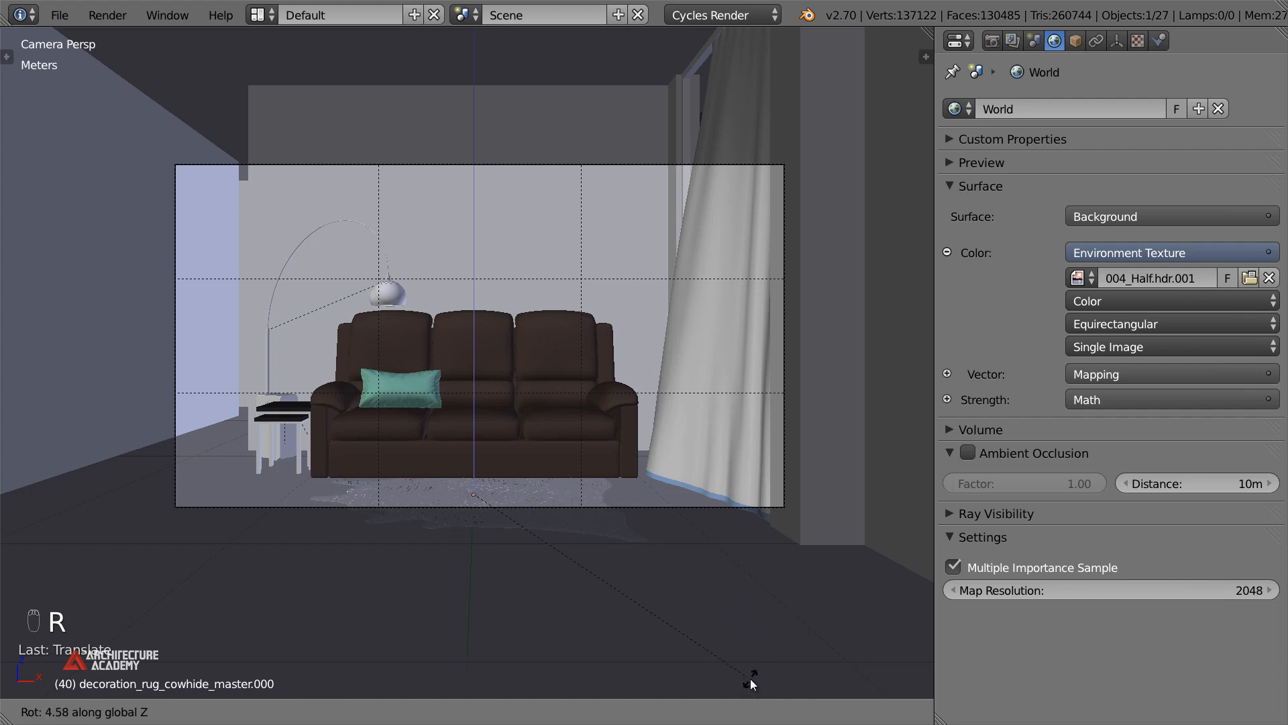
left_click(738, 665)
scroll(714, 639, "up", 1)
key("g")
left_click(693, 596)
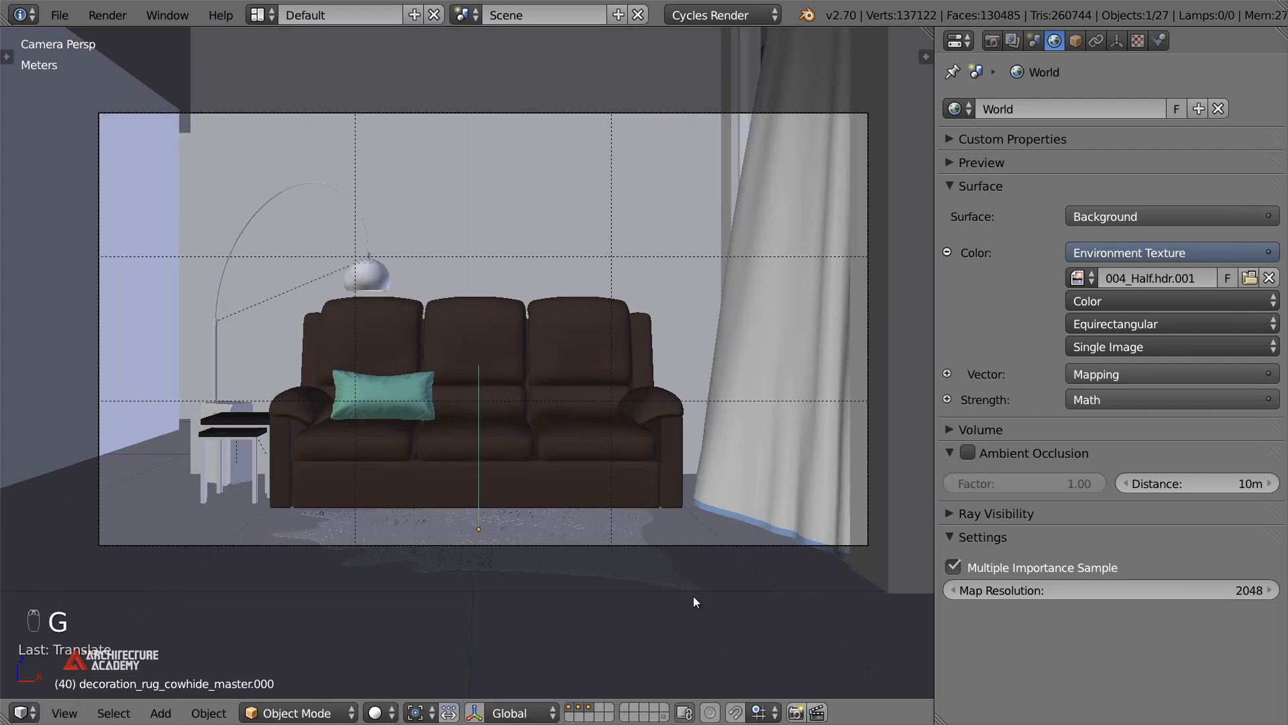
Raise the rug slightly along Z in the right wireframe view to rest on the floor, and return to the solid camera view
key("KP_7")
key("KP_1")
key("KP_3")
key("z")
scroll(541, 410, "up", 4)
scroll(559, 406, "up", 2)
key("g")
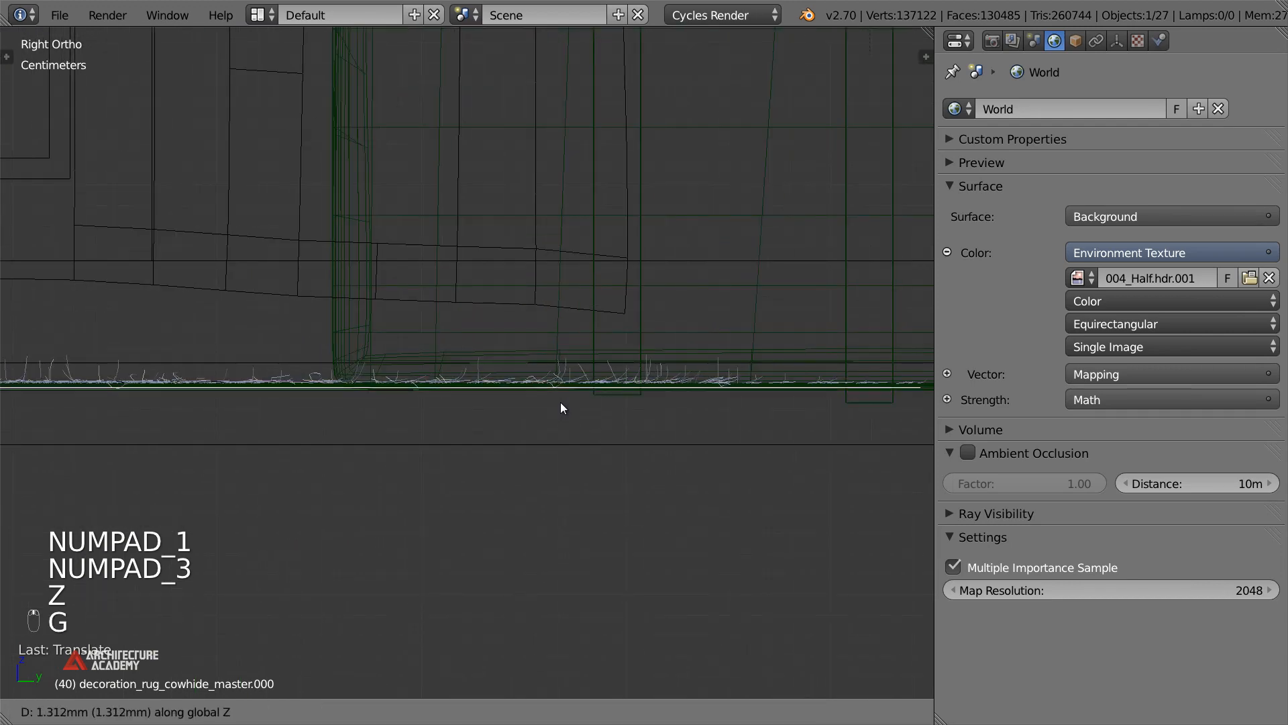
left_click(561, 401)
key("KP_0")
key("z")
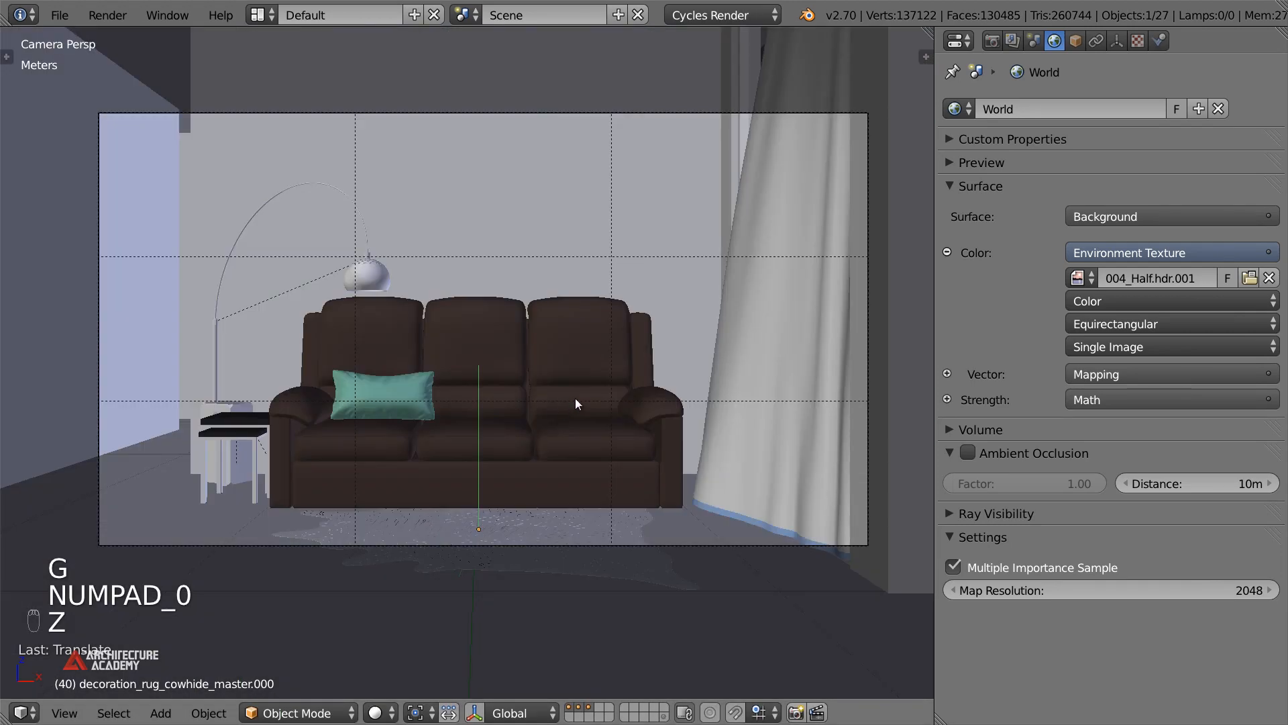
scroll(583, 320, "up", 4)
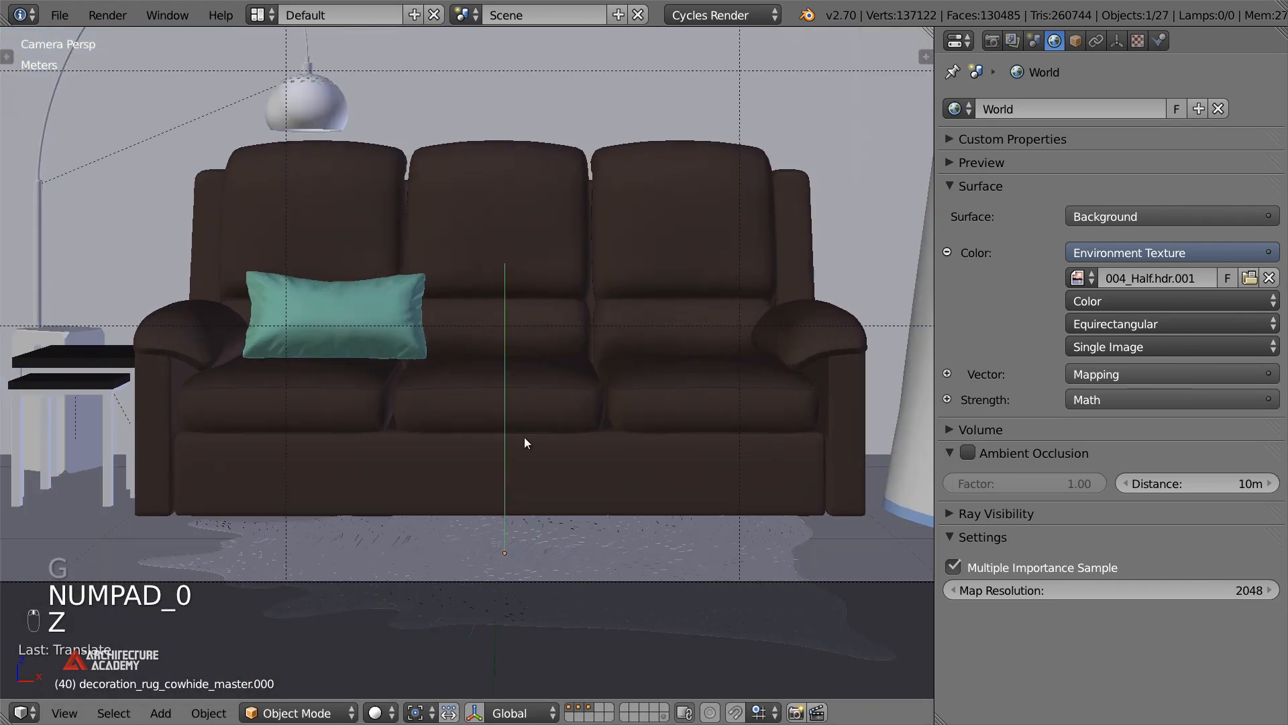
Check the cowhide rug's placement in the camera view and deselect everything
middle_click_drag(470, 524, 501, 437, "shift")
scroll(471, 338, "up", 6)
scroll(478, 338, "down", 10)
scroll(506, 434, "up", 4)
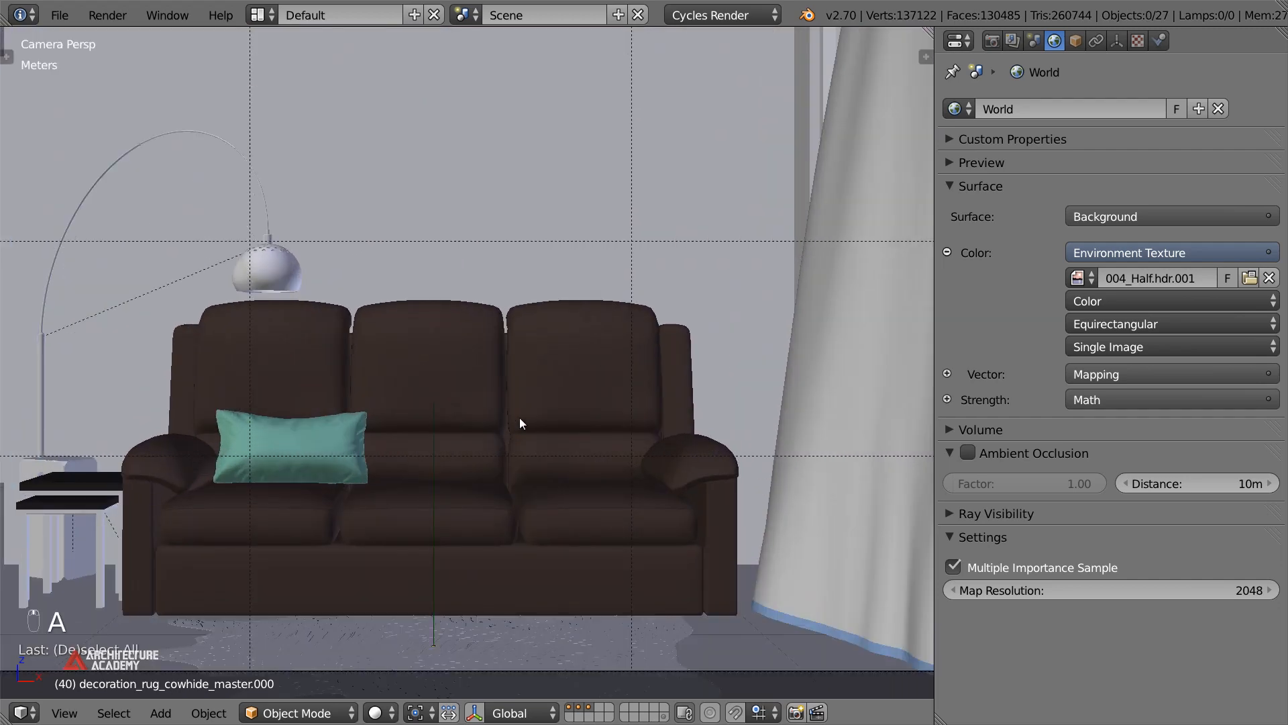
scroll(536, 416, "down", 4)
key("a")
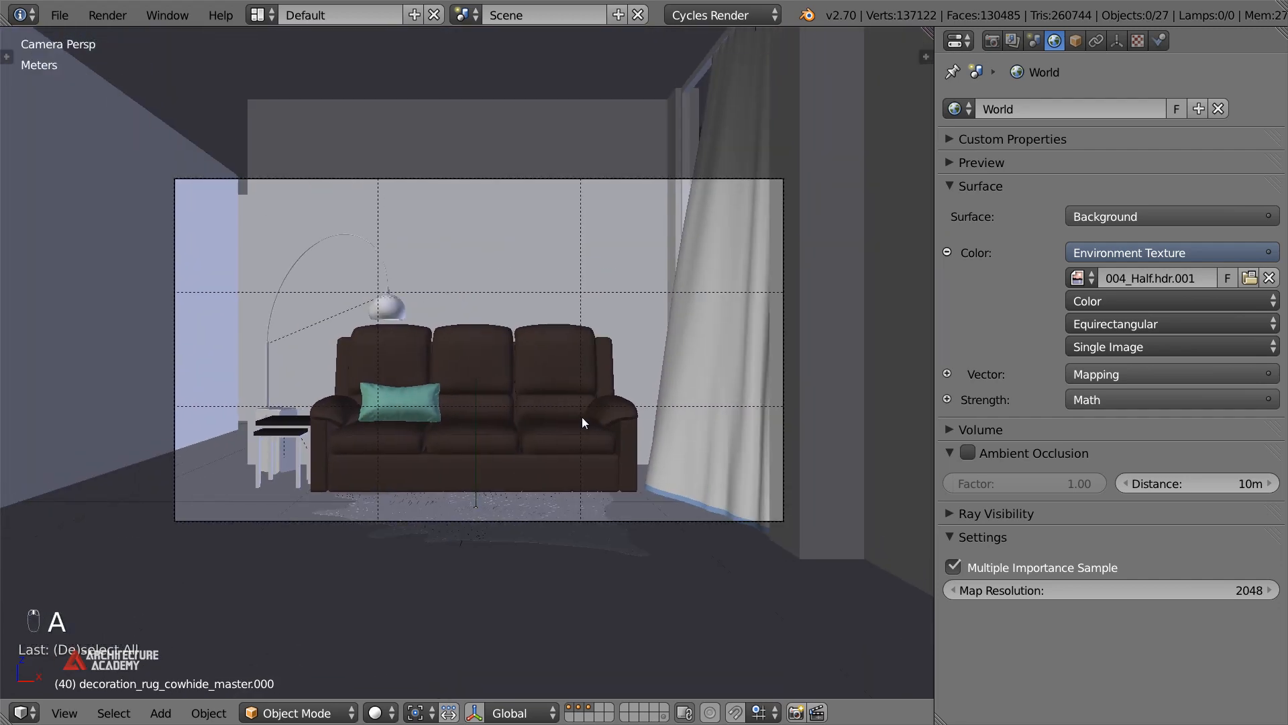
Browse the Models library as thumbnails for another model to append, and close it without importing anything
key("shift+F1")
left_click(346, 116)
left_click(360, 42)
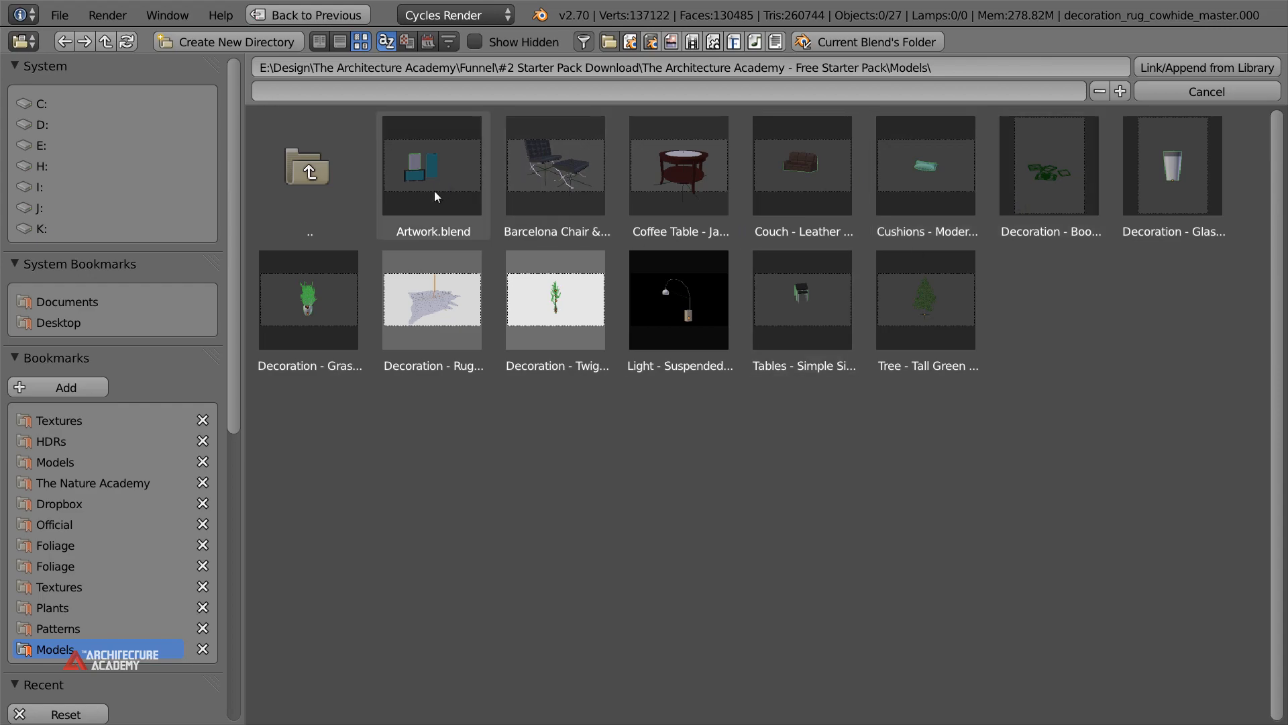
left_click(1195, 91)
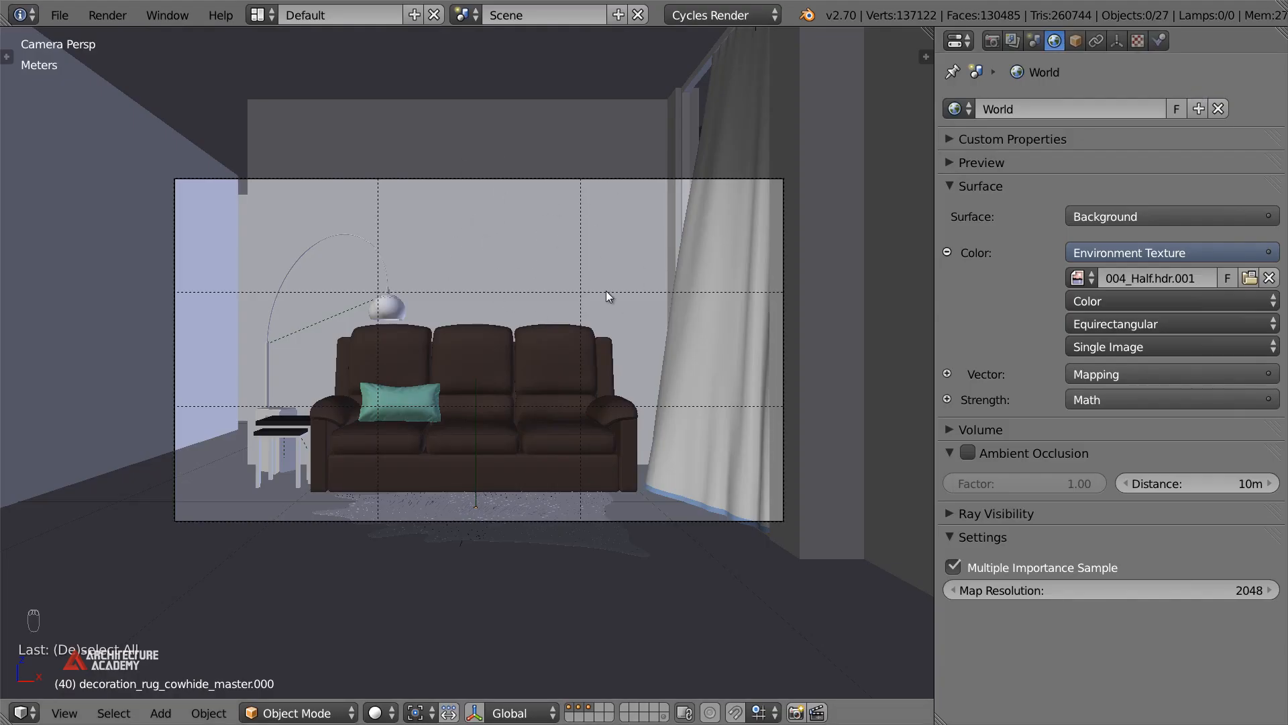
Append the group decoration_artwork_abstract_aquablur from Artwork.blend in the Models folder
key("shift+F1")
left_click(366, 119)
left_click(339, 114)
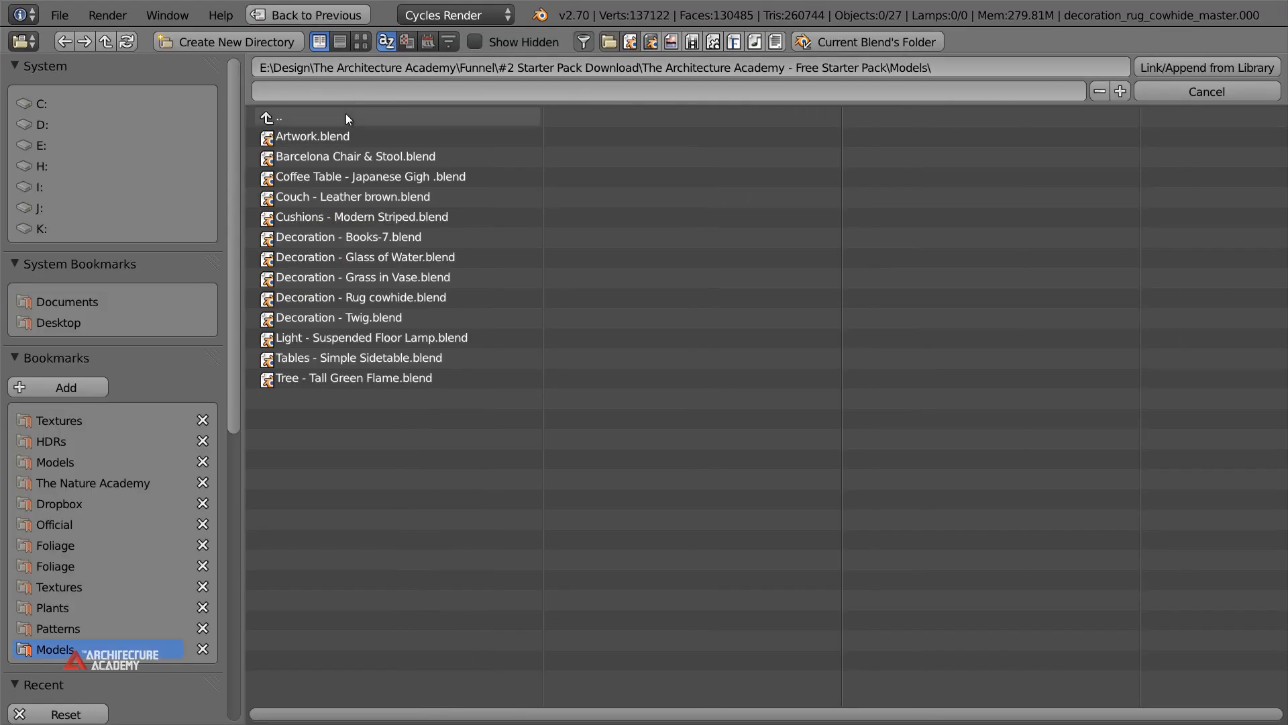
left_click(362, 136)
left_click(322, 176)
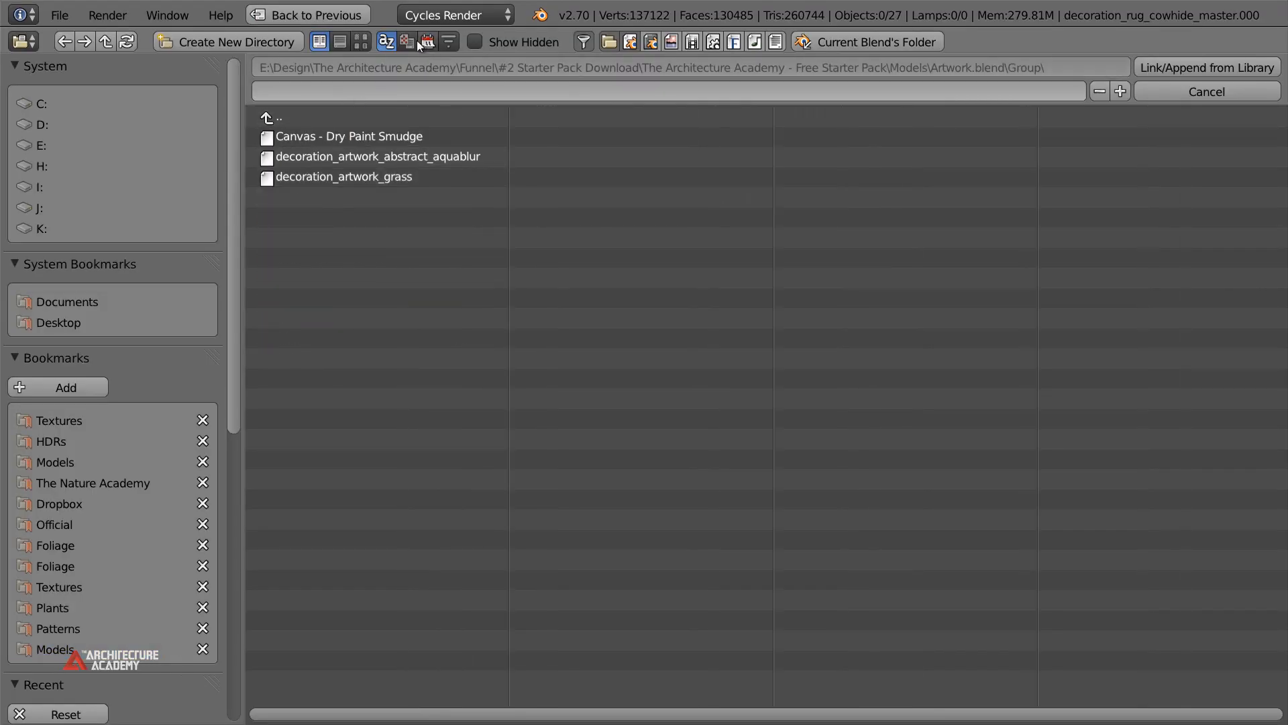
left_click(436, 158)
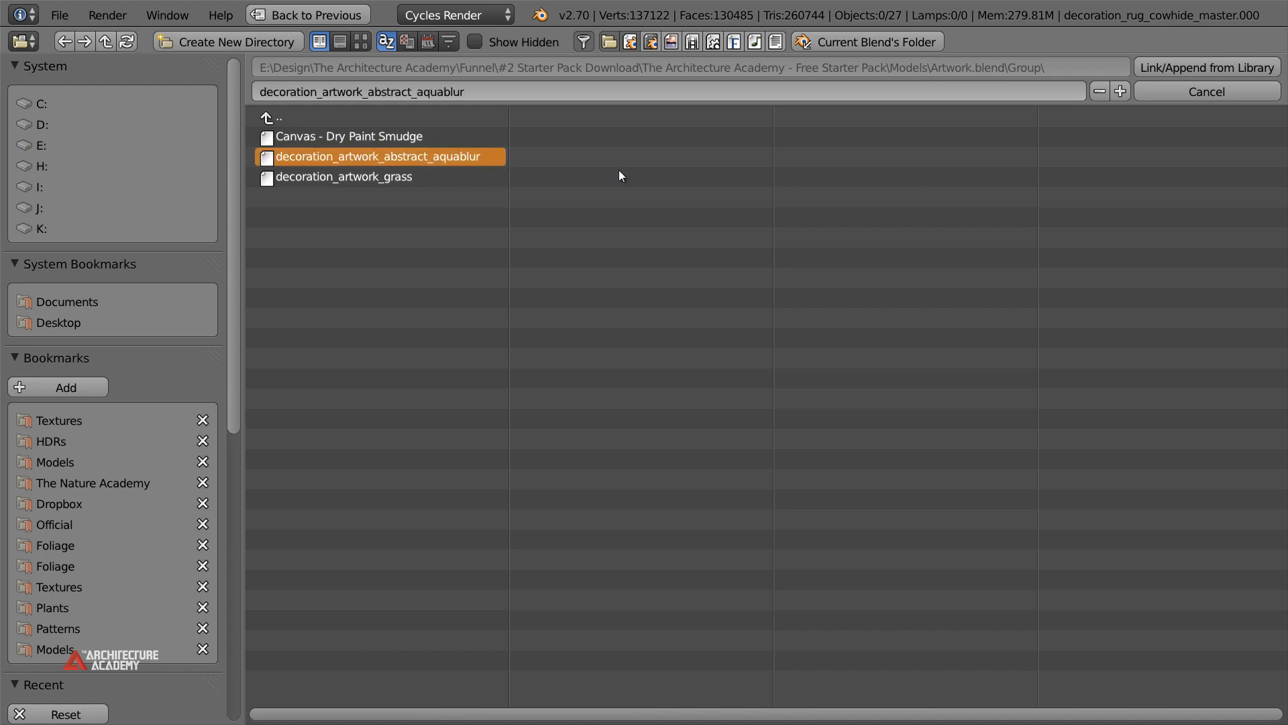
left_click(1187, 65)
Move the abstract painting along Y to the back wall and raise it above the couch in the right wireframe view
scroll(564, 391, "down", 4)
key("z")
middle_click_drag(564, 391, 366, 446)
scroll(349, 451, "down", 2)
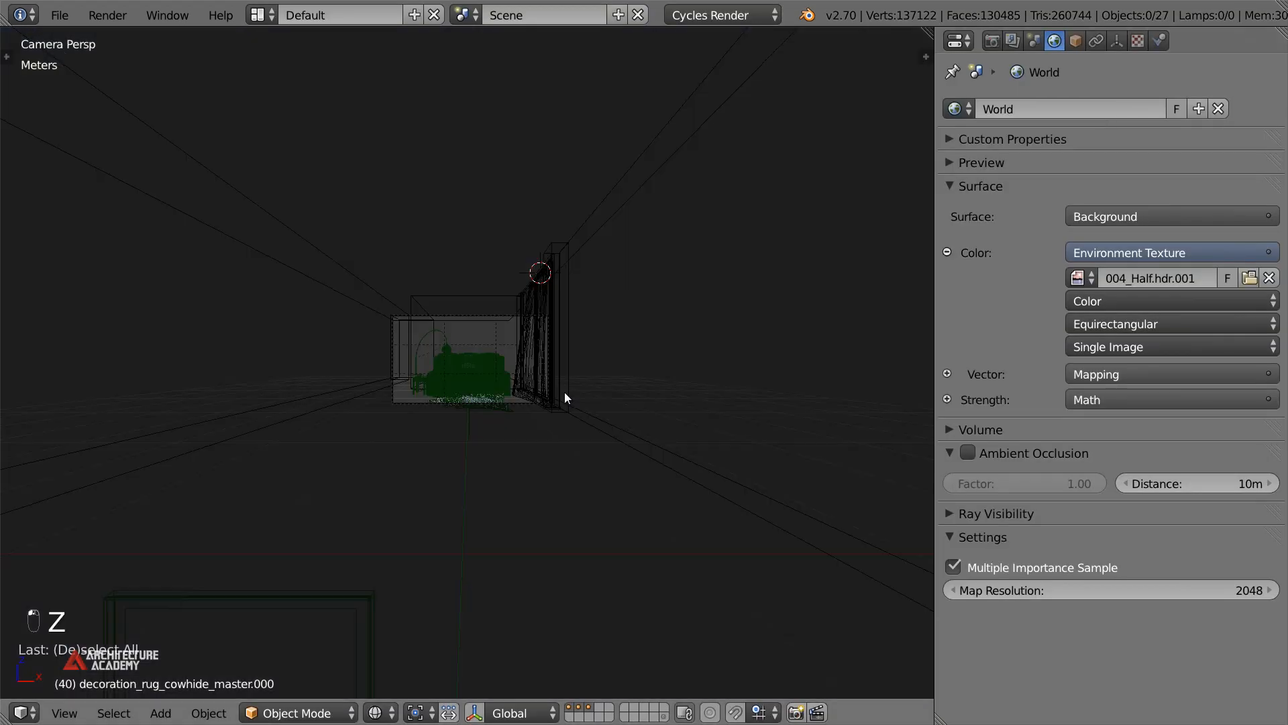
right_click(251, 483)
key("g")
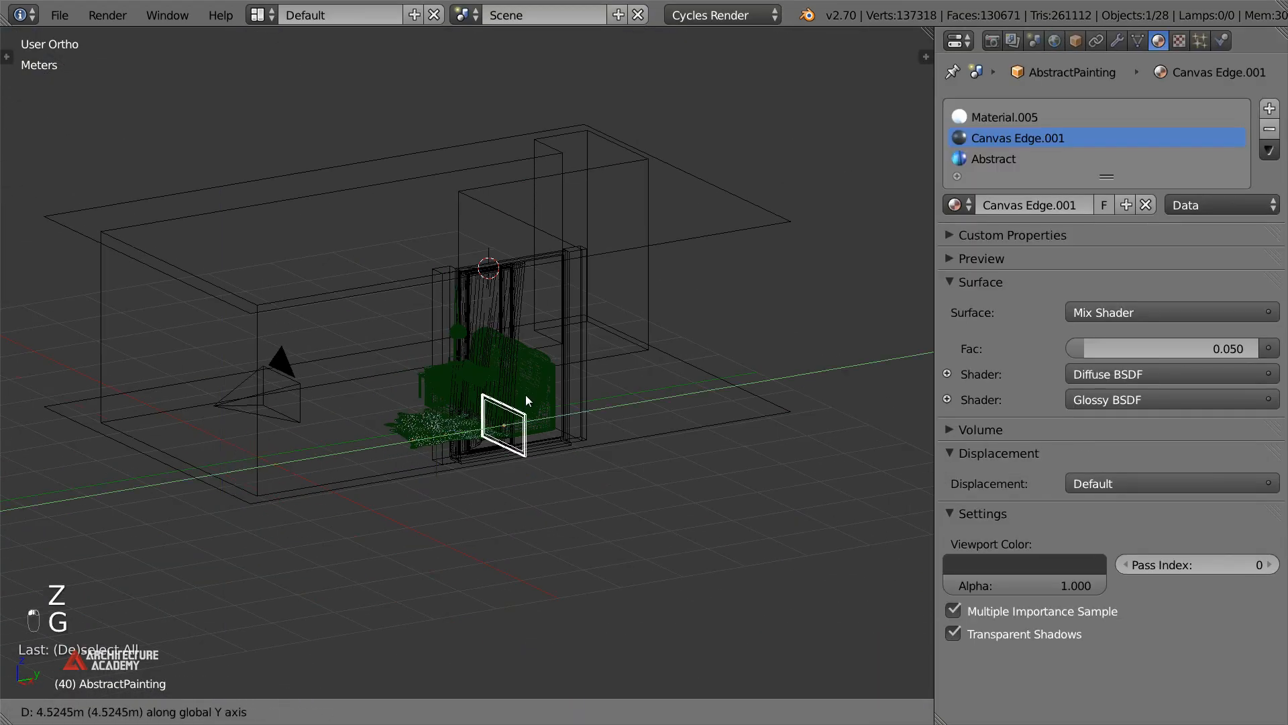
left_click(543, 392)
middle_click_drag(542, 392, 513, 372)
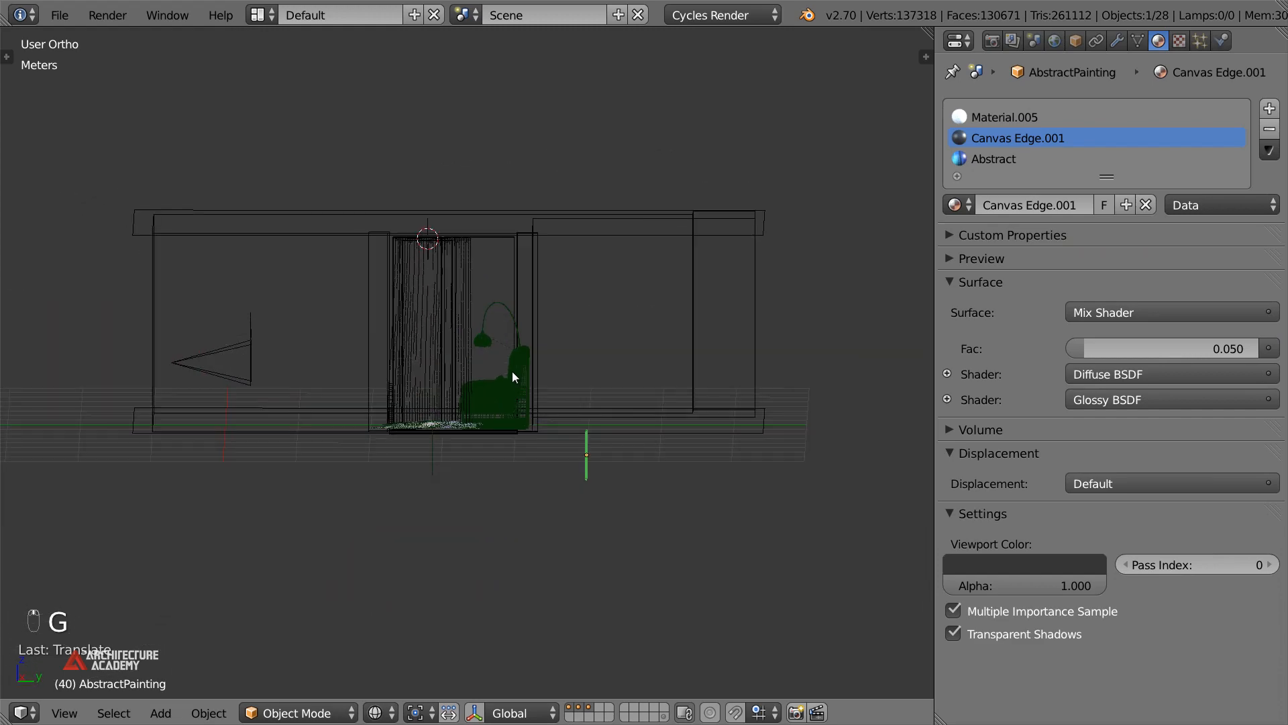
key("KP_3")
key("g")
left_click(597, 225)
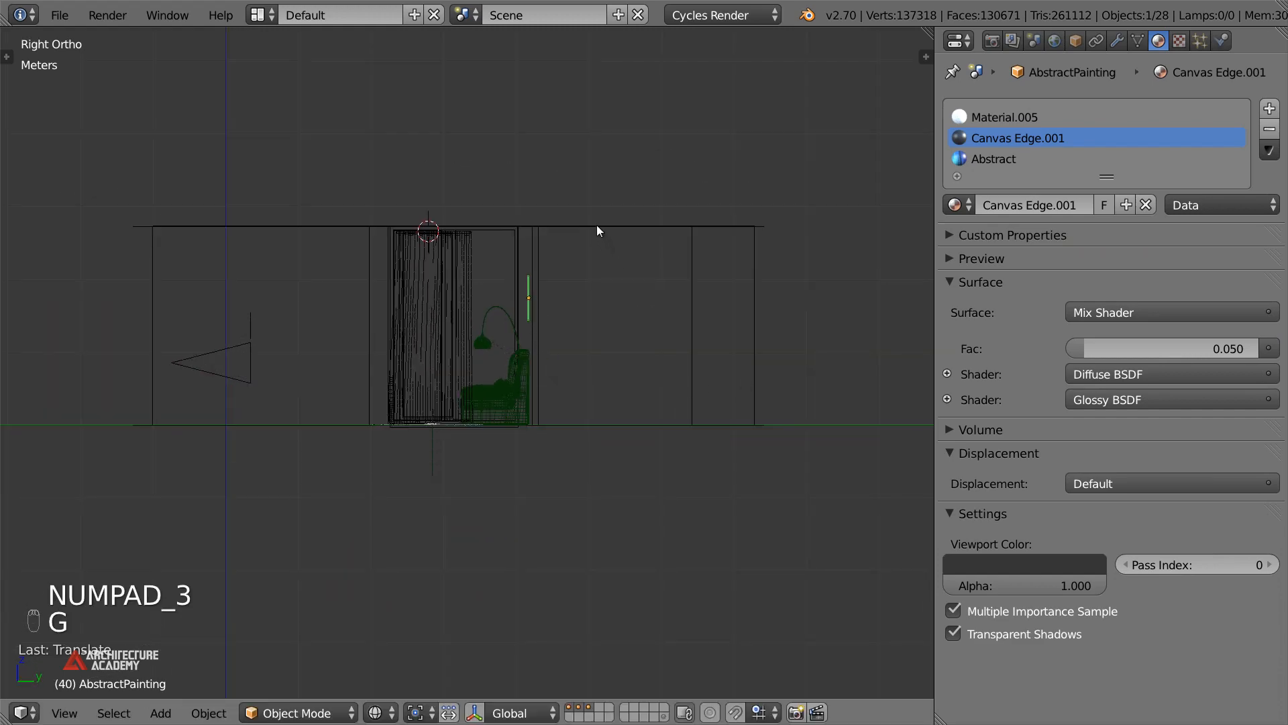
Slide the painting along X in the solid camera view until it hangs above the couch
key("KP_0")
key("z")
scroll(576, 275, "up", 2)
key("g")
key("x")
left_click(774, 261)
Set a render border around the painting, preview it with rendered shading, and return to solid shading
key("shift+b")
mouse_move(407, 120)
left_mouse_down()
mouse_move(631, 285)
mouse_move(640, 260)
left_mouse_up()
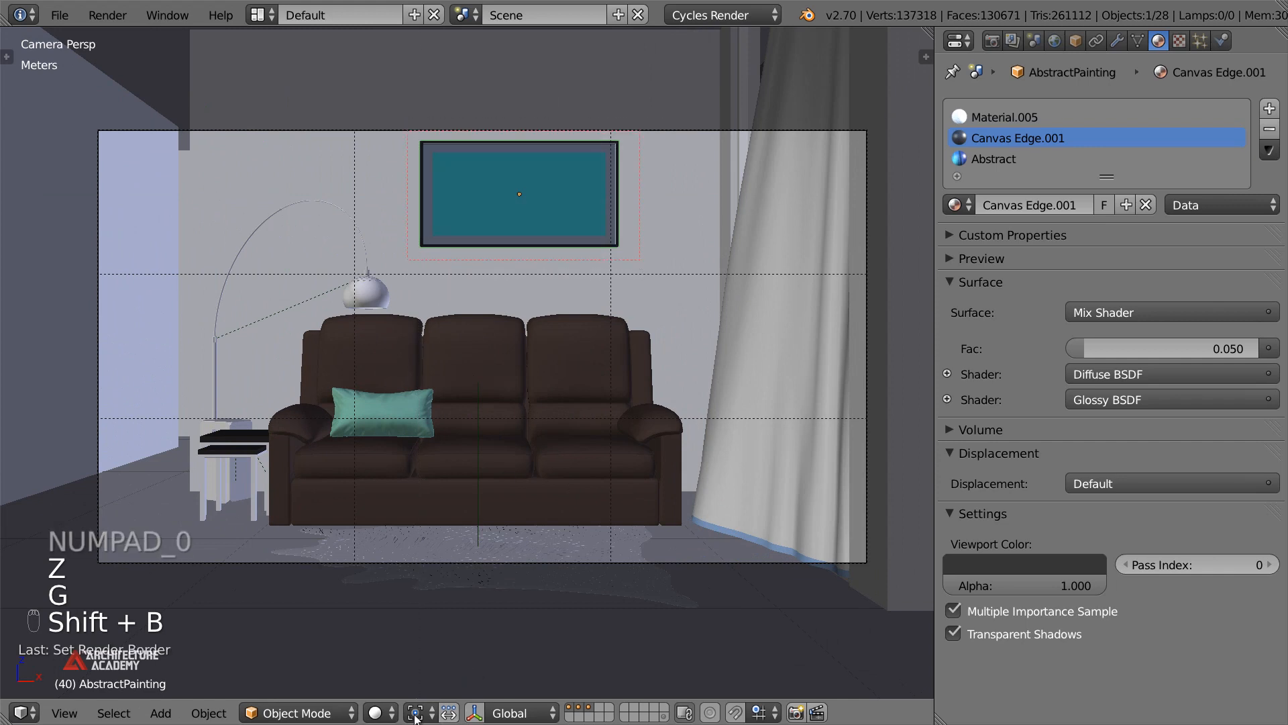
left_click(387, 690)
left_click(381, 712)
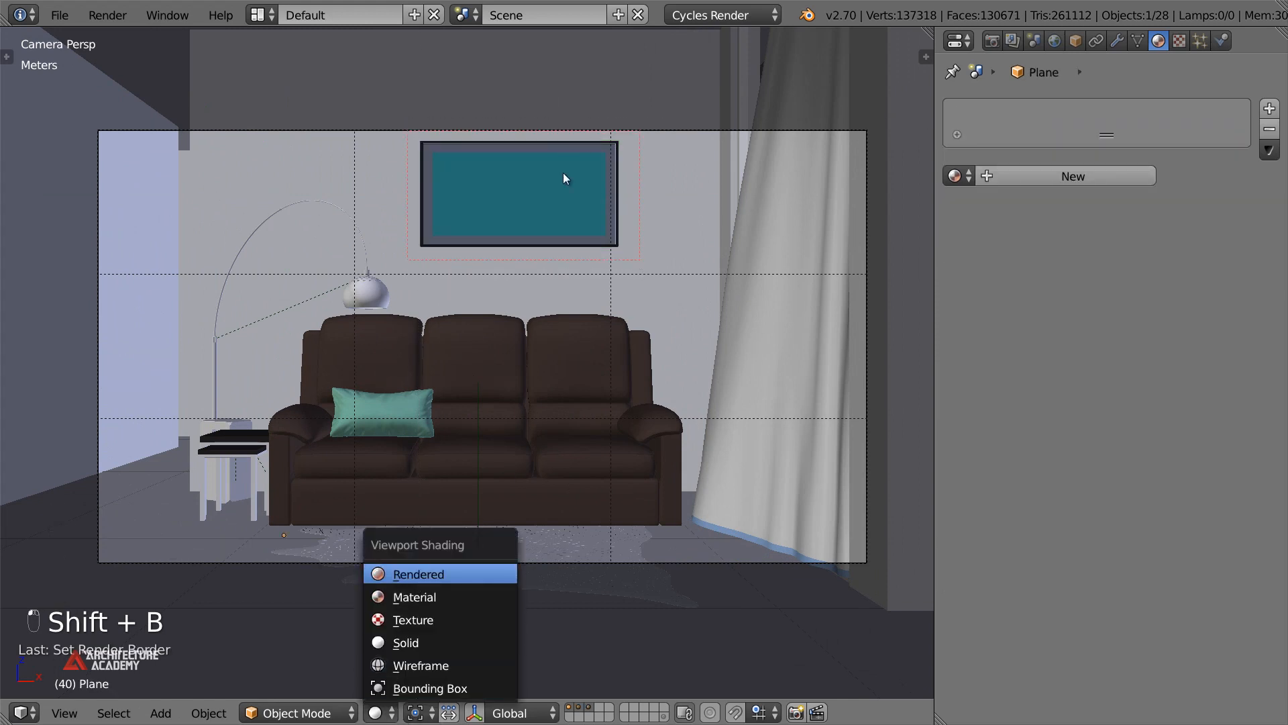
right_click(718, 239)
middle_click_drag(717, 240, 636, 366, "shift")
scroll(664, 316, "up", 3)
scroll(633, 368, "up", 1)
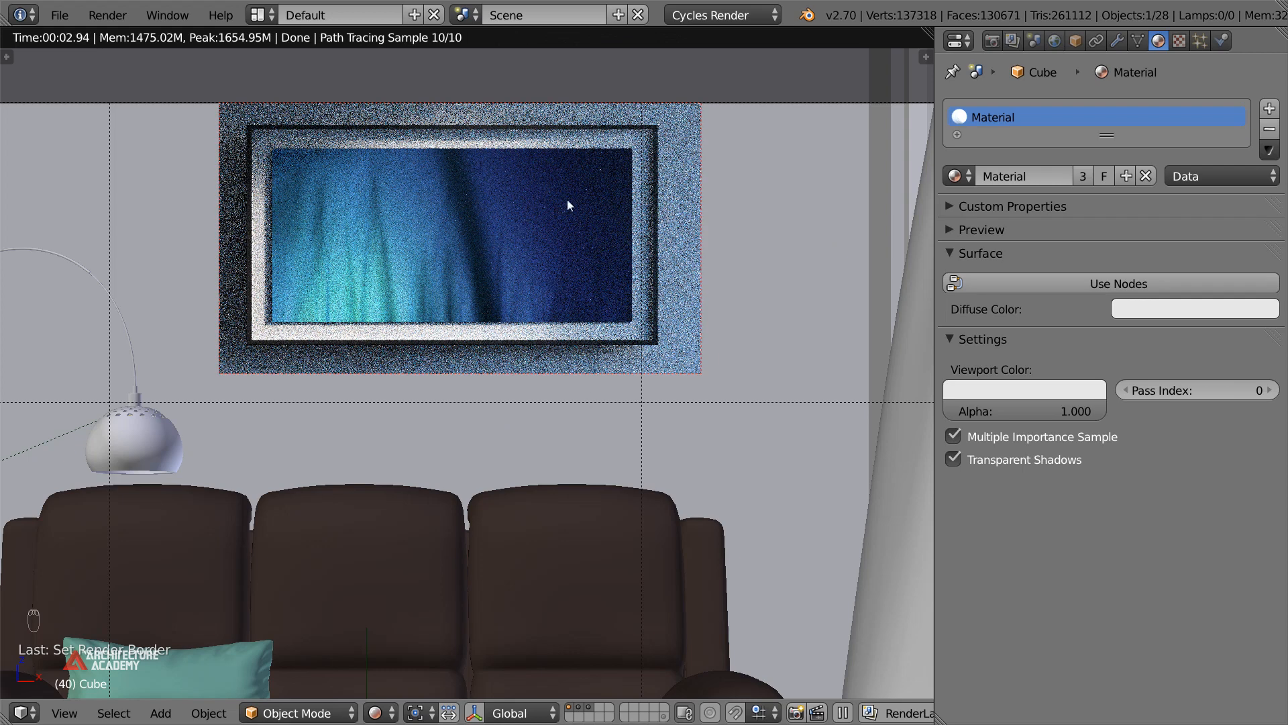
scroll(736, 402, "down", 2)
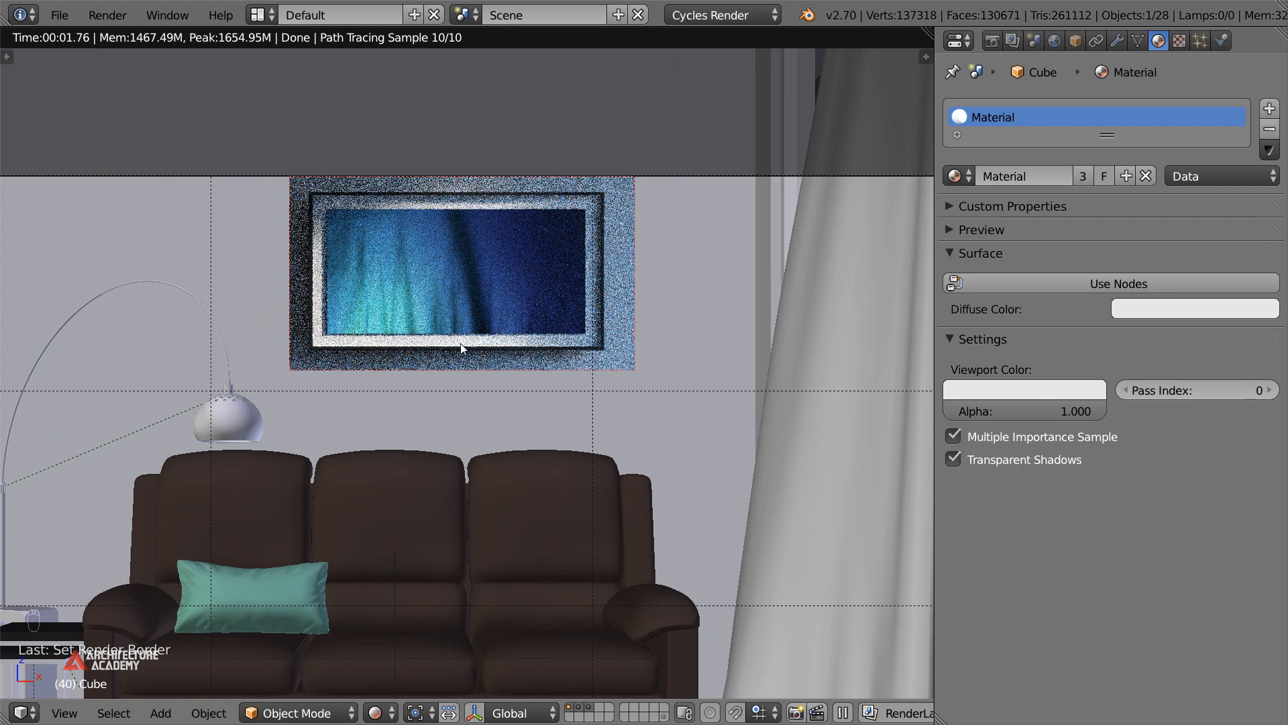
left_click(378, 713)
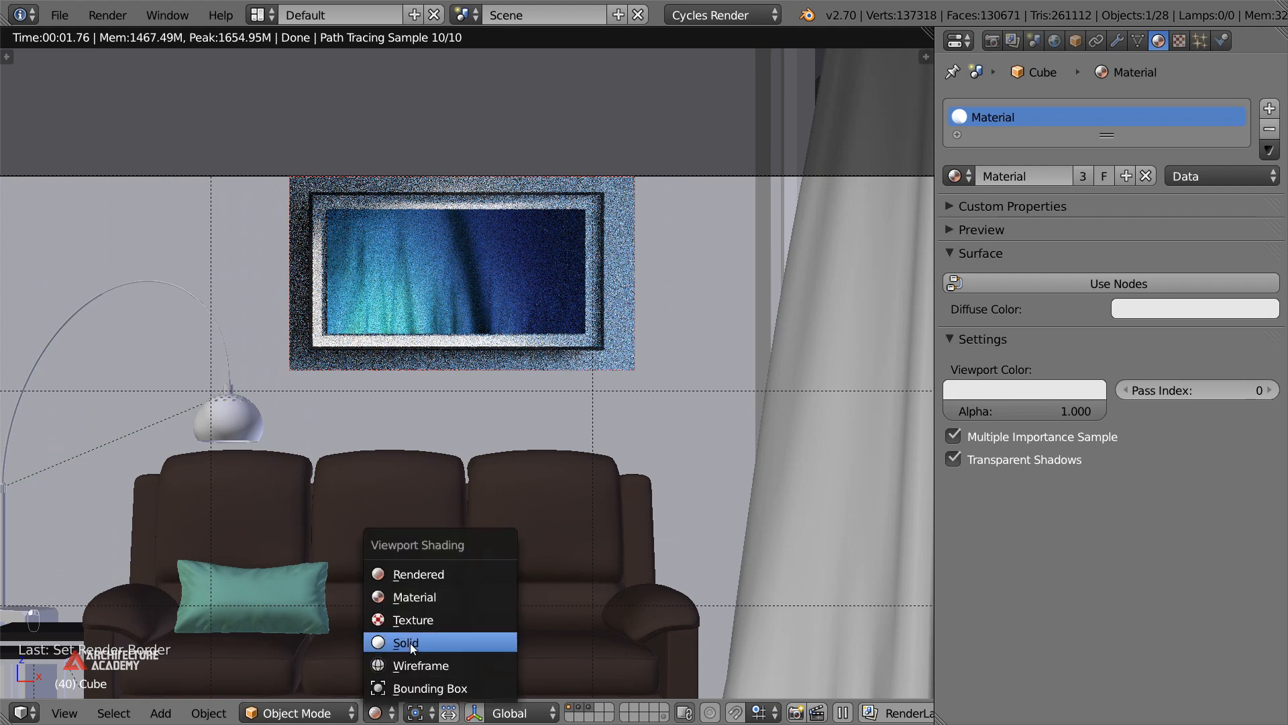
left_click(410, 639)
Move the painting about 4.5 cm along Y in the top wireframe view so it sits against the back wall
key("z")
key("KP_7")
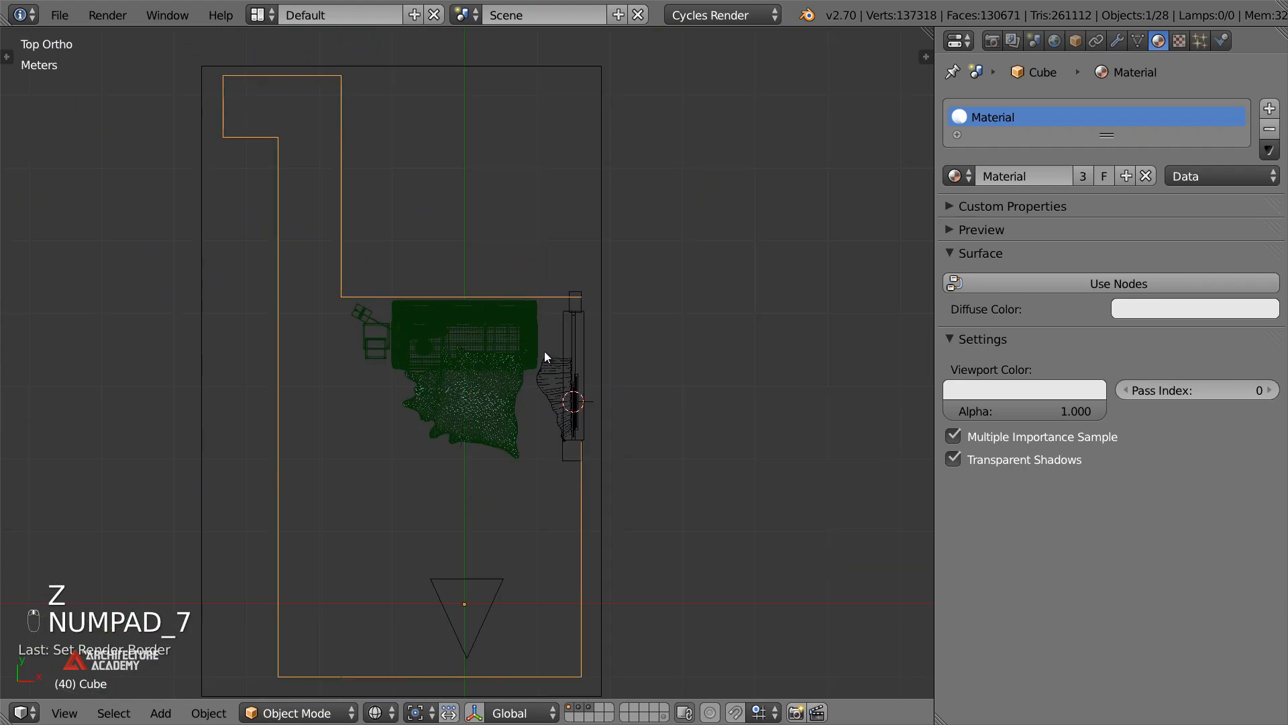
scroll(536, 302, "up", 3)
middle_click_drag(532, 293, 491, 309)
right_click(490, 308)
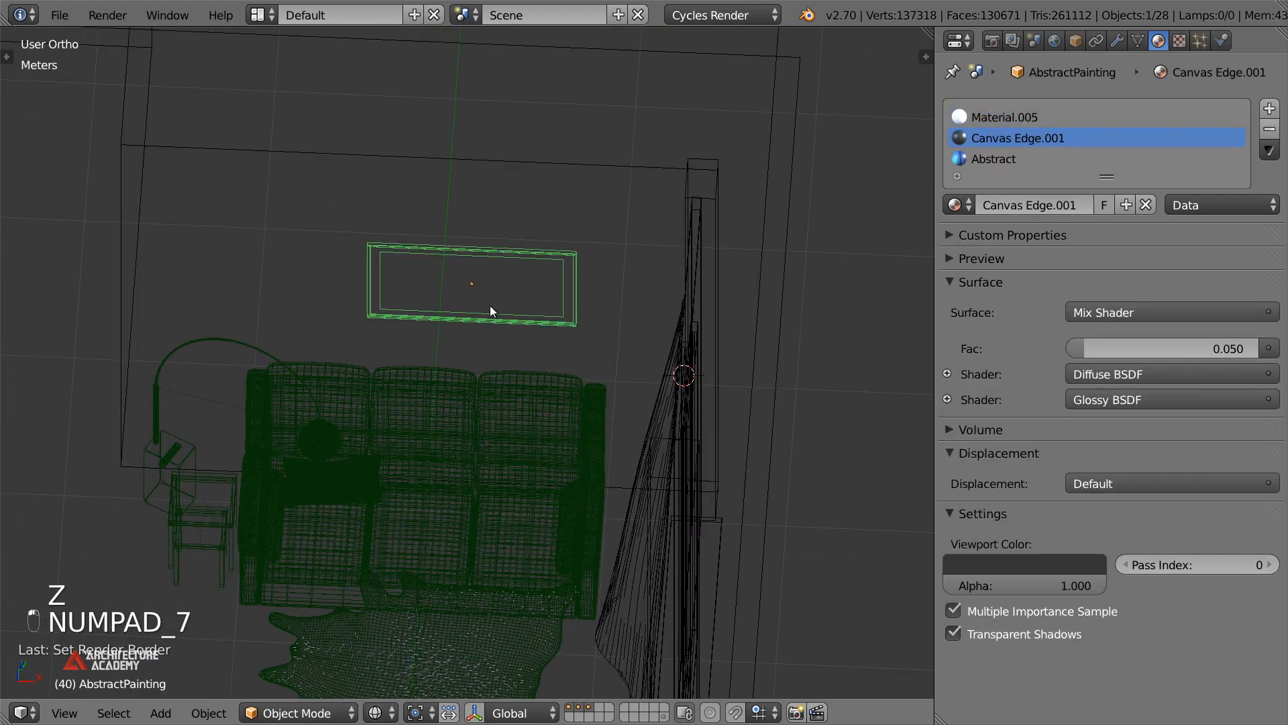
key("KP_7")
scroll(490, 311, "up", 3)
key("g")
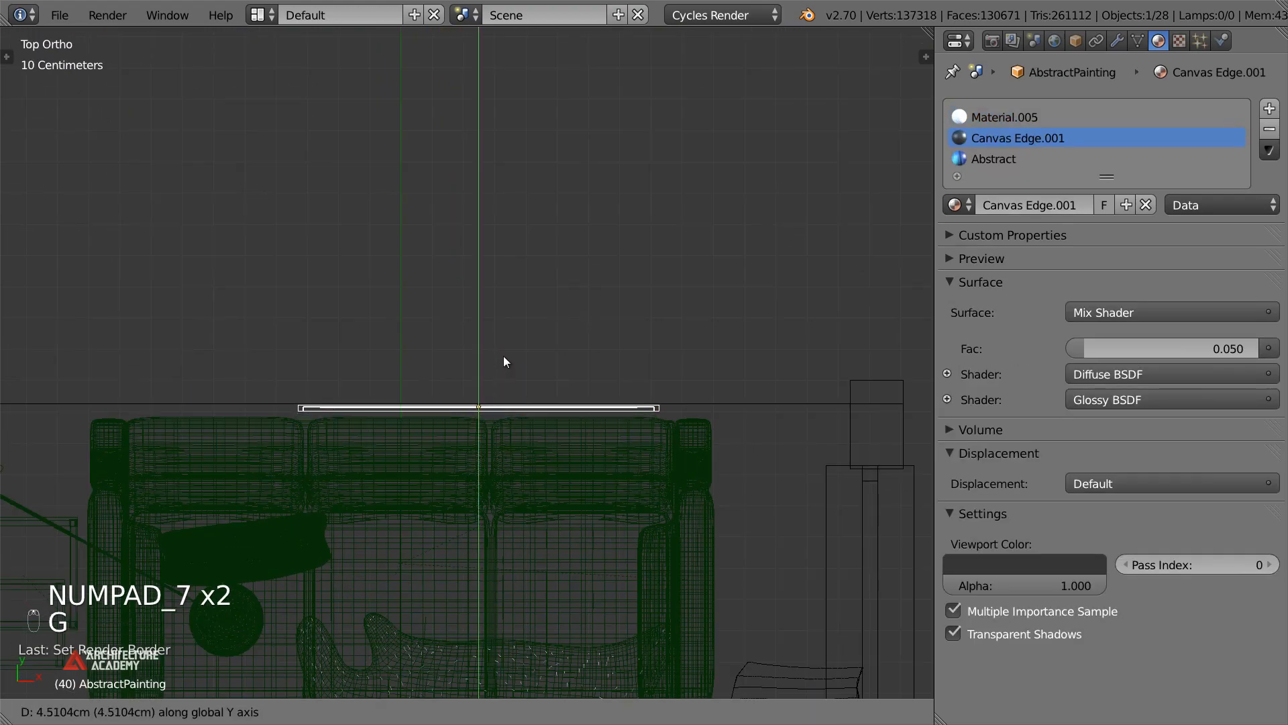
left_click(504, 356)
Move the couch frame along Y closer to the back wall in the top view
scroll(309, 402, "down", 2)
right_click(347, 403)
scroll(349, 406, "up", 2)
key("g")
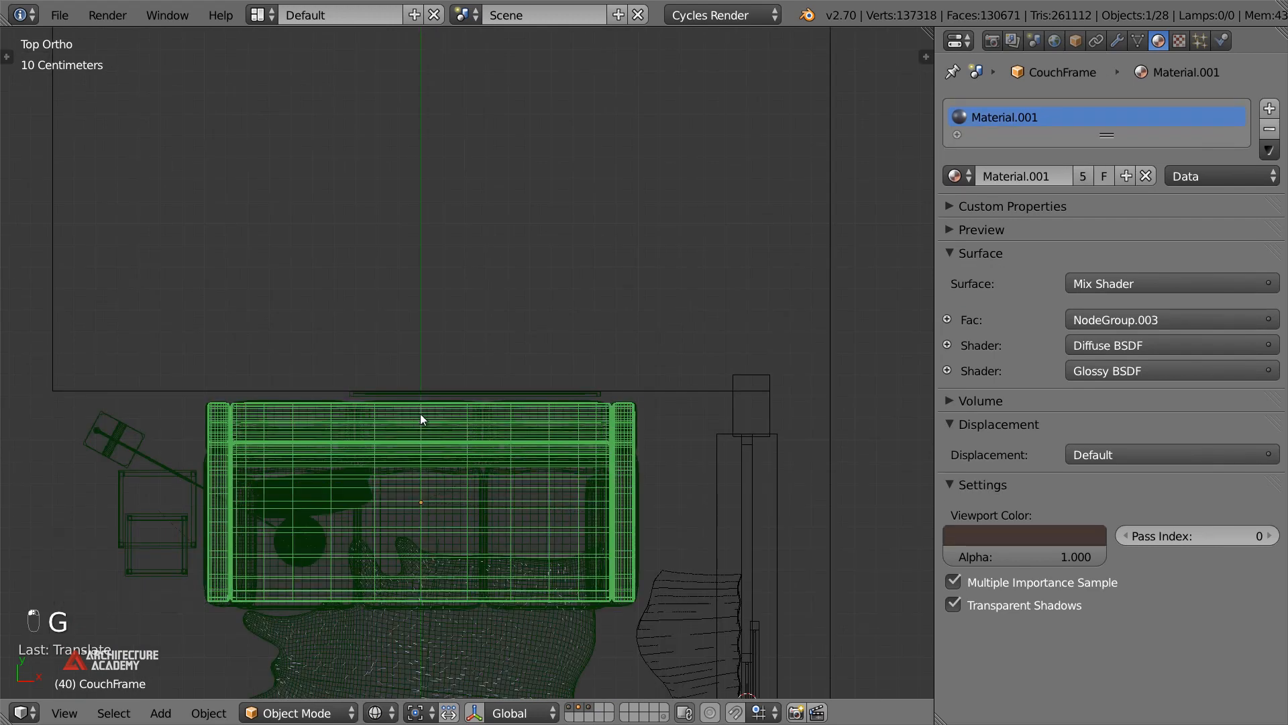
key("g")
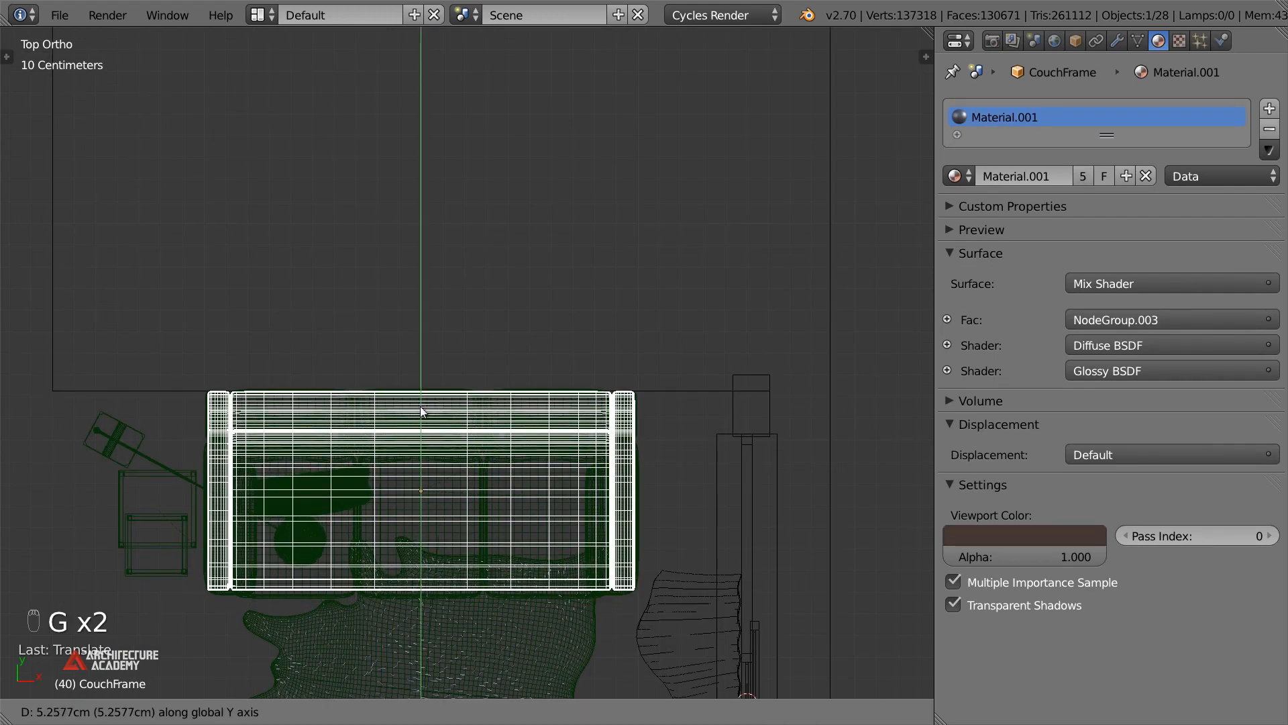
left_click(435, 440)
Return to the solid-shaded camera view, clear the render border and deselect everything
scroll(511, 390, "up", 2)
scroll(555, 348, "down", 4)
middle_click_drag(584, 459, 536, 362)
key("KP_0")
key("z")
scroll(551, 378, "down", 5)
key("shift+b")
left_click_drag(575, 560, 627, 595)
scroll(627, 590, "up", 4)
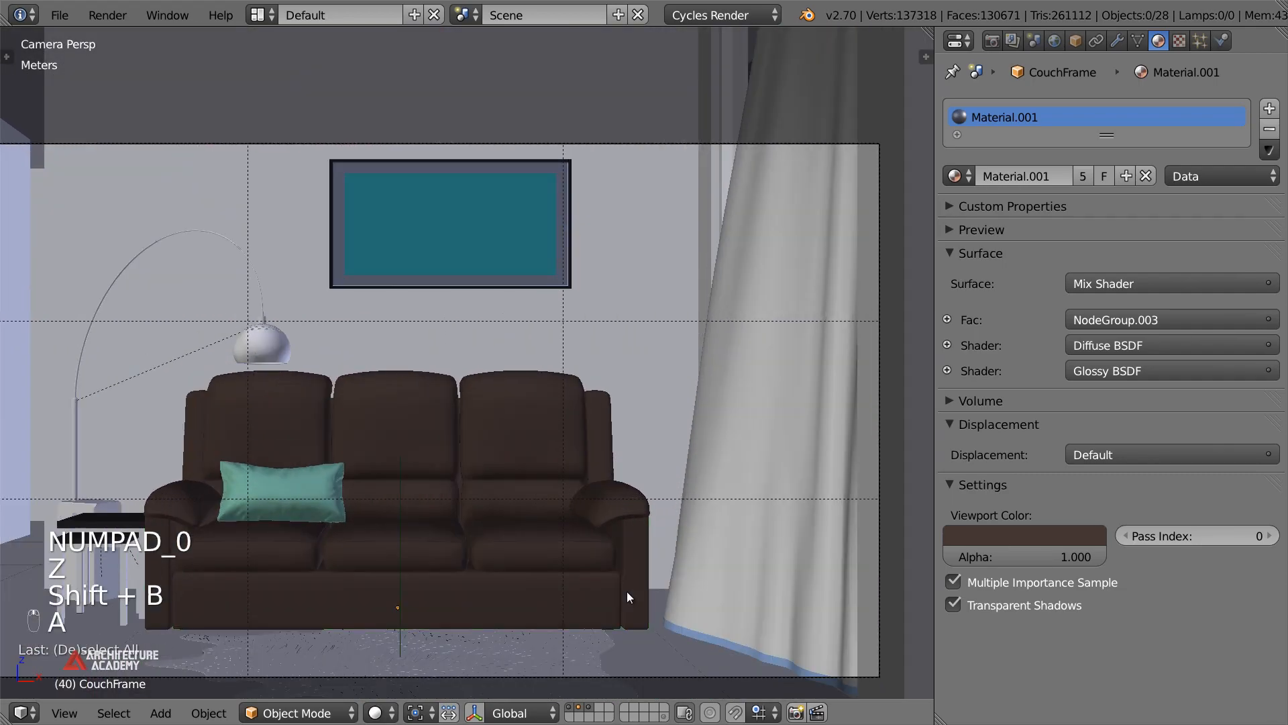
key("a")
scroll(550, 439, "down", 3)
right_click(416, 452)
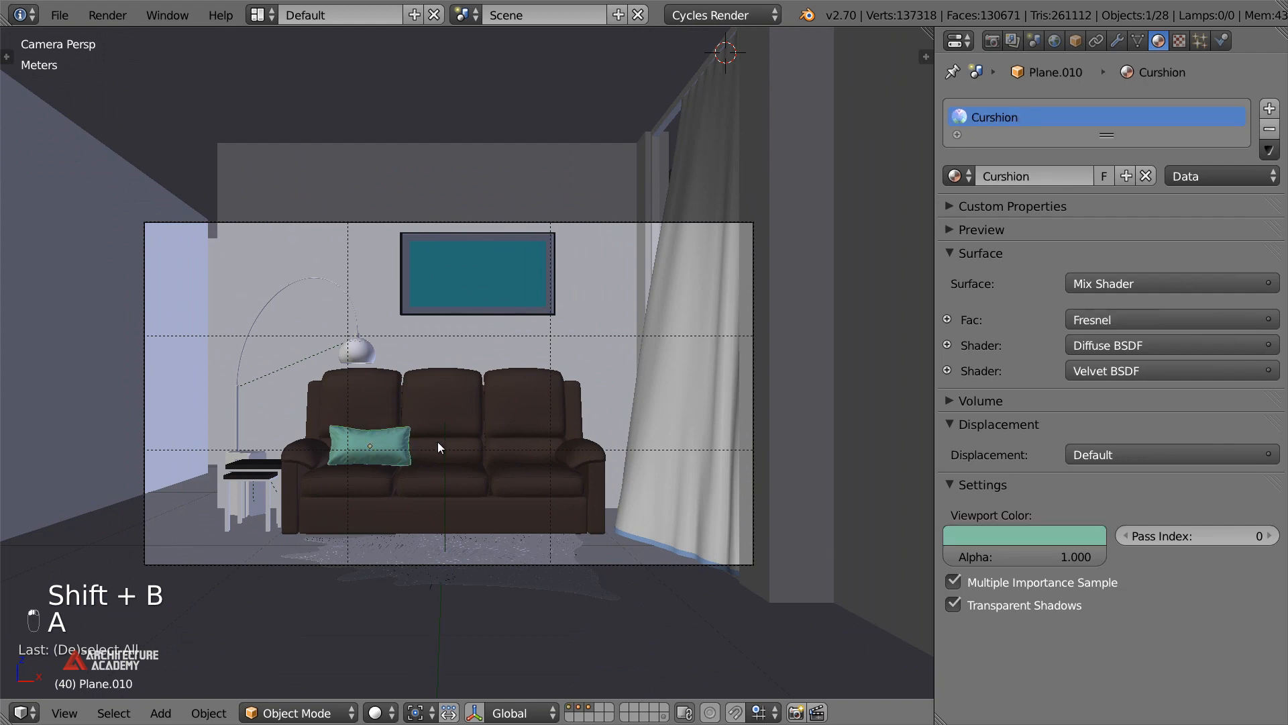
right_click(716, 339)
key("a")
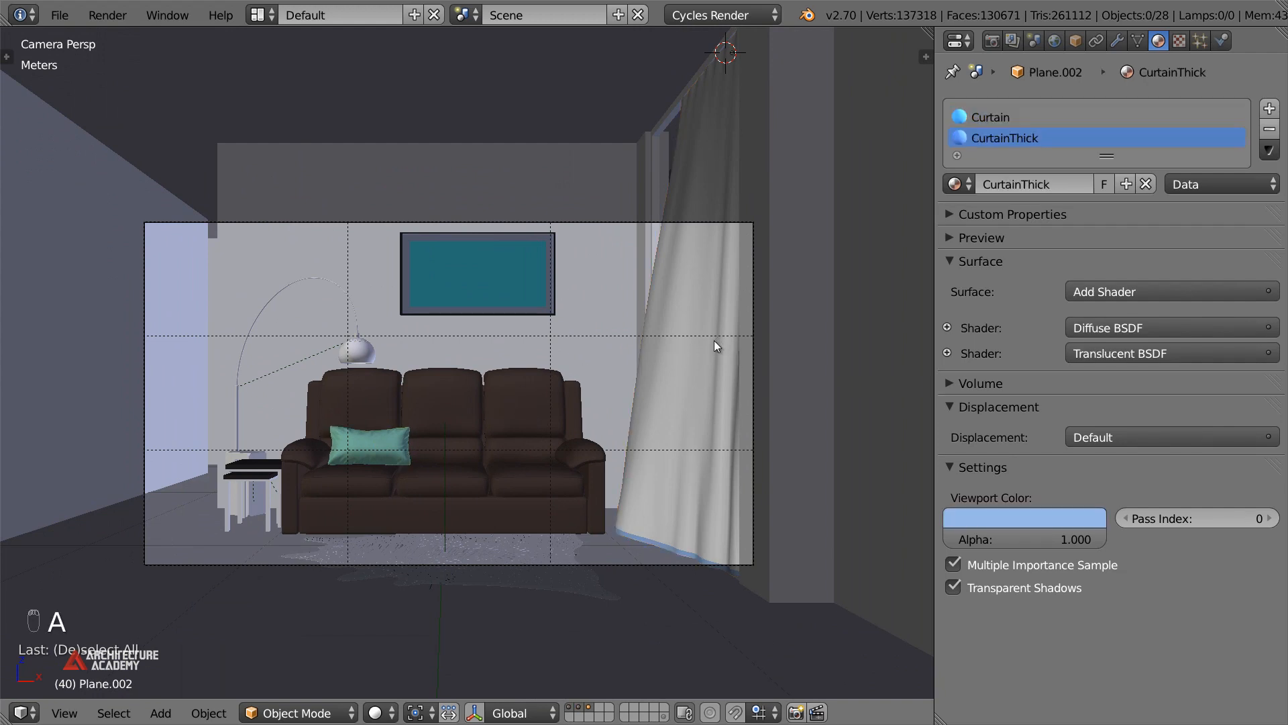
Lower the painting along Z and shift it slightly along X to balance its position above the couch
right_click(538, 290)
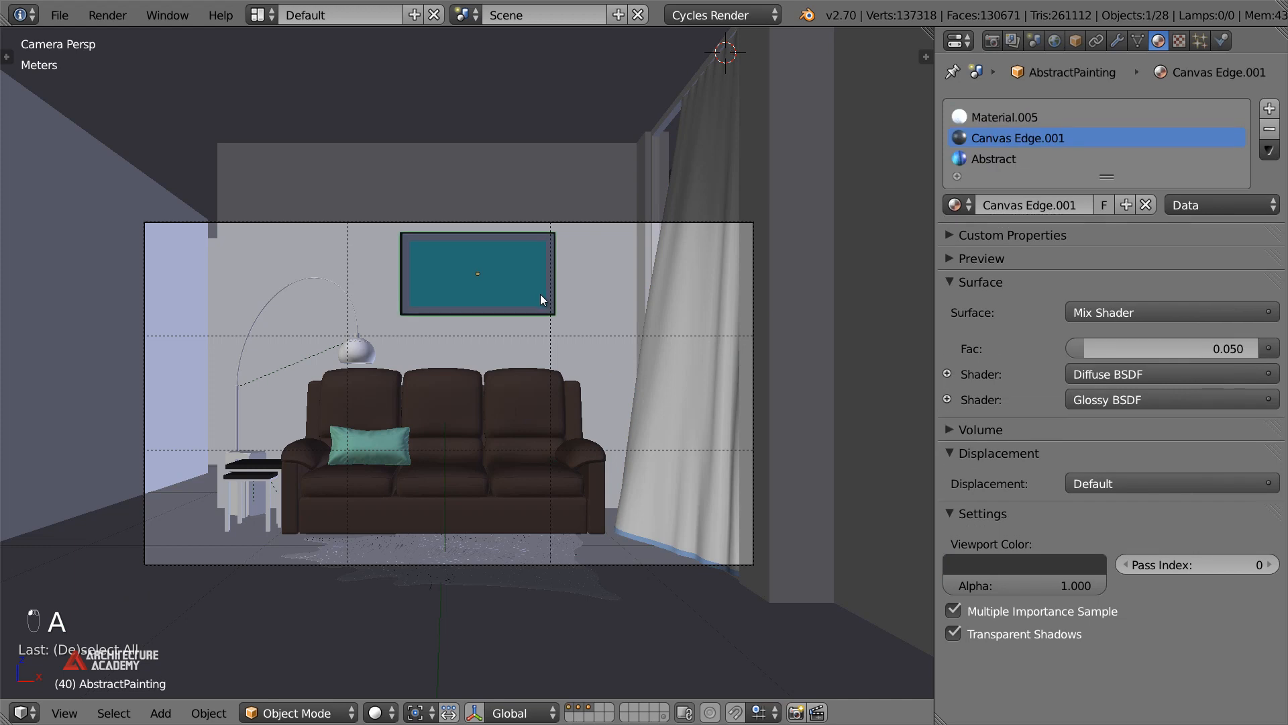
middle_click_drag(519, 398, 470, 426, "shift")
middle_click_drag(428, 356, 535, 281, "shift")
scroll(450, 324, "up", 3)
scroll(586, 209, "down", 3)
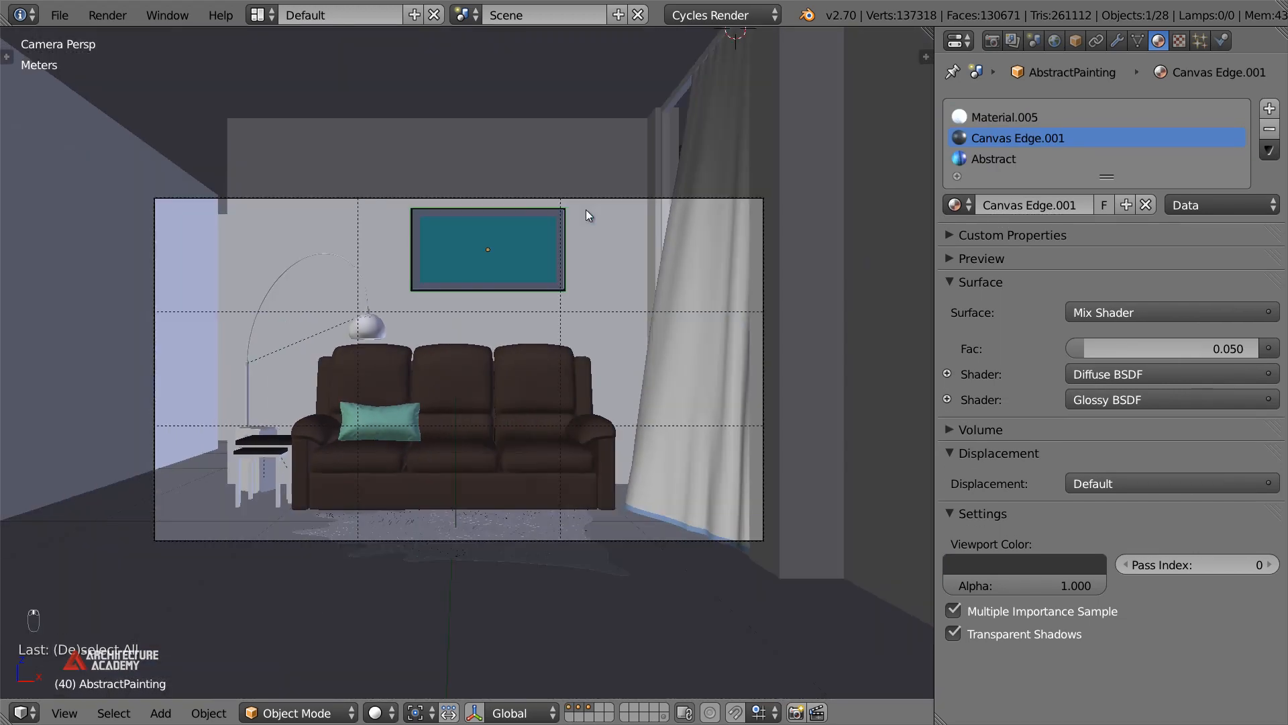
key("g")
key("z")
left_click(585, 216)
key("g")
key("x")
left_click(588, 215)
key("g")
key("z")
left_click(584, 235)
key("g")
key("x")
left_click(572, 235)
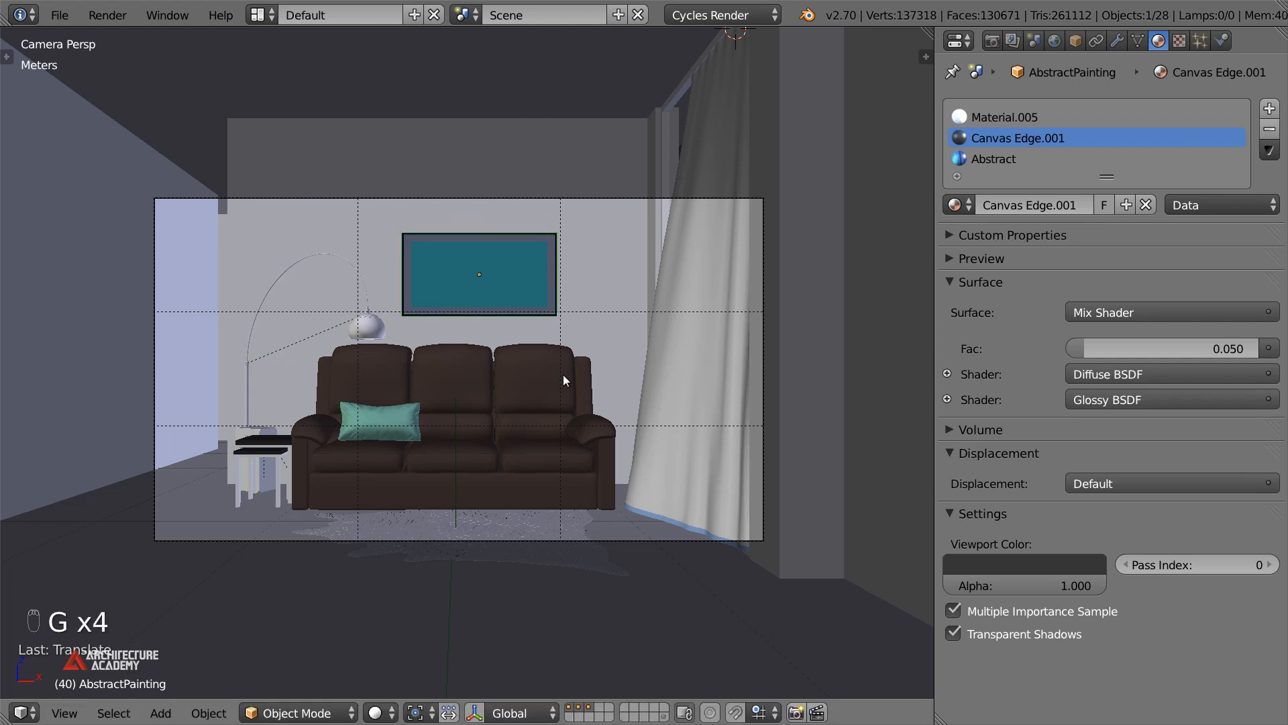
Reselect the wall painting and open its layer assignment
key("a")
scroll(473, 470, "up", 2)
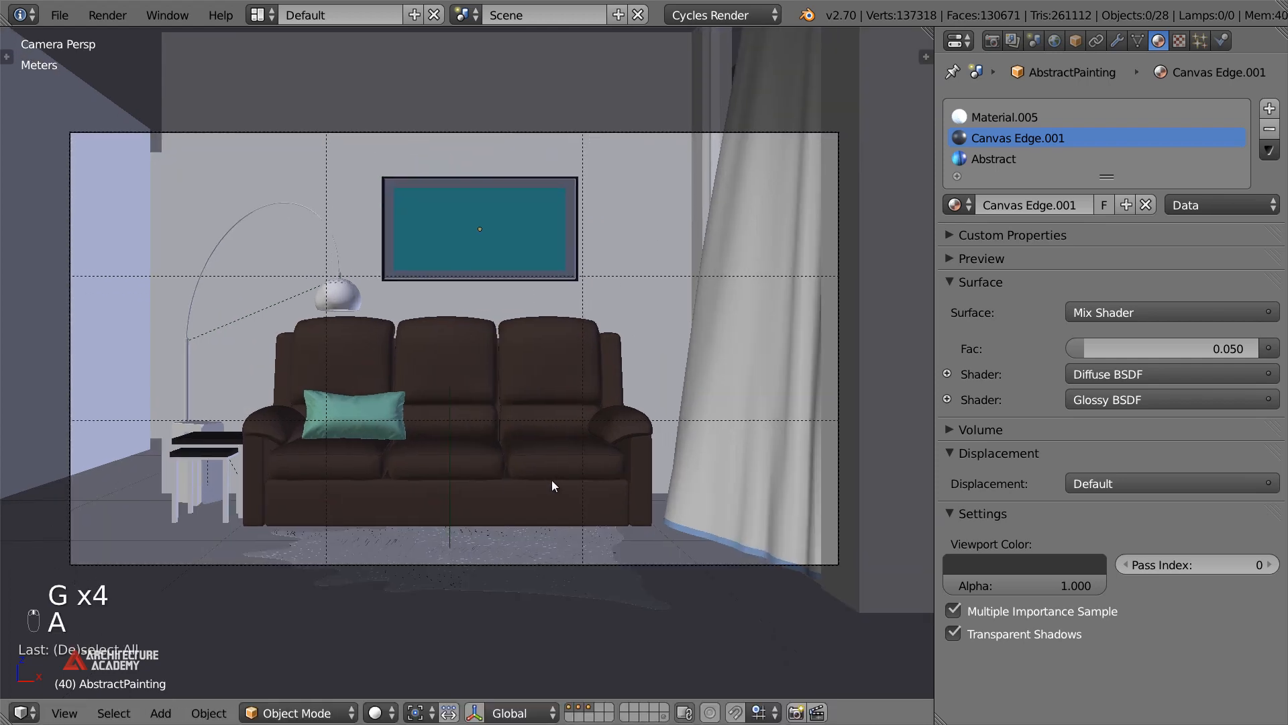
right_click(529, 265)
key("m")
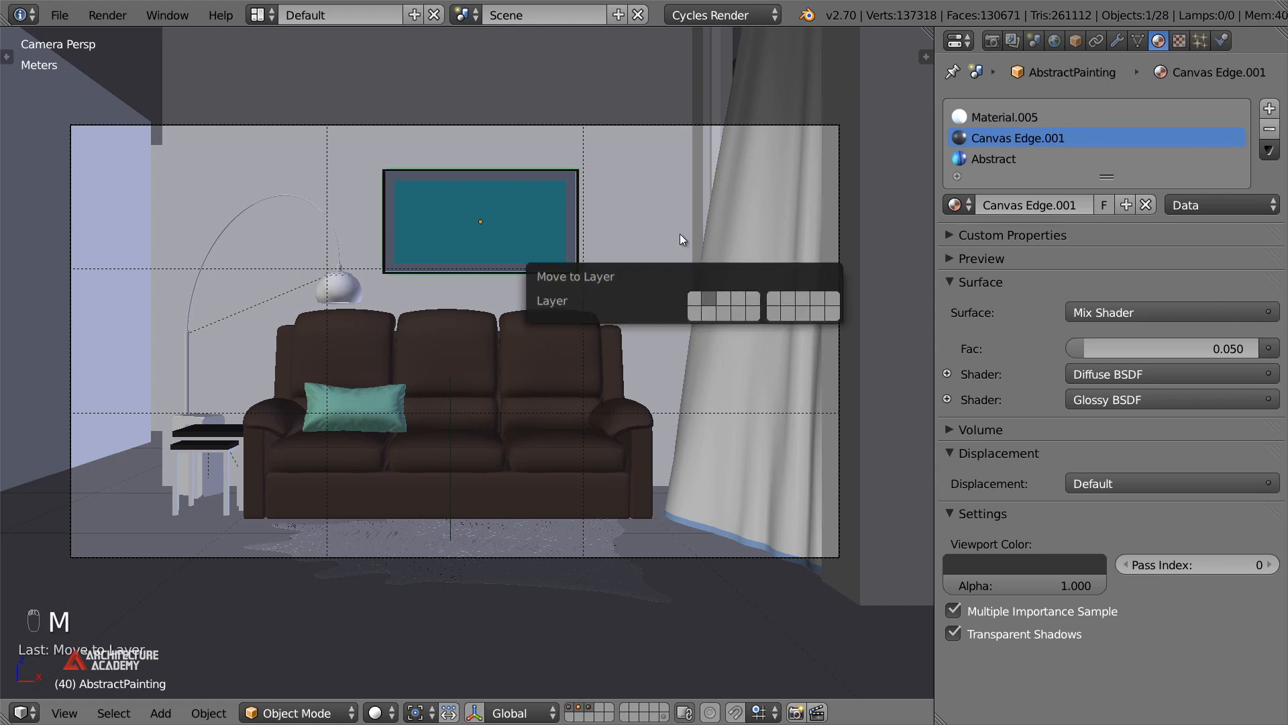
Append the All Books group from Decoration - Books-7.blend in the Models folder
right_click(205, 433)
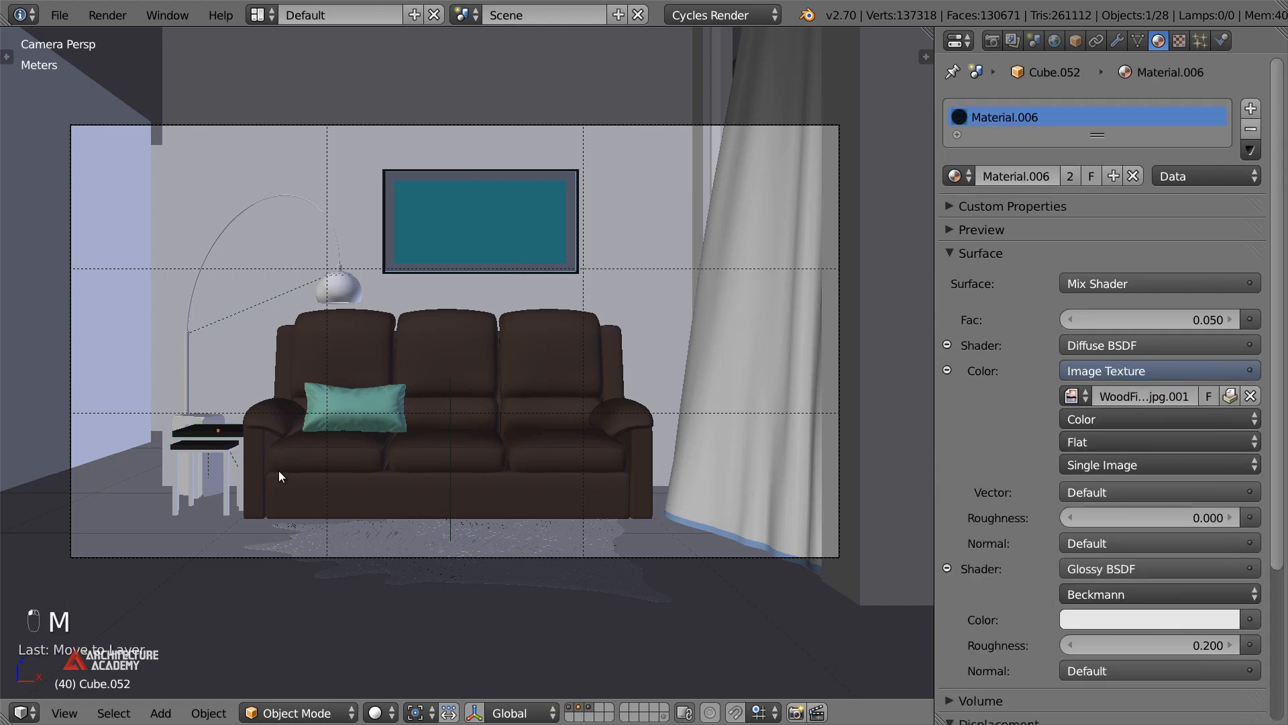
key("KP_0")
key("z")
scroll(516, 463, "down", 3)
scroll(538, 489, "up", 2)
key("shift+F1")
left_click(363, 117)
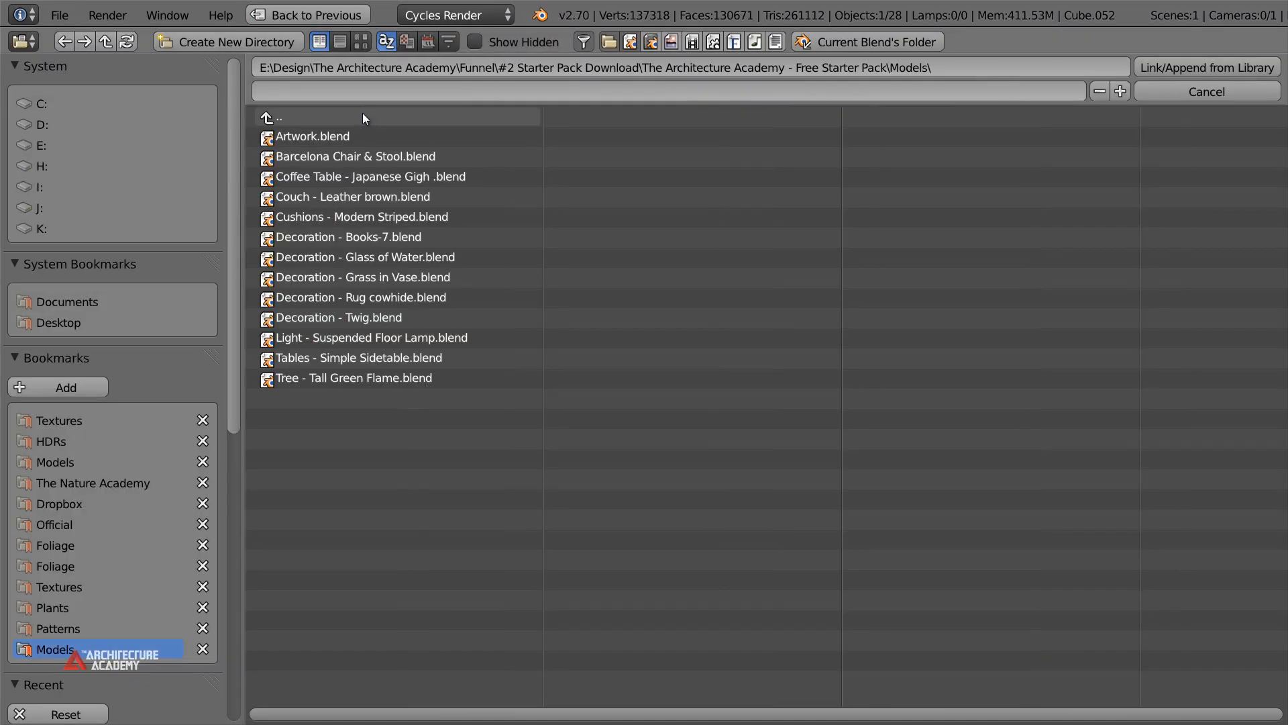
left_click(362, 41)
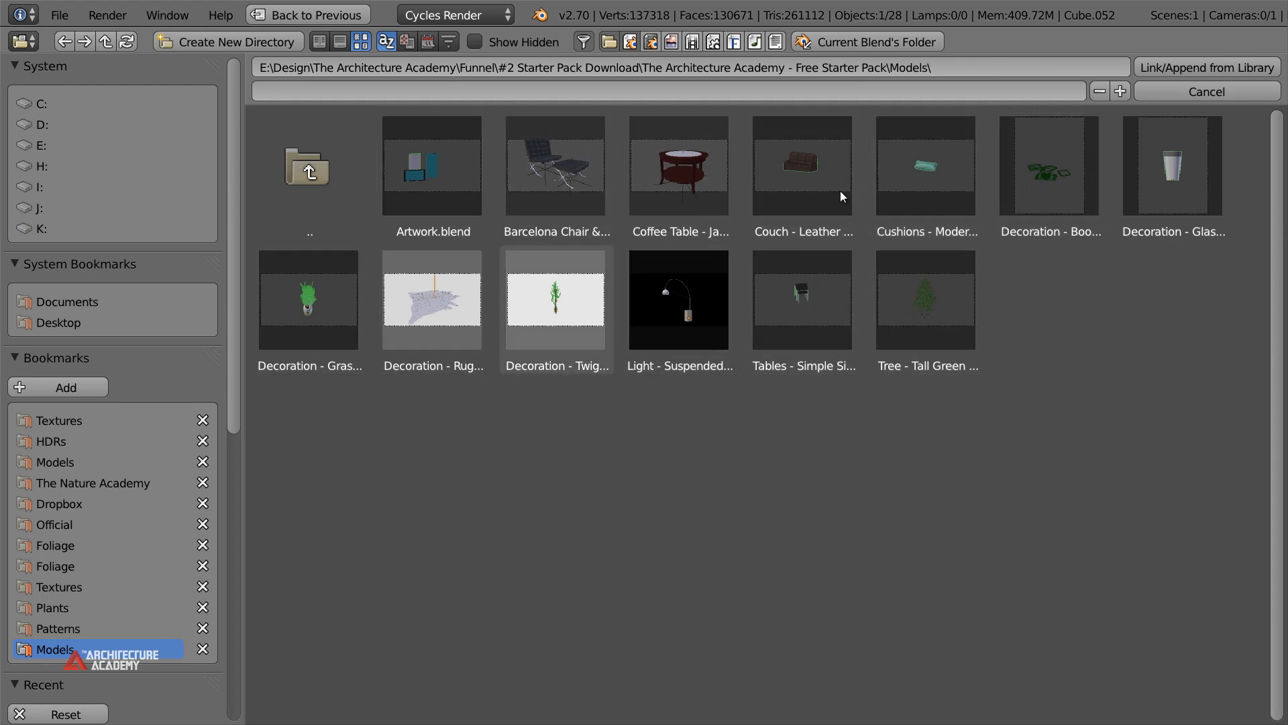
left_click(1051, 178)
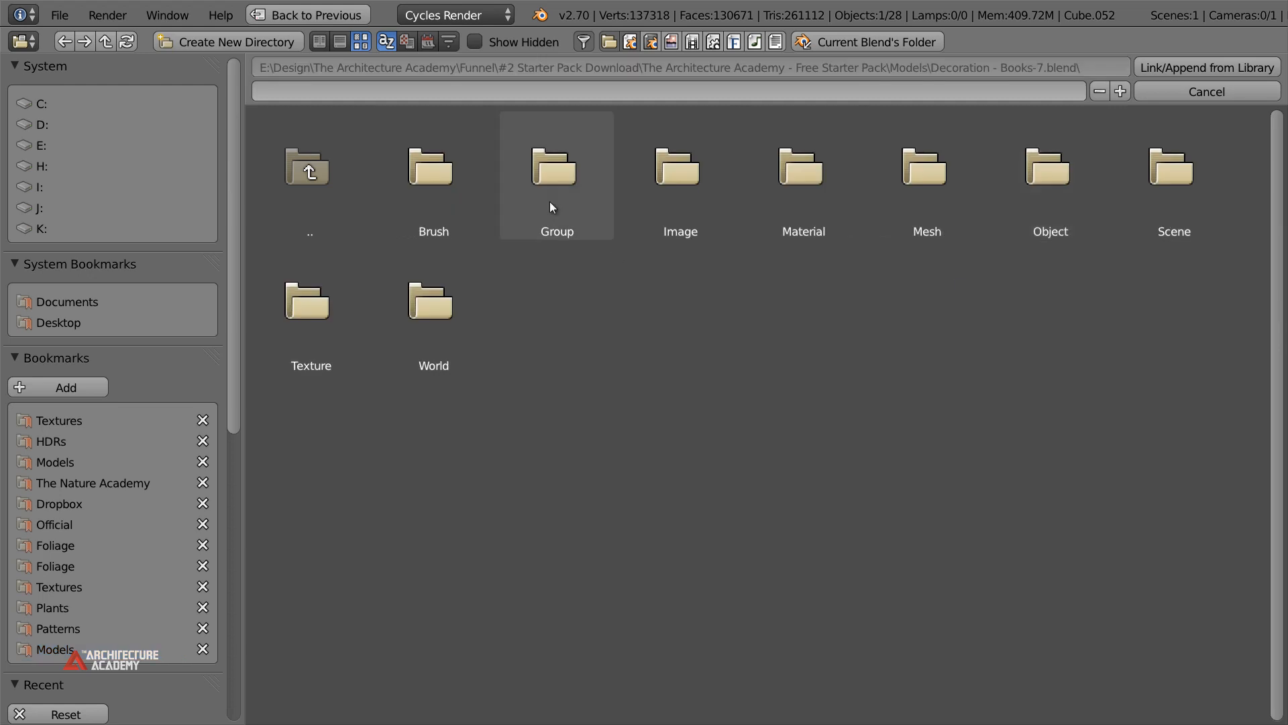
left_click(593, 189)
left_click(480, 184)
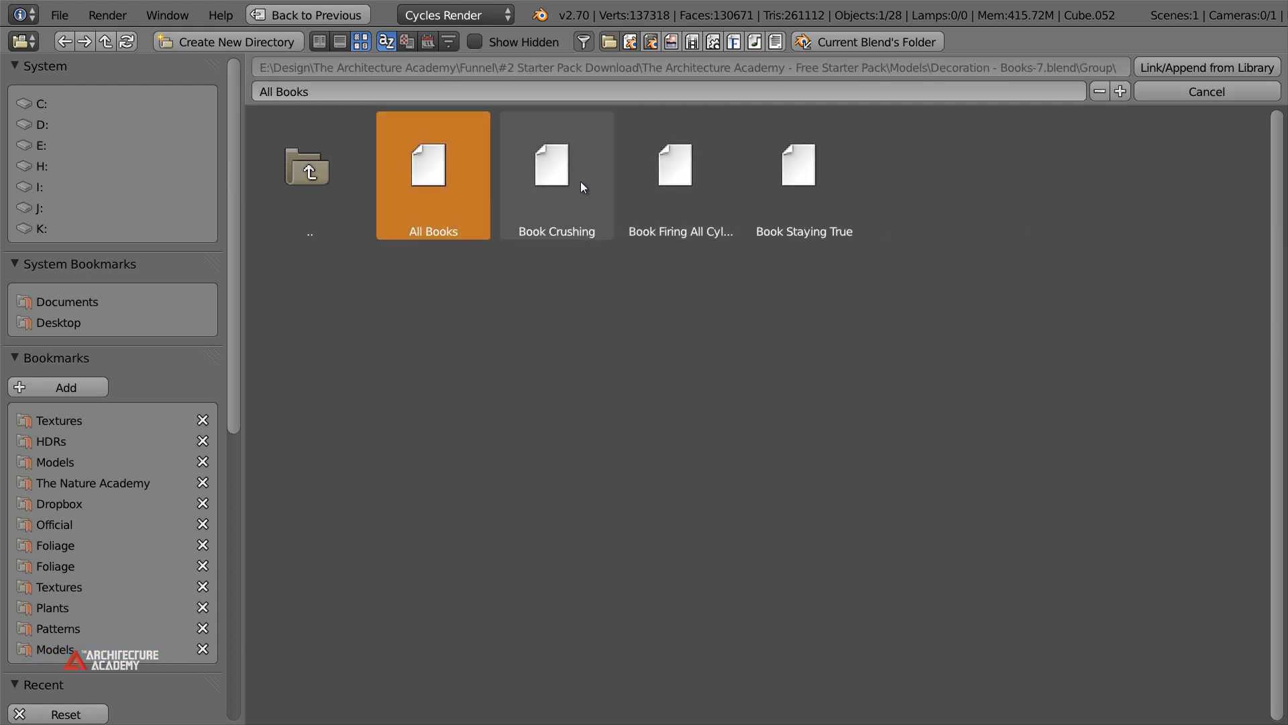
left_click_drag(583, 187, 883, 211)
left_click(1167, 70)
Clear the selection and circle-select all the appended books lying on the floor
scroll(566, 494, "up", 10)
key("a")
key("a")
key("c")
left_click(467, 384)
left_click(399, 370)
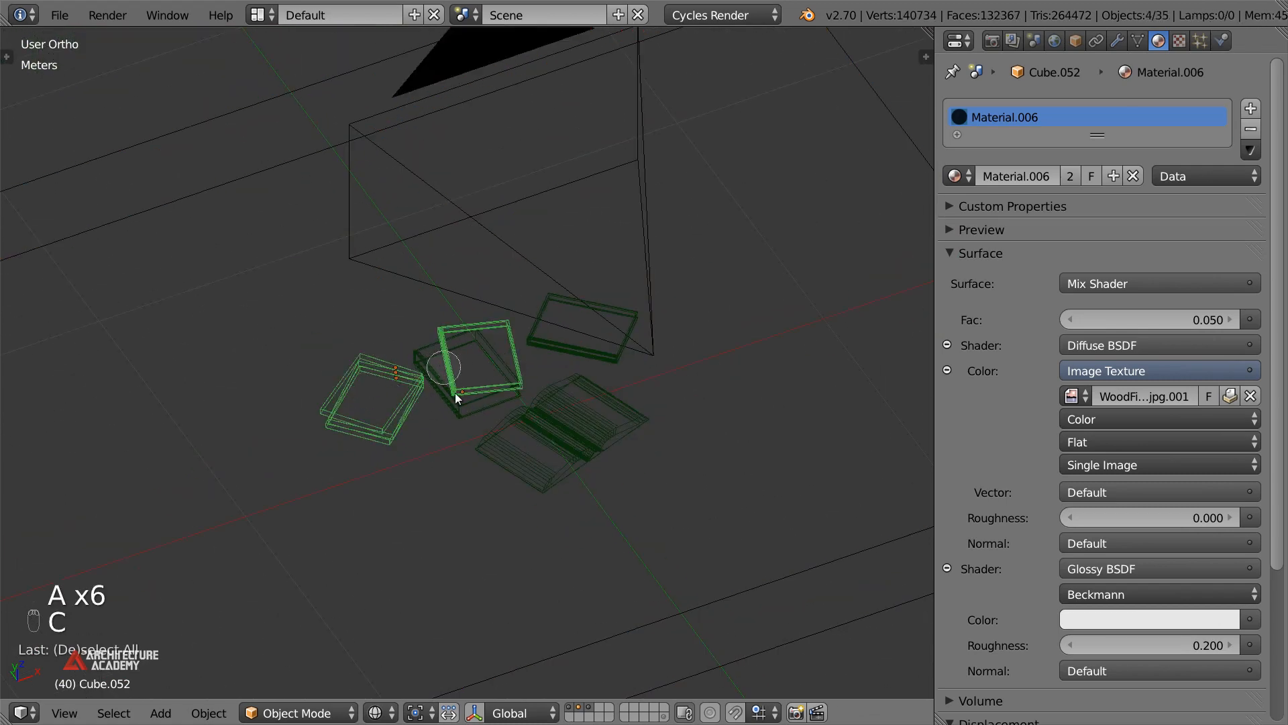
left_click(531, 427)
left_click(559, 430)
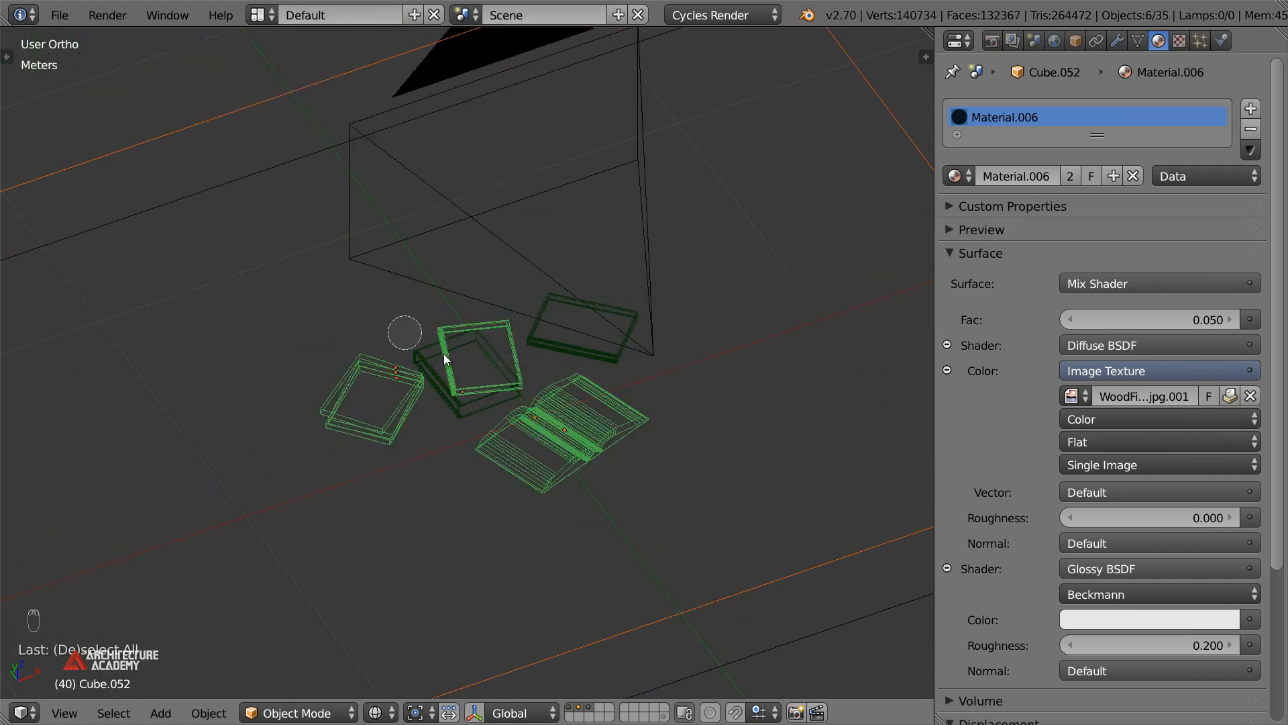
left_click(474, 412)
left_click(626, 351)
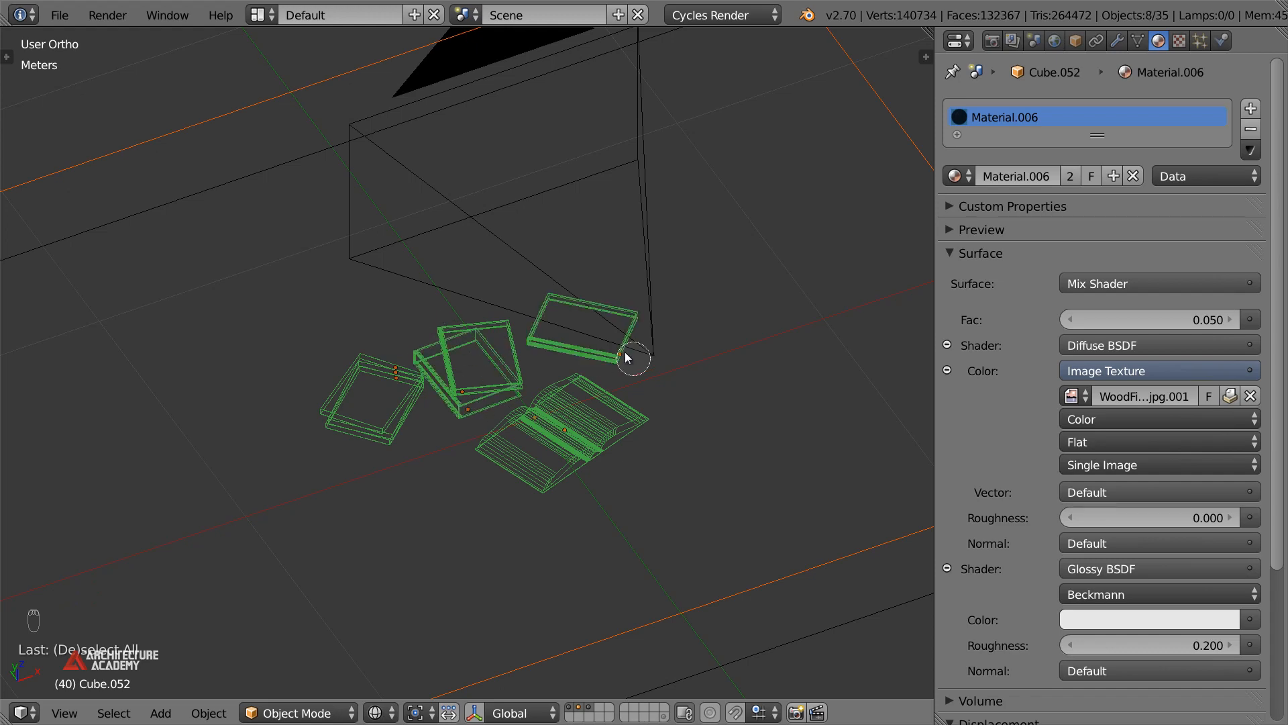
right_click(606, 388)
Move the selected books across the floor to the side tables and lamp base at the end of the couch
scroll(591, 396, "down", 5)
key("b")
middle_click_drag(556, 396, 655, 481)
scroll(683, 492, "down", 2)
key("g")
middle_click_drag(579, 359, 496, 410)
left_click(519, 281)
key("g")
left_click(486, 416)
key("KP_0")
key("KP_1")
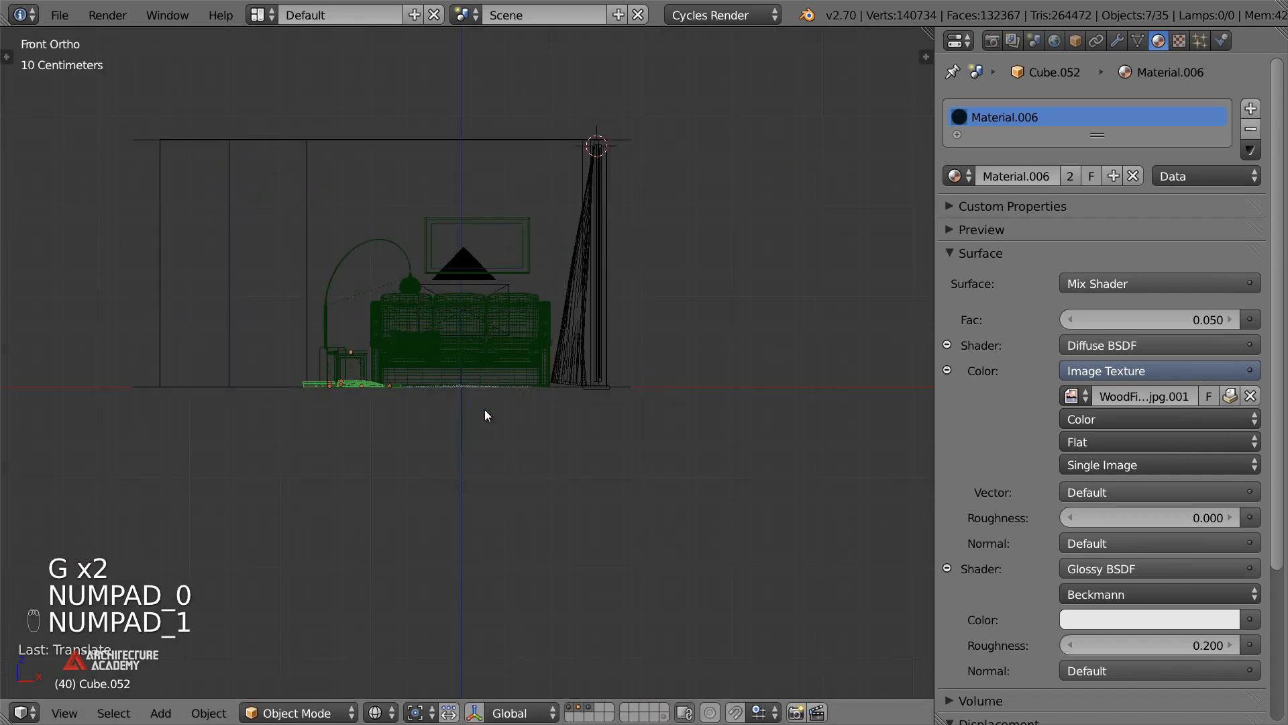
Raise the books along Z to about the height of the larger side table's top
scroll(520, 559, "down", 5)
middle_click_drag(499, 472, 524, 428)
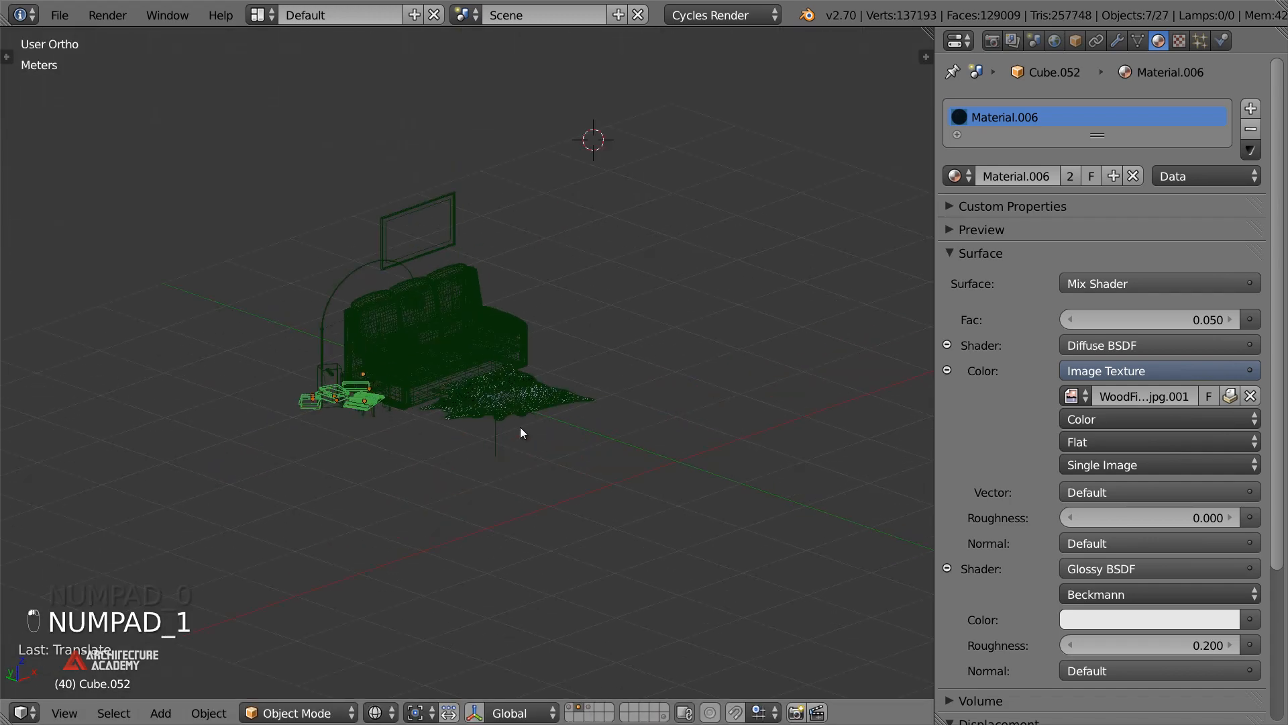
key("z")
scroll(522, 377, "up", 8)
middle_click_drag(606, 454, 335, 351, "shift")
key("g")
key("z")
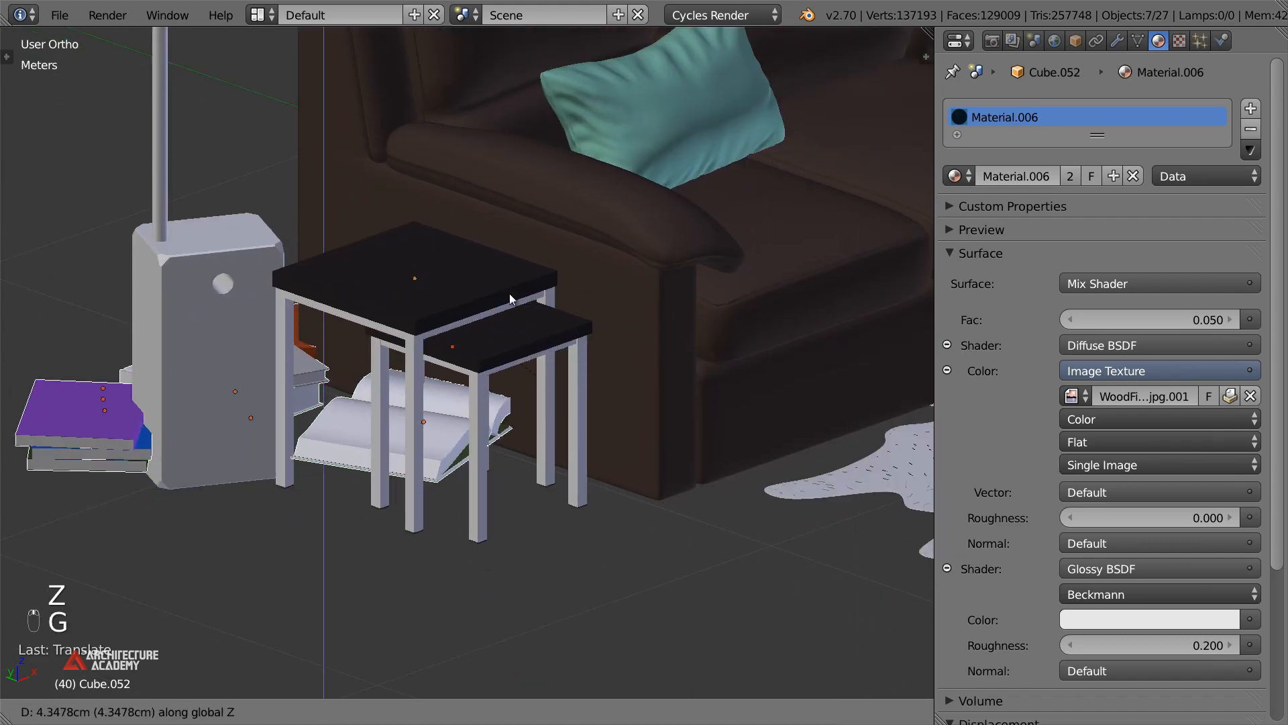
left_click(518, 226)
Shift the books along Y toward the side table and fine-tune their height along Z to its top surface
scroll(492, 251, "down", 3)
key("g")
key("y")
left_click(597, 289)
key("g")
key("z")
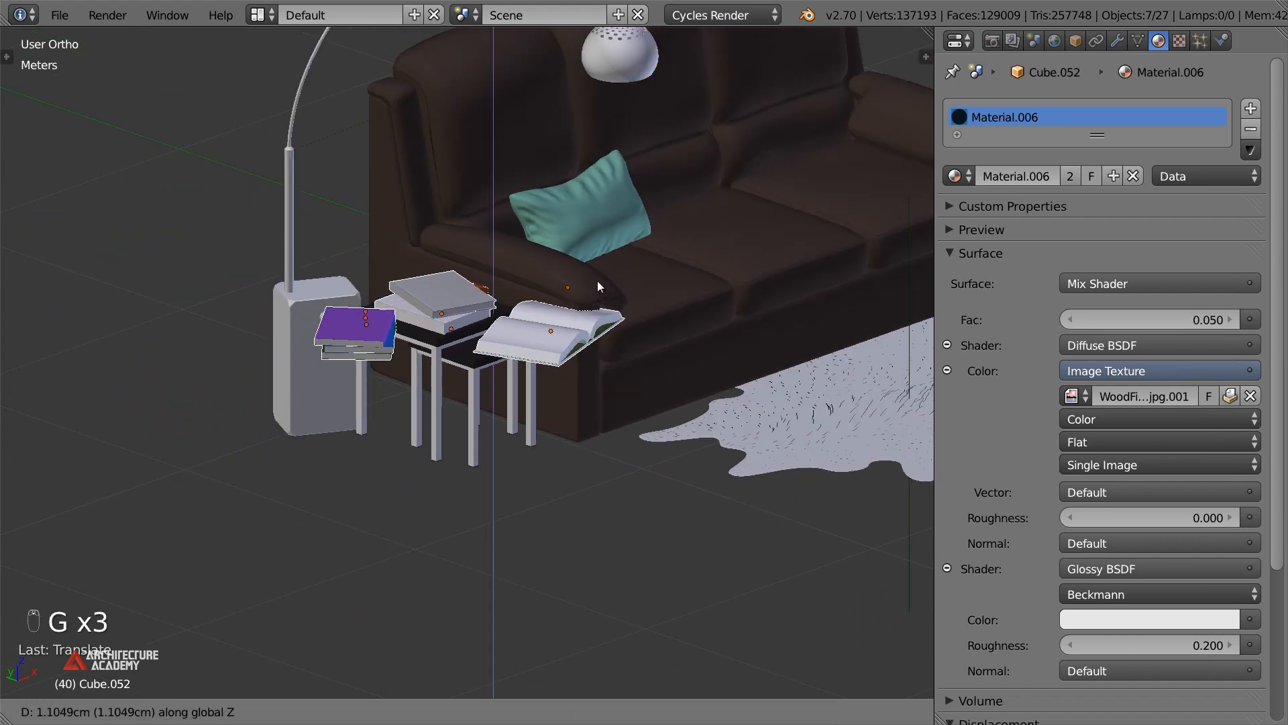
left_click(596, 287)
Select the stacked green, blue and purple books and raise them along Z
scroll(596, 293, "up", 5)
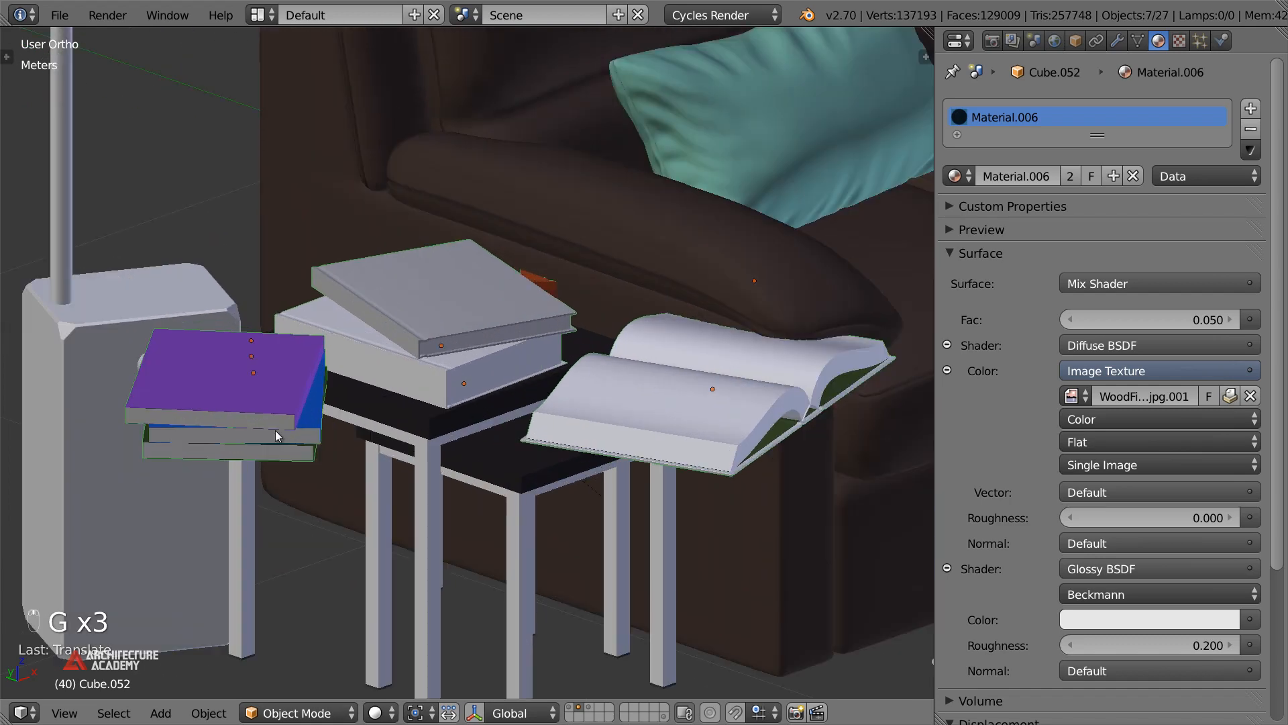
right_click(269, 452)
right_click(269, 452)
right_click(278, 415, "shift")
right_click(311, 426, "shift")
middle_click_drag(311, 426, 662, 500)
scroll(711, 341, "down", 9)
scroll(535, 366, "up", 10)
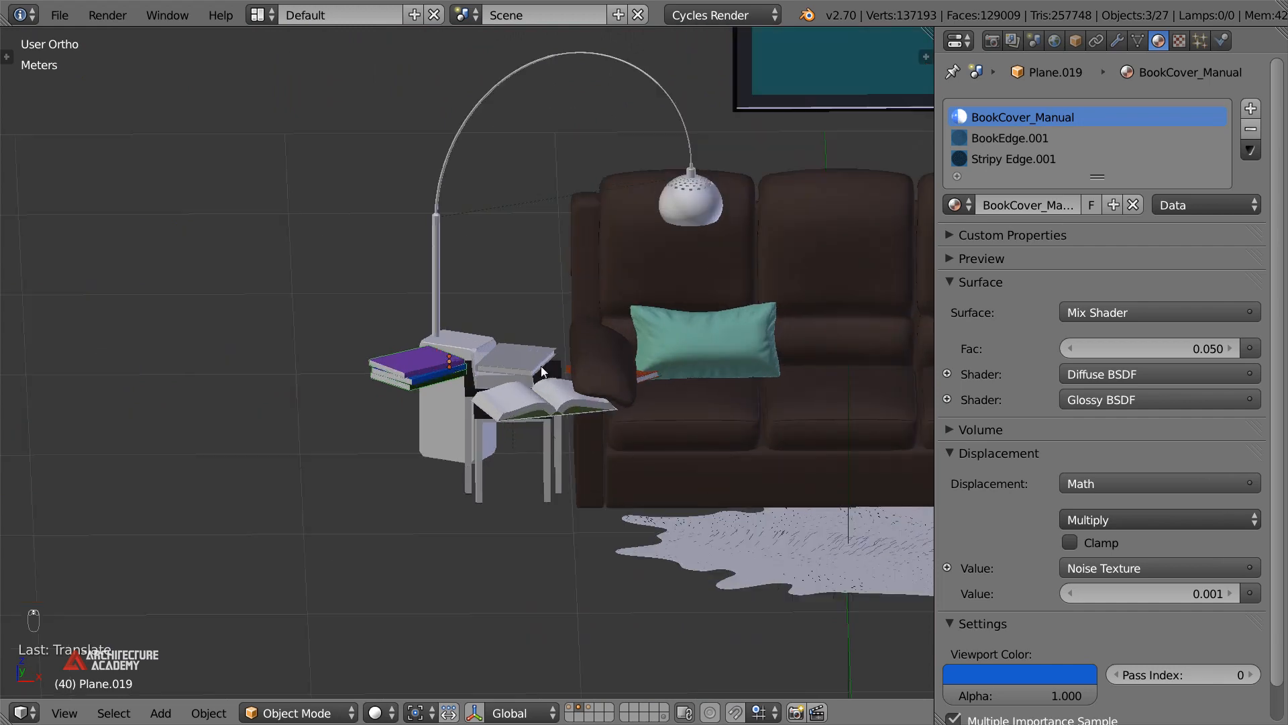
key("g")
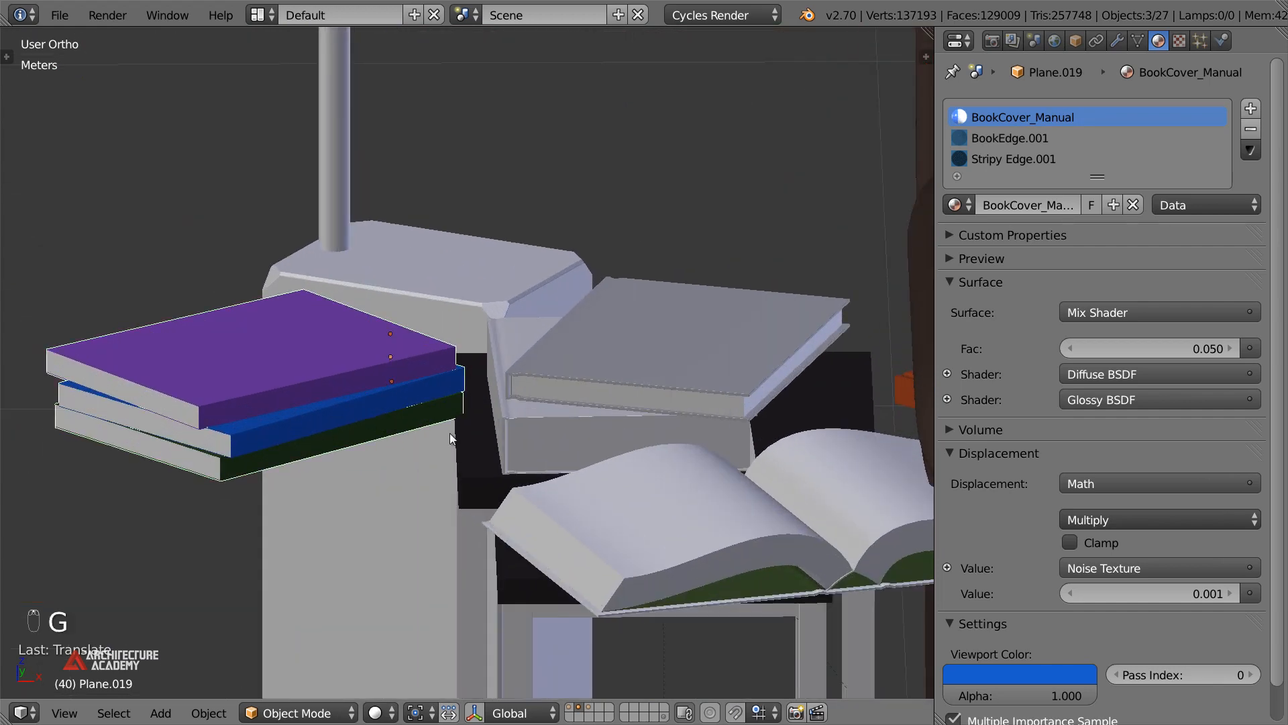
key("z")
left_click(462, 379)
Move the three coloured books over the grey books on the side table, adjusting them along Z and X to rest on top
key("g")
middle_click_drag(490, 379, 704, 379)
left_click(794, 378)
middle_click_drag(794, 377, 476, 362, "shift")
key("g")
key("z")
left_click(460, 336)
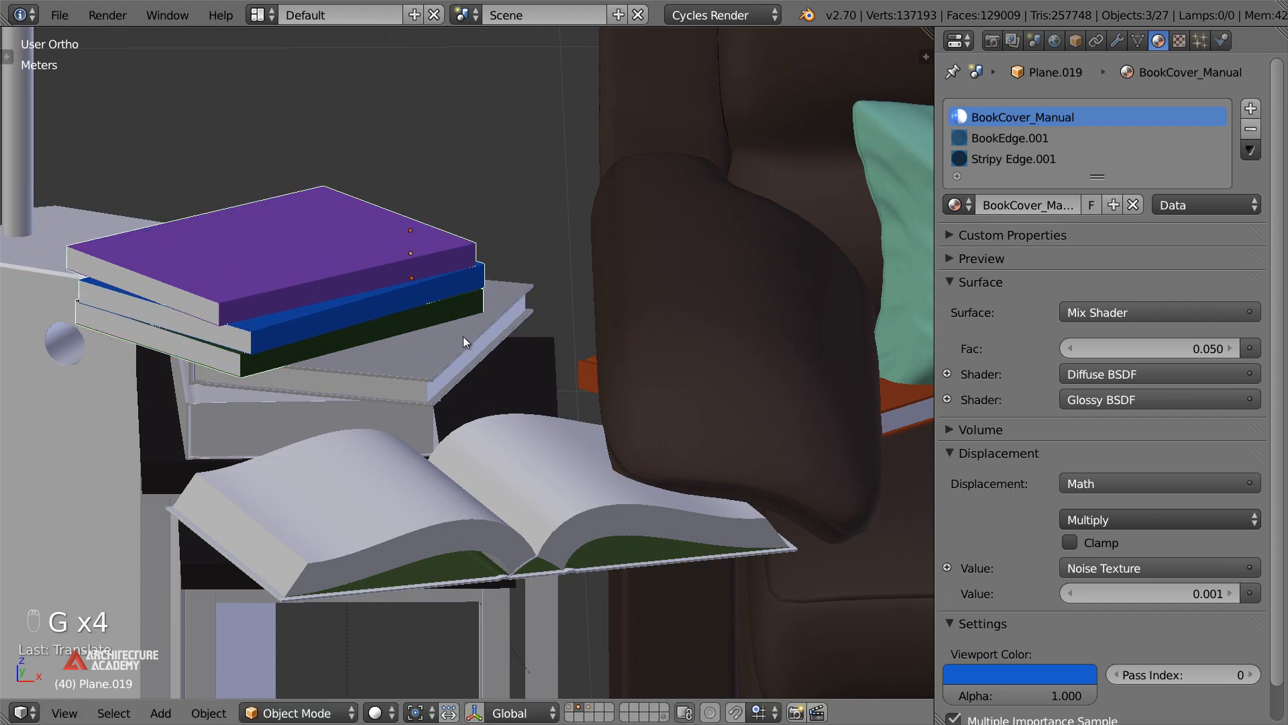
key("g")
key("x")
left_click(500, 339)
Reposition the upper grey book so it sits better beneath the coloured books
right_click(458, 363)
key("g")
left_click(388, 342)
right_click(372, 317)
right_click(374, 332)
right_click(382, 319)
right_click(376, 281)
right_click(412, 323, "shift")
scroll(471, 343, "down", 1)
key("z")
key("z")
right_click(480, 321)
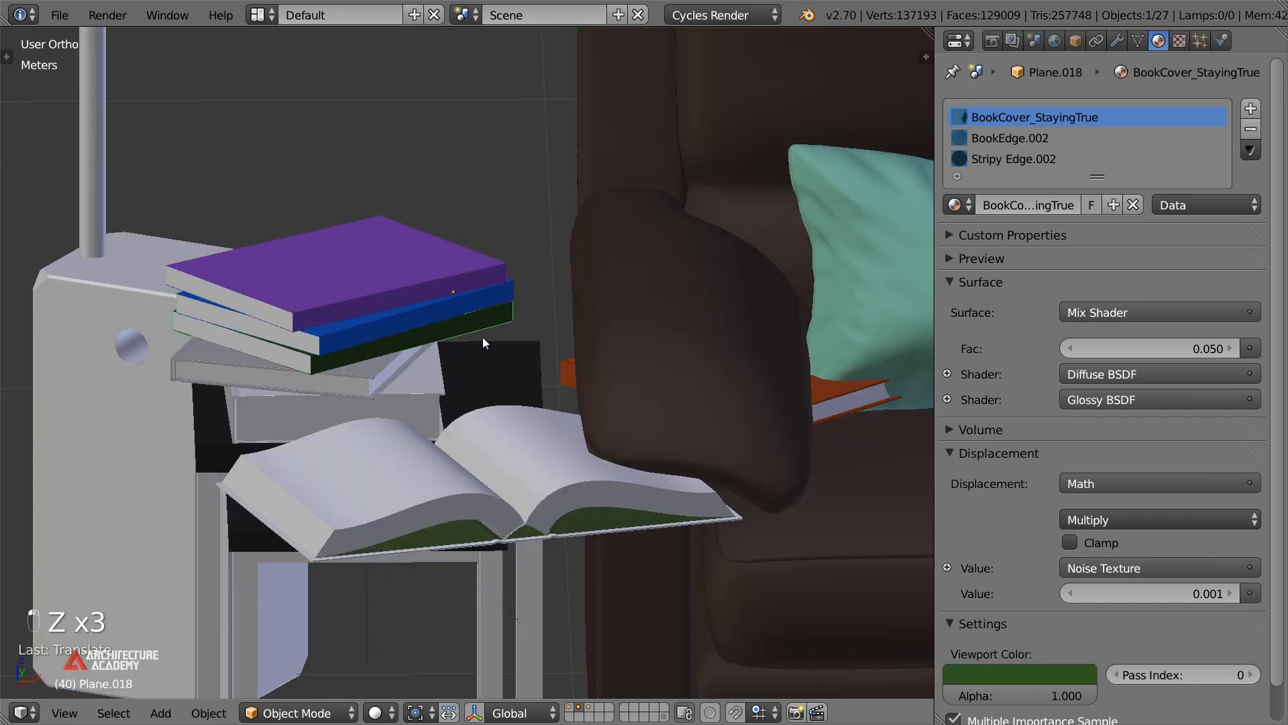
Raise the open book along Z above the pile and slide it sideways over the coloured books
middle_click_drag(481, 441, 365, 495, "shift")
right_click(374, 511)
scroll(390, 502, "down", 6)
key("g")
middle_click(408, 464)
left_click(418, 434)
middle_click_drag(452, 433, 581, 471)
key("g")
middle_click(531, 465)
left_click(484, 466)
Lower the open book about 4.4 cm along Z and fine-tune its height so it rests on the purple book
middle_click_drag(484, 465, 433, 397)
key("g")
key("g")
middle_click(390, 395)
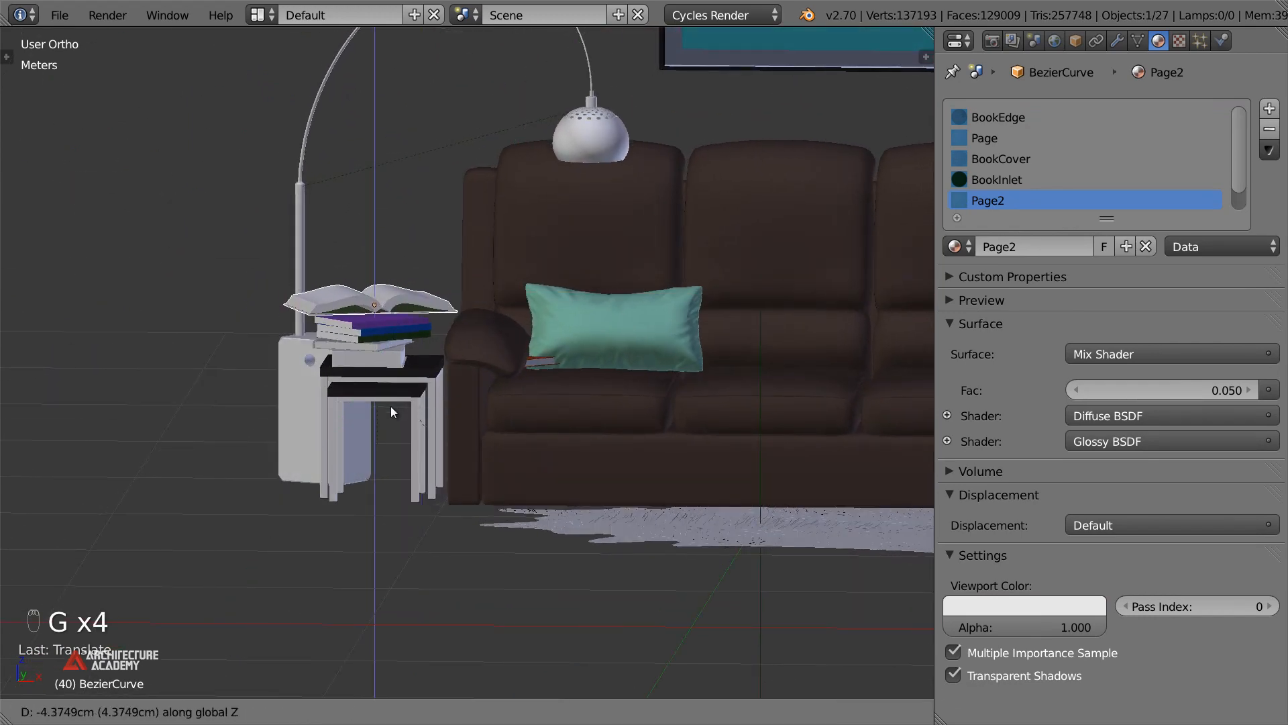
left_click(390, 412)
scroll(338, 315, "up", 5)
scroll(543, 480, "up", 3)
middle_click_drag(338, 314, 536, 442, "shift")
key("g")
middle_click(535, 444)
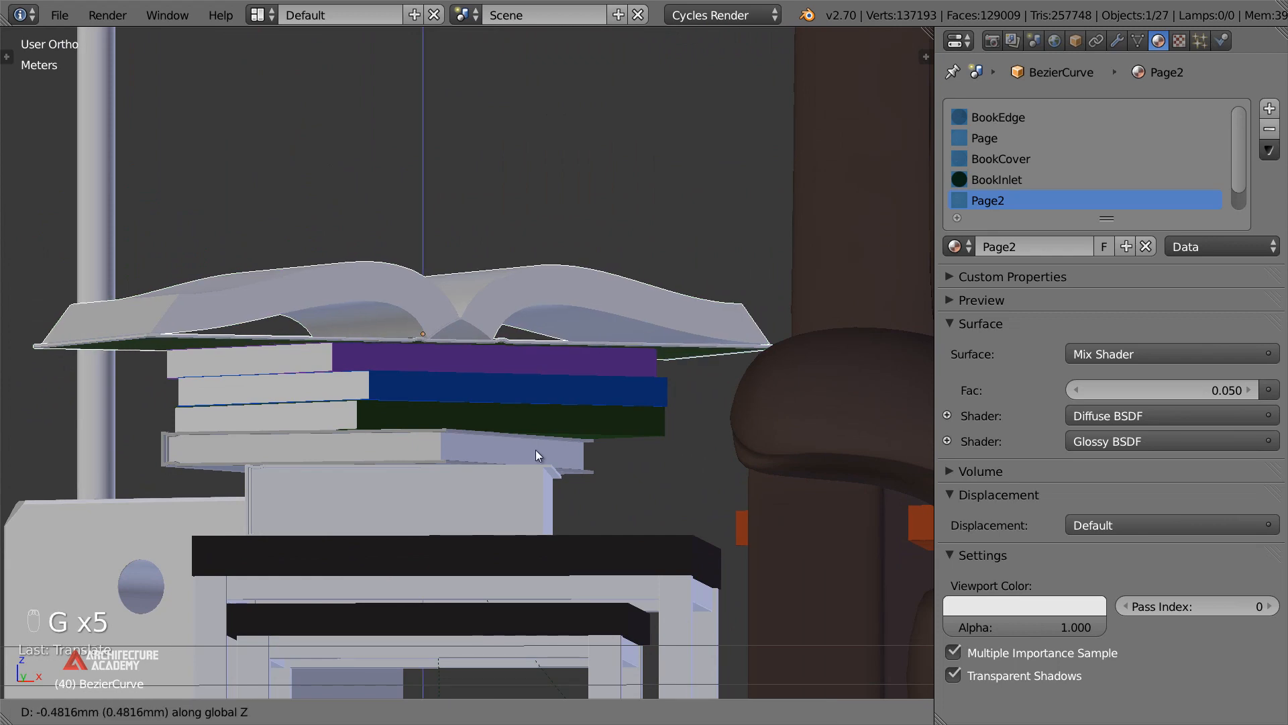
left_click(536, 450)
Check the individual books in the pile and review their arrangement from the camera view
right_click(475, 366)
right_click(476, 390)
right_click(478, 415)
scroll(509, 456, "down", 1)
scroll(509, 456, "down", 3)
middle_click_drag(510, 456, 418, 424)
scroll(517, 489, "down", 4)
middle_click_drag(418, 424, 407, 404)
key("KP_0")
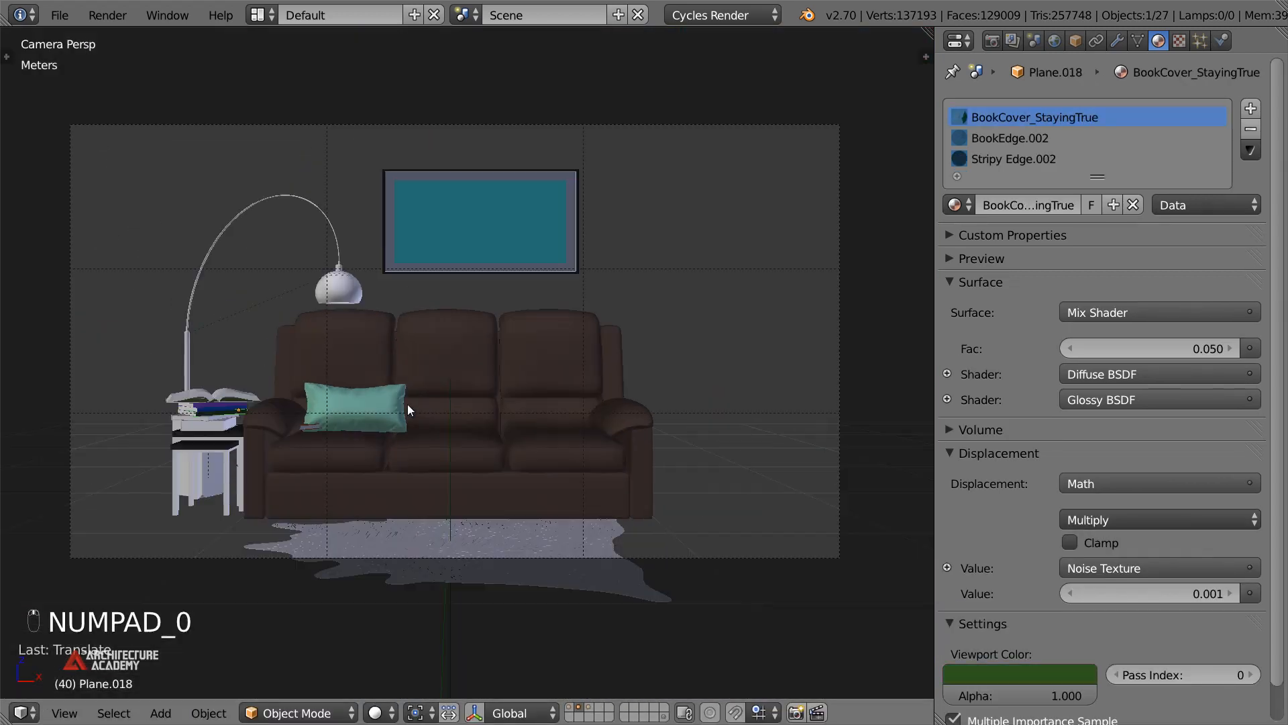
Rotate the open book about 17 degrees around the Z axis
scroll(407, 407, "down", 2)
scroll(408, 408, "up", 3)
right_click(204, 402)
key("r")
key("z")
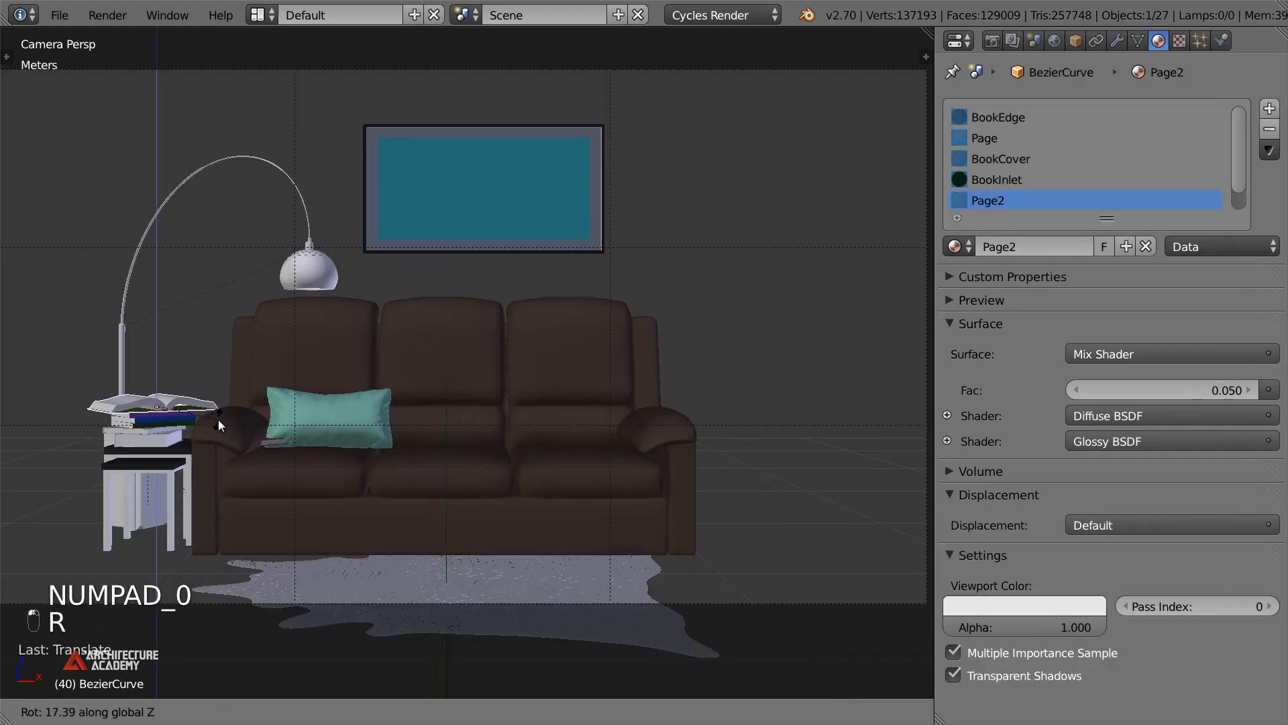
left_click(216, 420)
Deselect everything and examine the book pile on the side table up close
key("a")
middle_click_drag(218, 422, 332, 475)
scroll(332, 475, "up", 3)
scroll(332, 475, "up", 3)
middle_click_drag(414, 406, 573, 414, "shift")
scroll(464, 164, "up", 2)
scroll(573, 414, "up", 3)
middle_click_drag(338, 381, 579, 534, "shift")
scroll(579, 535, "up", 2)
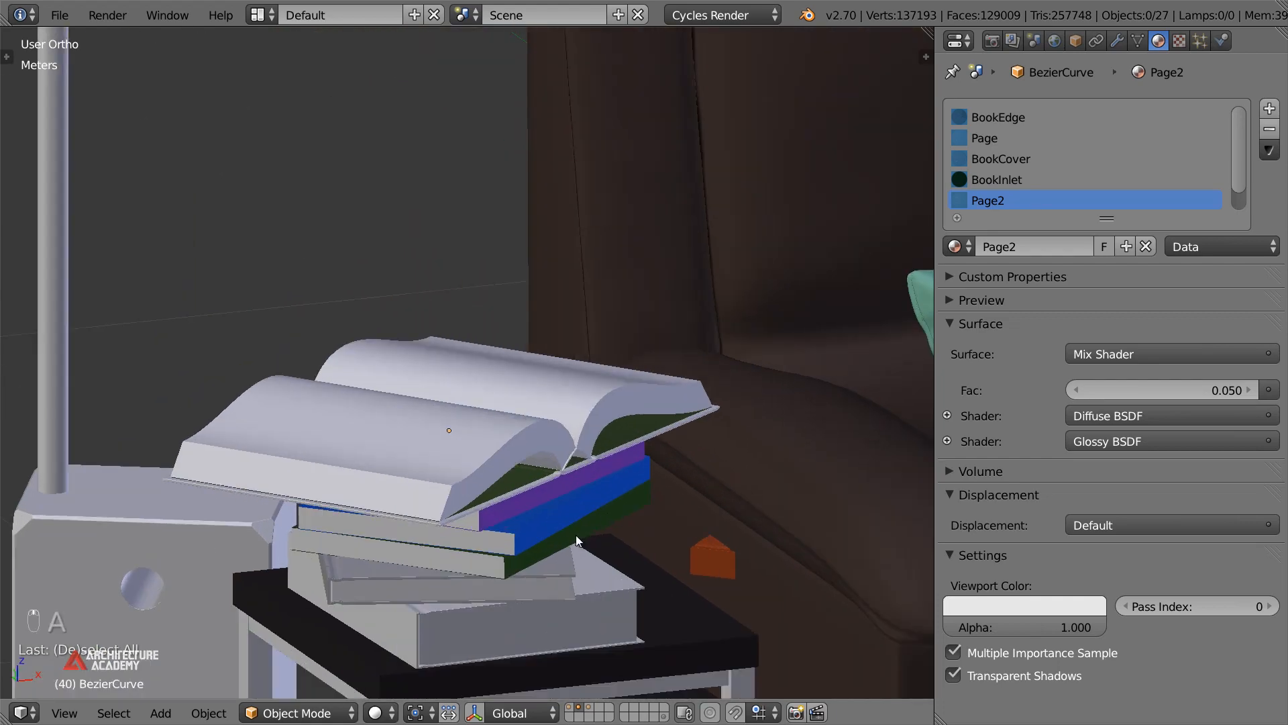
middle_click_drag(569, 595, 538, 492, "shift")
Select all six books in the pile on the side table, including the open book on top
right_click(540, 503)
right_click(519, 490)
right_click(518, 494, "shift")
right_click(527, 442, "shift")
right_click(462, 415, "shift")
right_click(462, 412, "shift")
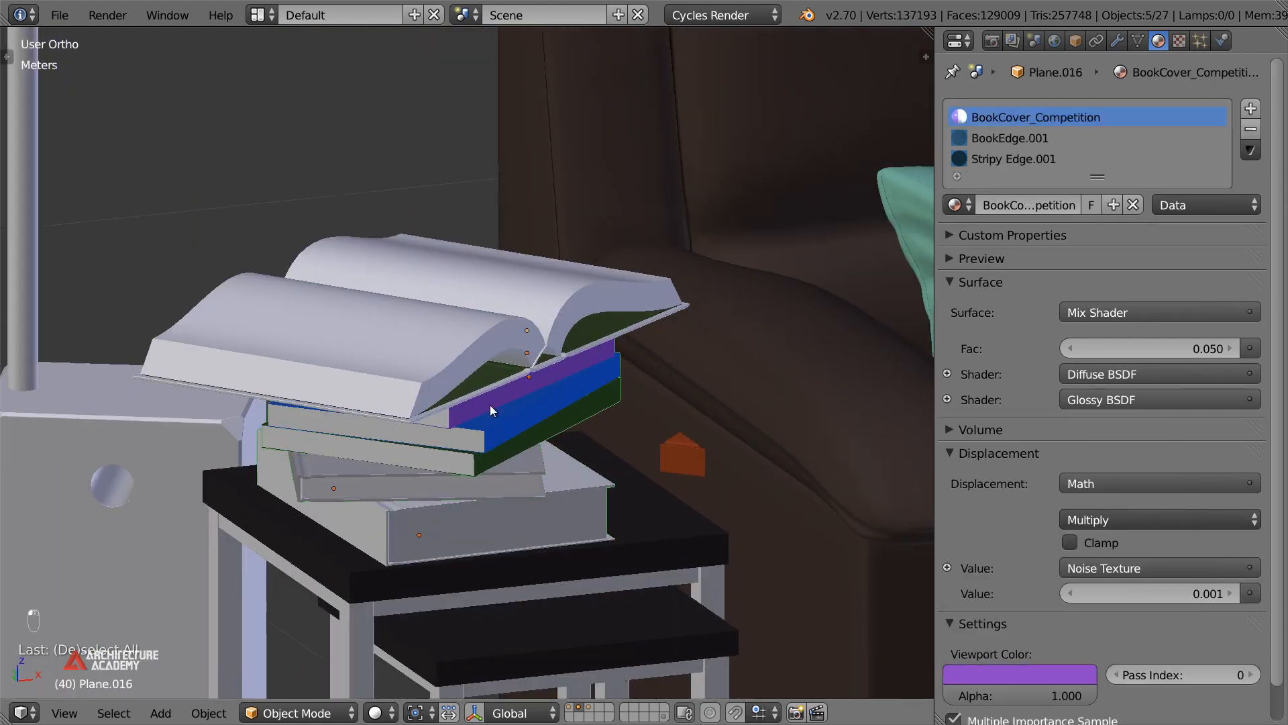
key("z")
scroll(488, 407, "down", 4)
key("z")
right_click(452, 368, "shift")
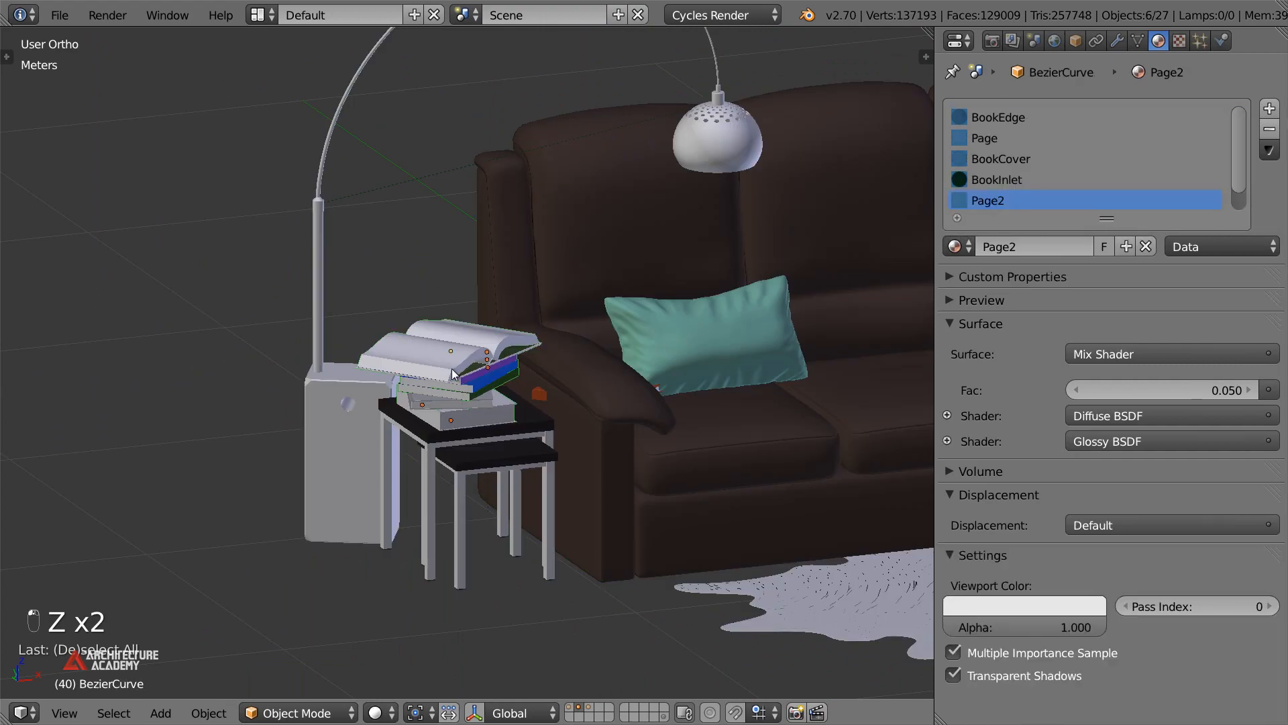
Try duplicating the selected books along X to the opposite end of the couch, and delete the copies
key("KP_7")
key("z")
middle_click_drag(402, 371, 378, 340, "shift")
scroll(377, 341, "up", 4)
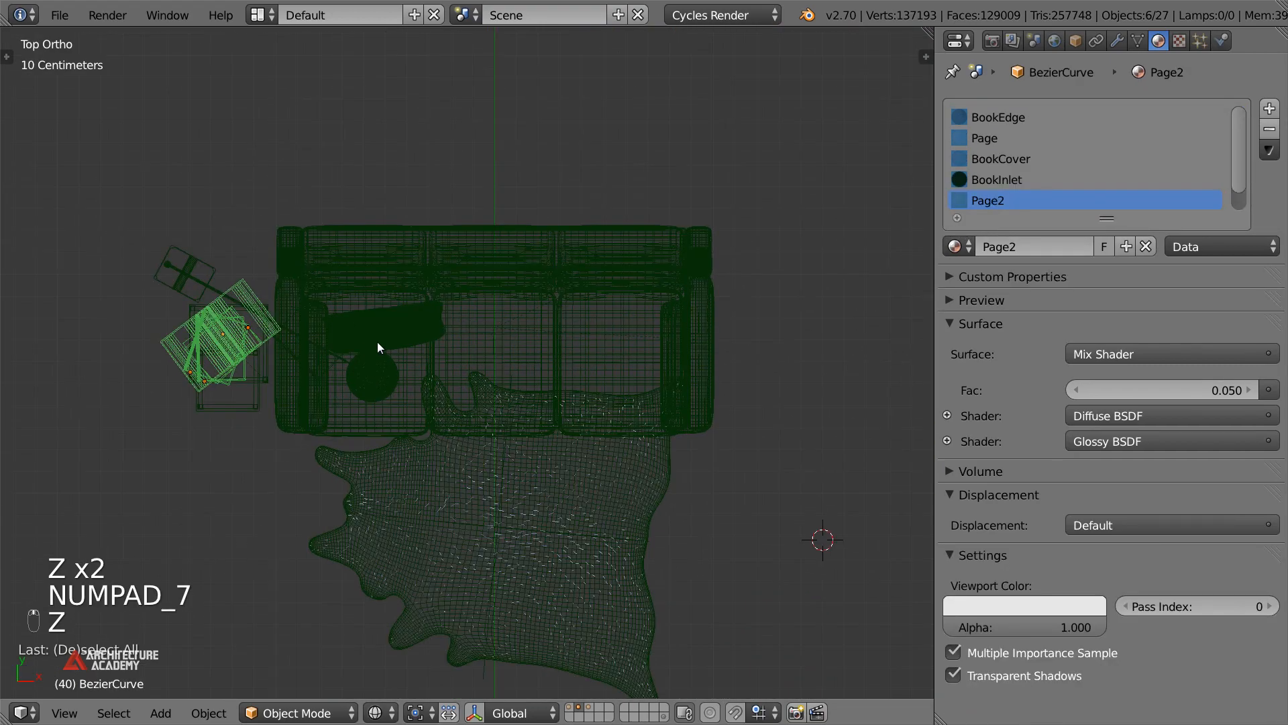
scroll(238, 346, "down", 4)
middle_click_drag(496, 363, 399, 349, "shift")
key("shift+d")
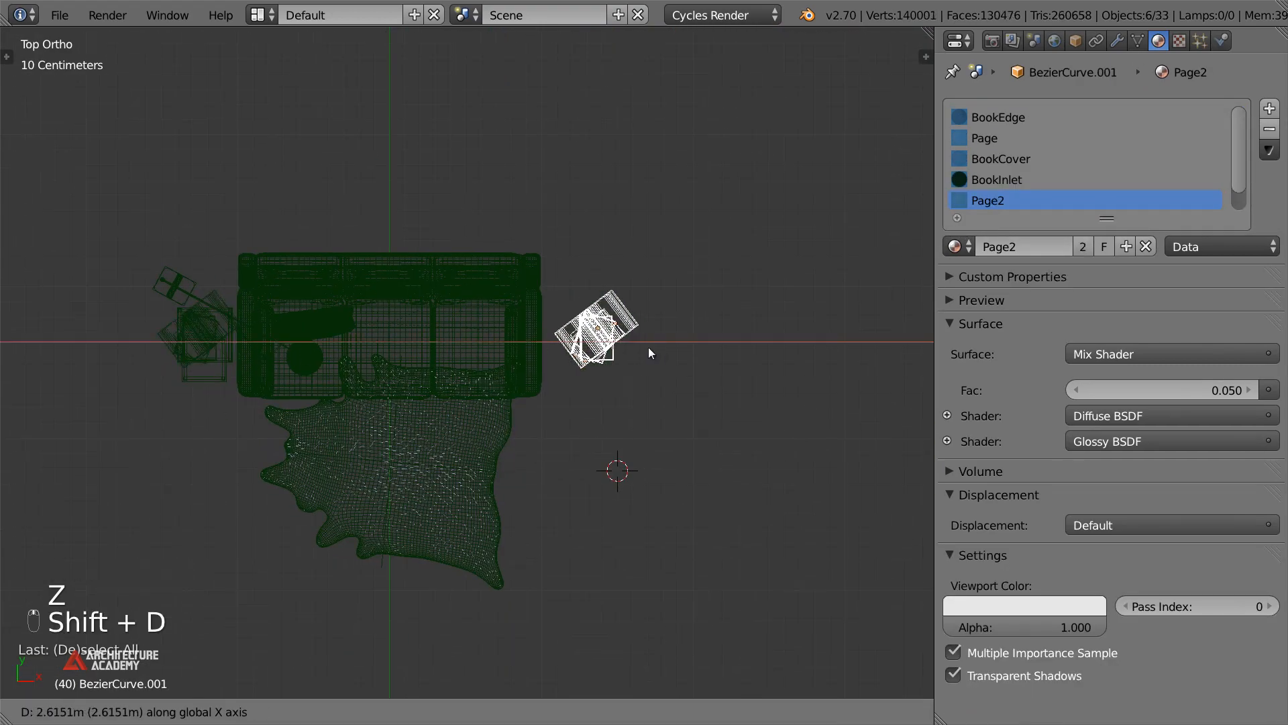
left_click(645, 348)
middle_click_drag(636, 346, 595, 350, "shift")
key("x")
left_click(595, 350)
Reselect the pile of books on the side table, including the open book
key("z")
mouse_move(241, 353)
middle_mouse_down()
mouse_move(296, 345)
mouse_move(554, 219)
middle_mouse_up()
scroll(431, 296, "up", 6)
left_click(154, 129)
left_click(145, 116, "shift")
left_click(145, 101, "shift")
left_click(146, 94, "shift")
middle_click_drag(322, 136, 490, 408, "shift")
middle_click_drag(491, 407, 457, 342)
middle_click_drag(455, 344, 785, 523, "shift")
left_click(321, 362, "shift")
left_click(318, 354, "shift")
Add the missing book to the pile selection and make a linked duplicate along X beyond the opposite end of the couch
key("z")
scroll(407, 368, "down", 3)
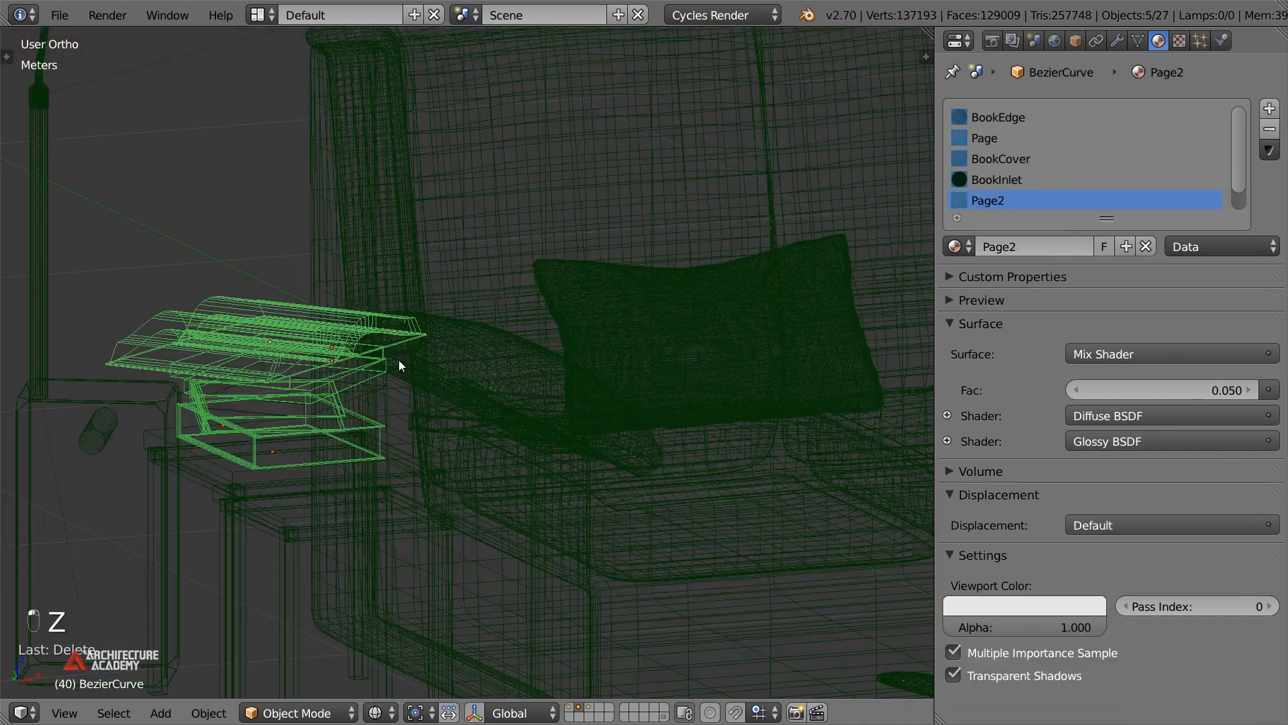
middle_click_drag(407, 371, 329, 306)
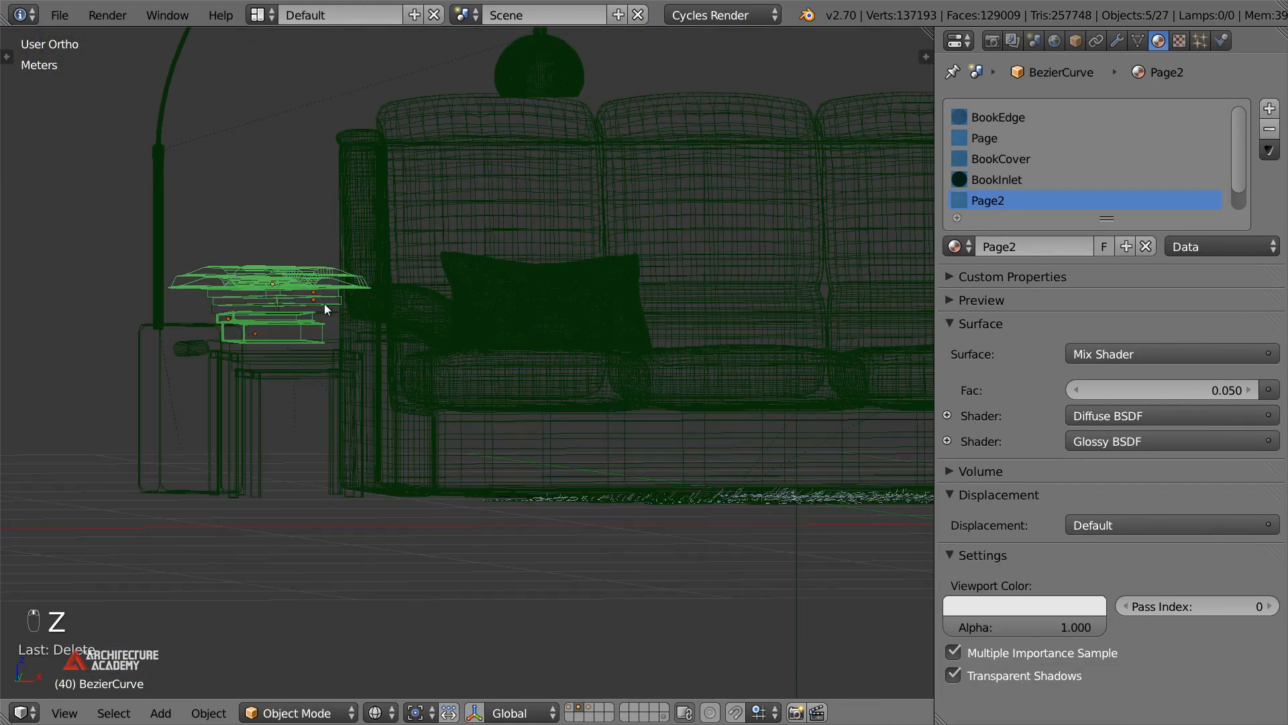
left_click(326, 309, "shift")
key("KP_7")
scroll(344, 309, "down", 3)
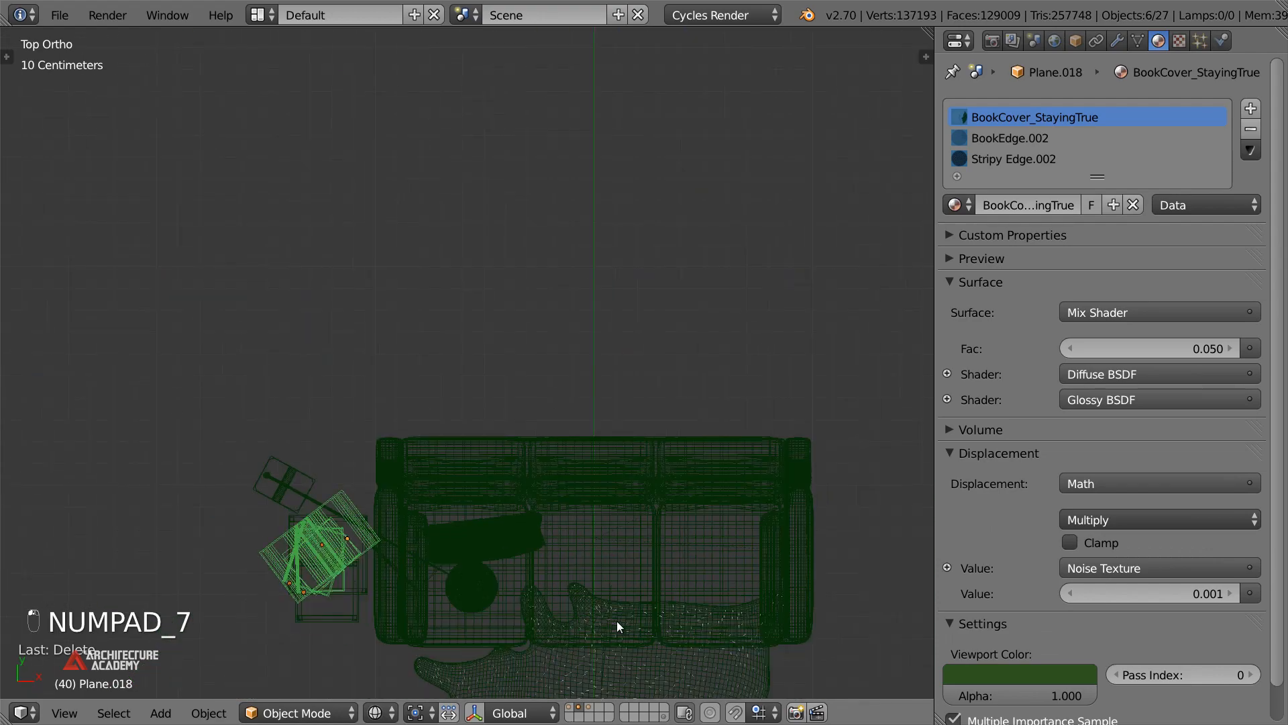
middle_click_drag(604, 599, 363, 387, "shift")
key("alt+d")
key("x")
left_click(822, 386)
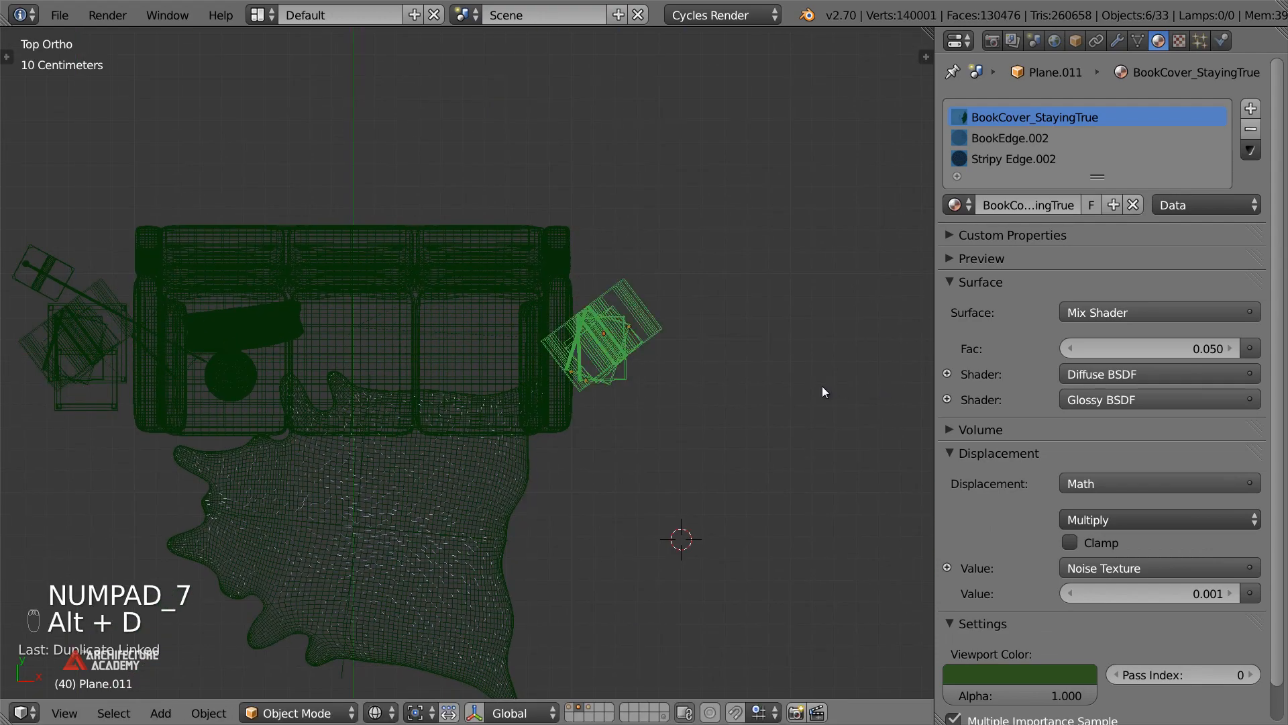
Lower the duplicated book pile along Z to floor level and shift it along X beside the couch
key("KP_1")
scroll(822, 386, "up", 4)
key("g")
key("z")
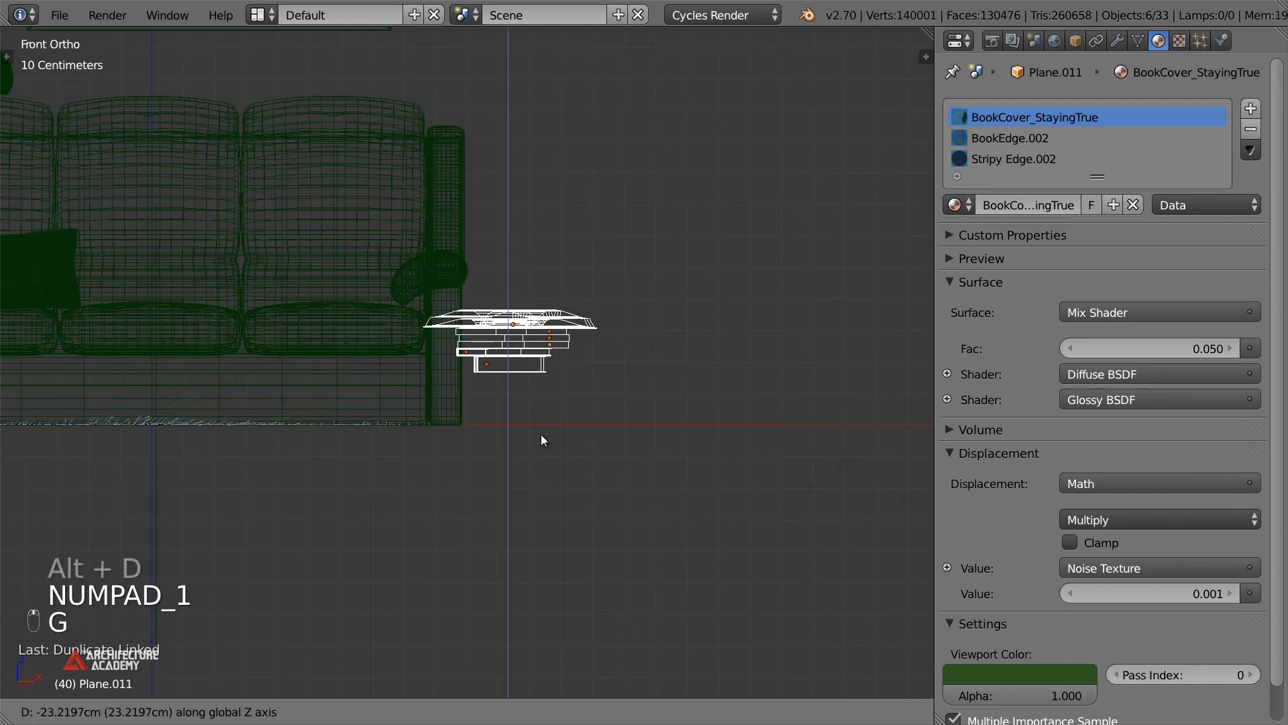
left_click(546, 465)
middle_click_drag(517, 423, 456, 403, "shift")
scroll(478, 417, "up", 5)
key("g")
key("x")
left_click(502, 411)
Select the blue and green books in the floor pile, rotate them about Z and adjust their height
key("z")
scroll(518, 402, "down", 1)
right_click(462, 403)
right_click(460, 380, "shift")
right_click(462, 375, "shift")
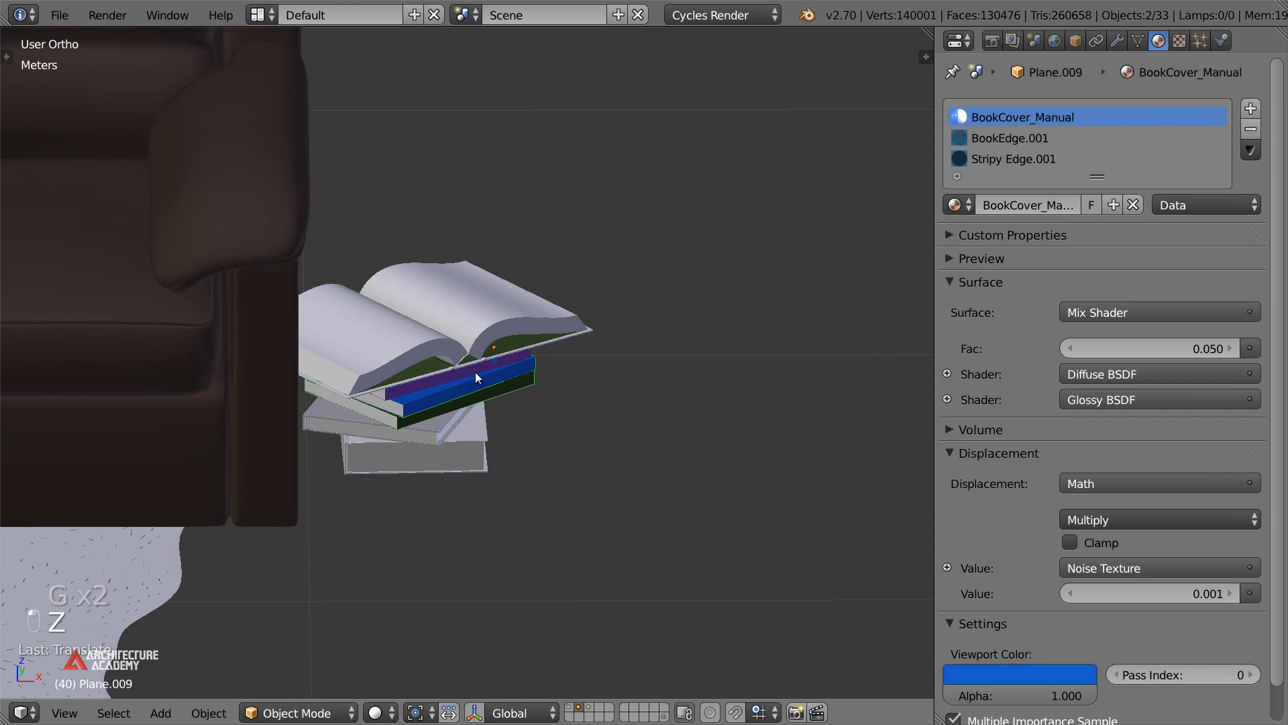
key("r")
key("z")
key("g")
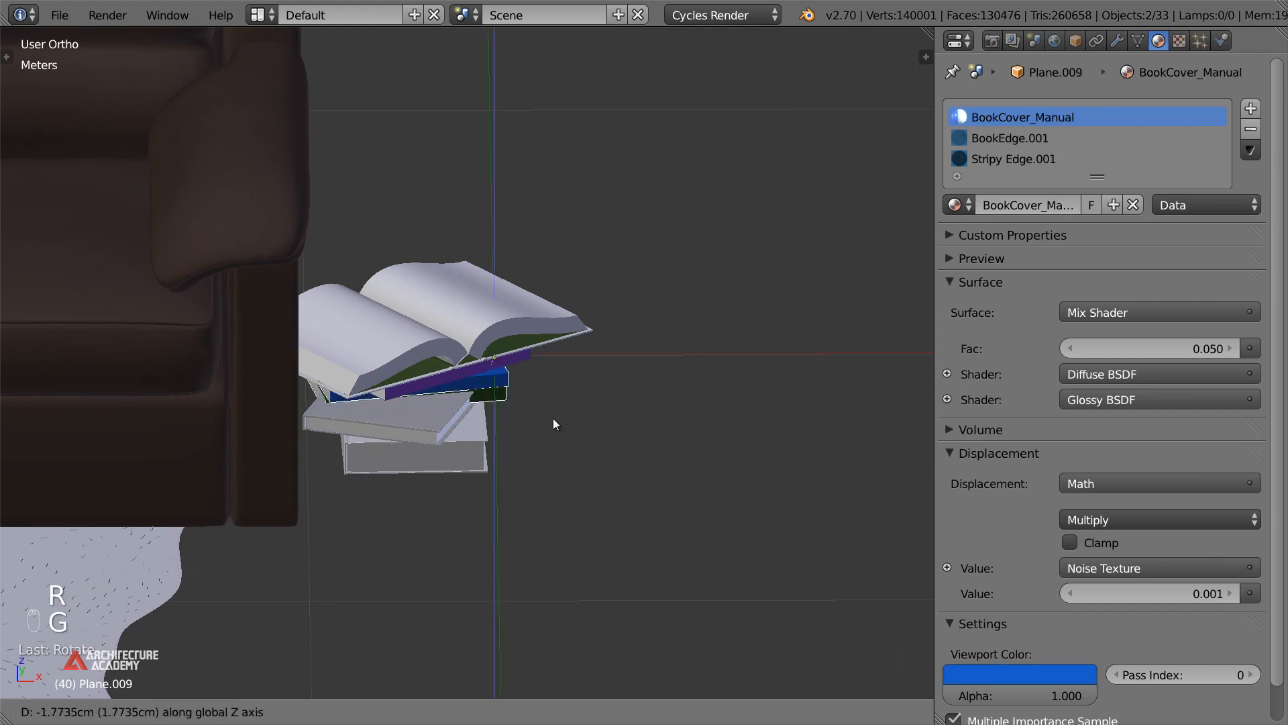
left_click(554, 402)
Move the blue and green books slightly and rotate them further about Z to vary the stack
middle_click_drag(554, 402, 501, 399)
key("g")
key("g")
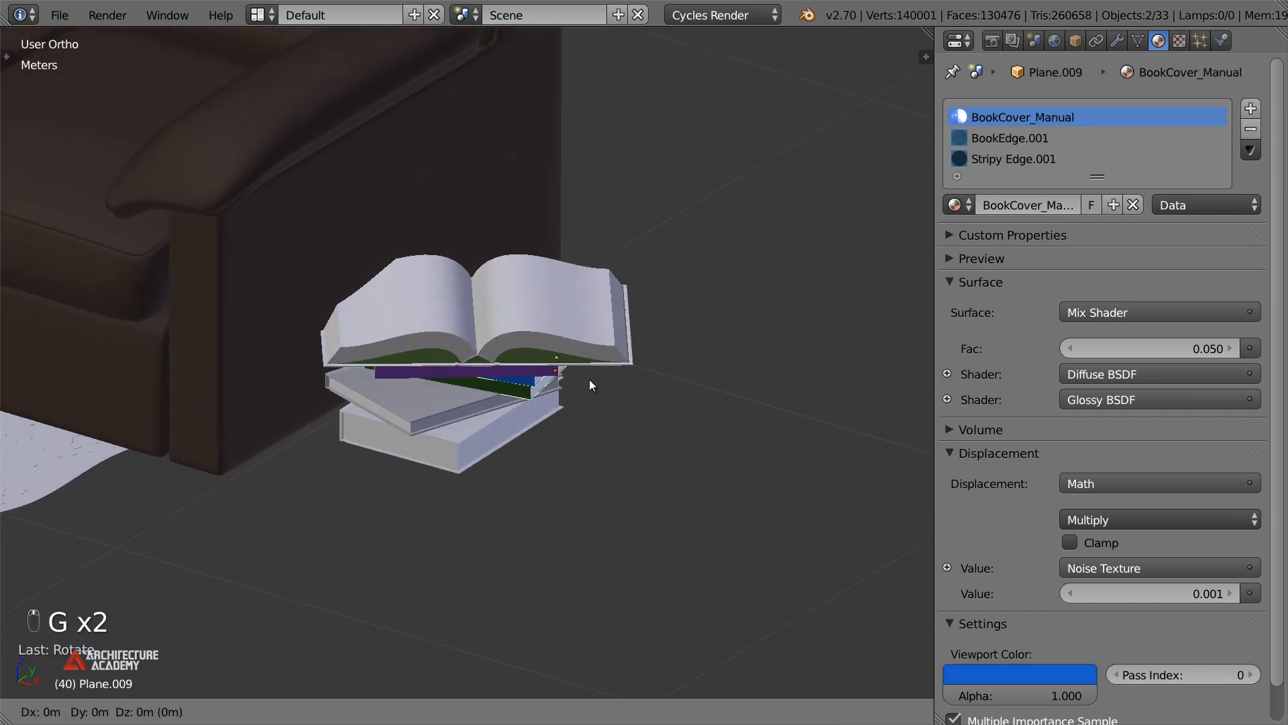
left_click(618, 368)
key("r")
key("z")
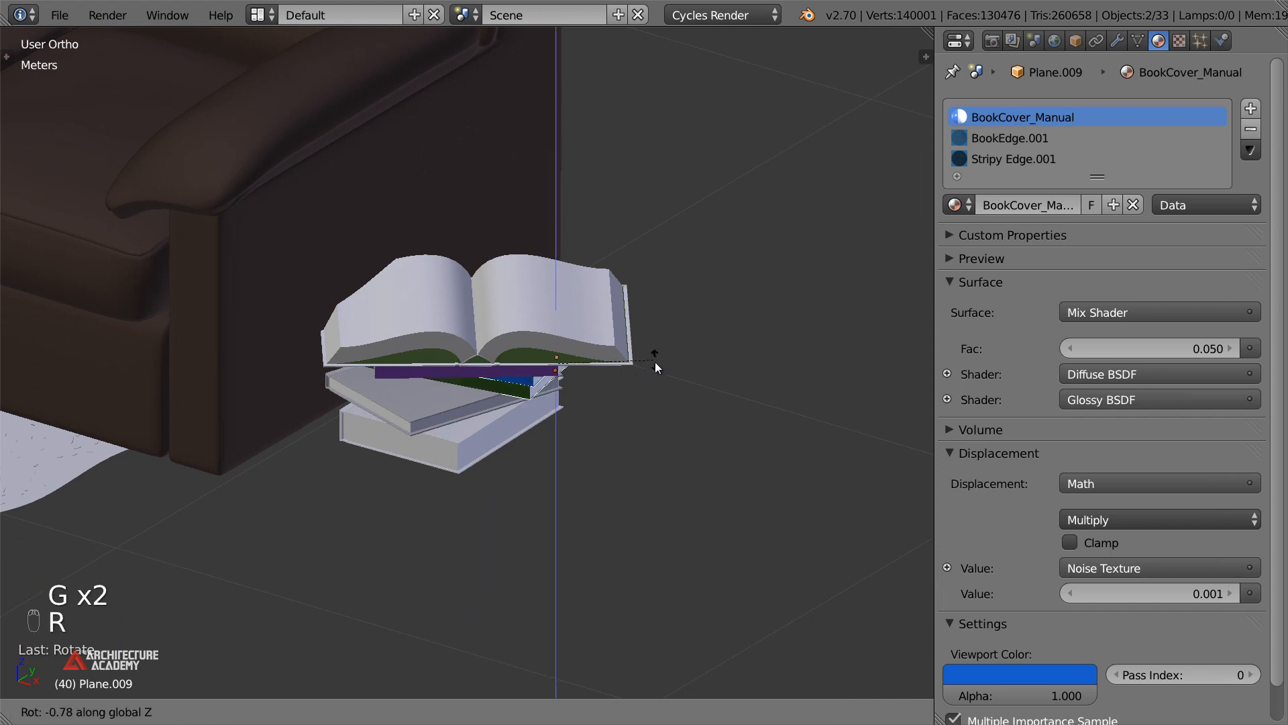
left_click(523, 432)
Move the blue and green books along X and Z so they sit within the floor pile
key("g")
key("x")
left_click(615, 384)
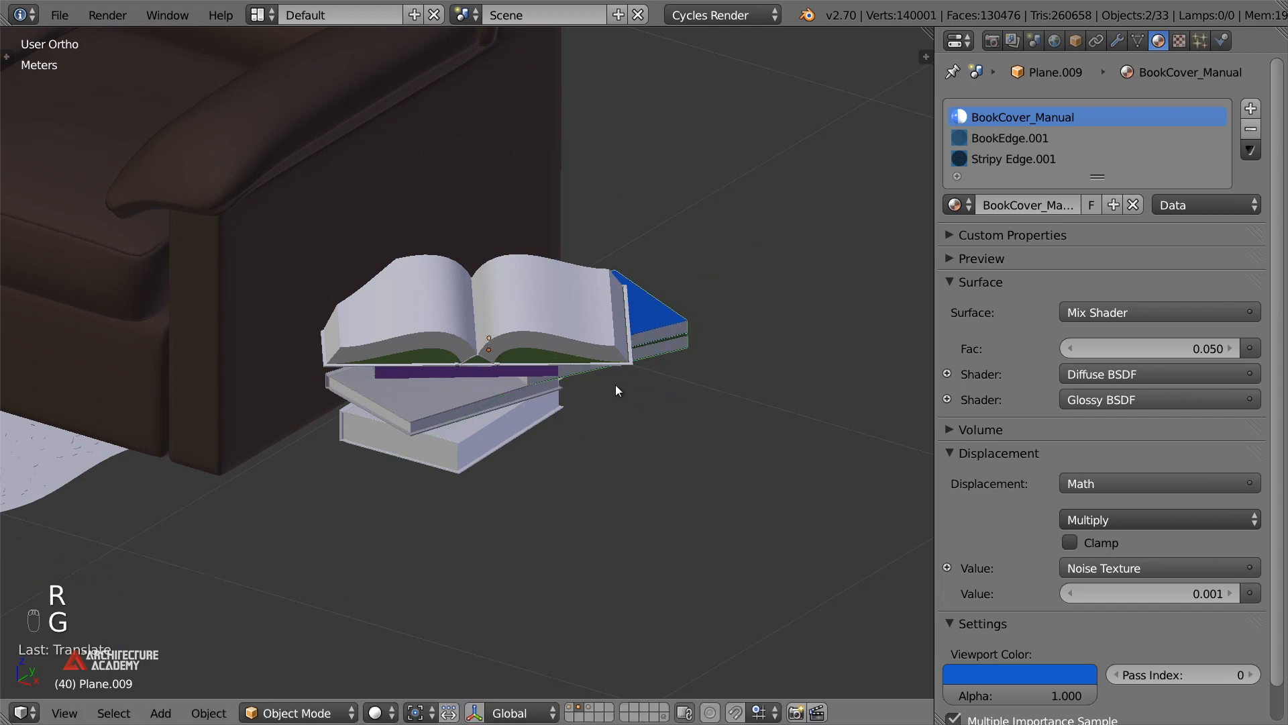
key("g")
key("x")
left_click(538, 404)
key("g")
key("z")
left_click(537, 403)
key("g")
key("x")
left_click(514, 369)
Delete the open book on top of the floor pile
right_click(523, 367)
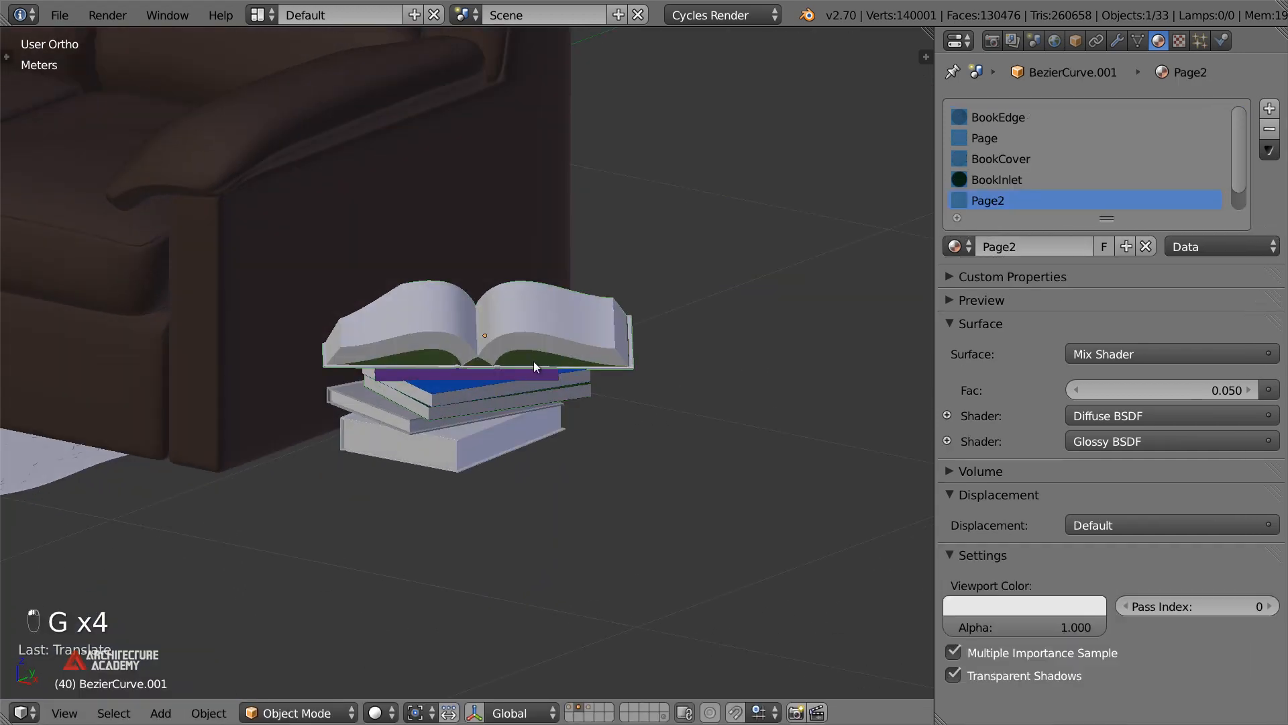
key("x")
left_click(559, 359)
Make a linked duplicate of the thick bottom book, raise it along Z and rotate it about Z
right_click(471, 426)
right_click(462, 433)
key("alt+d")
key("z")
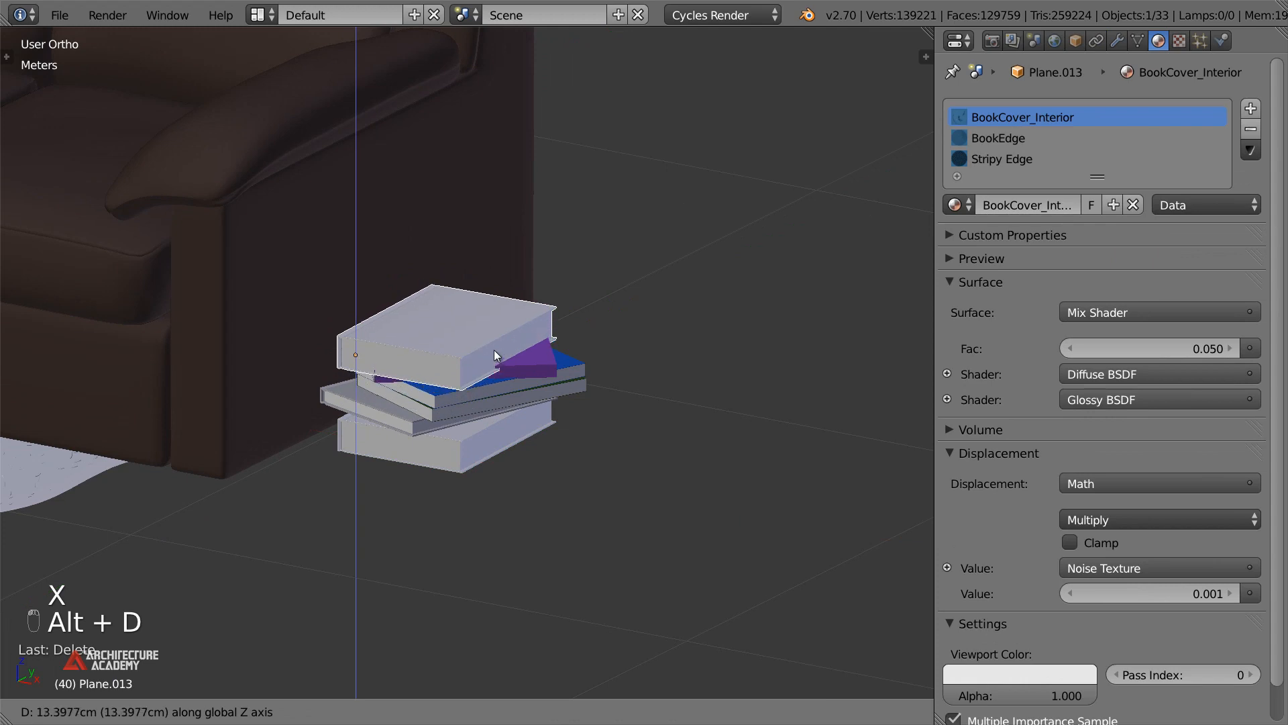
left_click(494, 345)
key("r")
key("z")
left_click(267, 458)
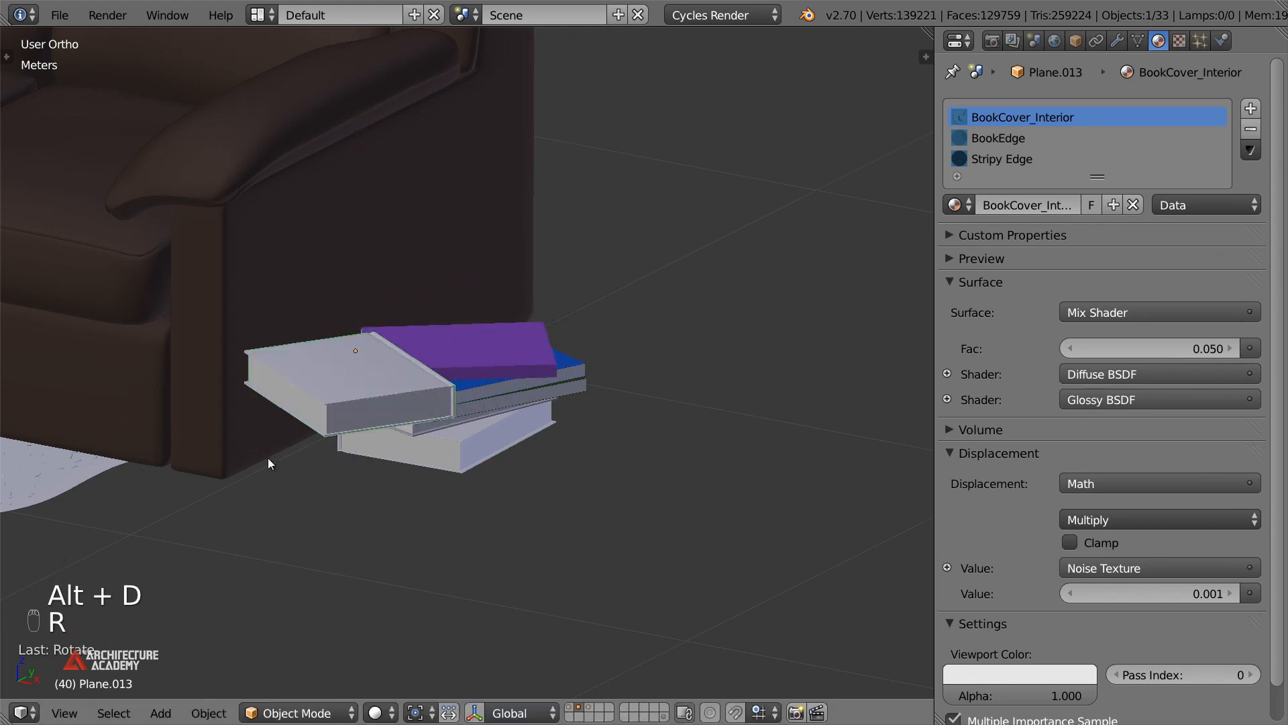
Position the duplicated thick book on top of the purple book, adjusting it along Z and X
key("g")
key("z")
left_click(474, 367)
middle_click_drag(473, 368, 499, 365)
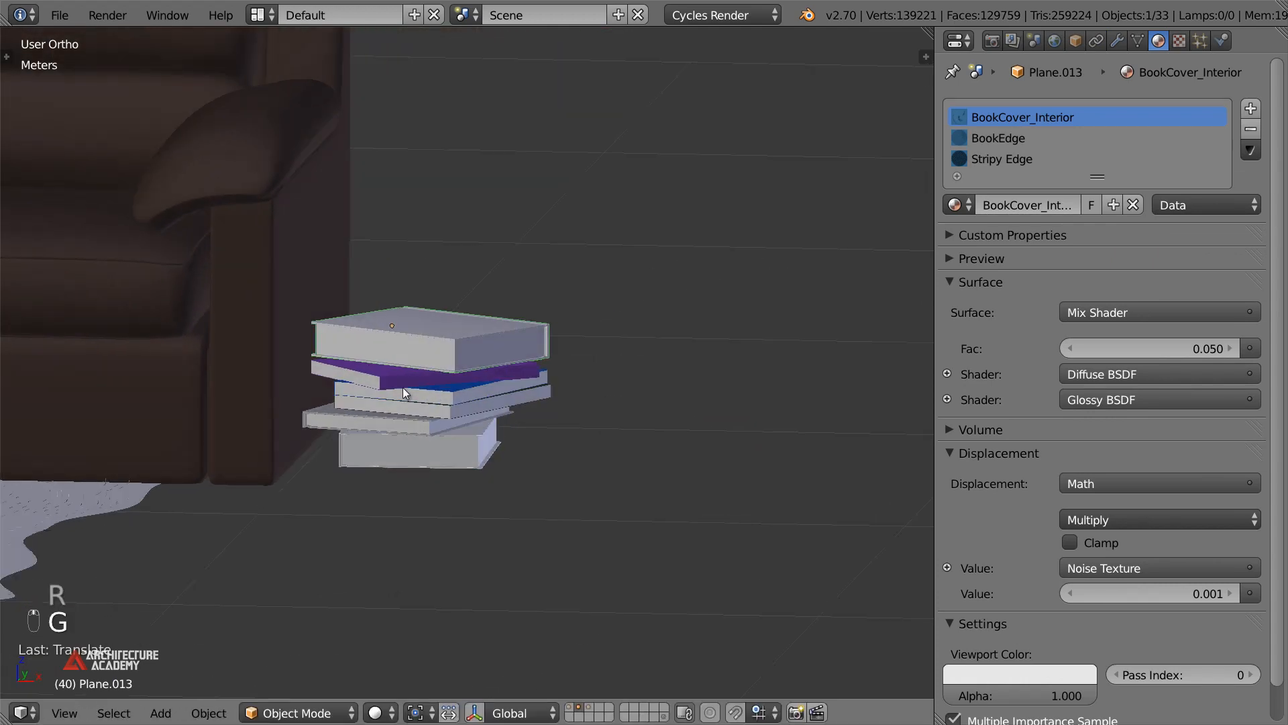
right_click(498, 367)
key("g")
key("x")
left_click(400, 385)
Adjust the heights of the top thick book and the purple book beneath it along Z
right_click(440, 354)
middle_click_drag(400, 385, 491, 371)
key("g")
middle_click(449, 356)
left_click(451, 356)
right_click(421, 370)
scroll(491, 372, "up", 3)
key("g")
middle_click(491, 369)
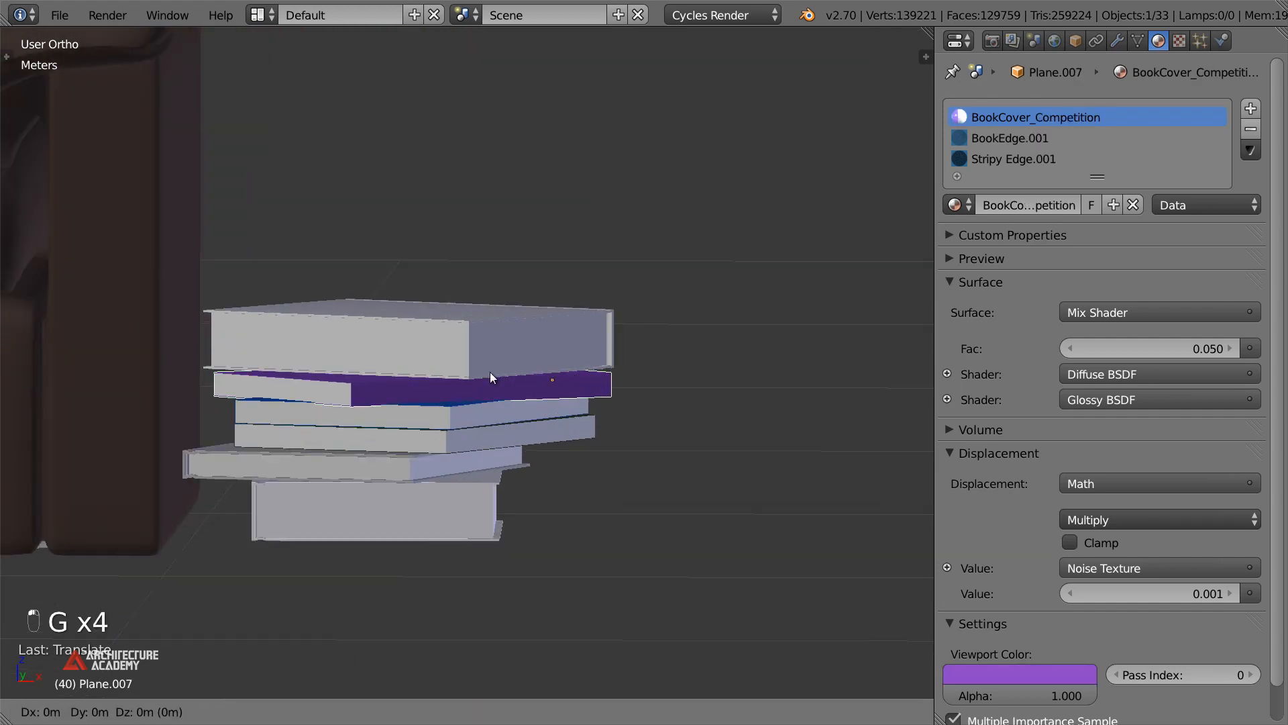
left_click(499, 359)
Nudge the thick and purple books together along Z, and fine-tune the thick book's height separately
right_click(499, 360)
right_click(508, 381, "shift")
key("g")
middle_click(511, 379)
left_click(510, 370)
right_click(510, 369)
key("g")
middle_click(510, 367)
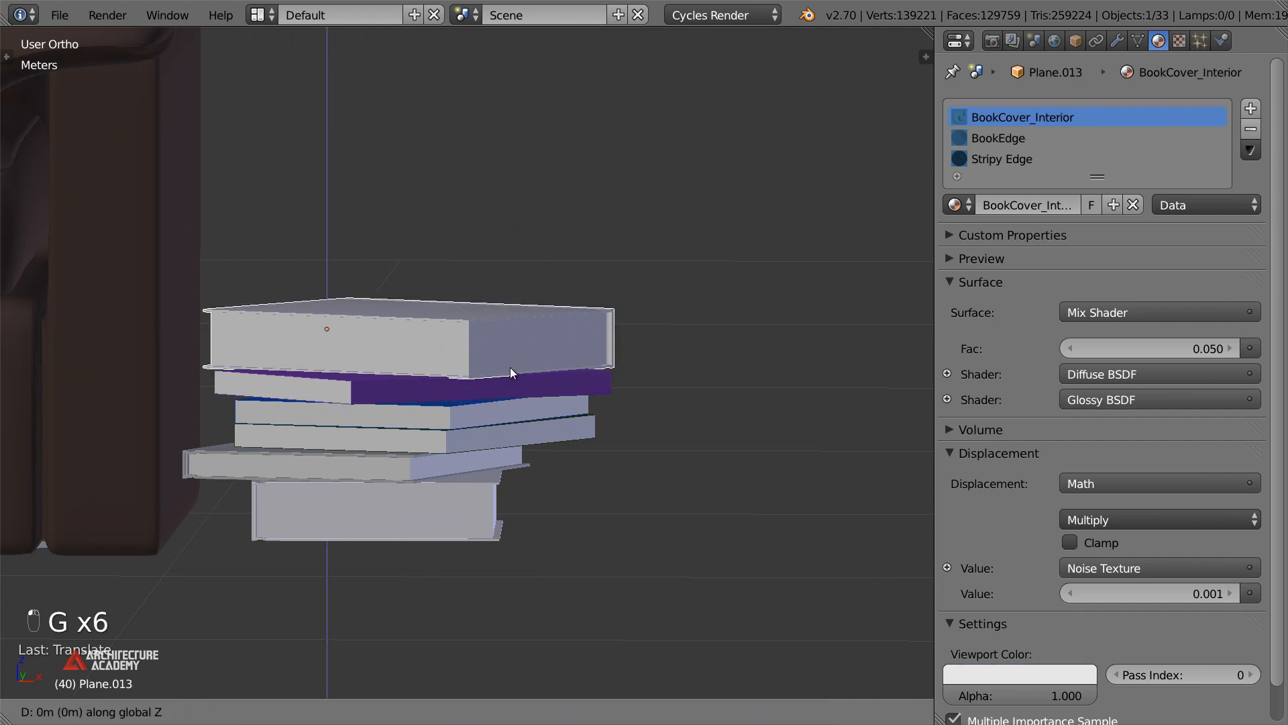
left_click(510, 359)
Make a linked duplicate of the five books beneath the top one and raise it along Z above the pile
middle_click_drag(513, 448, 490, 457)
right_click(488, 458)
right_click(371, 453)
right_click(375, 440, "shift")
right_click(404, 426, "shift")
right_click(437, 364, "shift")
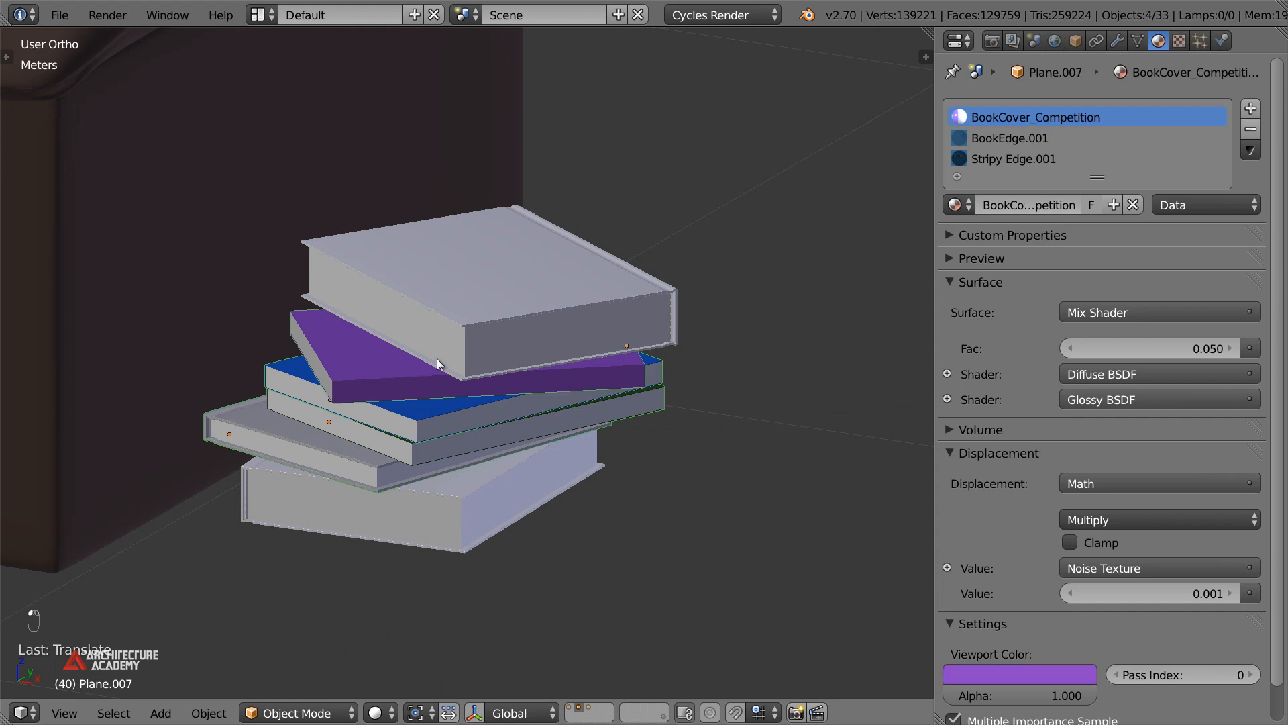
right_click(492, 473, "shift")
scroll(521, 456, "down", 3)
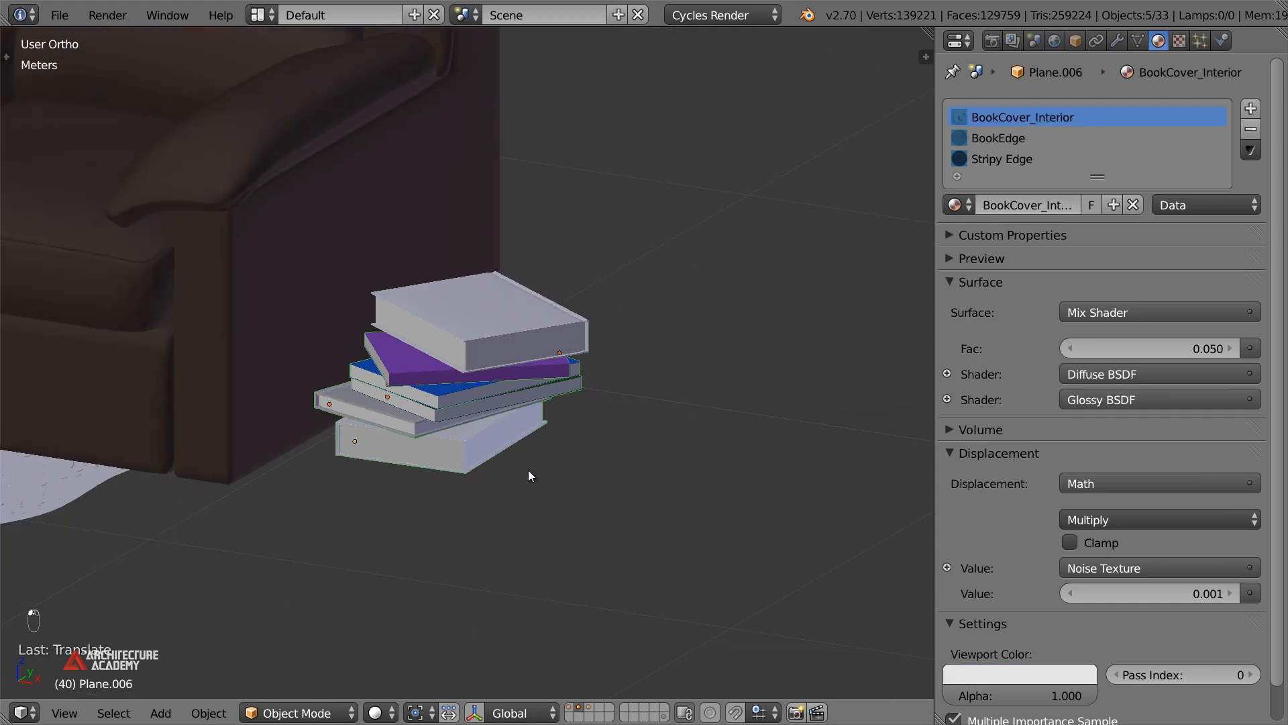
key("alt+d")
key("z")
left_click(528, 341)
Rotate the five duplicated books about Z and reposition them along Y and Z over the lower stack
key("r")
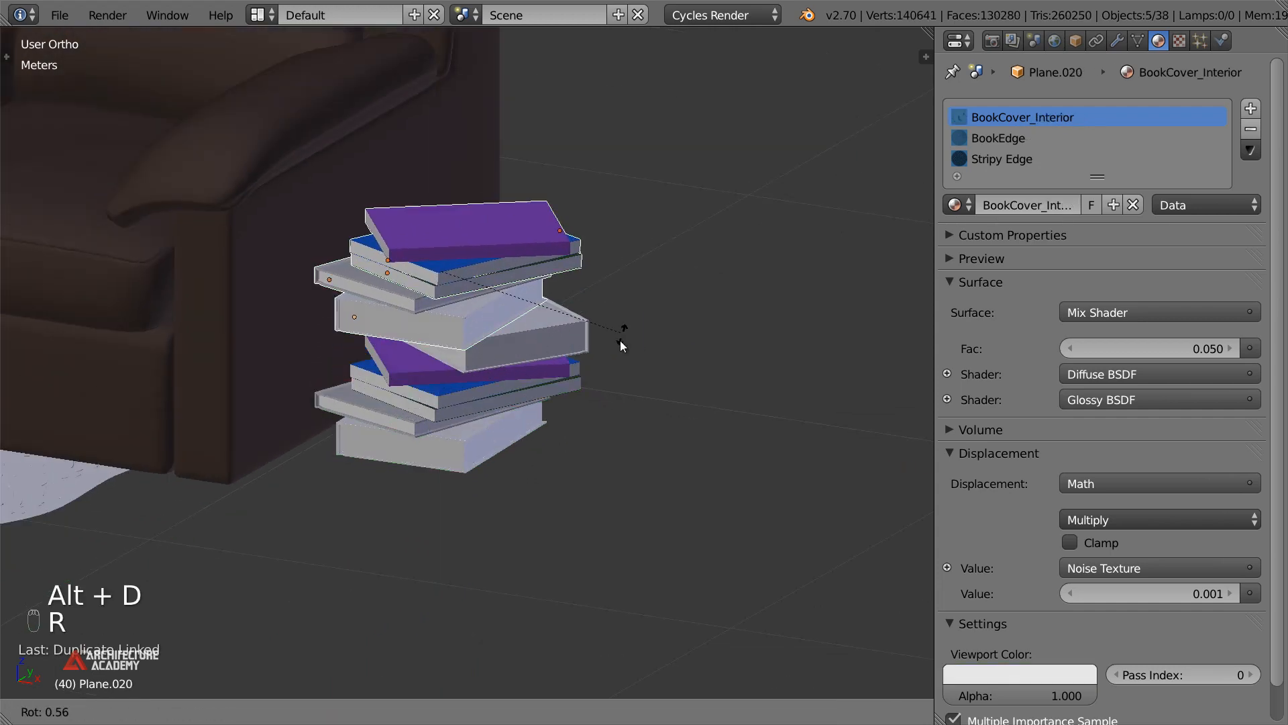
key("z")
left_click(306, 411)
key("g")
key("y")
left_click(324, 389)
mouse_move(323, 389)
middle_mouse_down()
mouse_move(455, 343)
mouse_move(338, 379)
middle_mouse_up()
key("g")
key("z")
left_click(454, 365)
key("g")
left_click(389, 363)
Delete the extra thick book where the duplicated books meet the lower stack
right_click(518, 335)
middle_click_drag(518, 336, 549, 288)
key("x")
left_click(522, 322)
Lower the upper green book along Z onto the thick book
right_click(553, 291)
scroll(549, 288, "up", 2)
key("g")
key("z")
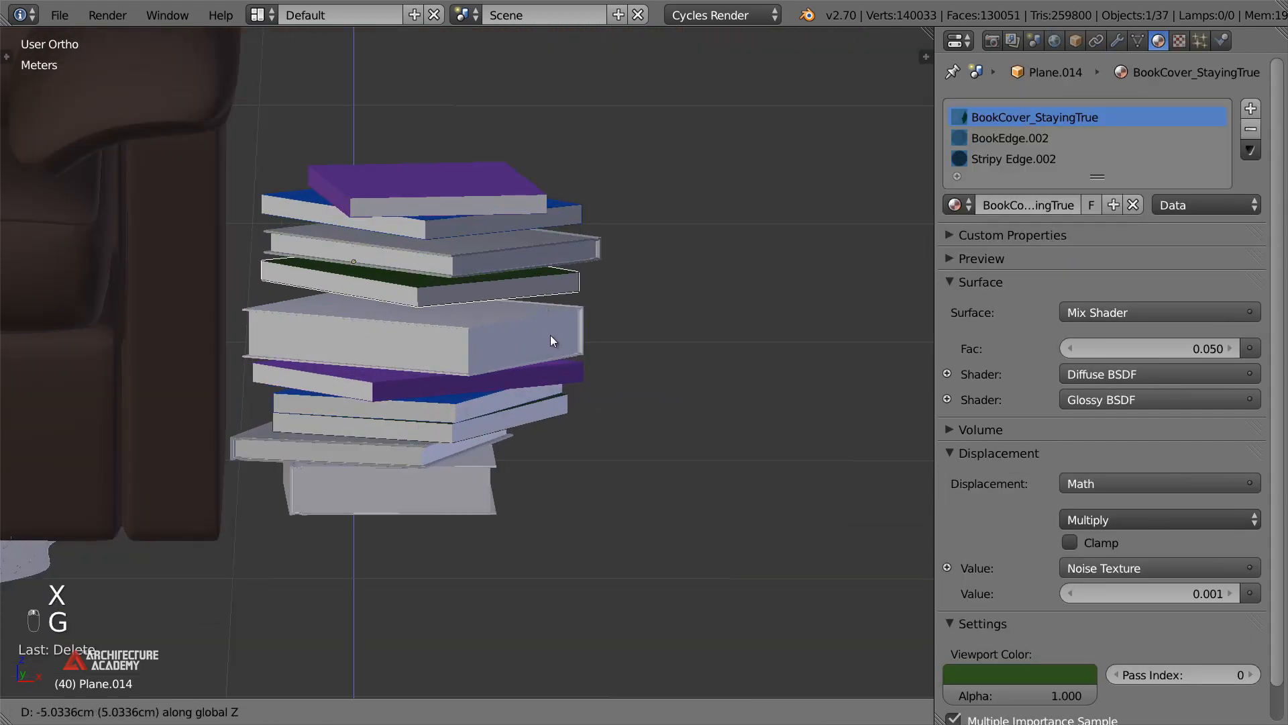
left_click(550, 332)
Select the purple and blue books at the top of the stack and lower them along Z onto the book beneath
right_click(511, 231)
right_click(504, 216)
right_click(498, 224)
right_click(495, 230, "shift")
key("g")
key("z")
left_click(496, 252)
Add the grey and green books to the selection and lower the four upper books along Z onto the thick book
right_click(495, 274, "shift")
right_click(494, 290, "shift")
key("g")
key("z")
left_click(494, 315)
Rotate the four upper books about Z and shift them along X to centre them over the stack
scroll(619, 354, "down", 7)
scroll(574, 412, "up", 3)
key("r")
key("z")
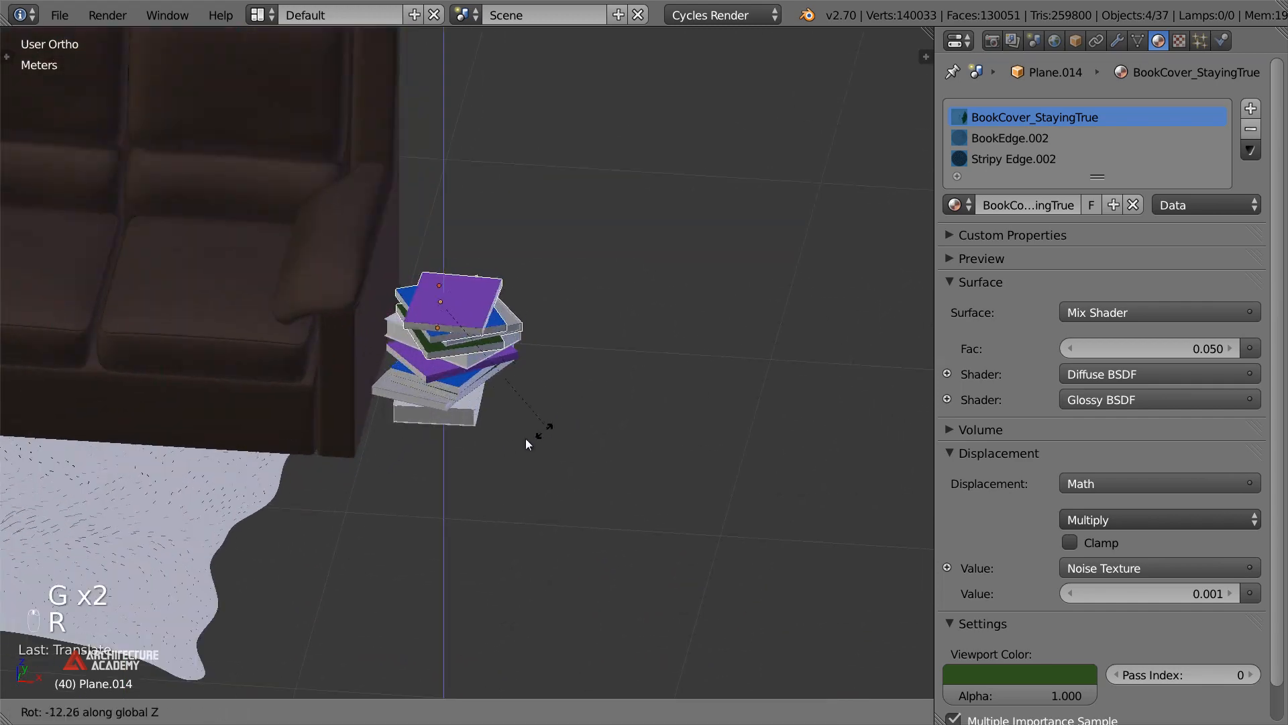
left_click(428, 453)
key("g")
key("x")
left_click(440, 450)
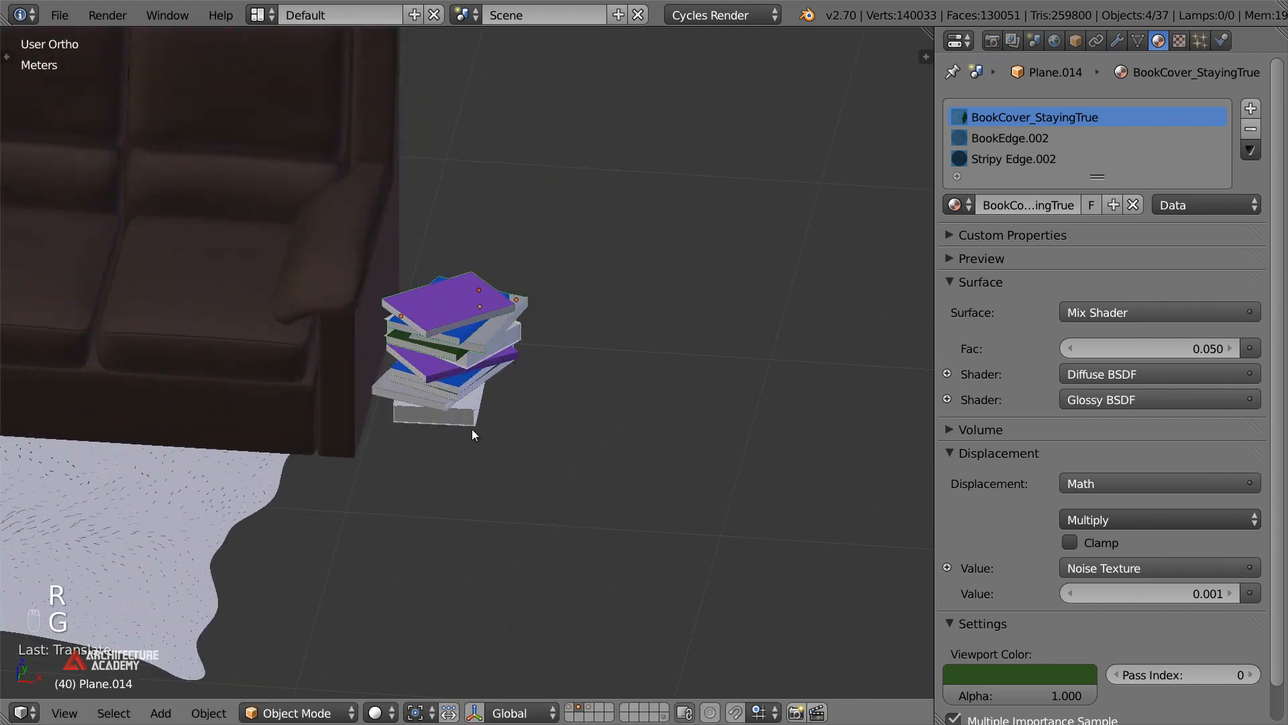
Raise the blue book near the top of the stack along Z above the purple book
key("KP_0")
scroll(650, 522, "up", 3)
scroll(444, 446, "up", 2)
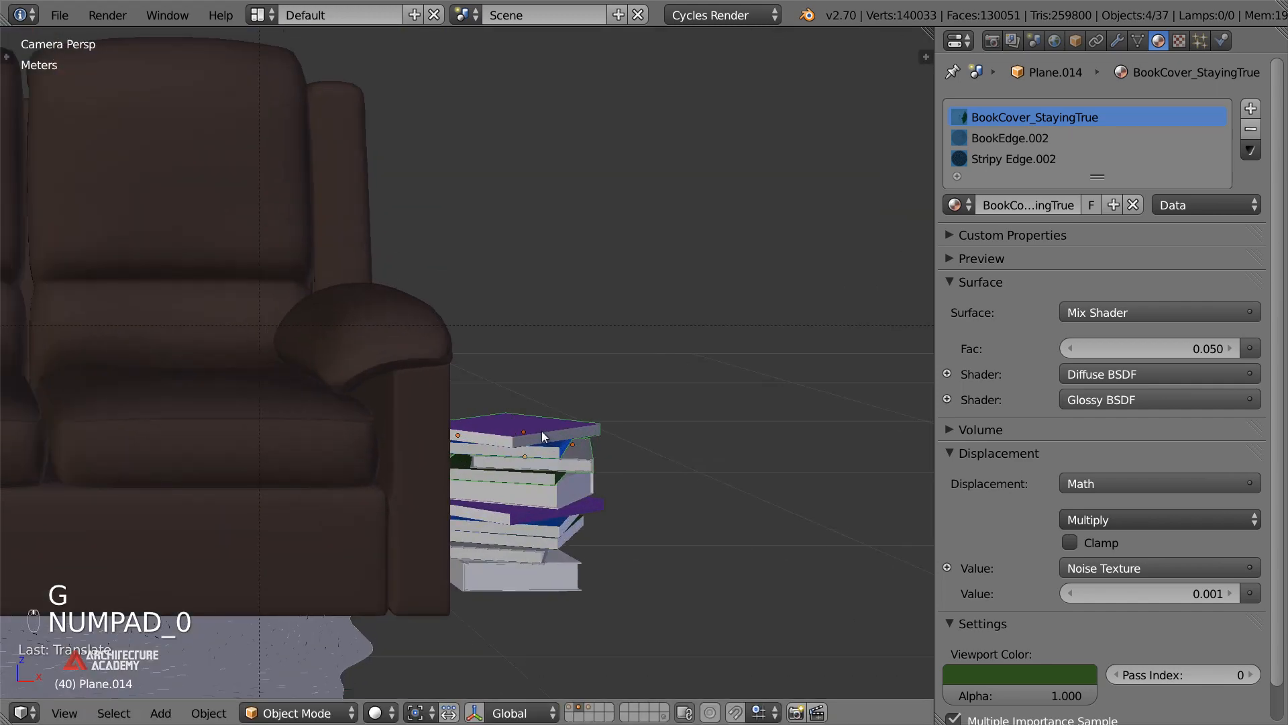
right_click(541, 431)
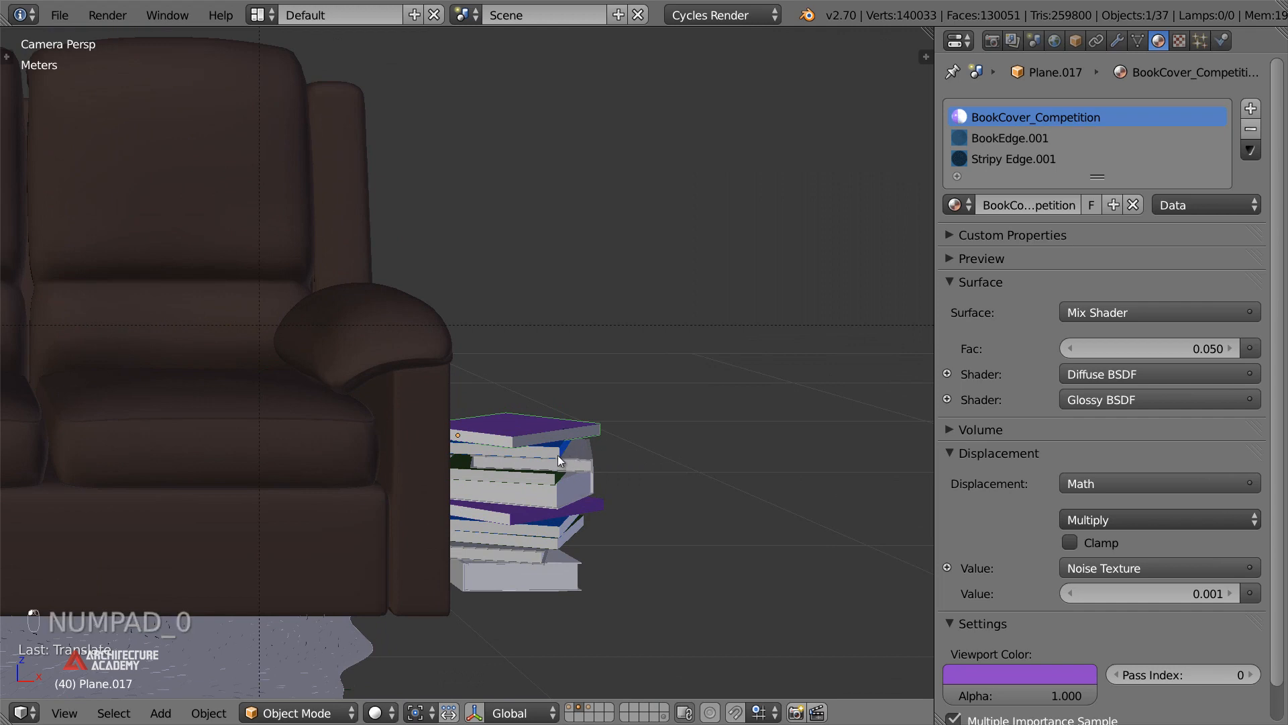
right_click(558, 455)
key("g")
key("z")
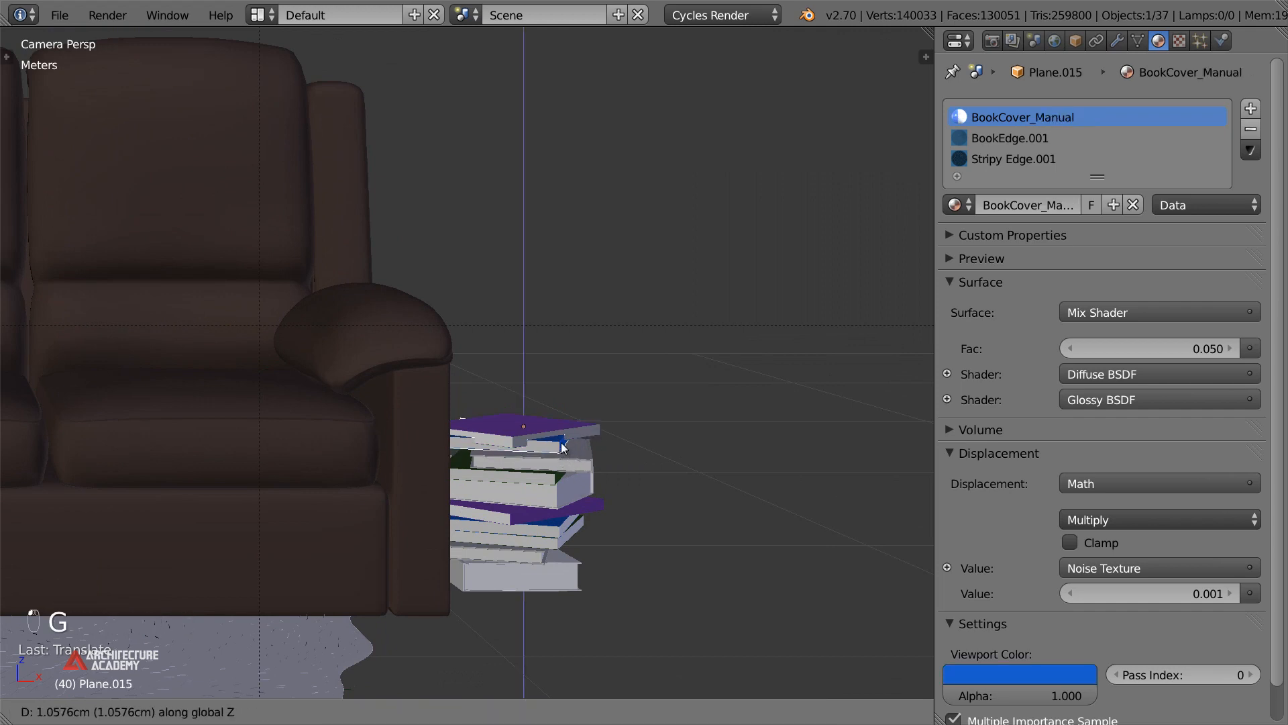
left_click(568, 428)
Select the top blue and purple books together and lower them along Z onto the stack, then clear the selection
right_click(569, 428)
key("g")
left_click(564, 422)
right_click(569, 428, "shift")
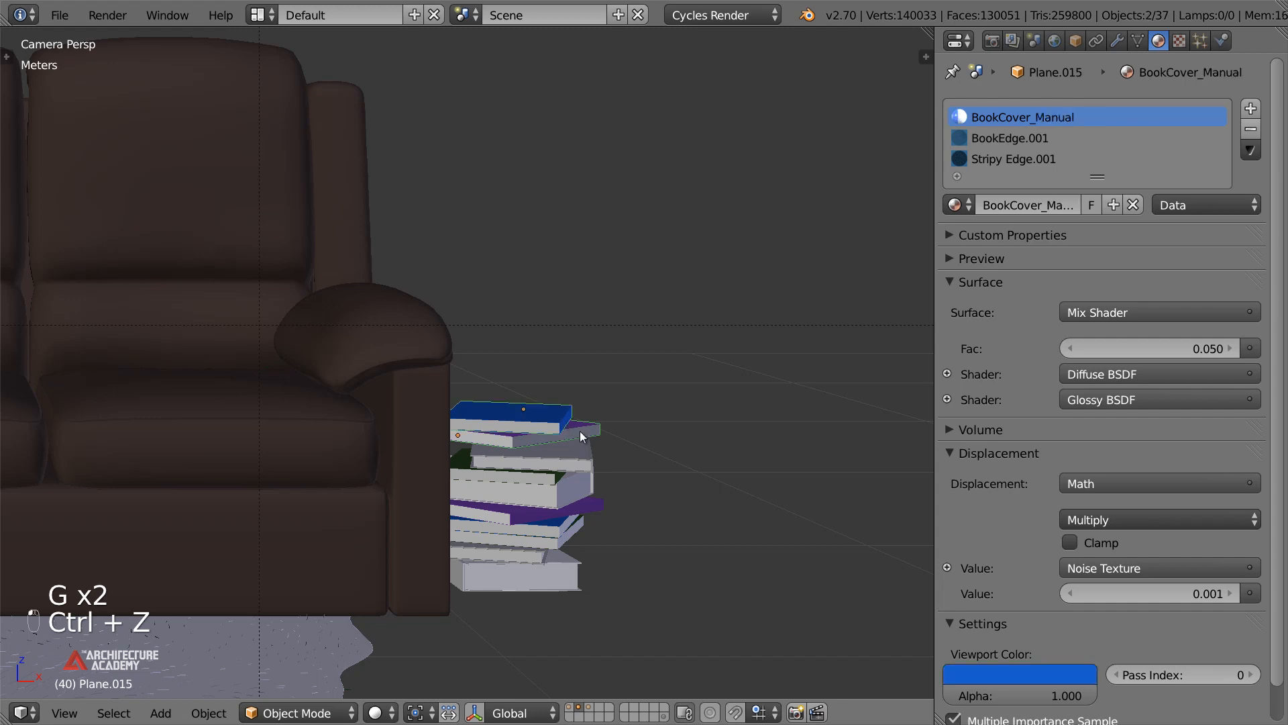
key("g")
key("z")
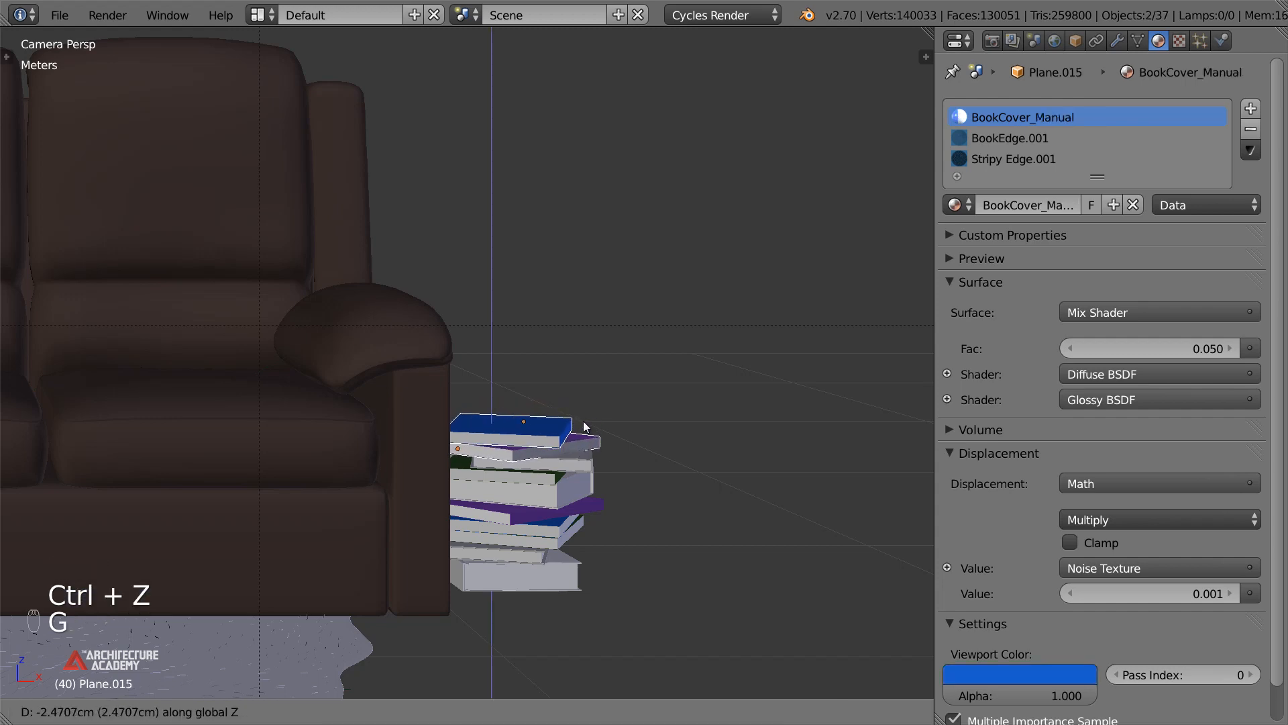
left_click(584, 426)
scroll(671, 403, "down", 2)
key("a")
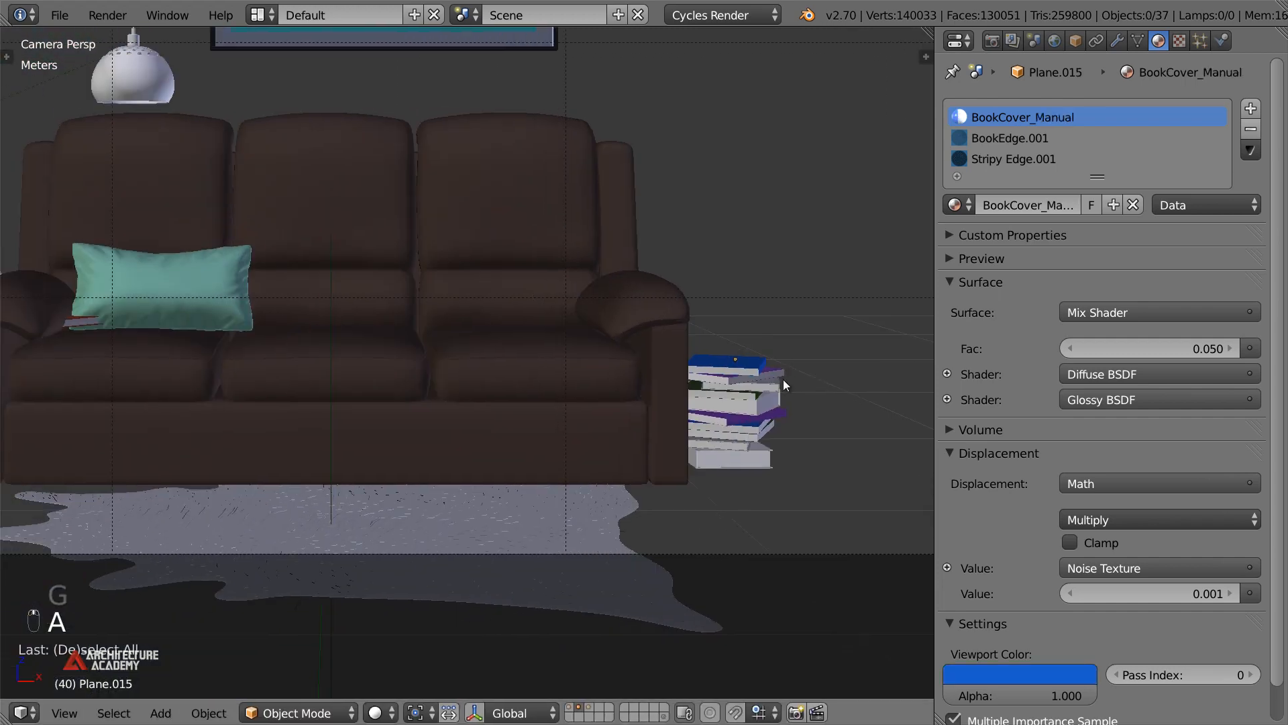
scroll(667, 448, "down", 2)
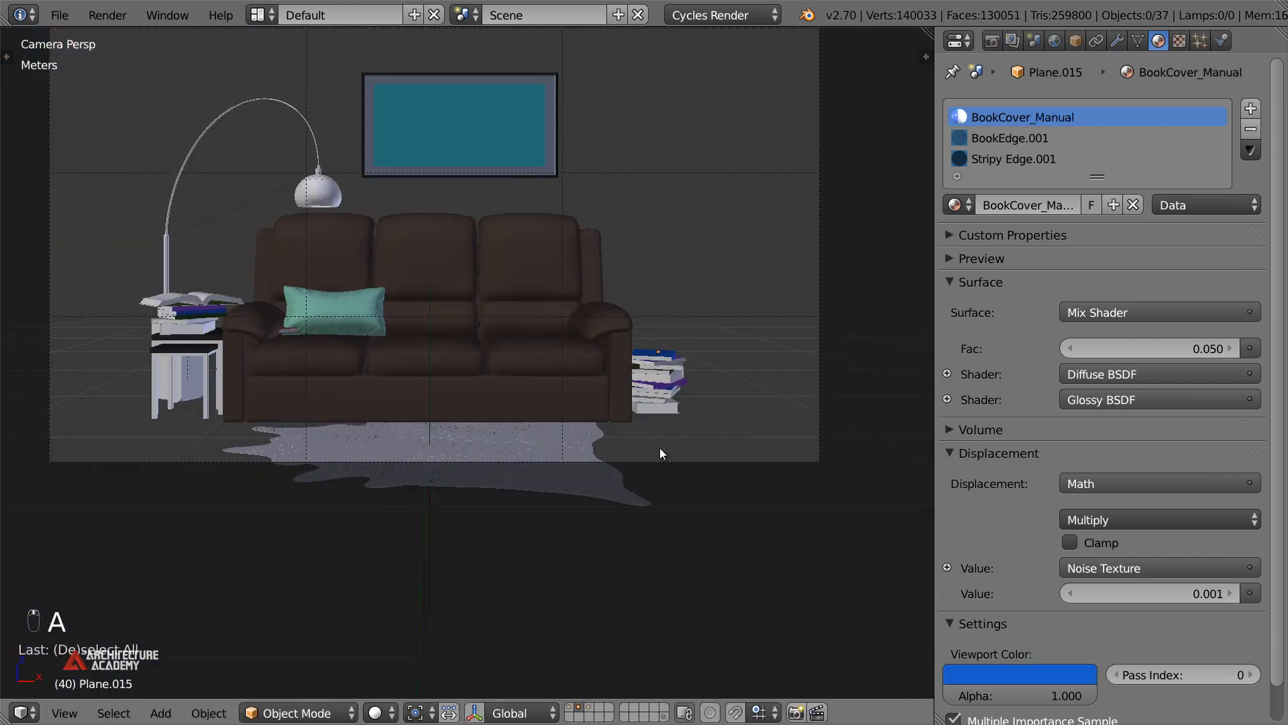
middle_click_drag(601, 346, 590, 358, "shift")
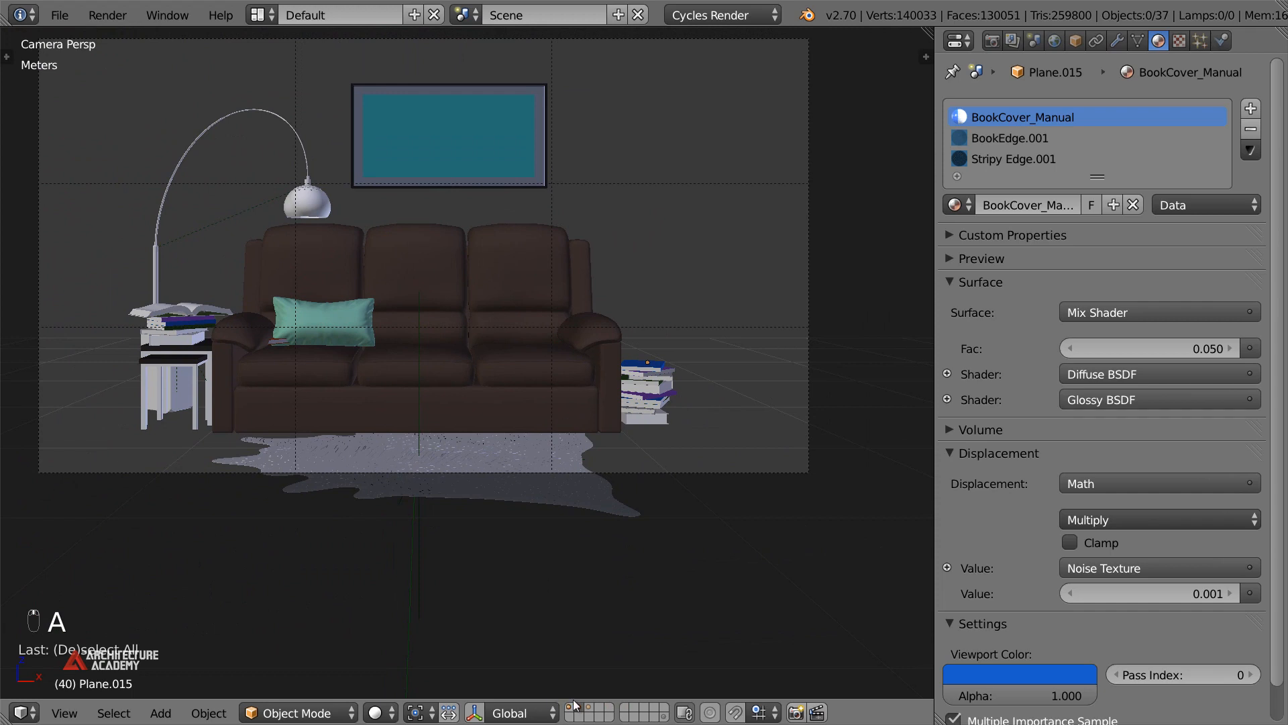
Box-select the whole book stack beside the couch and assign it to the furniture layer
key("a")
key("a")
key("b")
left_click_drag(654, 362, 663, 442)
key("m")
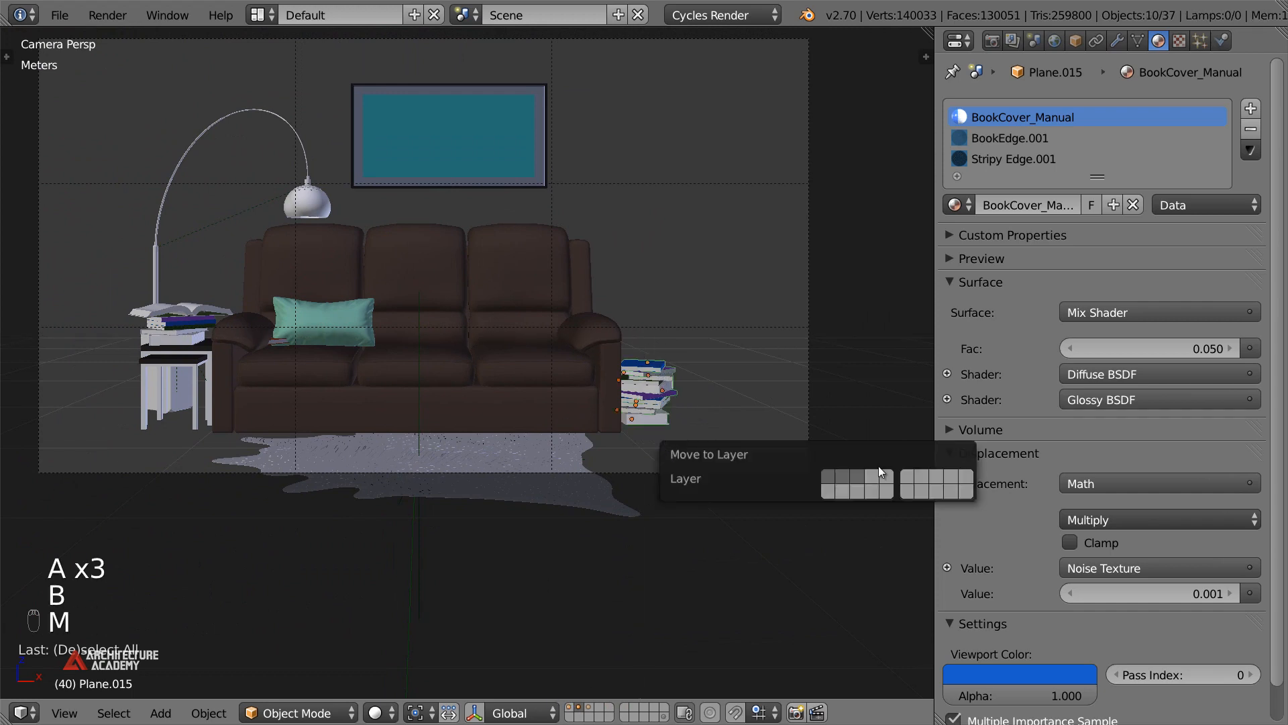
left_click(827, 475)
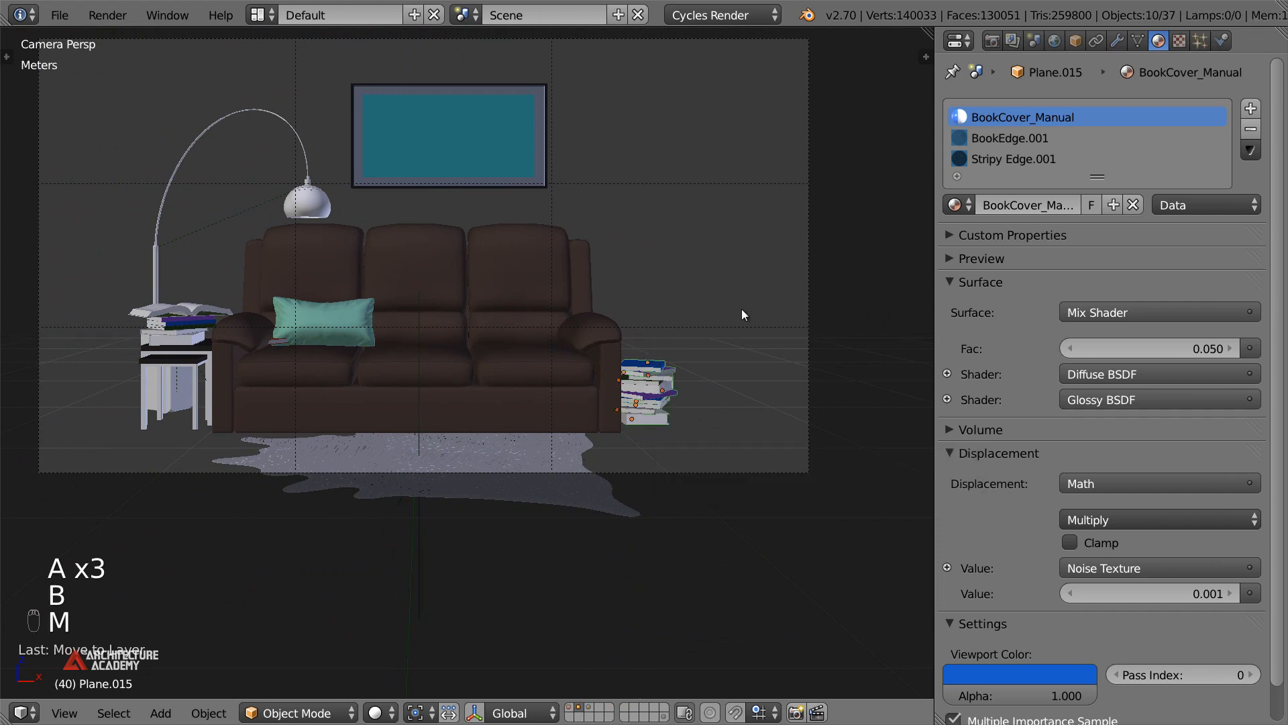
Show the curtain and room layers together with the furniture, and return to the camera view with nothing selected
left_click(589, 708, "shift")
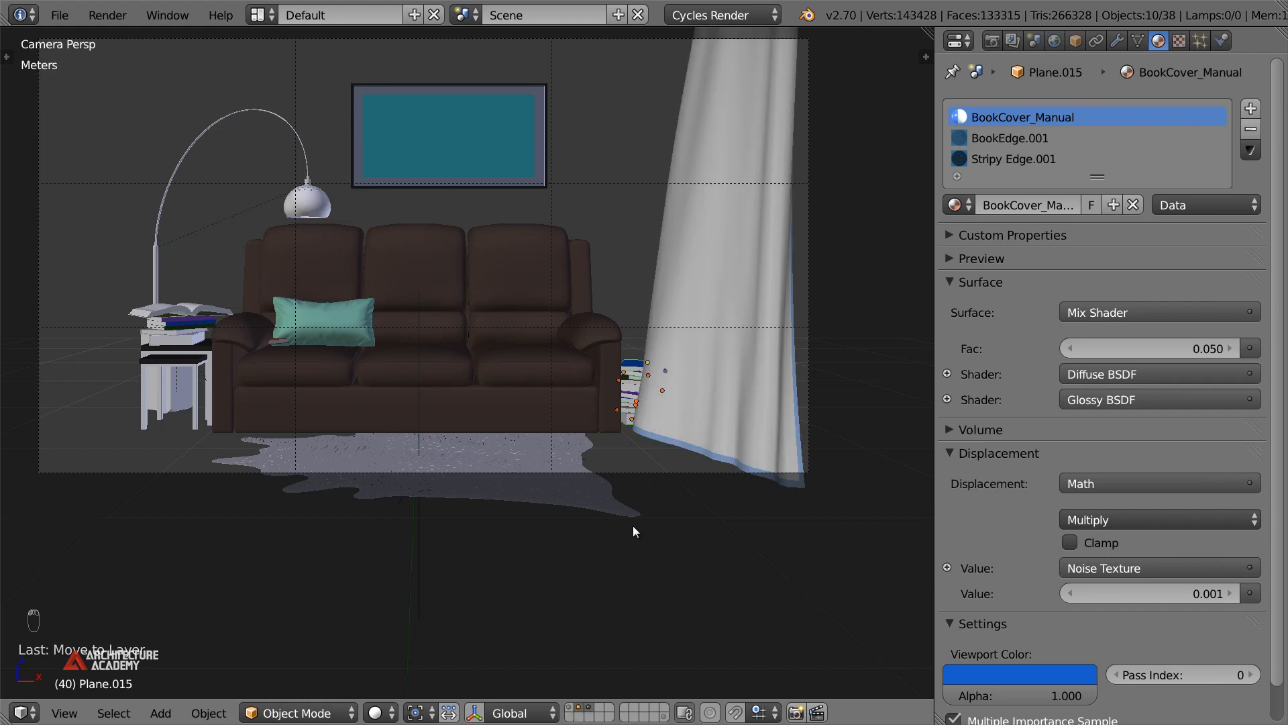
key("z")
mouse_move(665, 446)
middle_mouse_down()
mouse_move(429, 544)
mouse_move(604, 603)
middle_mouse_up()
key("z")
left_click(570, 709, "shift")
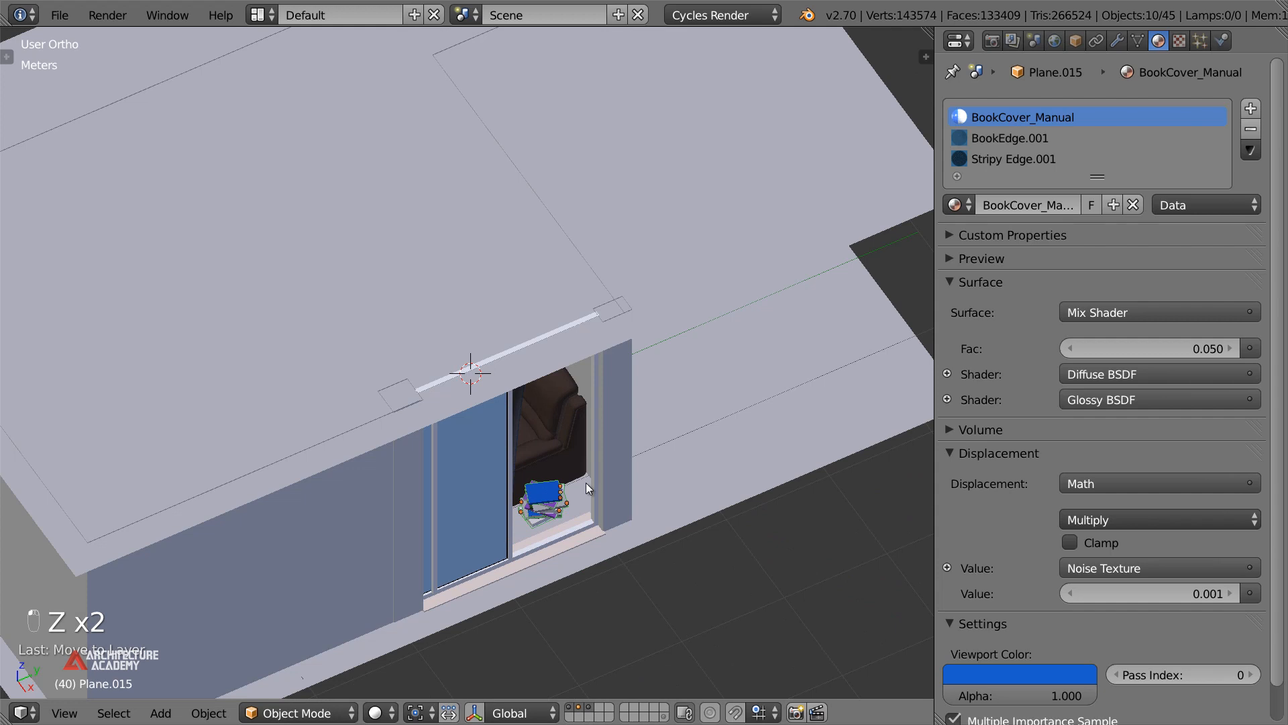
key("KP_0")
key("a")
key("a")
Save the file over the existing version and render the scene
key("ctrl+s")
left_click(525, 529)
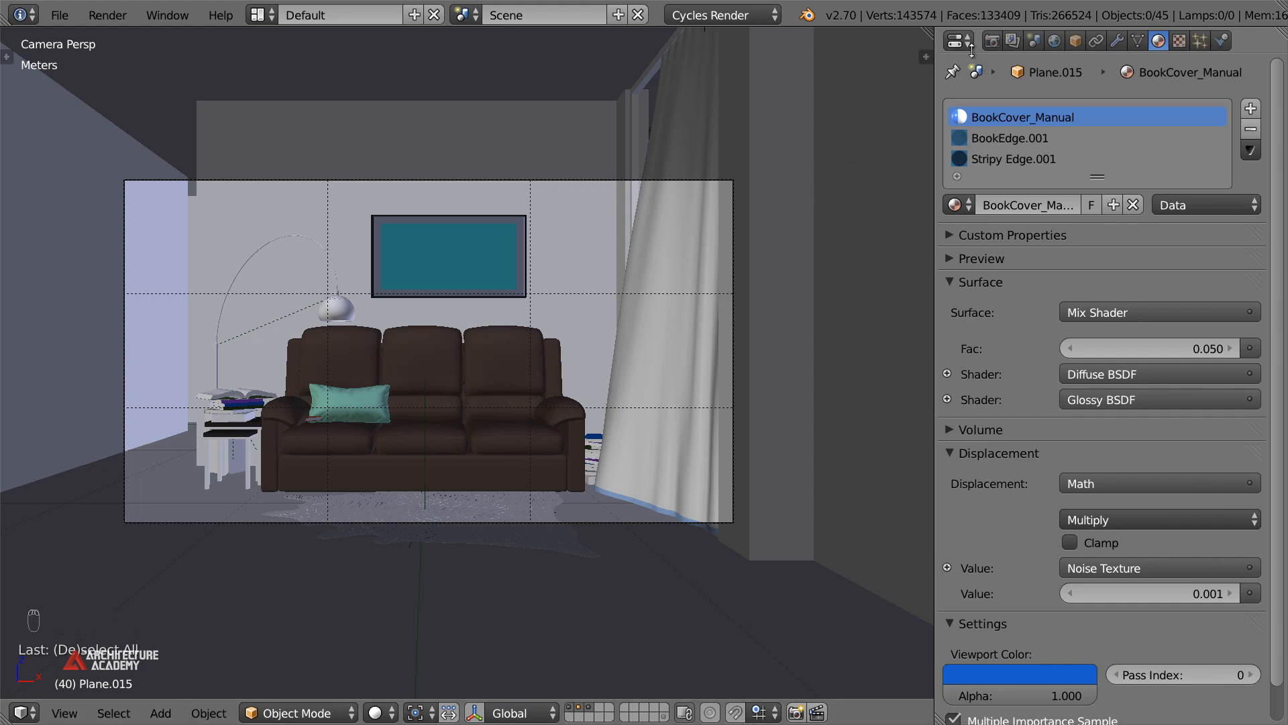
left_click(992, 42)
left_click(1005, 131)
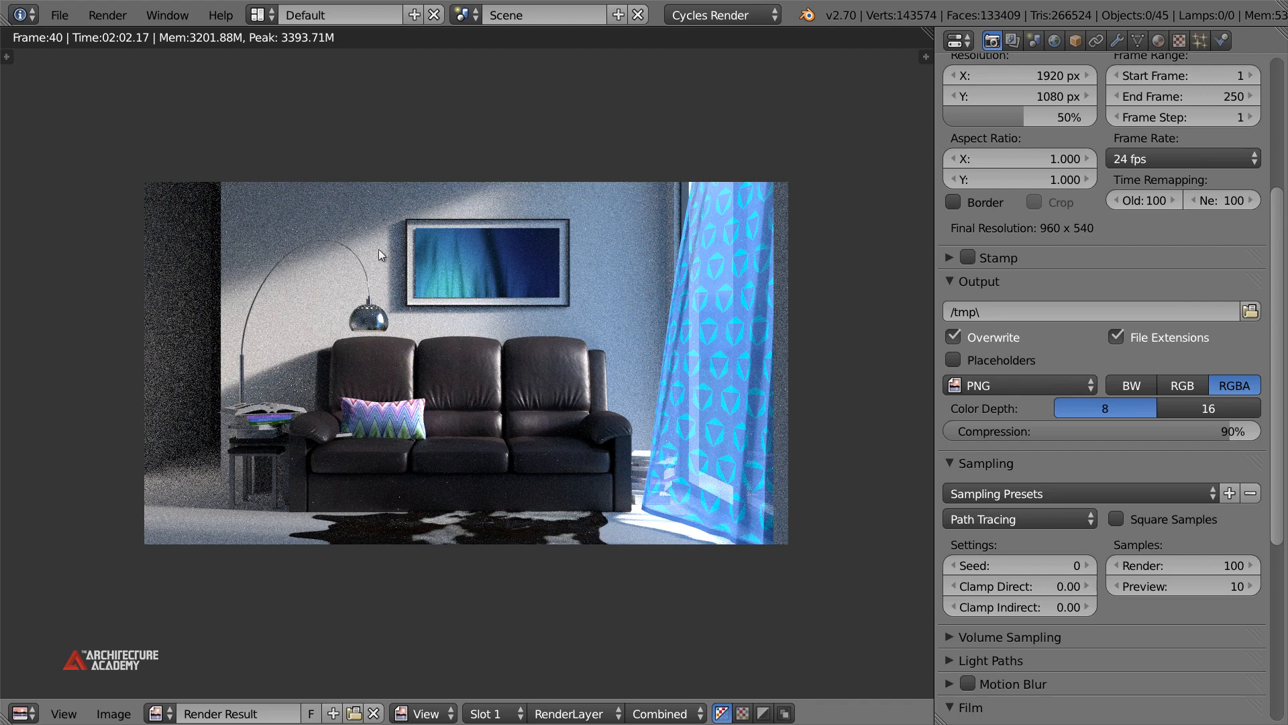
Examine the rendered couch, lamp and curtain for noise, check the Light Paths settings, and leave the render
scroll(355, 249, "up", 3)
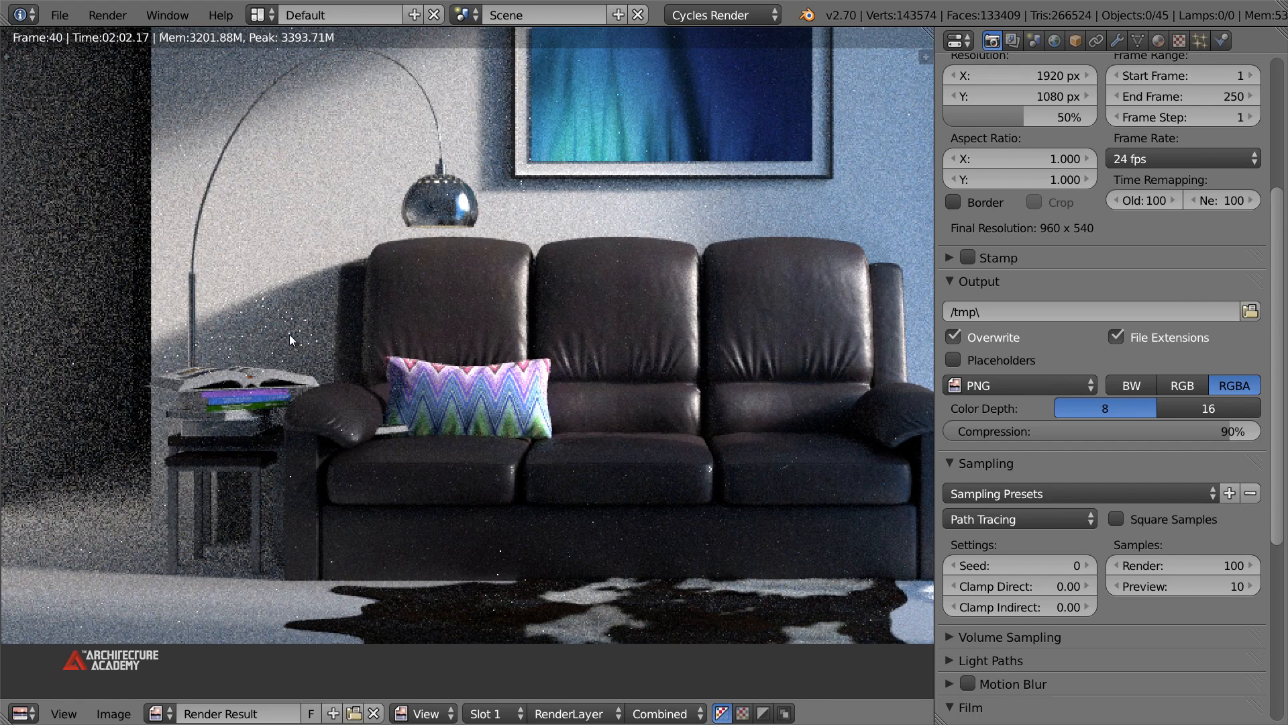
scroll(455, 357, "down", 3)
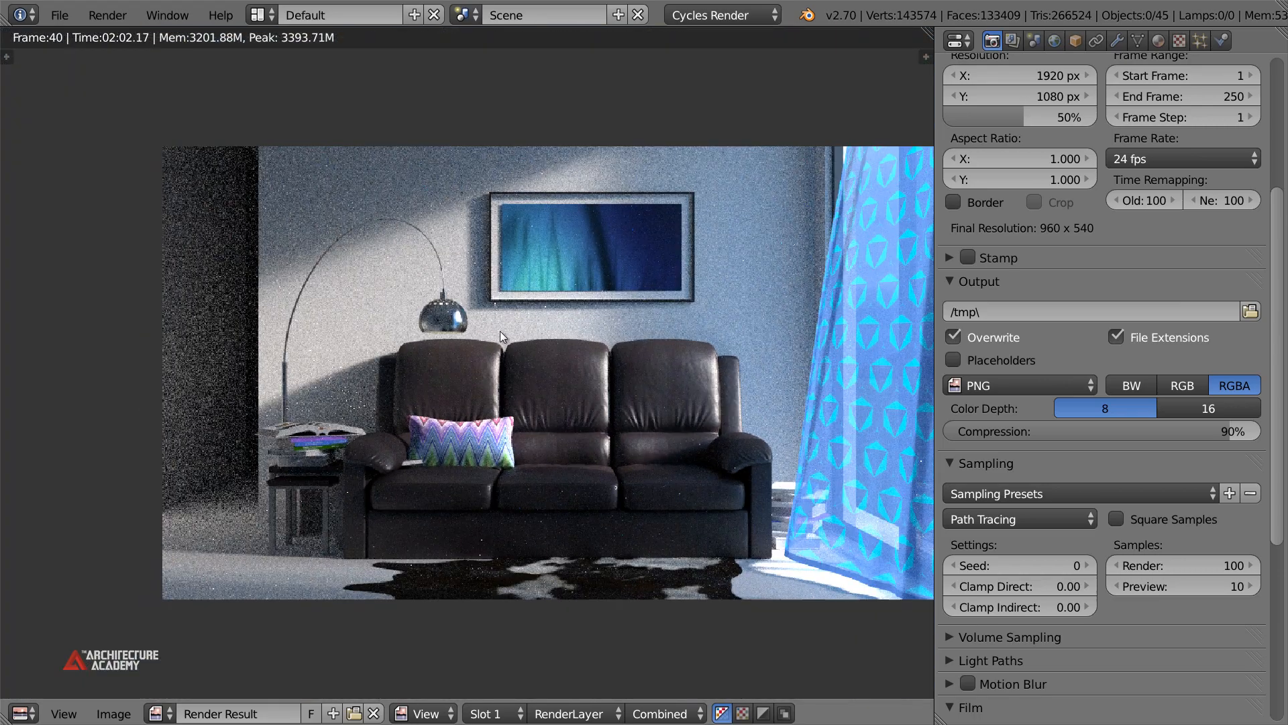
scroll(524, 345, "down", 2)
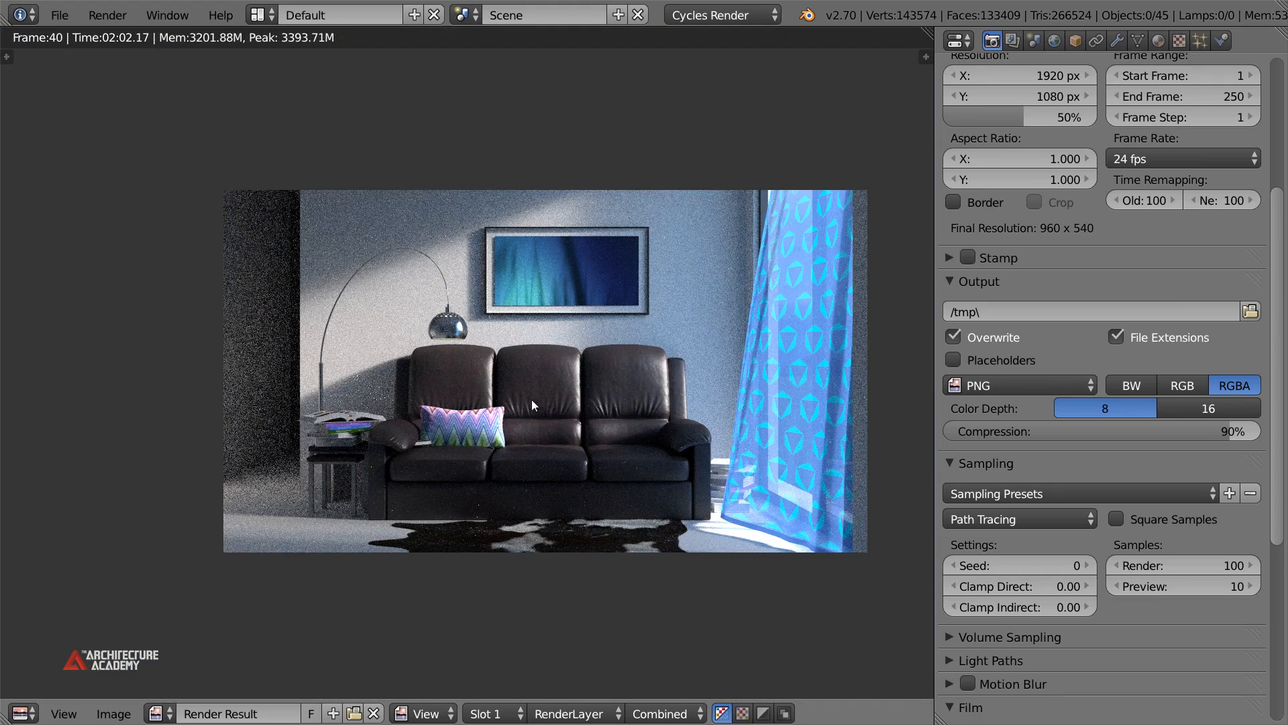
scroll(533, 400, "up", 2)
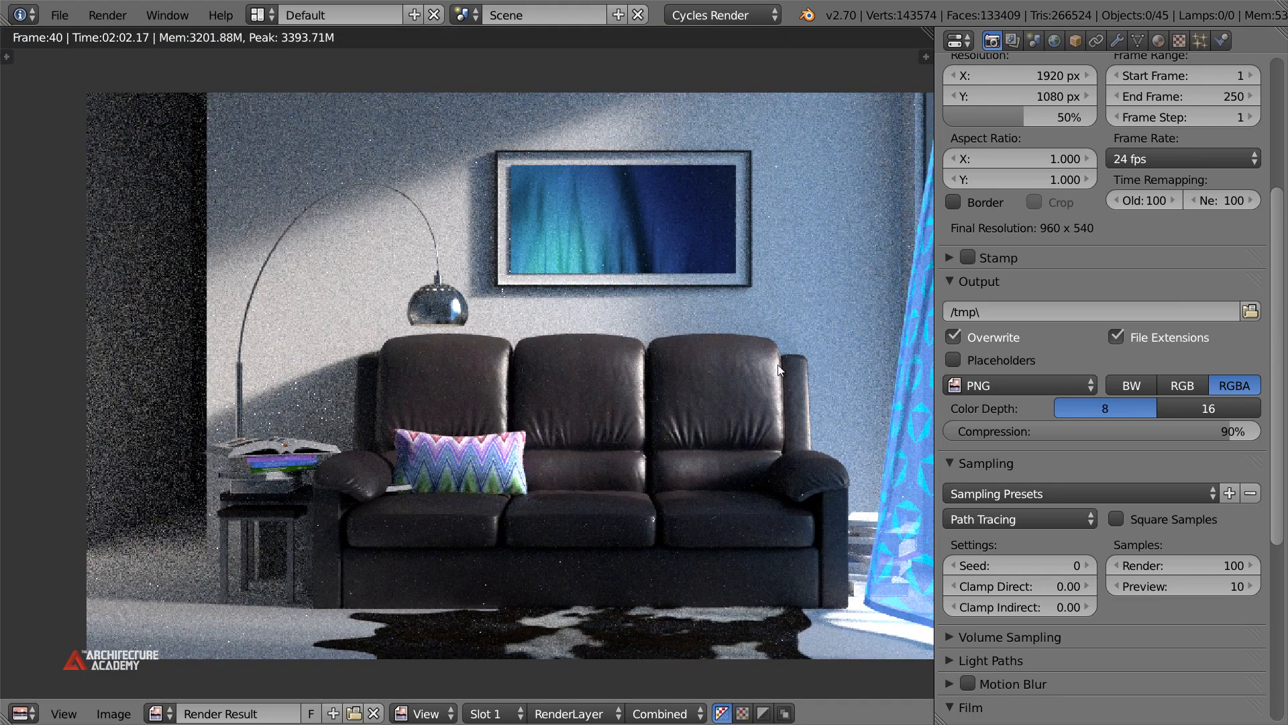
middle_click_drag(654, 510, 551, 449)
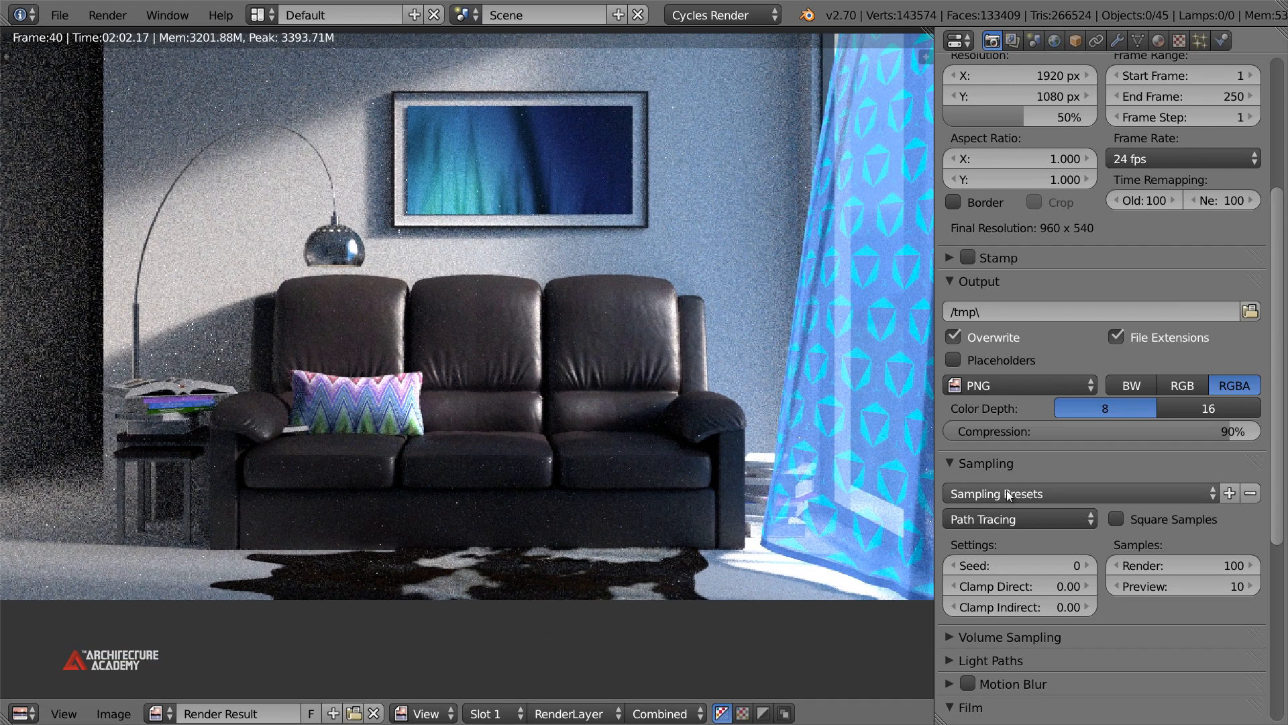
left_click(963, 467)
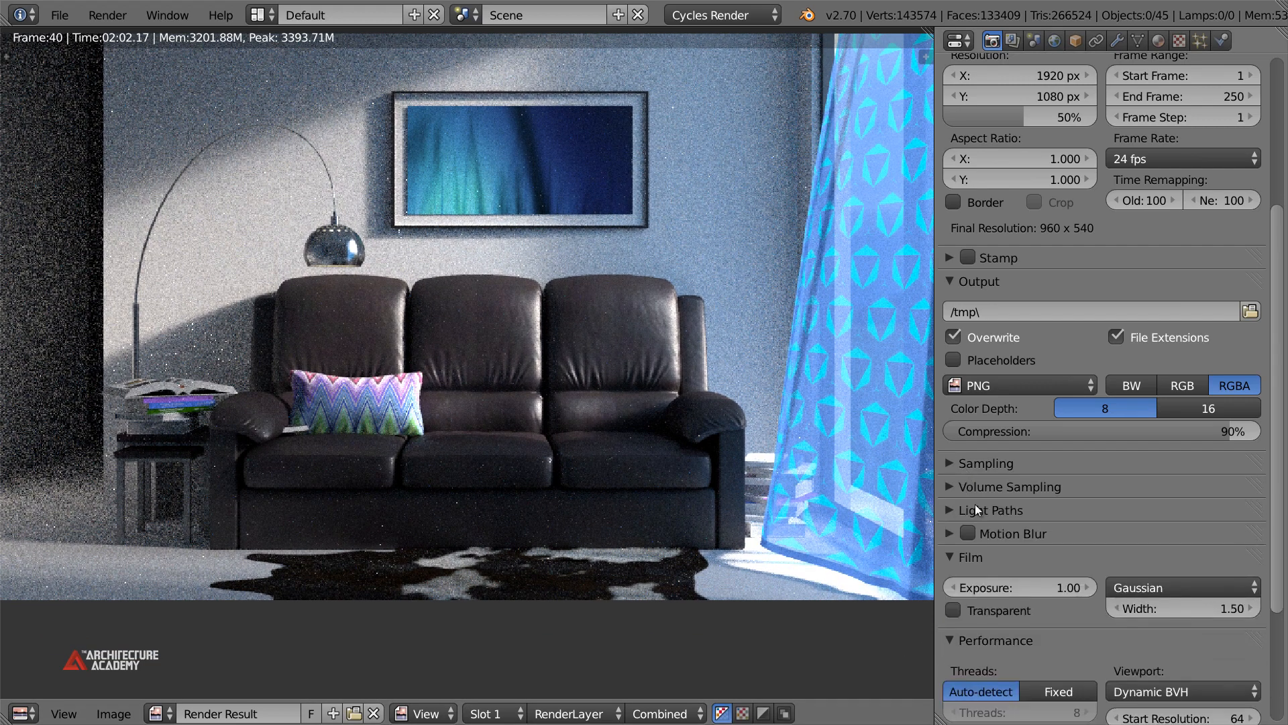
scroll(991, 424, "down", 5)
left_click(965, 374)
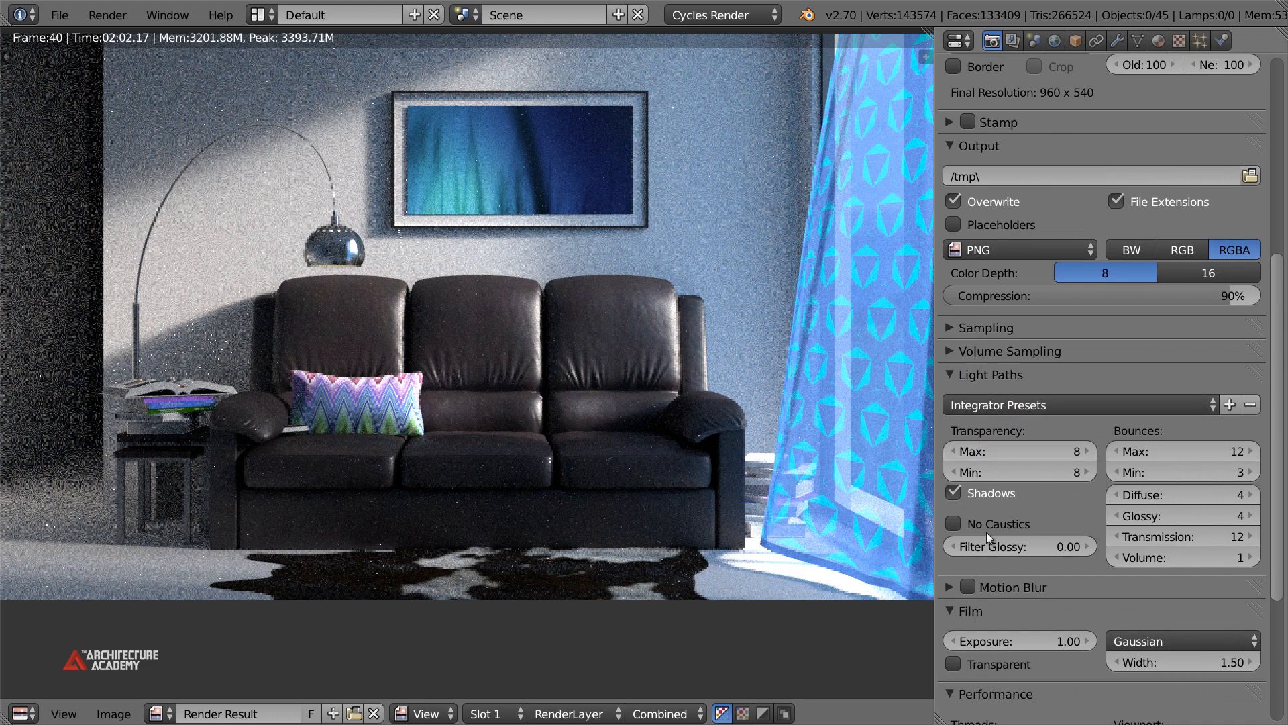
left_click(977, 375)
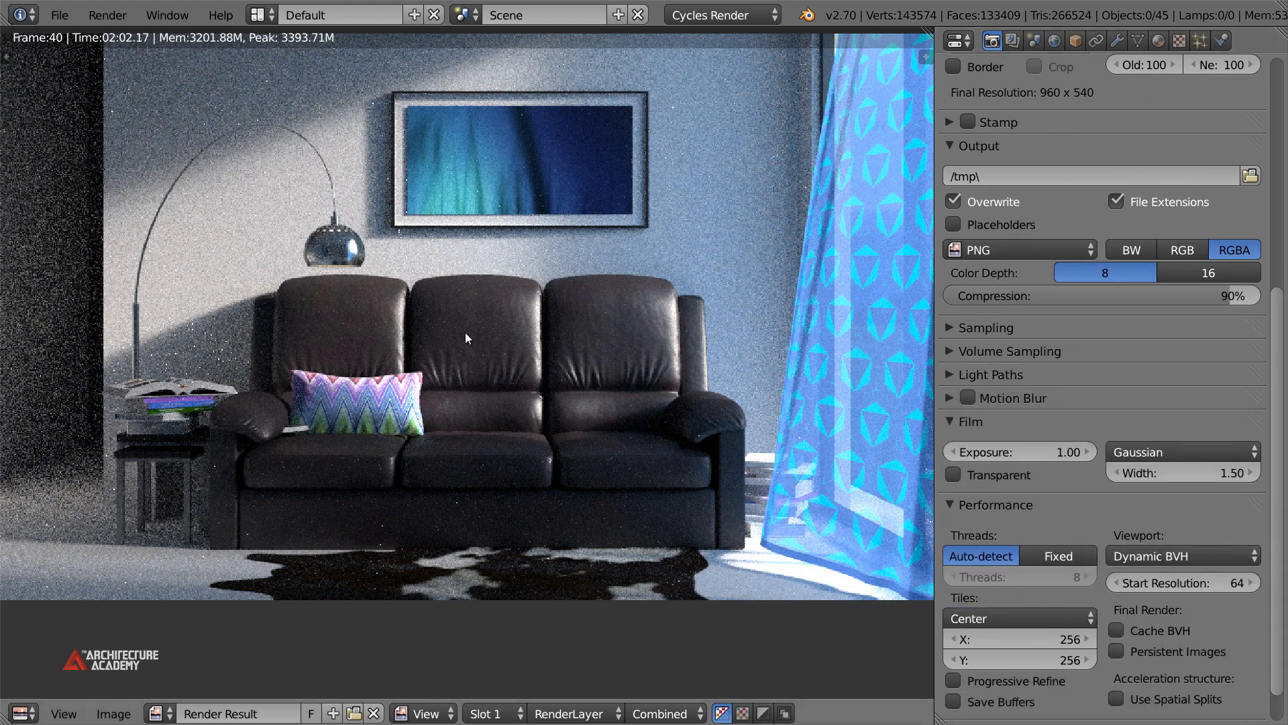
scroll(337, 254, "up", 3)
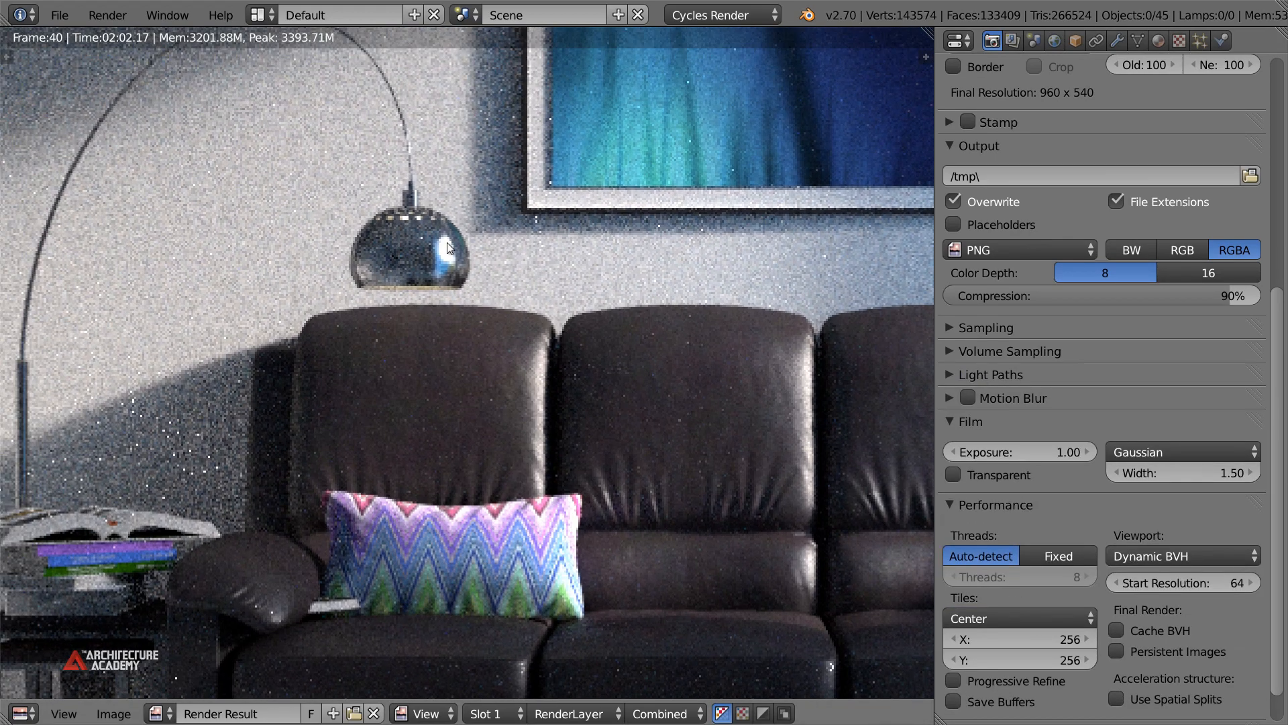
key("Escape")
Select the bulb inside the arc lamp's head and open its material settings
scroll(422, 295, "up", 5)
scroll(373, 244, "up", 2)
right_click(374, 245)
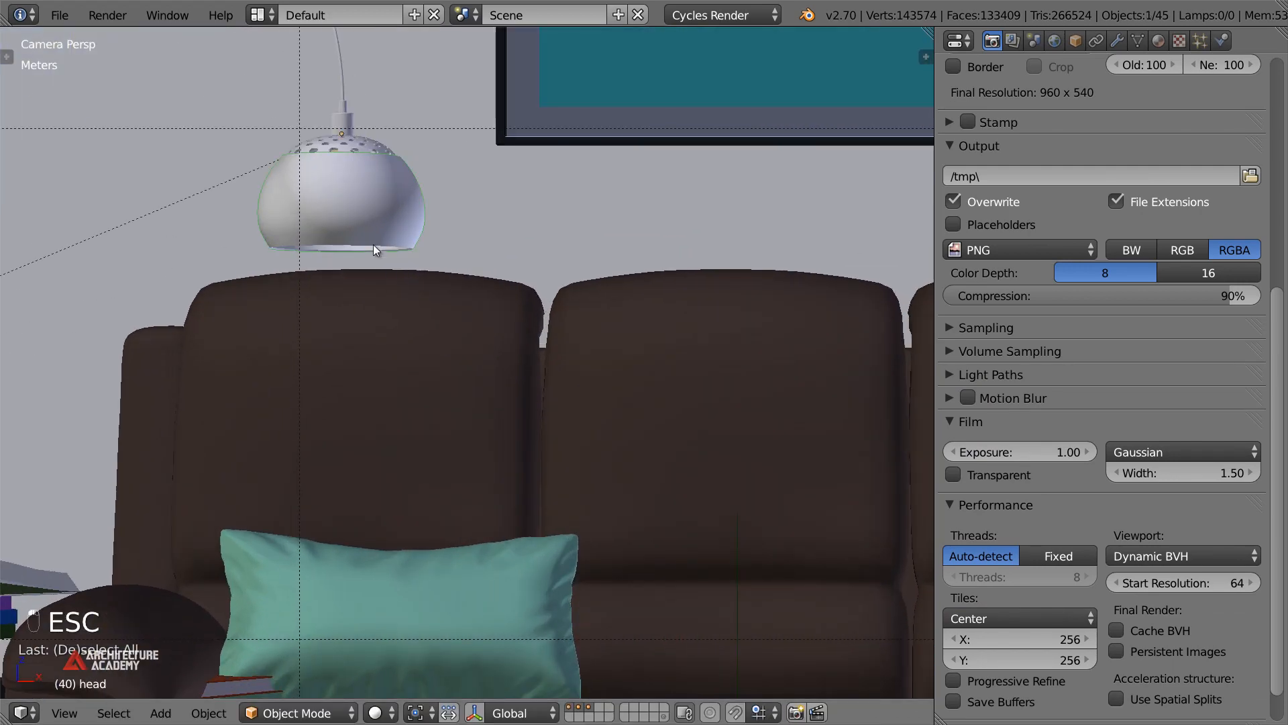
key("KP_Decimal")
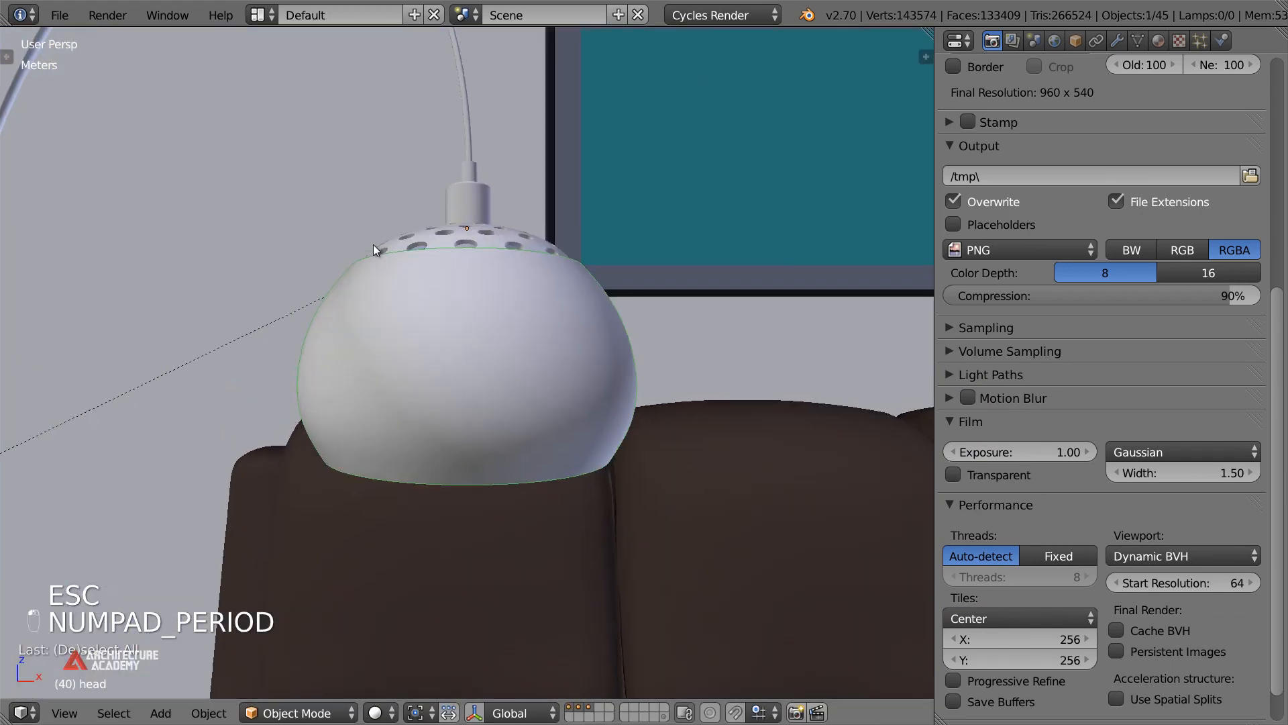
middle_click_drag(373, 245, 486, 327)
right_click(486, 326)
left_click(1157, 41)
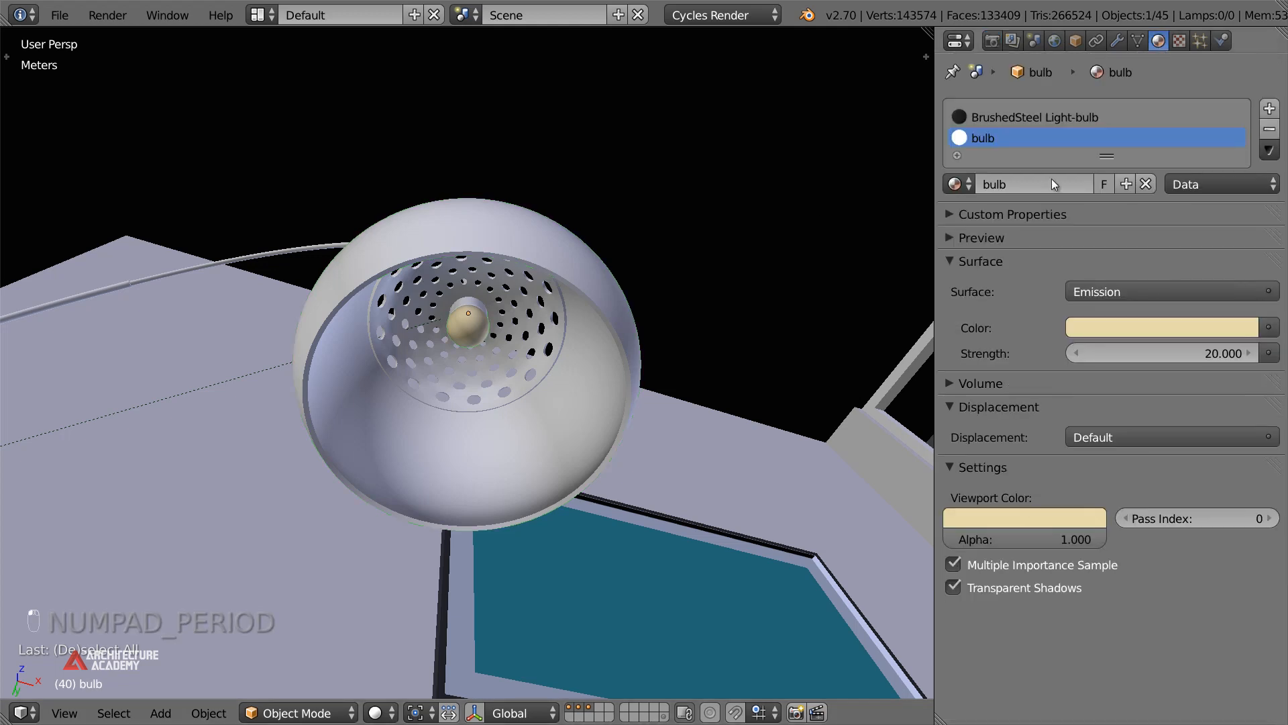
Open the bulb material in a node editor beside the viewport and delete its Emission node
left_click_drag(929, 33, 378, 202)
key("shift+F3")
key("n")
scroll(700, 391, "up", 5)
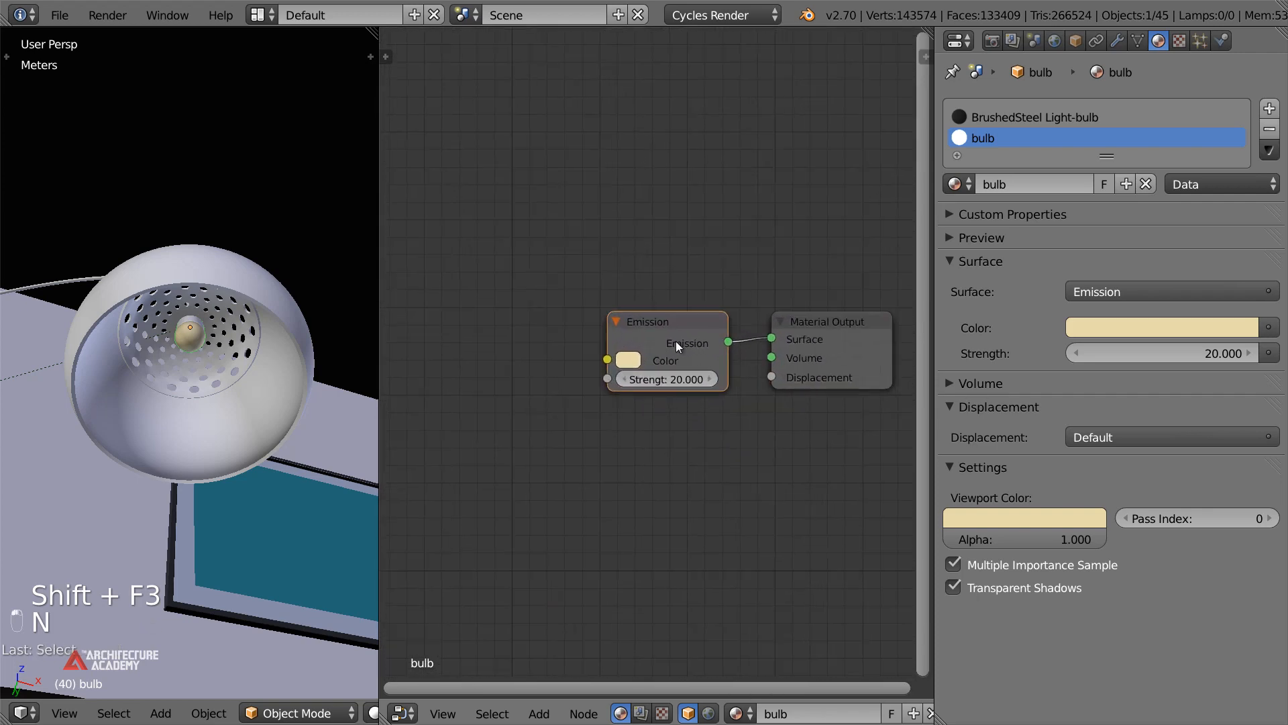
key("x")
Add a Transparent BSDF connected to the bulb material's Surface output, and close the node editor
key("shift+a")
mouse_move(662, 343)
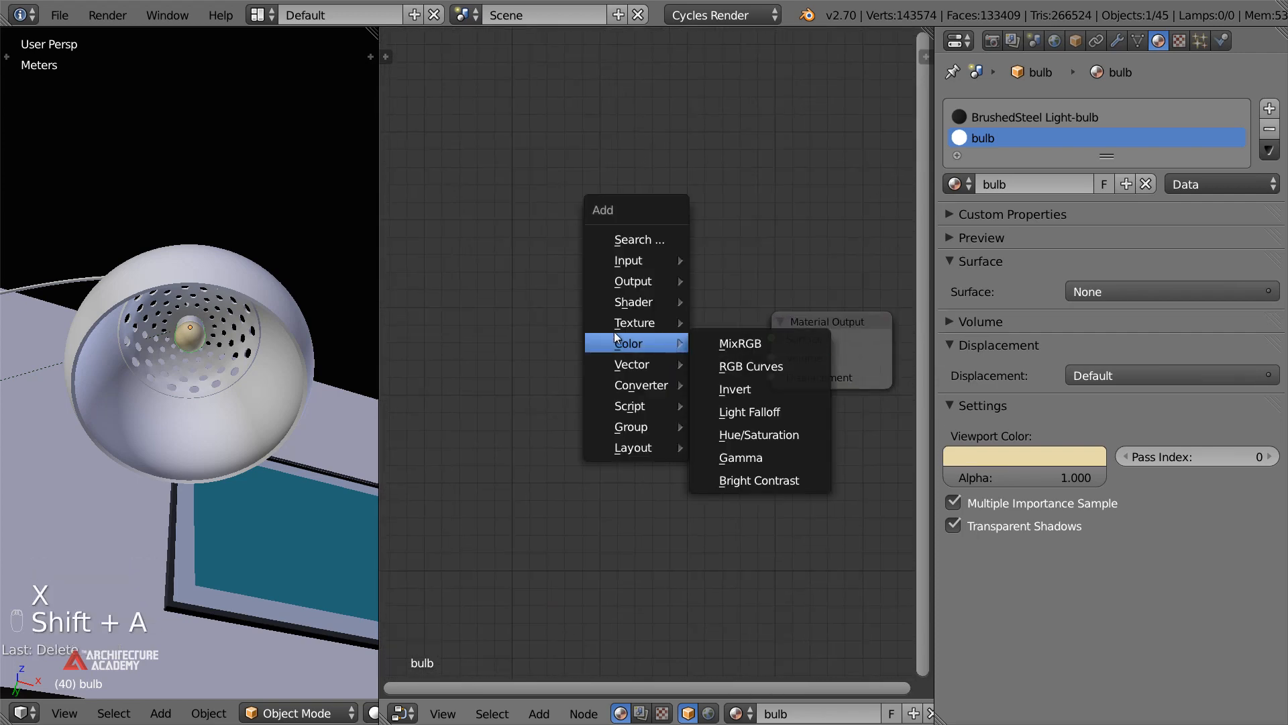
mouse_move(643, 303)
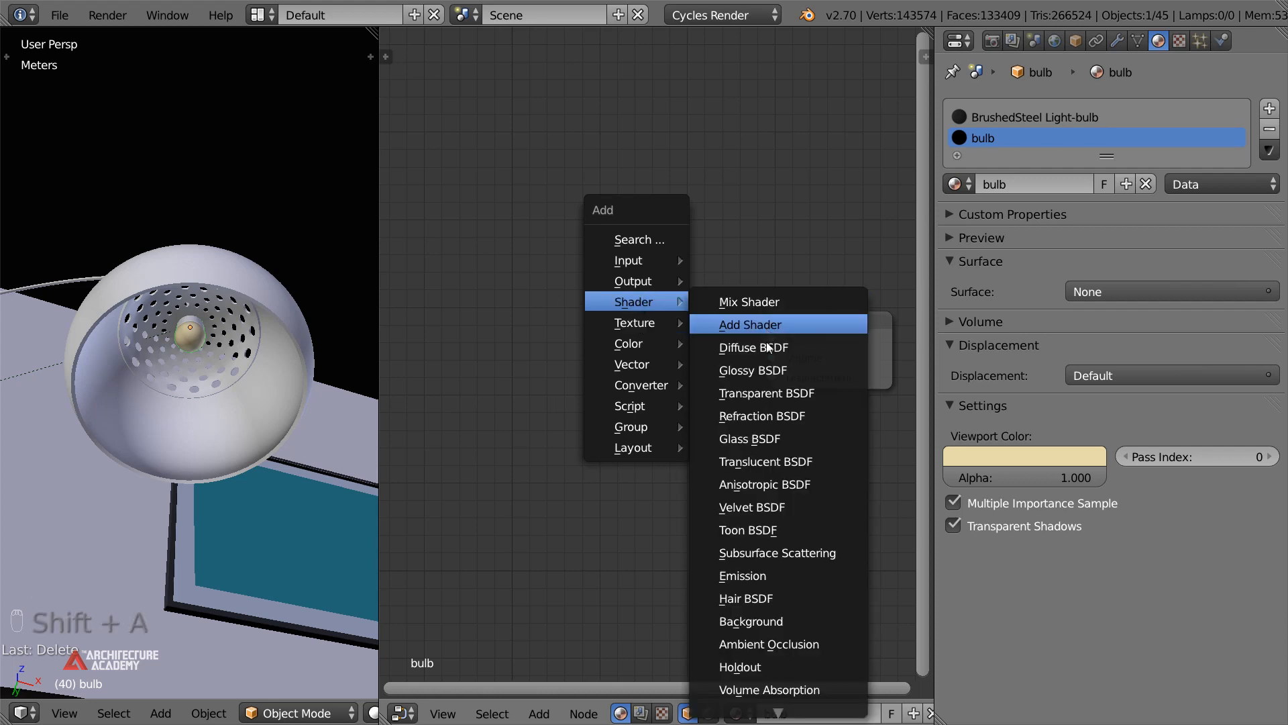
left_click(769, 395)
left_click(637, 352)
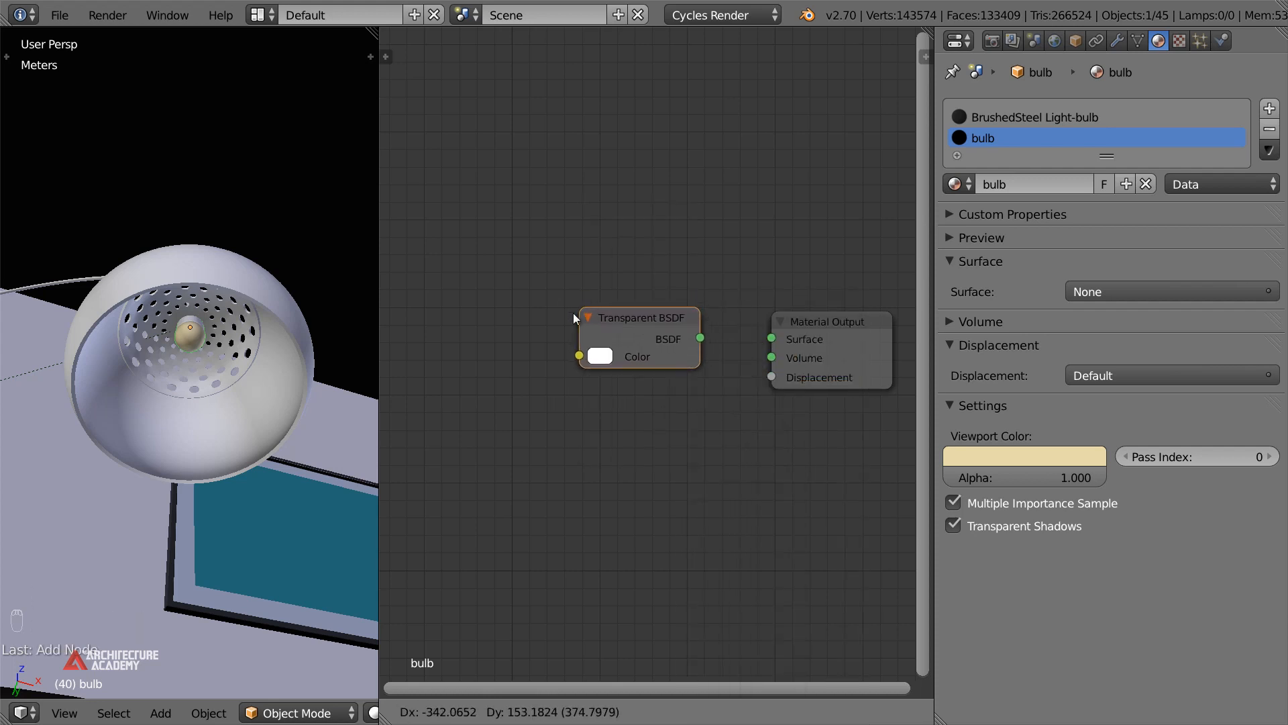
key("a")
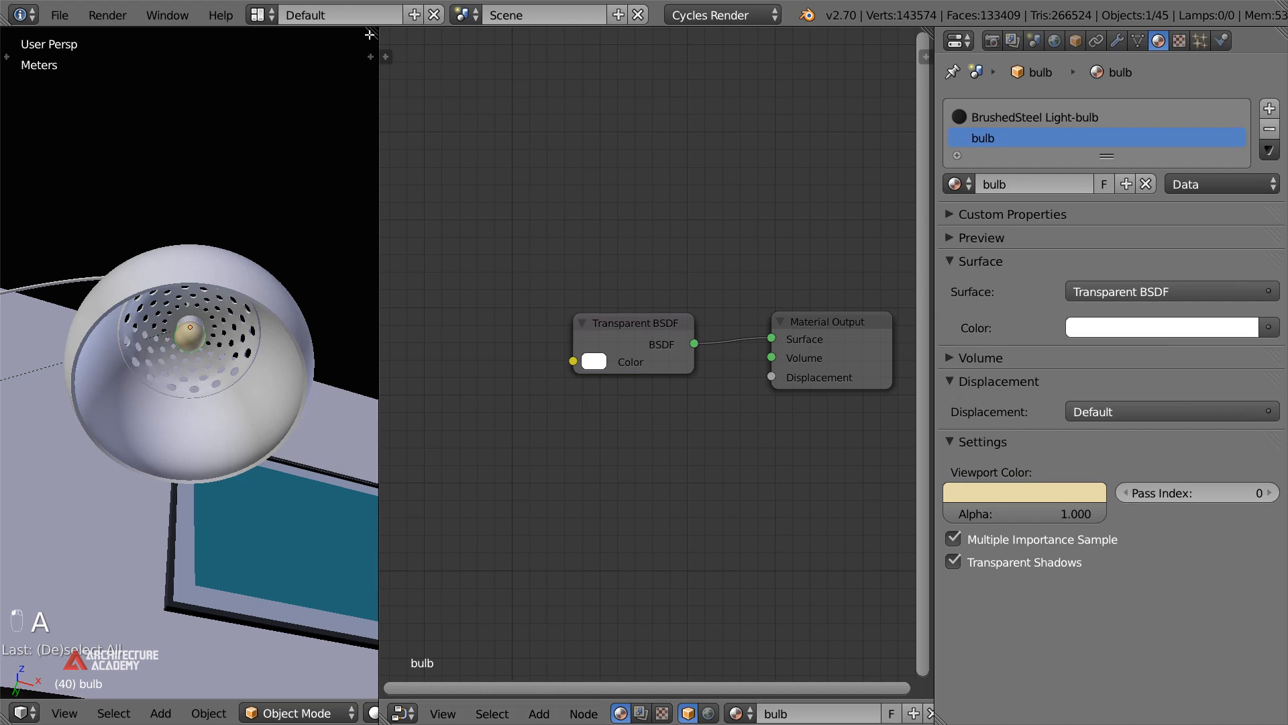
left_click_drag(379, 36, 452, 57)
middle_click_drag(495, 321, 448, 331)
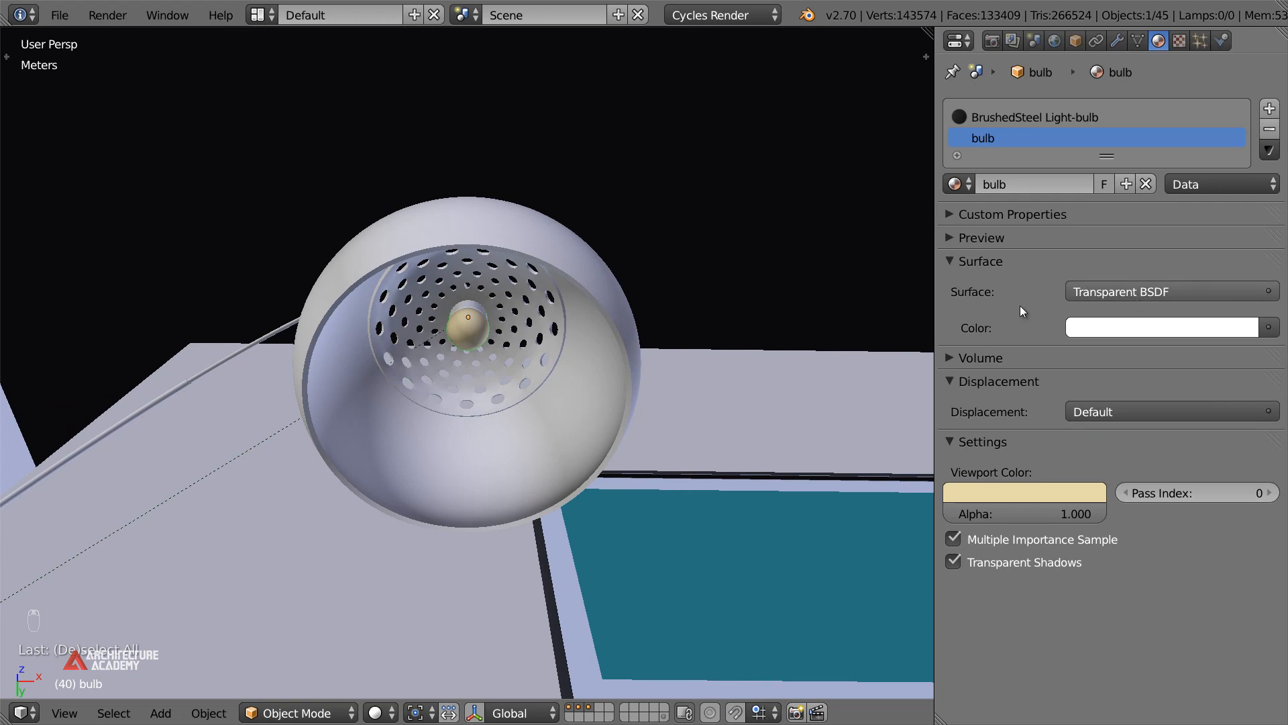
Deselect the bulb and return to the camera view of the couch
key("KP_0")
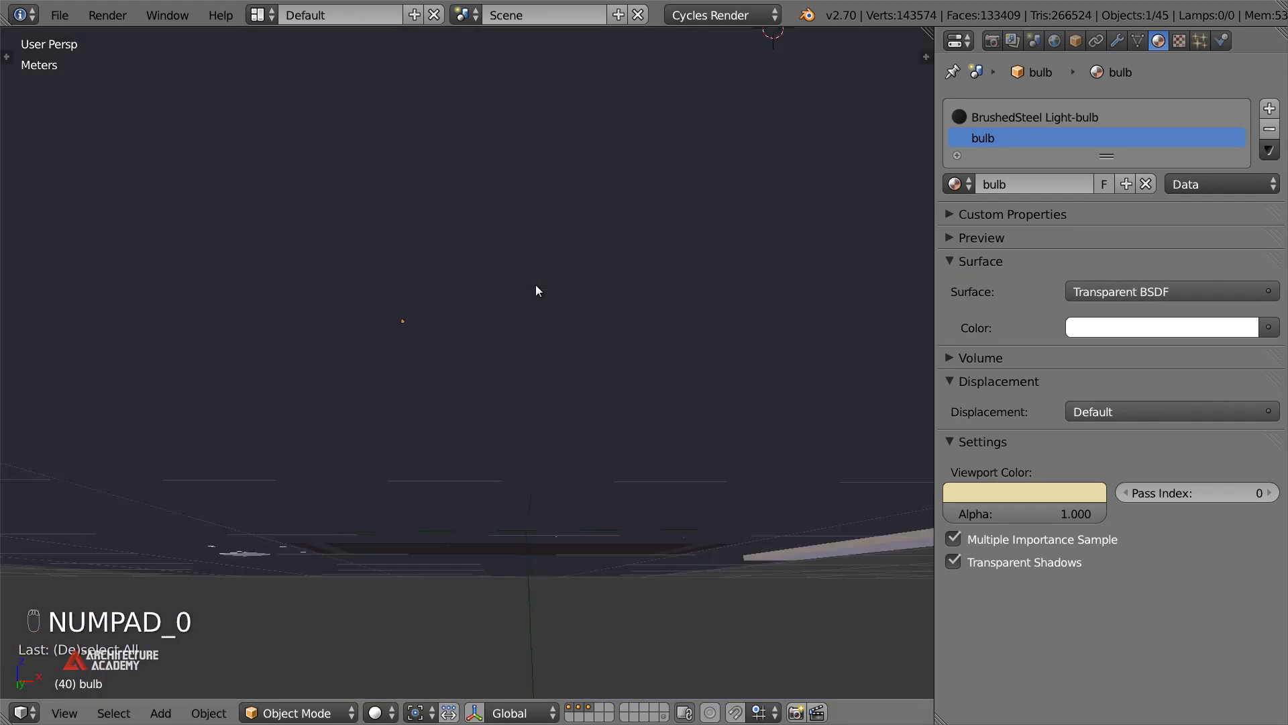
key("a")
scroll(520, 326, "up", 3)
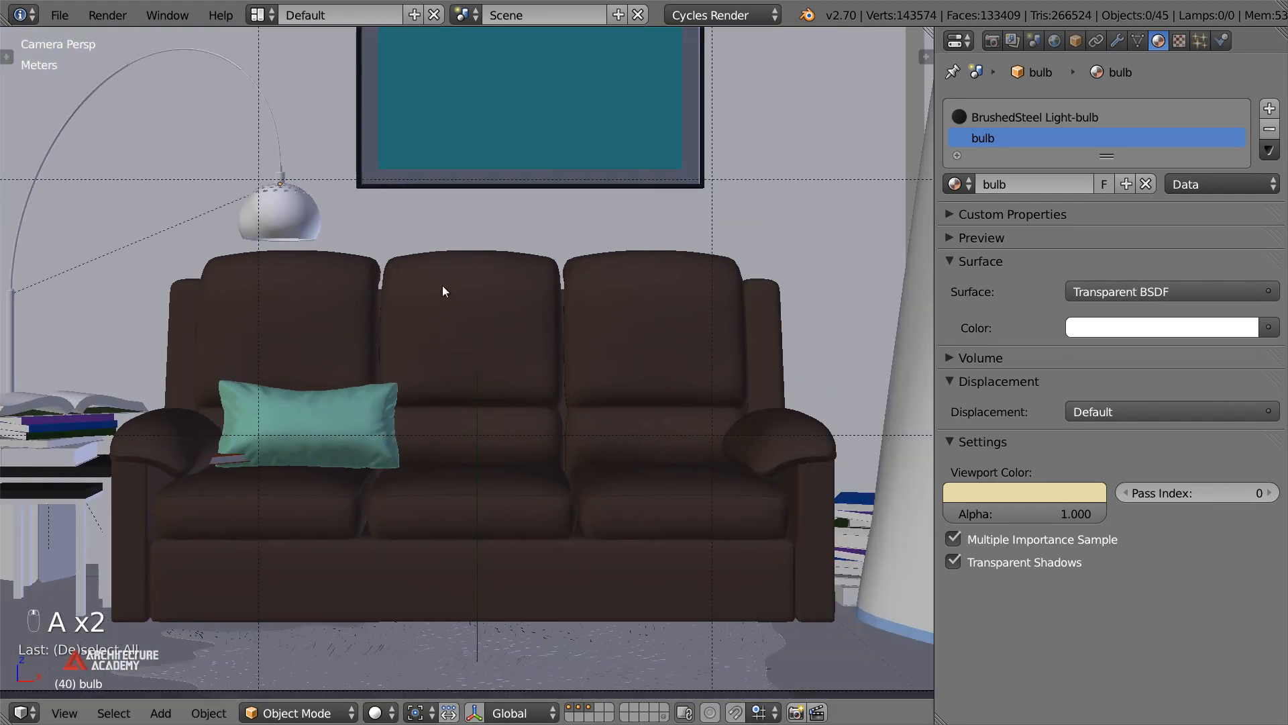
scroll(442, 310, "down", 3)
scroll(359, 405, "up", 4)
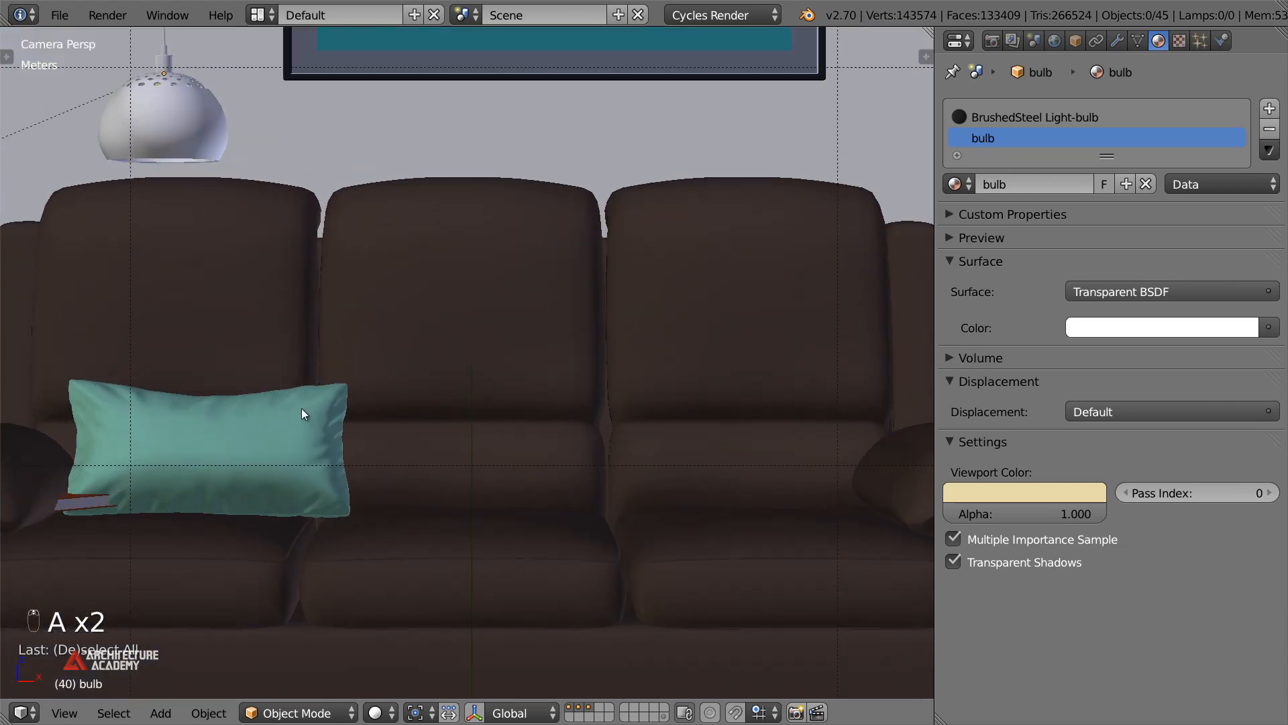
Move the stray book beside the teal pillow along the X axis toward the other end of the couch
scroll(463, 374, "down", 2)
right_click(399, 394)
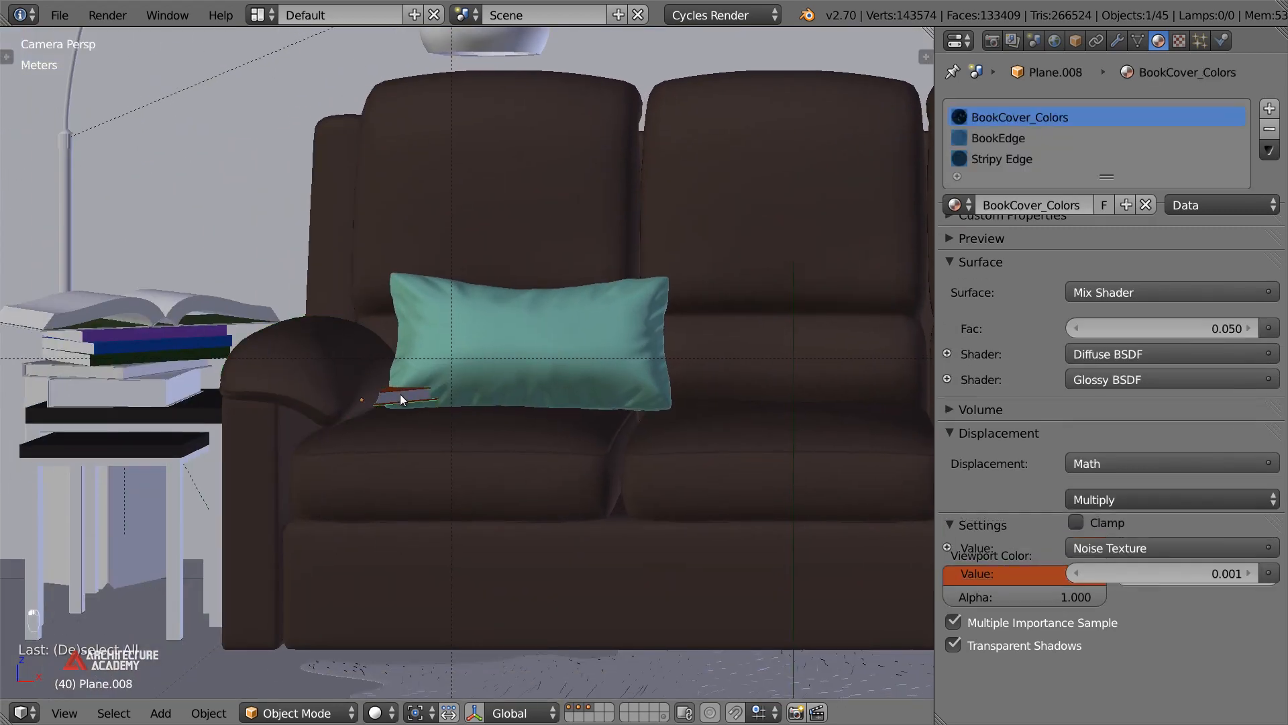
key("z")
key("z")
key("g")
key("x")
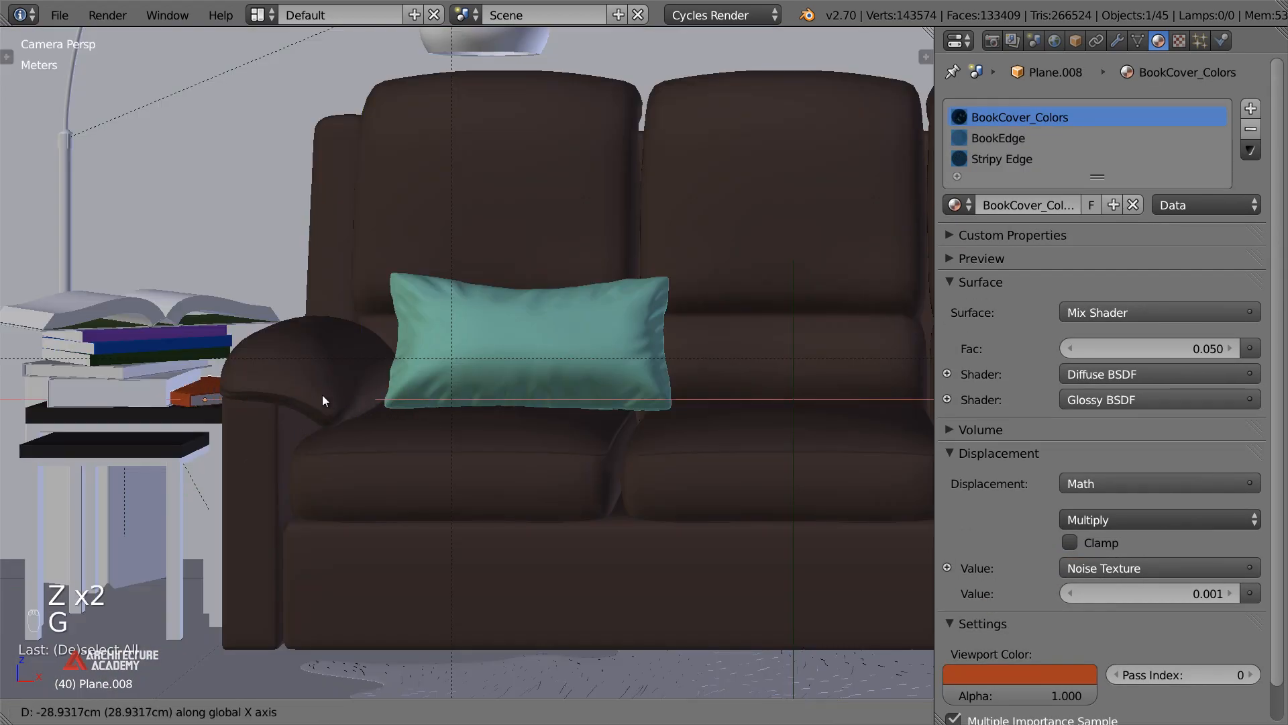
left_click(828, 445)
Shift the book further along X and lower it about 11 cm in Z onto the stack between couch and curtain, then deselect it
scroll(413, 411, "down", 3)
middle_click_drag(654, 417, 493, 402, "shift")
key("g")
key("x")
left_click(920, 406)
key("g")
key("z")
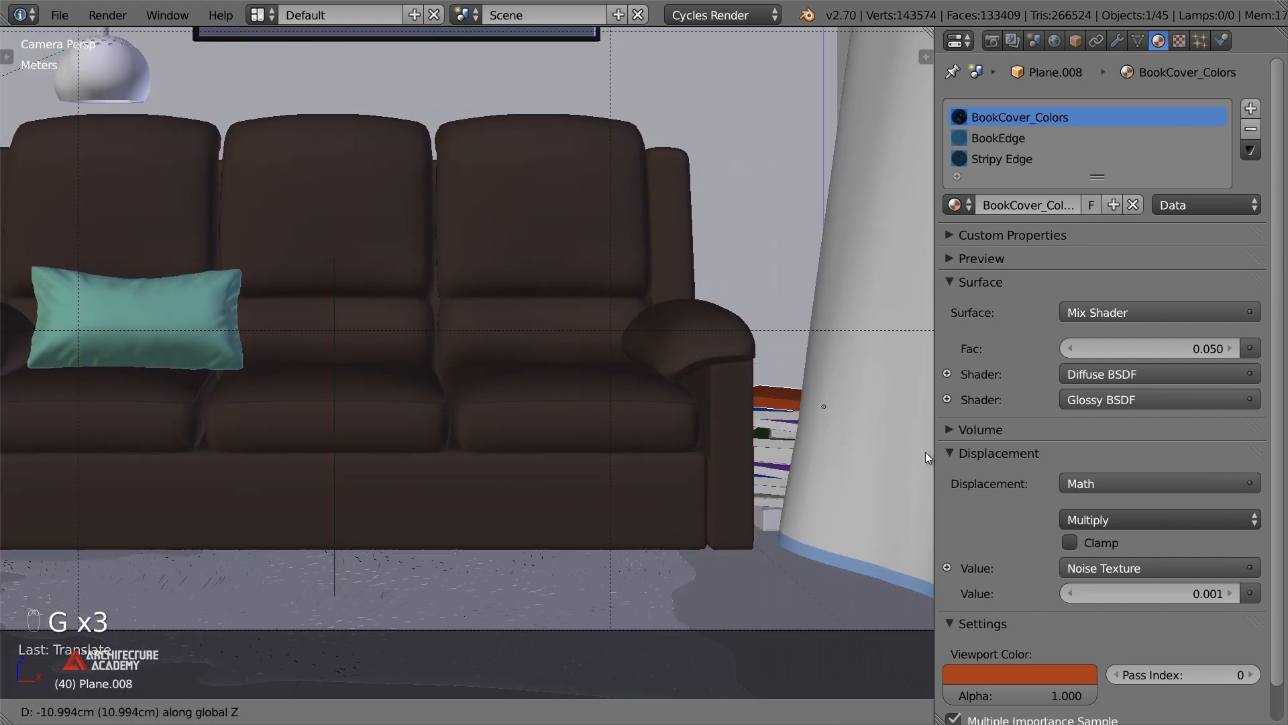
left_click(923, 452)
scroll(518, 374, "down", 4)
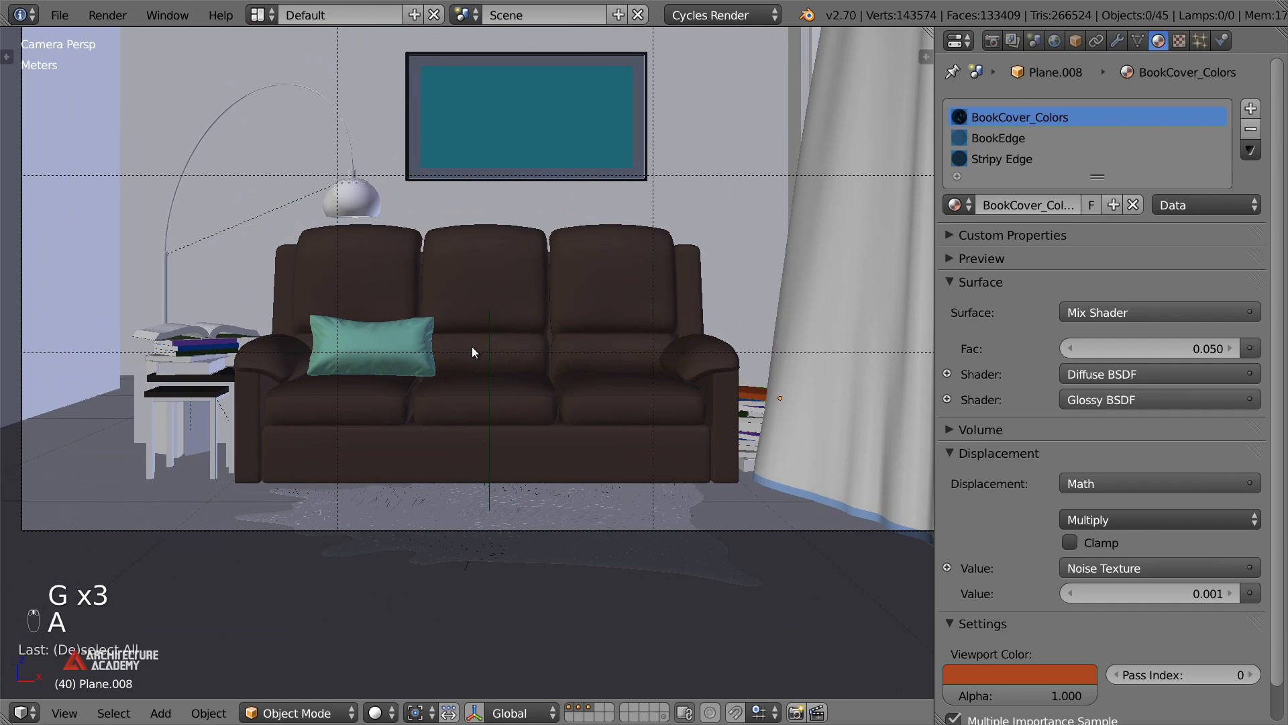
Review the last render of the couch scene for noise
key("F11")
scroll(527, 347, "down", 6)
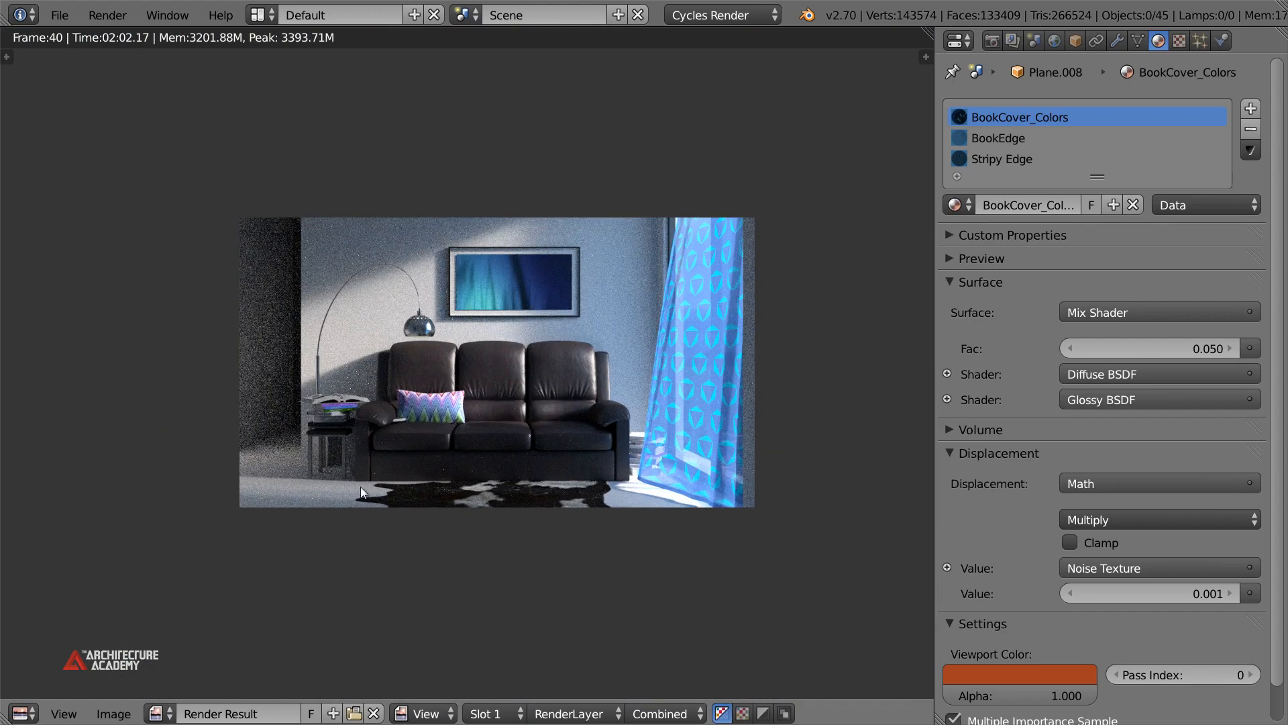
key("Escape")
scroll(988, 290, "down", 2)
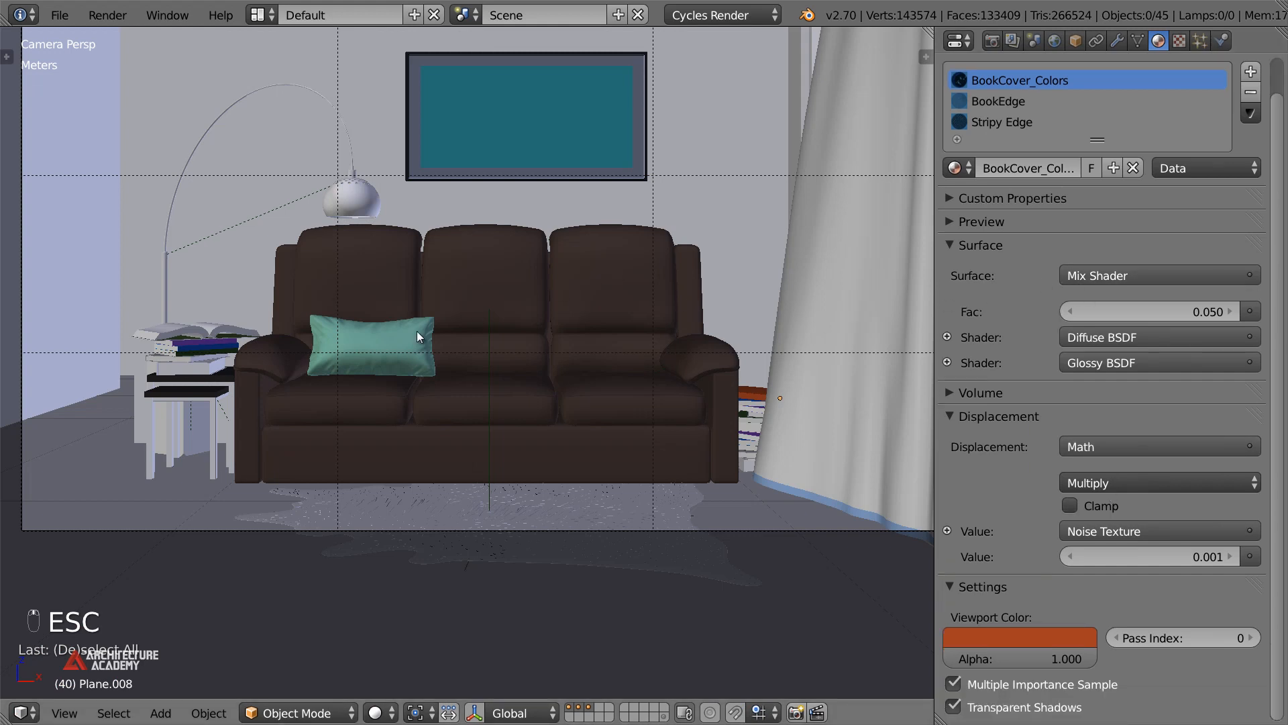
scroll(557, 342, "down", 3)
Collapse the Film and Performance render settings and expand the Sampling settings
left_click(991, 41)
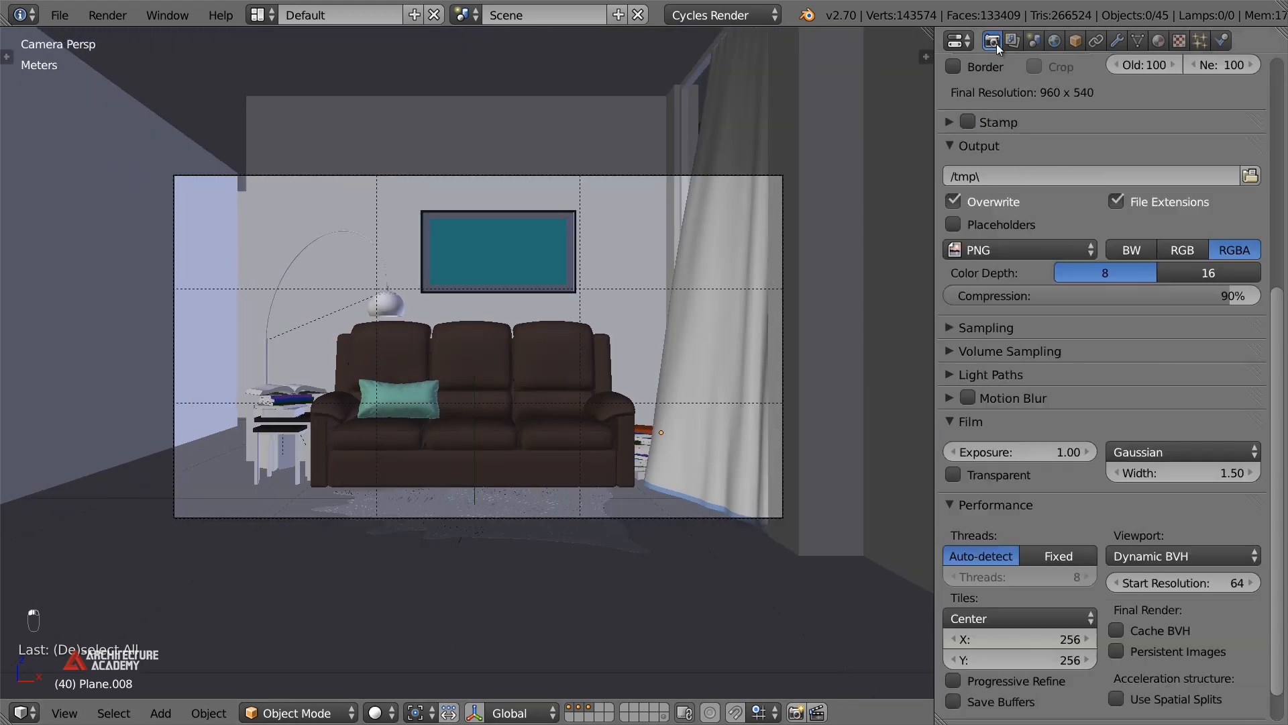
left_click(959, 422)
left_click(955, 446)
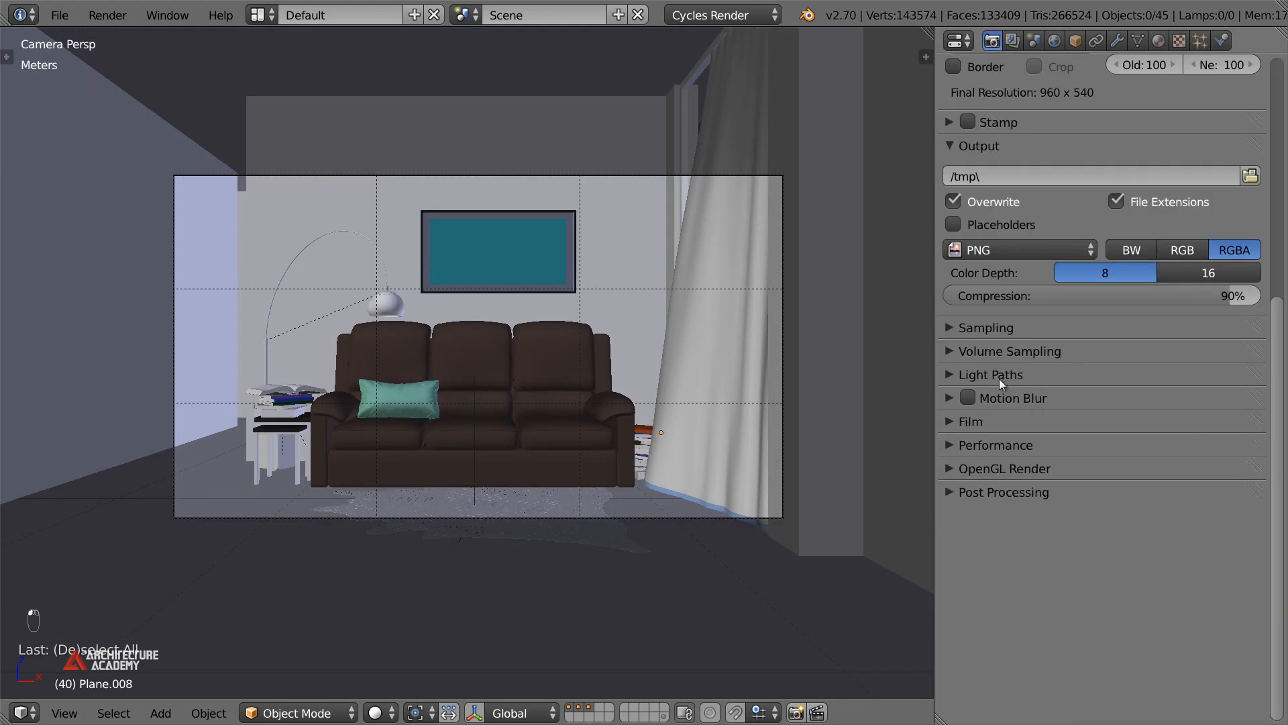
left_click(954, 328)
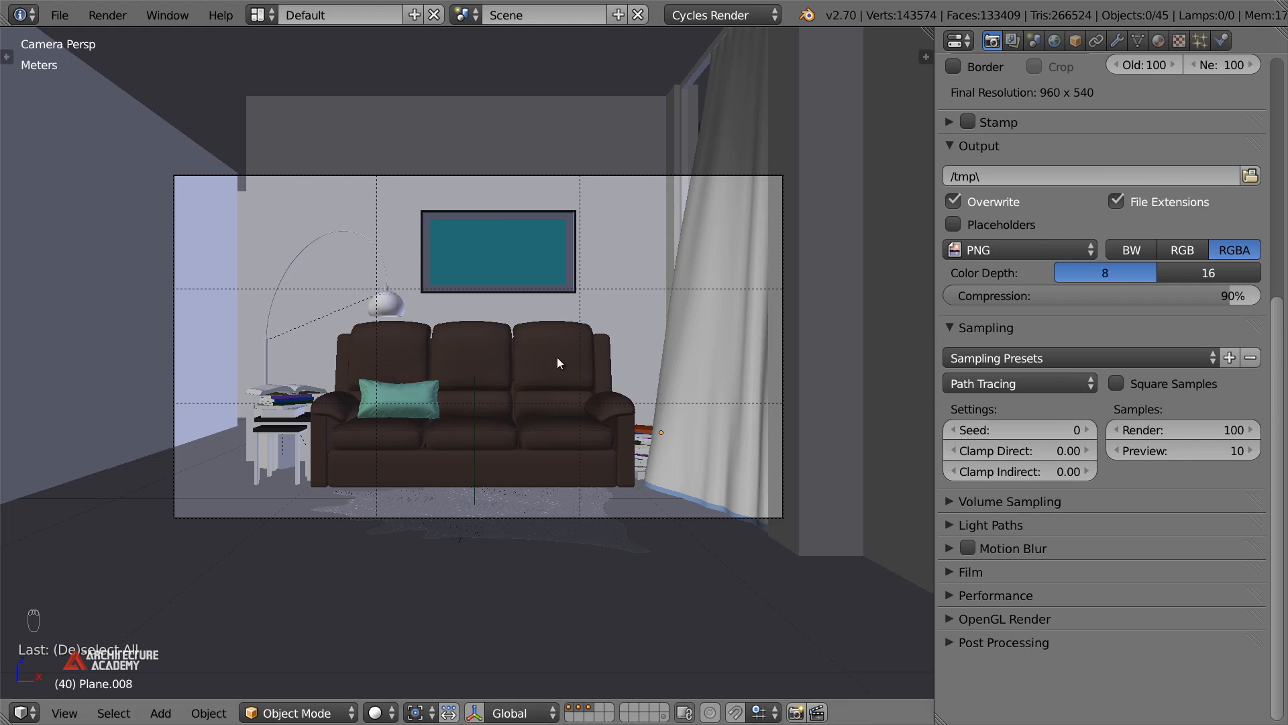
Set the Clamp Indirect sampling value to 5.00
scroll(560, 374, "up", 3)
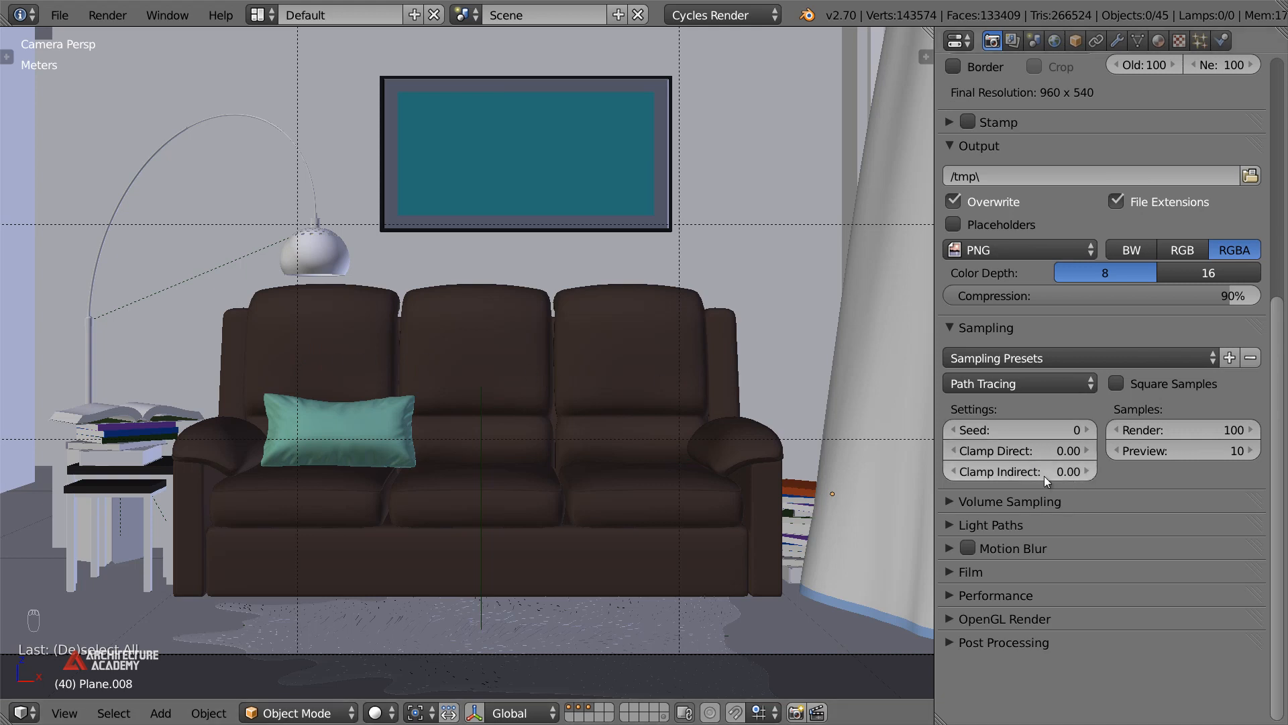
left_click_drag(1003, 474, 1019, 474)
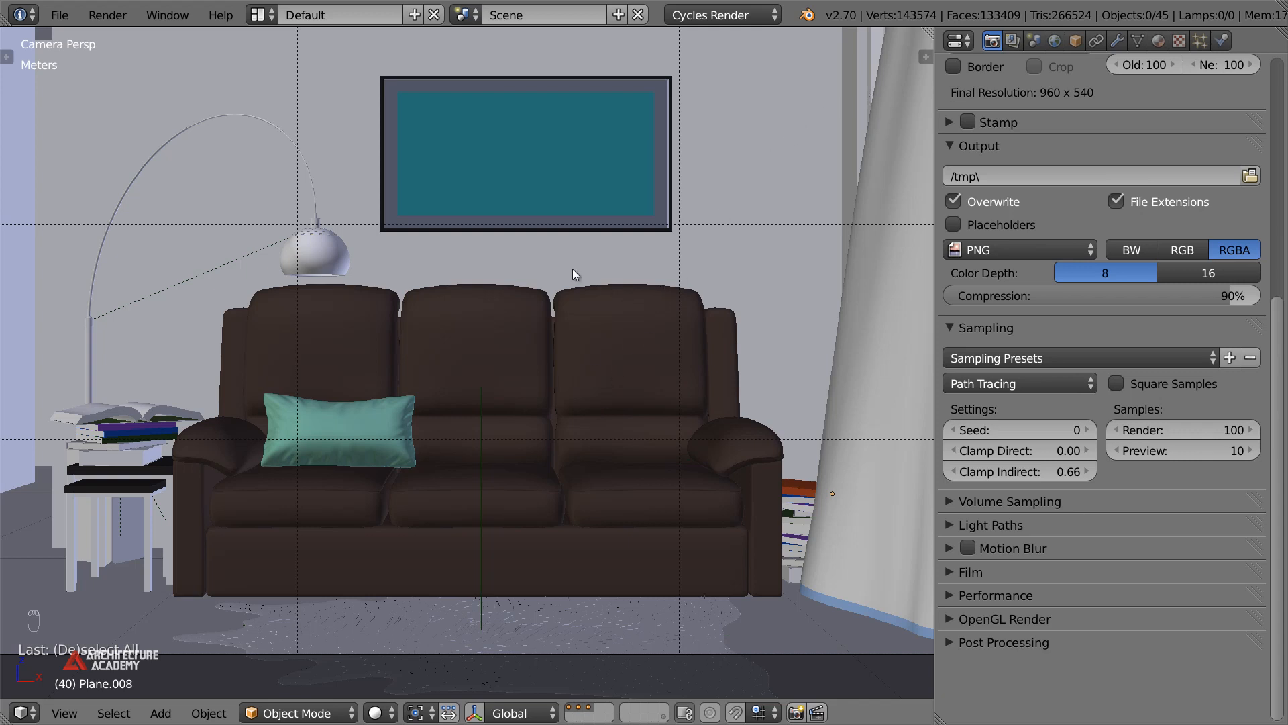
scroll(573, 269, "down", 3)
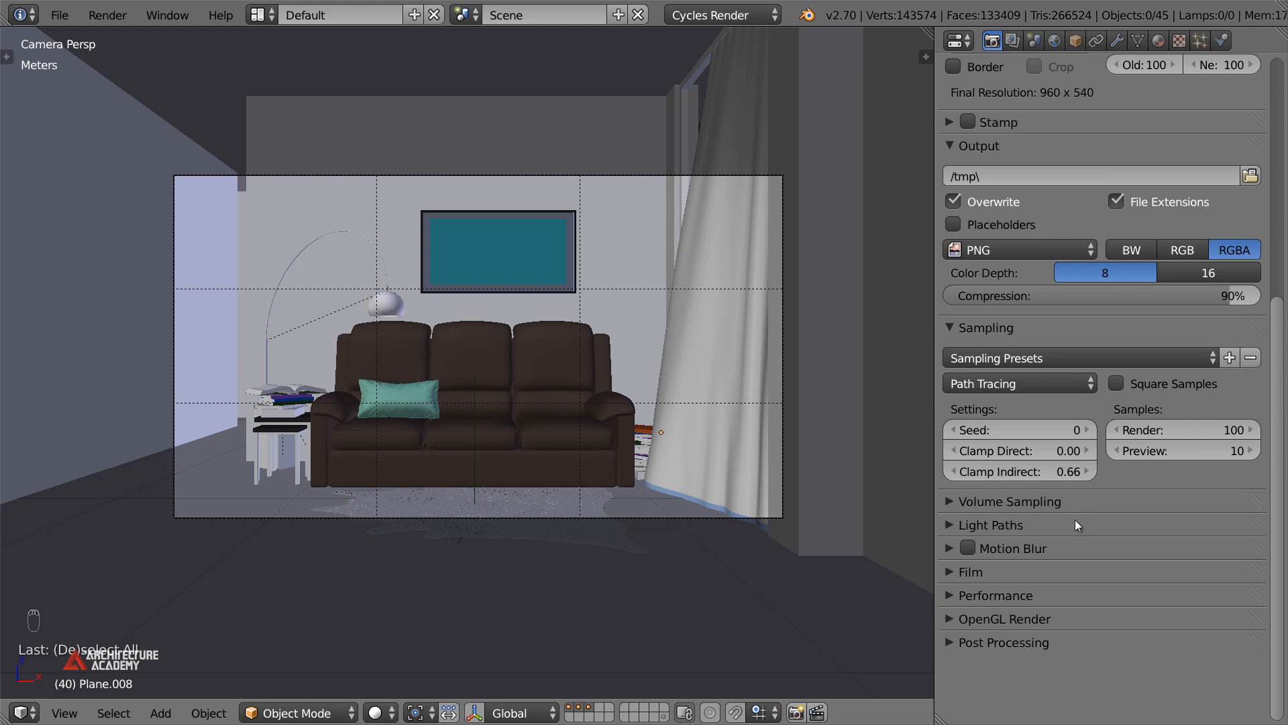
left_click_drag(1060, 473, 1202, 458)
left_click(1044, 470)
type("5")
key("Return")
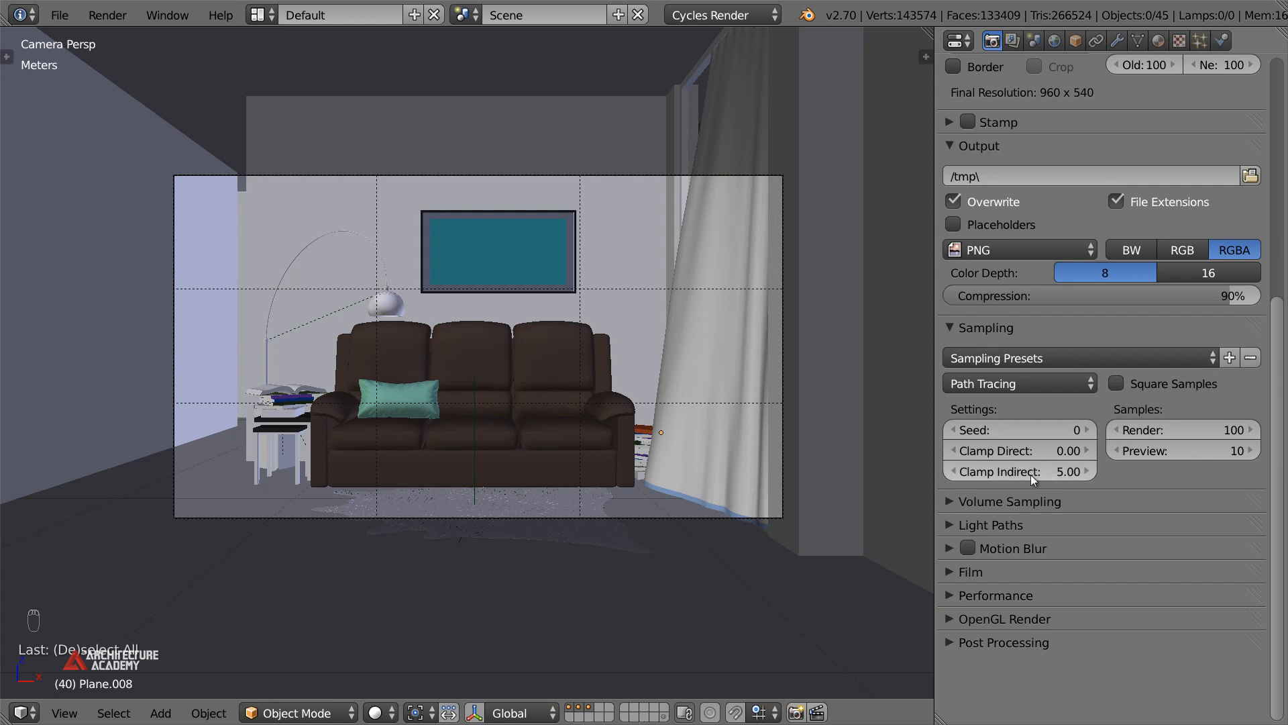
Examine the dark corridor beside the arc lamp in the last render
scroll(585, 387, "up", 1)
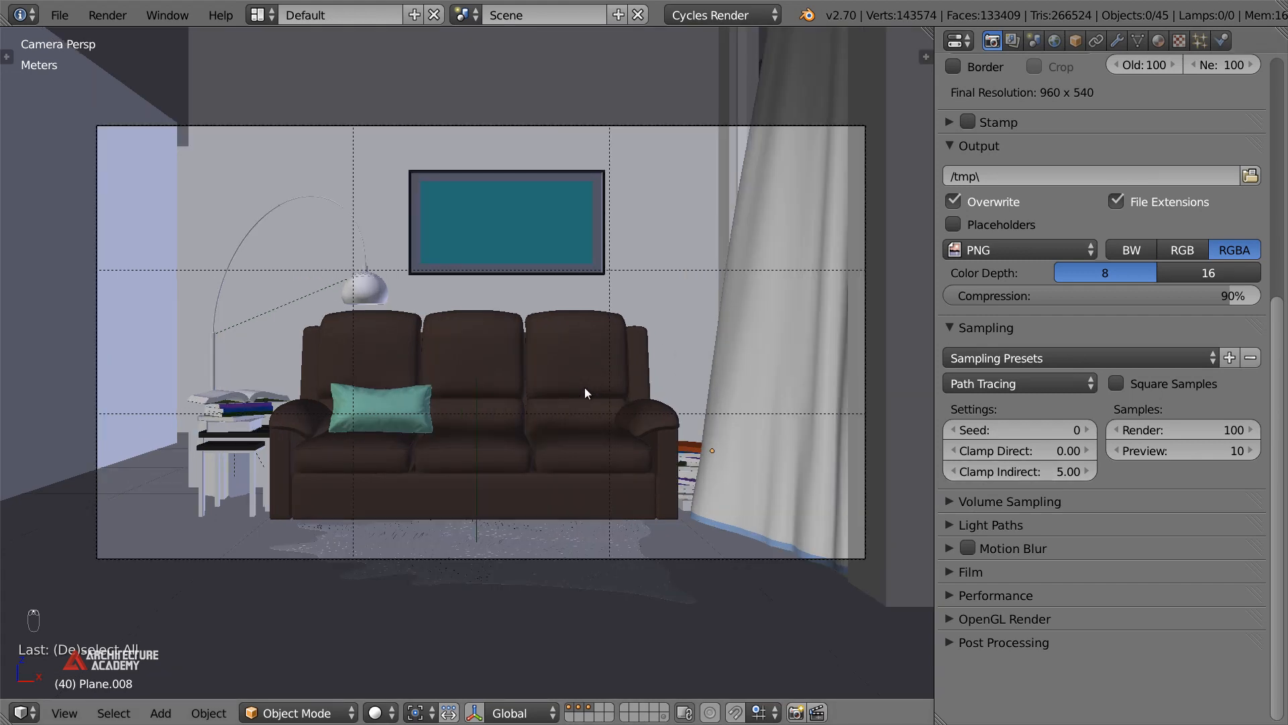
key("F11")
scroll(591, 396, "down", 1)
scroll(595, 404, "up", 2)
scroll(612, 398, "down", 1)
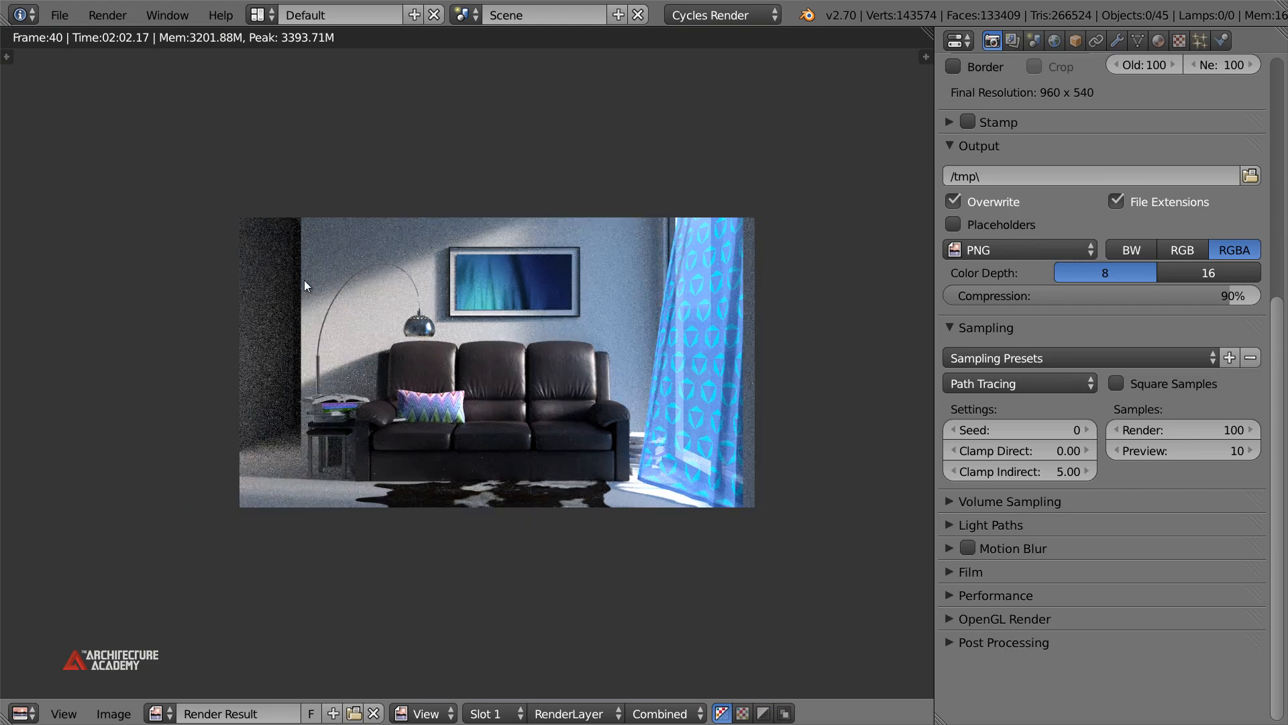
key("Escape")
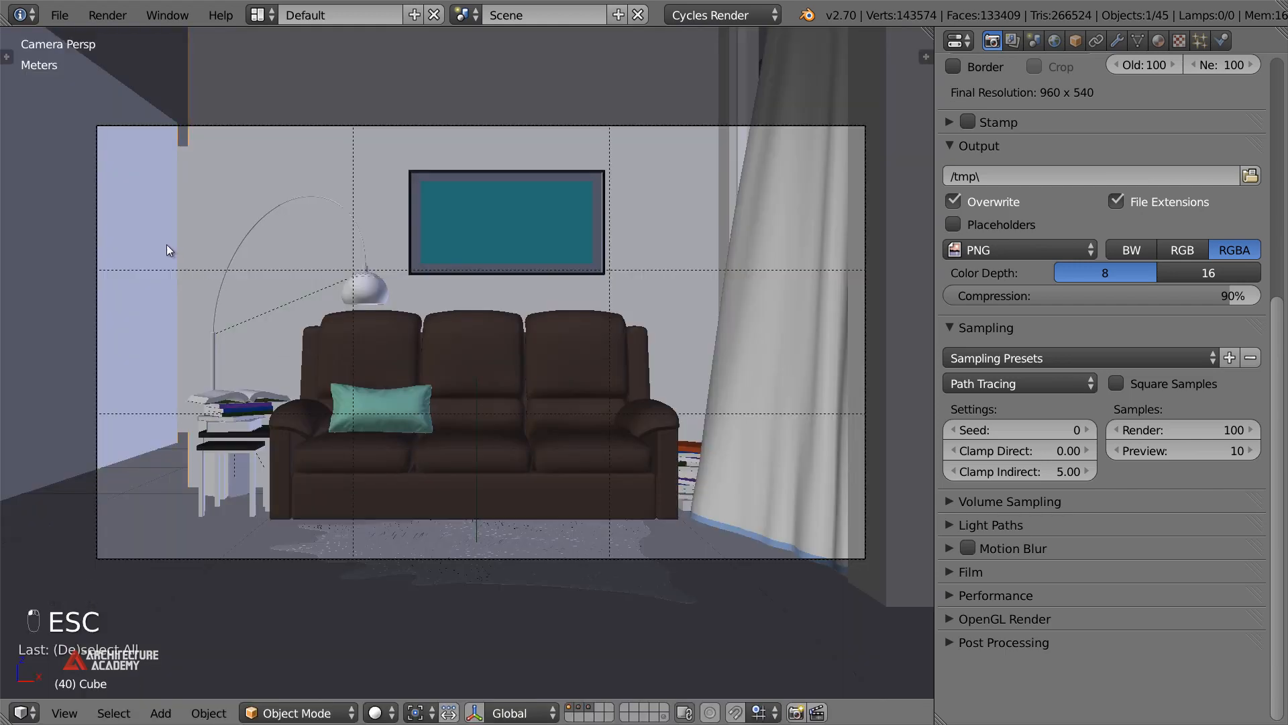
Add two loop cuts to the corridor's side wall behind the couch wall and delete the middle face as an opening
scroll(182, 279, "down", 2)
key("Tab")
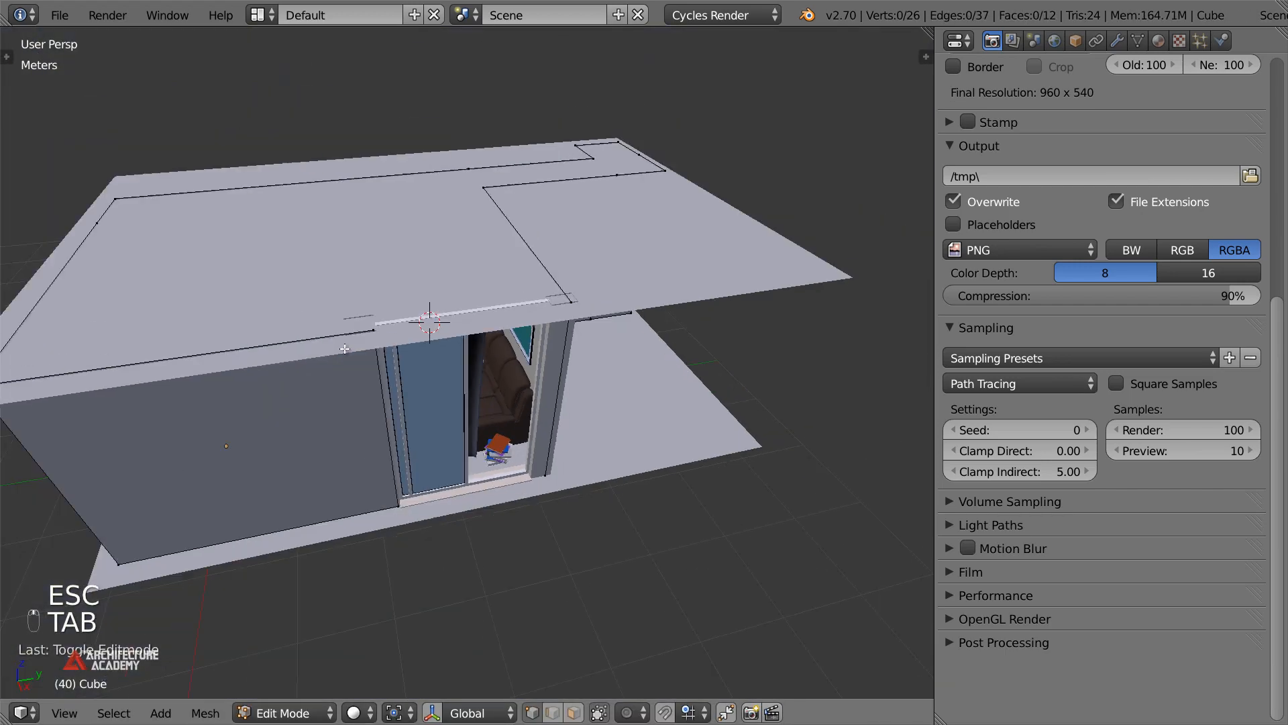
key("z")
middle_click_drag(344, 349, 426, 368)
key("ctrl+r")
scroll(426, 358, "up", 1)
left_click(426, 357)
right_click(425, 357)
scroll(403, 350, "up", 2)
key("x")
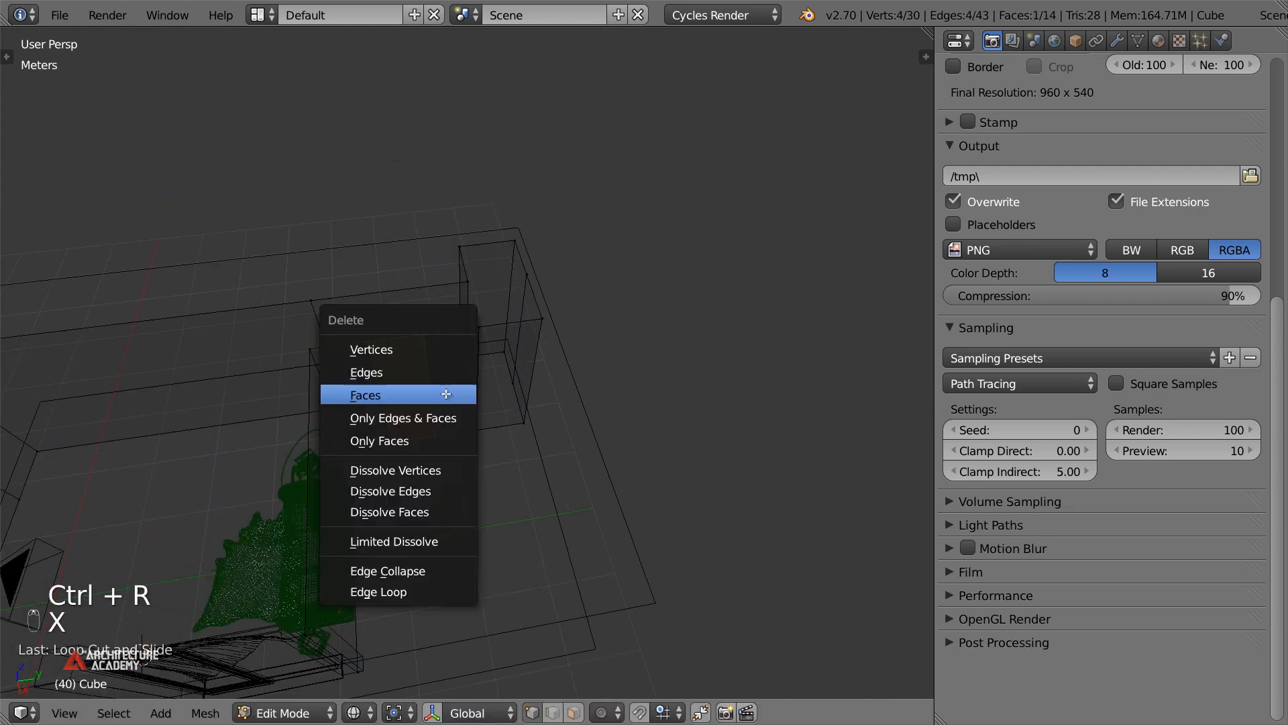
left_click(424, 414)
Delete the corridor side wall's face next to the end wall to make a second opening
right_click(503, 333)
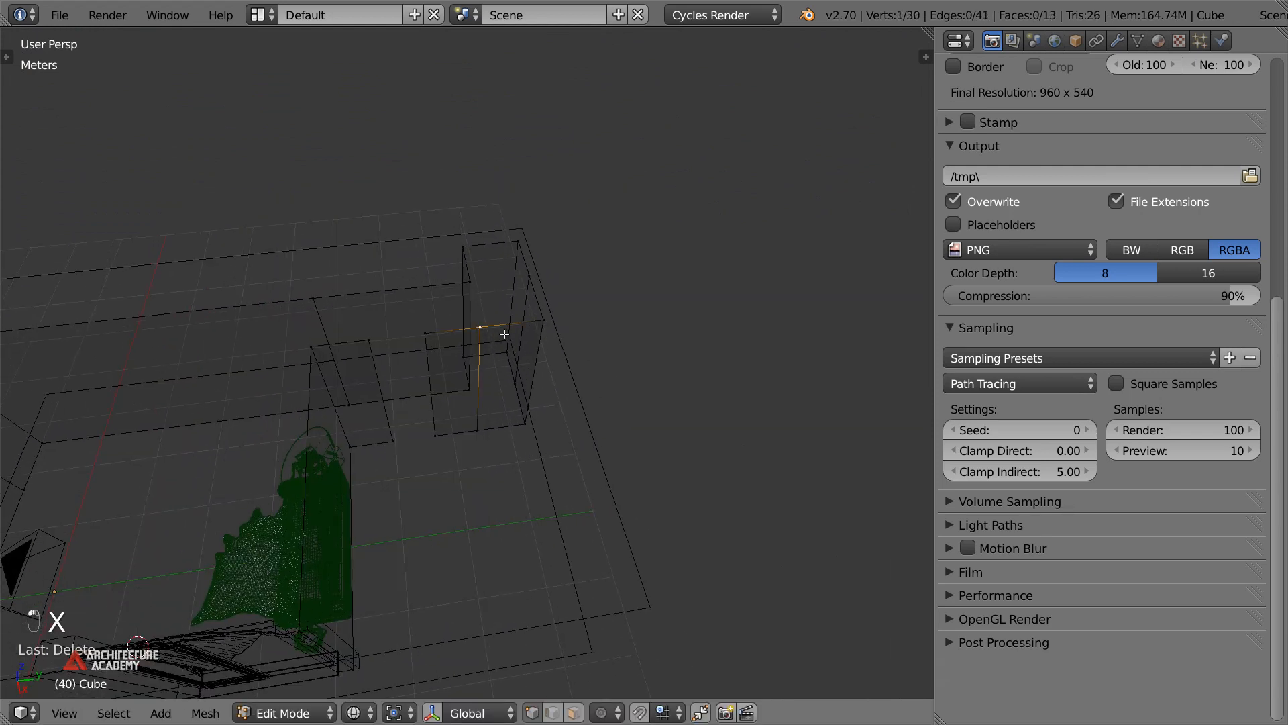
right_click(534, 426, "shift")
middle_click_drag(537, 426, 480, 405)
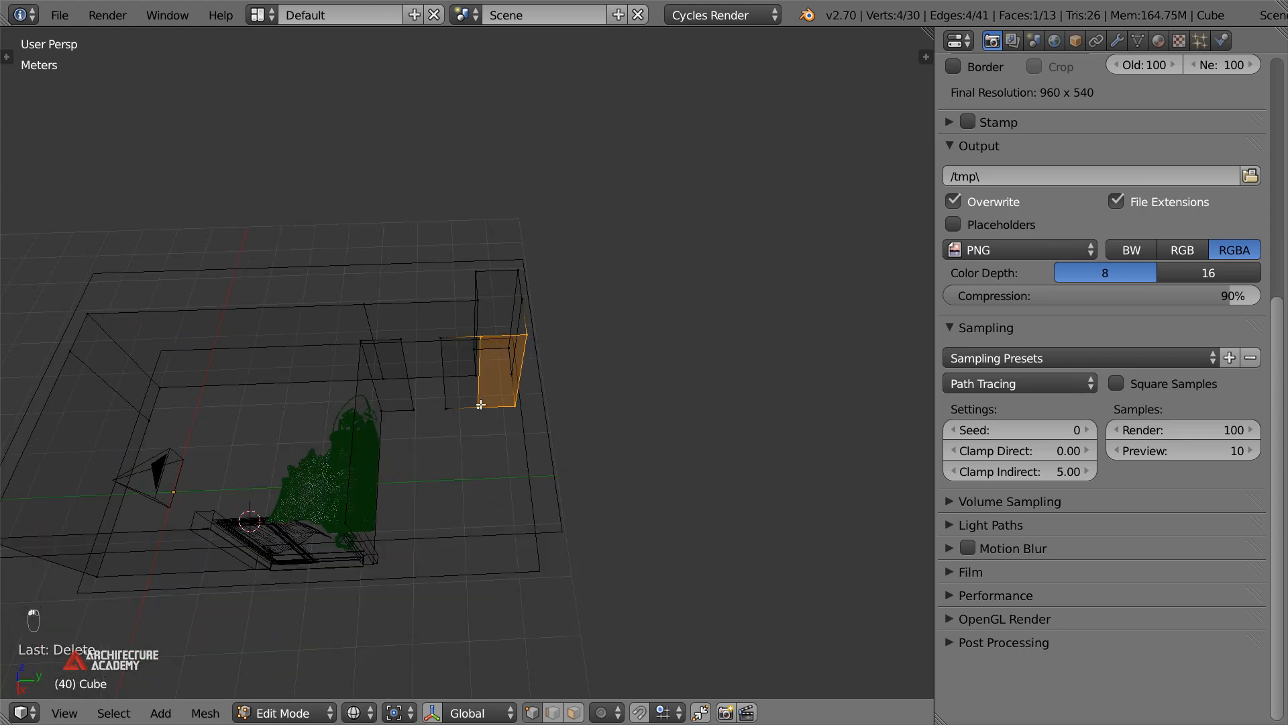
key("x")
left_click(489, 392)
key("Tab")
Select the four corners of the corridor's end wall and check its placement from the camera view
middle_click_drag(498, 348, 469, 356)
key("Tab")
scroll(470, 357, "up", 3)
right_click(455, 291)
right_click(500, 346, "shift")
right_click(491, 444, "shift")
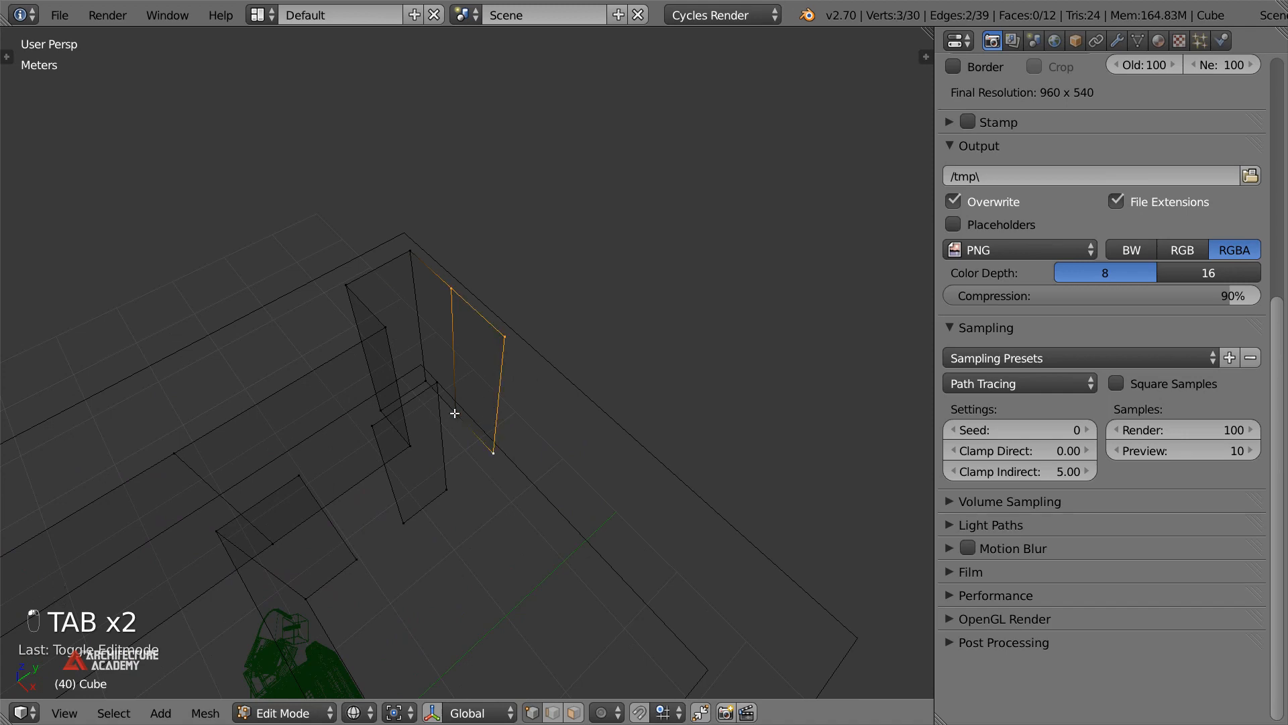
right_click(456, 413, "shift")
key("KP_0")
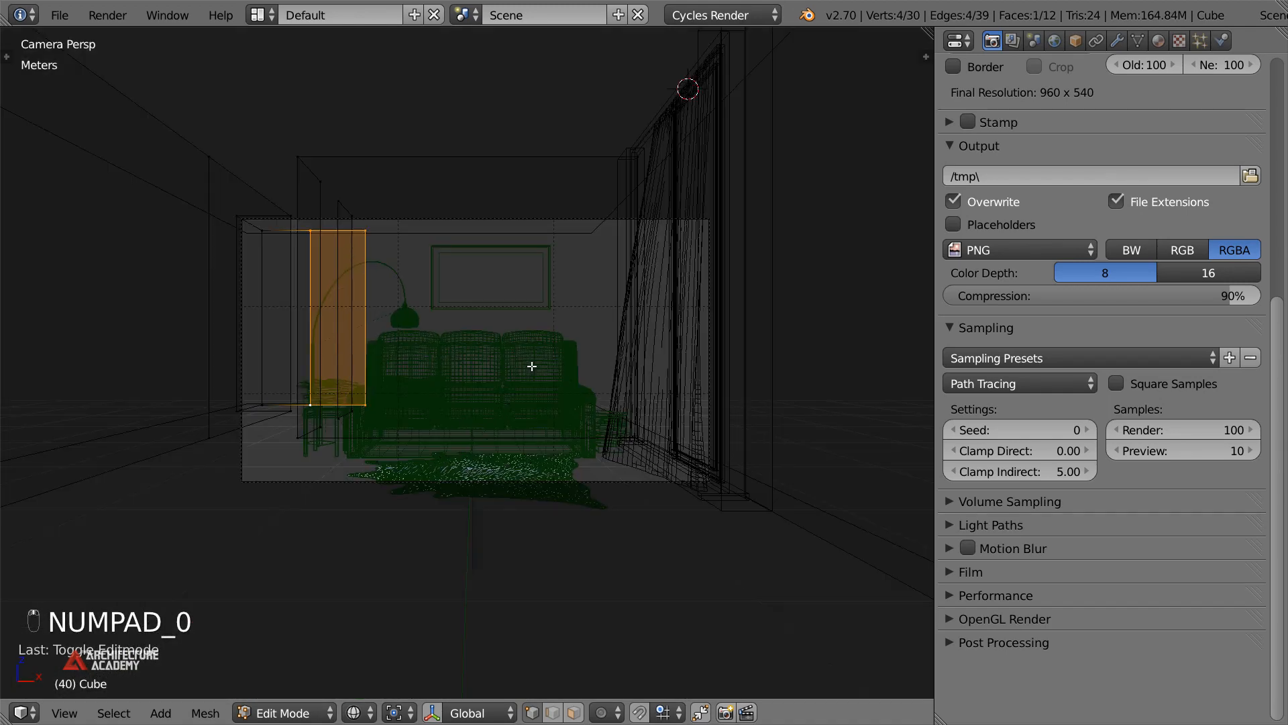
key("z")
key("Tab")
key("Tab")
Box-select the room's long side wall and corridor nook in top orthographic view and move them outward along the X axis
middle_click_drag(419, 338, 430, 477)
key("KP_7")
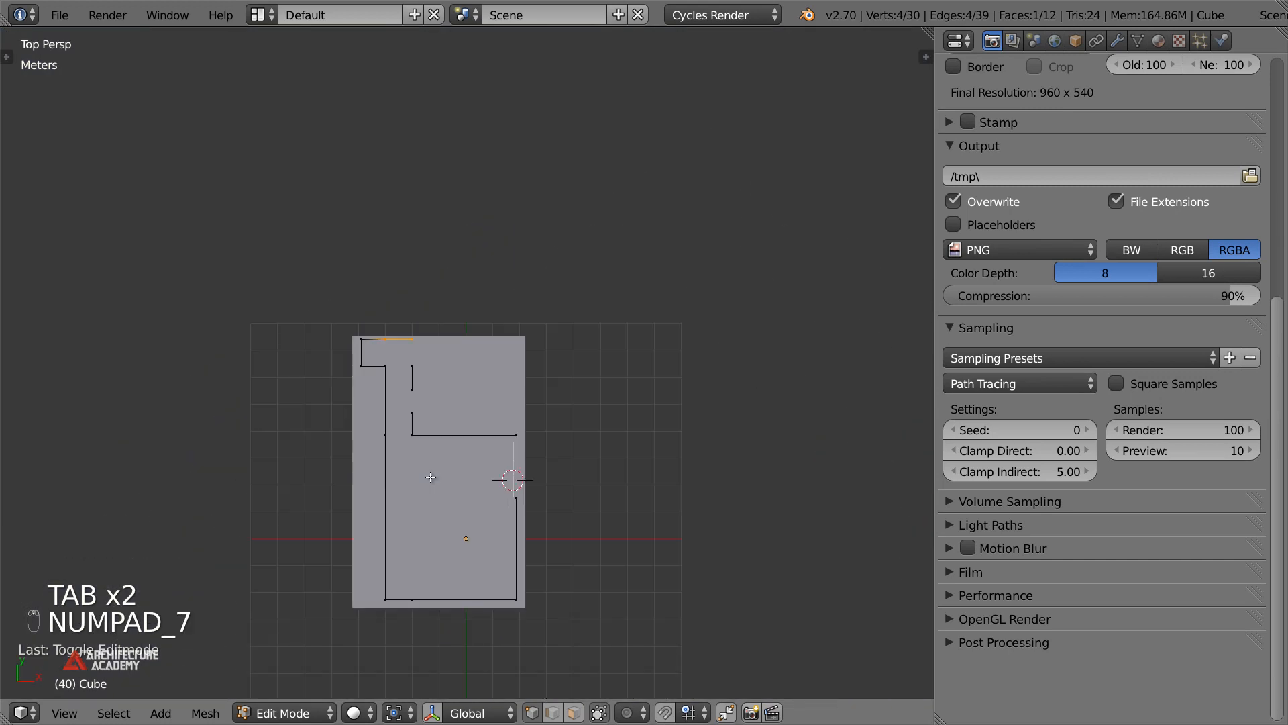
key("z")
key("a")
key("a")
key("a")
key("a")
key("a")
key("a")
key("a")
key("a")
key("a")
key("b")
left_click_drag(341, 318, 411, 627)
key("KP_5")
scroll(407, 555, "up", 3)
scroll(408, 554, "up", 2)
key("g")
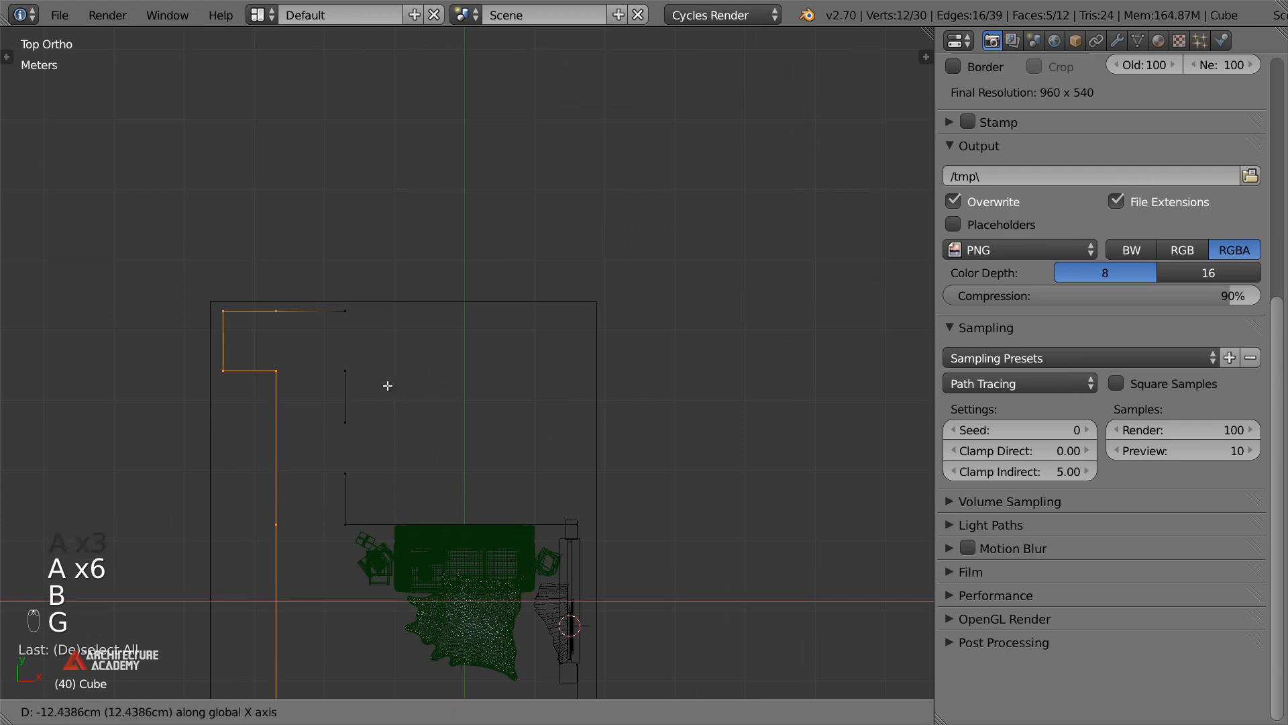
left_click(380, 382)
Nudge the selected side wall slightly along the X axis while checking the camera view
key("KP_0")
key("z")
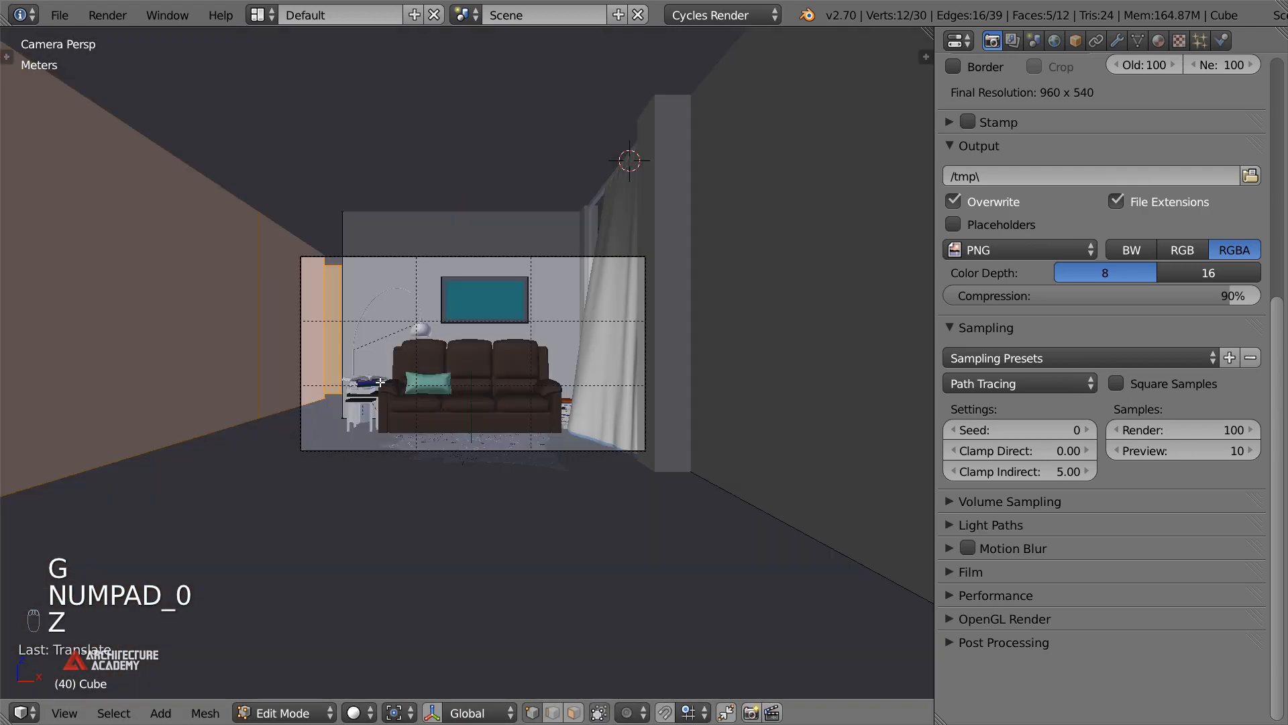
key("g")
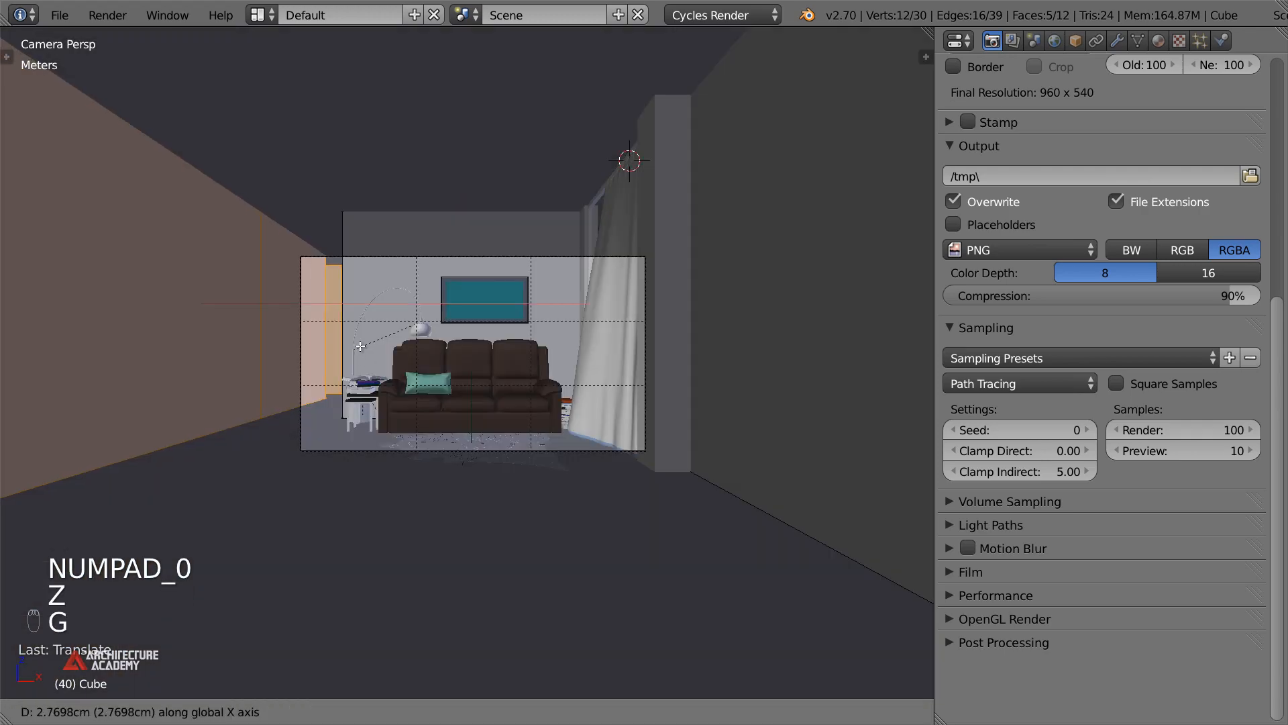
middle_click_drag(361, 346, 446, 351)
Duplicate the corridor's end-wall face in place and scale the copy down
key("Tab")
scroll(442, 345, "down", 5)
key("z")
key("Tab")
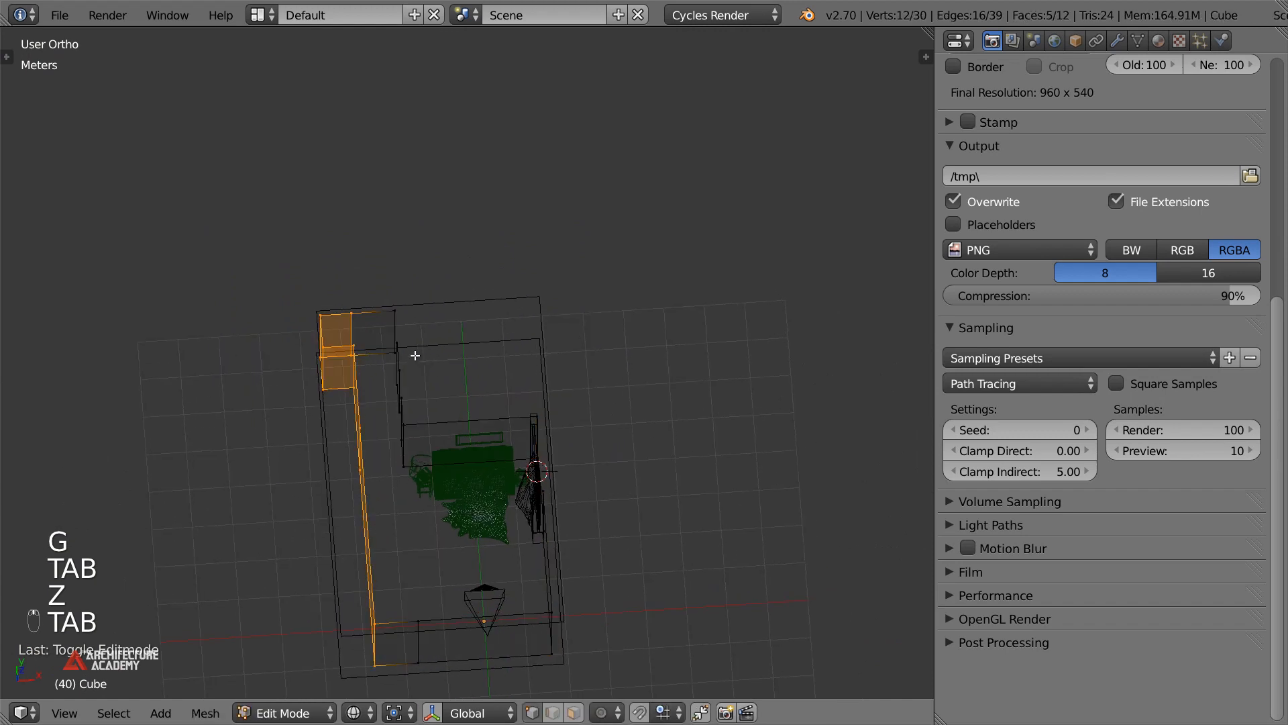
right_click(363, 317)
middle_click_drag(381, 343, 567, 443)
scroll(494, 460, "up", 3)
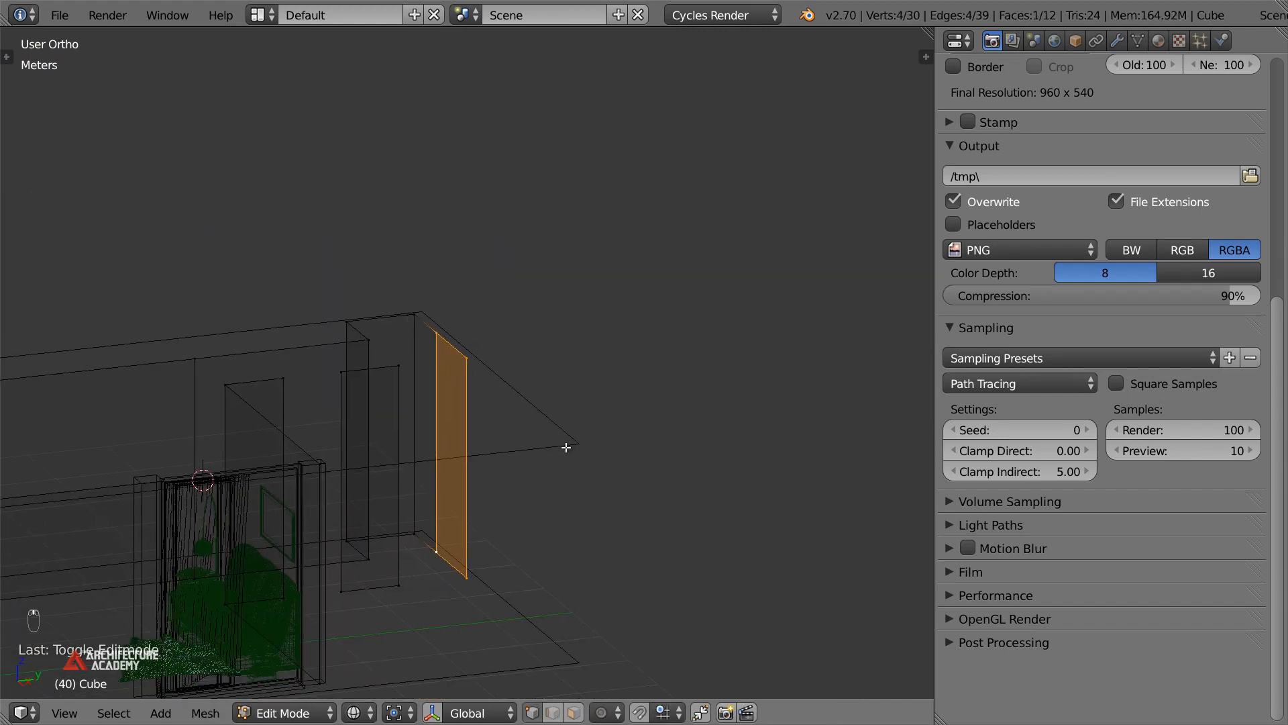
key("shift+d")
right_click(569, 435)
key("s")
left_click(618, 427)
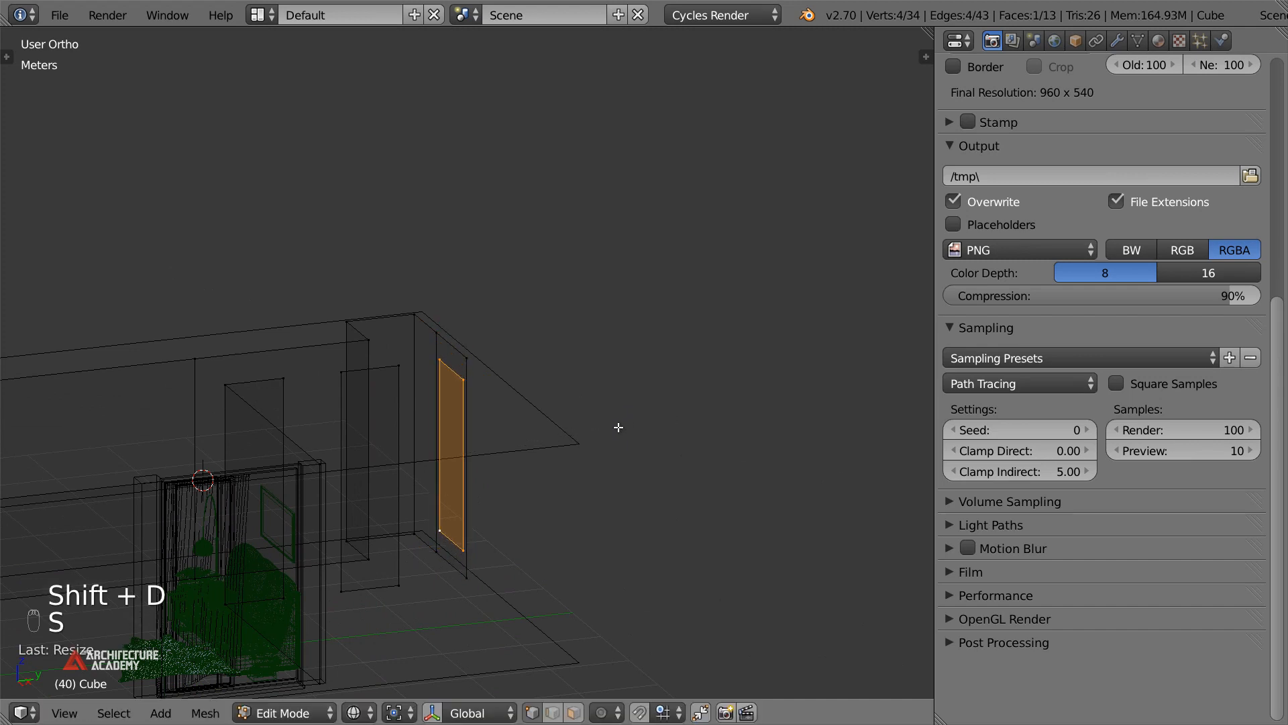
Separate the duplicated face into its own object and set its origin to its geometry
key("p")
left_click(619, 427)
key("Tab")
key("ctrl+alt+shift+c")
left_click(456, 377)
key("ctrl+alt+shift+c")
left_click(455, 354)
Scale the separated panel down on the end wall and adjust its height along the Z axis
key("s")
left_click(628, 435)
key("KP_1")
scroll(626, 435, "up", 3)
key("s")
left_click(676, 324)
key("s")
key("z")
left_click(640, 318)
Select the whole panel face in Edit Mode and inset it to form a narrow frame border
scroll(570, 295, "up", 2)
middle_click_drag(510, 265, 625, 316)
key("Tab")
key("a")
key("a")
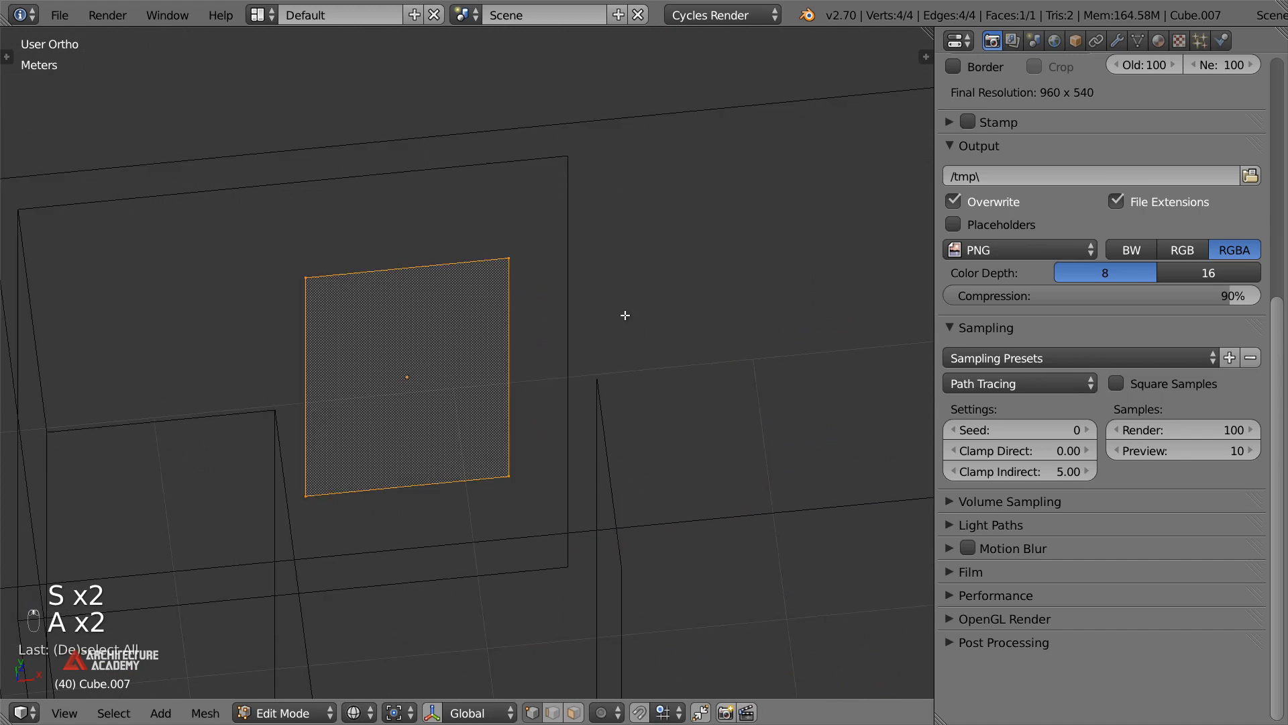
key("KP_7")
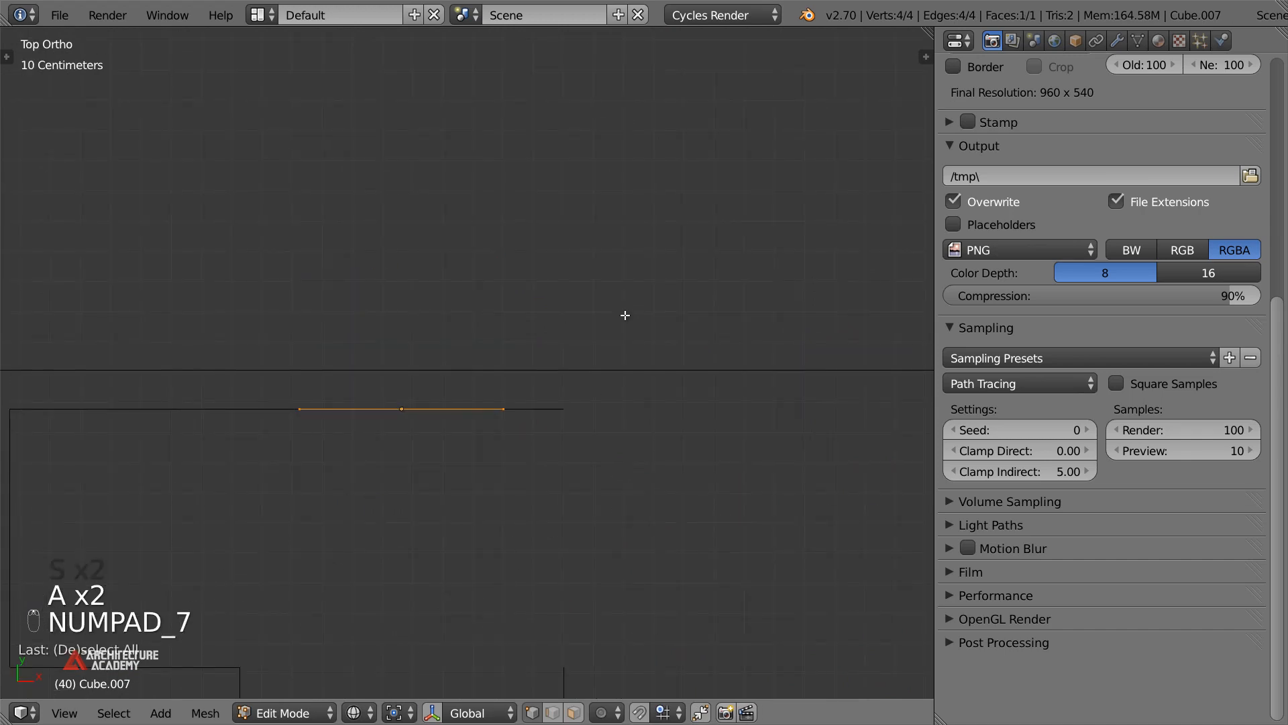
key("i")
left_click(699, 376)
Move the panel's inner face about 1.3 cm in the negative Y direction
middle_click_drag(675, 386, 512, 291)
right_click(487, 313)
right_click(334, 275)
key("g")
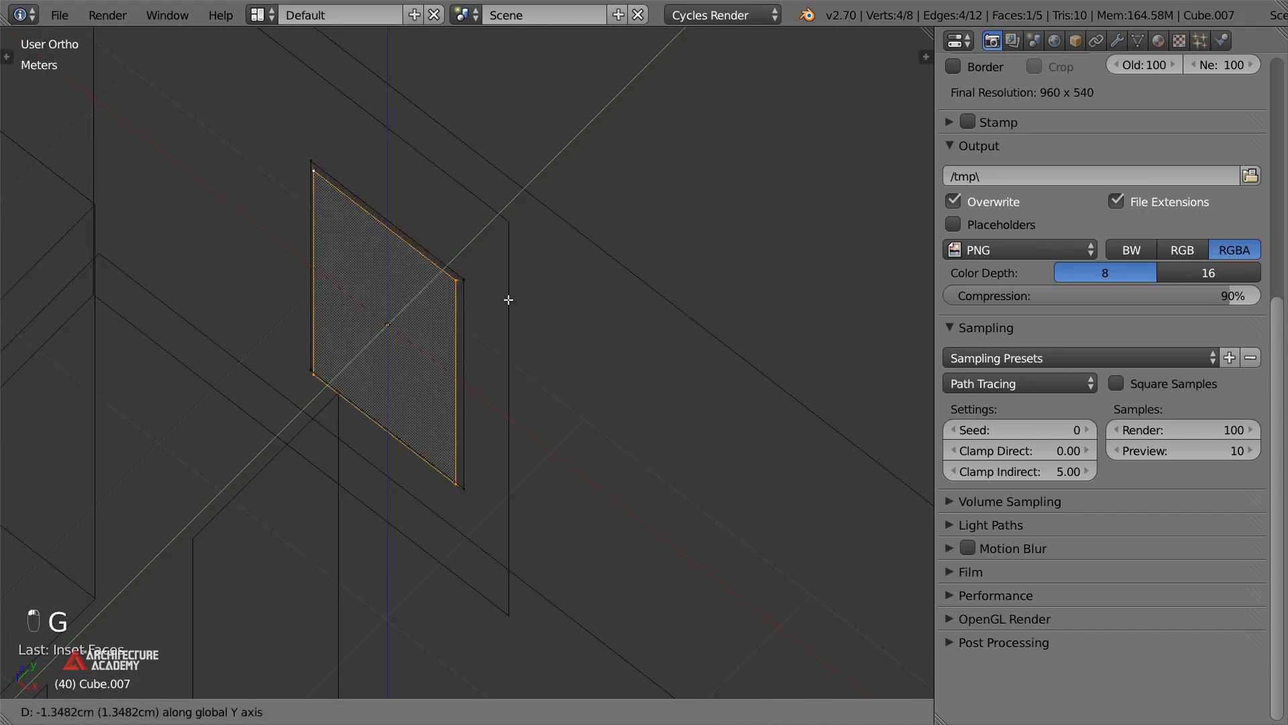
left_click(511, 296)
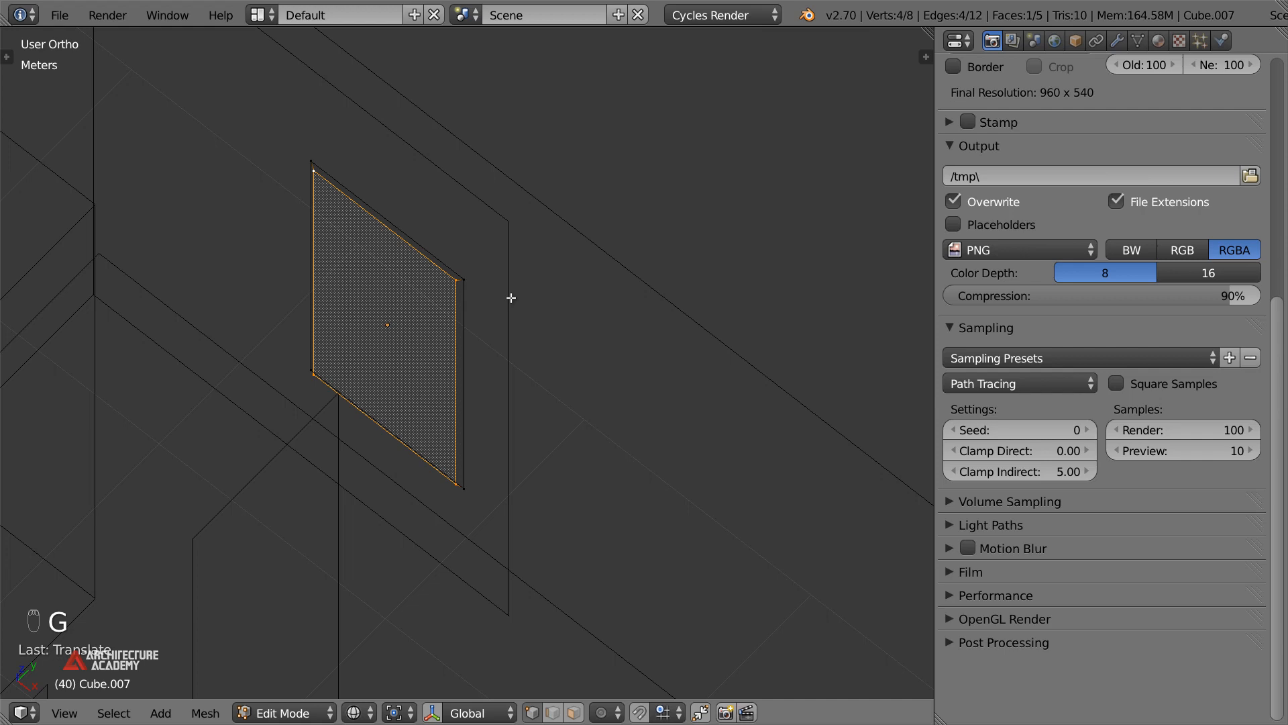
Isolate the panel in solid-shaded local view and remove its inherited material slot
key("Tab")
key("KP_Divide")
key("z")
mouse_move(554, 290)
middle_mouse_down()
mouse_move(497, 259)
mouse_move(641, 256)
middle_mouse_up()
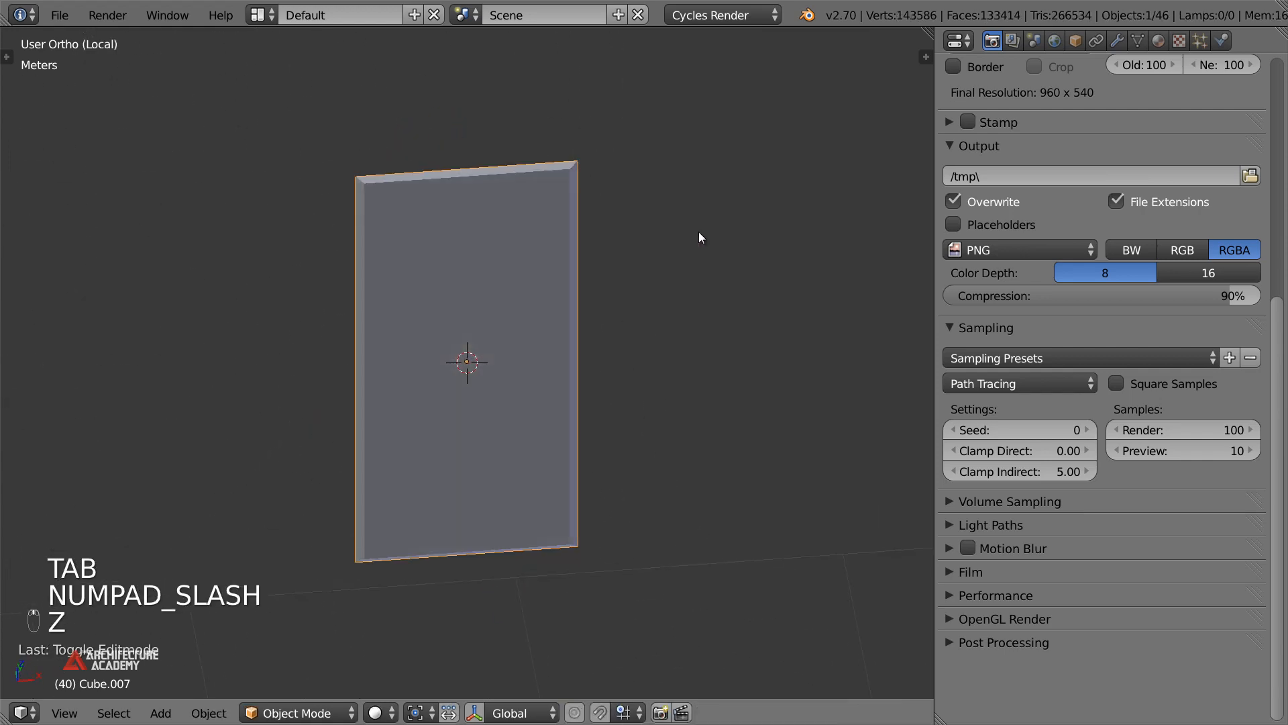
left_click(1158, 41)
left_click(1251, 92)
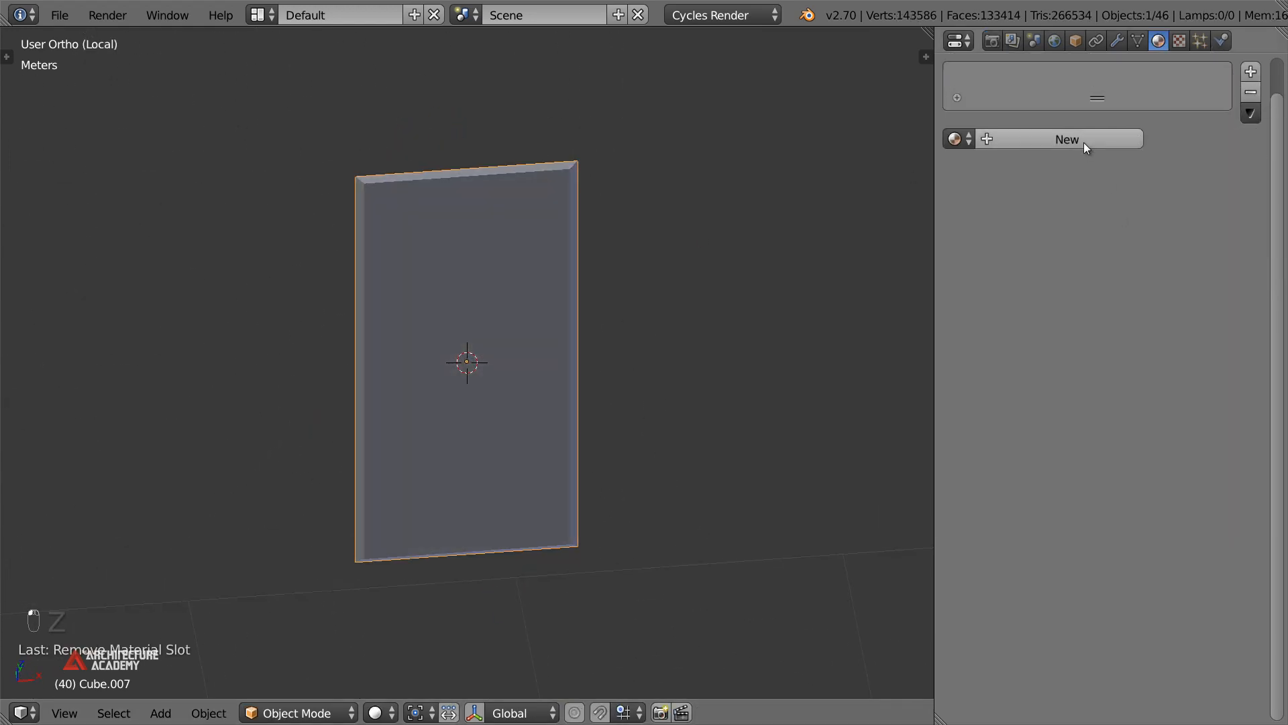
Give the isolated panel a new material with a Glossy BSDF surface and leave local view
left_click(1085, 142)
left_click(1095, 243)
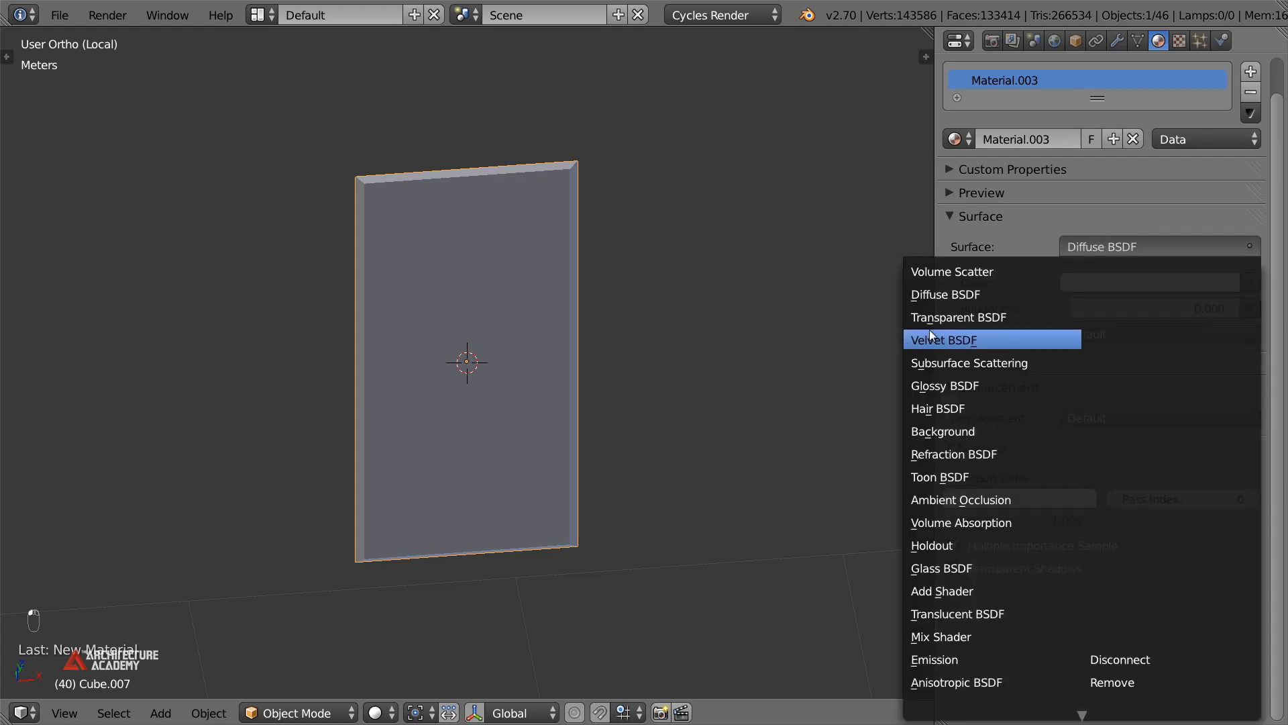
left_click(956, 384)
scroll(527, 518, "down", 6)
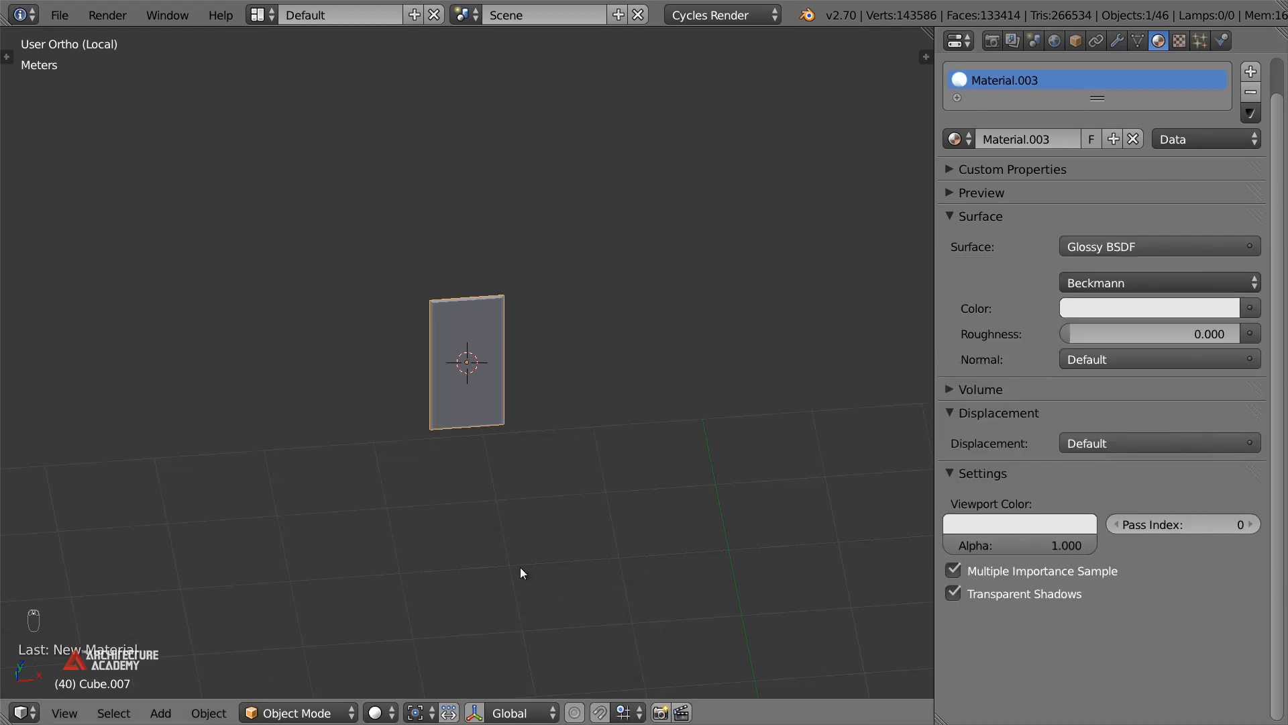
key("z")
key("KP_Divide")
scroll(619, 549, "down", 4)
Select the recessed corridor wall face of the room in Edit Mode and snap the 3D cursor to it
right_click(387, 339)
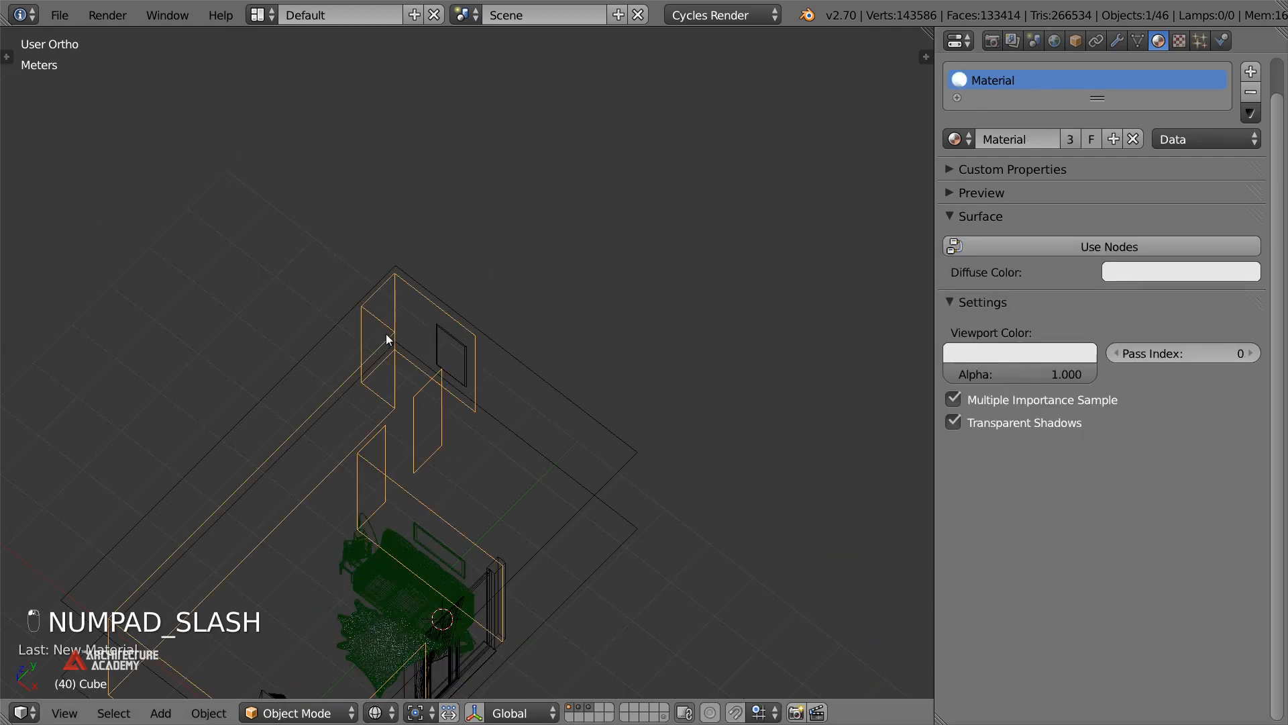
key("Tab")
right_click(362, 375, "shift")
right_click(403, 428, "shift")
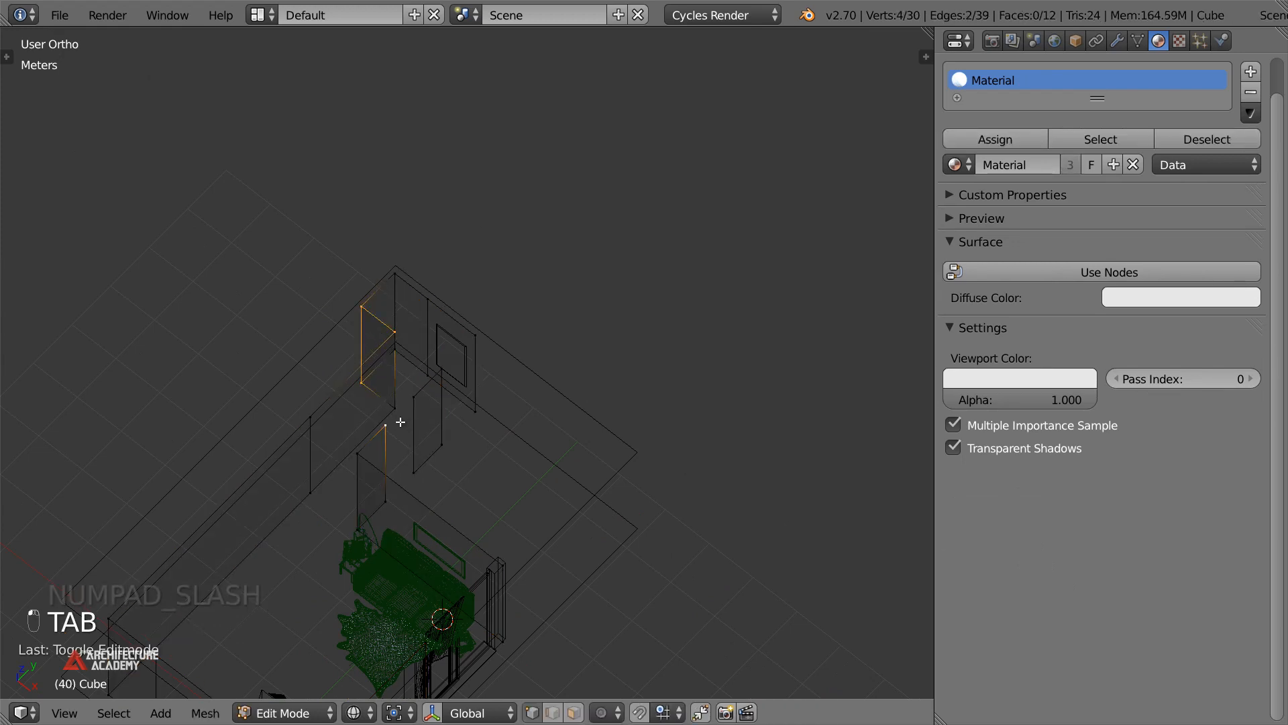
right_click(399, 413, "shift")
middle_click_drag(399, 380, 397, 368)
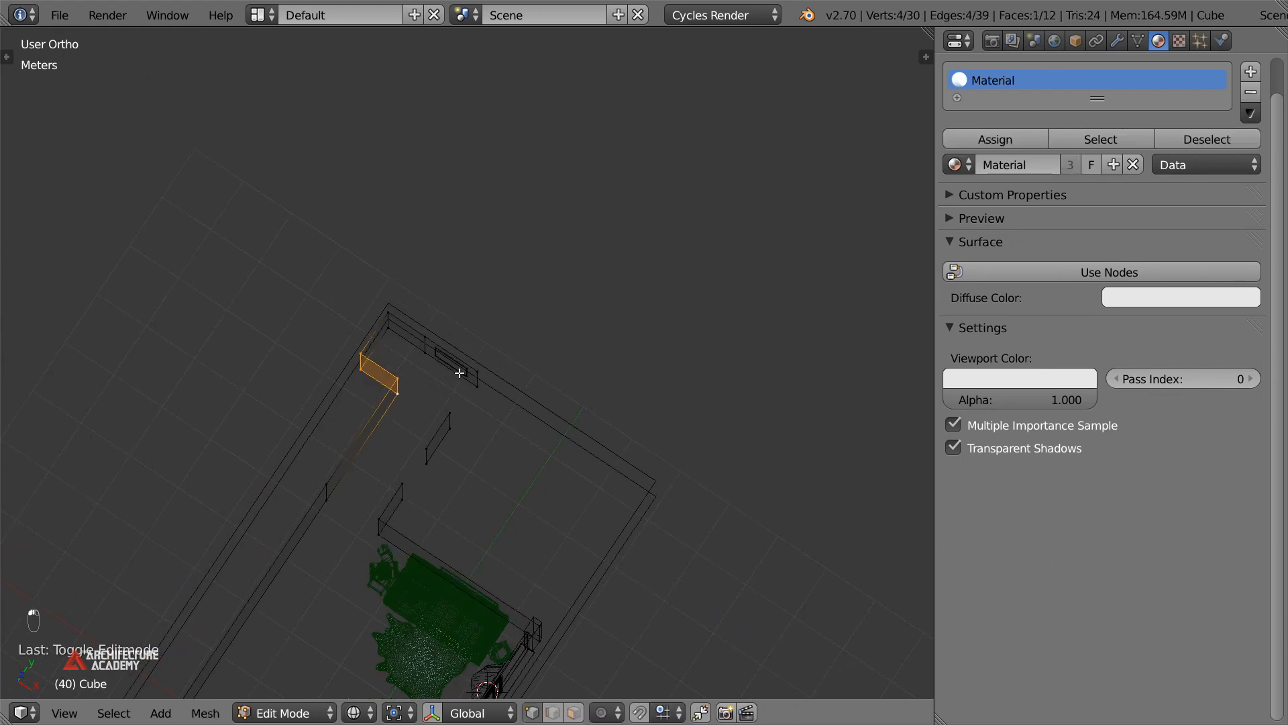
key("KP_7")
scroll(415, 406, "up", 5)
key("Tab")
key("Tab")
key("shift+s")
left_click(484, 432)
scroll(512, 402, "down", 2)
key("Tab")
Append the decoration_artwork_grass group from Artwork.blend into the scene
key("shift+F1")
left_click(286, 120)
left_click(282, 119)
left_click(323, 138)
left_click(310, 176)
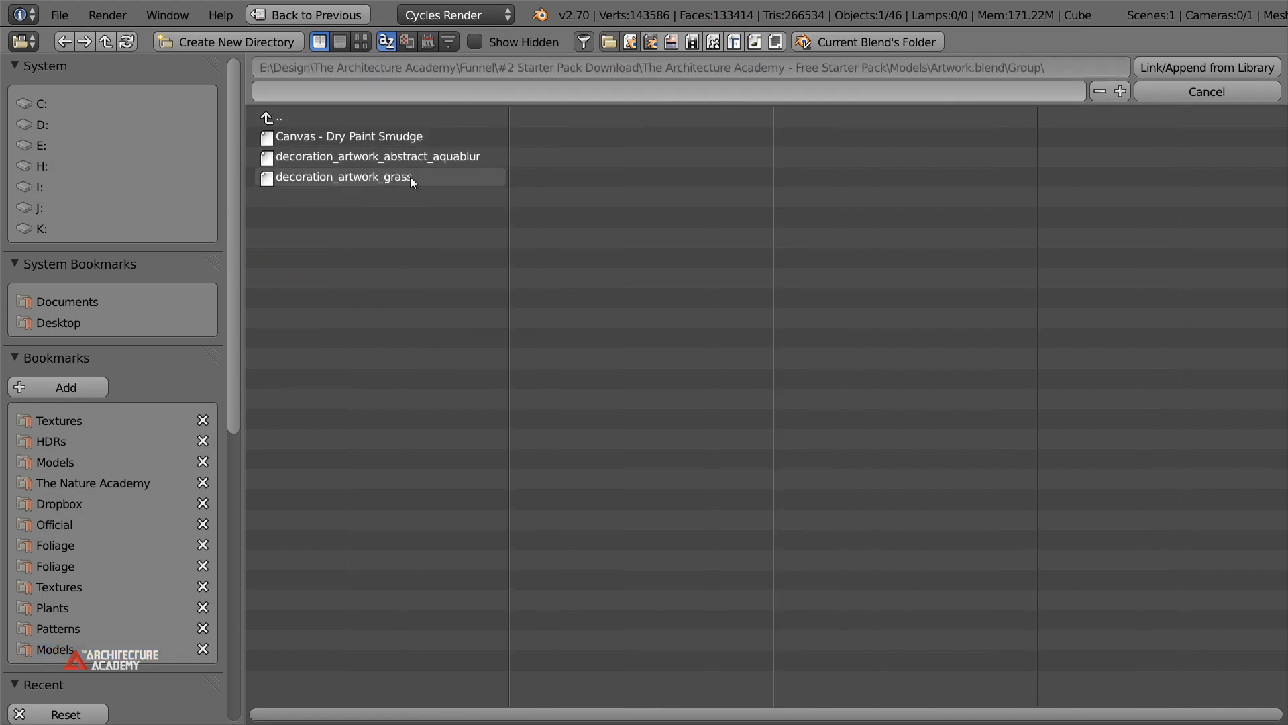
left_click(357, 178)
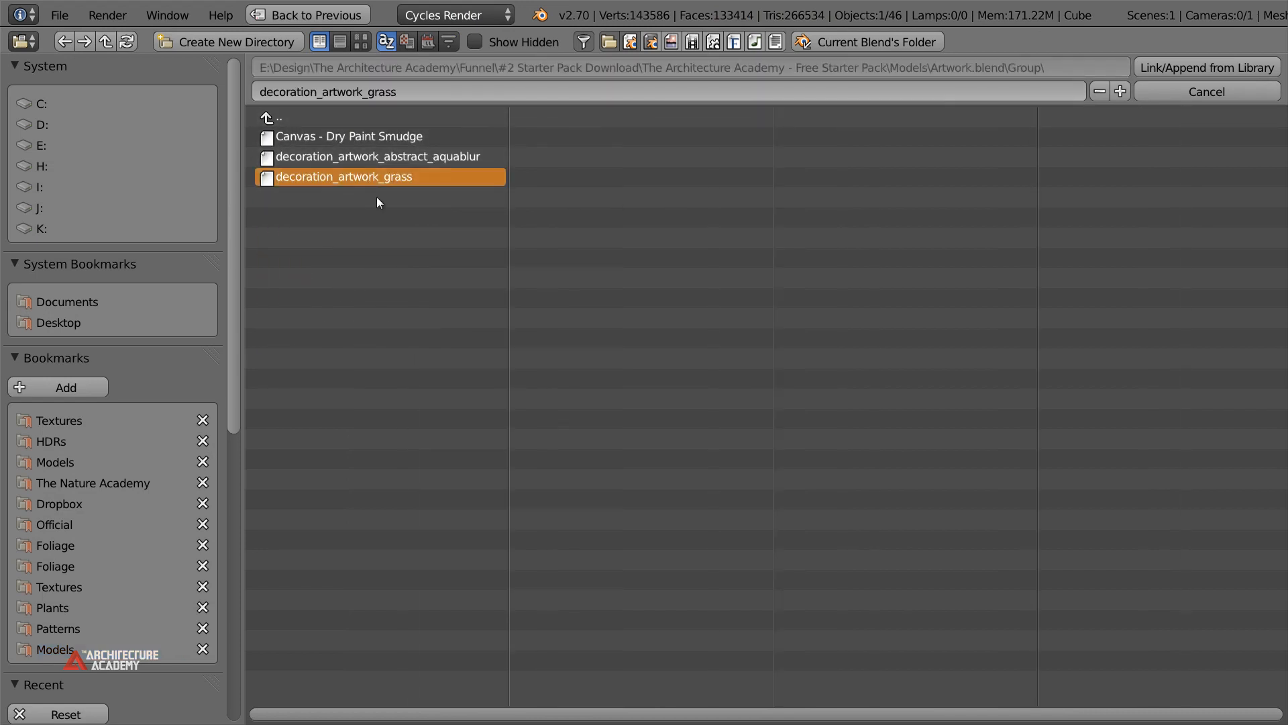
left_click(1176, 69)
scroll(644, 524, "down", 3)
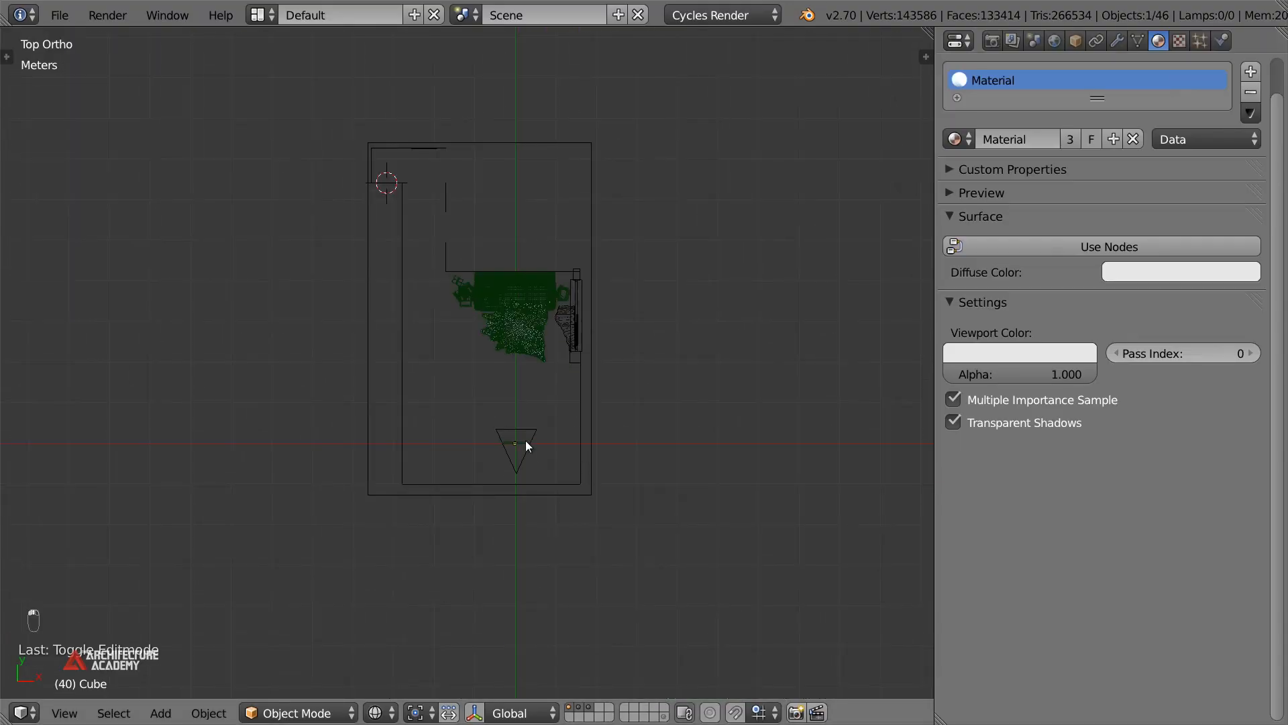
Move the appended grass artwork in top view against the recessed corridor wall at the 3D cursor
right_click(526, 440)
key("g")
left_click(460, 211)
middle_click_drag(565, 334, 588, 370, "shift")
scroll(588, 369, "up", 2)
middle_click_drag(633, 441, 422, 410, "shift")
scroll(423, 411, "up", 3)
key("g")
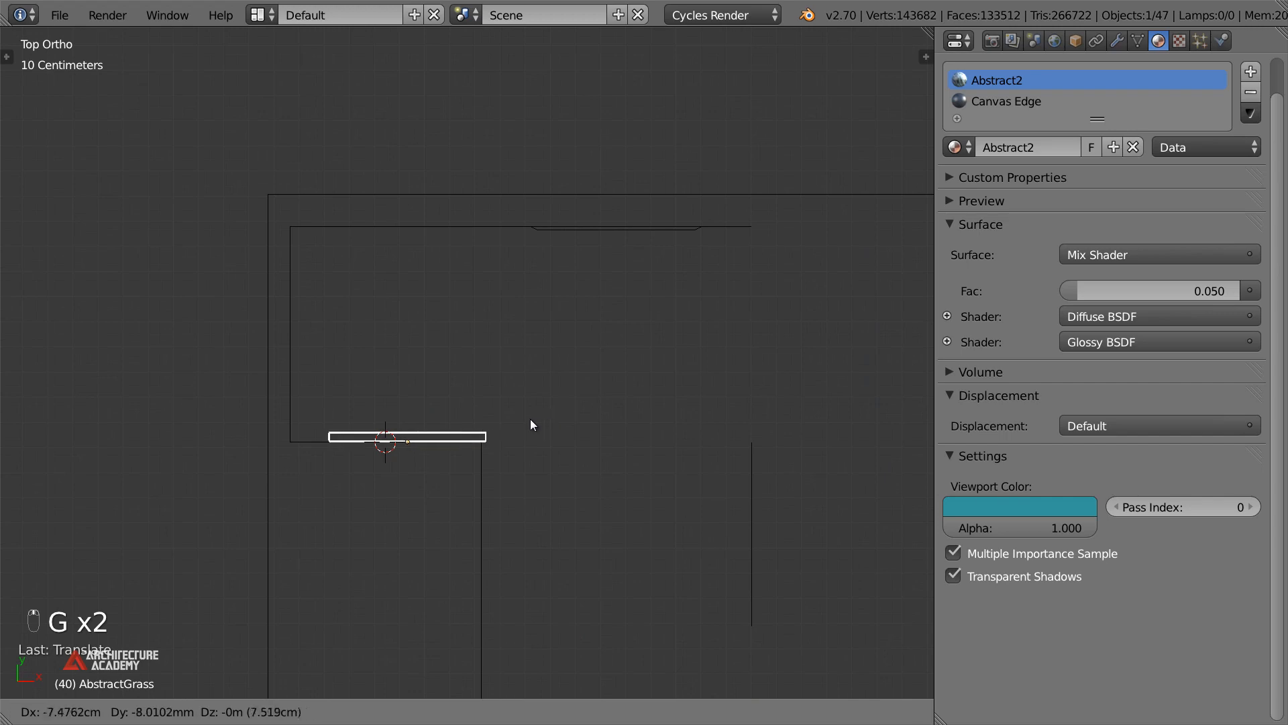
left_click(522, 418)
Raise the grass artwork in front view to hang on the corridor wall beside the panel
key("KP_1")
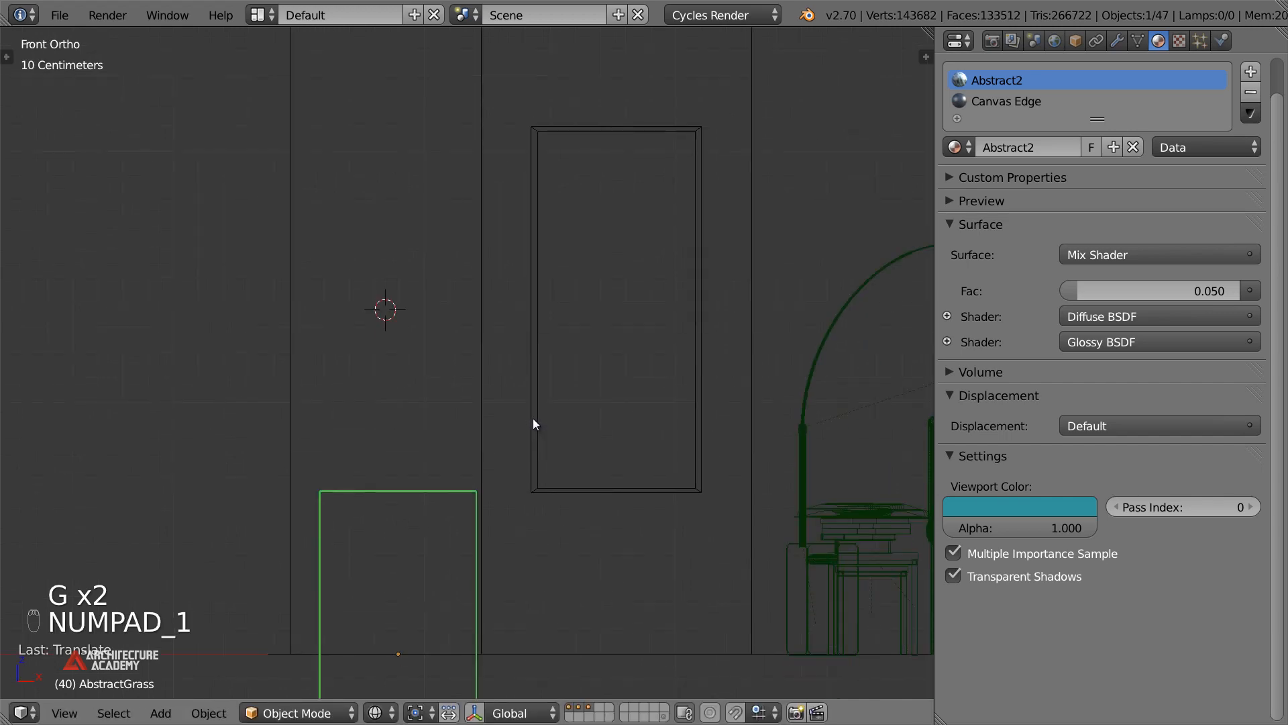
scroll(534, 420, "down", 5)
key("g")
left_click(523, 331)
key("g")
left_click(525, 298)
Move the glossy panel about 43 cm in the negative X direction, judging its placement through the camera
key("KP_0")
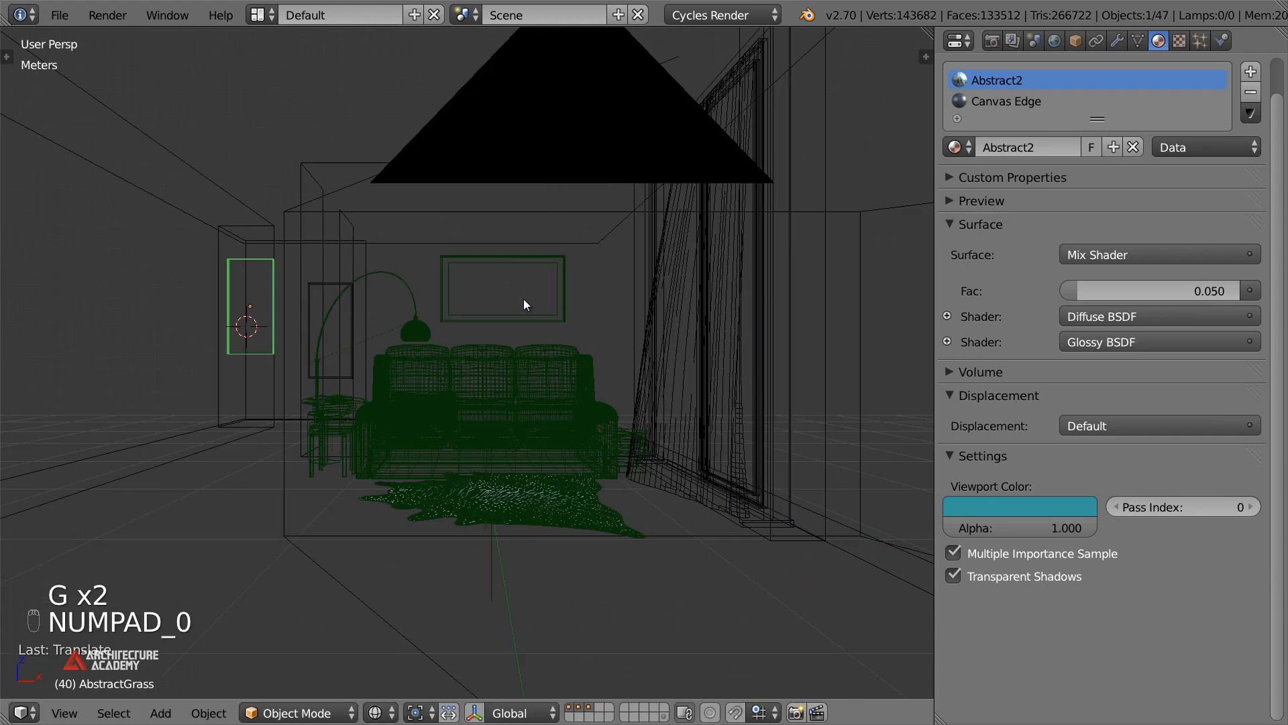
key("z")
scroll(485, 312, "up", 5)
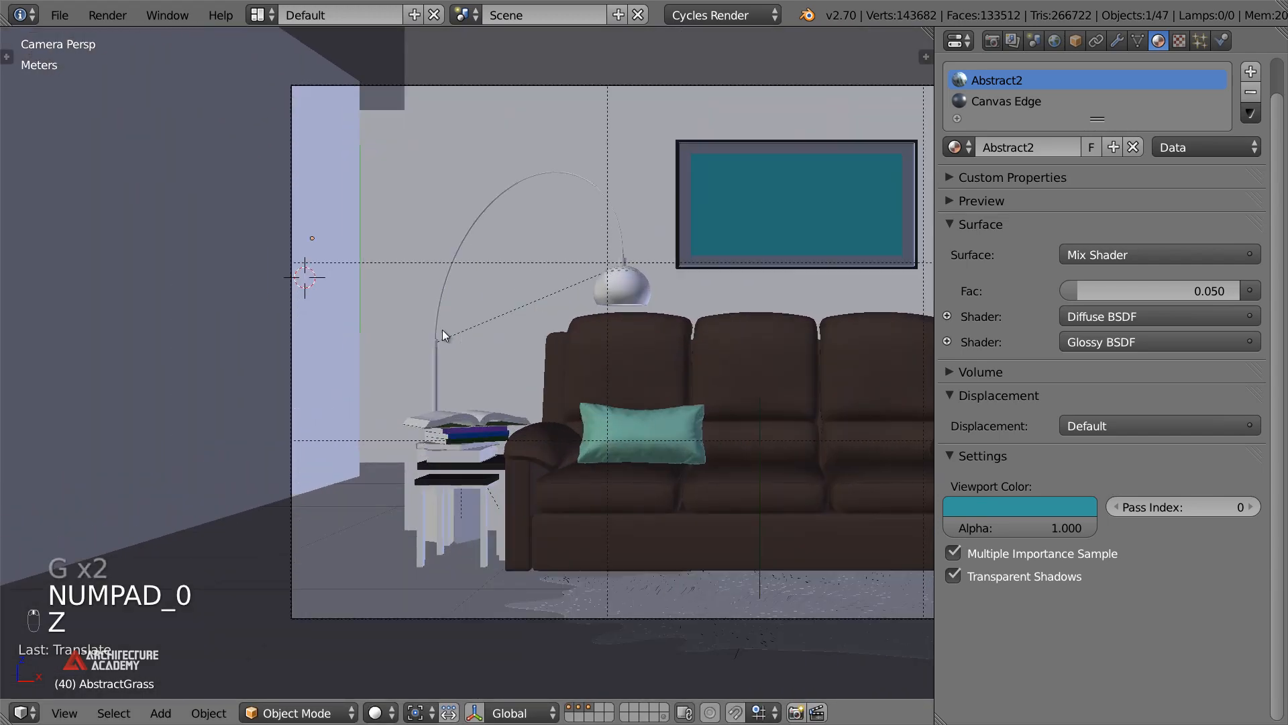
key("z")
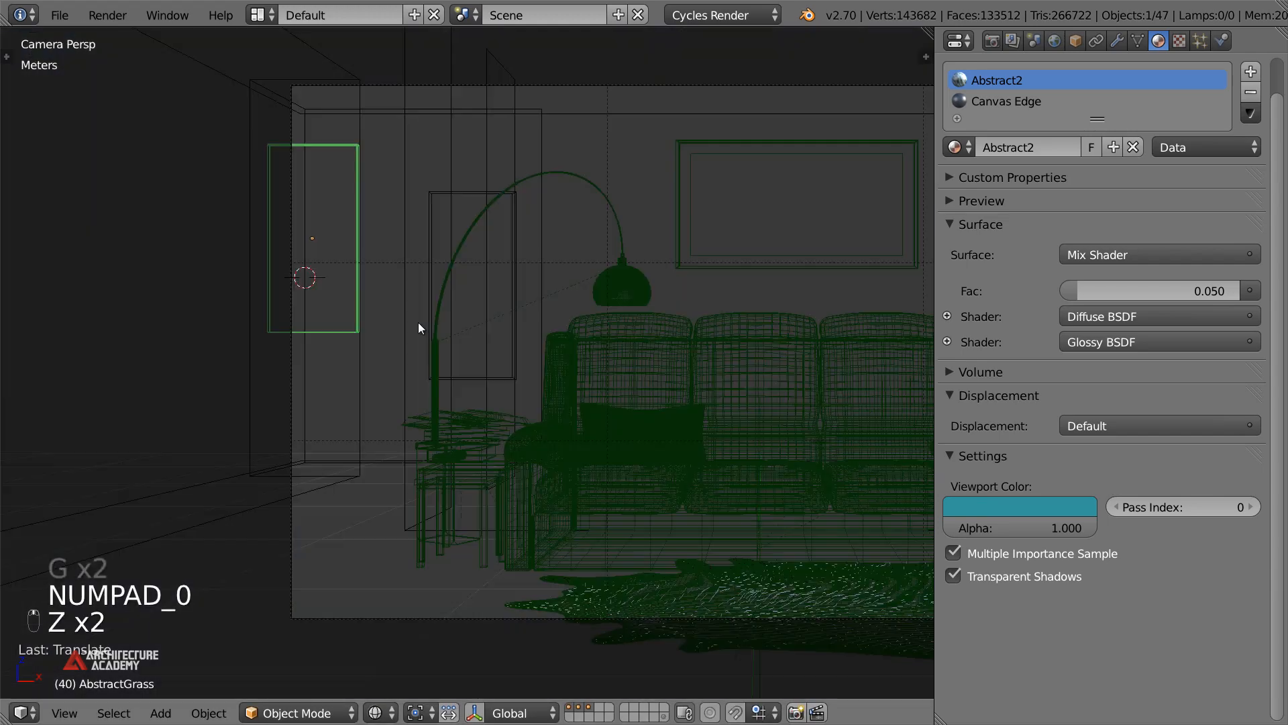
right_click(434, 282)
key("z")
key("g")
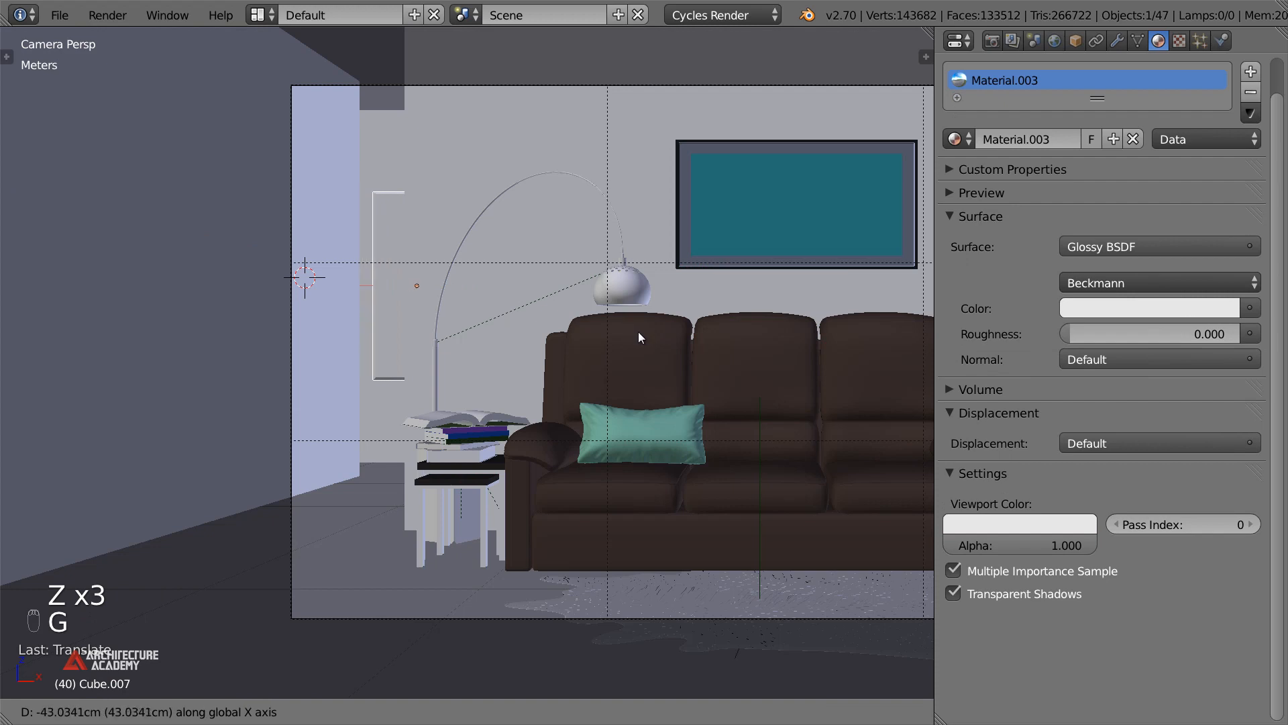
left_click(638, 331)
Set a render border around the glossy corridor panel and preview its reflection in rendered shading
scroll(536, 283, "down", 2)
key("shift+b")
mouse_move(363, 194)
left_mouse_down()
mouse_move(458, 357)
mouse_move(464, 394)
left_mouse_up()
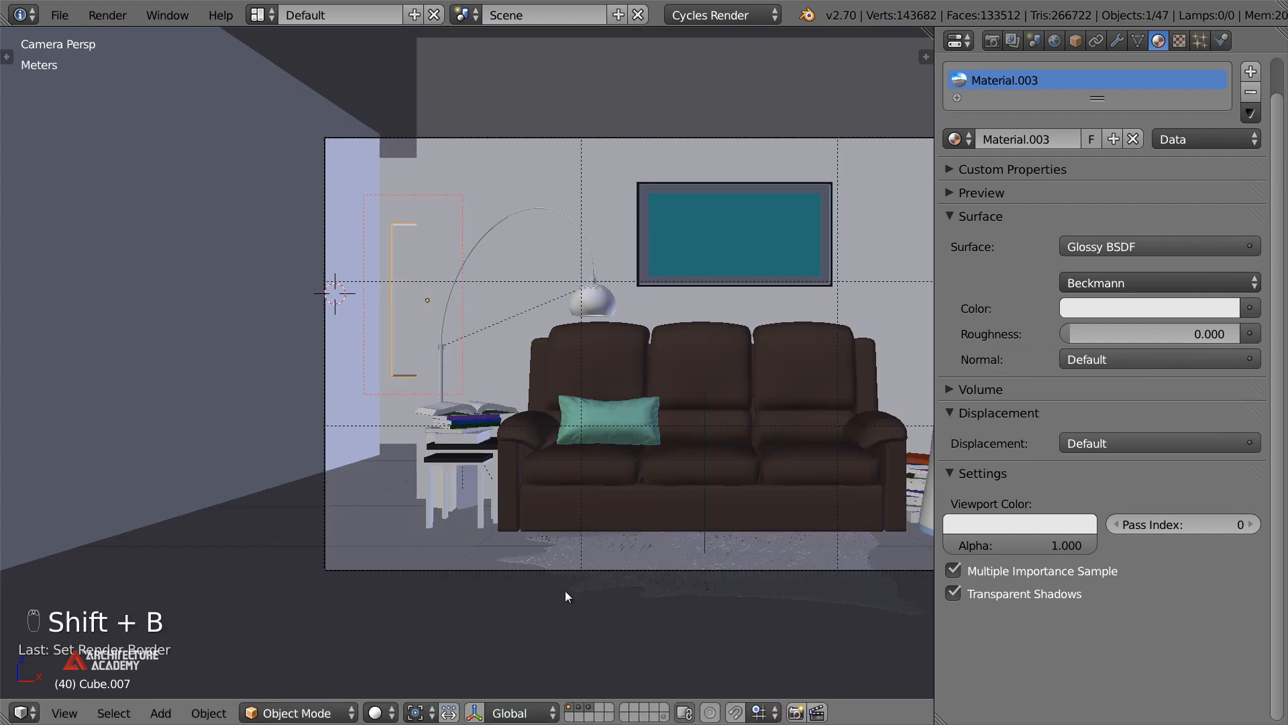
key("z")
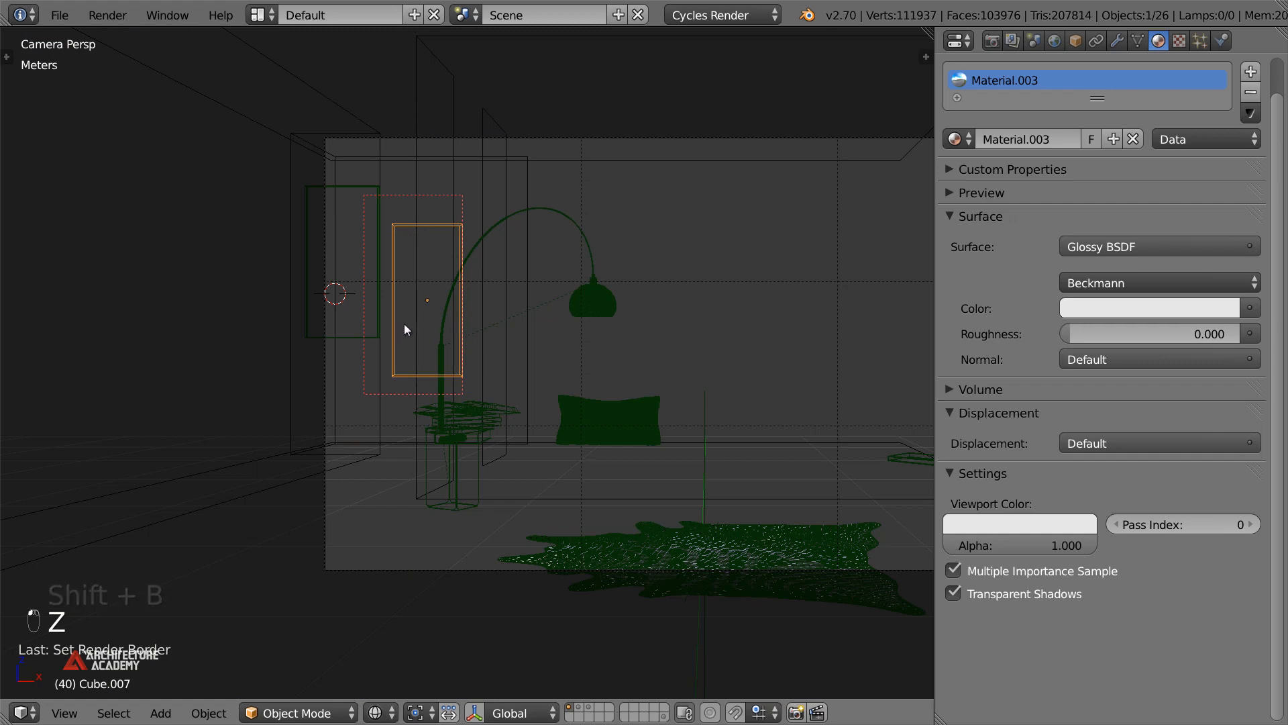
key("z")
left_click(375, 713)
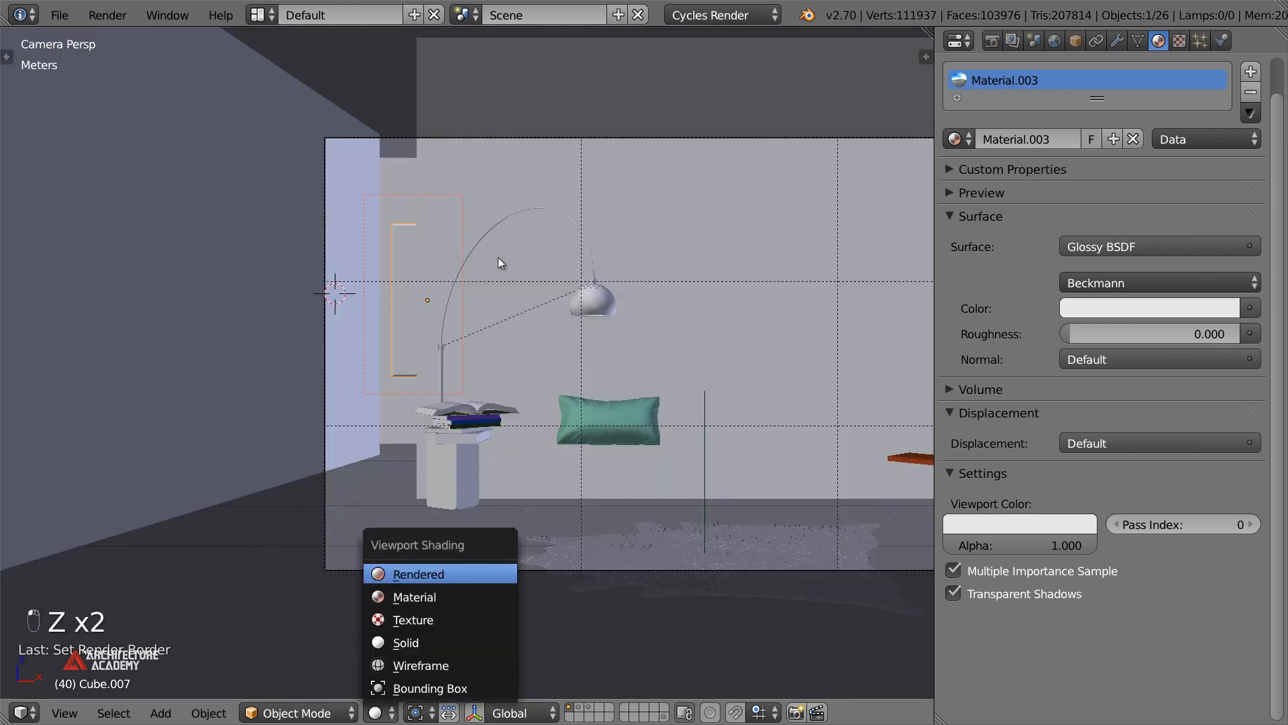
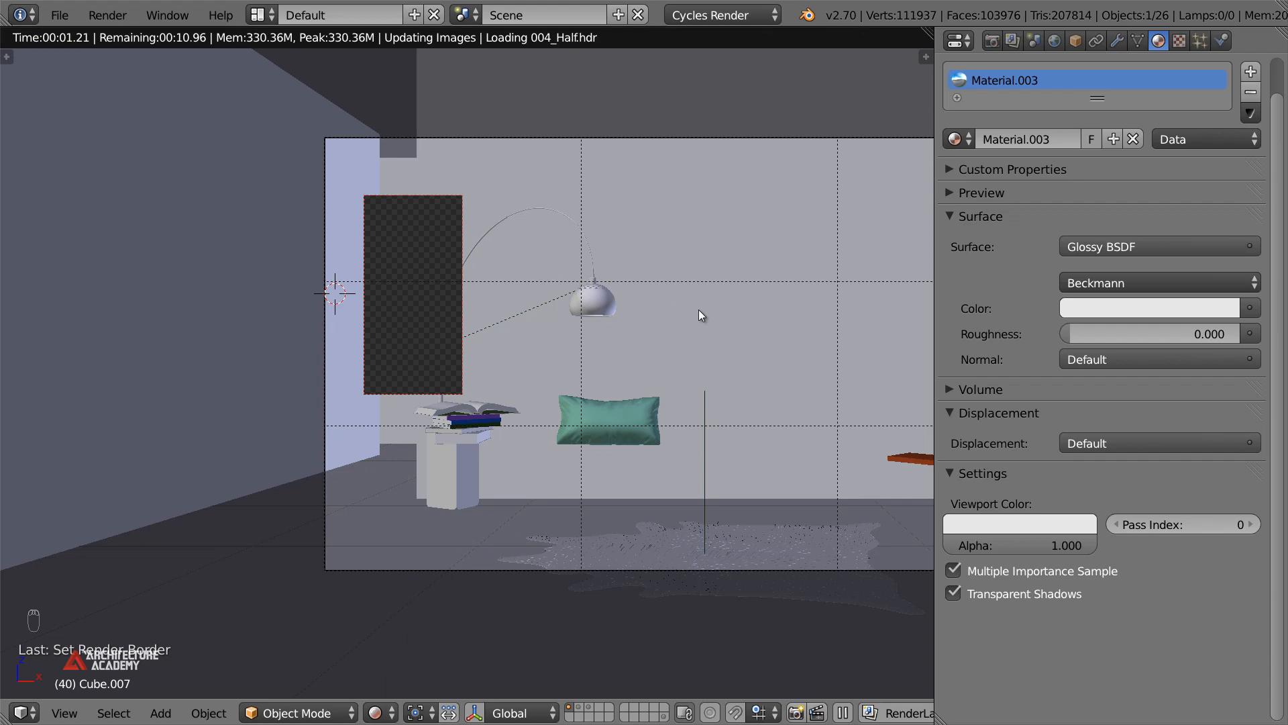
scroll(561, 317, "up", 2)
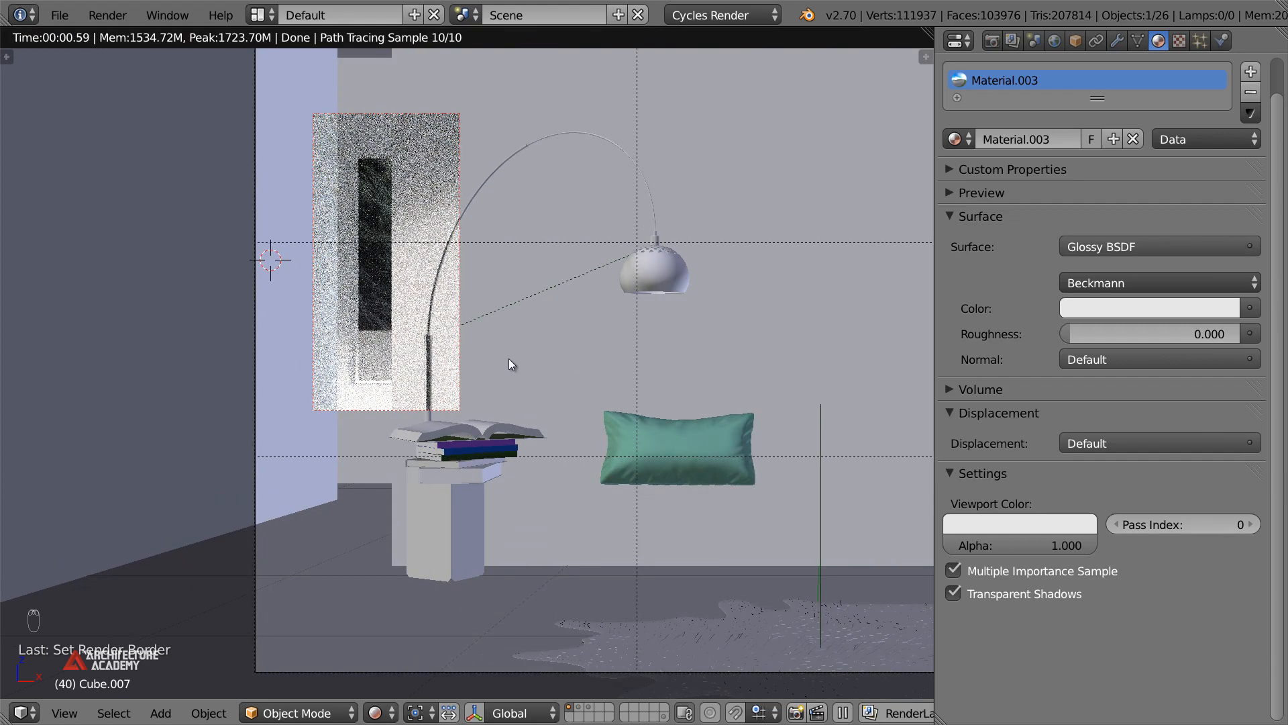
scroll(509, 359, "down", 2)
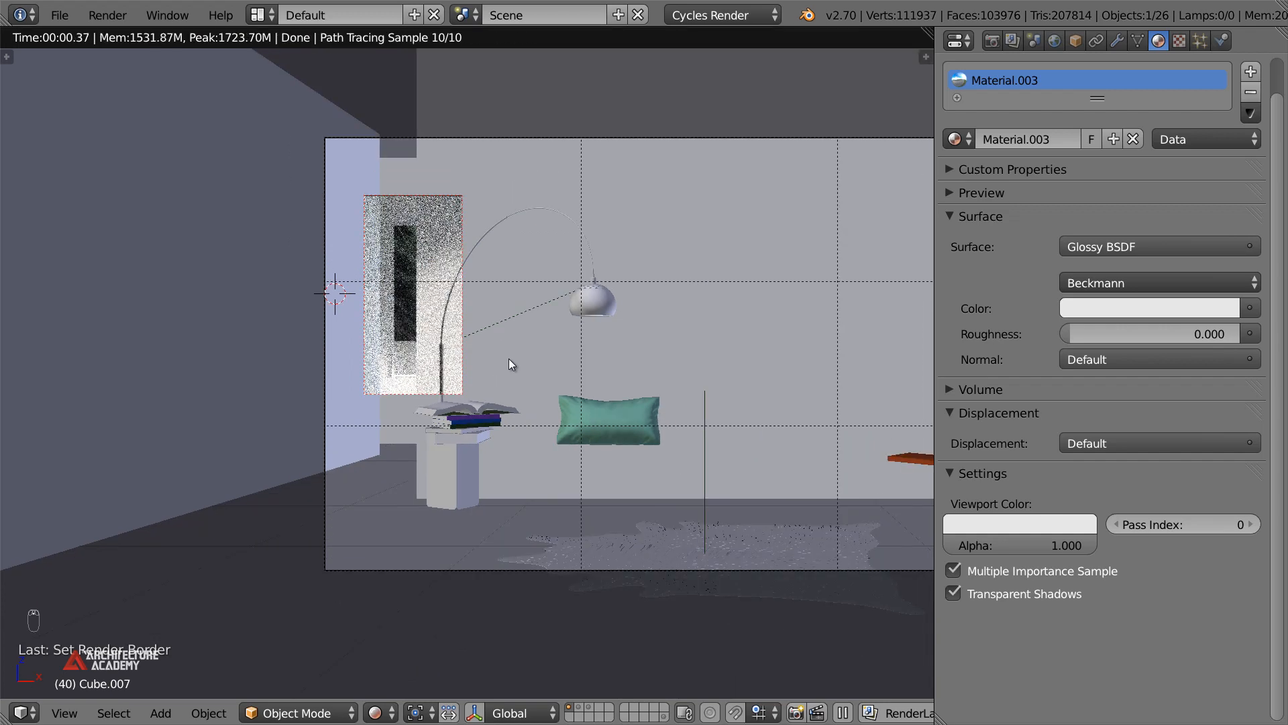
Select the grass artwork and check its reflection in the bordered area with another rendered preview
key("z")
key("z")
key("z")
right_click(349, 337)
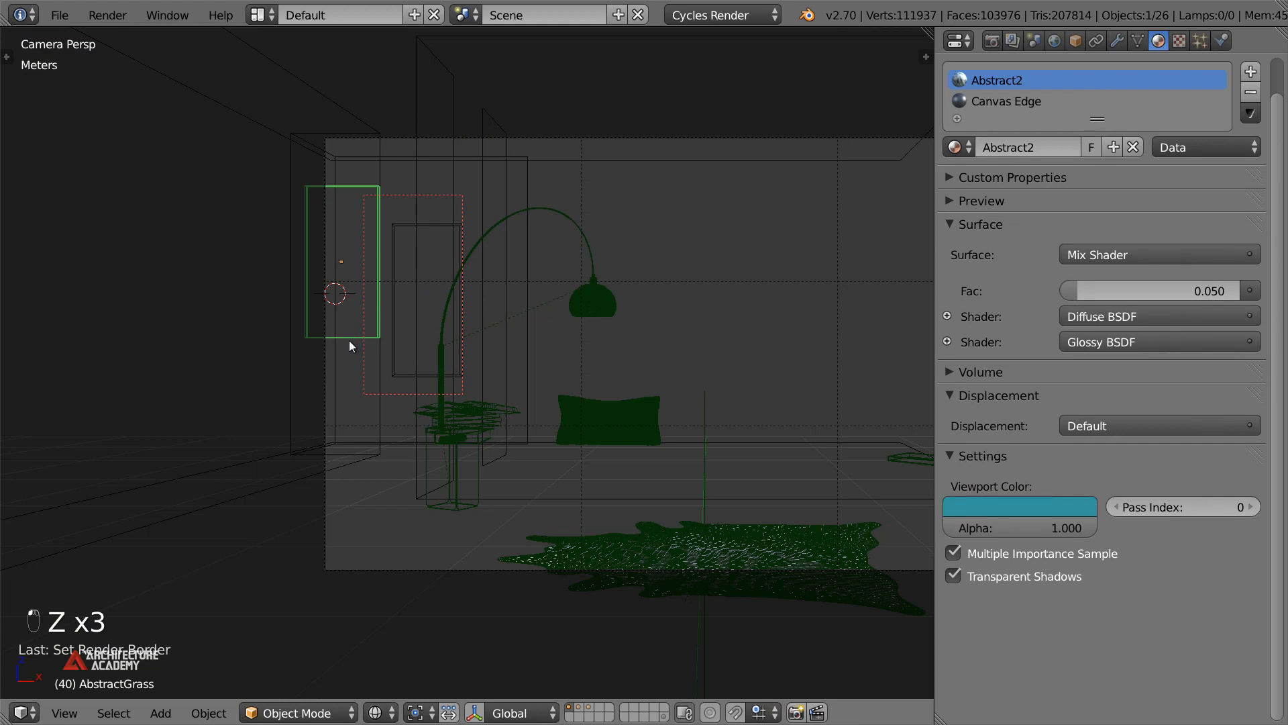
left_click(384, 717)
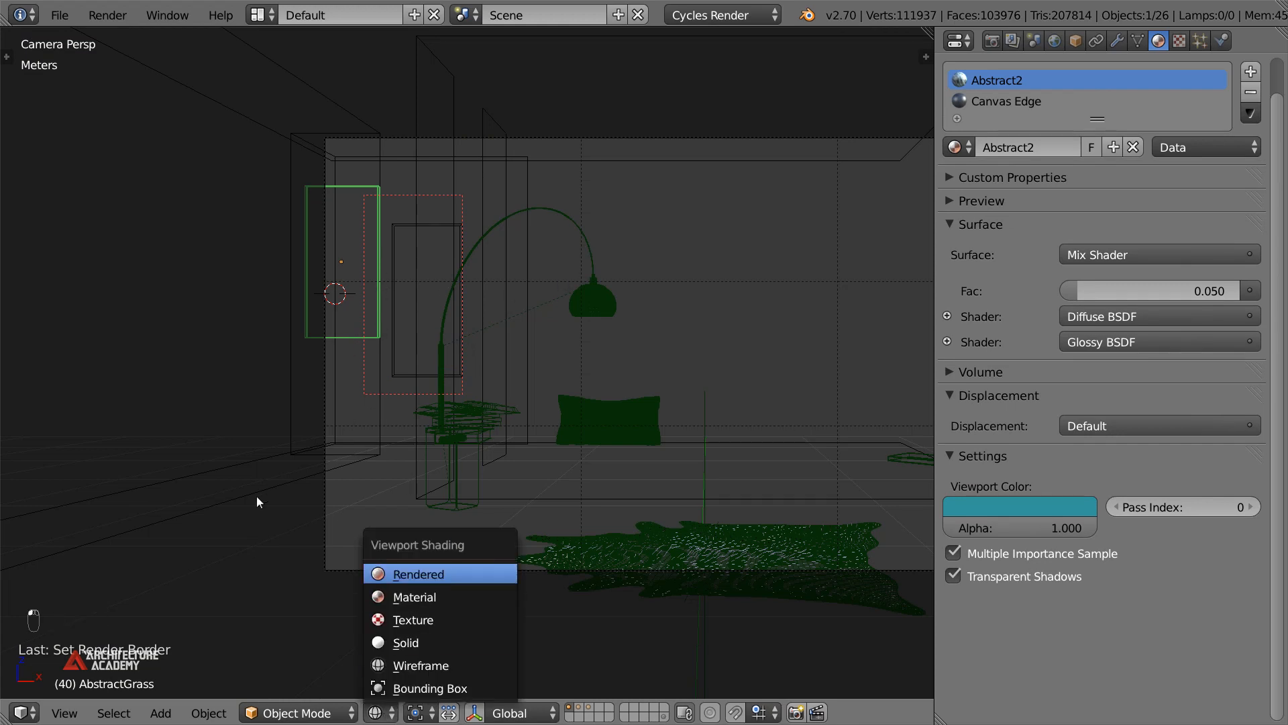
key("Return")
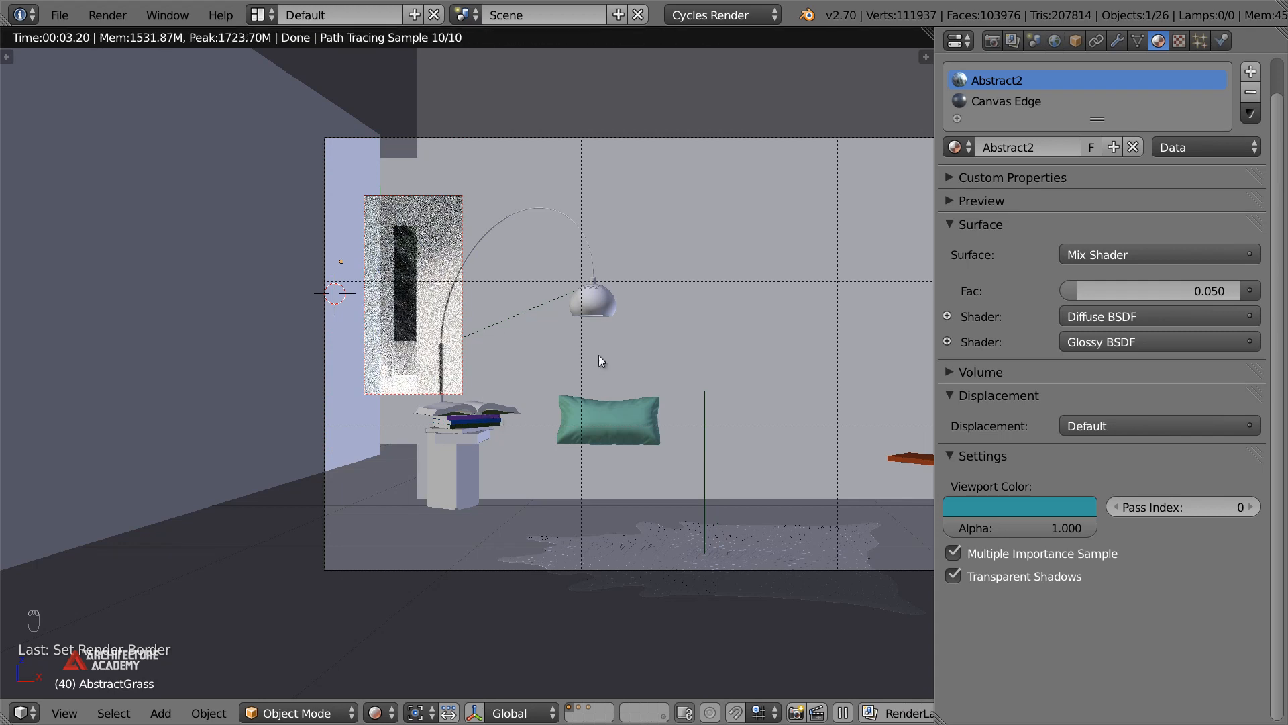
scroll(838, 499, "down", 2)
left_click(380, 712)
left_click(429, 642)
key("z")
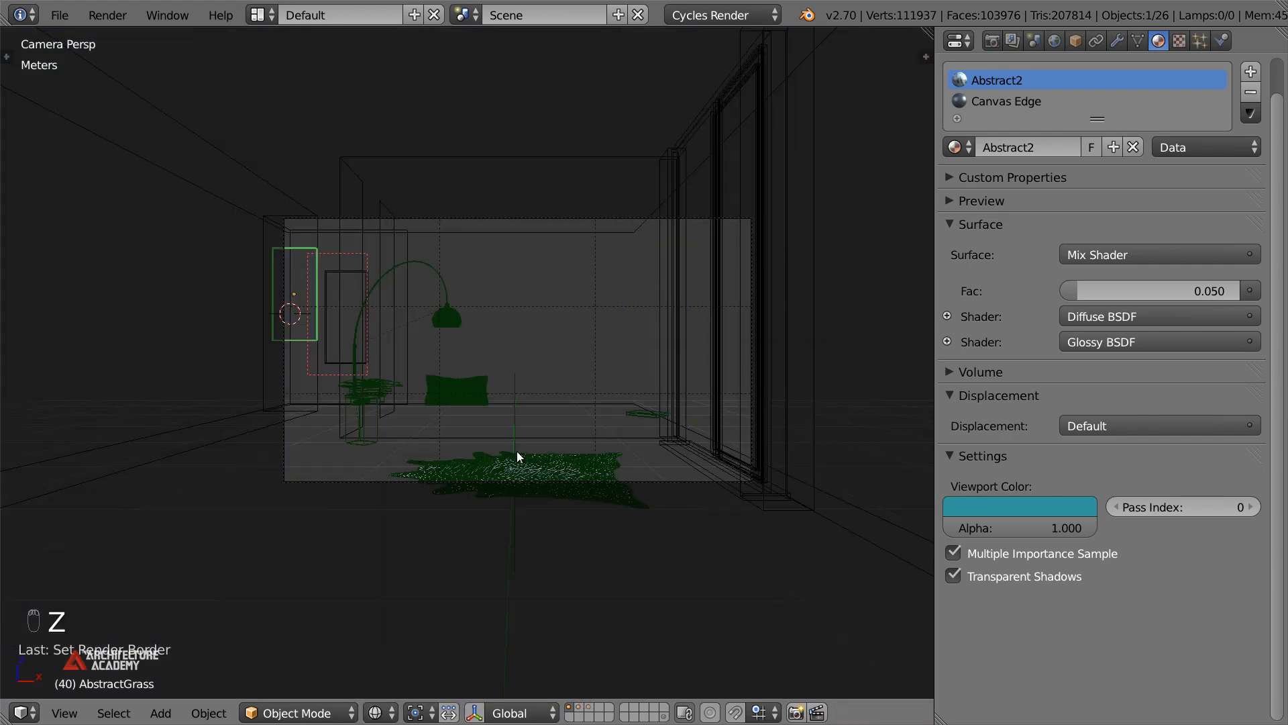
Box-select the furnishings and corridor artwork from above and move them to another layer
middle_click_drag(578, 585, 570, 482)
key("z")
key("z")
key("KP_7")
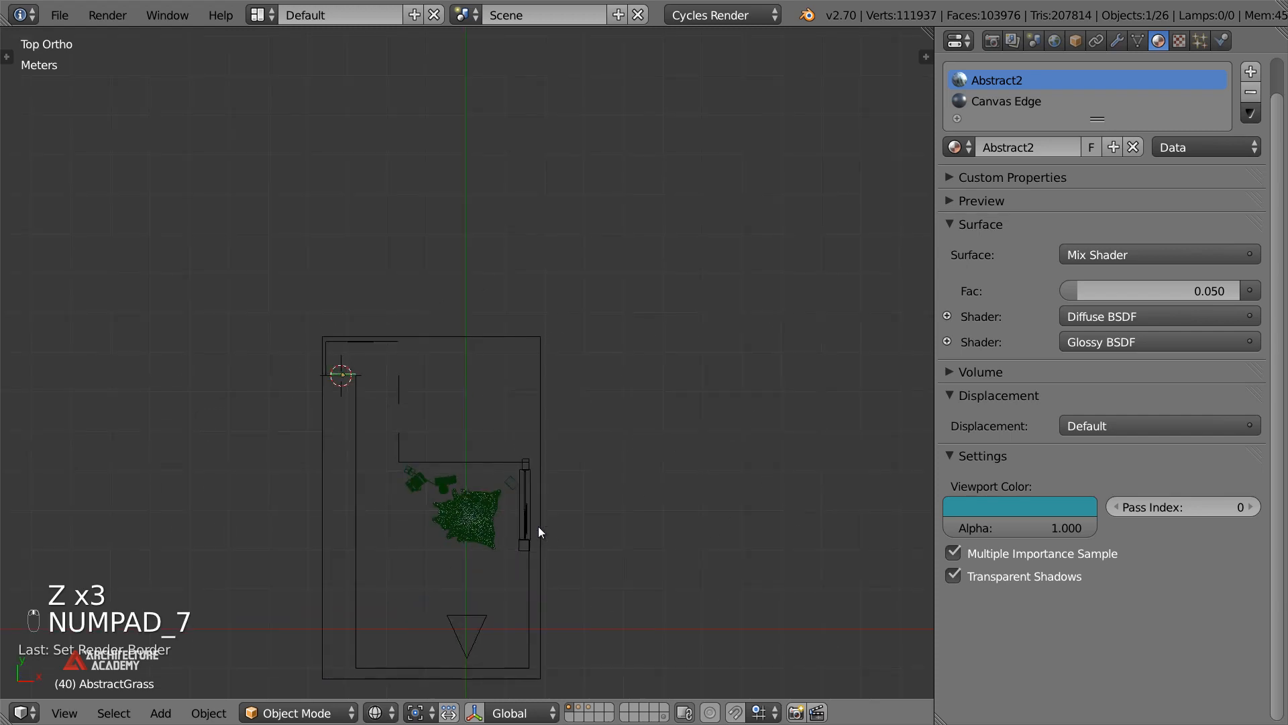
scroll(497, 425, "up", 5)
key("b")
left_click_drag(255, 374, 548, 596)
key("m")
left_click(718, 627)
Select the glossy corridor panel and move it to another layer, leaving only the empty room
scroll(500, 356, "down", 2)
scroll(496, 355, "down", 2)
middle_click_drag(422, 298, 461, 320, "shift")
scroll(552, 424, "up", 3)
middle_click_drag(557, 424, 588, 346)
scroll(584, 346, "down", 1)
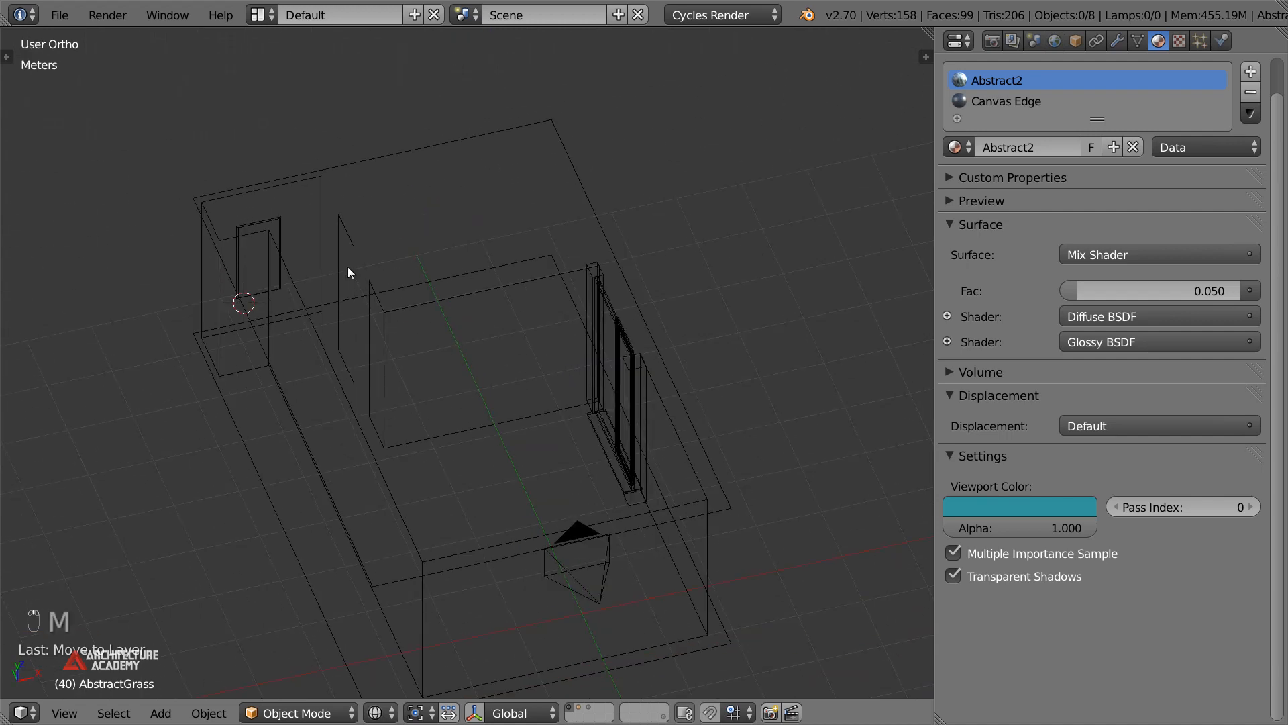
right_click(280, 255)
key("n")
key("n")
key("b")
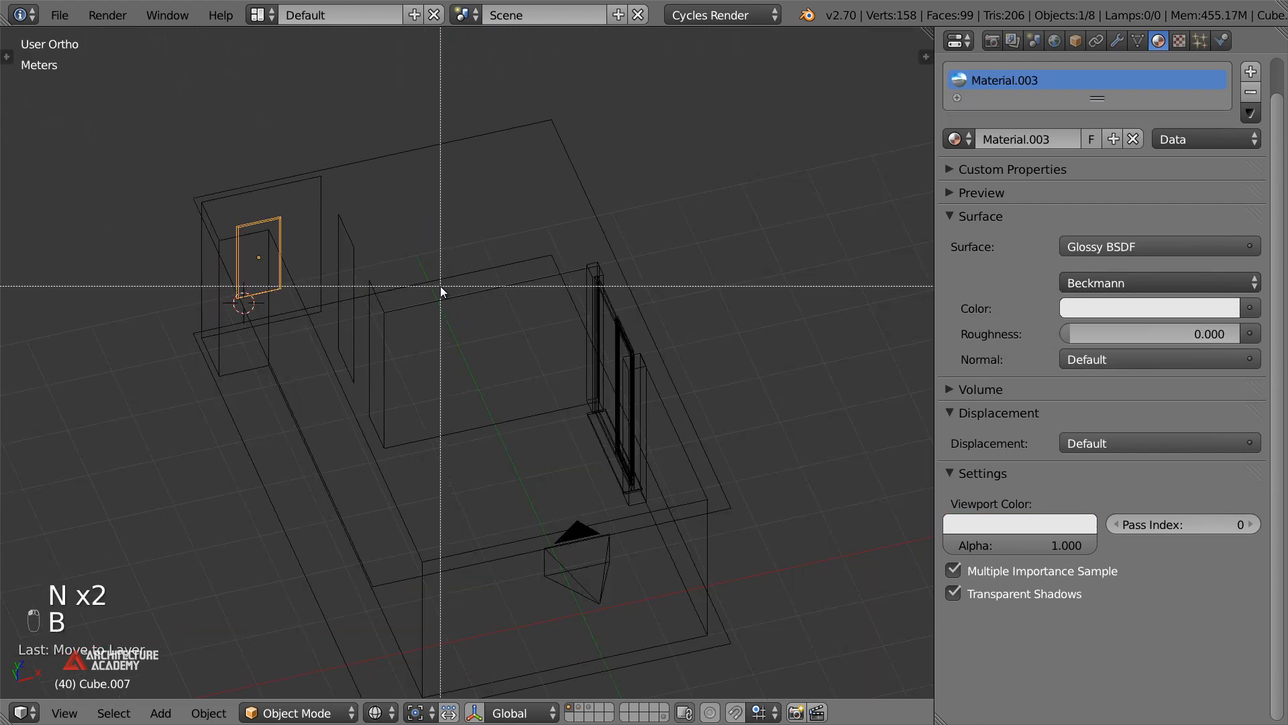
key("m")
left_click(618, 321)
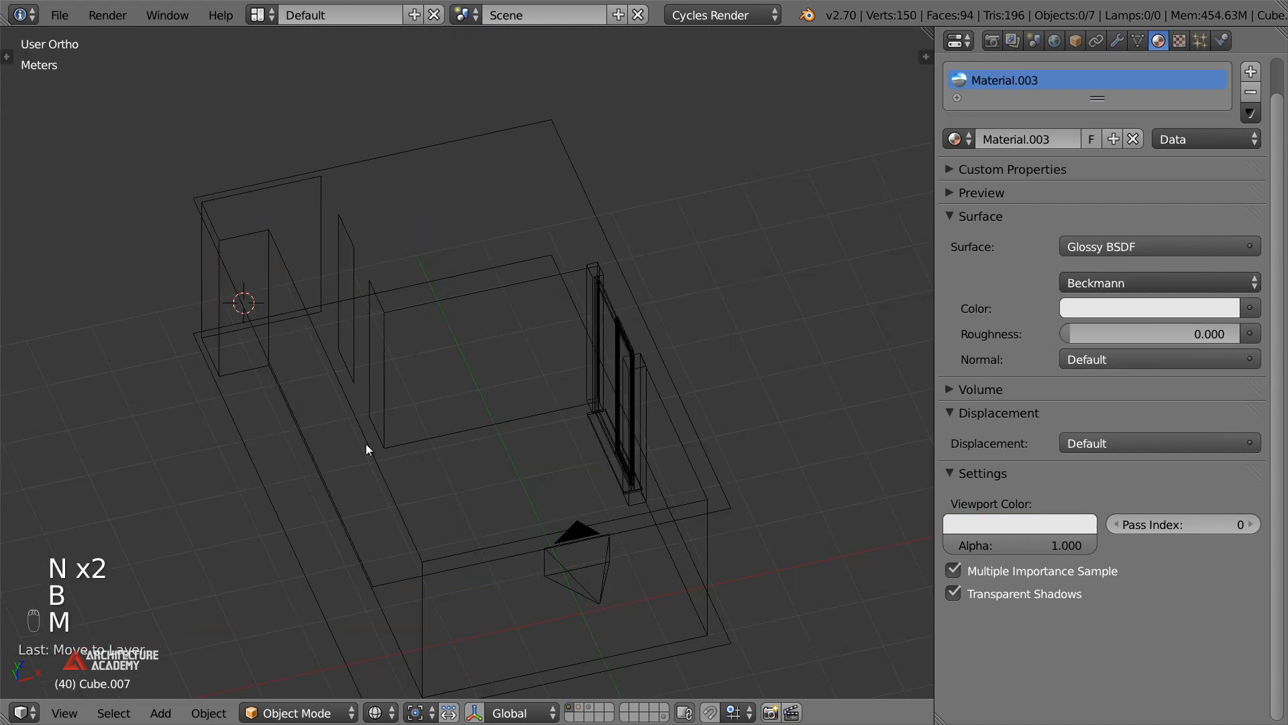
Open the floor plane in Edit Mode and split the viewport, making the new area a UV/Image Editor
right_click(383, 423)
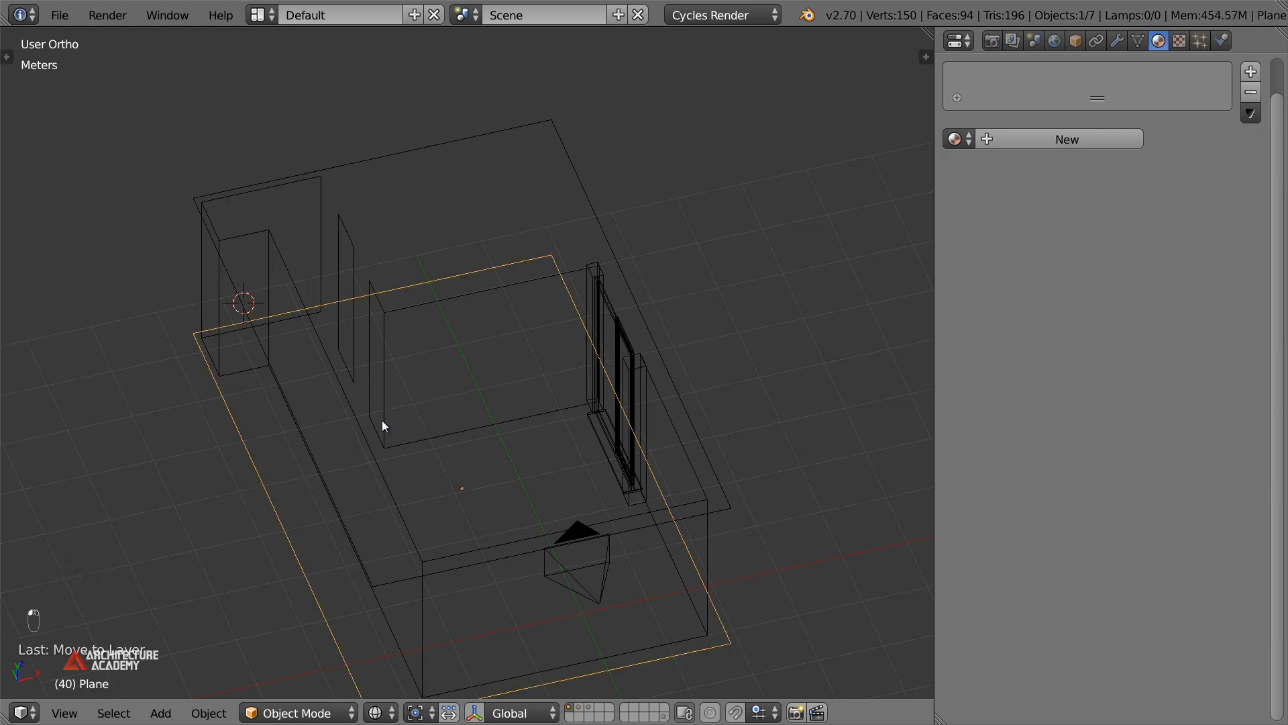
key("KP_Decimal")
key("KP_0")
key("KP_5")
scroll(381, 420, "up", 6)
mouse_move(433, 458)
middle_mouse_down()
mouse_move(490, 509)
mouse_move(403, 394)
mouse_move(414, 393)
middle_mouse_up()
key("KP_5")
key("z")
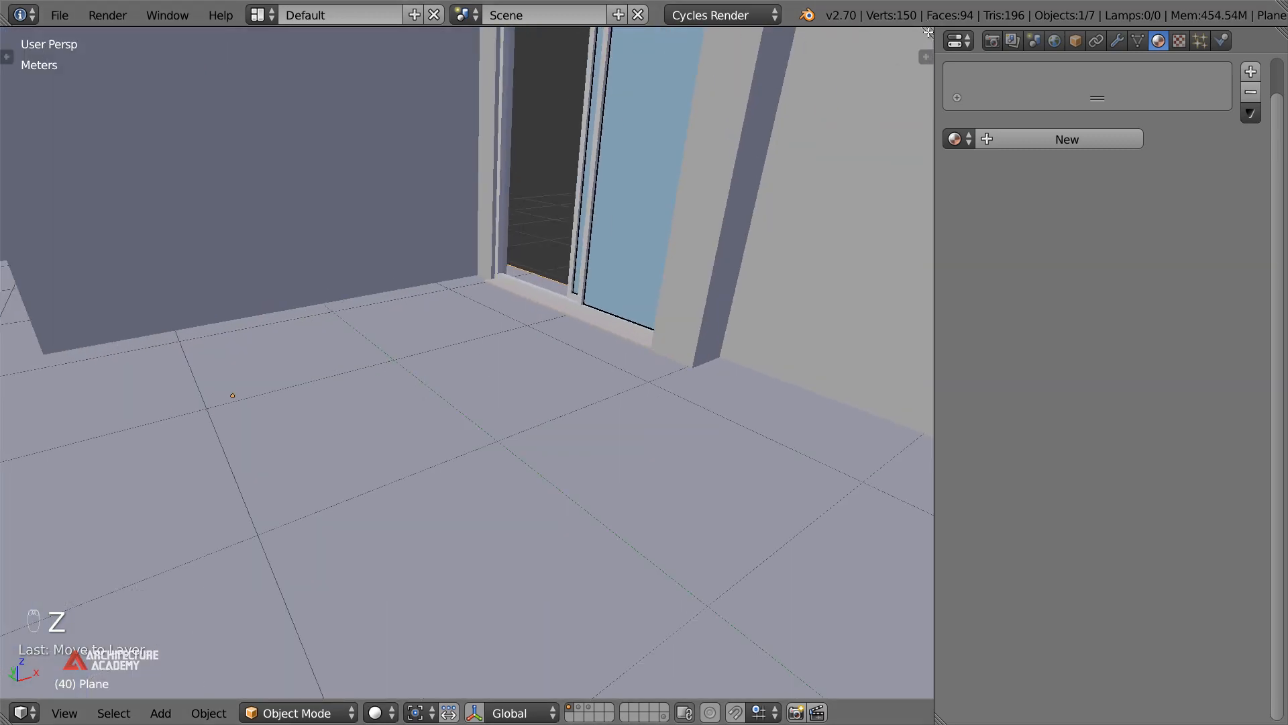
left_click_drag(928, 31, 461, 268)
key("Tab")
left_click(487, 709)
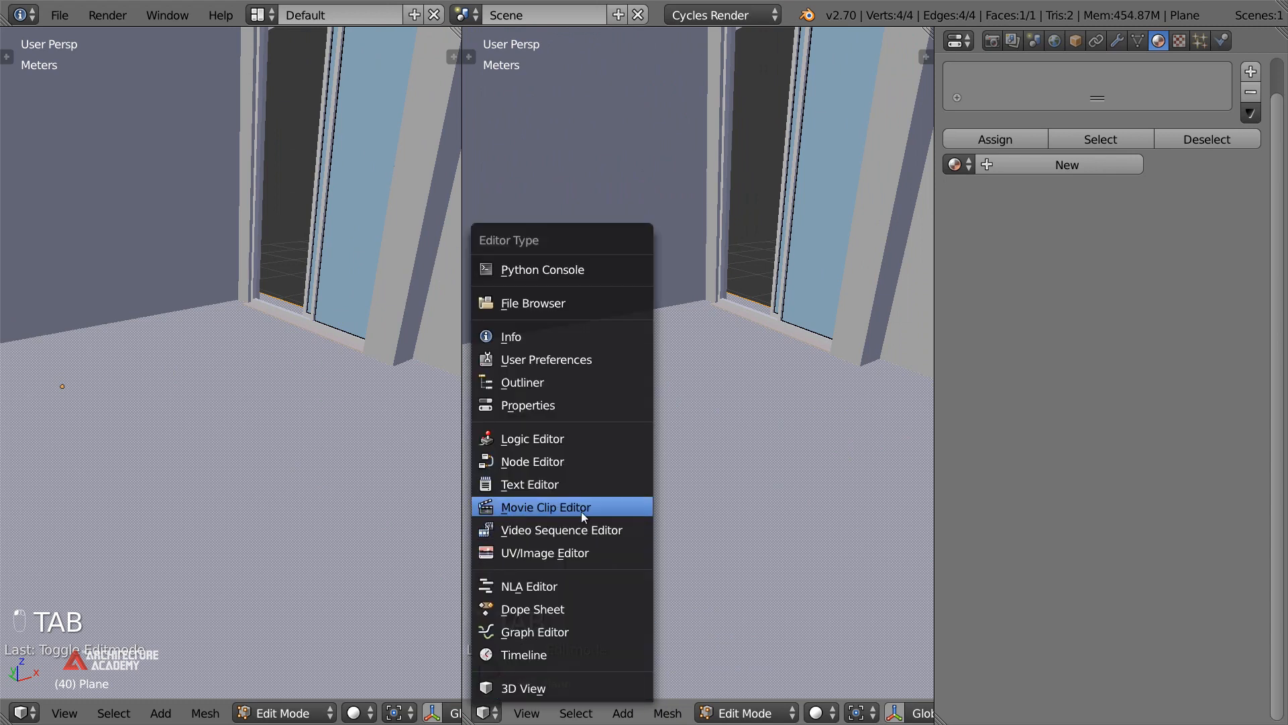
left_click(569, 542)
left_click(834, 715)
Apply the floor plane's scale and unwrap its face with correct proportions
key("u")
key("Tab")
key("Tab")
key("u")
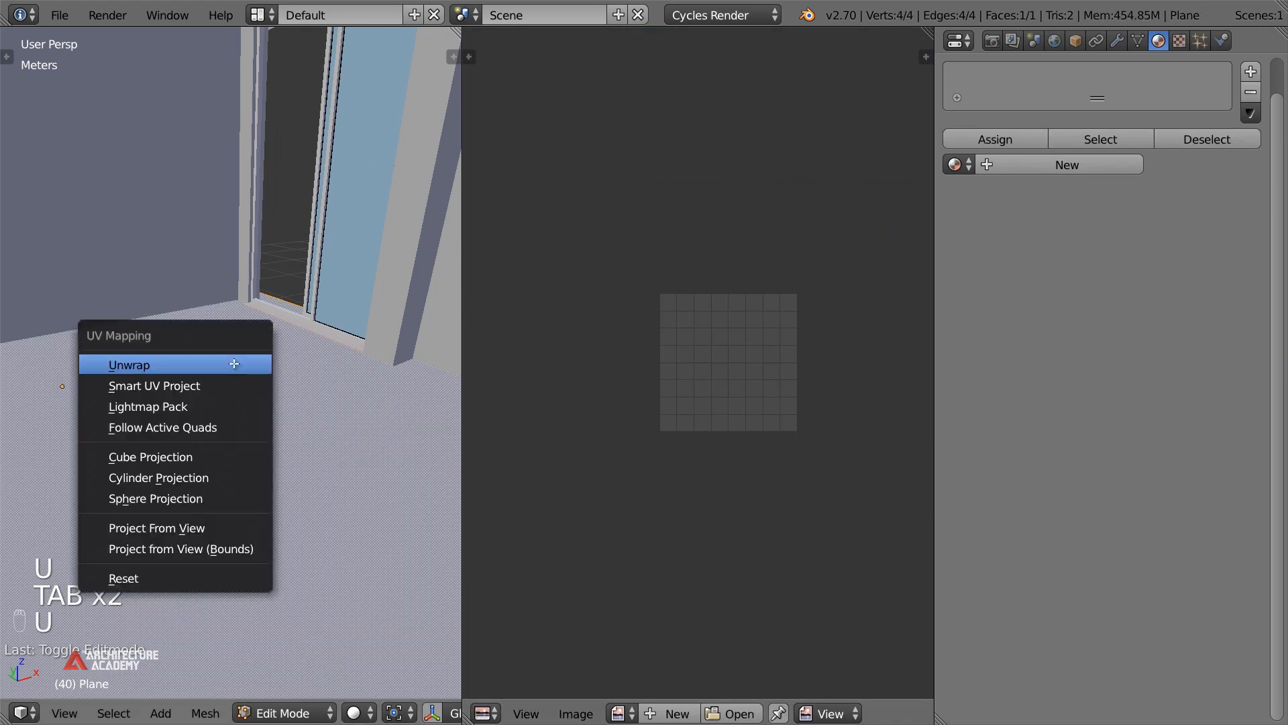
left_click(234, 364)
key("Tab")
key("ctrl+a")
left_click(313, 373)
key("Tab")
key("u")
left_click(313, 374)
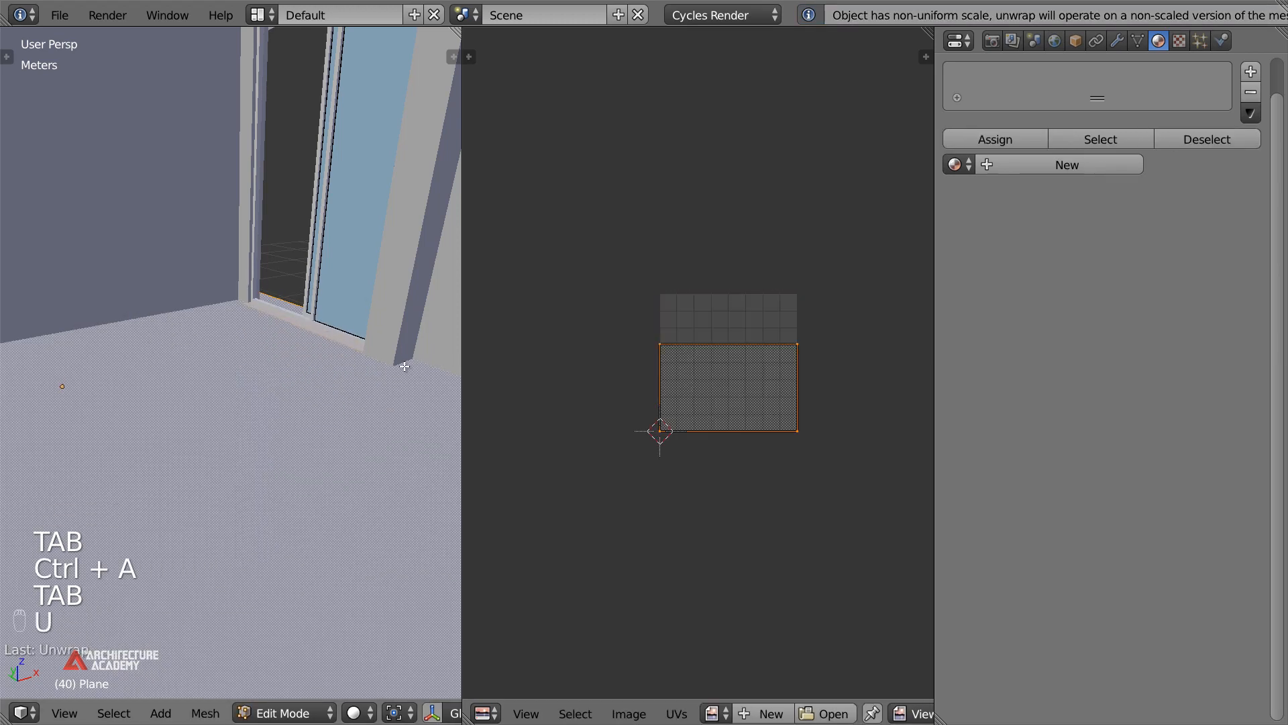
Switch the second area to the Node Editor and create a new material for the floor plane
key("Tab")
key("shift+F3")
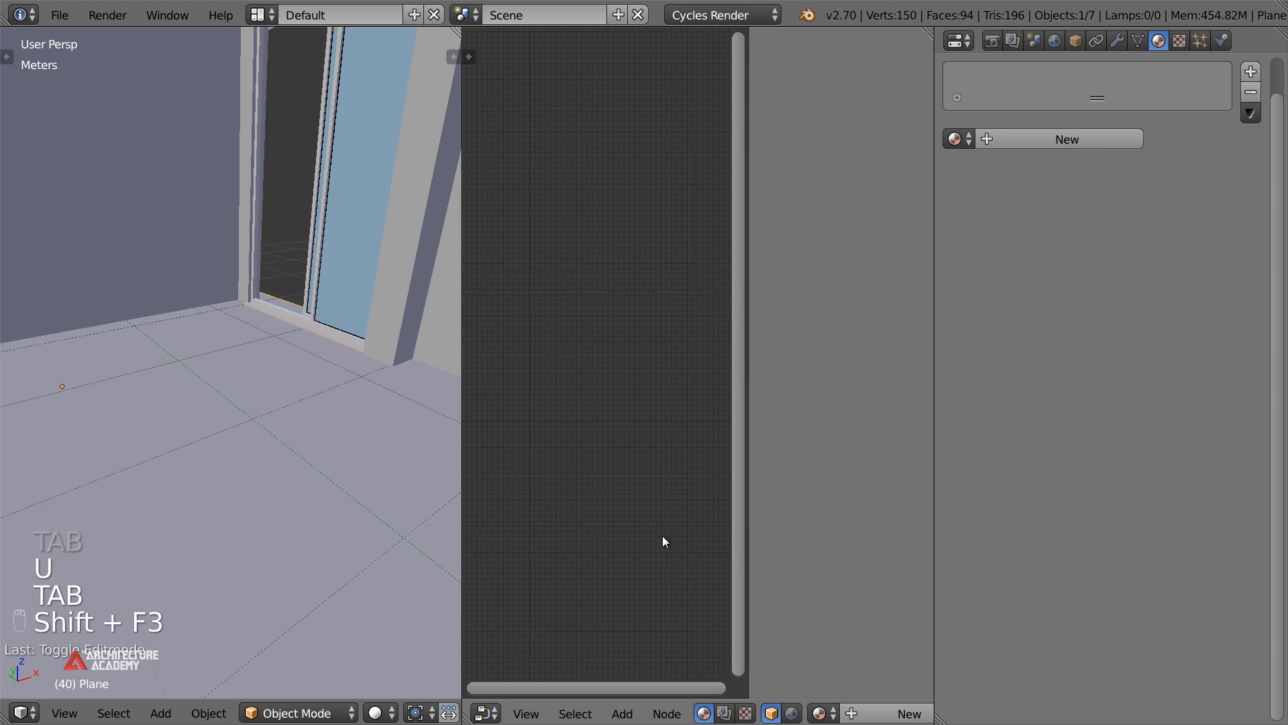
key("n")
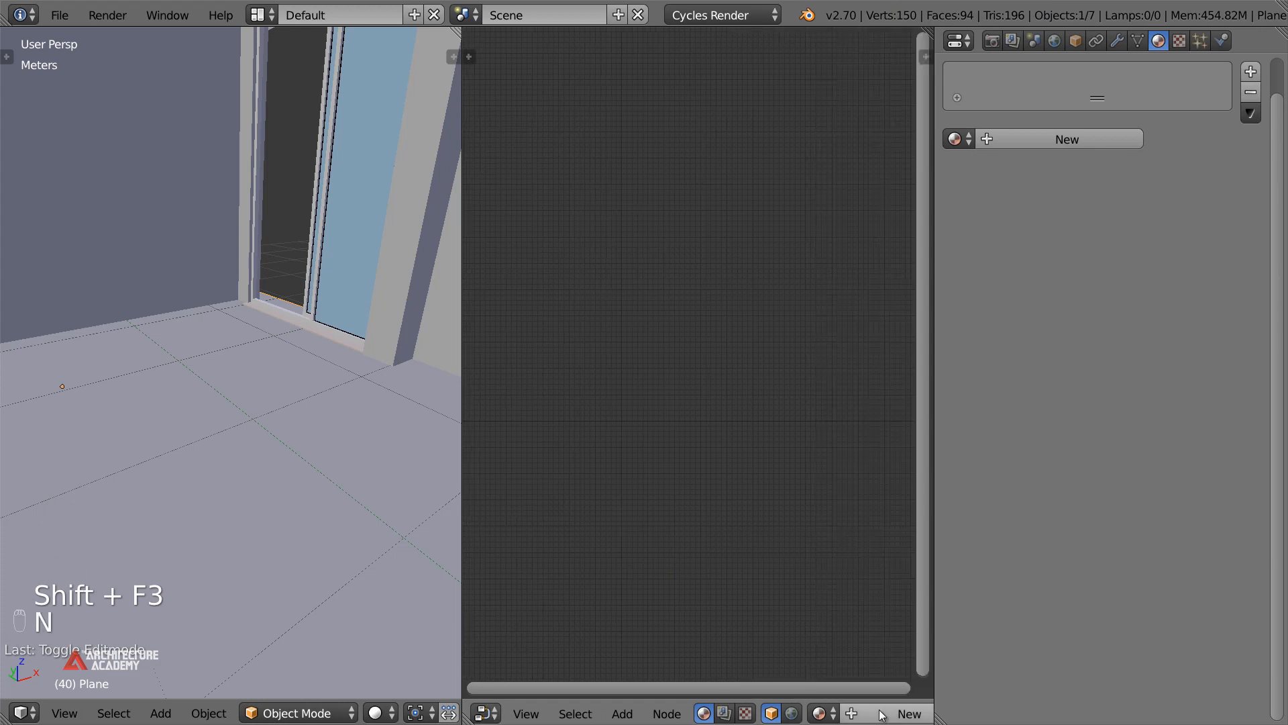
left_click(899, 713)
scroll(698, 328, "up", 5)
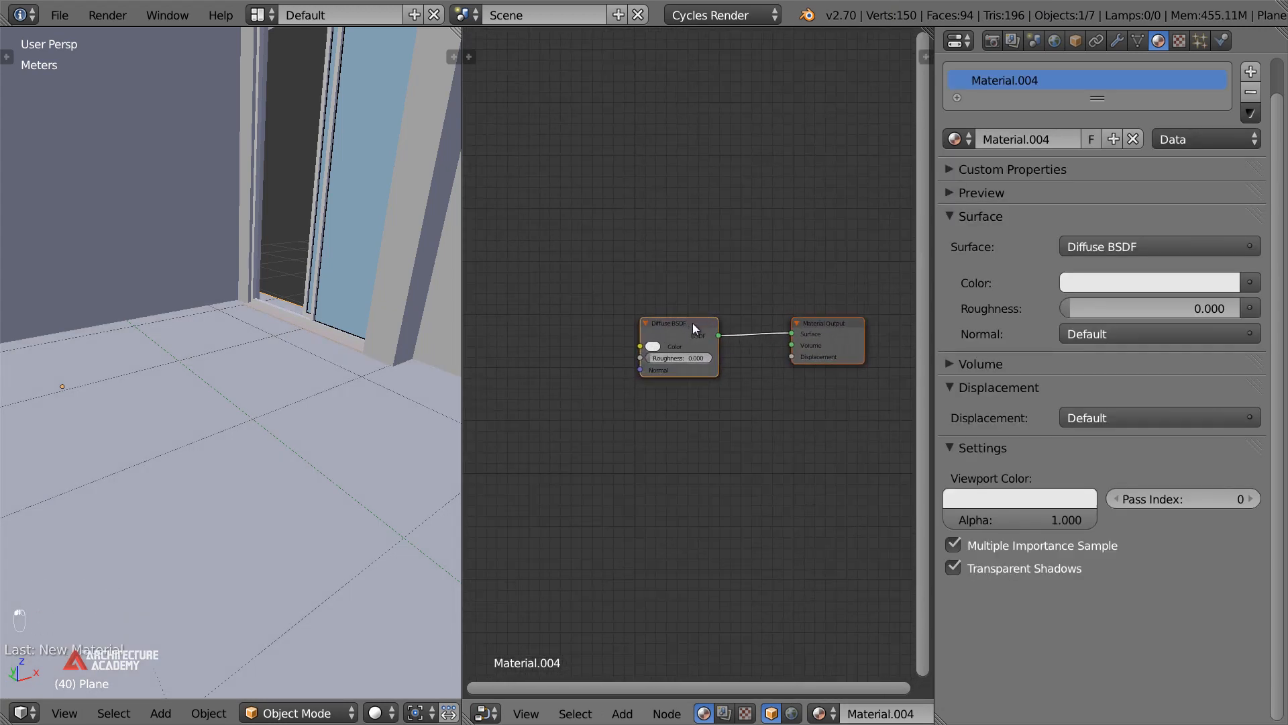
left_click(751, 332)
scroll(750, 332, "down", 2)
Add an Image Texture node beside the floor's Diffuse BSDF and browse the Free Starter Pack folder for its image
key("shift+a")
mouse_move(590, 357)
left_click(707, 357)
left_click(569, 316)
left_click(617, 367)
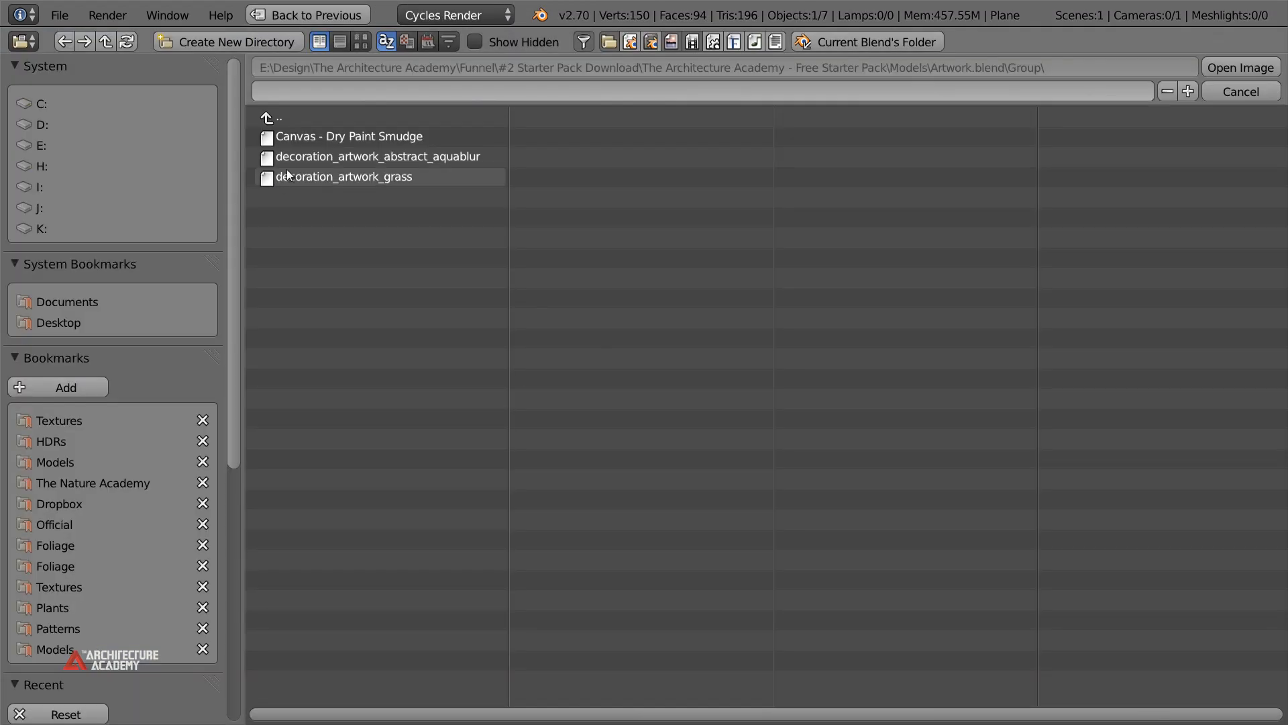
left_click(275, 118)
left_click(300, 123)
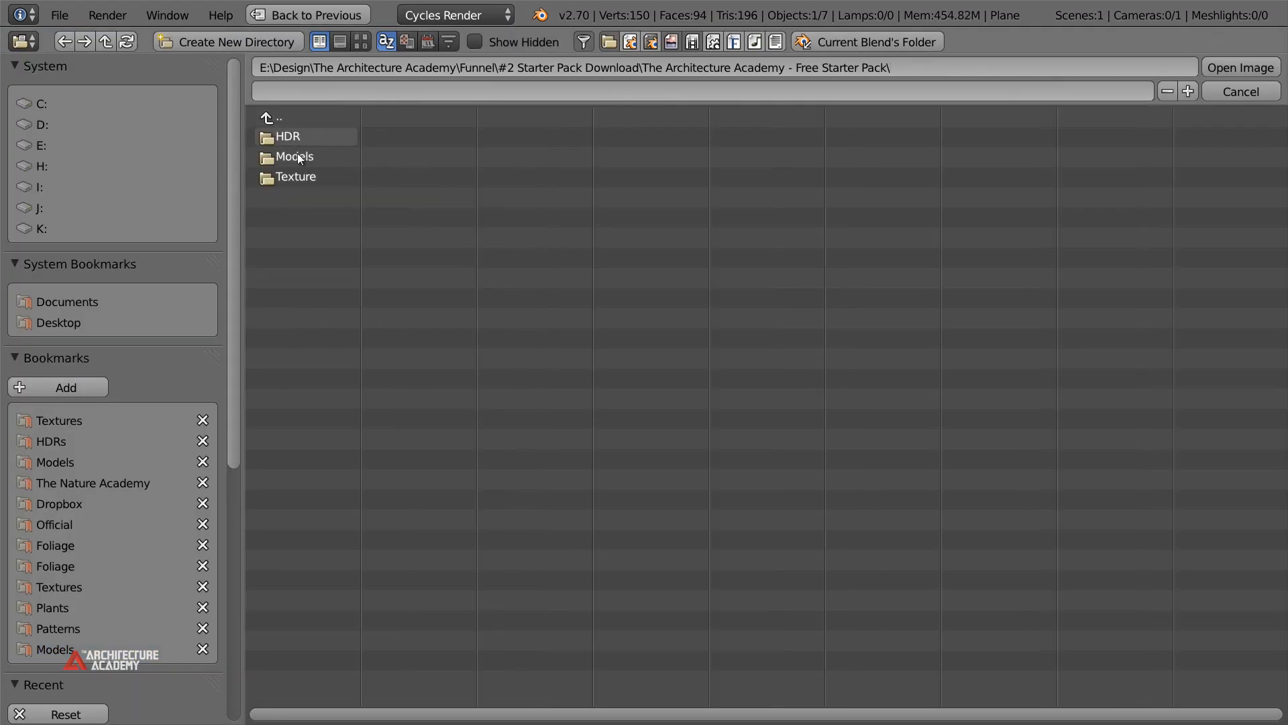
Load InteriorTilesLight_04.jpg from the starter pack's Texture folder as the texture image and reposition the Image Texture node
left_click(299, 173)
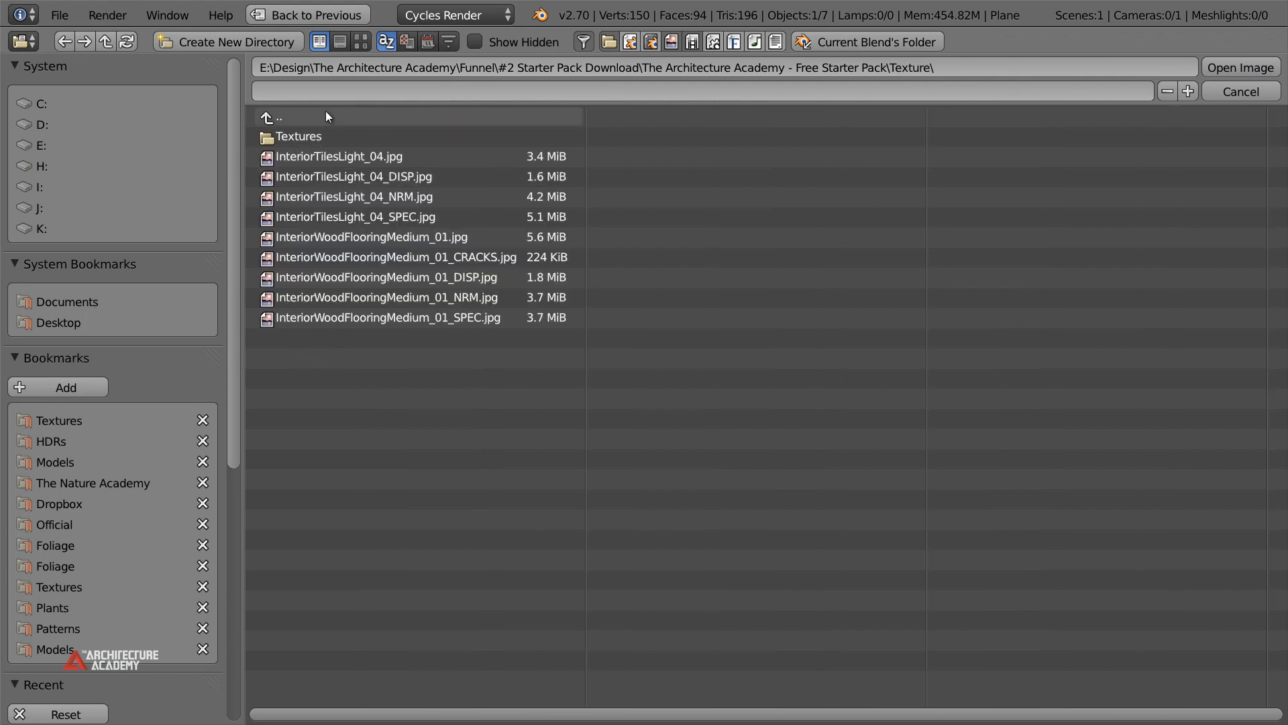
left_click(362, 43)
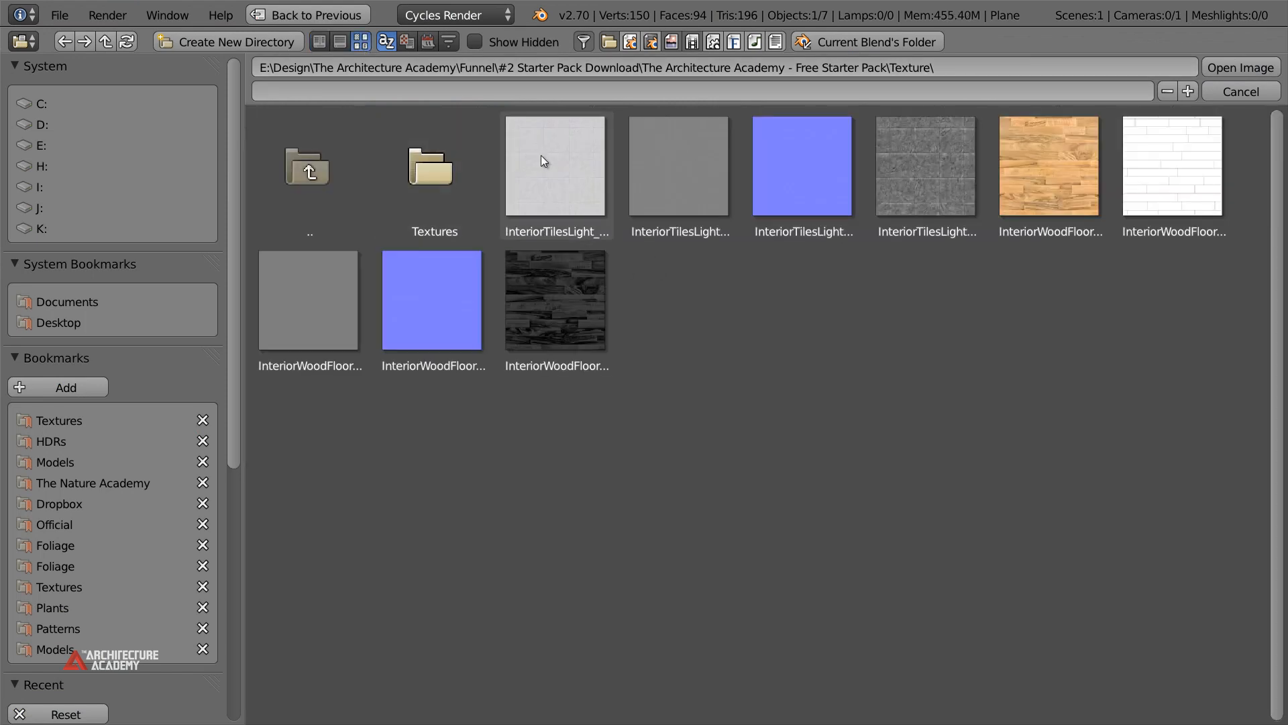
left_click(553, 158)
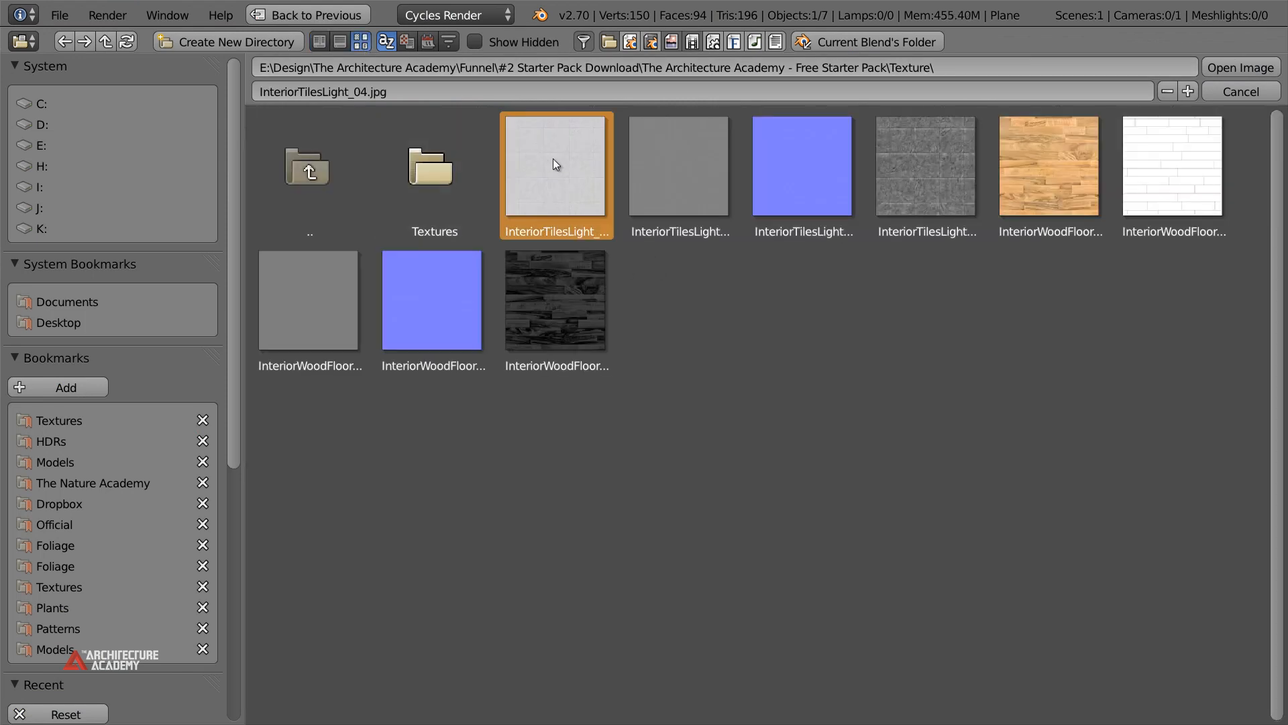
left_click(1243, 67)
middle_click_drag(713, 393, 824, 385)
key("g")
middle_click(711, 387)
left_click(683, 385)
Add a Texture Coordinate node and a Mapping node ahead of the Image Texture node
middle_click_drag(570, 357, 805, 358)
key("shift+a")
mouse_move(585, 247)
left_click(664, 246)
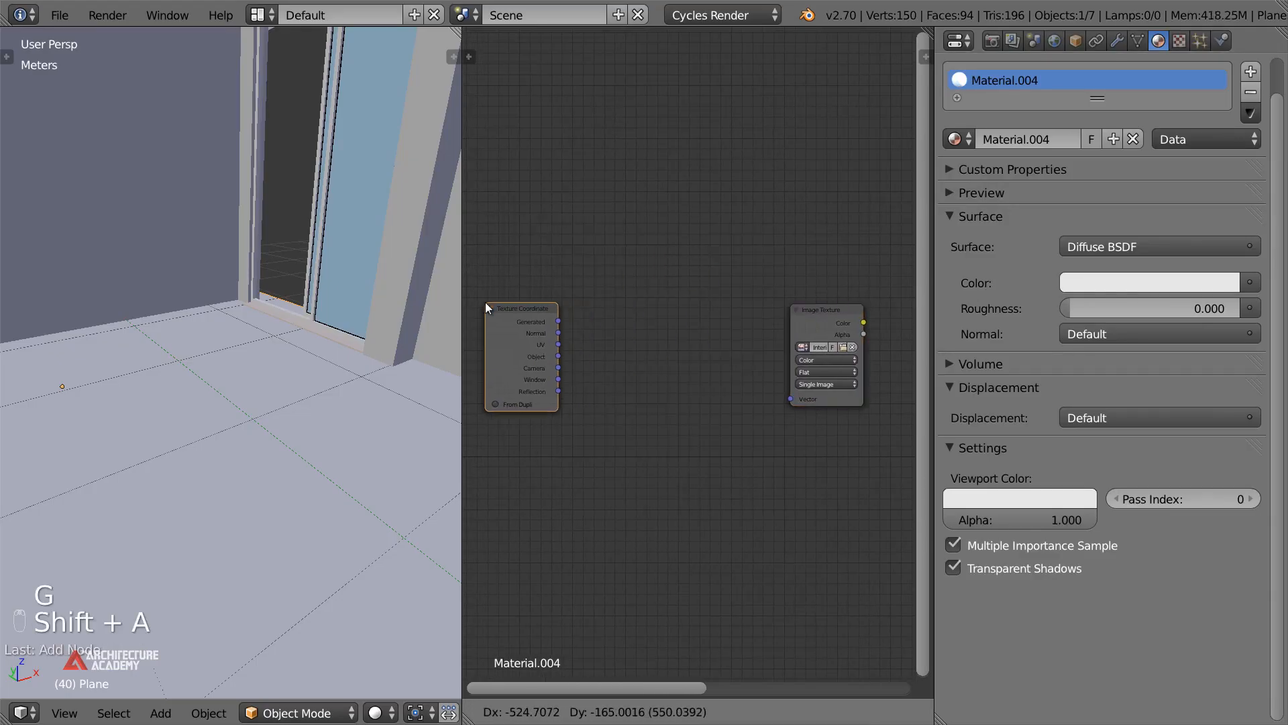
left_click(581, 336)
key("shift+a")
mouse_move(644, 461)
left_click(734, 460)
left_click(631, 321)
Link the UV output through the Mapping node into the Image Texture's vector and set the mapping scale to 5 on X and Y
left_click_drag(625, 414, 638, 433)
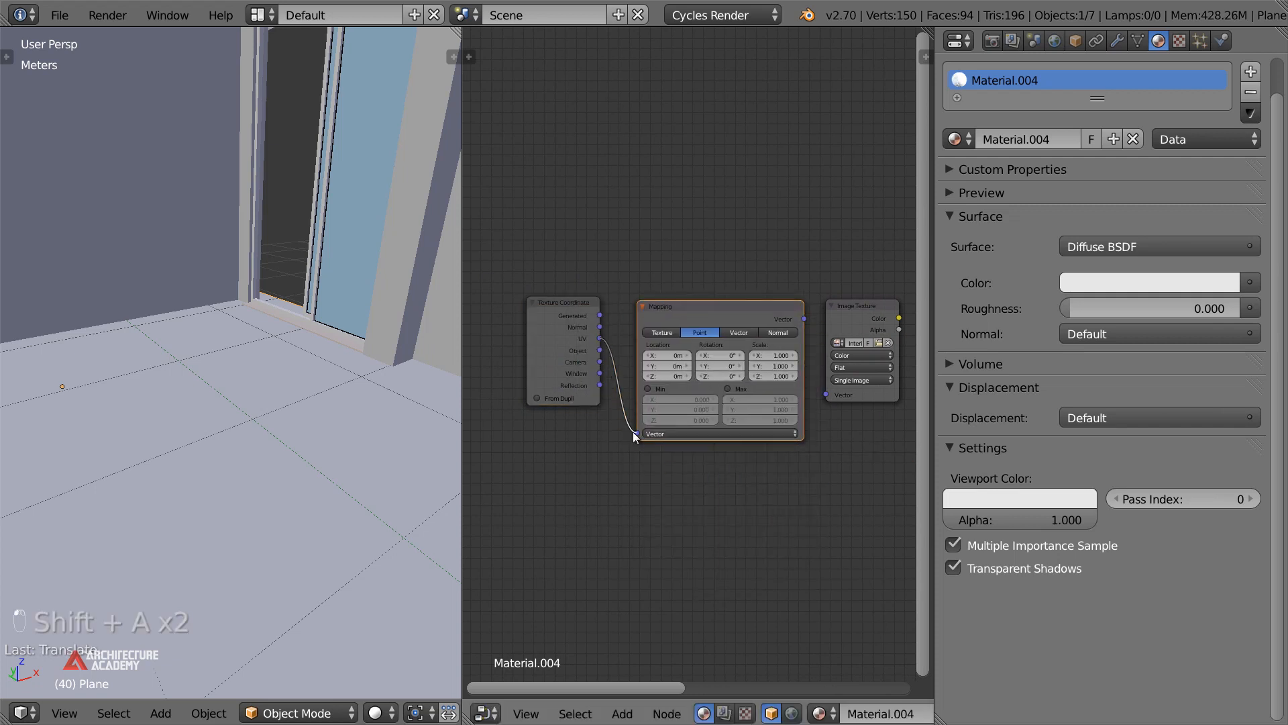
left_click_drag(805, 320, 826, 395)
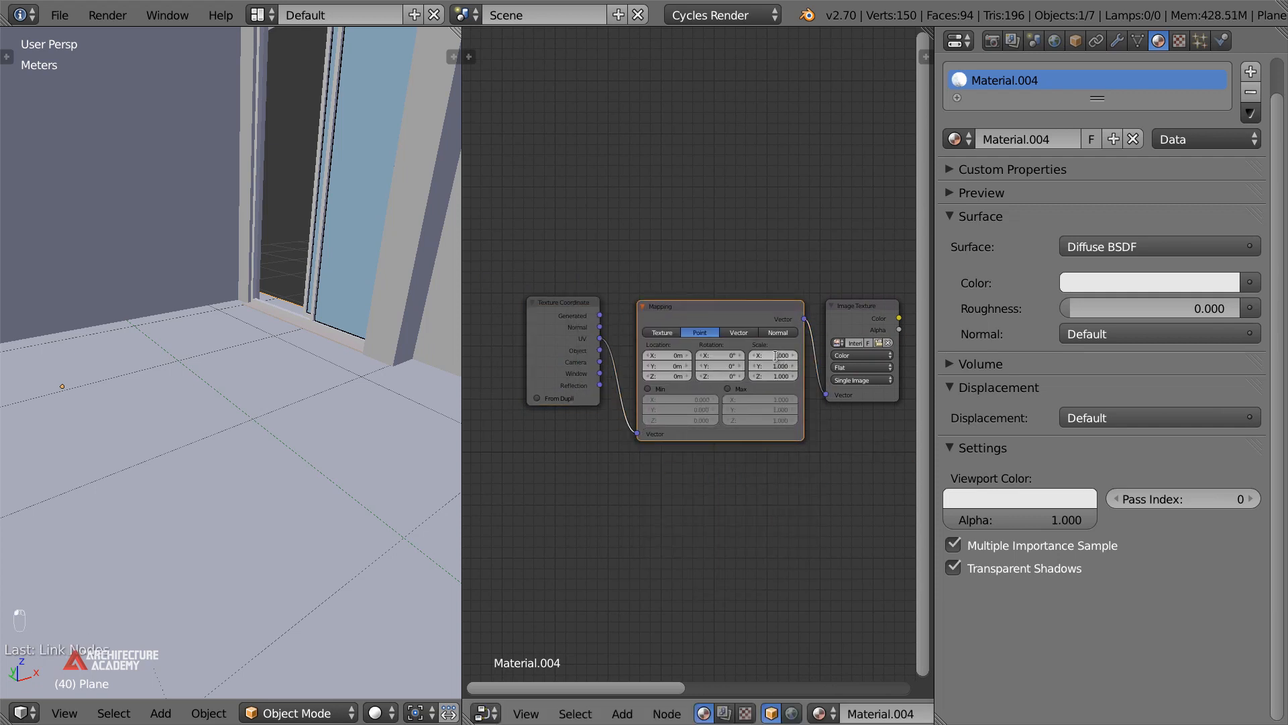
type("5")
key("Tab")
type("5")
key("Return")
Link the Image Texture's color output to the Diffuse BSDF color and switch the 3D viewport to rendered shading
middle_click_drag(775, 409, 615, 416)
scroll(840, 378, "up", 1)
middle_click_drag(725, 423, 632, 407)
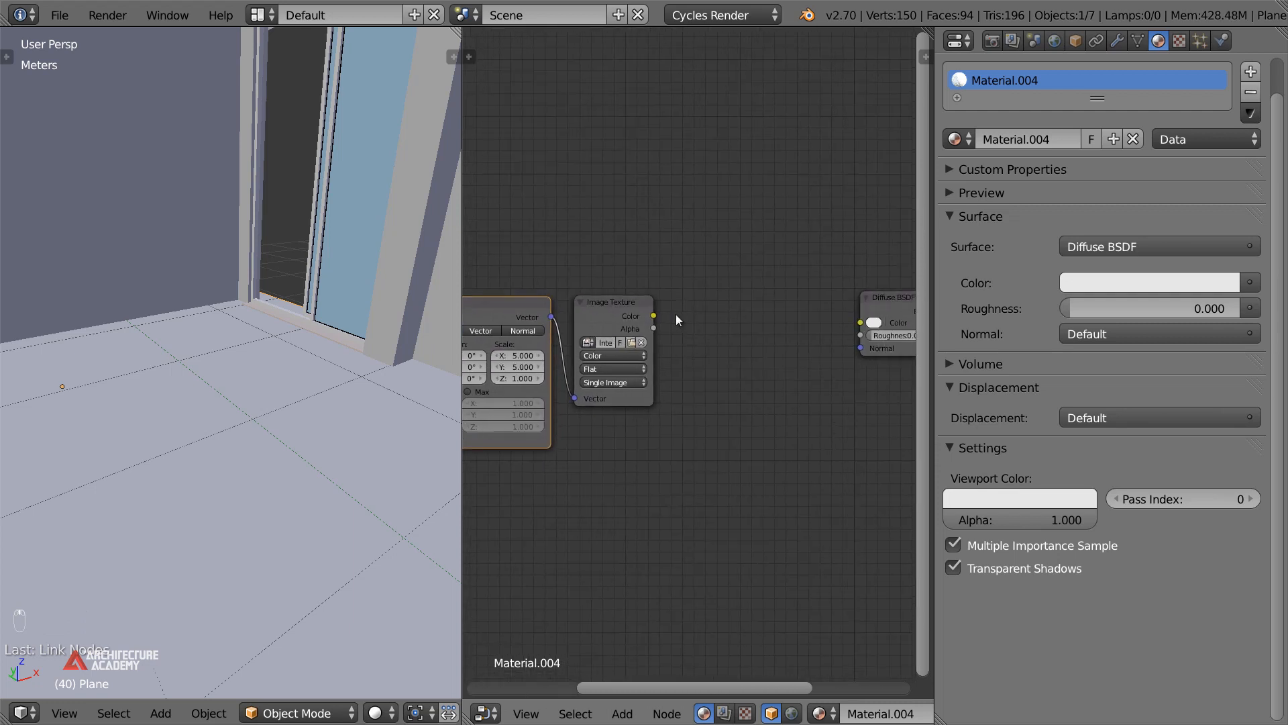
left_click_drag(654, 316, 860, 322)
middle_click_drag(725, 352, 825, 329)
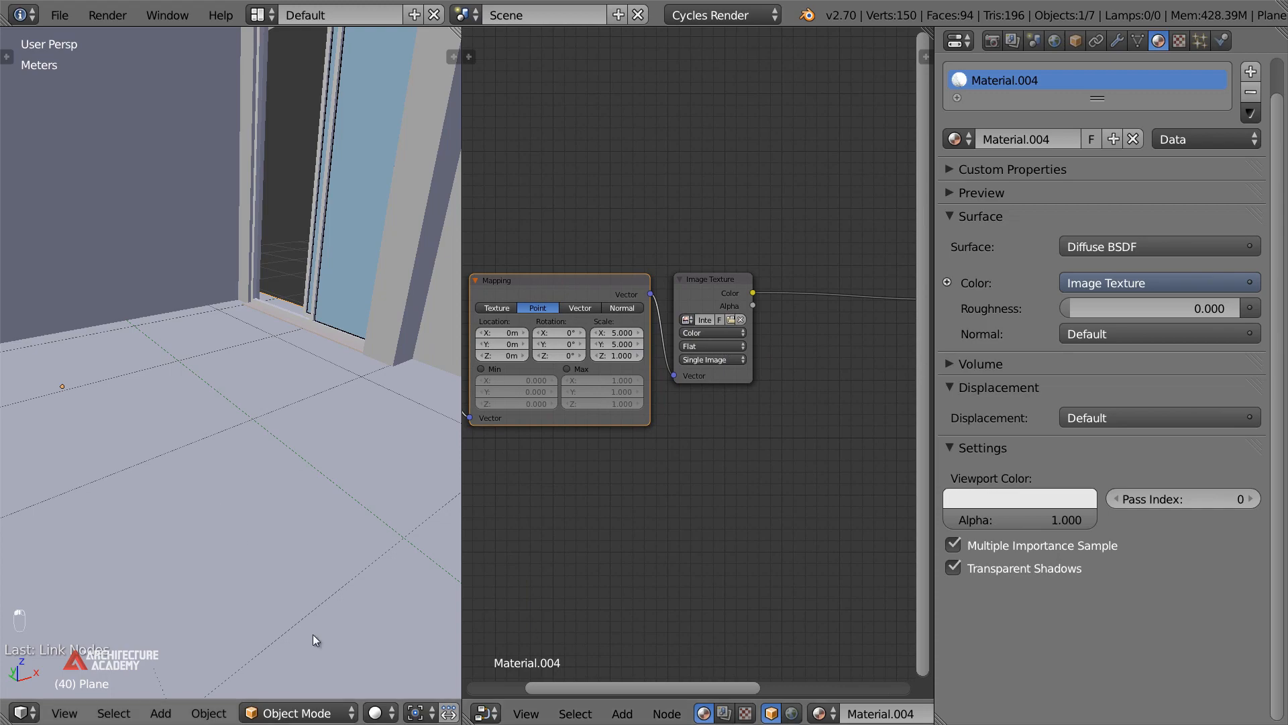
left_click(380, 714)
left_click(430, 575)
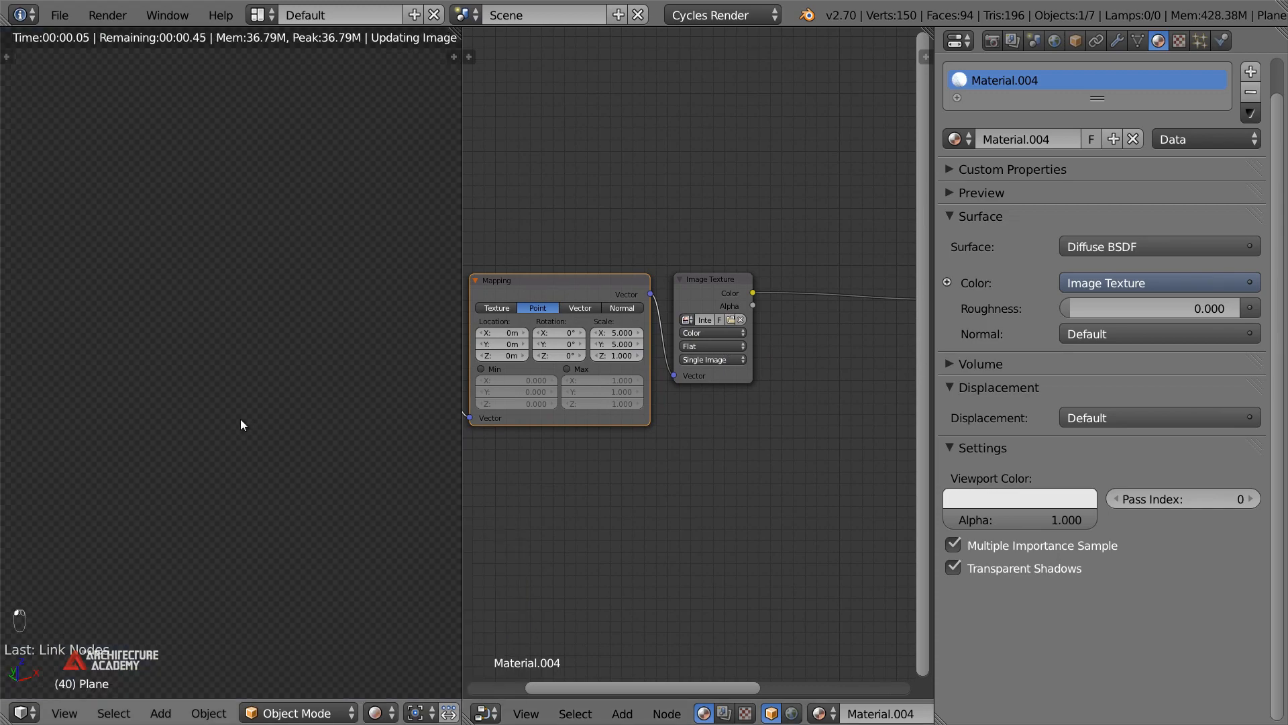
Move the Diffuse BSDF node along the X axis close to the Image Texture node
middle_click_drag(708, 398, 599, 350)
scroll(222, 403, "up", 5)
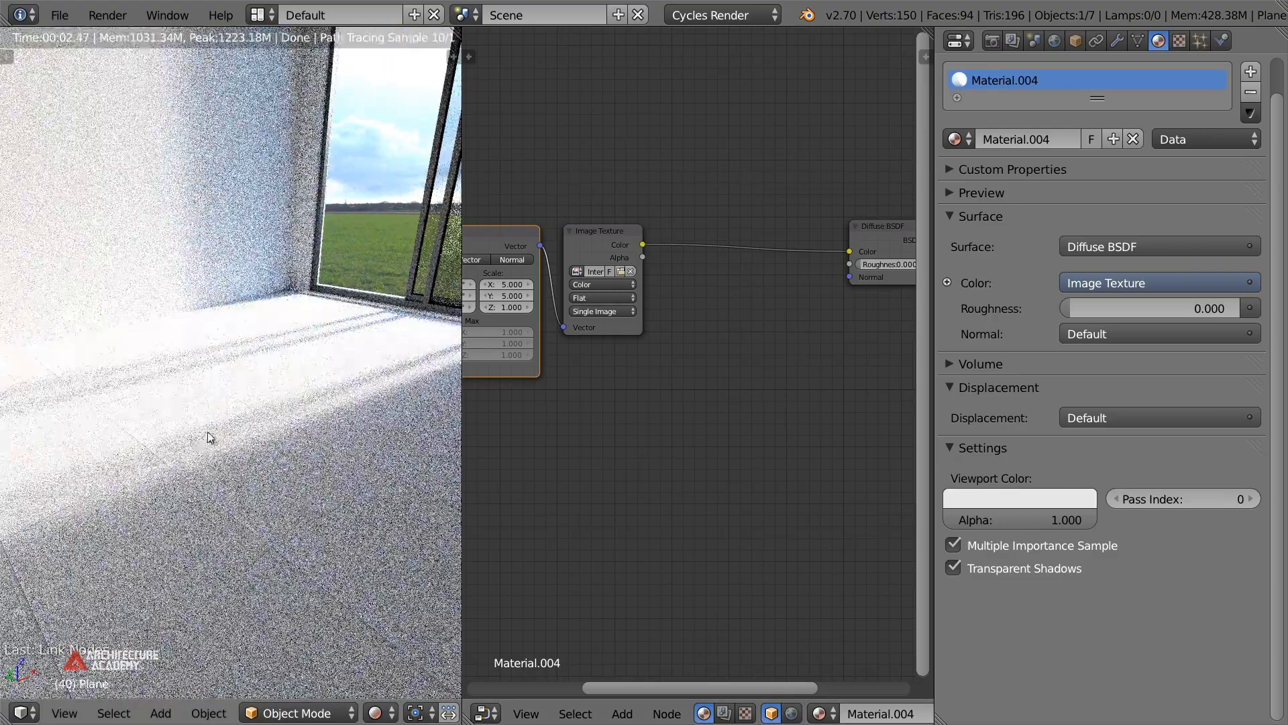
middle_click_drag(650, 276, 689, 278)
middle_click_drag(757, 382, 537, 402)
scroll(677, 379, "down", 2)
middle_click_drag(688, 375, 662, 368)
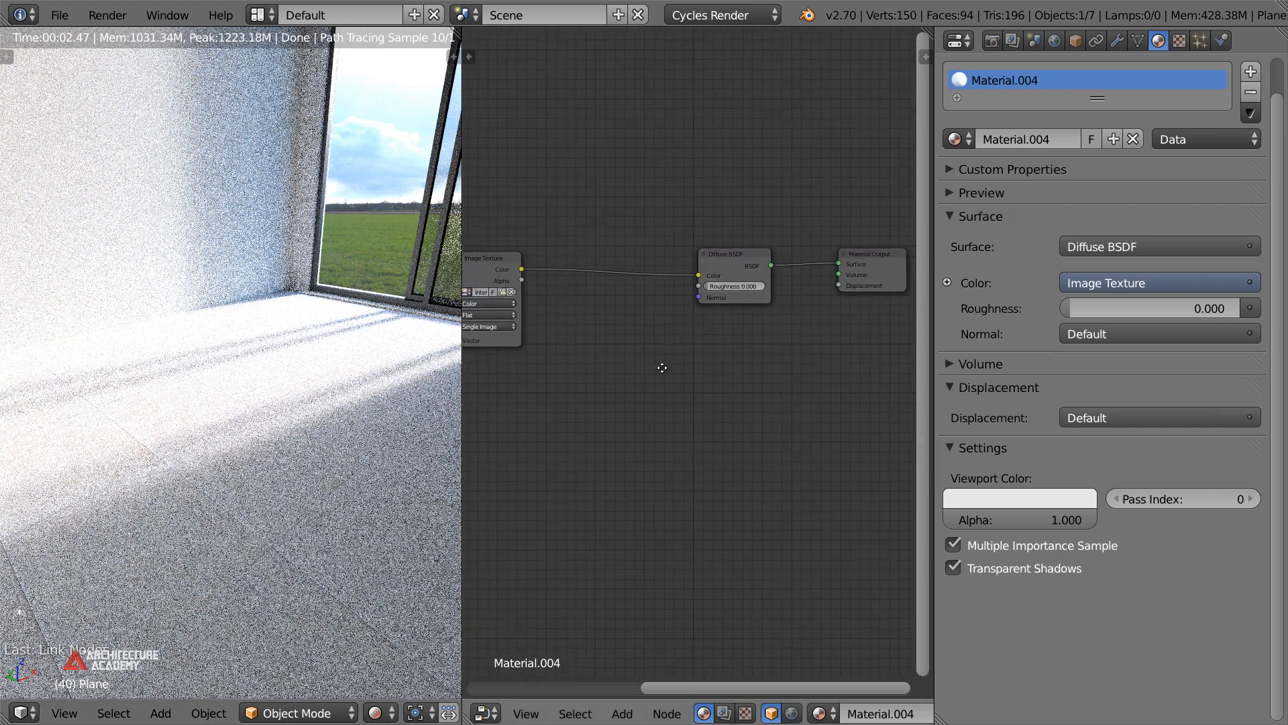
scroll(662, 367, "down", 1)
key("a")
left_click(708, 254)
key("g")
key("x")
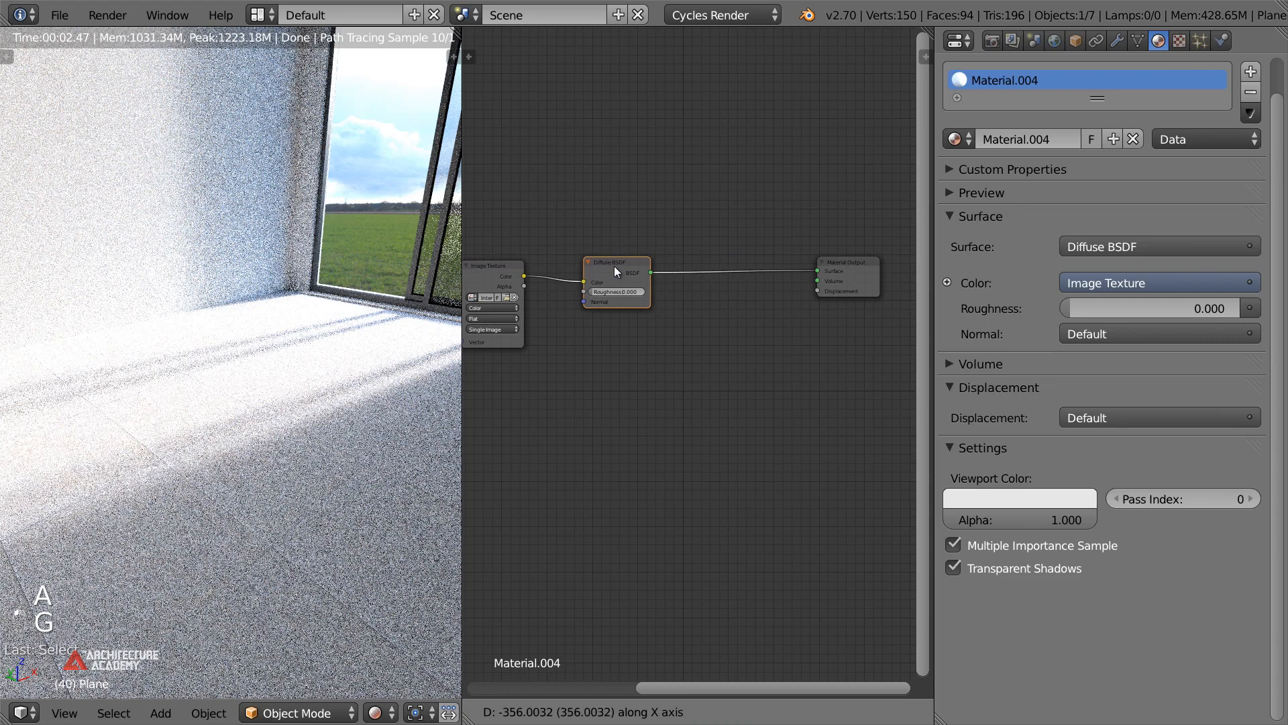
left_click(614, 265)
Insert a Mix Shader node between the Diffuse BSDF and the Material Output
key("shift+a")
mouse_move(661, 247)
left_click(772, 248)
left_click(711, 253)
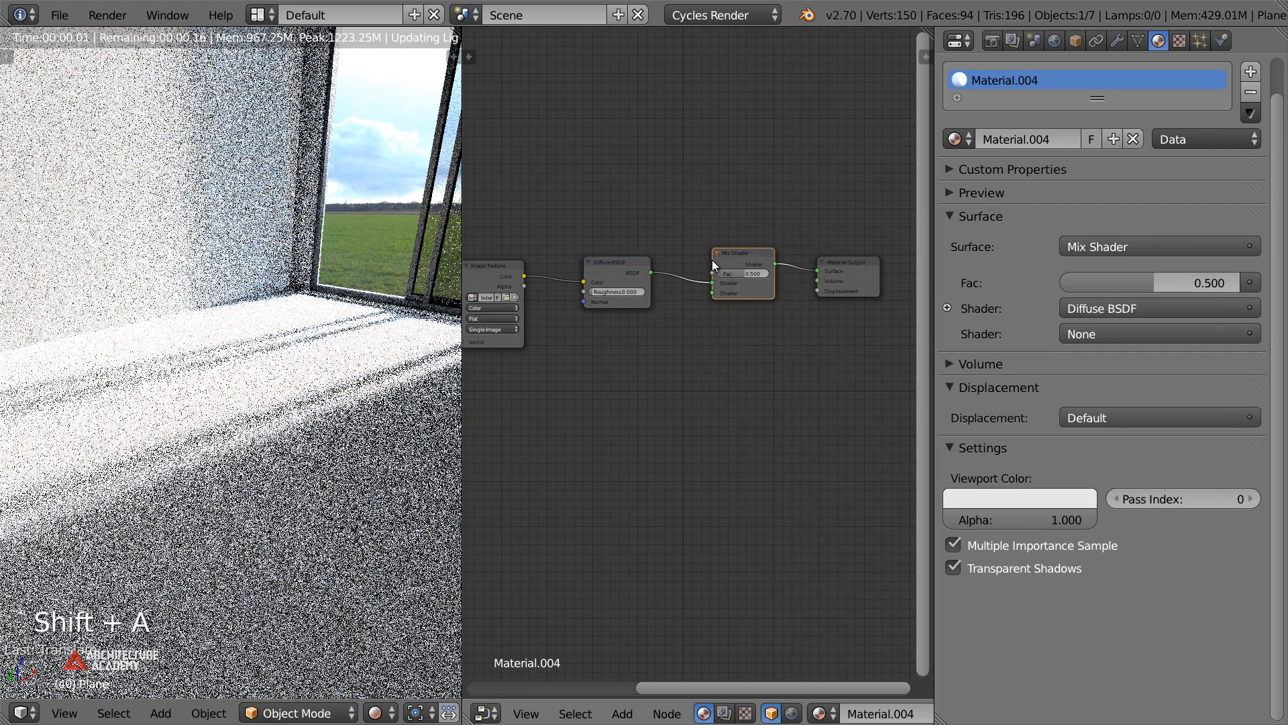
Add a Glossy BSDF node below the Diffuse BSDF and link it to the Mix Shader's second shader input
key("shift+a")
mouse_move(567, 375)
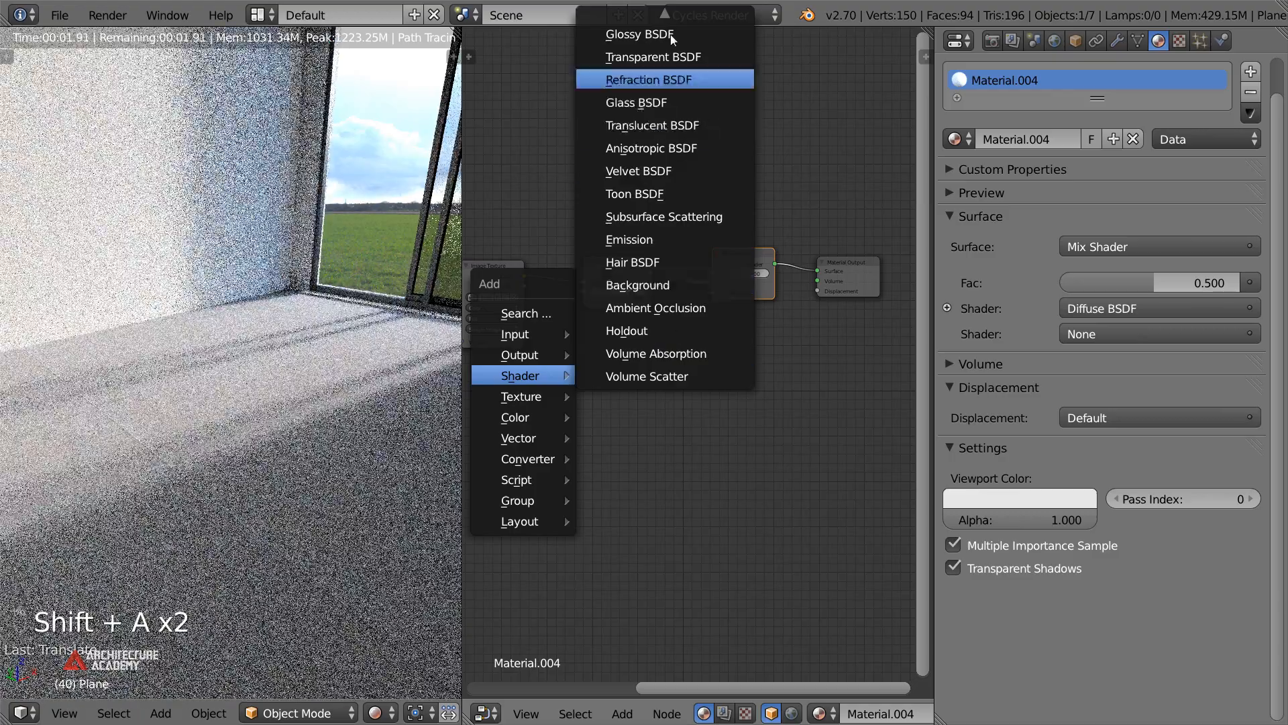
left_click(671, 34)
left_click(556, 295)
left_click_drag(641, 330, 713, 293)
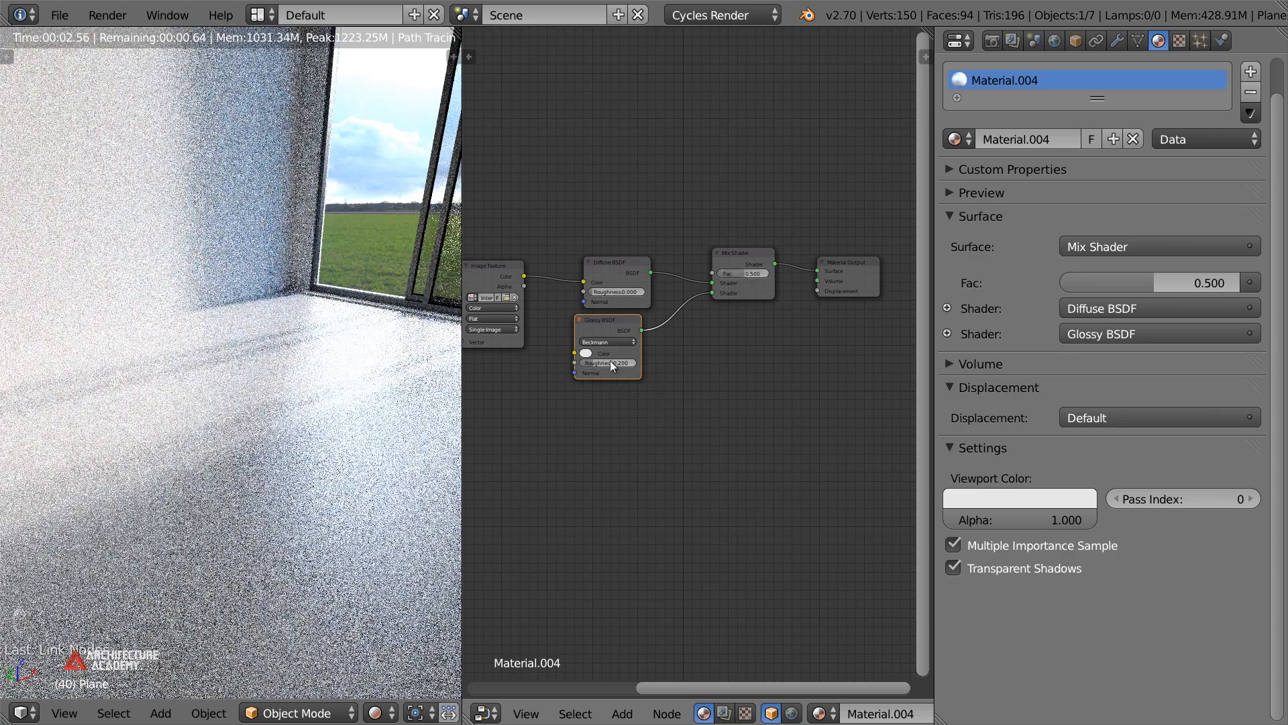
Set the Glossy BSDF roughness to 0.020 and shift the node along the X axis under the Diffuse BSDF
left_click_drag(580, 361, 386, 421)
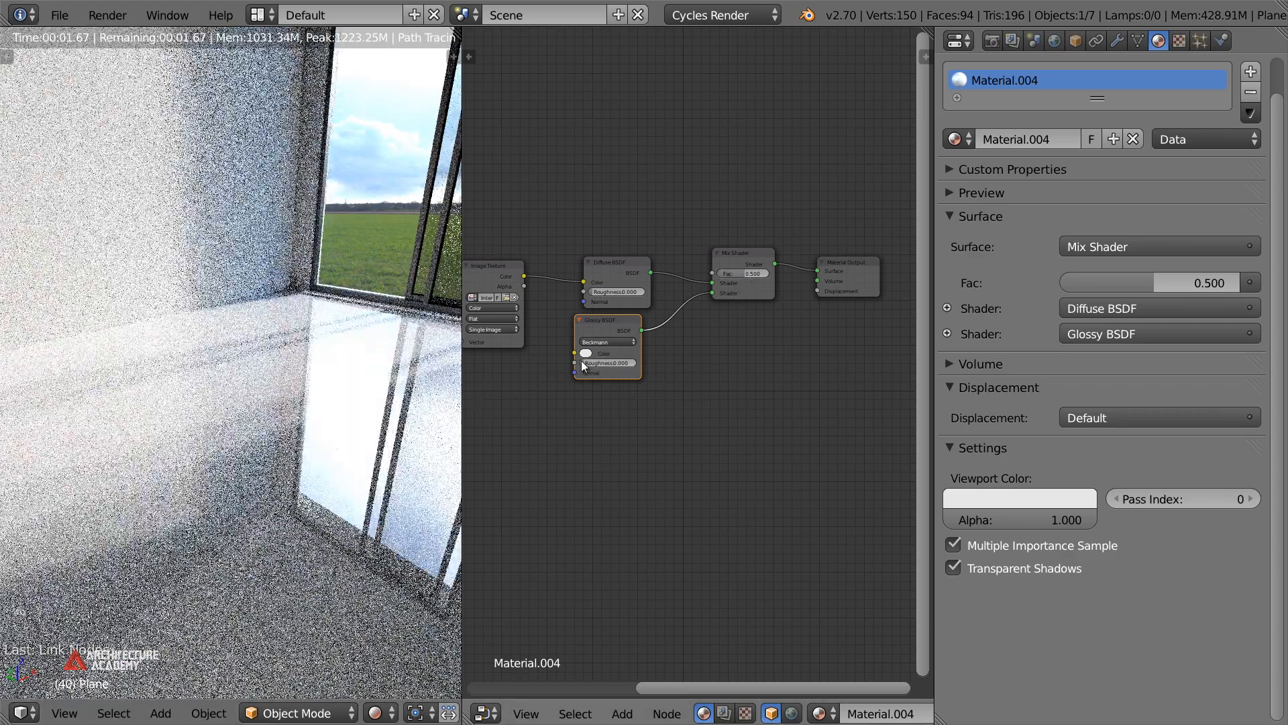
left_click_drag(607, 363, 626, 360)
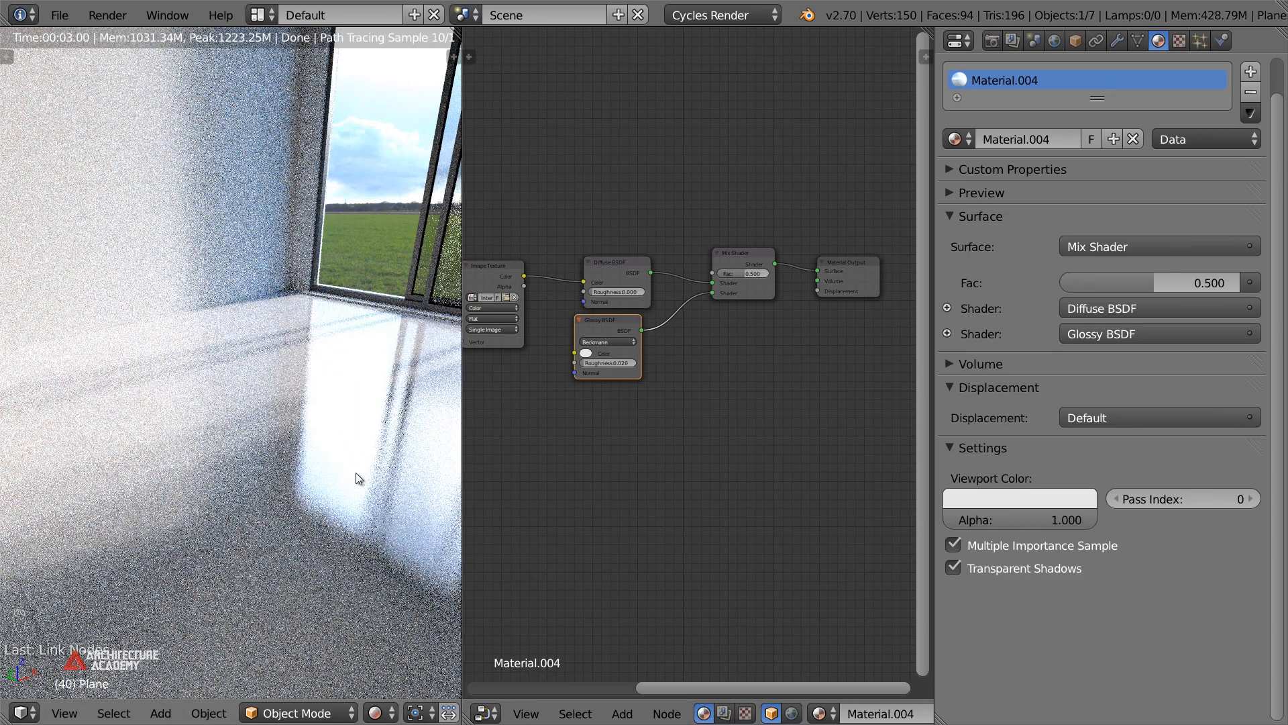
scroll(632, 422, "up", 3)
key("g")
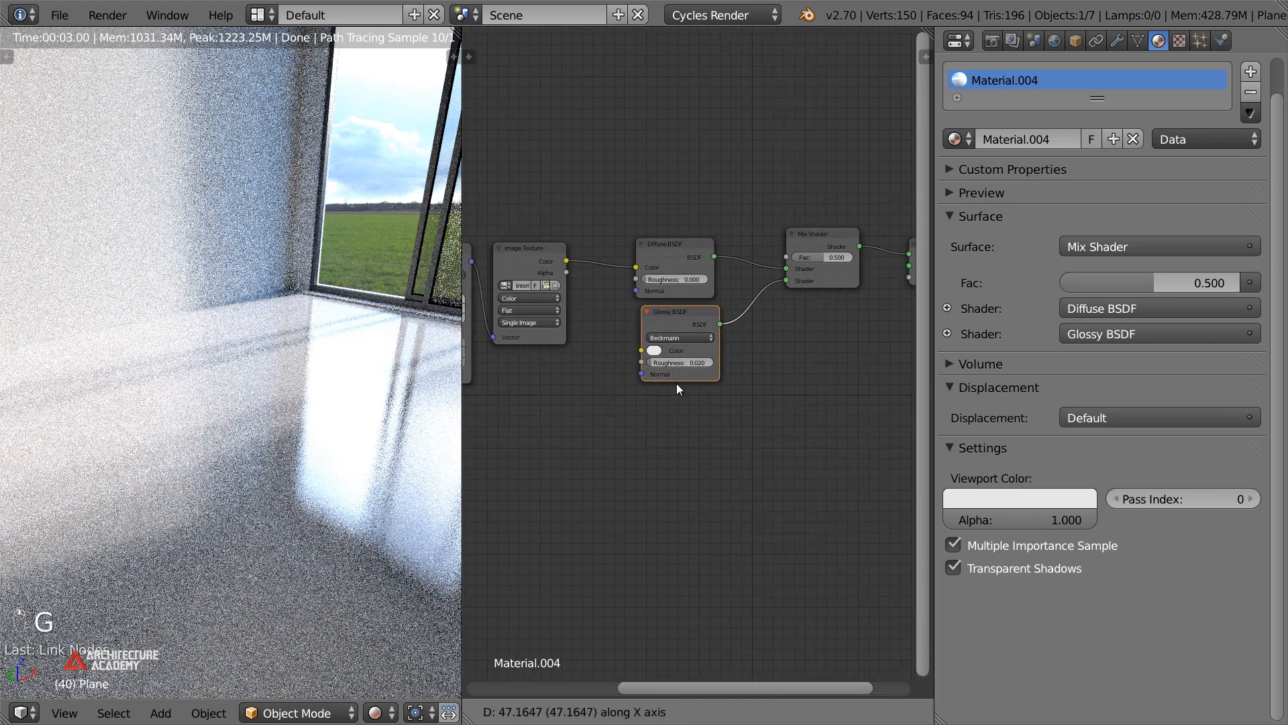
left_click(675, 369)
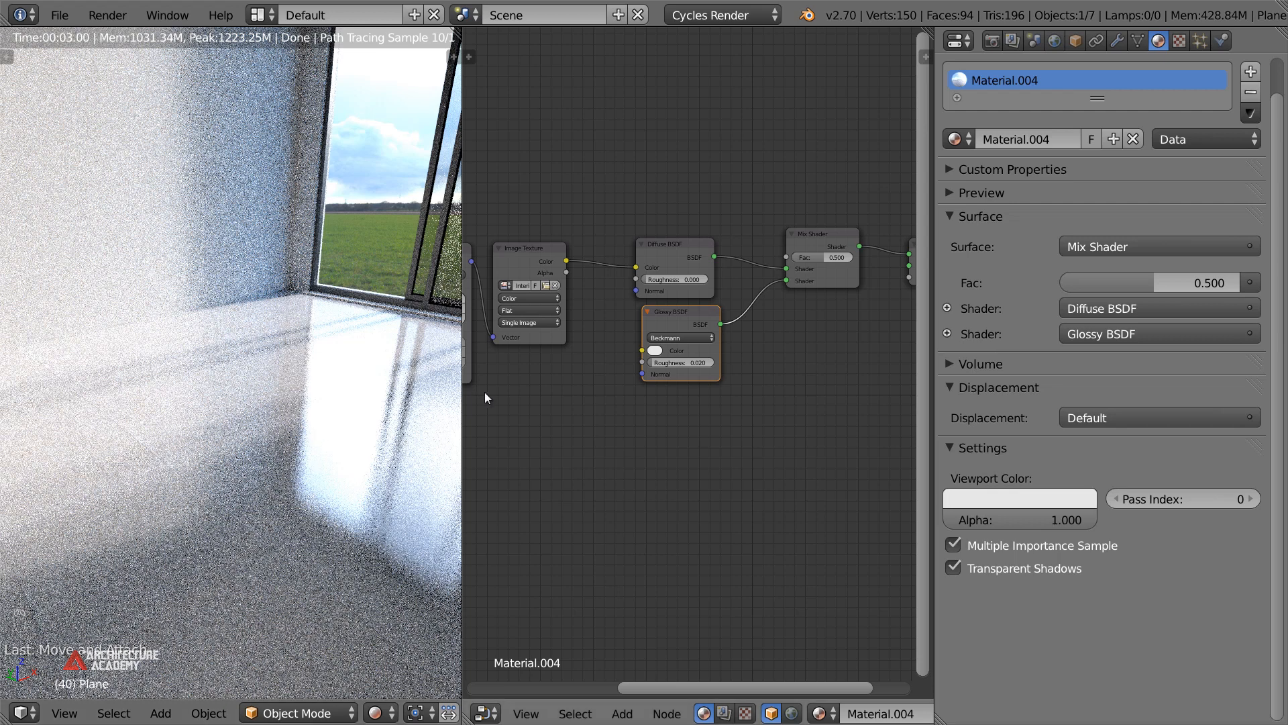
Duplicate the Image Texture node and place the copy directly below the original
scroll(671, 395, "up", 3)
scroll(702, 402, "down", 2)
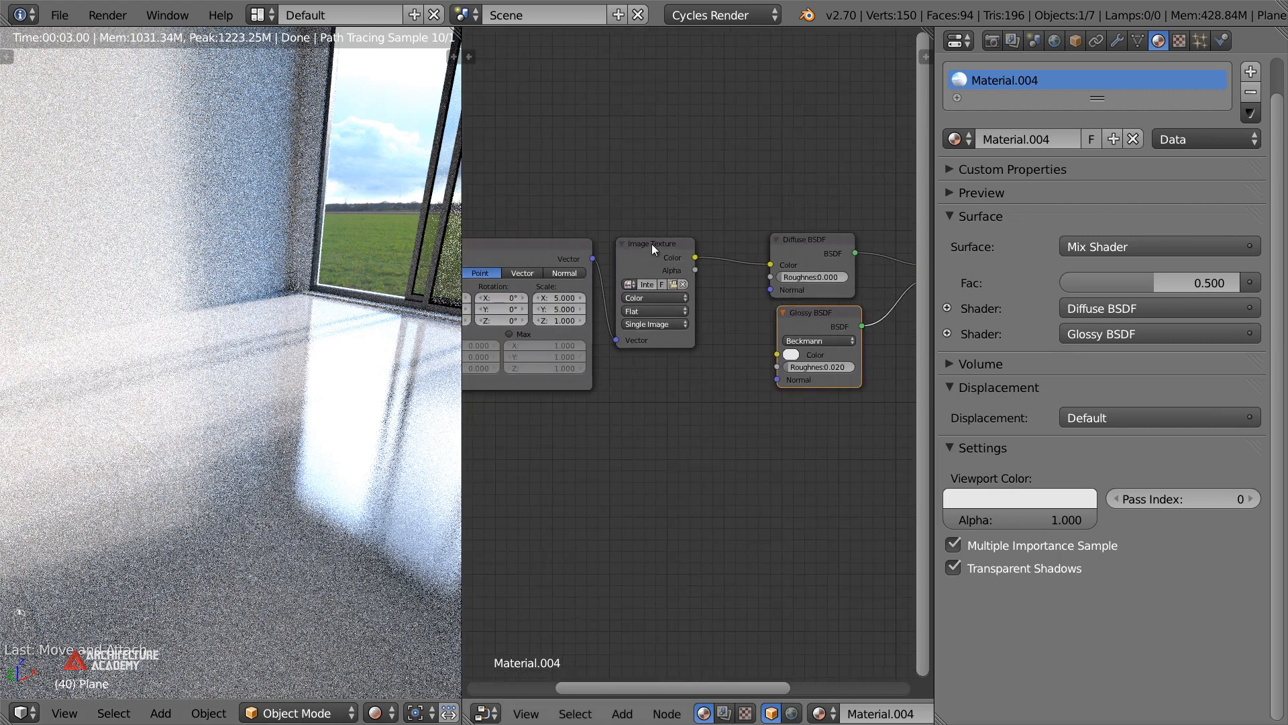
left_click(652, 242)
key("shift+d")
left_click(679, 431)
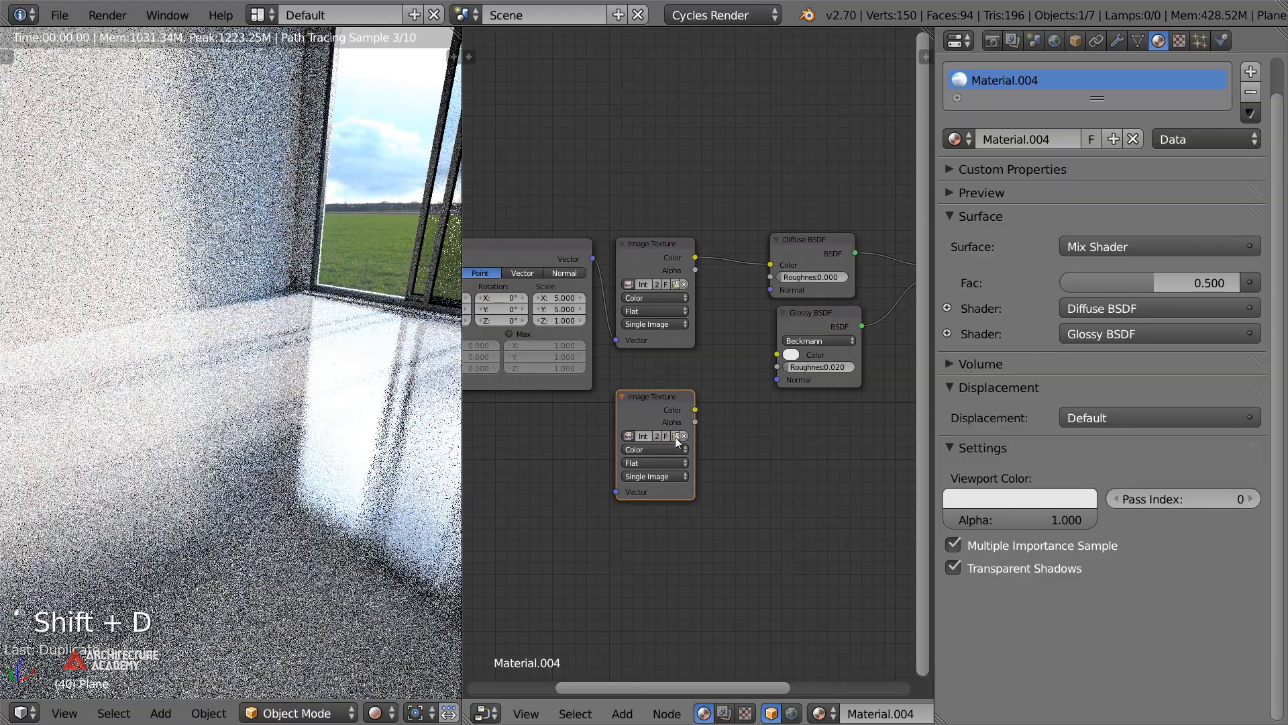
Load InteriorTilesLight_04_NRM.jpg into the duplicated Image Texture node
left_click(676, 420)
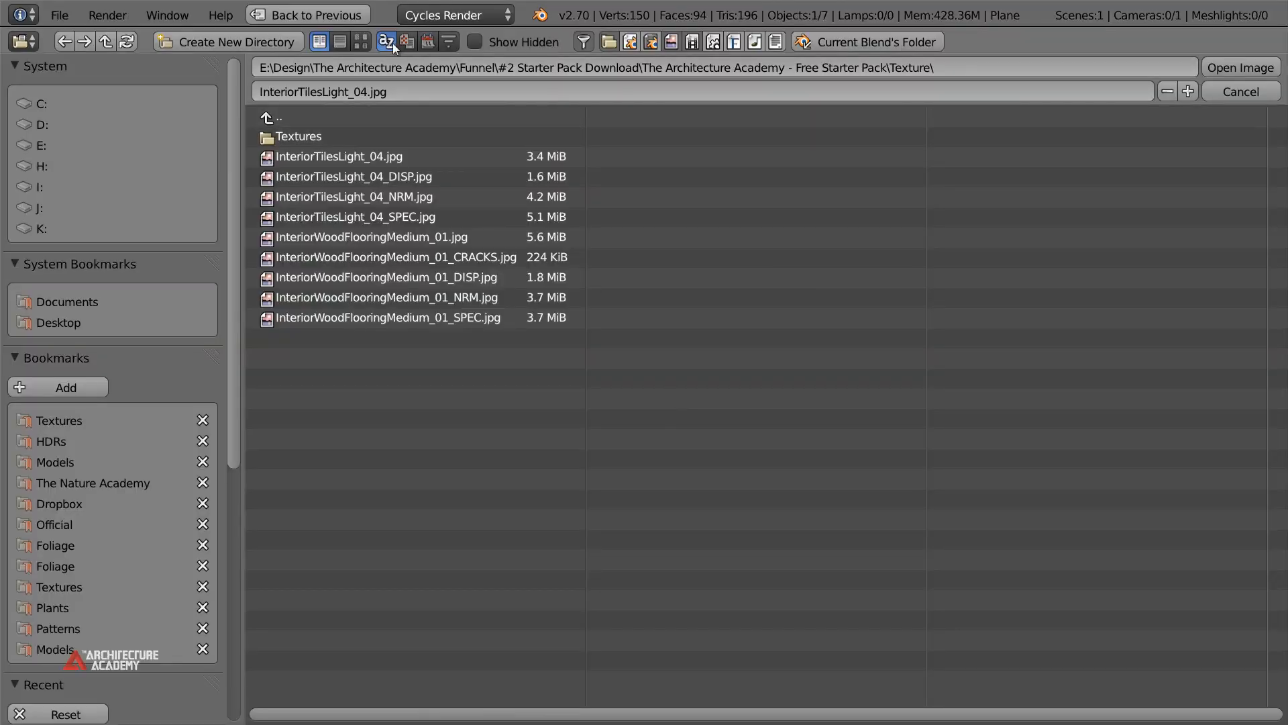
left_click(361, 42)
left_click(549, 175)
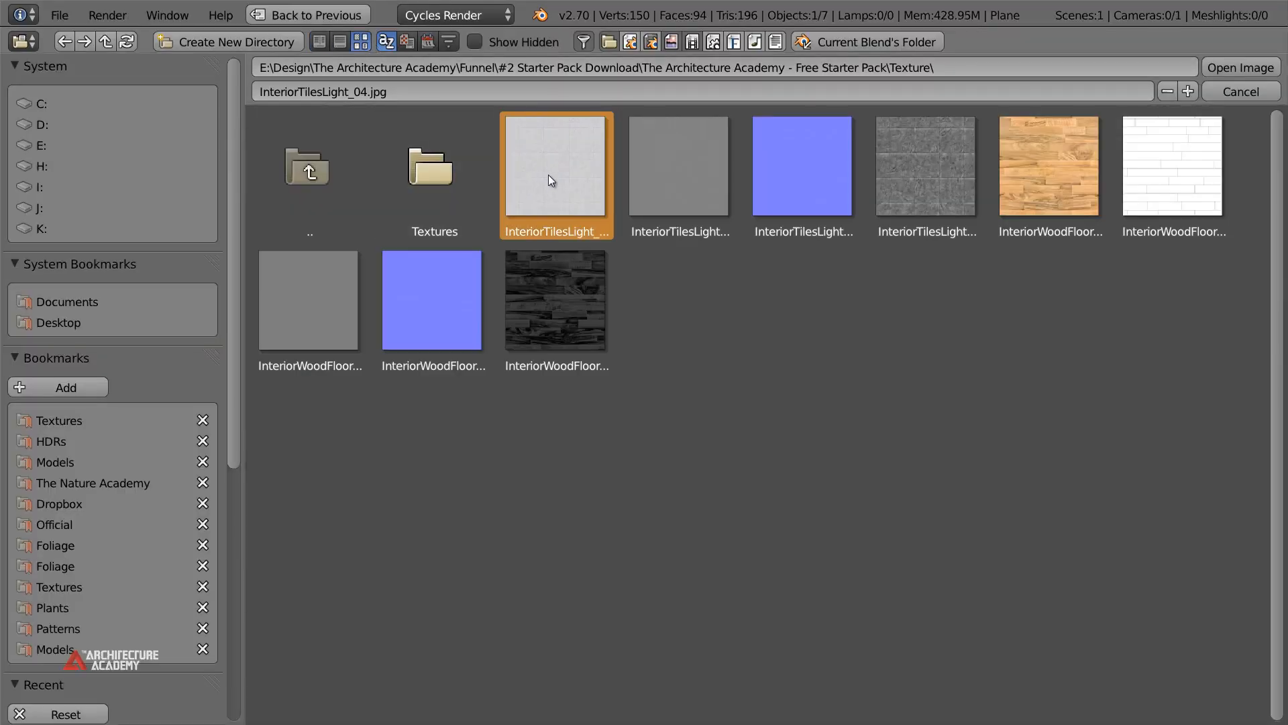
left_click(1037, 170)
left_click(570, 188)
left_click(731, 182)
left_click(839, 175)
left_click(903, 168)
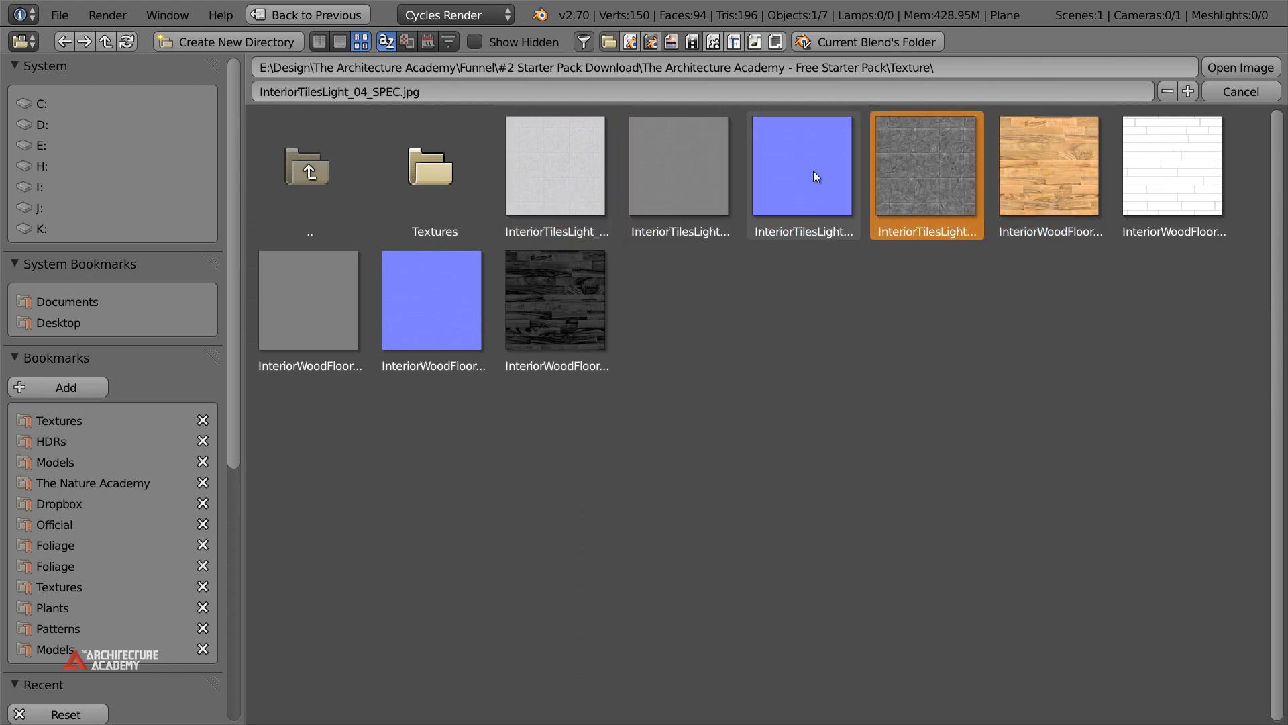
left_click(815, 194)
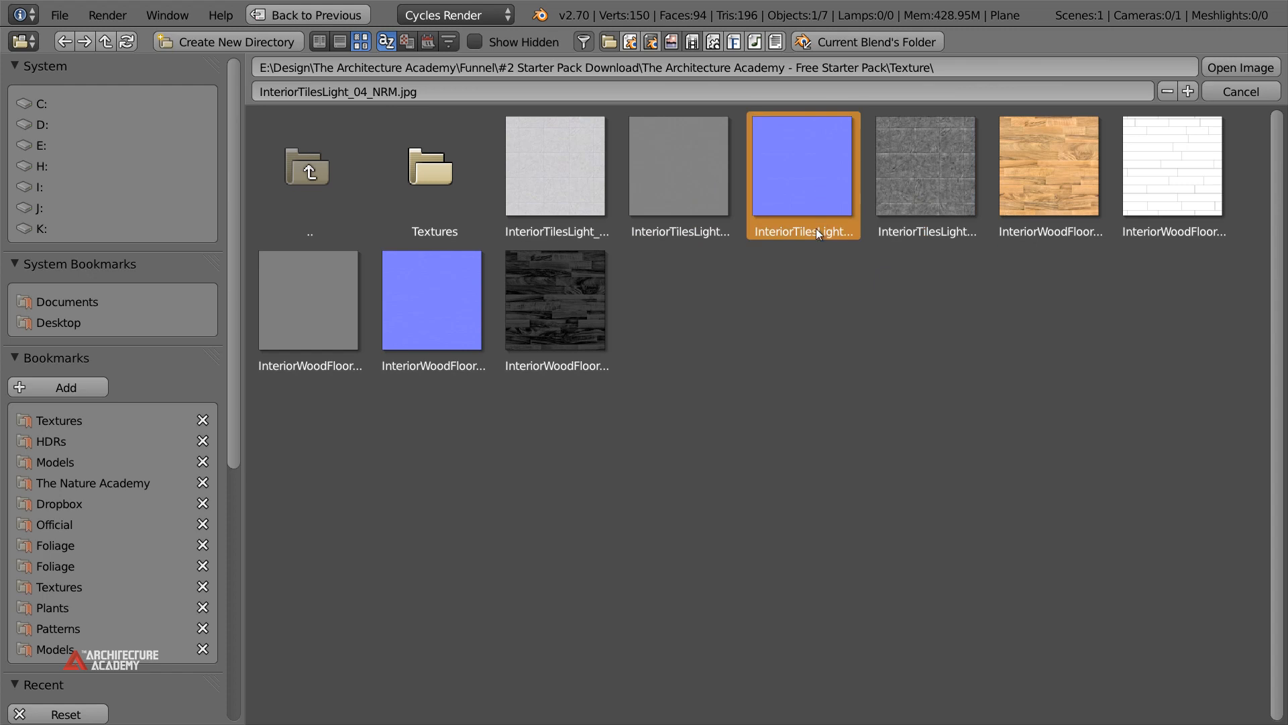
left_click(676, 172)
left_click(813, 190)
left_click(1225, 70)
Set the normal texture node's color space to Non-Color Data and move it below the Mapping node
scroll(679, 475, "up", 2)
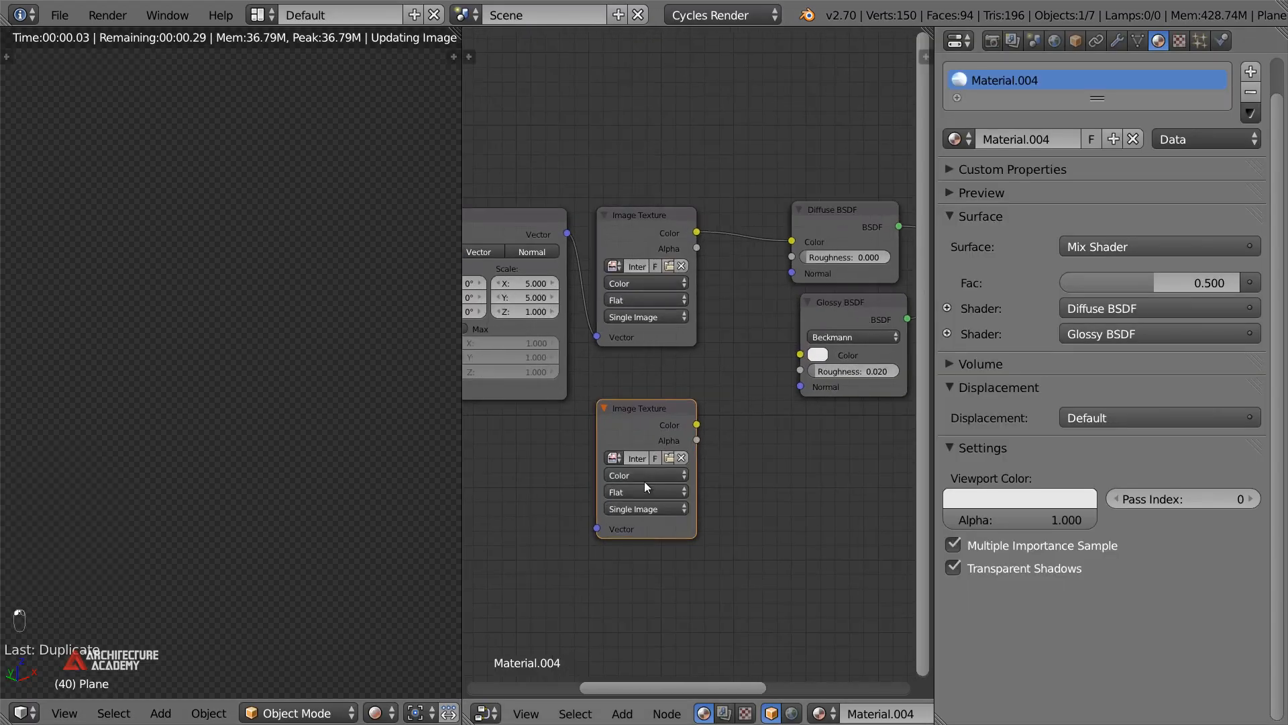
left_click(645, 475)
left_click(659, 443)
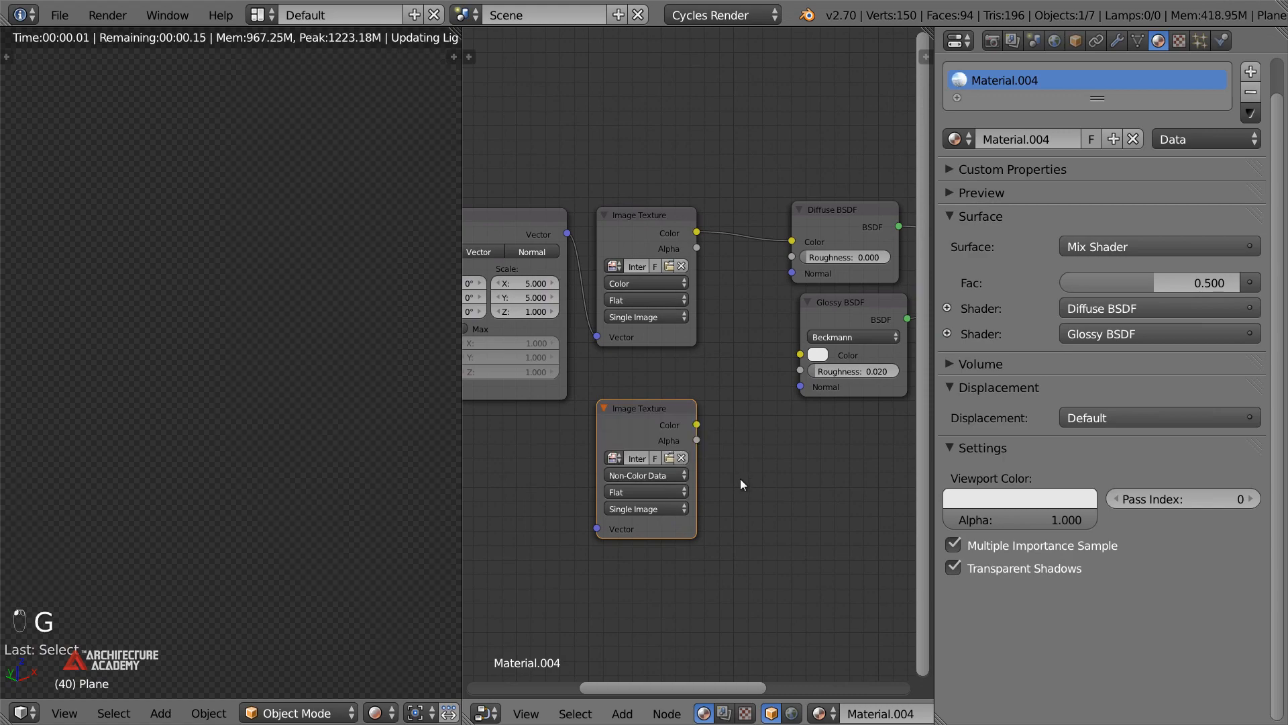
key("g")
left_click(614, 505)
Add a Normal Map node and link the lower Image Texture's color output to its color input
key("shift+a")
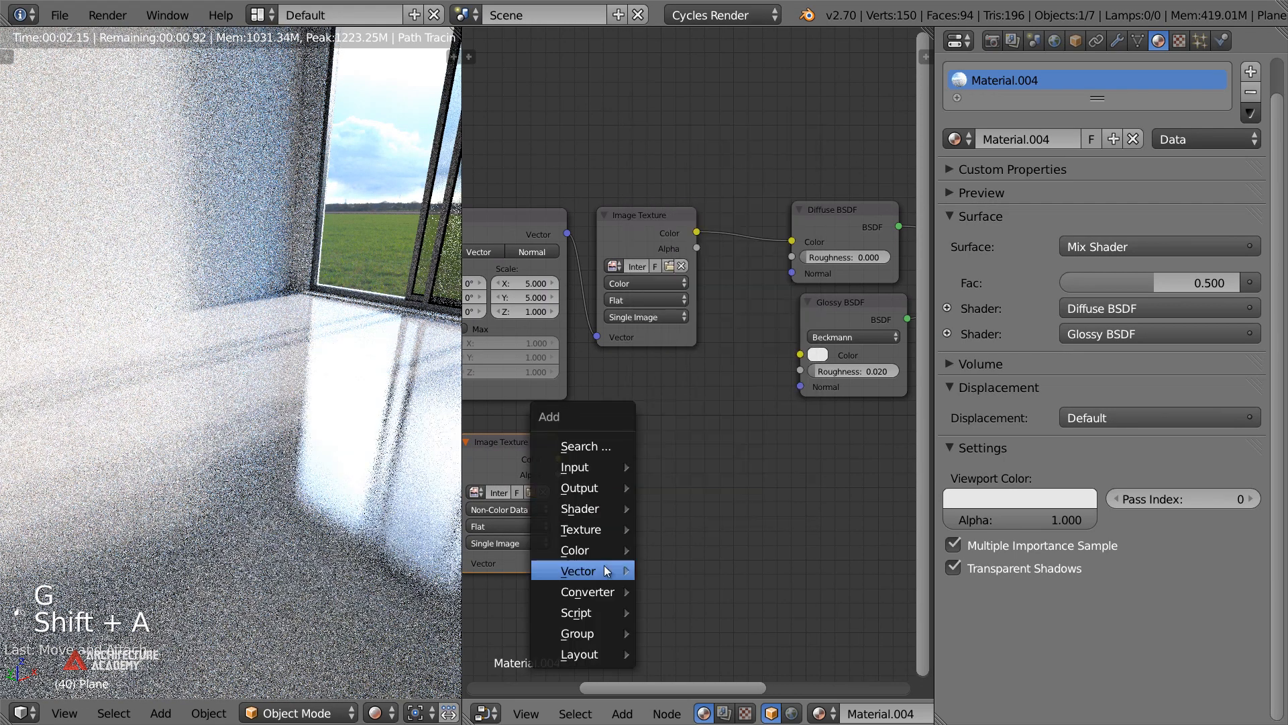
mouse_move(604, 565)
left_click(698, 501)
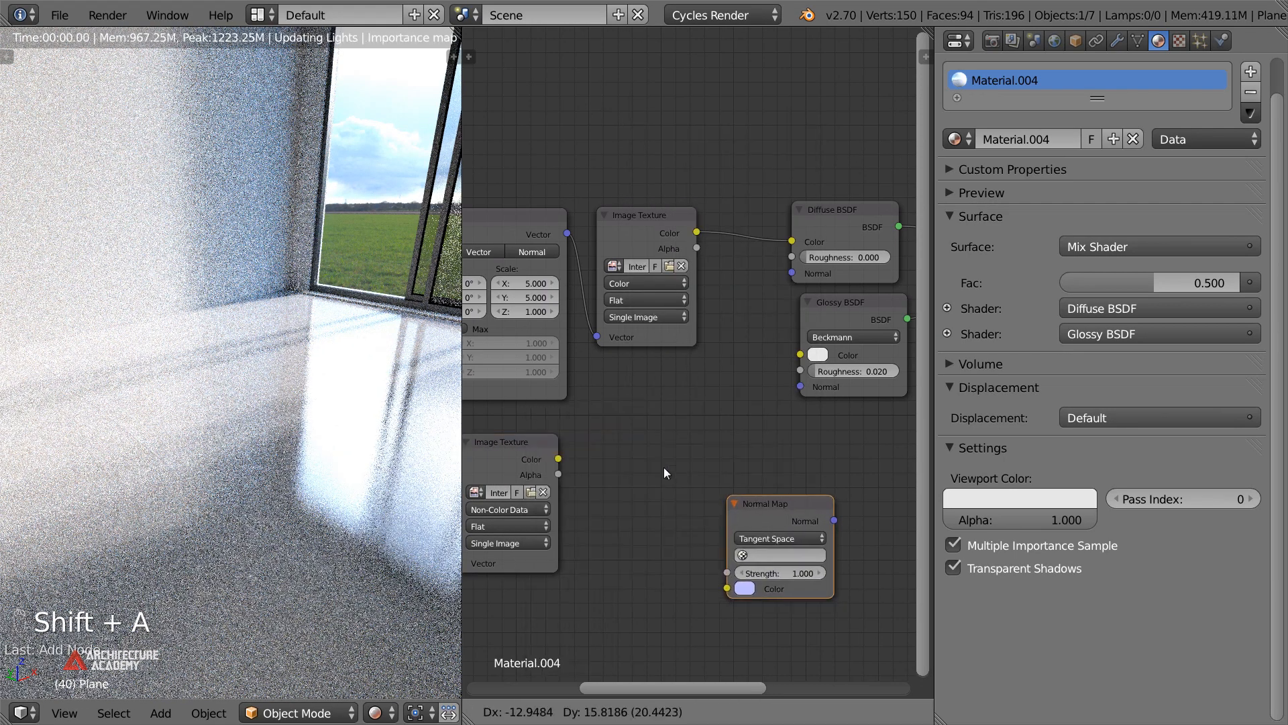
left_click(612, 528)
left_click_drag(612, 530, 617, 533)
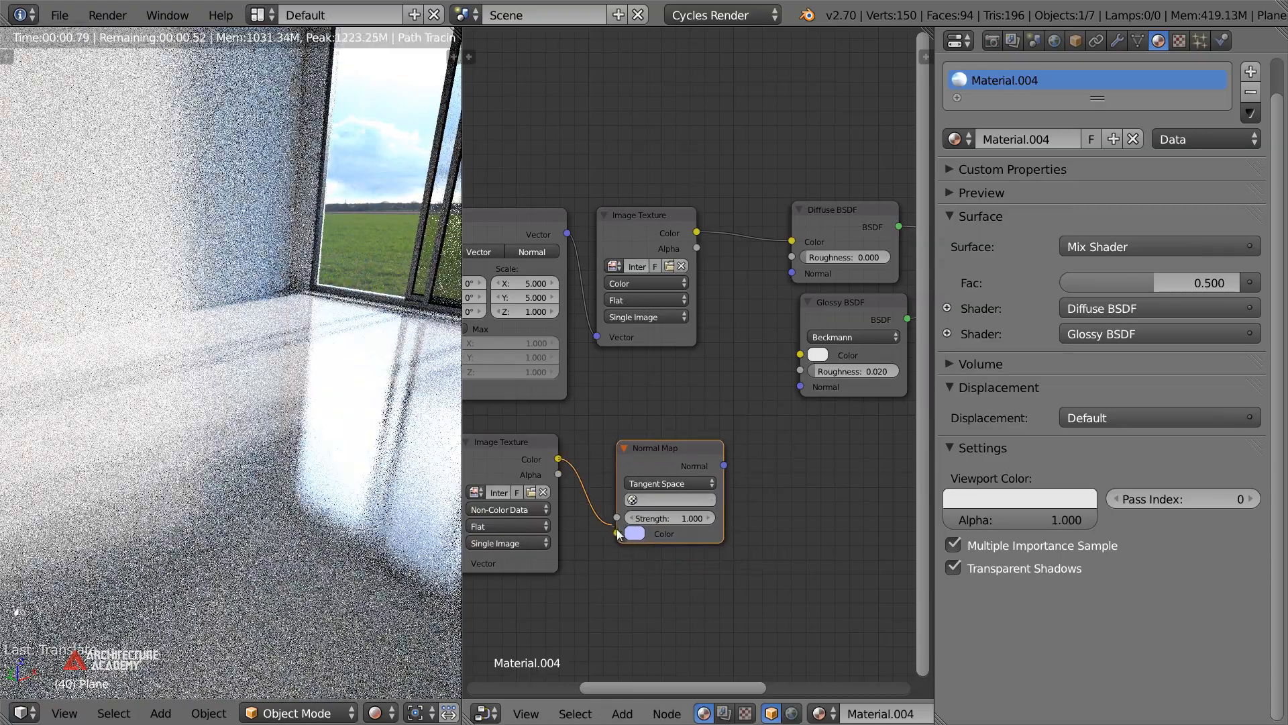
Link the Normal Map to the normal inputs of both BSDF nodes and the Mapping vector to the lower Image Texture
left_click_drag(798, 384, 726, 470)
left_click_drag(792, 273, 724, 465)
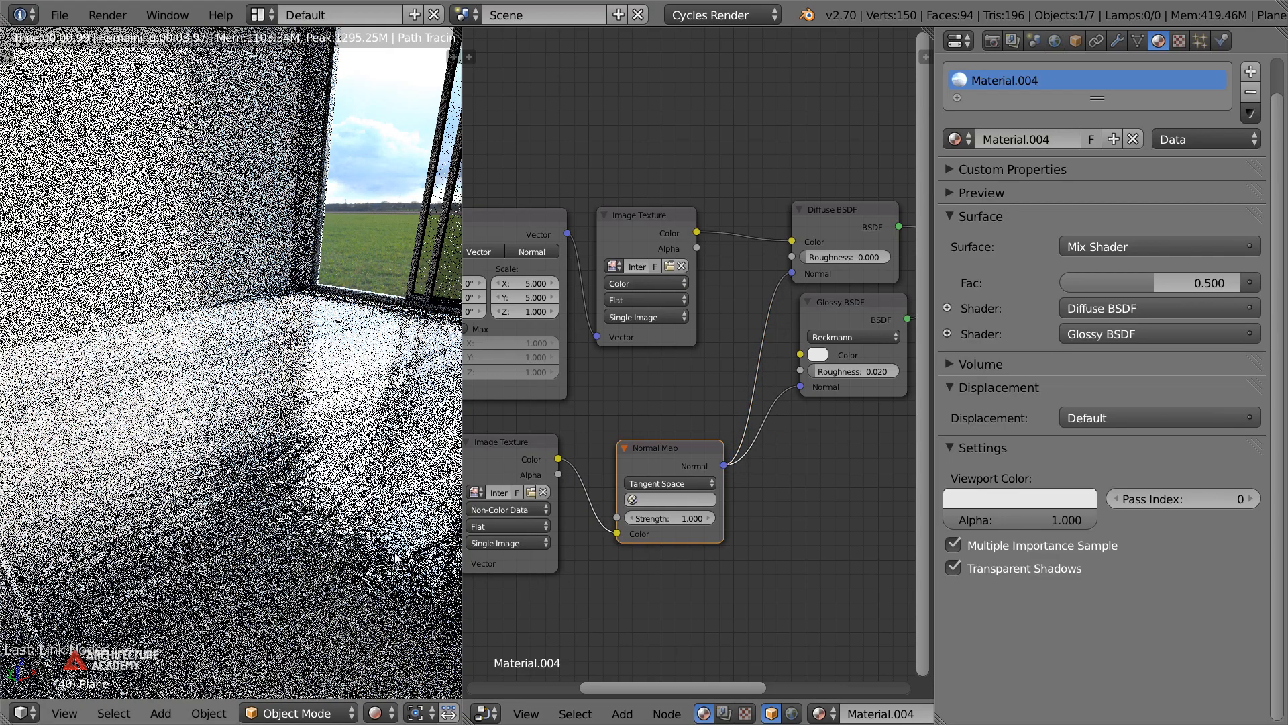
middle_click_drag(456, 330, 668, 290)
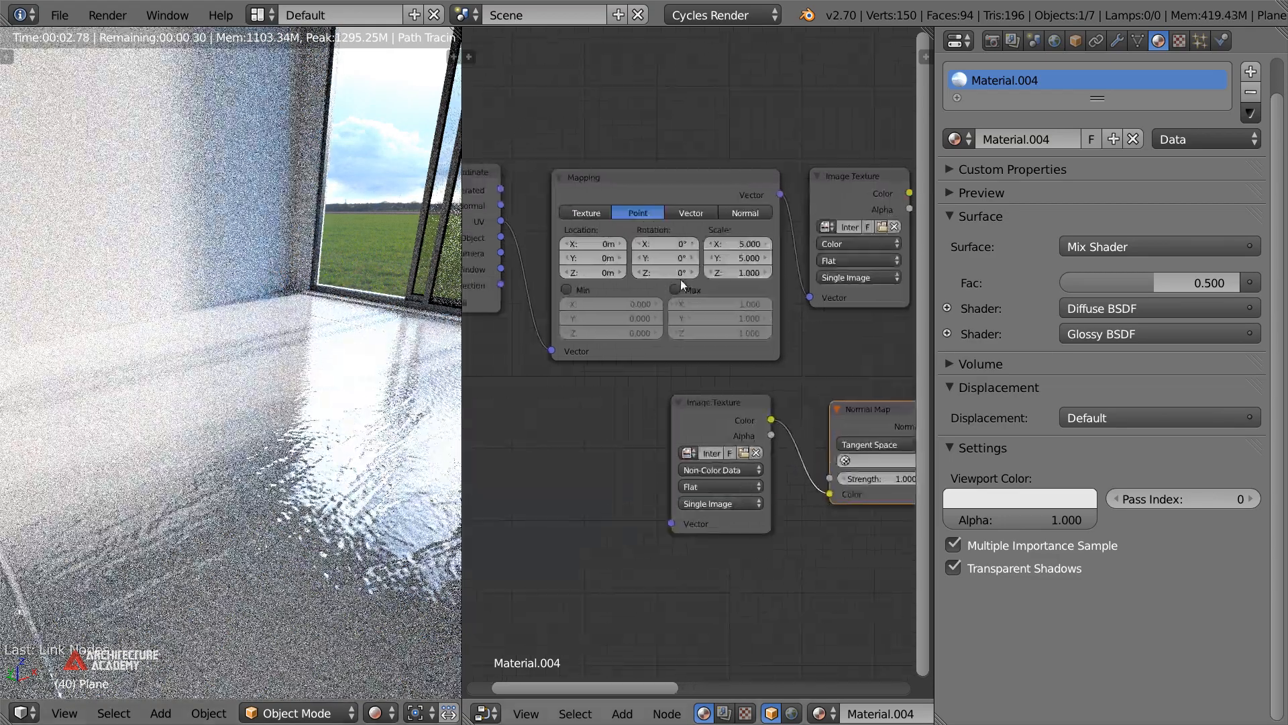
left_click_drag(780, 195, 671, 523)
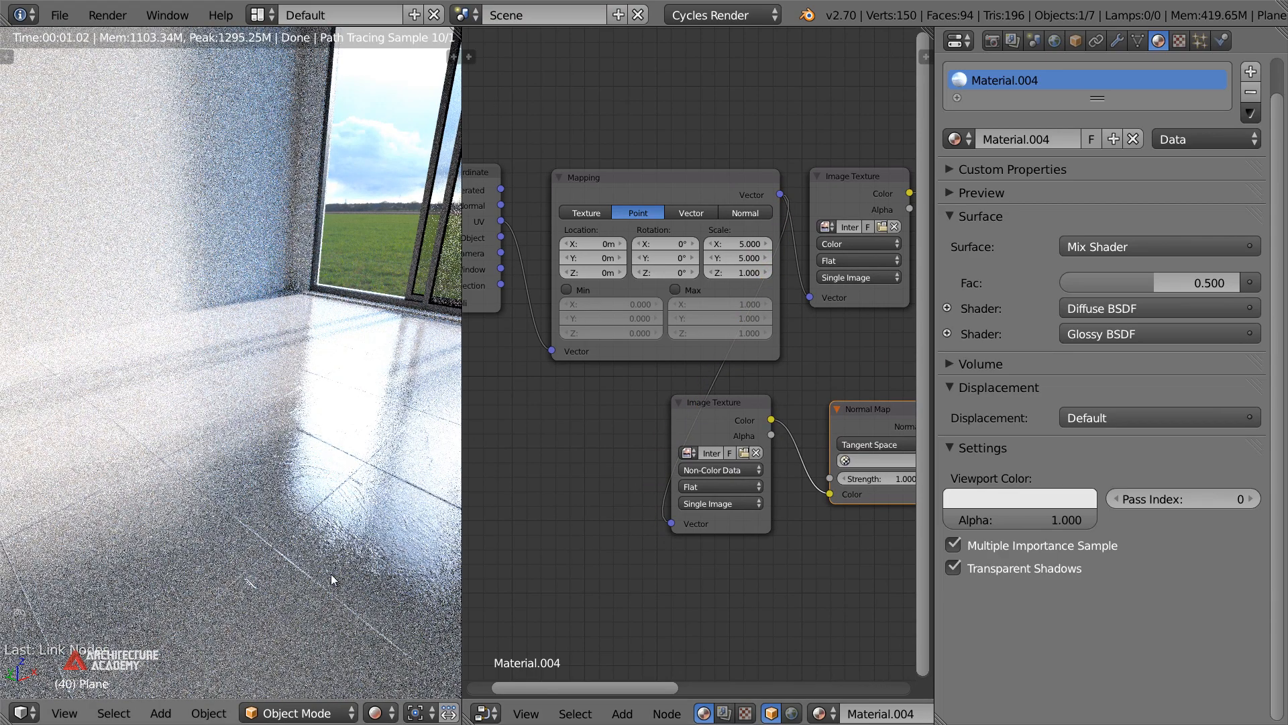
Set the Normal Map strength to 0.3
middle_click_drag(798, 482, 752, 475)
left_click(766, 478)
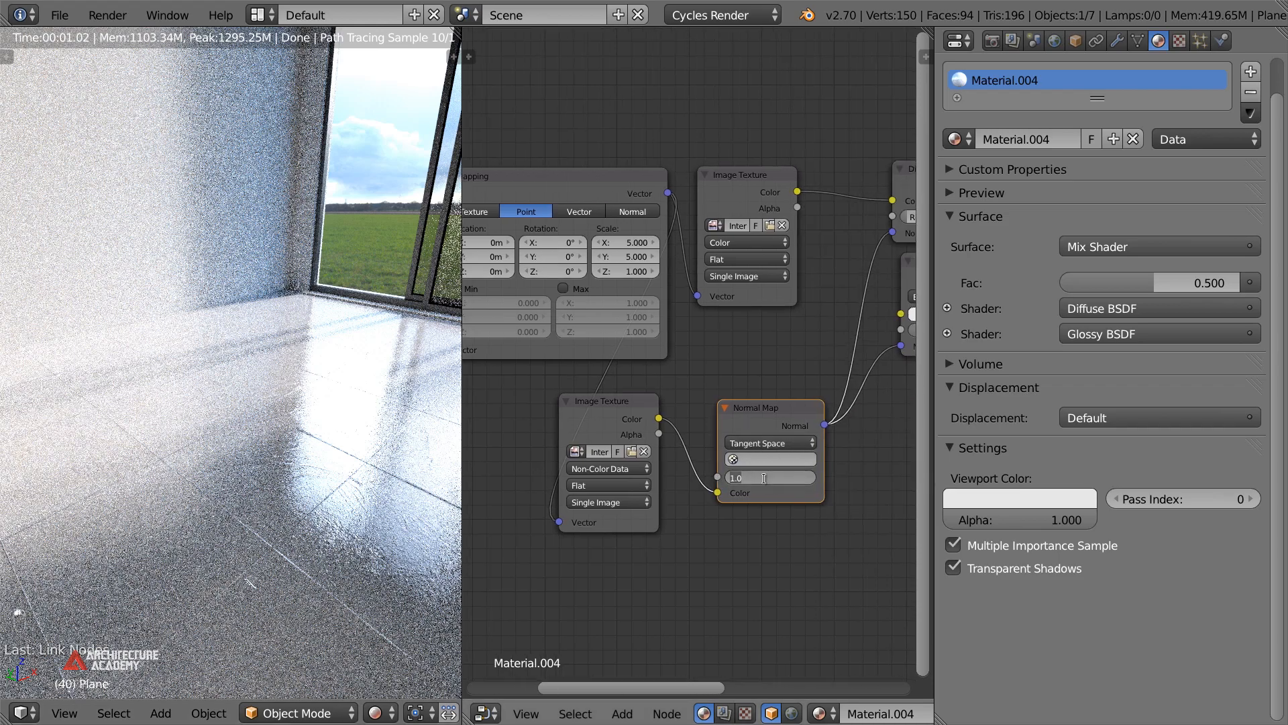
left_click(732, 478)
left_click(733, 480)
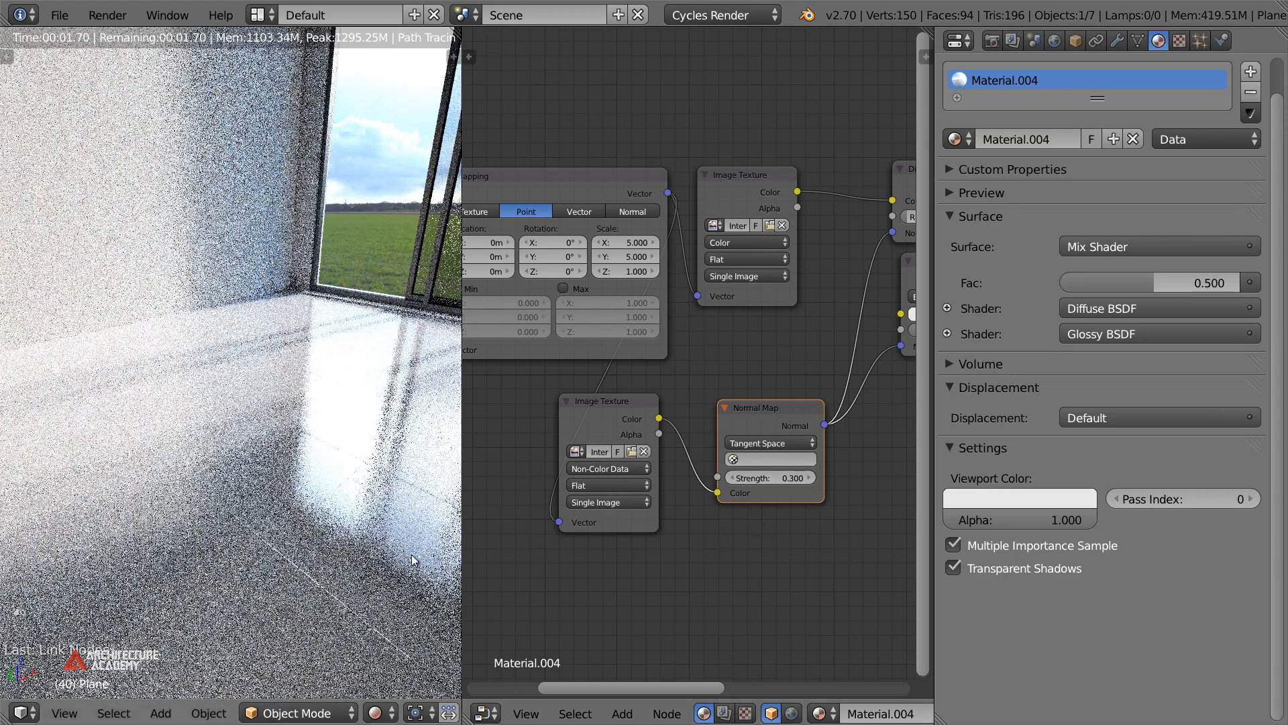
Duplicate the tile color Image Texture node and place the copy above the original
middle_click_drag(860, 405, 566, 553)
middle_click_drag(642, 277, 784, 248)
left_click(611, 339)
key("shift+d")
left_click(609, 150)
Load InteriorTilesLight_04_SPEC.jpg from the starter pack's Texture folder into the duplicated Image Texture node
left_click(630, 214)
left_click(615, 215)
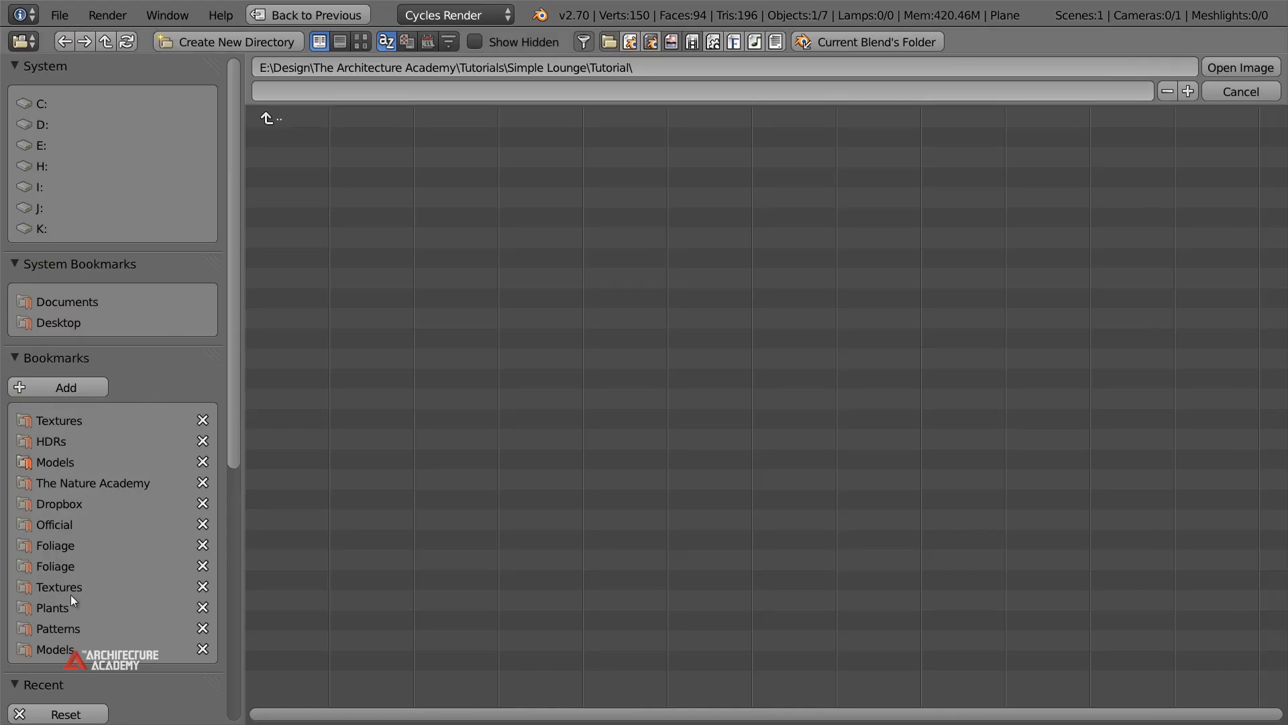
left_click(93, 649)
left_click(283, 120)
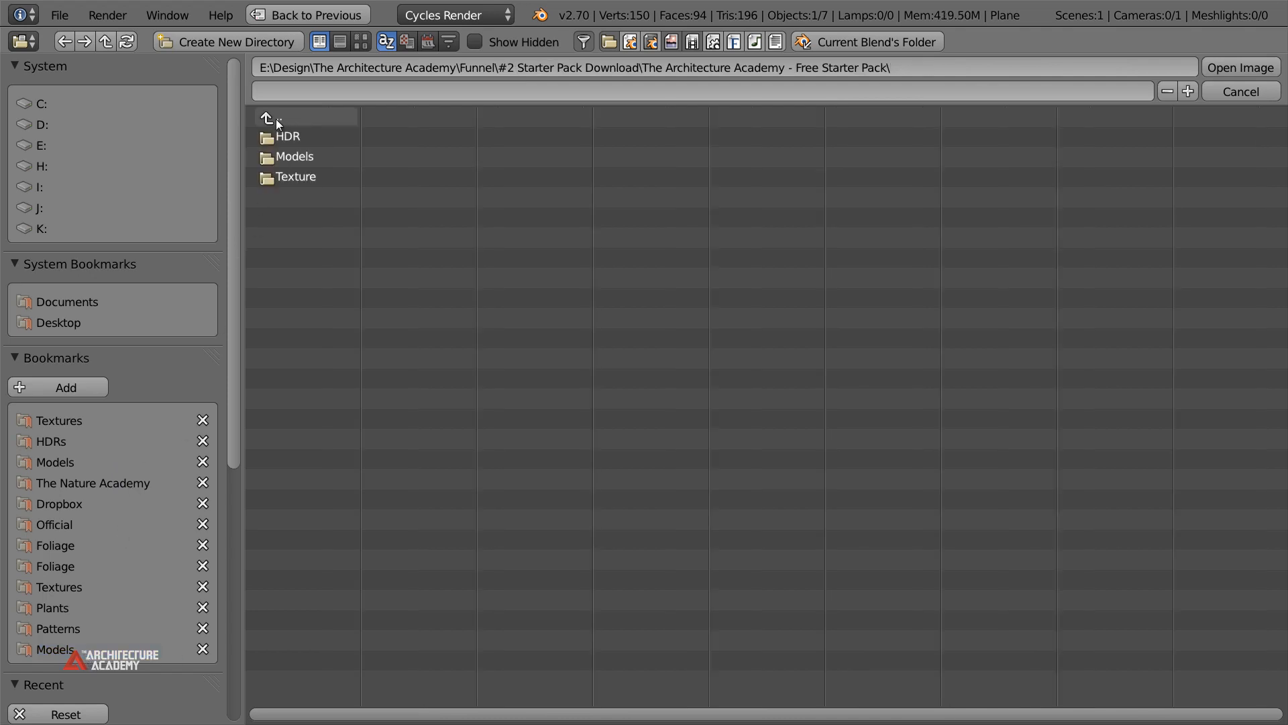
left_click(290, 122)
left_click(300, 156)
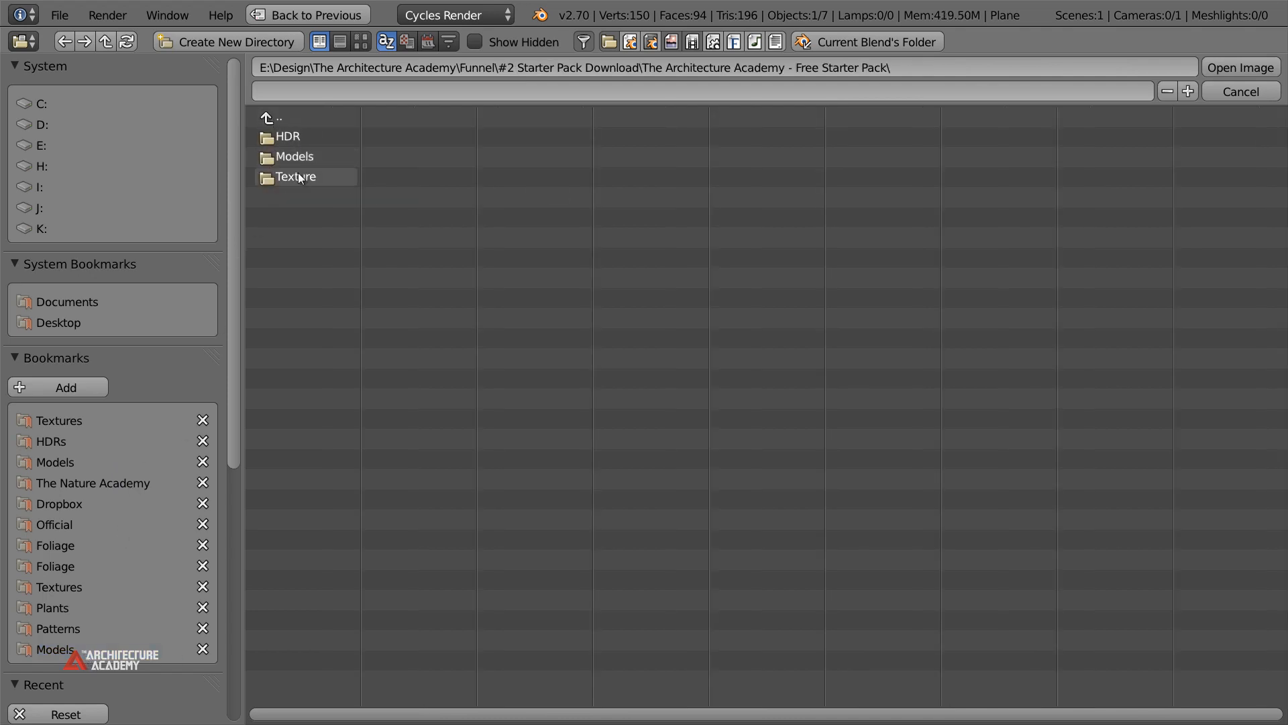
left_click(298, 171)
left_click(412, 214)
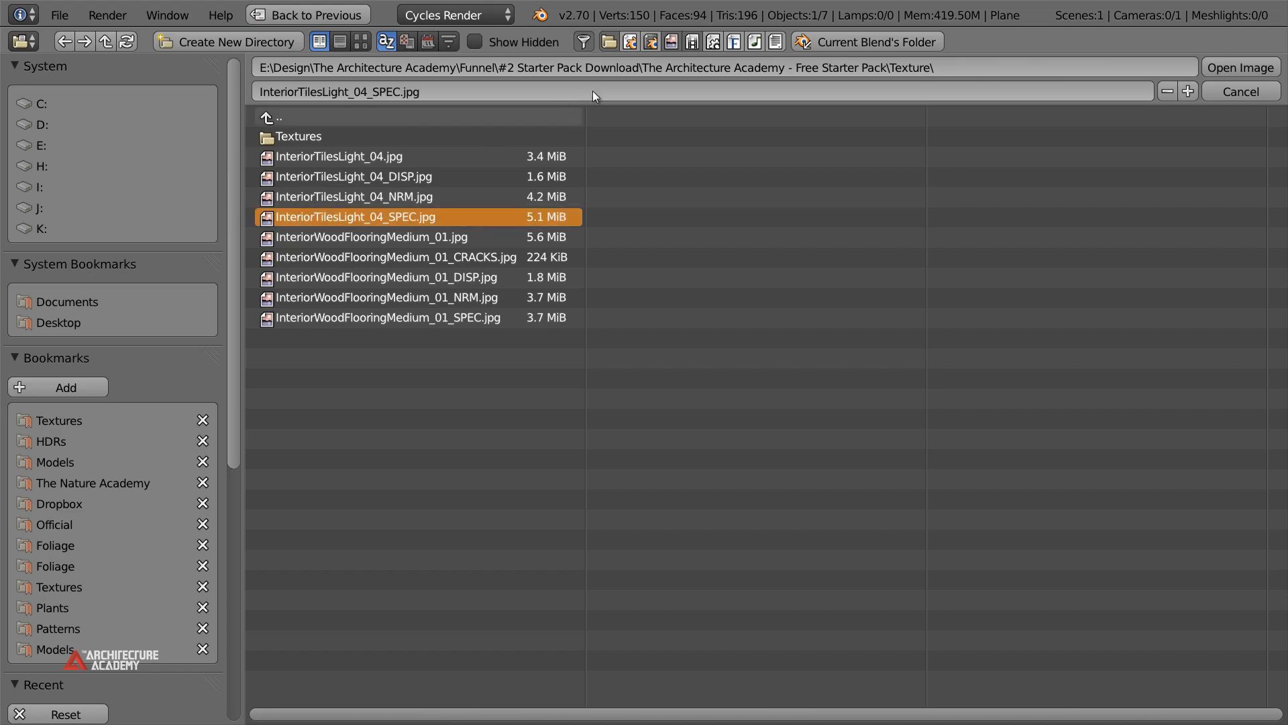
left_click(1245, 70)
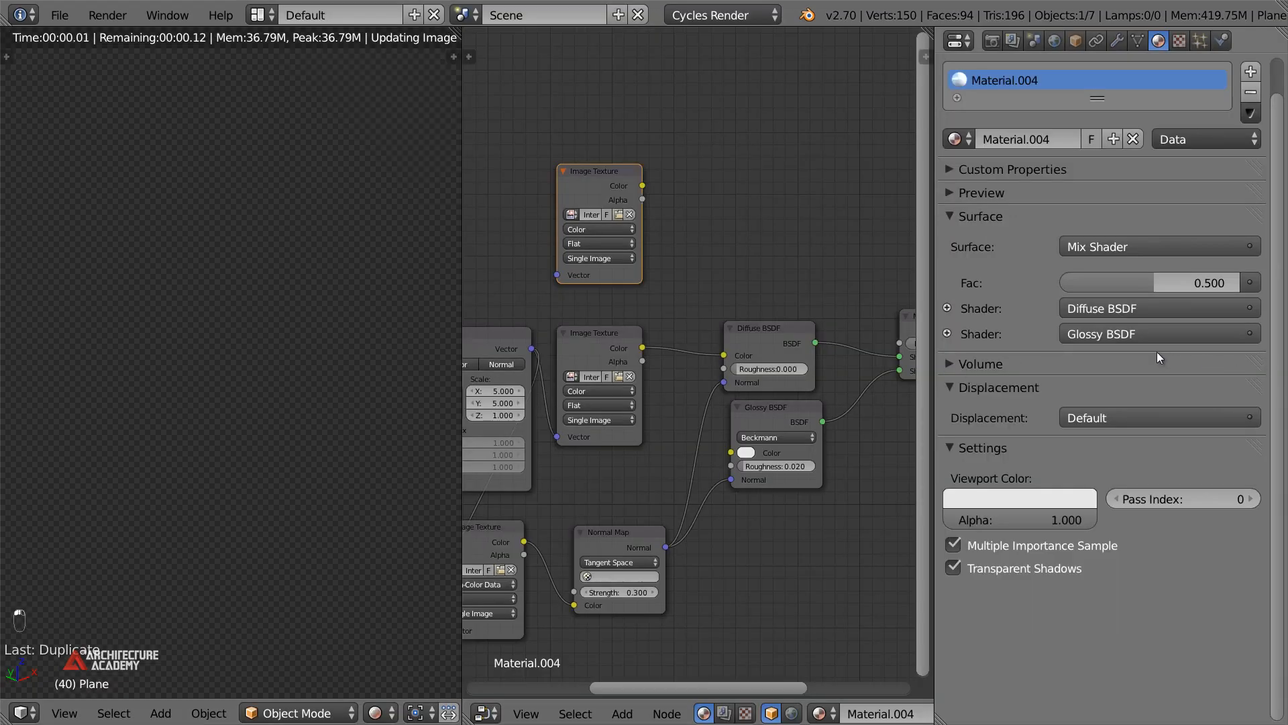
Link the specular Image Texture's color output to the Mix Shader's Fac input
middle_click_drag(770, 248, 643, 258)
left_click_drag(529, 199, 775, 353)
key("shift+a")
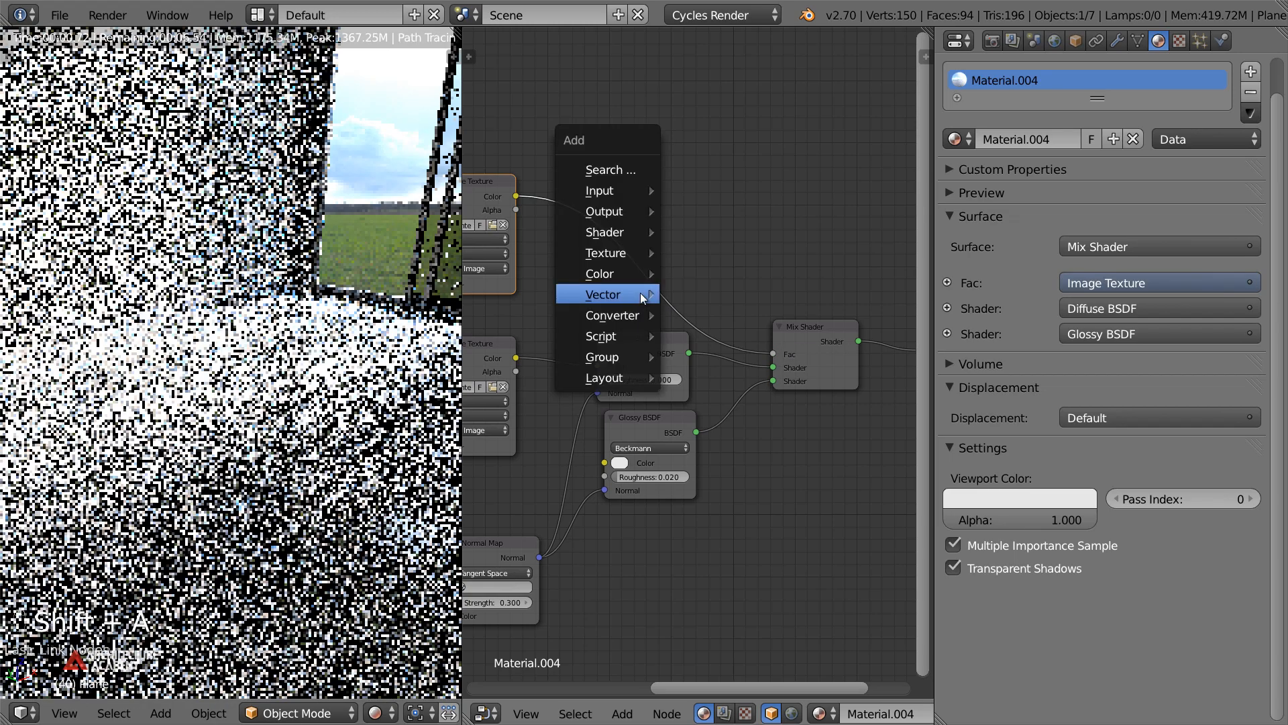
mouse_move(635, 314)
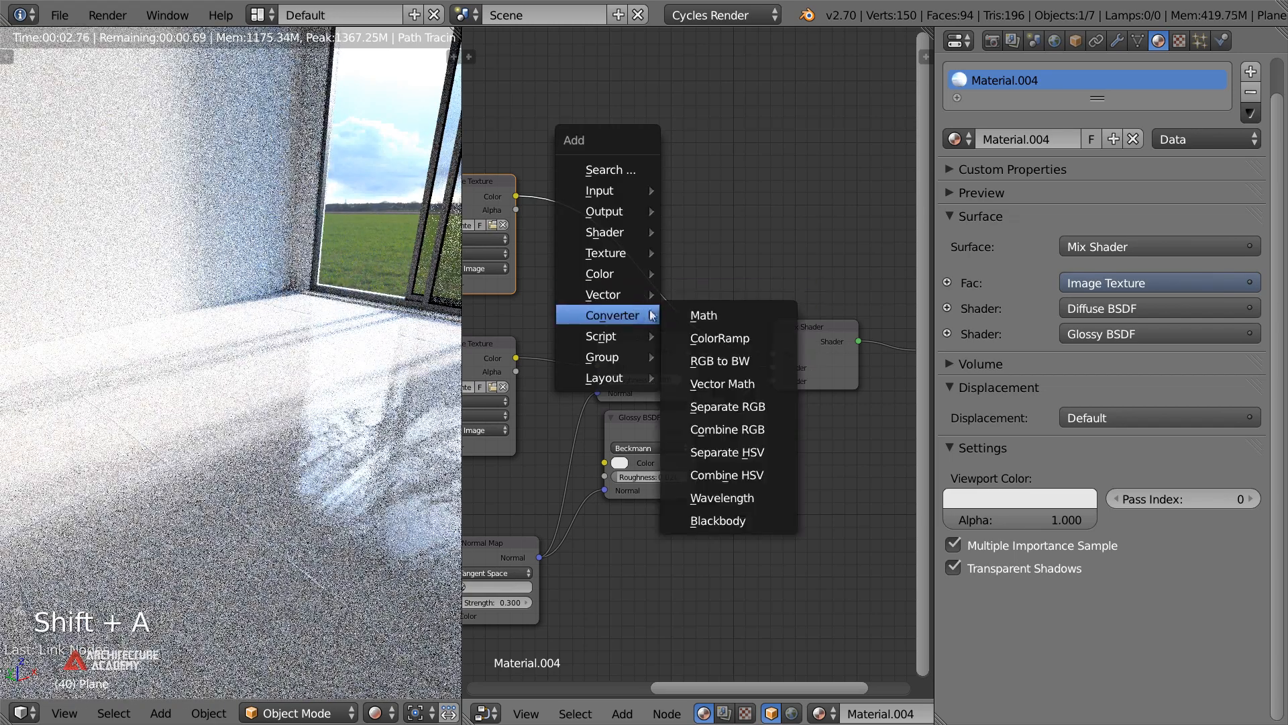
Reposition the Mapping node and link its vector output to the specular Image Texture
middle_click_drag(558, 525, 843, 326)
scroll(842, 326, "down", 1)
key("a")
key("b")
left_click_drag(616, 291, 778, 365)
key("g")
left_click(616, 318)
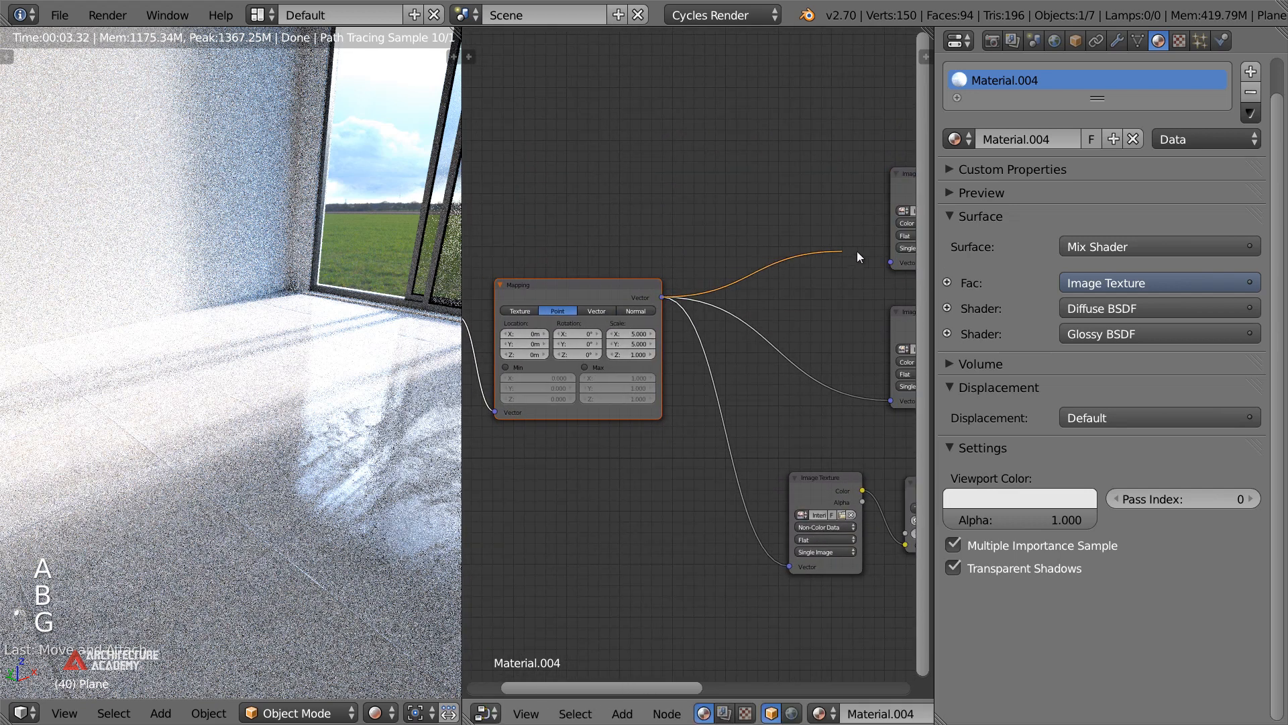
left_click_drag(883, 257, 887, 259)
Insert a ColorRamp node between the specular Image Texture and the Mix Shader's Fac input
middle_click_drag(848, 293, 542, 333)
scroll(667, 318, "up", 1)
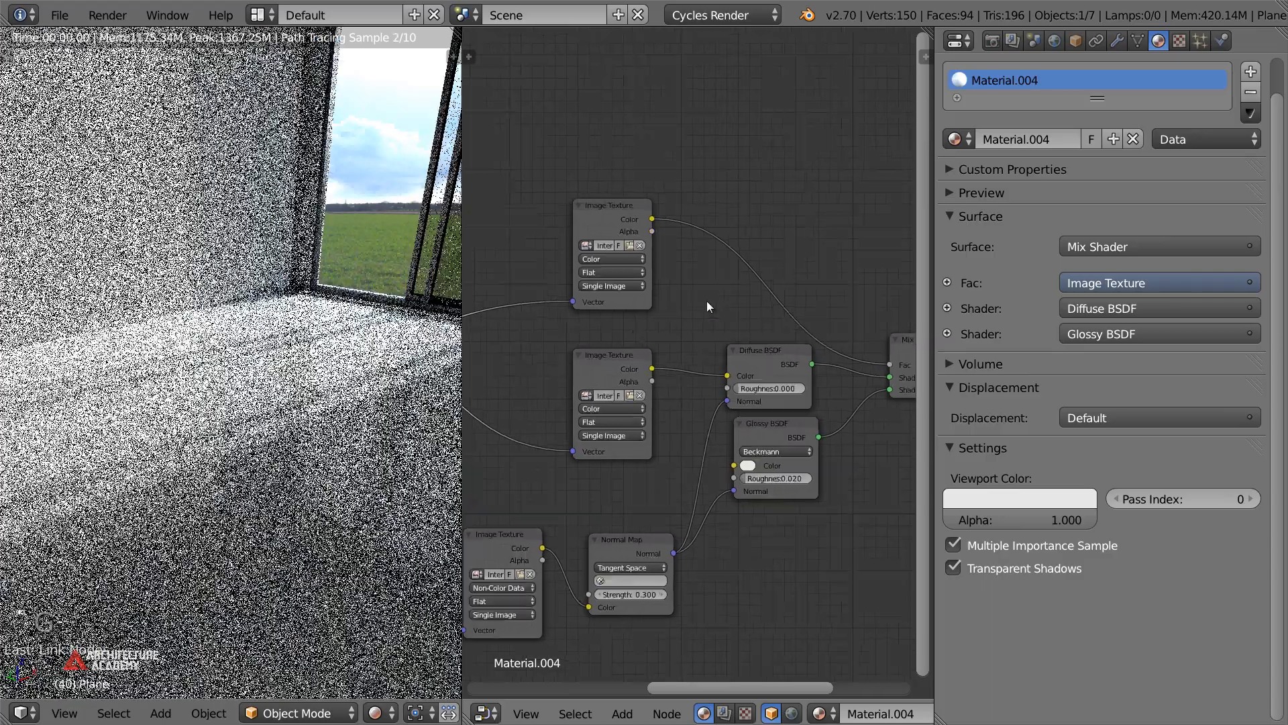
key("shift+a")
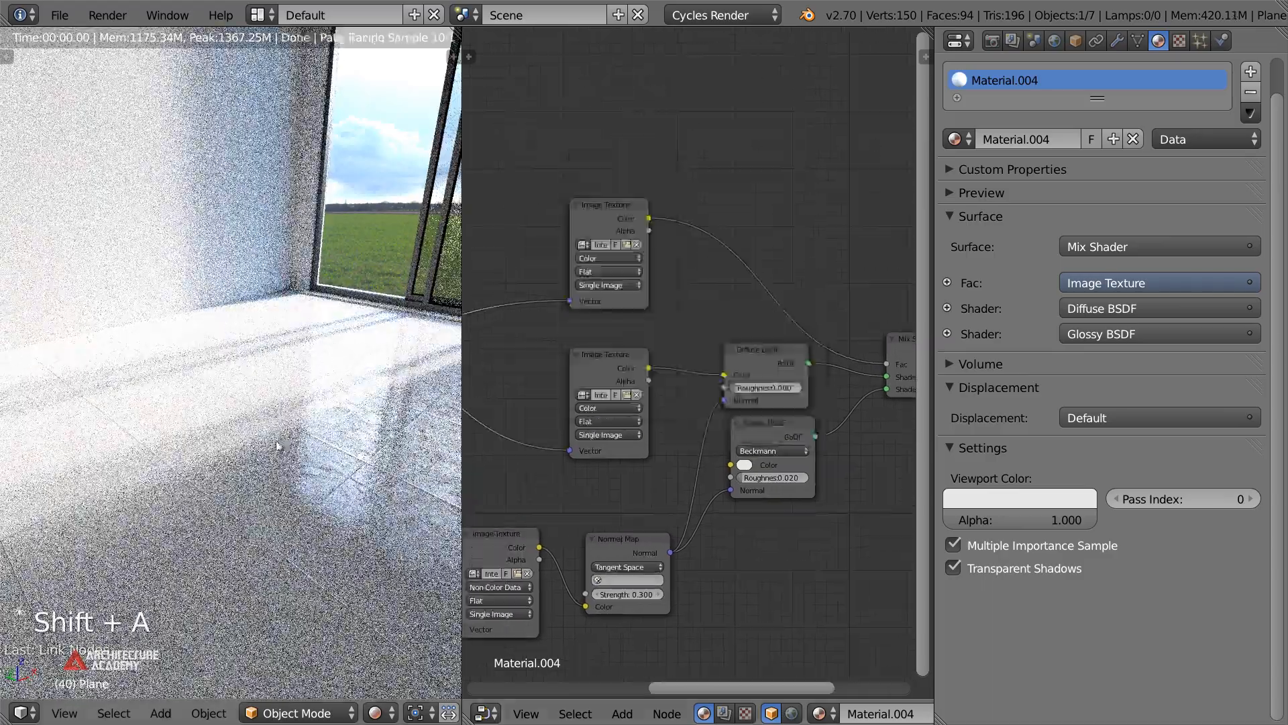
middle_click_drag(293, 456, 315, 421)
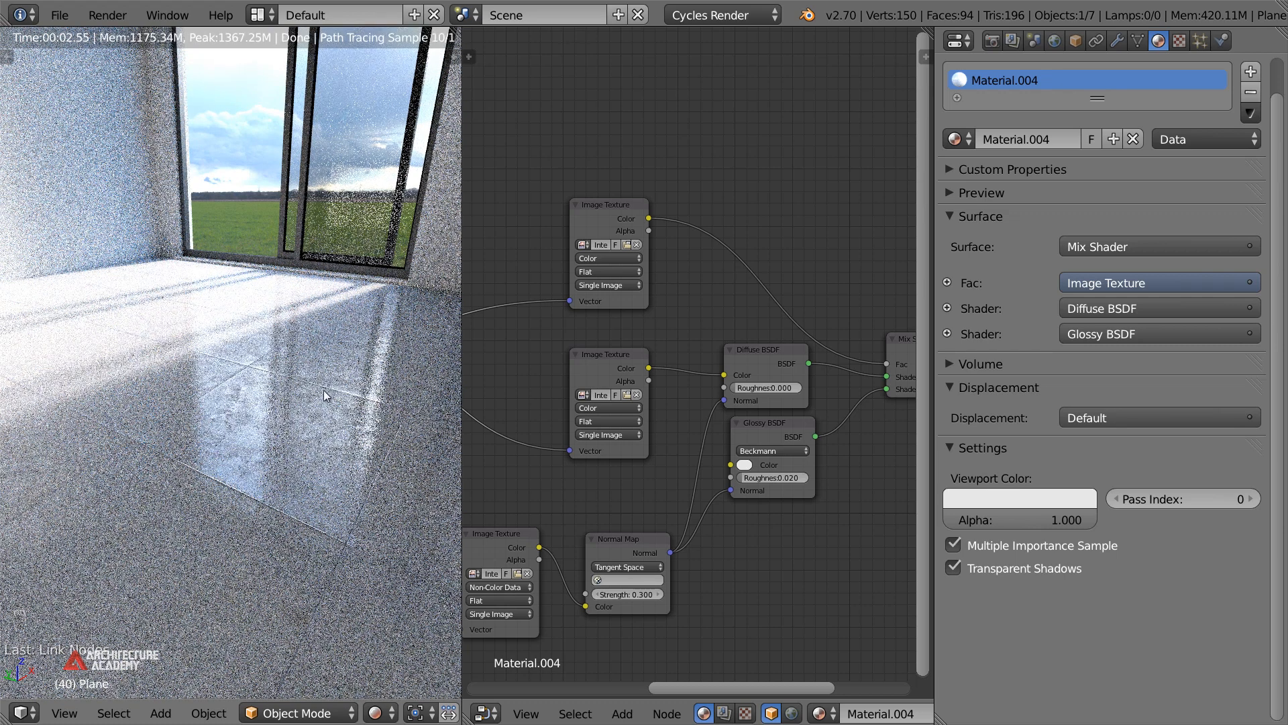
middle_click_drag(565, 312, 686, 304)
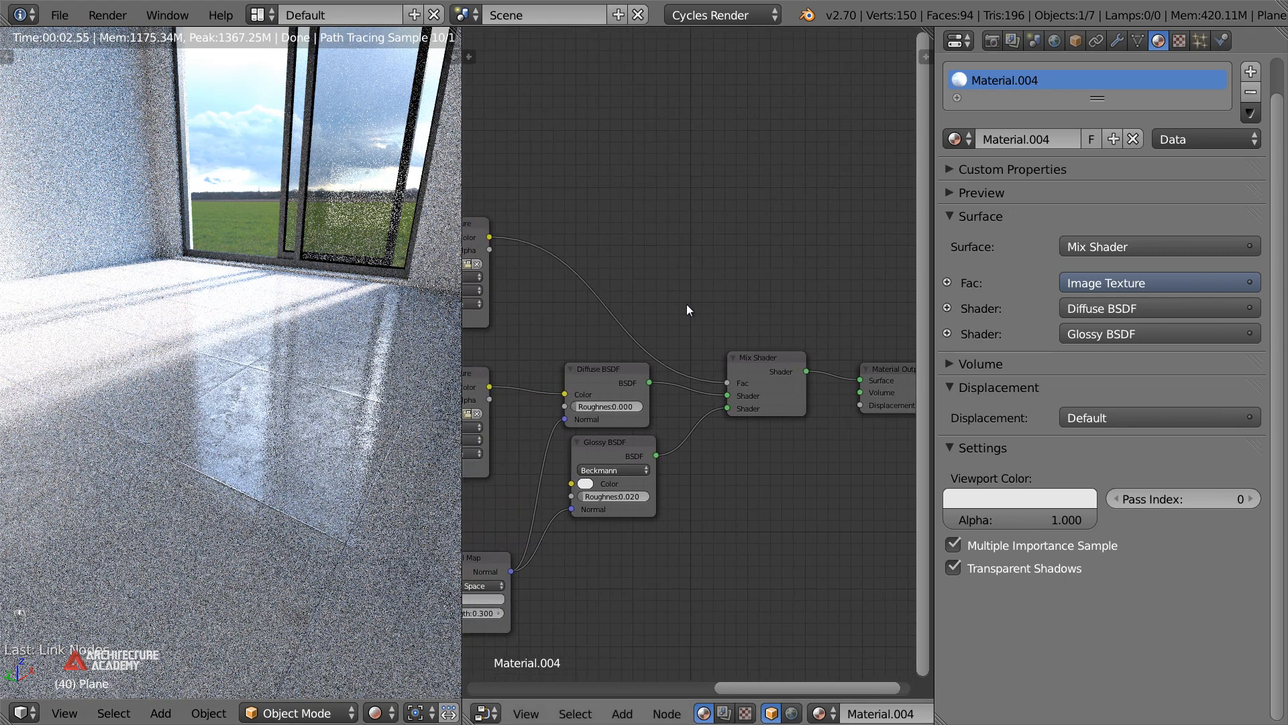
key("shift+a")
mouse_move(687, 304)
mouse_move(705, 327)
left_click(756, 349)
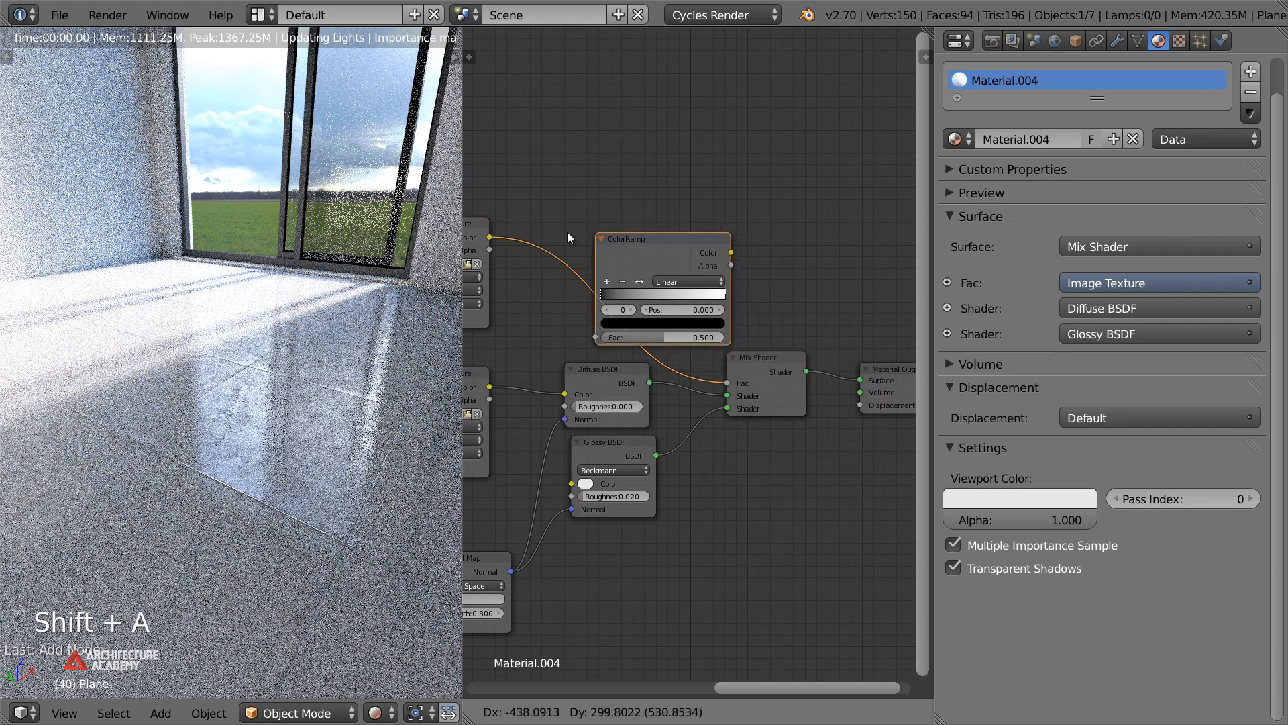
left_click(633, 271)
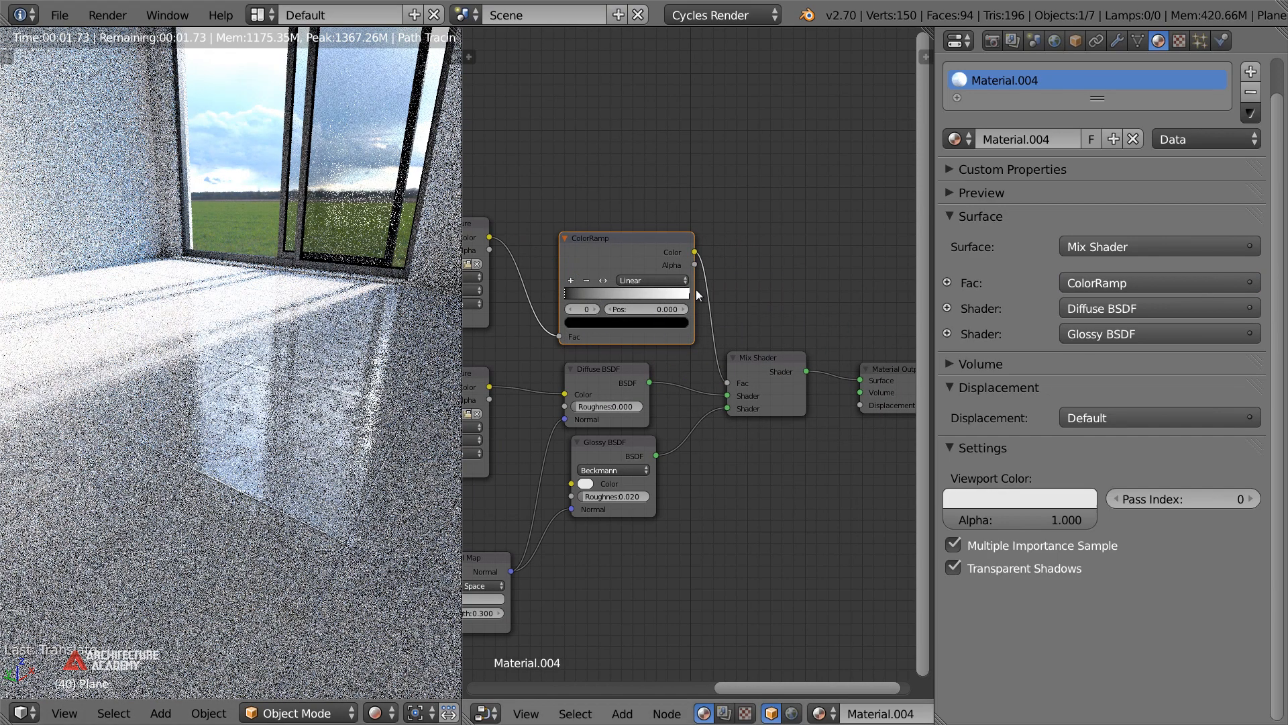
Adjust the value of the ColorRamp's white stop to a light grey
left_click(687, 292)
left_click(664, 325)
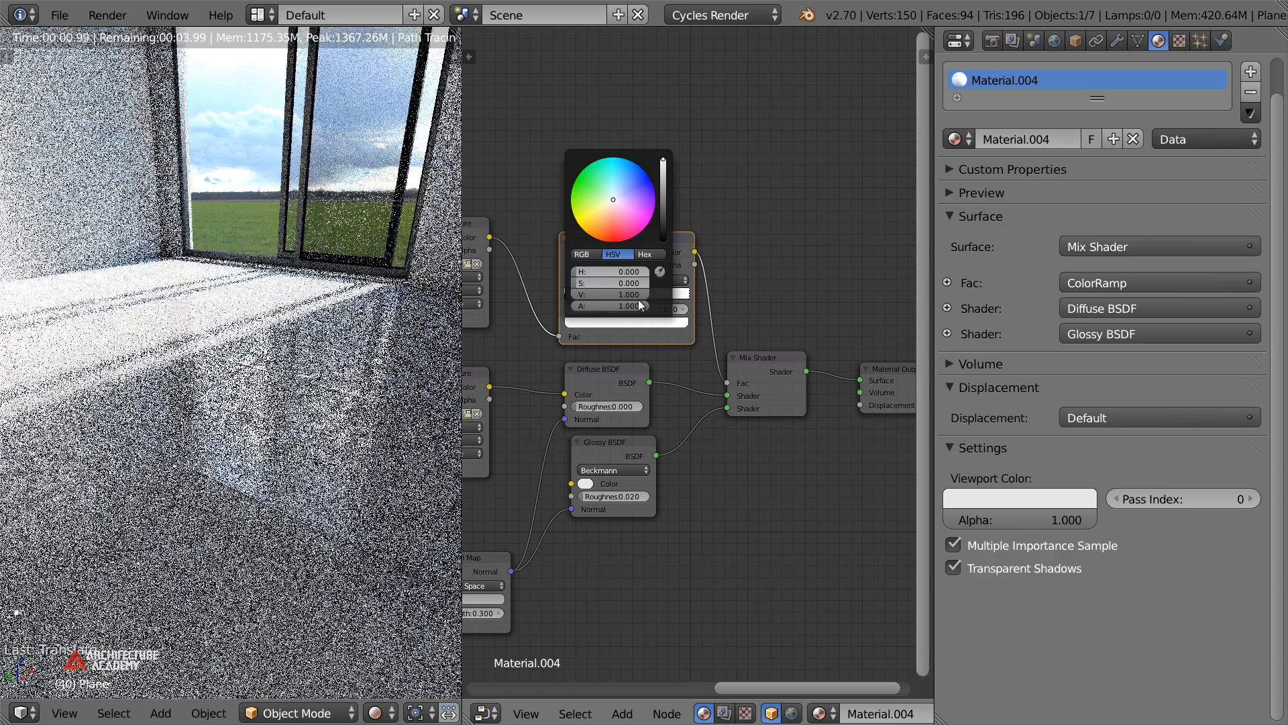
left_click_drag(638, 294, 606, 292)
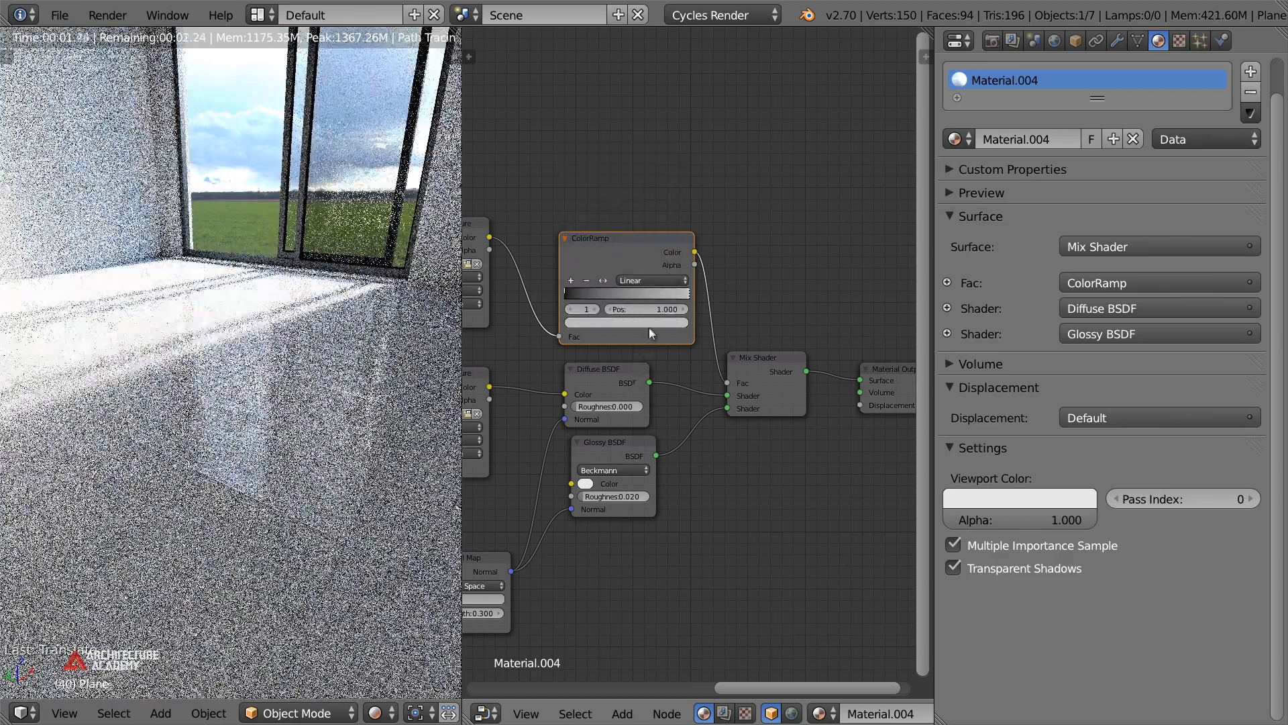
left_click(655, 321)
left_click_drag(619, 295, 652, 294)
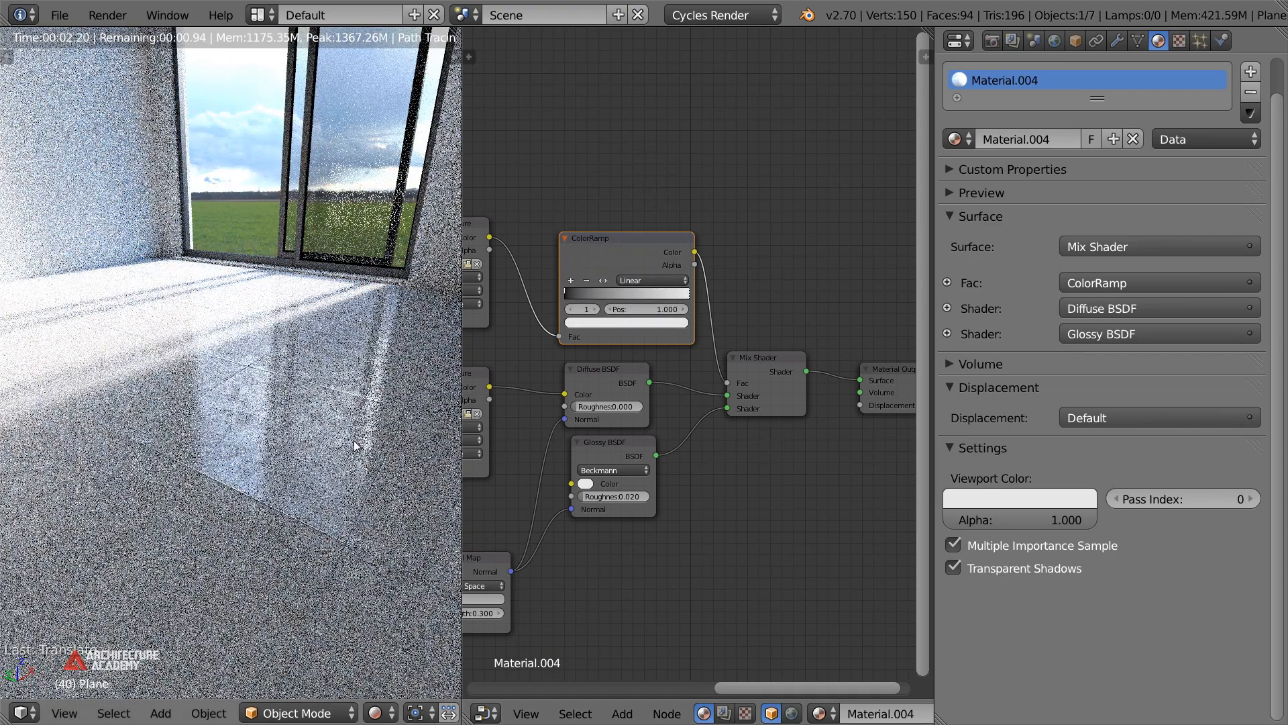
Switch the viewport to the camera view with solid shading and redraw the render border
key("KP_0")
left_click(376, 716)
left_click(444, 648)
key("shift+b")
left_click(340, 532)
Select the room's walls object and, in wireframe edit mode, select the four corner vertices of the back wall
right_click(261, 359)
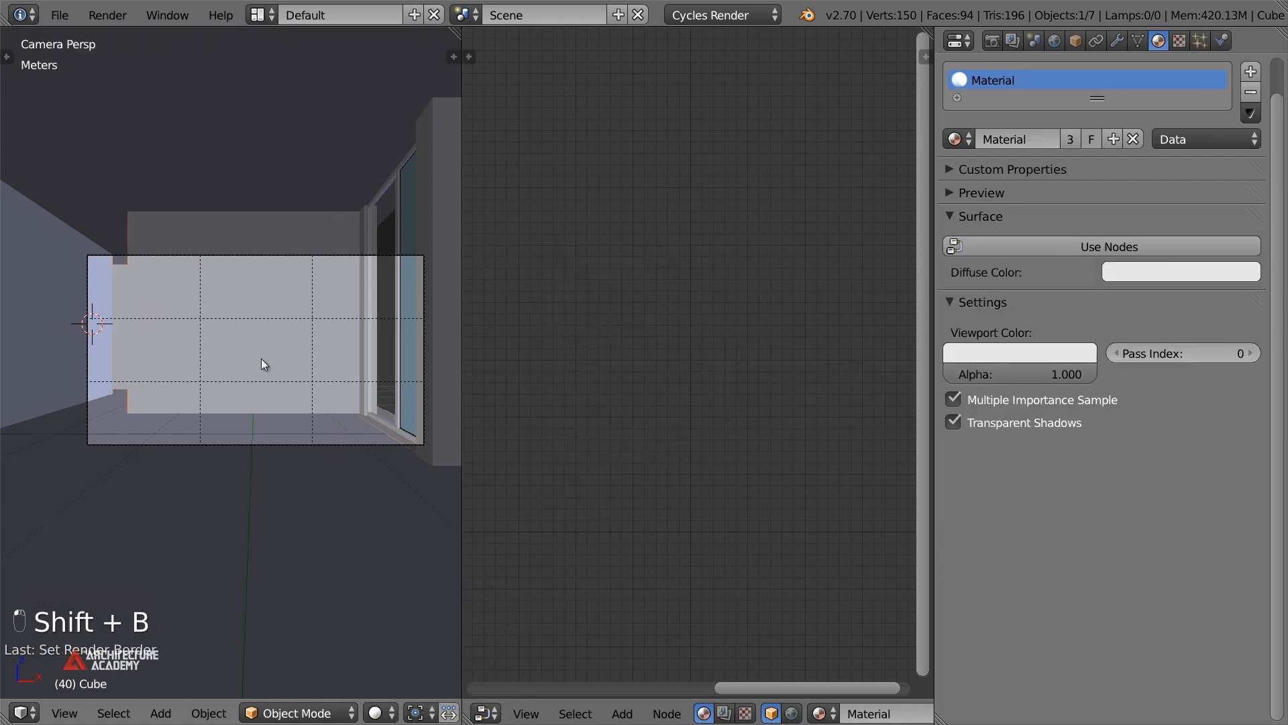
key("Tab")
key("z")
right_click(151, 219)
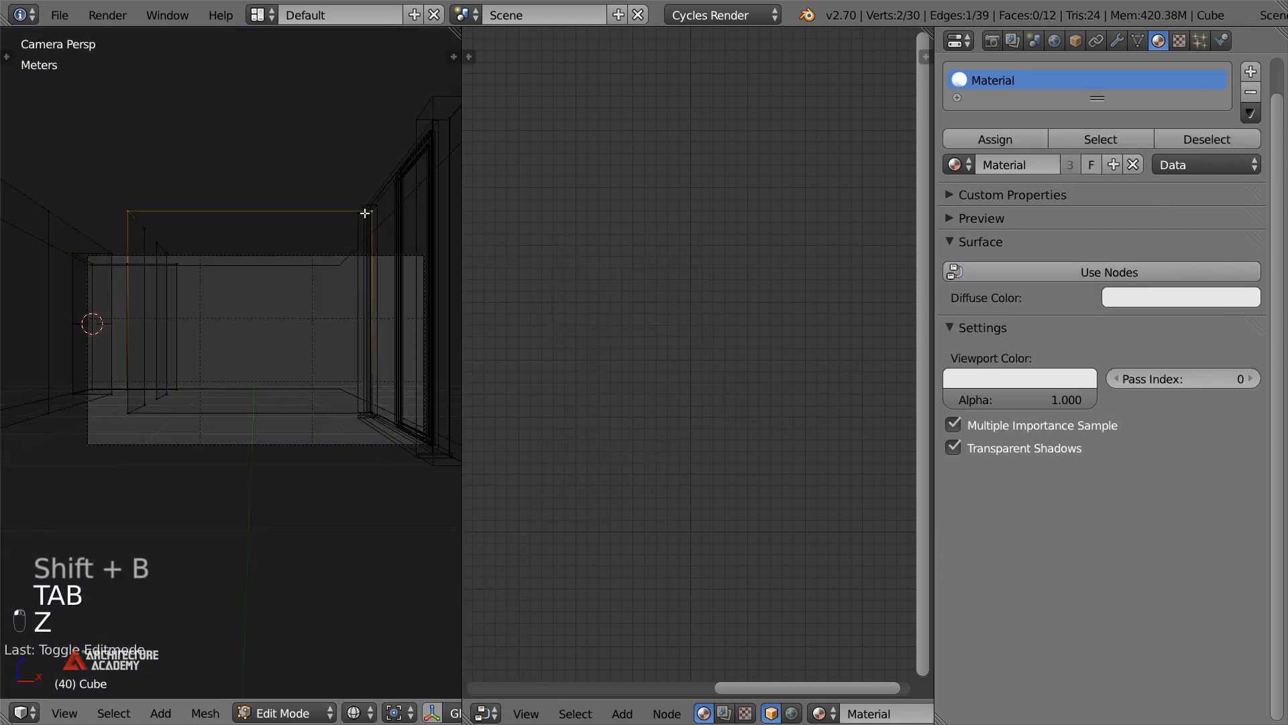
right_click(128, 419, "shift")
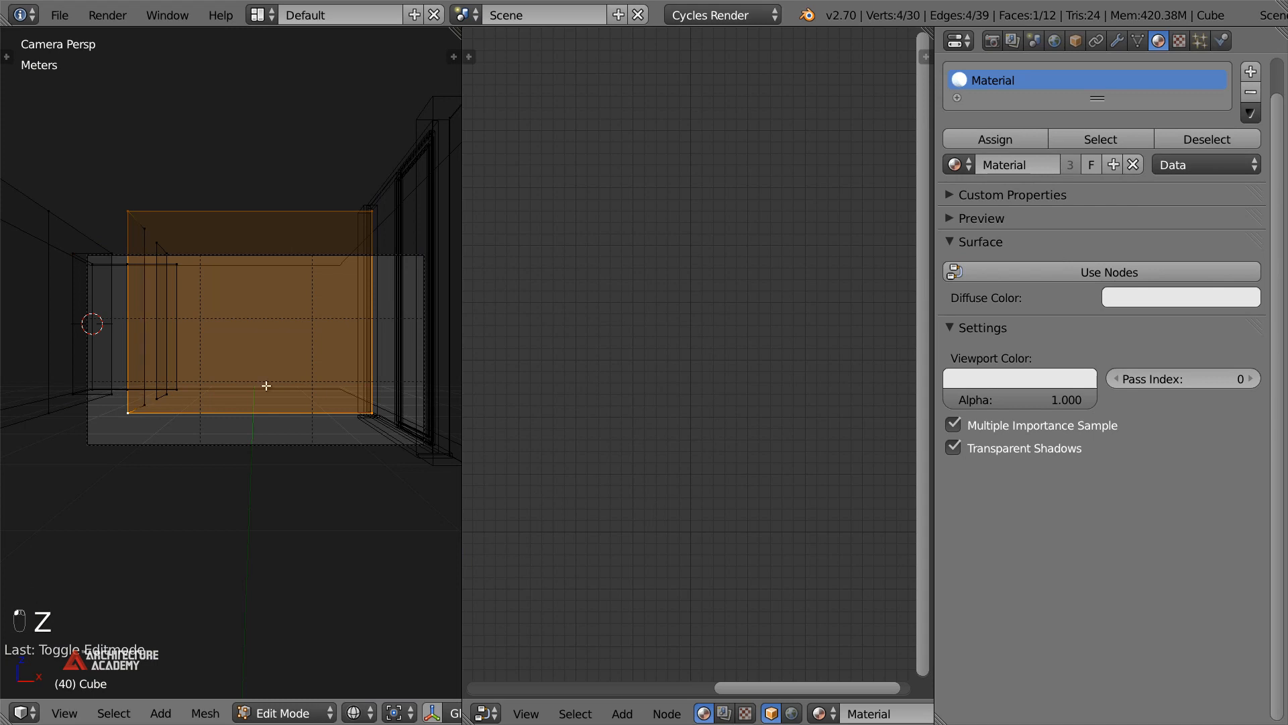
key("Tab")
key("Tab")
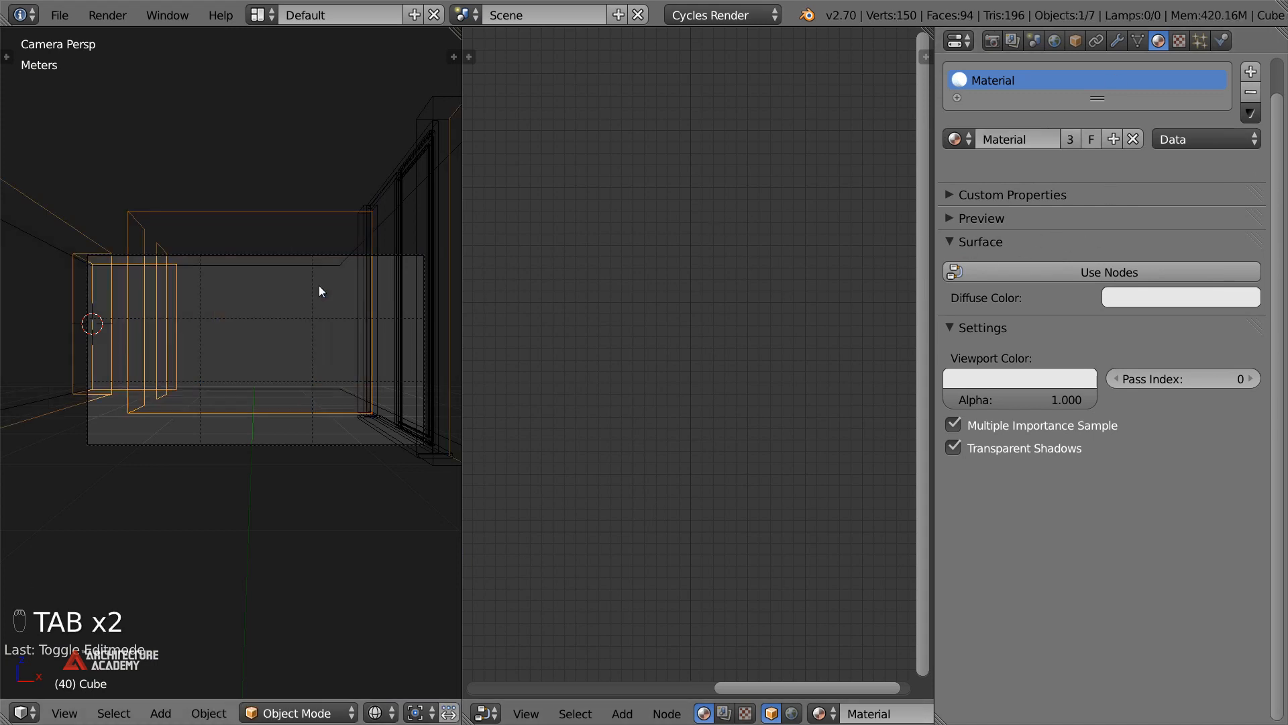
Enable nodes on the walls' material, rename it White Walls, and add a second material named Wallpaper
left_click(1105, 284)
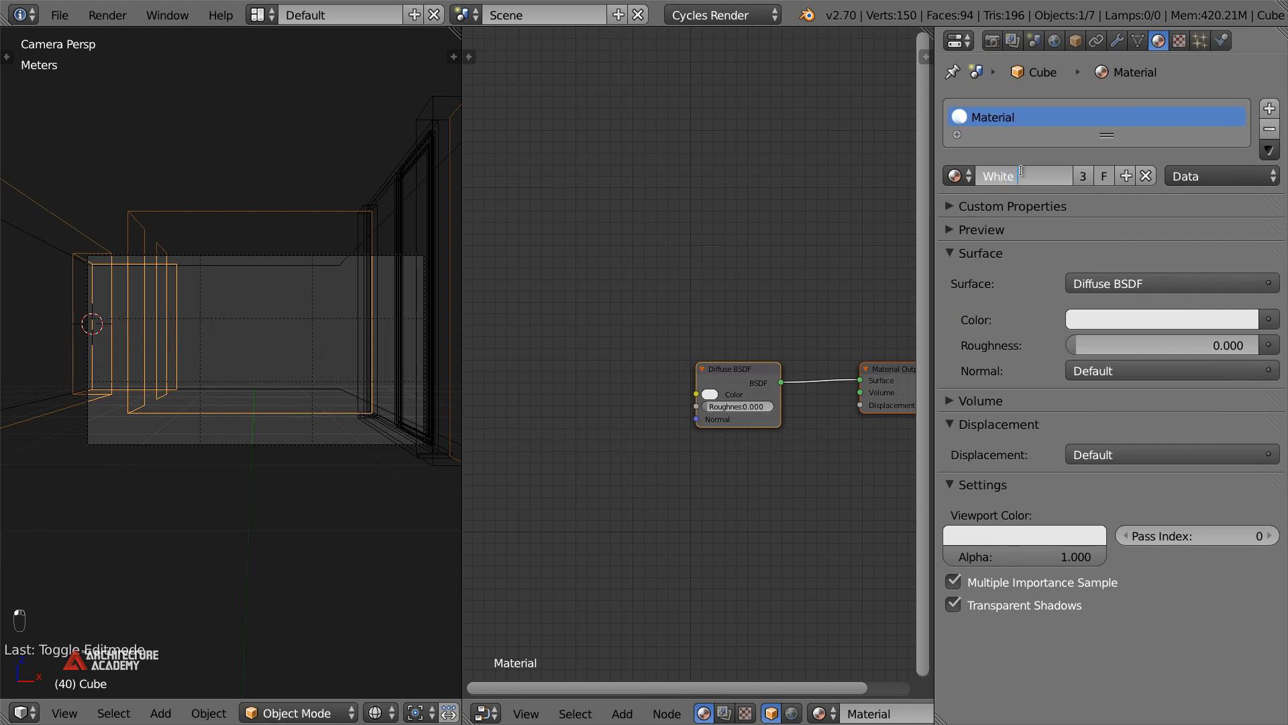
left_click(1269, 108)
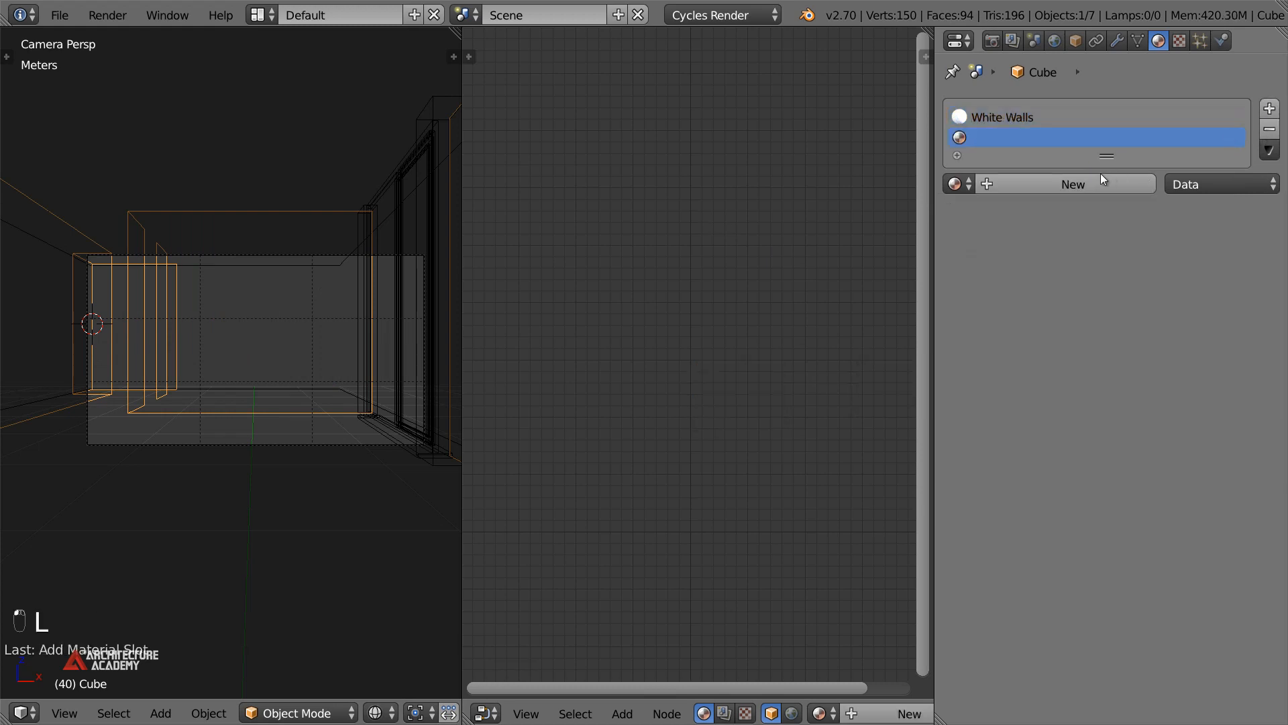
left_click(1060, 181)
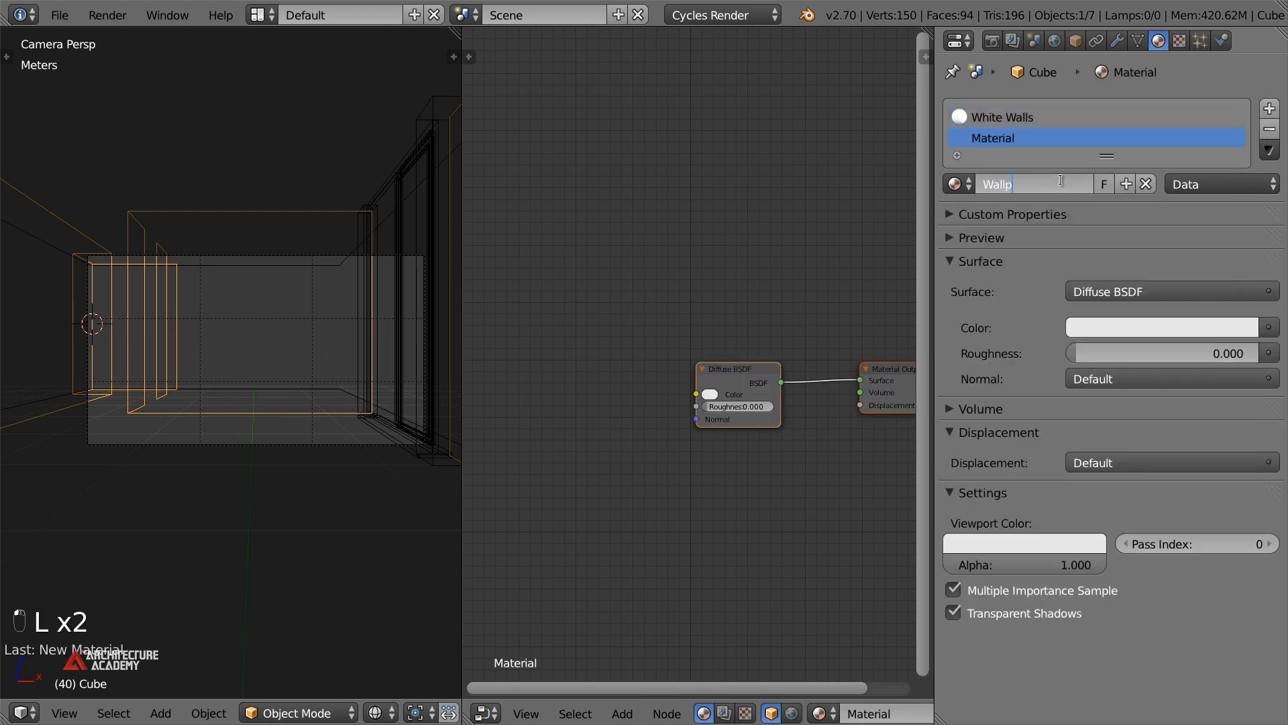
Assign the Wallpaper material to the selected back wall face
key("Tab")
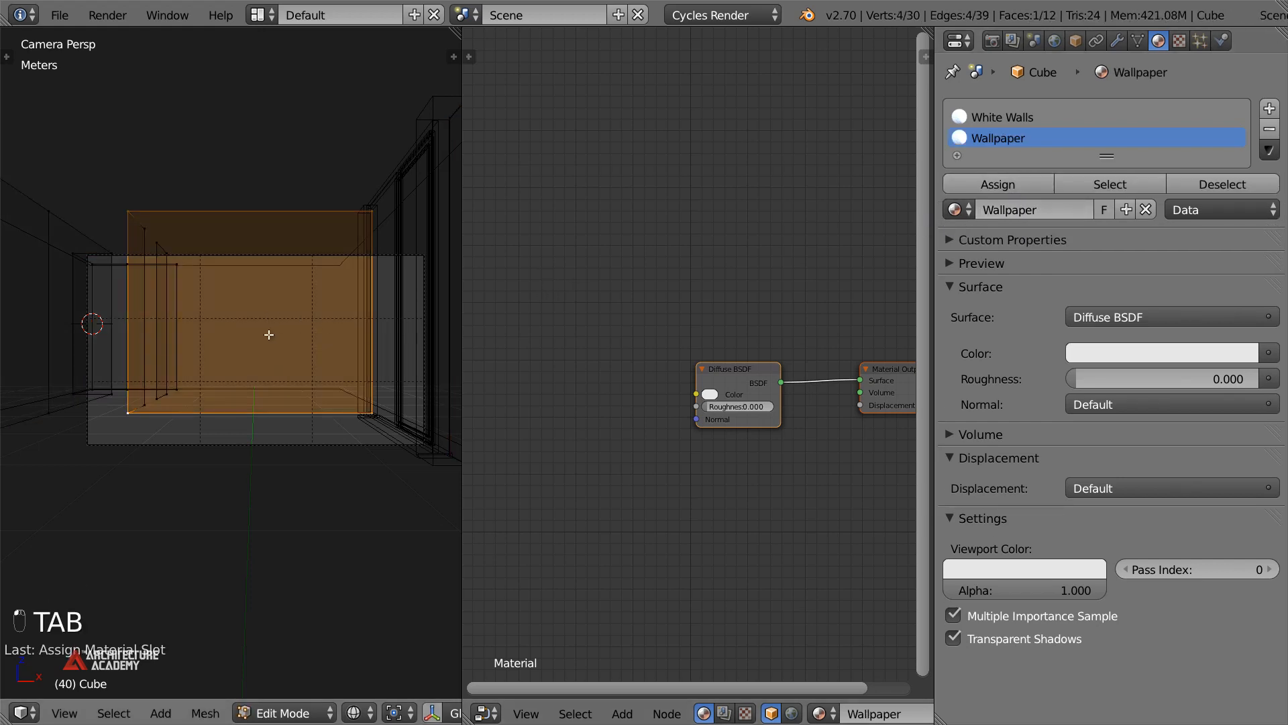
key("Tab")
middle_click_drag(279, 376, 259, 405)
scroll(322, 456, "down", 4)
Change the node editor area to the UV/Image Editor and select all faces of the walls object
key("Tab")
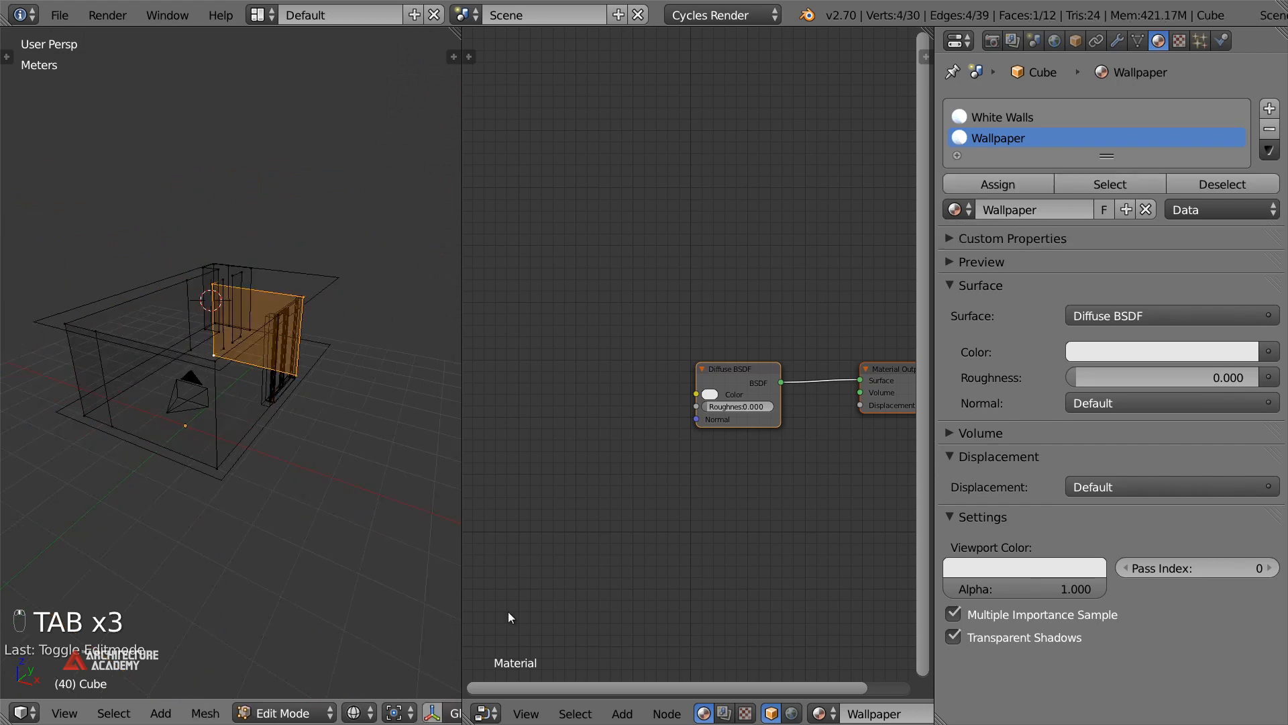
left_click(492, 713)
left_click(565, 602)
scroll(221, 430, "down", 3)
key("a")
key("a")
key("a")
key("a")
key("a")
key("a")
Apply the walls object's scale and unwrap all of its faces
key("Tab")
key("ctrl+a")
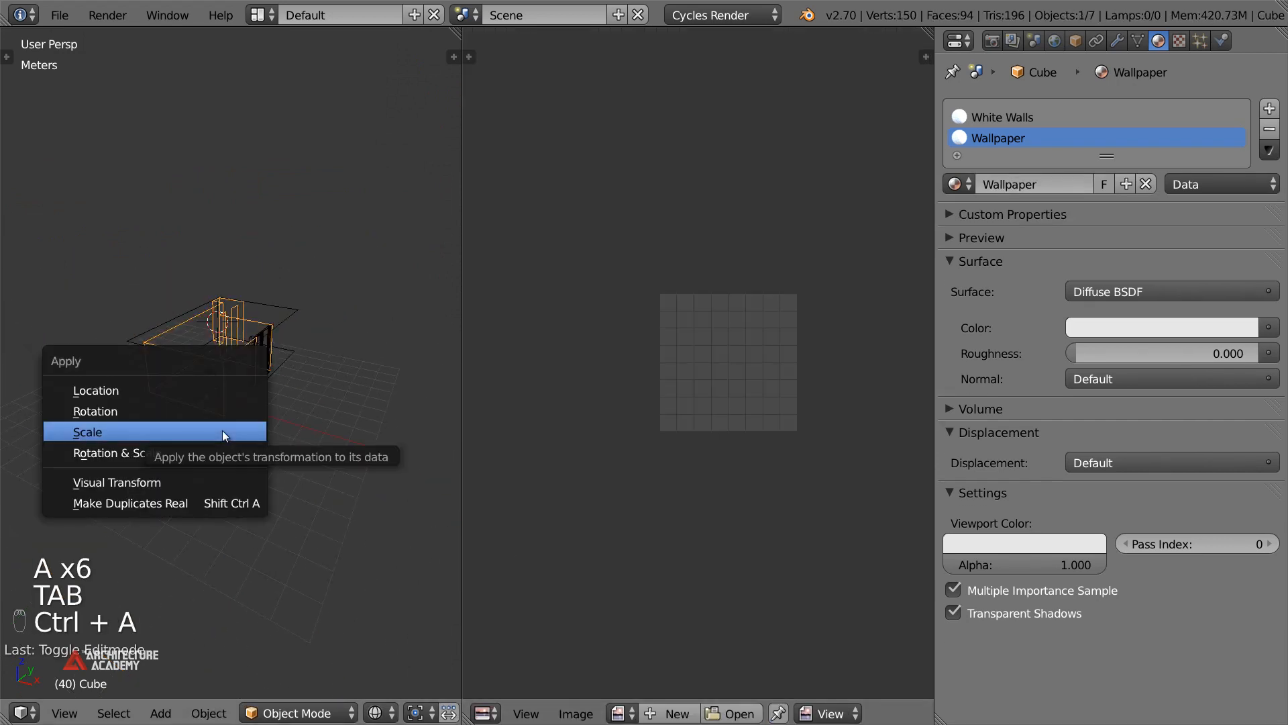
left_click(223, 432)
key("Tab")
key("u")
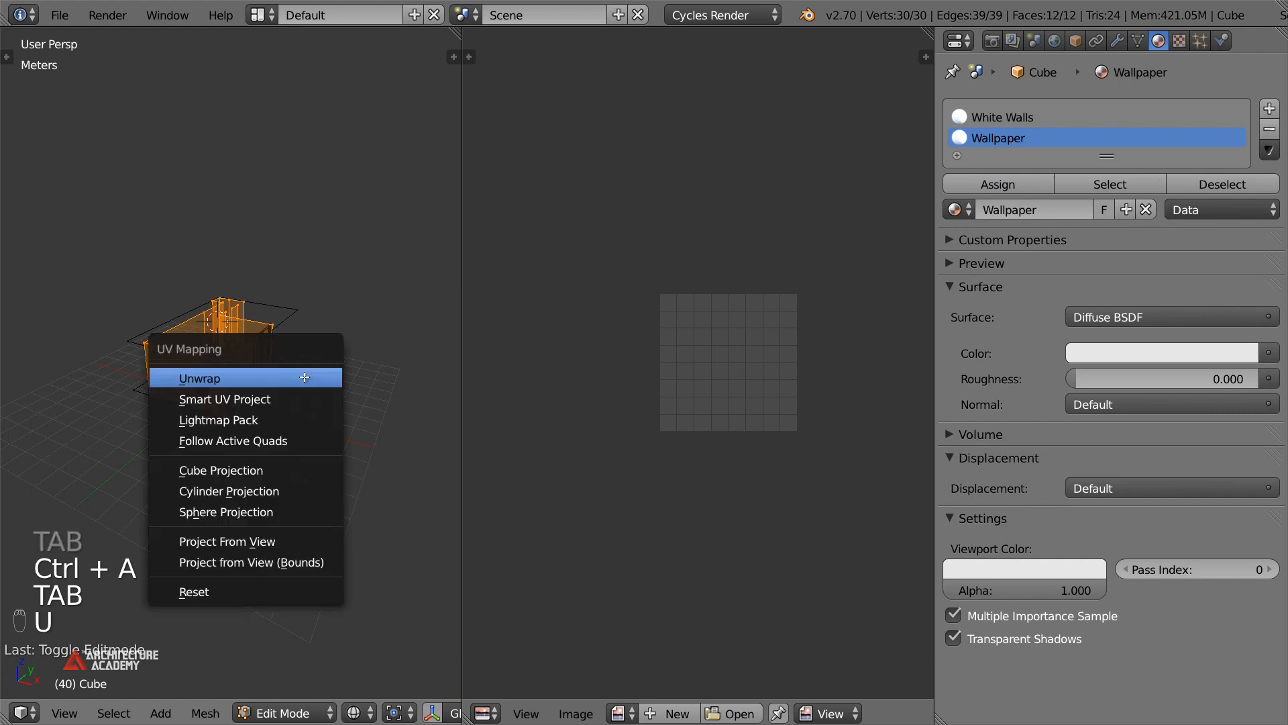
left_click(304, 376)
scroll(710, 412, "up", 5)
middle_click_drag(182, 383, 231, 386)
scroll(687, 522, "down", 2)
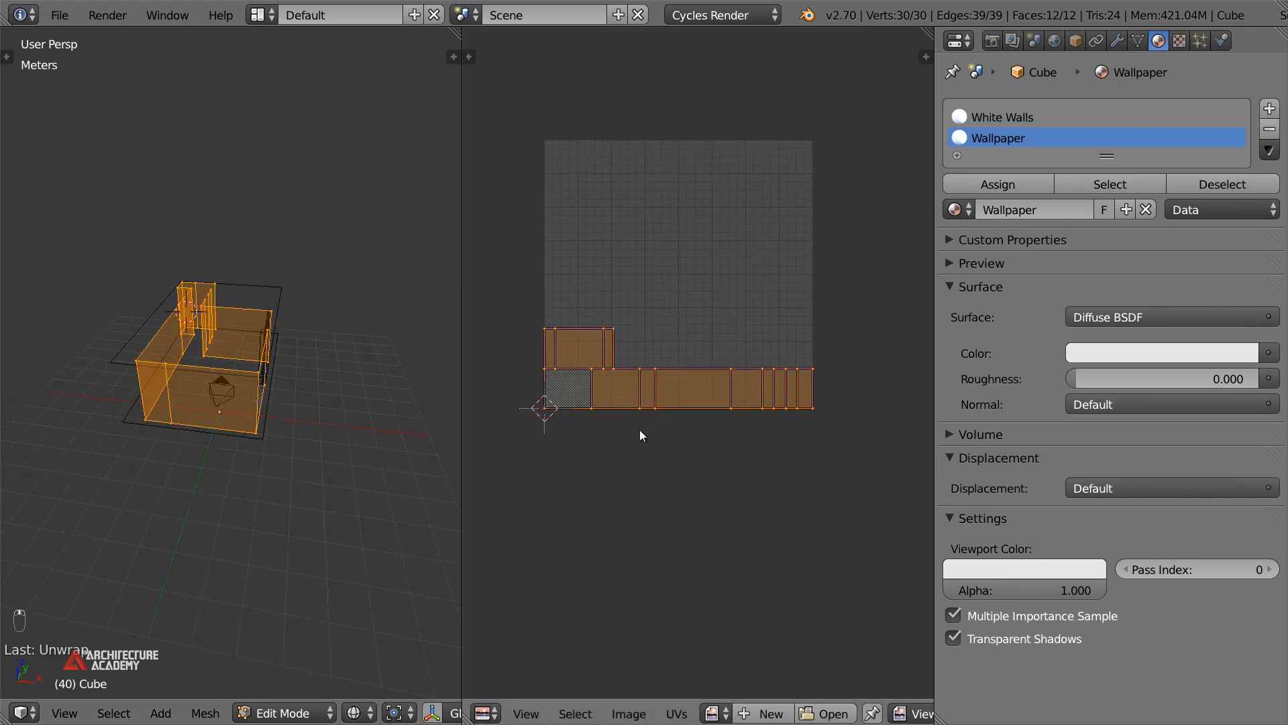
Scale up the wall UVs and shift them along Y until the wall strip fills the image square's height
key("s")
left_click(841, 545)
key("g")
key("y")
left_click(856, 365)
key("s")
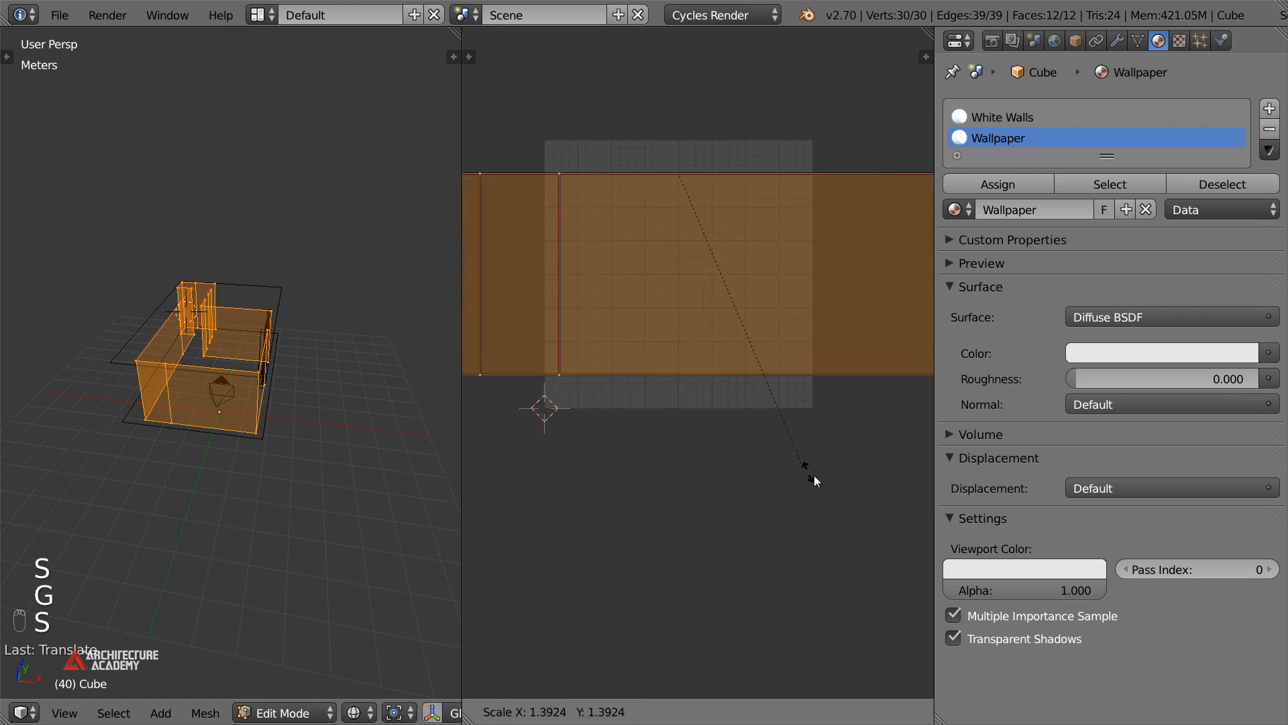
left_click(800, 453)
key("s")
left_click(840, 493)
key("g")
key("y")
left_click(837, 451)
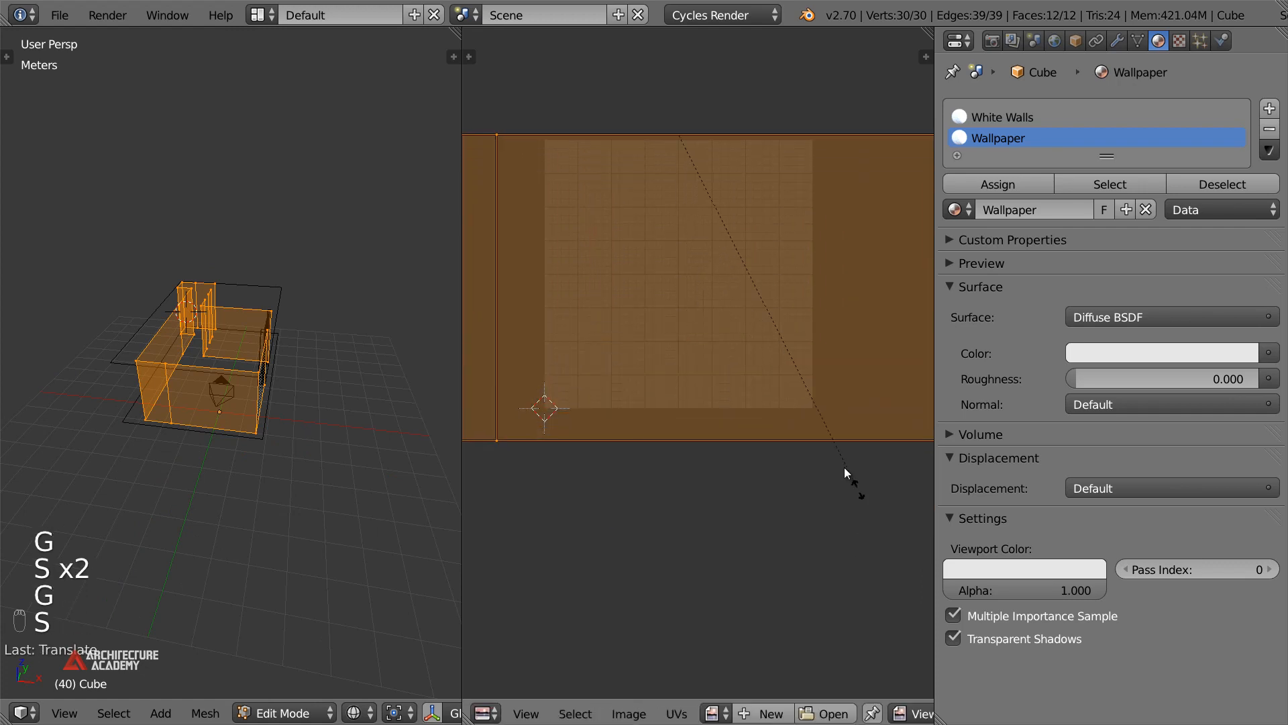
key("s")
left_click(829, 445)
key("g")
key("y")
left_click(826, 456)
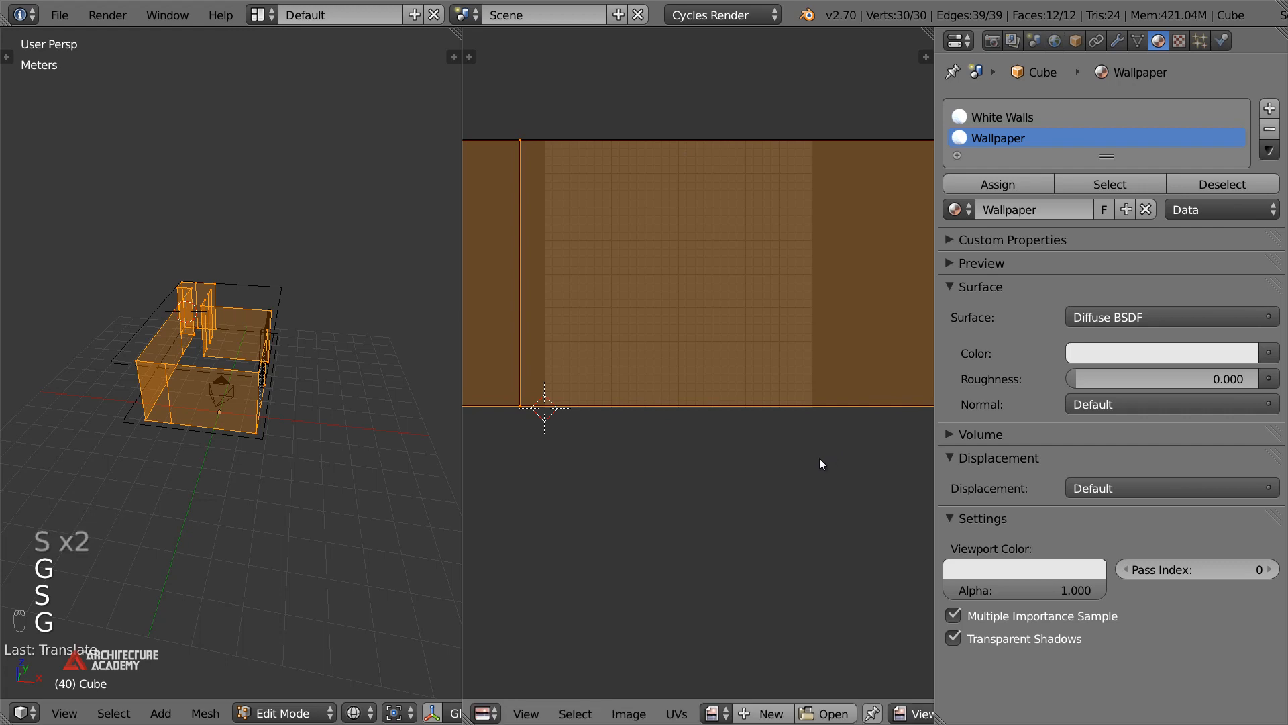
Merge the UV editor area into the 3D view, leave edit mode, and change the enlarged area to the Node Editor
left_click_drag(454, 56, 504, 44)
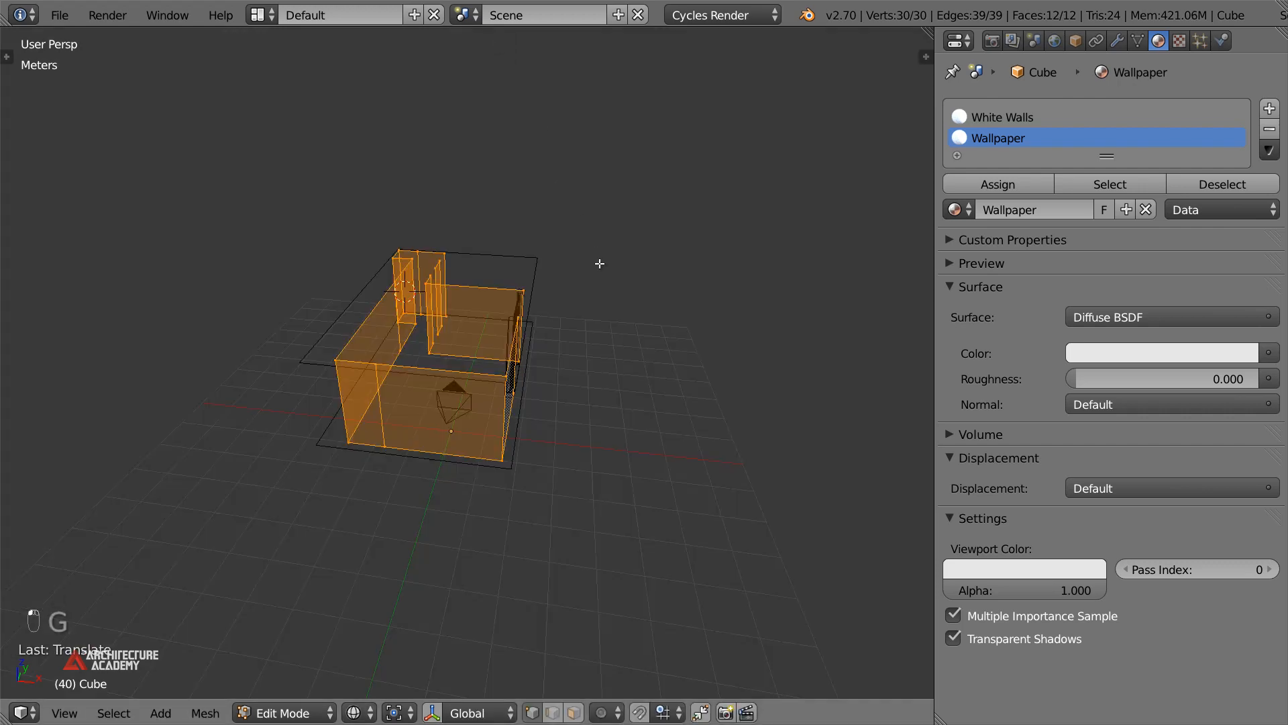
key("Tab")
scroll(547, 362, "up", 5)
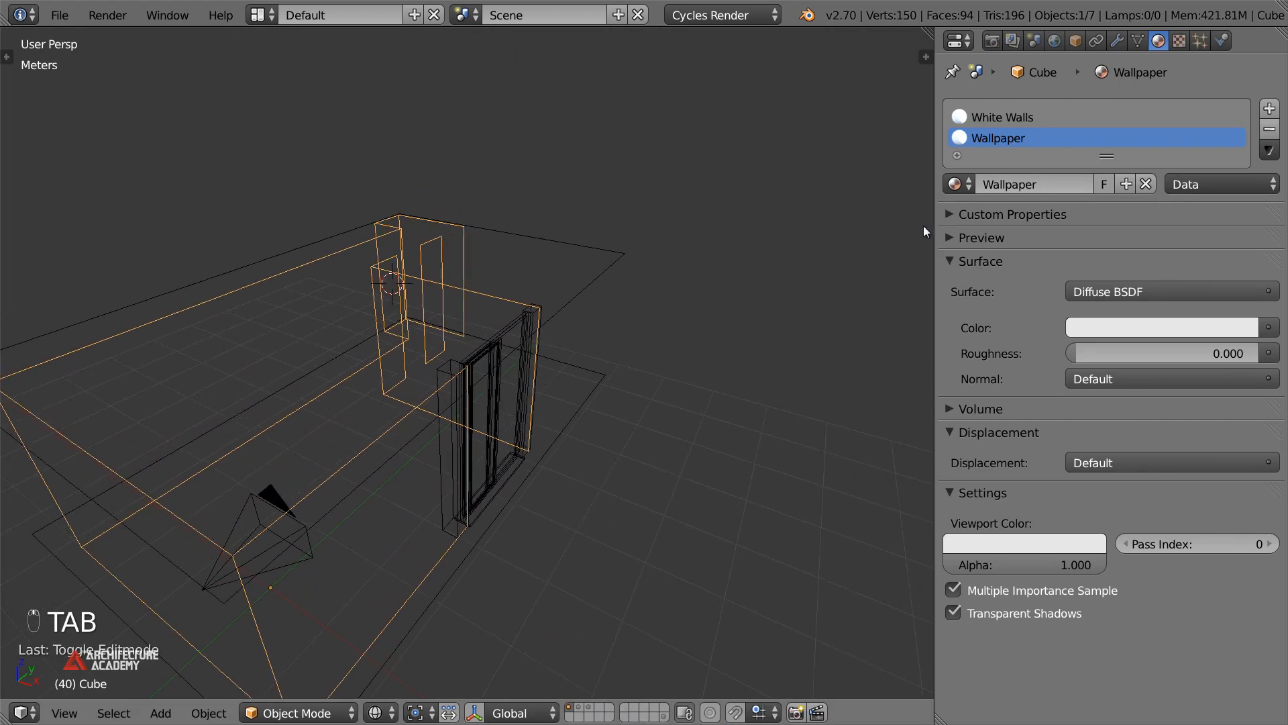
key("shift+F3")
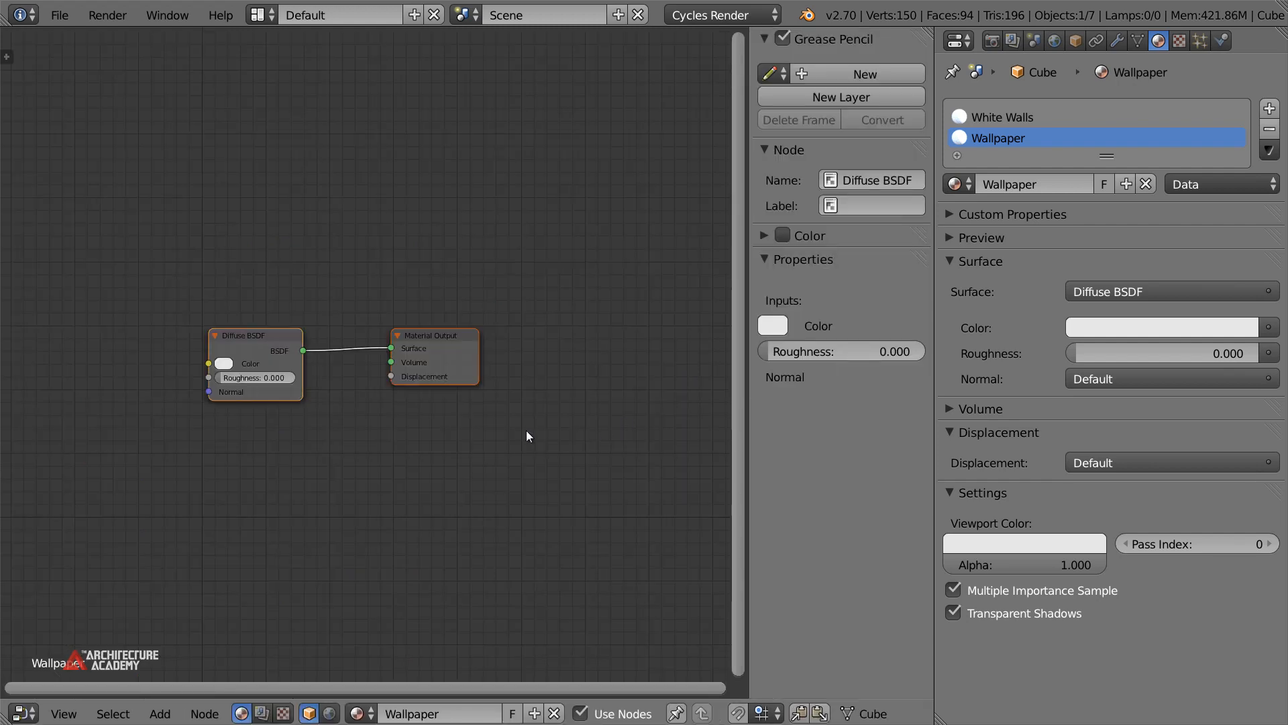
Add an Image Texture node to the Wallpaper material and link its Color output to the Diffuse BSDF's Color input
key("n")
key("Home")
scroll(569, 432, "up", 3)
middle_click_drag(474, 428, 593, 421)
left_click(516, 325)
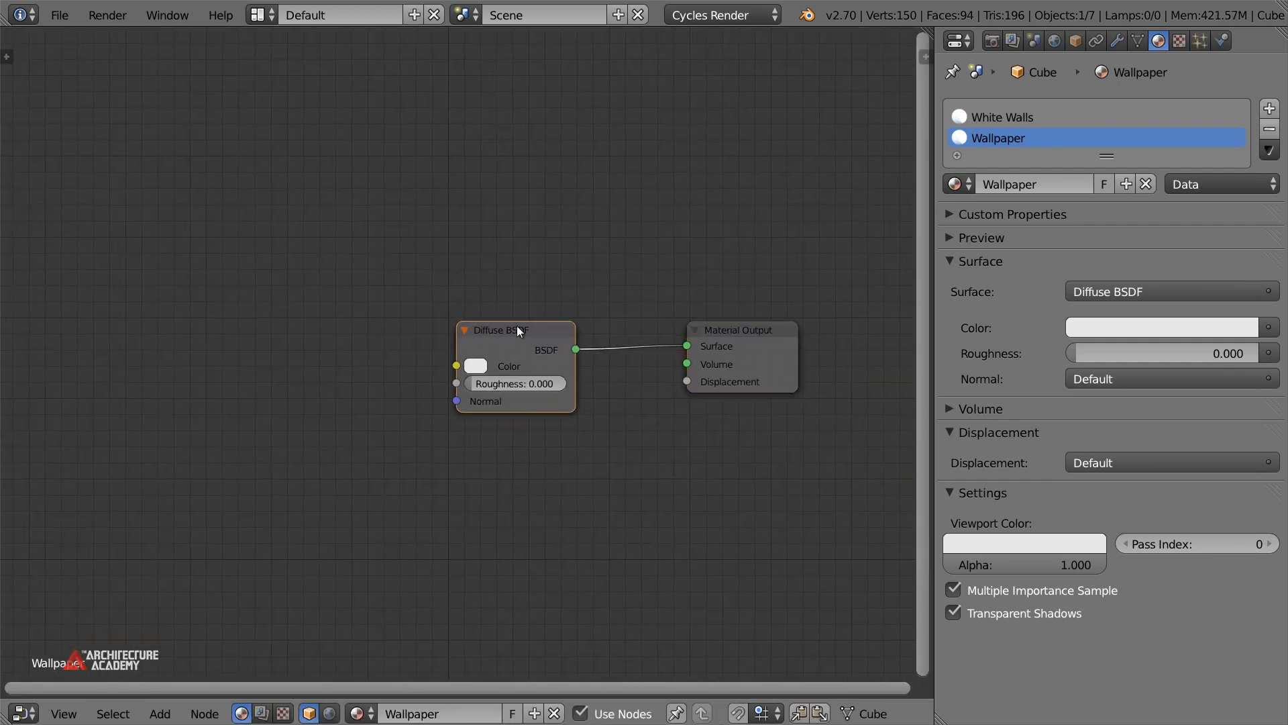
middle_click_drag(445, 571, 648, 536)
key("shift+a")
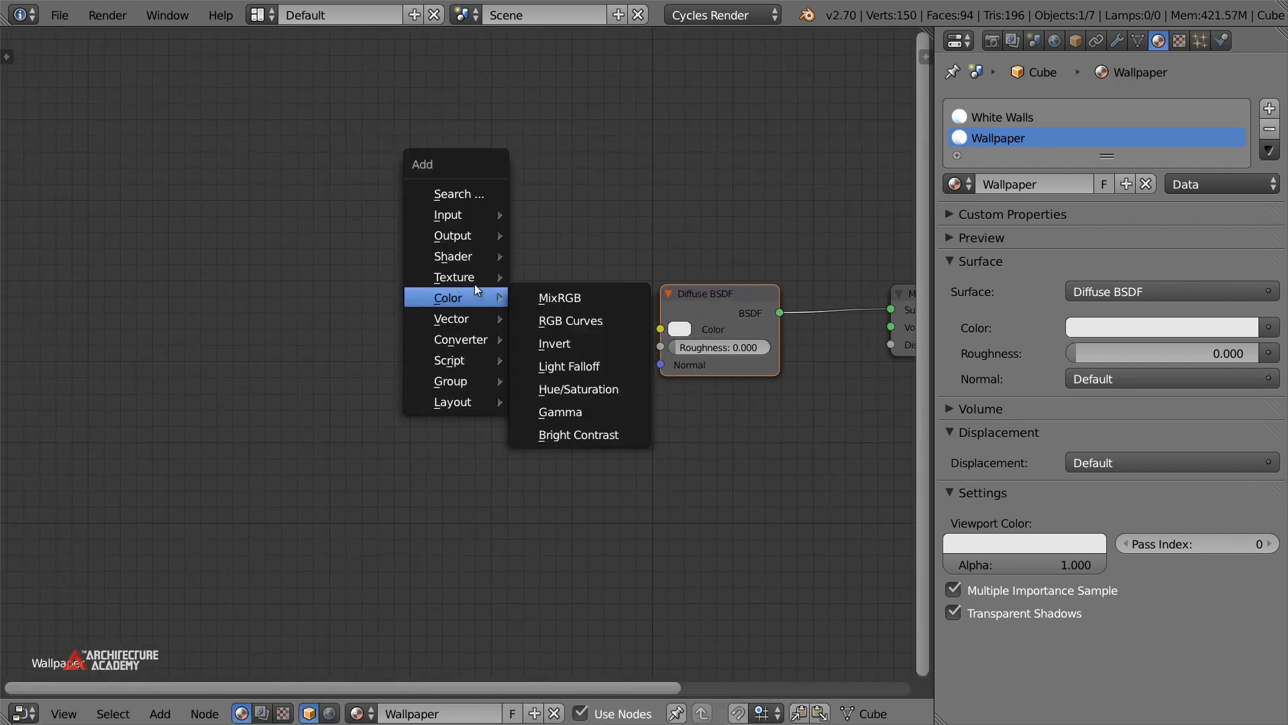
mouse_move(474, 280)
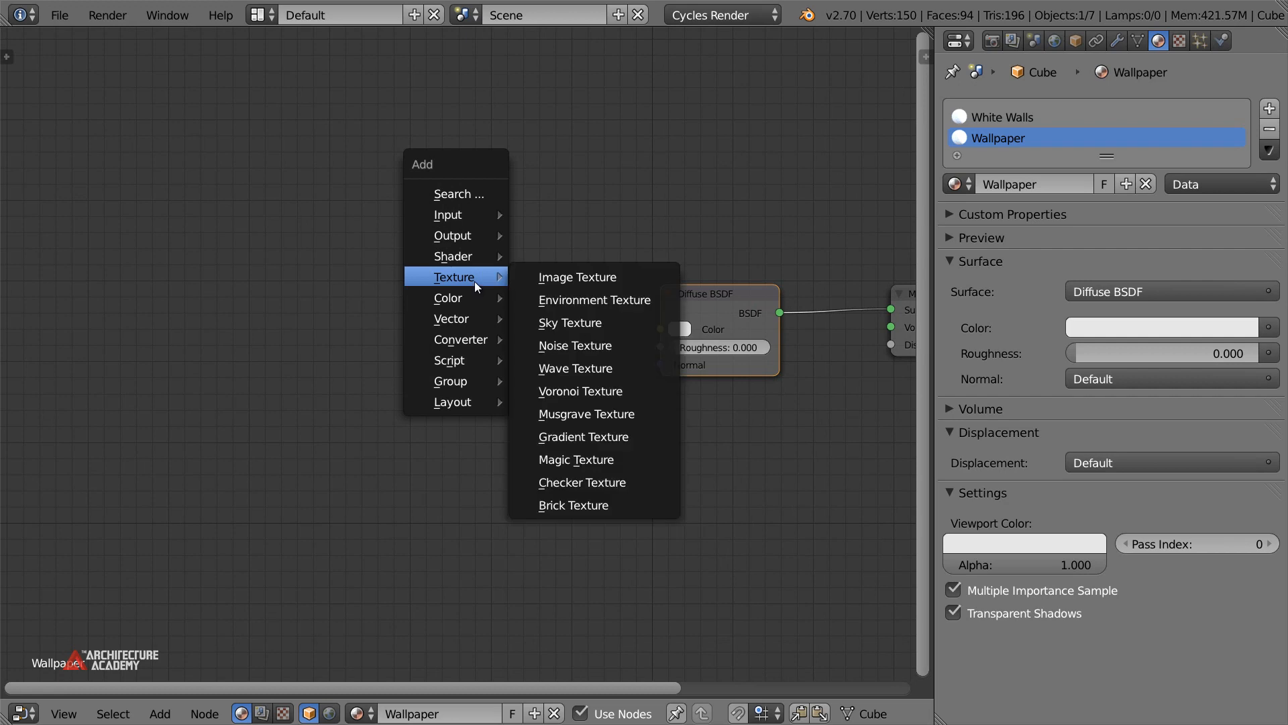
left_click(612, 275)
left_click(413, 286)
left_click_drag(527, 315, 638, 331)
Load union_jack.png from the Free Starter Pack's Texture\Textures folder into the Image Texture node, browsing with thumbnails
left_click(470, 350)
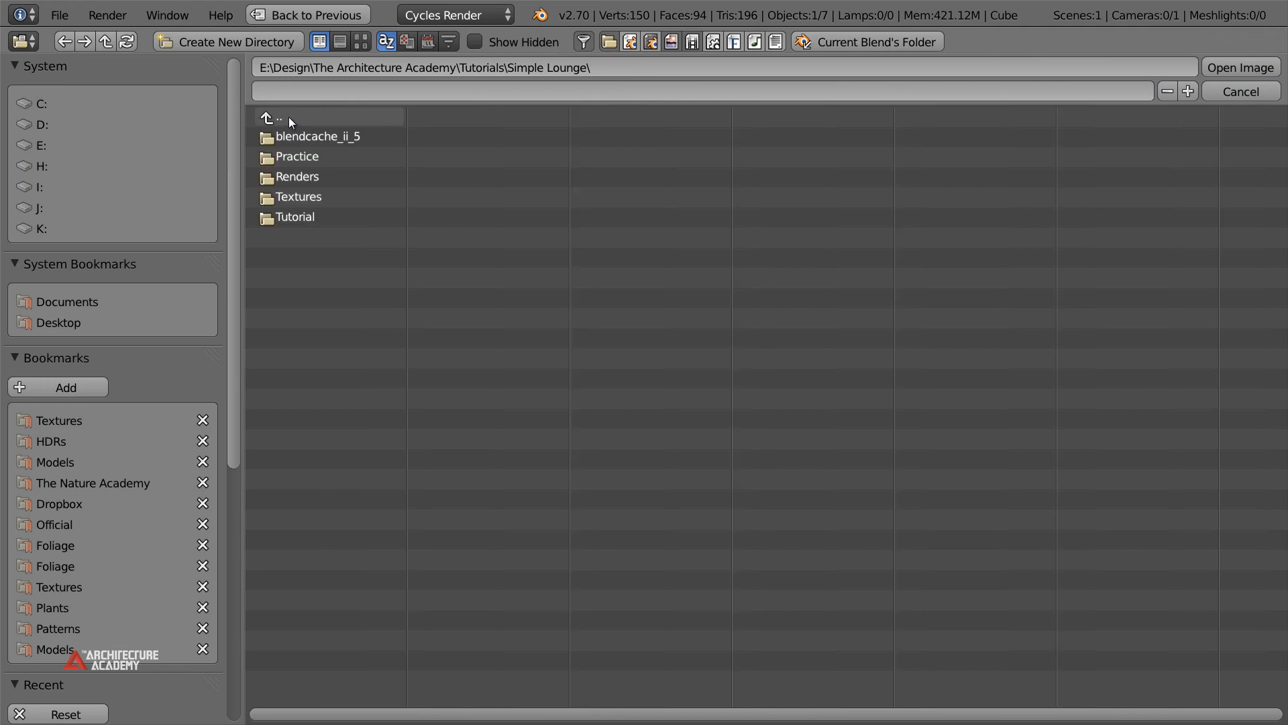
left_click(57, 649)
left_click(287, 120)
left_click(295, 176)
left_click(306, 137)
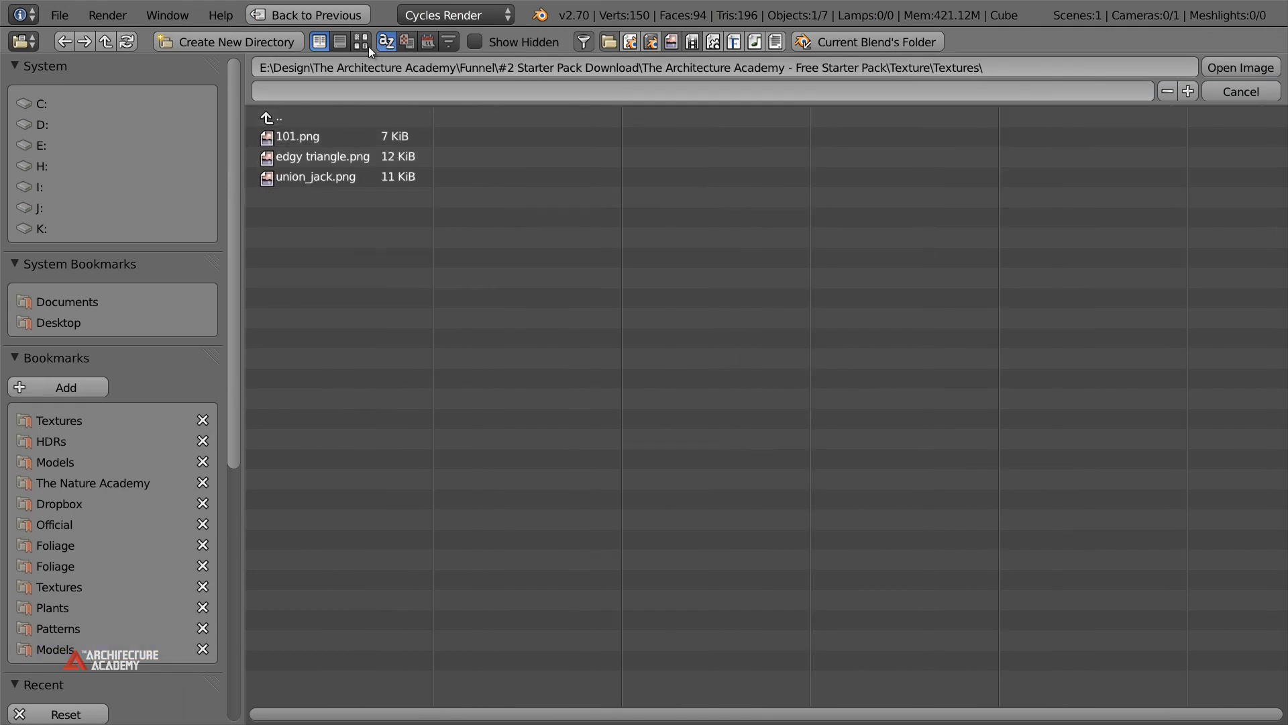
left_click(365, 43)
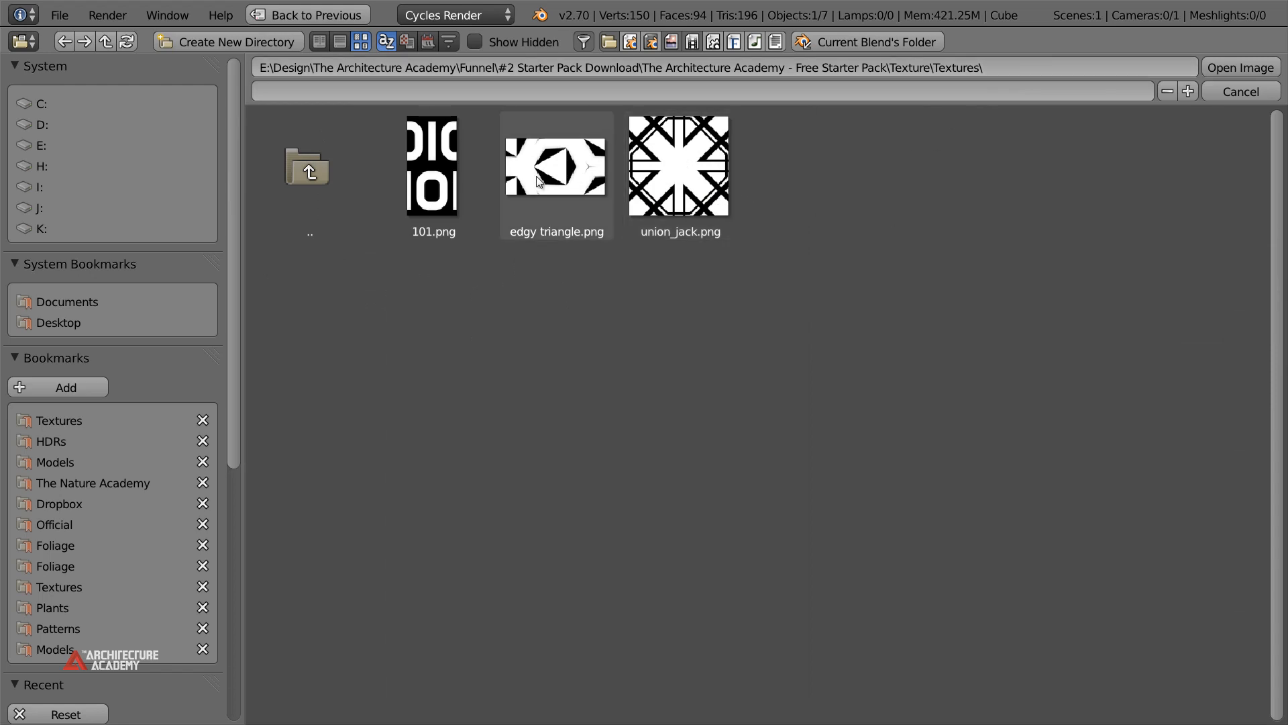
left_click(717, 161)
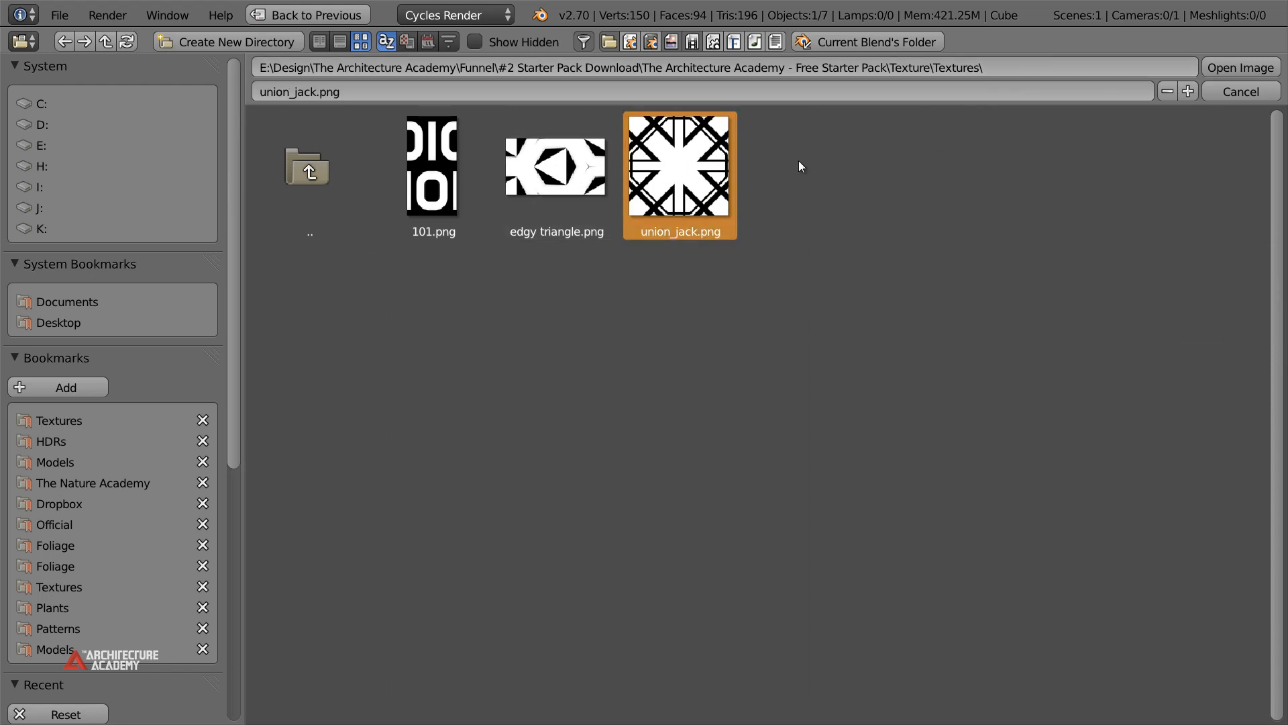
left_click(1260, 74)
Space the nodes apart and insert a ColorRamp node between the Image Texture and the Diffuse BSDF
key("g")
left_click(562, 384)
key("shift+a")
mouse_move(539, 450)
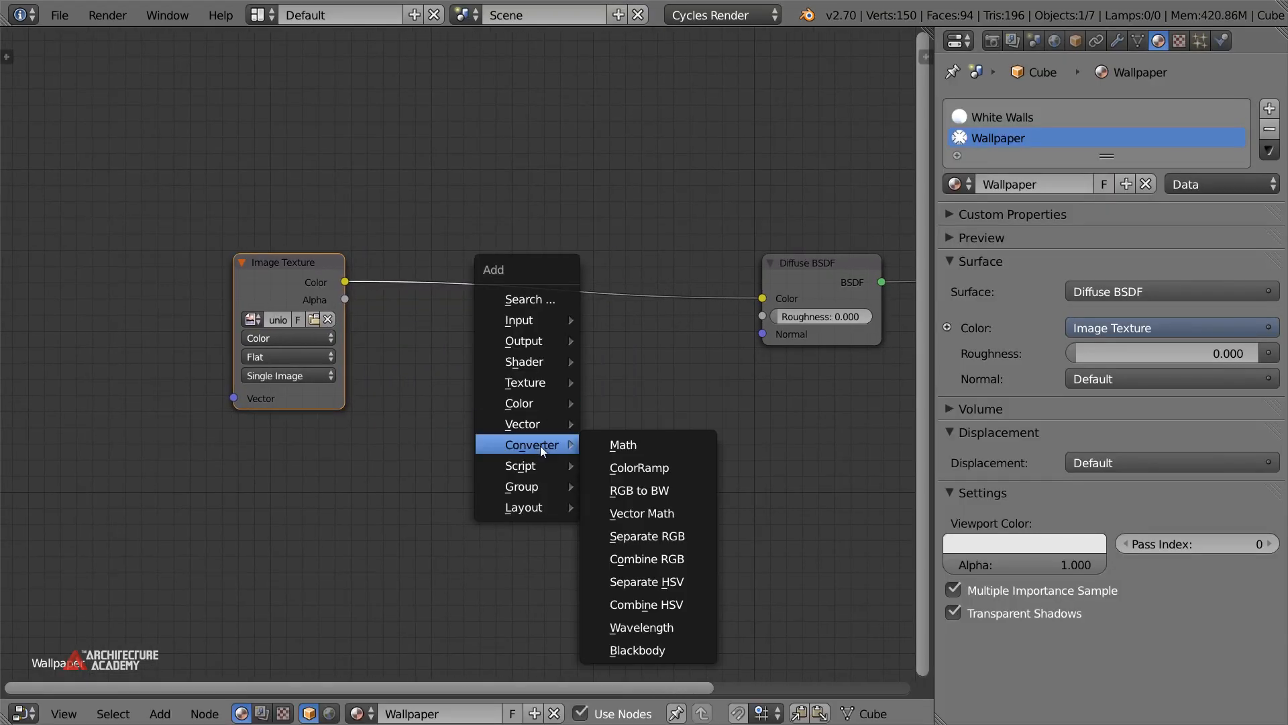
key("Escape")
middle_click_drag(458, 435, 454, 402)
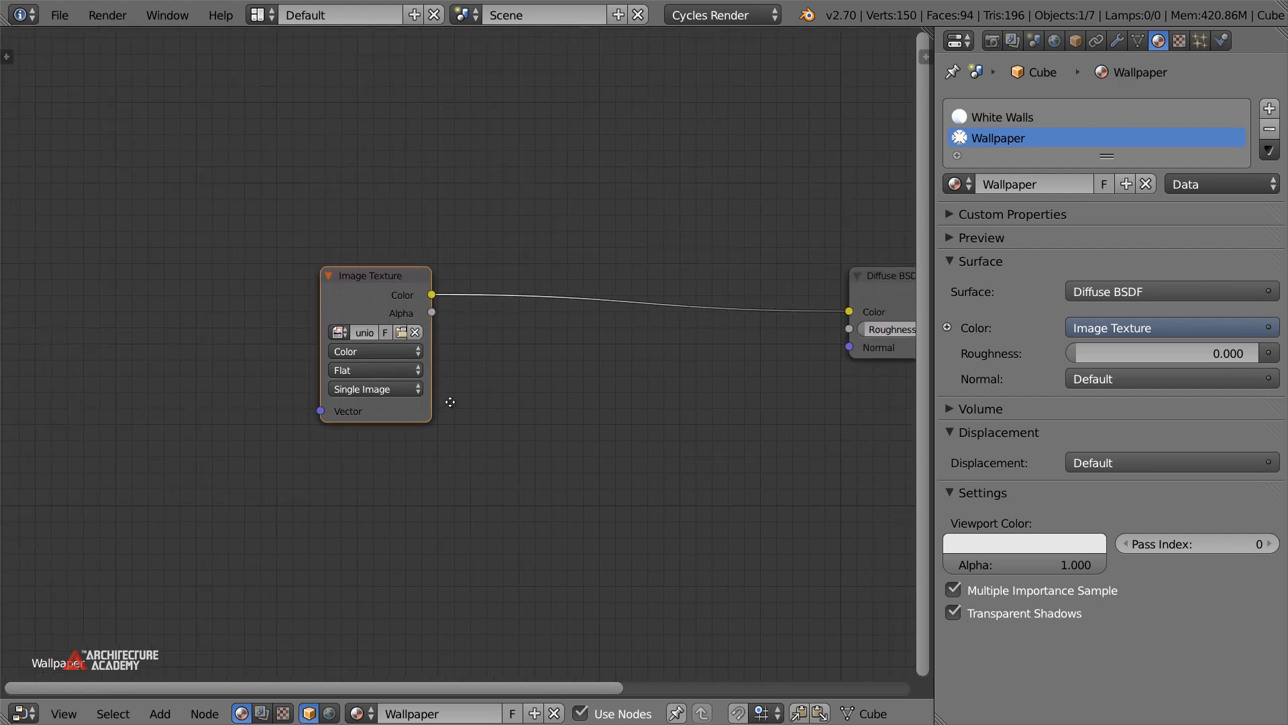
scroll(403, 382, "down", 2)
key("shift+a")
mouse_move(457, 419)
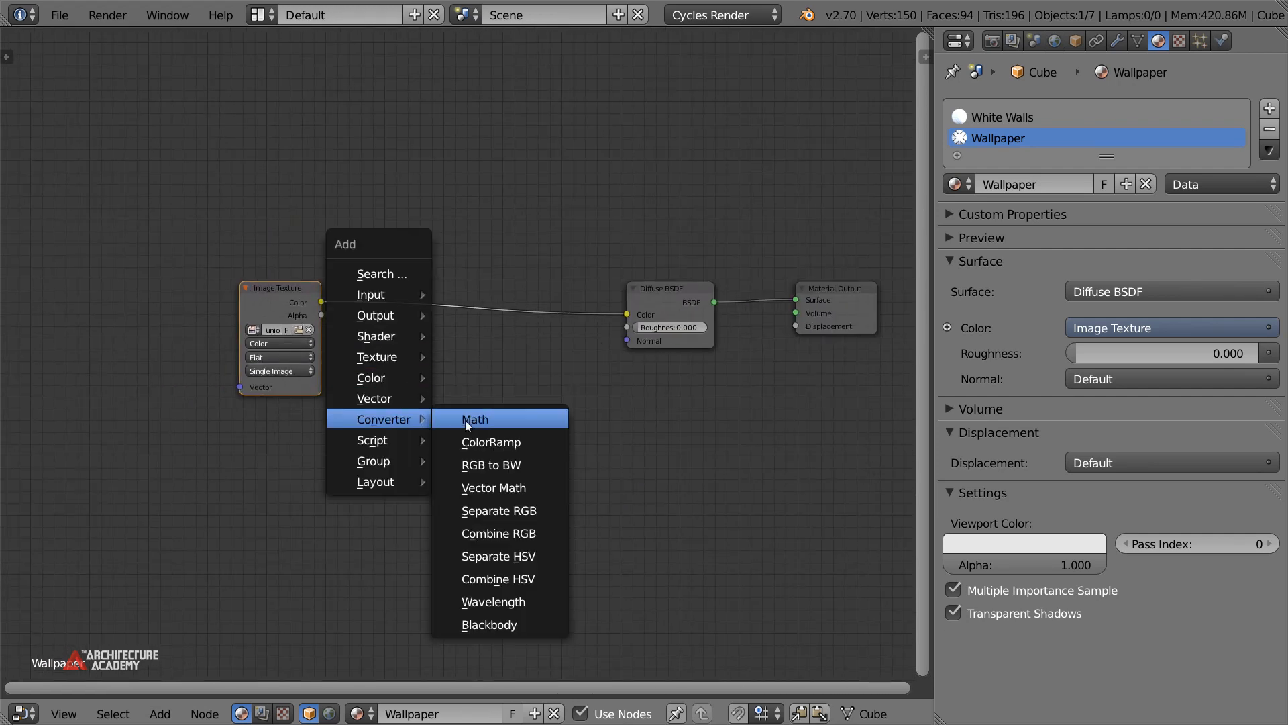
left_click(500, 441)
left_click(414, 272)
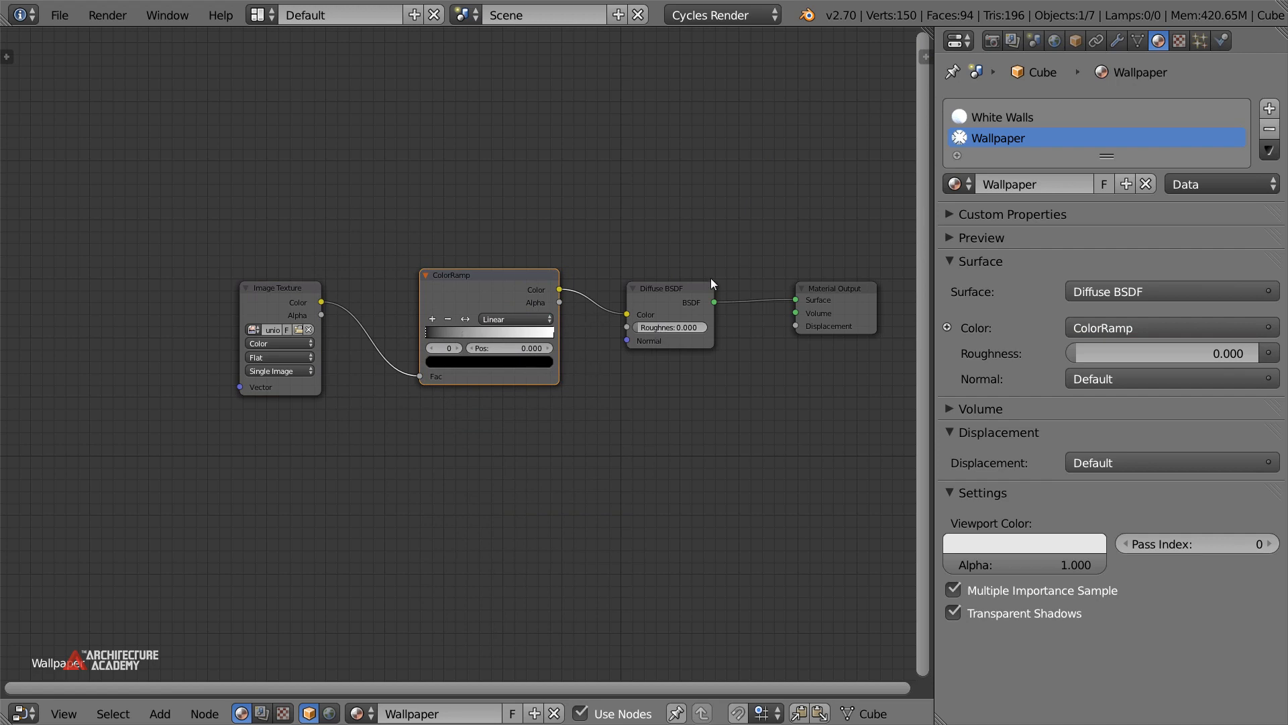
Split the node editor area and turn one half into a 3D view through the camera with solid shading
left_click_drag(482, 101, 473, 107)
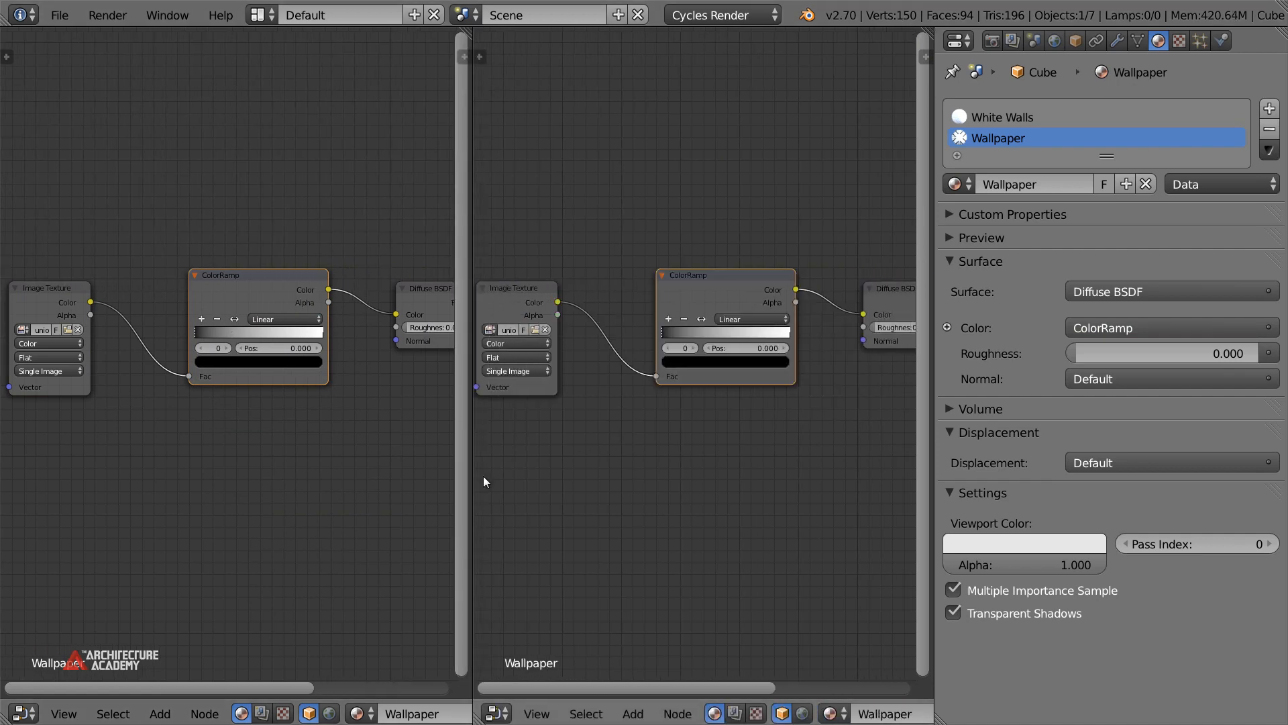
key("shift+F5")
key("KP_0")
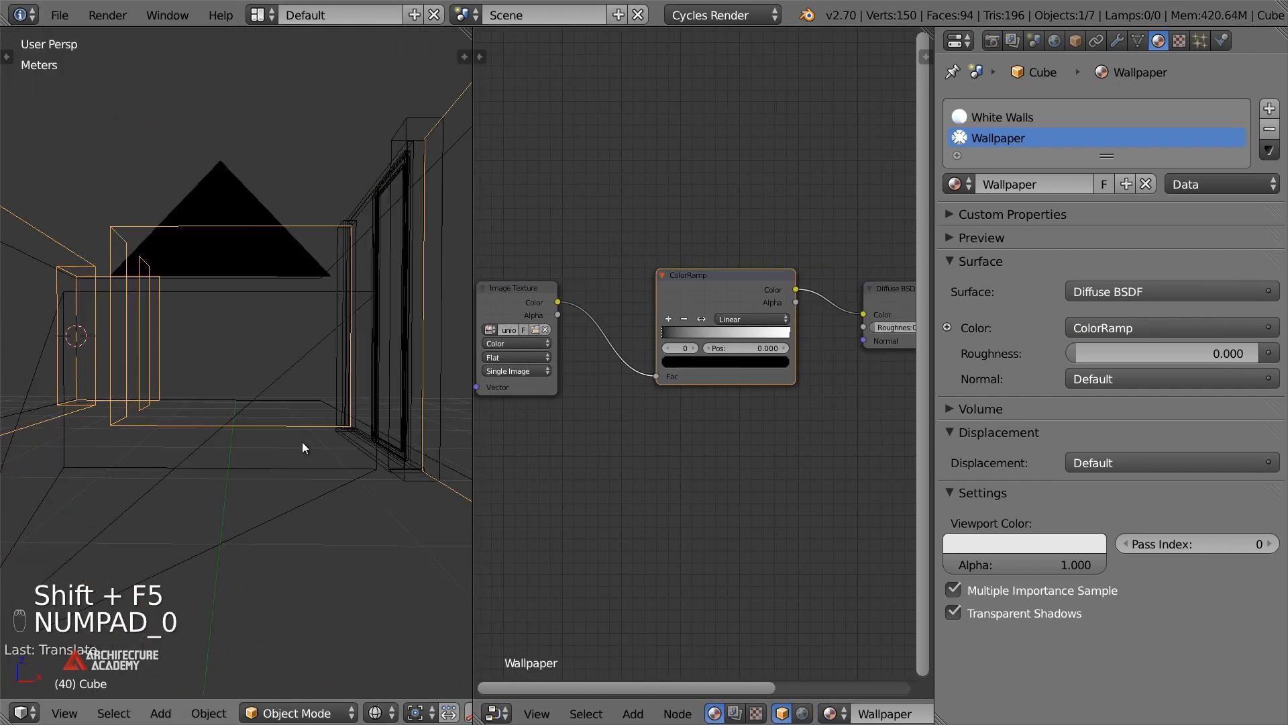
key("z")
Set a render border around the back wall in the camera view and switch the viewport to Rendered shading
key("shift+b")
left_click_drag(104, 208, 428, 442)
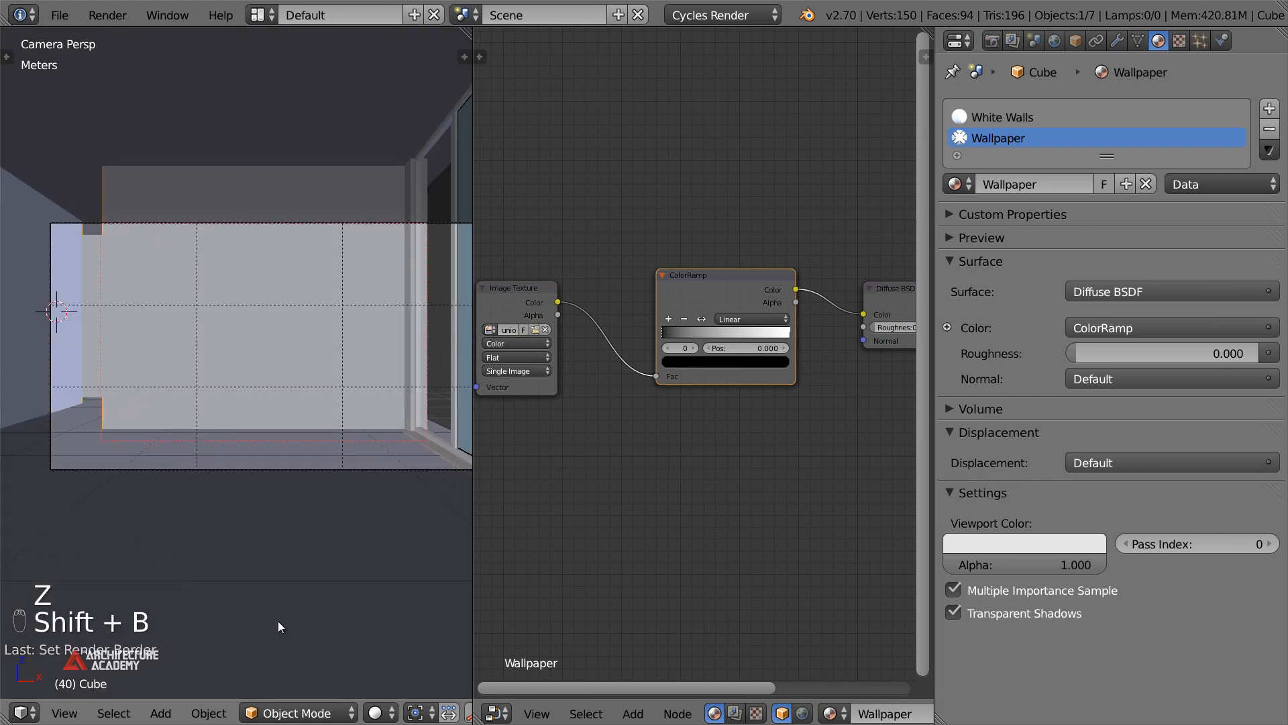
left_click(375, 712)
key("Return")
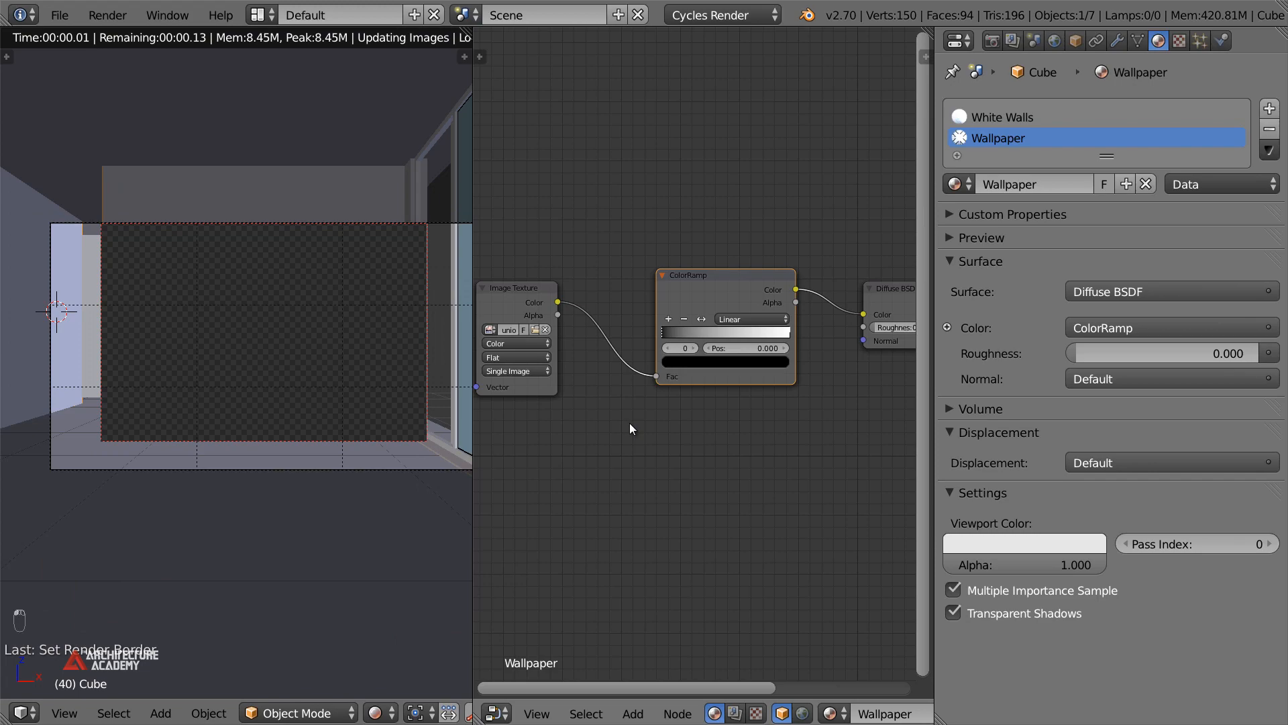
Add a Texture Coordinate node before the Image Texture node, leaving room for another node between them
middle_click_drag(531, 417, 741, 435)
middle_click_drag(653, 373, 734, 372)
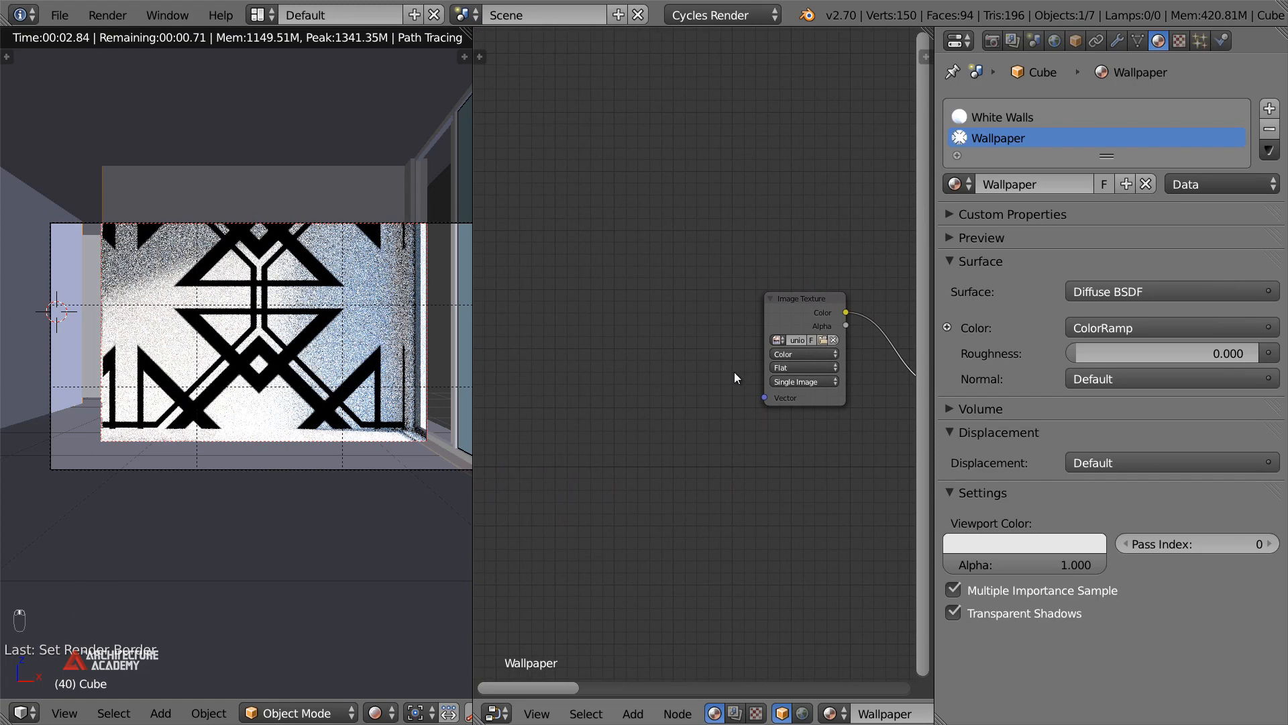
key("shift+a")
mouse_move(675, 212)
left_click(714, 205)
left_click(584, 288)
key("g")
left_click(571, 300)
middle_click_drag(572, 299, 505, 299)
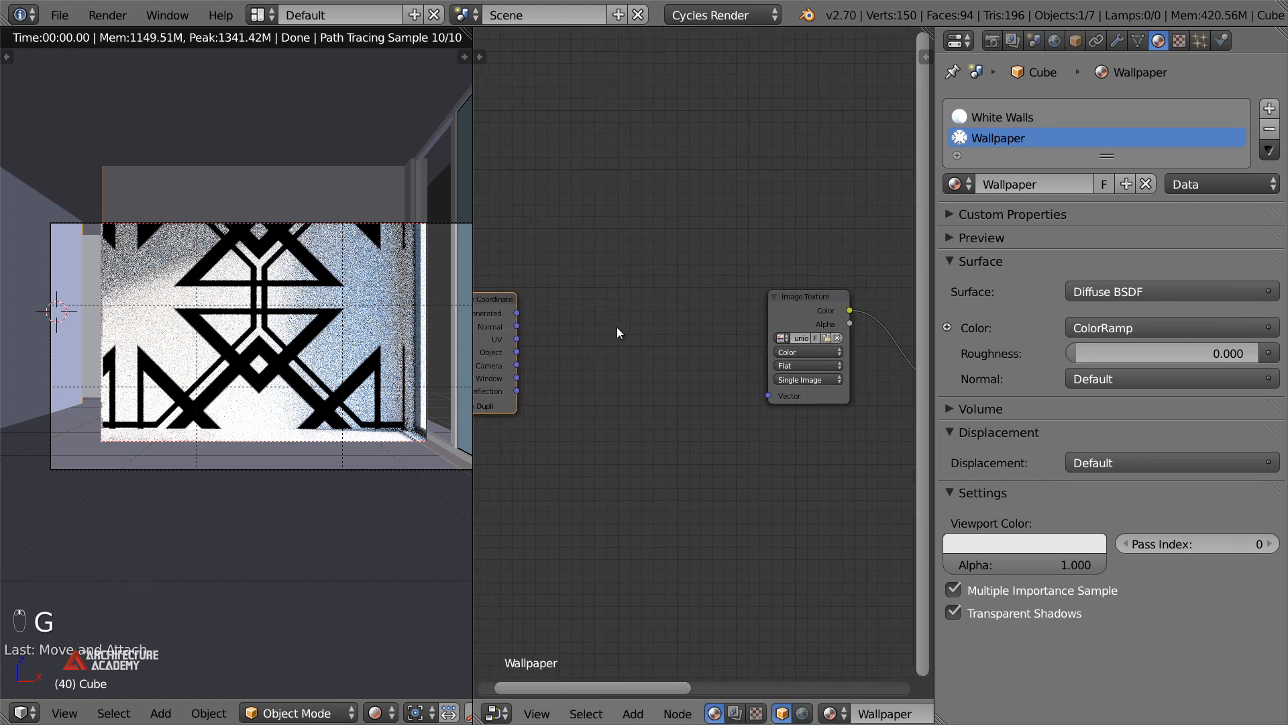
Add a Mapping node and link the UV coordinates through it to the Image Texture's Vector input
key("shift+a")
mouse_move(623, 432)
left_click(690, 433)
left_click(549, 279)
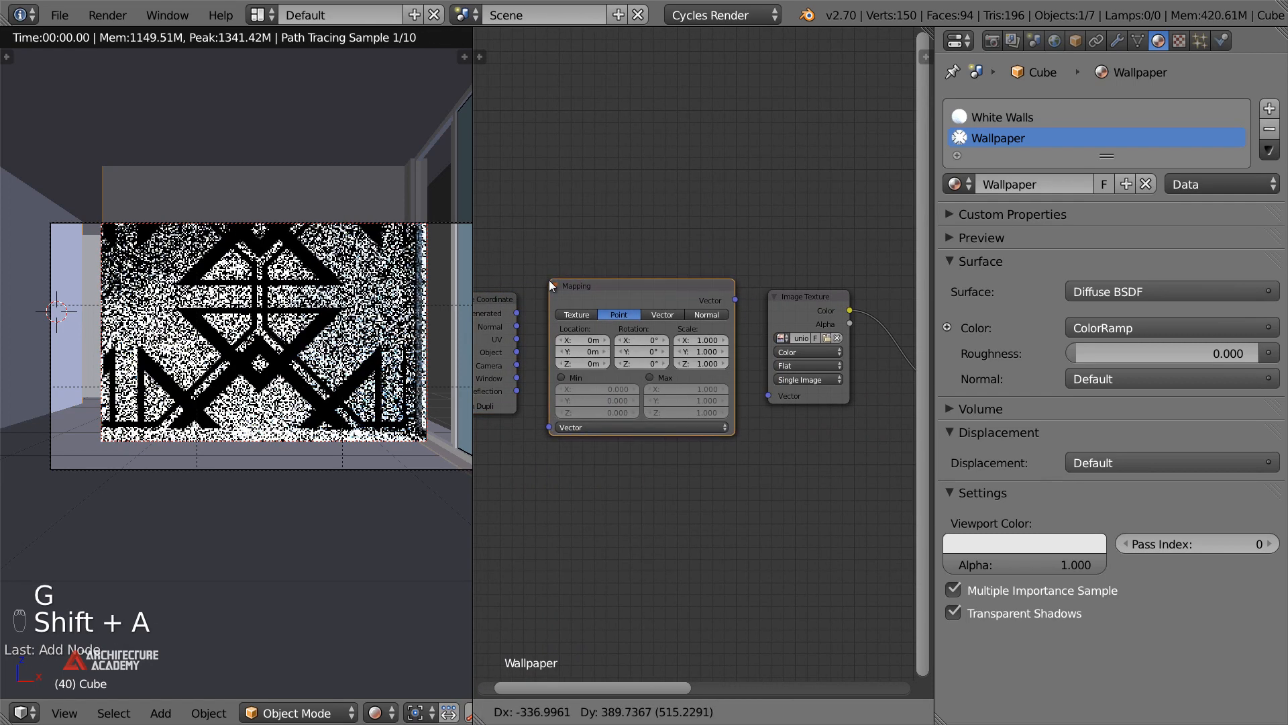
left_click_drag(516, 339, 549, 428)
left_click_drag(736, 301, 769, 395)
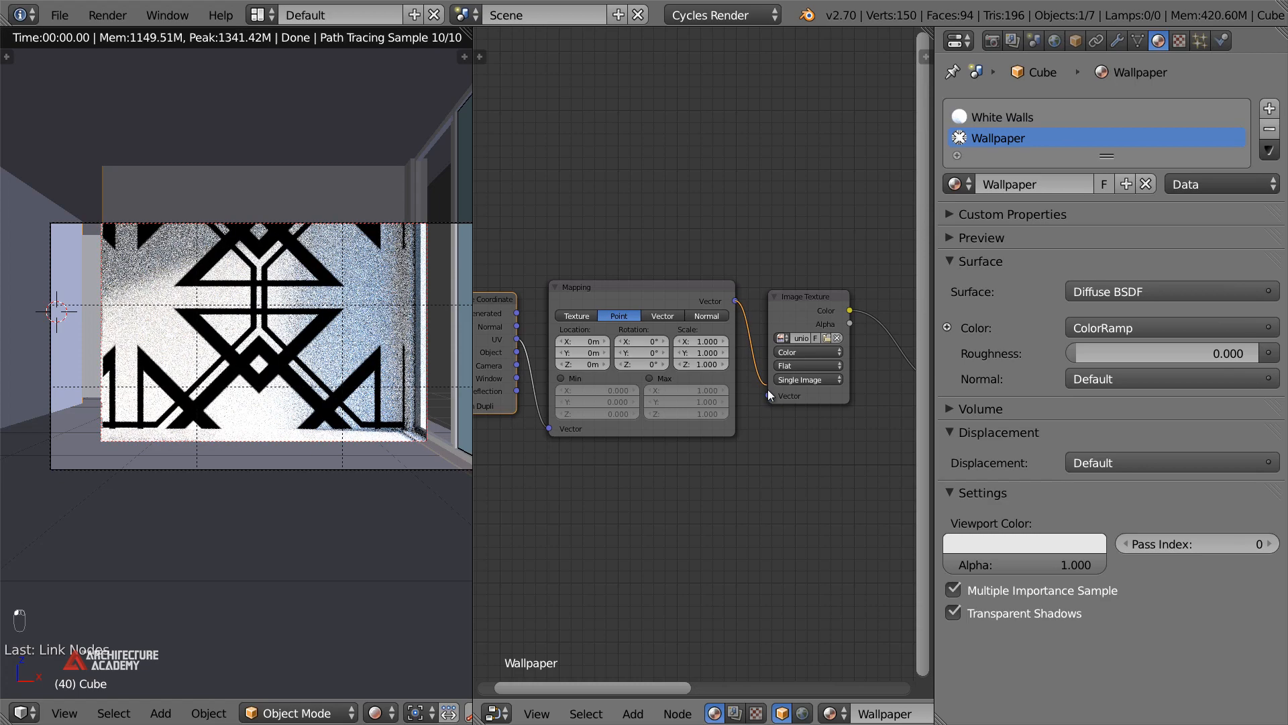
key("g")
left_click(504, 313)
left_click(589, 295)
Set the Mapping node's scale to 8 on X, Y and Z
scroll(690, 315, "up", 1)
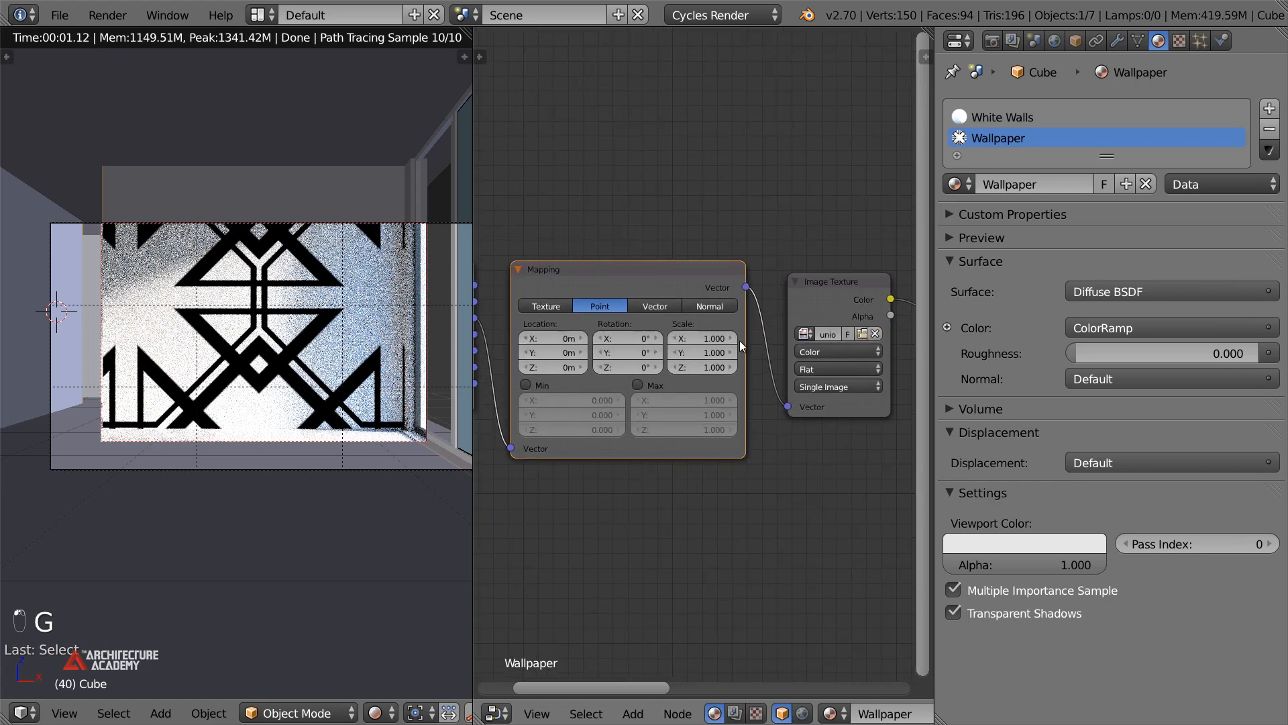
scroll(690, 315, "up", 1)
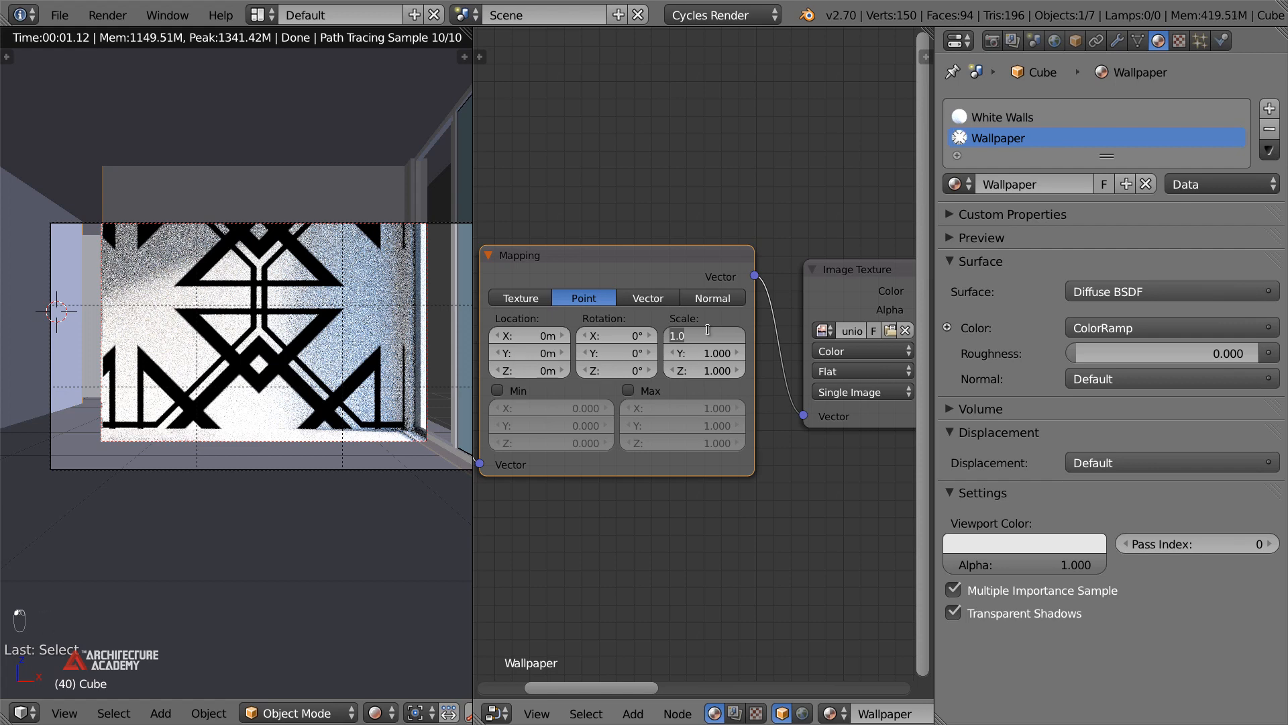
key("Return")
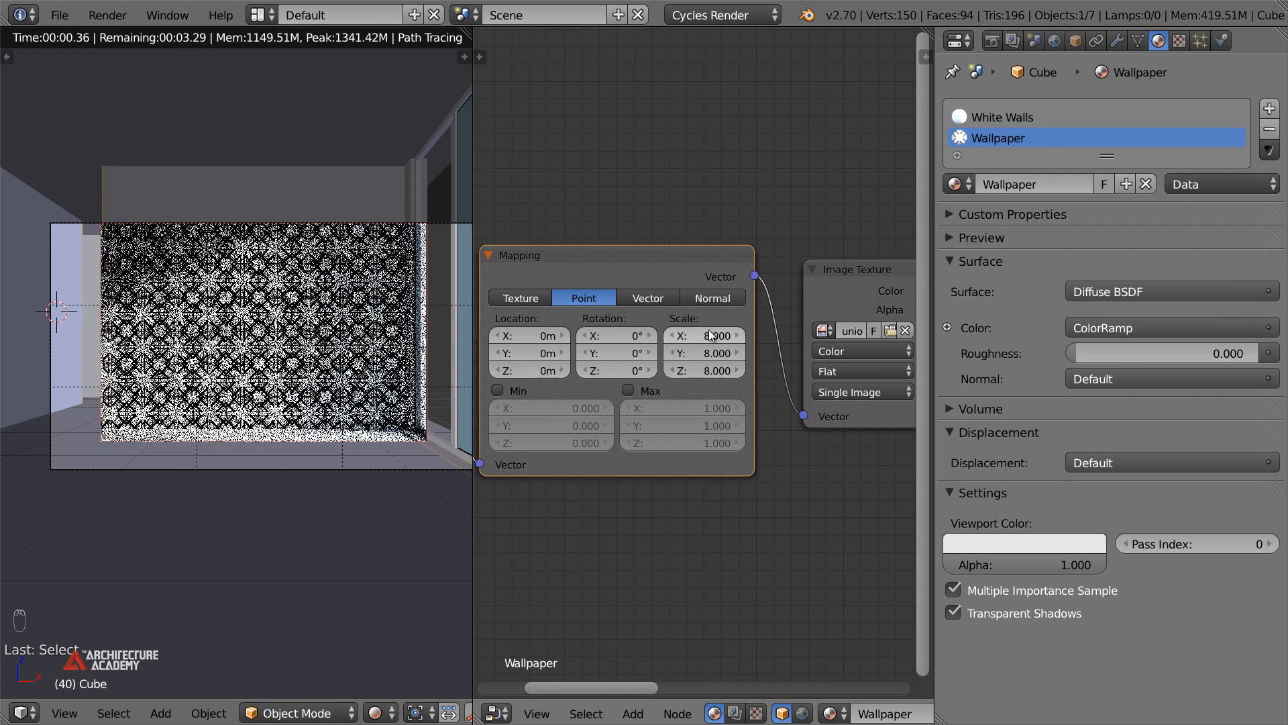
Darken the ColorRamp's white stop at position 1.000 slightly to a very light grey
scroll(711, 335, "down", 10, "ctrl")
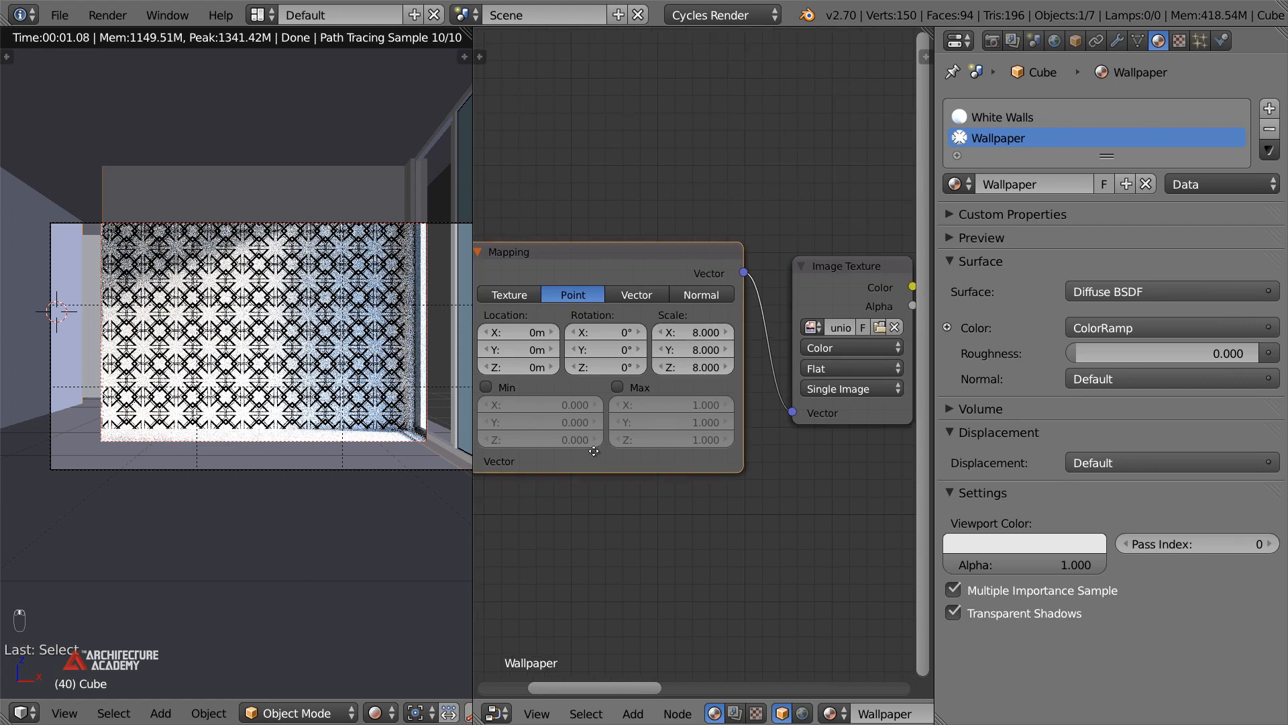
scroll(698, 360, "up", 5)
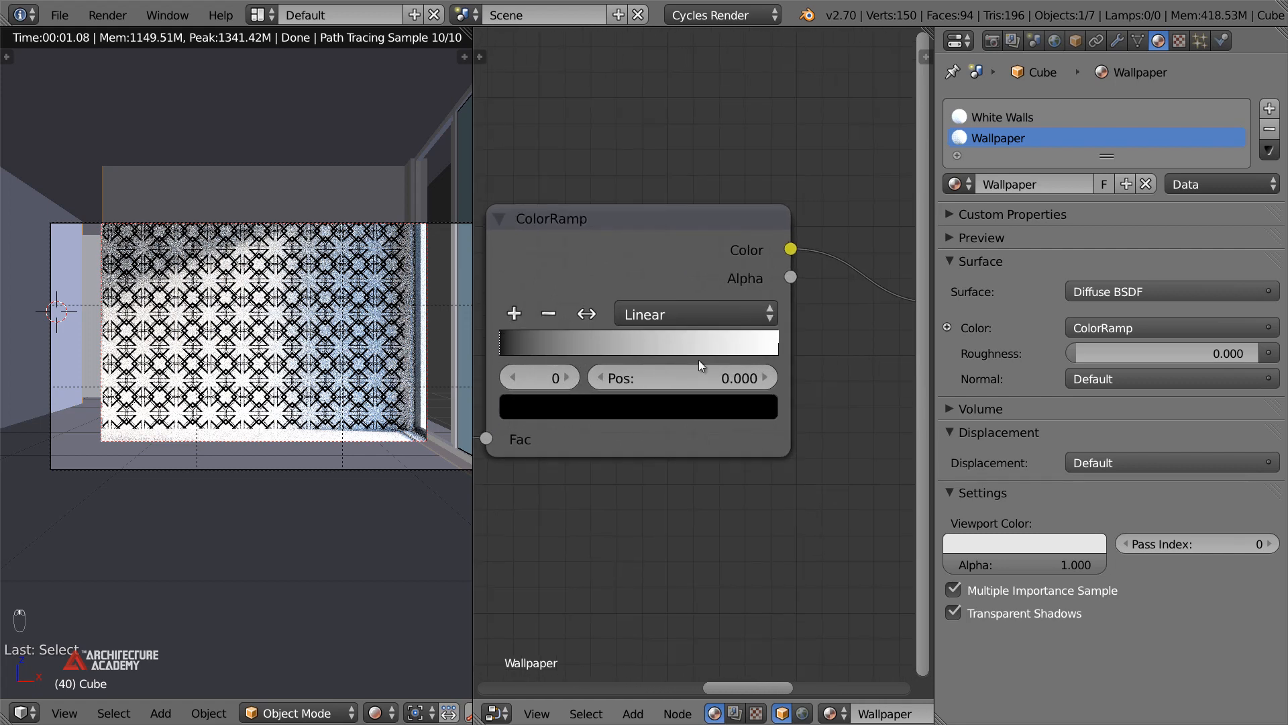
scroll(694, 366, "up", 4, "ctrl")
left_click(872, 349)
left_click(789, 411)
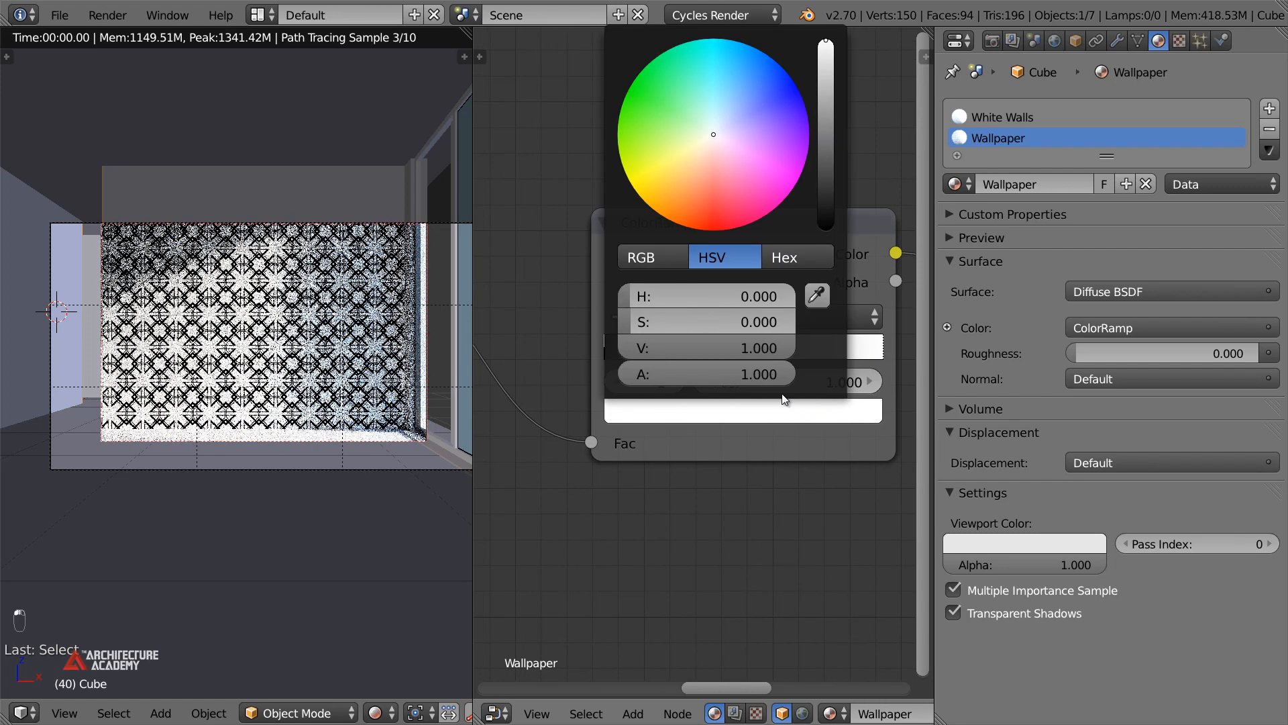
left_click_drag(761, 348, 742, 349)
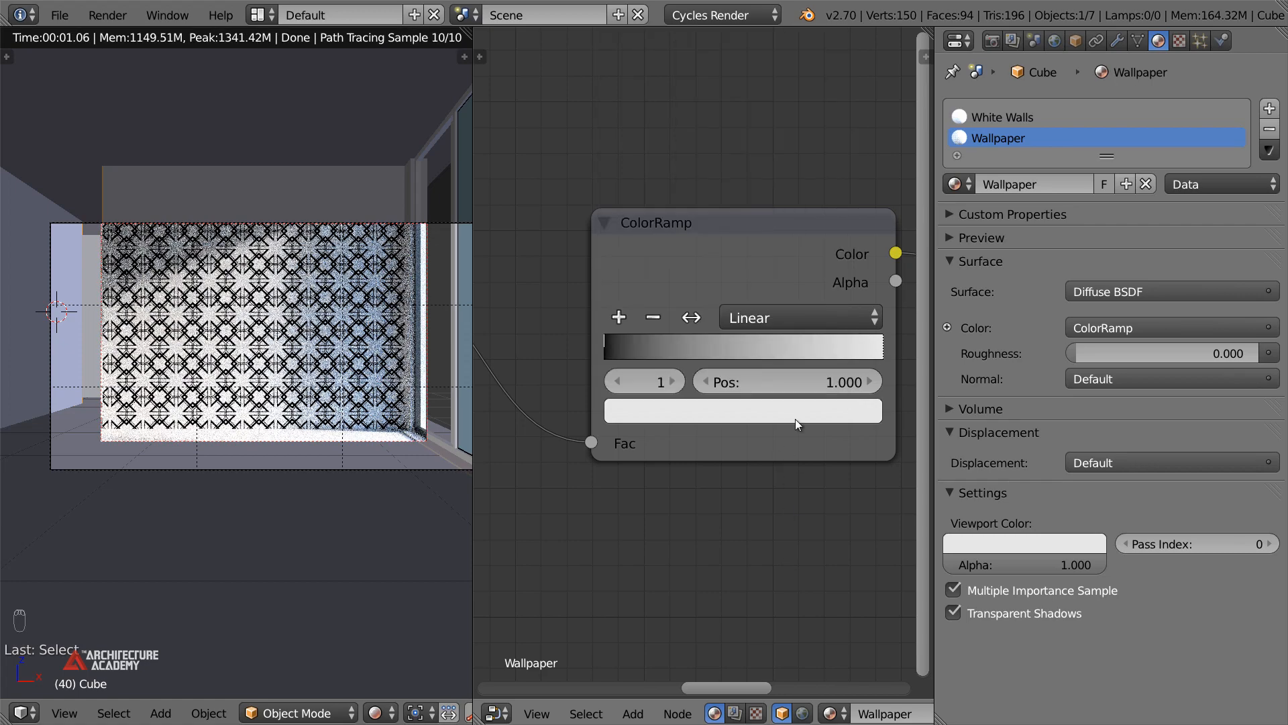
Brighten the ColorRamp's black stop at position 0.000 to a grey with a value of 0.6
left_click(606, 350)
left_click(675, 407)
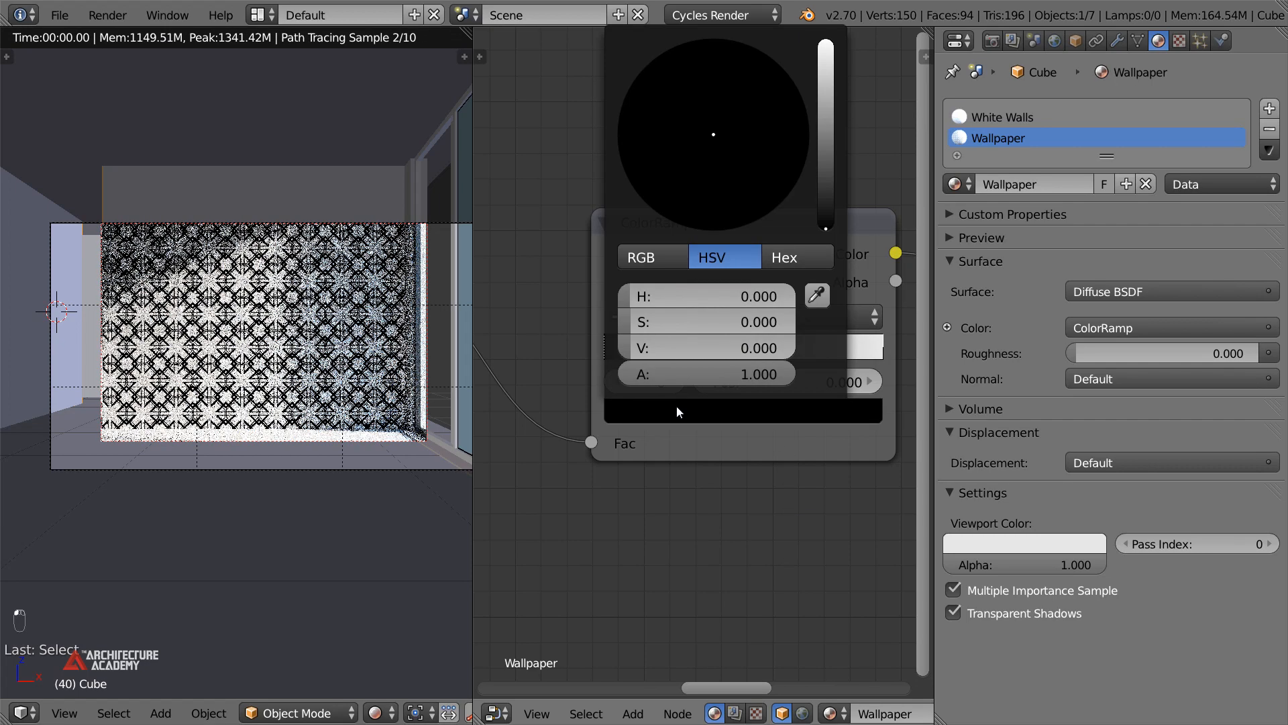
left_click_drag(730, 348, 758, 348)
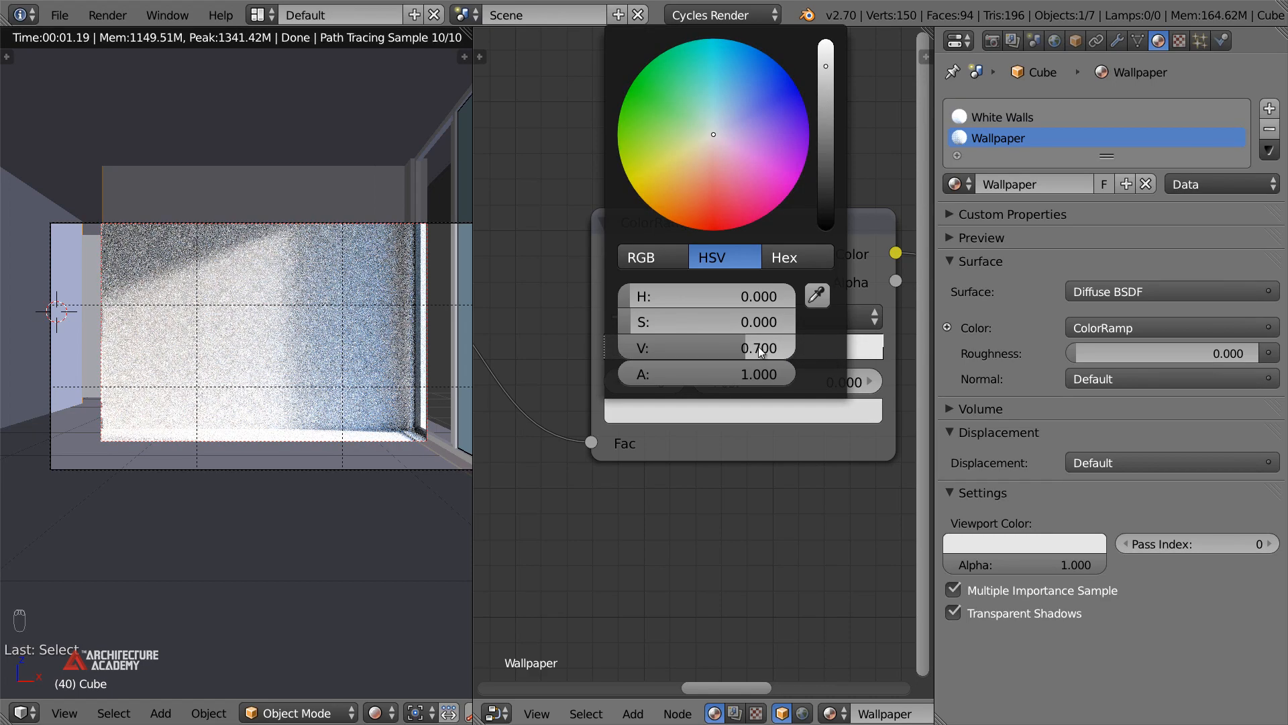
left_click(758, 347)
type(".6")
key("Return")
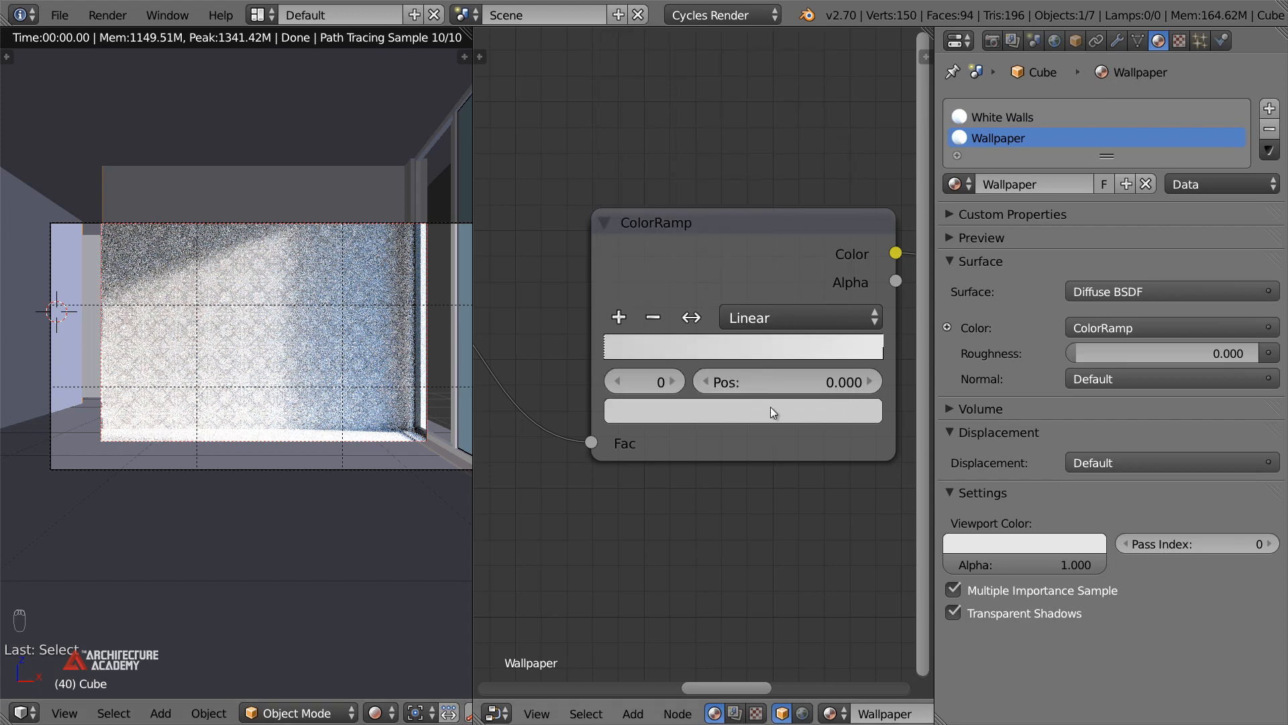
Tint the ColorRamp's first stop pale blue with hue 0.589 and saturation 0.300, and brighten it slightly
left_click(736, 409)
left_click_drag(728, 149, 738, 95)
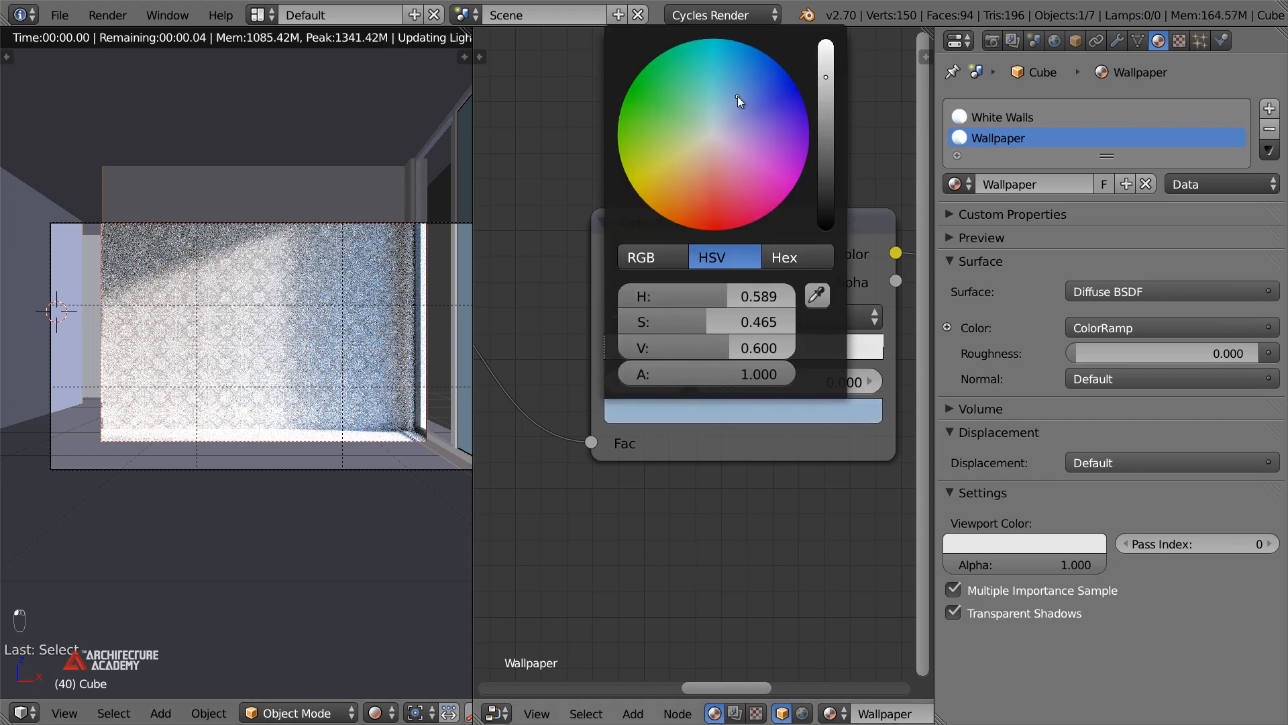
left_click(699, 408)
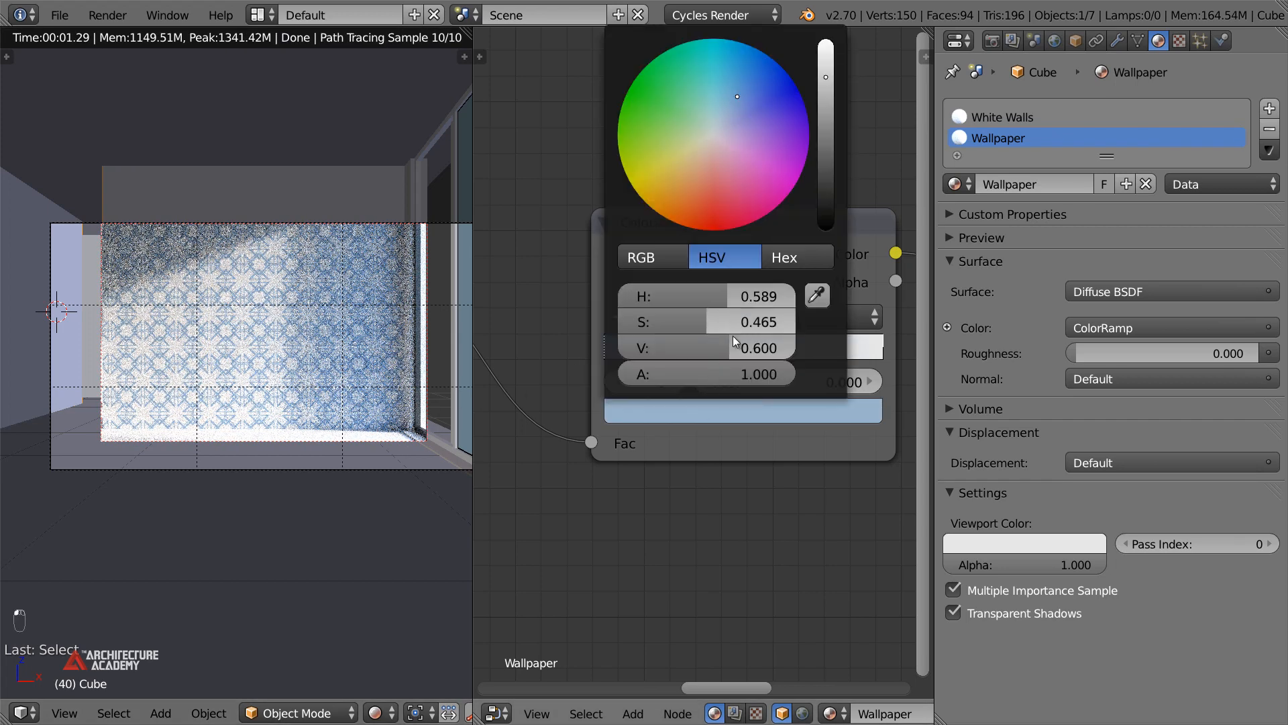
left_click_drag(762, 345, 687, 321)
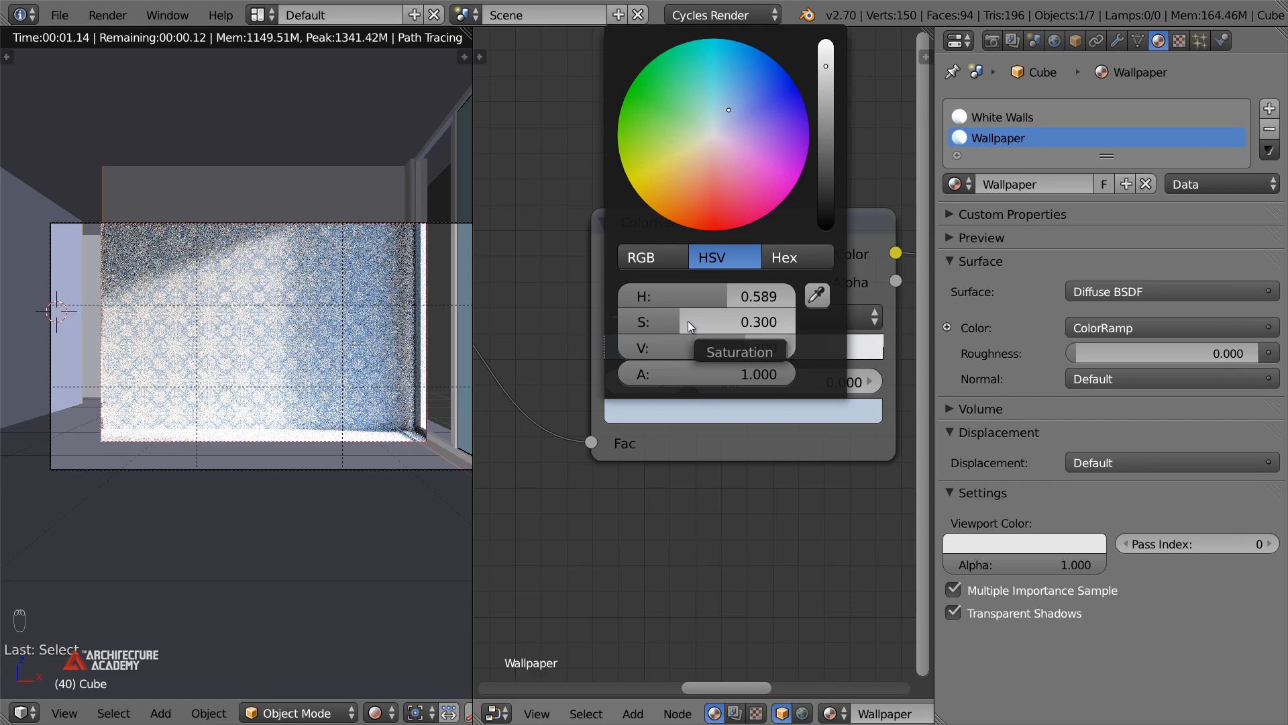
Inspect the rendered wallpaper up close and return the 3D view to Solid shading
scroll(279, 422, "up", 2)
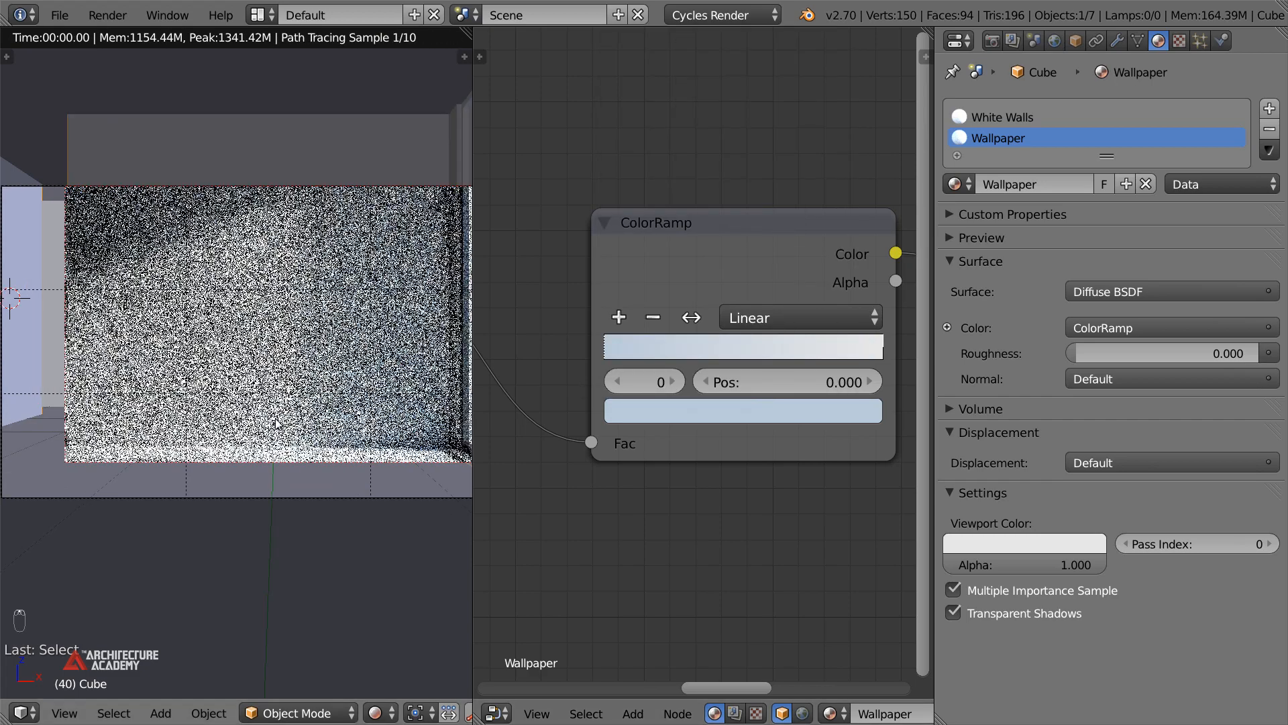
left_click(375, 713)
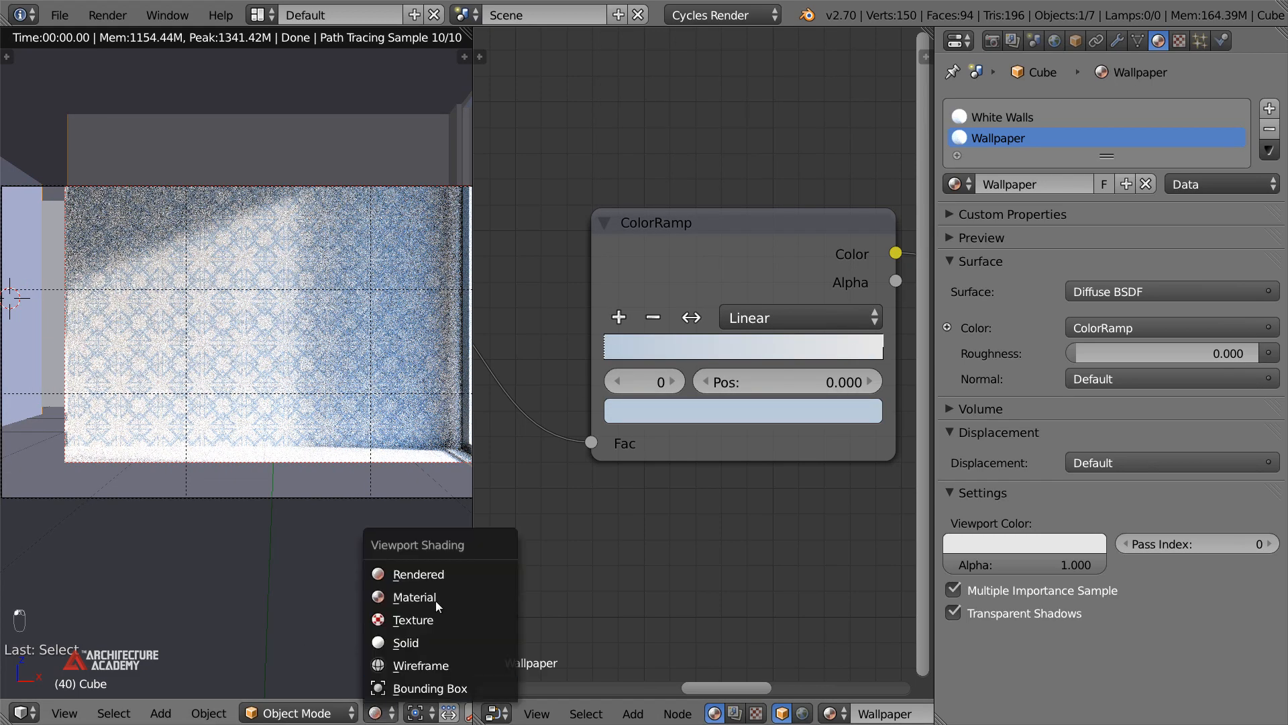
left_click(426, 641)
scroll(369, 469, "down", 2)
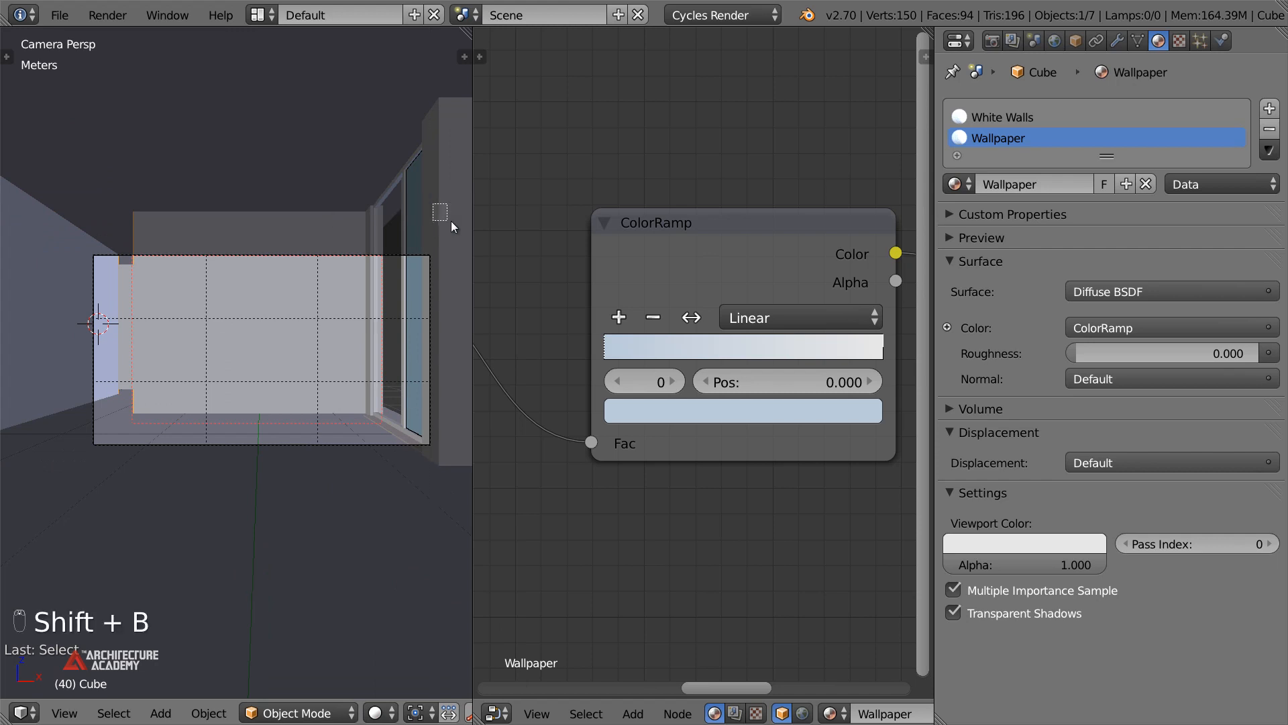
Clear the camera view's render region by setting a tiny render border just outside the camera frame
left_click_drag(451, 220, 453, 226)
scroll(364, 488, "up", 1)
middle_click_drag(363, 488, 299, 495, "shift")
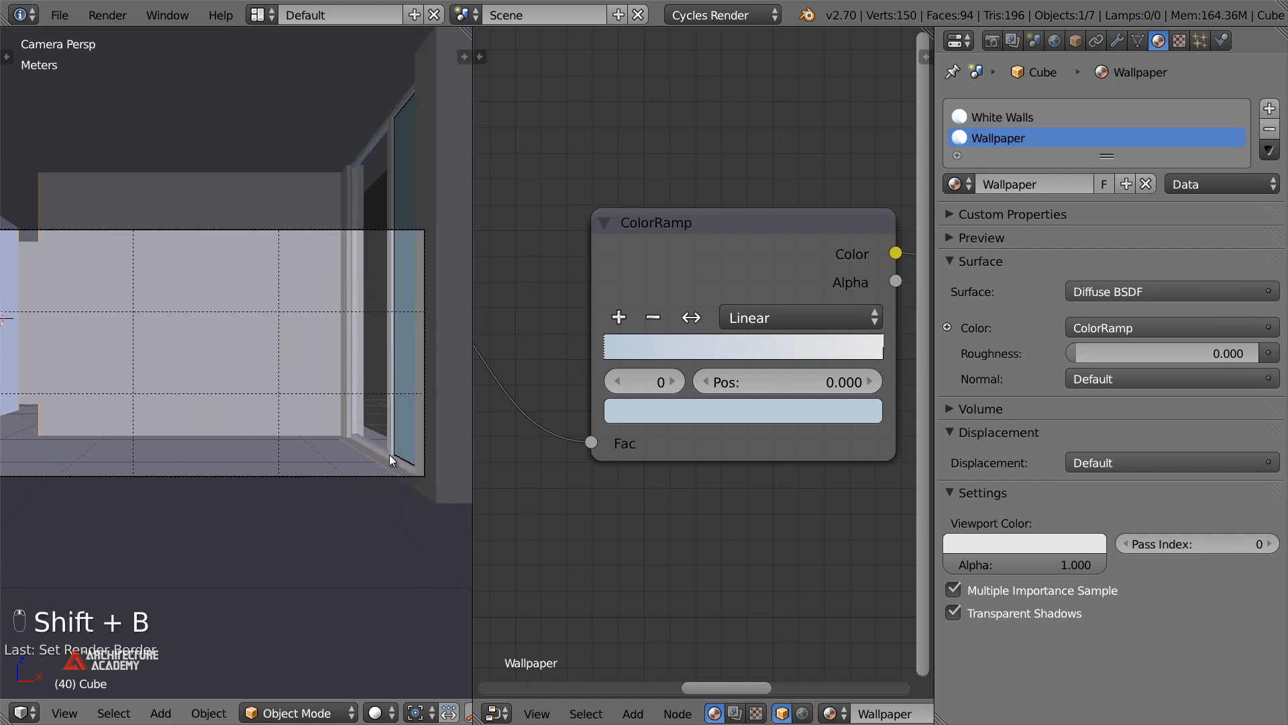
Replace the White Walls material on the vertical frame beside the window with a new material
right_click(348, 356)
right_click(348, 356)
key("z")
key("z")
scroll(350, 376, "down", 1, "ctrl")
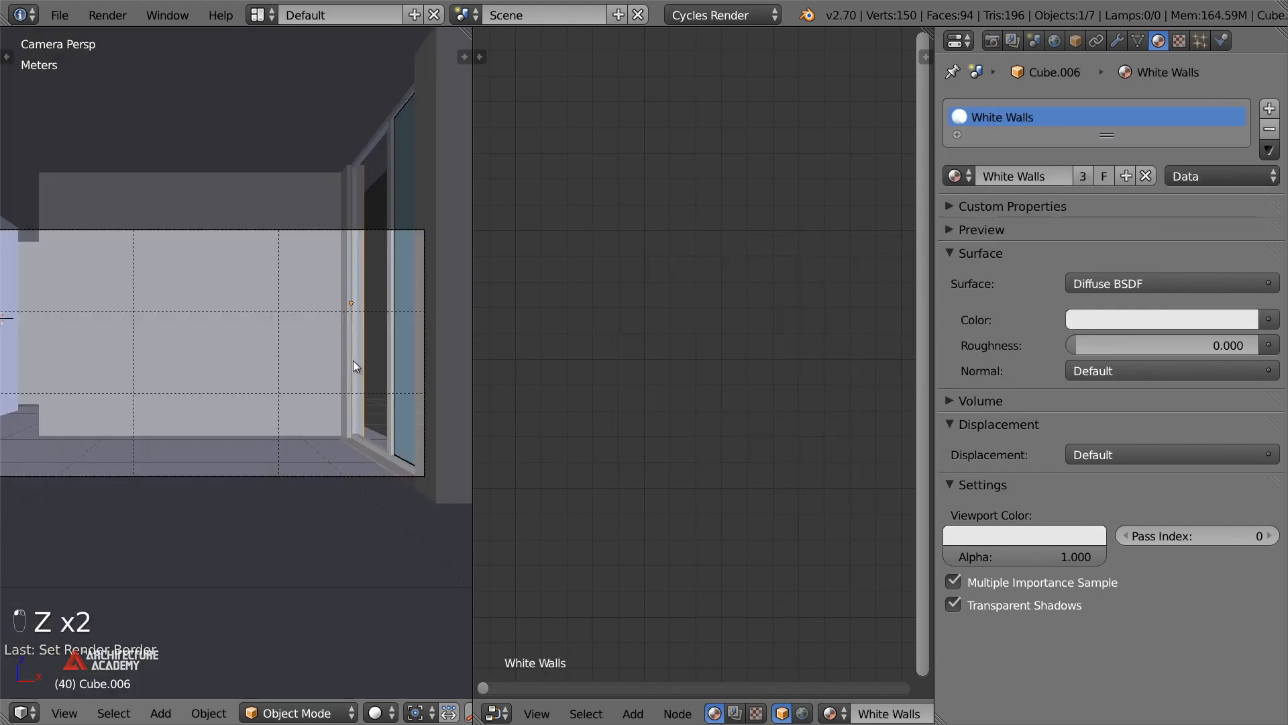
scroll(338, 353, "up", 2)
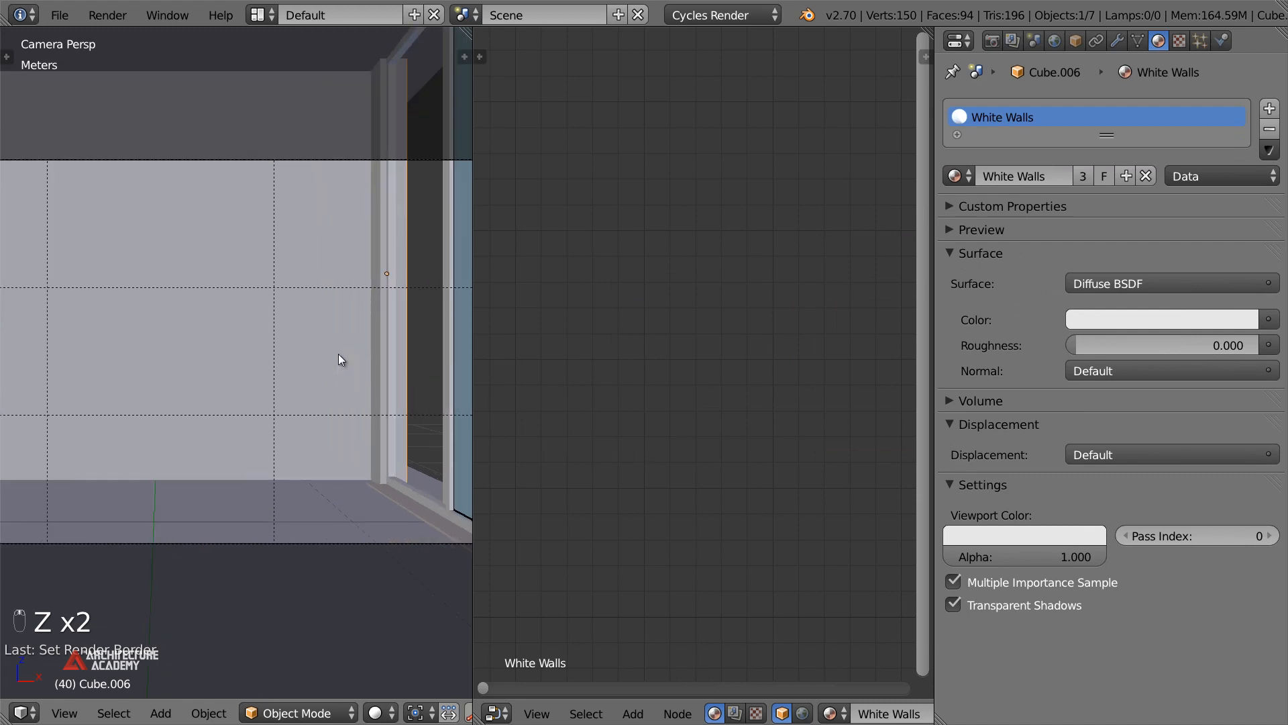
middle_click_drag(339, 352, 298, 367, "shift")
key("z")
key("z")
key("z")
key("z")
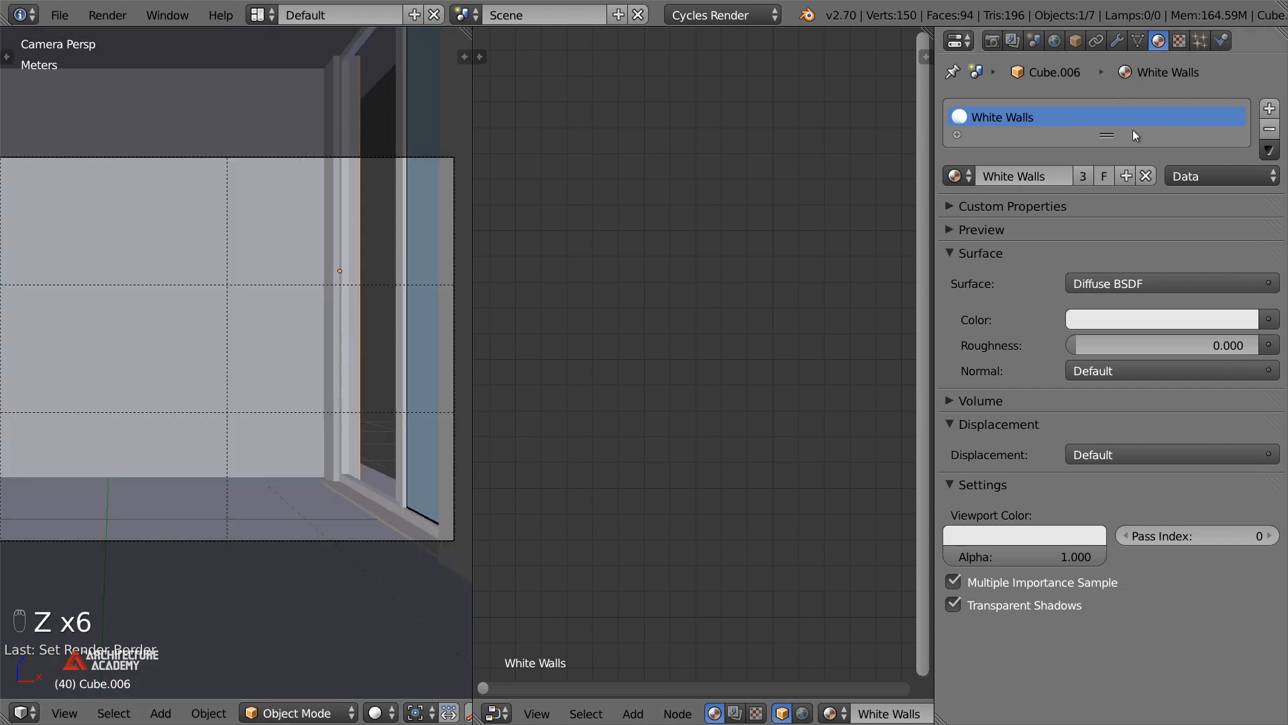
left_click(1269, 132)
left_click(1074, 172)
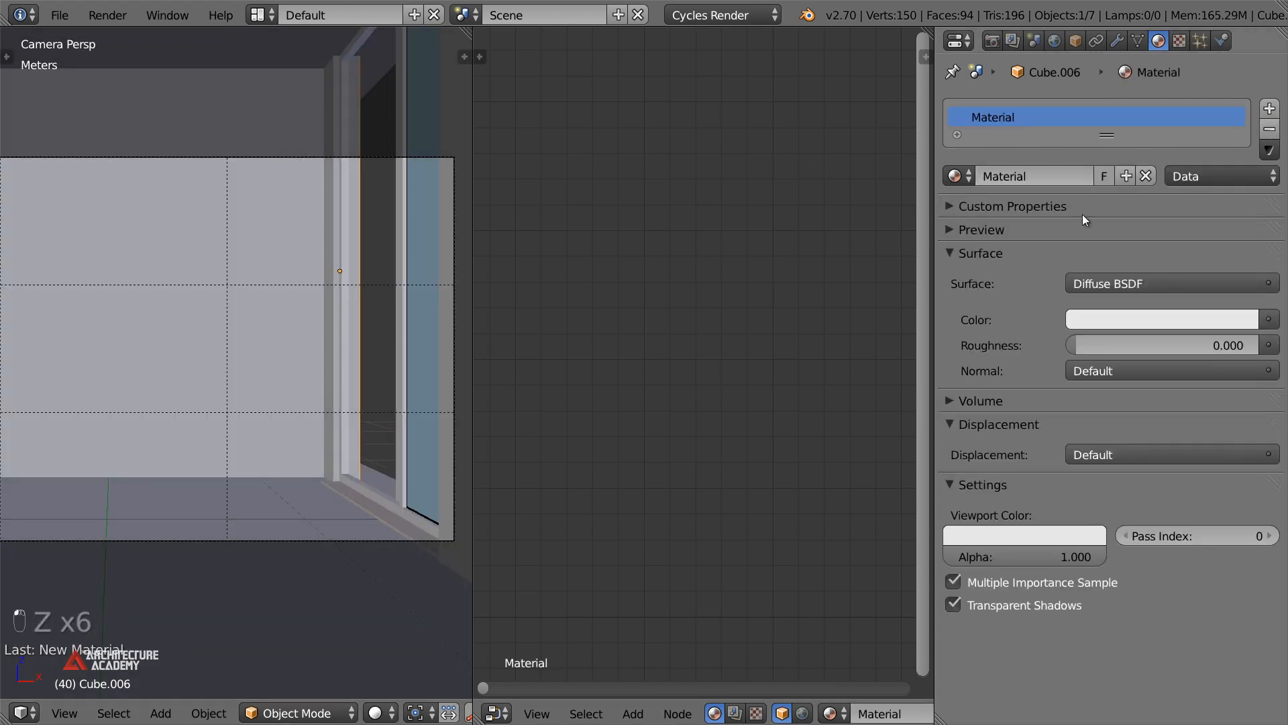
Set the new material's diffuse color to blue with hue 0.634, saturation 0.890 and value 0.404, and expand the 3D view over the node editor
left_click(1137, 320)
left_click_drag(1188, 69, 1242, 69)
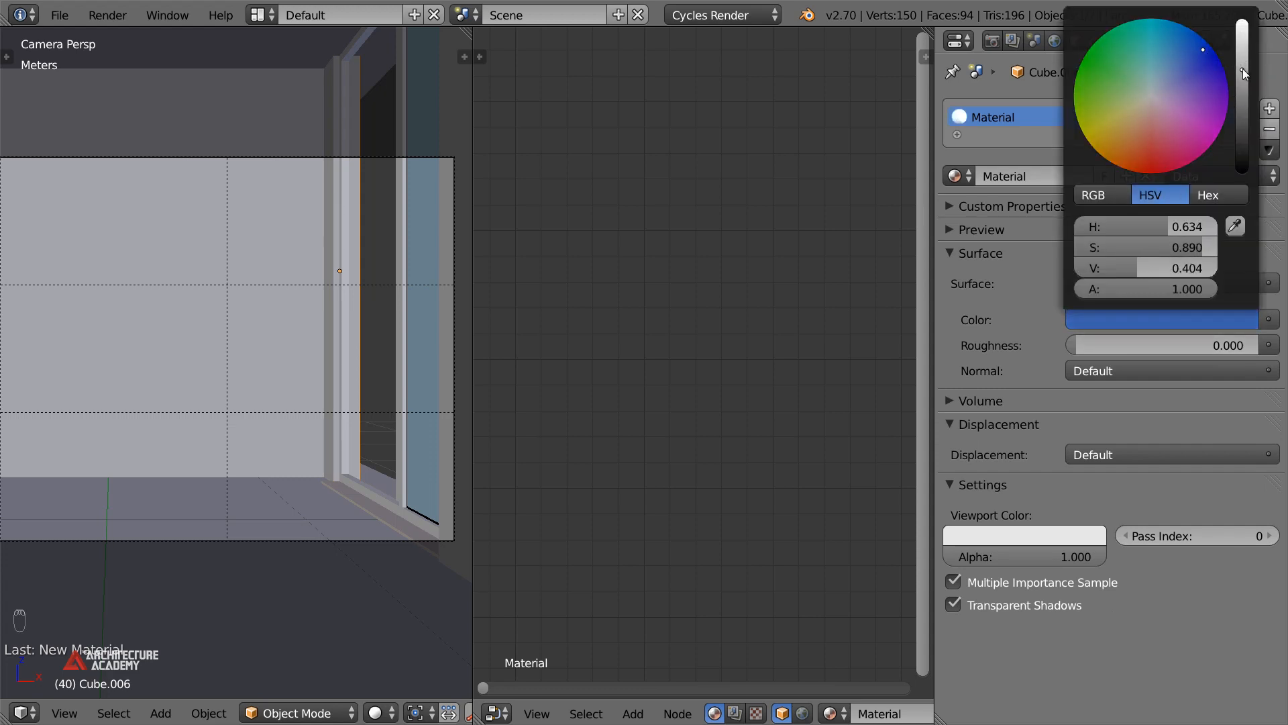
left_click_drag(469, 32, 547, 84)
scroll(590, 214, "down", 3)
middle_click_drag(600, 246, 650, 239, "shift")
Sample the material's blue diffuse color with the eyedropper to use as its viewport color
left_click(1099, 534)
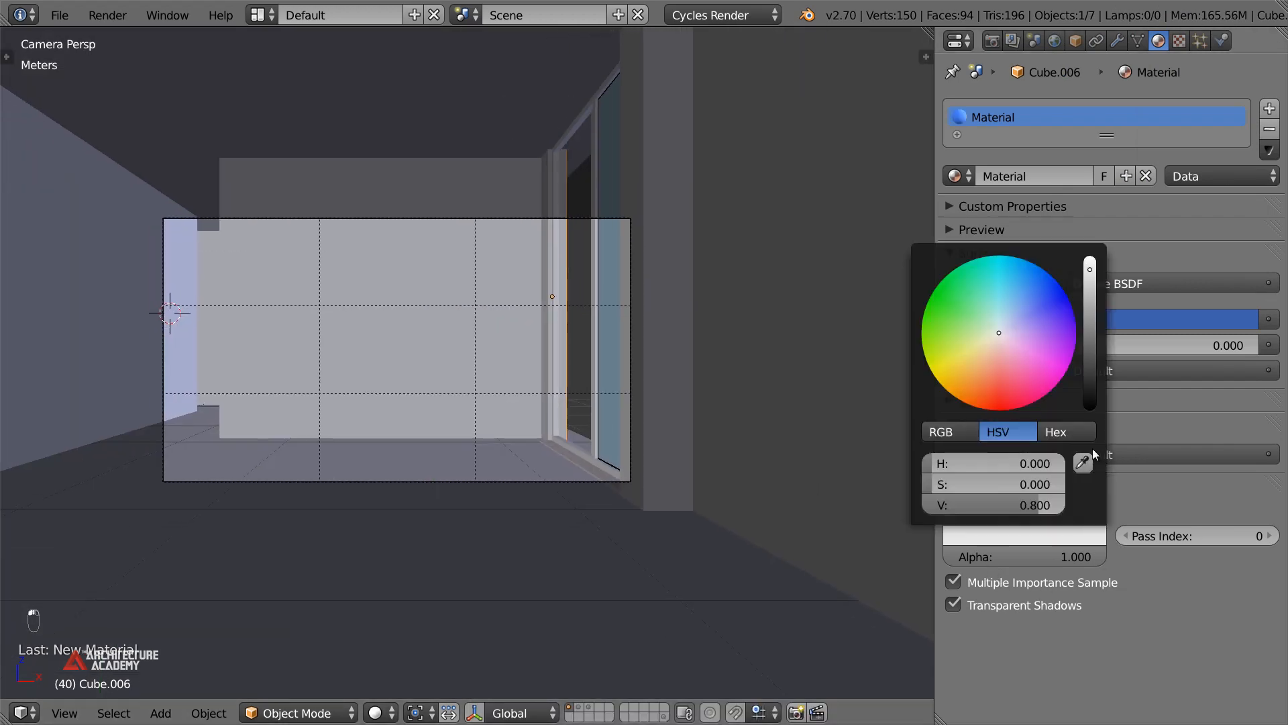
left_click(1086, 532)
left_click(1084, 460)
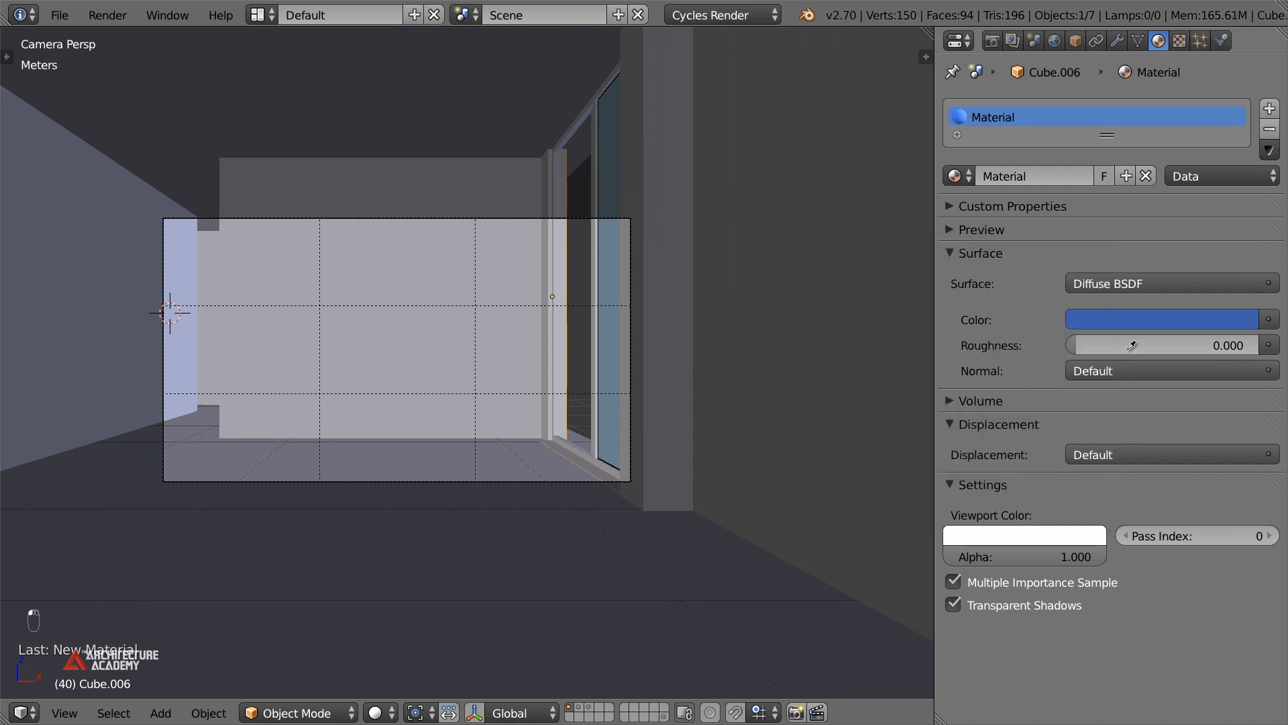
left_click(1125, 322)
Deselect everything and save over the existing tutorial2.blend file
scroll(597, 373, "up", 2)
key("a")
scroll(570, 373, "down", 3)
middle_click_drag(598, 373, 413, 369, "shift")
key("ctrl+s")
left_click(570, 369)
Add a Bevel modifier to the window wall and set its width to 1 cm
right_click(589, 353)
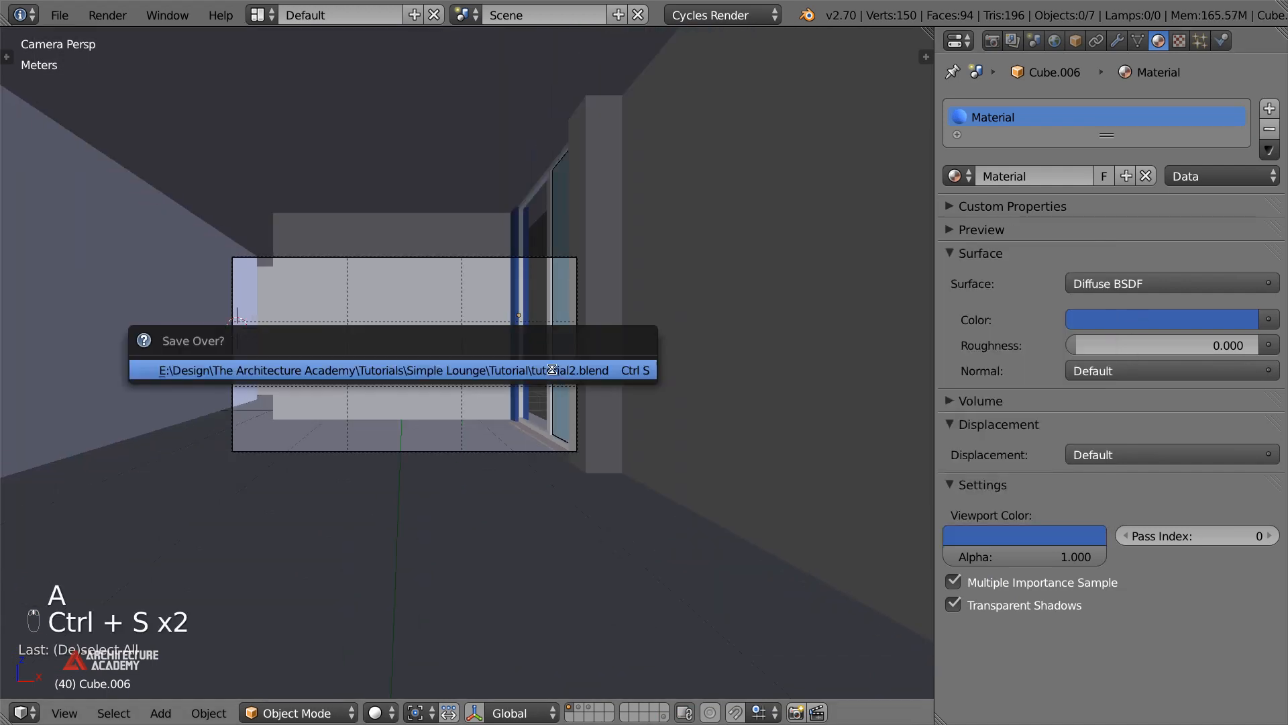
scroll(589, 353, "up", 4)
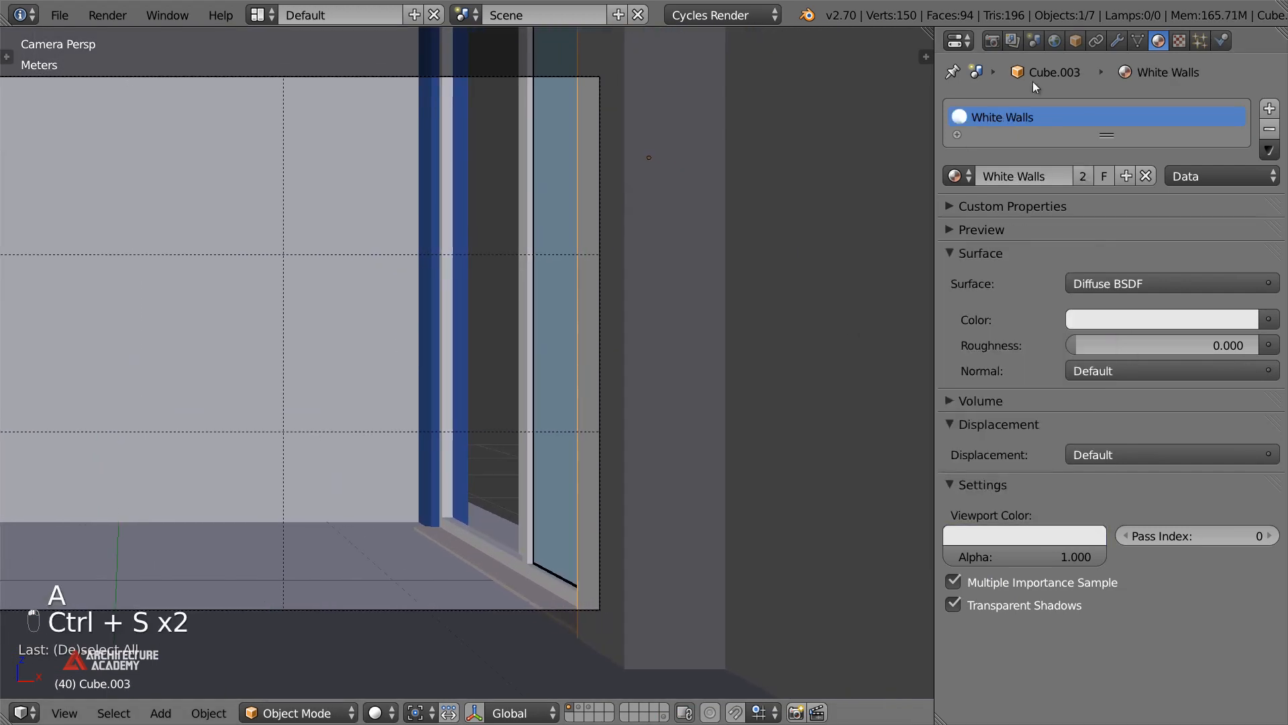
left_click(1115, 42)
left_click(1040, 107)
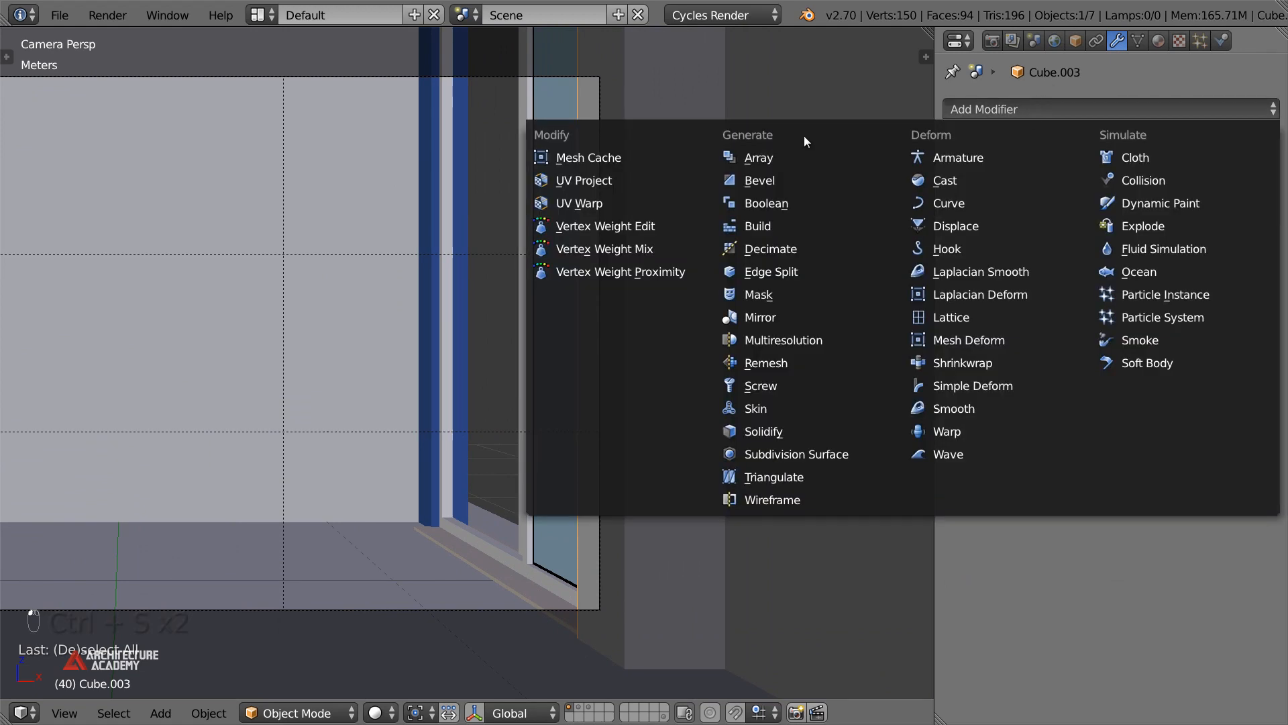
left_click(770, 181)
scroll(537, 369, "up", 3)
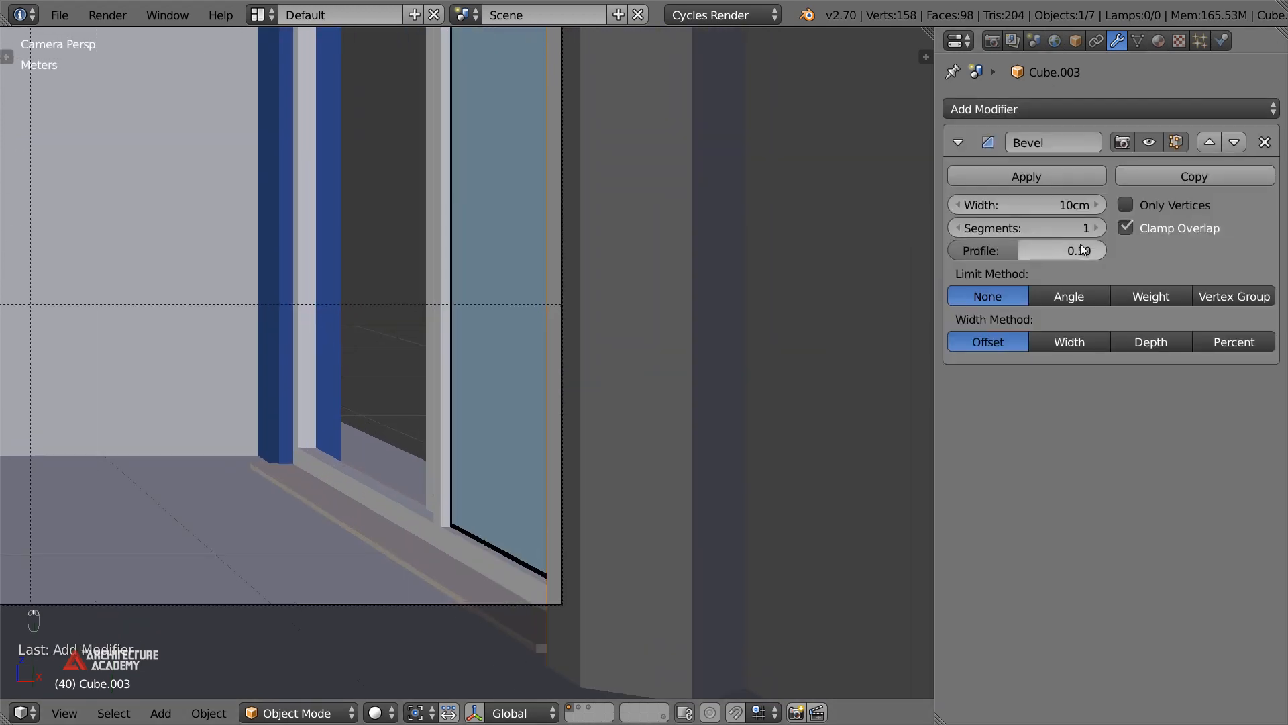
left_click_drag(1046, 200, 1098, 200)
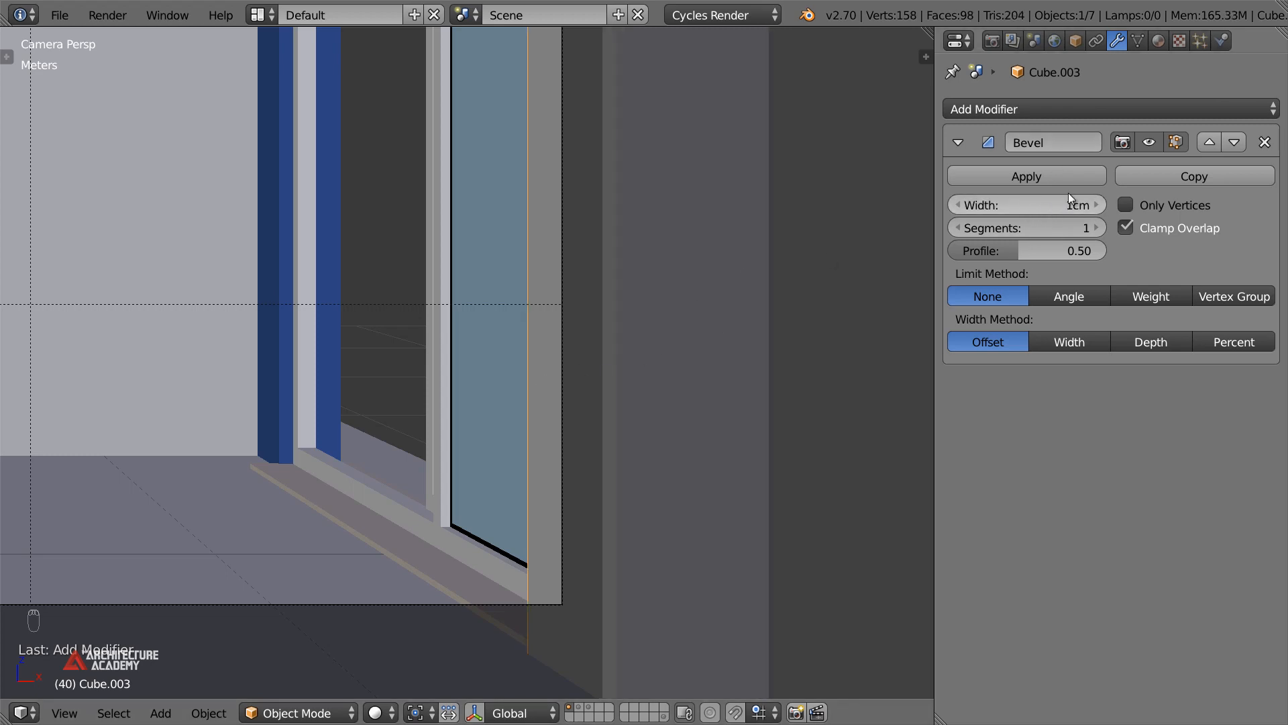
Apply the window wall's object transform and set its Bevel modifier to 6 segments
key("ctrl+a")
left_click(724, 330)
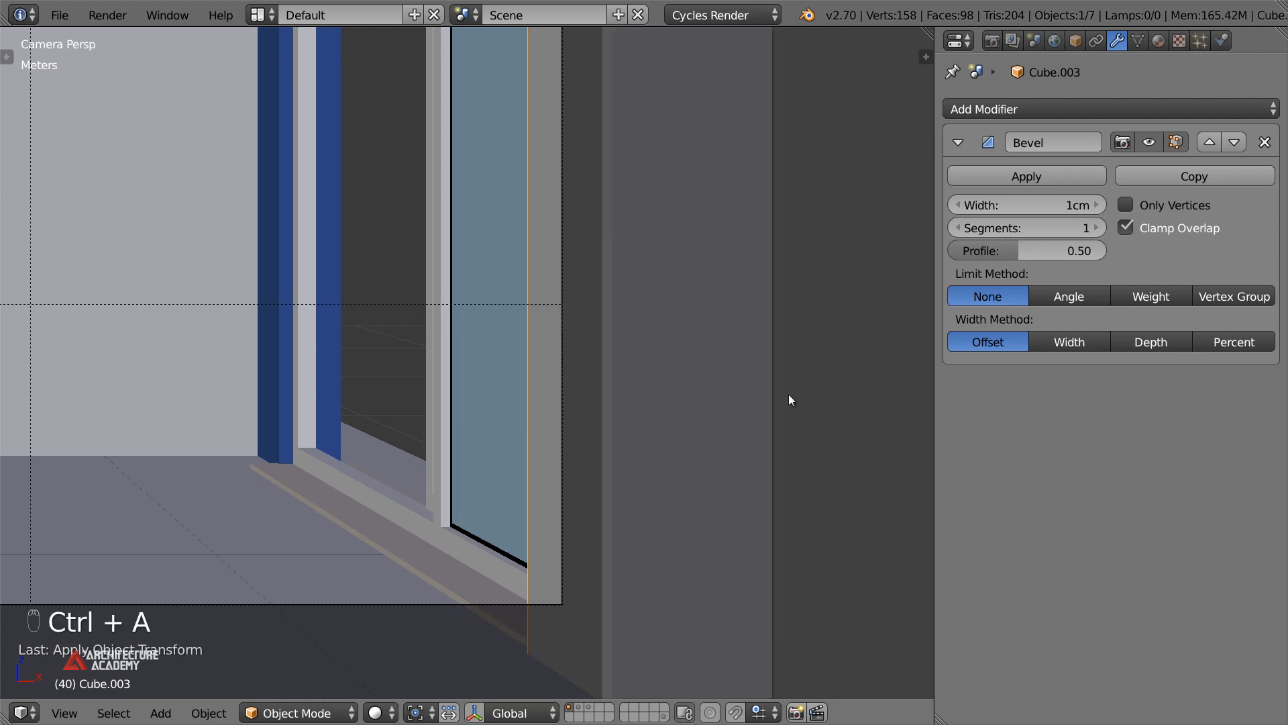
left_click(1098, 228)
left_click(1098, 228)
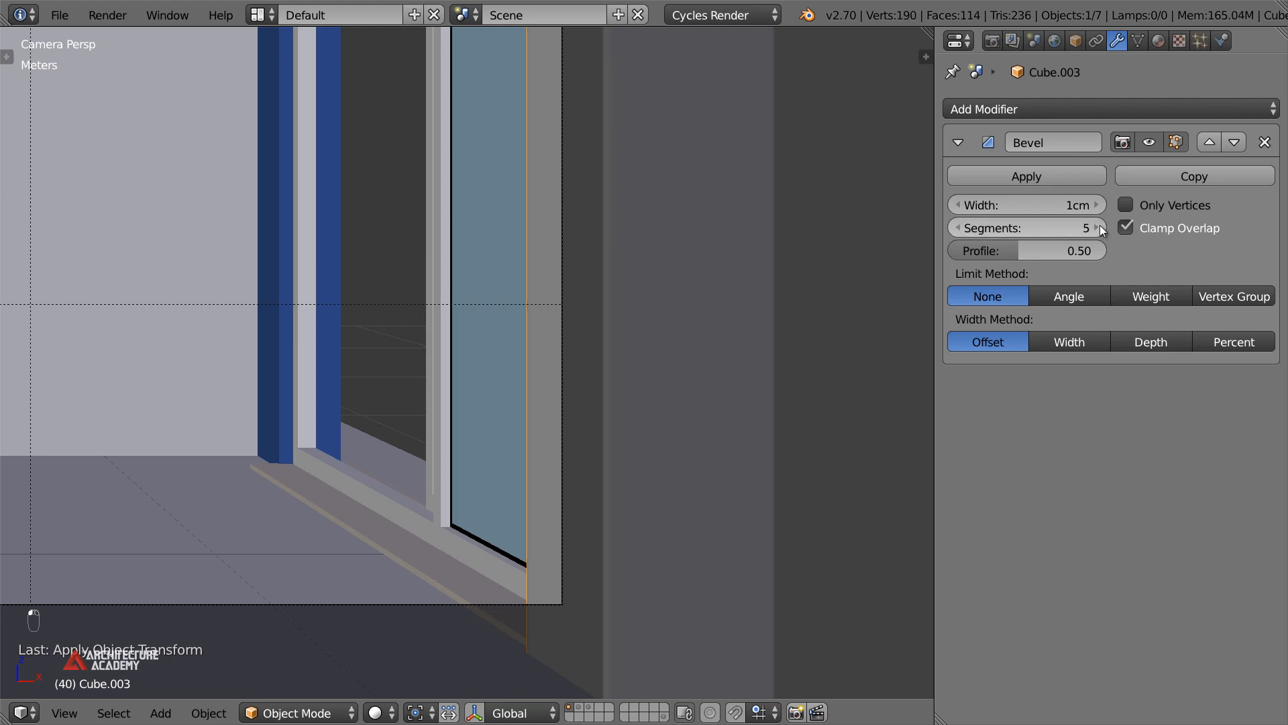
left_click(1097, 228)
scroll(720, 252, "up", 3)
scroll(557, 295, "down", 6)
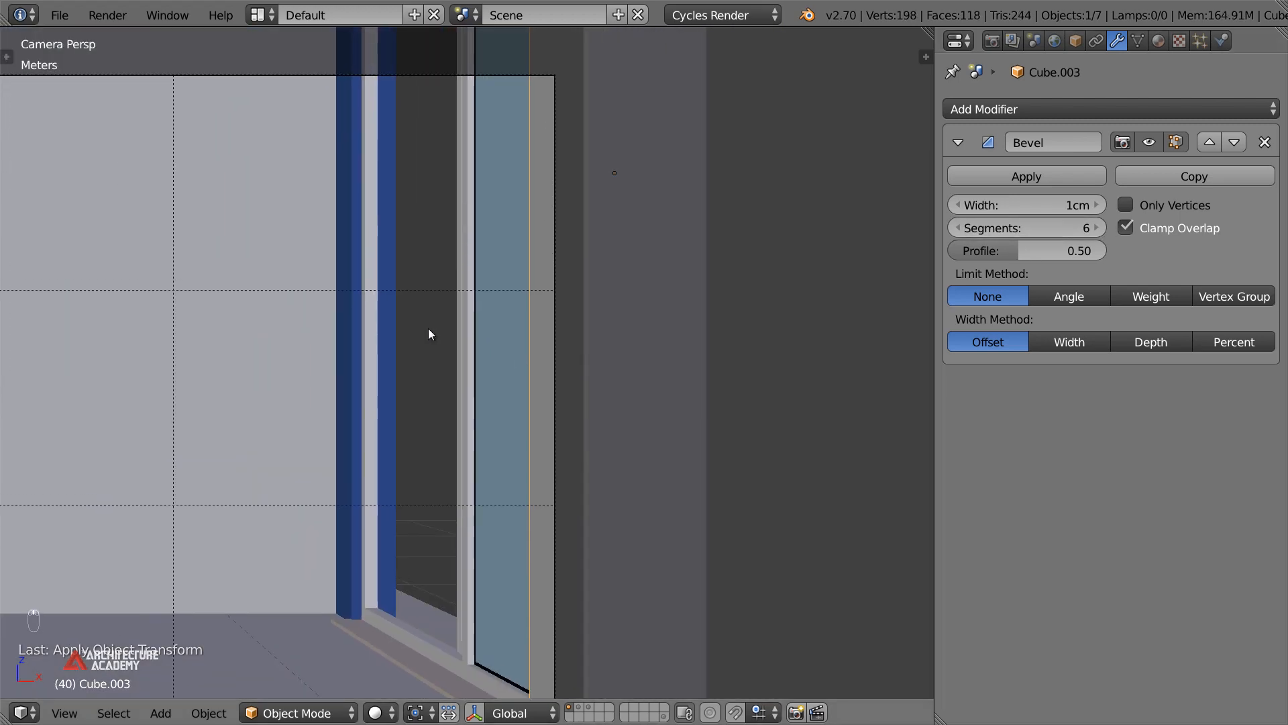
Apply the blue frame's object transform and link the window wall's Bevel modifier to it
right_click(403, 309)
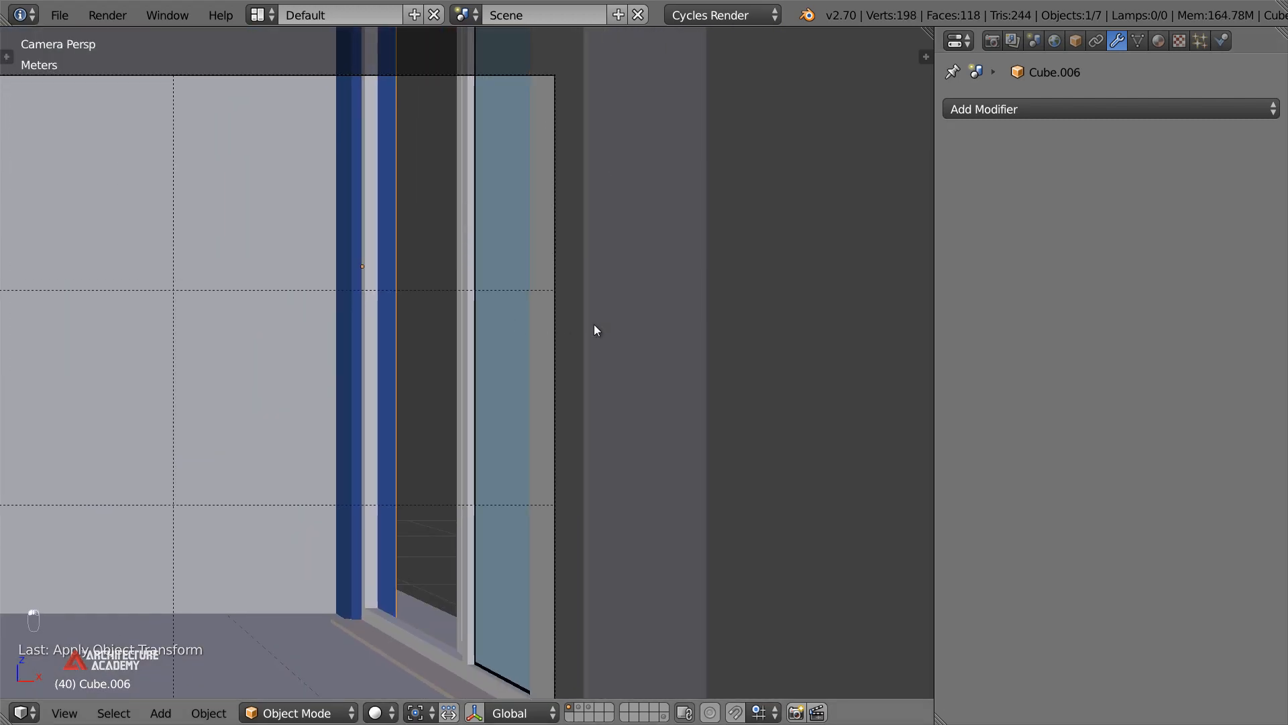
key("ctrl+a")
left_click(460, 366)
right_click(654, 349, "shift")
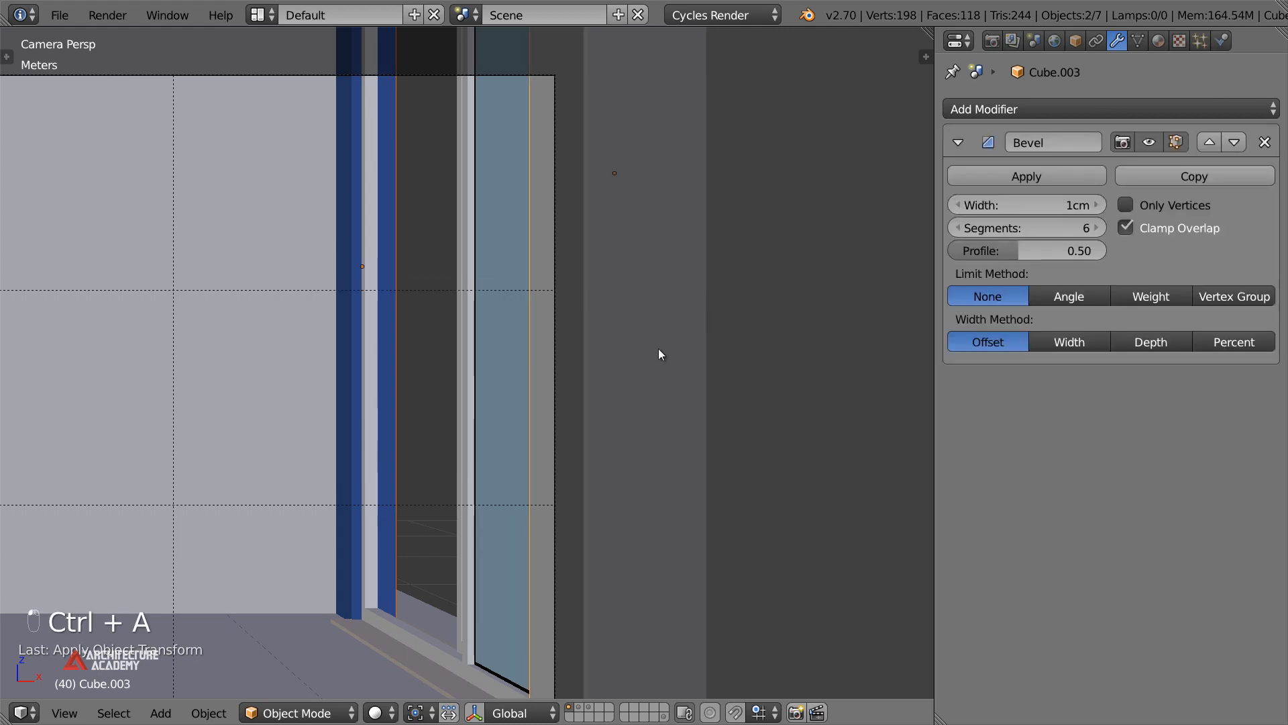
key("ctrl+l")
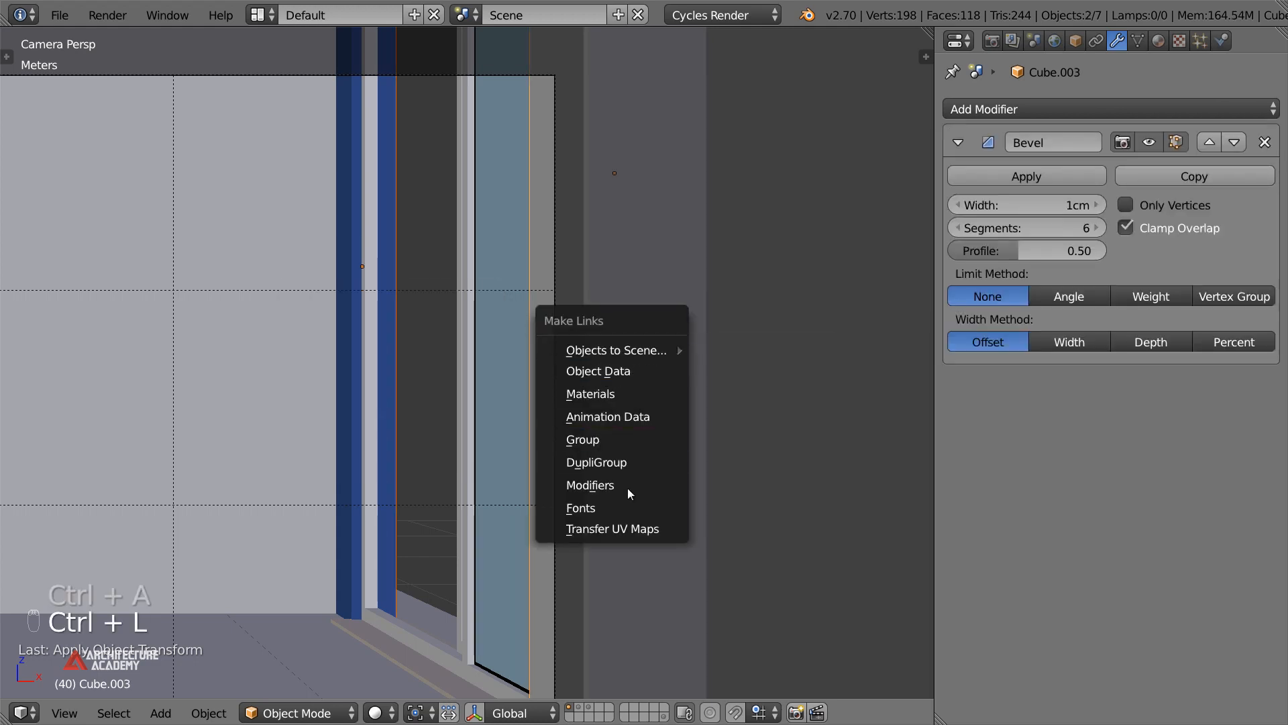
left_click(622, 485)
key("a")
middle_click_drag(404, 510, 461, 443, "shift")
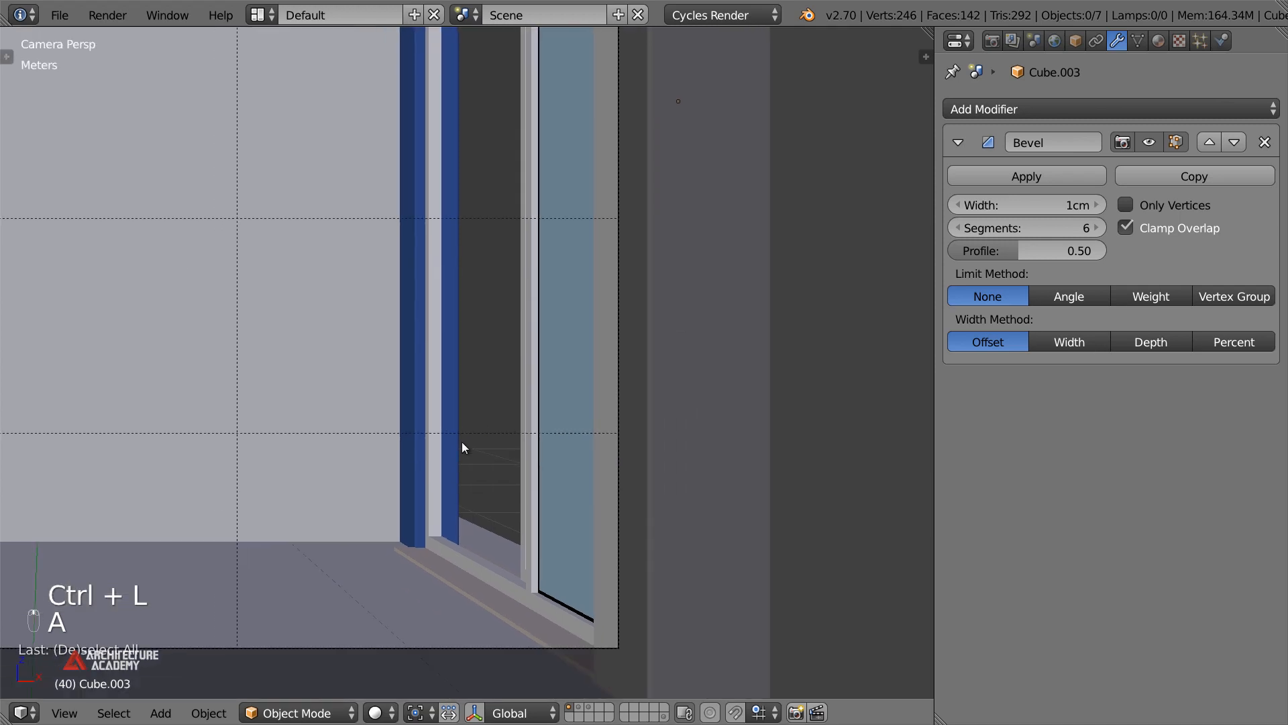
scroll(462, 437, "up", 2)
right_click(461, 417)
scroll(463, 412, "down", 6)
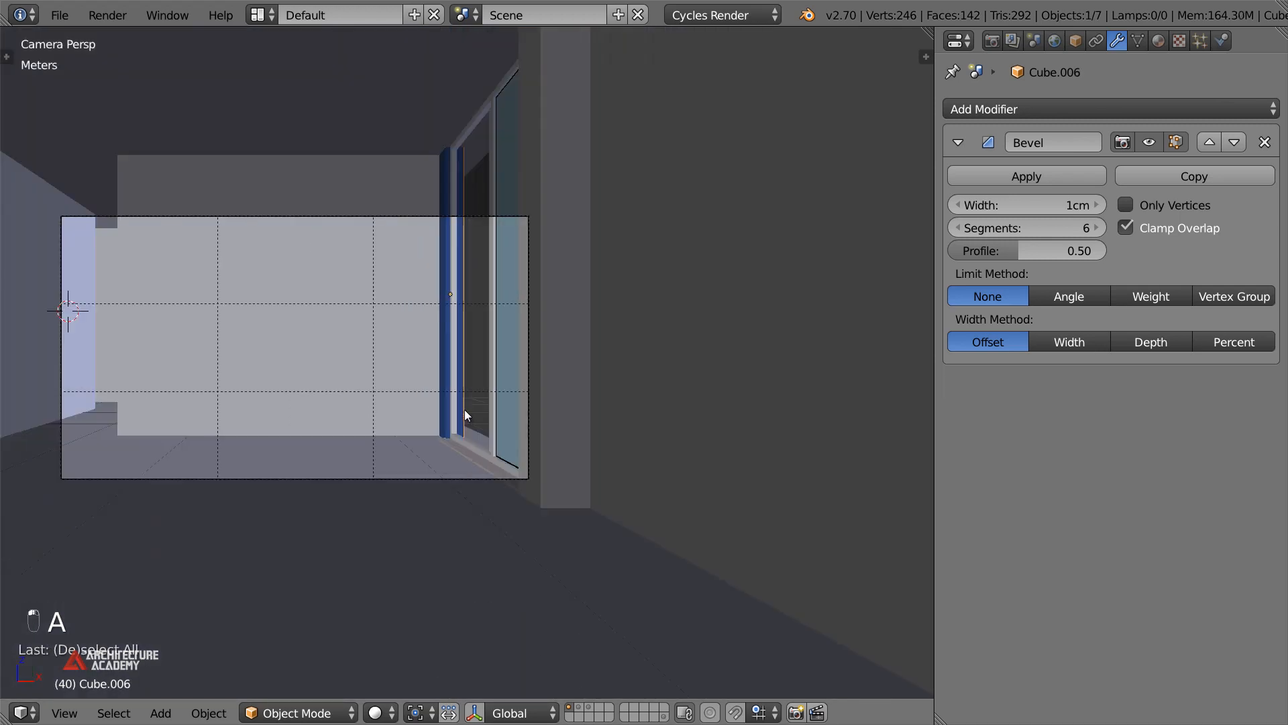
Show the curtain and furniture layers and save the file
scroll(464, 414, "up", 3)
key("a")
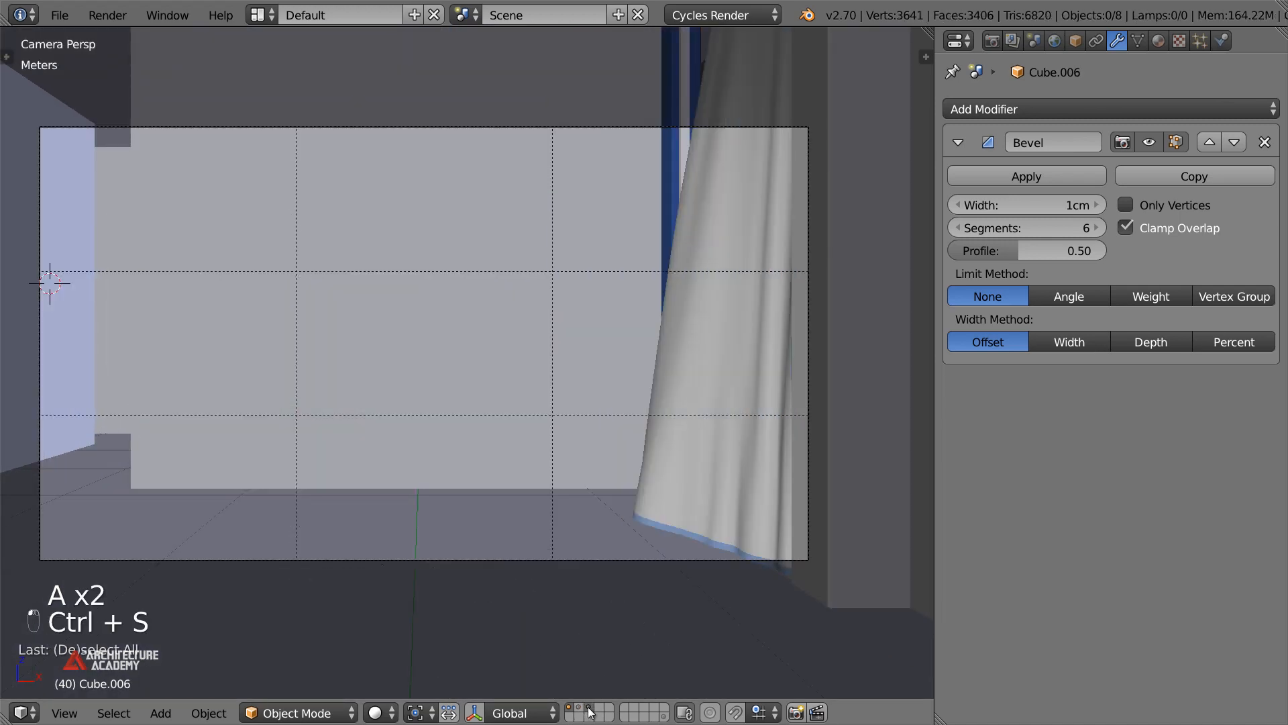
scroll(433, 421, "up", 3)
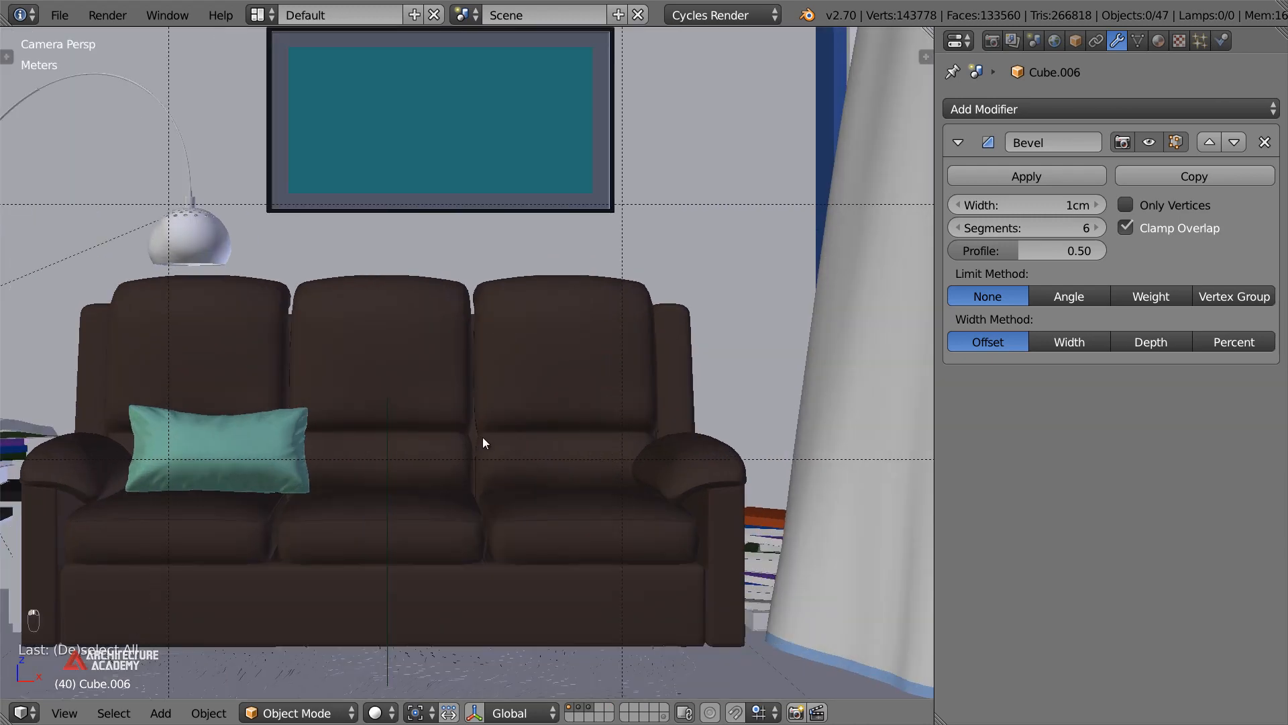
right_click(528, 444)
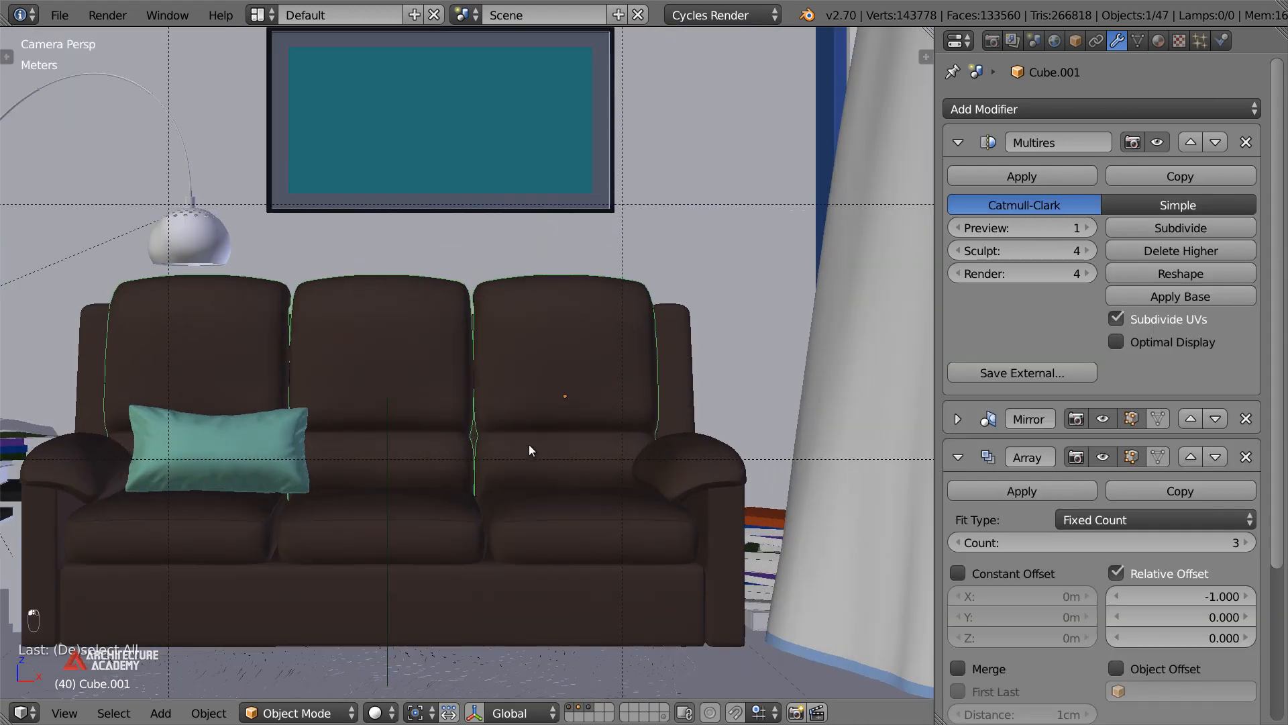
key("ctrl+s")
Examine the existing render result of the furnished lounge and return to the 3D view
scroll(407, 366, "down", 4)
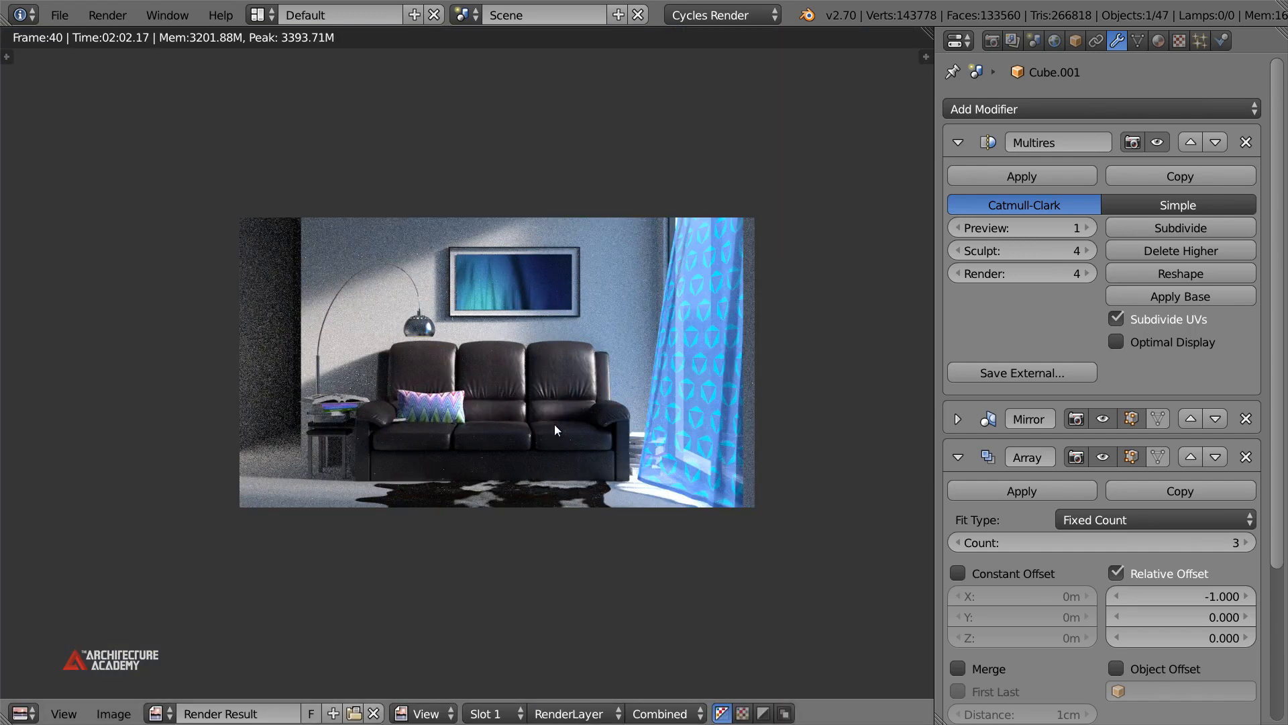
scroll(554, 424, "up", 2)
scroll(624, 450, "down", 1)
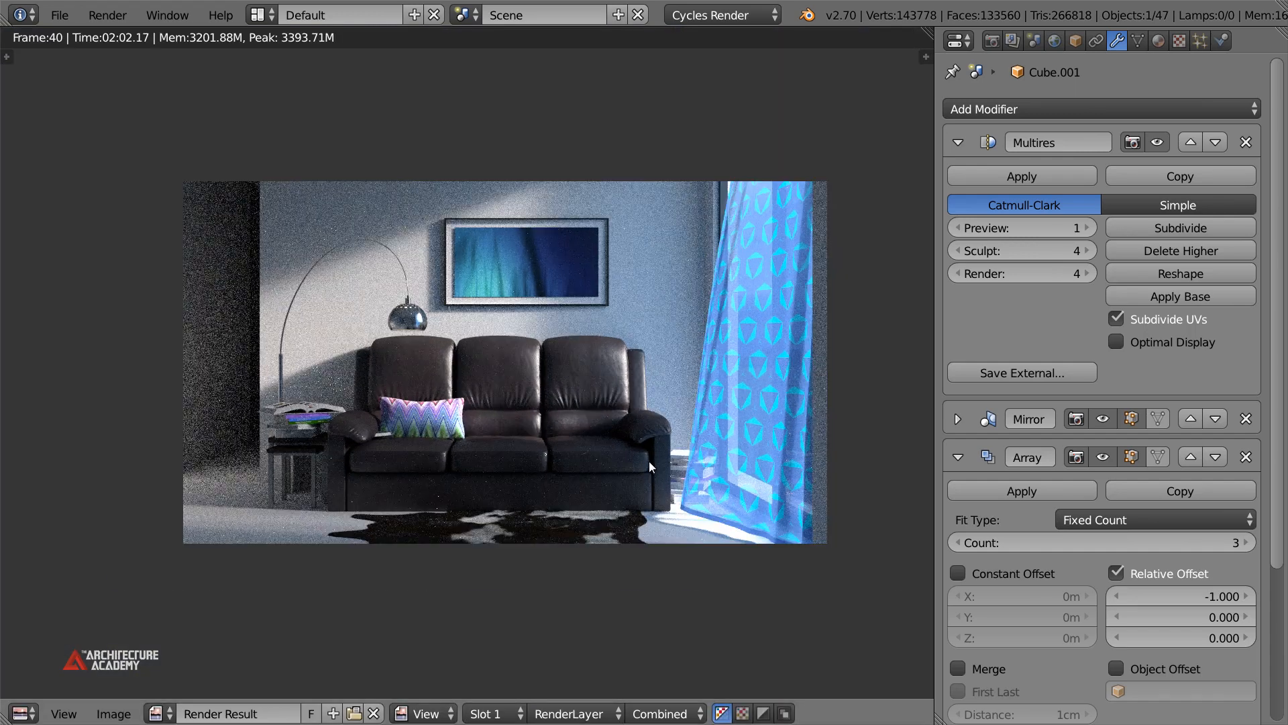
middle_click_drag(619, 436, 561, 435)
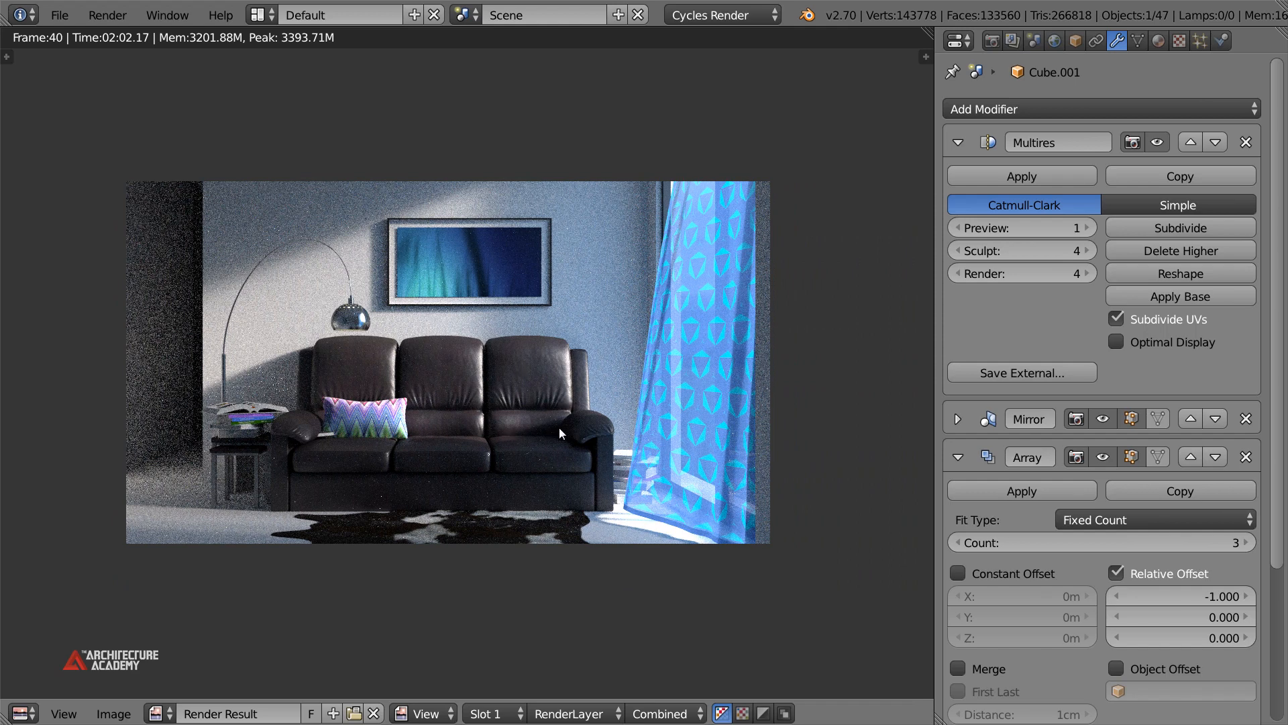
key("Escape")
Snap the 3D cursor to the sofa's back cushions and add a plane there
key("a")
scroll(581, 438, "down", 1)
right_click(533, 398)
key("shift+s")
left_click(538, 401)
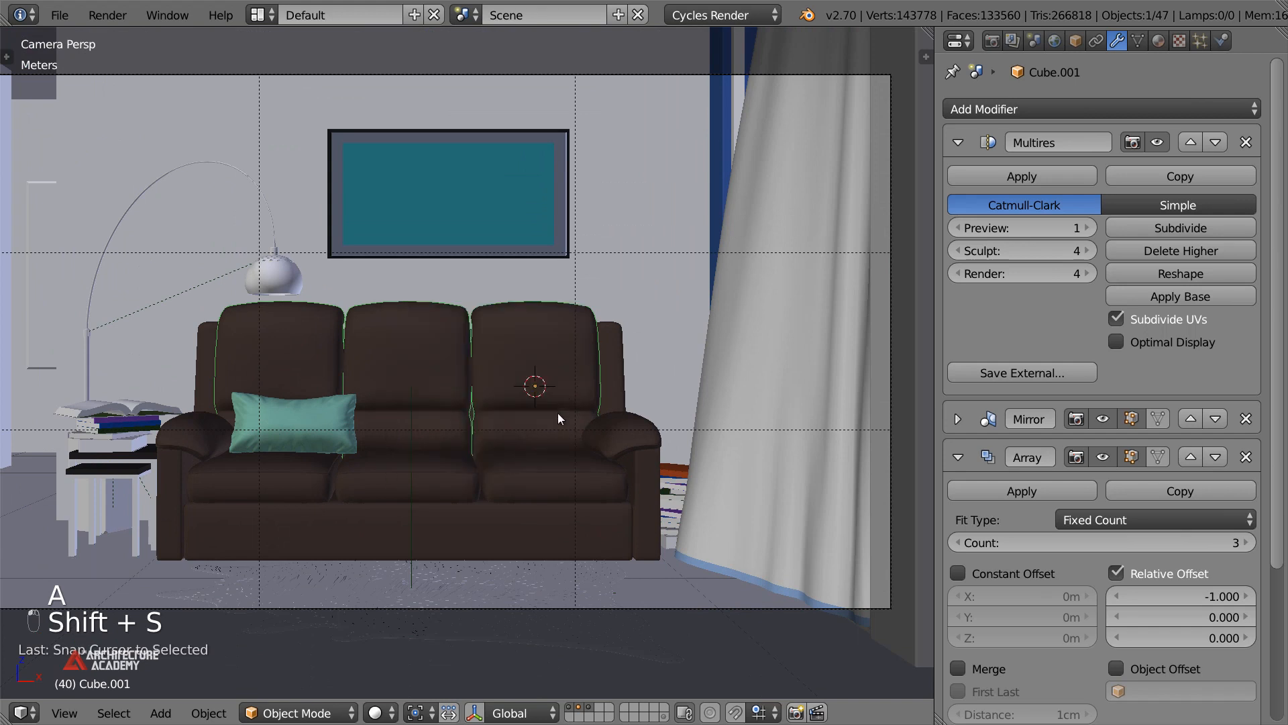
key("shift+a")
mouse_move(566, 407)
left_click(608, 407)
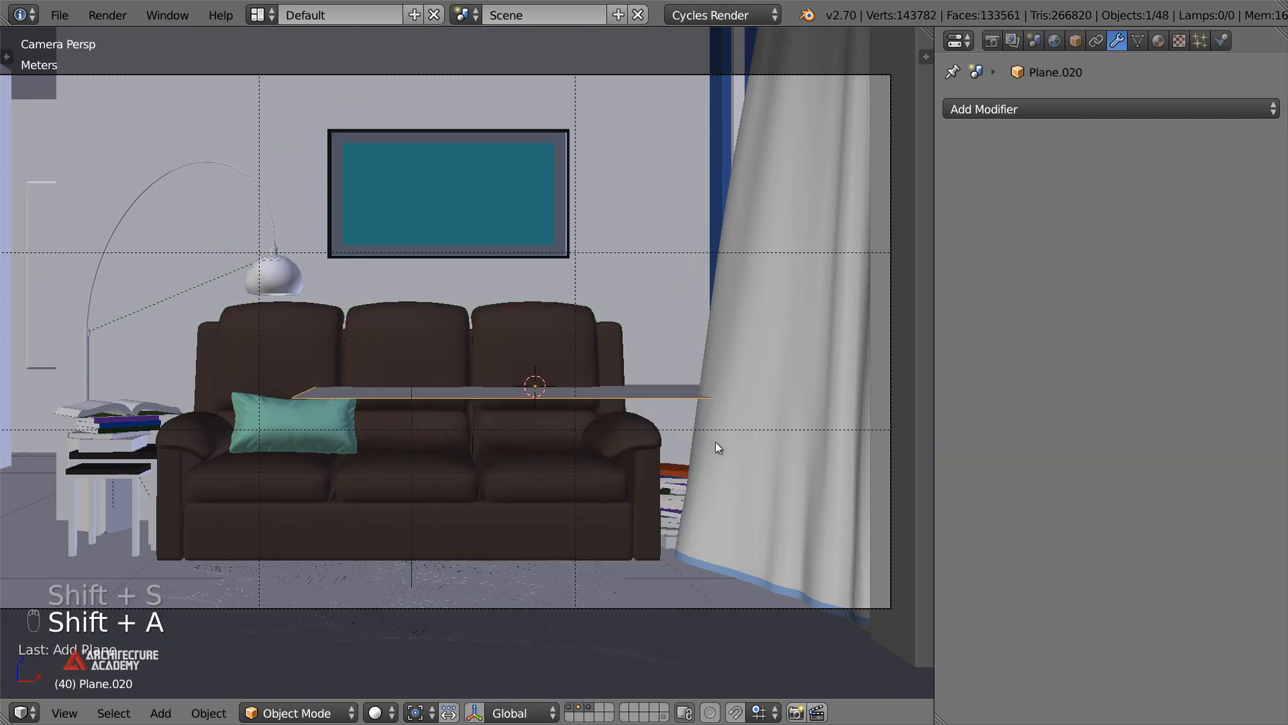
In top orthographic view of the furniture layer, scale the plane by 0.5 along Y and move it along Y toward the sofa's front
left_click(584, 712)
key("KP_7")
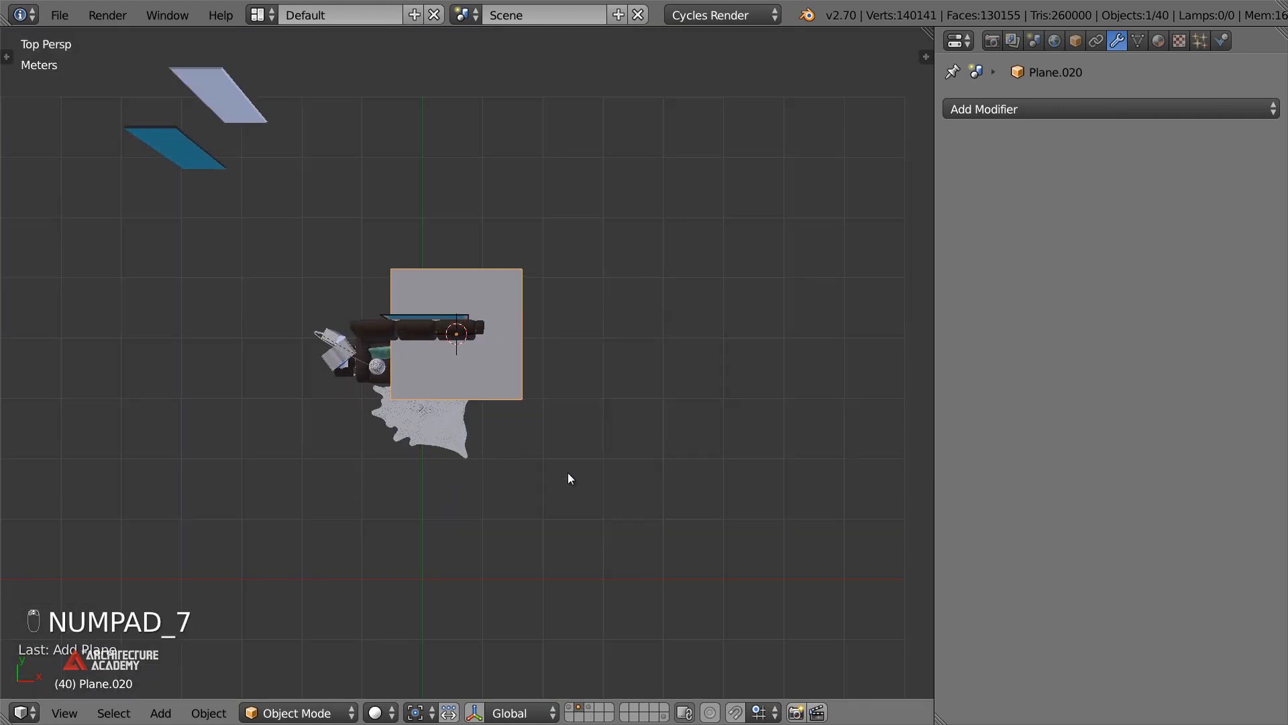
key("KP_5")
scroll(568, 479, "up", 6)
type("sy0.5")
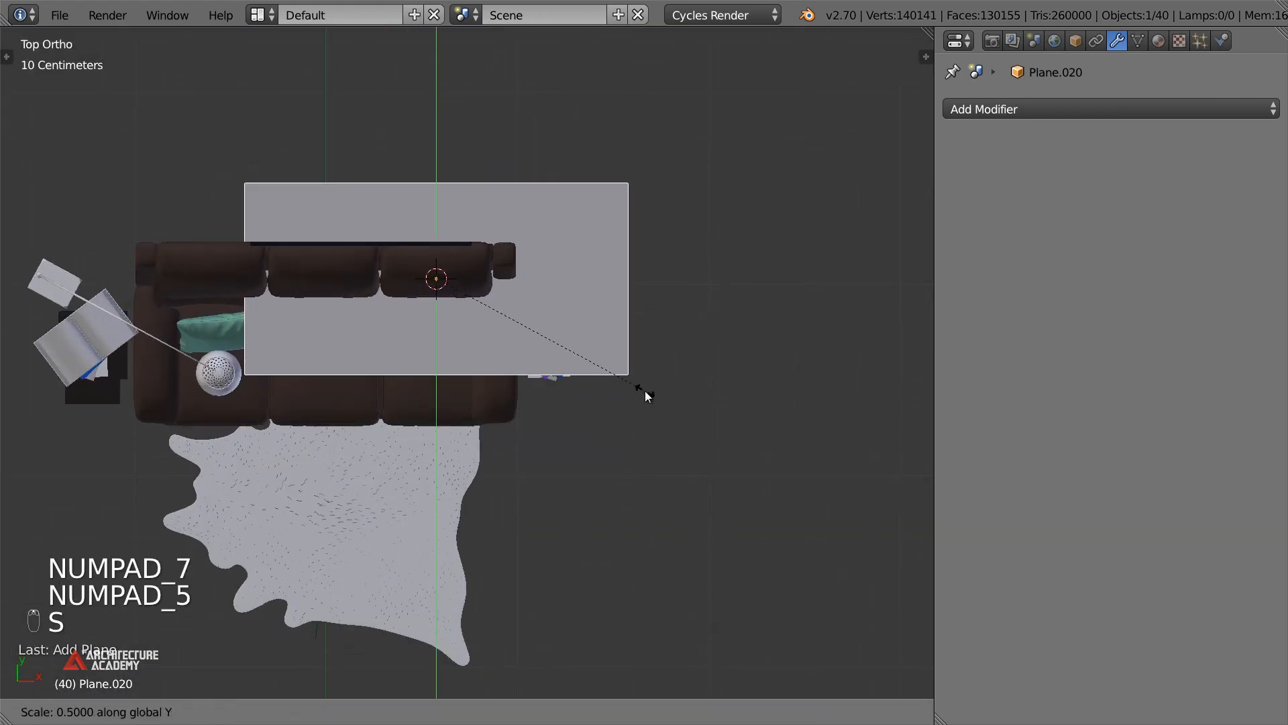
left_click(644, 391)
key("g")
key("y")
left_click(636, 443)
Cut the plane into two halves with a centered loop cut and select the whole mesh
key("Tab")
key("ctrl+r")
left_click(440, 315)
right_click(440, 315)
scroll(549, 350, "up", 3)
scroll(549, 350, "down", 3)
key("a")
key("a")
key("a")
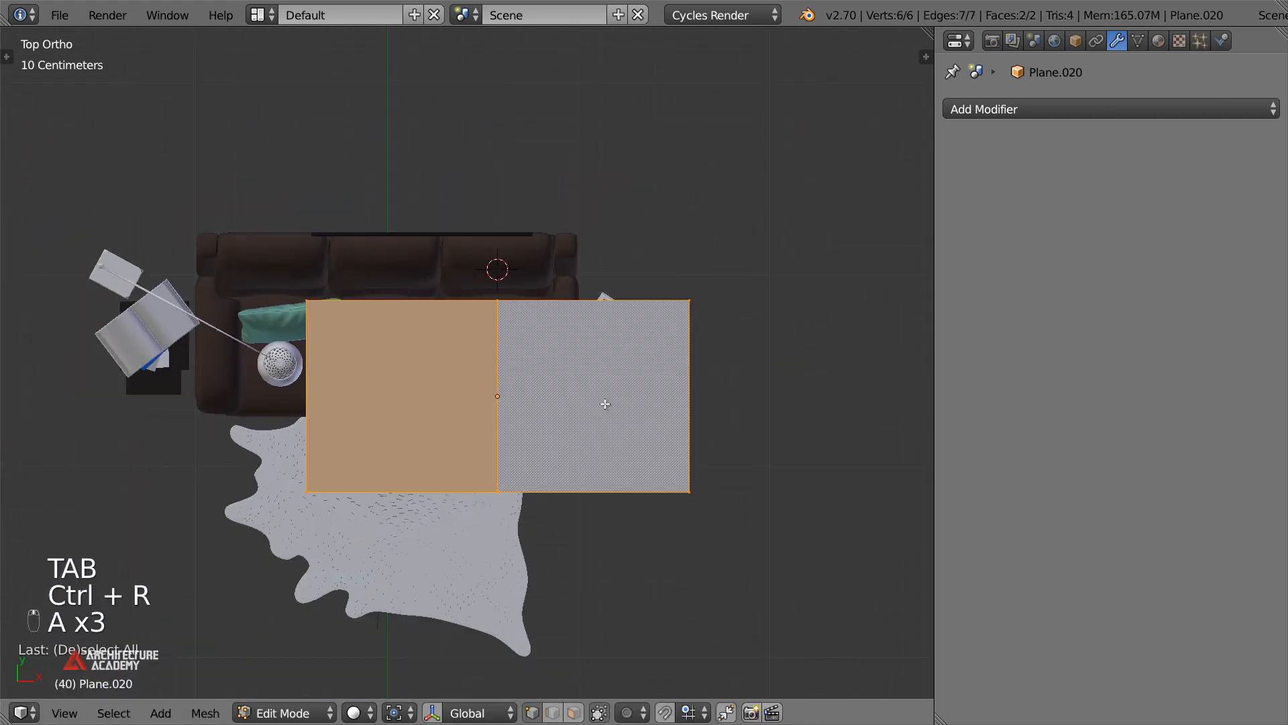
Subdivide the whole plane five times
key("w")
left_click(594, 234)
key("w")
left_click(593, 233)
key("w")
left_click(595, 232)
key("w")
left_click(595, 232)
key("w")
left_click(595, 231)
middle_click_drag(578, 327, 590, 260)
key("Tab")
middle_click_drag(598, 328, 610, 200, "shift")
key("Tab")
scroll(581, 238, "up", 2)
Undo the last two subdivisions of the plane and subdivide it twice again
key("ctrl+z")
key("ctrl+z")
key("w")
key("w")
left_click(661, 180)
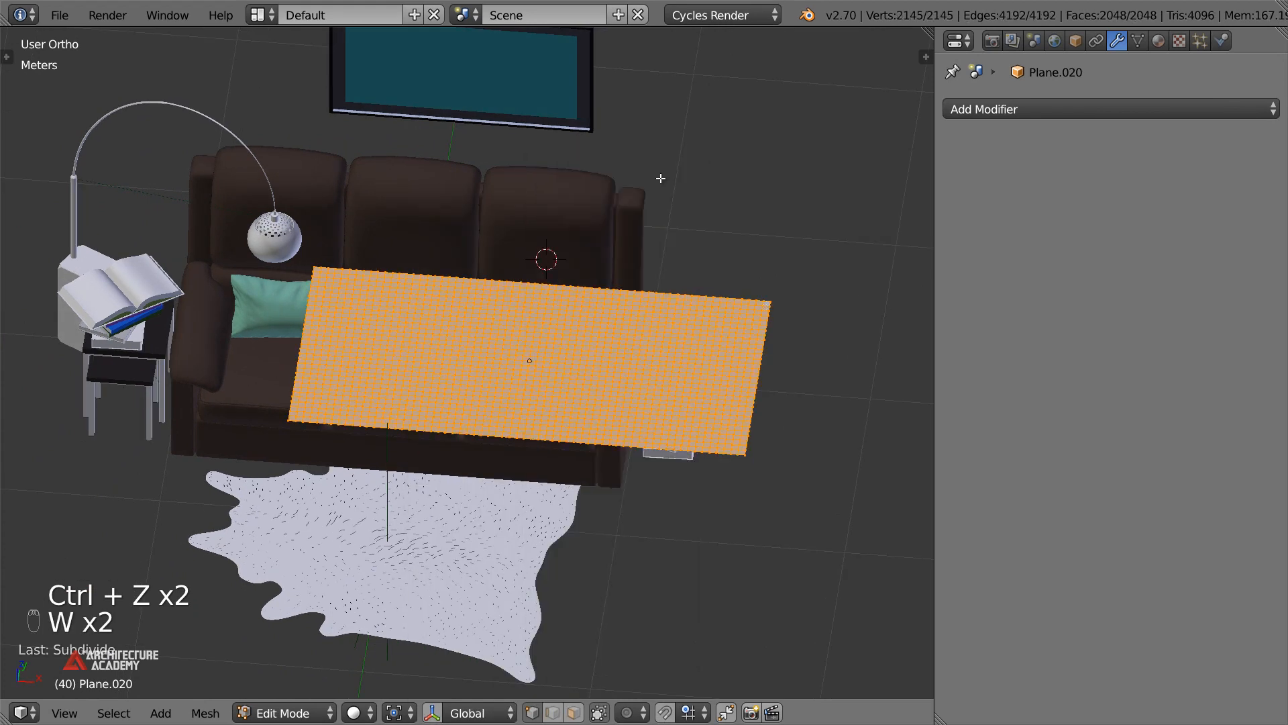
Select all outer boundary edges of the subdivided plane and crease them
right_click(444, 287, "alt")
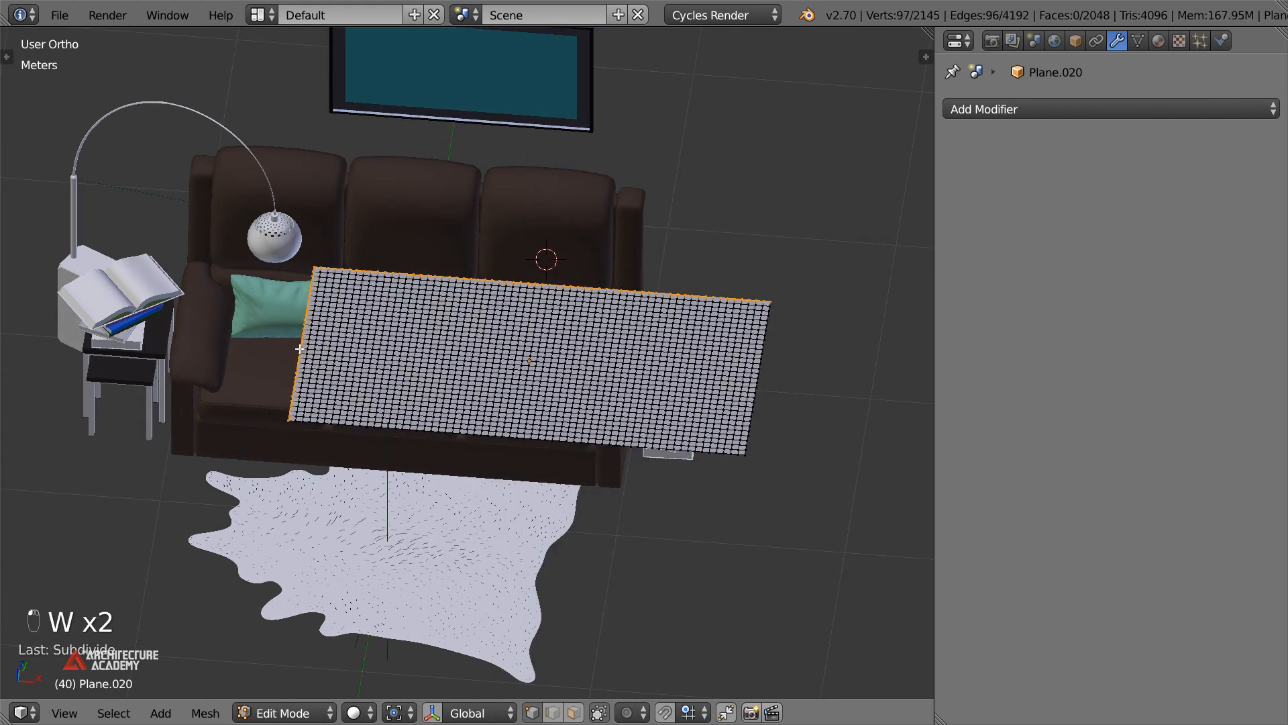
right_click(388, 438, "alt+shift")
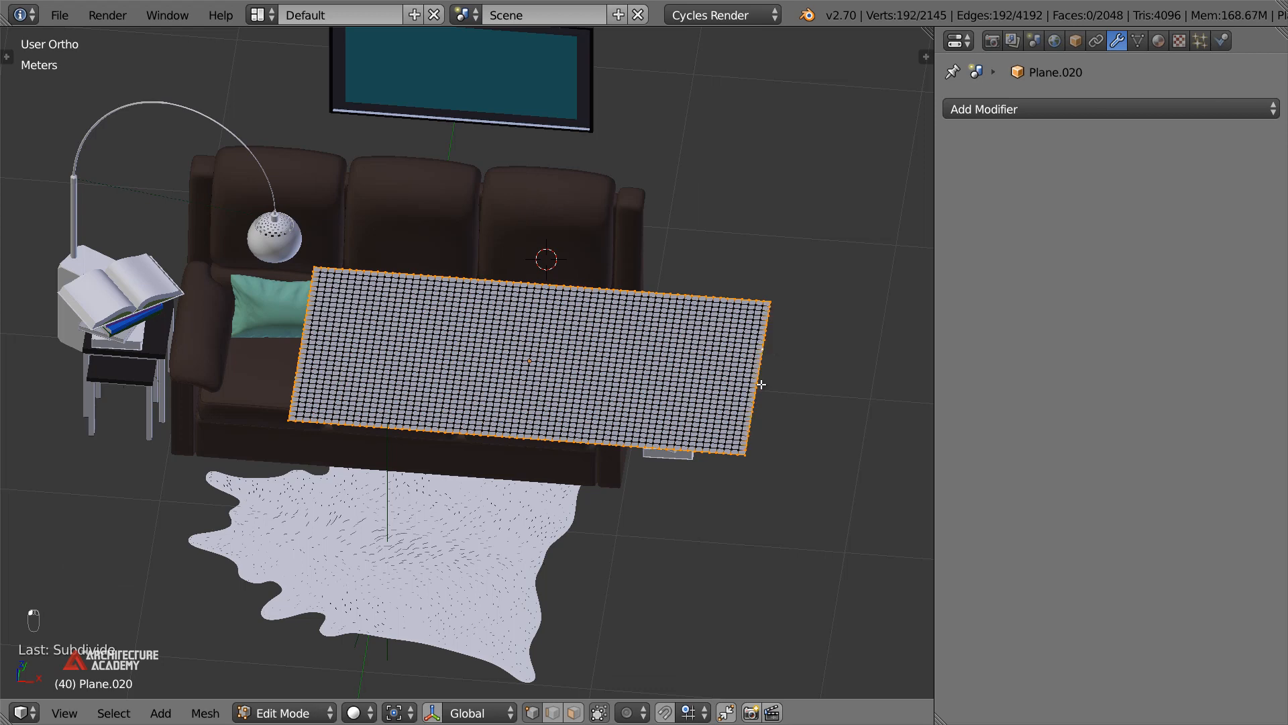
key("shift+e")
left_click(862, 639)
Scale the whole plane down uniformly in object mode from the front view
key("Tab")
middle_click_drag(710, 434, 639, 400)
middle_click_drag(488, 306, 583, 310)
key("Tab")
key("KP_1")
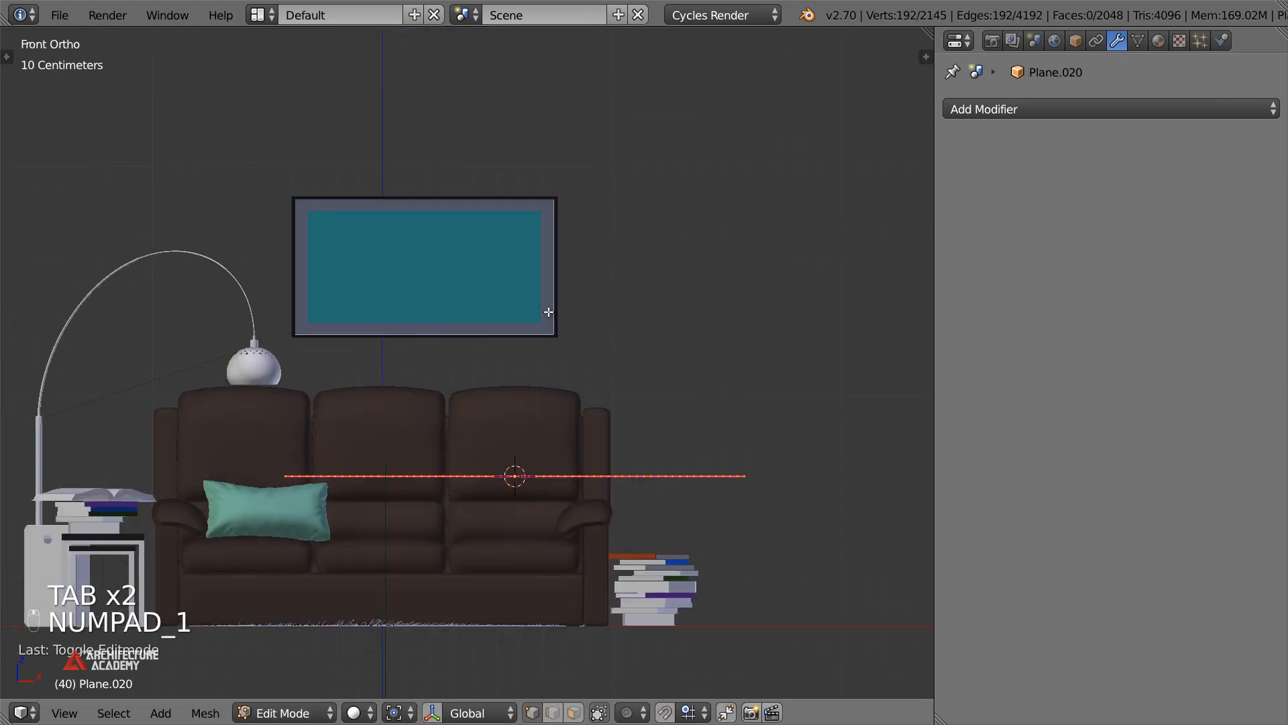
key("Tab")
key("s")
left_click(730, 530)
middle_click_drag(730, 530, 612, 513)
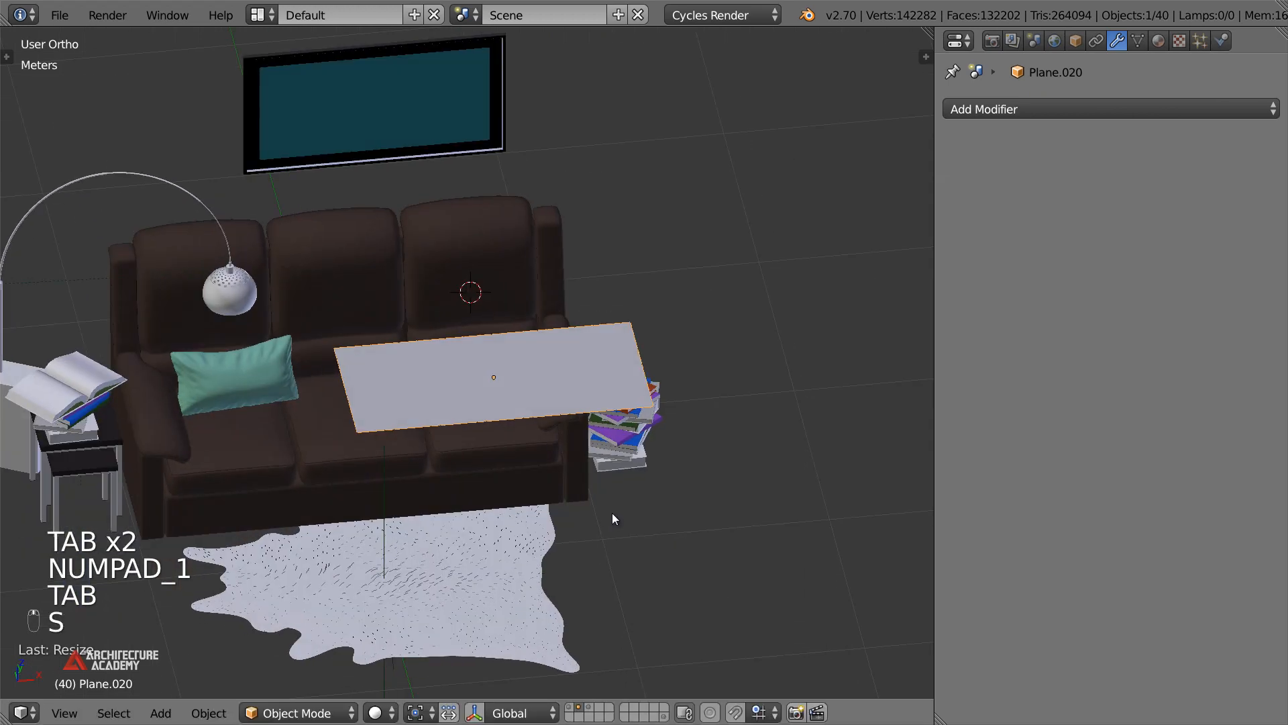
In front wireframe view, box-select the plane's left half and rotate and move it into a fold above the right half
key("Tab")
key("KP_1")
key("a")
key("a")
scroll(452, 440, "up", 2)
key("a")
key("a")
key("a")
key("z")
key("b")
left_click_drag(270, 440, 505, 595)
key("r")
key("g")
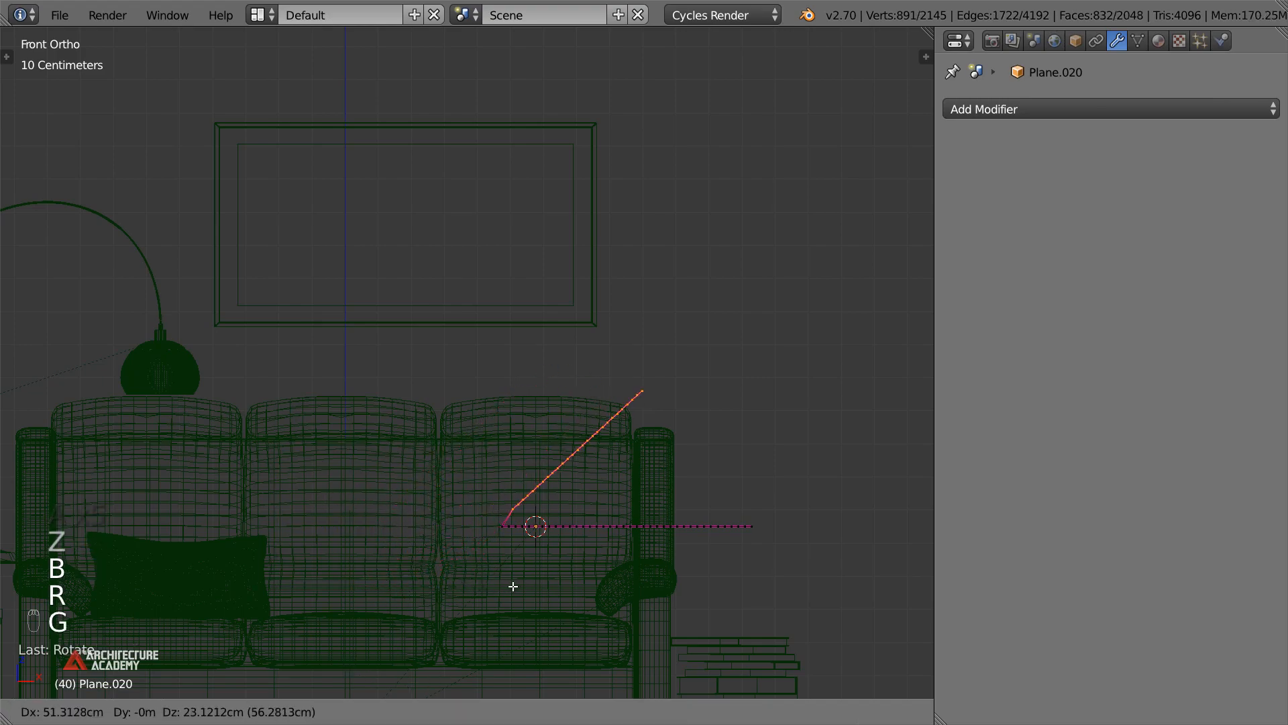
left_click(503, 553)
key("r")
left_click(702, 505)
Adjust the folded half's rotation and position over the other half, shifting it slightly along the global X axis
middle_click_drag(701, 506, 647, 584)
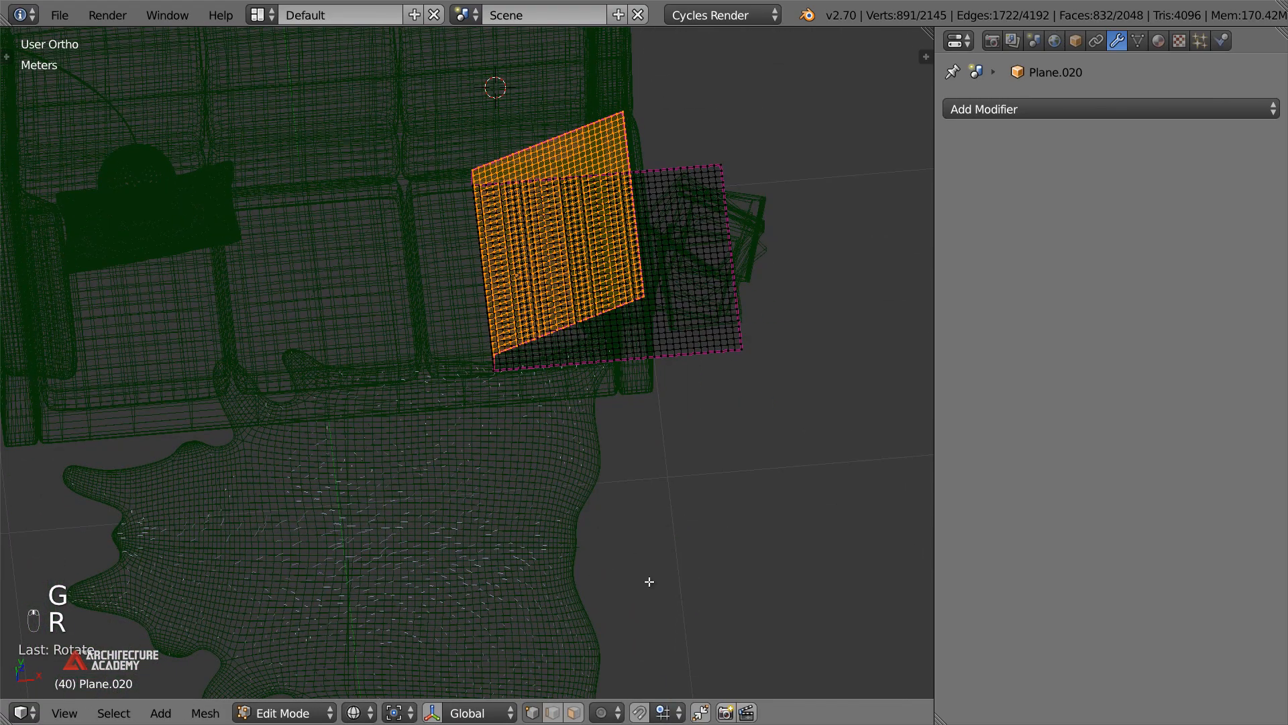
key("KP_7")
middle_click_drag(678, 193, 594, 285, "shift")
key("r")
key("g")
left_click(650, 317)
key("g")
key("g")
middle_click(586, 302)
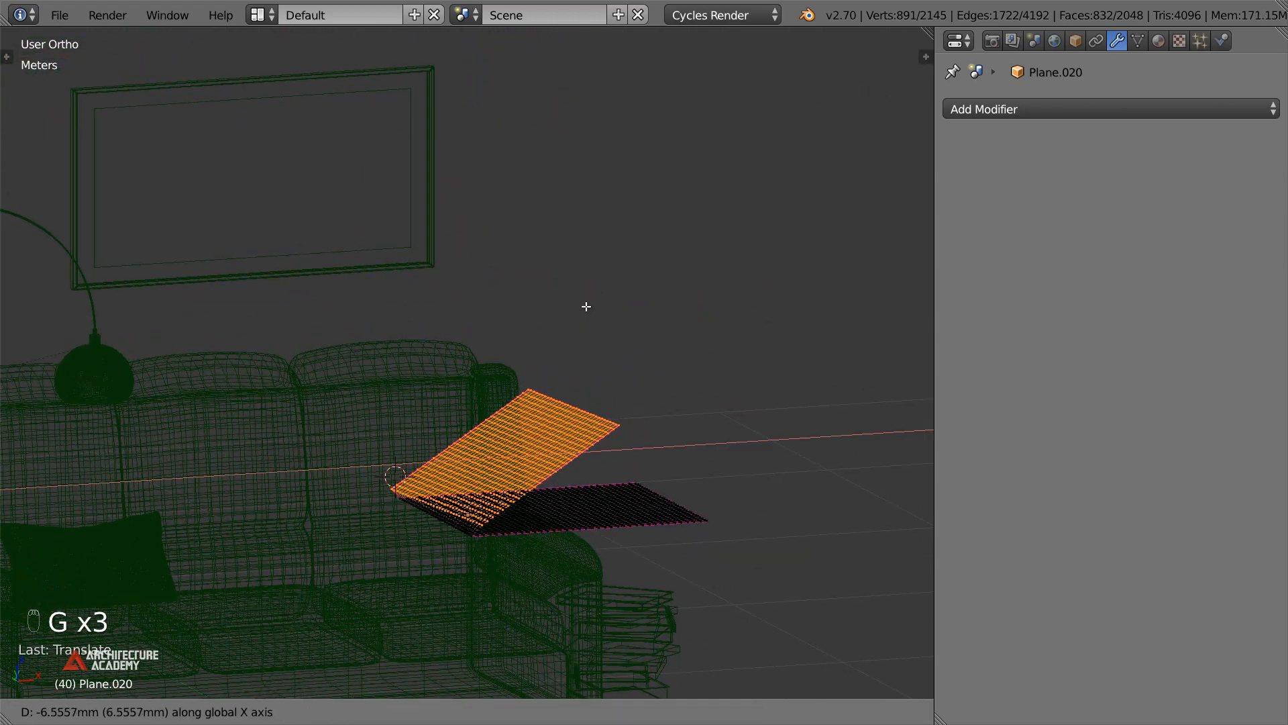
key("g")
left_click(586, 306)
key("z")
scroll(587, 308, "up", 5)
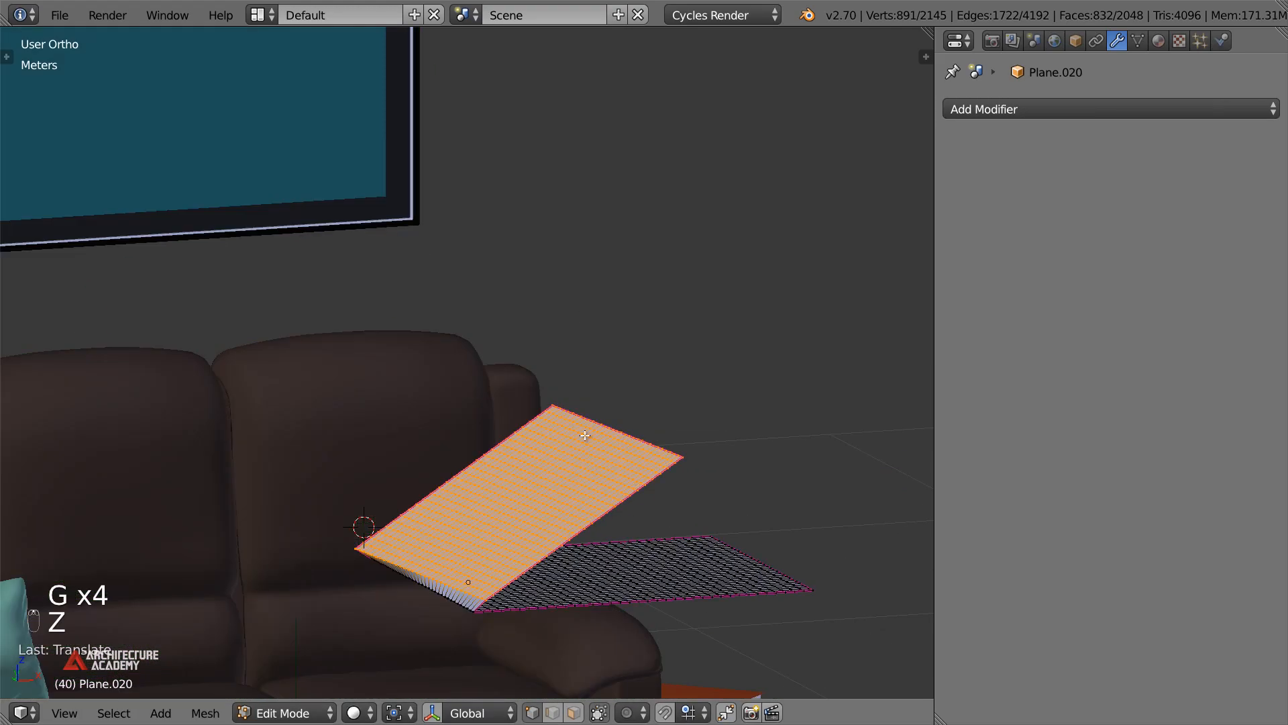
Undo all the rotations and moves that folded the plane's left half
scroll(587, 381, "down", 8)
key("ctrl+z")
key("ctrl+z")
key("ctrl+z")
key("ctrl+z")
key("ctrl+z")
key("ctrl+z")
key("ctrl+z")
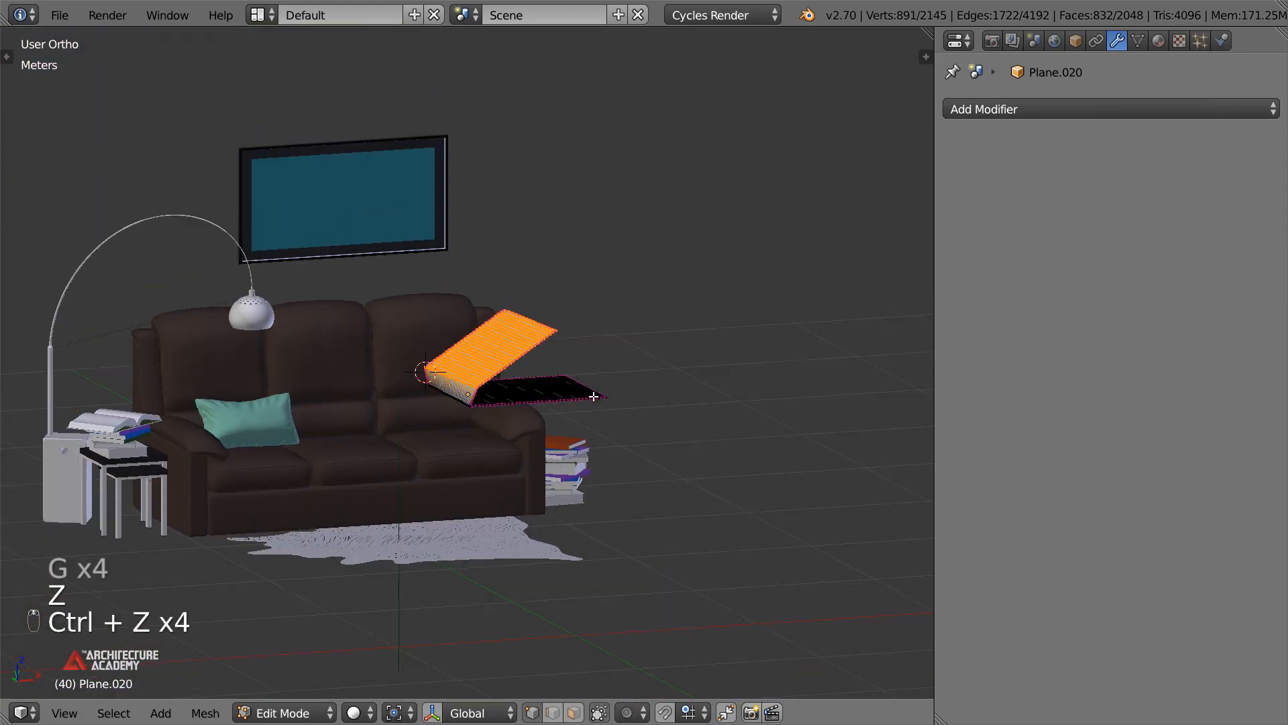
key("ctrl+z")
key("ctrl+z")
key("ctrl+z")
key("ctrl+z")
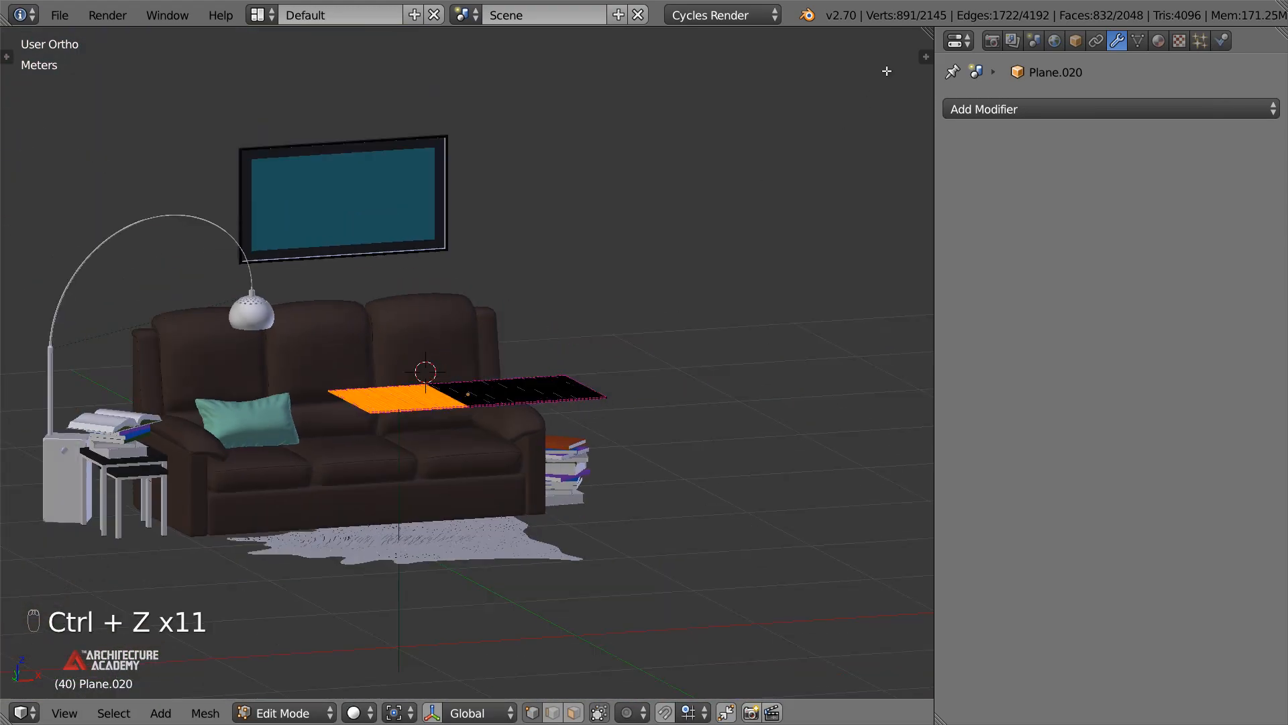
Split the 3D view vertically and turn the new area into a UV/Image Editor
left_click_drag(923, 32, 523, 302)
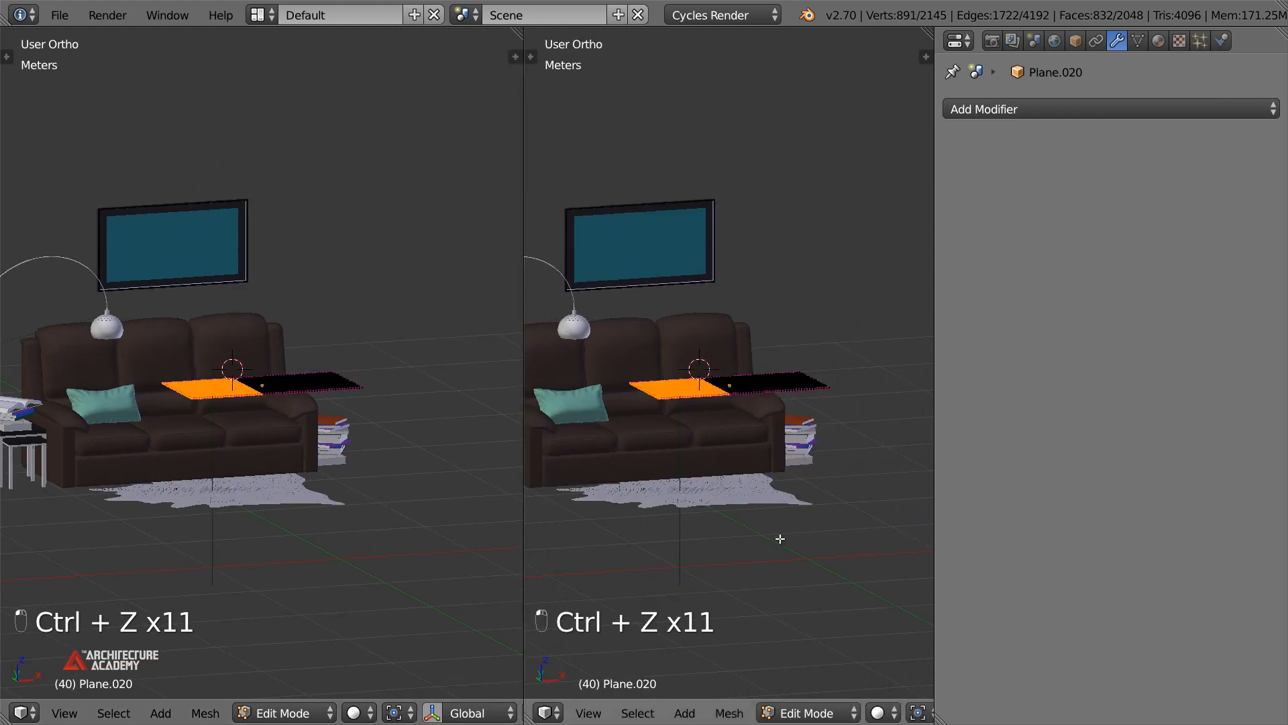
left_click(549, 713)
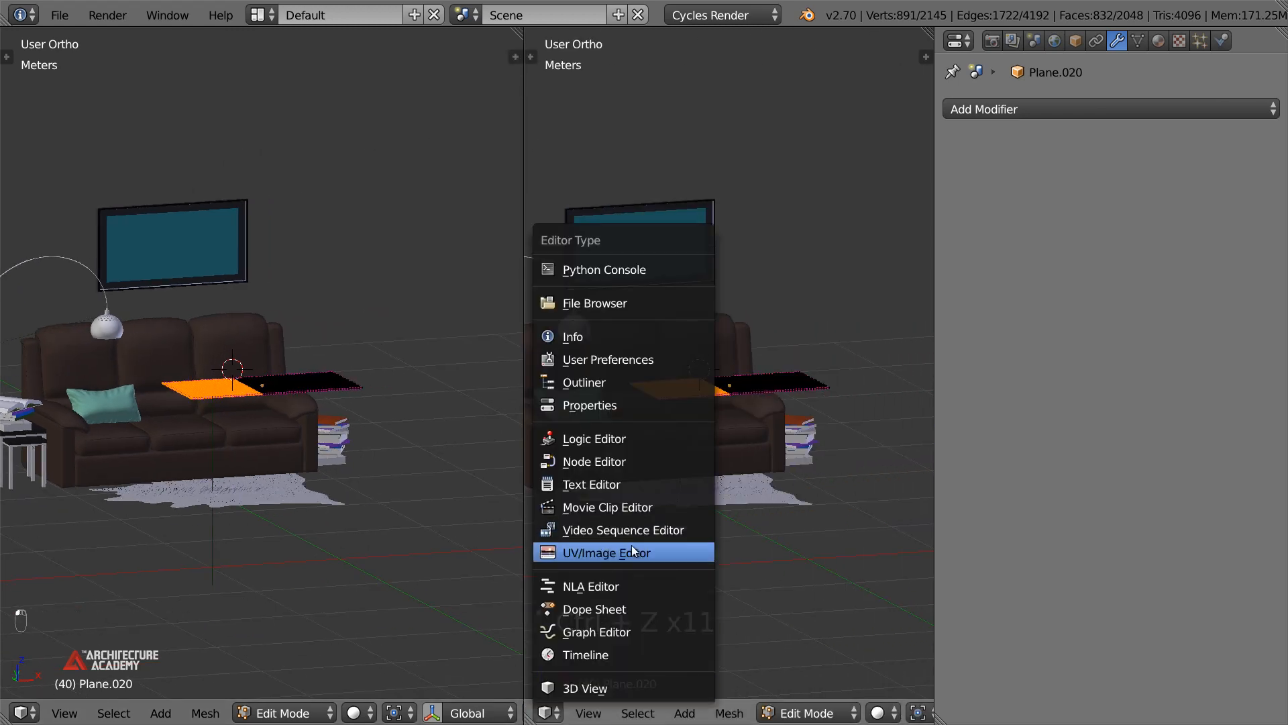
left_click(631, 547)
Select the whole plane mesh and unwrap it
key("a")
left_click(898, 713)
key("a")
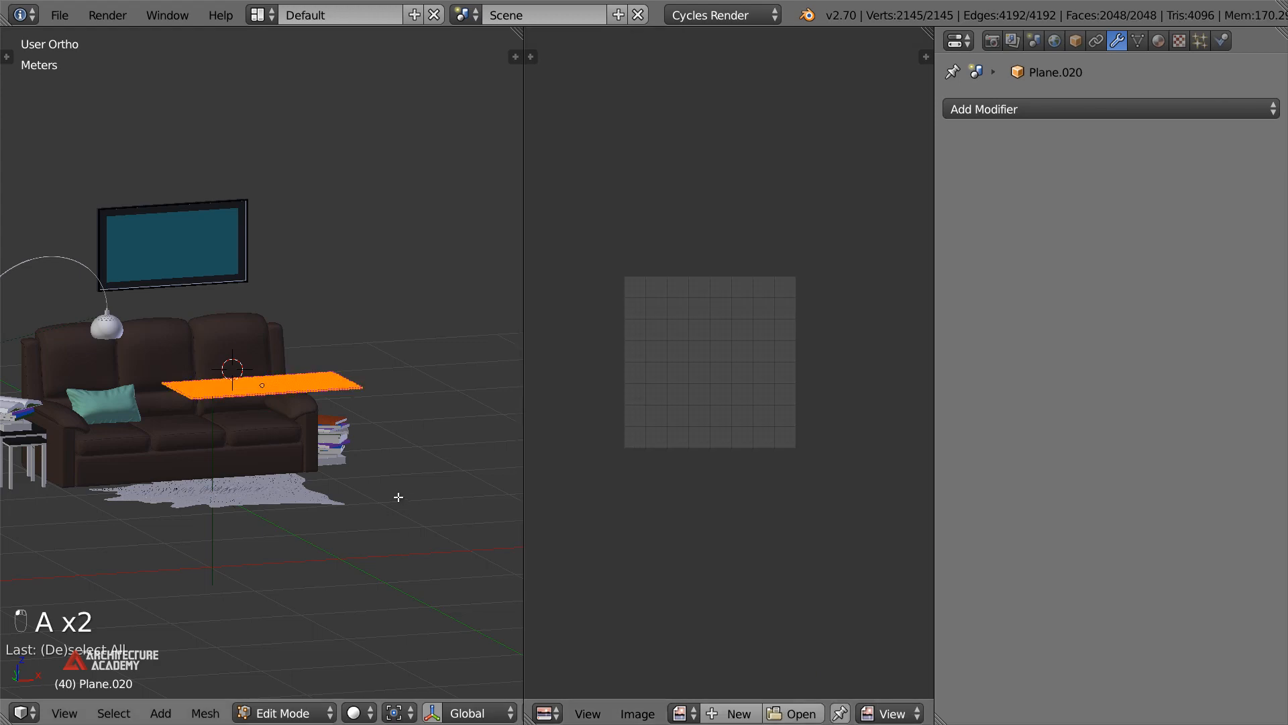
key("u")
left_click(397, 490)
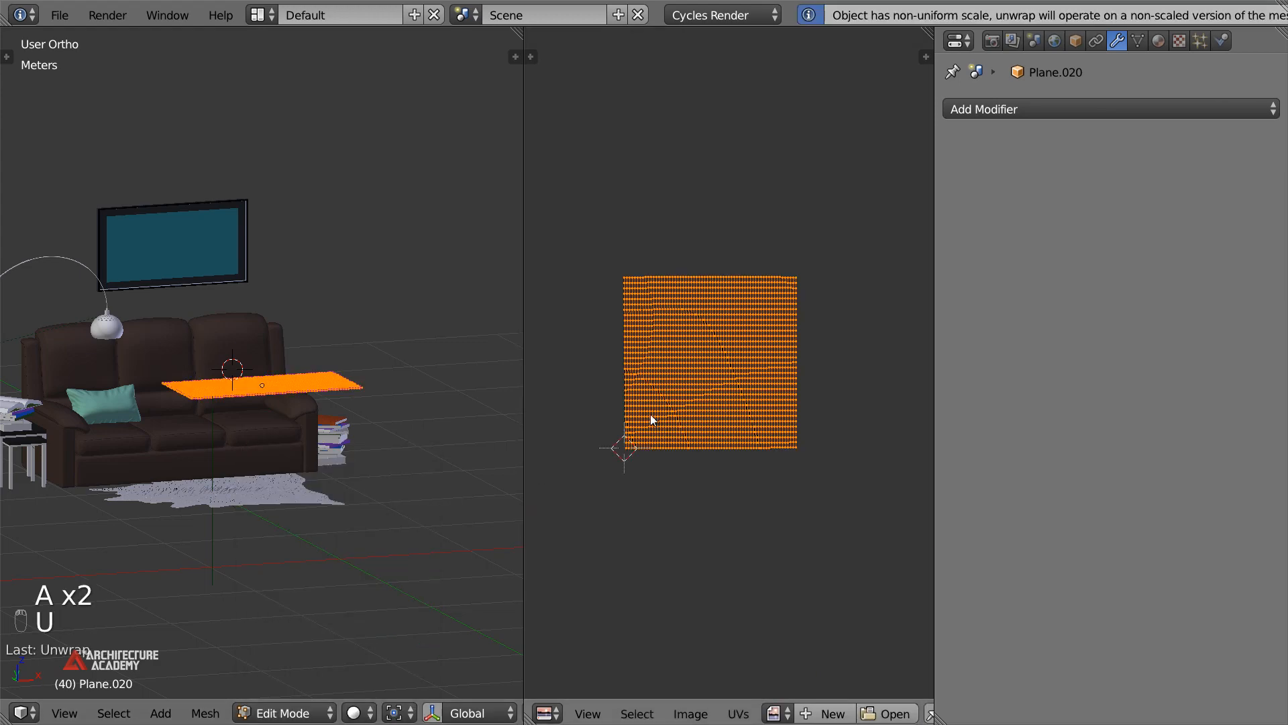
Apply the plane's scale in object mode and unwrap its whole mesh again
key("Tab")
key("ctrl+a")
left_click(295, 374)
key("Tab")
key("u")
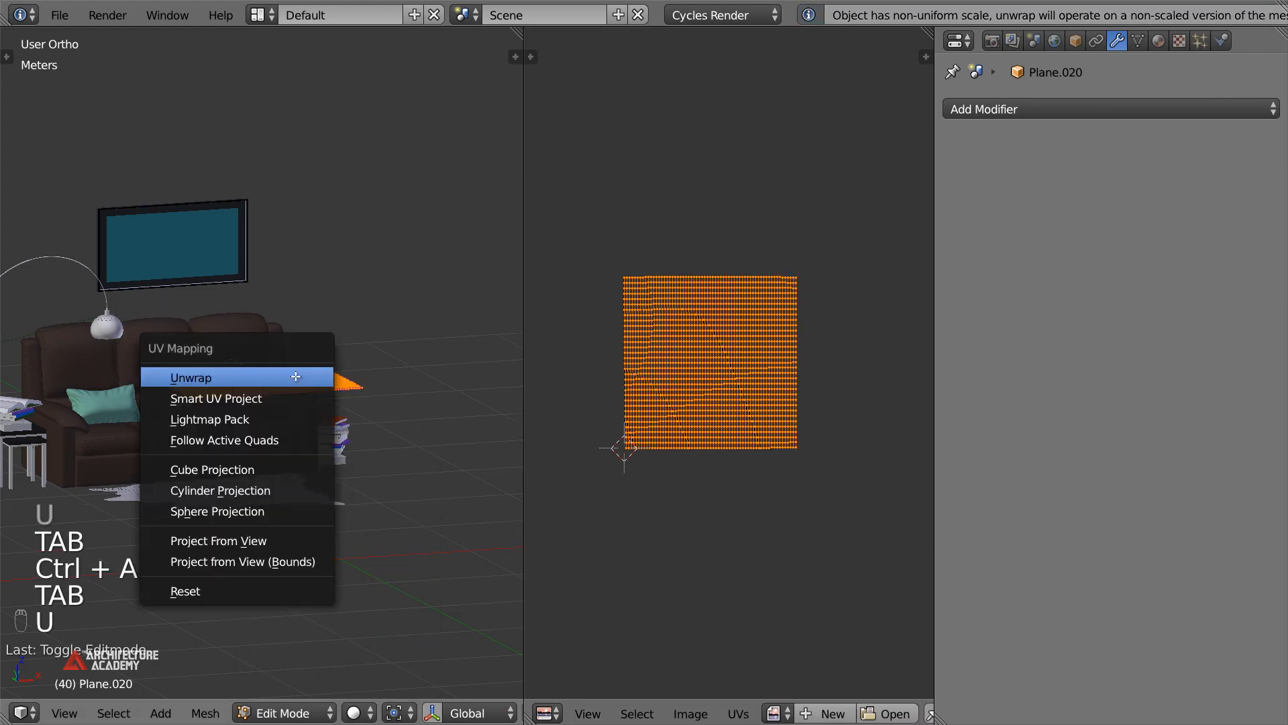
left_click(296, 373)
key("Tab")
key("Tab")
In front wireframe view, box-select the plane's left half and fold it diagonally up over the right half by rotating and moving it
scroll(289, 376, "up", 5)
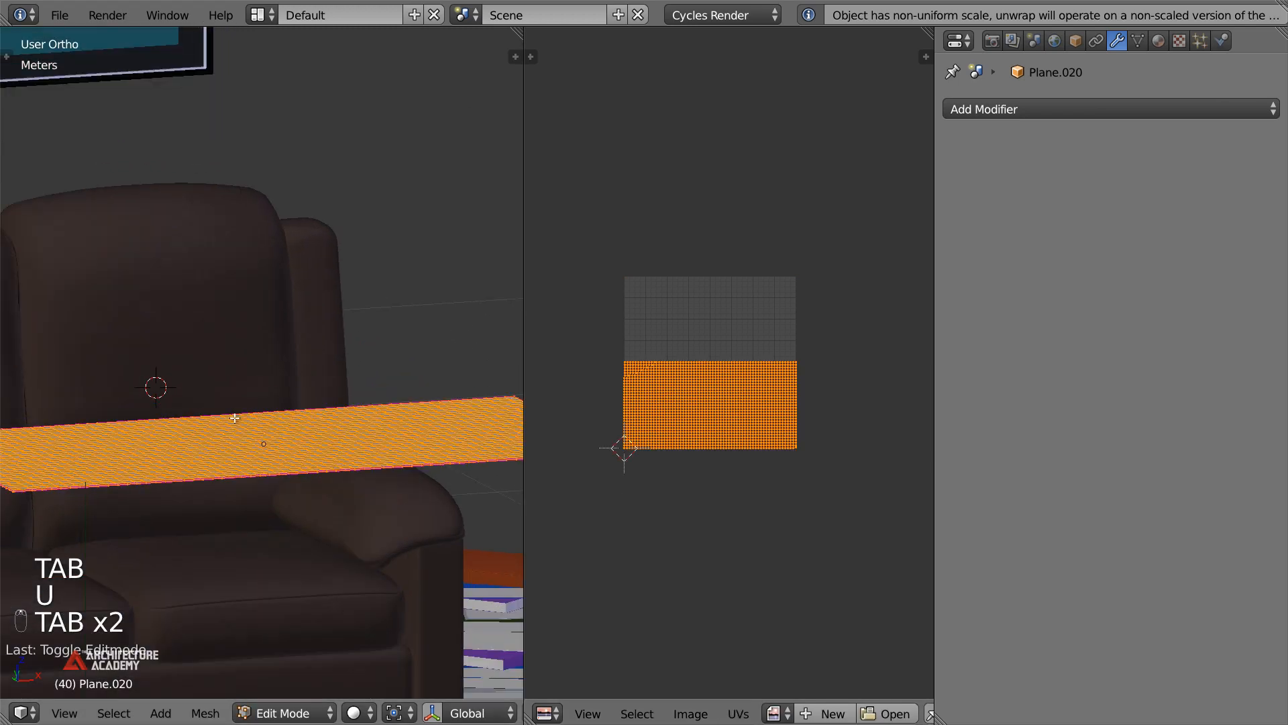
key("KP_1")
key("z")
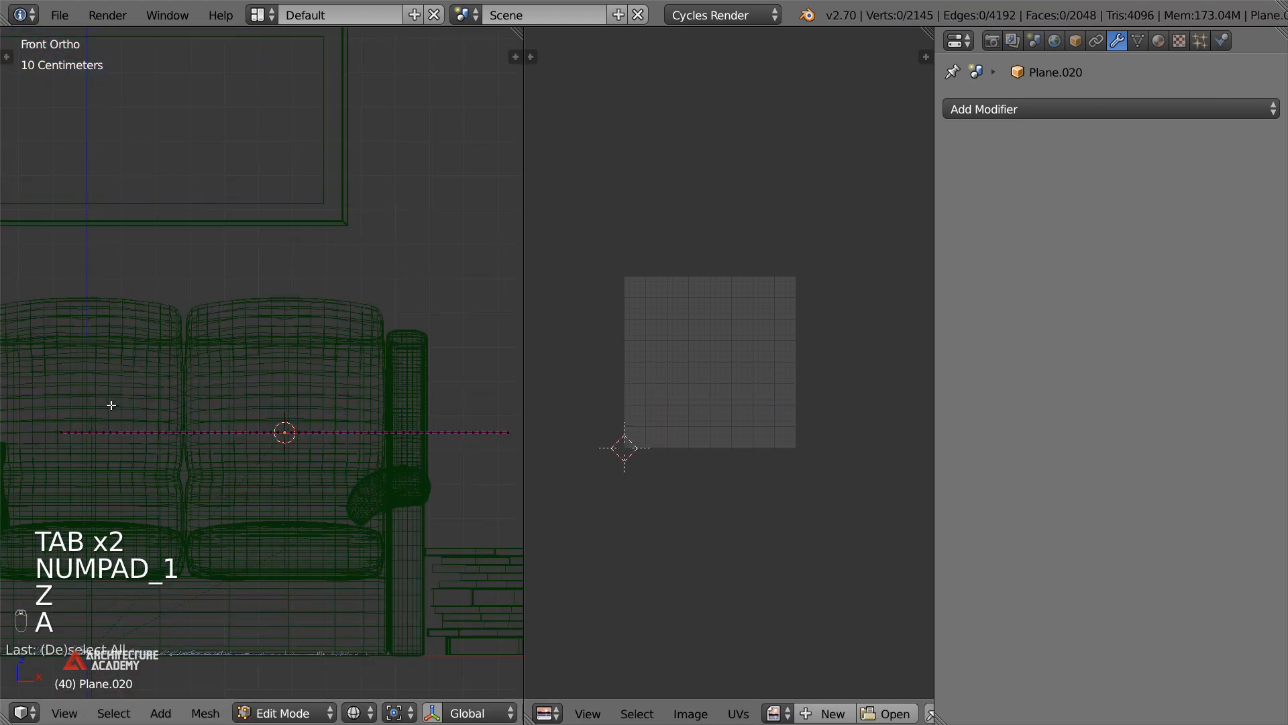
key("a")
key("b")
left_click_drag(21, 386, 267, 496)
key("r")
left_click(222, 354)
key("g")
left_click(161, 436)
key("r")
left_click(363, 592)
key("g")
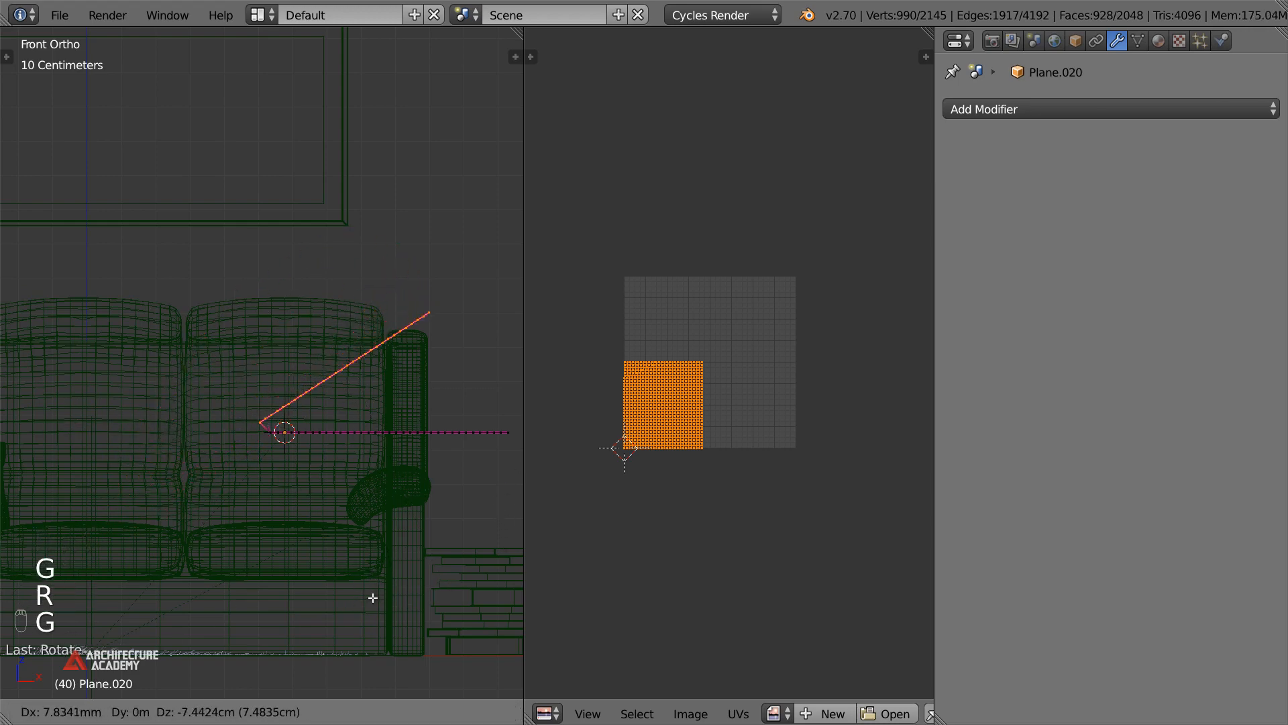
left_click(378, 599)
Nudge the folded upper half in shaded view and return to object mode
middle_click_drag(423, 452, 446, 504)
key("z")
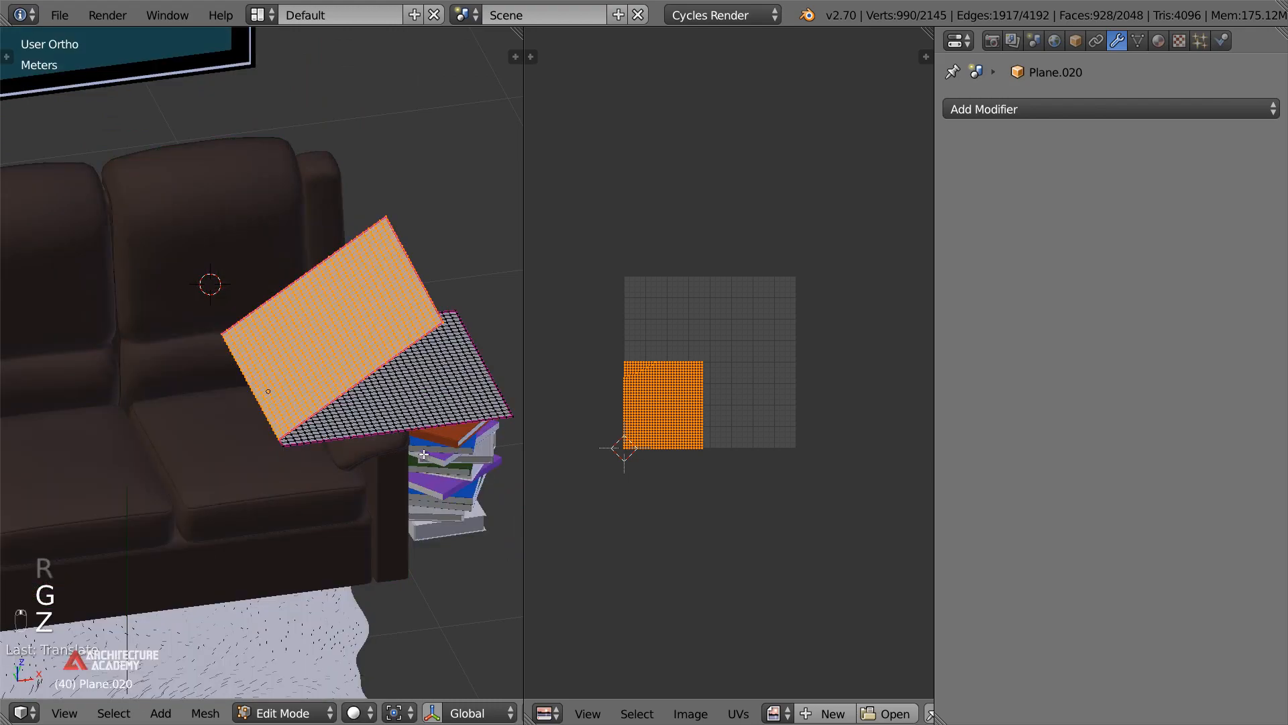
middle_click_drag(400, 429, 371, 382)
key("g")
left_click(374, 382)
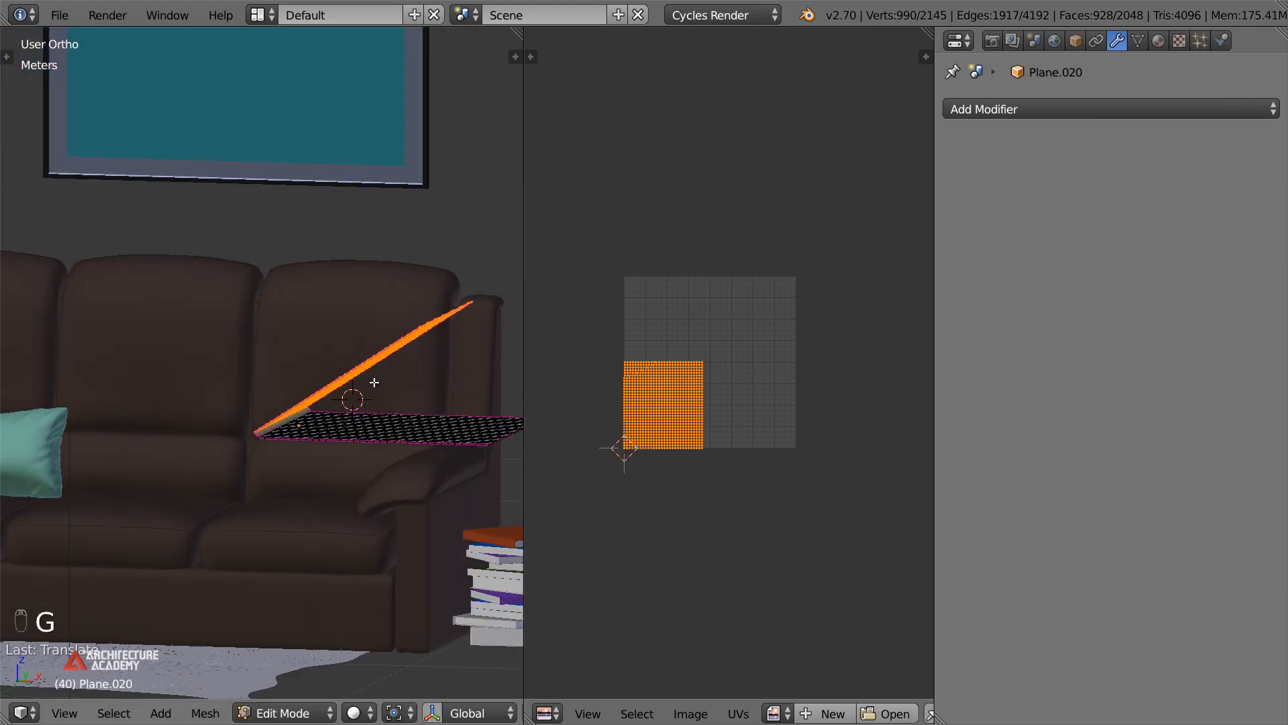
key("KP_1")
mouse_move(422, 380)
middle_mouse_down()
mouse_move(432, 476)
mouse_move(343, 381)
mouse_move(416, 396)
middle_mouse_up()
key("Tab")
scroll(343, 380, "down", 2)
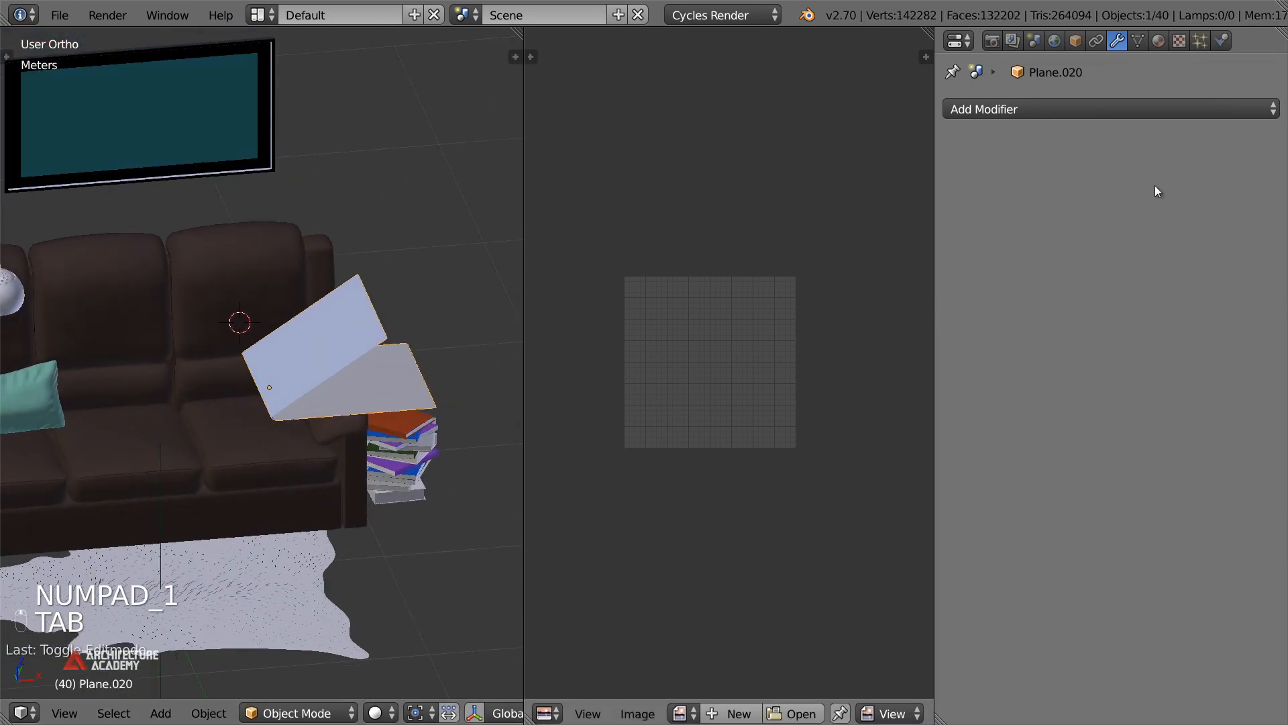
Close the UV/Image Editor area and enable Cloth physics on the folded plane
left_click(1221, 40)
left_click_drag(513, 41, 705, 54)
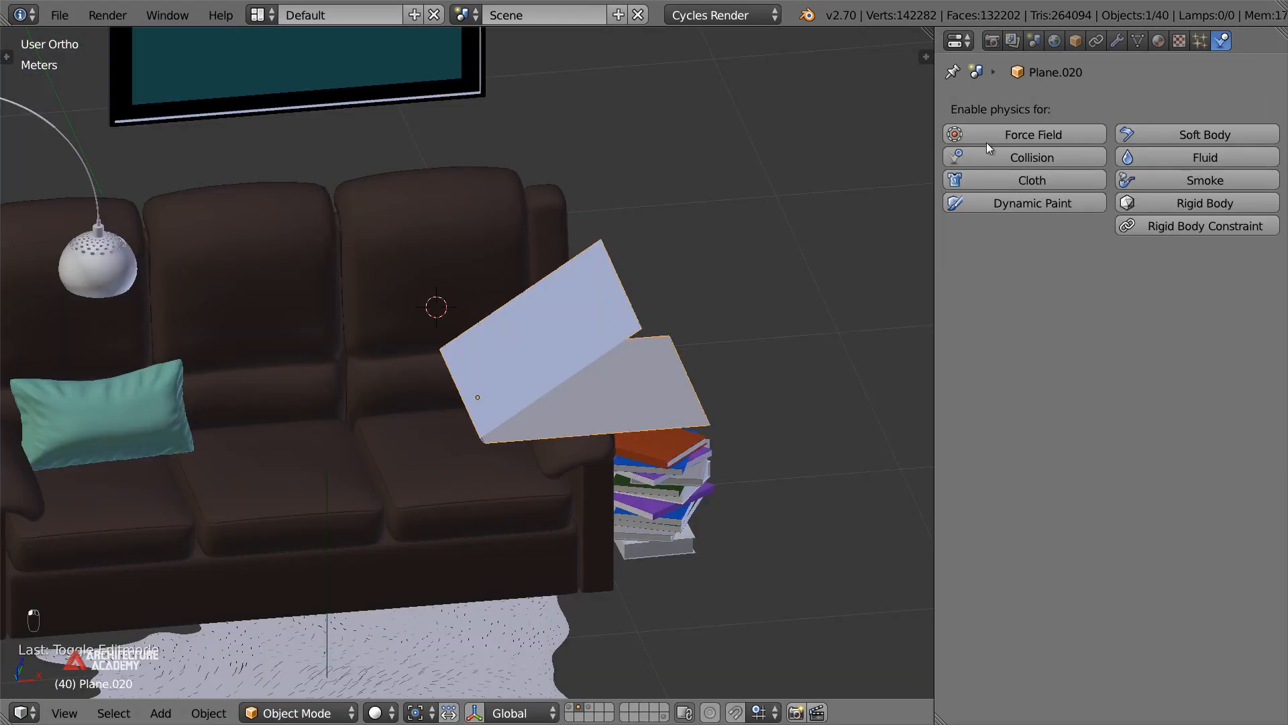
left_click(1063, 183)
middle_click_drag(606, 441, 502, 436, "shift")
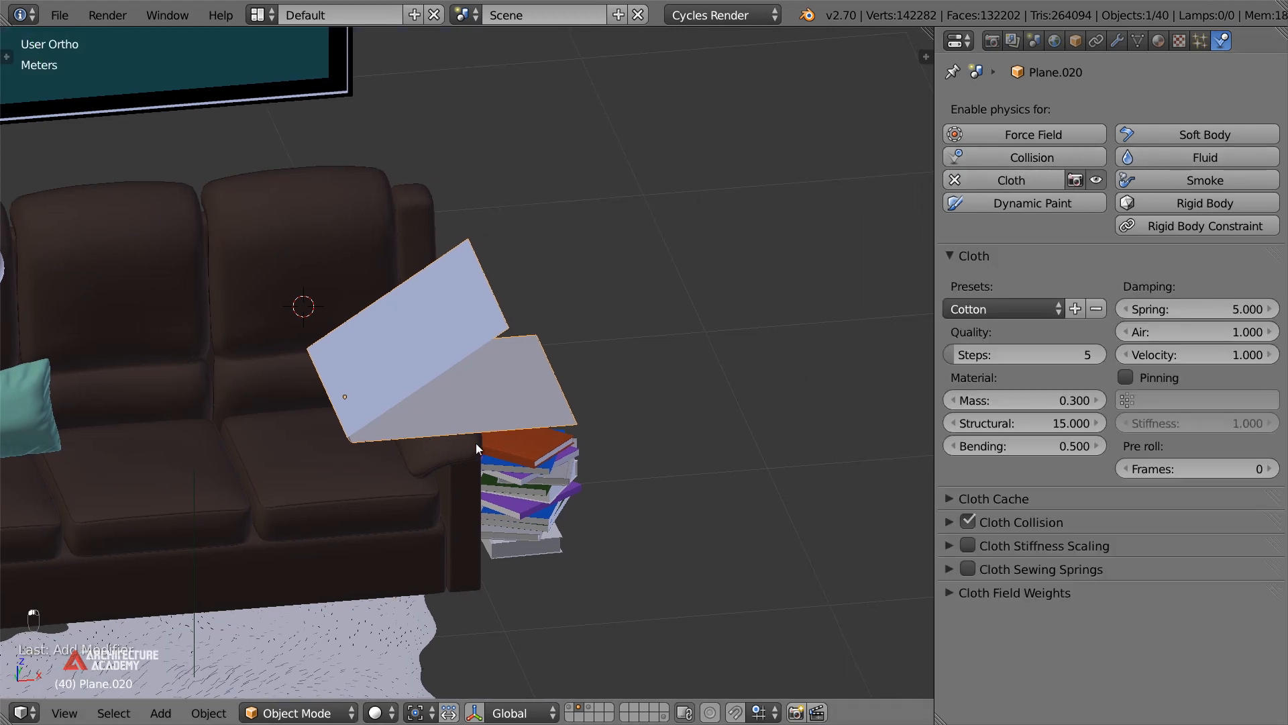
Enable Collision physics on the sofa armrest beneath the plane and on the sofa's frame
right_click(426, 458)
middle_click_drag(426, 457, 409, 480)
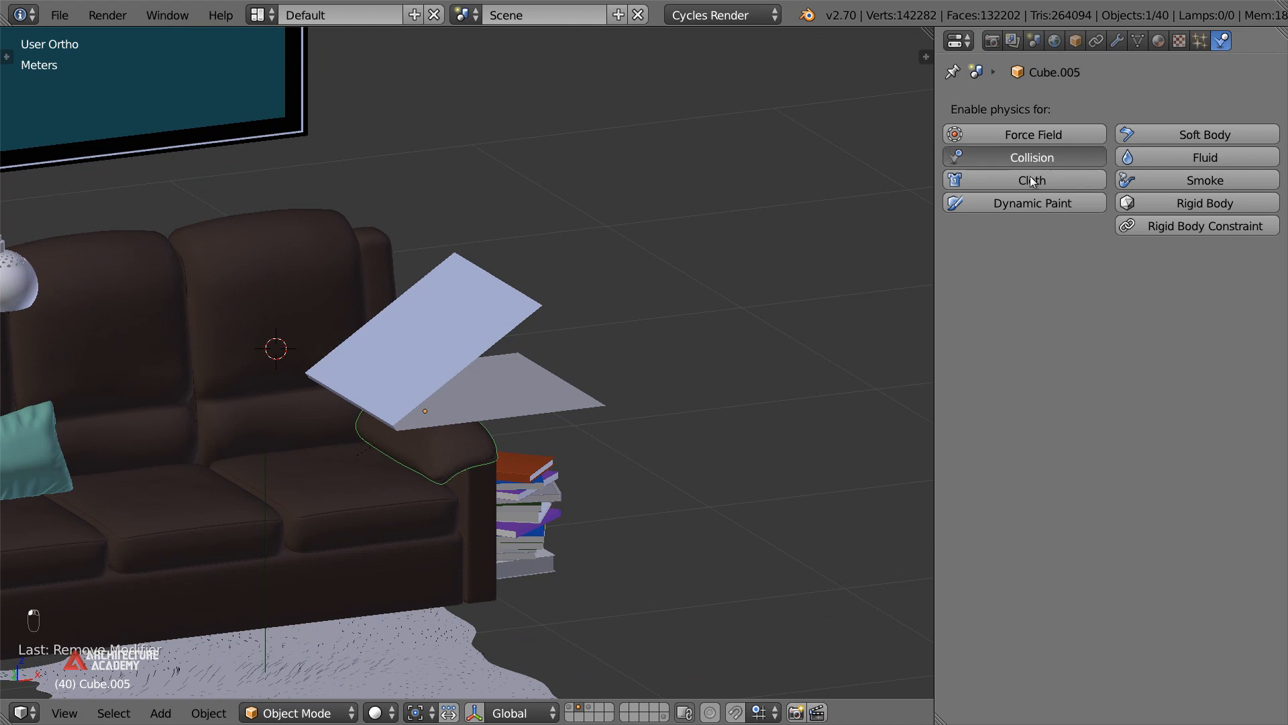
right_click(383, 253)
left_click(993, 152)
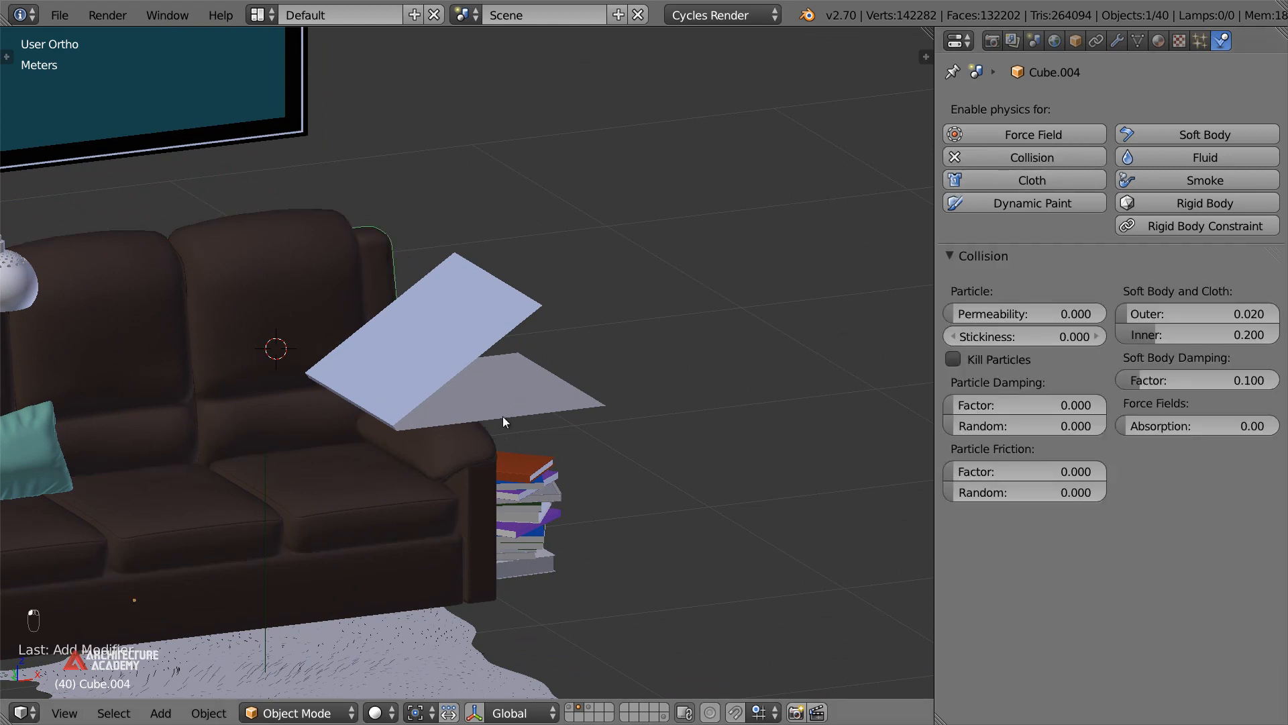
Select the folded plane again and enable Self Collision in its cloth collision settings
right_click(448, 405)
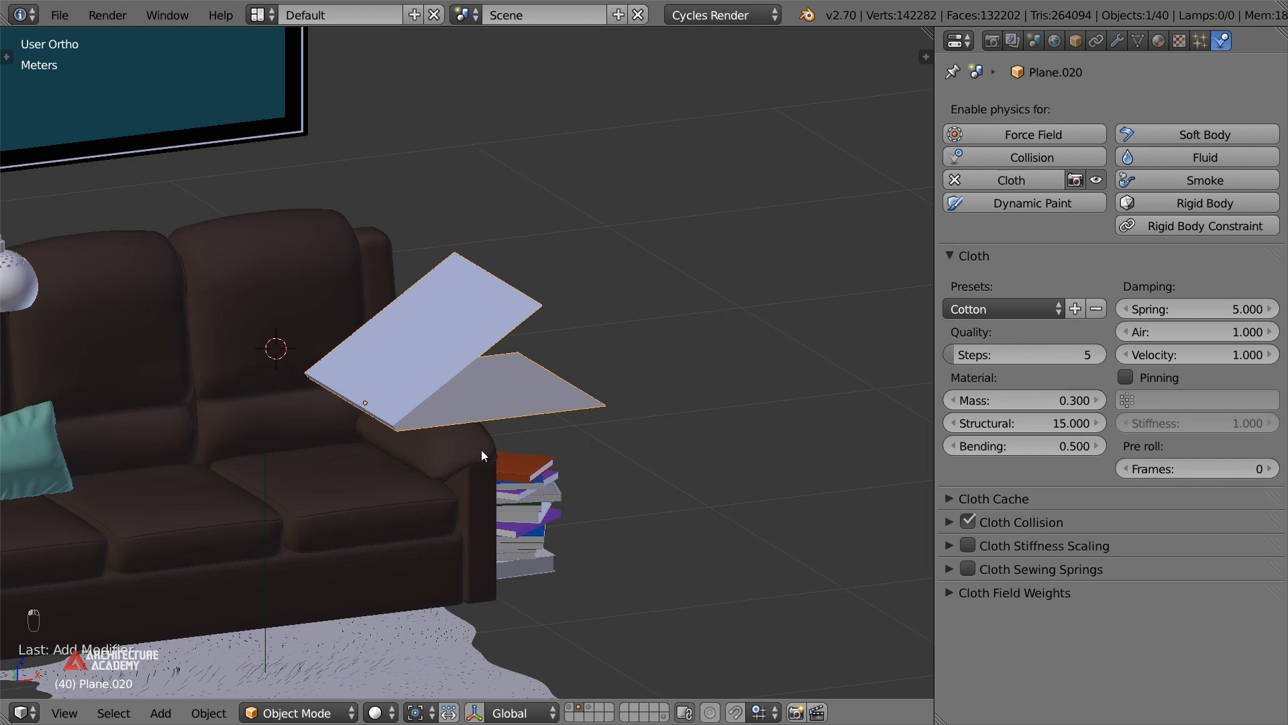
scroll(569, 381, "up", 2)
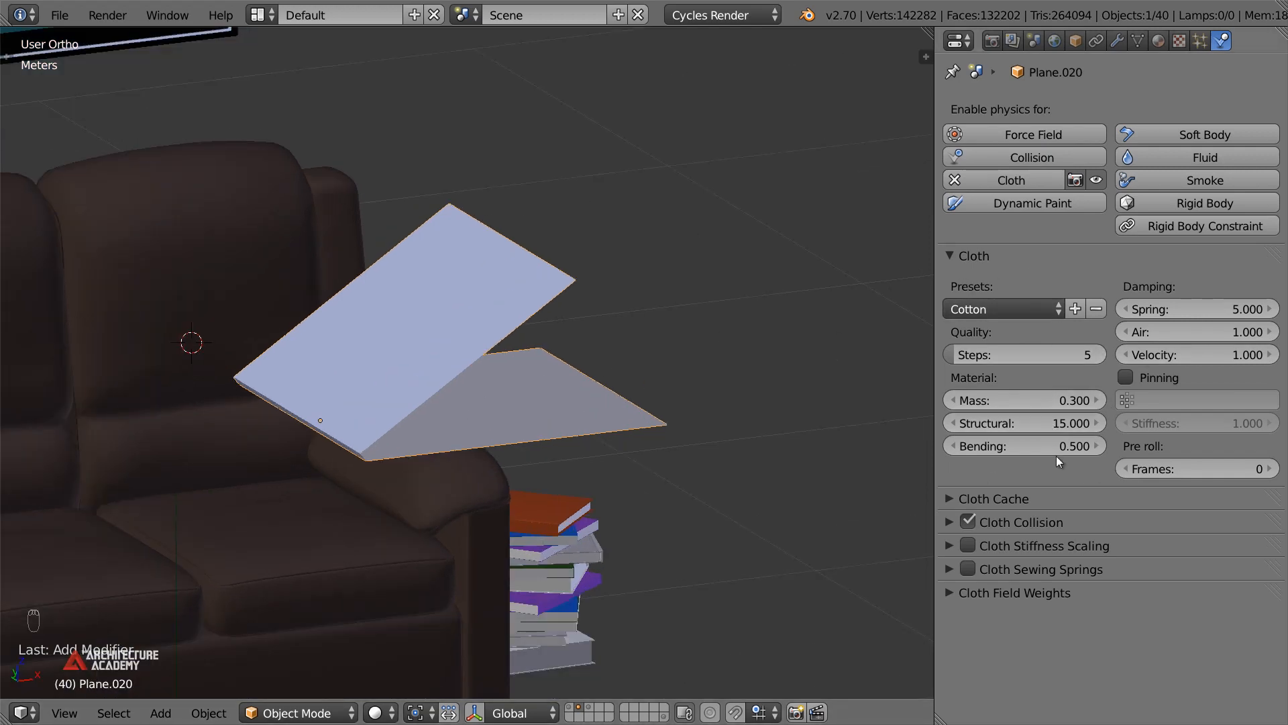
left_click(1004, 500)
left_click(1006, 500)
left_click(947, 521)
left_click(1138, 555)
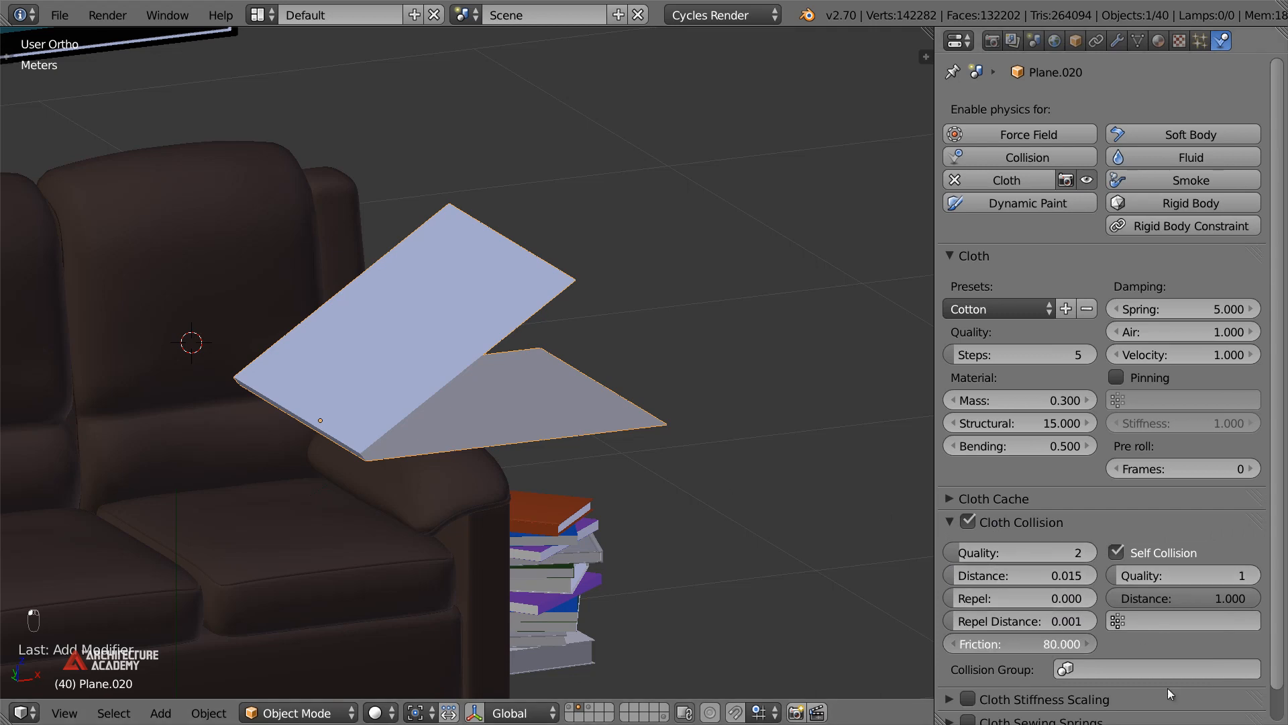
In top view, reposition the folded plane over the armrest, ending with a shift of about -3.9 cm in X and 1.7 cm in Y, and save over tutorial2.blend
middle_click_drag(418, 452, 478, 461)
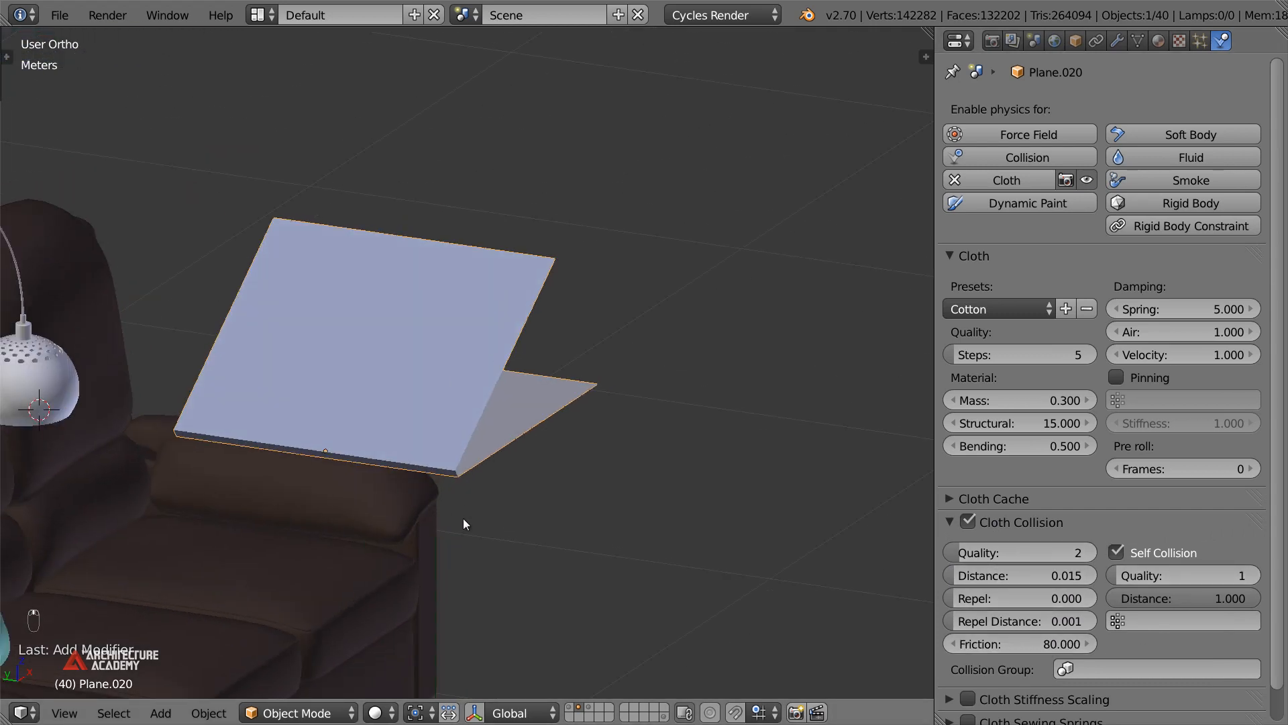
middle_click_drag(456, 516, 464, 553)
key("KP_7")
scroll(408, 352, "down", 3)
key("g")
left_click(405, 362)
key("g")
left_click(399, 363)
middle_click_drag(398, 363, 644, 283)
key("ctrl+s")
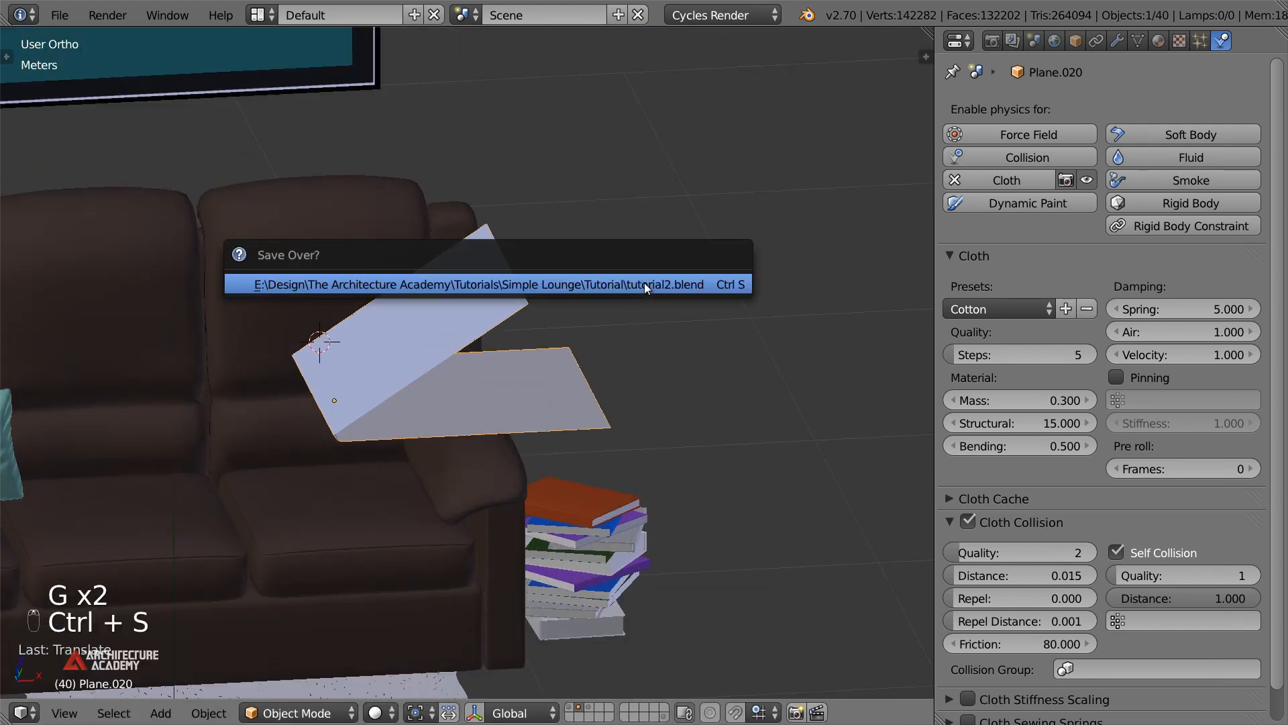
left_click(645, 283)
Play the cloth simulation from the first frame, check the drape over the armrest, and stop around frame 25
key("alt+a")
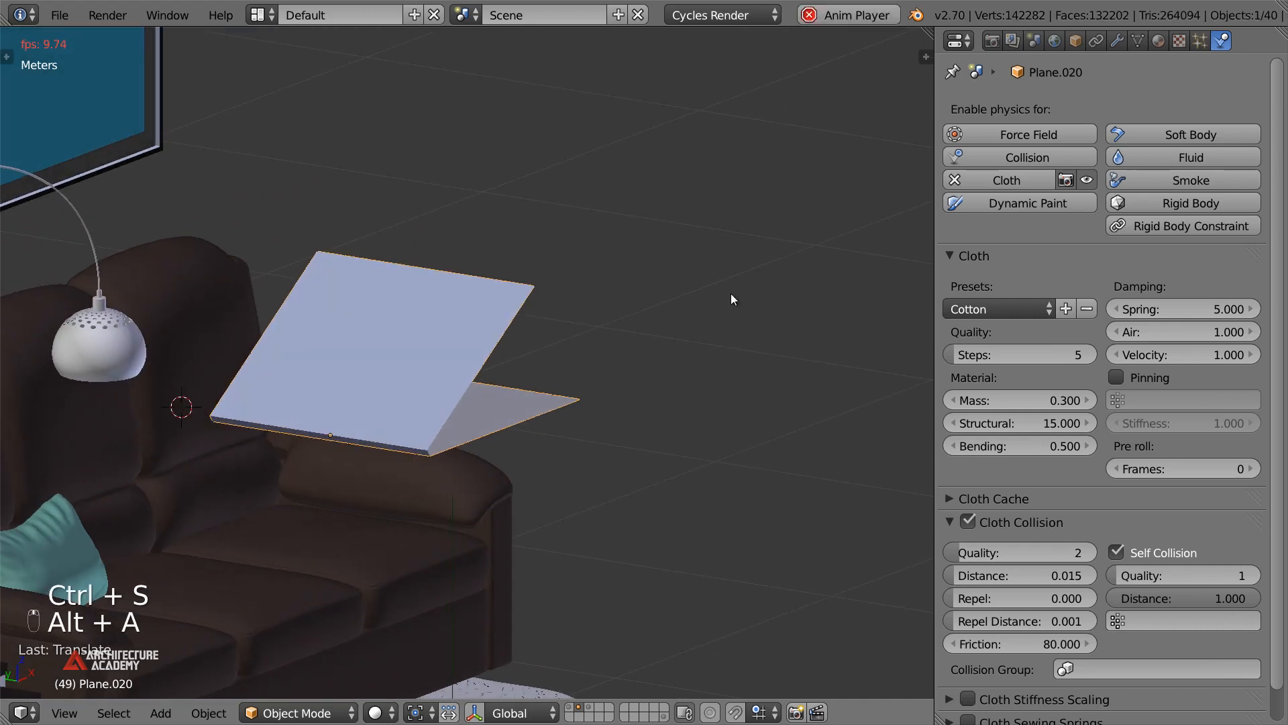
key("Escape")
key("shift+Left")
key("alt+a")
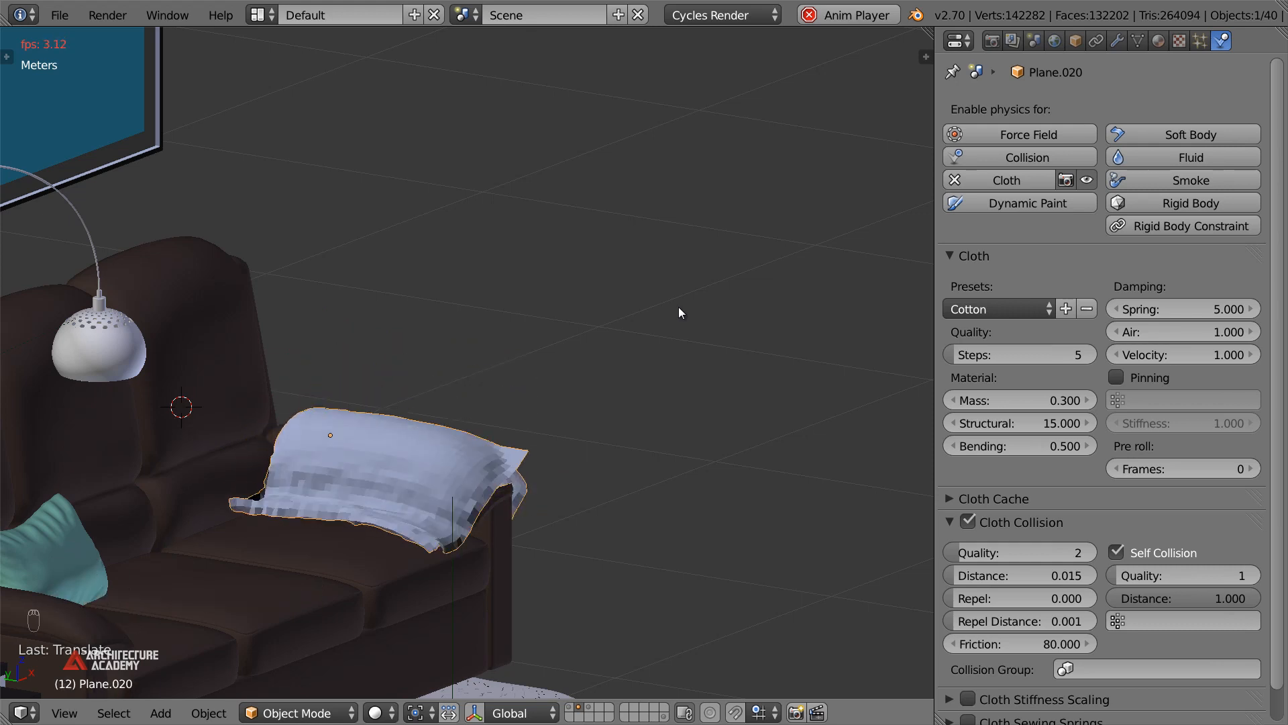
middle_click_drag(611, 321, 586, 325)
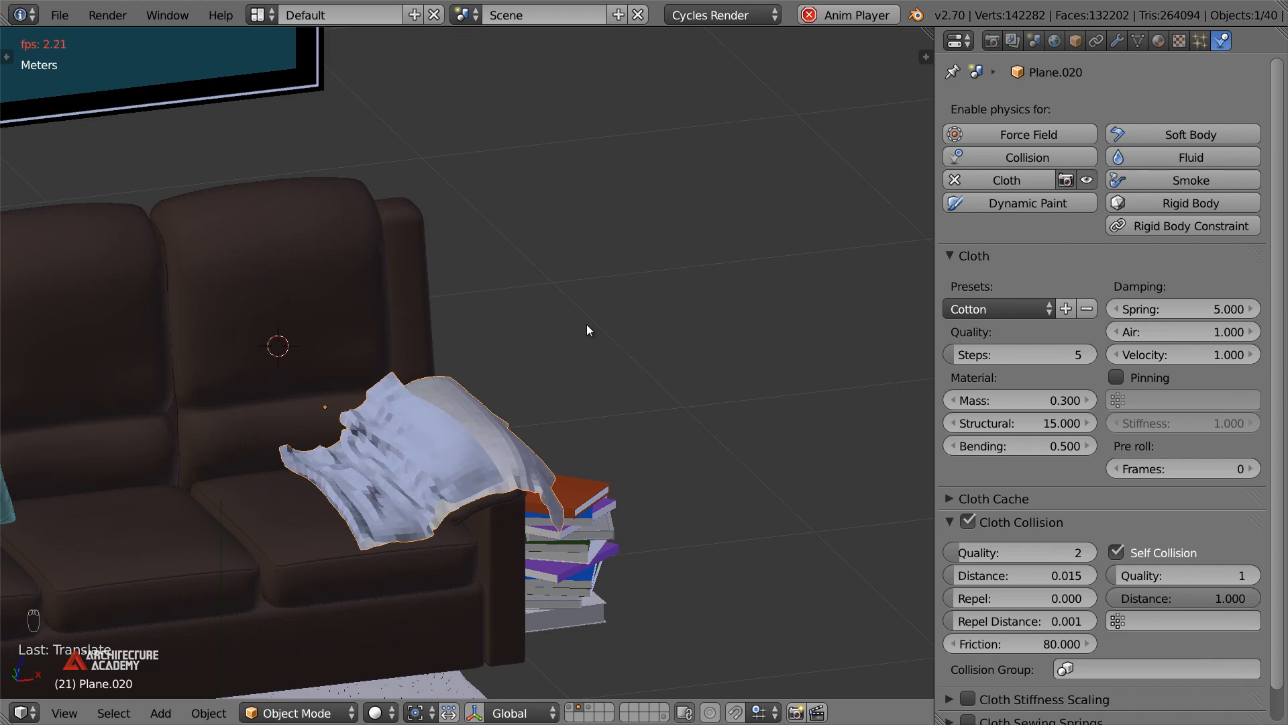
key("alt+a")
middle_click_drag(577, 346, 616, 366)
key("alt+a")
key("alt+a")
Shade the draped cloth smooth and return the animation to the first frame
key("t")
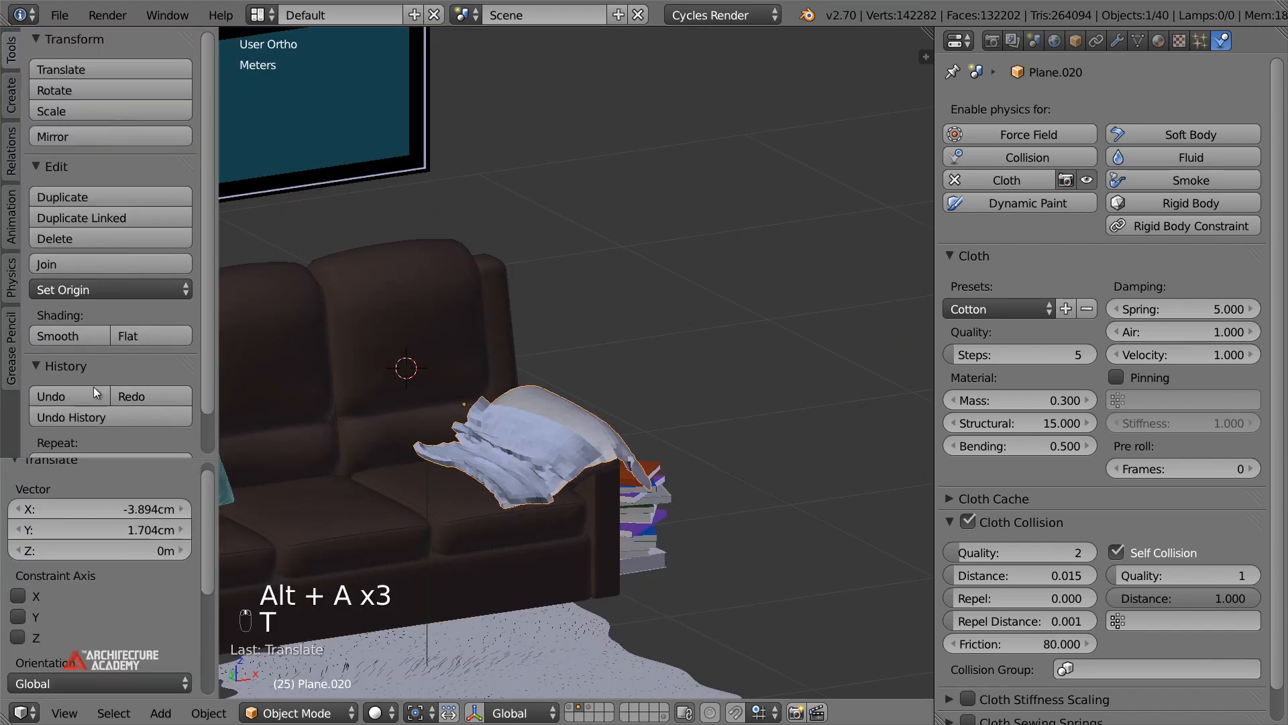
key("t")
mouse_move(498, 400)
middle_mouse_down()
mouse_move(453, 392)
mouse_move(483, 399)
middle_mouse_up()
key("shift+Left")
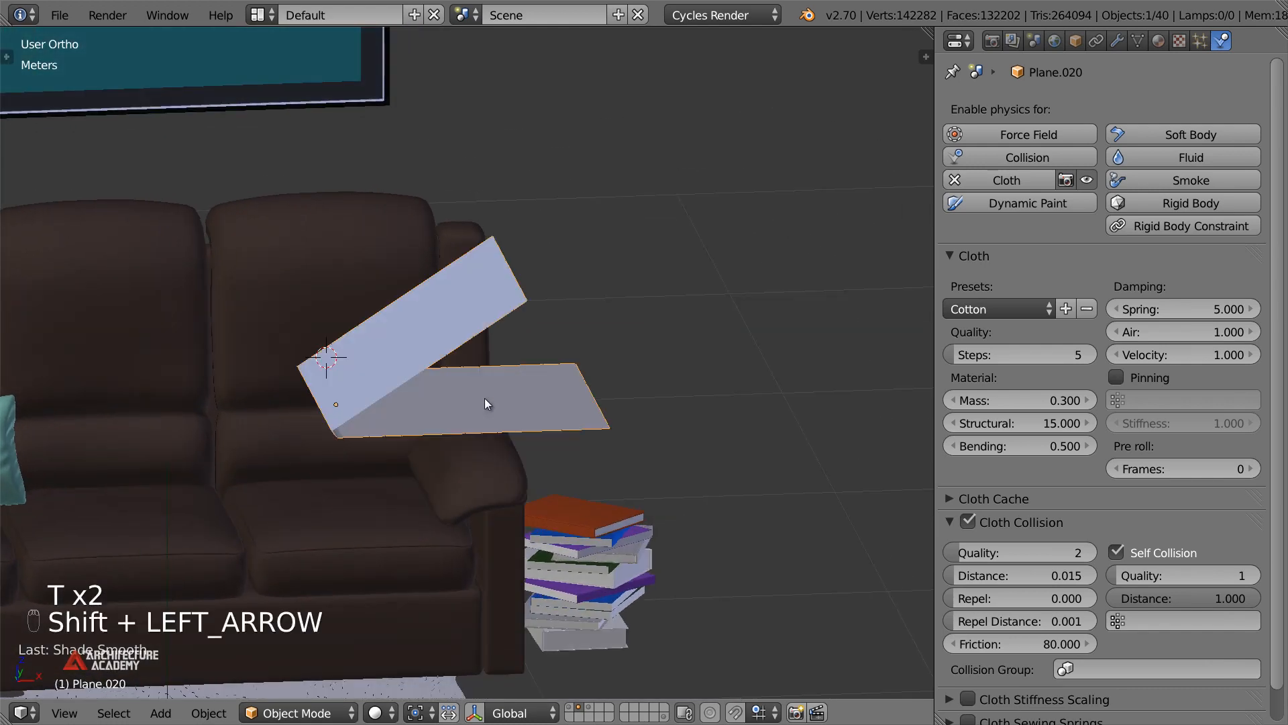
Add a Subdivision Surface modifier to the folded plane, place it above Cloth and set its render subdivisions to 1
left_click(1119, 41)
left_click(1095, 109)
left_click(796, 453)
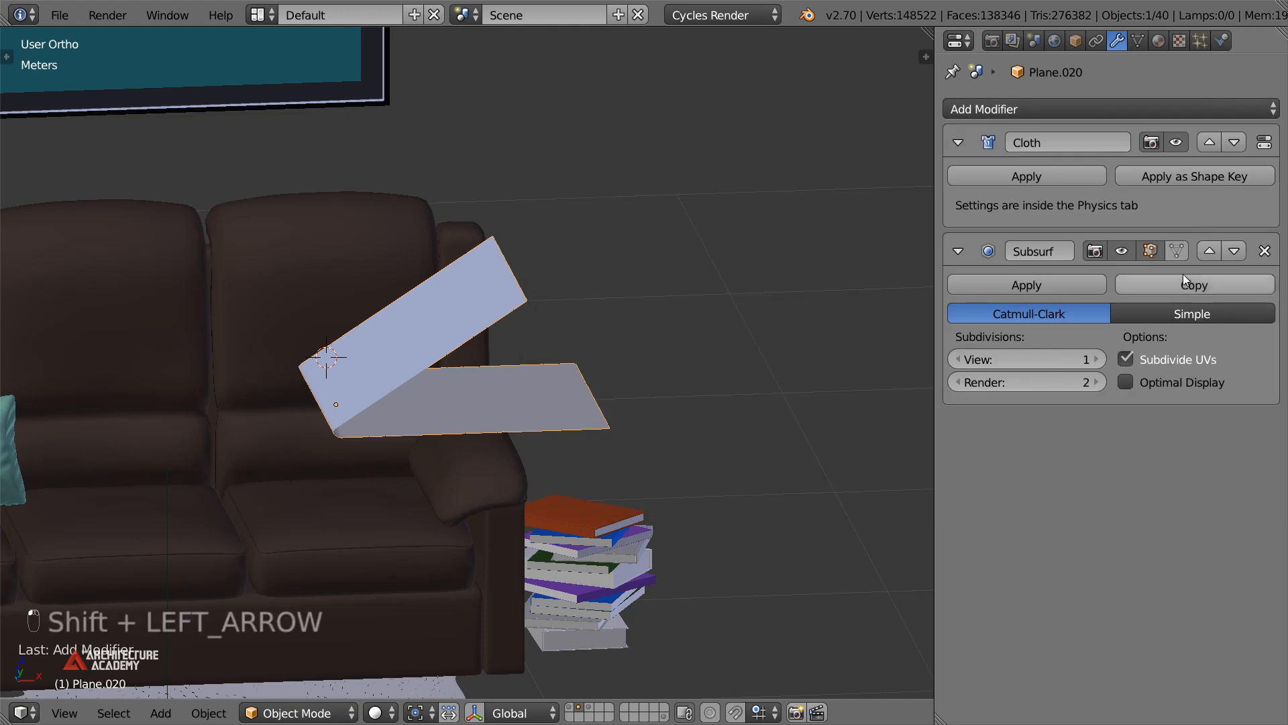
left_click(1208, 251)
In the mesh, rotate the upper flap of the folded plane slightly off-axis and shift it relative to the lower half
middle_click_drag(558, 355, 541, 434)
key("KP_7")
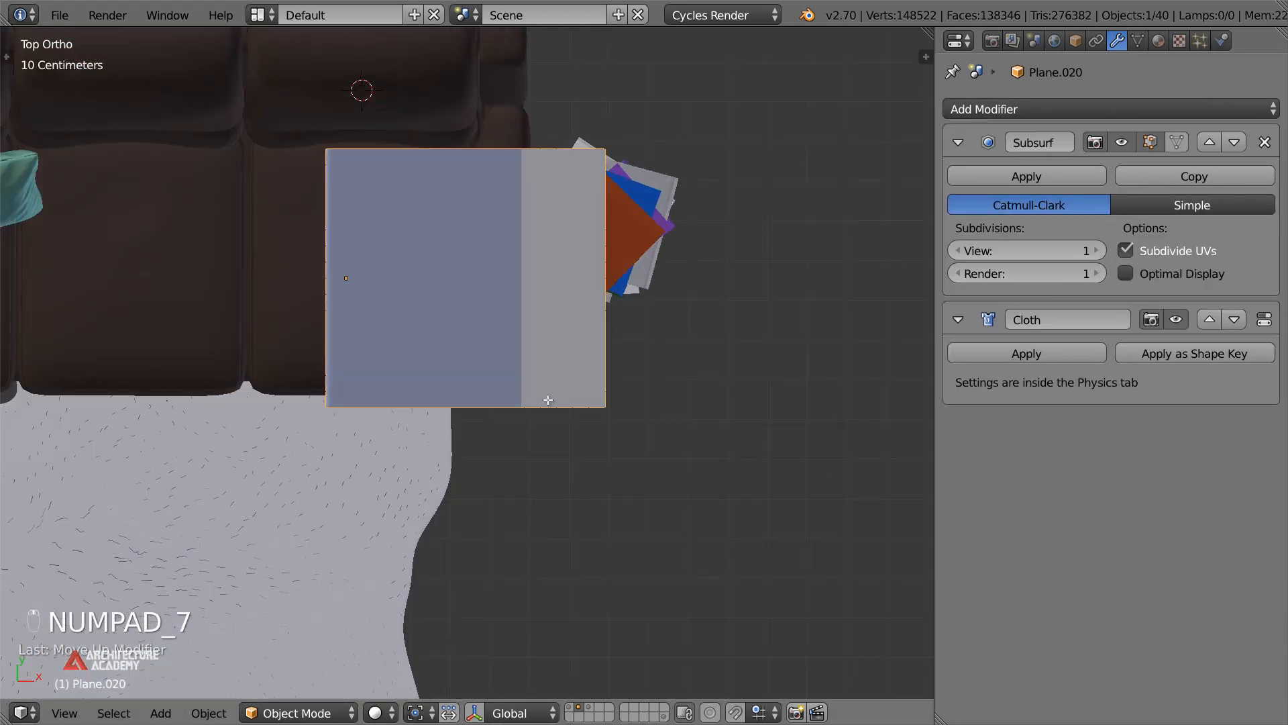
key("Tab")
key("r")
left_click(557, 385)
key("r")
left_click(557, 412)
key("r")
left_click(559, 422)
middle_click_drag(558, 422, 616, 408)
key("g")
left_click(571, 272)
key("Tab")
key("KP_7")
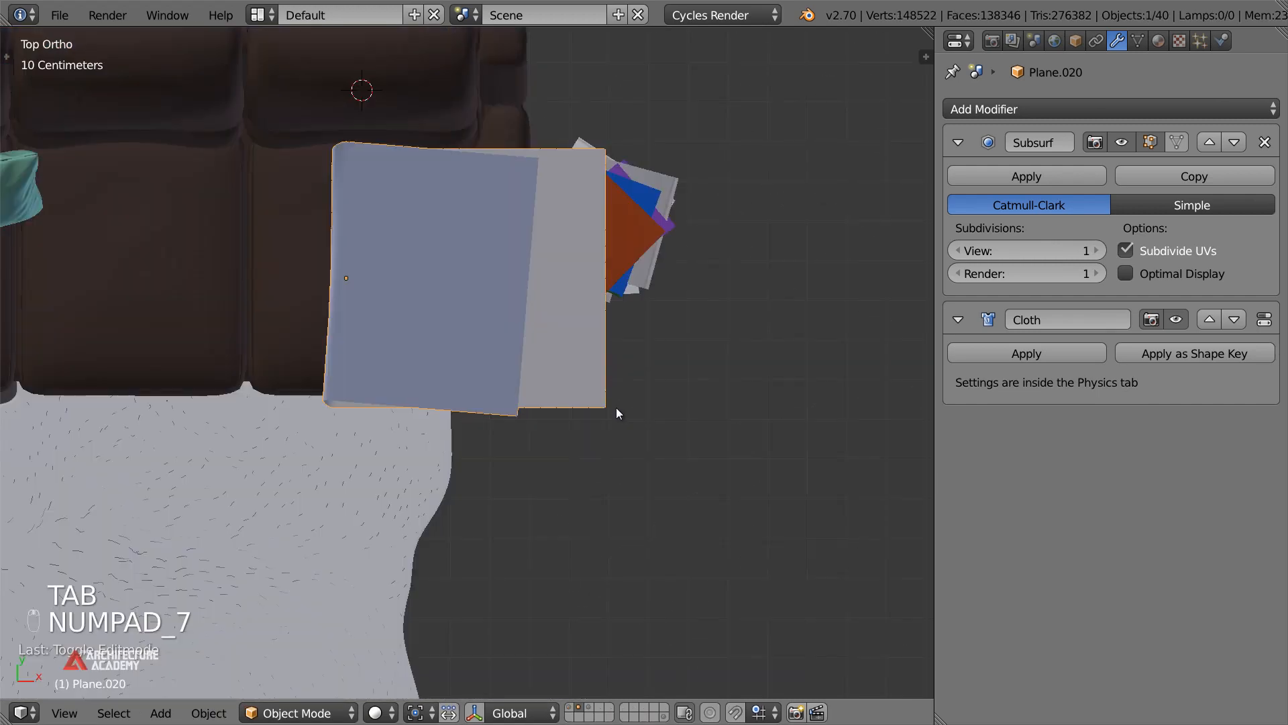
In top view, rotate the whole folded plane slightly clockwise and reposition it over the armrest
key("r")
left_click(601, 451)
key("r")
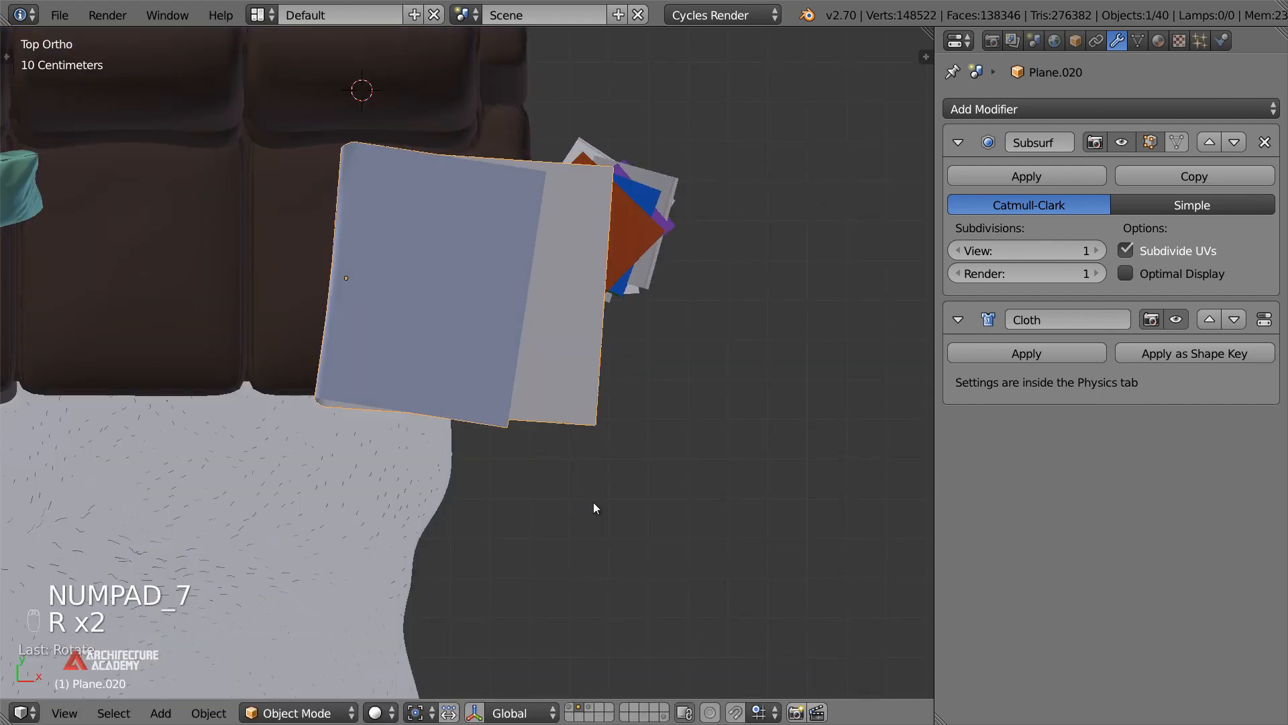
left_click(593, 502)
key("g")
left_click(596, 501)
key("g")
left_click(594, 486)
middle_click_drag(592, 452, 679, 359)
Play the cloth simulation, replay it from the first frame, stop at frame 61 and inspect the drape over the armrest
key("alt+a")
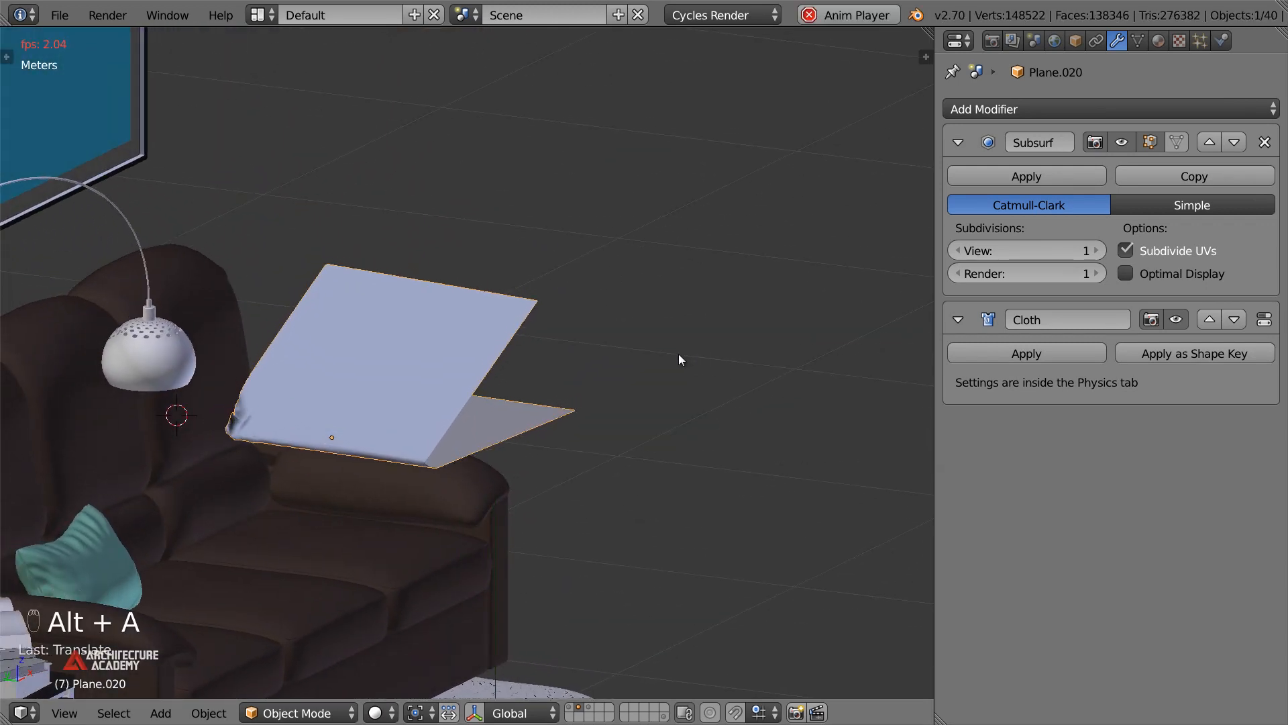
middle_click_drag(606, 370, 578, 372)
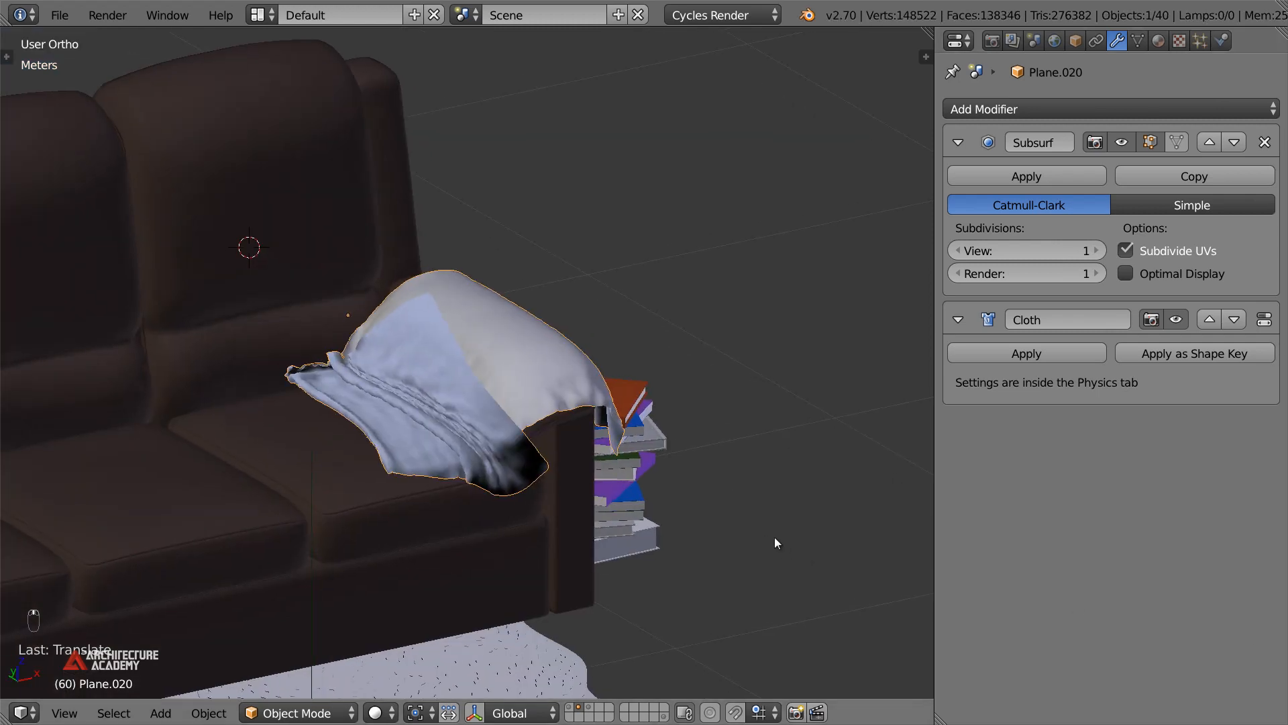
key("shift+Left")
key("alt+a")
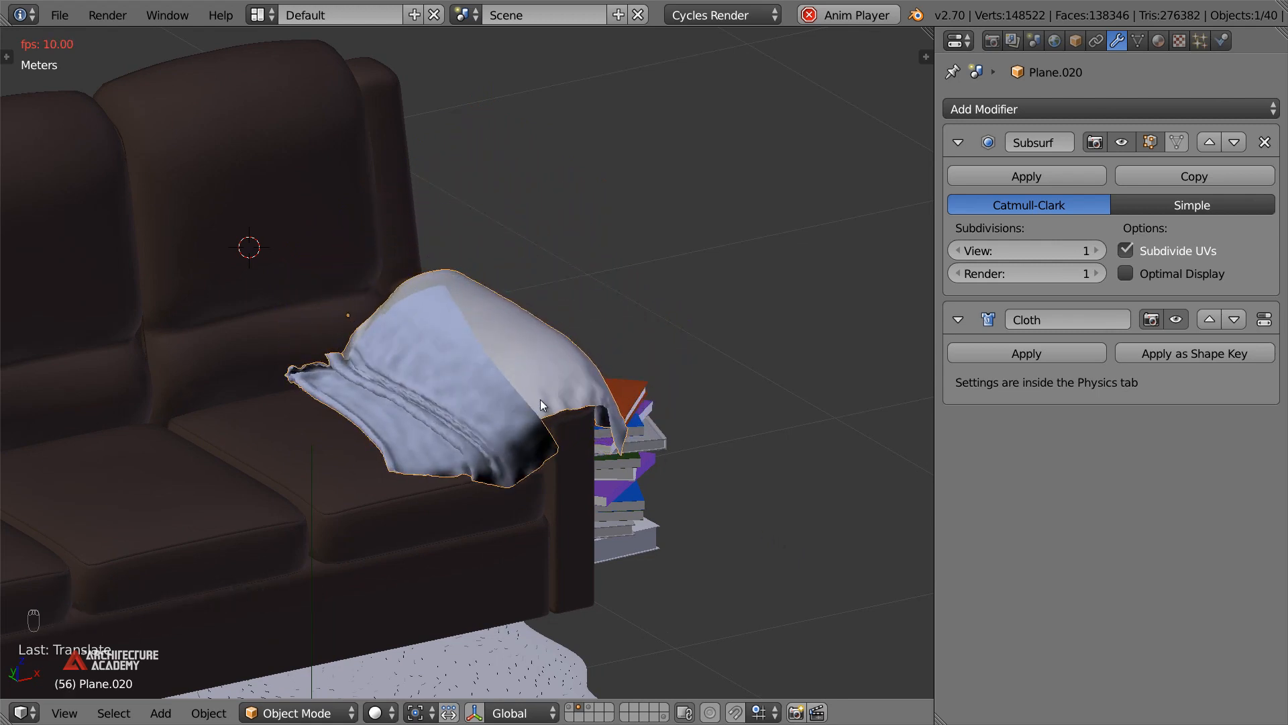
key("alt+a")
mouse_move(557, 411)
middle_mouse_down()
mouse_move(504, 400)
mouse_move(571, 389)
mouse_move(536, 412)
middle_mouse_up()
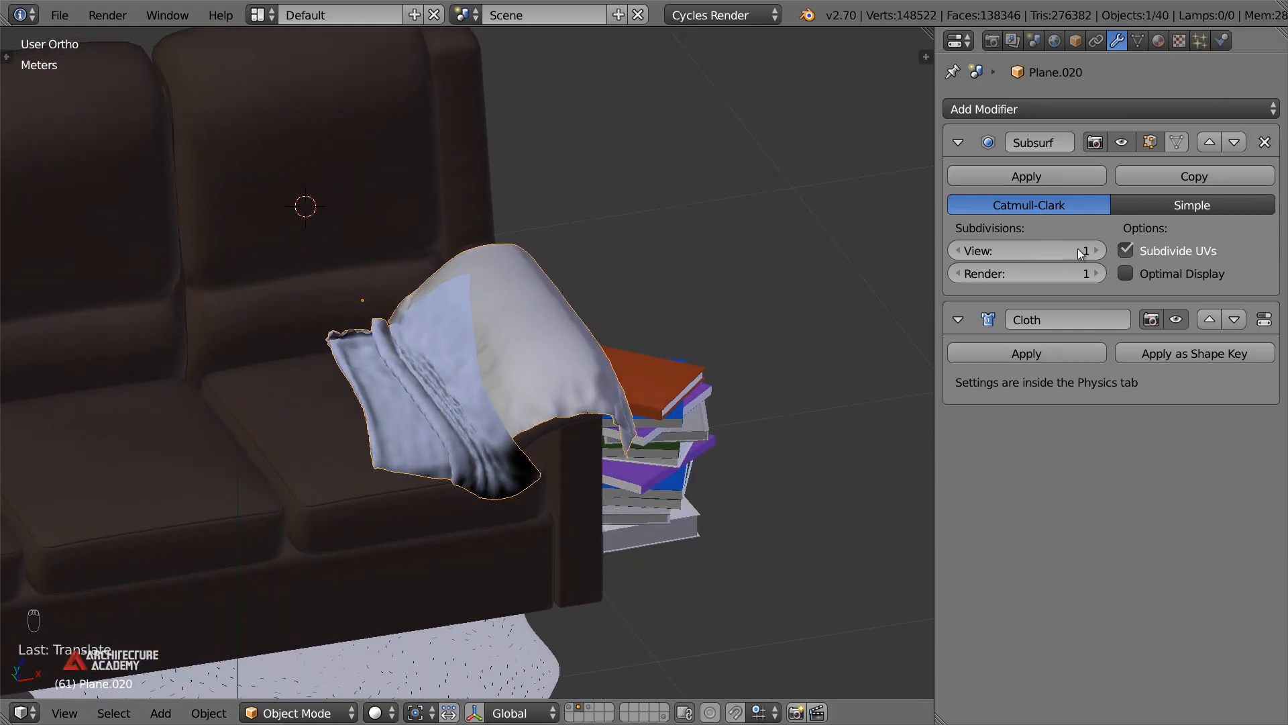
mouse_move(429, 320)
middle_mouse_down()
mouse_move(396, 304)
mouse_move(433, 294)
mouse_move(500, 315)
mouse_move(461, 346)
mouse_move(435, 296)
middle_mouse_up()
middle_click_drag(502, 337, 512, 372)
Apply the Subsurf and Cloth modifiers to make the simulated drape permanent
left_click(1026, 176)
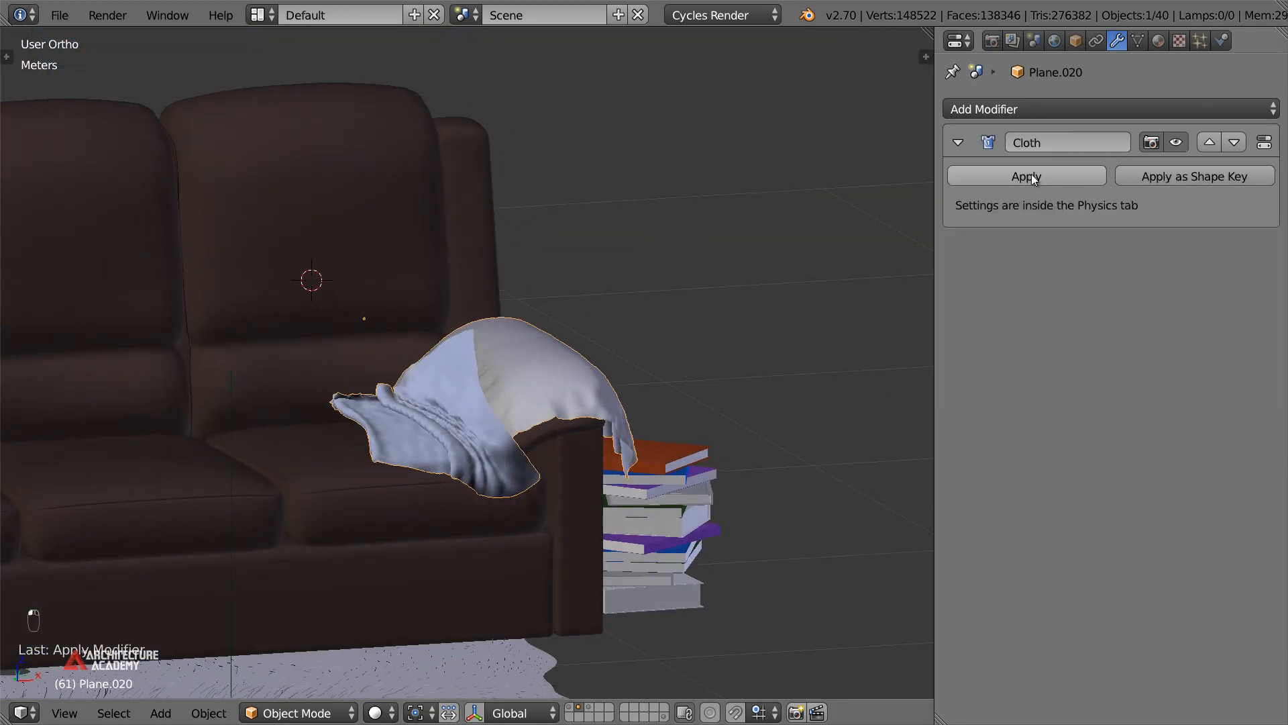
left_click(1026, 176)
middle_click_drag(603, 376, 658, 395)
Add a new Subdivision Surface modifier to the draped blanket and shade it smooth
left_click(999, 109)
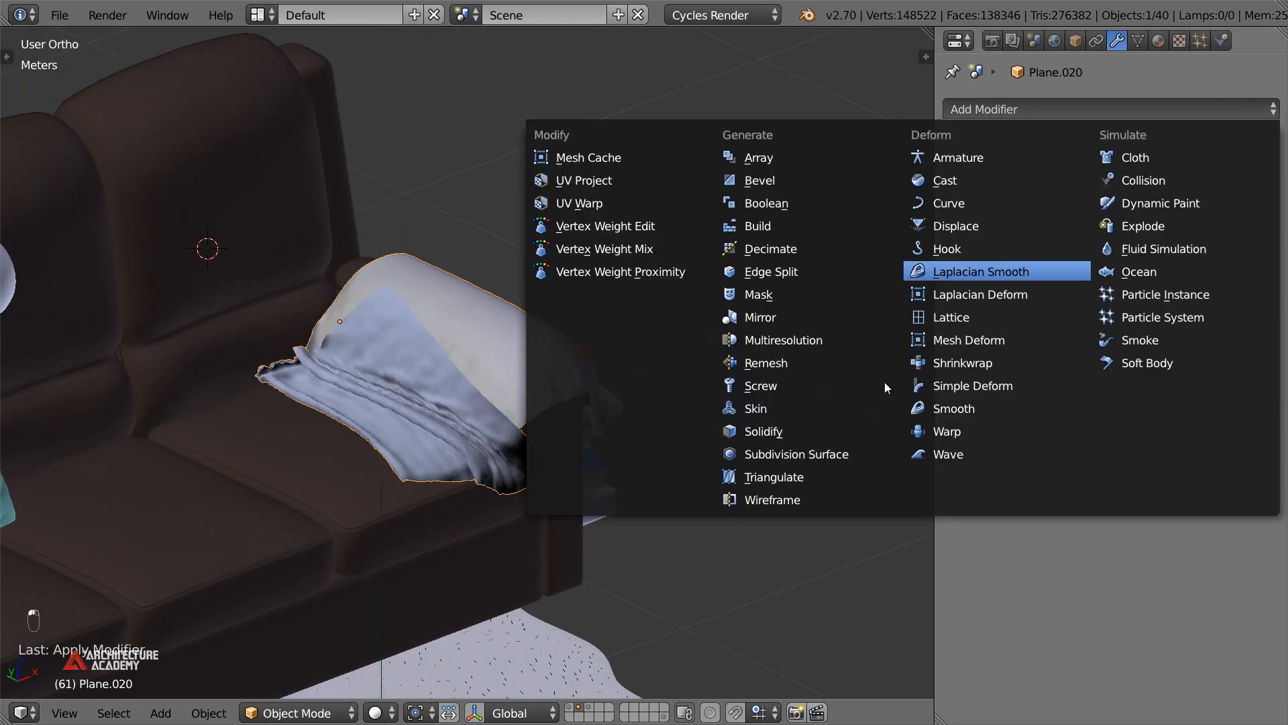
left_click(848, 448)
middle_click_drag(609, 456, 560, 449)
key("t")
left_click(87, 336)
key("t")
Select the blanket's entire mesh and make its normals consistent
key("Tab")
key("a")
key("a")
key("a")
key("a")
key("ctrl+n")
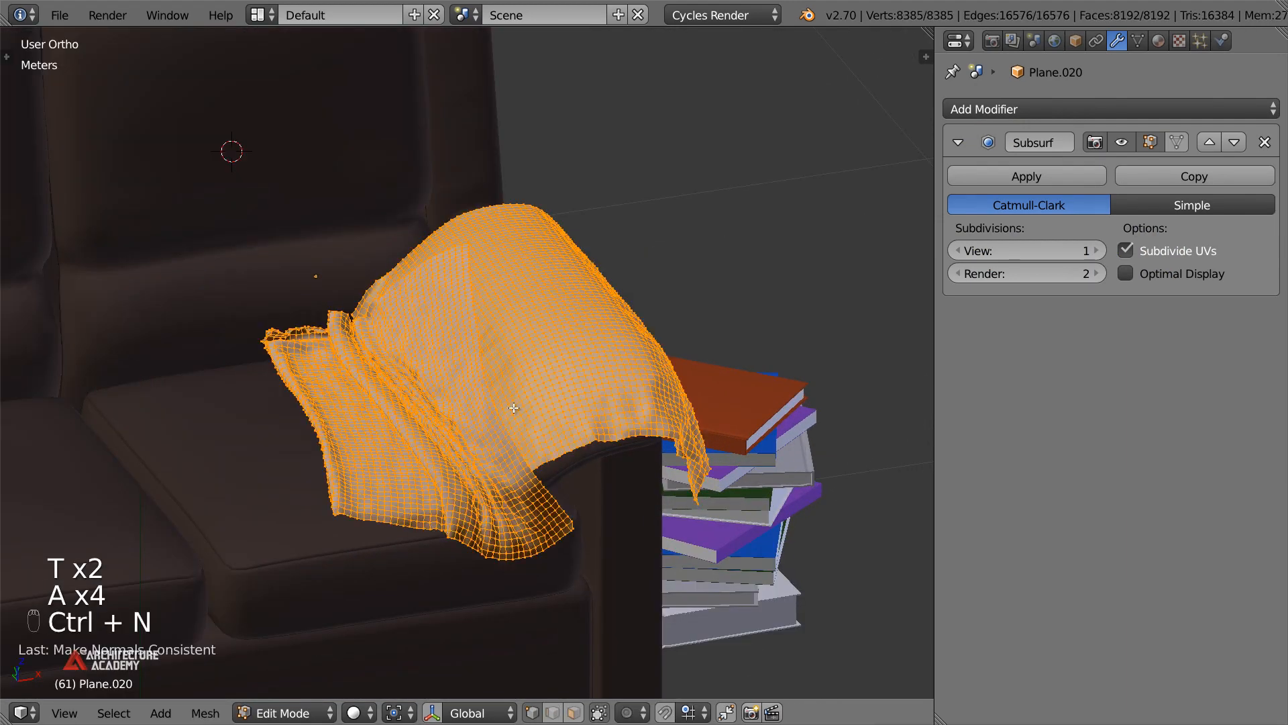
key("ctrl+n")
key("Tab")
Add a Solidify modifier to the blanket with a thickness of 1 mm
middle_click_drag(514, 408, 585, 406)
left_click(1003, 110)
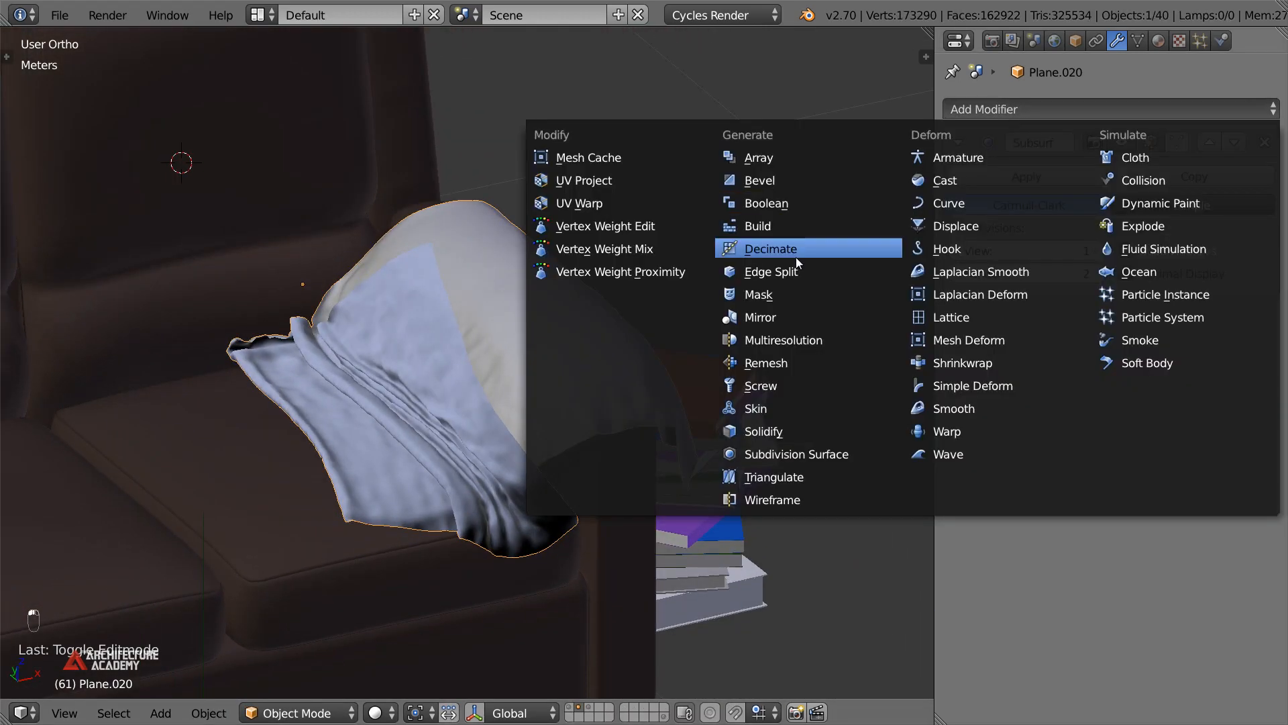
left_click(785, 429)
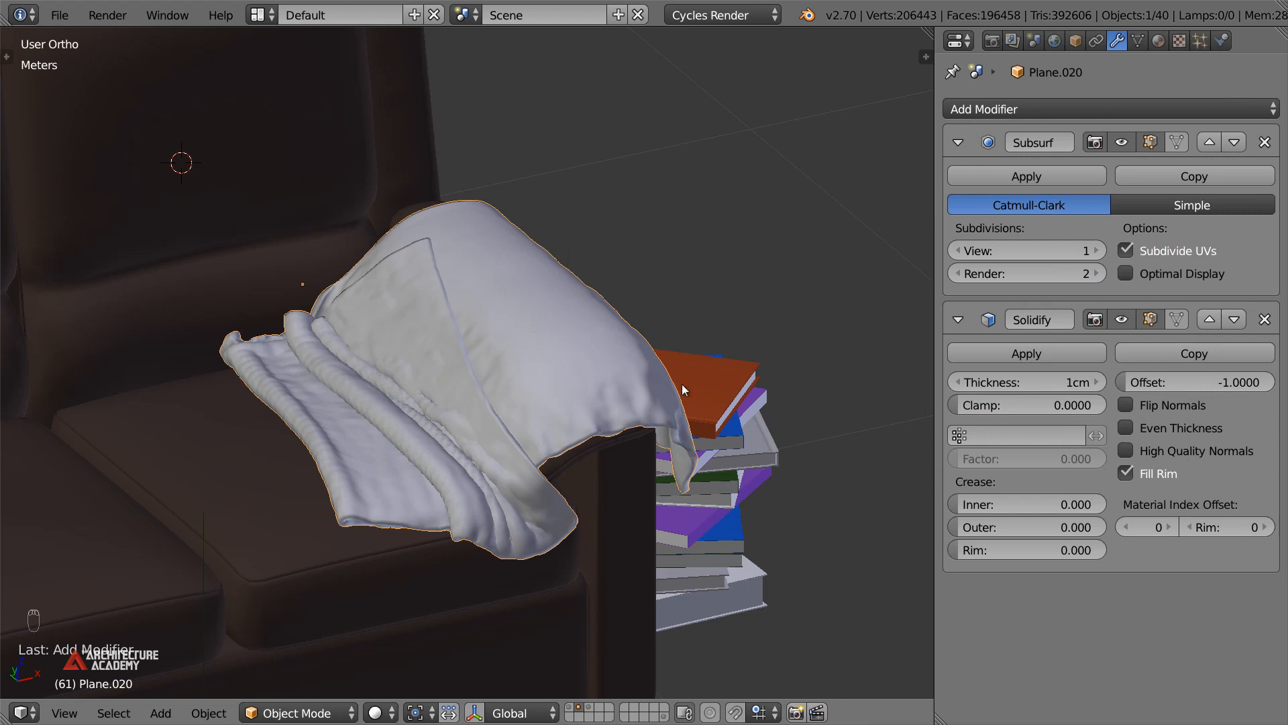
middle_click_drag(573, 429, 569, 388)
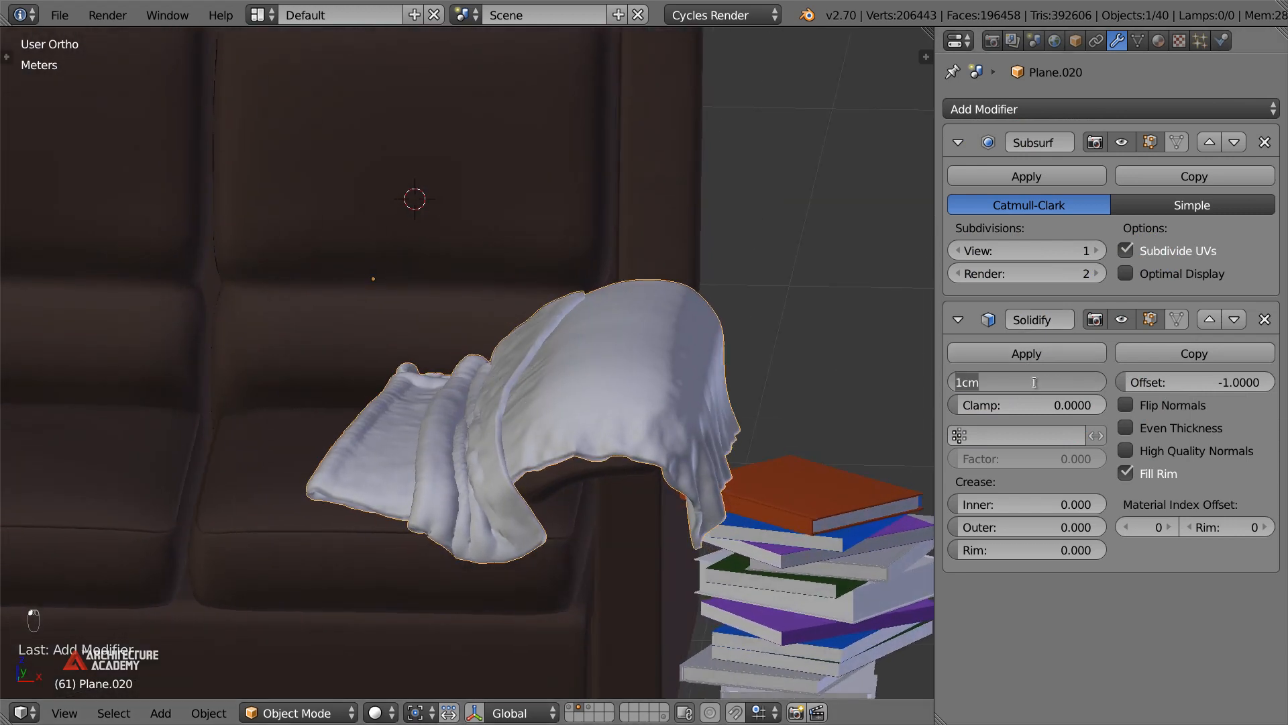
key("Return")
mouse_move(617, 400)
middle_mouse_down()
mouse_move(609, 436)
mouse_move(513, 430)
mouse_move(421, 374)
mouse_move(478, 372)
mouse_move(484, 351)
mouse_move(599, 390)
middle_mouse_up()
scroll(513, 429, "down", 6)
scroll(445, 383, "up", 4)
Apply the blanket's object transform and lower it along Z to sit on the armrest
key("ctrl+a")
left_click(526, 410)
scroll(425, 363, "up", 4)
key("g")
key("z")
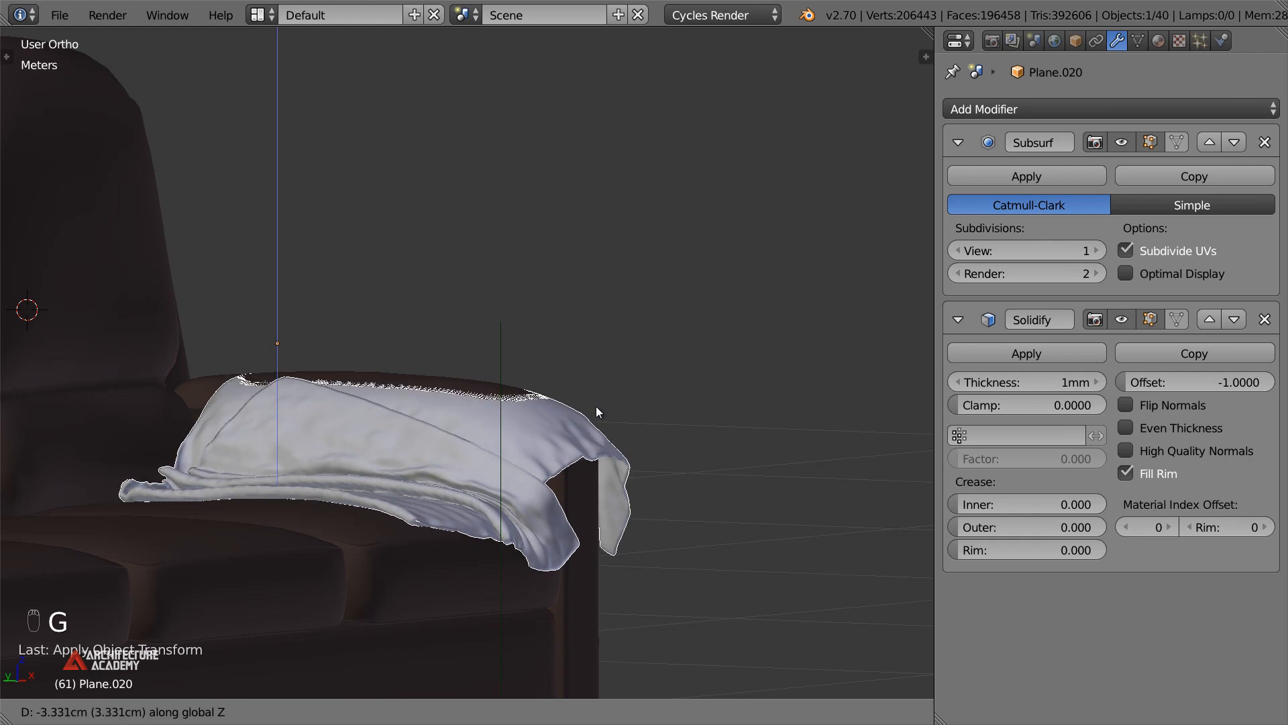
left_click(595, 401)
middle_click_drag(578, 393, 447, 438)
Fine-tune the blanket's position on the armrest and set its origin to the centre of its geometry
left_click(1222, 41)
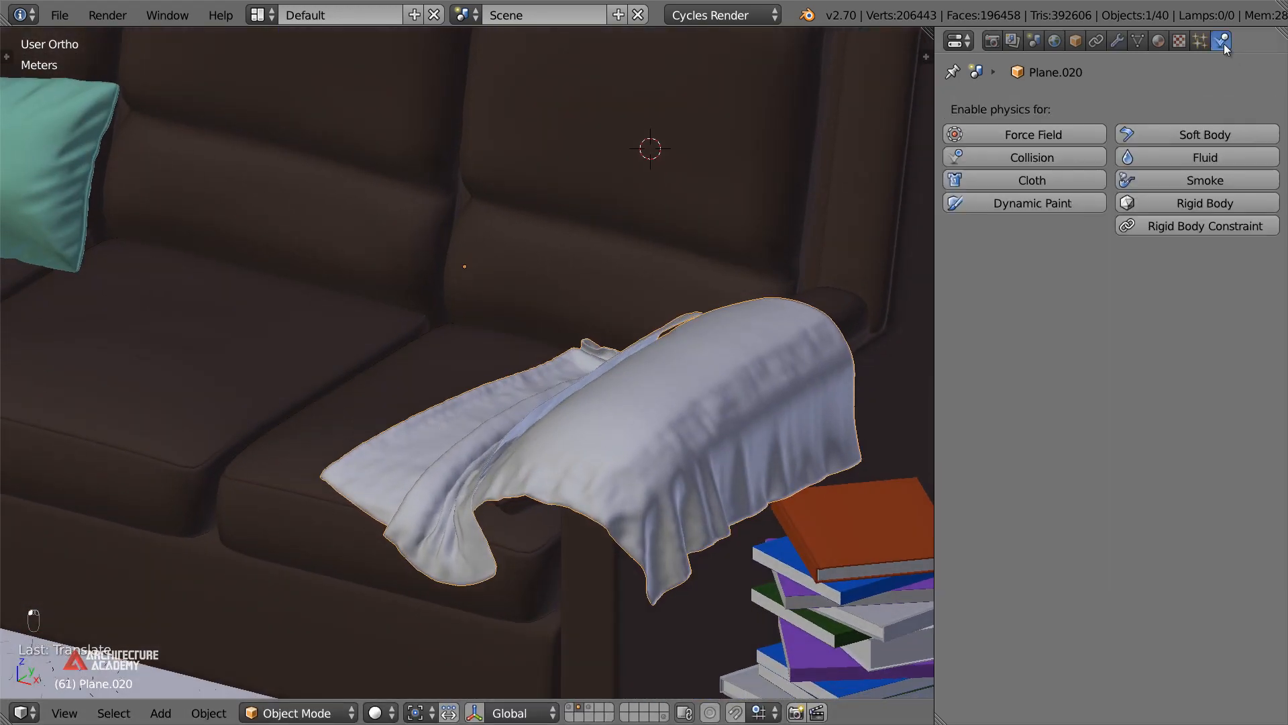
middle_click_drag(565, 510, 504, 414)
middle_click_drag(565, 469, 436, 506)
key("g")
middle_click(505, 448)
left_click(505, 450)
key("ctrl+alt+shift+c")
left_click(554, 482)
scroll(661, 478, "down", 3)
Open a node editor beside the 3D view and create a new material for the blanket
left_click_drag(930, 30, 476, 235)
key("shift+F3")
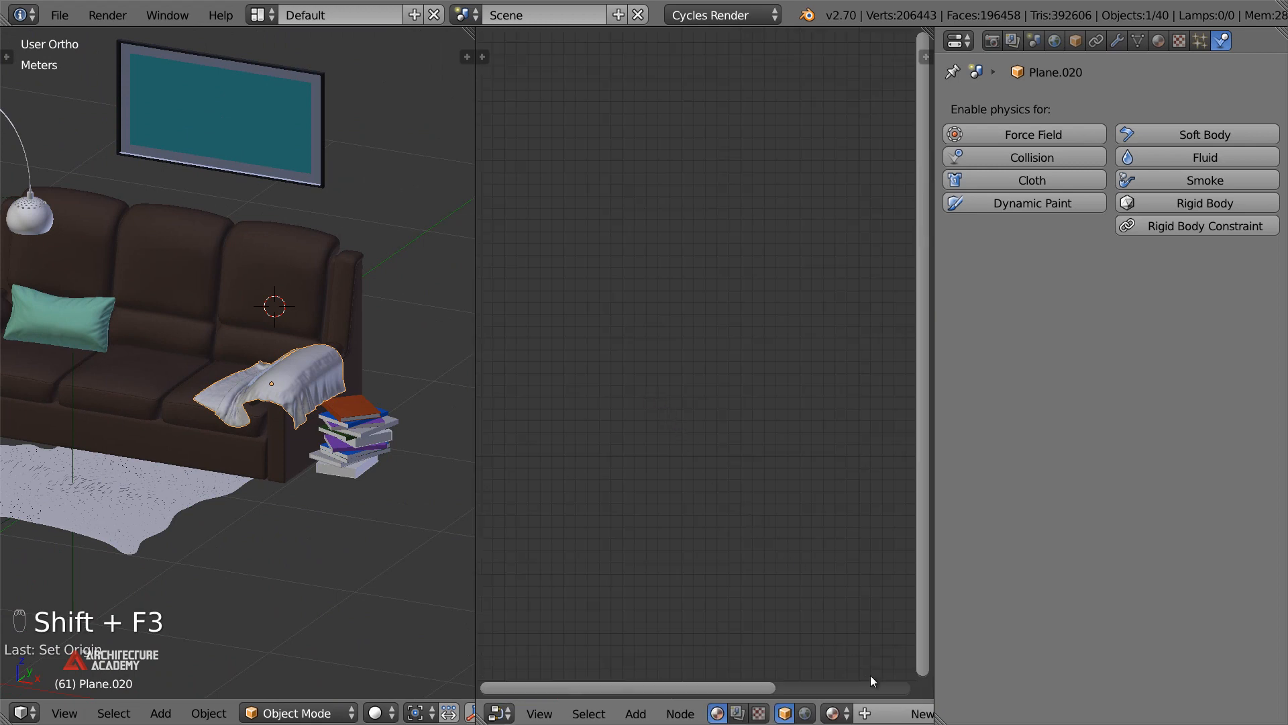
left_click(902, 713)
Move the Diffuse BSDF node further away from the Material Output node to make room
middle_click_drag(730, 408, 861, 389)
middle_click_drag(640, 364, 745, 390)
scroll(745, 379, "up", 1)
mouse_move(668, 397)
middle_mouse_down()
mouse_move(637, 397)
mouse_move(658, 377)
mouse_move(681, 388)
middle_mouse_up()
left_click(704, 308)
key("g")
left_click(595, 385)
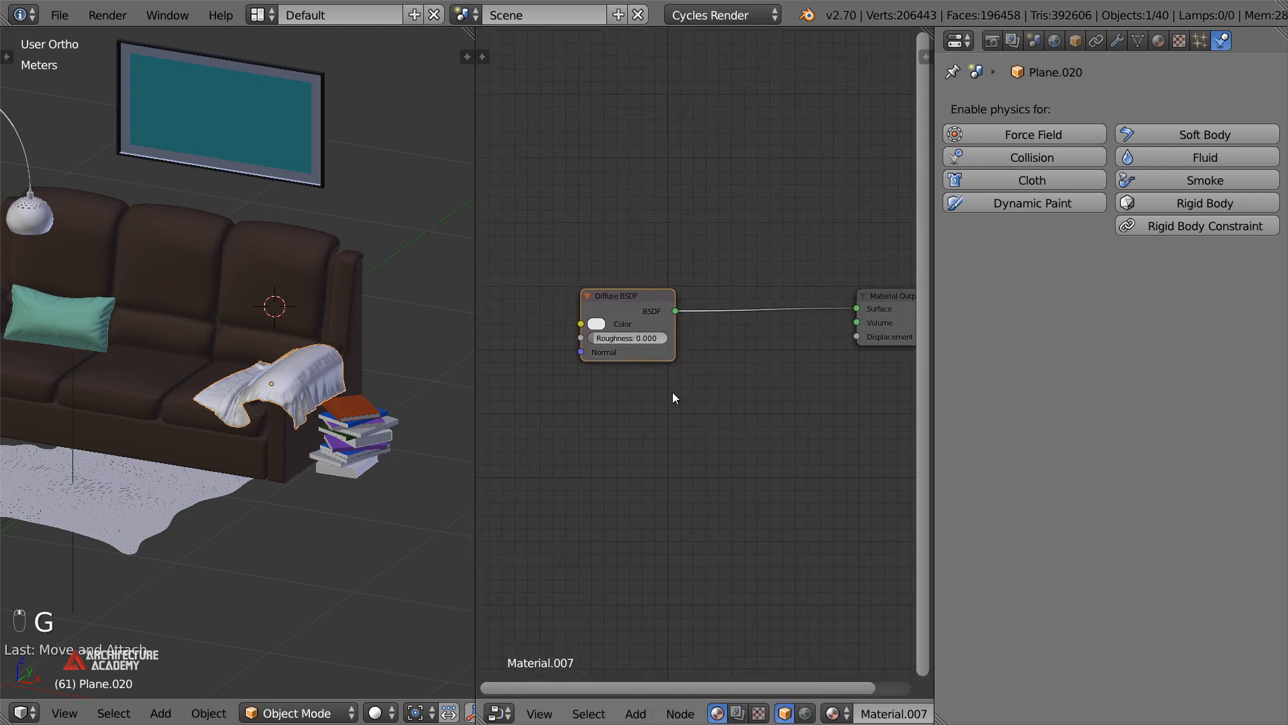
key("shift+a")
middle_click_drag(663, 327, 744, 335)
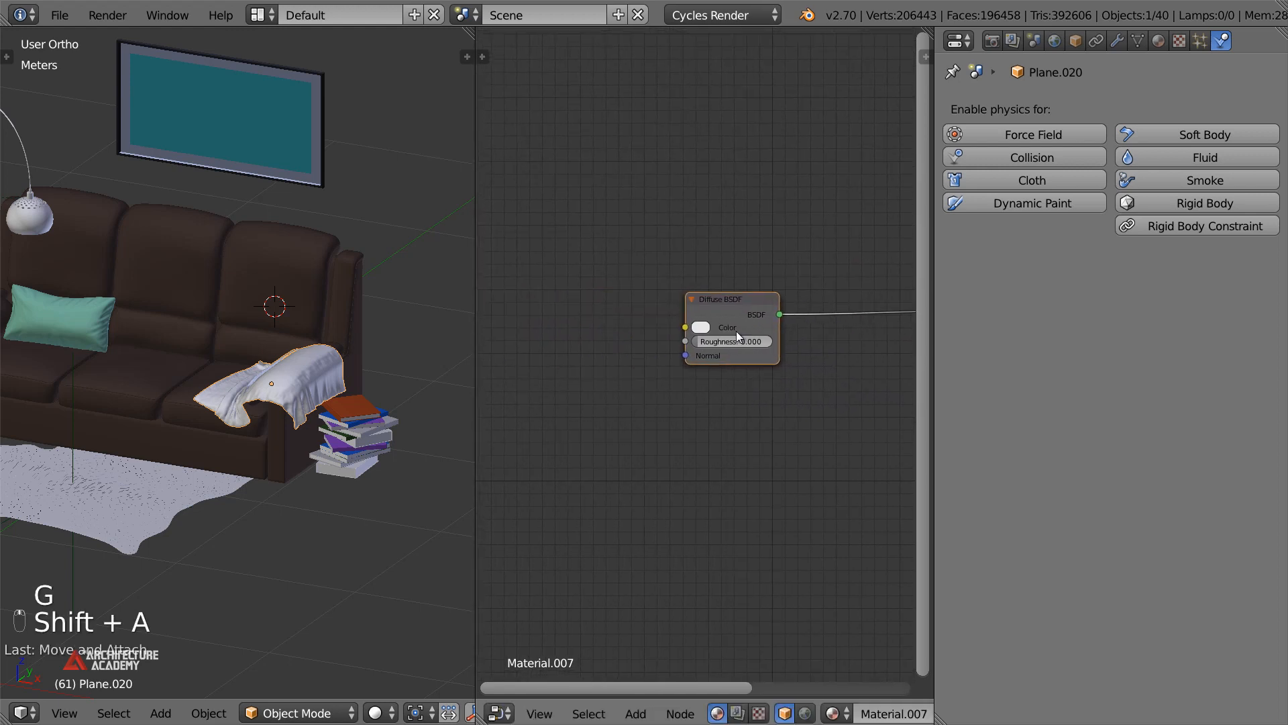
scroll(669, 333, "left", 3, "ctrl")
key("shift+a")
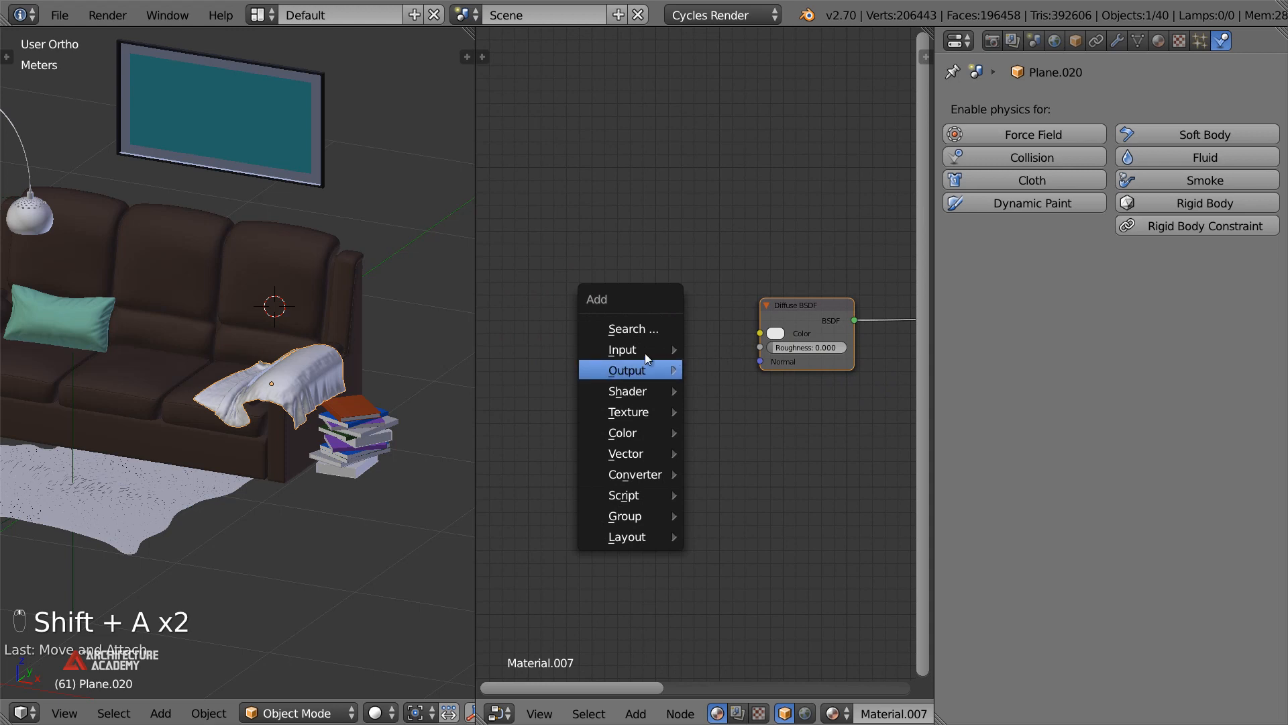
mouse_move(631, 350)
key("Escape")
scroll(691, 329, "right", 3, "ctrl")
middle_click_drag(641, 325, 704, 329)
Add an RGB input node before the Diffuse BSDF and pick a pinkish red colour
key("shift+a")
mouse_move(629, 335)
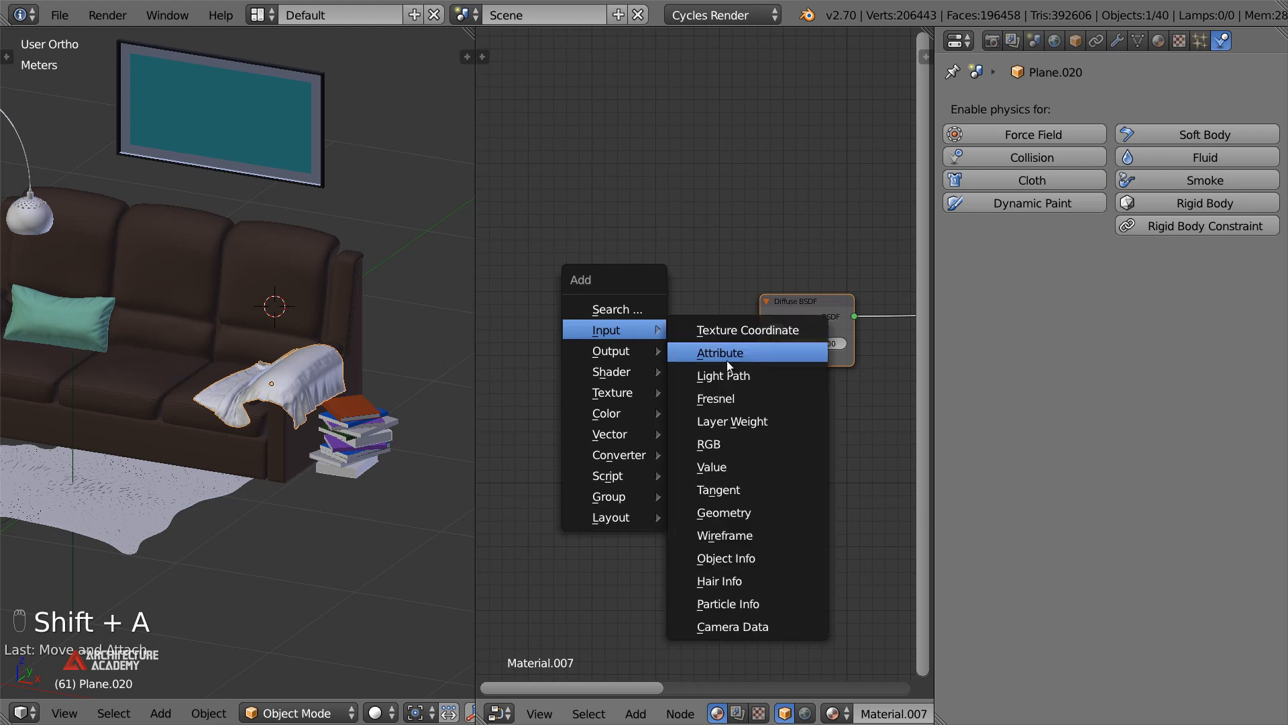
left_click(469, 254)
left_click(542, 352)
key("shift+a")
mouse_move(655, 347)
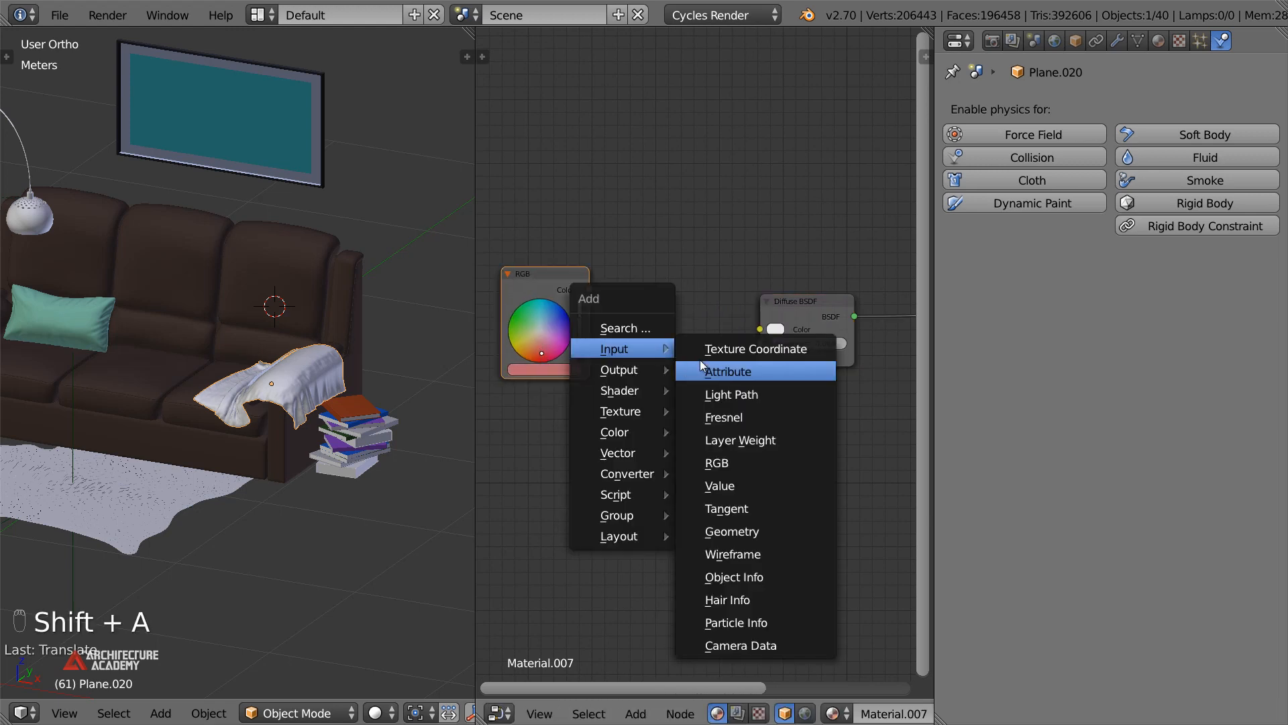
scroll(344, 360, "up", 2)
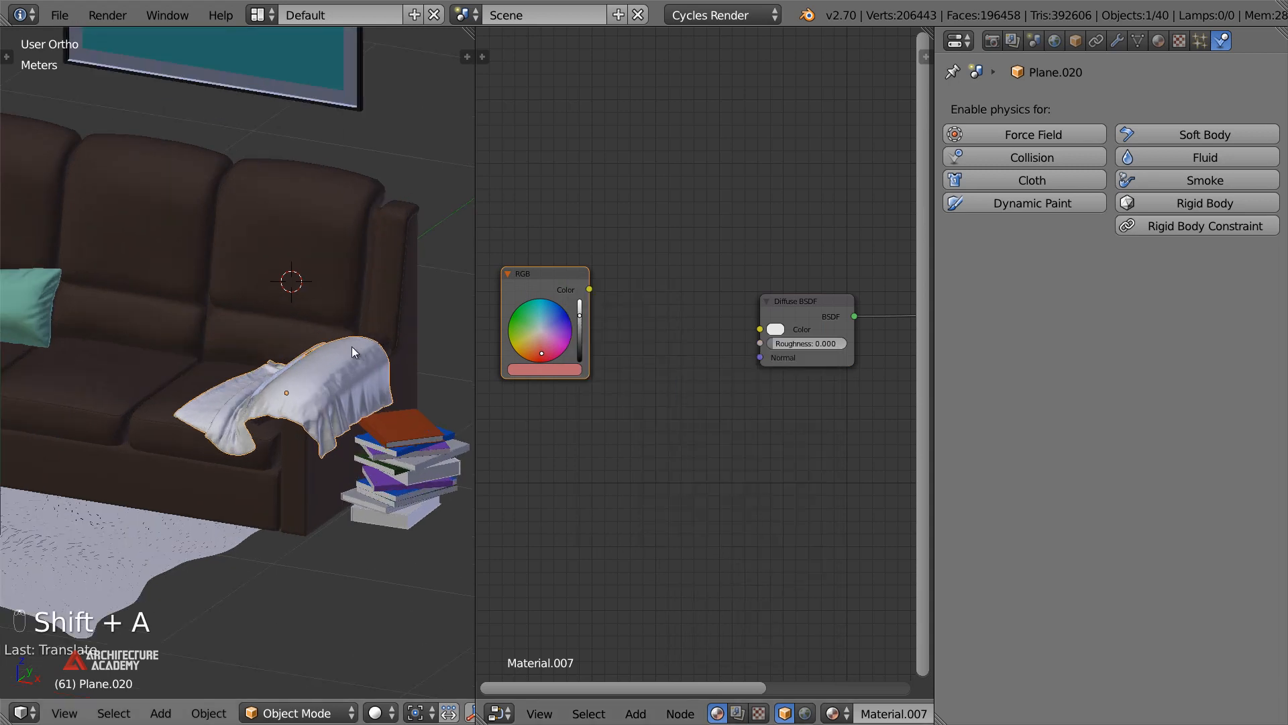
Insert a MixRGB node before the Diffuse BSDF colour and connect the RGB node to its Color1
key("shift+a")
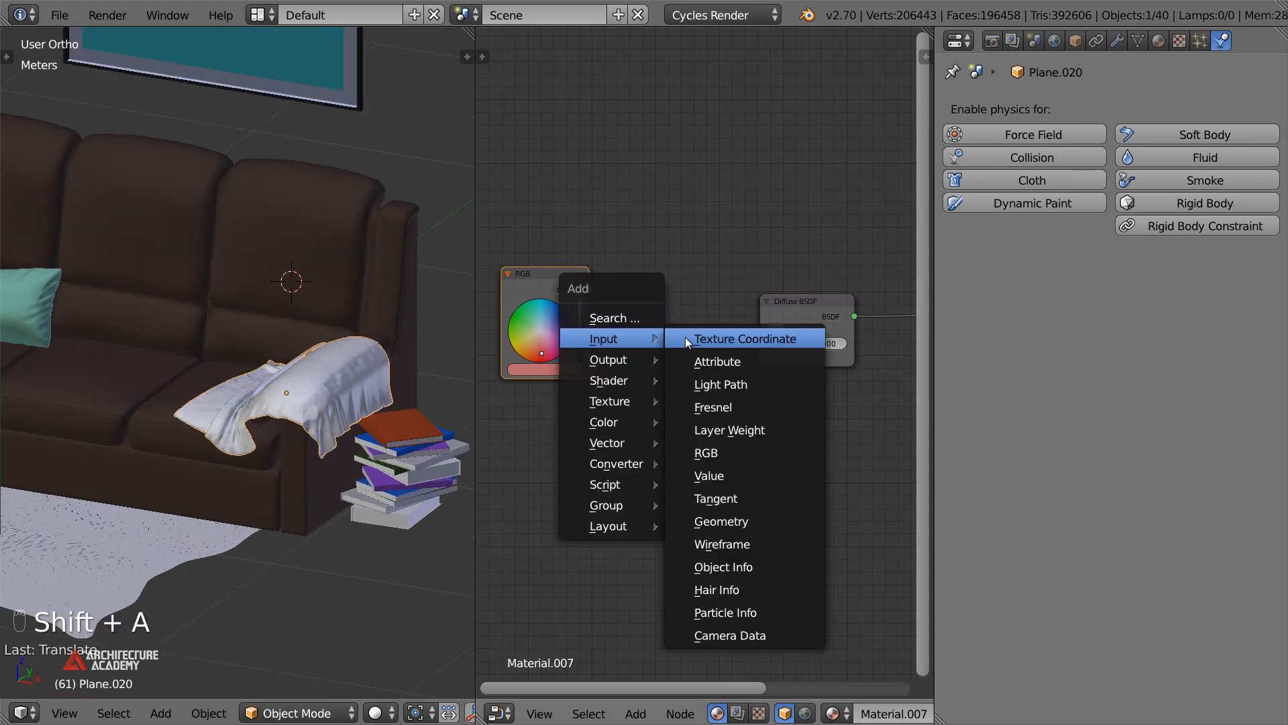
mouse_move(616, 422)
left_click(704, 424)
left_click(647, 277)
left_click_drag(589, 289, 647, 360)
Add a Fresnel node above the RGB node and connect it to the Mix node's Fac
middle_click_drag(767, 329, 833, 383)
key("shift+a")
mouse_move(616, 129)
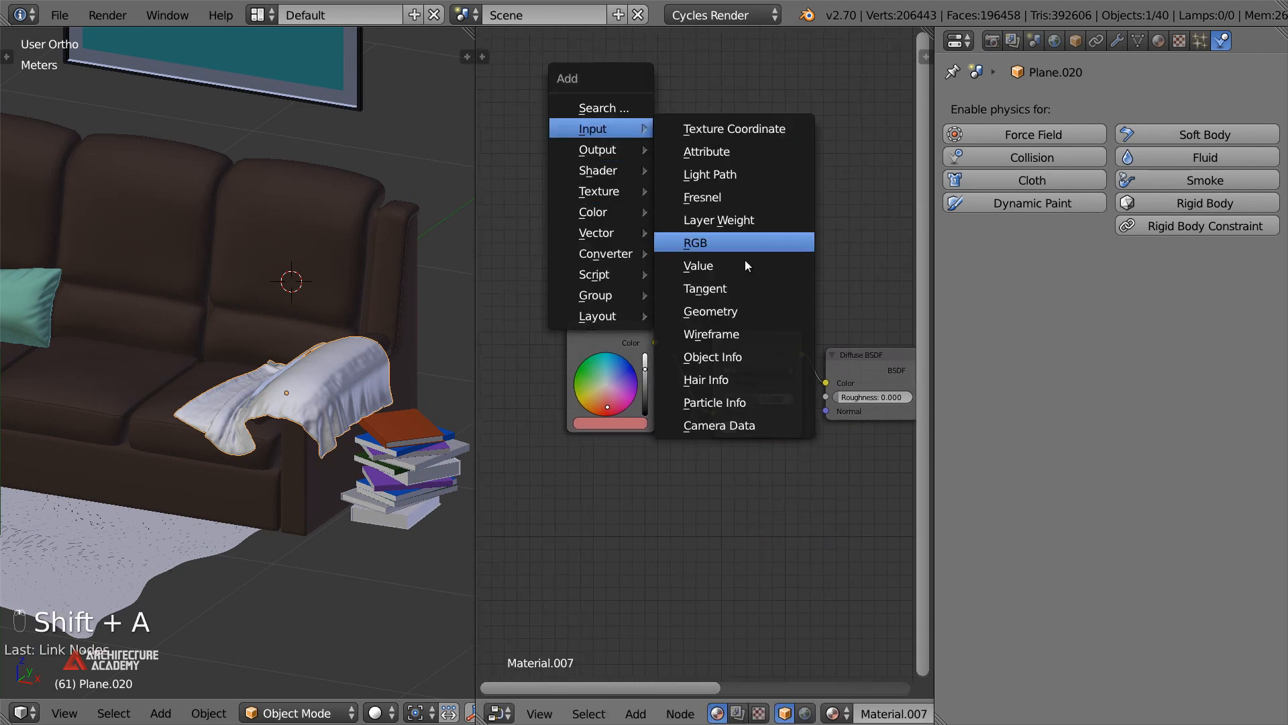
left_click(711, 197)
left_click(694, 246)
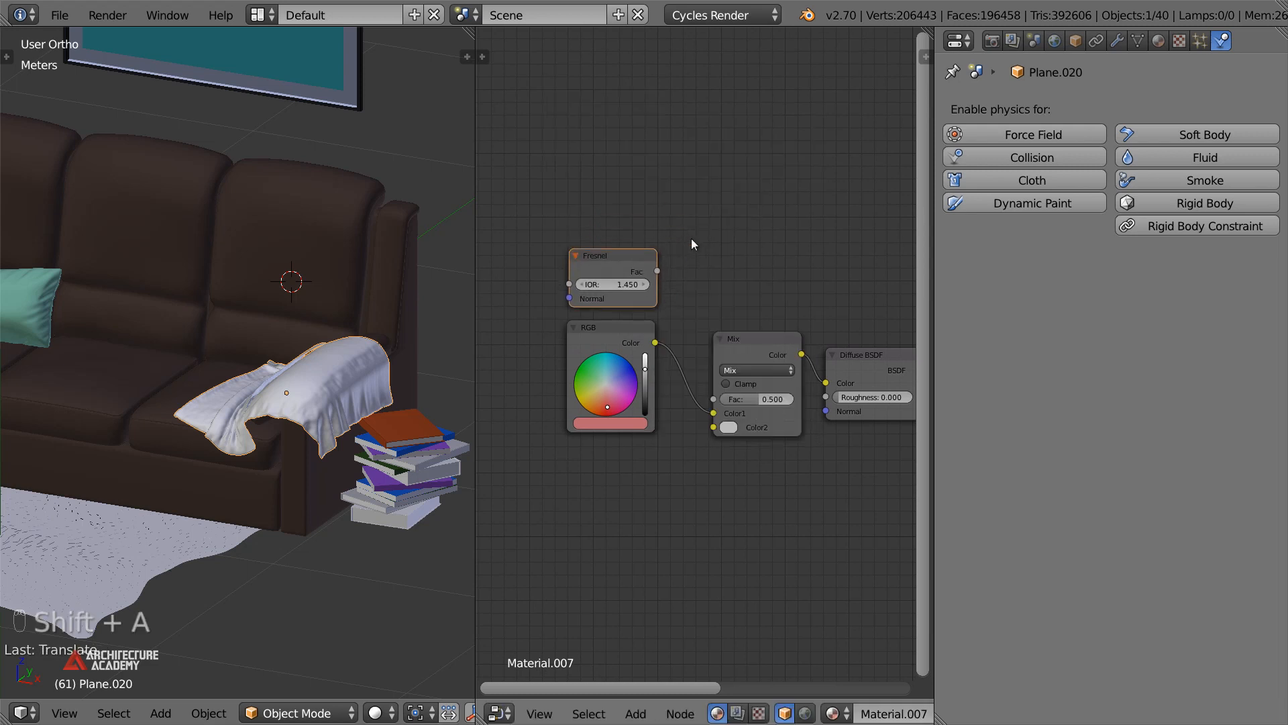
left_click_drag(658, 271, 718, 398)
Move the blanket to the first layer and show only that layer
key("KP_0")
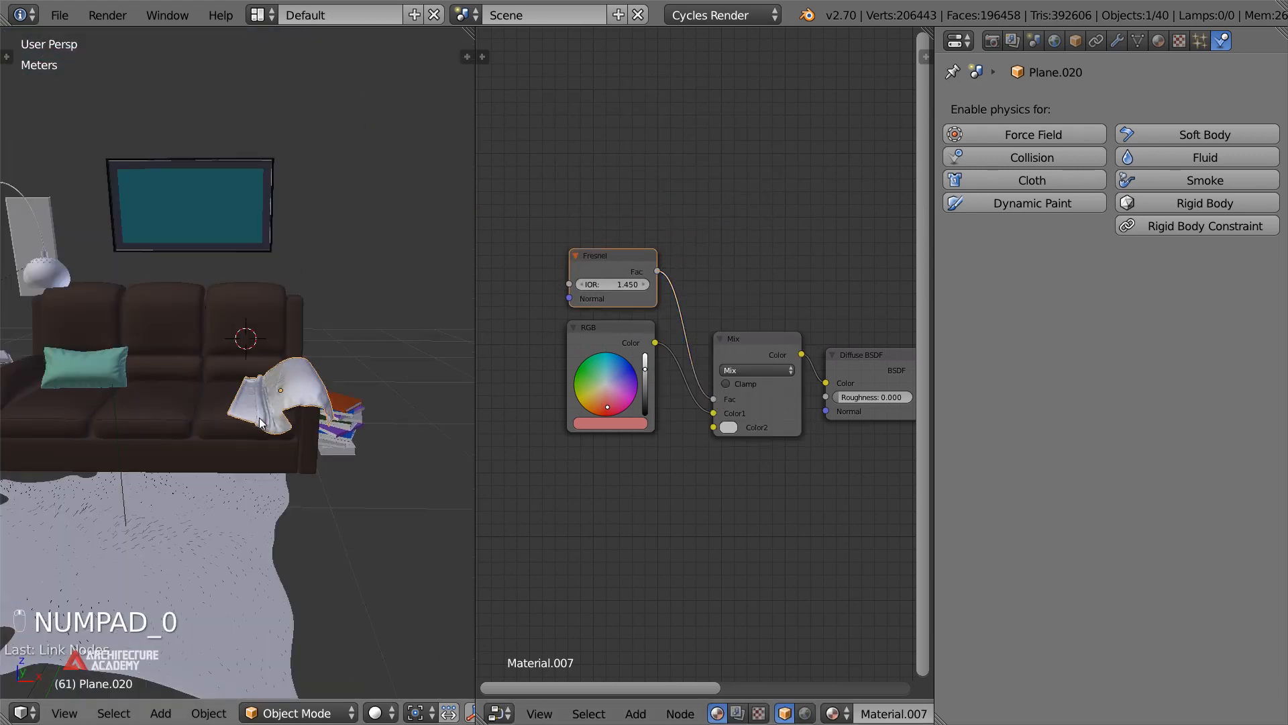
middle_click_drag(259, 417, 110, 341, "shift")
key("KP_0")
scroll(370, 710, "down", 5)
key("m")
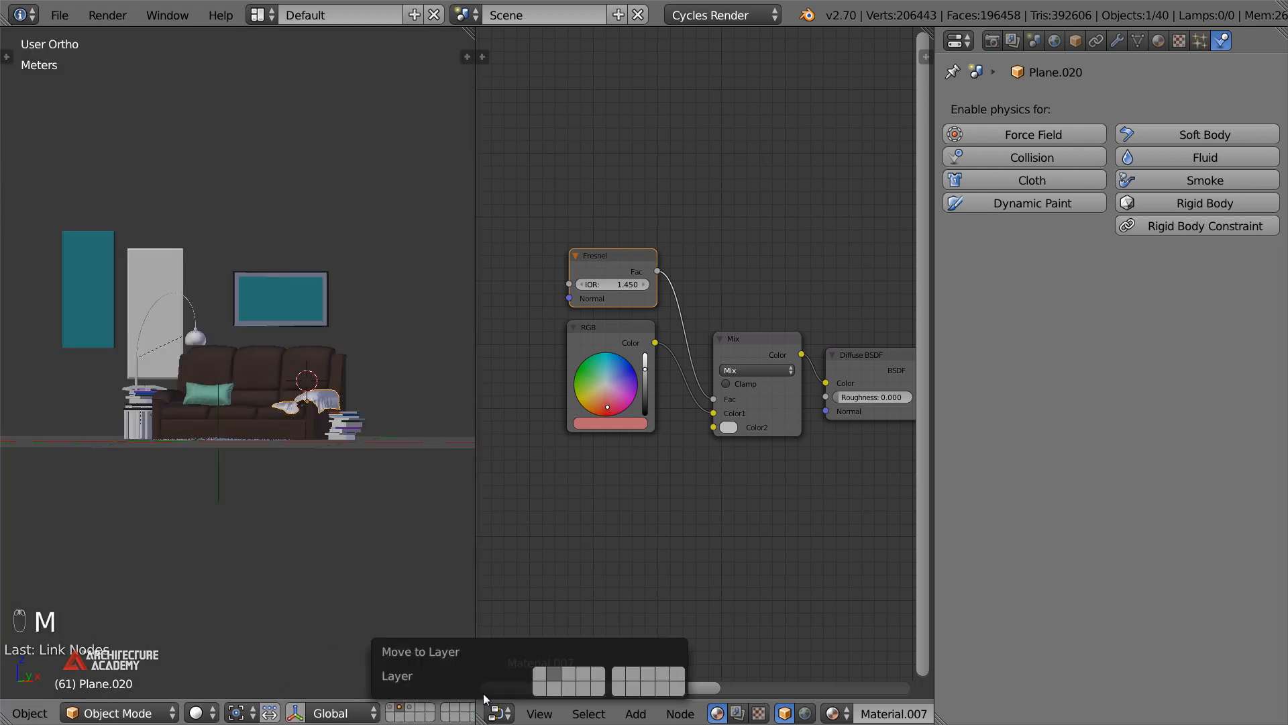
left_click(545, 678)
left_click(392, 708)
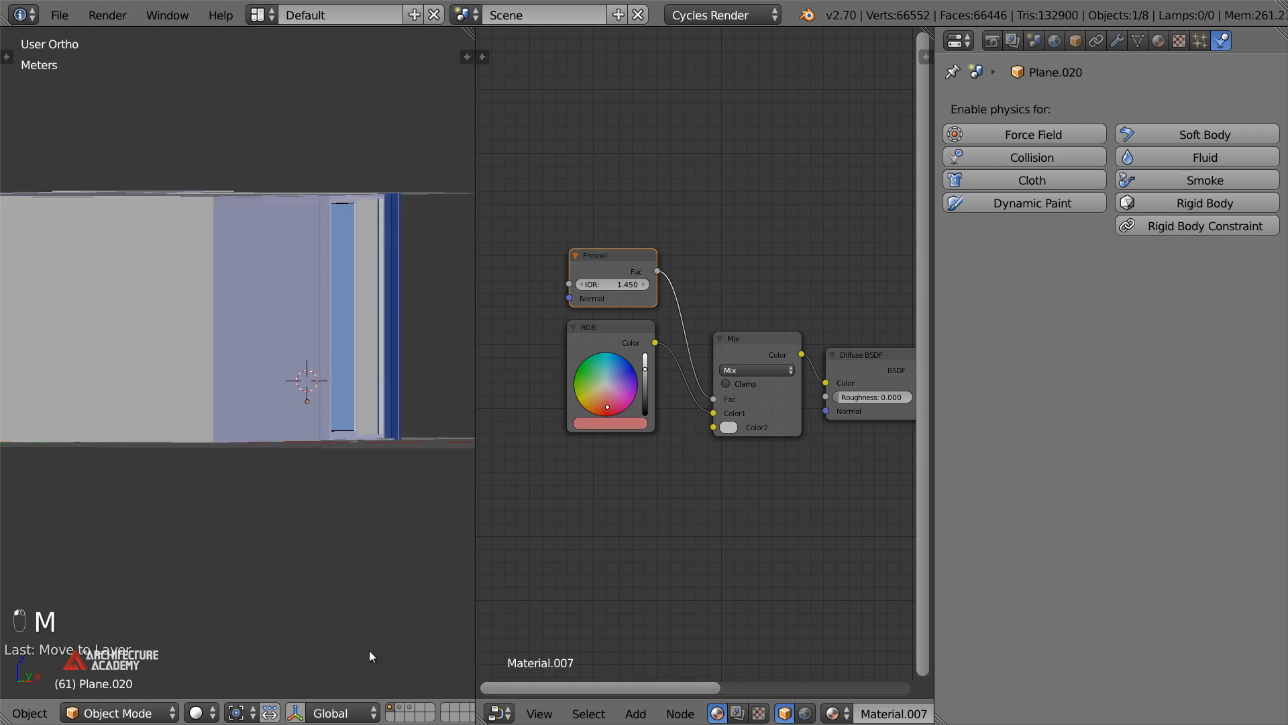
From the camera view, set a render border around the blanket and preview it close up in Rendered shading
key("KP_0")
key("shift+b")
left_click_drag(42, 243, 231, 371)
left_click(201, 713)
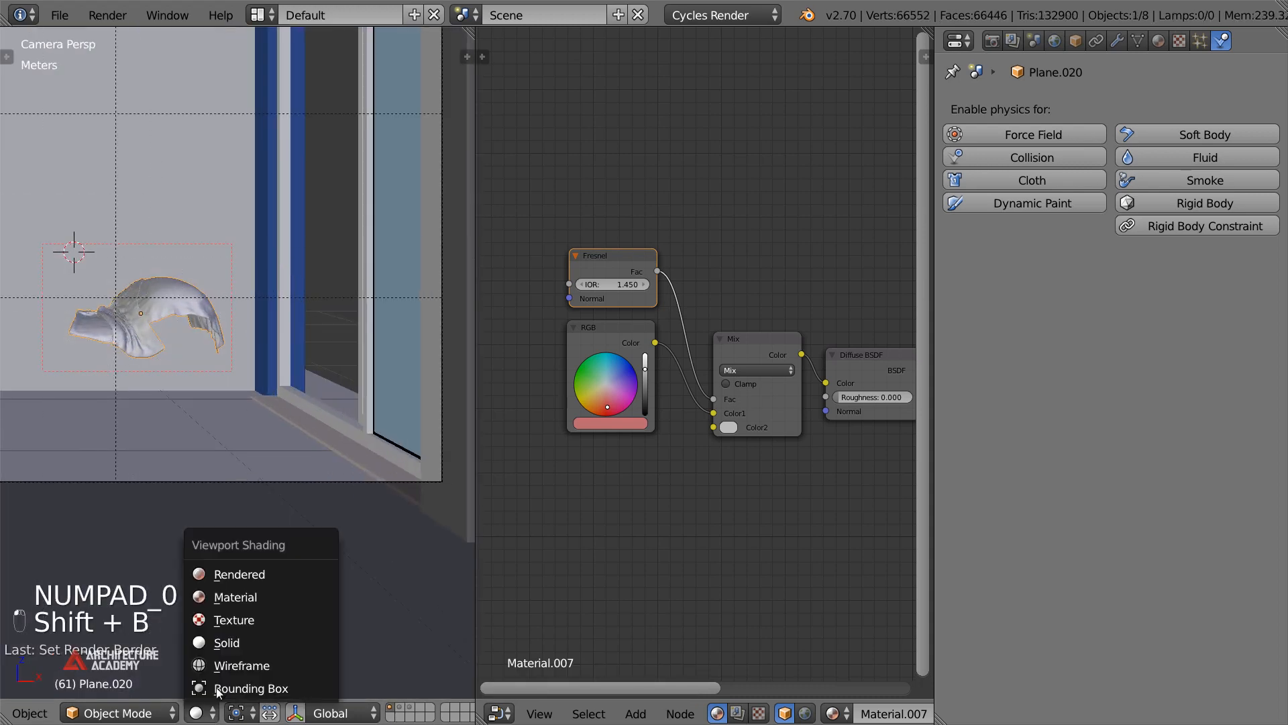
left_click(296, 566)
key("KP_Decimal")
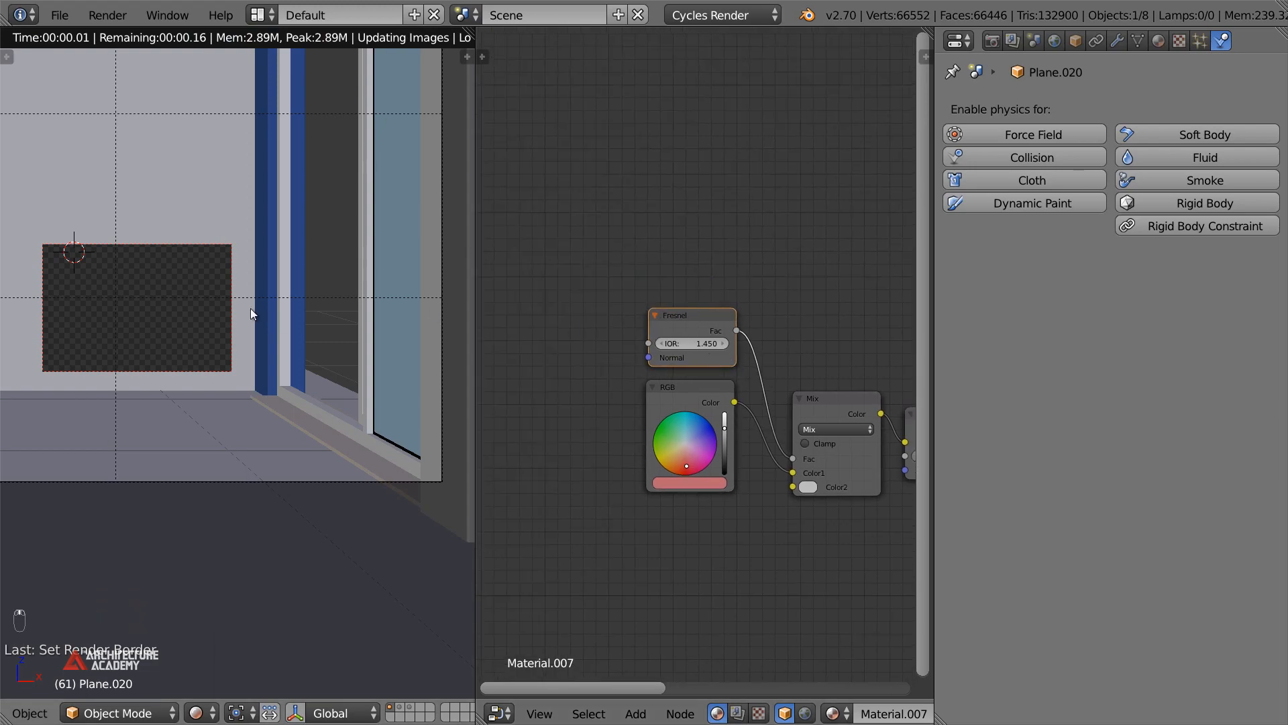
scroll(178, 332, "up", 2)
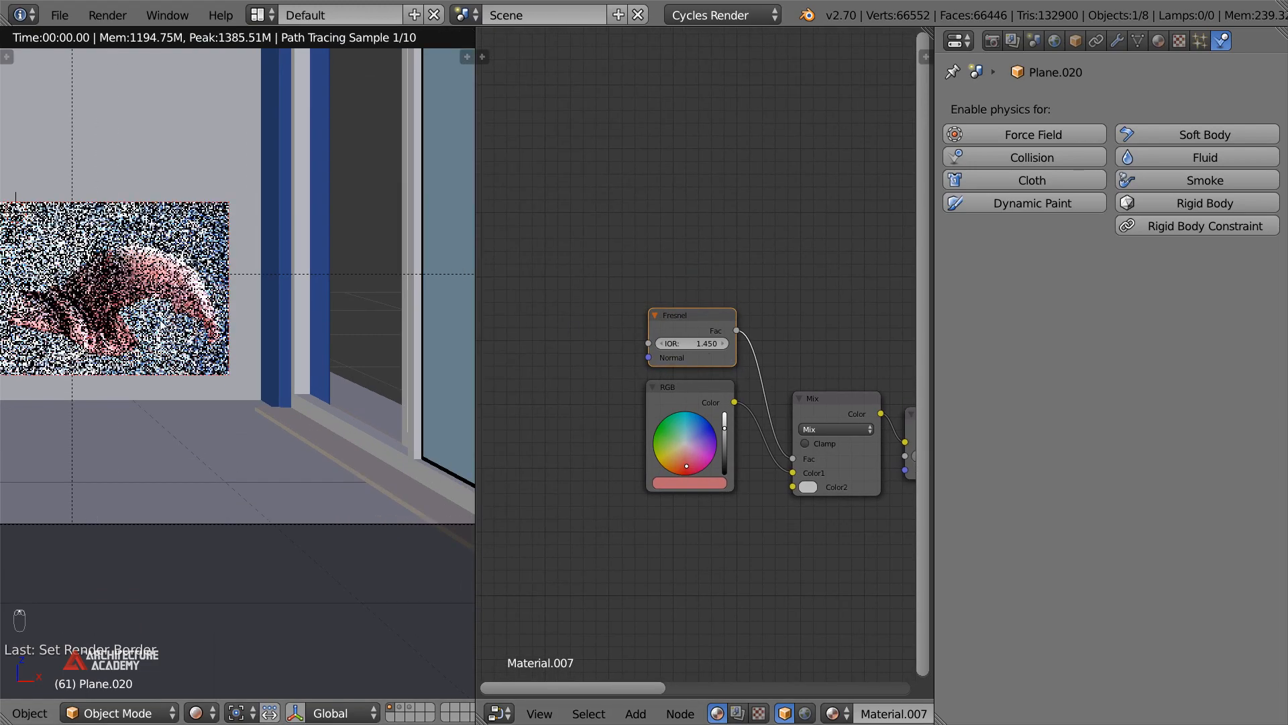
middle_click_drag(161, 322, 263, 372, "shift")
scroll(265, 376, "up", 2)
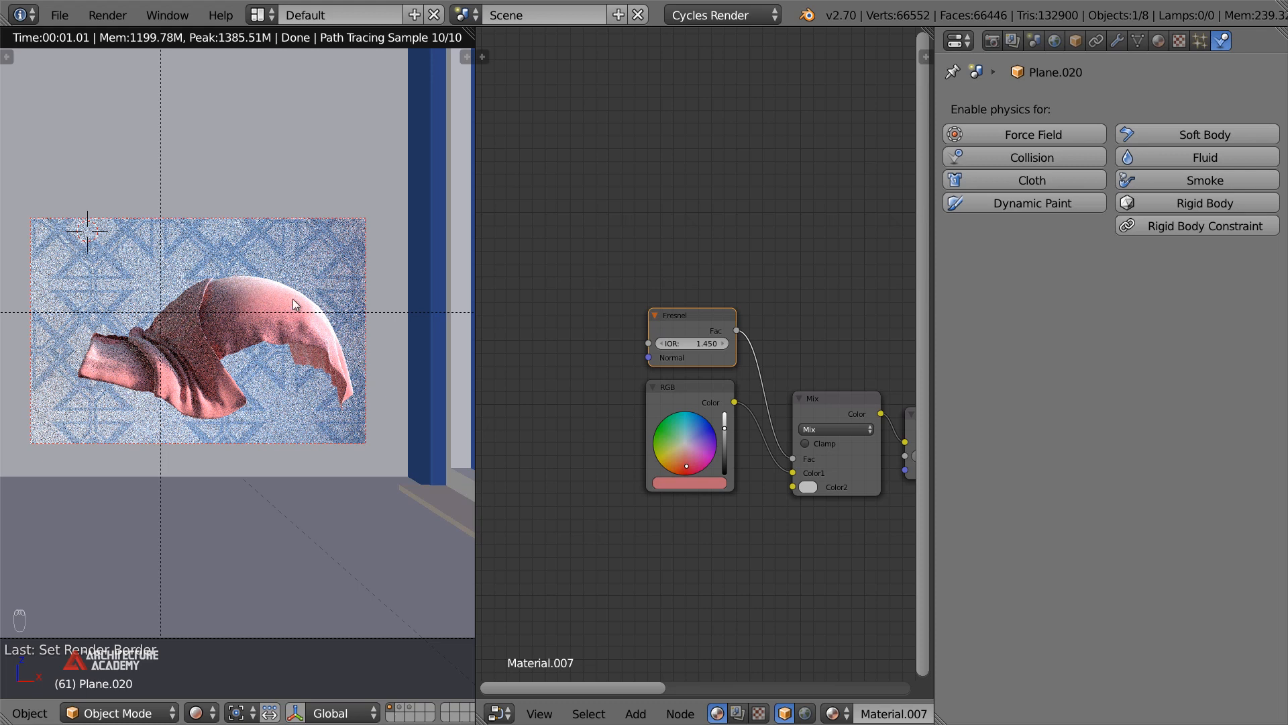
Try magenta as the Mix node's Color2, then return it to a near-neutral grey
middle_click_drag(677, 477, 547, 421)
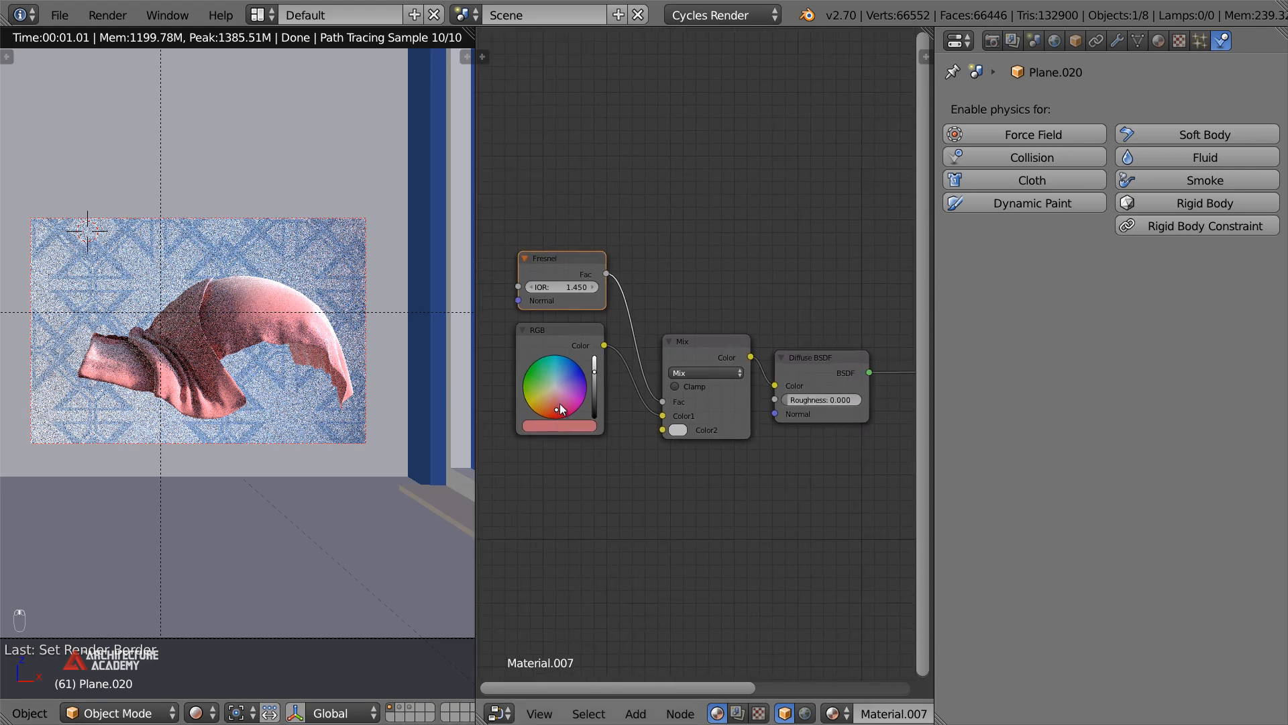
scroll(695, 444, "up", 5)
scroll(657, 464, "up", 1)
left_click(663, 478)
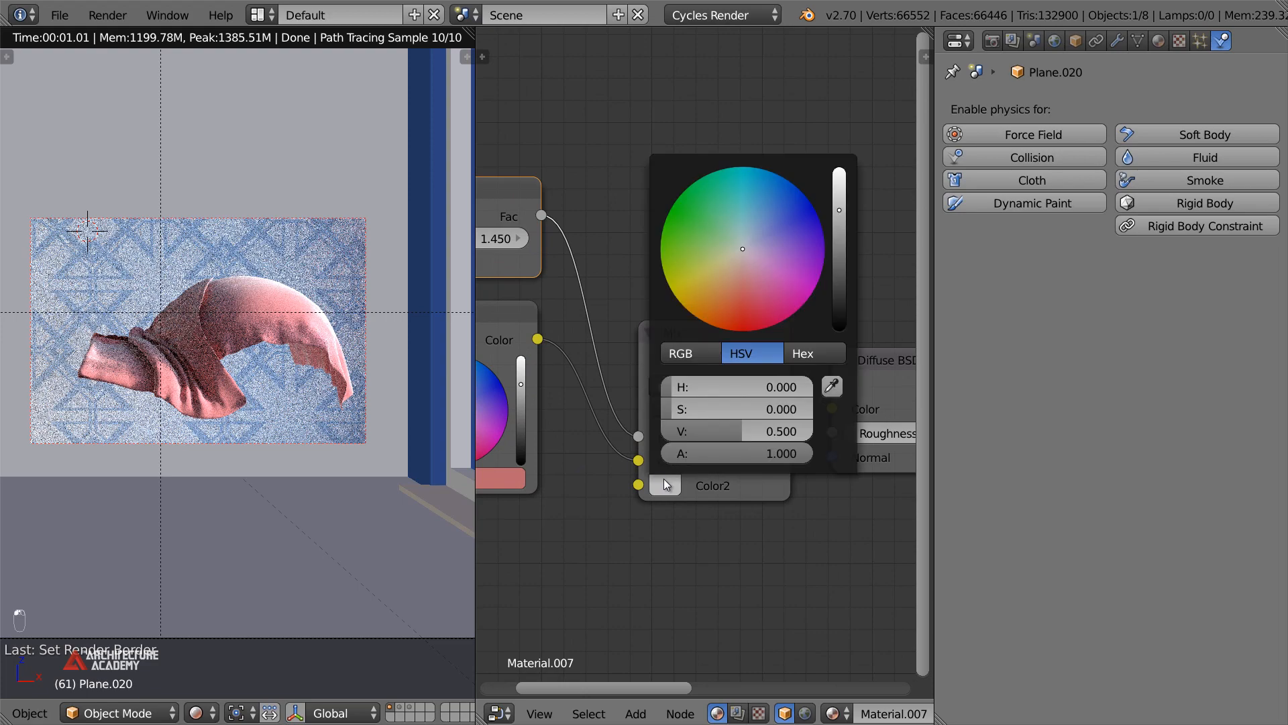
mouse_move(748, 229)
left_mouse_down()
mouse_move(776, 176)
mouse_move(738, 308)
mouse_move(848, 324)
left_mouse_up()
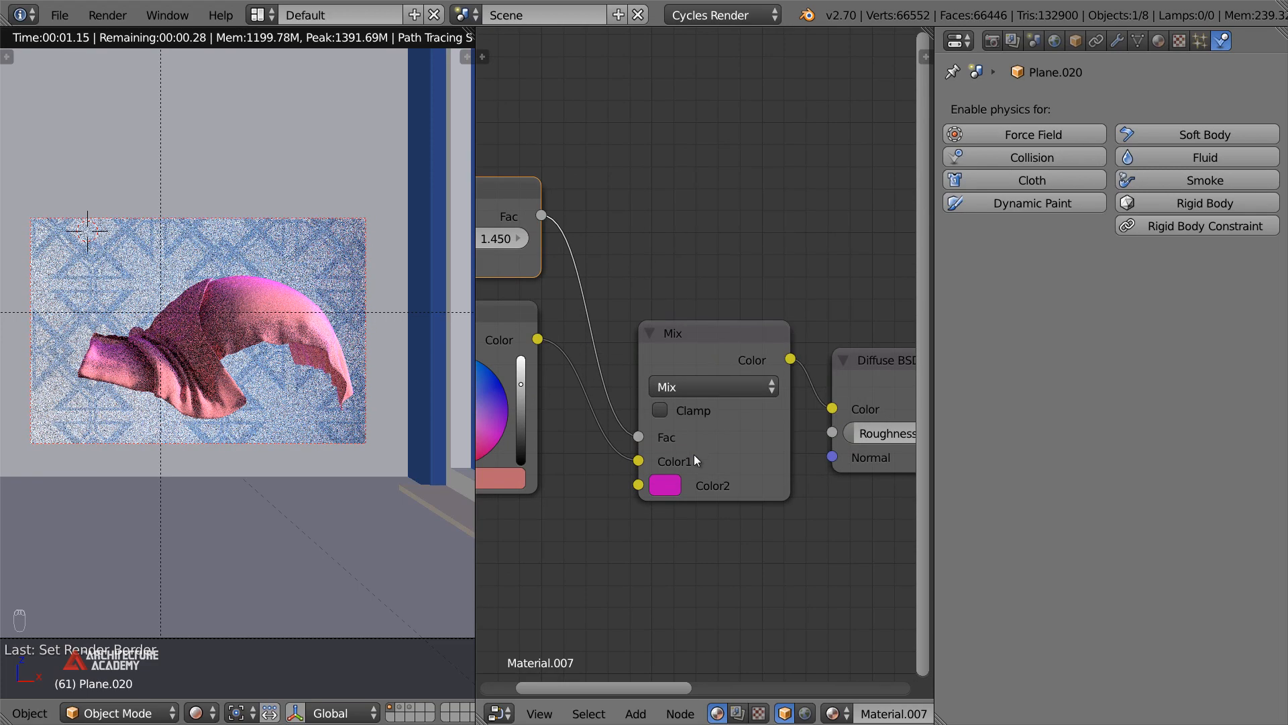
left_click(664, 485)
left_click(743, 248)
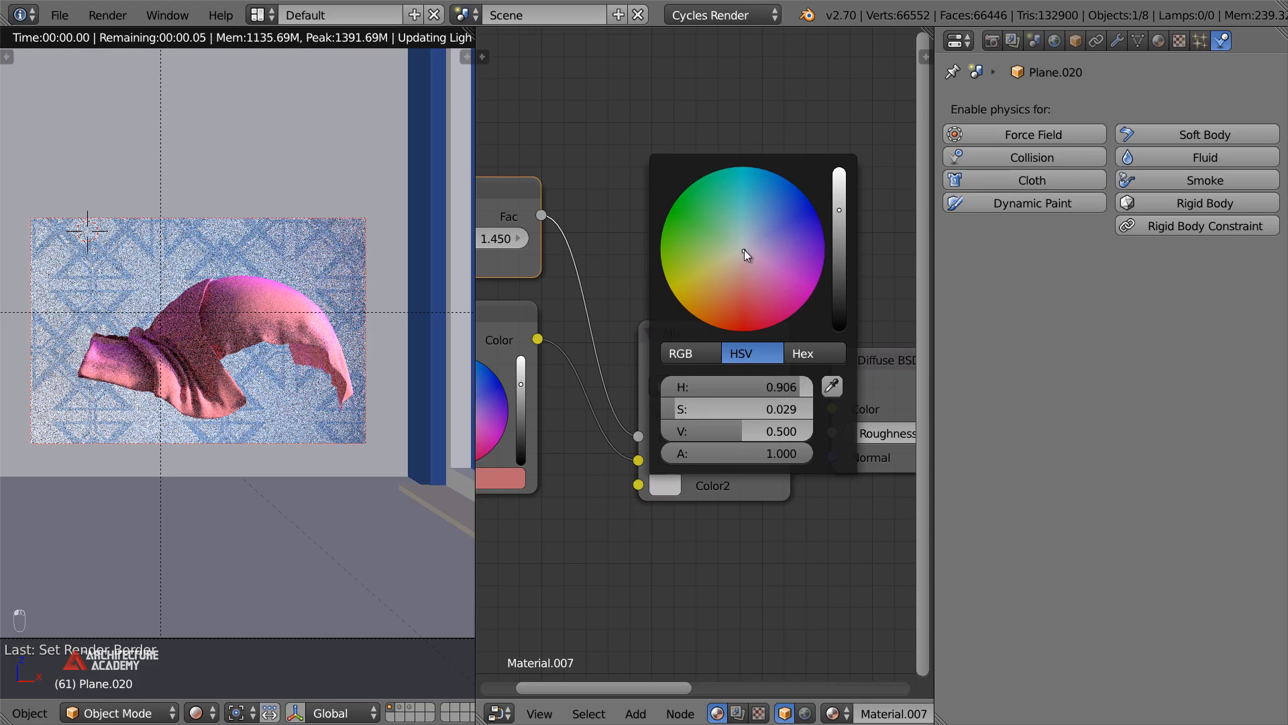
Tint the Mix node's Color2 a pale, desaturated pink
middle_click_drag(650, 389, 737, 354)
left_click(751, 451)
left_click(838, 236)
left_click_drag(838, 236, 835, 253)
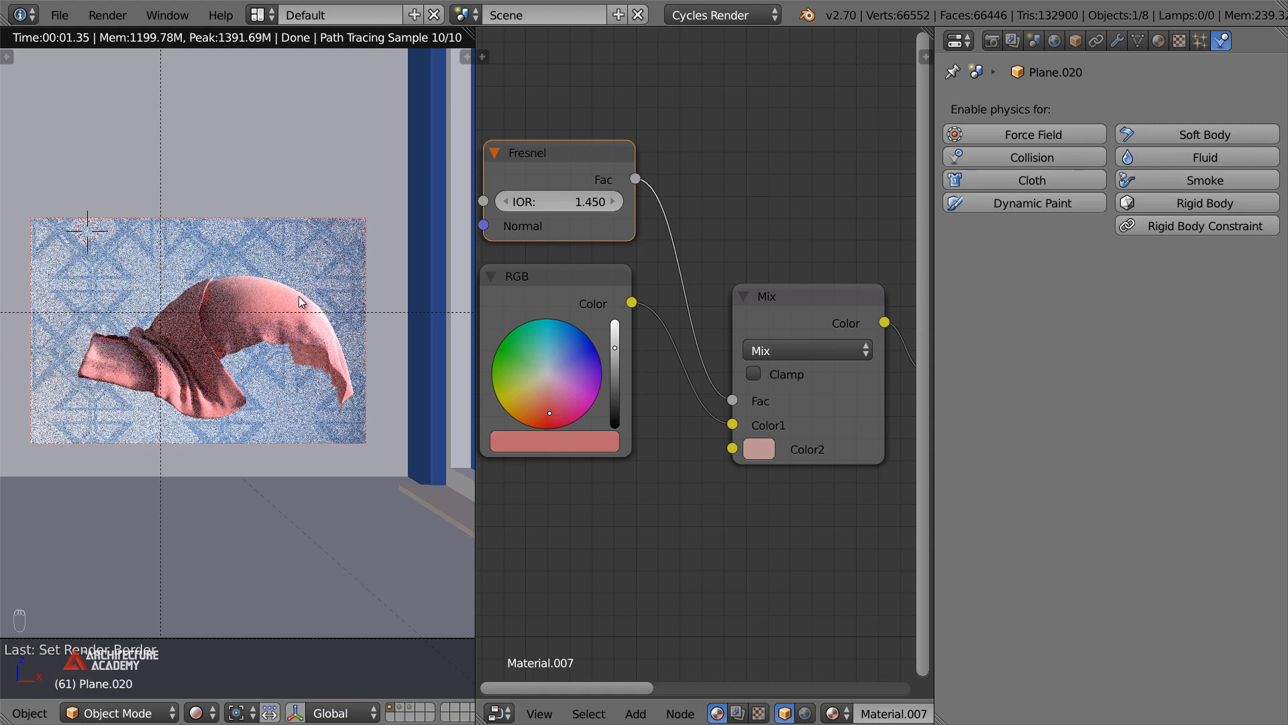
Add an Image Texture node to the blanket's material near the RGB node
scroll(676, 428, "down", 1)
scroll(677, 425, "down", 6)
middle_click_drag(684, 416, 719, 417)
left_click(678, 313)
key("shift+a")
mouse_move(573, 433)
left_click(672, 433)
left_click(569, 340)
Load 101.png from the starter pack's Textures folder into the Image Texture node and move the node away from the RGB node
left_click(621, 392)
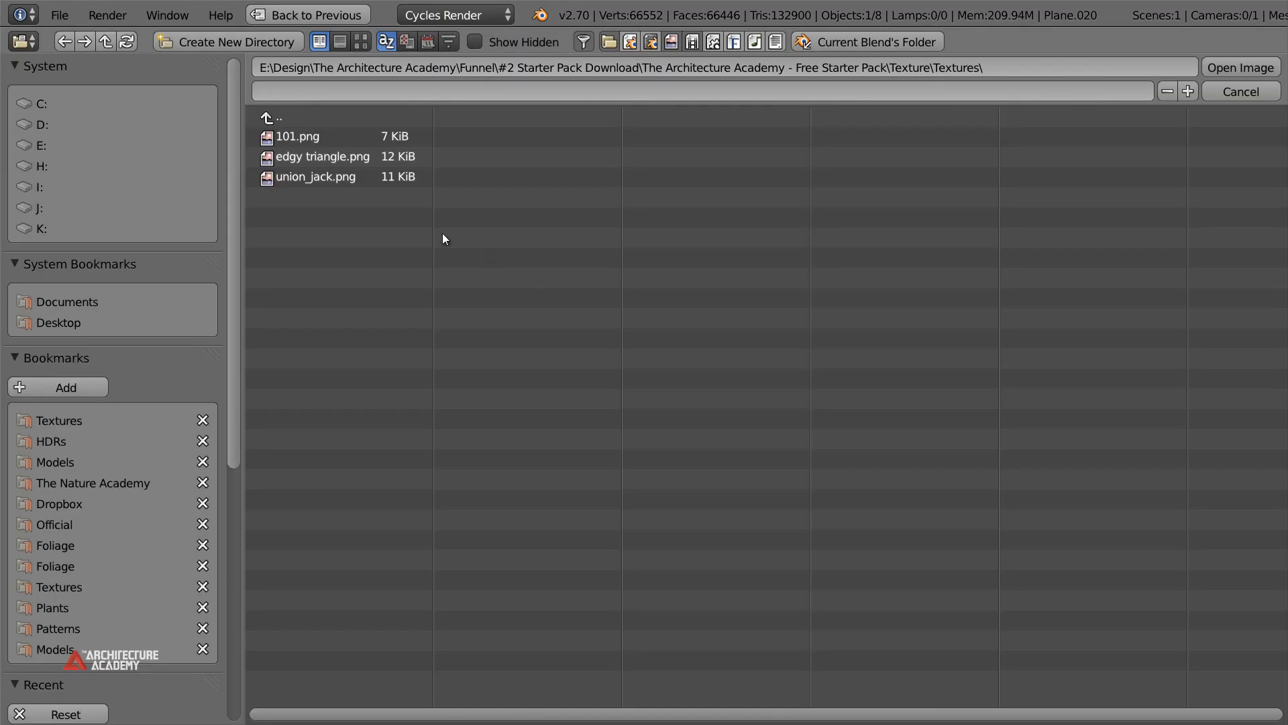
left_click(333, 134)
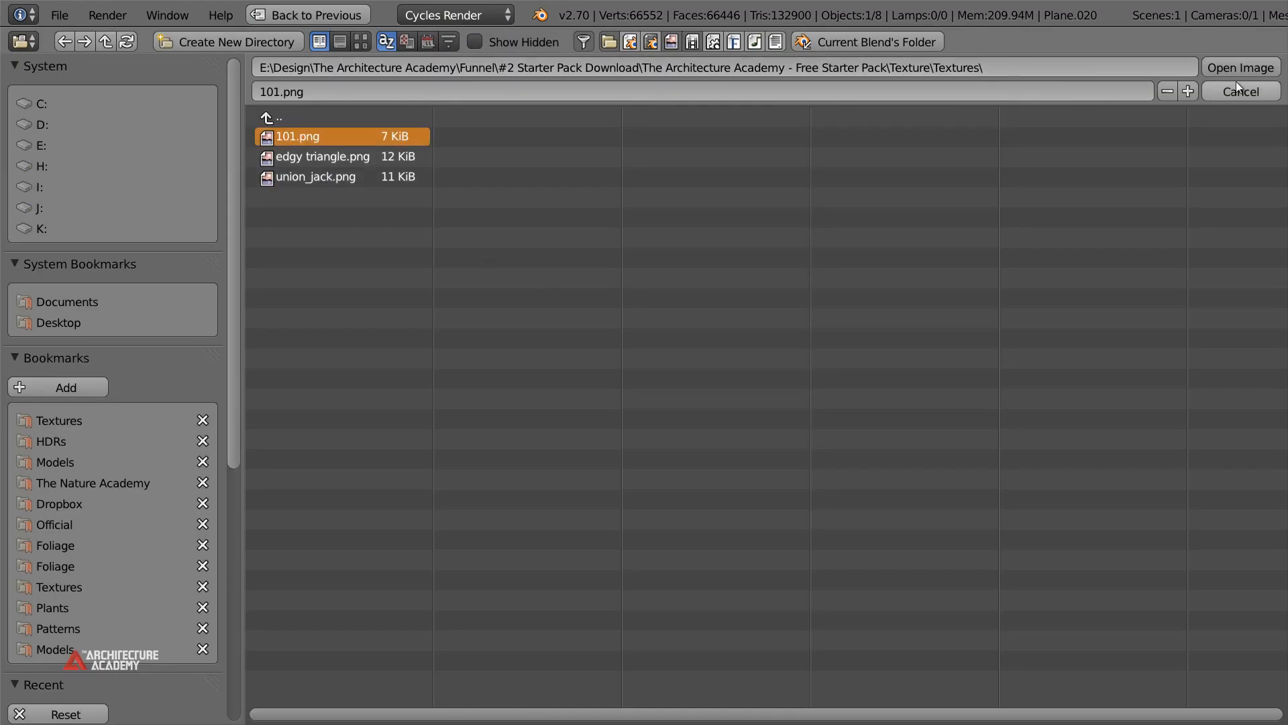
left_click(361, 41)
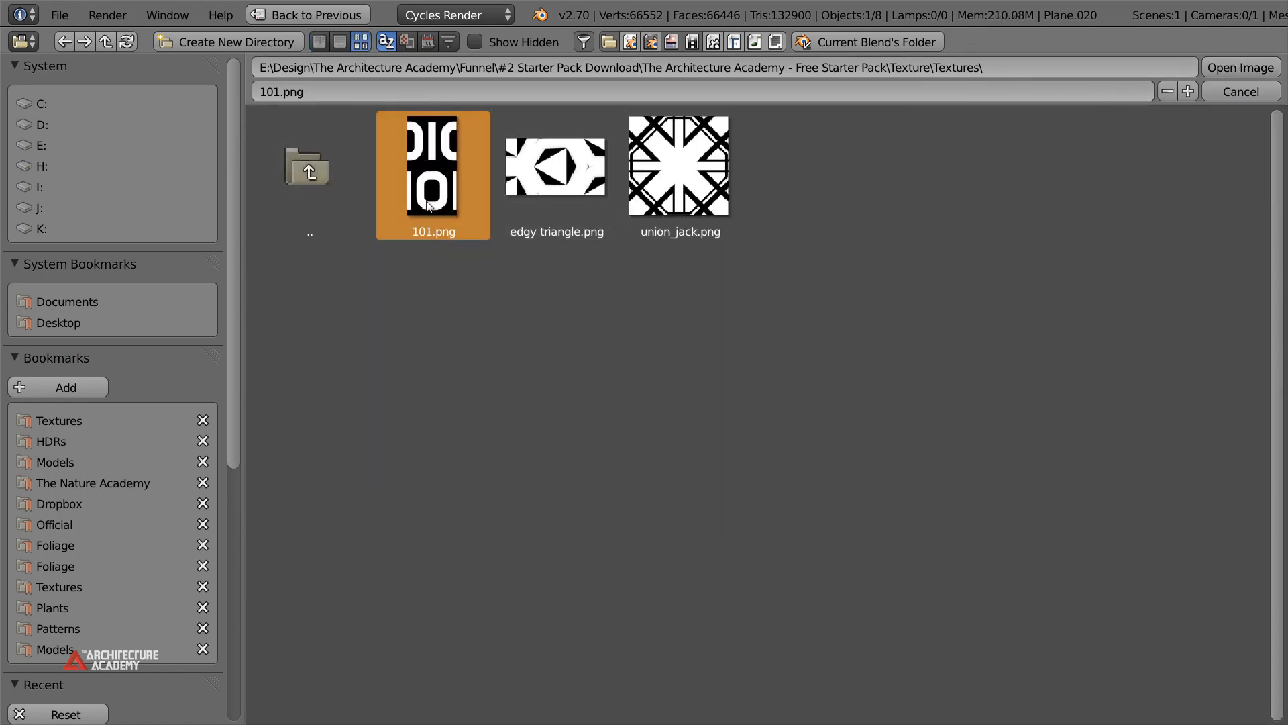
left_click(1221, 67)
key("g")
left_click(515, 360)
Delete the RGB node that feeds the Mix node's Color1
middle_click_drag(671, 376, 630, 356)
scroll(732, 354, "down", 2)
left_click(811, 323)
key("x")
Add a ColorRamp node, feeding the Image Texture's Color into its Fac and its Color output into the Mix node's Color1
key("shift+a")
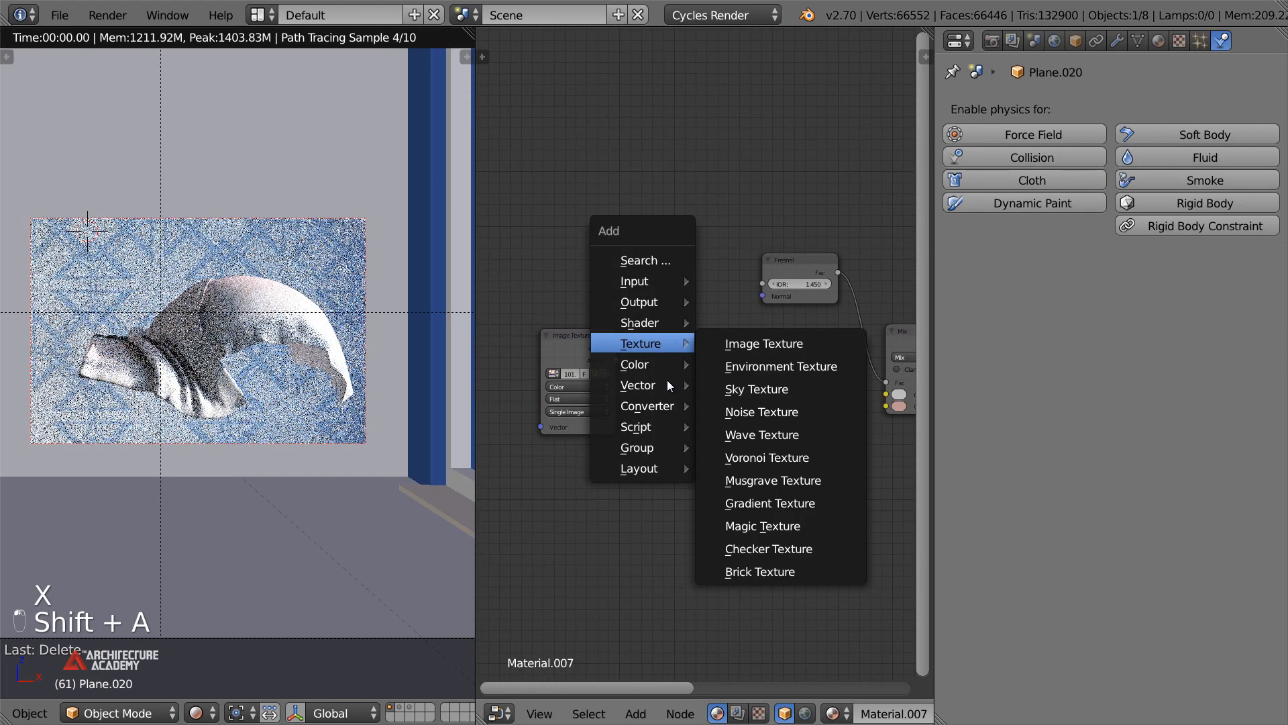
mouse_move(662, 404)
left_click(746, 424)
left_click(679, 338)
middle_click_drag(859, 412, 765, 392)
middle_click_drag(635, 363, 704, 382)
left_click_drag(596, 340, 658, 422)
left_click_drag(786, 345, 867, 387)
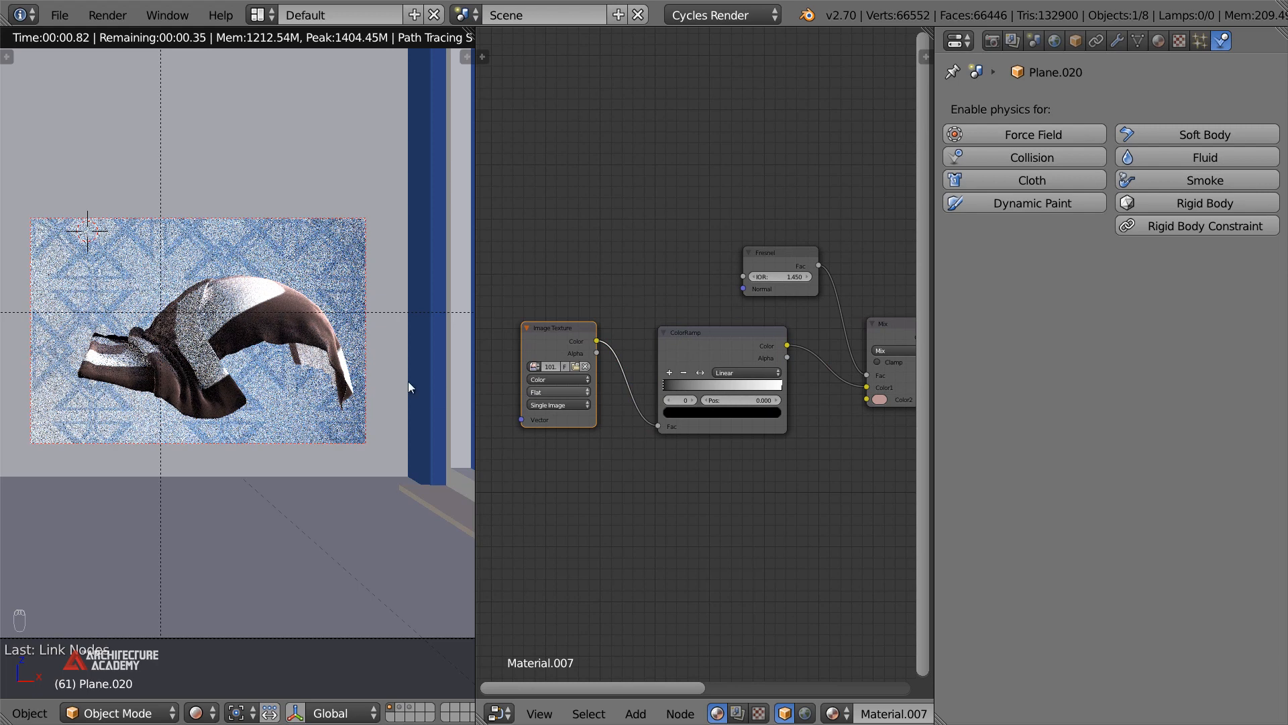
Add a Texture Coordinate node ahead of the Image Texture, leaving space between them for another node
middle_click_drag(704, 441, 743, 438)
scroll(743, 438, "up", 4)
middle_click_drag(618, 450, 770, 443)
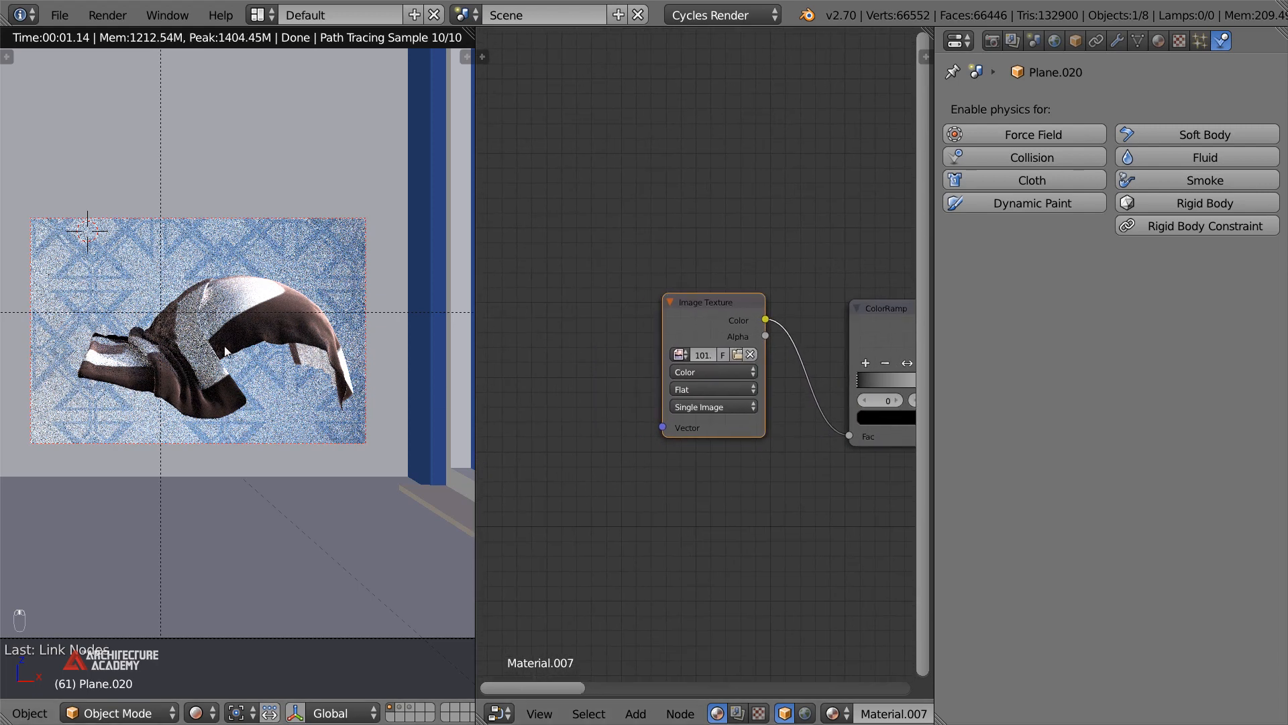
middle_click_drag(632, 466, 816, 473)
key("shift+a")
mouse_move(607, 264)
left_click(687, 260)
left_click(677, 485)
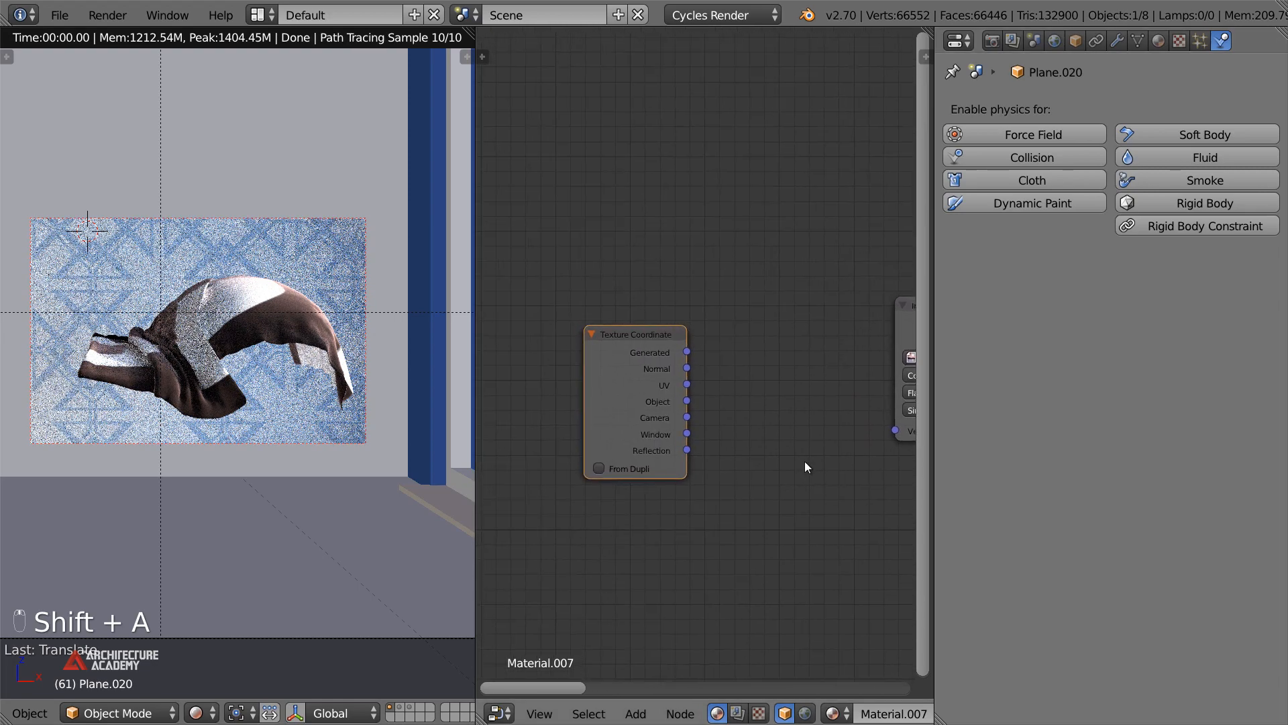
key("g")
left_click(698, 446)
Add a Mapping node, connecting the Texture Coordinate's UV to its input and its output to the Image Texture's Vector
key("shift+a")
mouse_move(706, 530)
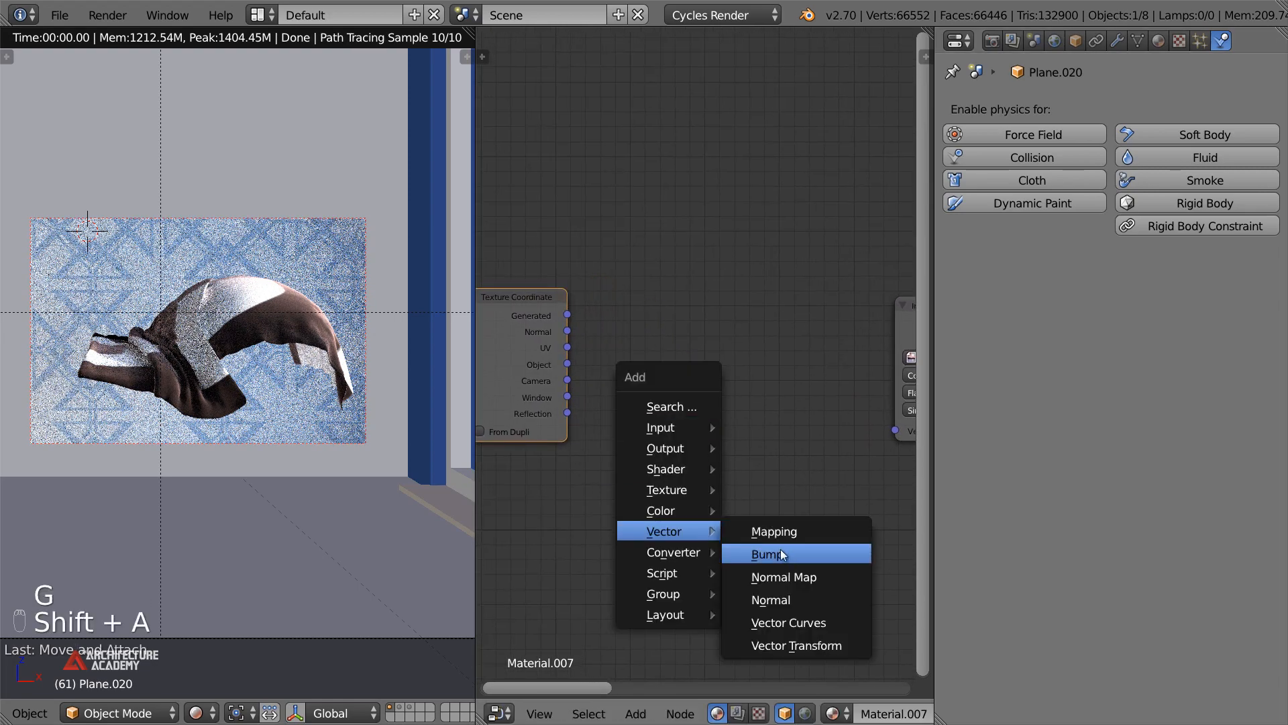
left_click(782, 524)
left_click(628, 305)
left_click_drag(567, 347, 634, 490)
left_click_drag(865, 328, 895, 430)
Try a Mapping scale of 10 in X and Y, followed by 20 in X
left_click(852, 379)
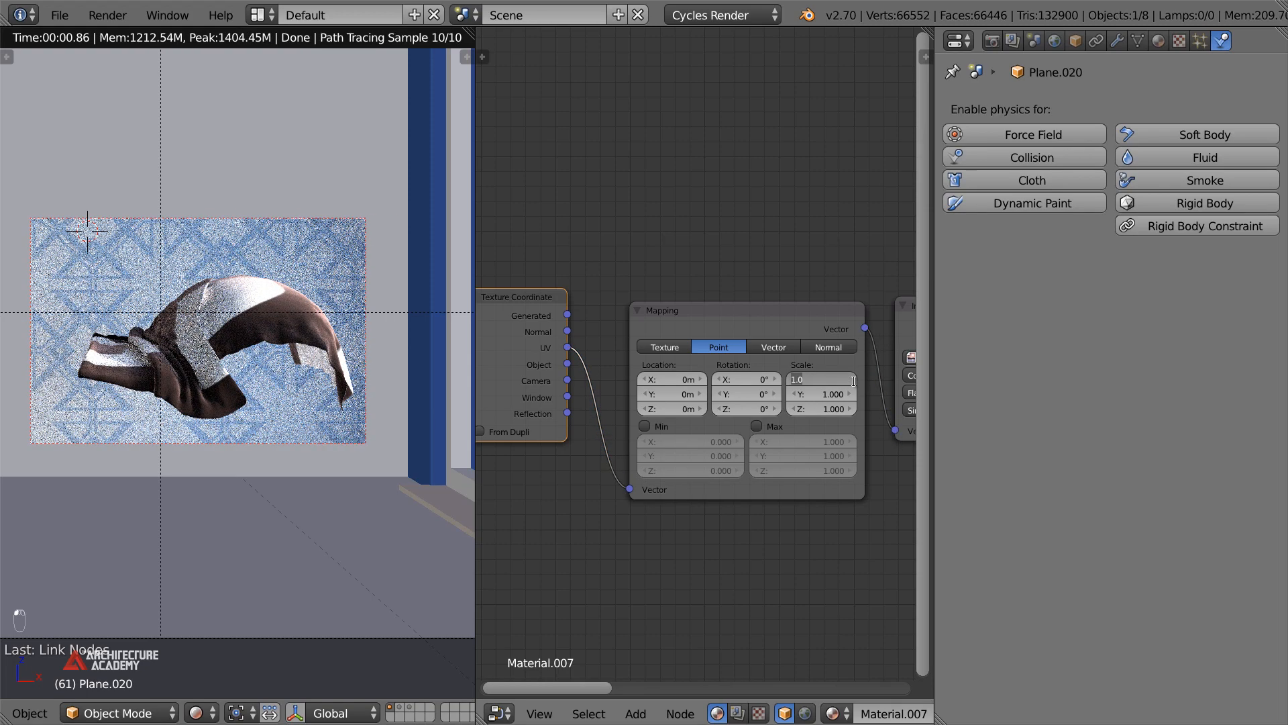
type("10")
key("Tab")
type("10")
key("Return")
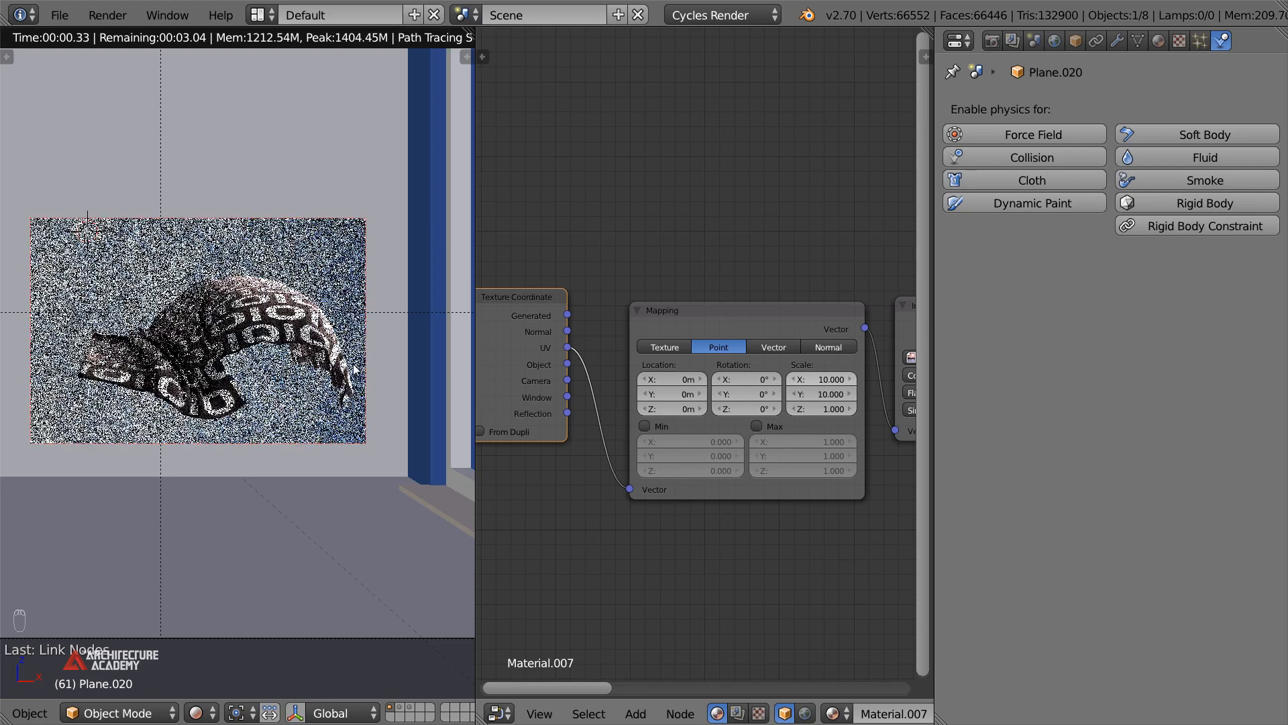
left_click(825, 379)
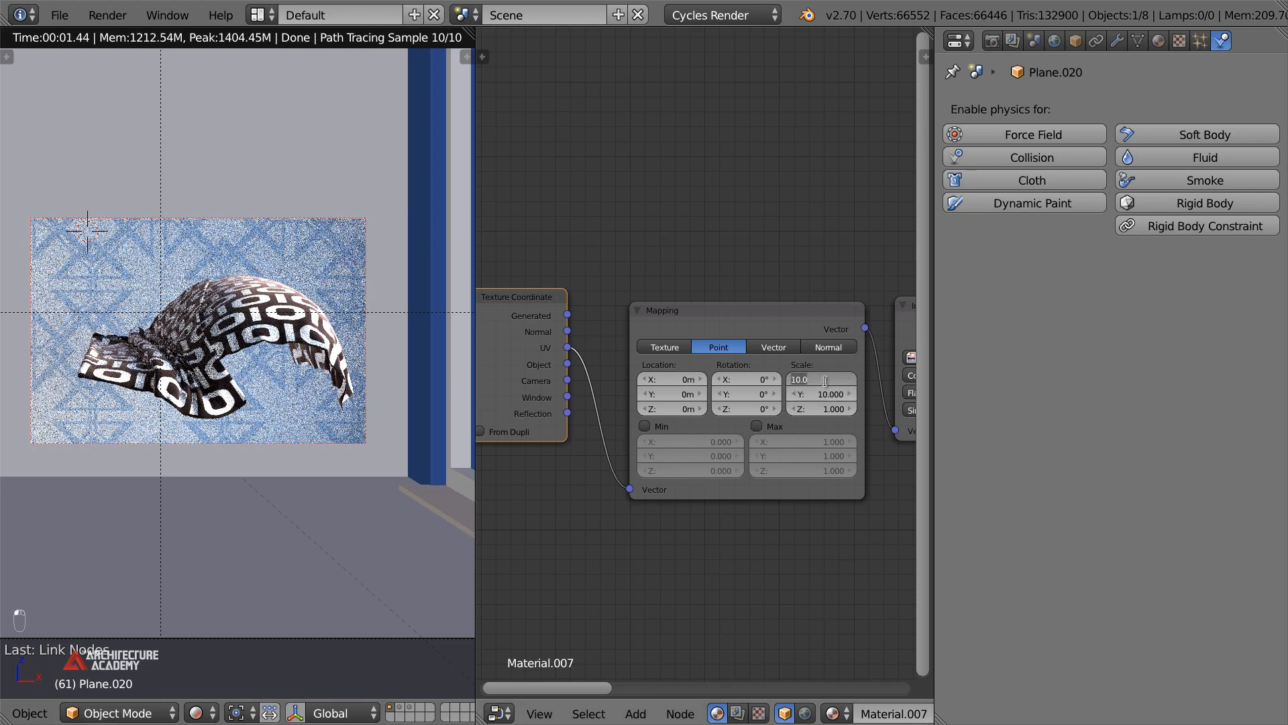
type("20")
key("Return")
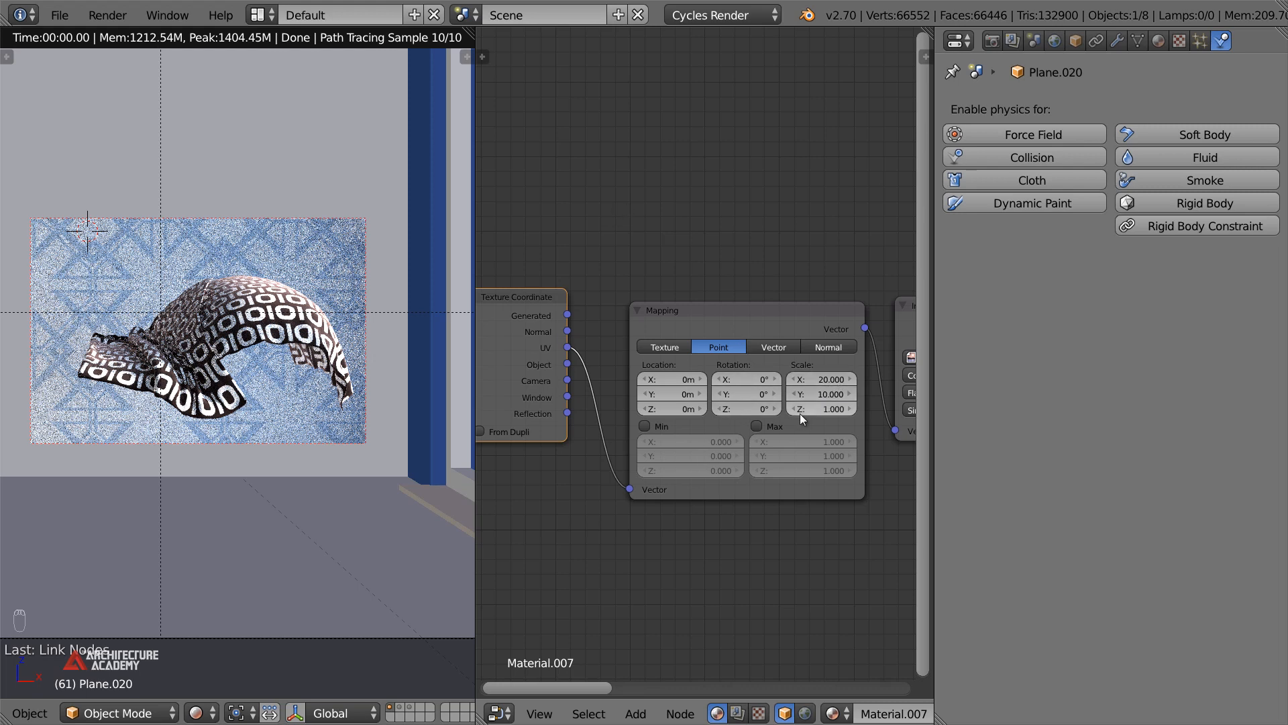
Move the Texture Coordinate node closer to the Mapping node and set the Mapping scale to X 25 and Y 15
left_click(542, 343)
key("g")
left_click(577, 366)
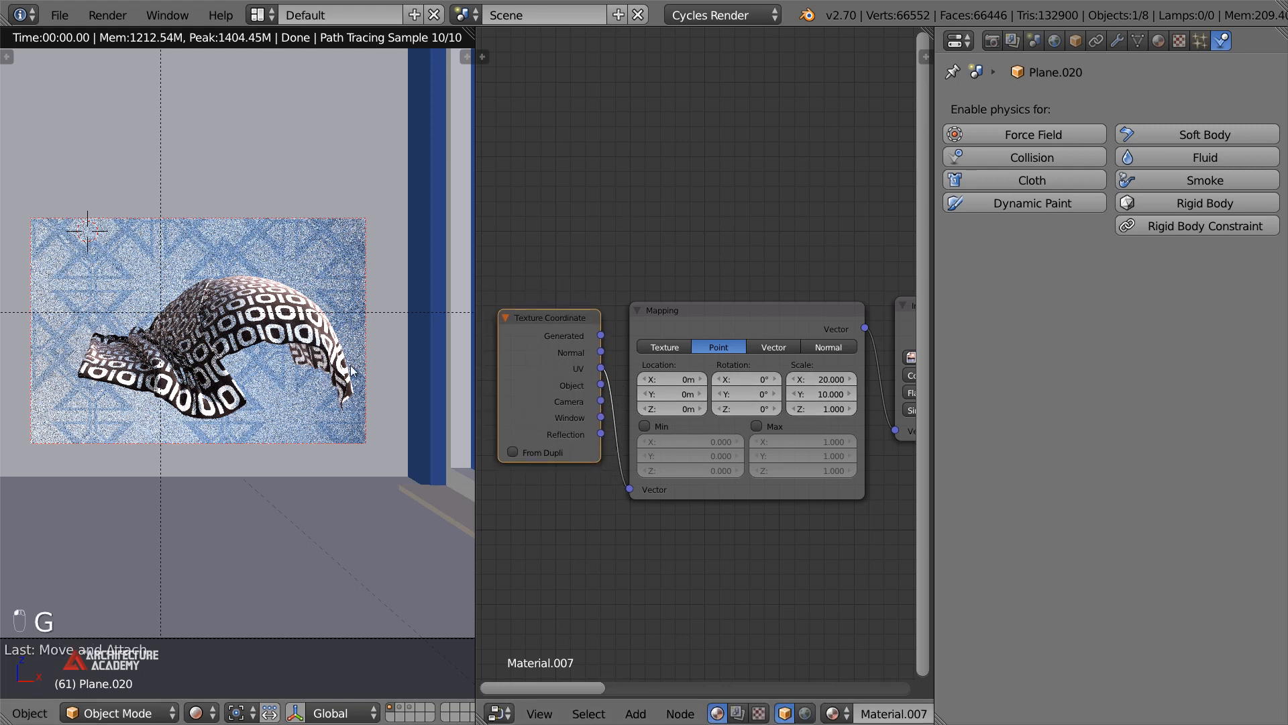
left_click(832, 379)
type("25")
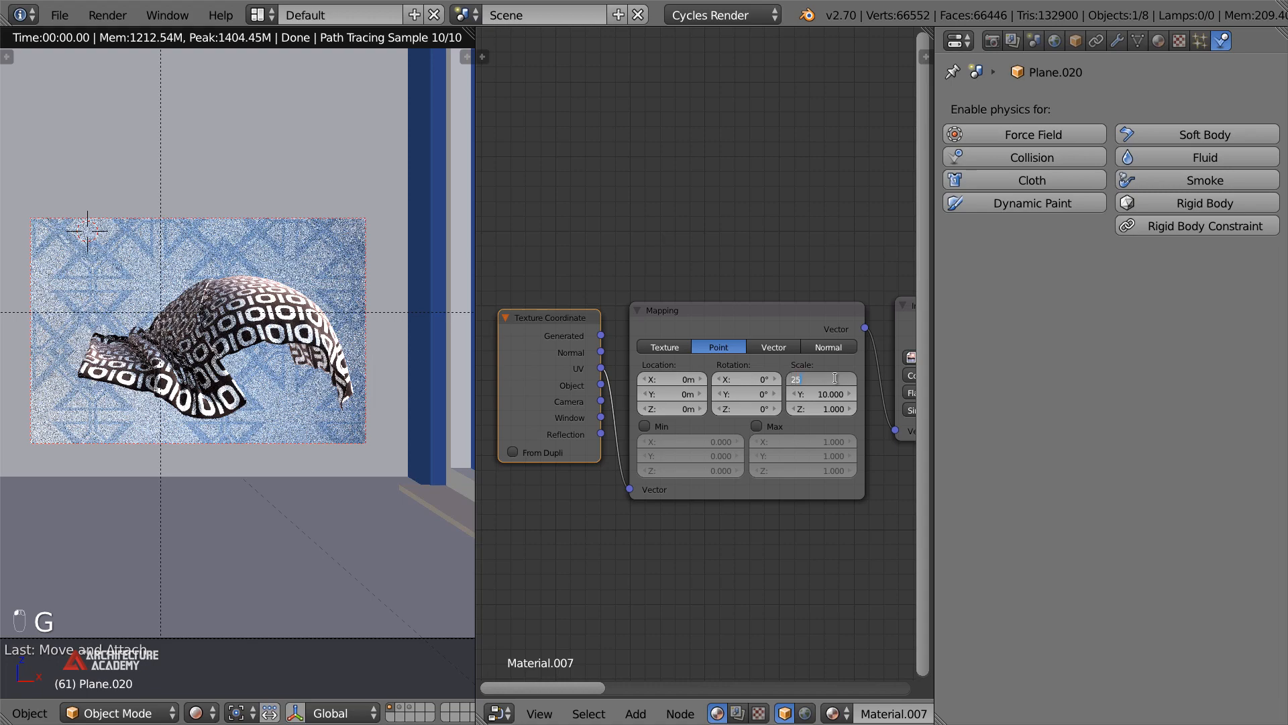
key("Tab")
type("15")
key("Return")
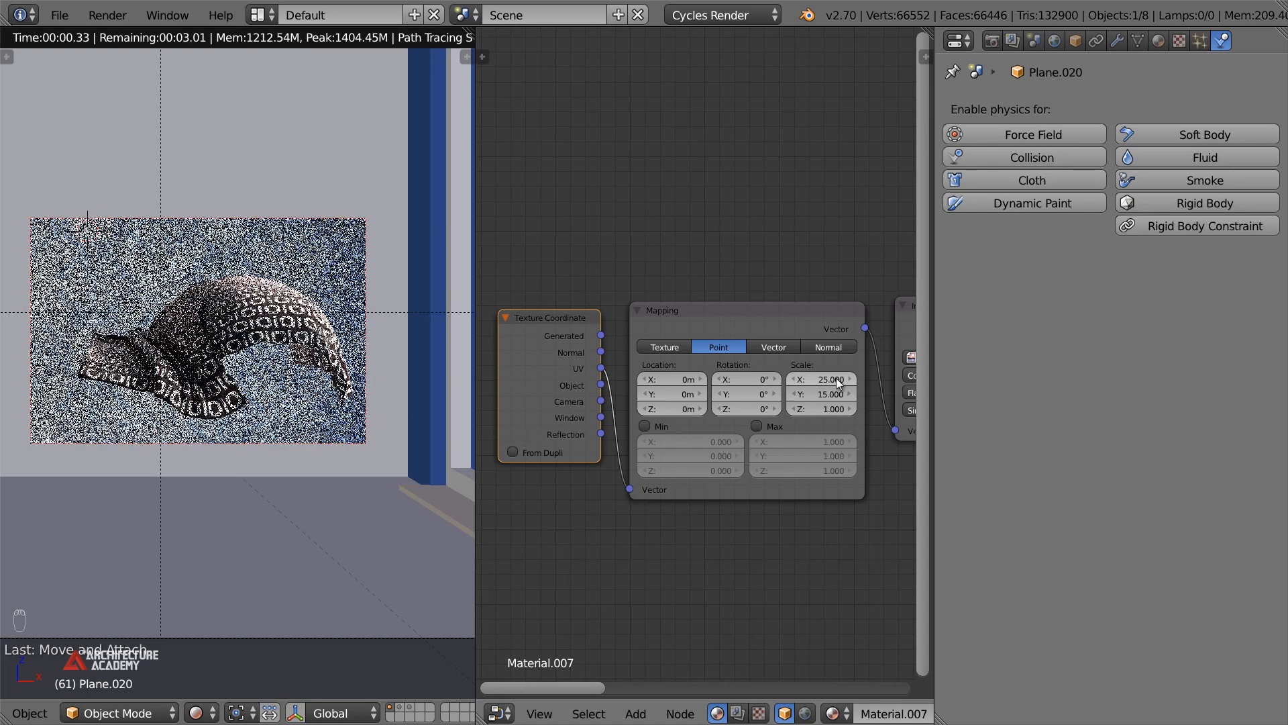
Raise the Mapping node's X scale to 30 and finally to 35
left_click(838, 377)
type("30")
key("Return")
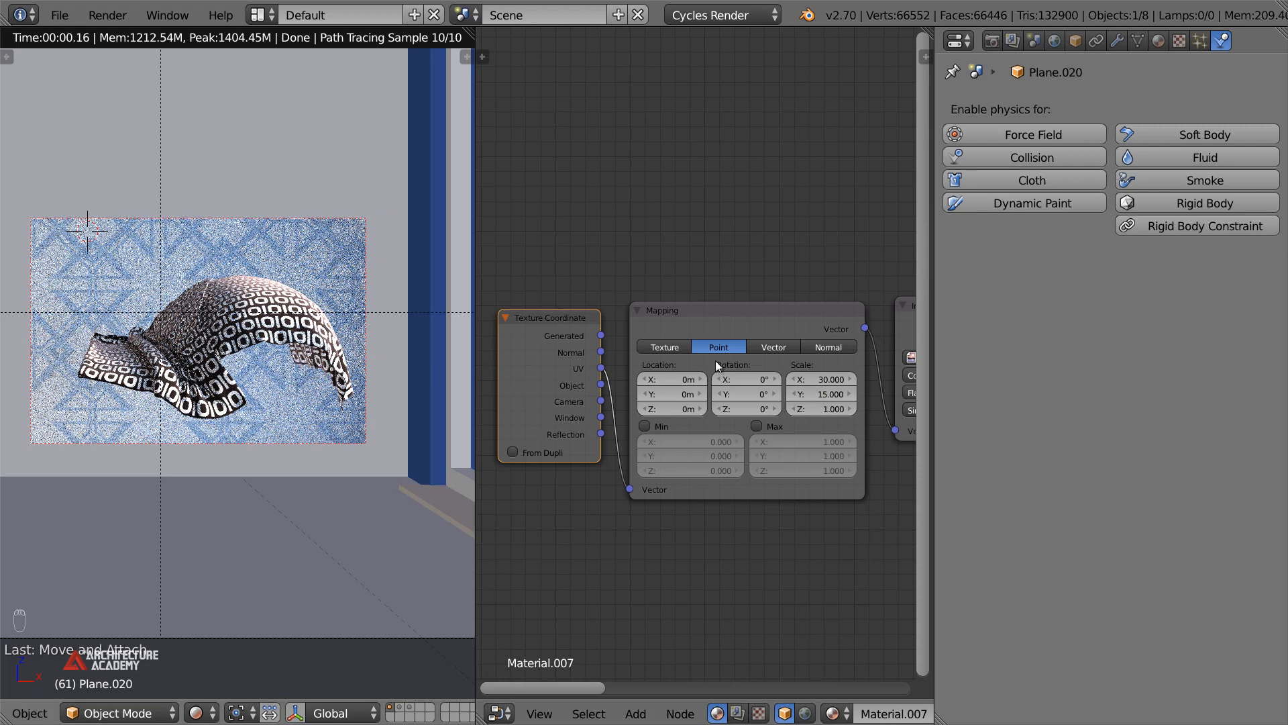
left_click(824, 379)
type("35")
key("Return")
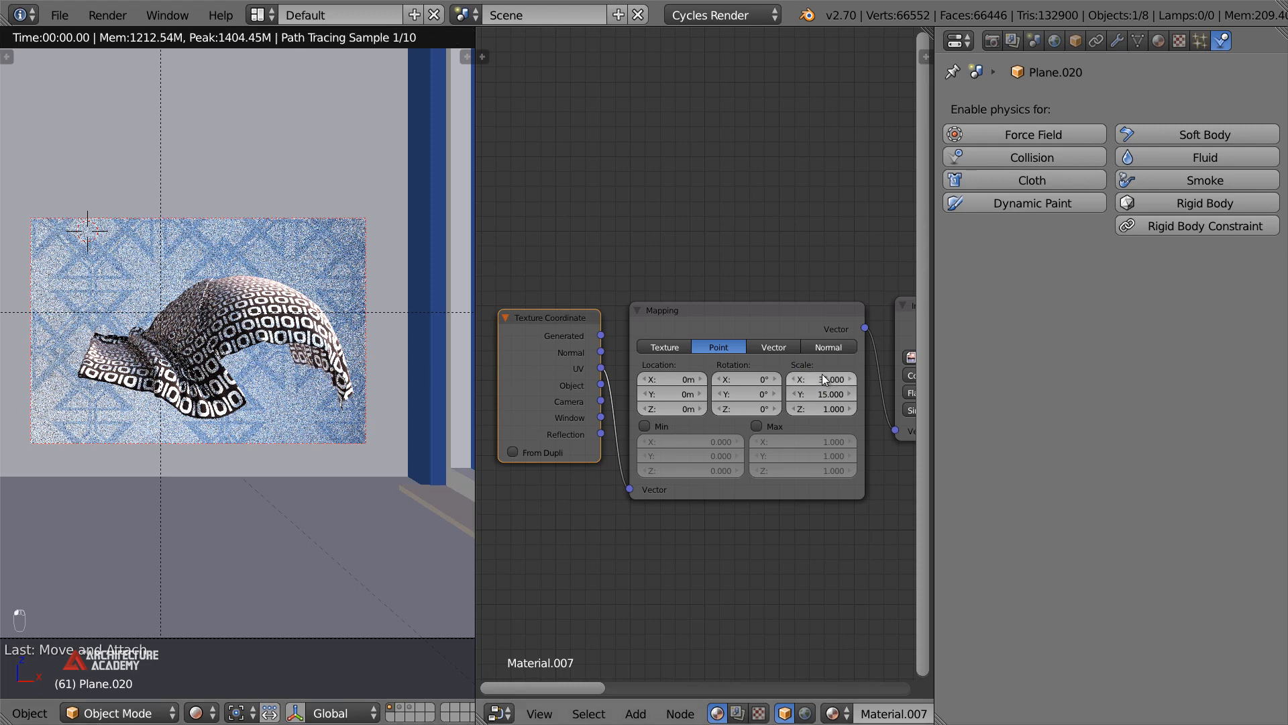
Change the ColorRamp's black stop to a dark blue
scroll(815, 442, "down", 2)
middle_click_drag(816, 442, 529, 420)
scroll(664, 456, "up", 4)
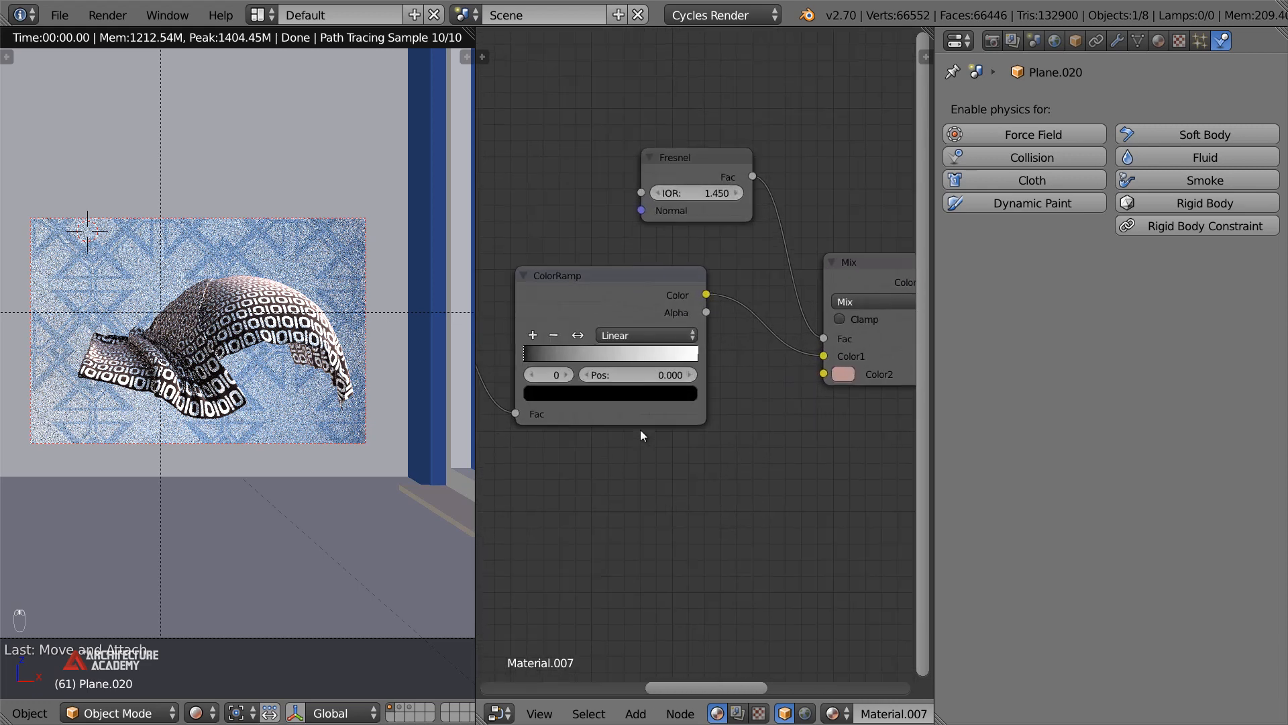
scroll(720, 402, "up", 3)
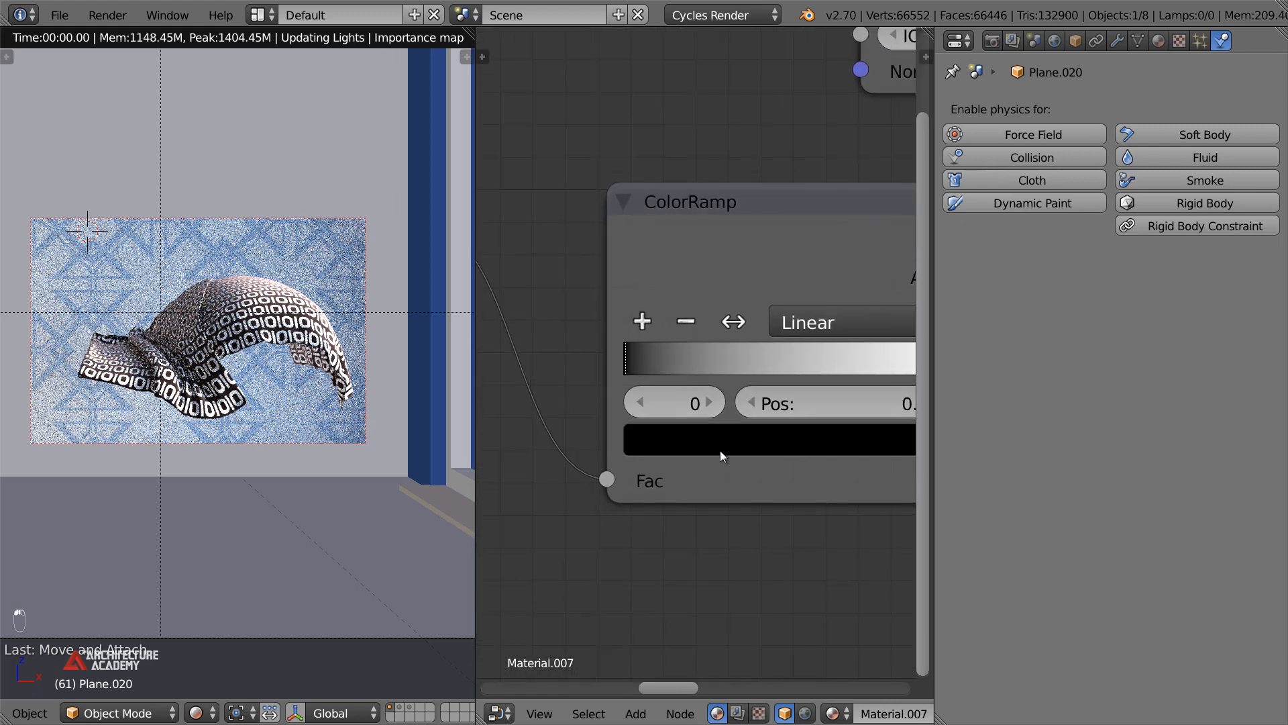
left_click(715, 433)
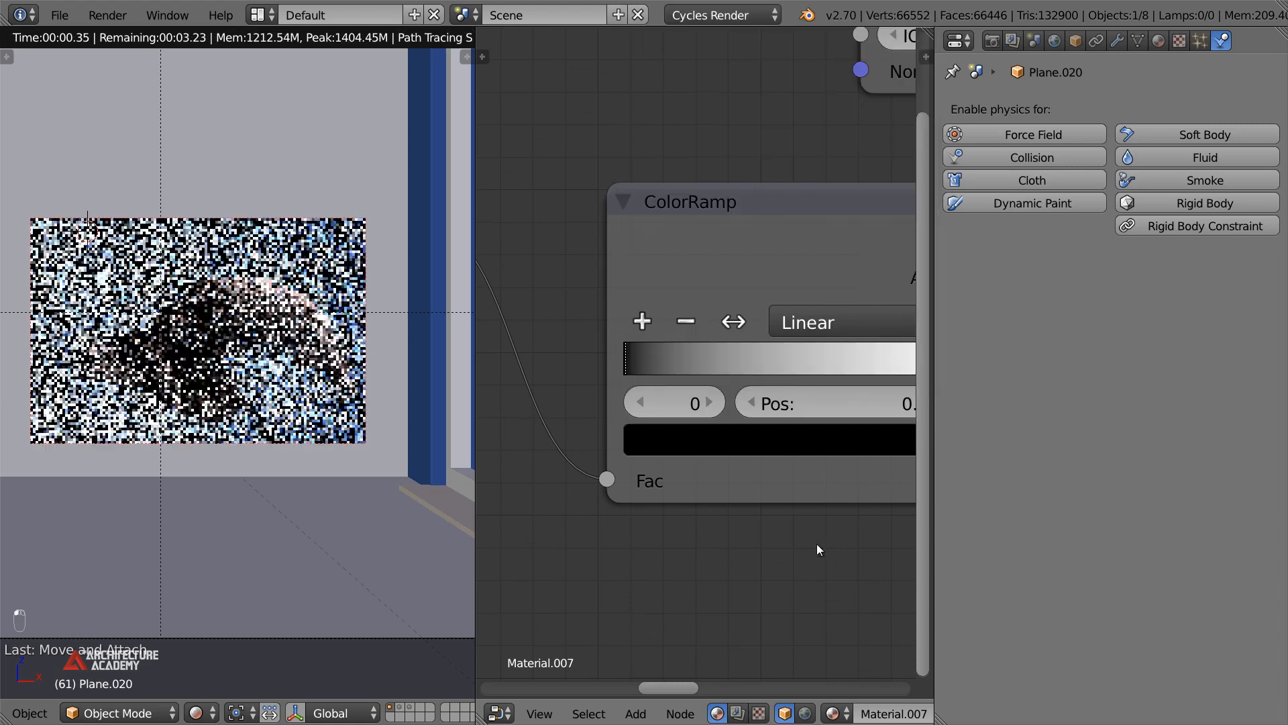
scroll(795, 537, "down", 4)
middle_click_drag(768, 481, 604, 453)
left_click(645, 392)
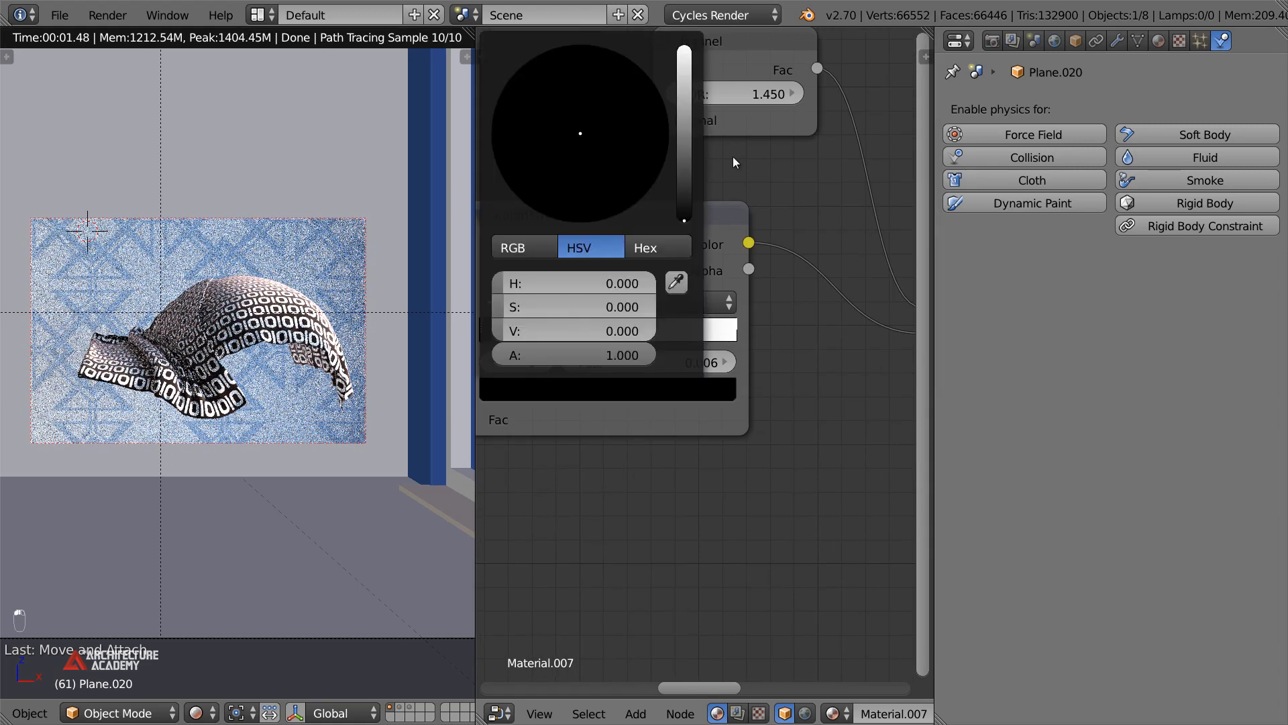
left_click(680, 143)
left_click_drag(621, 71, 619, 67)
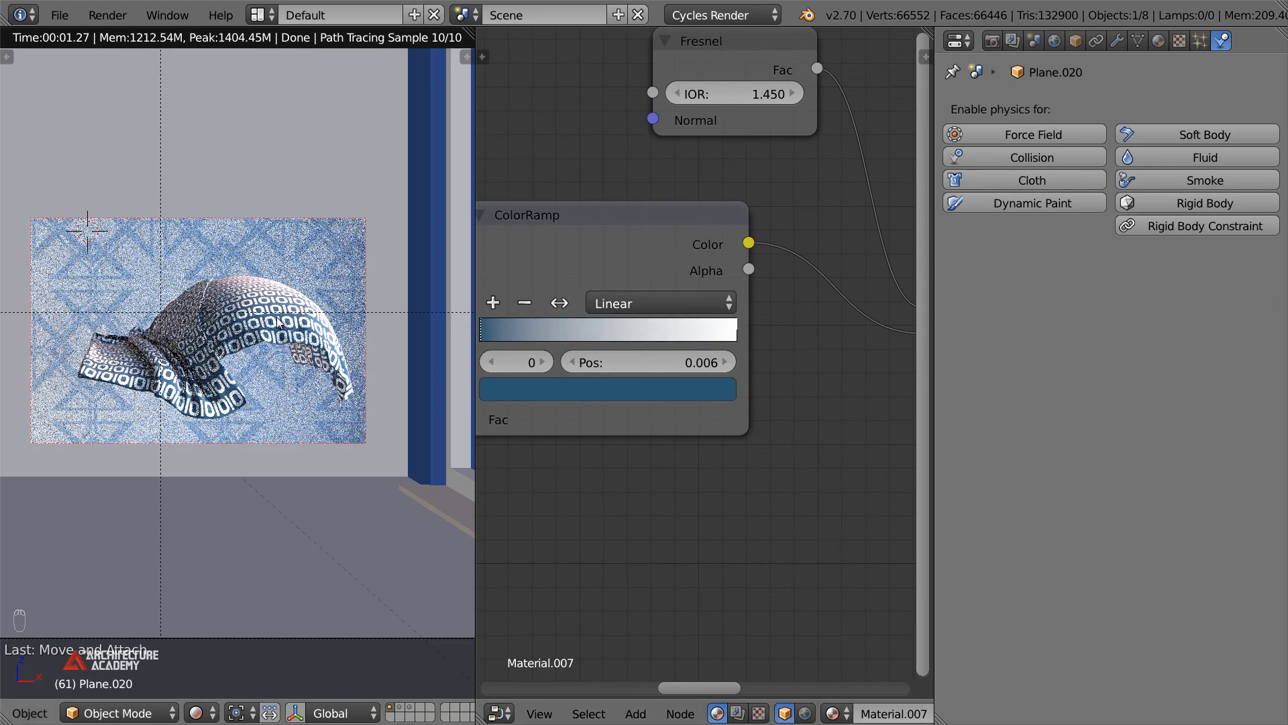
left_click(638, 387)
left_click(686, 157)
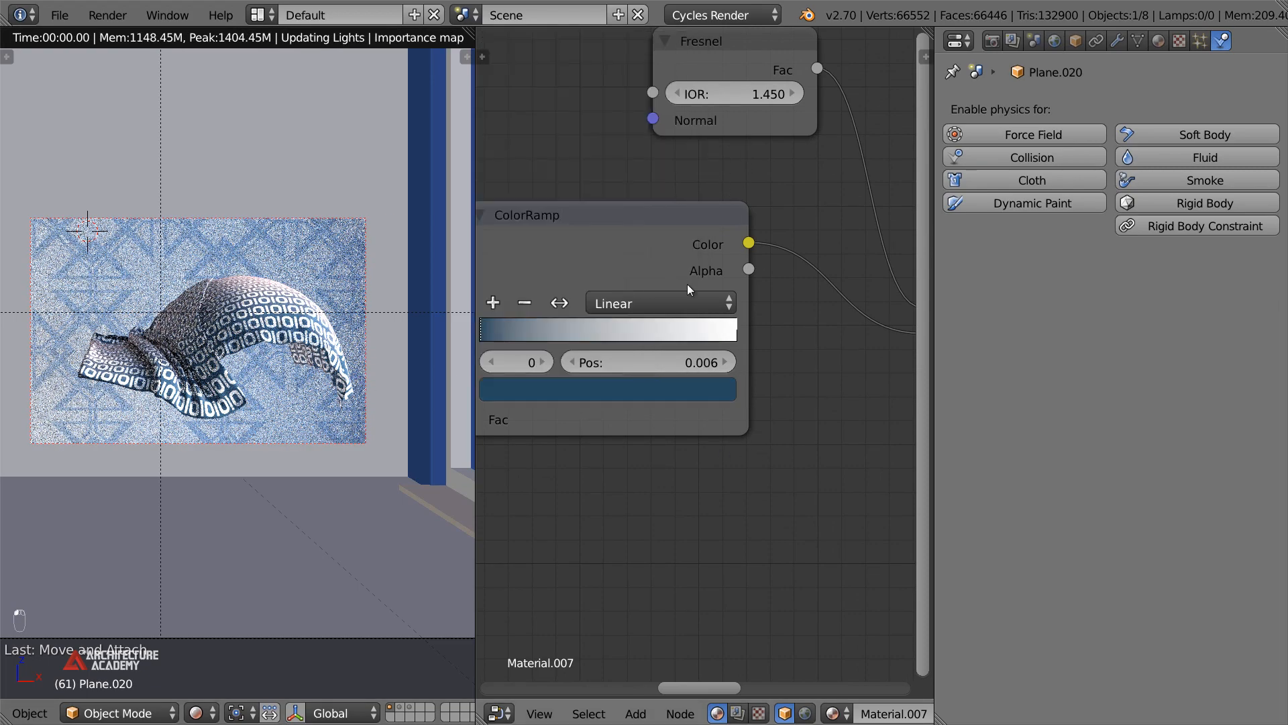
Change the ColorRamp's white stop to turquoise green with H 0.407, S 0.857 and V 0.770
left_click(738, 328)
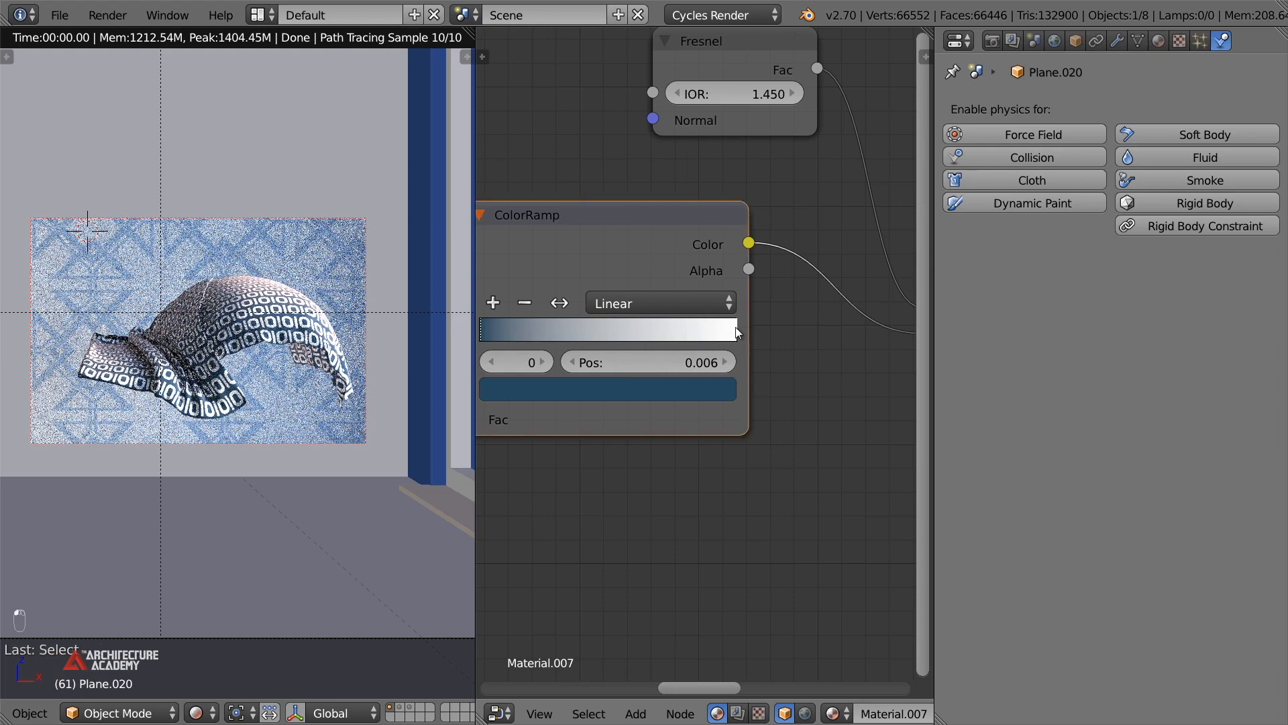
left_click(738, 329)
left_click(695, 388)
left_click(682, 83)
left_click(684, 63)
left_click(560, 49)
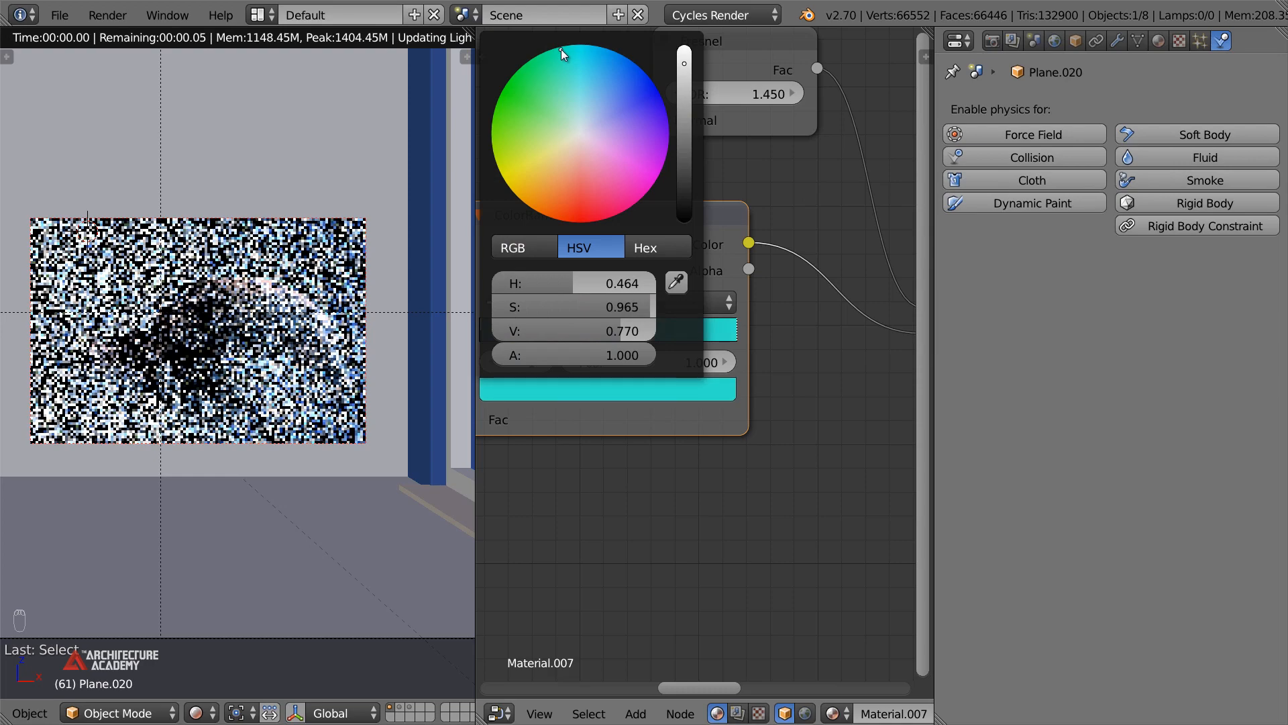
left_click_drag(552, 61, 538, 70)
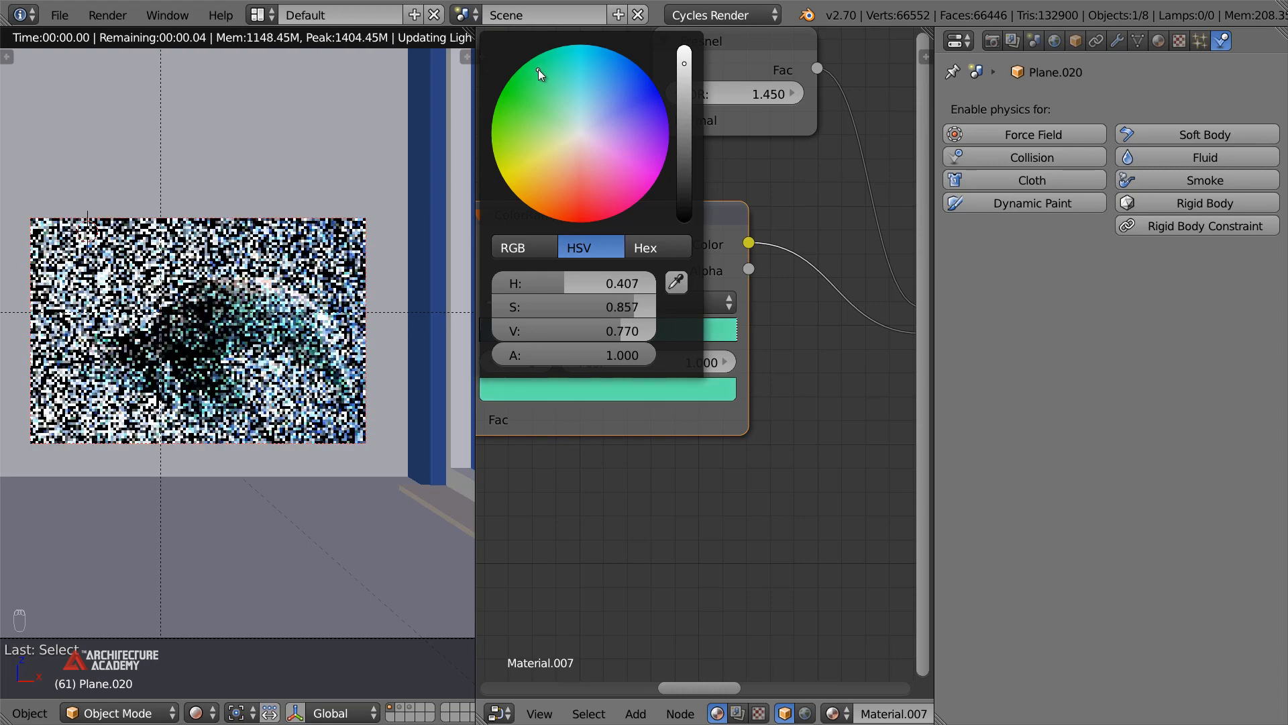
Set the Mix node's Color2 to a neutral light grey and its blend mode to Screen
middle_click_drag(802, 500, 715, 459)
left_click(601, 376)
middle_click_drag(772, 389, 651, 380)
left_click(796, 344)
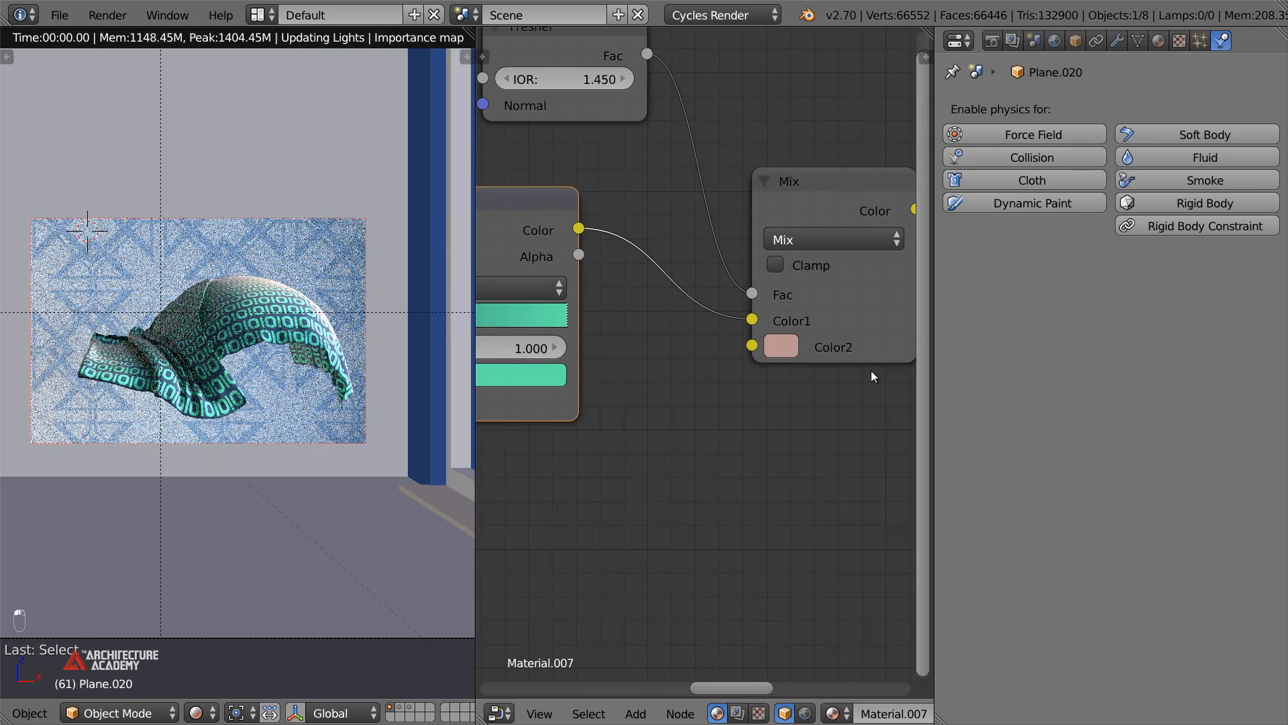
left_click(780, 342)
left_click_drag(880, 628, 717, 614)
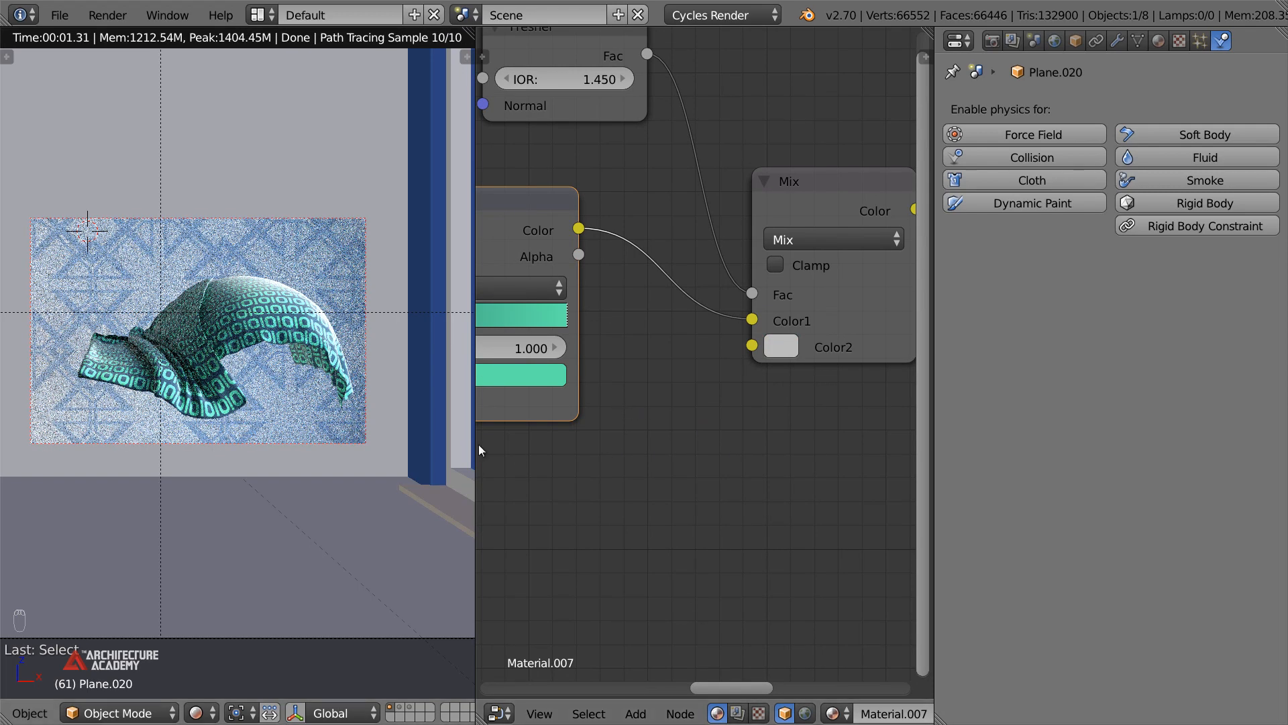
left_click(845, 241)
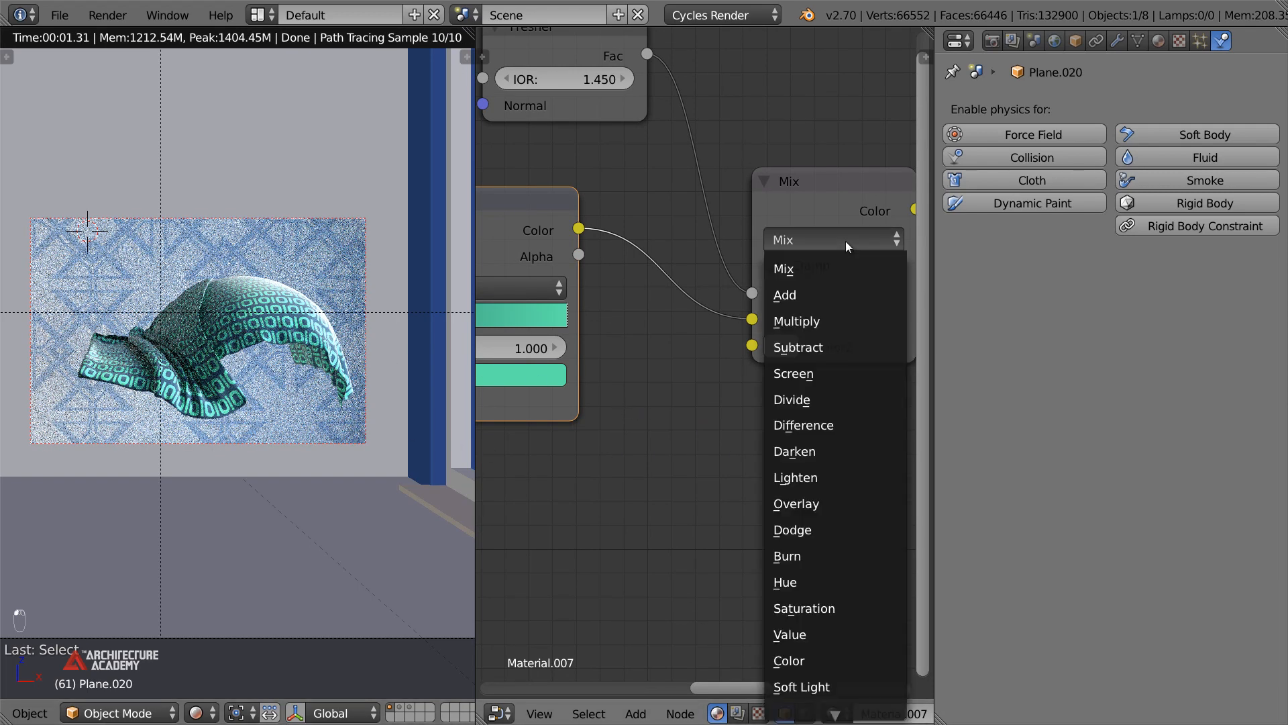
left_click(804, 374)
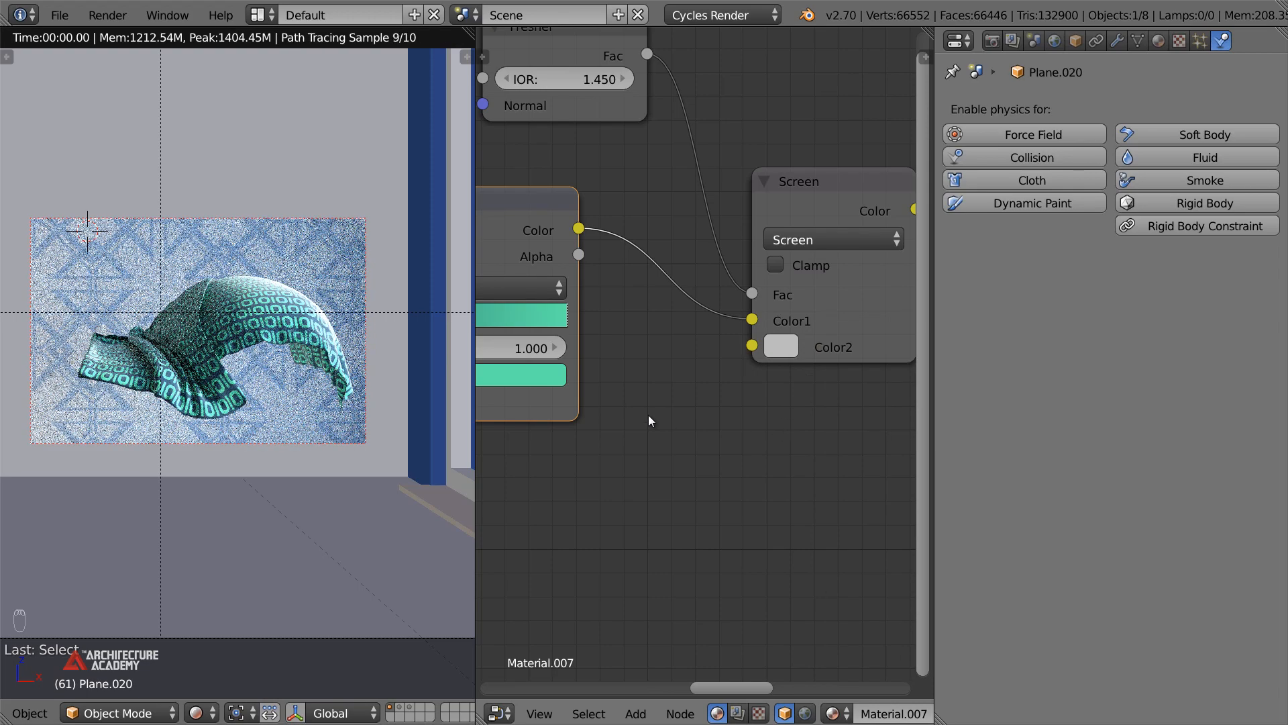
Darken the Mix node's Color2 to a slightly deeper neutral grey and check it on the rendered blanket
left_click(786, 344)
left_click_drag(914, 655, 891, 655)
scroll(262, 433, "down", 4)
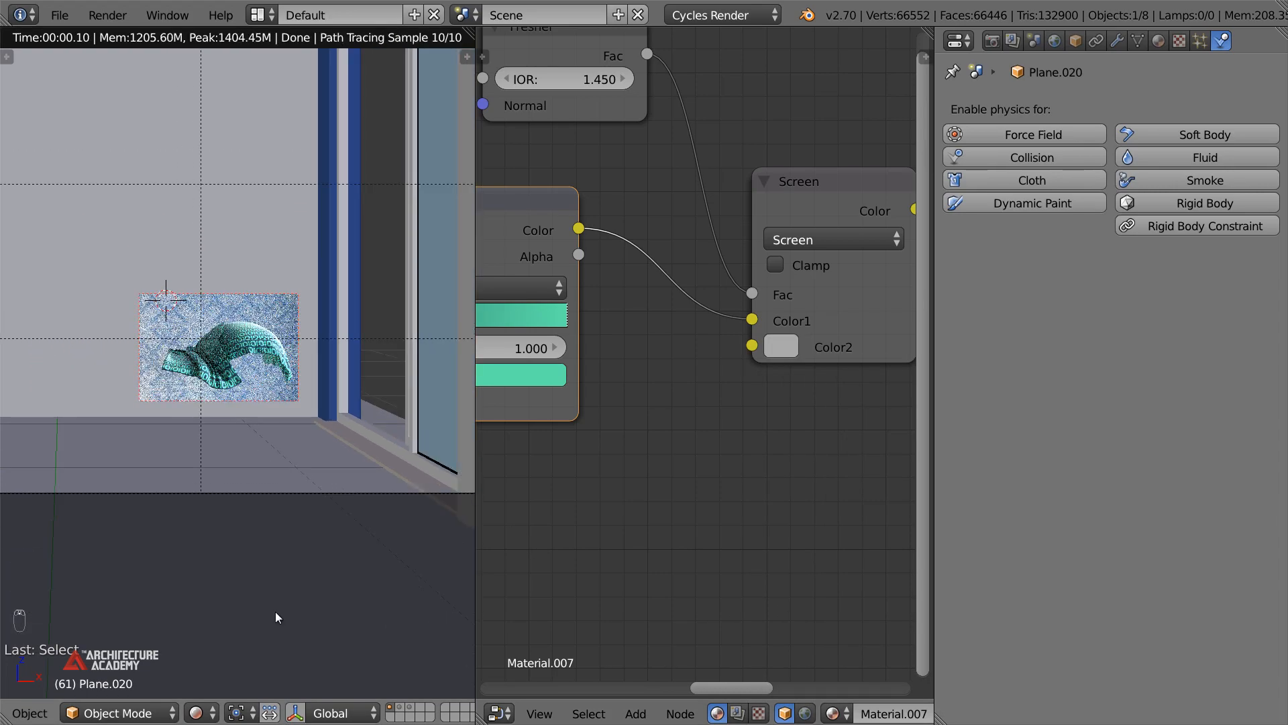
Return the camera view to solid shading with a full-frame render border and show the furniture layers, with nothing selected
left_click(196, 712)
left_click(238, 649)
key("shift+b")
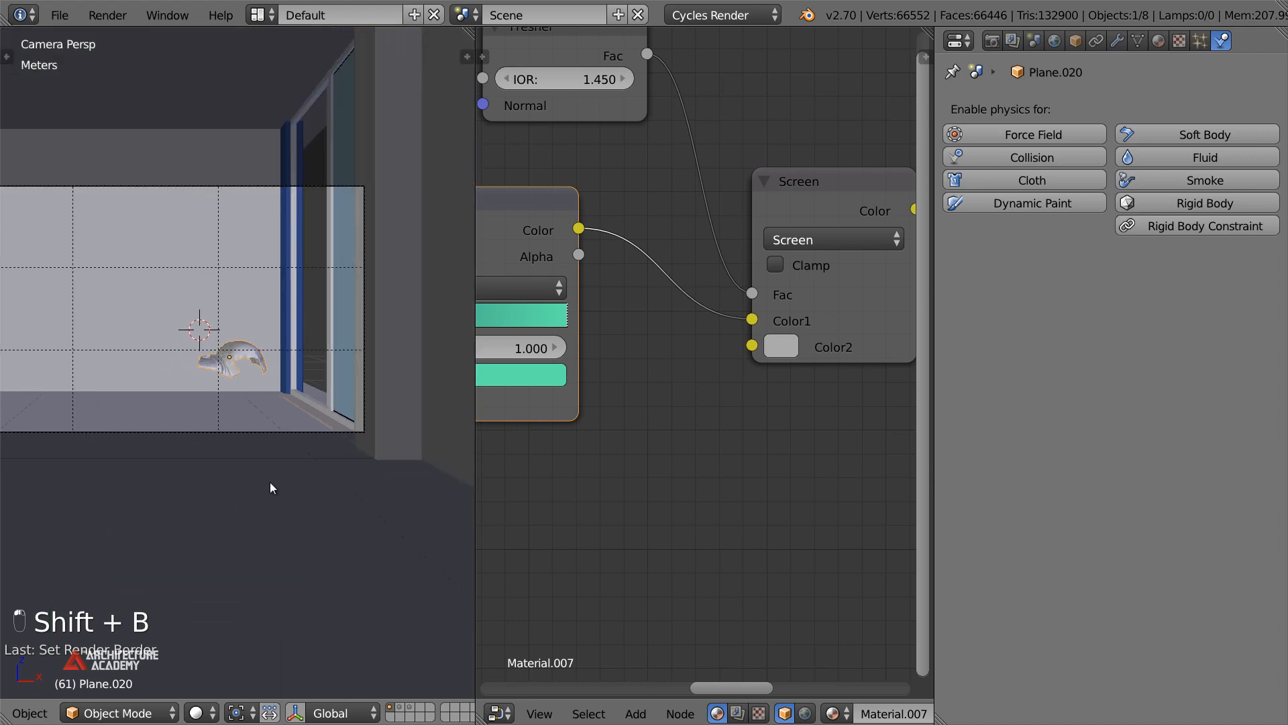
middle_click_drag(256, 477, 319, 542, "shift")
left_click(401, 717, "shift")
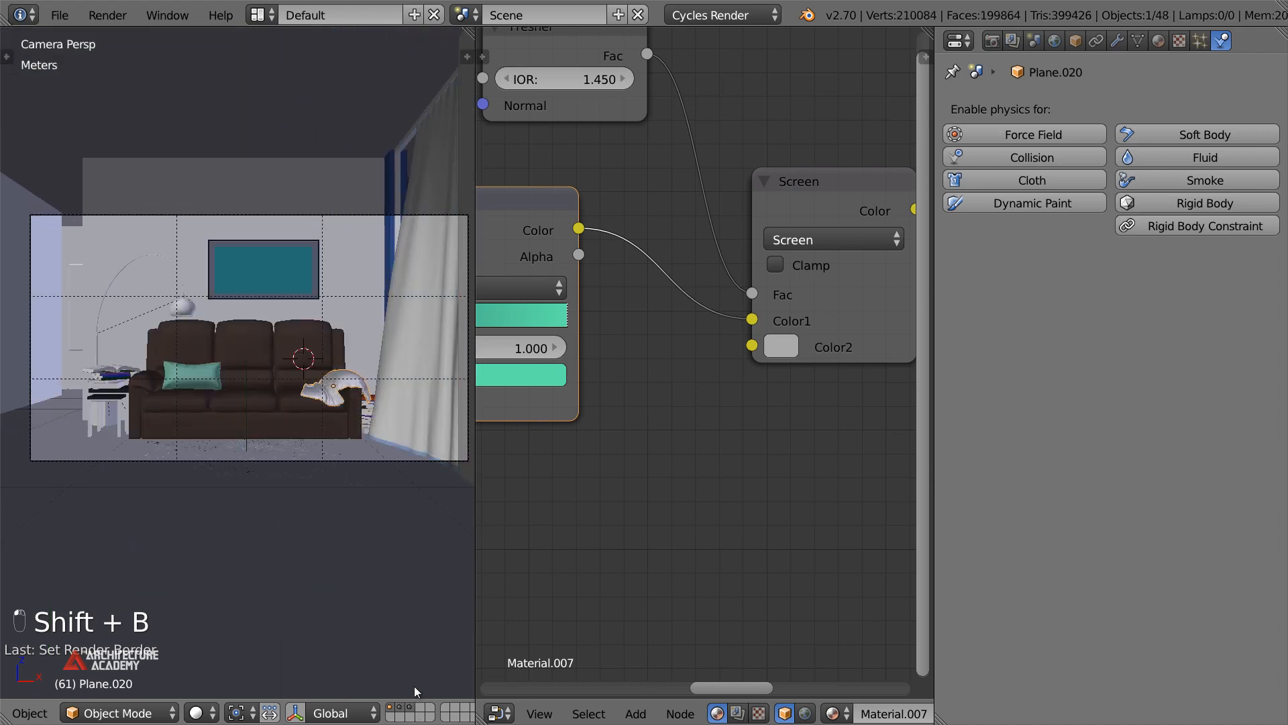
key("a")
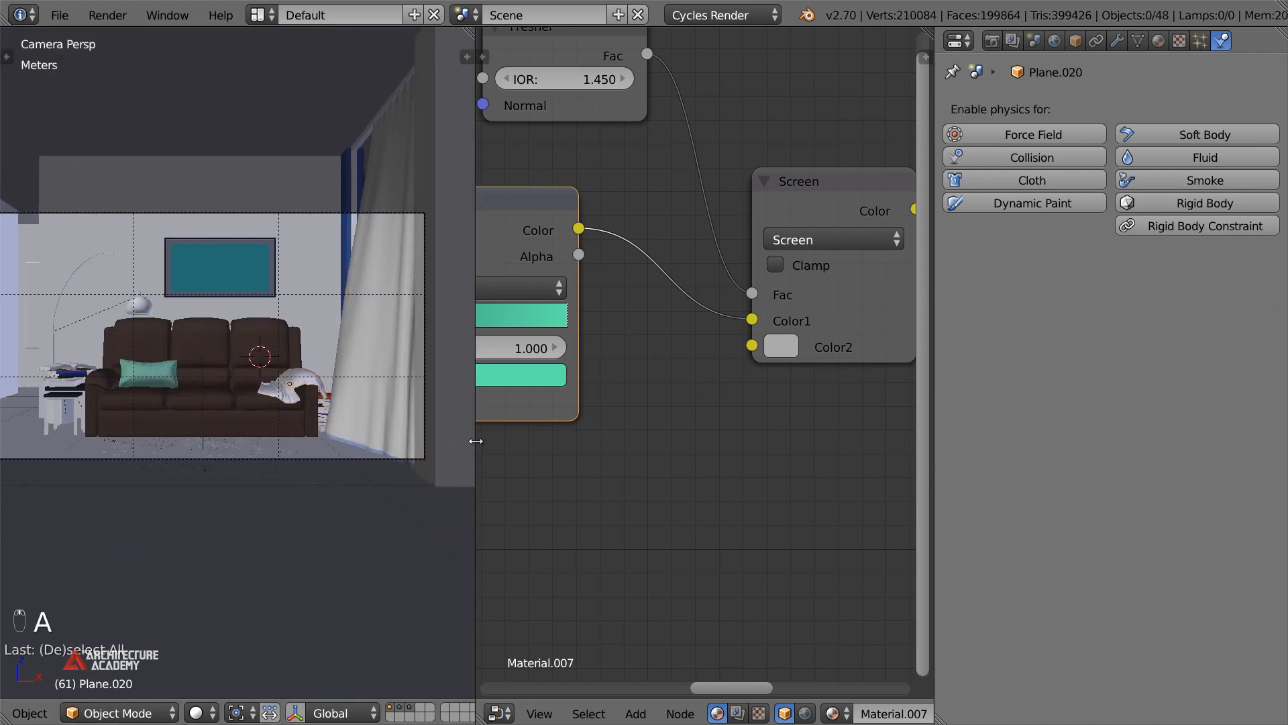
Widen the 3D view and save the scene over the existing file
left_click_drag(474, 436, 541, 435)
scroll(467, 464, "up", 2)
key("ctrl+s")
left_click(467, 465)
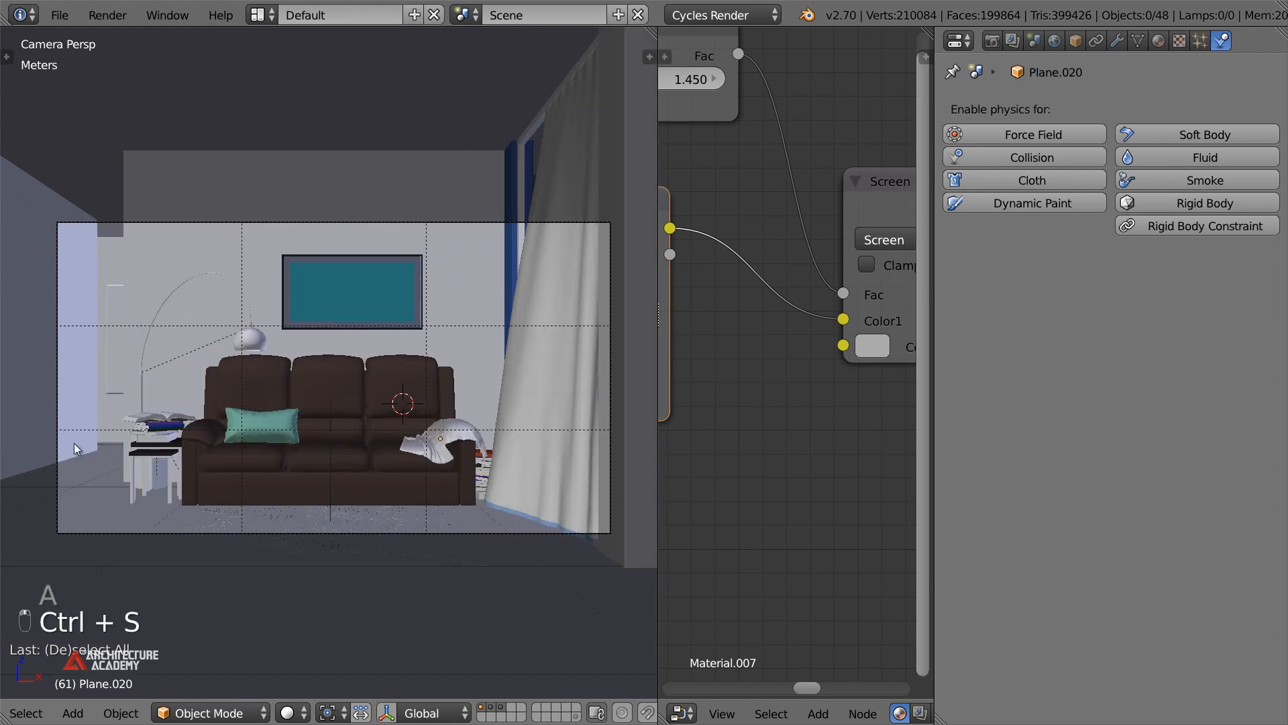
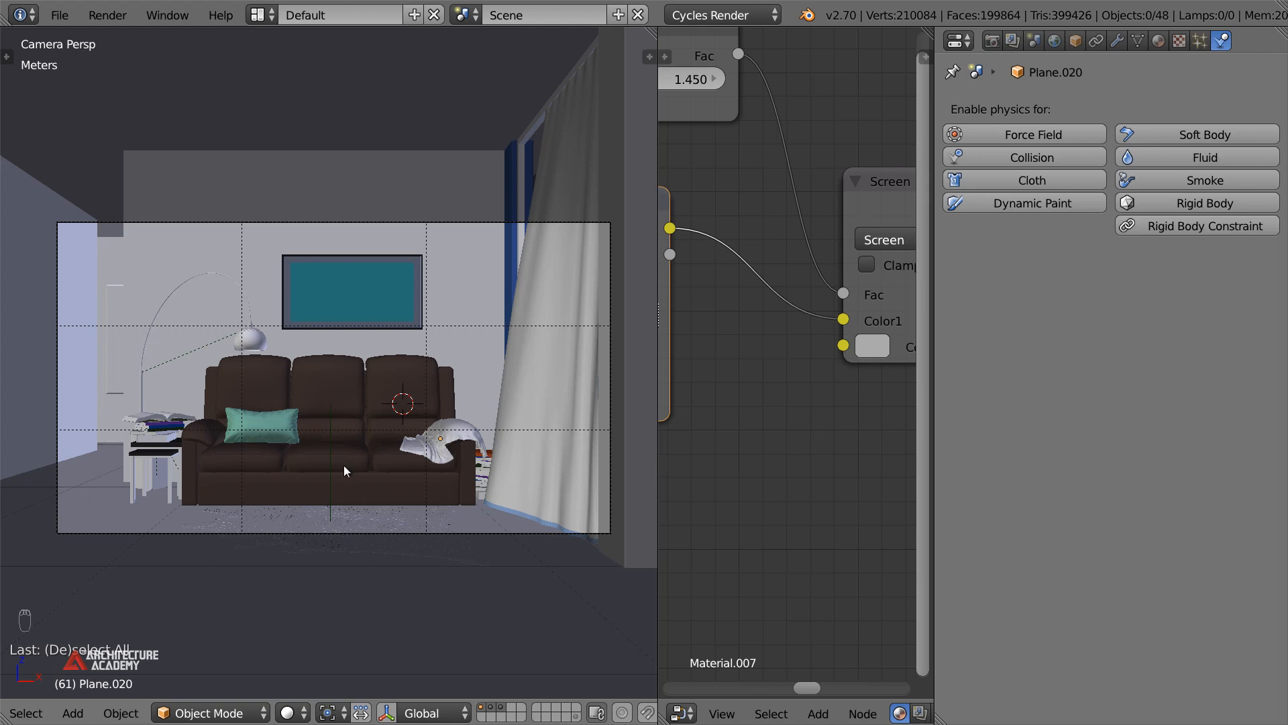
Append the decoration group from "Decoration - Twig.blend" in the starter pack's Models folder
key("shift+F1")
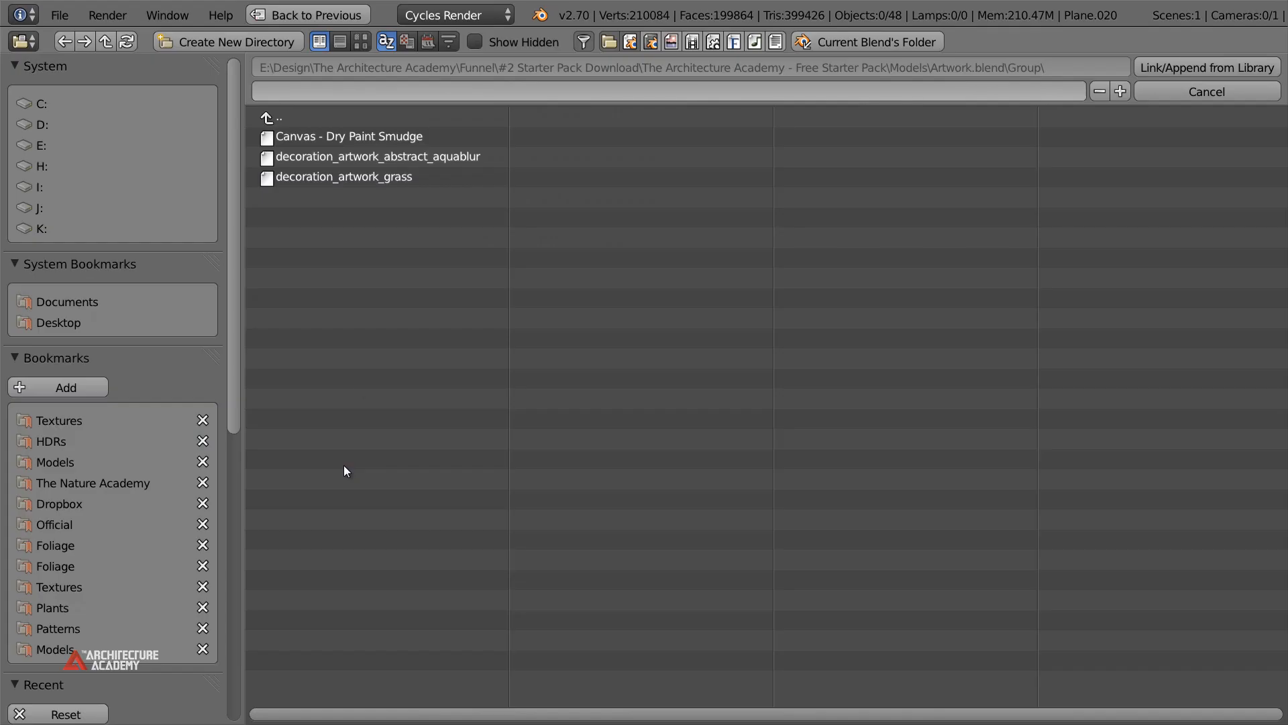
left_click(308, 119)
left_click(308, 119)
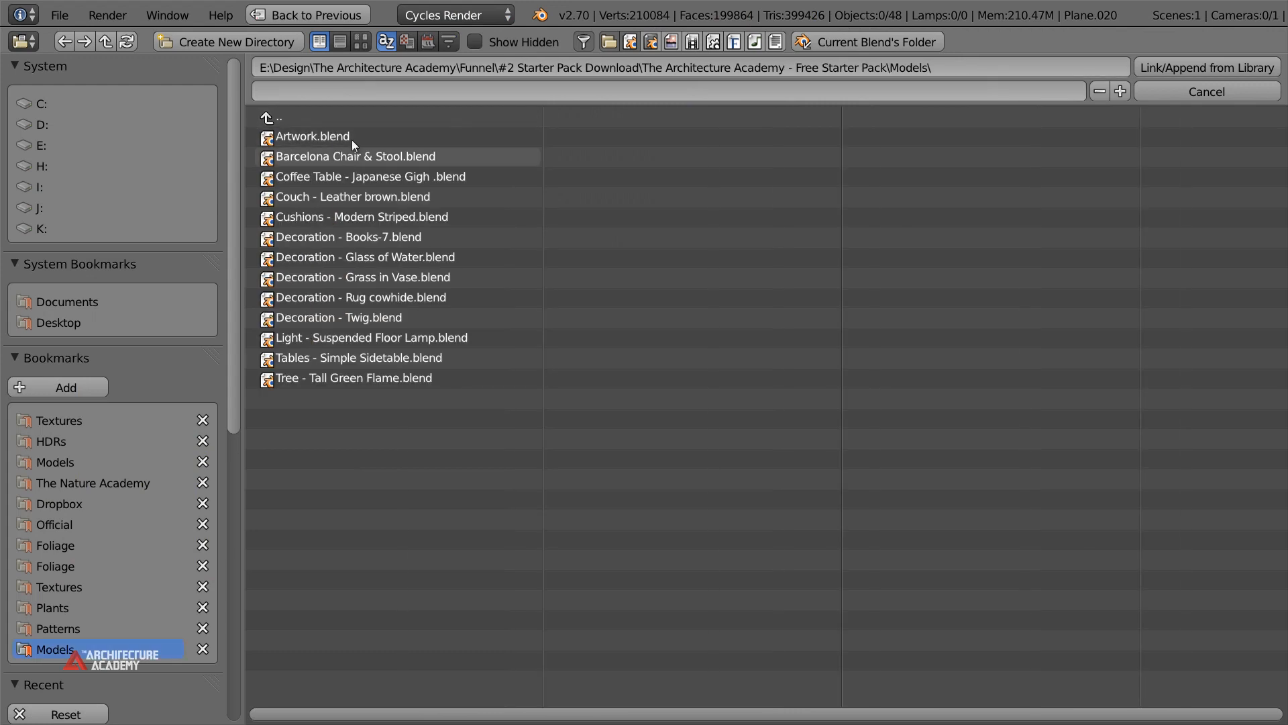
left_click(361, 41)
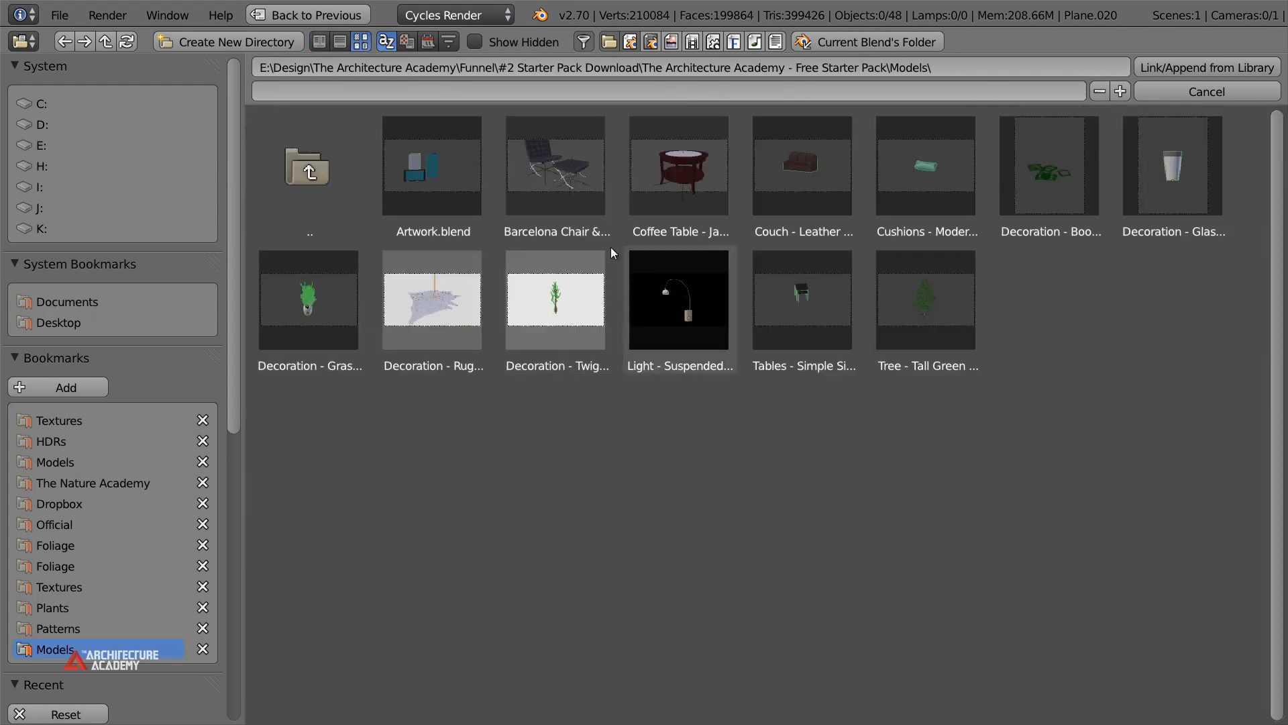
left_click(549, 312)
left_click(719, 191)
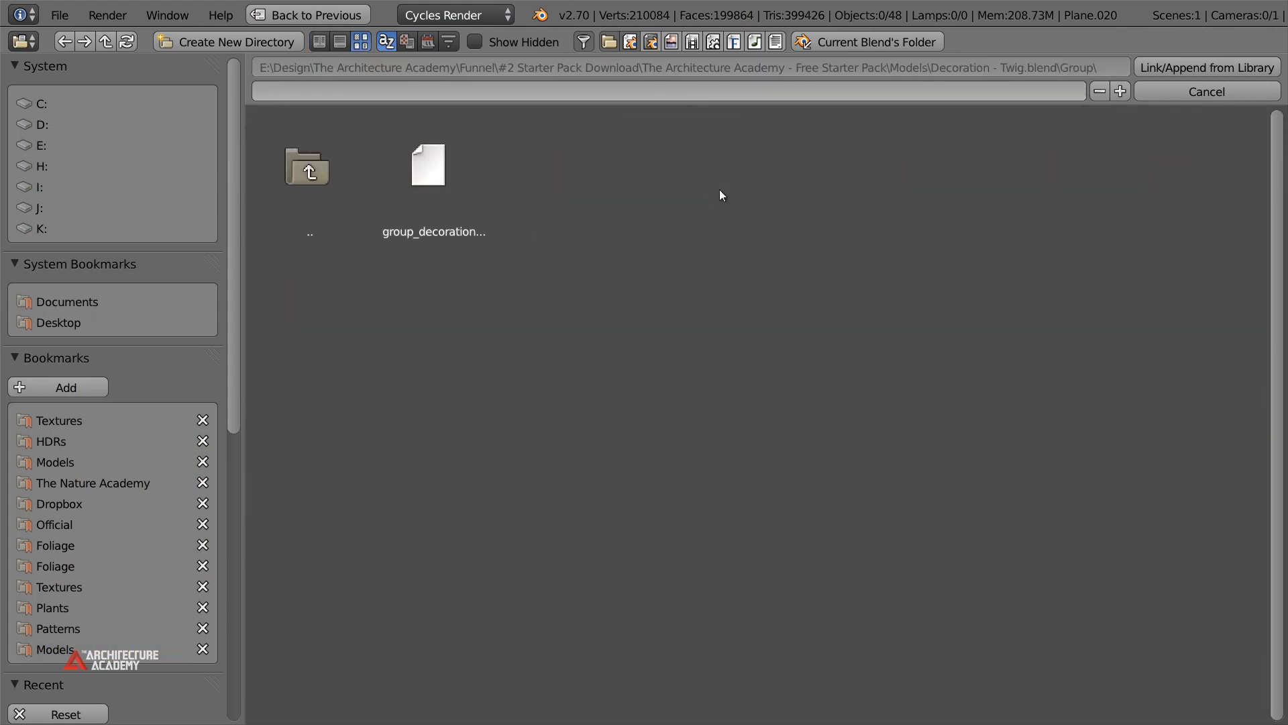
left_click(447, 171)
left_click(1195, 68)
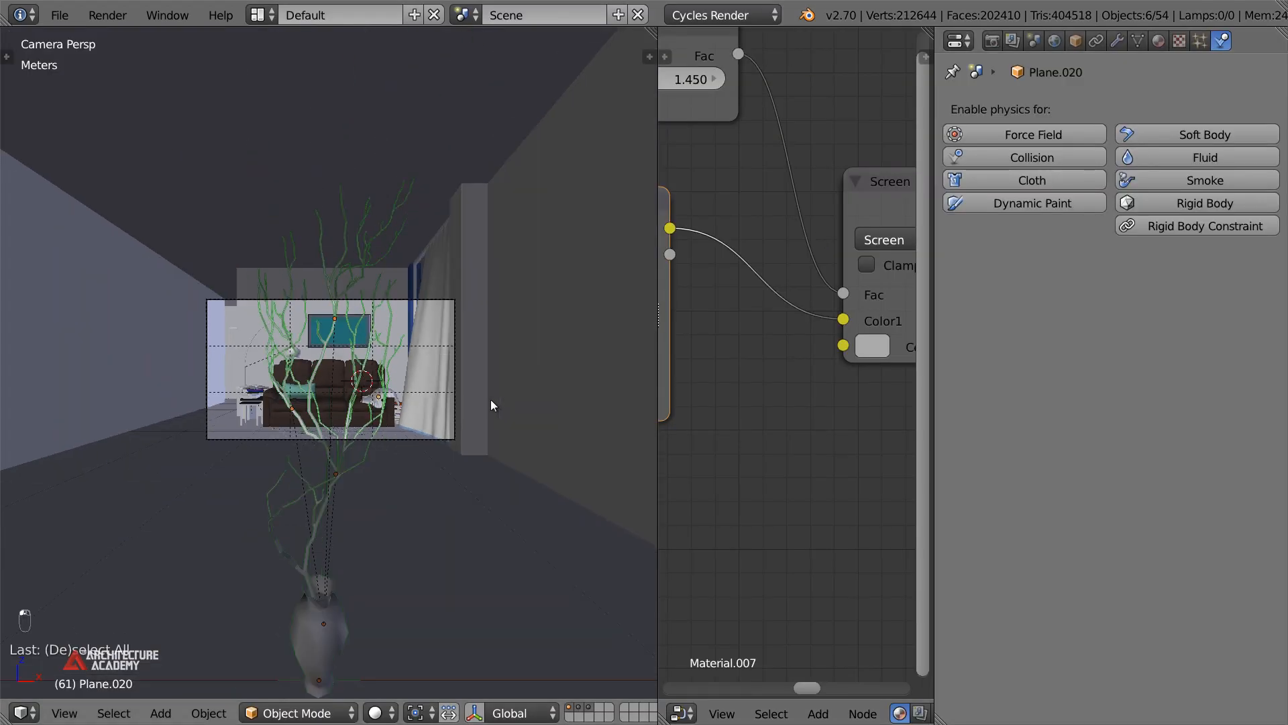
Scale down the appended twig vase and raise it along the Z axis
key("s")
left_click(440, 423)
key("g")
key("z")
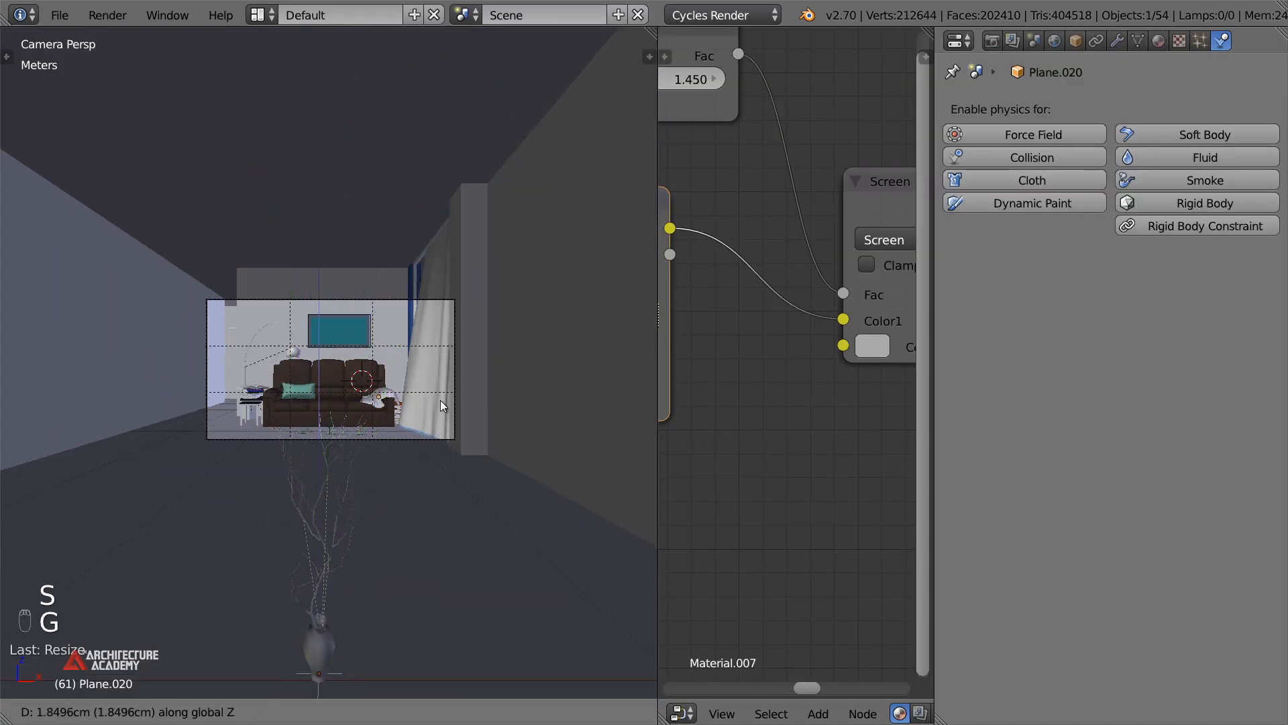
left_click(455, 312)
Reposition the twig vase along the X, Y and Z axes so its branches overlap the left part of the camera frame
key("g")
key("y")
key("x")
left_click(373, 325)
key("g")
key("y")
left_click(392, 272)
key("g")
key("x")
left_click(406, 267)
key("g")
key("z")
left_click(397, 304)
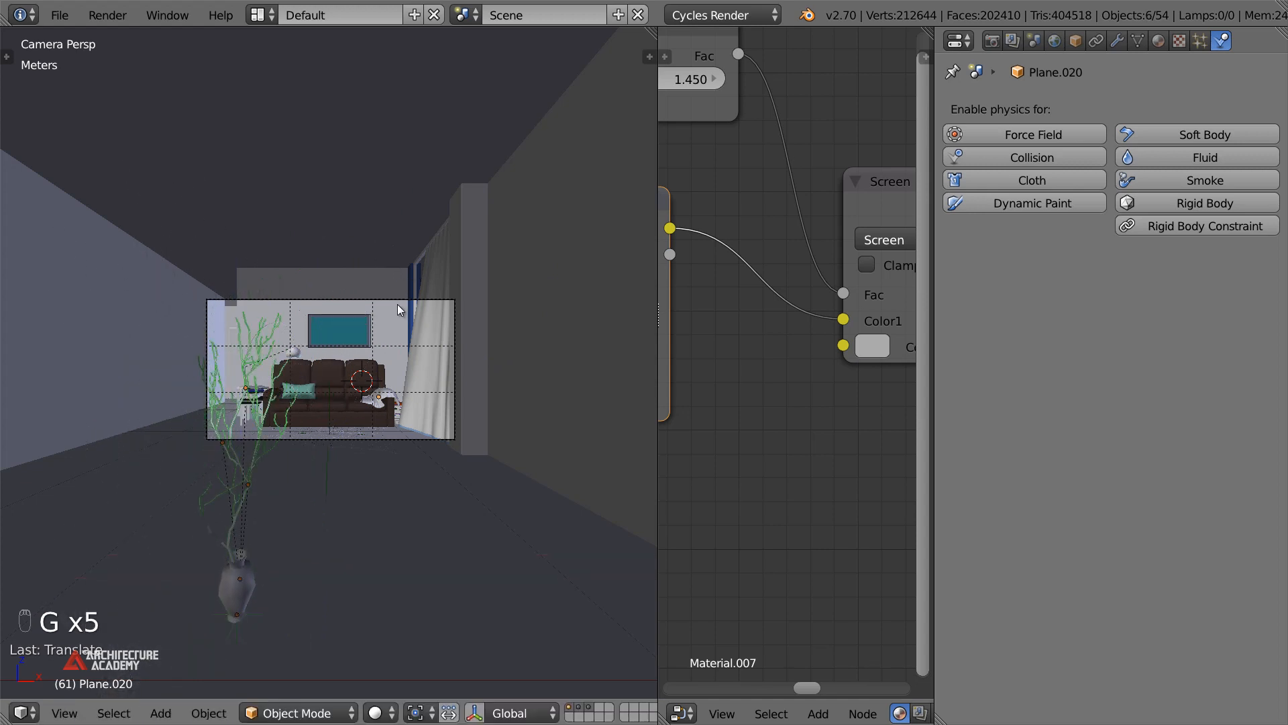
Bring the twig vase closer to the camera along Y and adjust it along X so its branches partly cover the side table
scroll(400, 311, "up", 2)
scroll(399, 311, "up", 1)
key("g")
key("y")
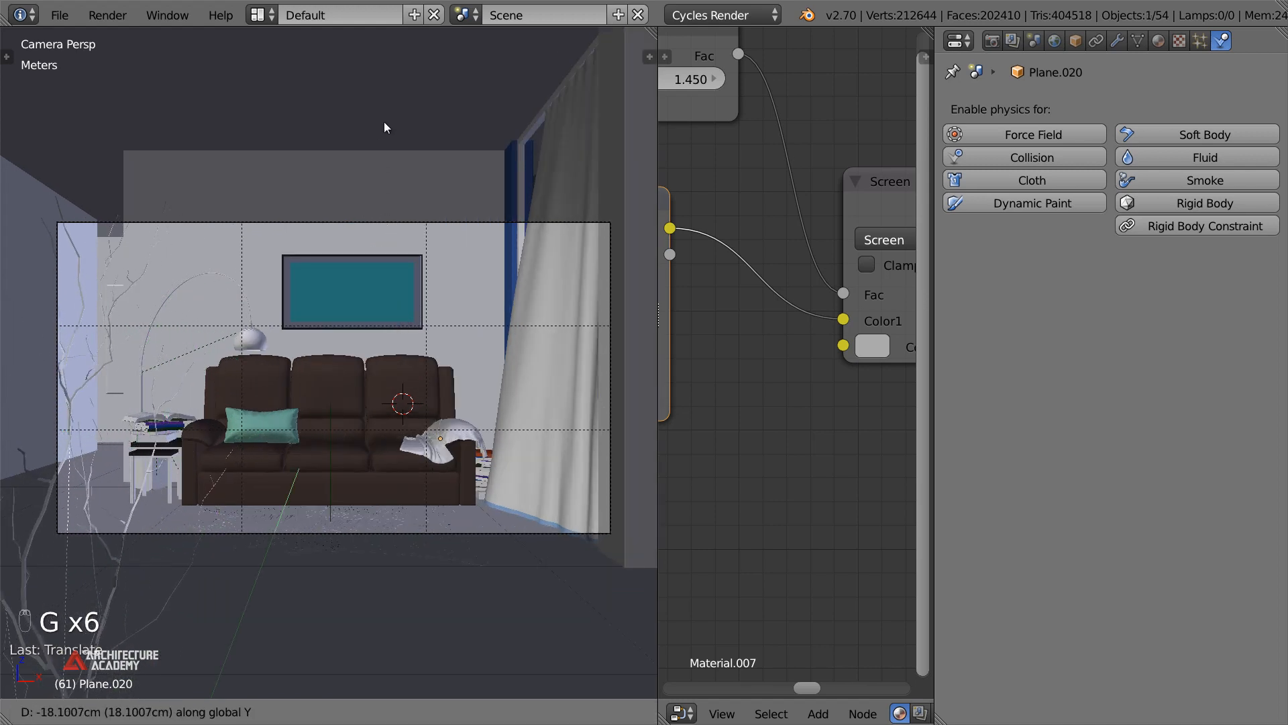
left_click(381, 181)
key("g")
key("x")
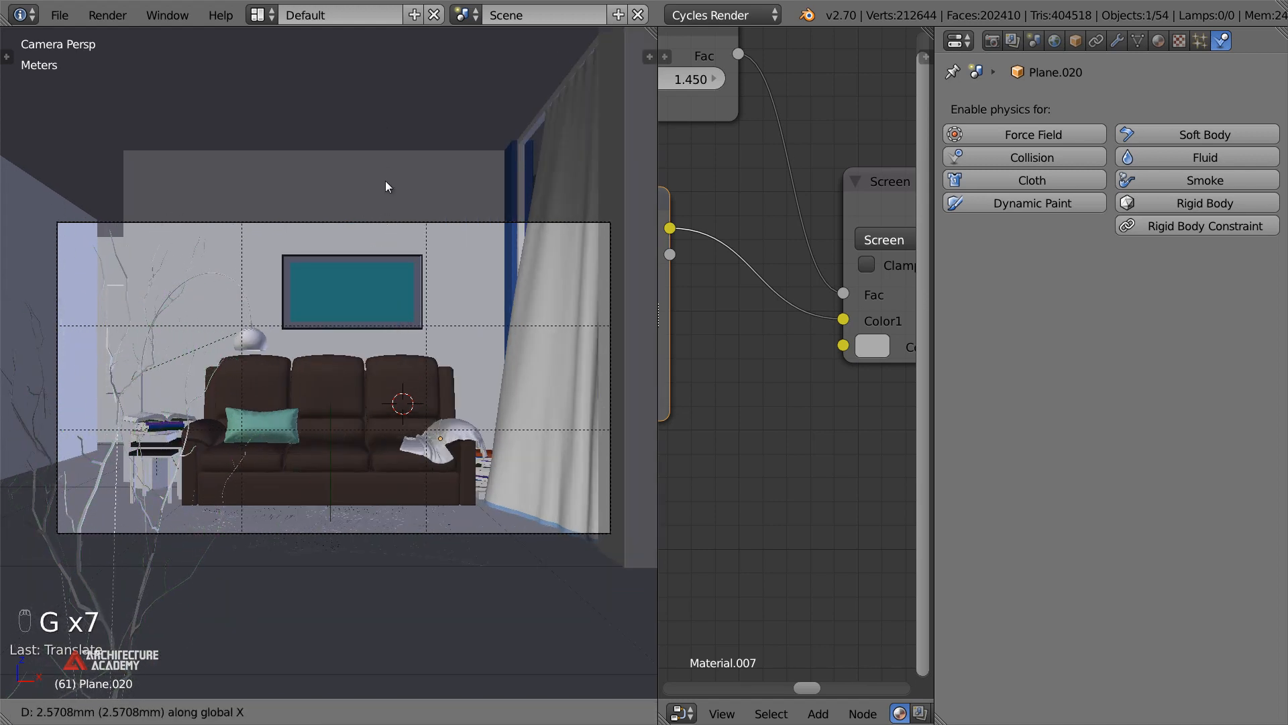
left_click(379, 183)
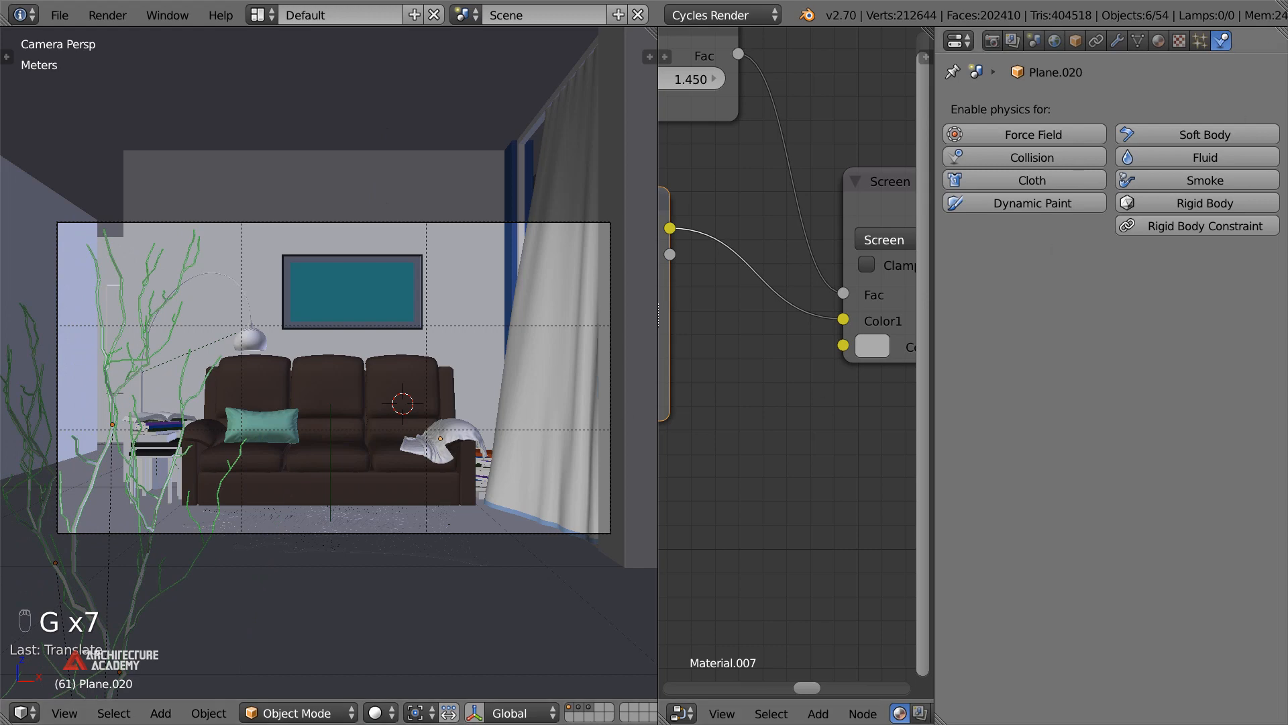
Append the plant group from "Decoration - Grass in Vase.blend" in the starter pack's Models folder
scroll(315, 505, "down", 3)
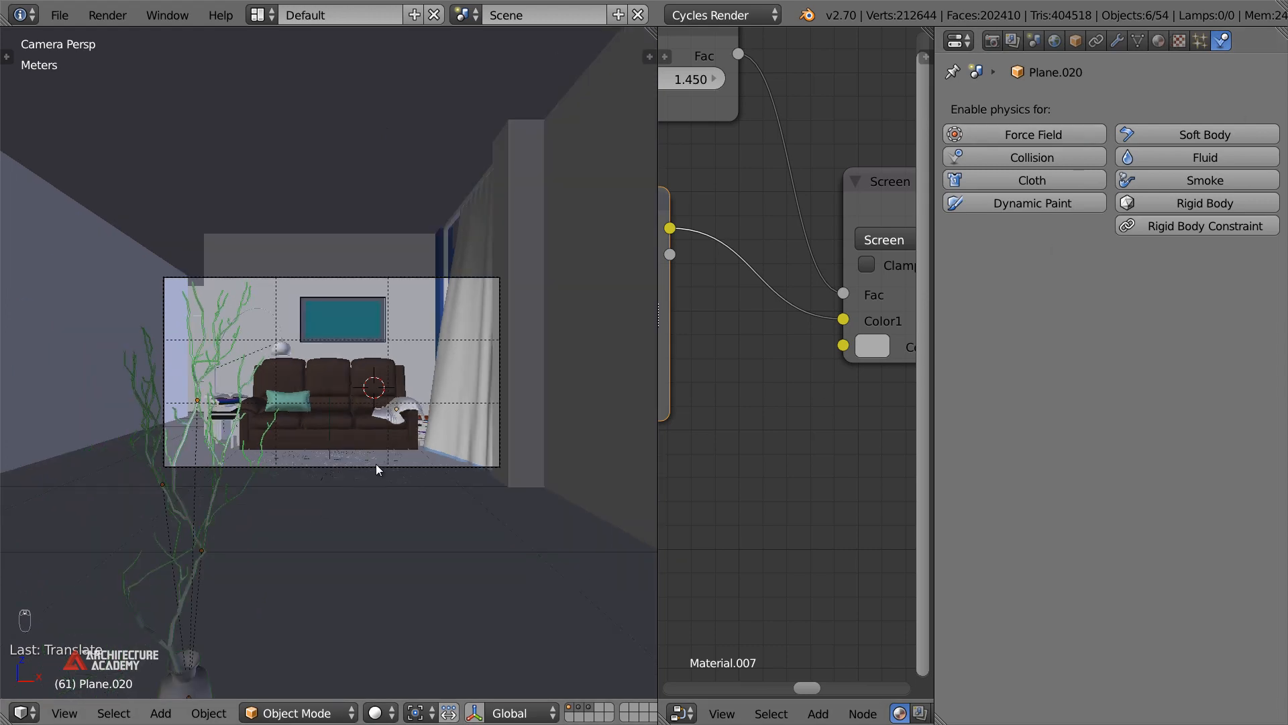
key("shift+F1")
left_click(302, 117)
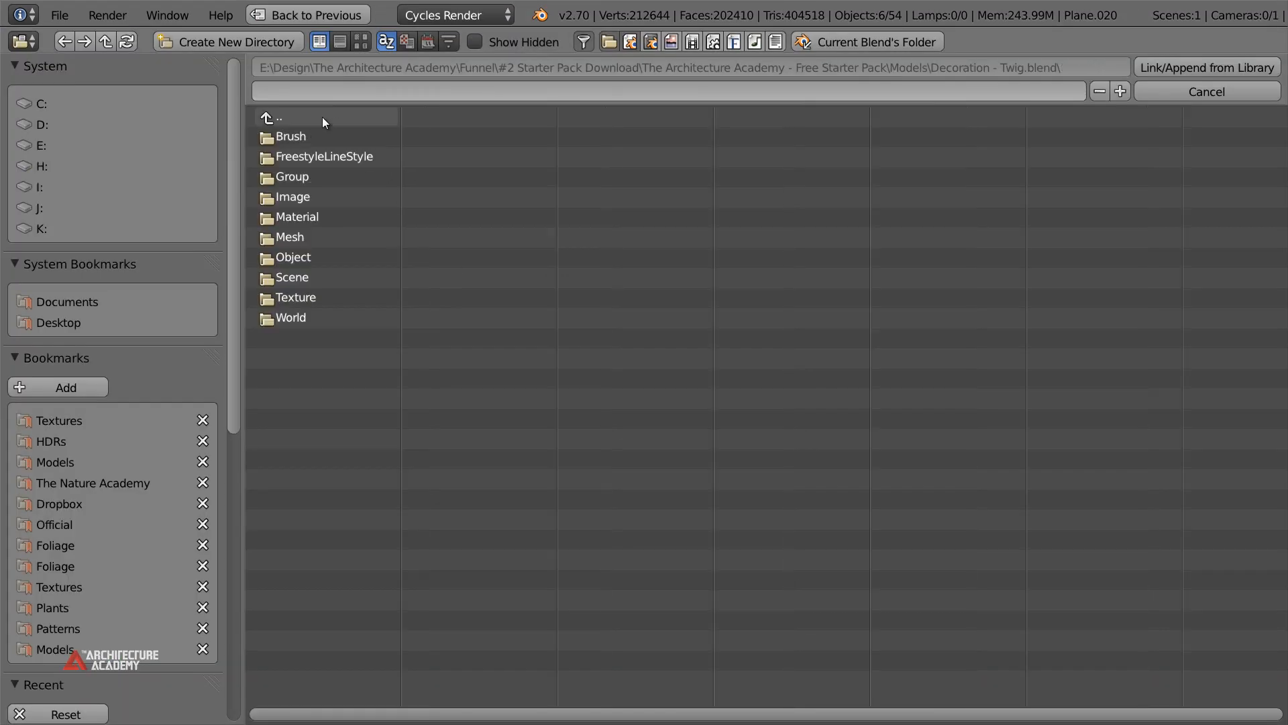
left_click(322, 117)
left_click(361, 41)
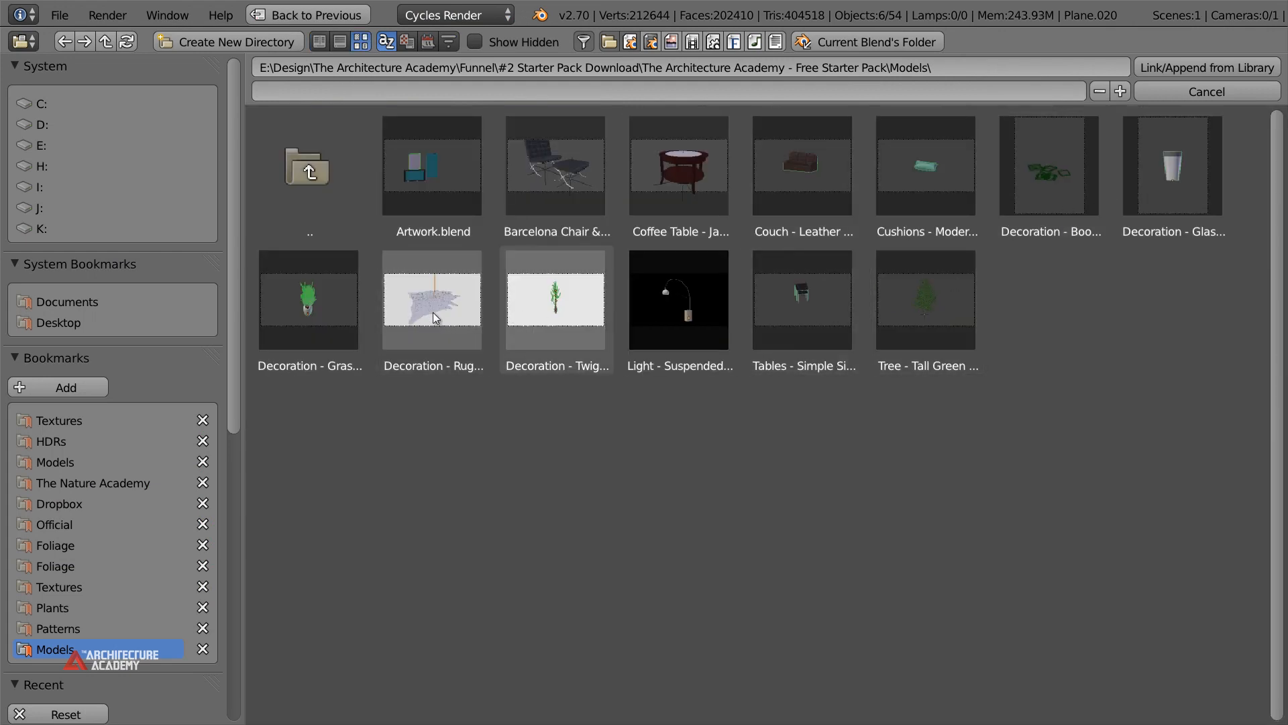
left_click(289, 292)
left_click(676, 180)
left_click(336, 180)
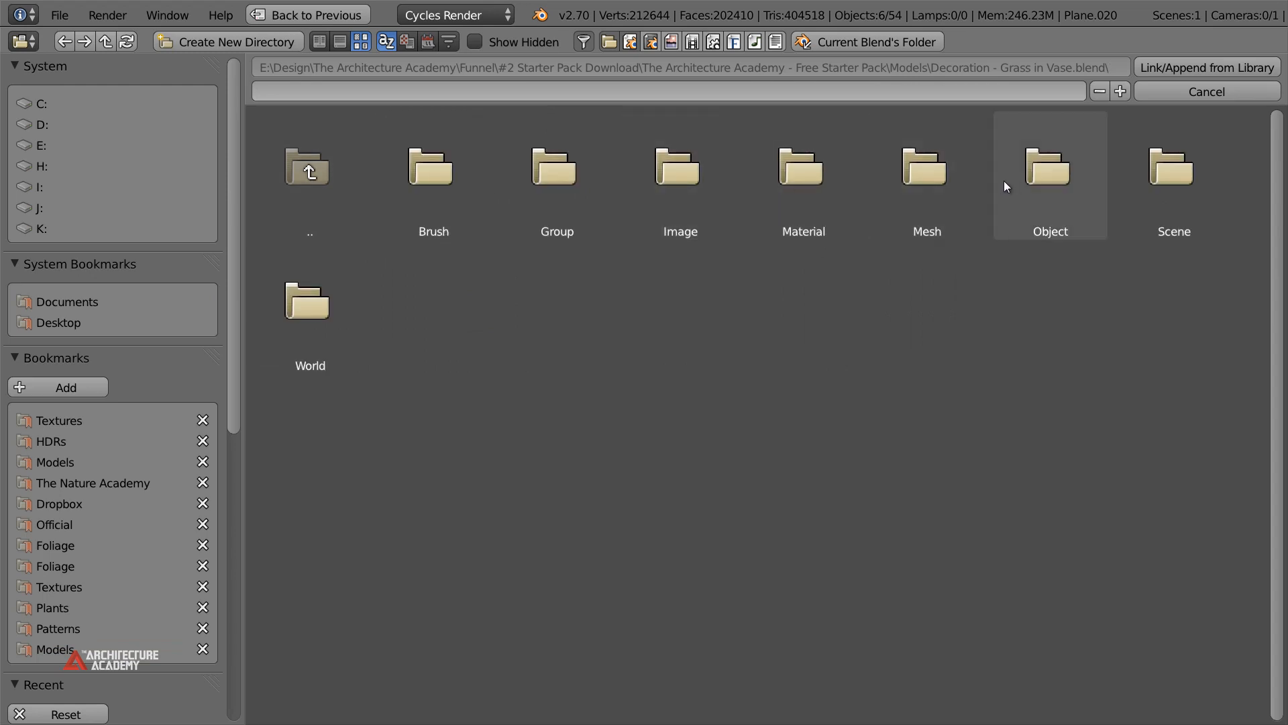
key("BackSpace")
left_click(425, 180)
key("Escape")
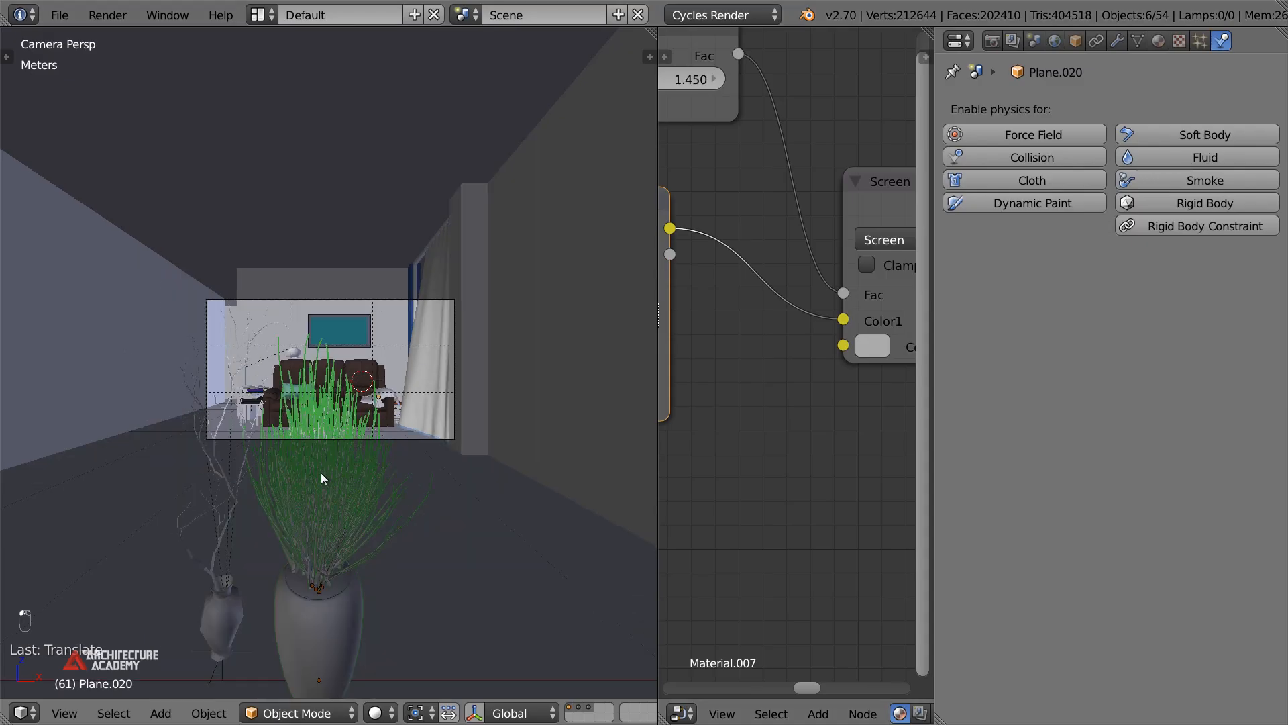
Move the grass vase along X to the right side of the room and raise it about 13 cm along Z
key("g")
key("x")
left_click(484, 500)
key("g")
key("z")
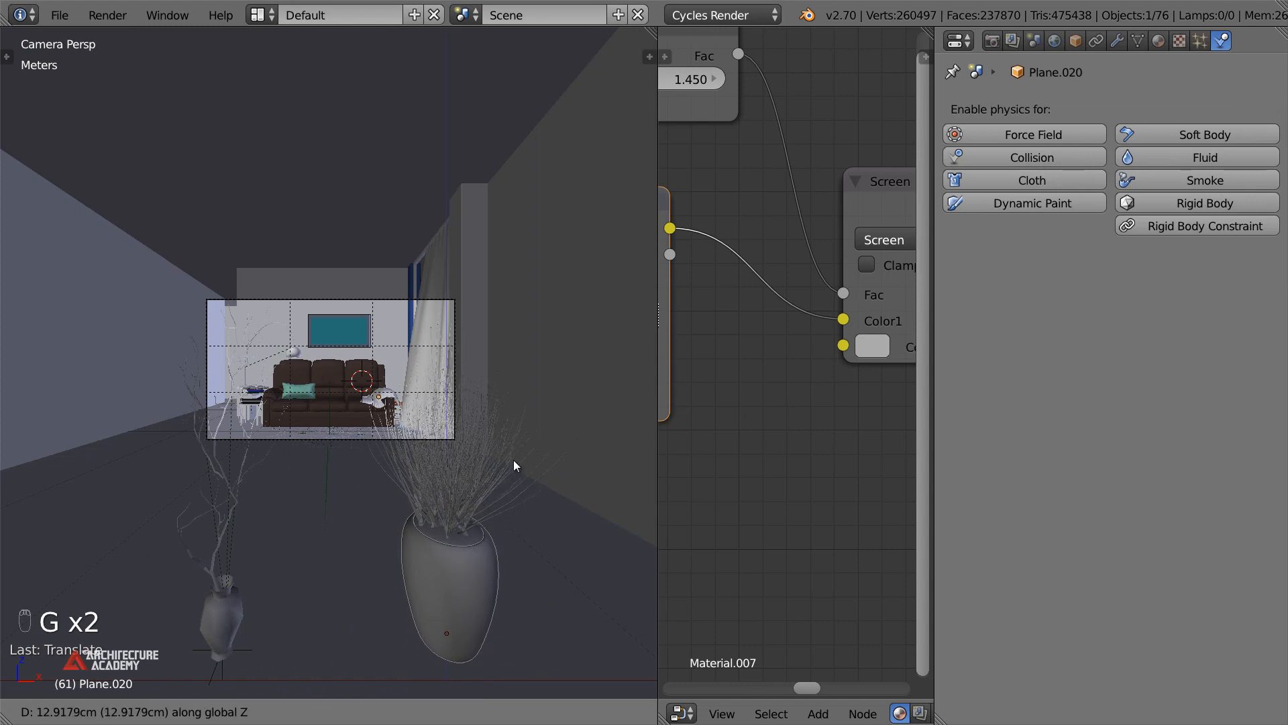
left_click(513, 460)
Nudge the grass vase closer to the camera until its blades fill the frame's lower right corner, leaving nothing selected
scroll(497, 477, "up", 2)
key("g")
left_click(524, 513)
key("g")
left_click(529, 536)
key("g")
left_click(521, 546)
key("g")
left_click(506, 500)
key("g")
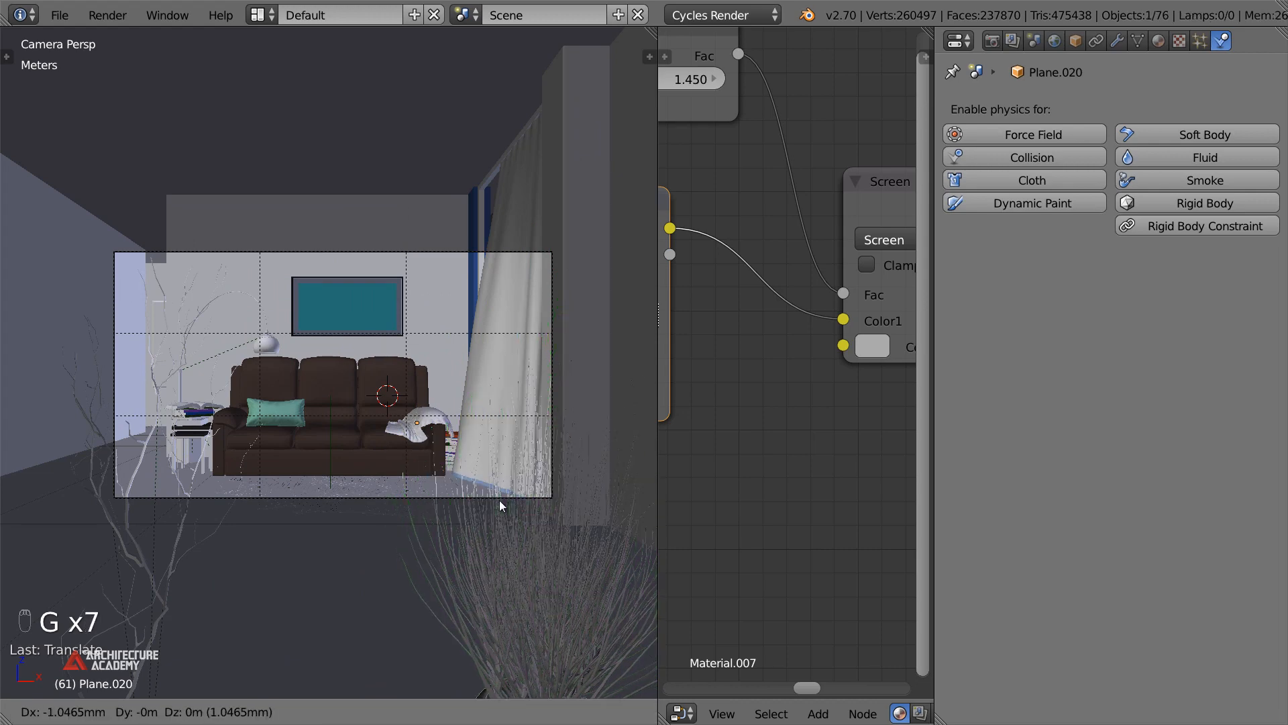
left_click(503, 501)
key("g")
left_click(520, 495)
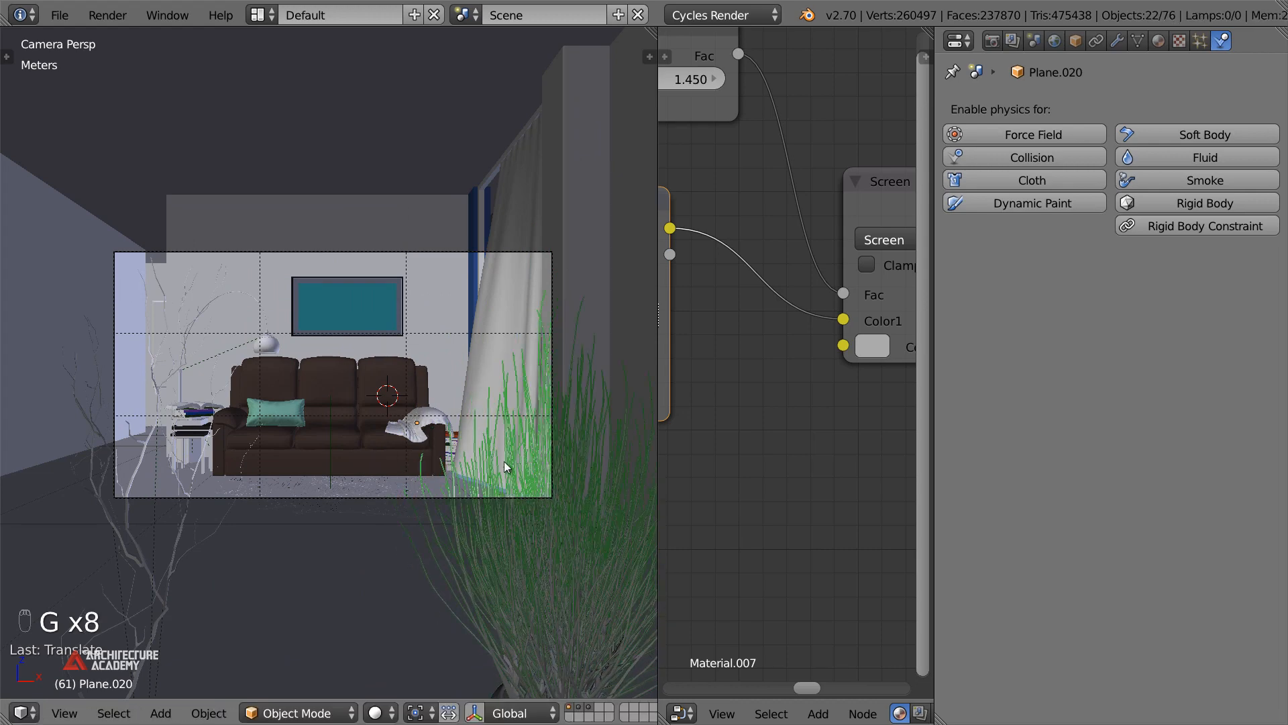
scroll(504, 461, "up", 1)
key("g")
left_click(519, 466)
scroll(122, 502, "down", 1)
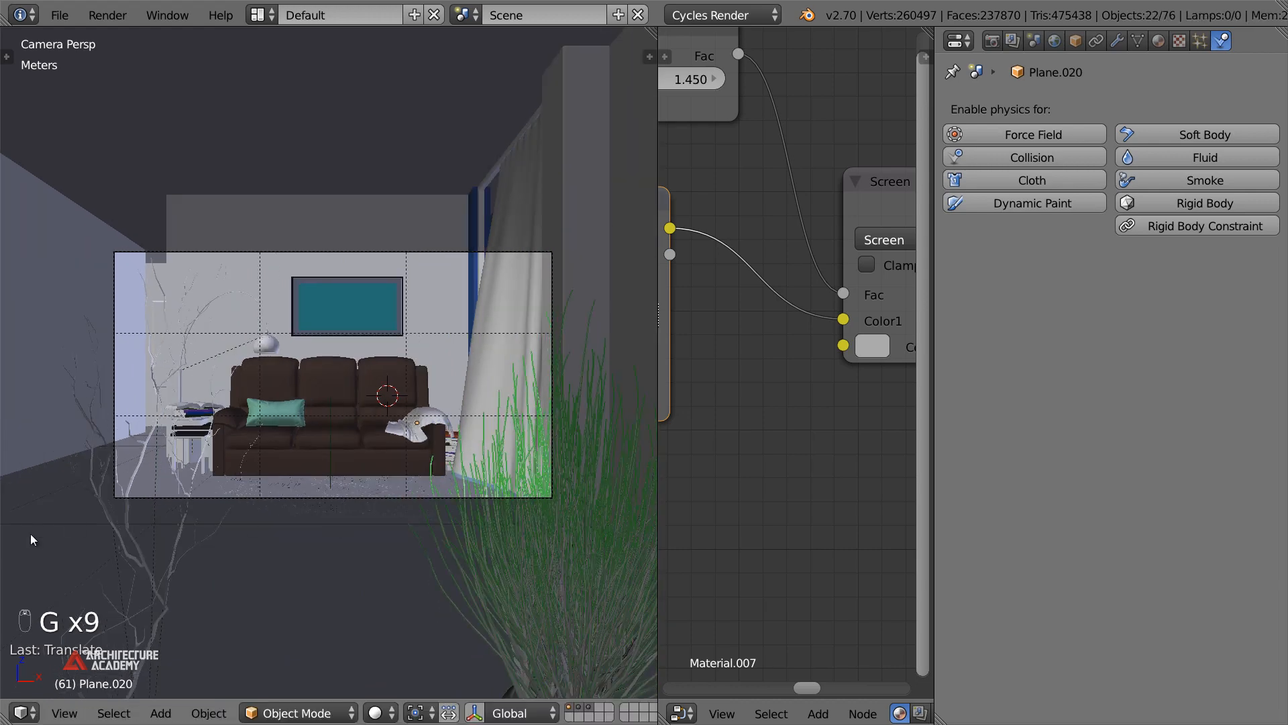
scroll(317, 466, "up", 1)
key("a")
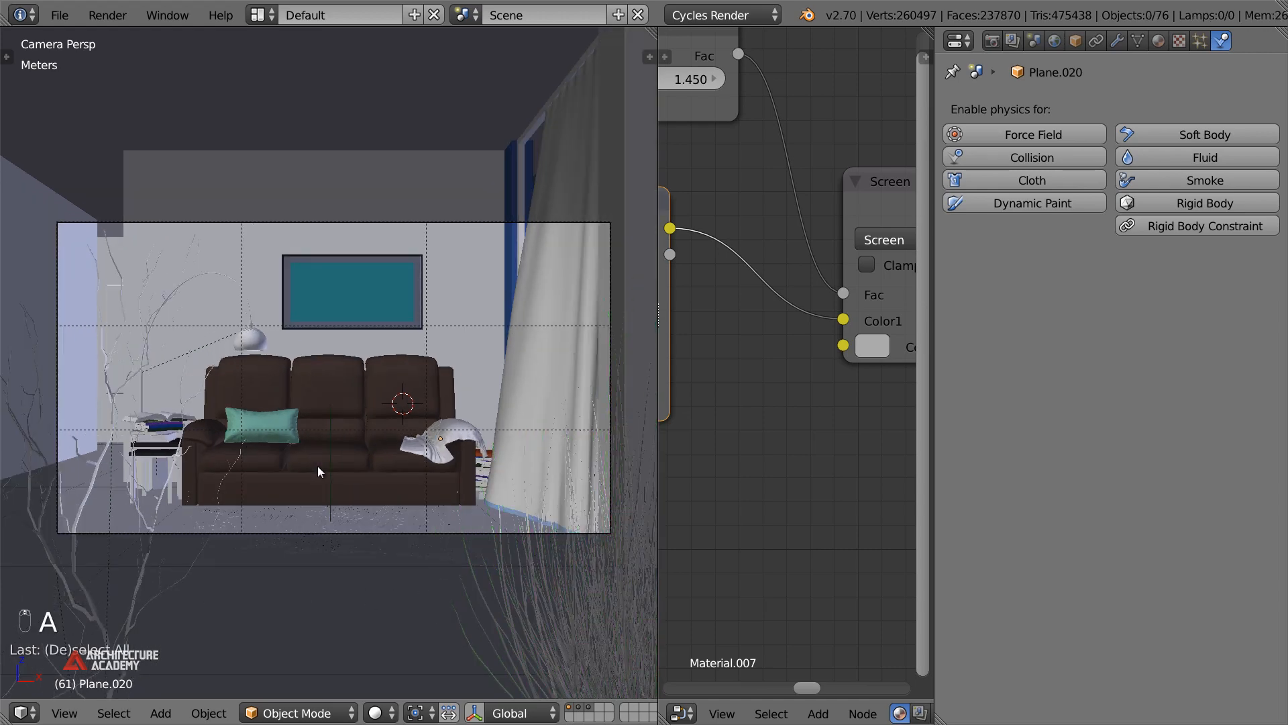
Set the camera's depth of field focus object to CouchFrame and check that this is the sofa
right_click(581, 223)
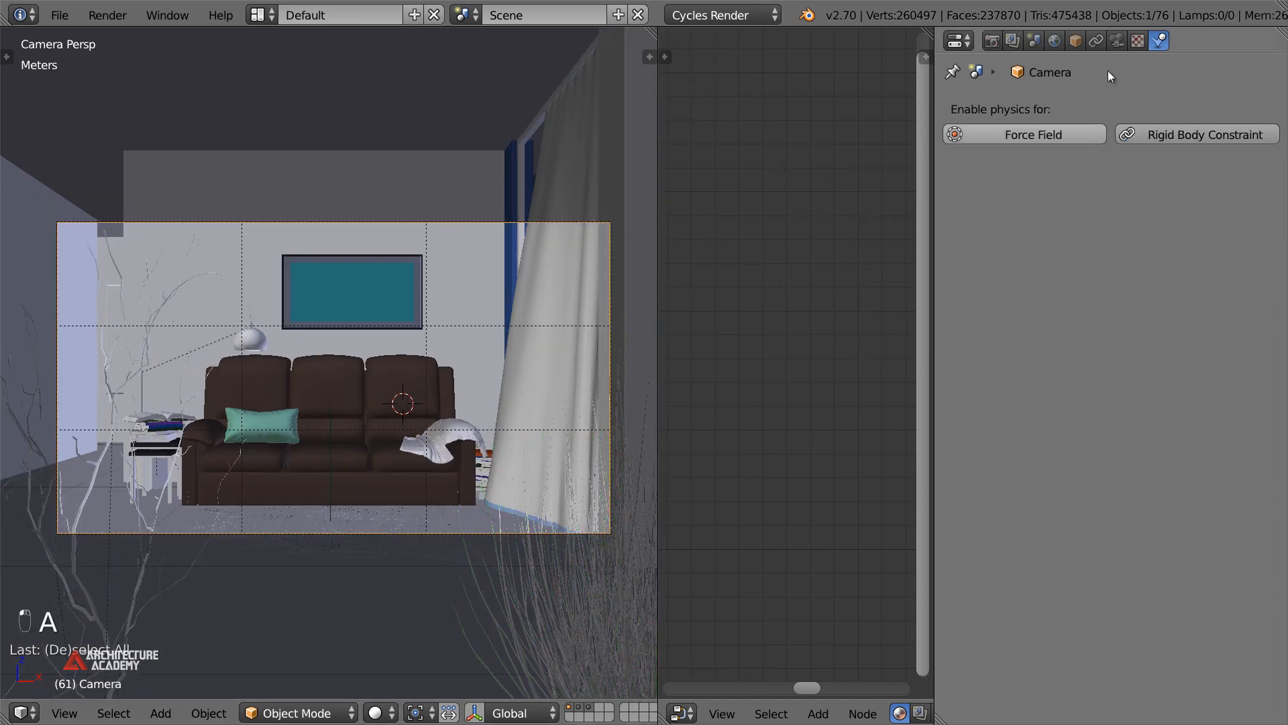
left_click(1117, 41)
left_click(1025, 631)
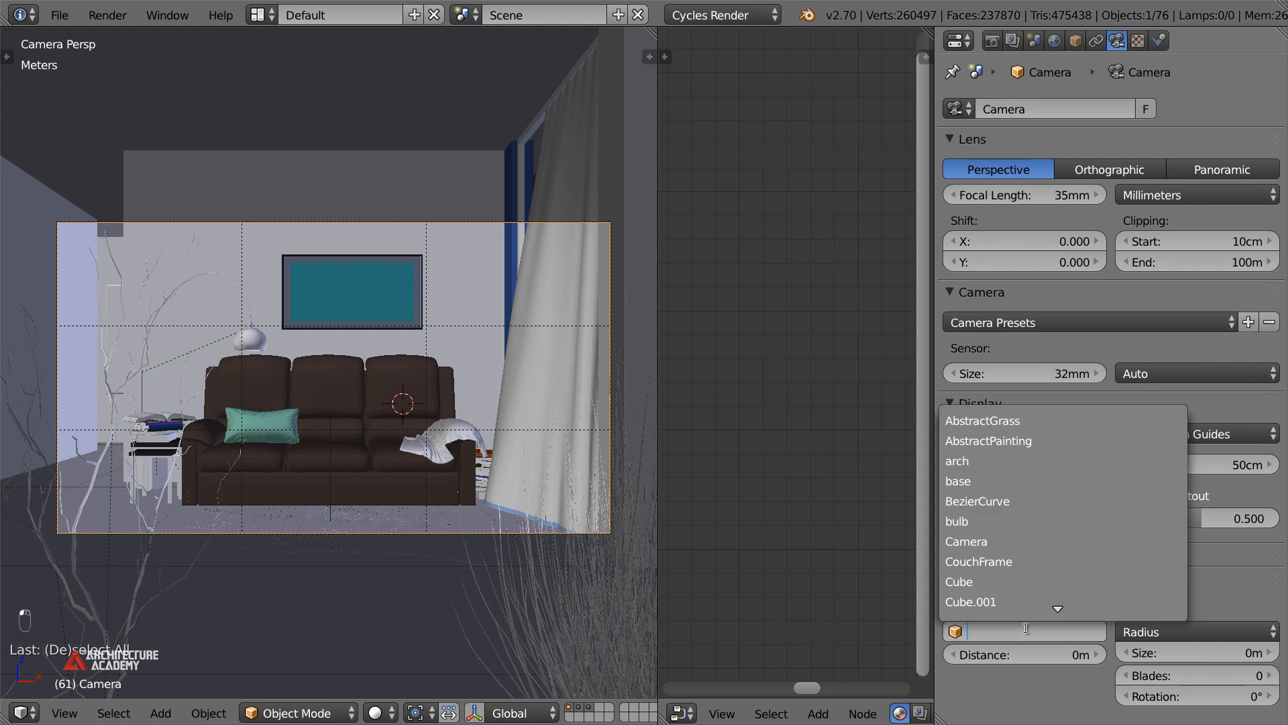
type("couch")
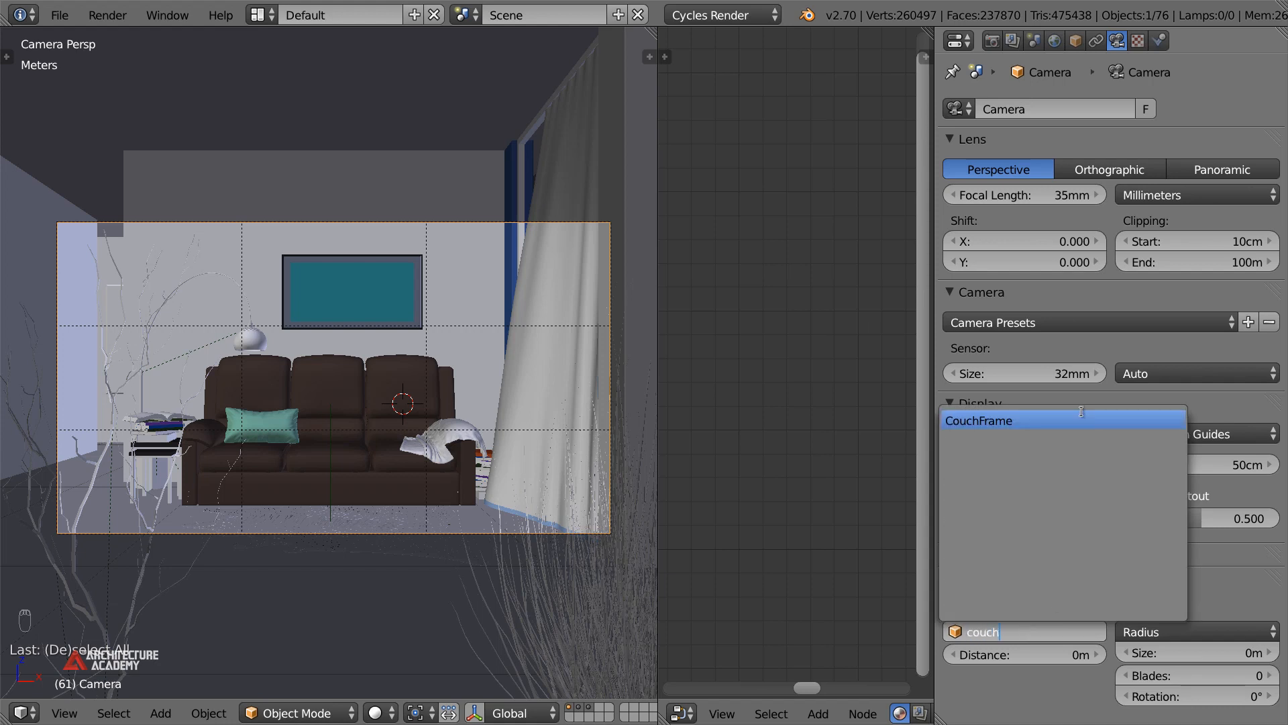
key("Return")
right_click(337, 484)
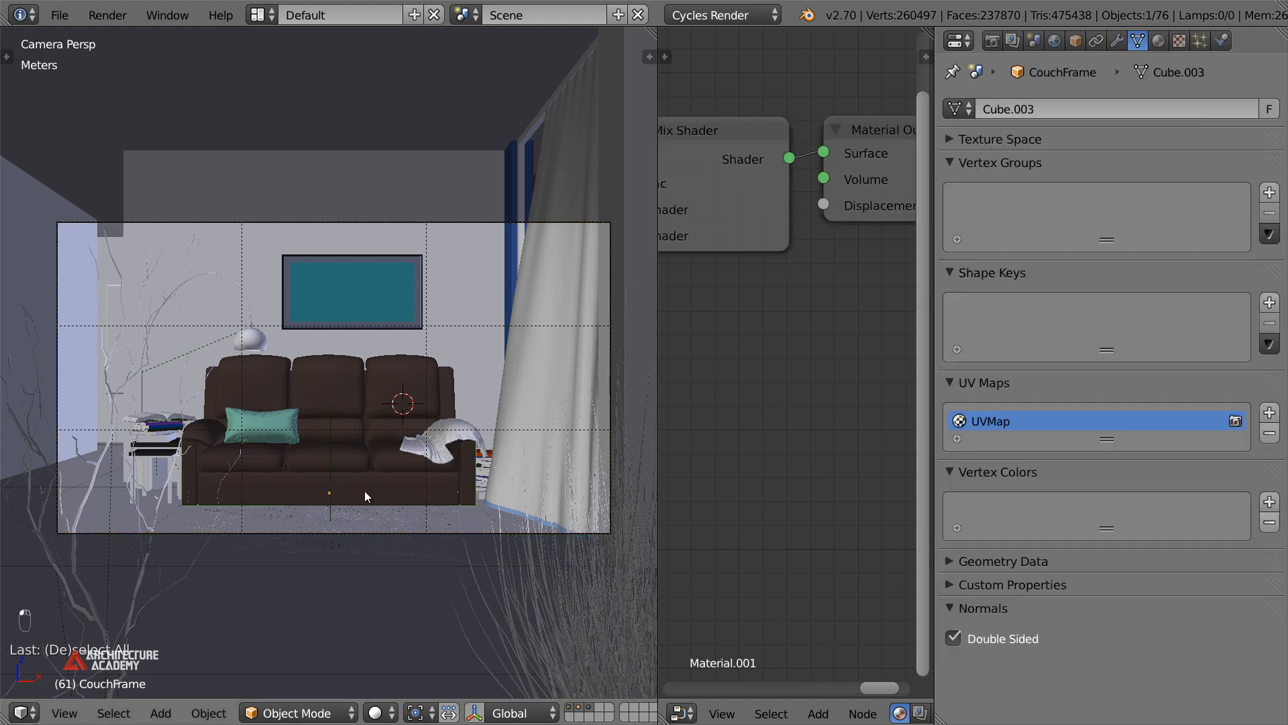
Change the camera's depth of field aperture type to F/stop
right_click(362, 534)
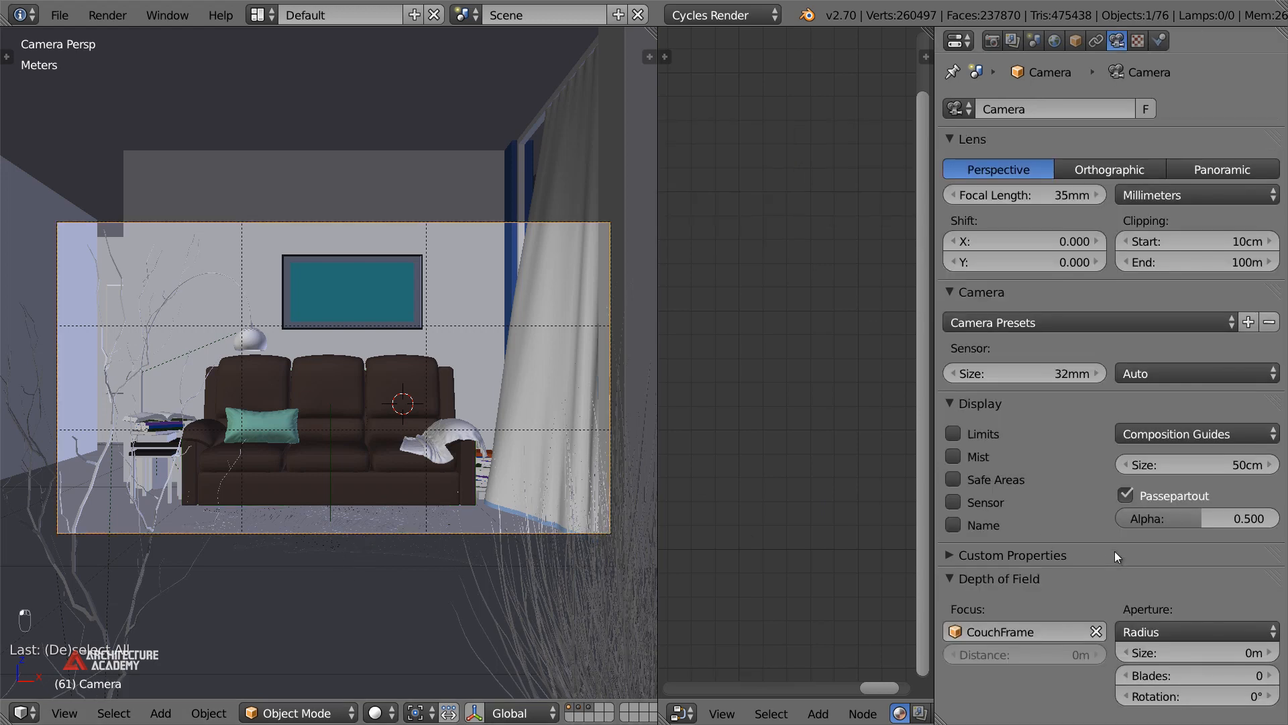
left_click(1154, 622)
left_click(1157, 582)
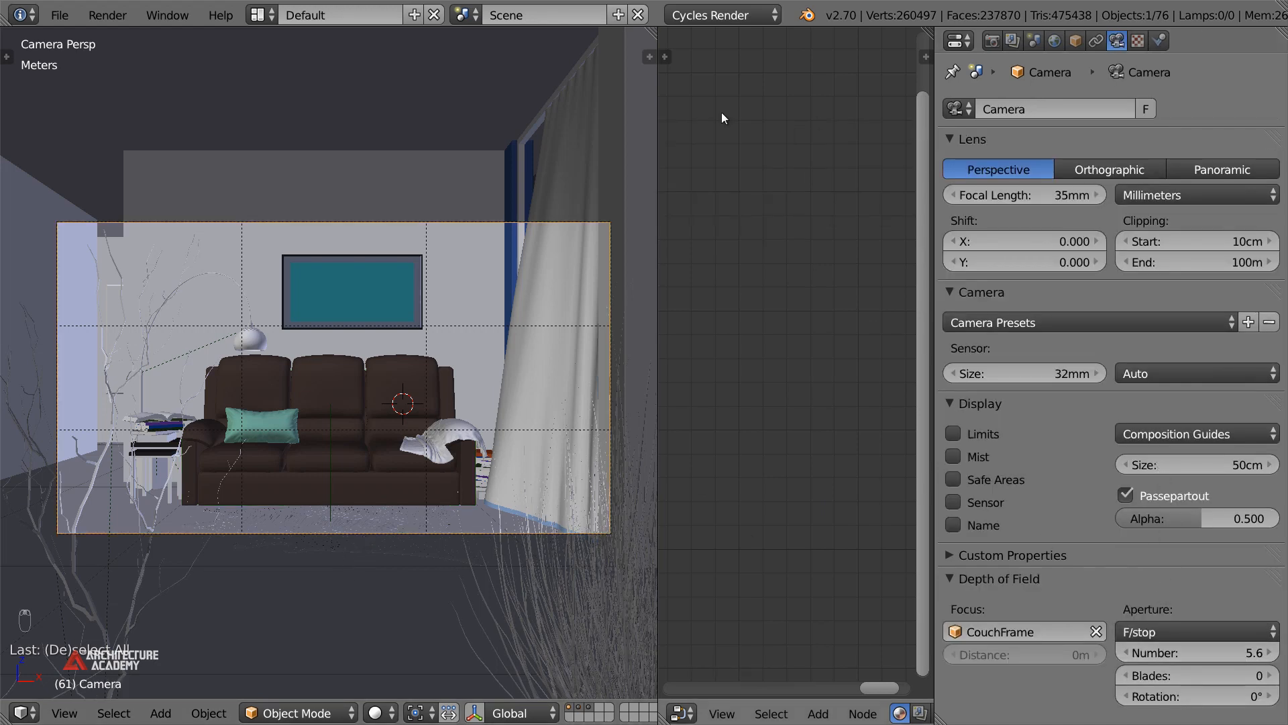
Merge the node editor area into the 3D view and save the scene
left_click_drag(648, 25, 670, 330)
key("ctrl+s")
Set the Cycles render sample count to 150
left_click(991, 40)
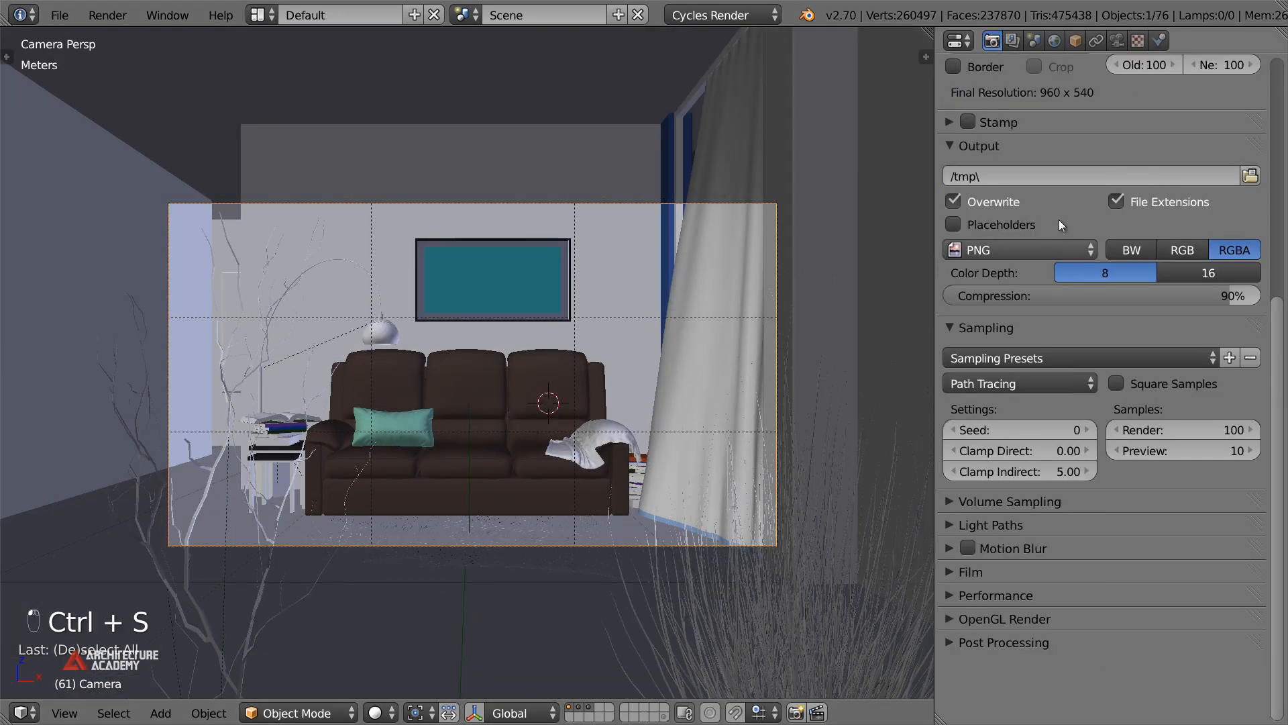
scroll(1046, 322, "up", 8)
scroll(1060, 458, "down", 7)
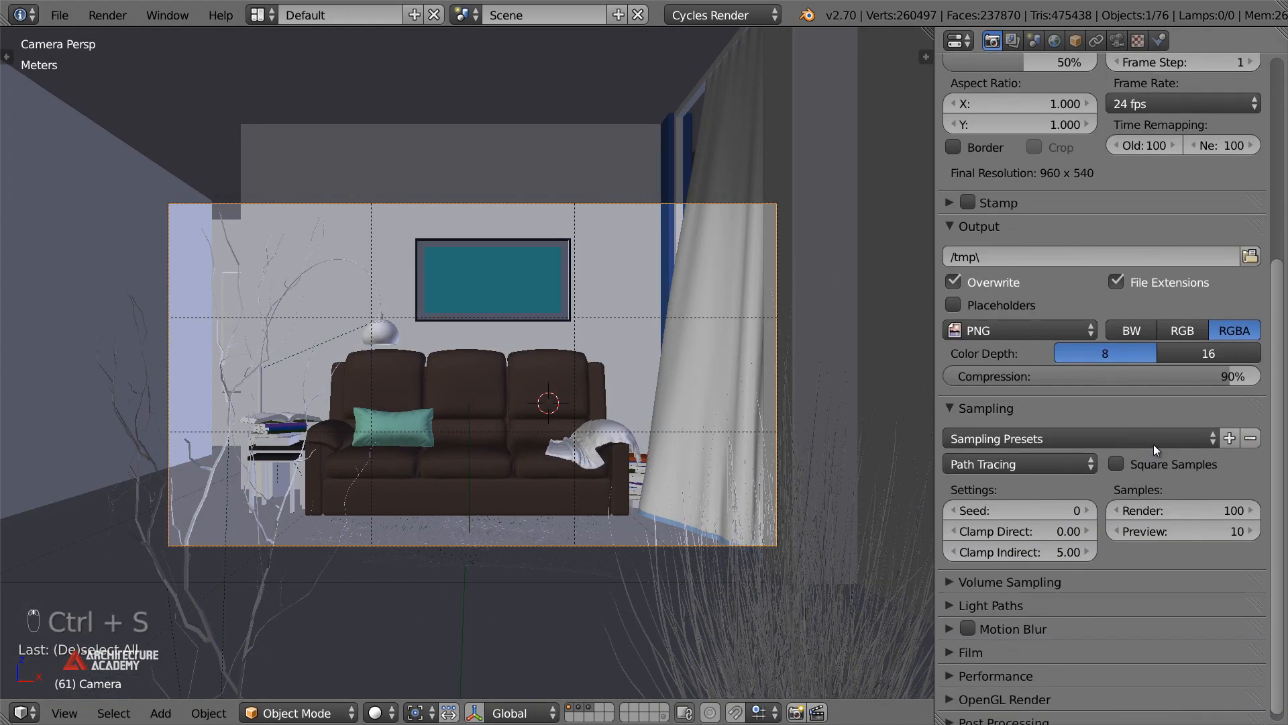
left_click(1186, 508)
type("150")
key("Return")
Set the Cycles render sample count to 200 and render the scene
scroll(1128, 268, "up", 8)
scroll(1161, 416, "down", 5)
left_click(1201, 625)
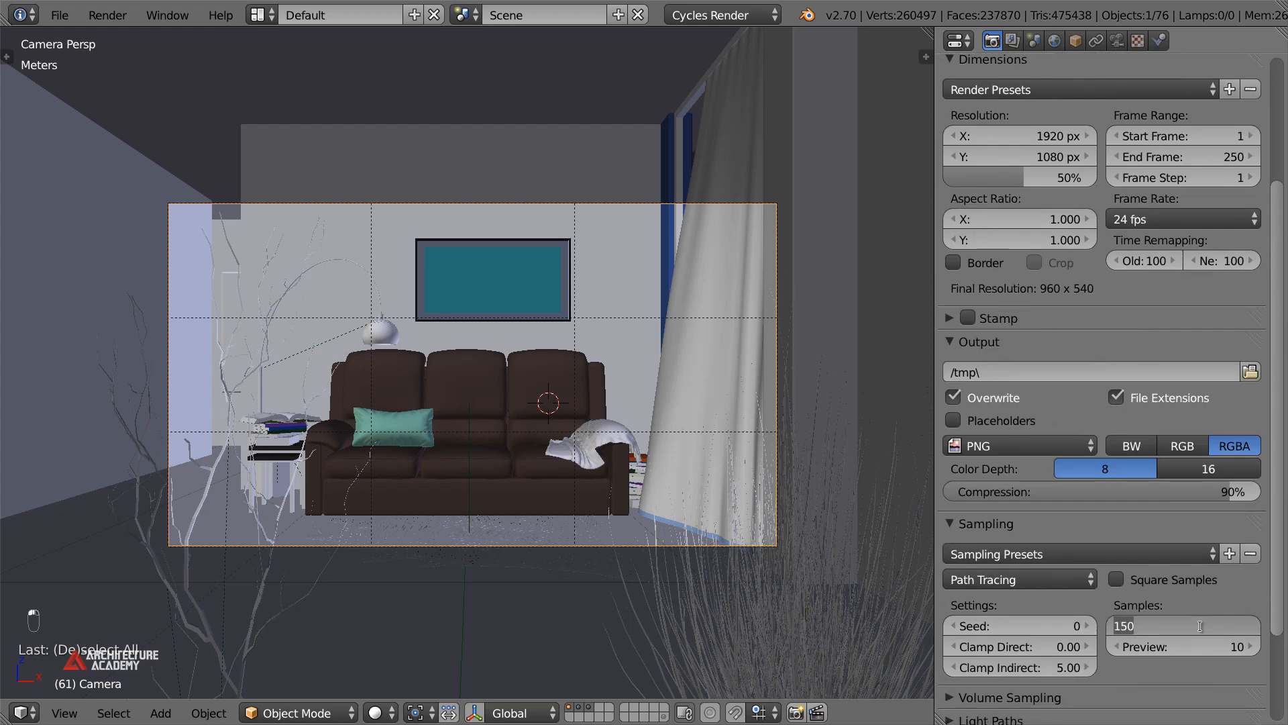
type("200")
key("Return")
scroll(1127, 329, "up", 6)
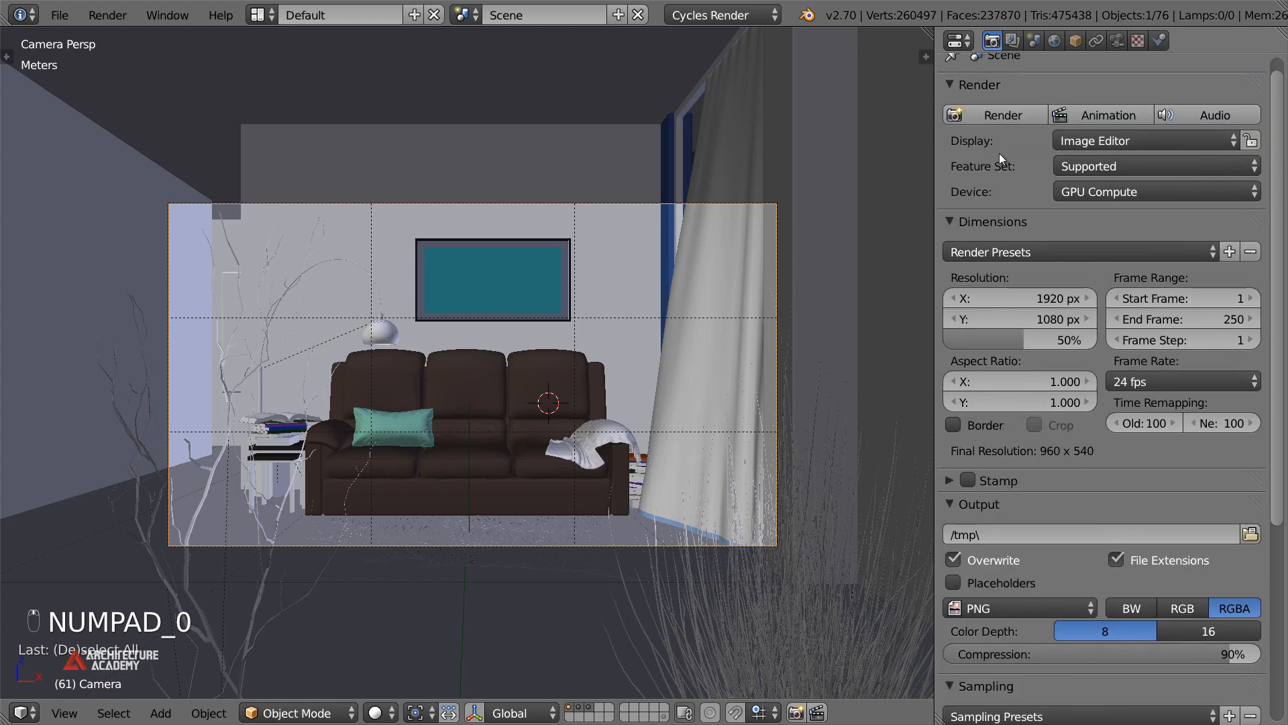
left_click(1005, 115)
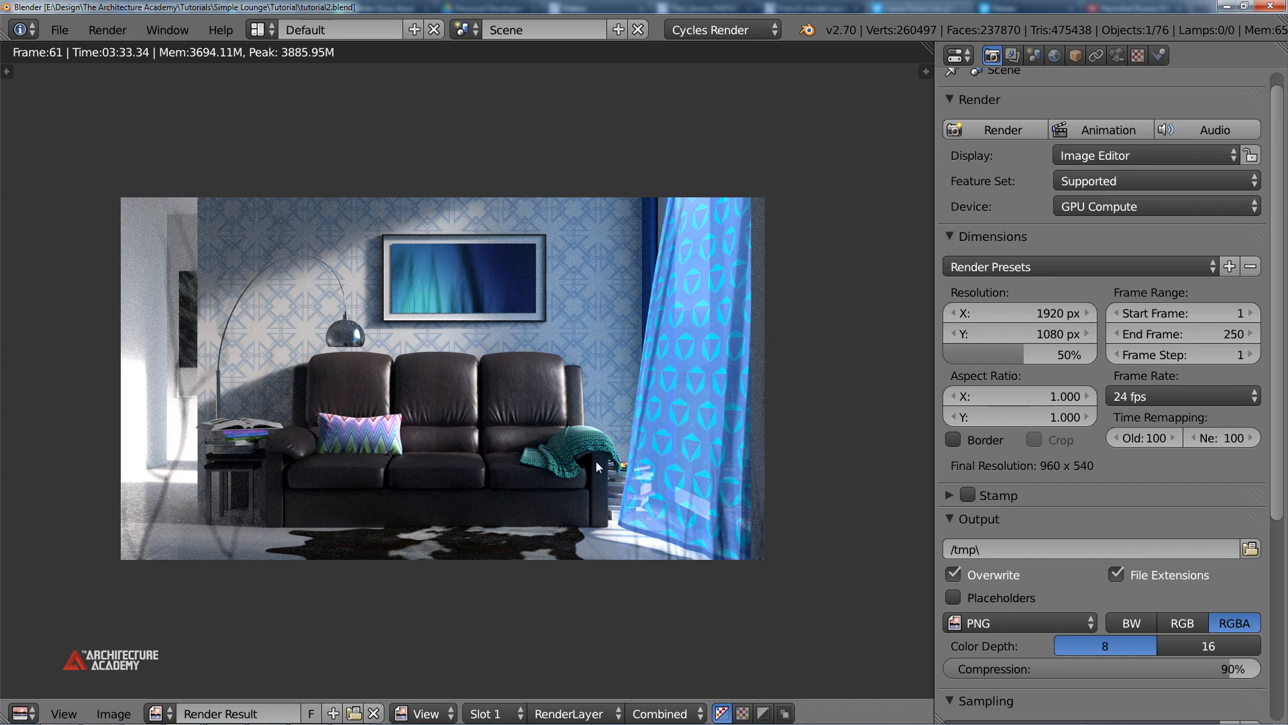
Leave the render, select the wallpapered wall and split the 3D view to add a node editor beside it
key("Escape")
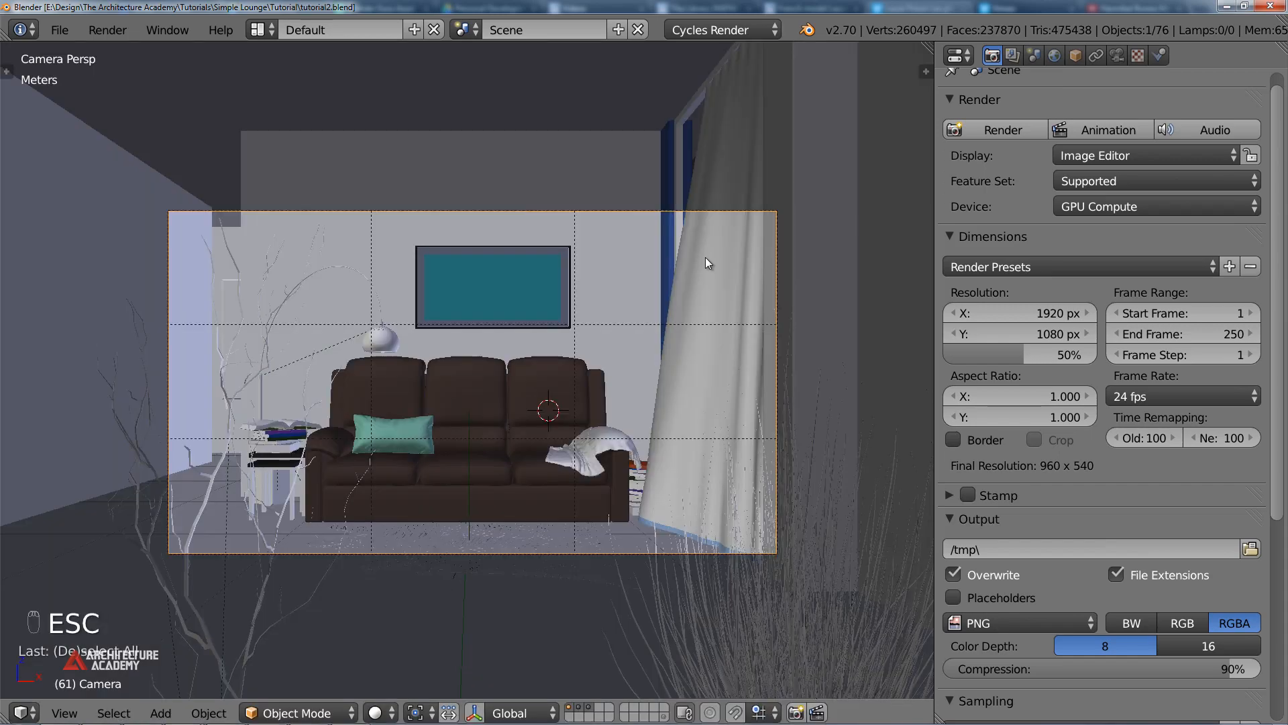
right_click(642, 275)
left_click_drag(924, 69, 365, 106)
key("F3")
left_click(606, 304)
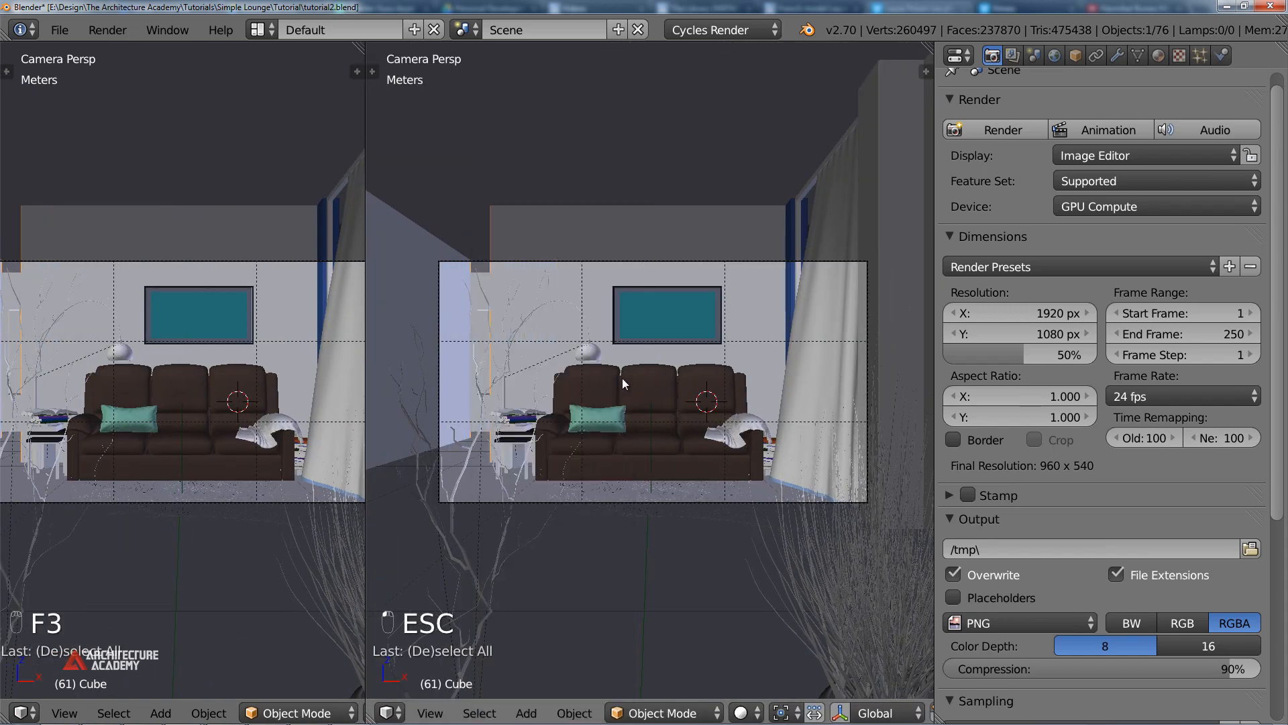
key("shift+F3")
Set the HSV value of the Wallpaper material's first ColorRamp colour to 0.760
scroll(634, 404, "up", 3)
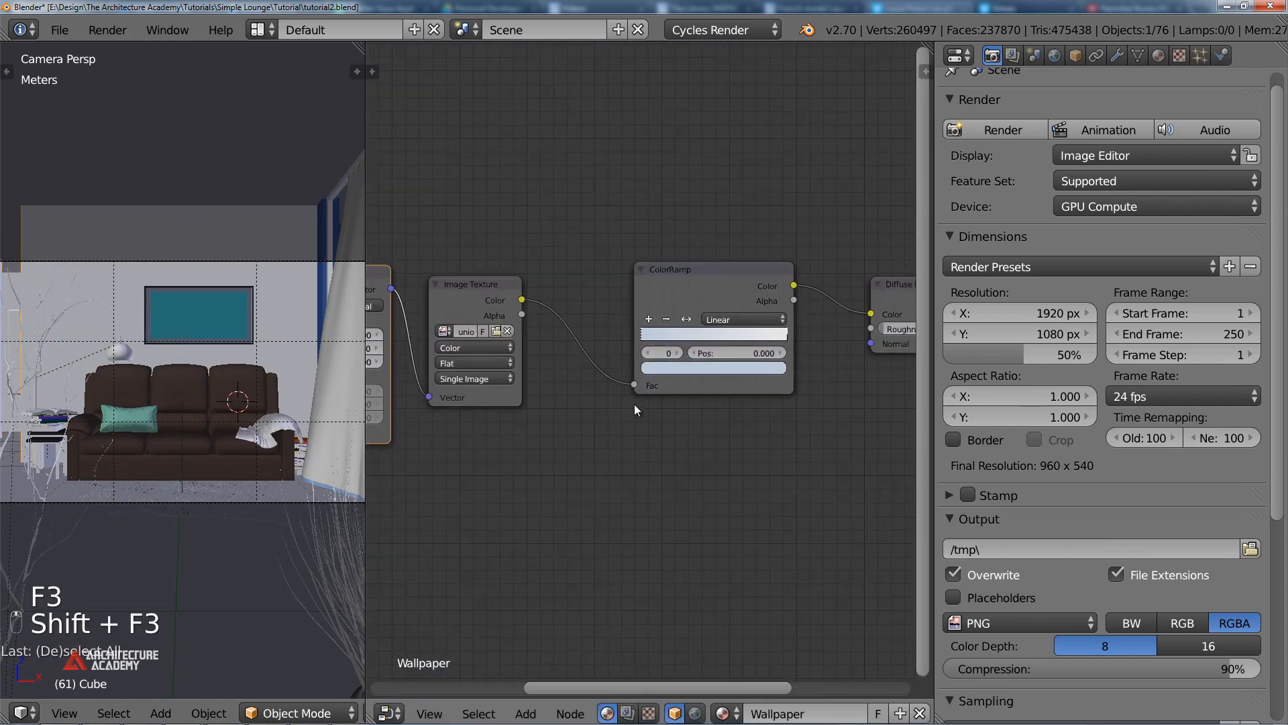
left_click(673, 371)
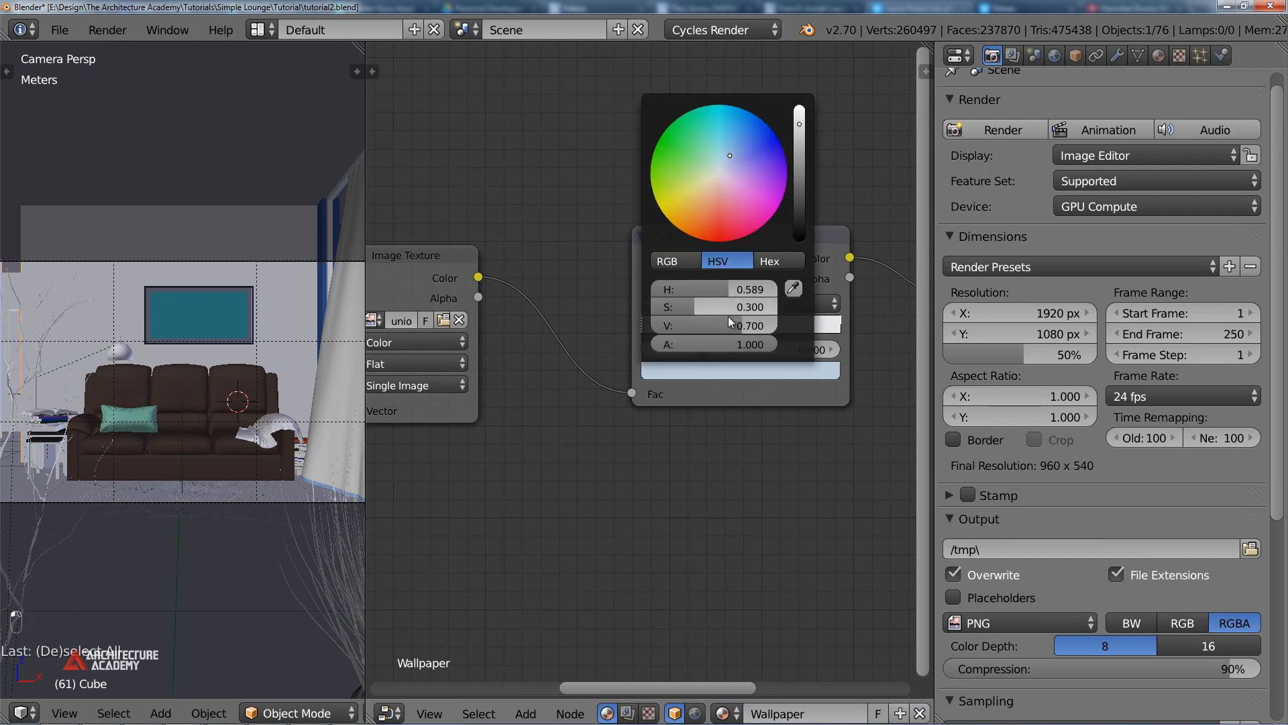
left_click_drag(736, 326, 848, 321, "shift")
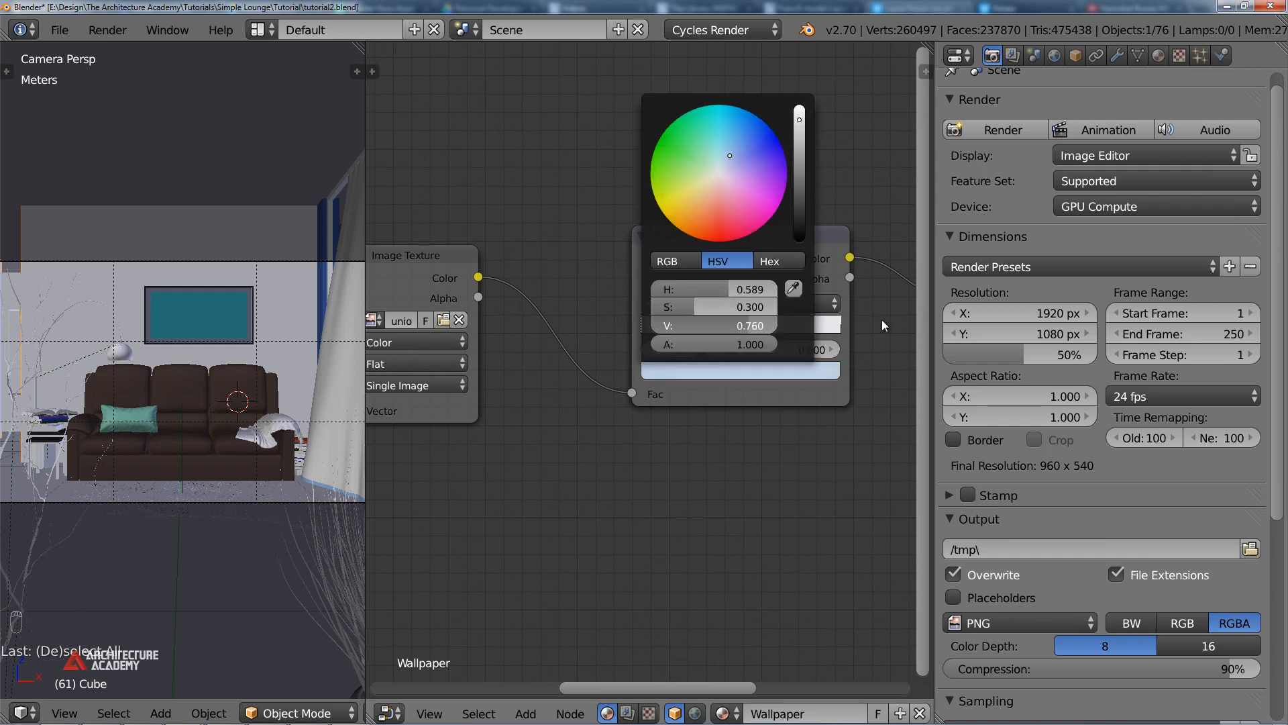
Set the Wallpaper material's Mapping scale to 13 on X, Y and Z
middle_click_drag(515, 491, 1019, 461)
left_click(768, 290)
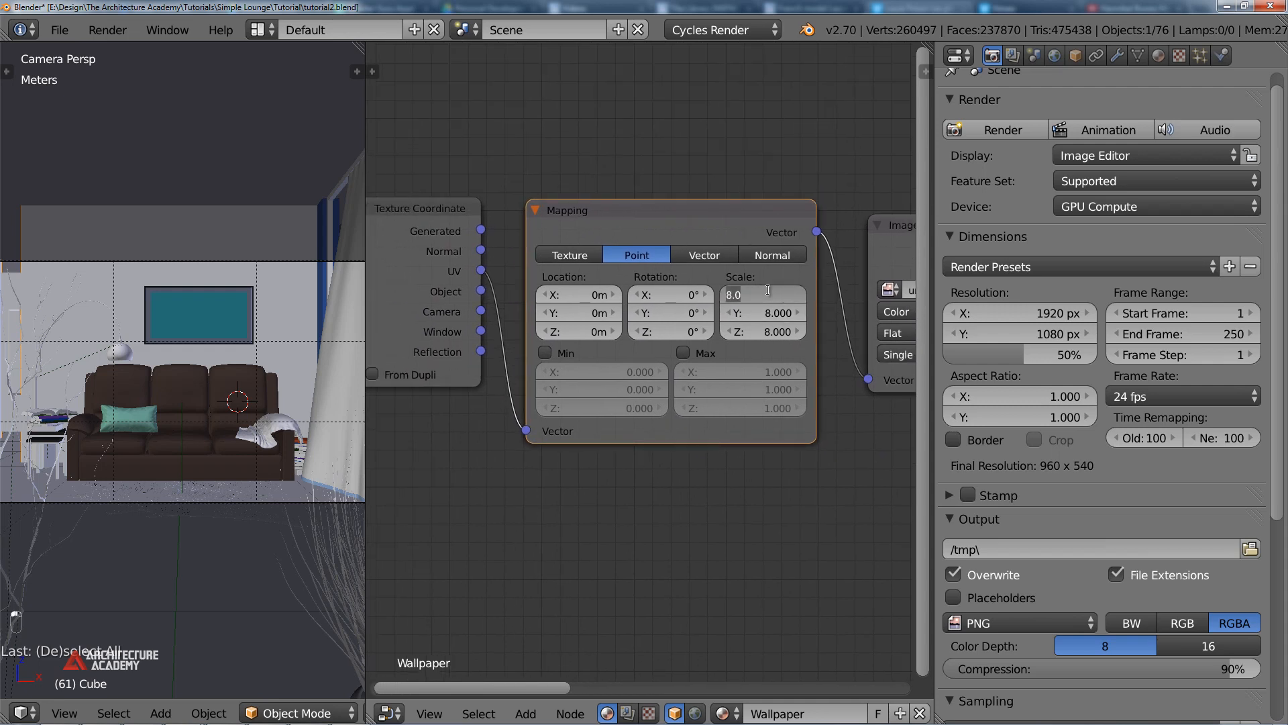
type("13")
key("Tab")
type("13")
key("Tab")
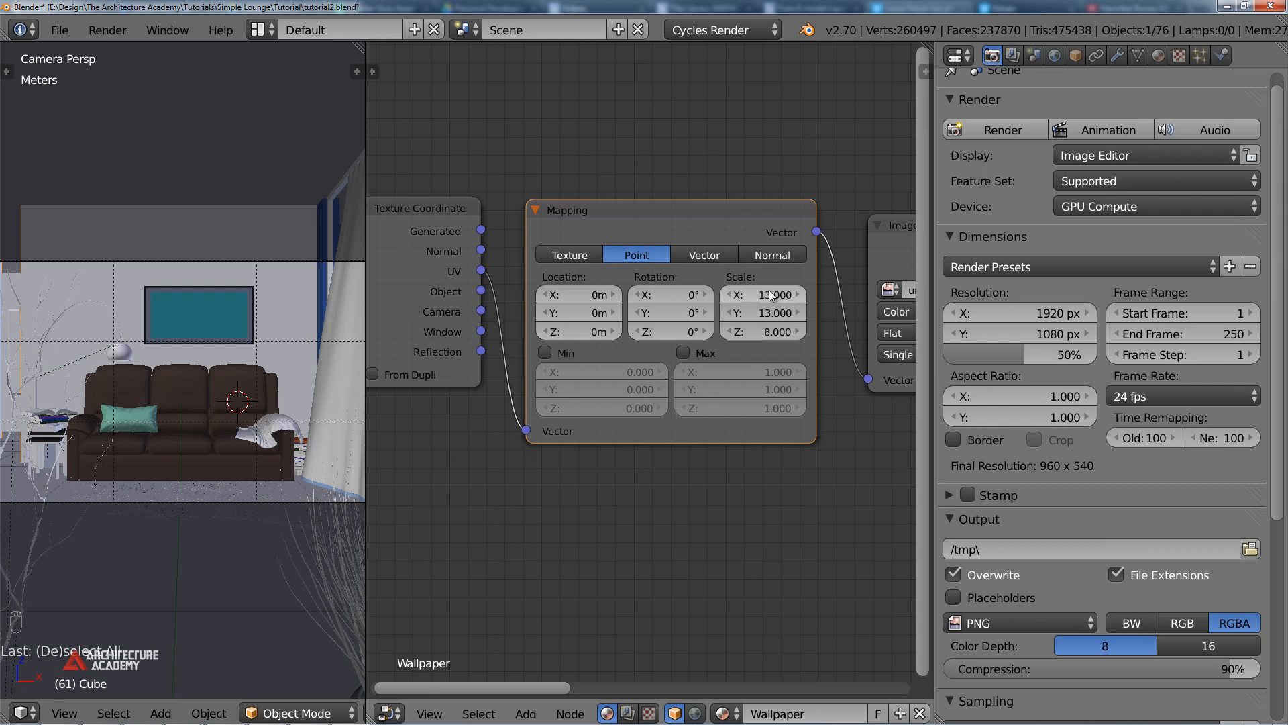
type("13")
key("Return")
Select the blanket on the sofa and darken the light green end colour of its ColorRamp
scroll(774, 328, "down", 1)
middle_click_drag(239, 357, 311, 403, "shift")
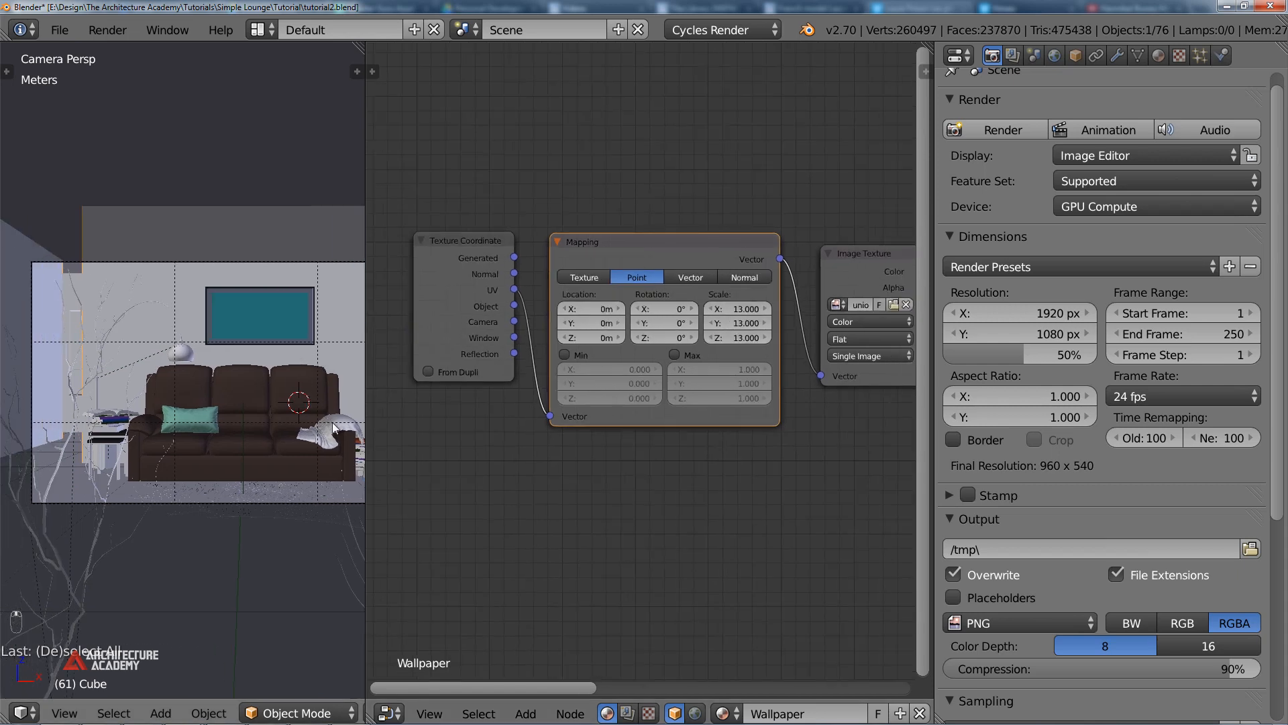
right_click(332, 421)
scroll(649, 431, "right", 8, "ctrl")
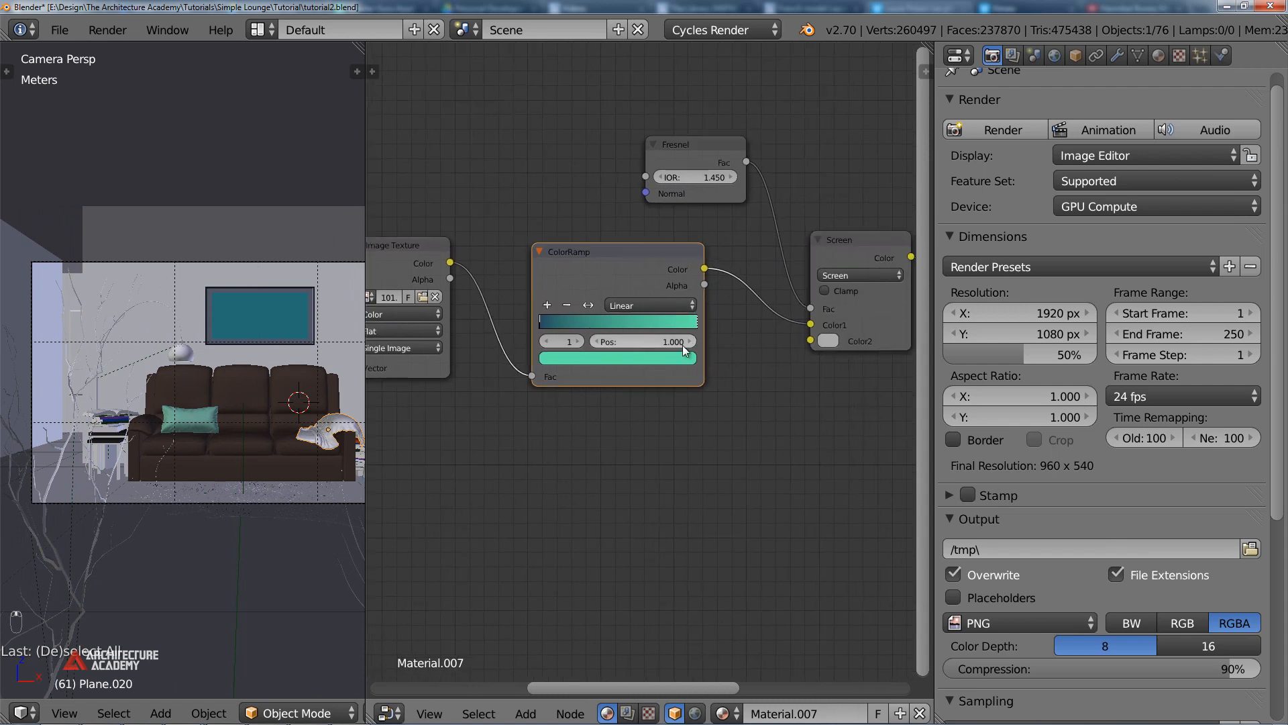
left_click(678, 356)
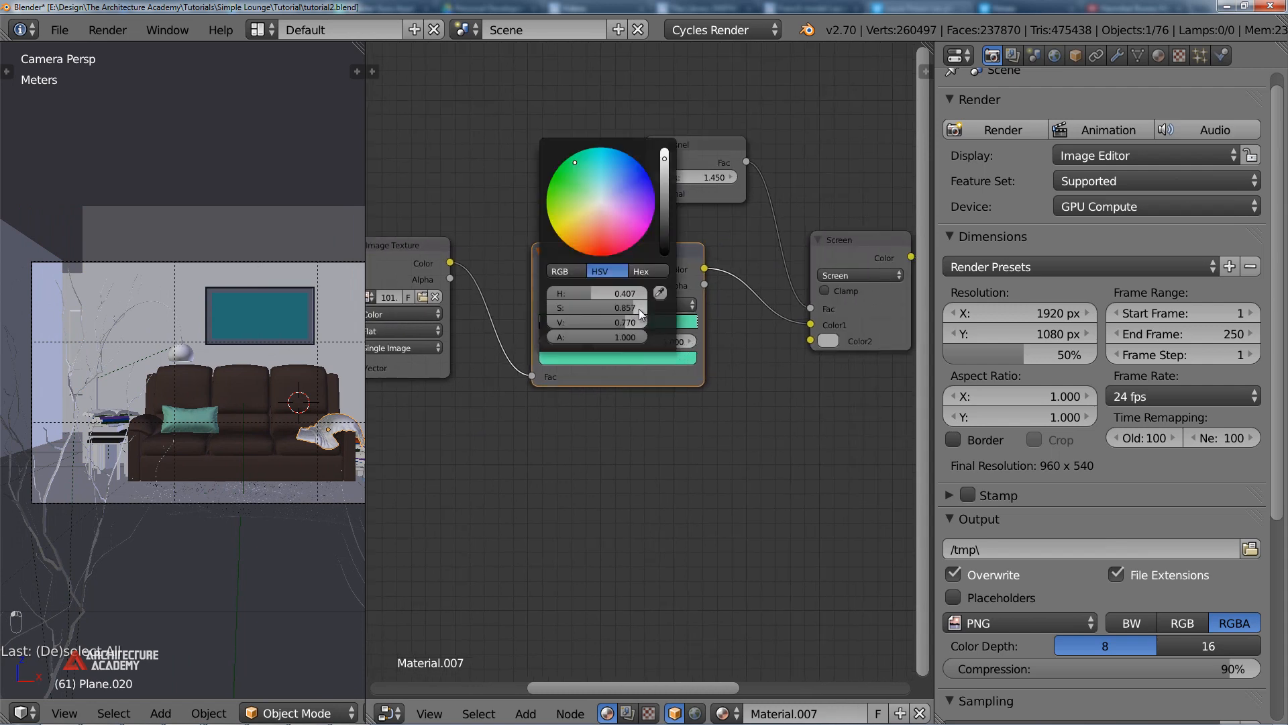
mouse_move(636, 320)
left_mouse_down()
mouse_move(635, 308)
mouse_move(626, 318)
left_mouse_up()
middle_click_drag(618, 414, 770, 415)
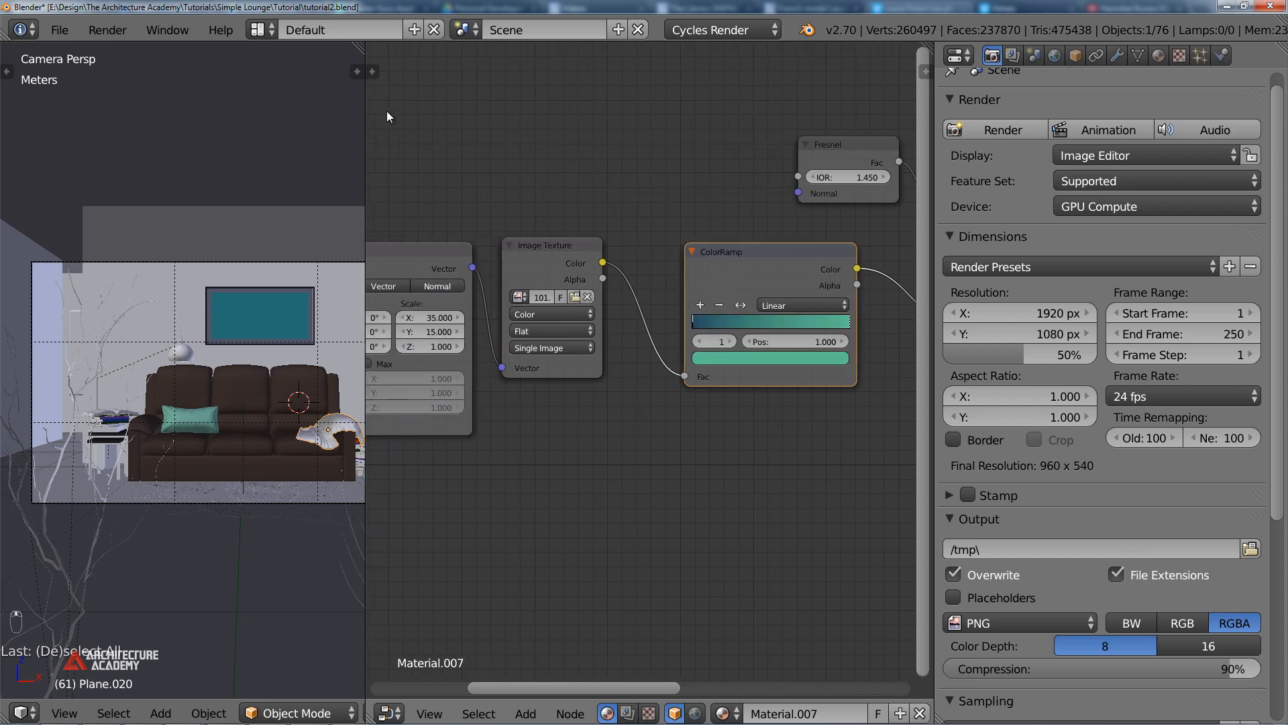
Widen the 3D view, select the foreground twig vase and scale it down slightly
left_click_drag(365, 136, 570, 138)
scroll(255, 567, "down", 3)
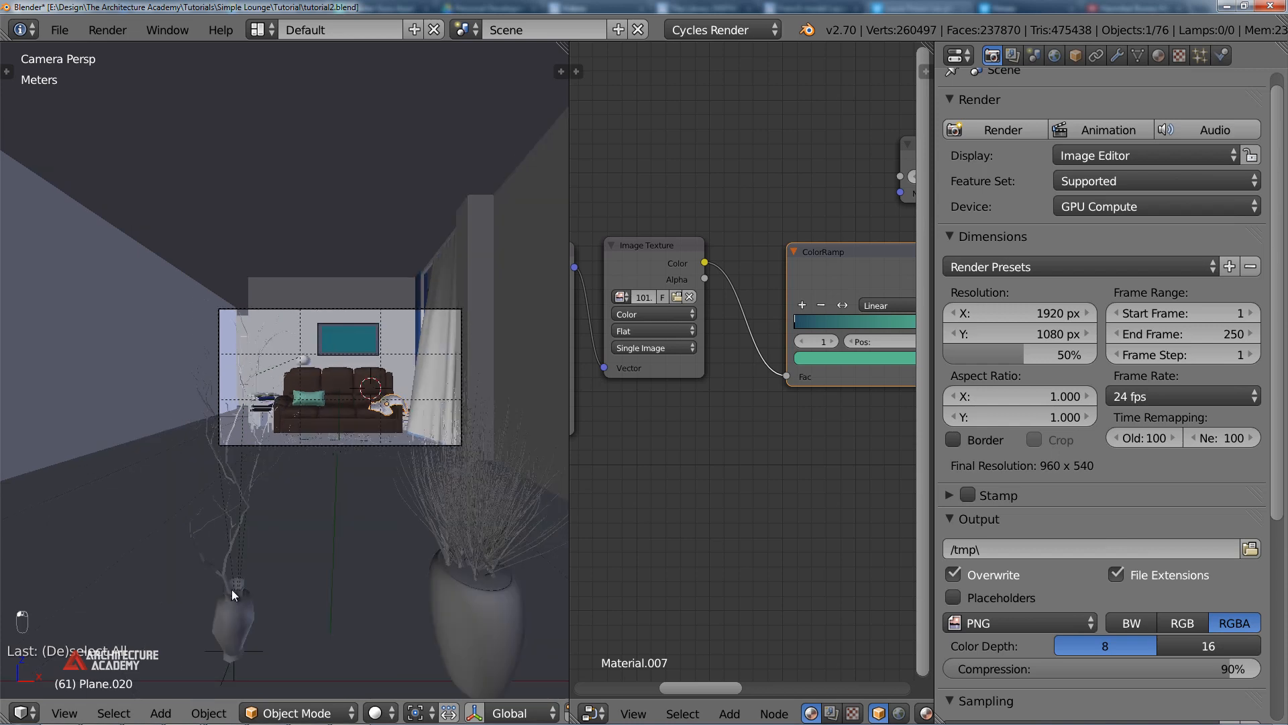
right_click(227, 671)
key("s")
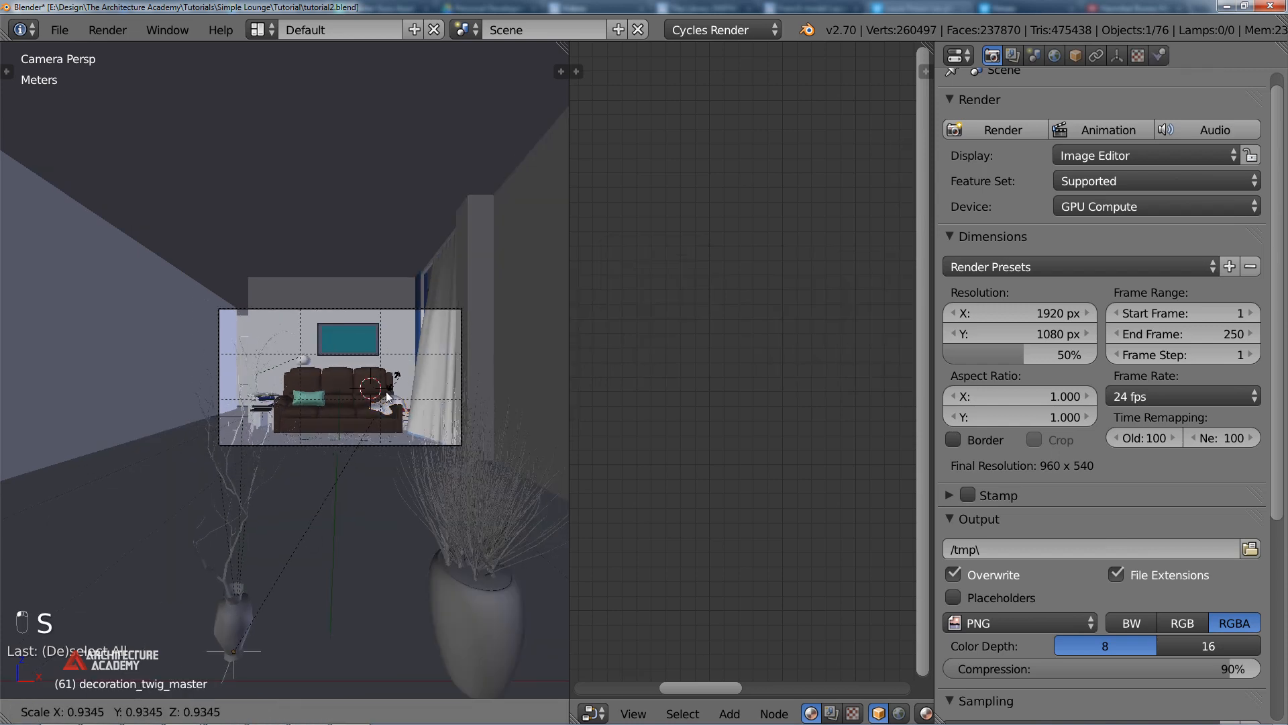
left_click(357, 452)
Reposition the twig vase in the foreground so its branches reach into the camera frame's lower corner
key("g")
left_click(381, 360)
key("g")
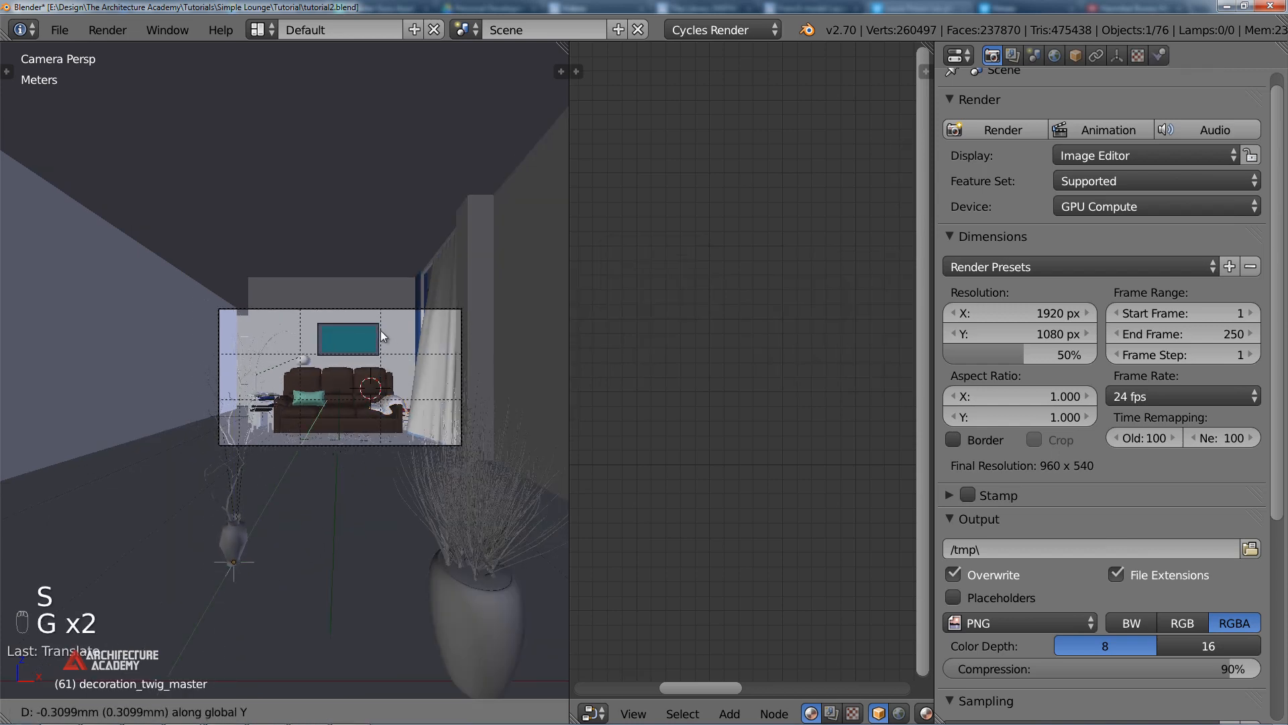
left_click(389, 276)
key("g")
left_click(413, 278)
key("g")
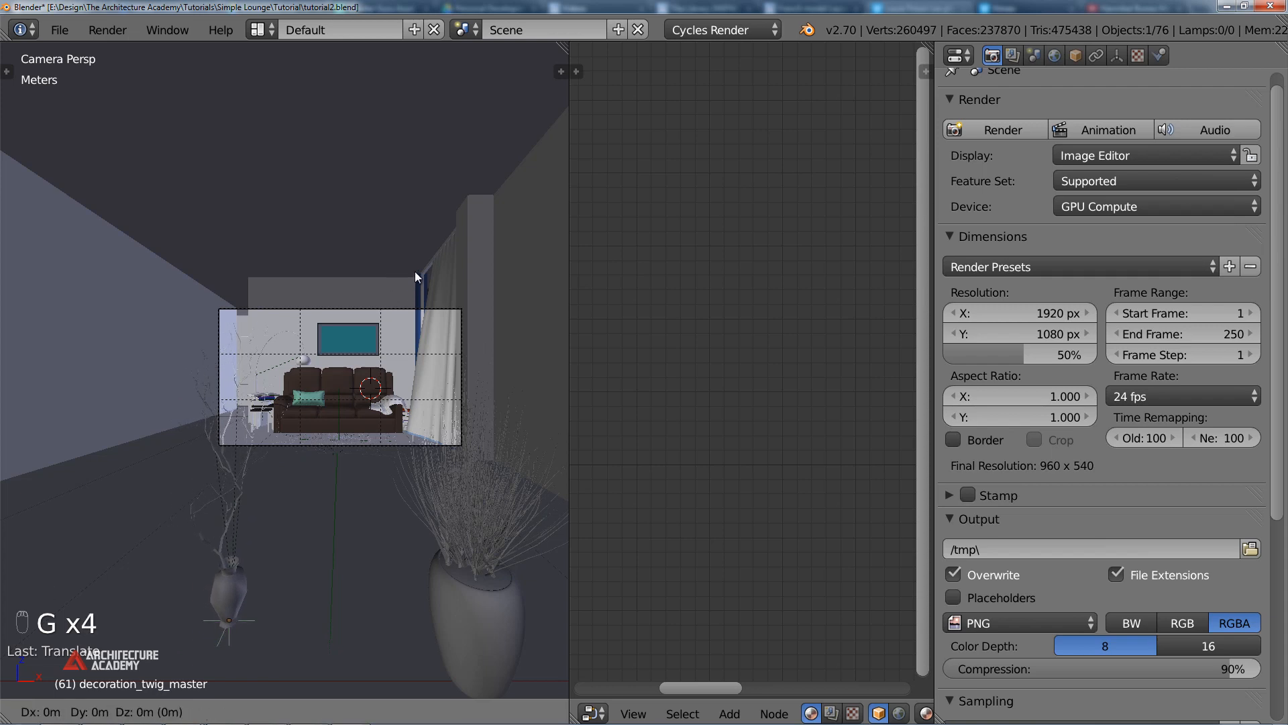
left_click(417, 238)
key("g")
left_click(448, 265)
Scale the twig vase down a little more and nudge it into its final place
key("s")
left_click(400, 313)
key("g")
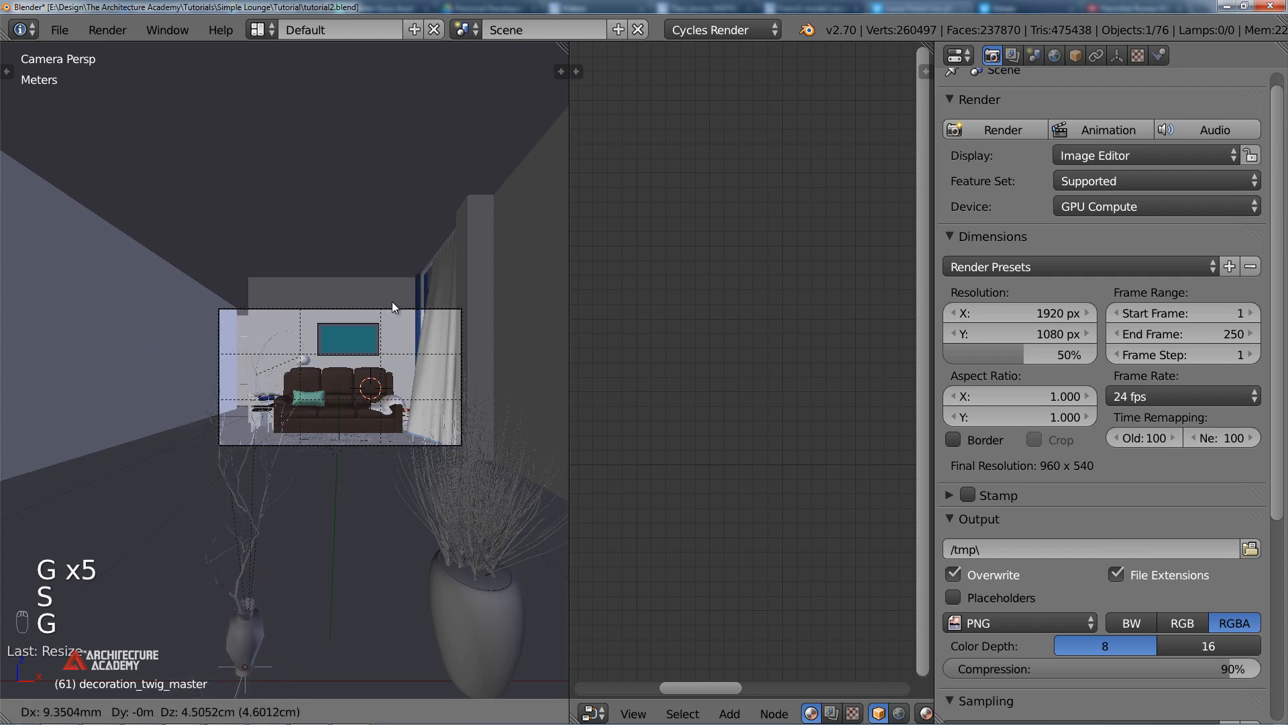
left_click(388, 305)
key("g")
left_click(396, 305)
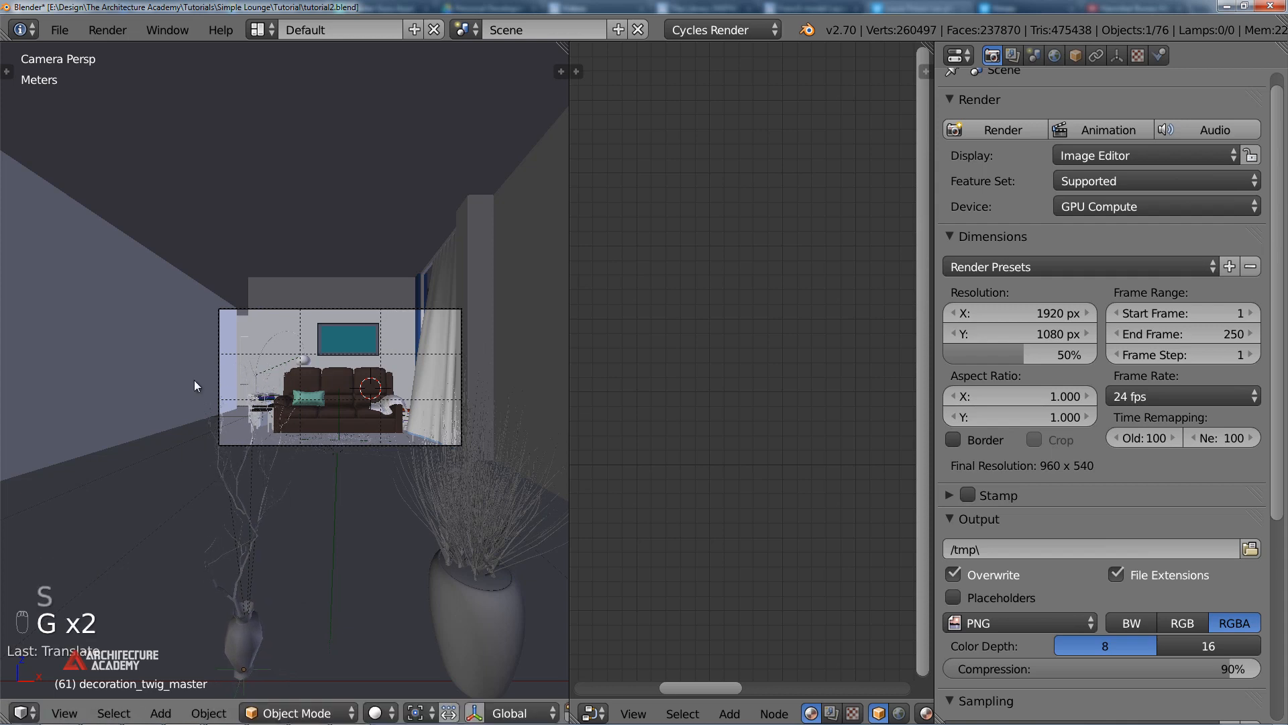
Check the last render result and return to the 3D view
right_click(195, 381)
key("F11")
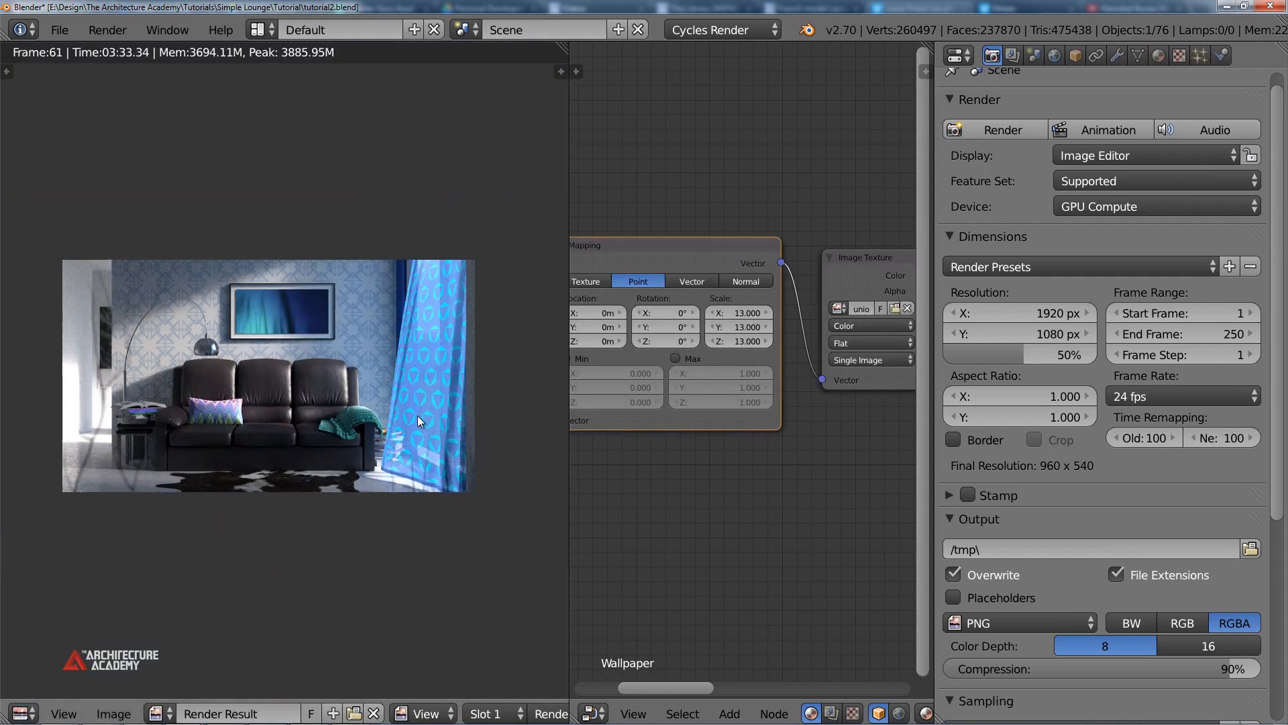
key("F11")
Select the sheer curtain and set the Mix Shader factor of its Curtain material to 0.330
right_click(445, 365)
right_click(421, 353)
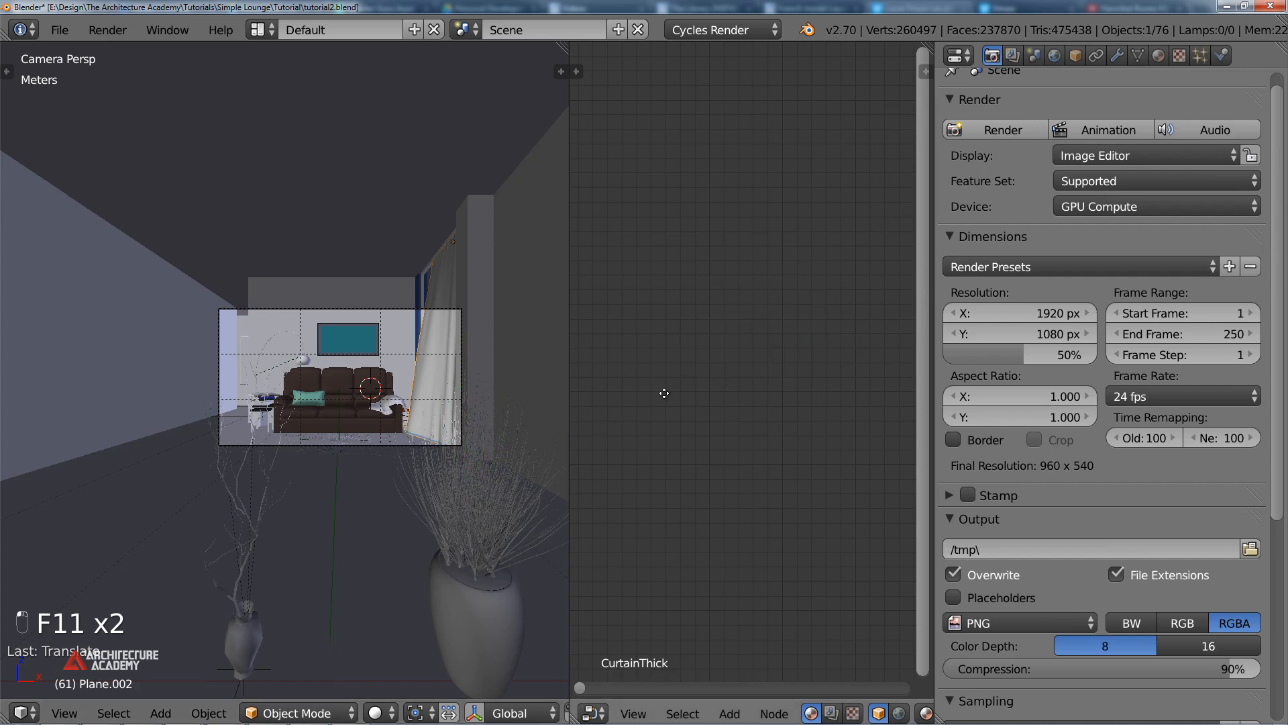
middle_click_drag(754, 432, 691, 436)
left_click(1158, 55)
left_click(991, 131)
middle_click_drag(685, 288, 836, 255)
scroll(836, 255, "up", 5)
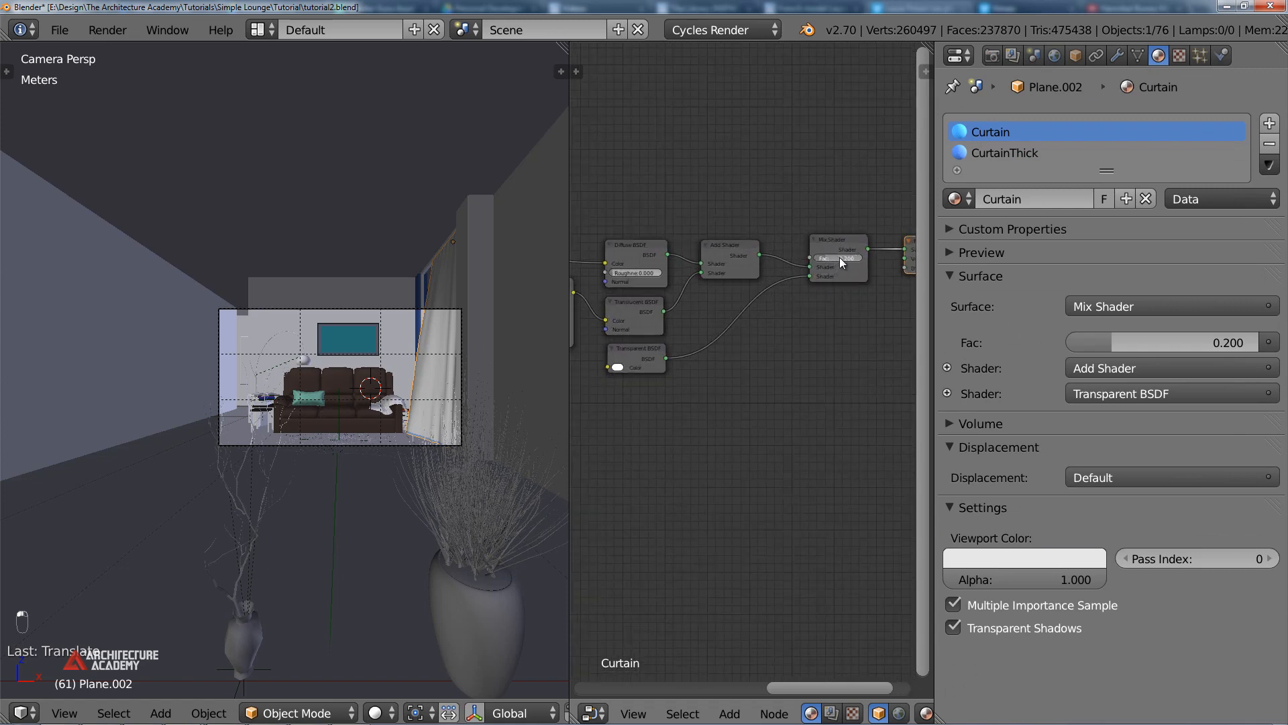
left_click_drag(844, 256, 963, 259)
middle_click_drag(580, 336, 750, 369)
scroll(742, 367, "up", 3)
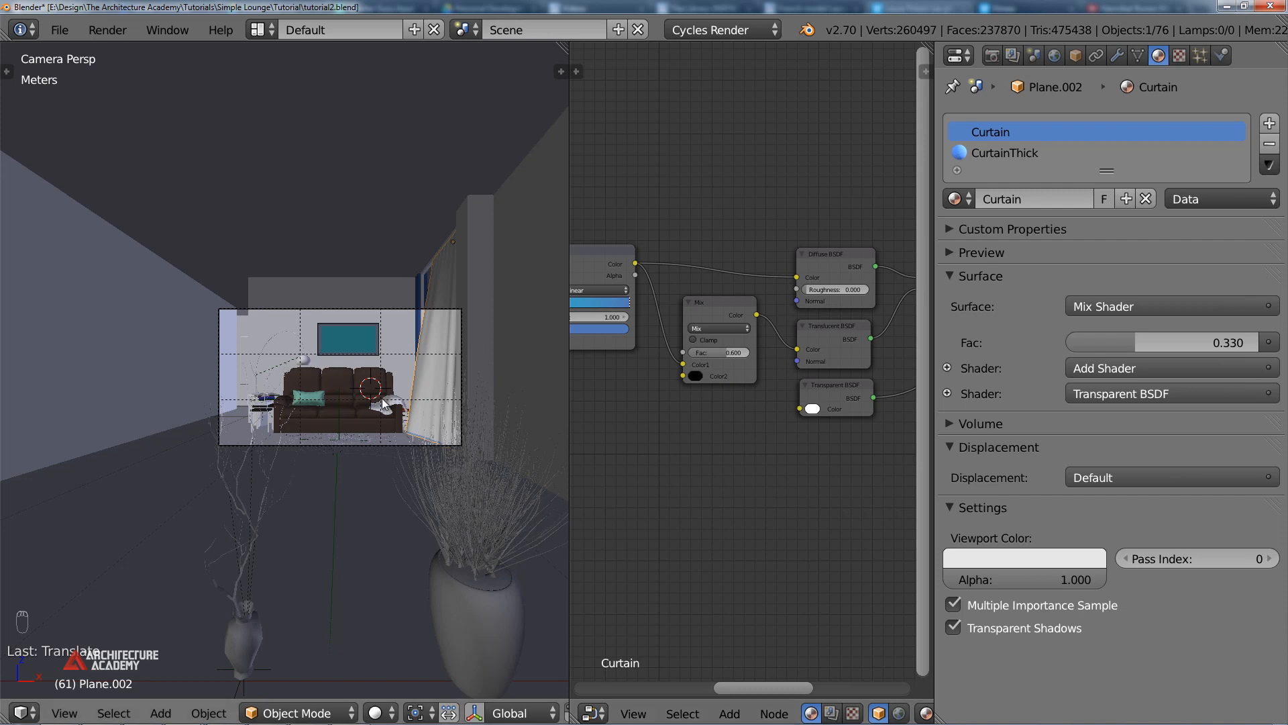
Review the previous render, render the scene again and inspect the new image
key("F12")
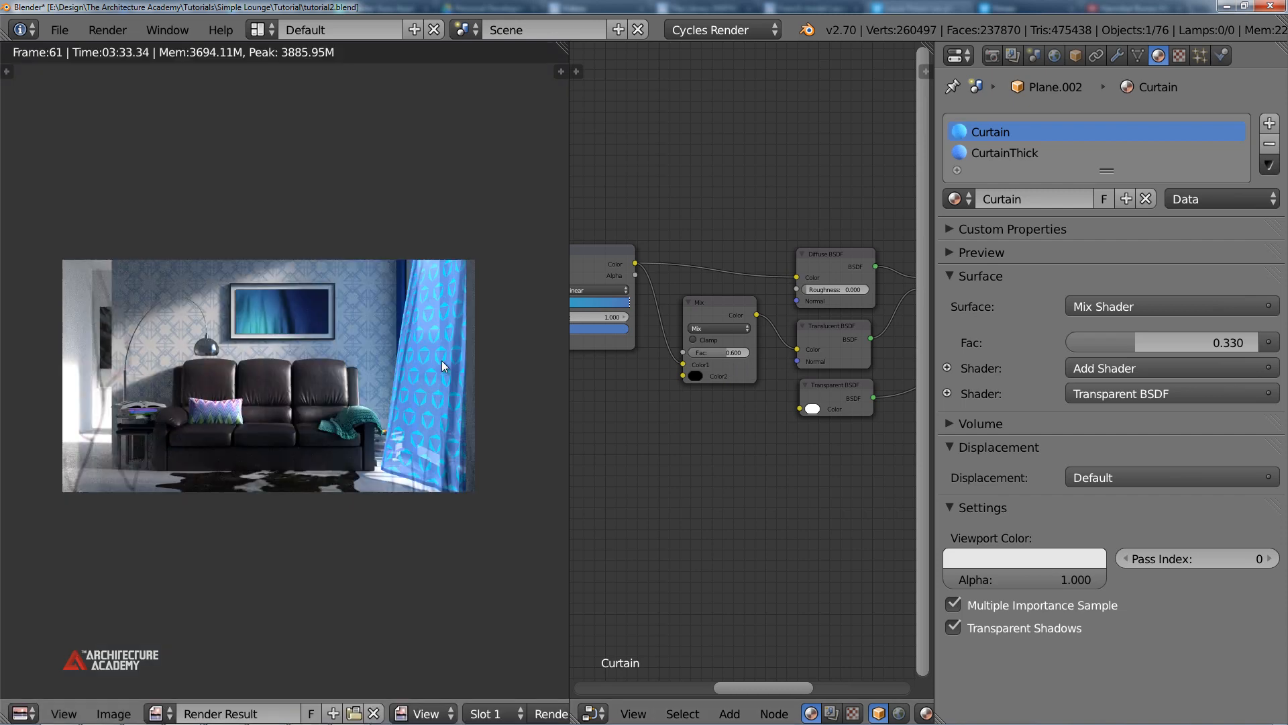
scroll(279, 432, "up", 2)
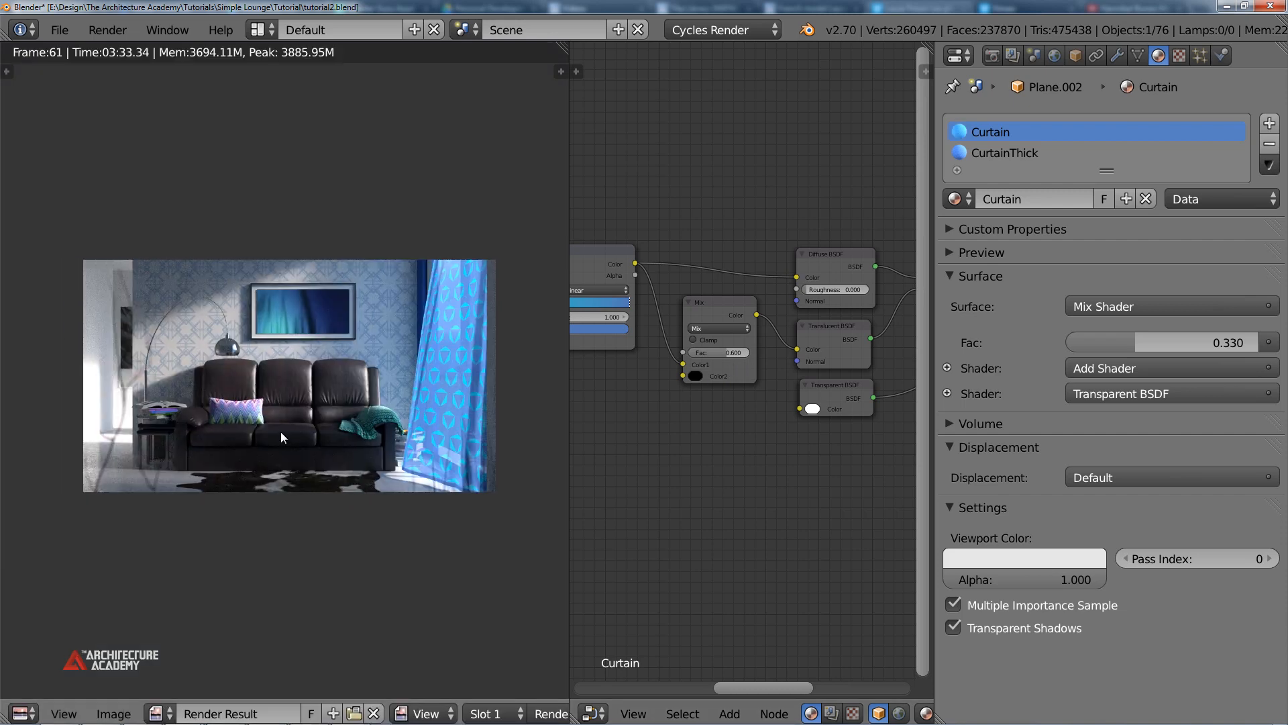
scroll(320, 376, "down", 1)
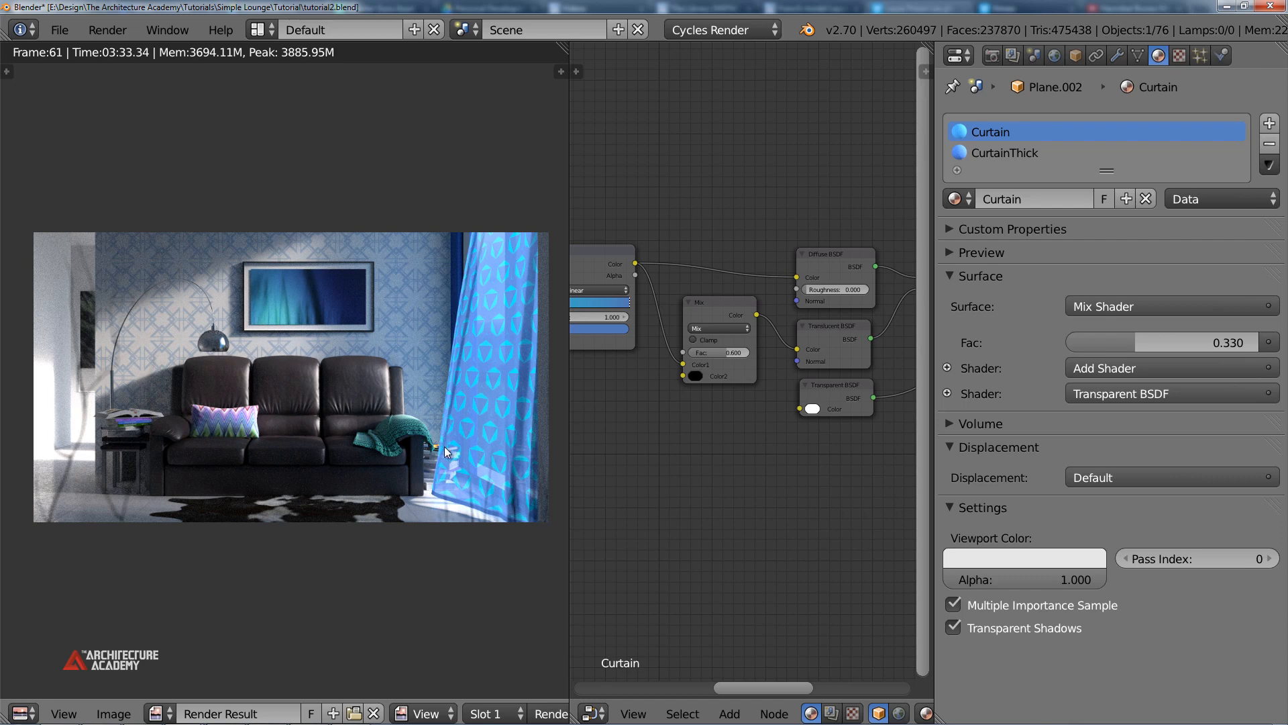
key("F12")
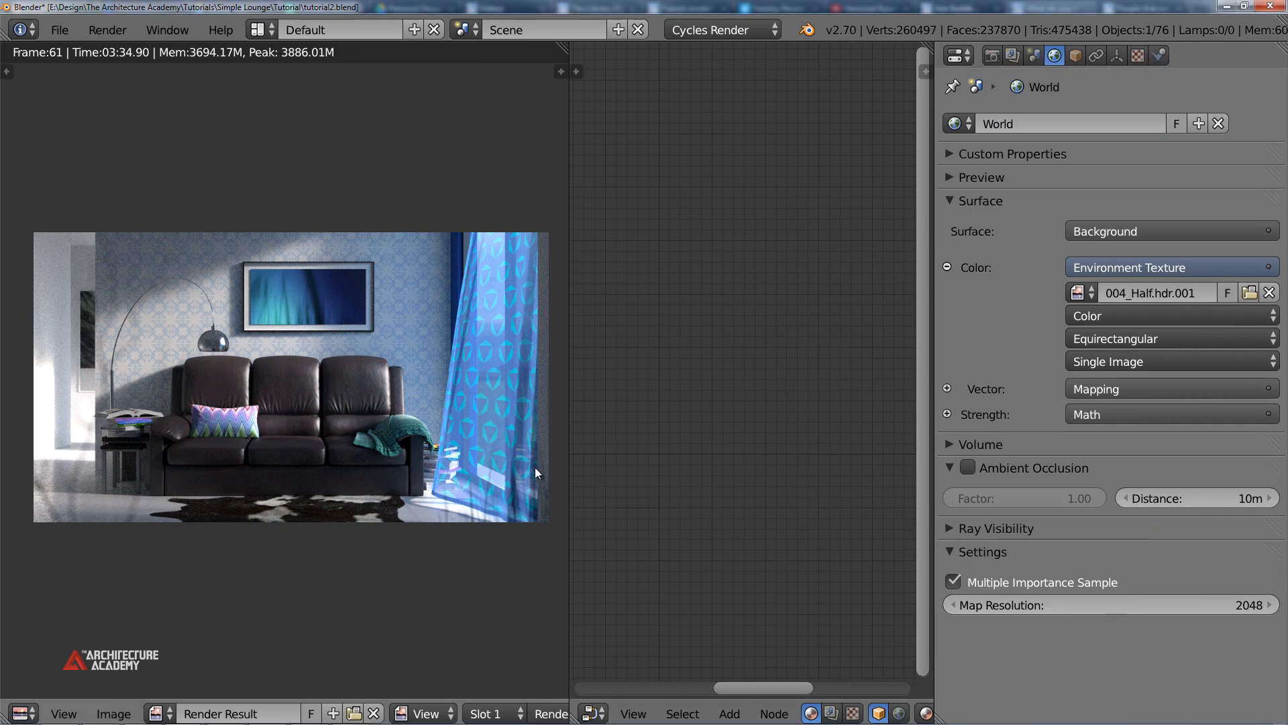
middle_click_drag(428, 465, 360, 447)
scroll(408, 468, "up", 1)
scroll(383, 448, "down", 1)
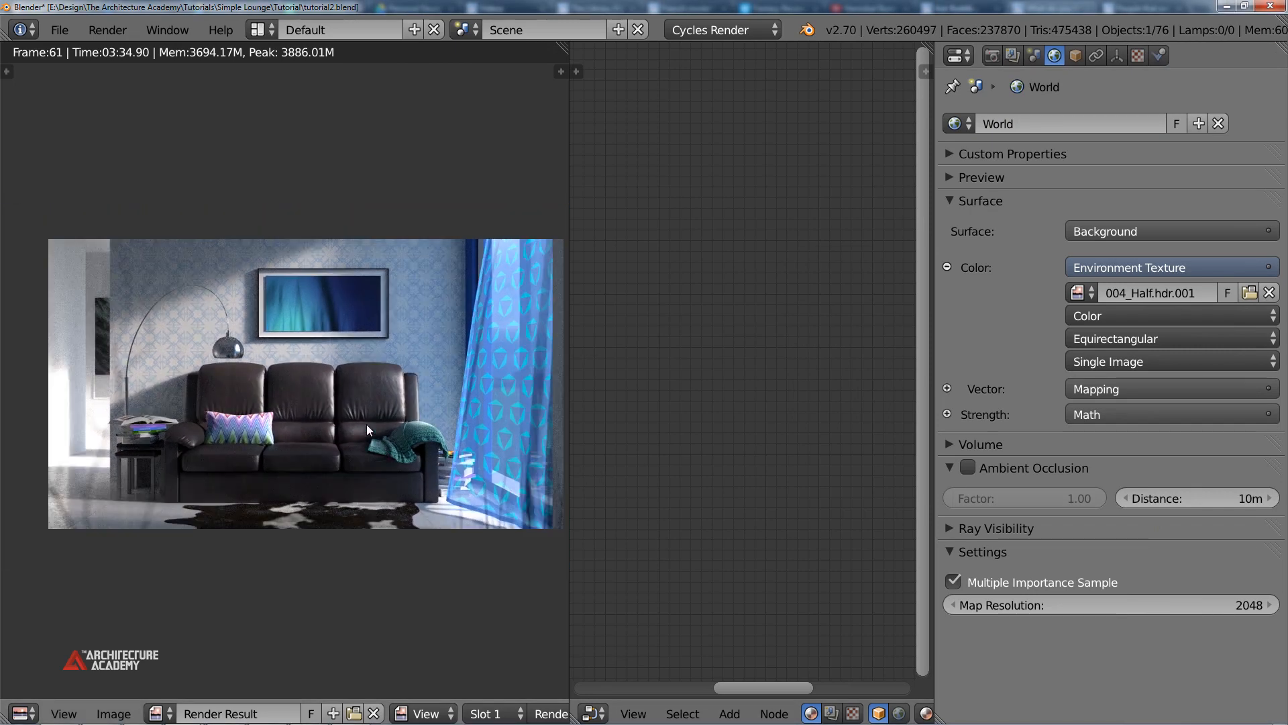
Switch to the Compositing screen layout and enable the node editor's backdrop
left_click(265, 31)
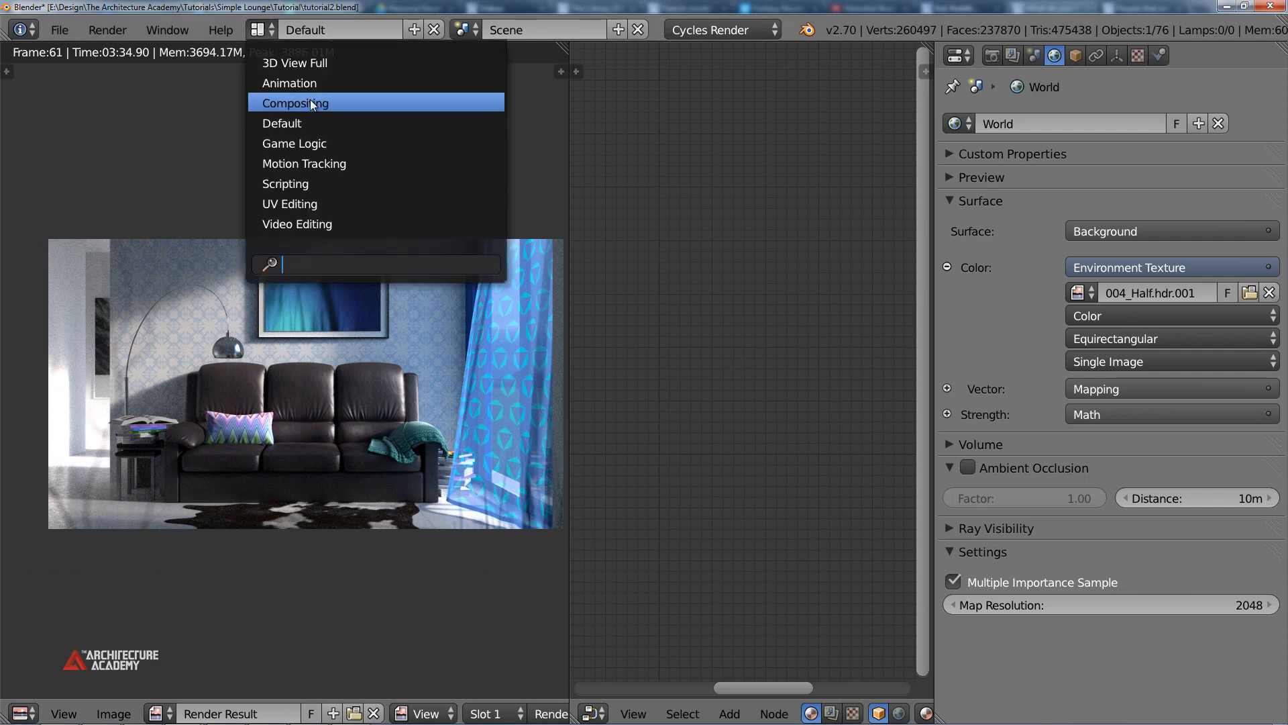
left_click(310, 102)
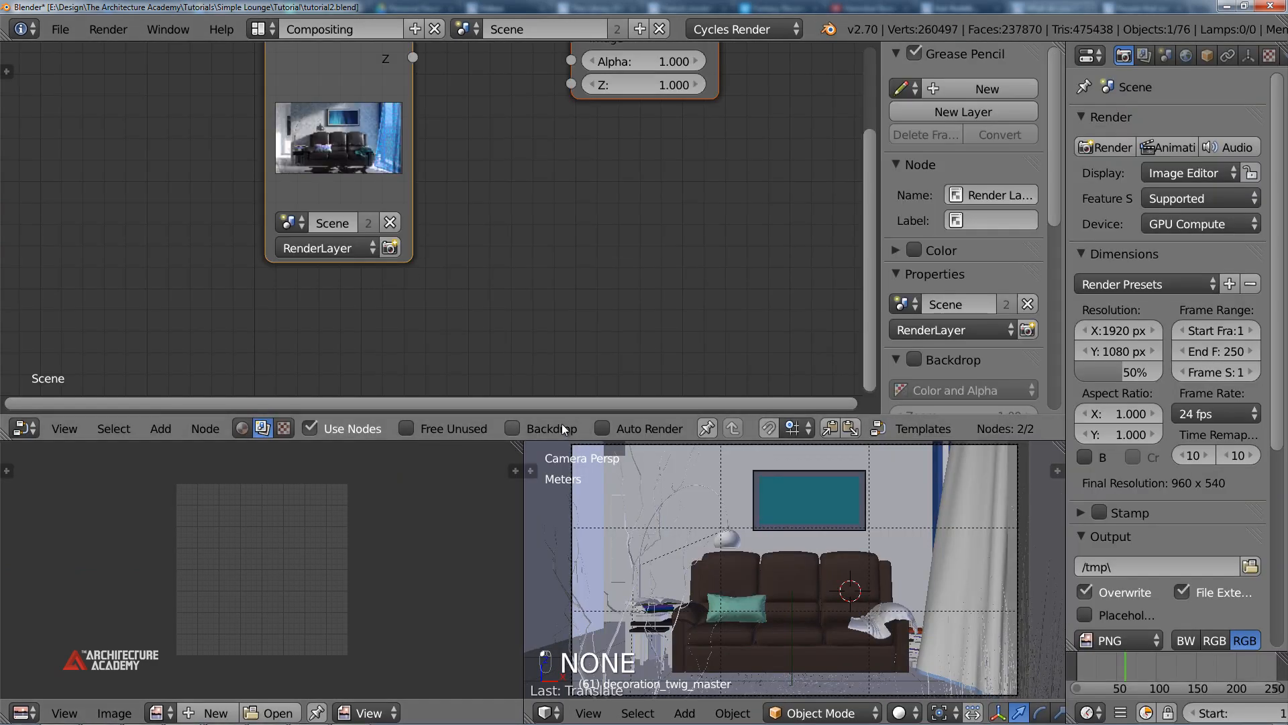
left_click(562, 425)
Move the Render Layers node along the X axis away from the Composite node to make room between them
scroll(469, 259, "down", 2)
middle_click_drag(503, 296, 618, 348)
right_click(485, 236)
key("g")
key("x")
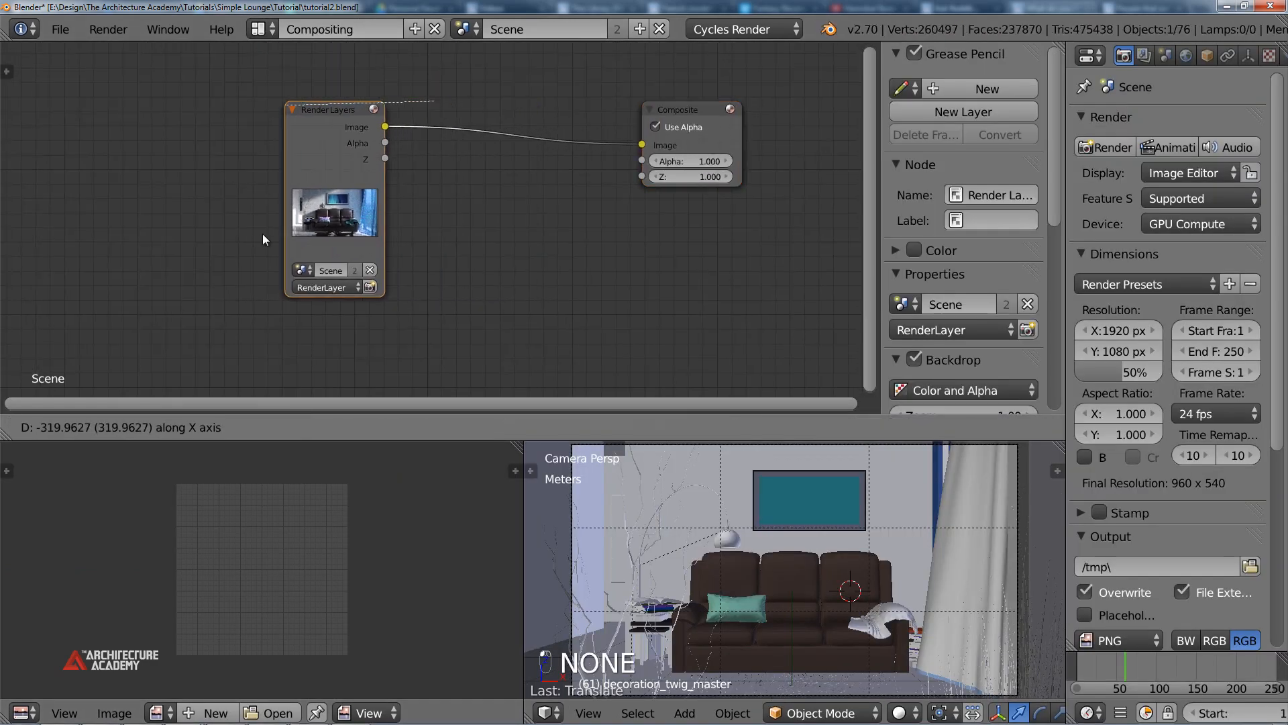
left_click(200, 236)
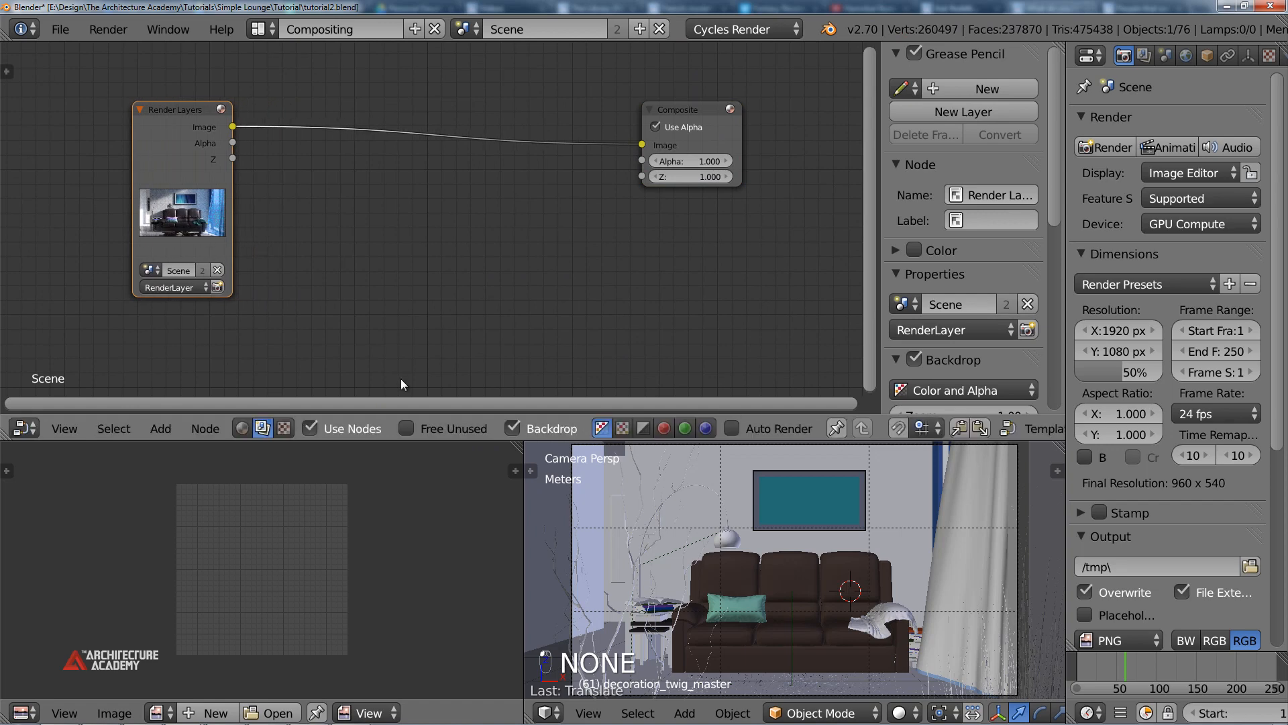
Display the render result in the image editor and frame the sofa area
key("F11")
scroll(344, 566, "down", 2)
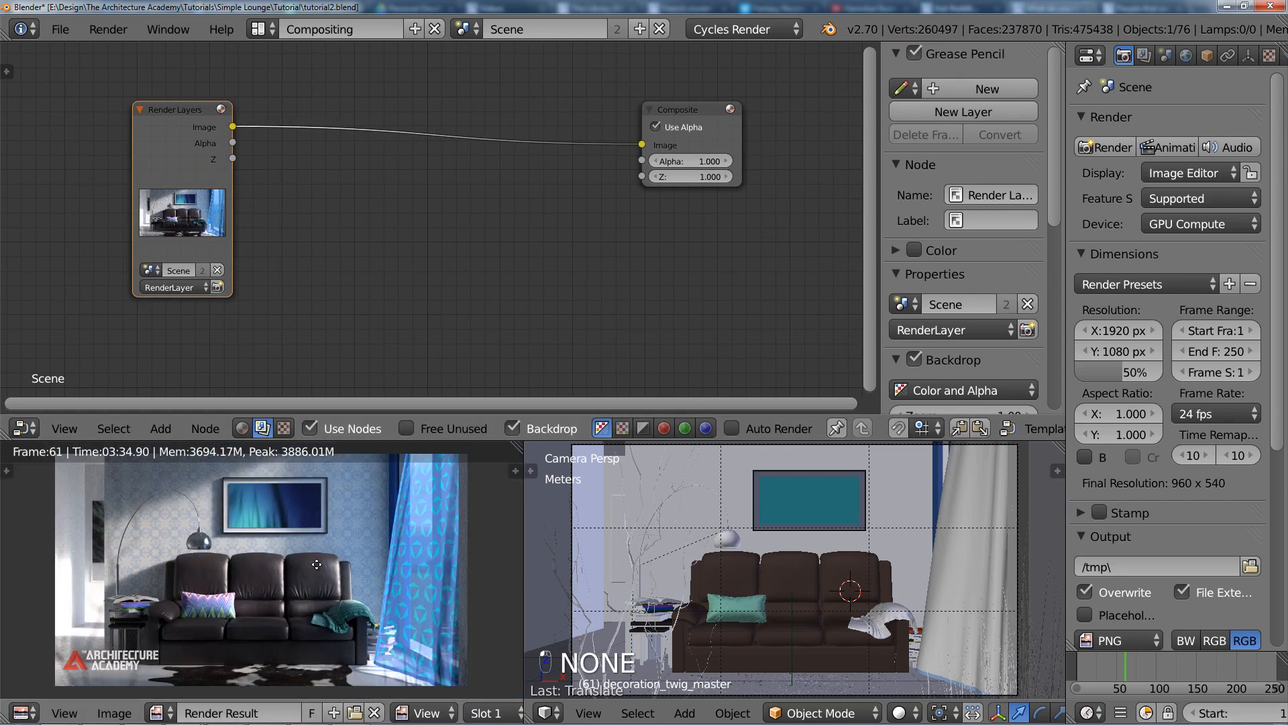
middle_click_drag(289, 500, 292, 495)
scroll(234, 542, "up", 1)
Add a Glare node, feed it the Render Layers image and preview its output through a Viewer node
middle_click_drag(308, 188, 354, 191)
key("shift+a")
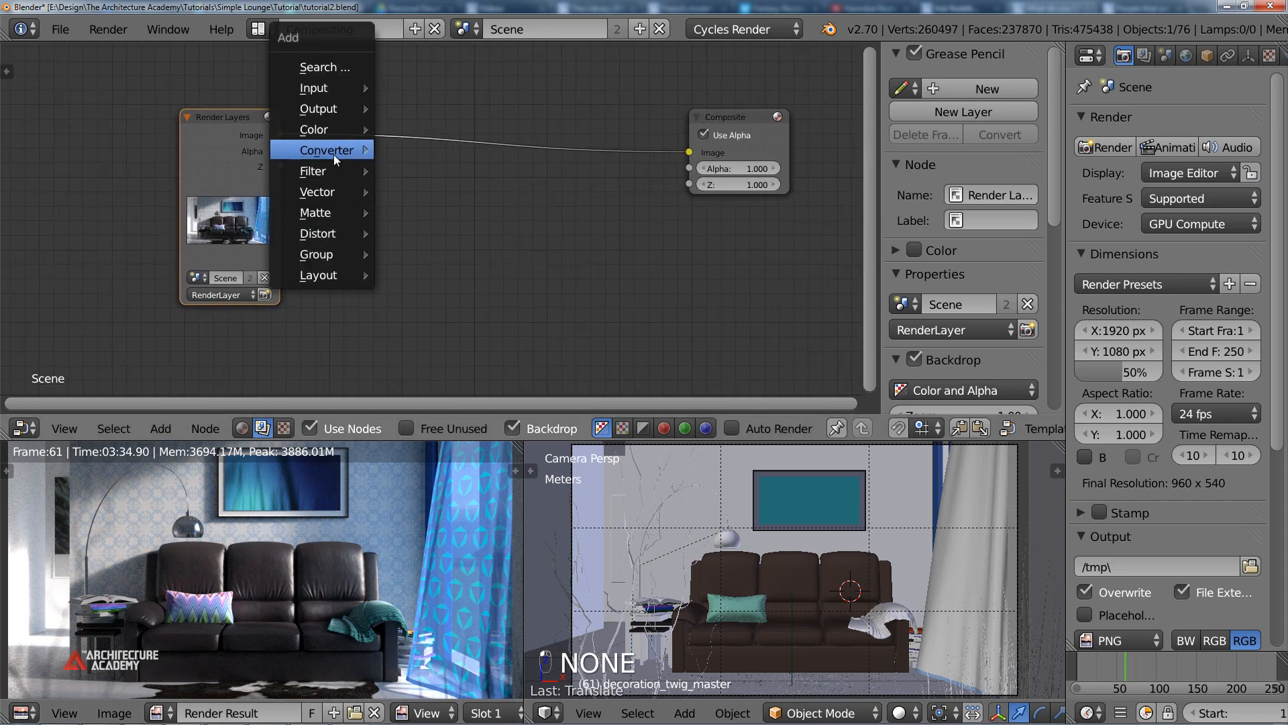
mouse_move(322, 171)
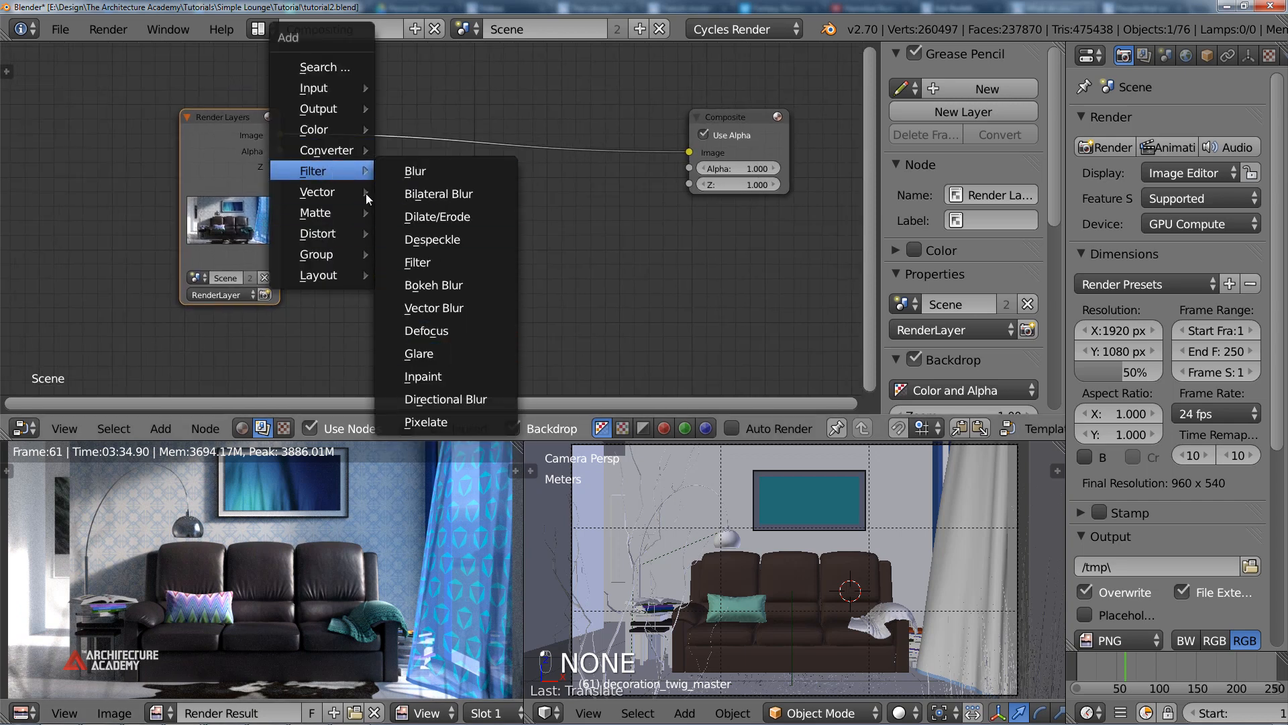
left_click(419, 354)
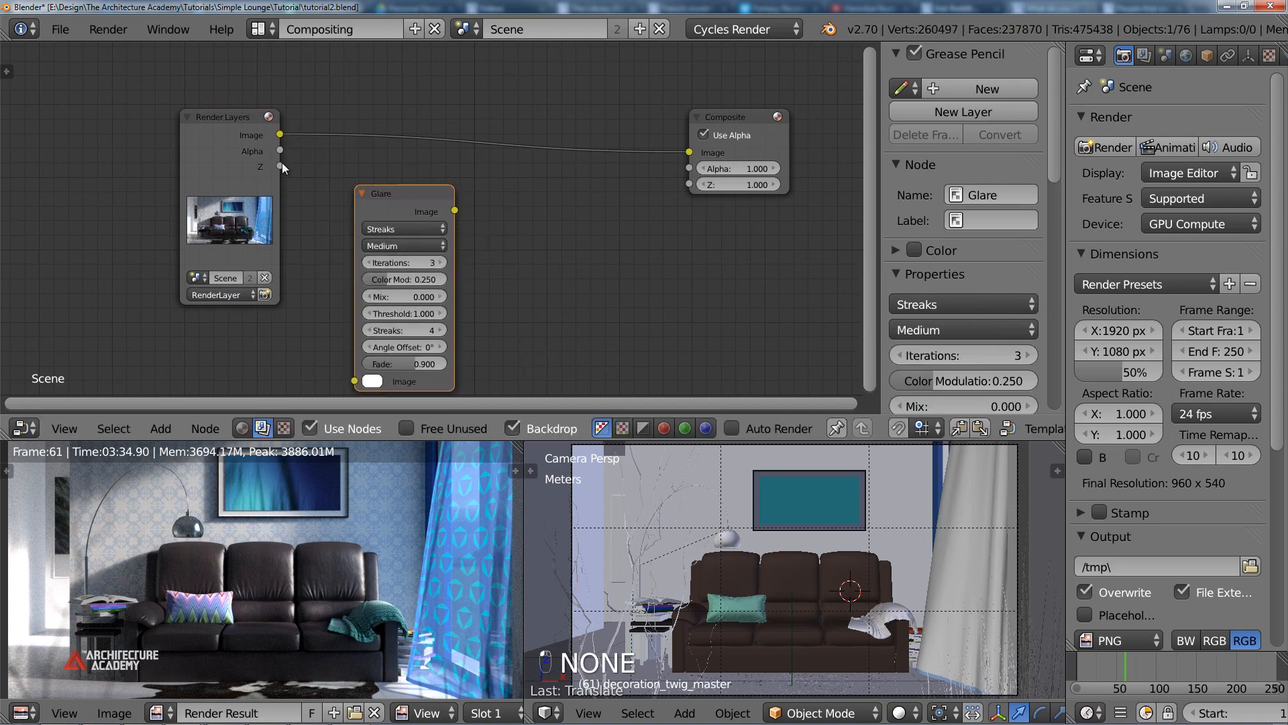
left_click_drag(347, 381, 349, 381)
left_click(408, 209, "ctrl+shift")
middle_click_drag(520, 287, 344, 192)
scroll(343, 192, "up", 2)
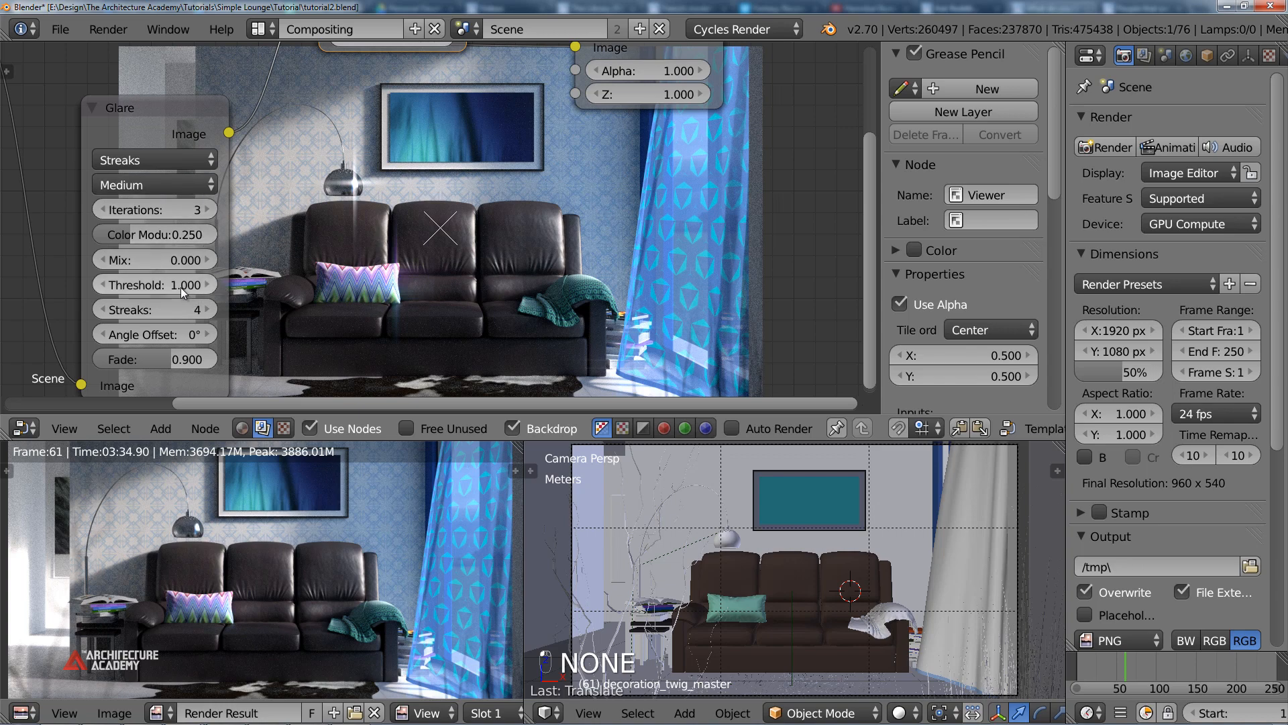
Set the Glare node's Mix to 1, Threshold to 2 and Iterations to 5
left_click(212, 261)
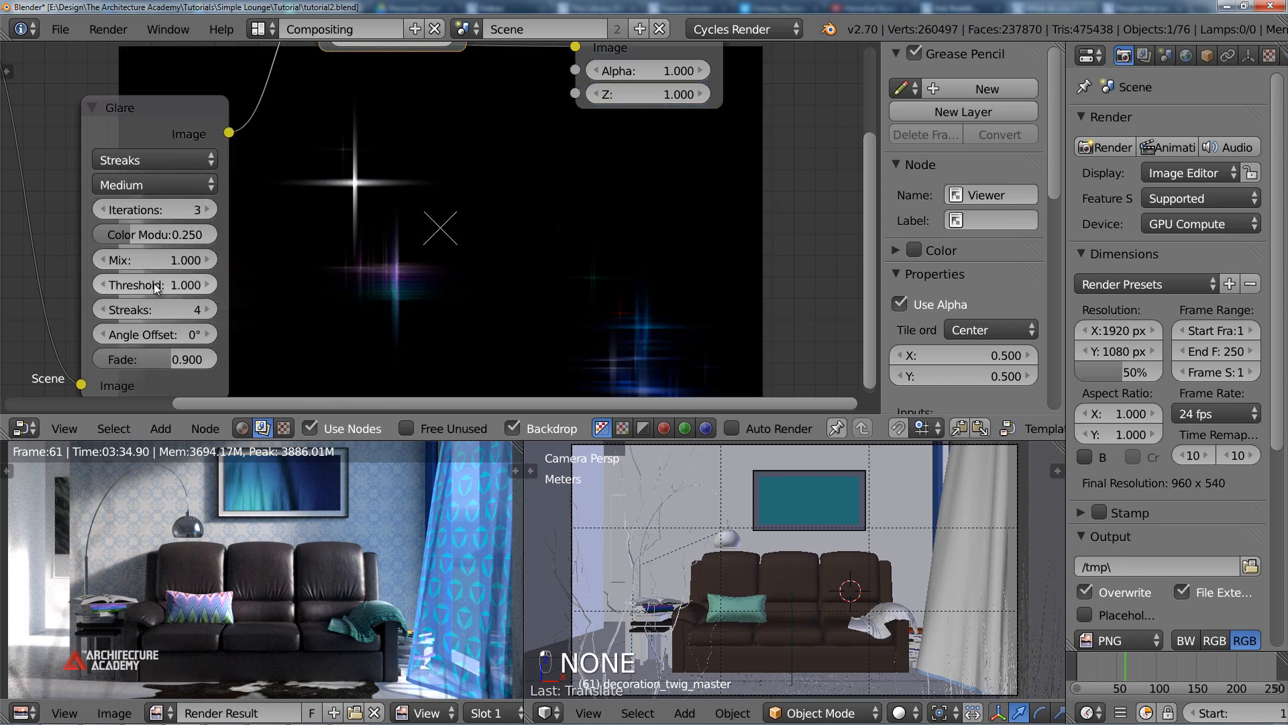
left_click_drag(191, 286, 200, 285)
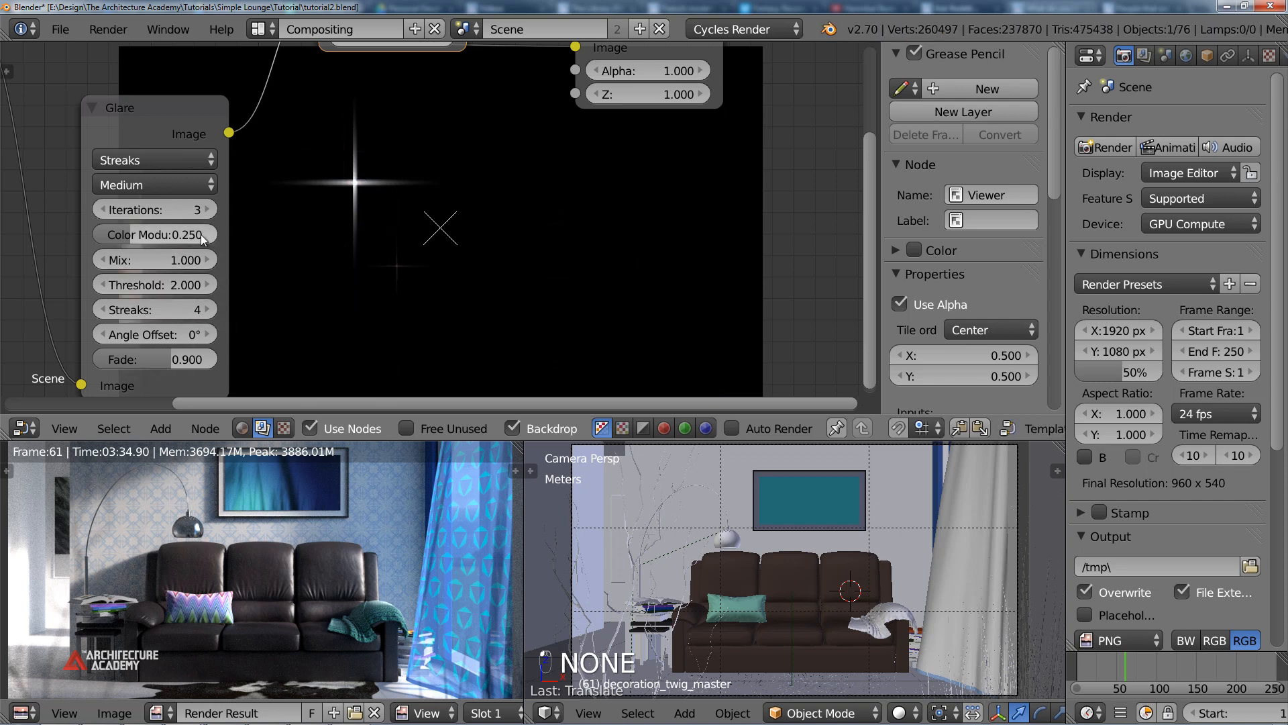
left_click(210, 208)
left_click(210, 208)
Set the Glare node's number of streaks to 12 and check the star shape in the backdrop
left_click(212, 315)
left_click(212, 316)
left_click(212, 316)
left_click(212, 316)
left_click(212, 316)
left_click(212, 316)
left_click(212, 316)
left_click(212, 316)
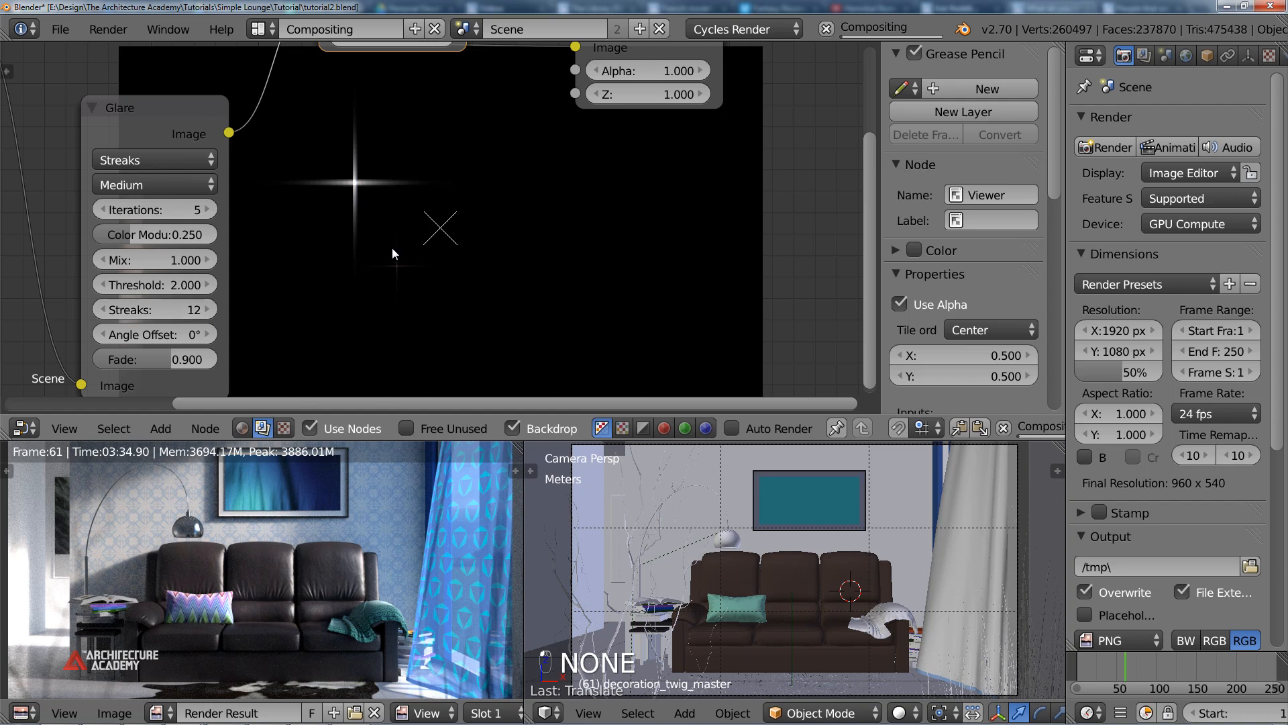
scroll(417, 251, "down", 3)
middle_click_drag(410, 239, 304, 134)
left_click(293, 244)
scroll(359, 299, "up", 3)
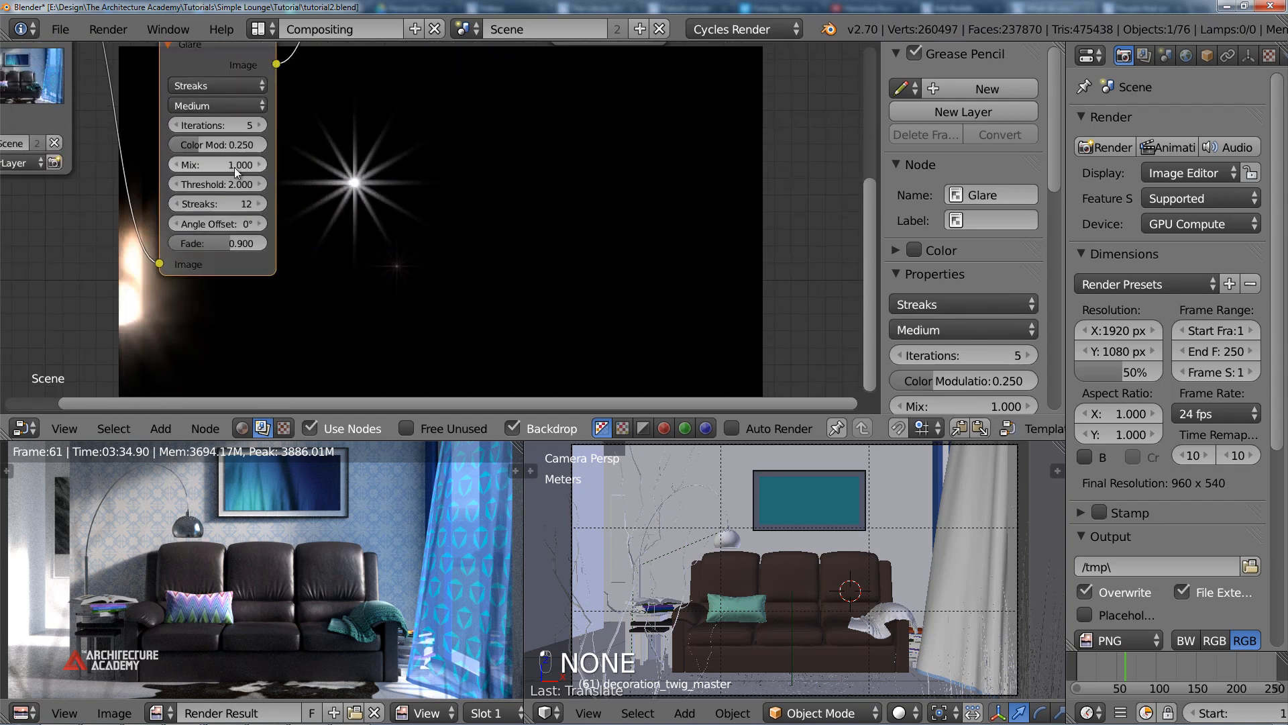
Lower the Glare node's Mix to -0.5 to blend the streaks subtly with the render
type("0")
key("Return")
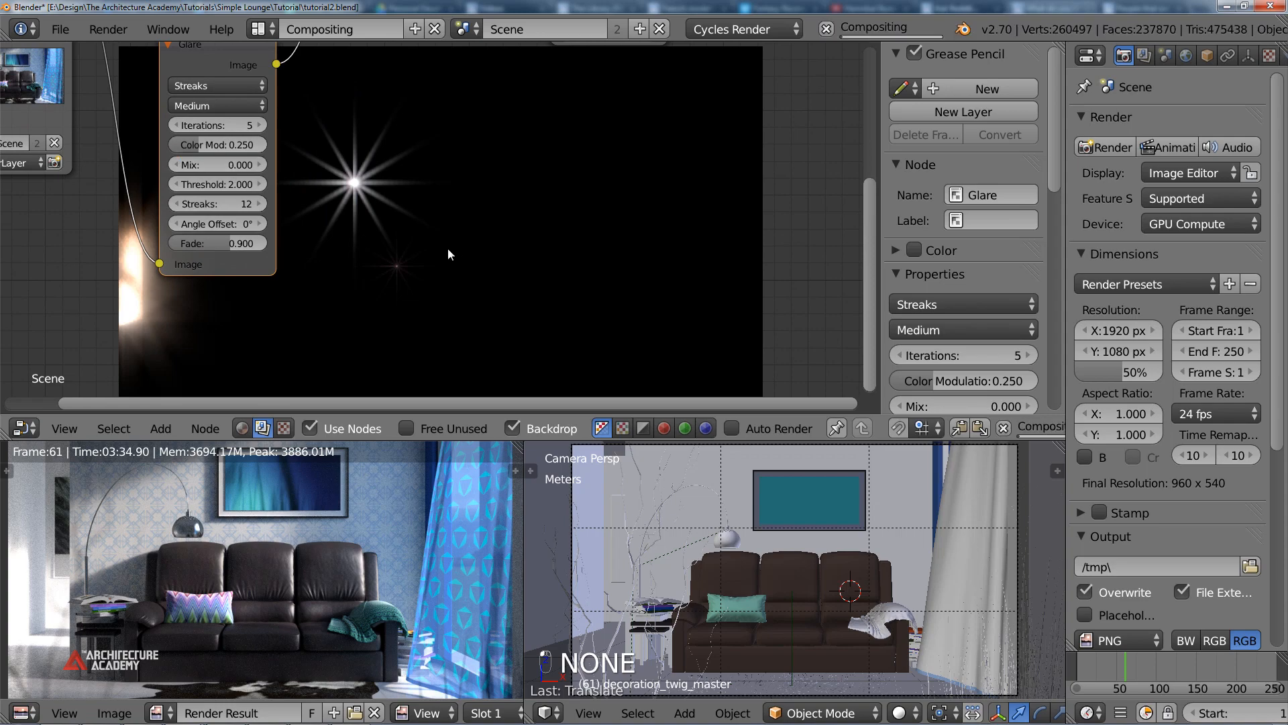
scroll(449, 335, "up", 4)
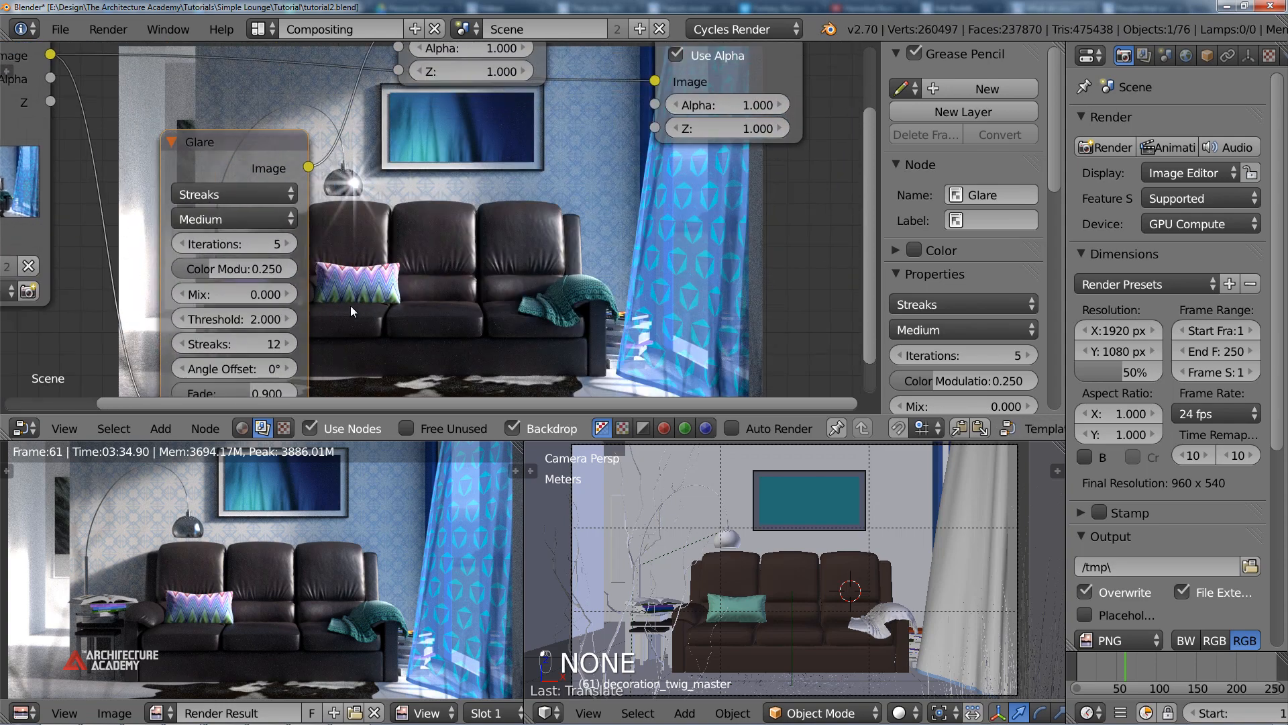
middle_click_drag(224, 313, 148, 154)
left_click(84, 181)
left_click(85, 181)
left_click(85, 181)
left_click(85, 181)
left_click(85, 181)
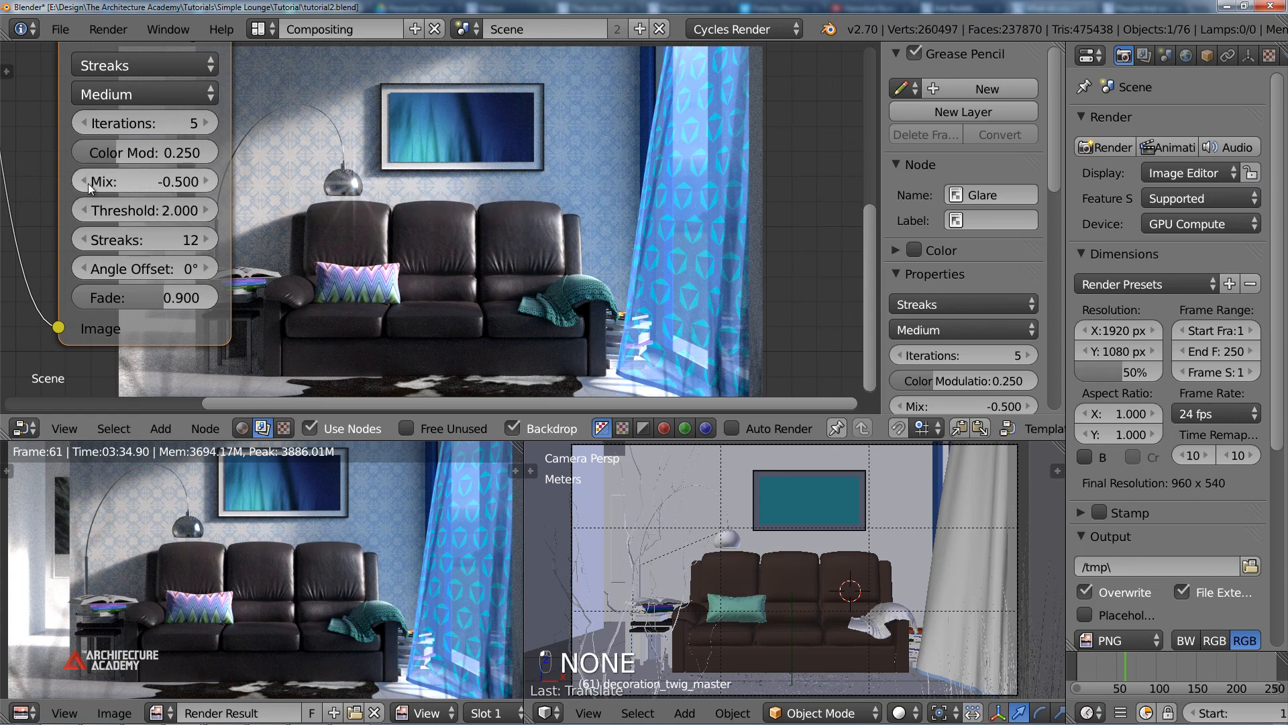
Move the Composite node farther from the Viewer and raise the Glare node to free space for more nodes
scroll(503, 235, "down", 1)
middle_click_drag(554, 389, 349, 296)
scroll(331, 111, "down", 7)
scroll(347, 296, "down", 2)
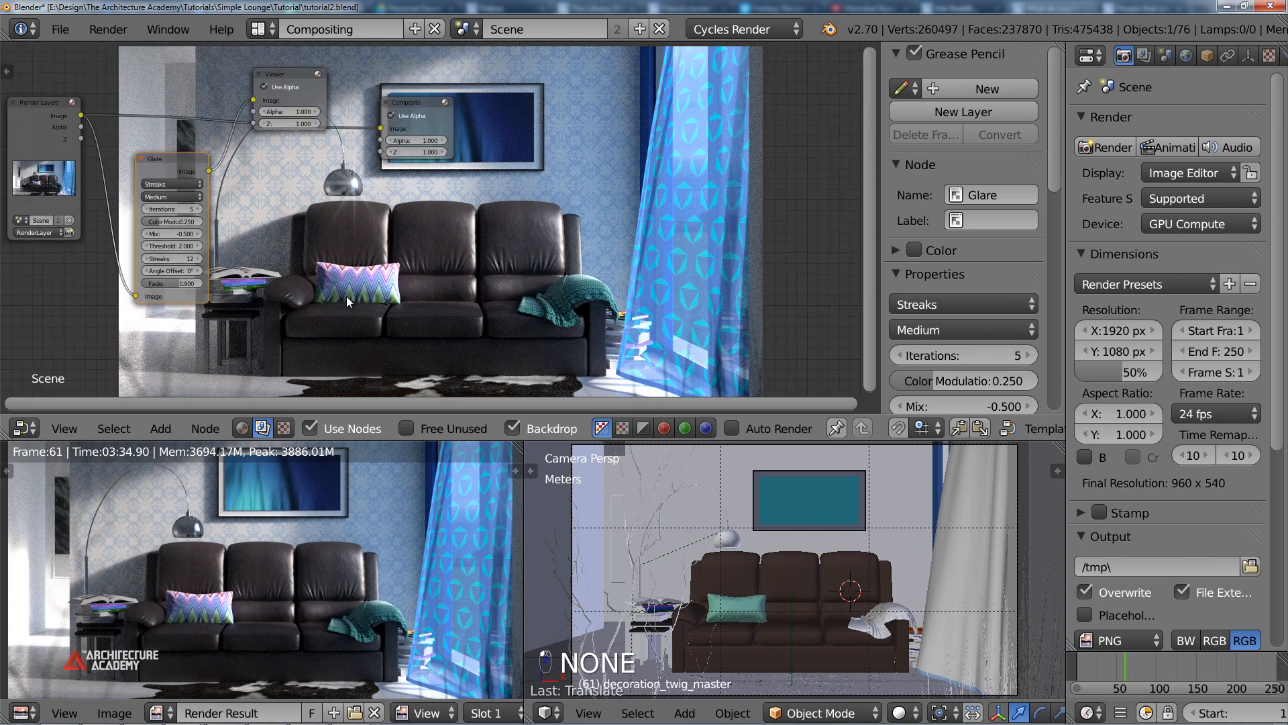
middle_click_drag(407, 183, 360, 113)
left_click_drag(371, 70, 527, 66)
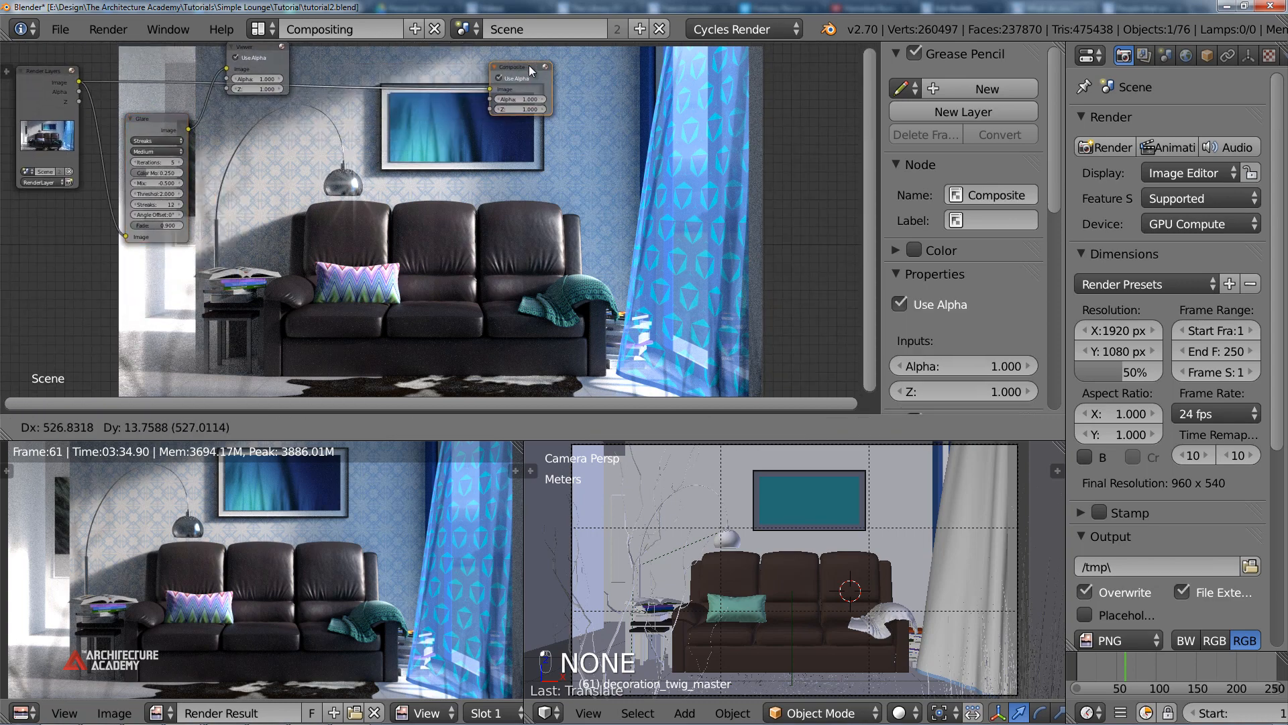
scroll(396, 208, "up", 2)
middle_click_drag(173, 151, 316, 243)
left_click_drag(256, 220, 260, 93)
middle_click_drag(365, 253, 419, 223)
Merge the 3D view and image editor areas into the node editor and hide its properties sidebar
left_click_drag(554, 451, 581, 459)
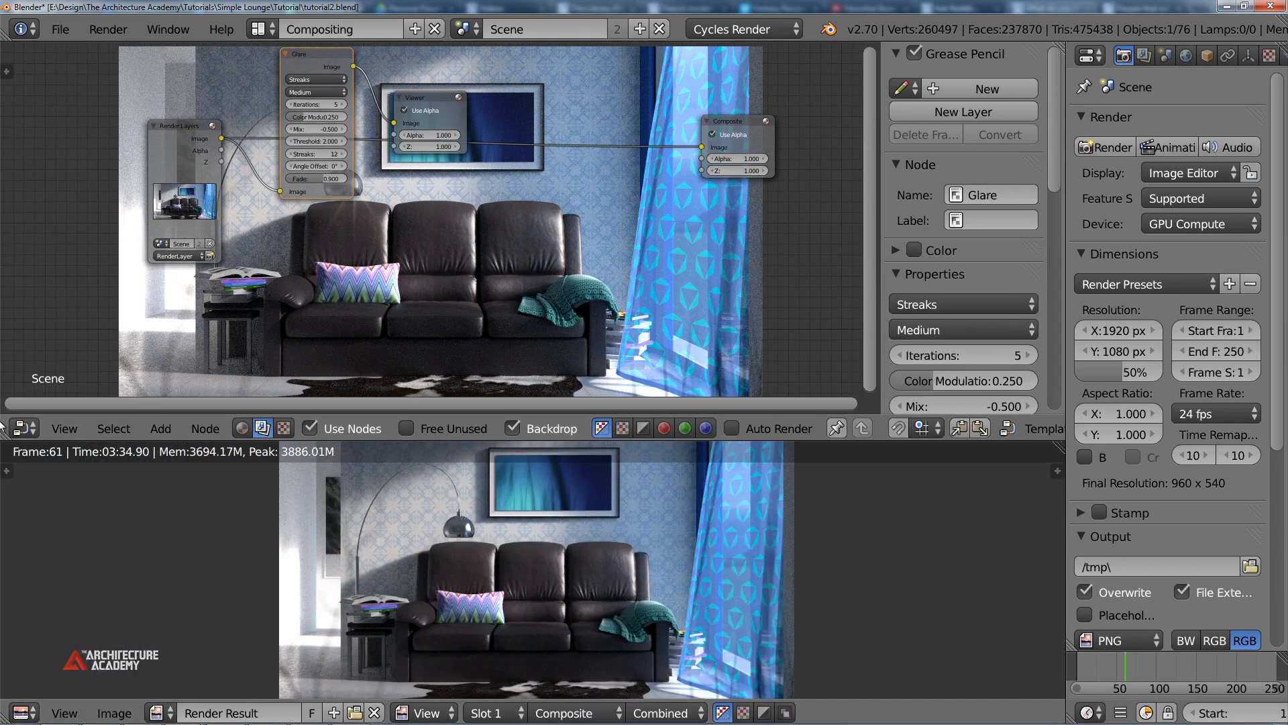
left_click_drag(5, 436, 41, 486)
scroll(368, 337, "up", 4)
middle_click_drag(248, 424, 317, 344)
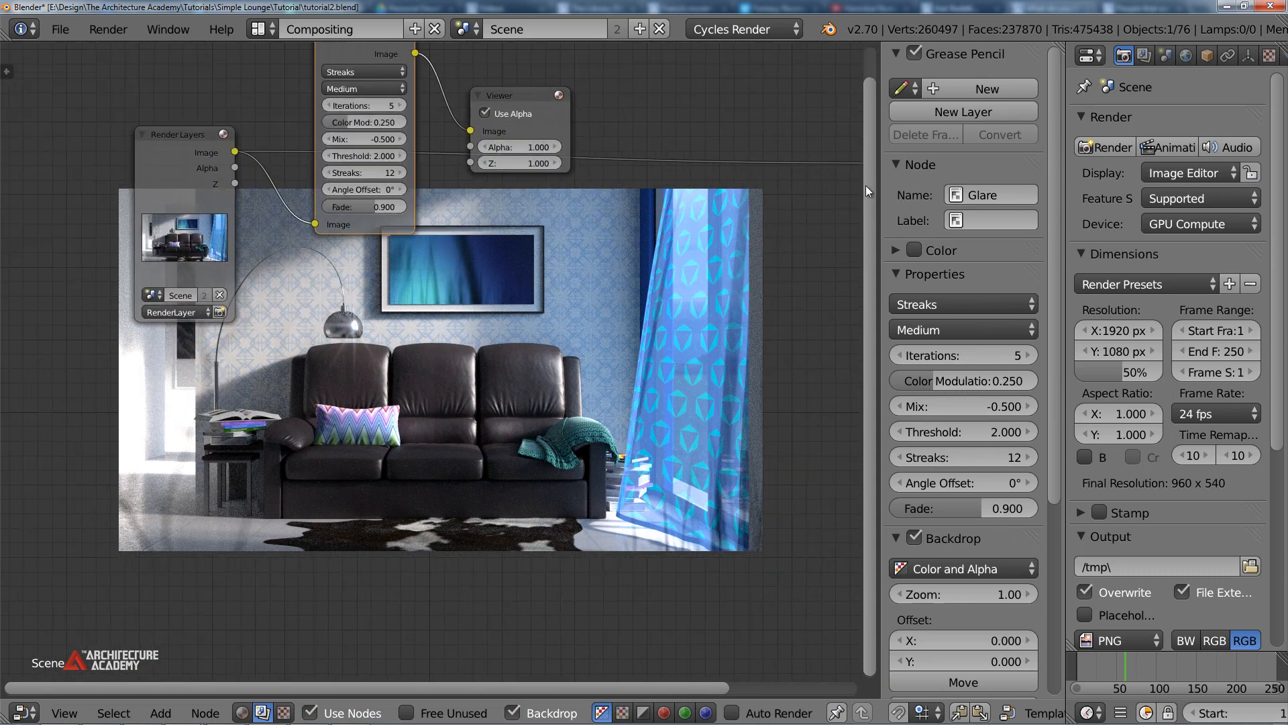
key("n")
Split the node editor horizontally and show the render result in an image editor in the new area
left_click_drag(8, 715, 87, 525)
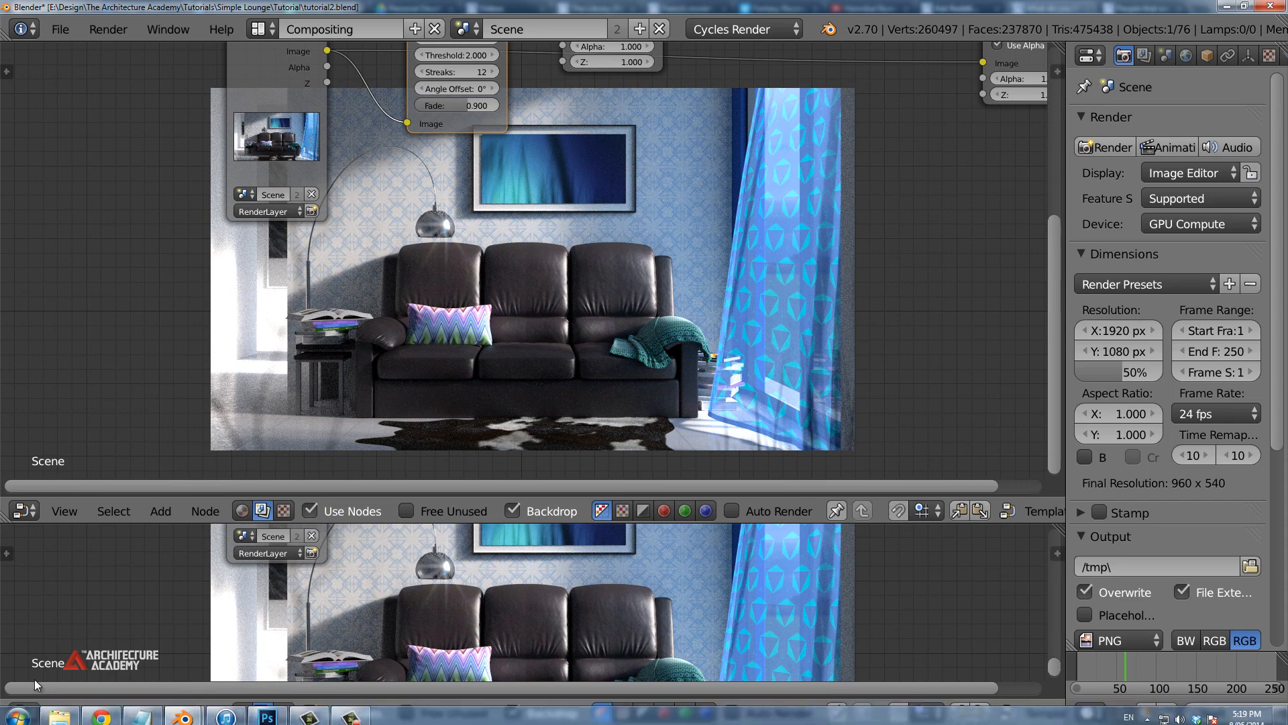
left_click(24, 713)
left_click(81, 558)
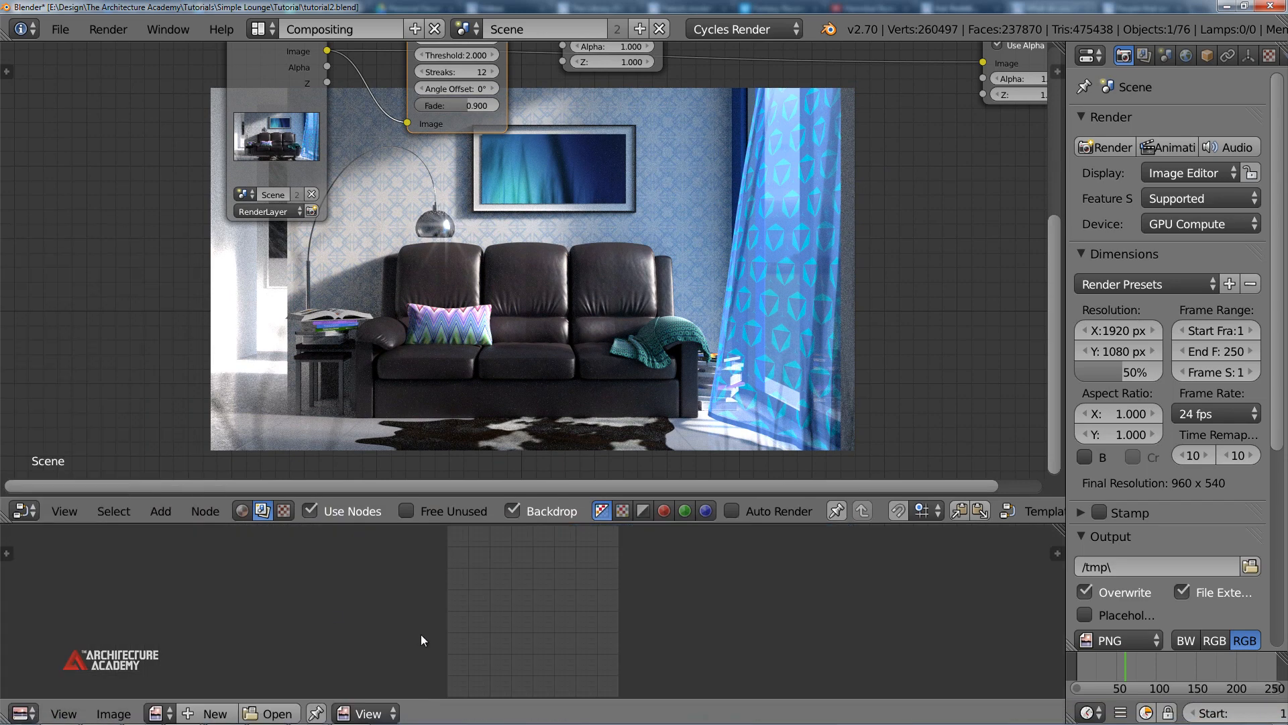
key("F11")
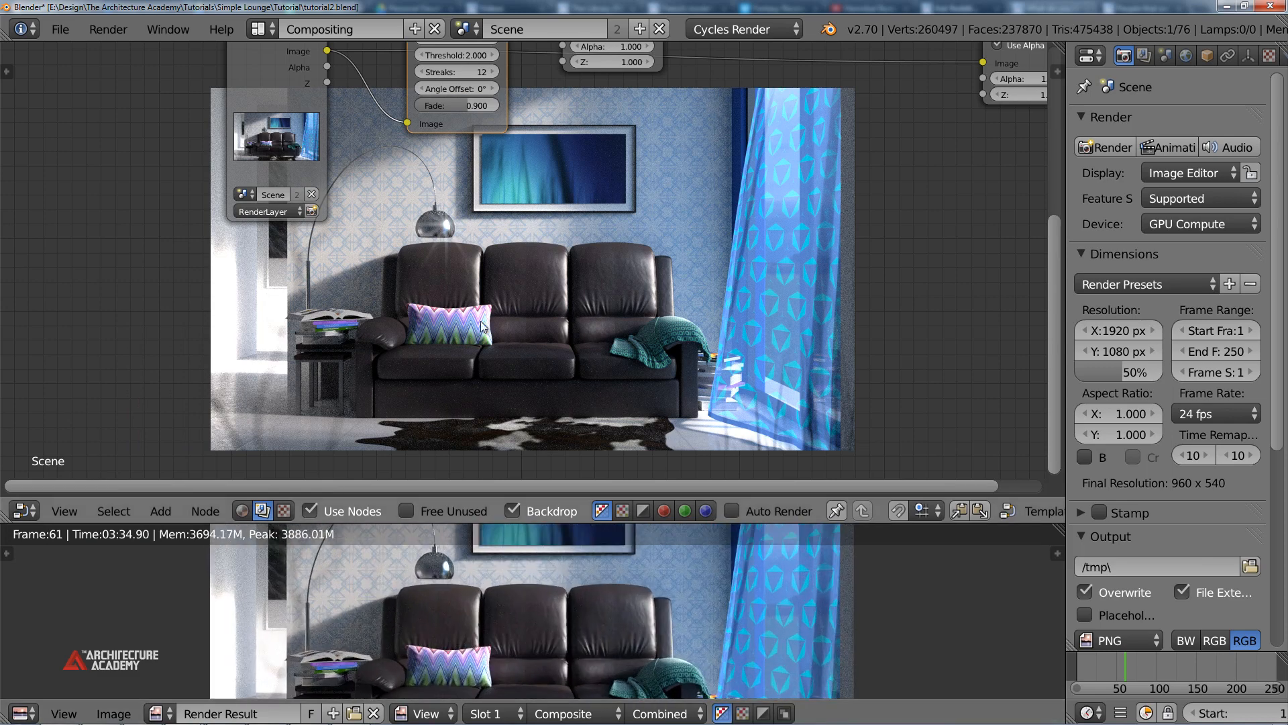
Add a Blur node with the Fast Gaussian filter and Relative sizing, placed between the Glare and Composite nodes
scroll(462, 363, "up", 2)
middle_click_drag(463, 363, 359, 210)
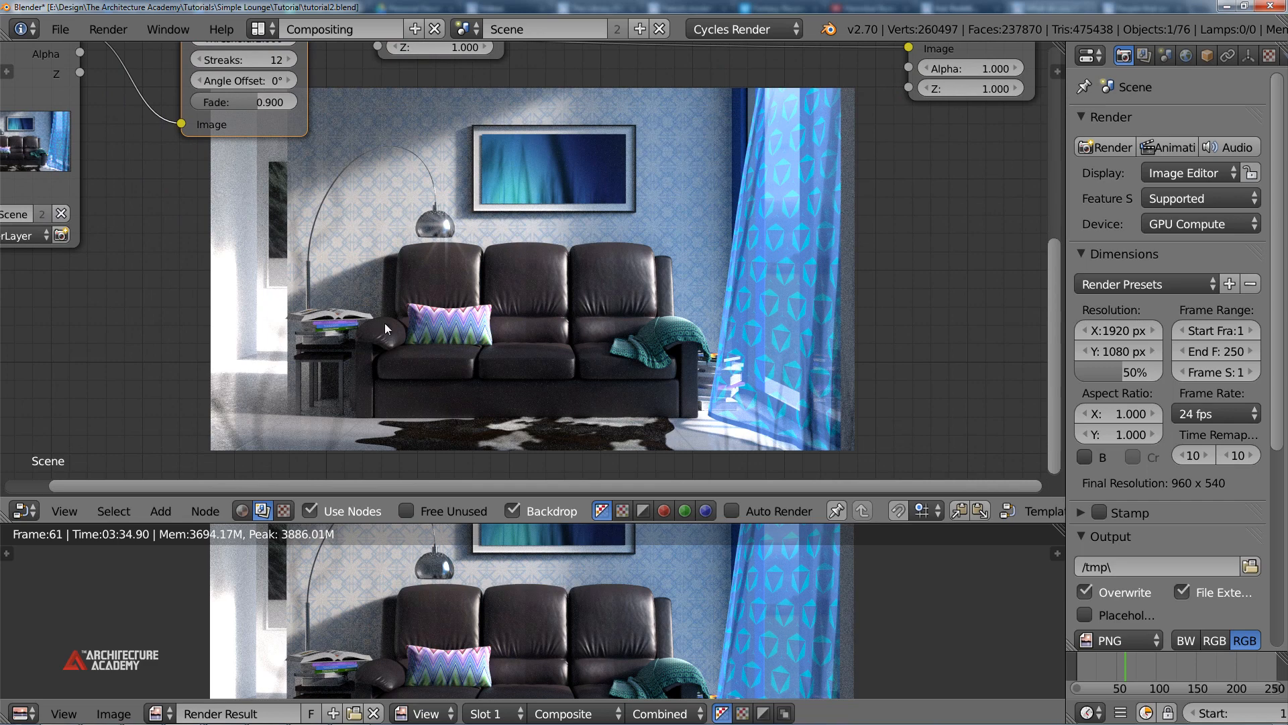
middle_click_drag(355, 328, 405, 310)
middle_click_drag(411, 230, 462, 265)
scroll(393, 245, "down", 2)
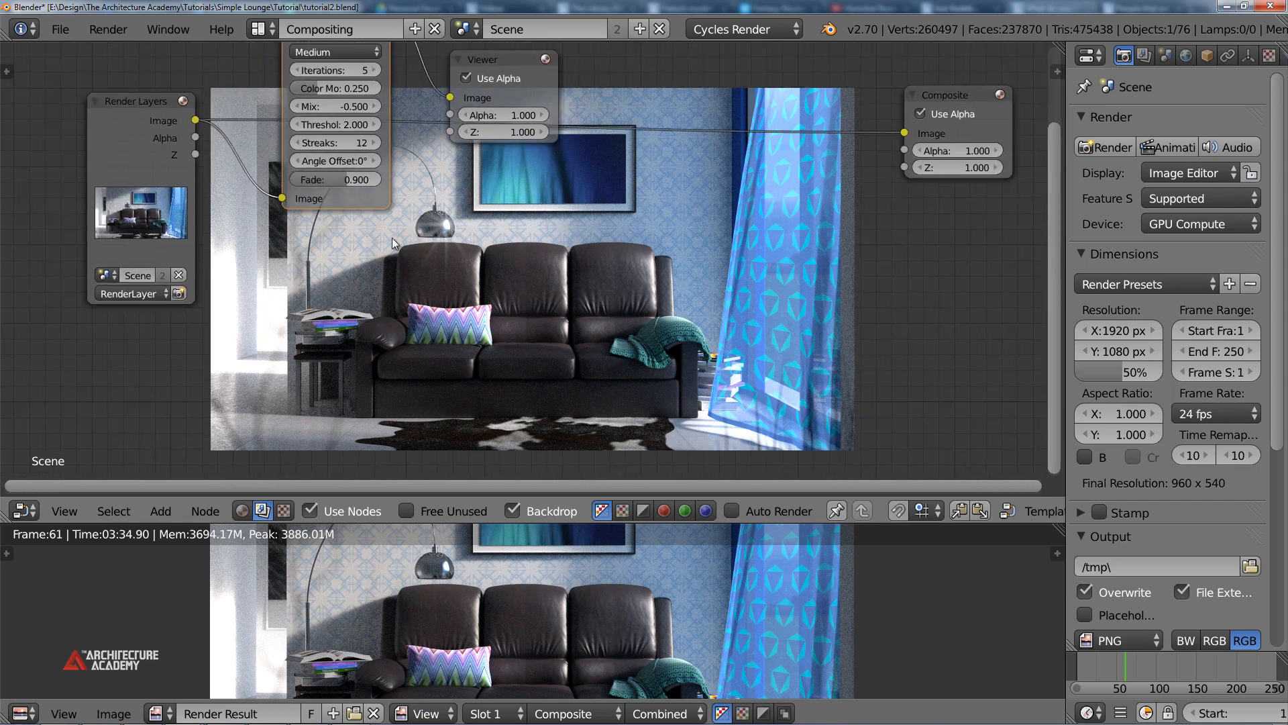
key("shift+a")
left_click(489, 256)
left_click(408, 238)
left_click(469, 282)
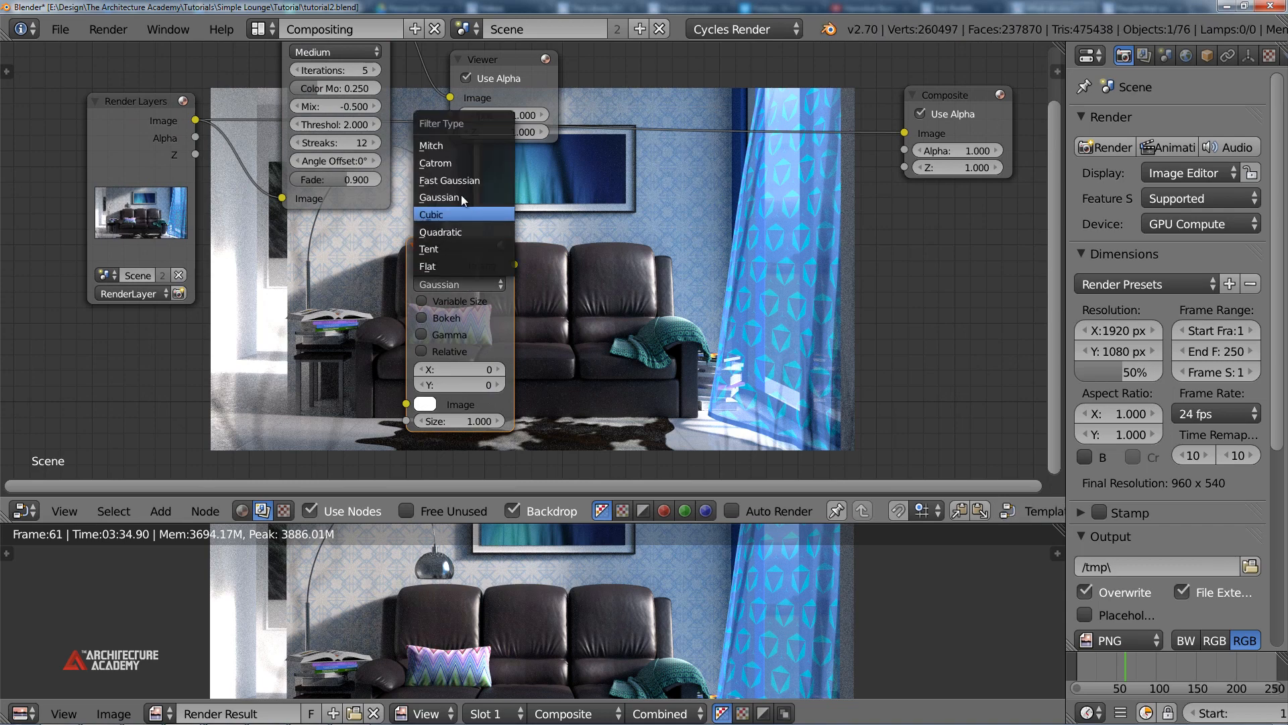
left_click(463, 231)
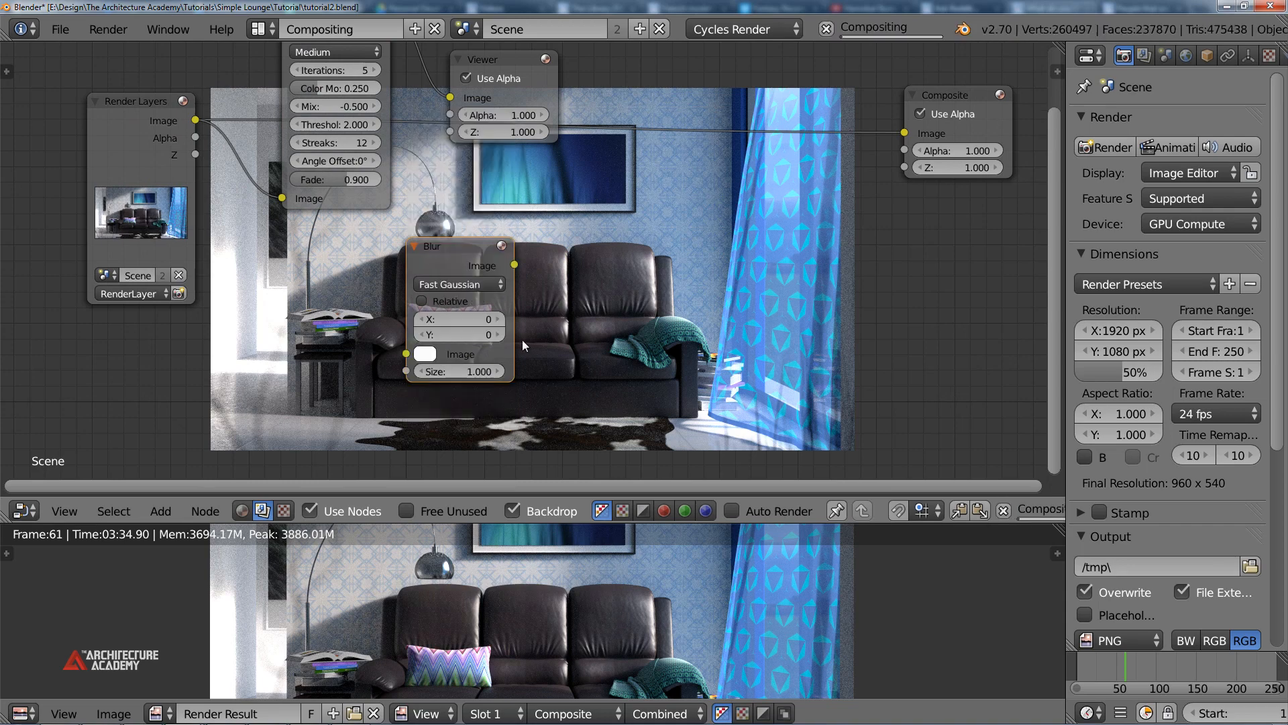
left_click(455, 302)
left_click_drag(459, 248, 640, 218)
Add an RGB Curves node and connect it between the Render Layers image and the Blur node
key("shift+a")
mouse_move(312, 229)
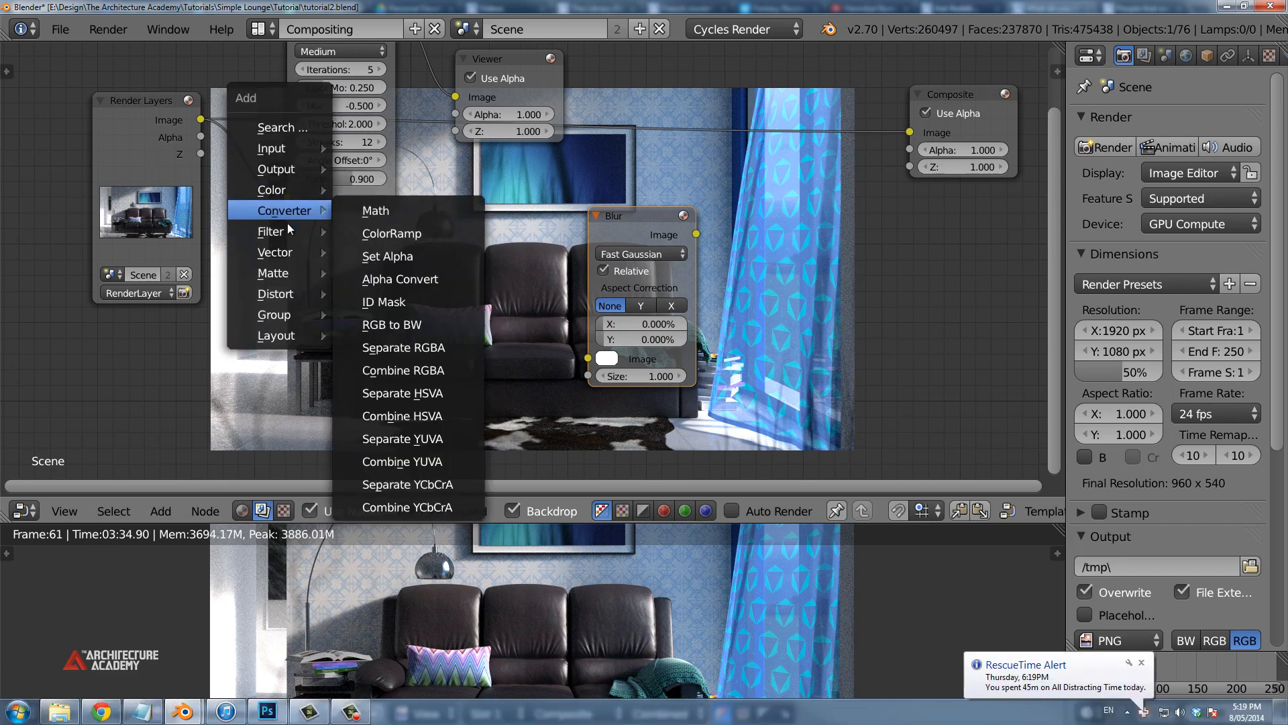
left_click(396, 258)
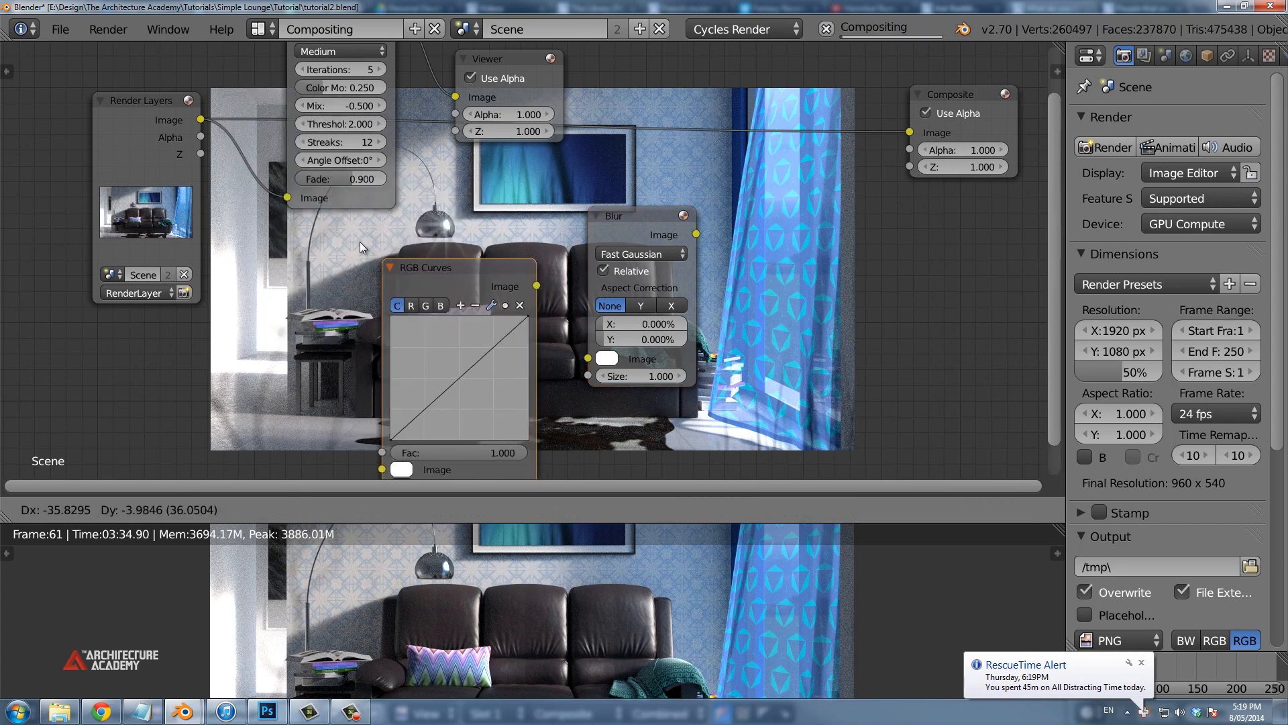
left_click(360, 242)
left_click_drag(200, 119, 350, 432)
left_click_drag(504, 249, 589, 358)
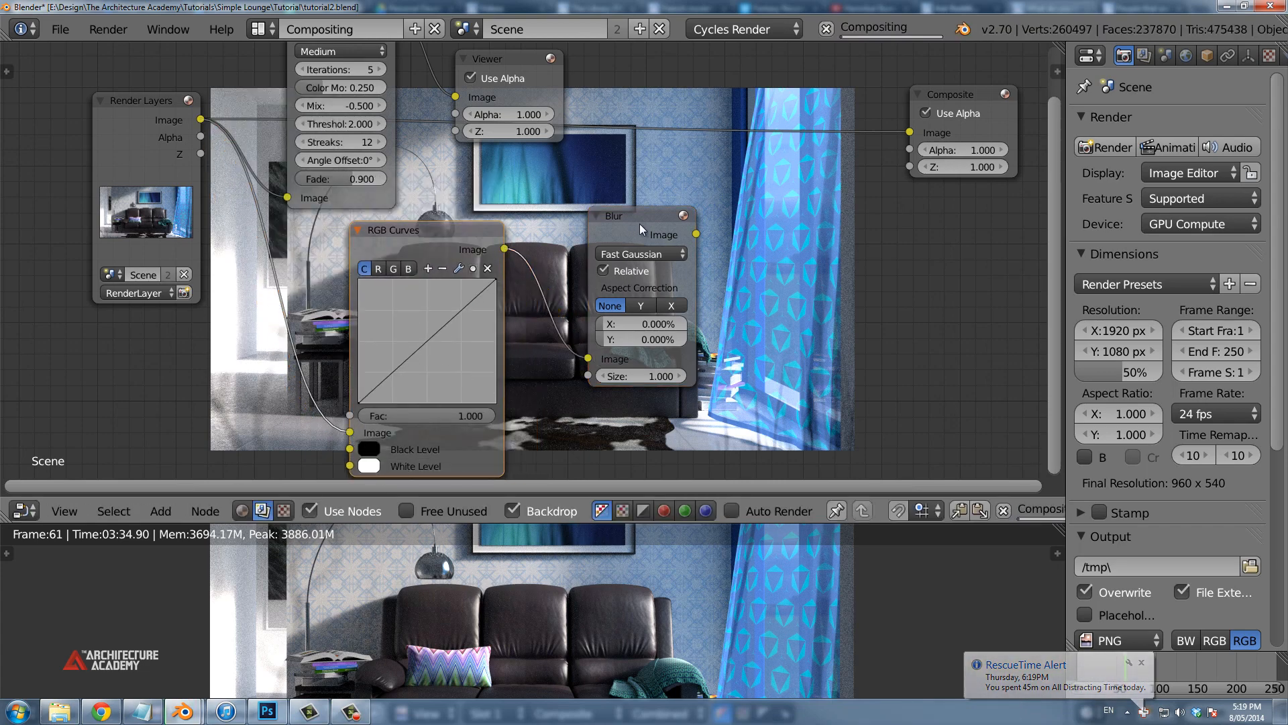
Preview the RGB Curves output and pull the curve down to about X 0.76, Y 0.26 to isolate the highlights
middle_click_drag(502, 275, 459, 259)
left_click_drag(401, 311, 428, 363)
middle_click_drag(434, 315, 342, 308)
scroll(342, 328, "down", 1)
middle_click_drag(548, 275, 268, 162)
middle_click_drag(689, 318, 987, 398)
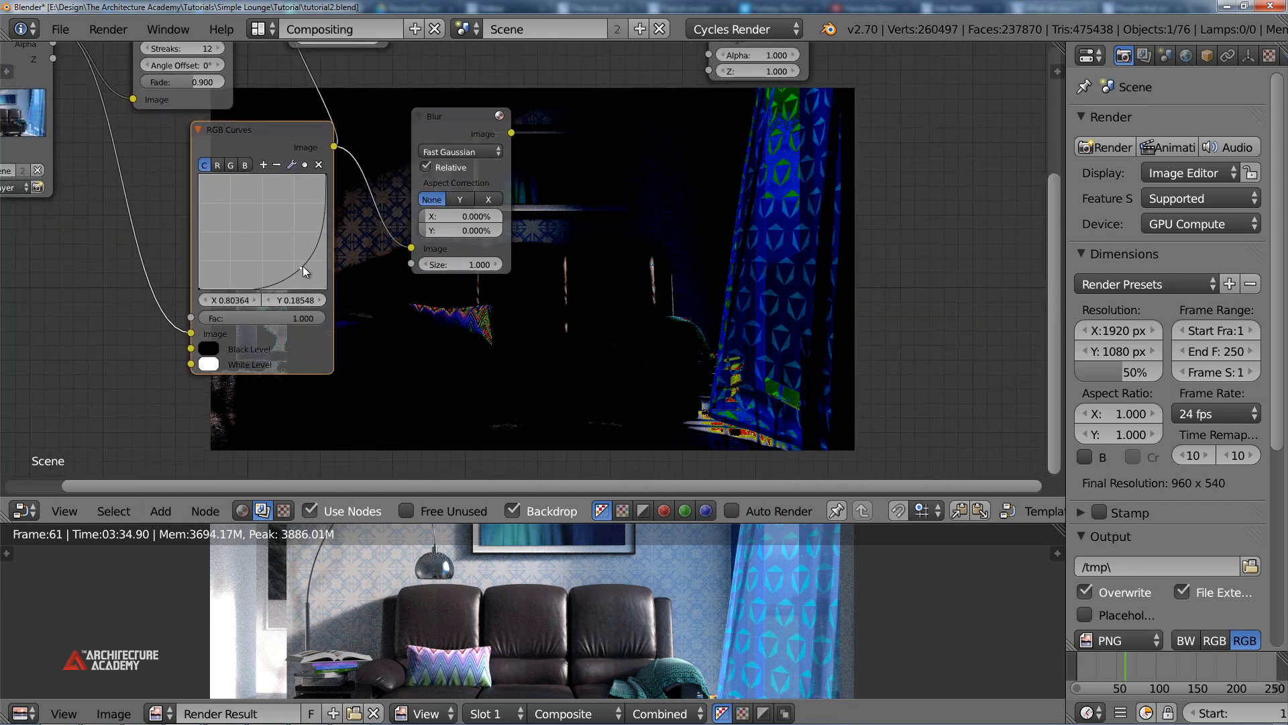
middle_click_drag(454, 297, 339, 223)
Set the Blur node's aspect correction to Y and its X and Y sizes to 5%, previewing the blurred output
middle_click_drag(353, 99, 323, 240)
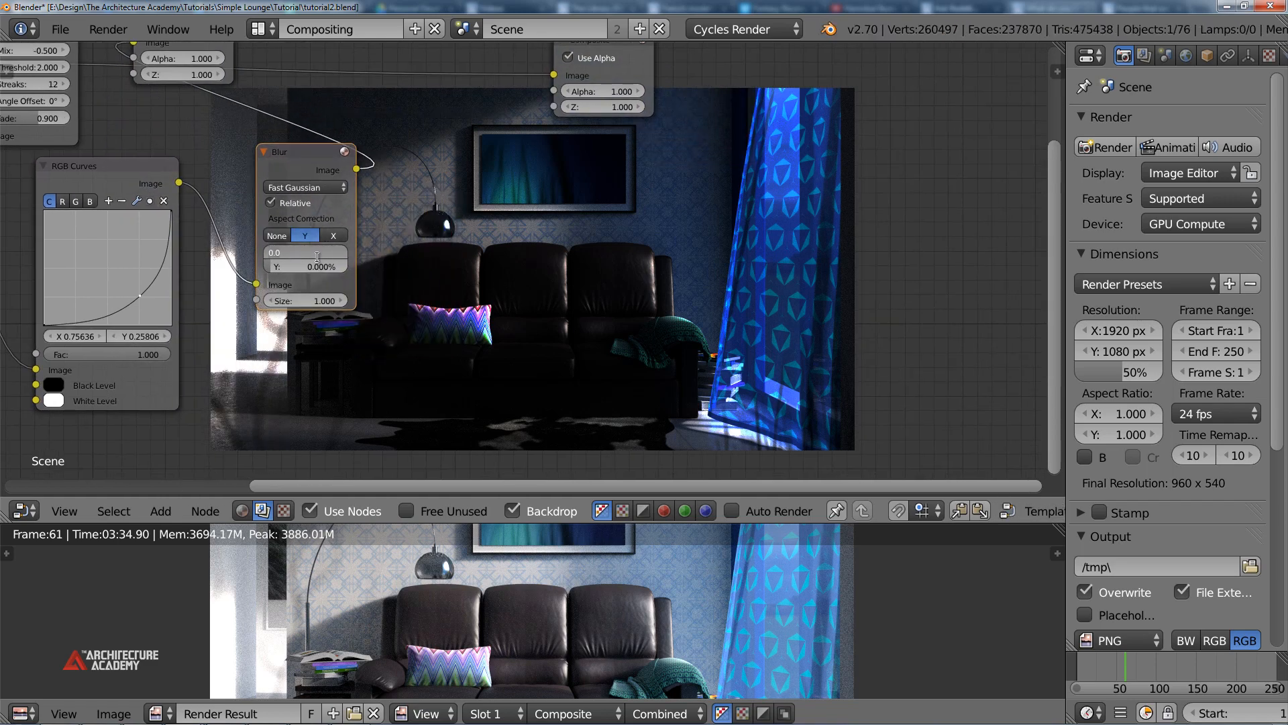
type("5")
key("Return")
middle_click_drag(609, 359, 564, 336)
scroll(421, 255, "down", 3)
middle_click_drag(424, 259, 704, 313)
middle_click_drag(575, 318, 583, 318)
Delete the RGB Curves node
left_click(457, 223)
middle_click_drag(451, 258, 509, 248)
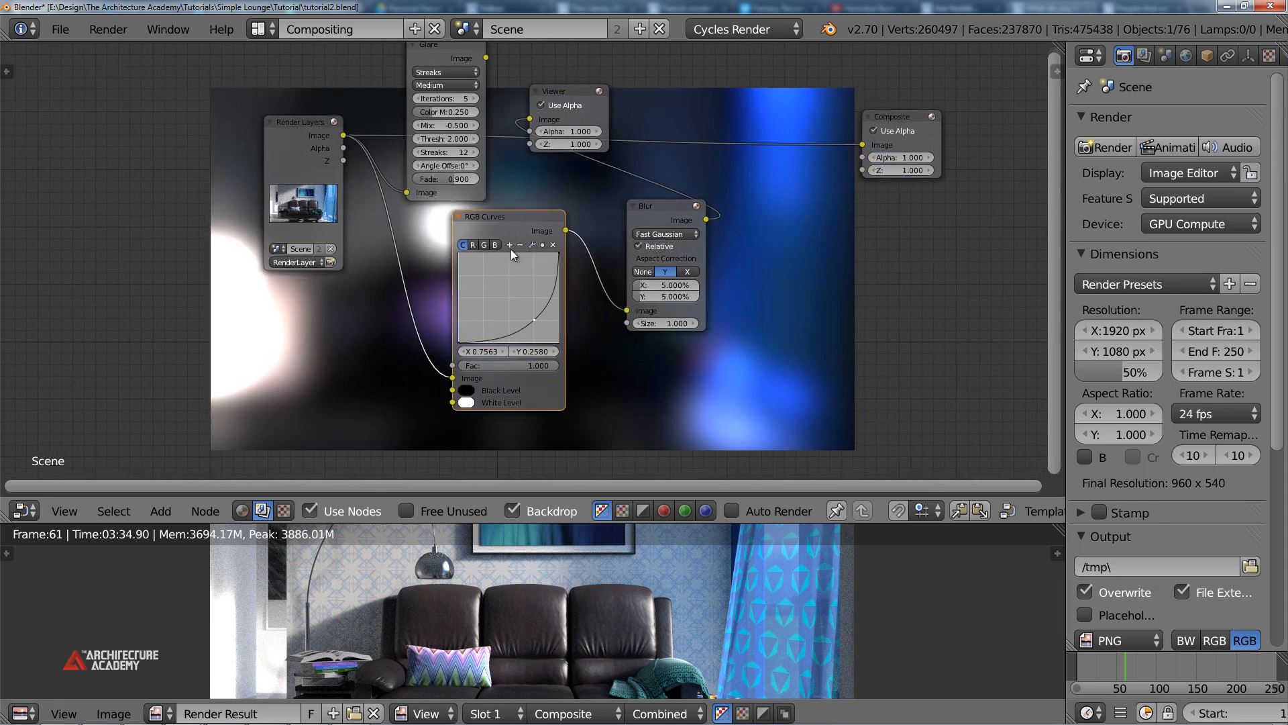
key("x")
Add a Math node set to Greater Than and feed the Render Layers image into its first value
scroll(493, 256, "up", 1)
key("shift+a")
mouse_move(469, 324)
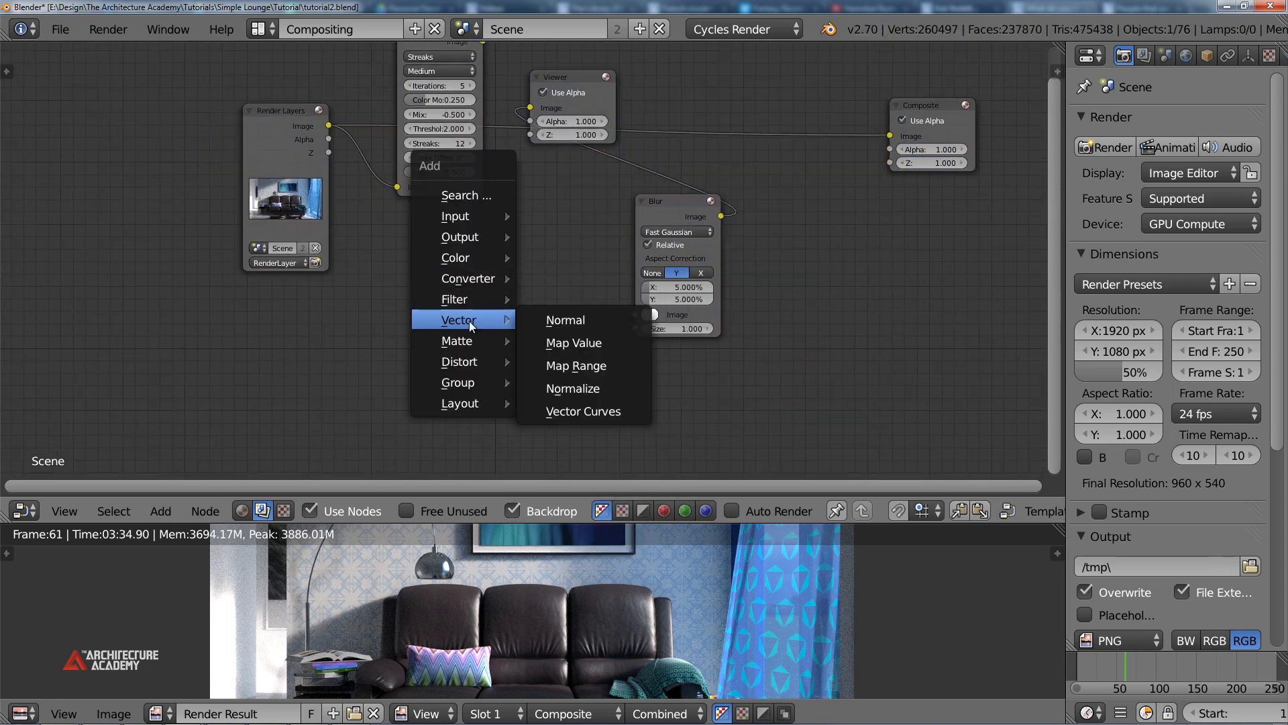
mouse_move(495, 278)
left_click(545, 279)
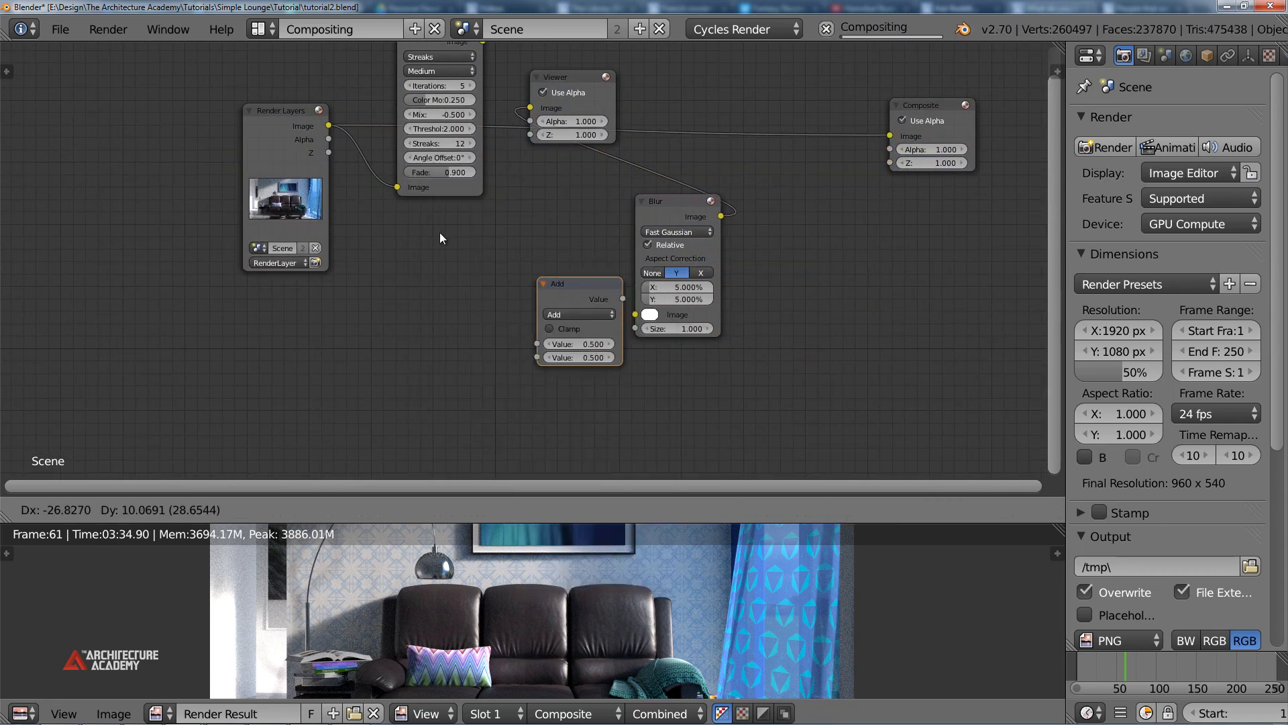
left_click(415, 231)
left_click_drag(328, 126, 356, 141)
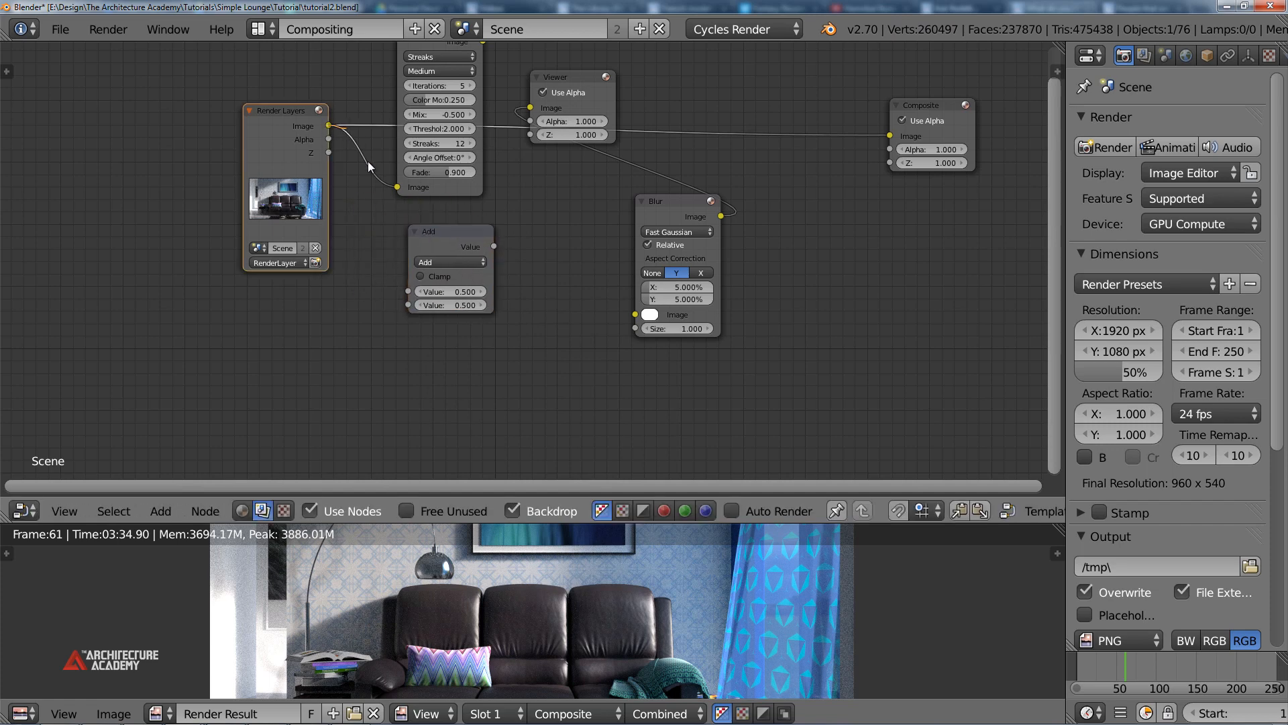
left_click_drag(409, 276, 410, 289)
left_click(440, 259)
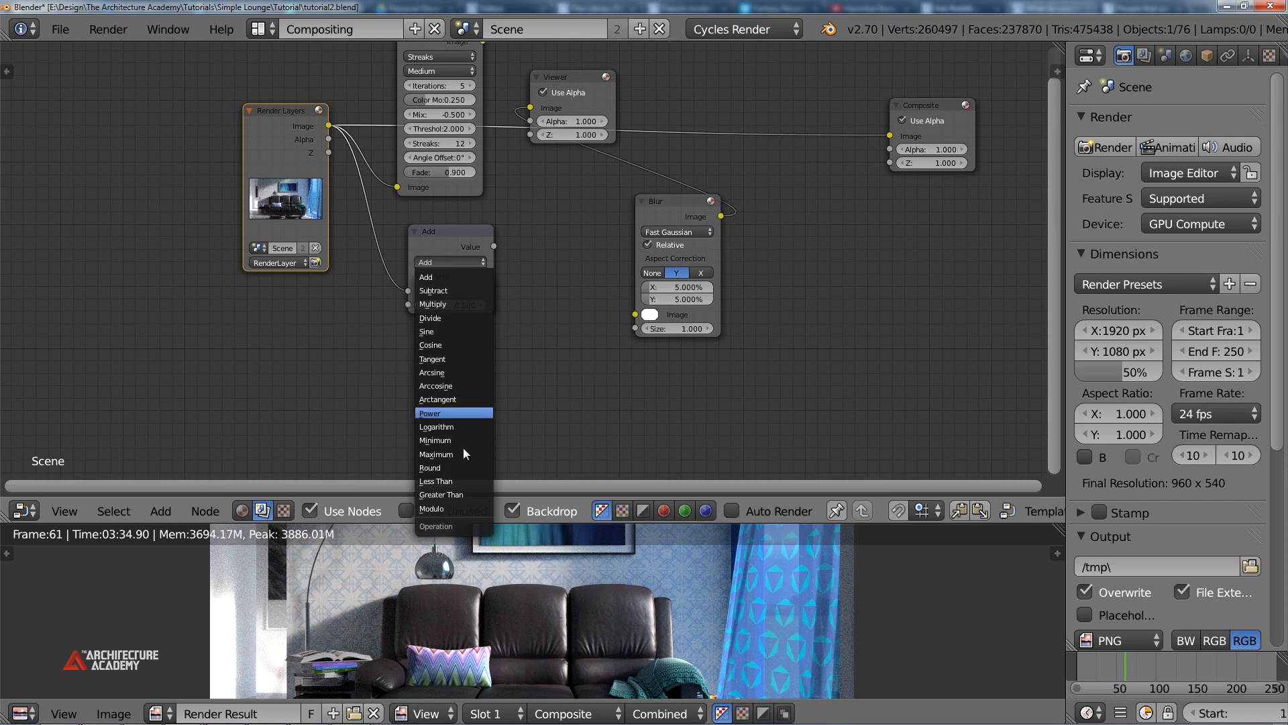
left_click(461, 493)
Preview the Greater Than node in the backdrop and set its comparison value to 0.7 to isolate the brightest areas
scroll(473, 278, "up", 2)
left_click(452, 232, "ctrl+shift")
middle_click_drag(478, 236, 323, 165)
scroll(293, 226, "up", 1)
left_click(193, 242)
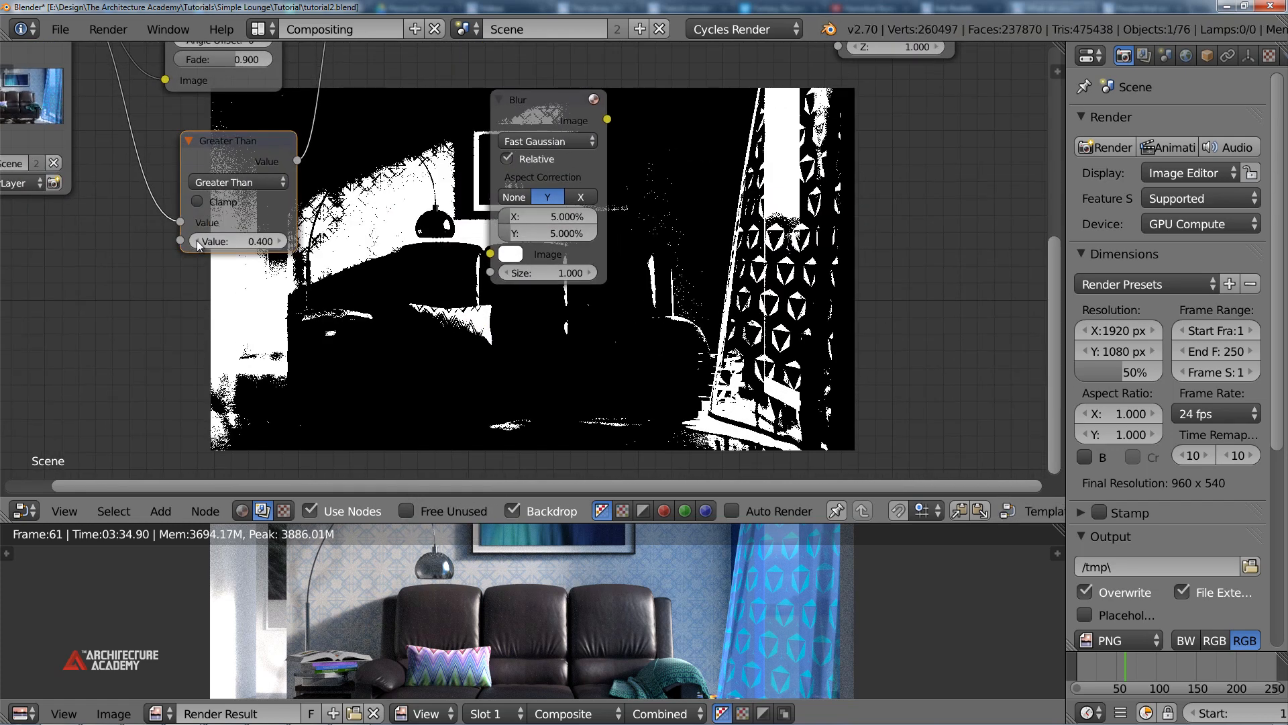
left_click(194, 242)
left_click(279, 242)
left_click(280, 241)
left_click(280, 242)
left_click(280, 242)
left_click(279, 242)
left_click(280, 241)
left_click(199, 243)
left_click(198, 243)
Move the Greater Than node below the Glare node to make room ahead of the Blur node
middle_click_drag(383, 223, 412, 165)
scroll(597, 139, "down", 2)
middle_click_drag(597, 139, 716, 313)
left_click_drag(404, 286, 351, 357)
middle_click_drag(489, 320, 411, 334)
Add a Mix node using the Greater Than value as its factor, black as the first colour and the Render Layers image as the second
key("shift+a")
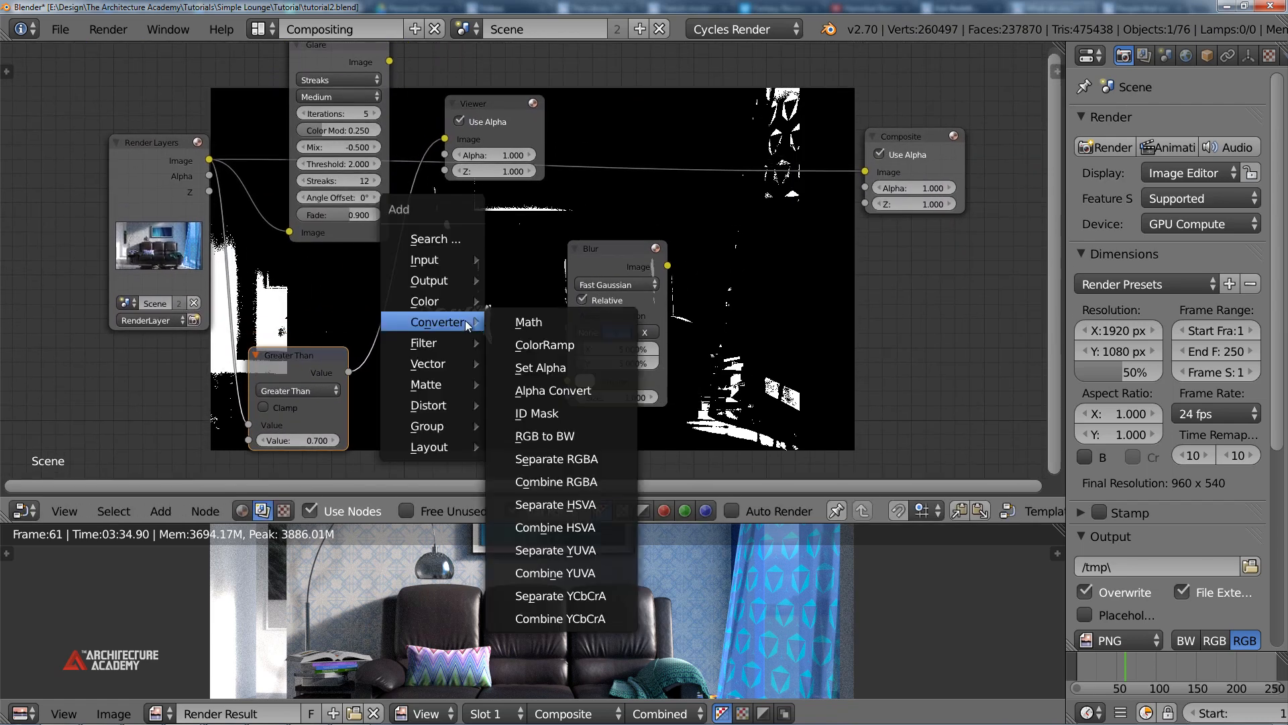
mouse_move(463, 301)
left_click(533, 302)
left_click_drag(347, 372, 421, 363)
left_click_drag(210, 160, 323, 271)
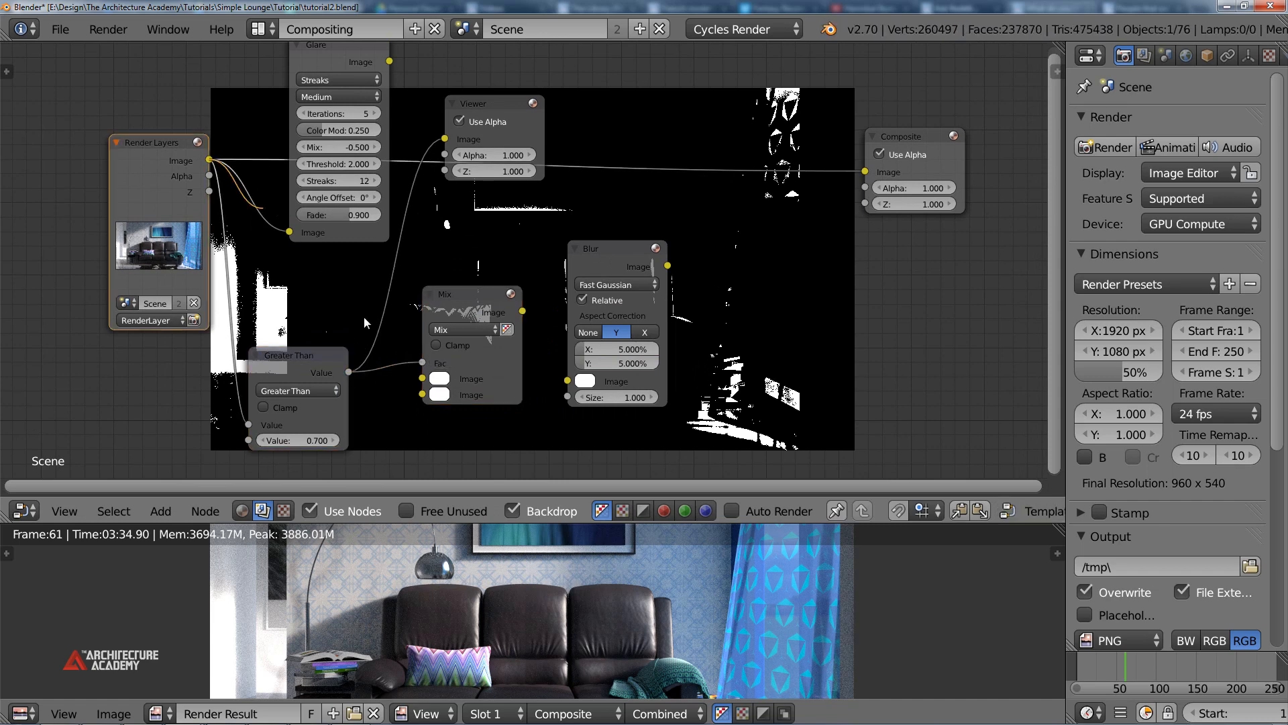
left_click(440, 378)
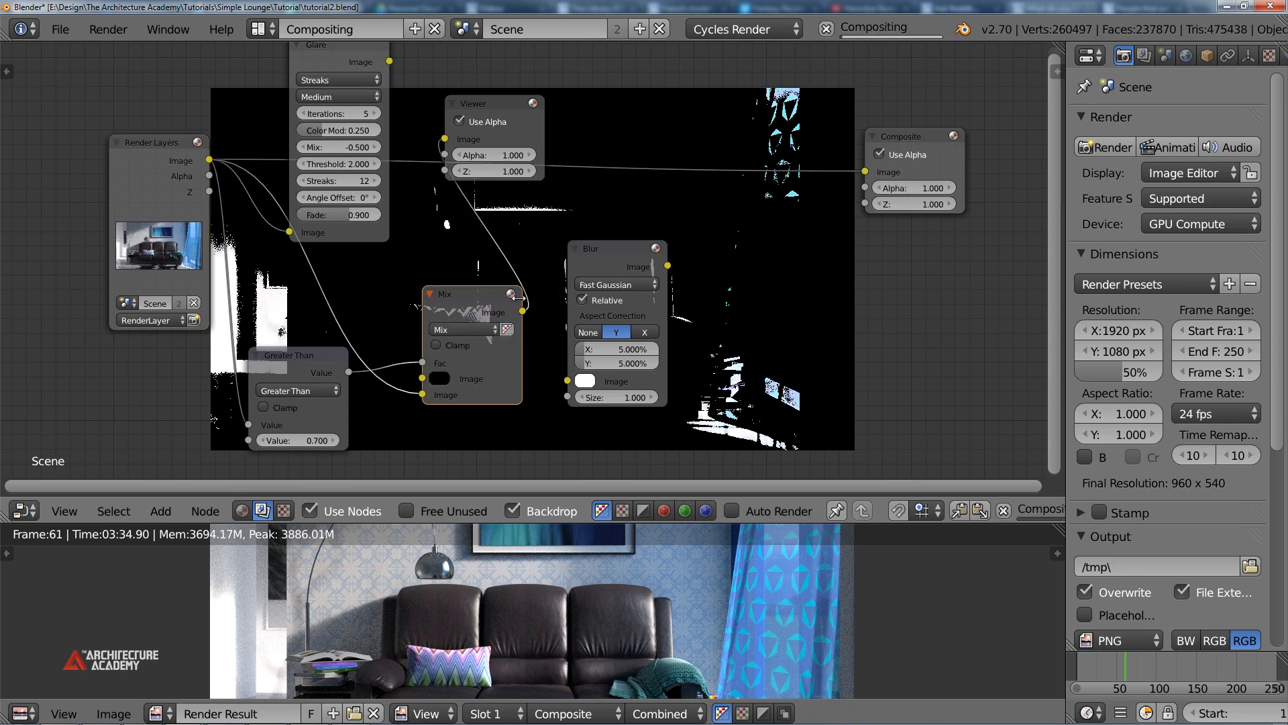
Move the Viewer node below the Composite node, feed the masked Mix result into the Blur node and preview the Blur
middle_click_drag(559, 272, 289, 72)
key("Home")
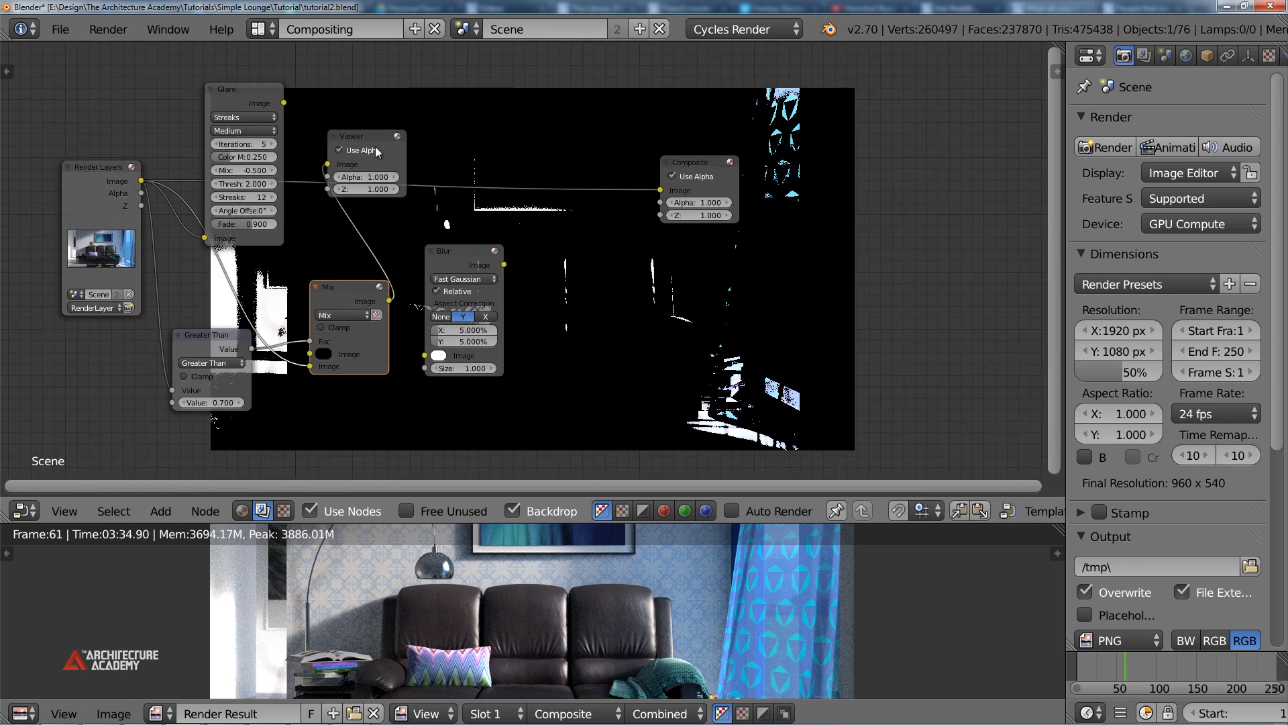
left_click_drag(375, 141, 728, 339)
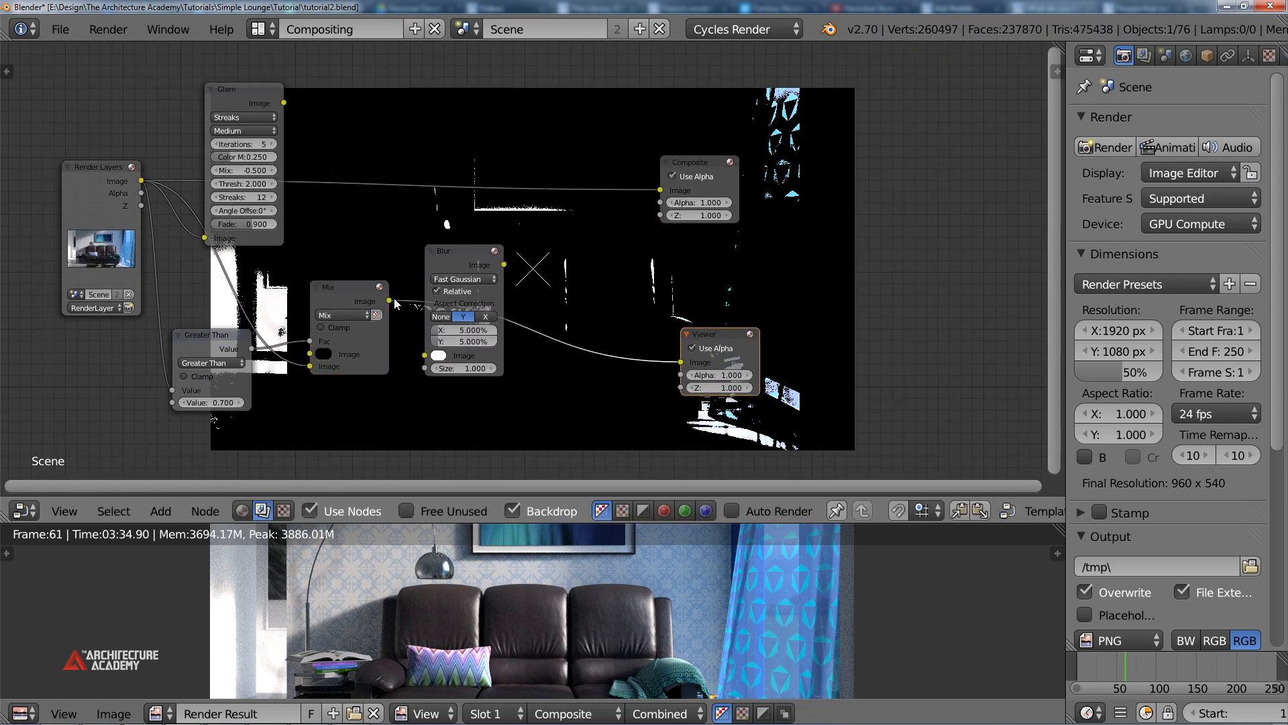
left_click_drag(430, 369, 427, 357)
left_click(472, 259, "ctrl+shift")
middle_click_drag(659, 340, 510, 371)
Insert a Mix node ahead of the Composite node, combine the render with the Blur output and set its blend mode to Screen
scroll(492, 340, "up", 3)
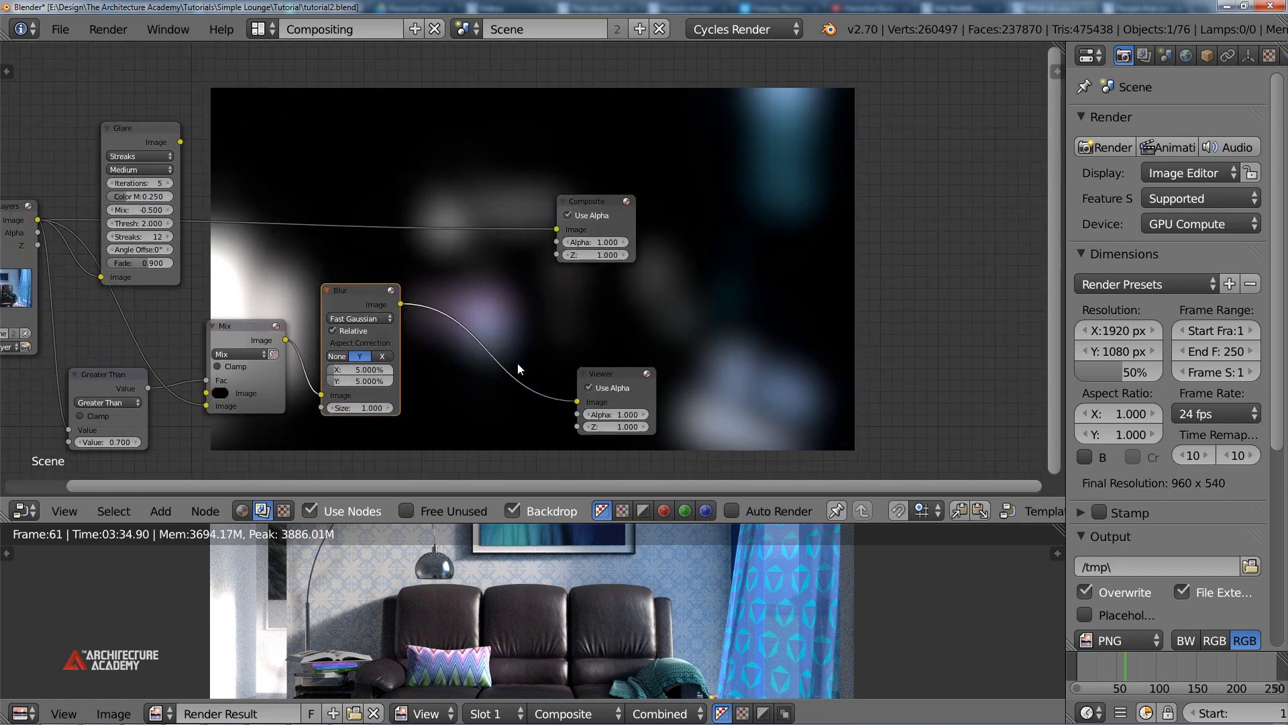
key("shift+a")
mouse_move(461, 261)
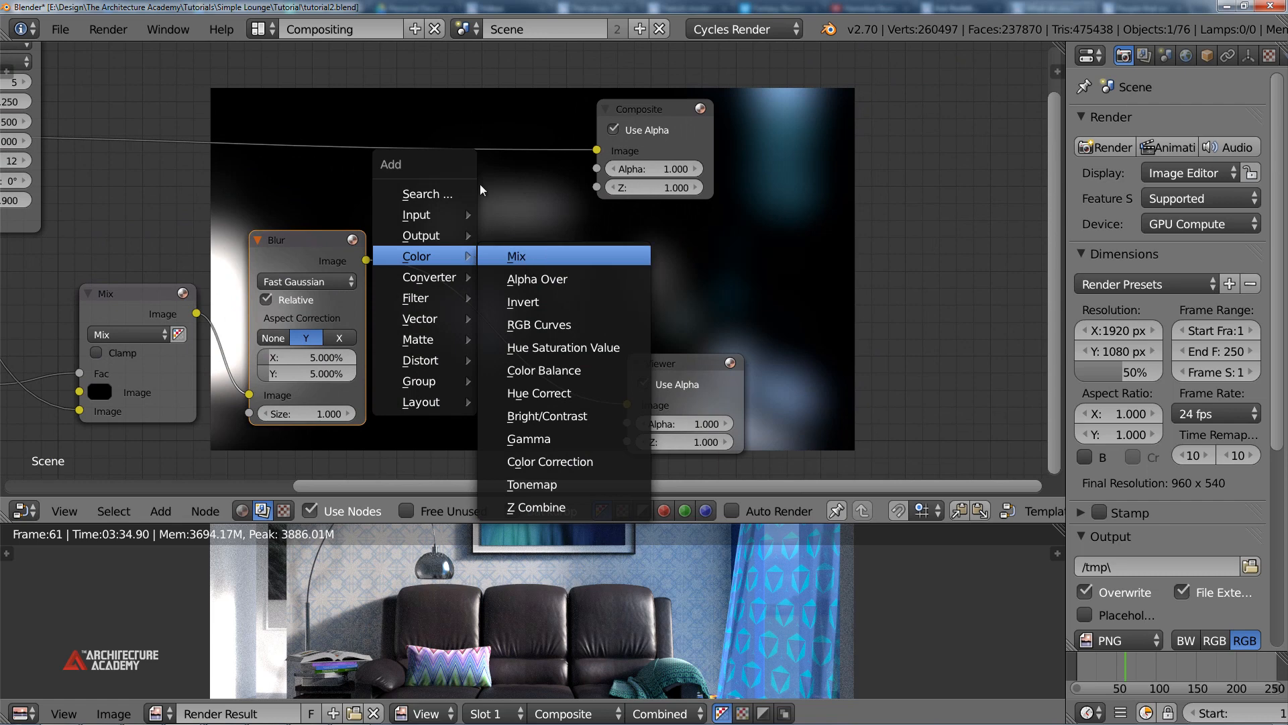
left_click(517, 256)
left_click(470, 91)
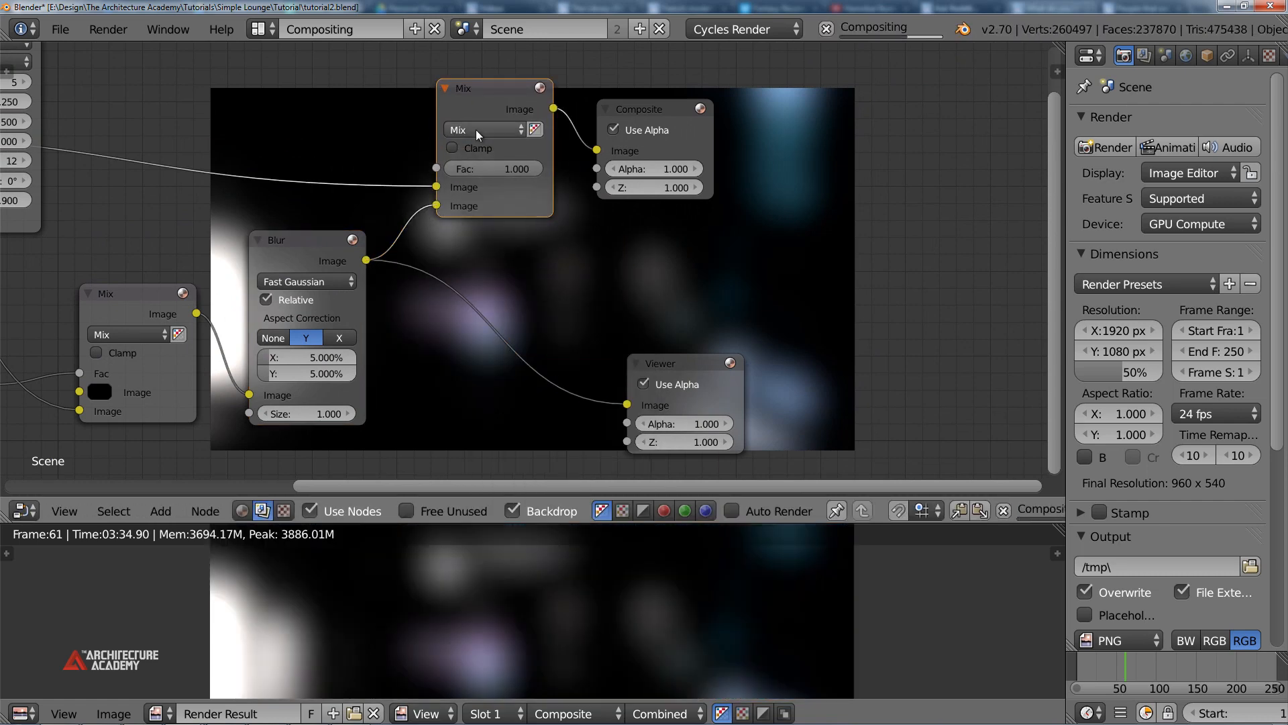
left_click(480, 129)
left_click(488, 225)
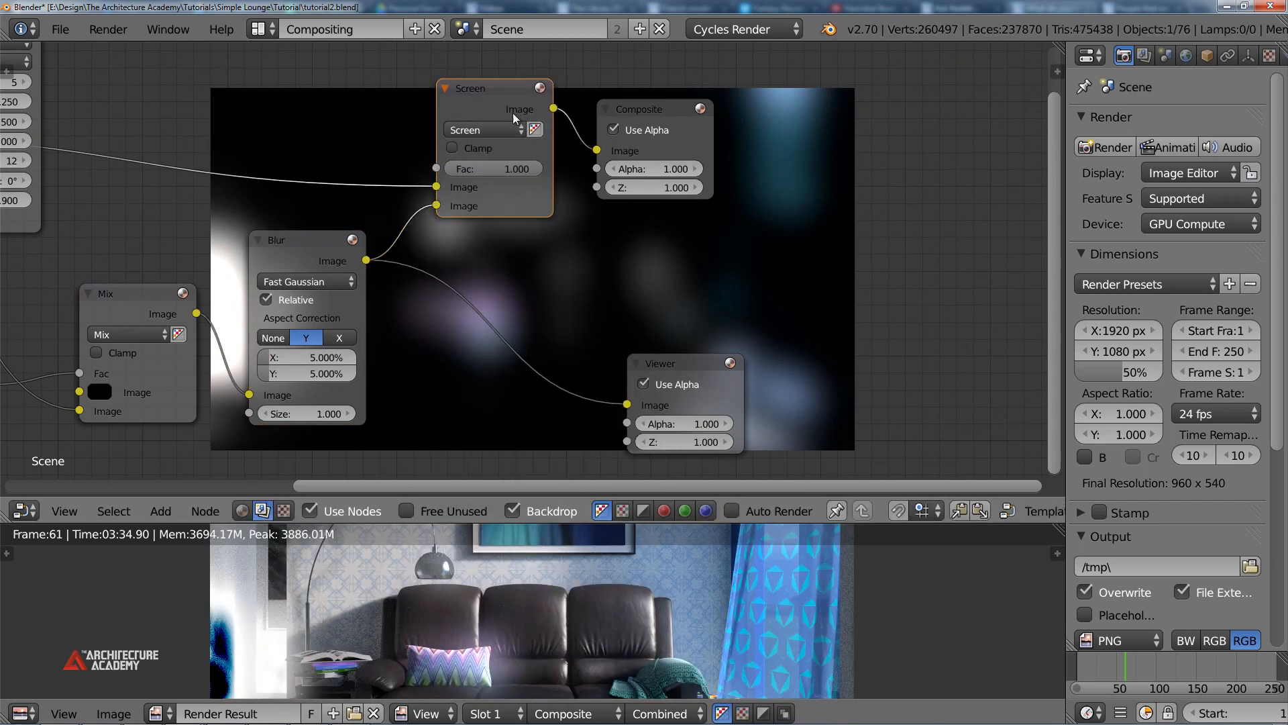
Preview the Screen node in the backdrop and set its factor to 0.6
middle_click_drag(619, 316, 591, 55)
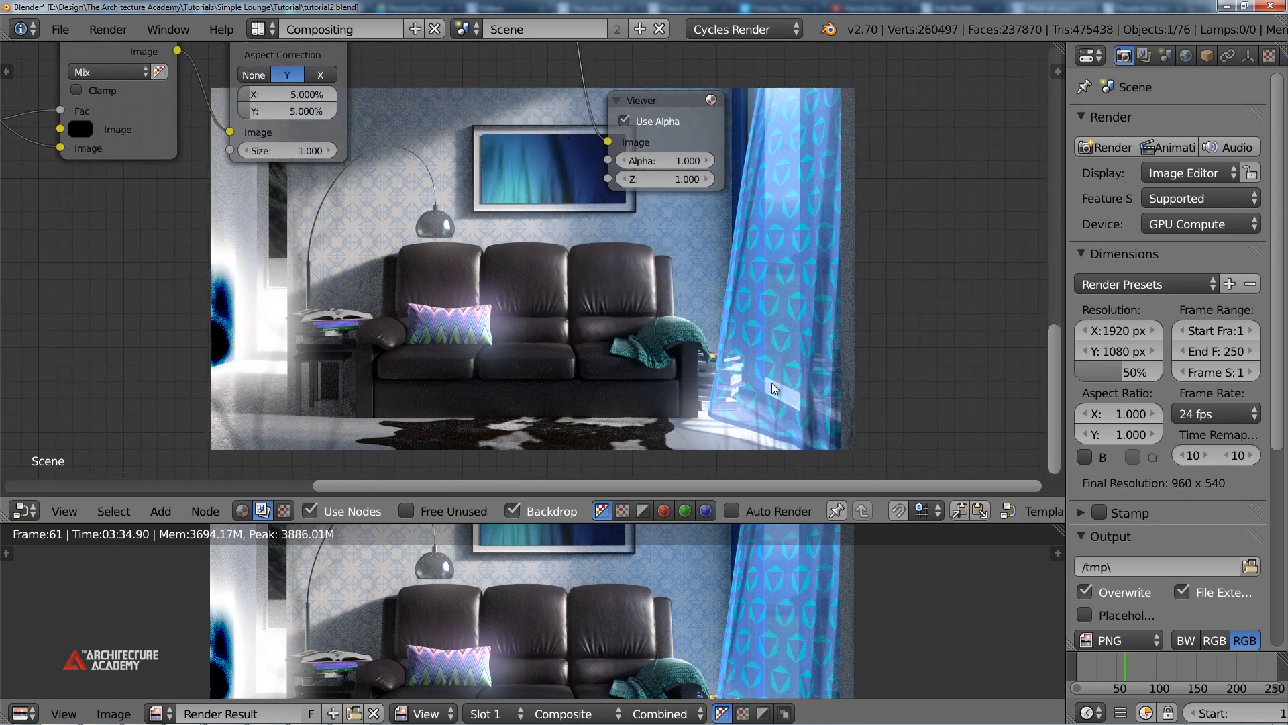
middle_click_drag(488, 284, 570, 402)
scroll(570, 401, "up", 2)
middle_click_drag(566, 48, 522, 233)
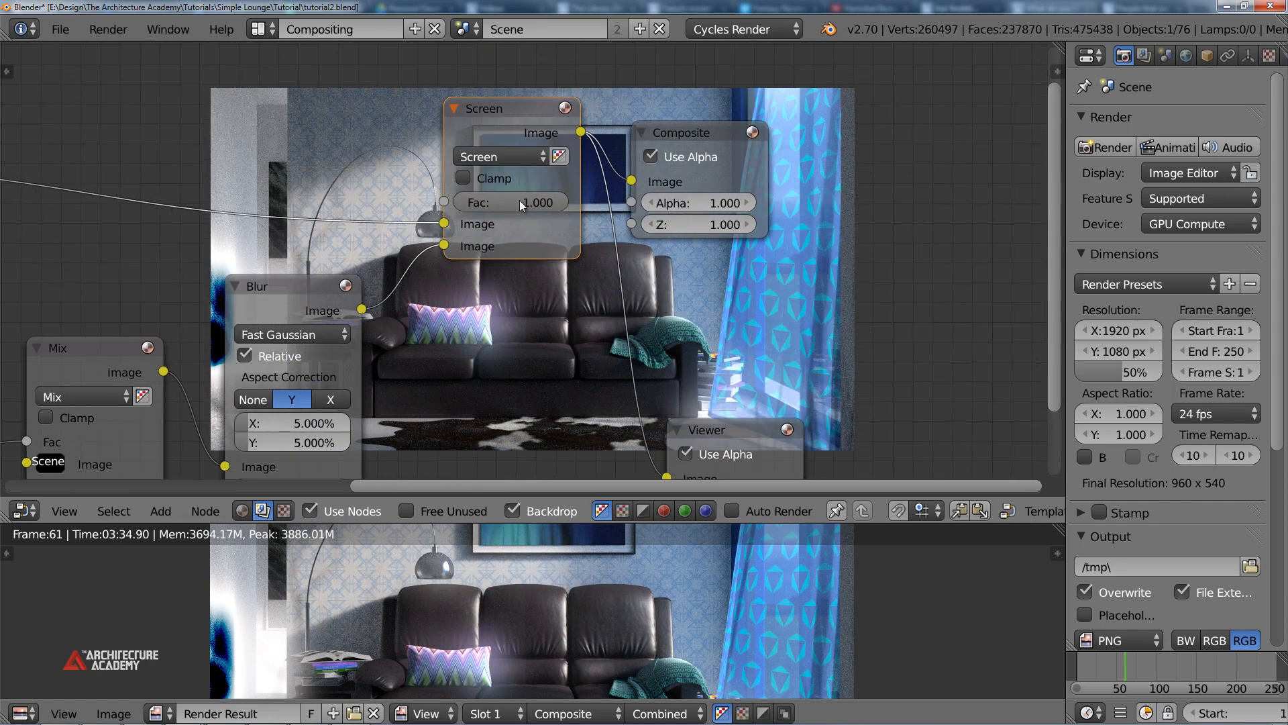
left_click(519, 199)
type("0.8")
key("Return")
left_click_drag(527, 204, 509, 204, "ctrl")
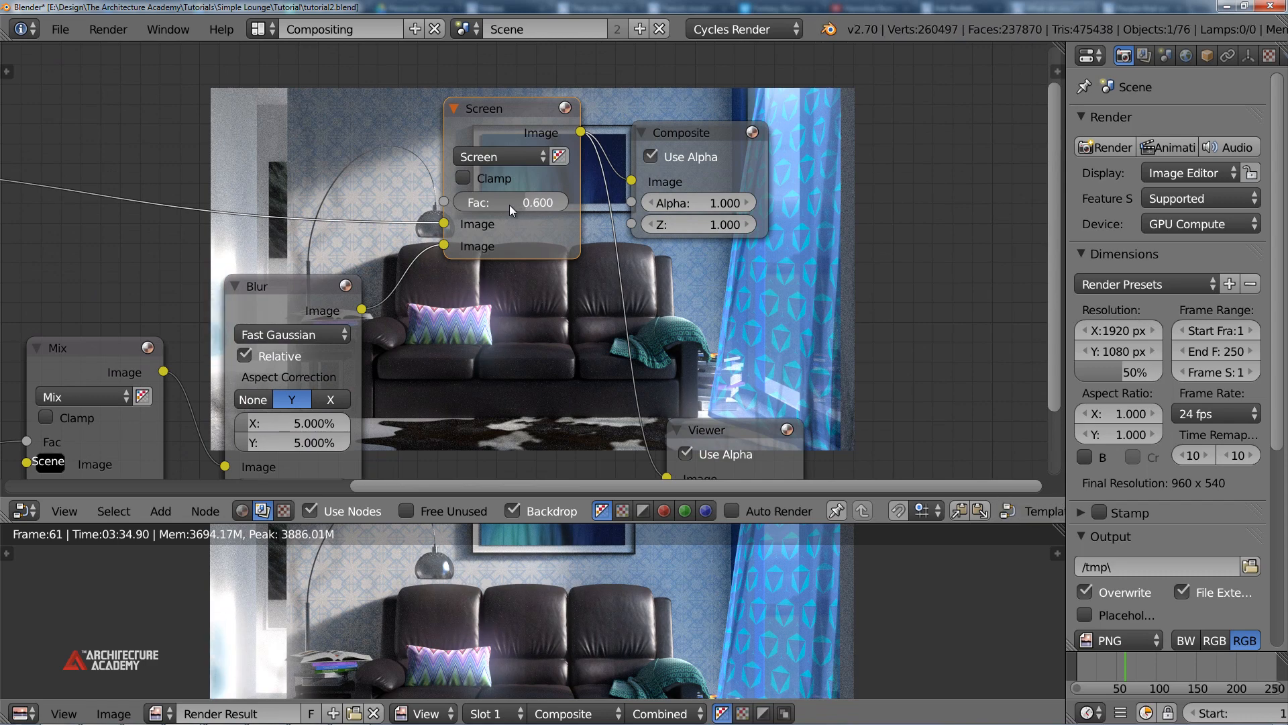
Change the glow mixing node's blend mode to Add and set its factor to 0.5
left_click(517, 154)
left_click(508, 197)
middle_click_drag(548, 381, 485, 267)
left_click_drag(481, 224, 492, 221, "ctrl")
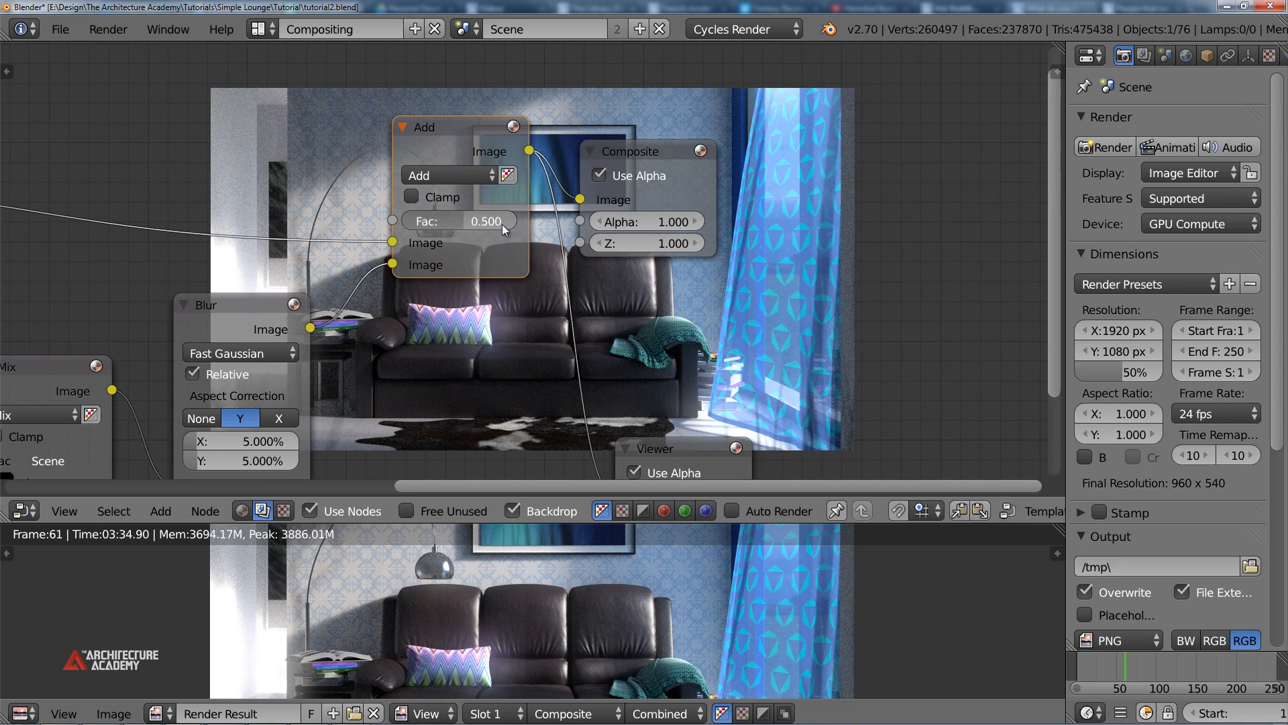
Move the Composite and Viewer nodes together farther from the Add node to make room for more nodes
middle_click_drag(502, 225, 650, 429)
scroll(644, 406, "down", 4)
middle_click_drag(500, 288, 453, 354)
scroll(652, 317, "down", 2)
left_click(529, 191)
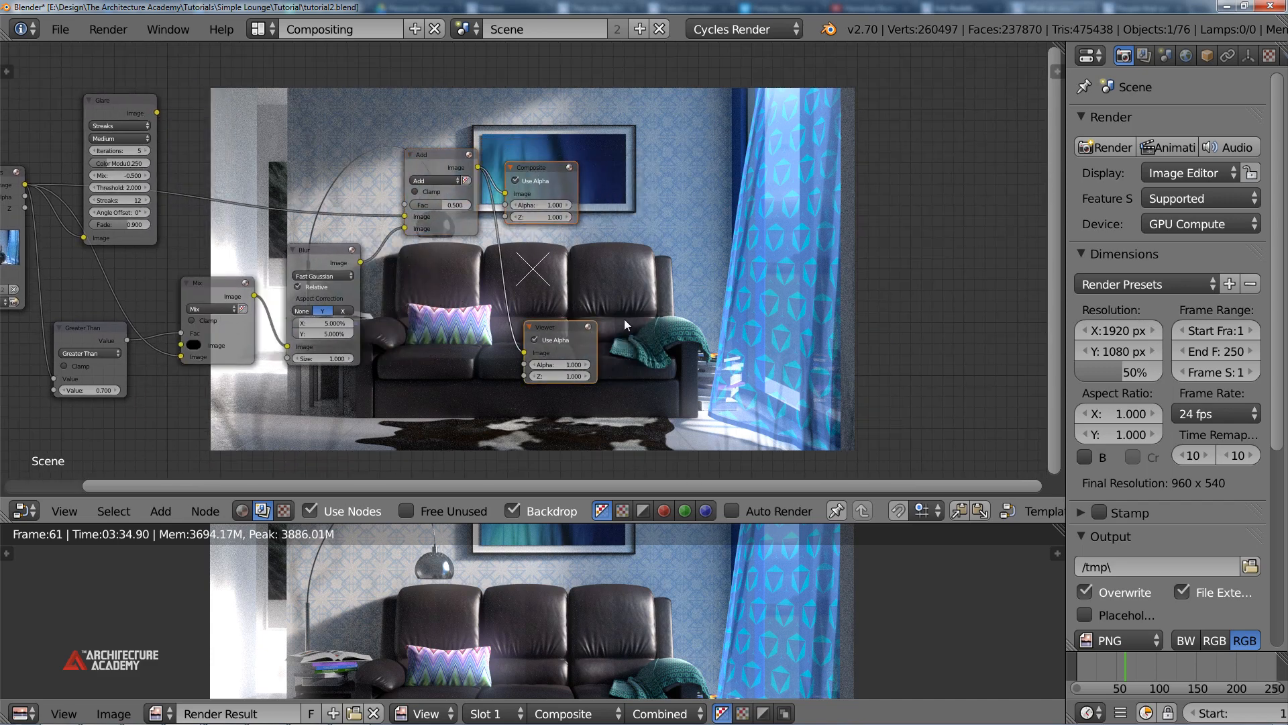
key("g")
left_click(930, 318)
Add a Lens Distortion node and place it below the Add node
middle_click_drag(638, 232, 541, 261)
scroll(541, 262, "up", 5)
key("shift+a")
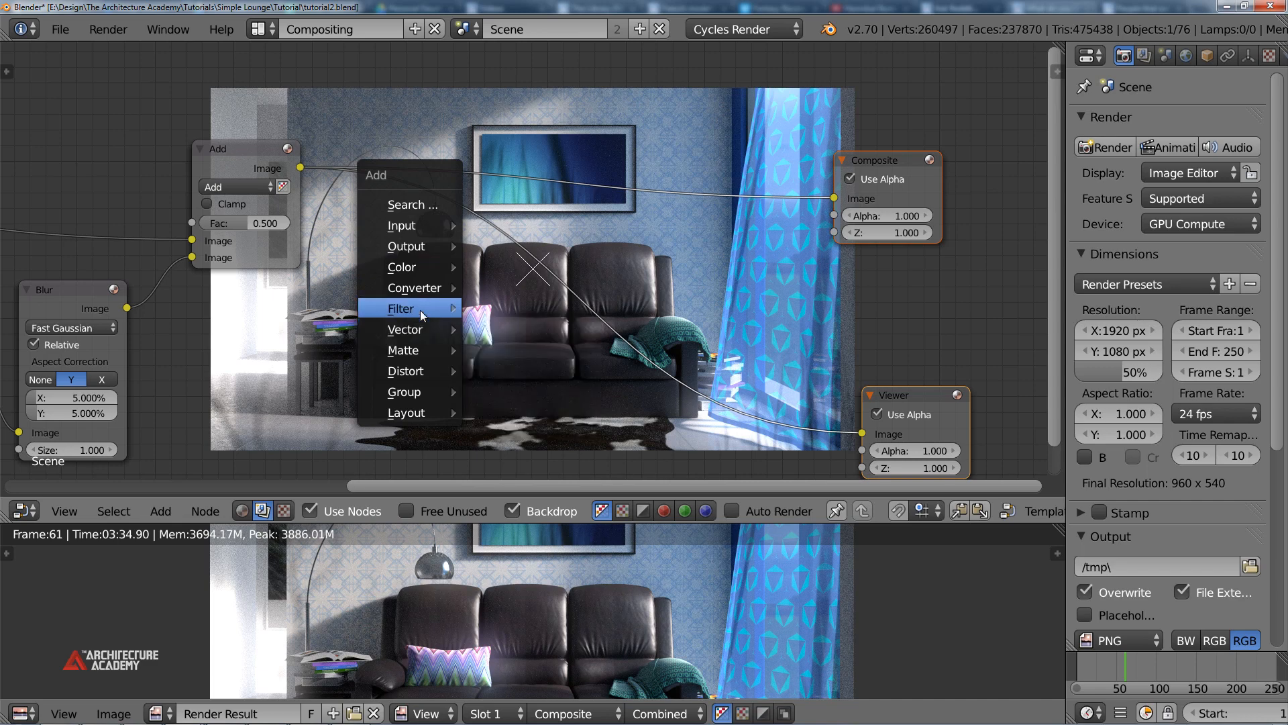
mouse_move(437, 366)
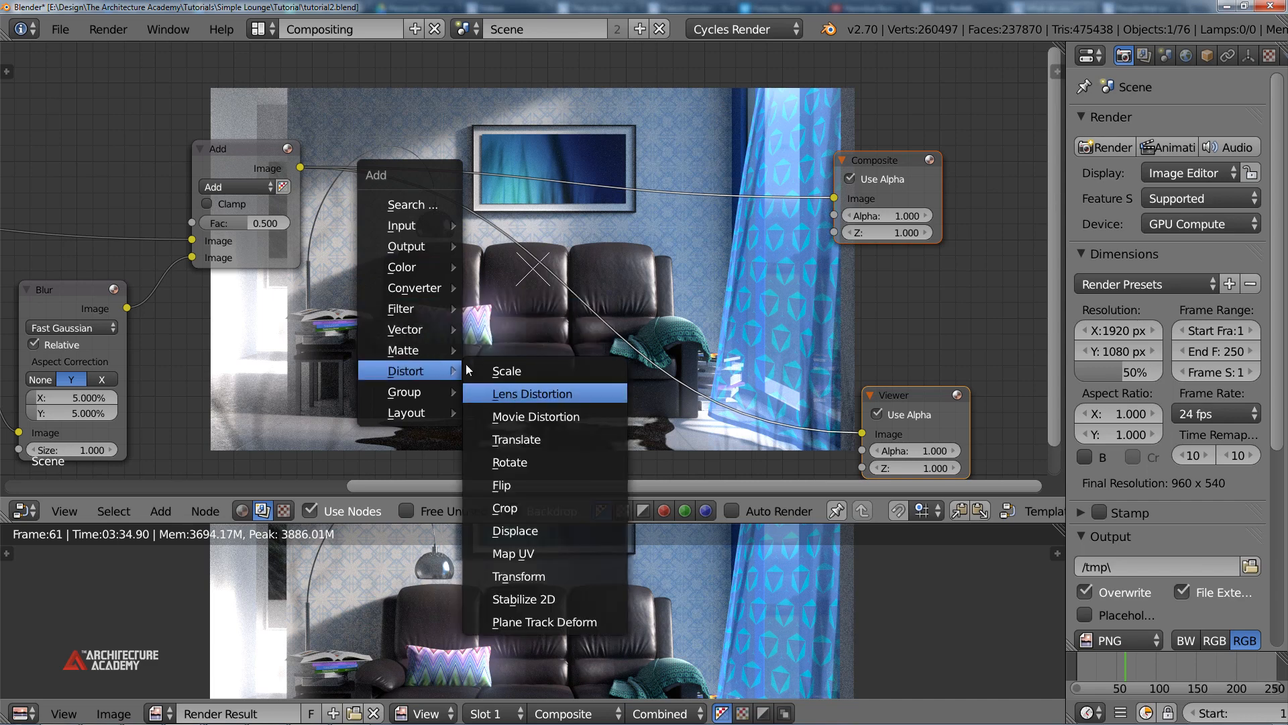
left_click(507, 391)
left_click(252, 399)
key("shift+a")
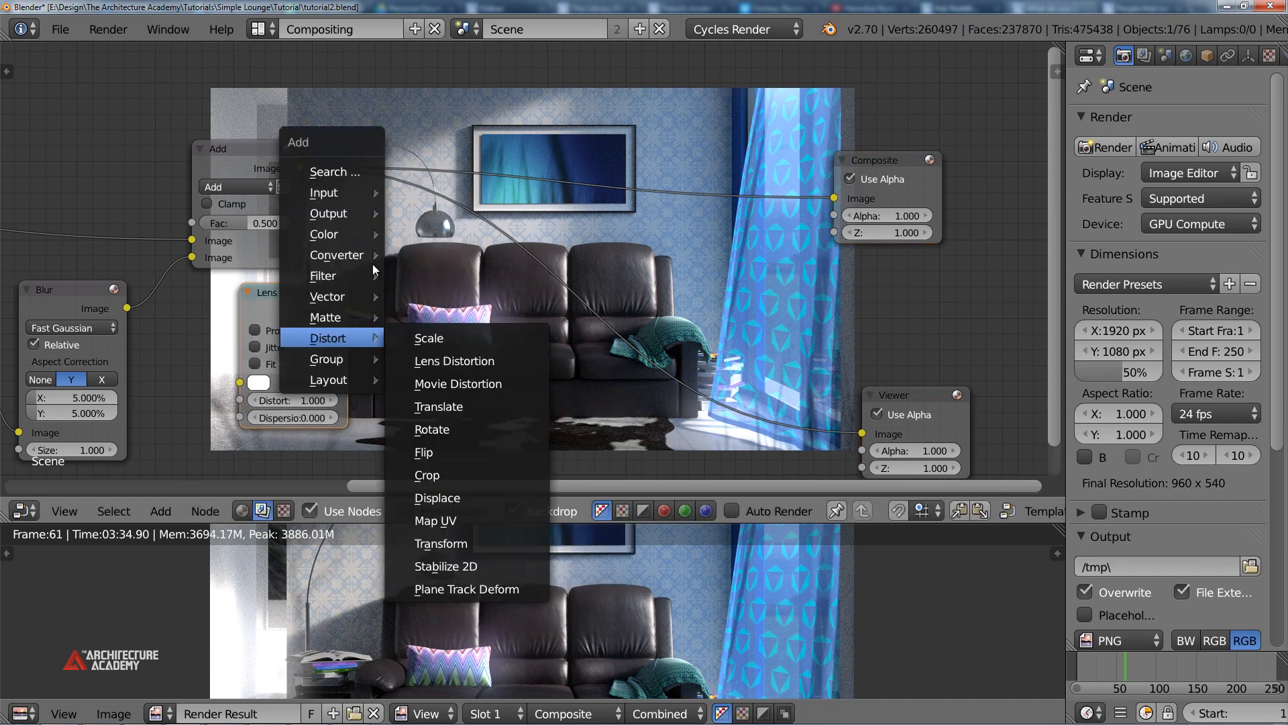
mouse_move(381, 255)
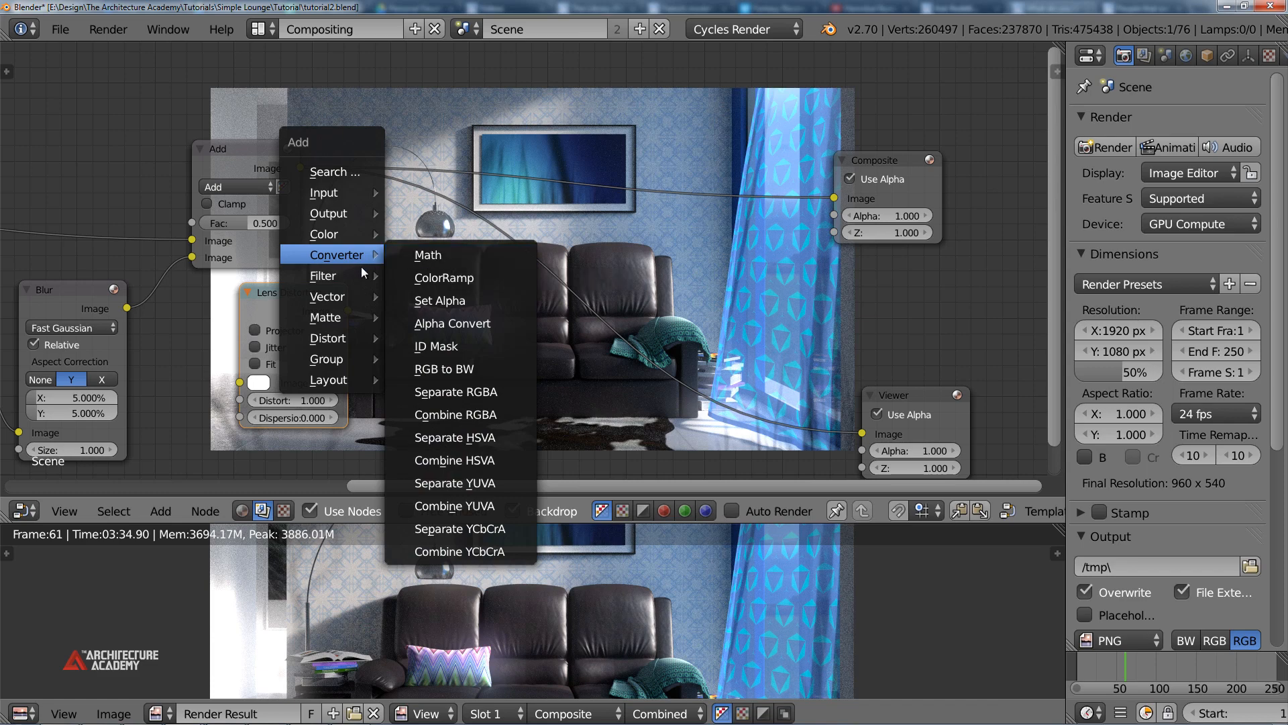
mouse_move(366, 276)
left_click(416, 279)
scroll(332, 330, "down", 2)
key("ctrl+z")
Duplicate the Blur node, place the copy beside the Lens Distortion node and feed the distortion output into it
left_click(184, 297)
key("shift+d")
left_click(436, 284)
left_click_drag(384, 300, 401, 395)
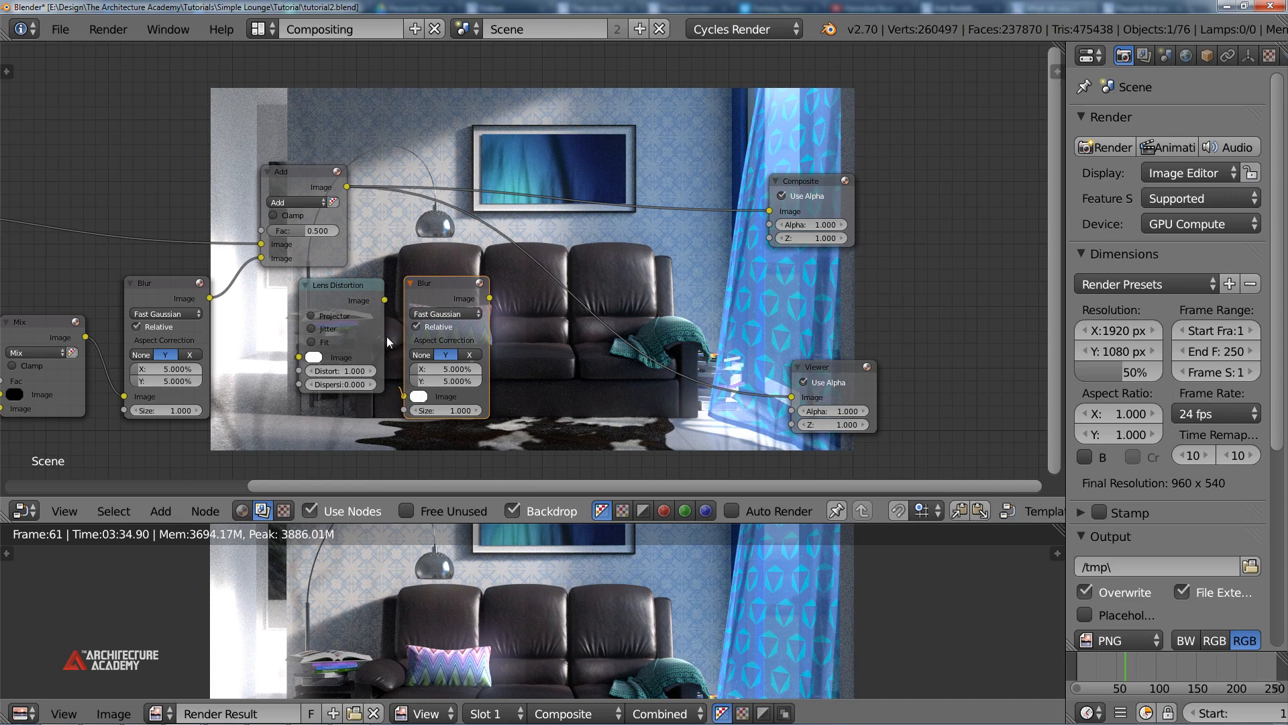
Insert a Mix node ahead of the Composite node, feed the blurred lens distortion into its second image and set it to Multiply
key("shift+a")
mouse_move(458, 205)
left_click(537, 209)
left_click_drag(487, 291, 597, 231)
left_click(631, 175)
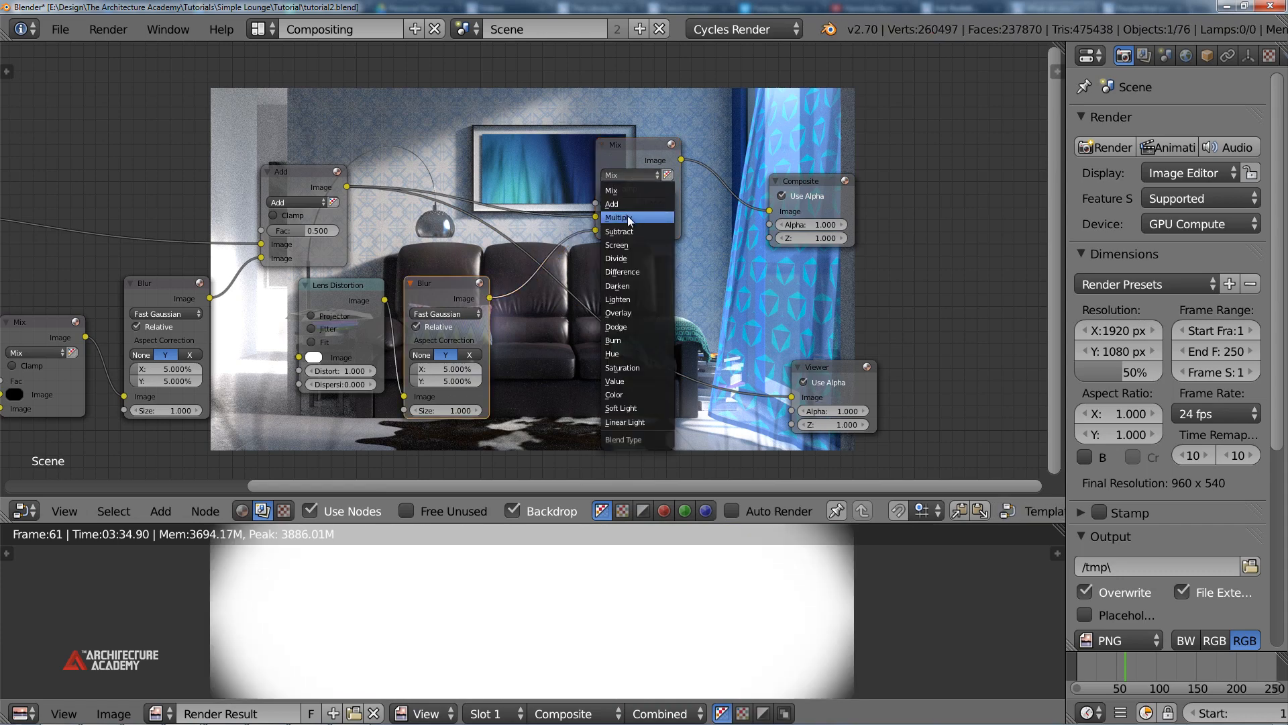
left_click(628, 215)
left_click(622, 188)
left_click(621, 188)
Preview the Multiply node in the backdrop and set its factor to 0.4
left_click(639, 150, "ctrl+shift")
middle_click_drag(667, 224, 488, 177)
left_click_drag(477, 153, 447, 153)
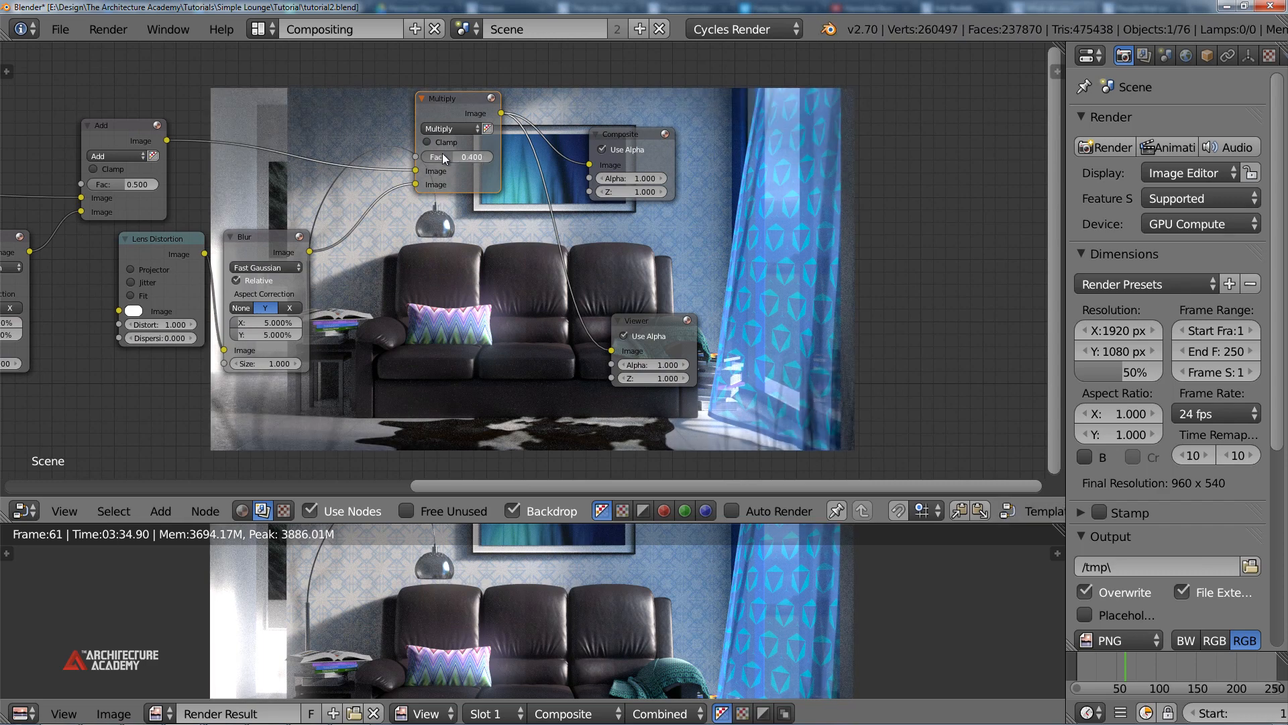
Examine the composited image in the backdrop, checking the window glow and the darkened edges without nodes covering them
middle_click_drag(743, 471, 484, 331)
middle_click_drag(624, 419, 562, 352)
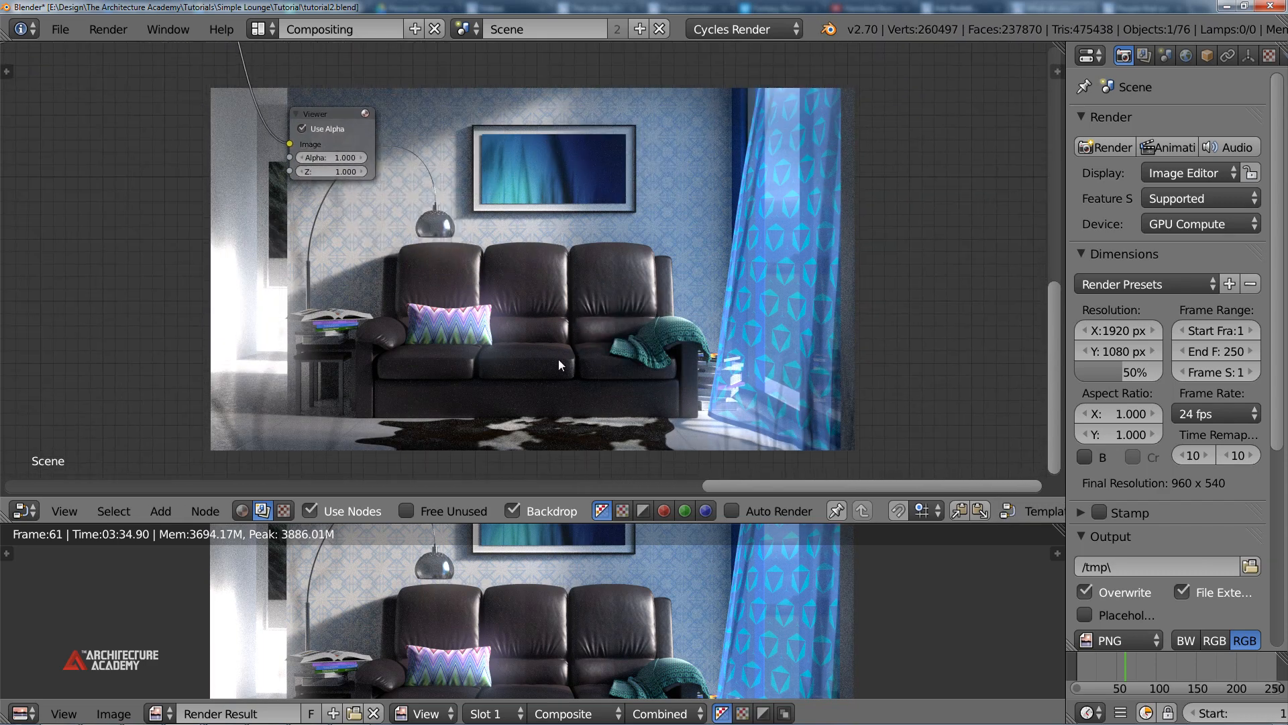
middle_click_drag(471, 302, 550, 312)
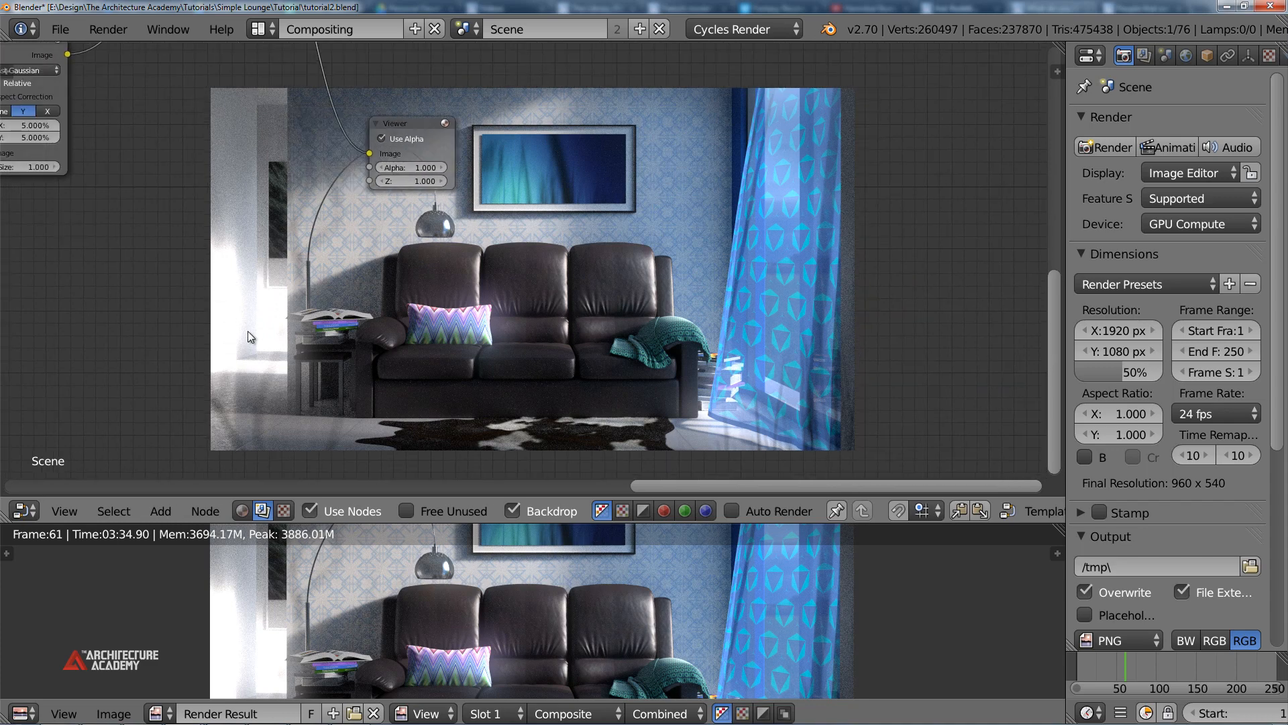
middle_click_drag(275, 343, 591, 445)
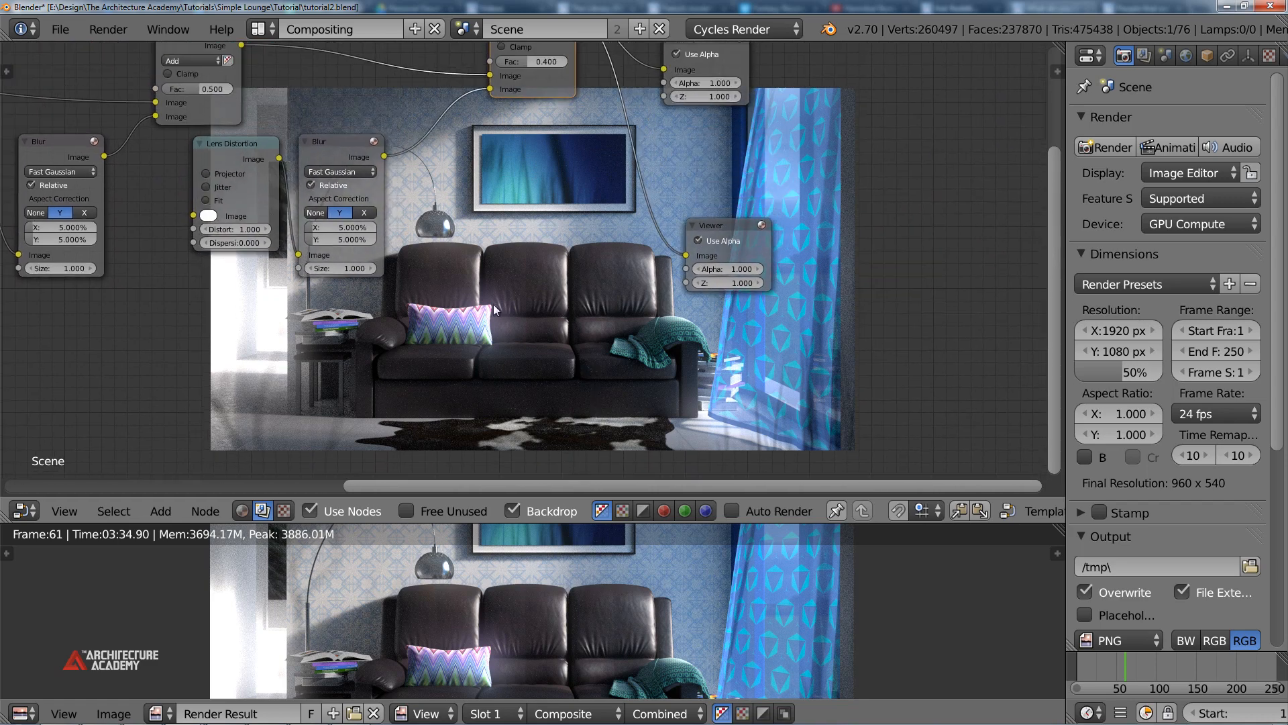
middle_click_drag(500, 305, 267, 252)
middle_click_drag(368, 308, 423, 384)
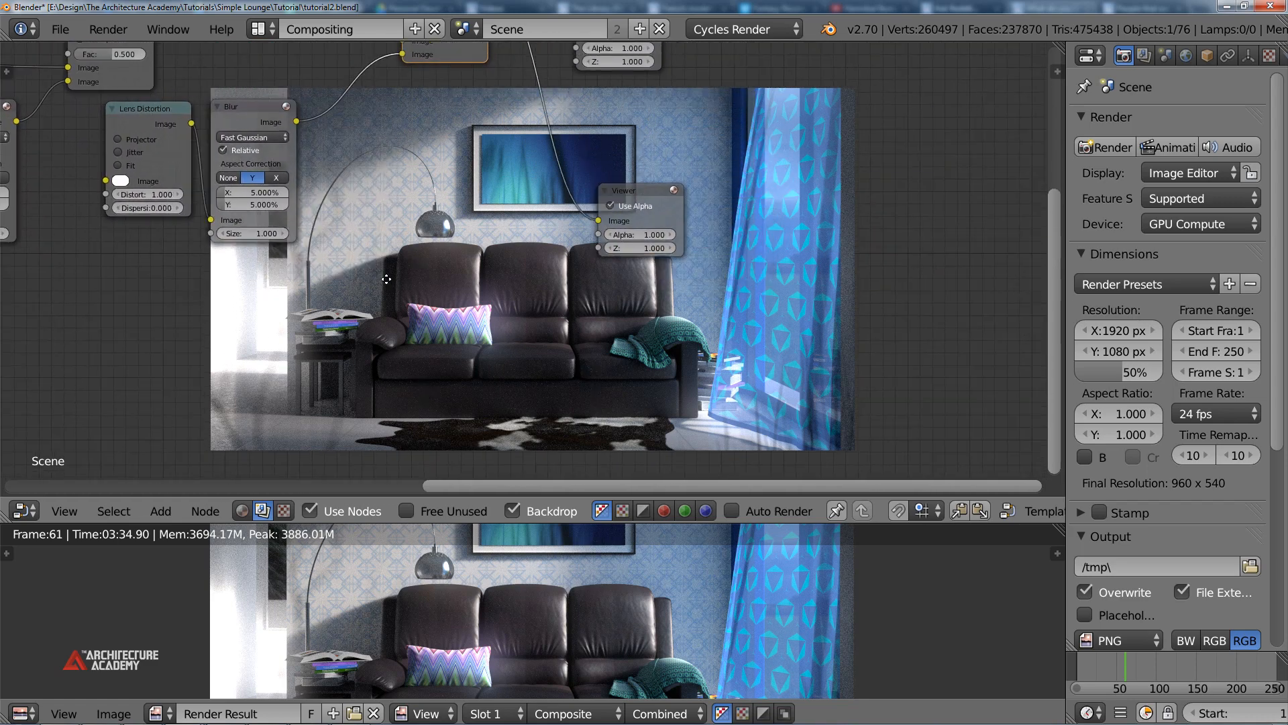
middle_click_drag(388, 276, 376, 290)
middle_click_drag(452, 252, 468, 381)
Connect the Glare node's output to the first image input of the Add node
middle_click_drag(363, 320, 876, 108)
middle_click_drag(306, 135, 648, 329)
scroll(422, 297, "down", 3)
scroll(648, 329, "up", 2)
left_click_drag(400, 100, 667, 212)
Move the Render Layers node well away from the Glare and Greater Than nodes to make room behind them
middle_click_drag(776, 385, 562, 378)
middle_click_drag(958, 349, 914, 364)
scroll(529, 318, "down", 3)
middle_click_drag(356, 266, 567, 297)
left_click_drag(364, 268, 143, 246)
middle_click_drag(302, 386, 499, 313)
scroll(512, 267, "up", 4)
key("g")
left_click(363, 312)
Add a Tonemap node below the Render Layers node, feed the rendered image into it and preview it in the backdrop
key("shift+a")
mouse_move(367, 307)
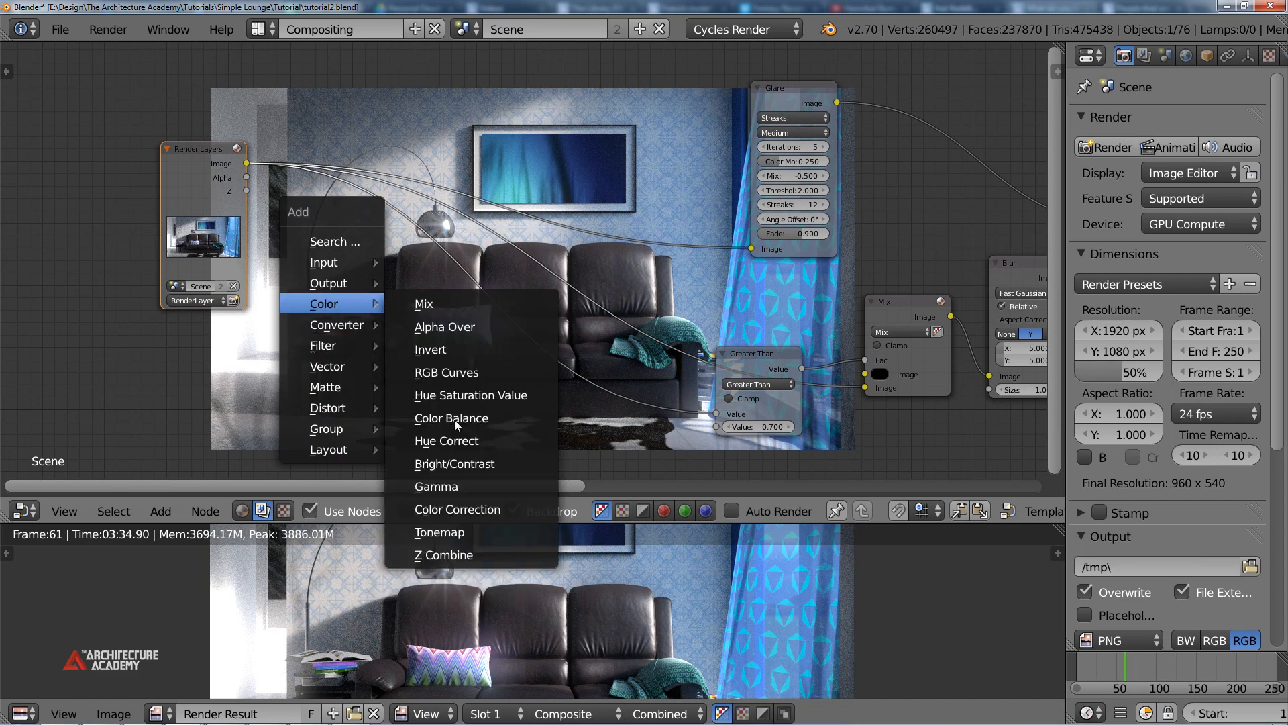
left_click(444, 531)
left_click(320, 284)
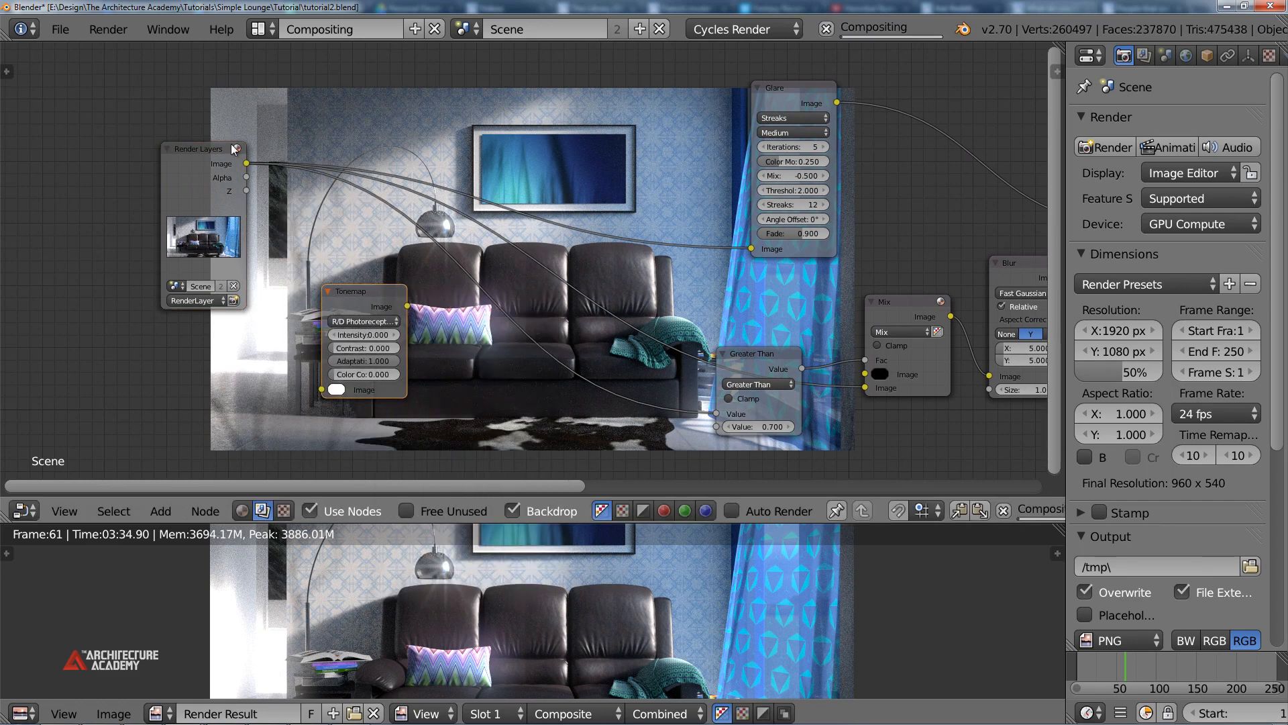
left_click_drag(246, 164, 334, 388)
left_click(360, 293, "ctrl+shift")
Set the Tonemap node's intensity to 0.610 and its contrast to 0.276
middle_click_drag(475, 325, 423, 167)
scroll(423, 167, "up", 2)
left_click_drag(315, 255, 392, 259)
left_click_drag(355, 274, 726, 279)
middle_click_drag(424, 317, 333, 194)
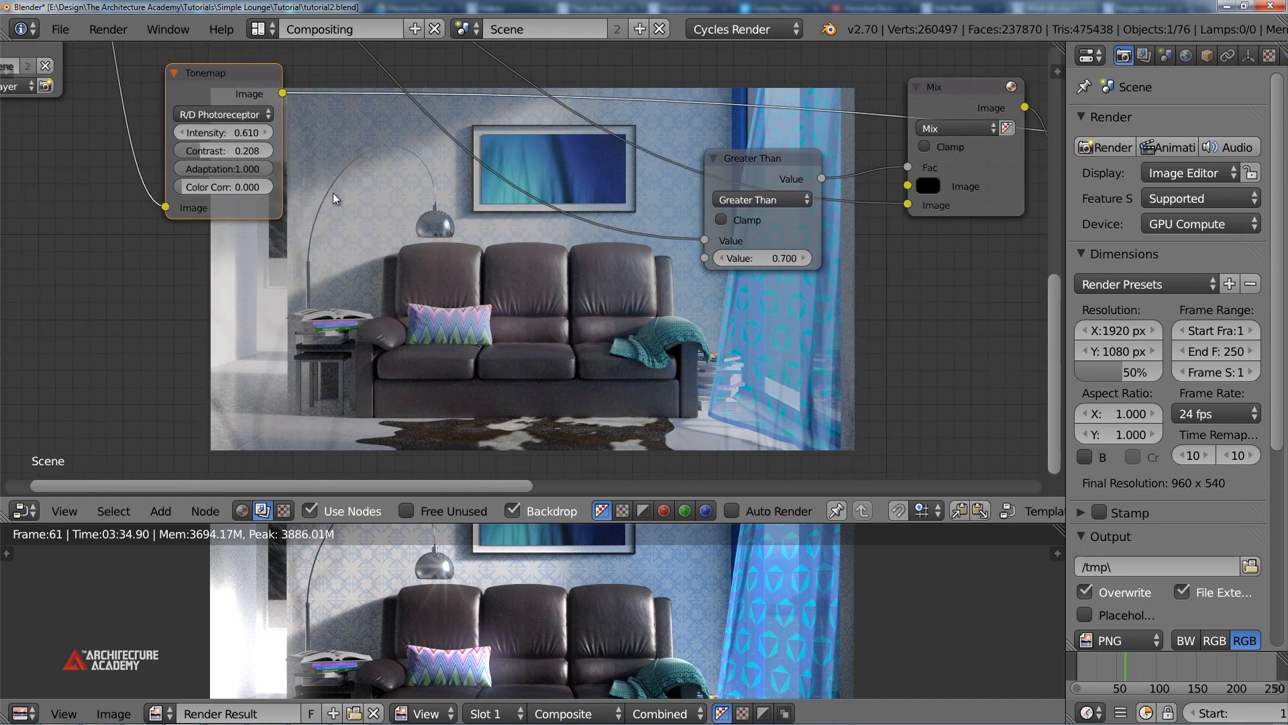
left_click_drag(263, 157, 385, 160)
Insert a Mix node between the Render Layers and Glare nodes and connect the Tonemap output to its second image
middle_click_drag(384, 161, 332, 239)
scroll(456, 282, "down", 4)
key("shift+a")
mouse_move(328, 236)
left_click(391, 240)
left_click(531, 170)
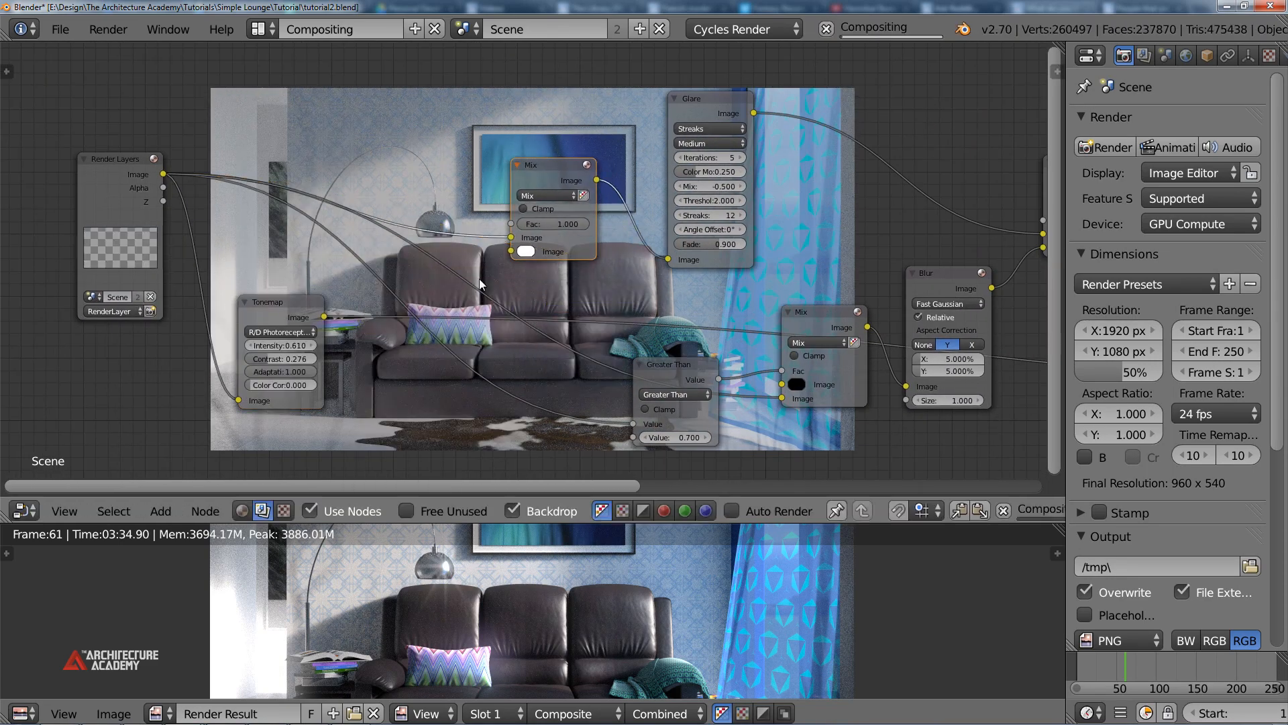
left_click_drag(510, 240, 511, 251)
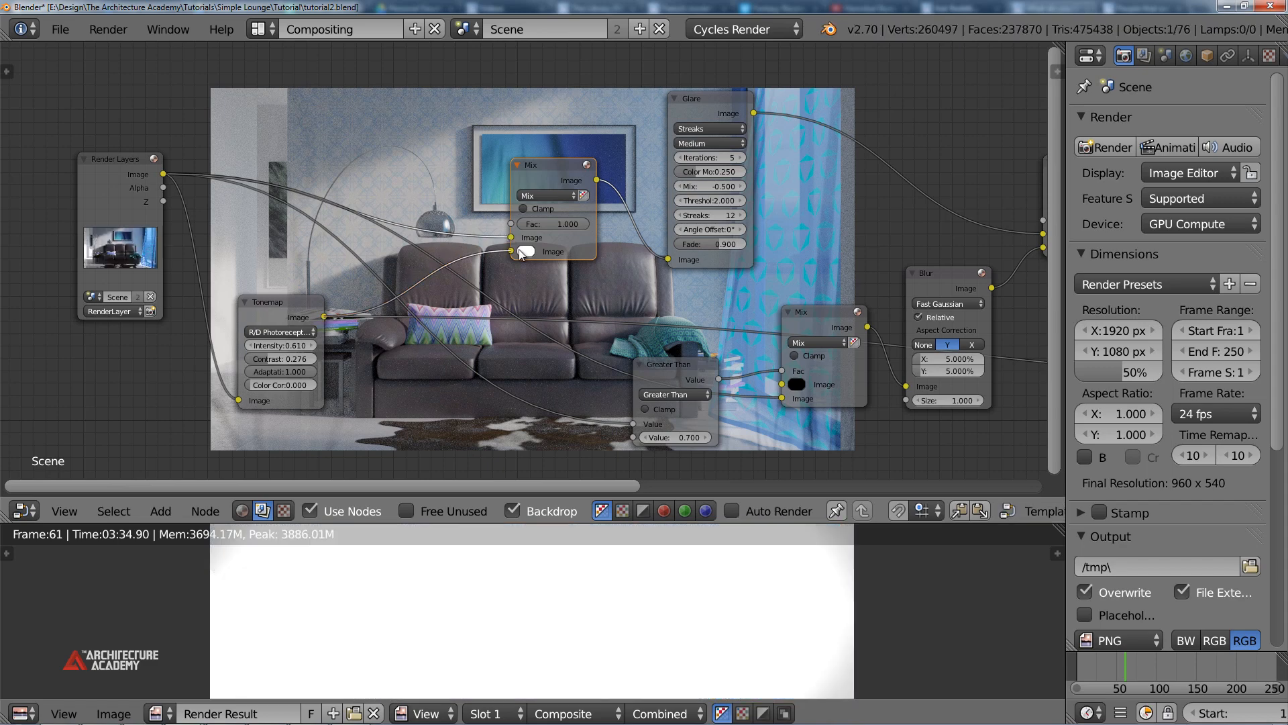
Set the new Mix node to Overlay, with the Tonemap output as first image and the original render as second
left_click(545, 196)
left_click(549, 332)
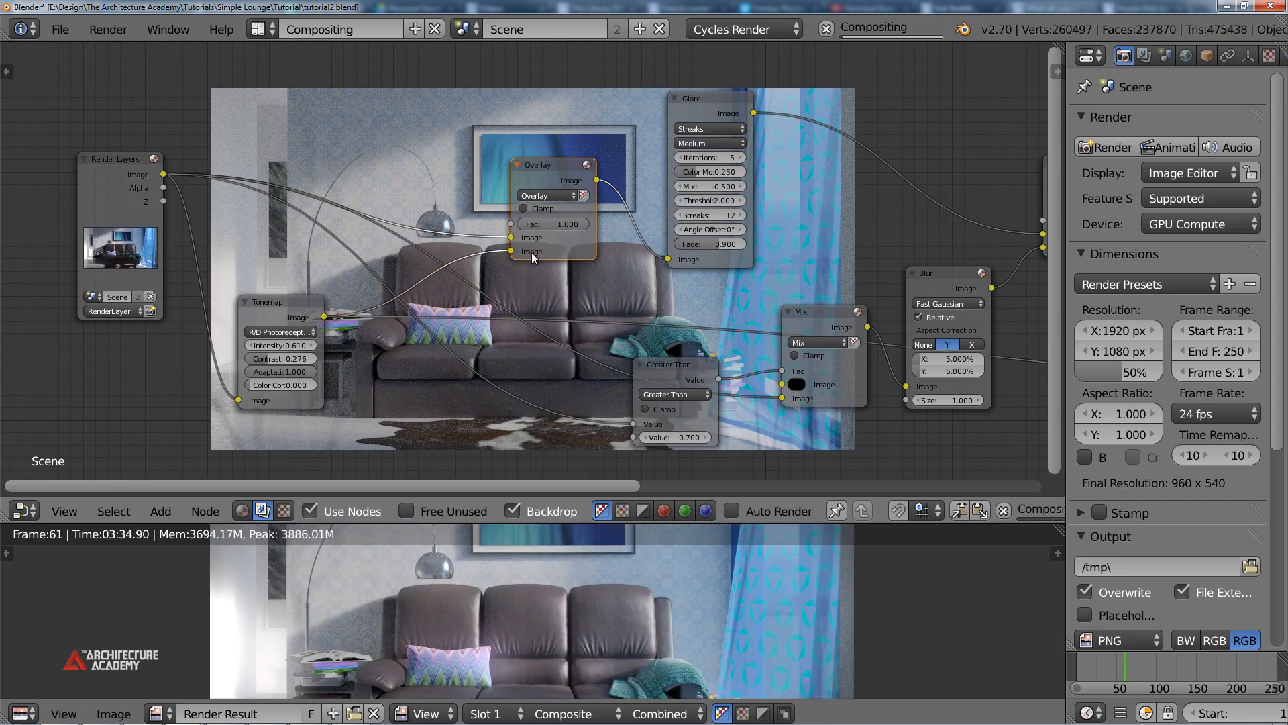
left_click_drag(504, 240, 510, 239)
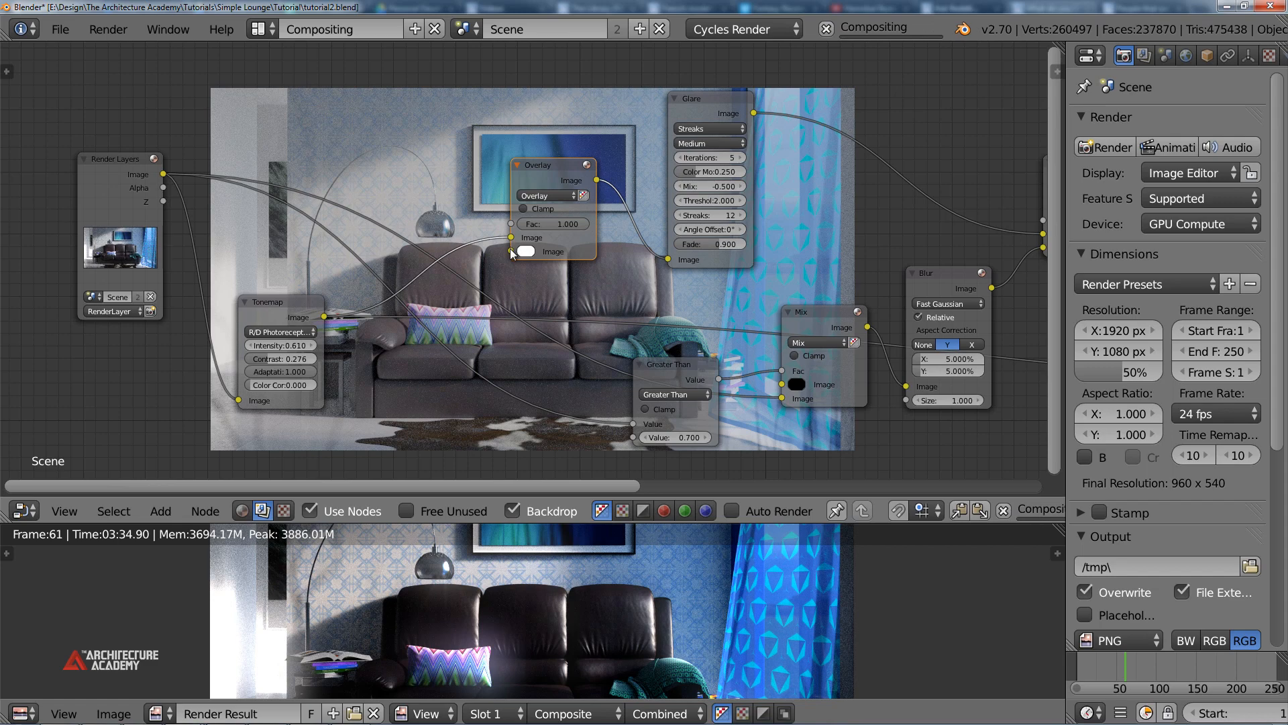
left_click_drag(179, 179, 167, 175)
Set the Overlay node's factor to 0.4
scroll(425, 255, "up", 3)
middle_click_drag(418, 317, 502, 182)
left_click_drag(502, 182, 448, 178)
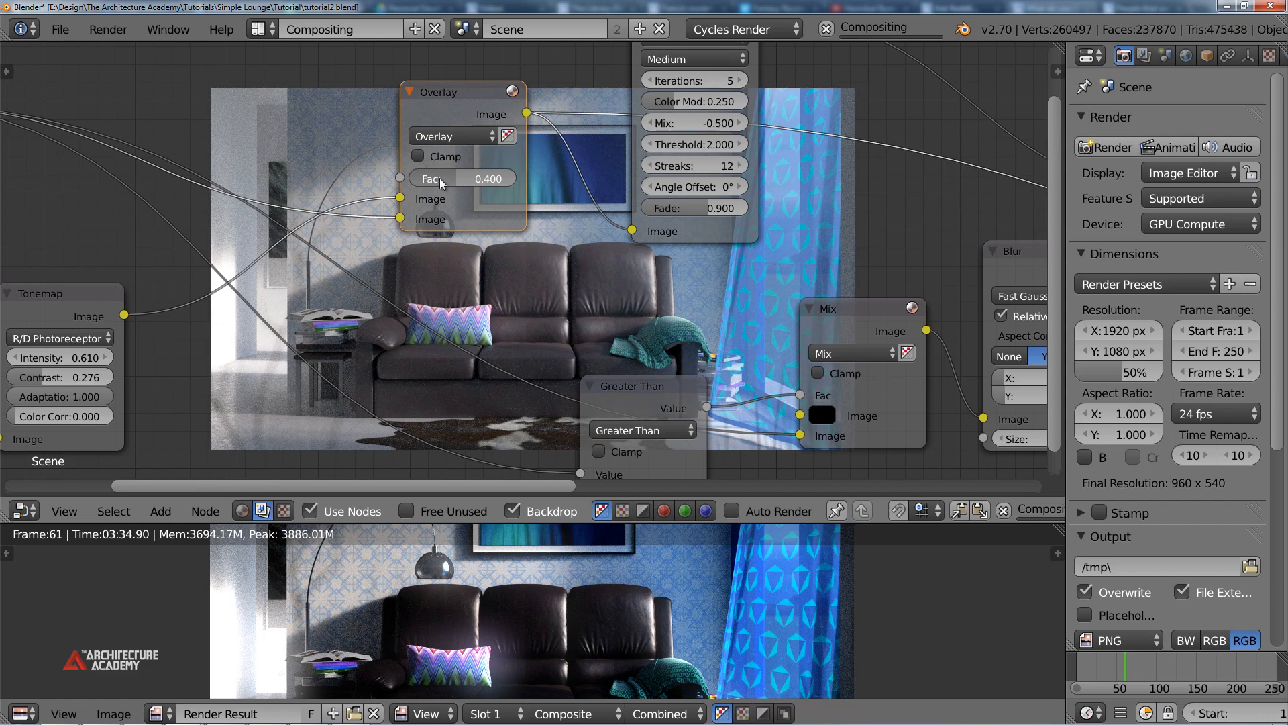
left_click_drag(442, 178, 436, 178)
Compare the unprocessed render with the Overlay node's result by previewing the Overlay node in the backdrop
middle_click_drag(865, 376, 893, 228)
scroll(401, 366, "down", 3)
middle_click_drag(475, 433, 530, 372)
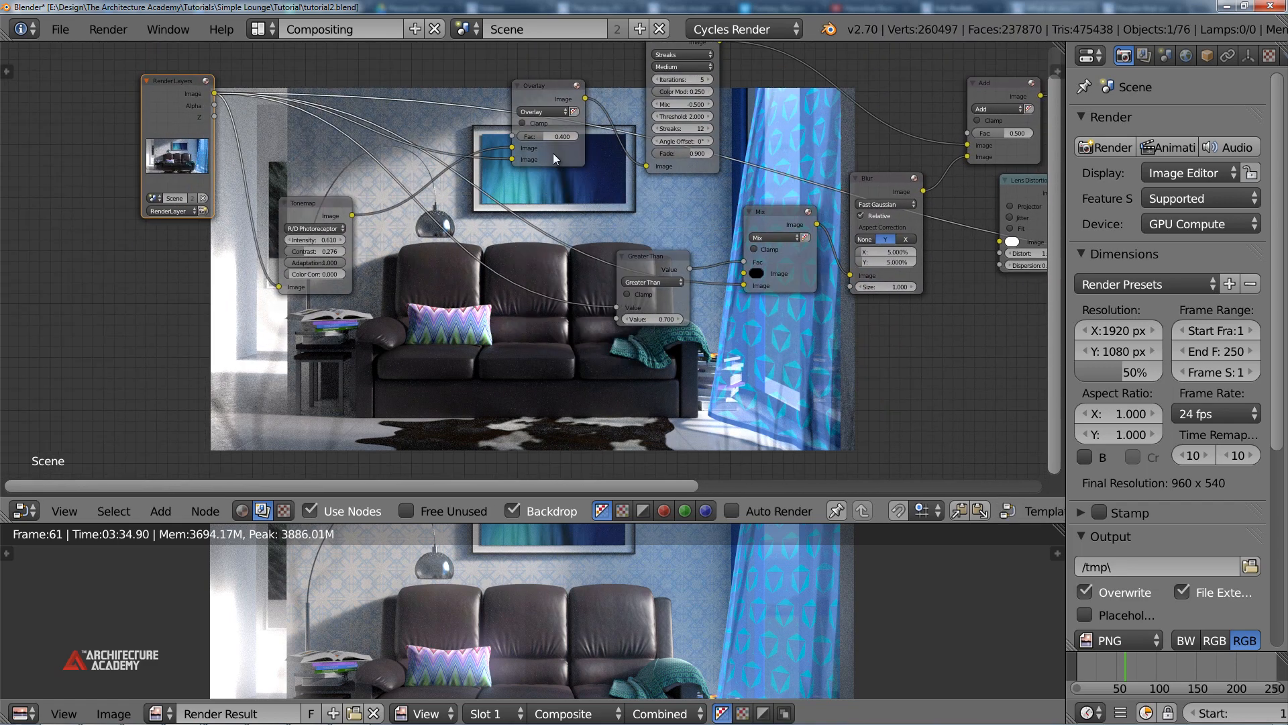
left_click(538, 88, "ctrl+shift")
middle_click_drag(579, 167, 558, 211)
scroll(559, 211, "up", 1)
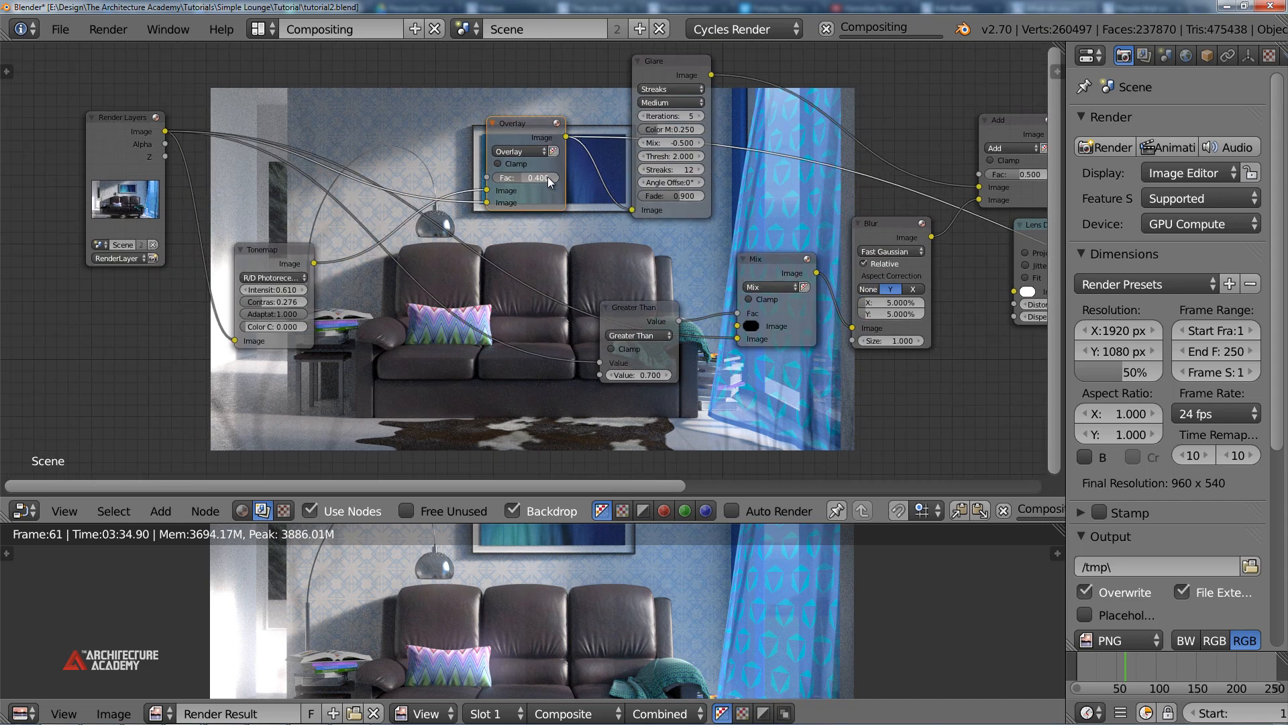
Set the Overlay node's factor to 0.5 and compare its result with the unprocessed render in the backdrop
left_click(555, 178)
left_click(138, 200, "ctrl+shift")
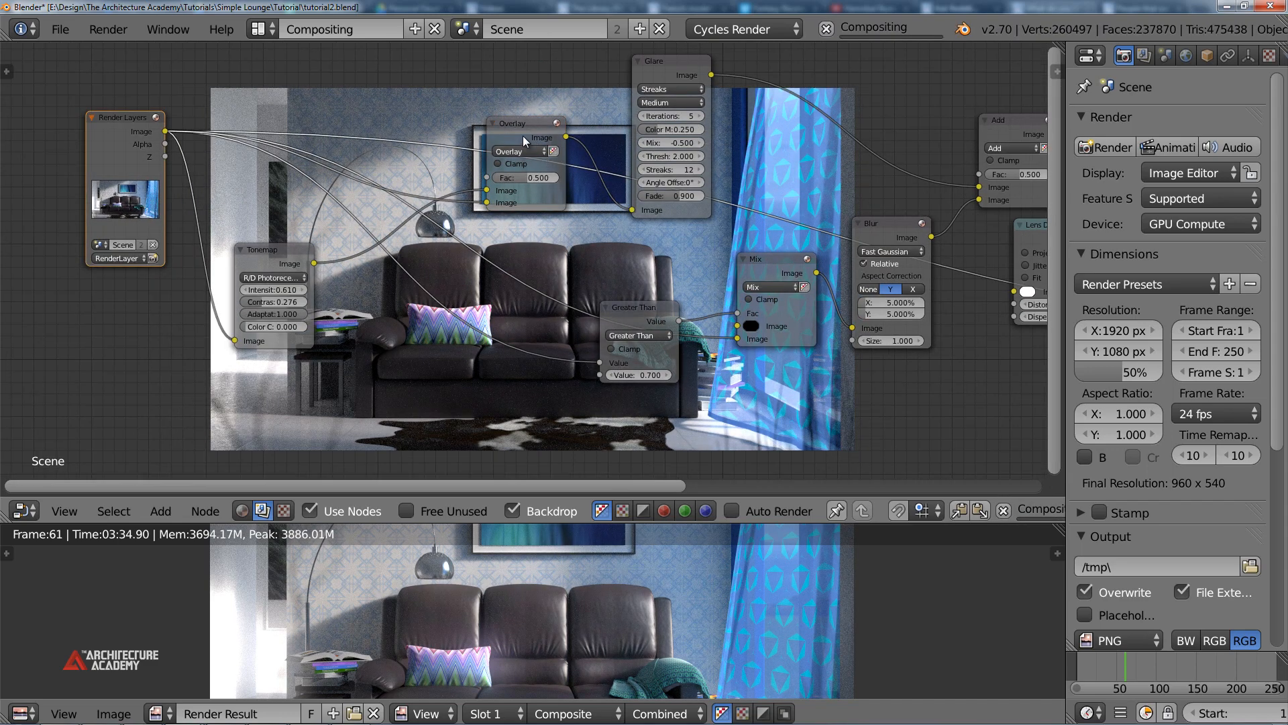
left_click(524, 140, "ctrl+shift")
Preview the Multiply node's result and move the Composite and Viewer nodes away from it to free space for another node
middle_click_drag(634, 289, 455, 154)
middle_click_drag(749, 269, 553, 255)
scroll(552, 254, "down", 3)
middle_click_drag(445, 106, 167, 203)
middle_click_drag(643, 163, 504, 203)
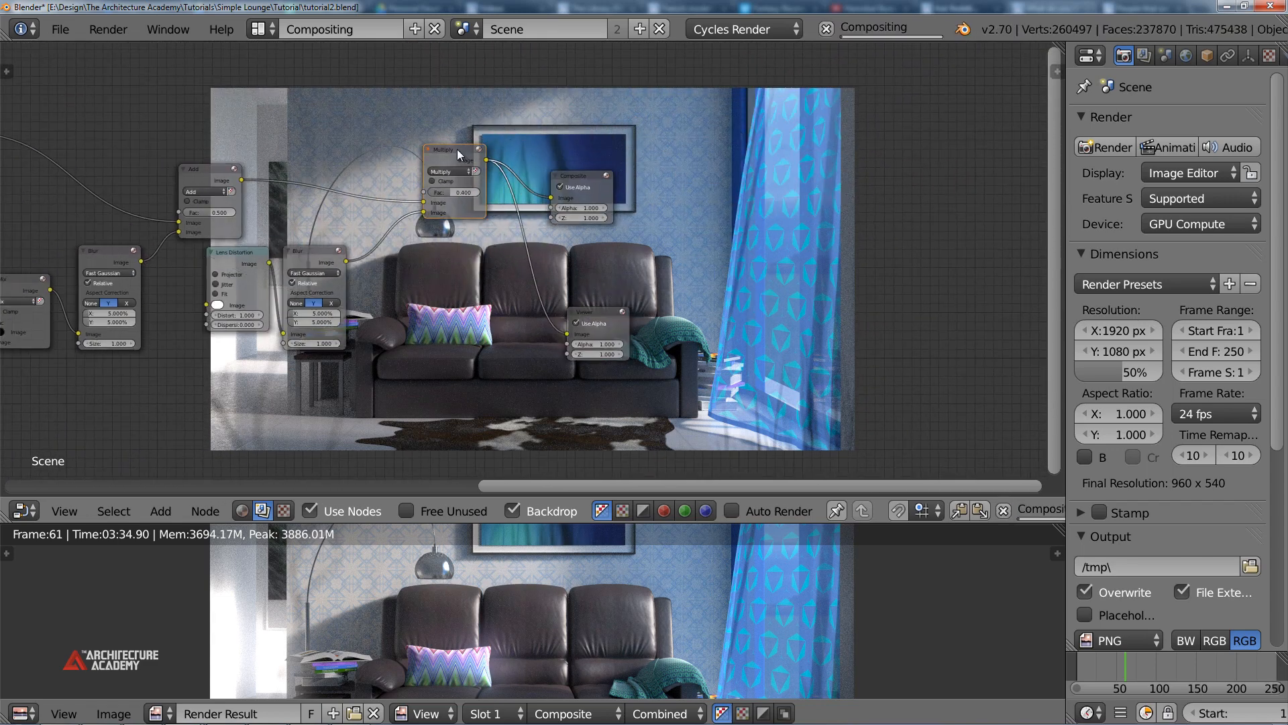
middle_click_drag(610, 299, 445, 307)
left_click(446, 307)
left_click(436, 171, "shift")
left_click_drag(436, 171, 767, 183)
Insert a Color Balance node between the Multiply node and the Composite and Viewer nodes
key("shift+a")
mouse_move(534, 226)
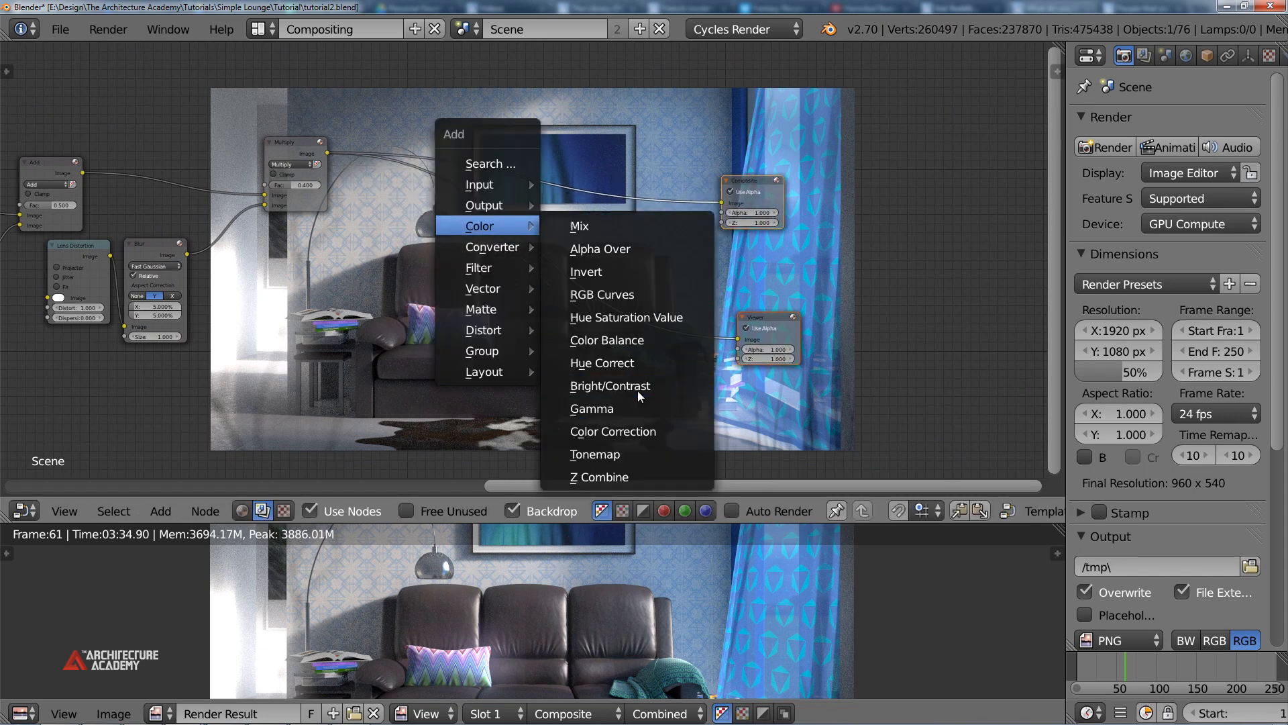
left_click(607, 340)
left_click_drag(580, 208, 721, 203)
Tint the Color Balance node's gamma slightly toward blue
scroll(526, 261, "up", 2)
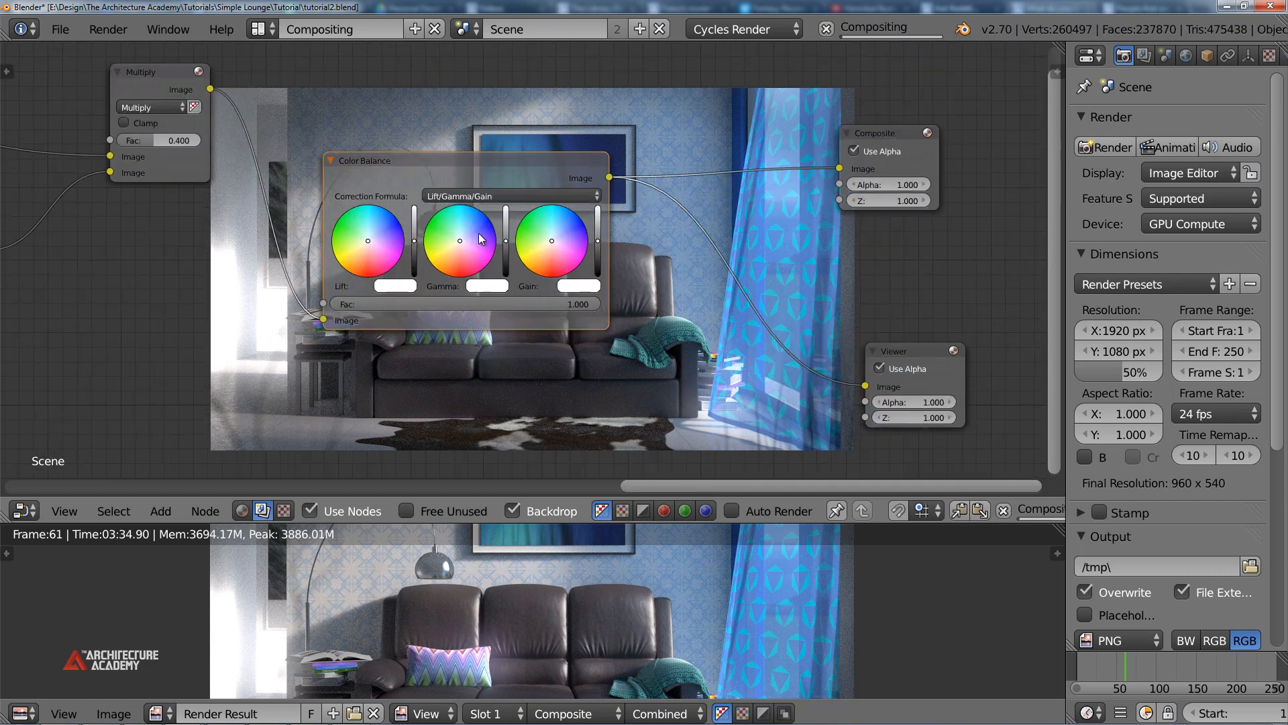
scroll(528, 260, "up", 4)
middle_click_drag(445, 223, 338, 160)
left_click(337, 159)
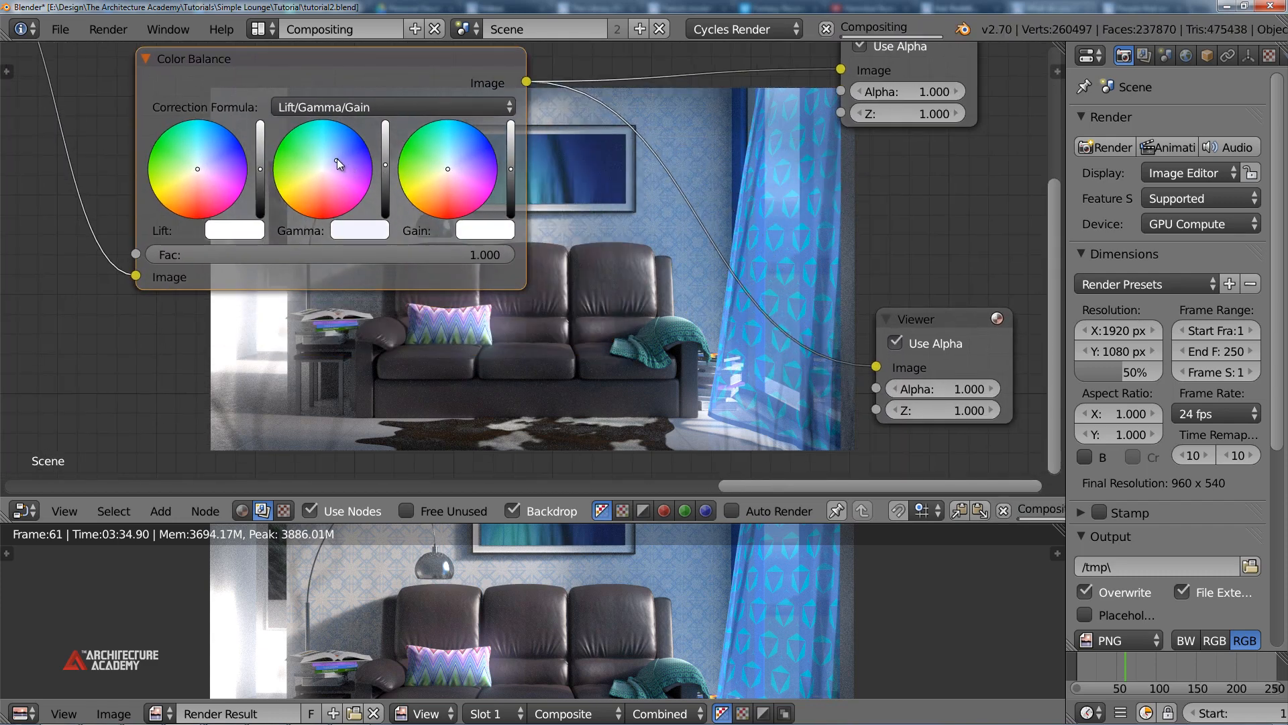
Shift the Color Balance node's gain slightly toward yellow
middle_click_drag(715, 277, 710, 338)
scroll(534, 268, "up", 5)
middle_click_drag(412, 227, 506, 194)
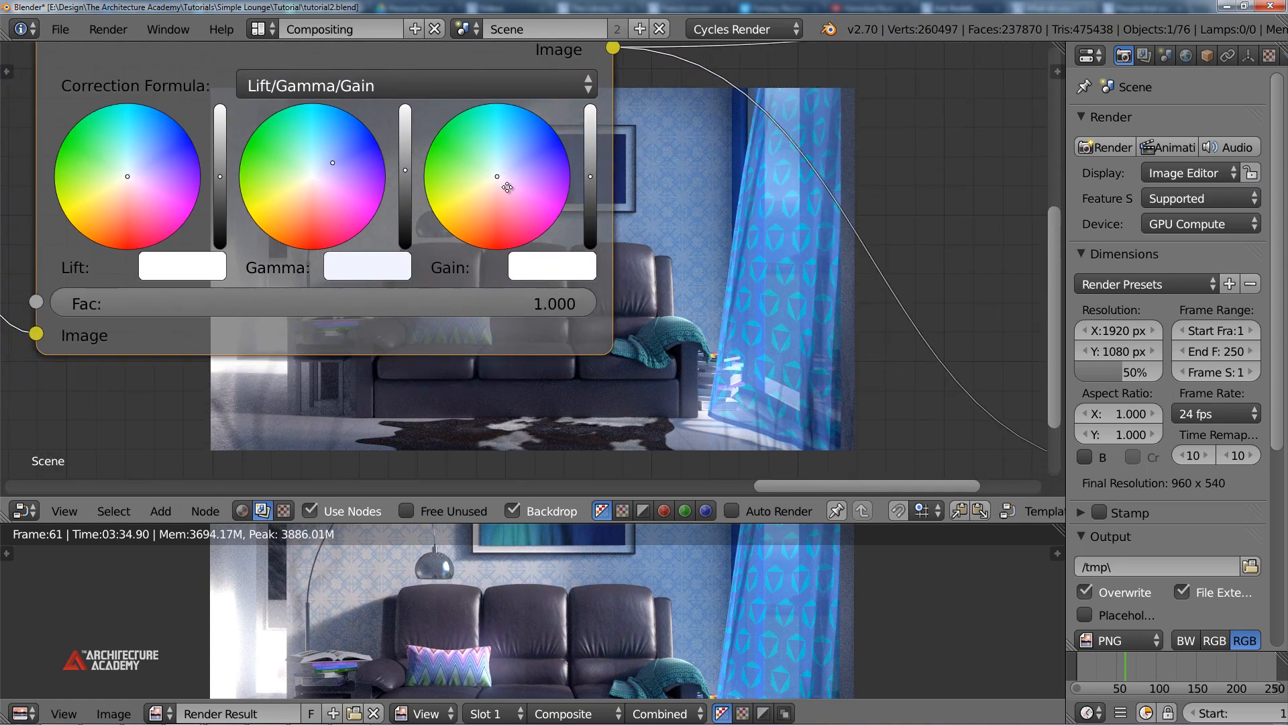
left_click(487, 183)
Tint the Color Balance node's lift a faint pink with hue 0.957 and saturation 0.020
middle_click_drag(508, 388, 475, 286)
left_click(407, 215)
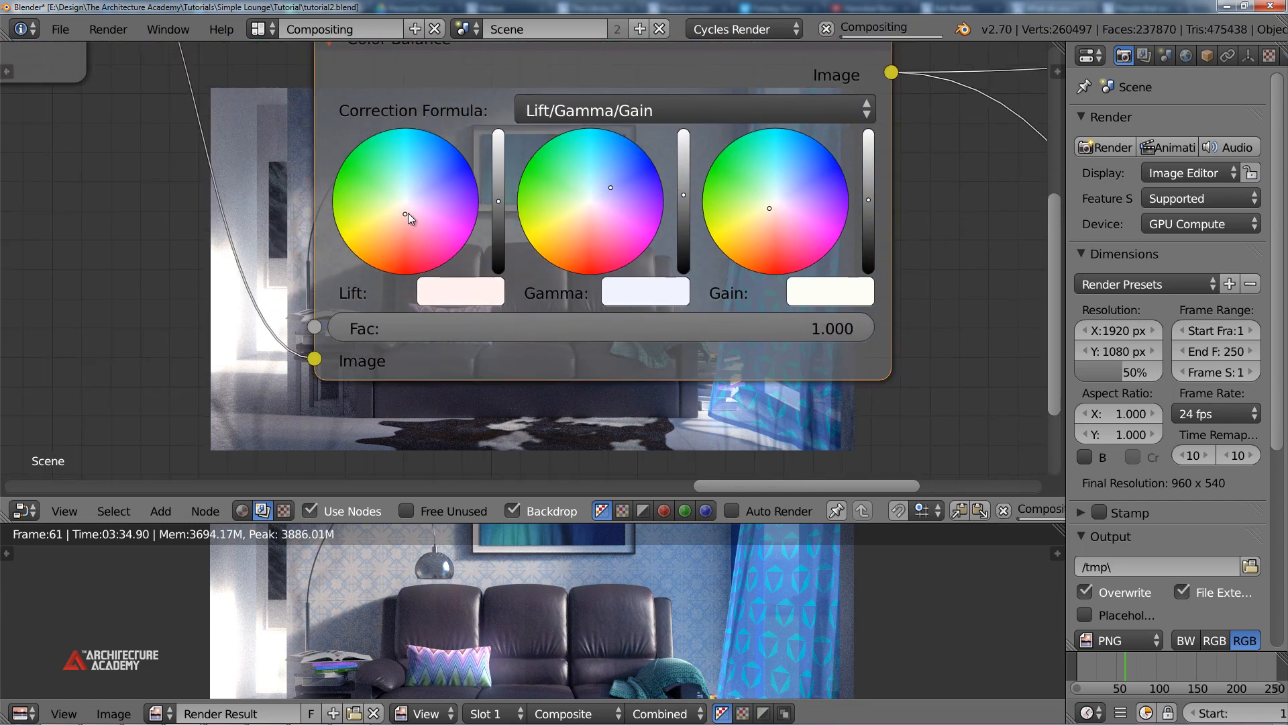
middle_click_drag(628, 317, 578, 174)
middle_click_drag(339, 52, 450, 270)
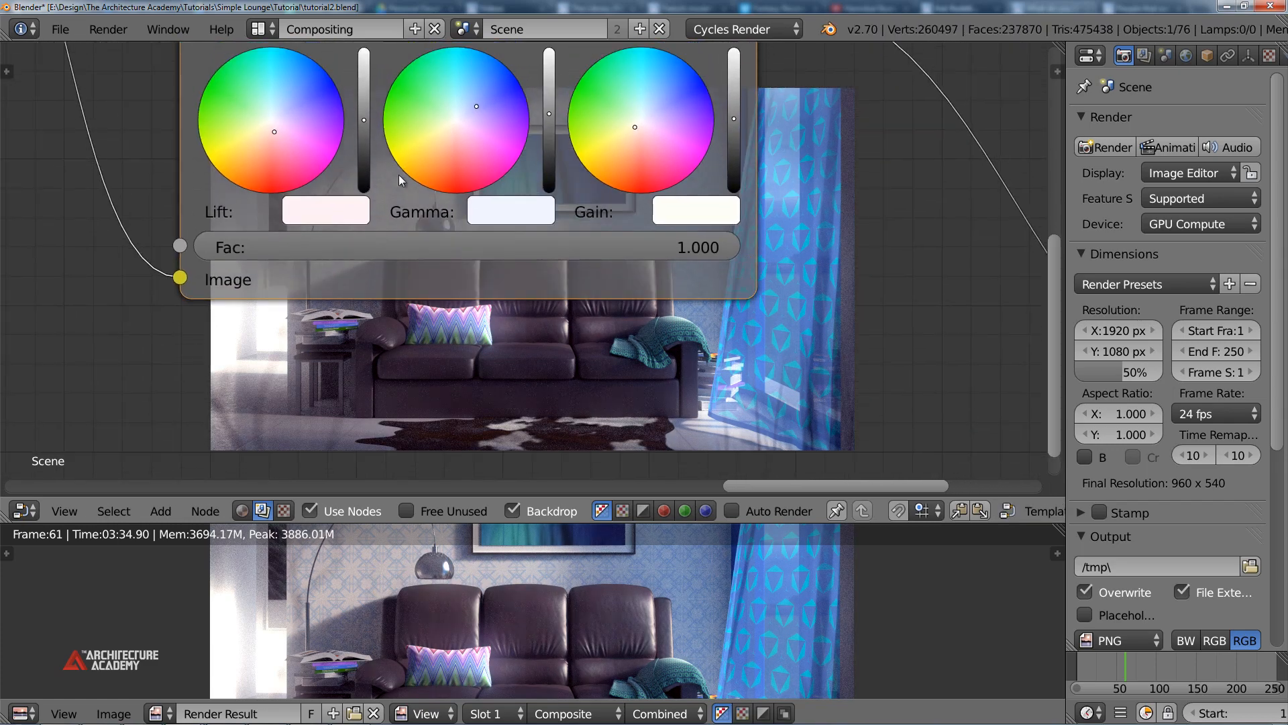
left_click(352, 207)
left_click_drag(340, 552, 331, 542)
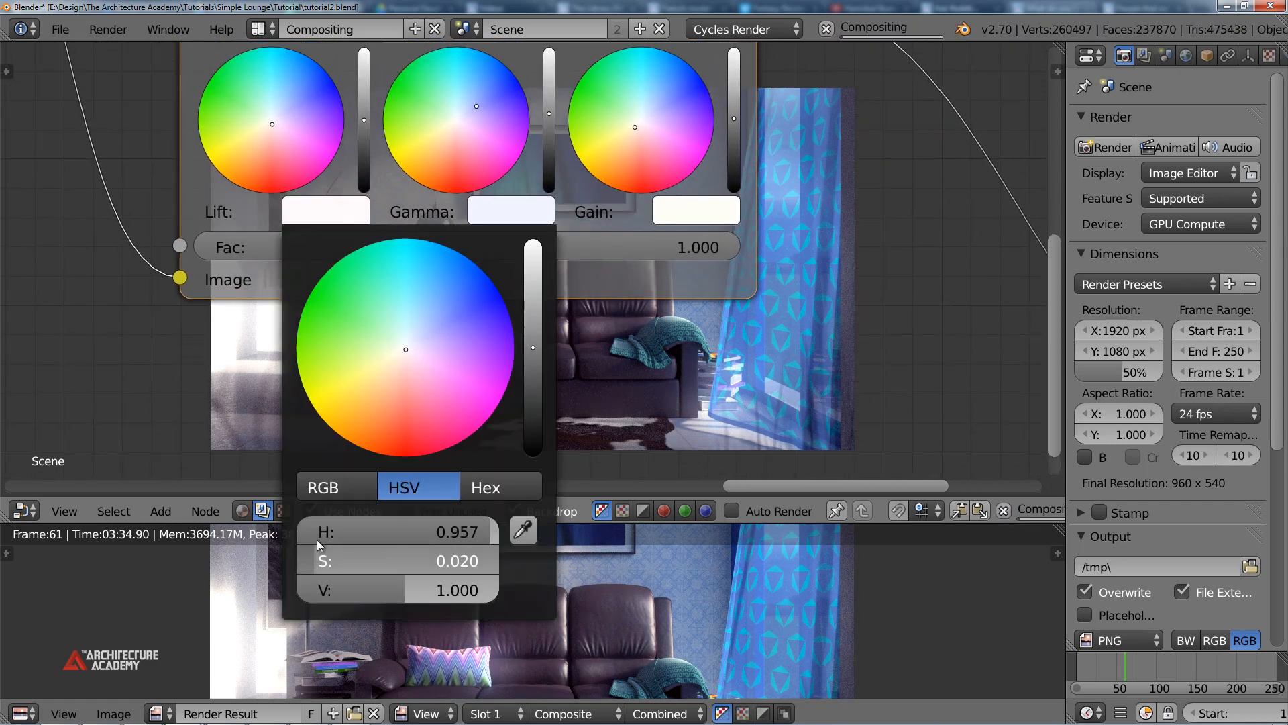
Inspect the colour-balanced render in the unobstructed backdrop and switch to Photoshop to view final.png
middle_click_drag(778, 443, 578, 198)
scroll(577, 198, "down", 3)
middle_click_drag(511, 293, 421, 148)
scroll(412, 120, "up", 1, "ctrl")
middle_click_drag(710, 291, 642, 230)
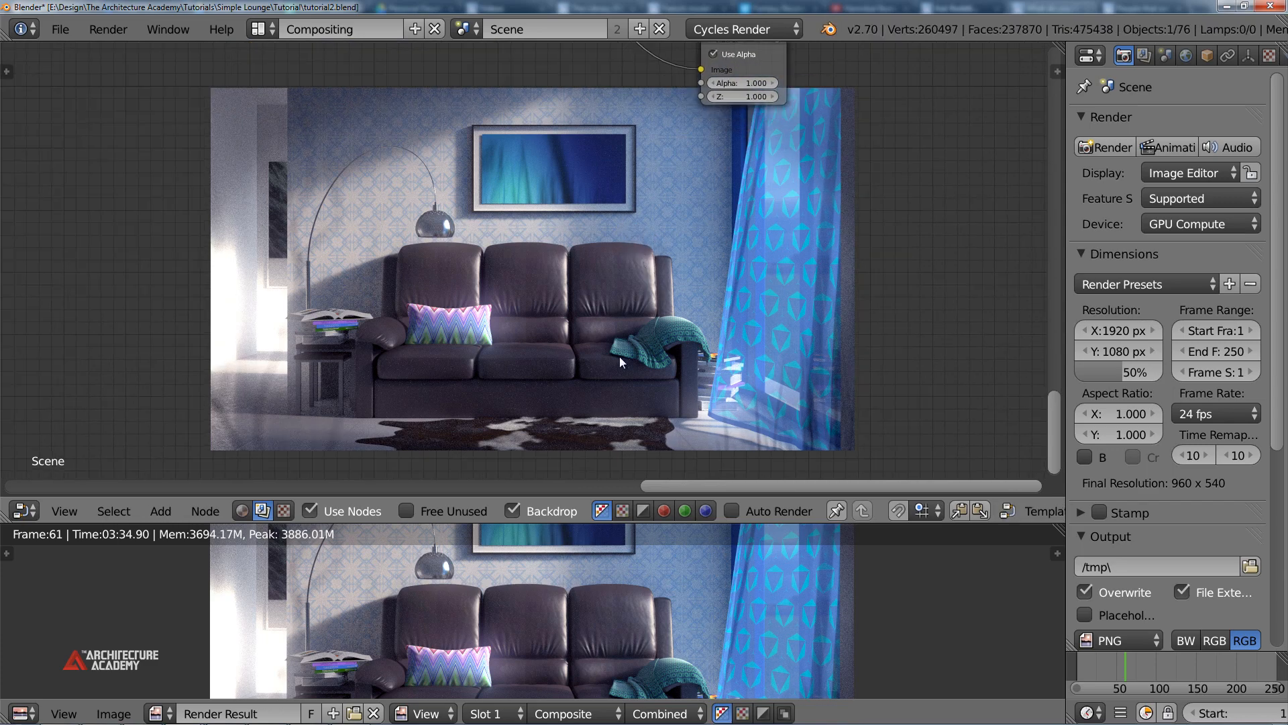
middle_click_drag(540, 479, 652, 436)
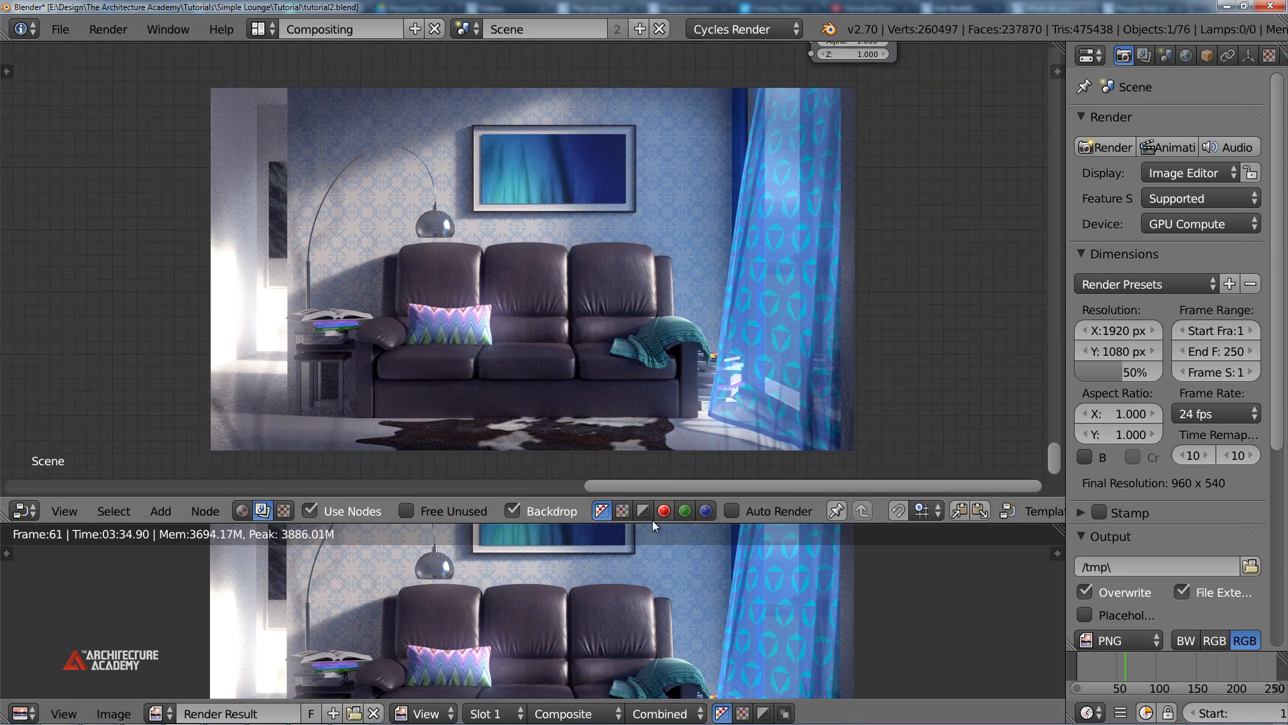
mouse_move(344, 719)
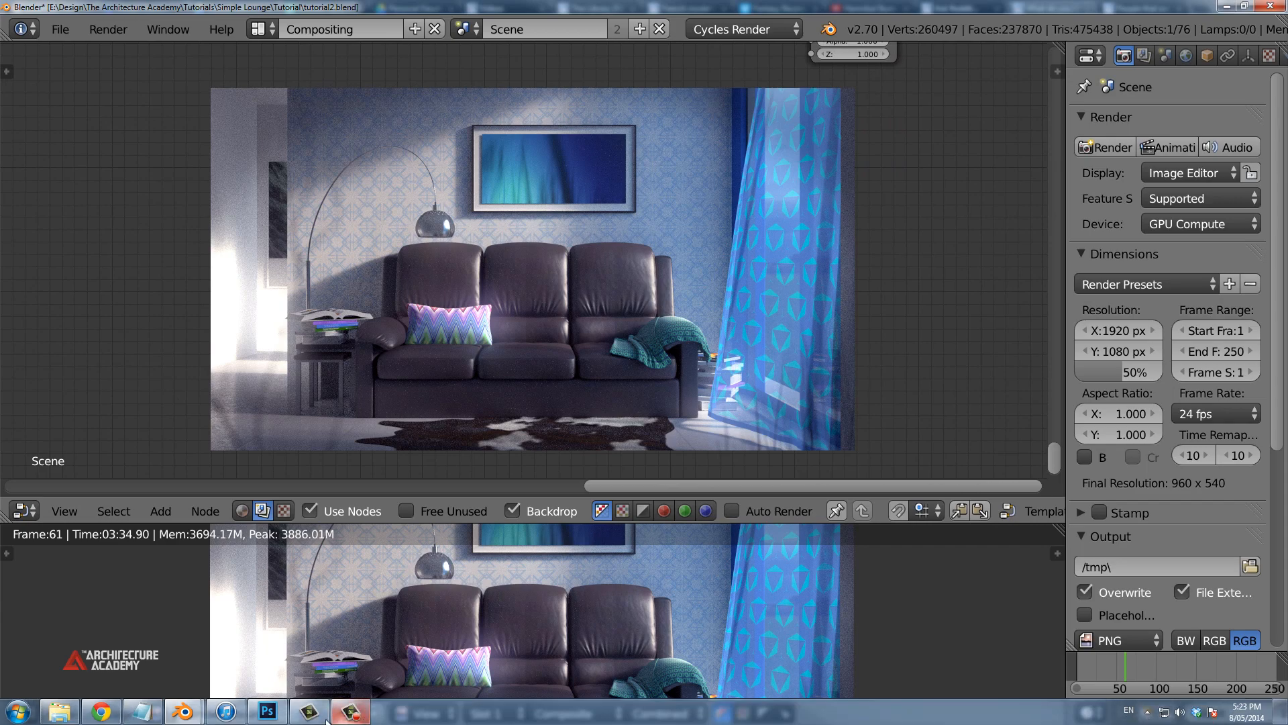
left_click(278, 718)
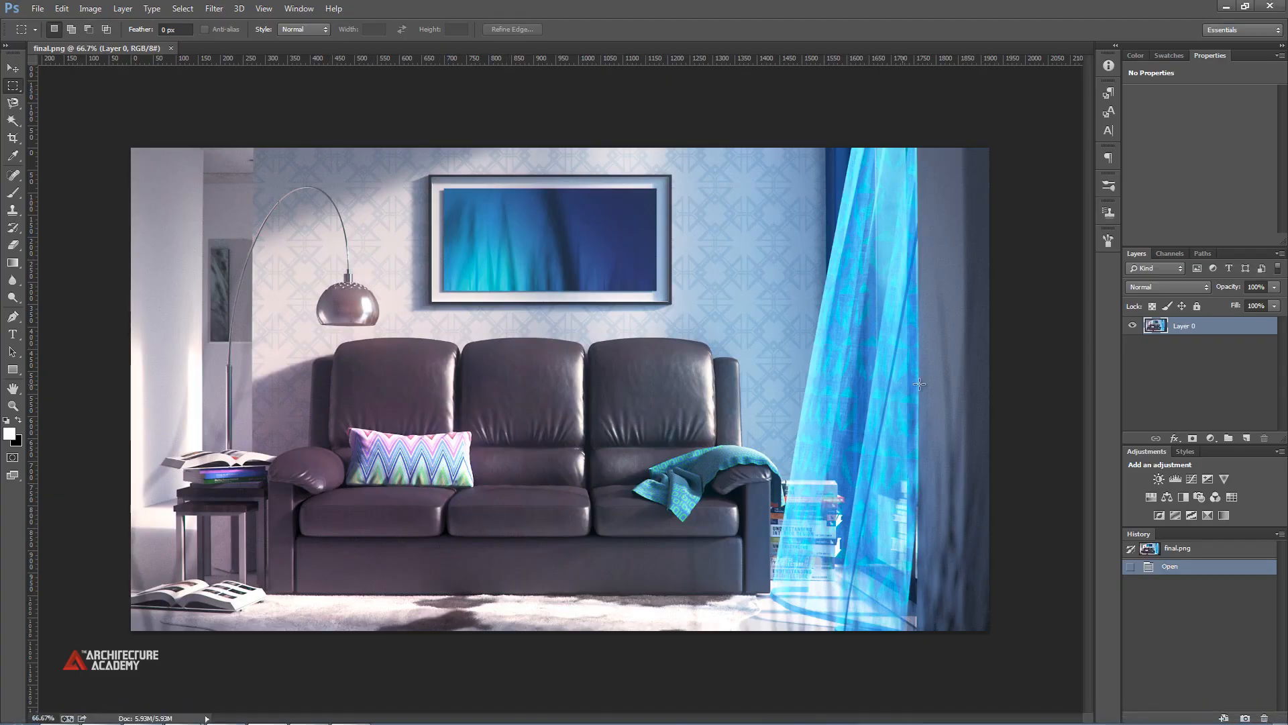